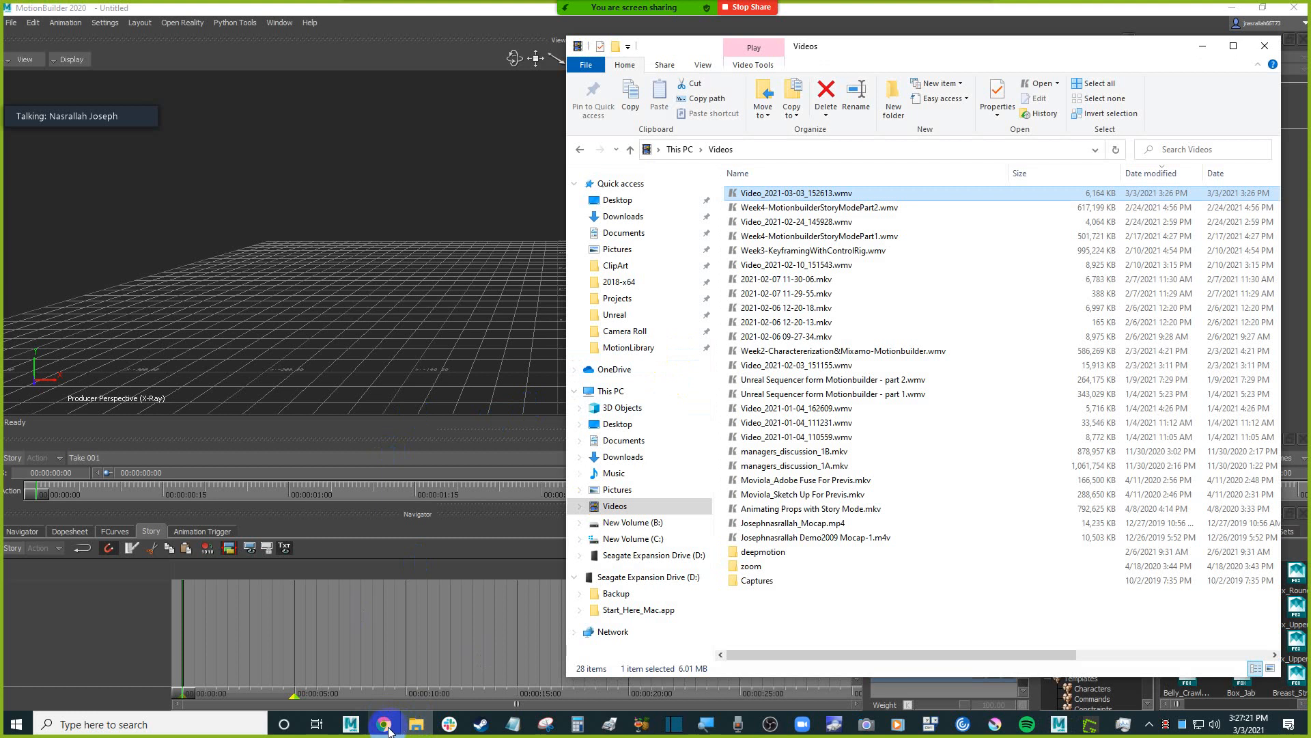
Switch to Chrome and look through the course page's Week 6 Mocap Actor & C3D Processing section.
left_click(398, 726)
scroll(280, 401, "down", 1)
scroll(280, 400, "up", 1)
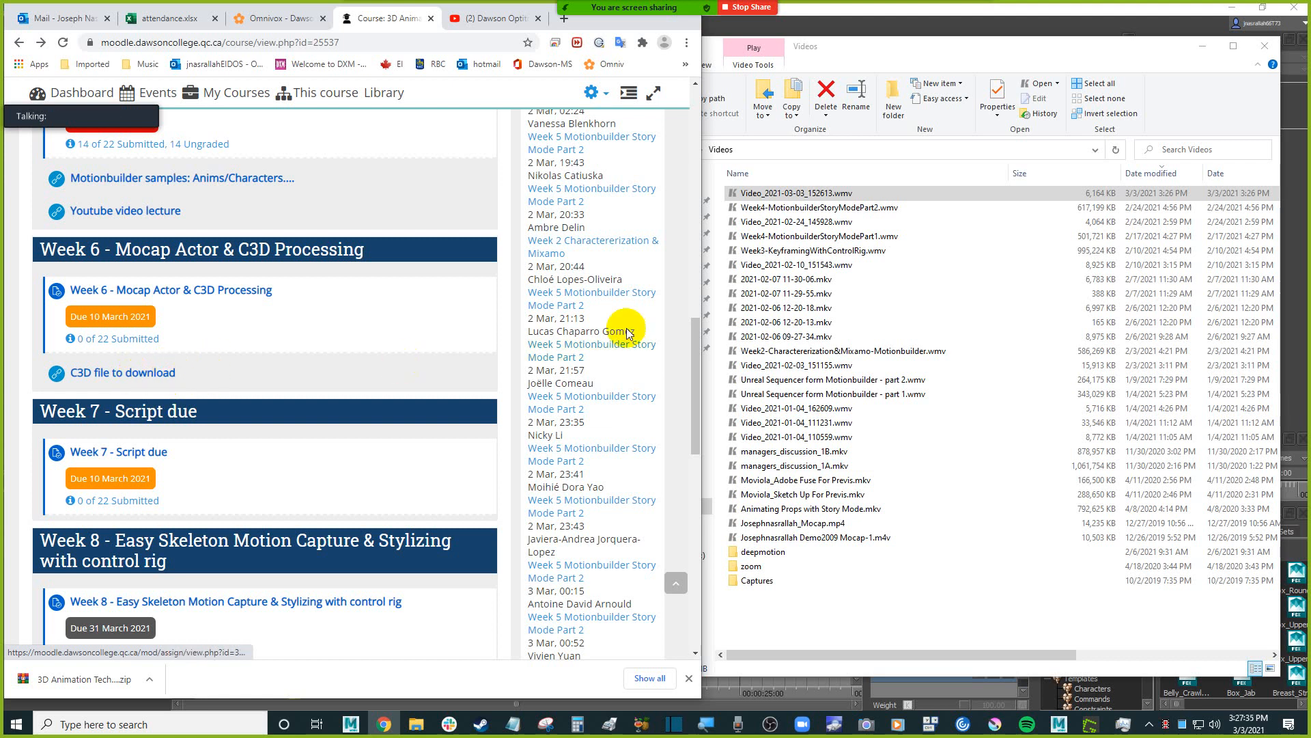
Import Jeremy_carry_001.c3d from the Downloads folder into the empty MotionBuilder scene.
left_click(830, 193)
left_click(627, 216)
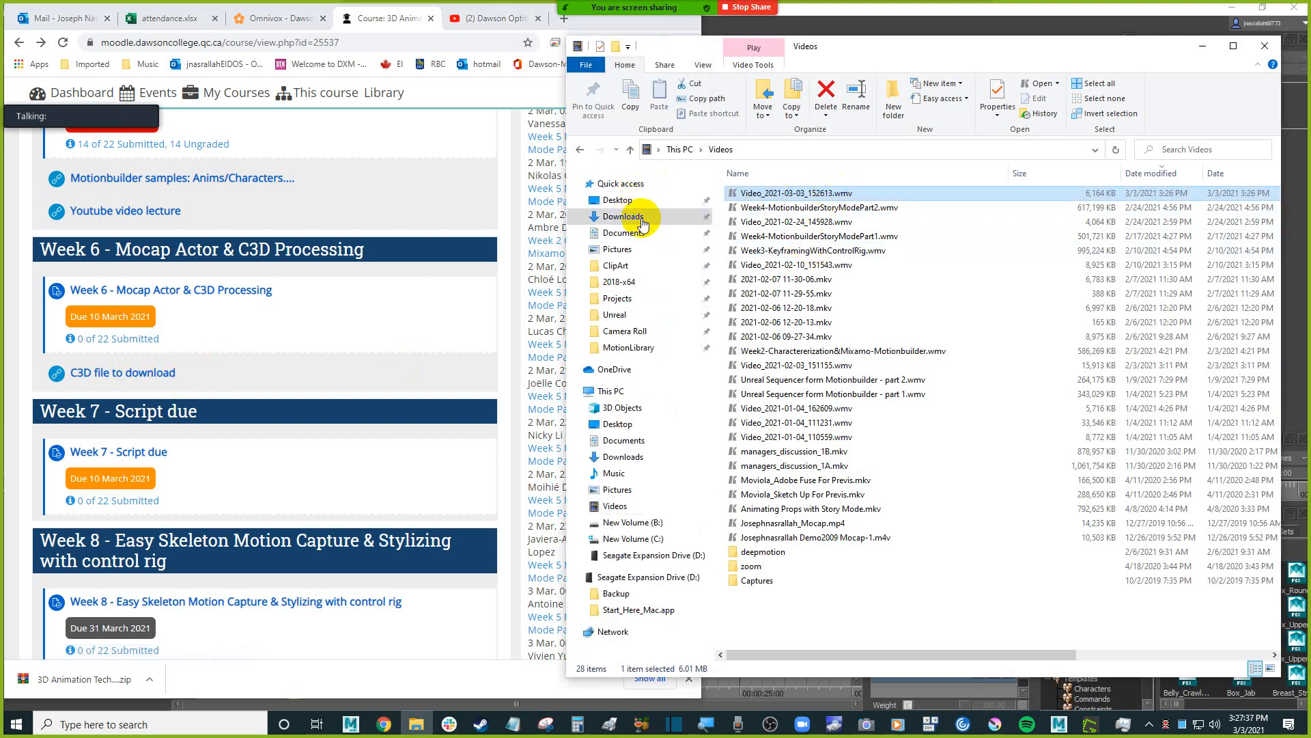
left_click(816, 207)
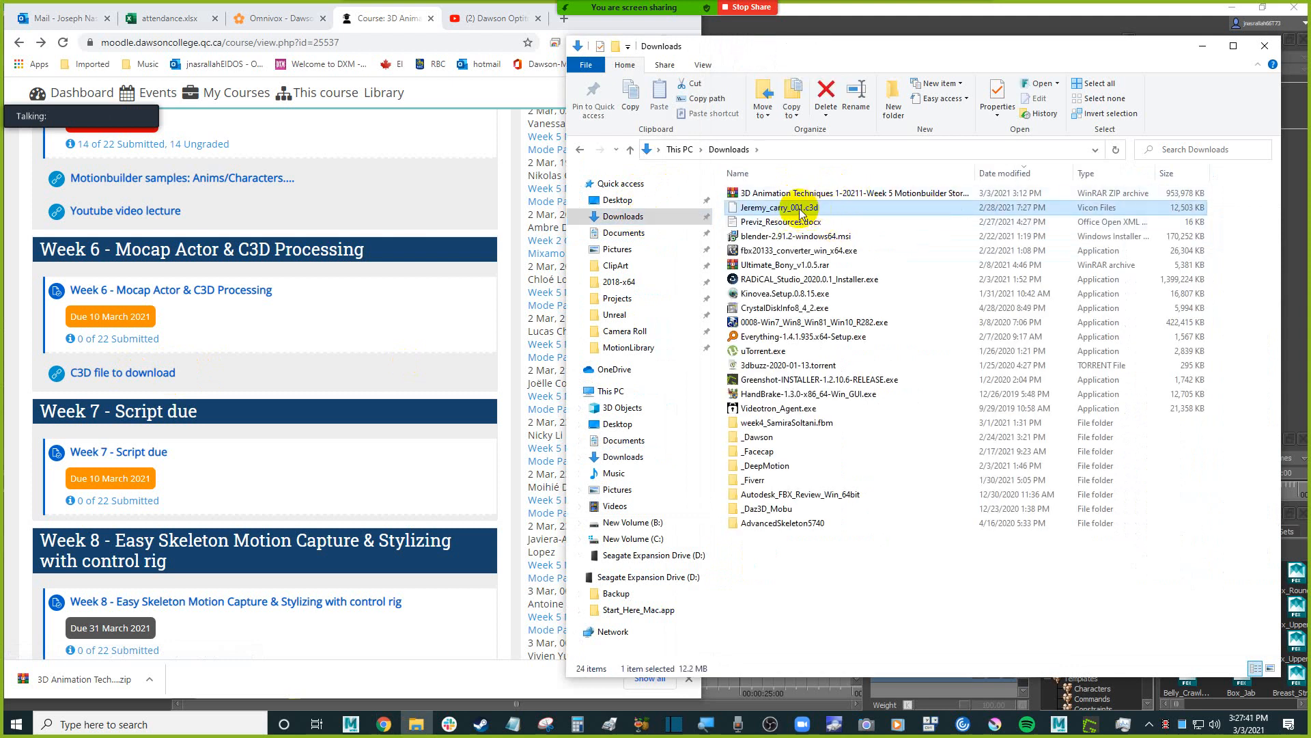
left_click(915, 12)
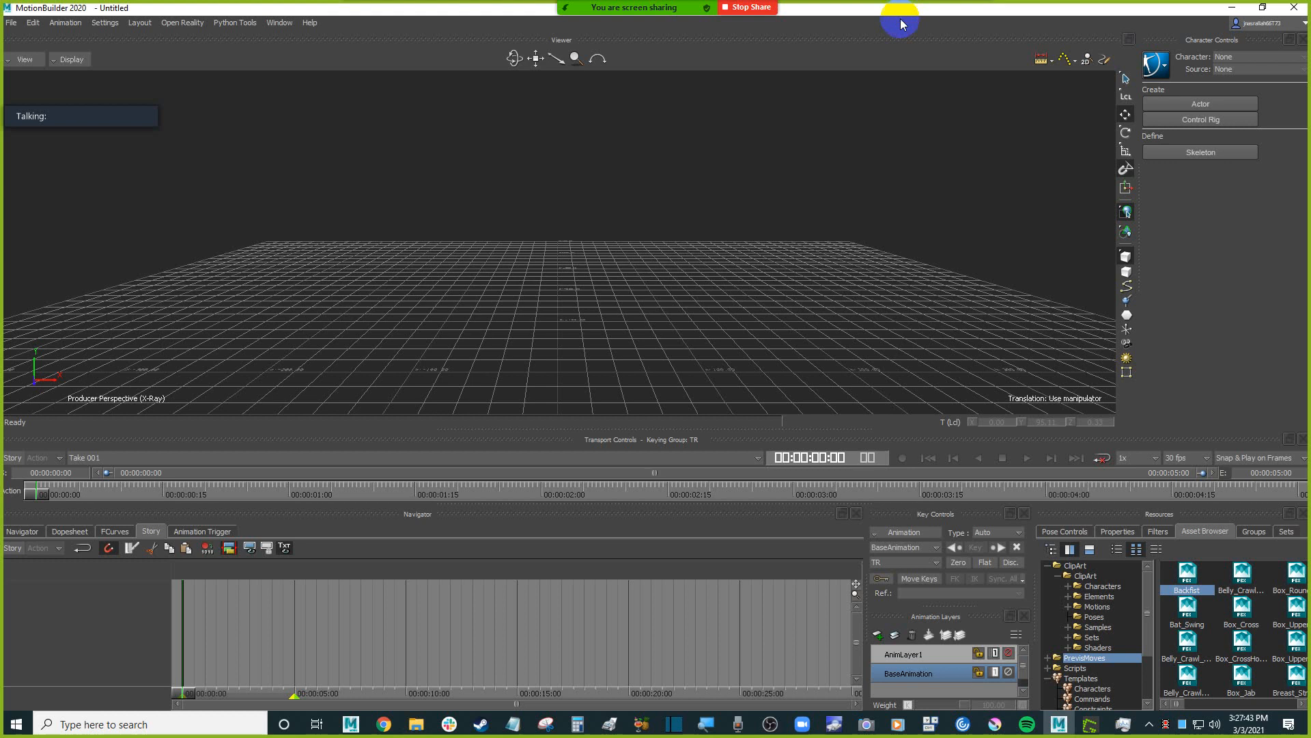
left_click(416, 724)
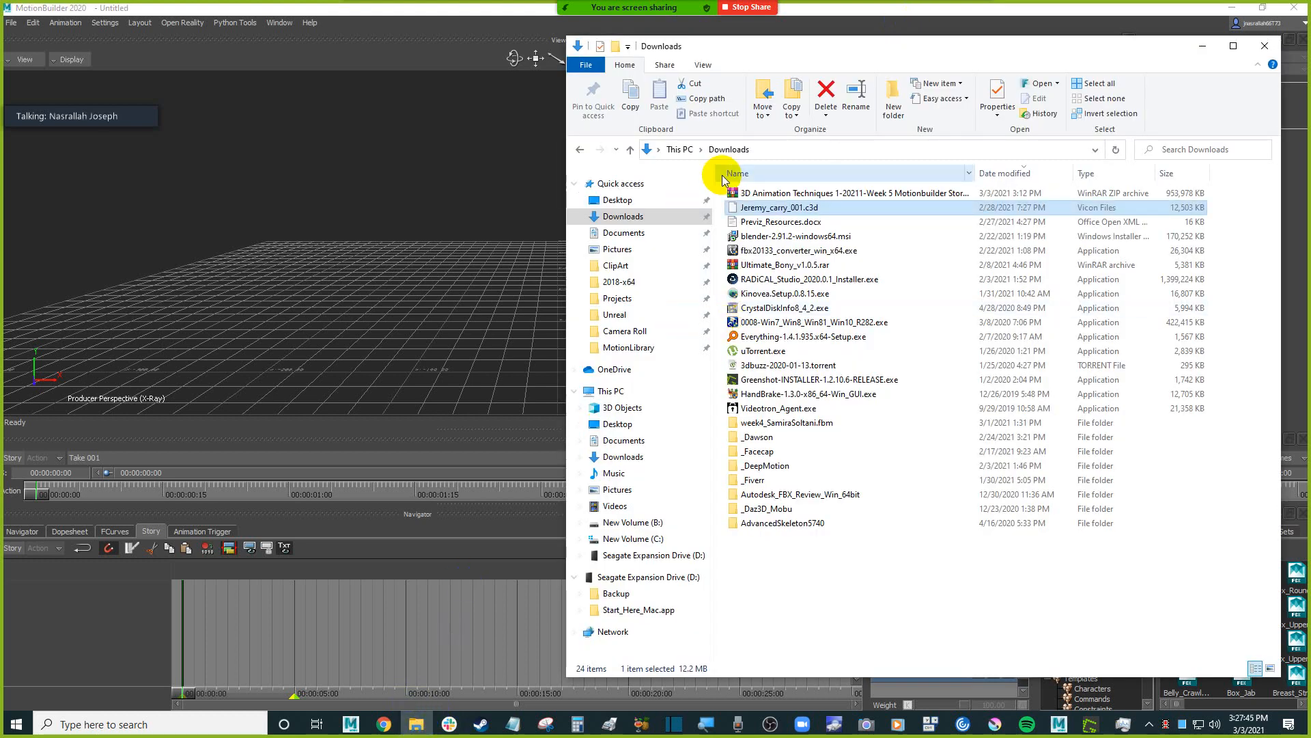
left_click_drag(796, 207, 349, 179)
left_click(378, 174)
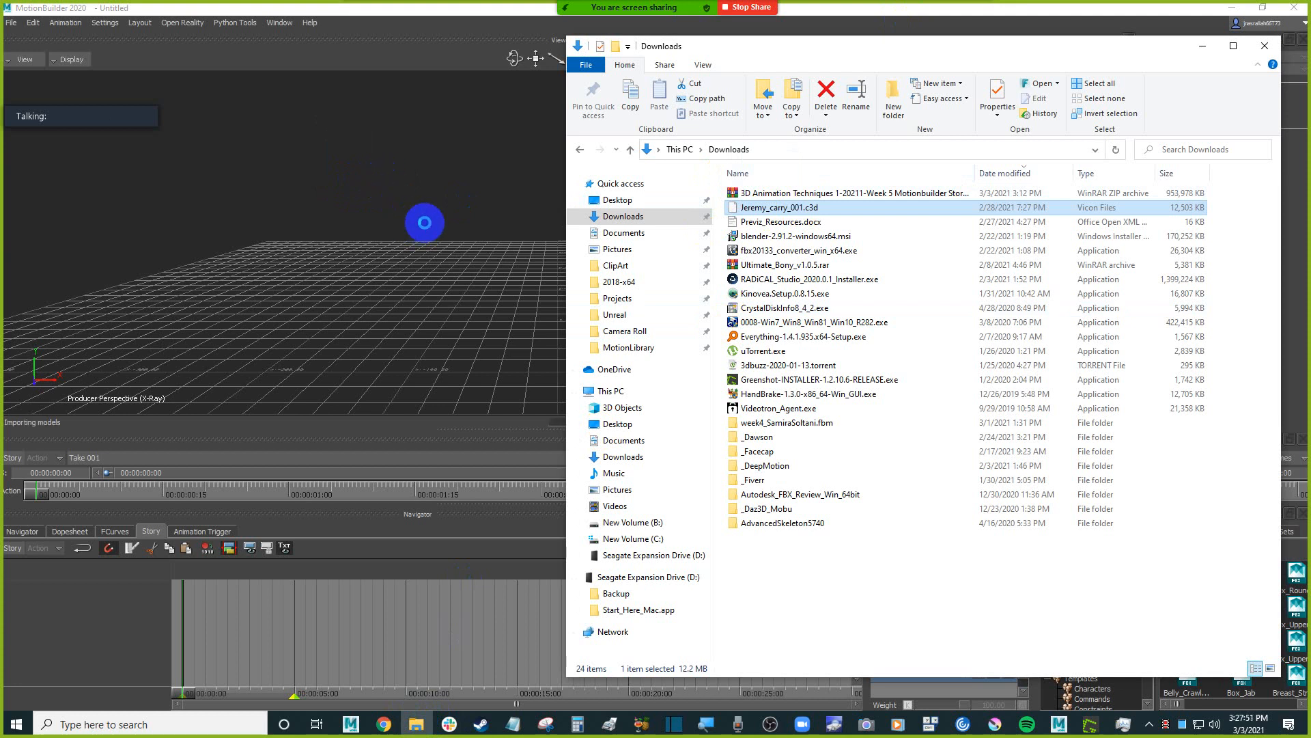
left_click(424, 222)
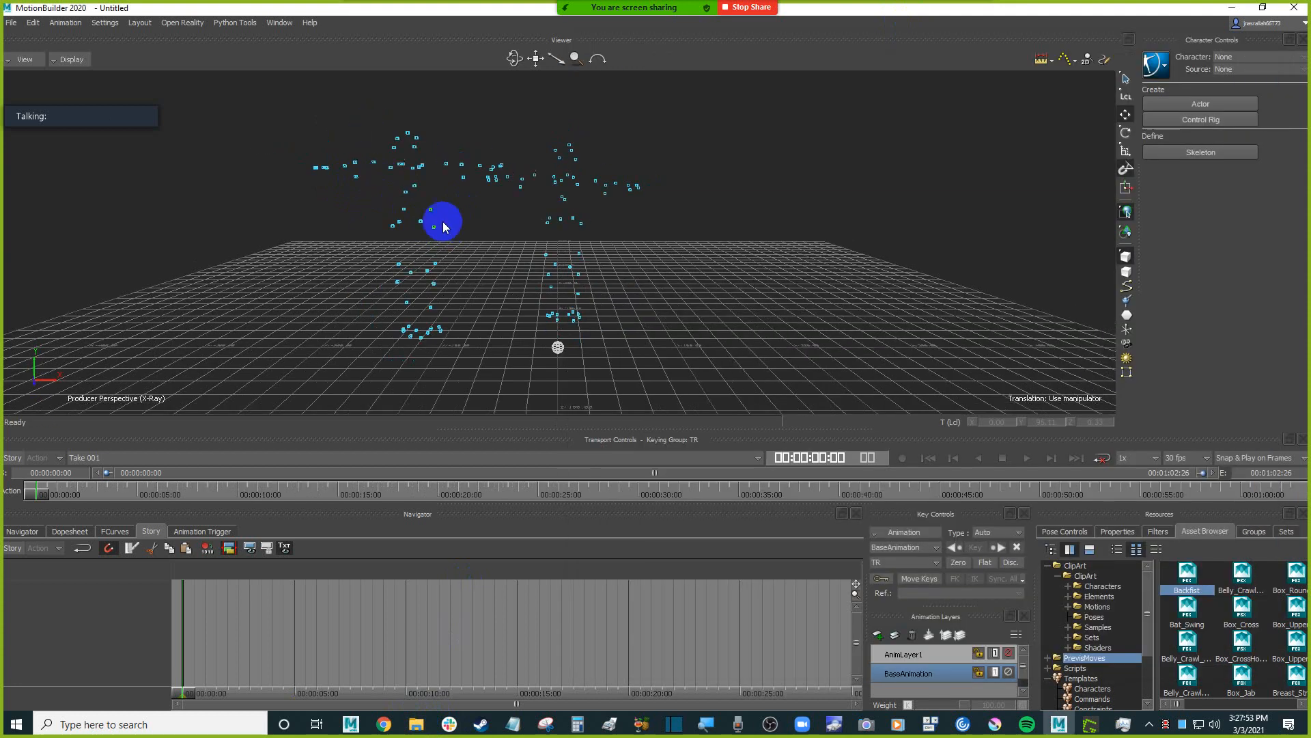
Set the viewer display to Models Only, and return it to X-Ray.
left_click(76, 61)
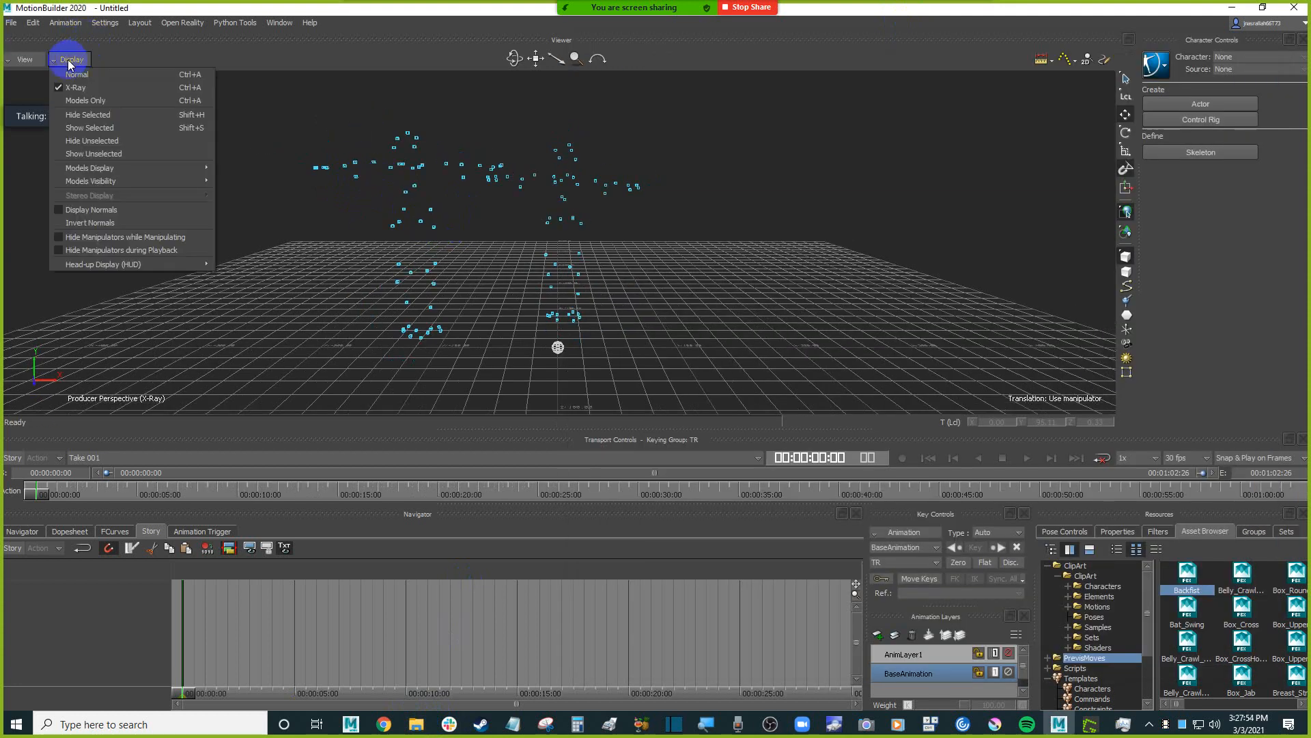
left_click(108, 100)
mouse_move(253, 229)
left_mouse_down("alt")
mouse_move(279, 231)
mouse_move(276, 218)
left_mouse_up("alt")
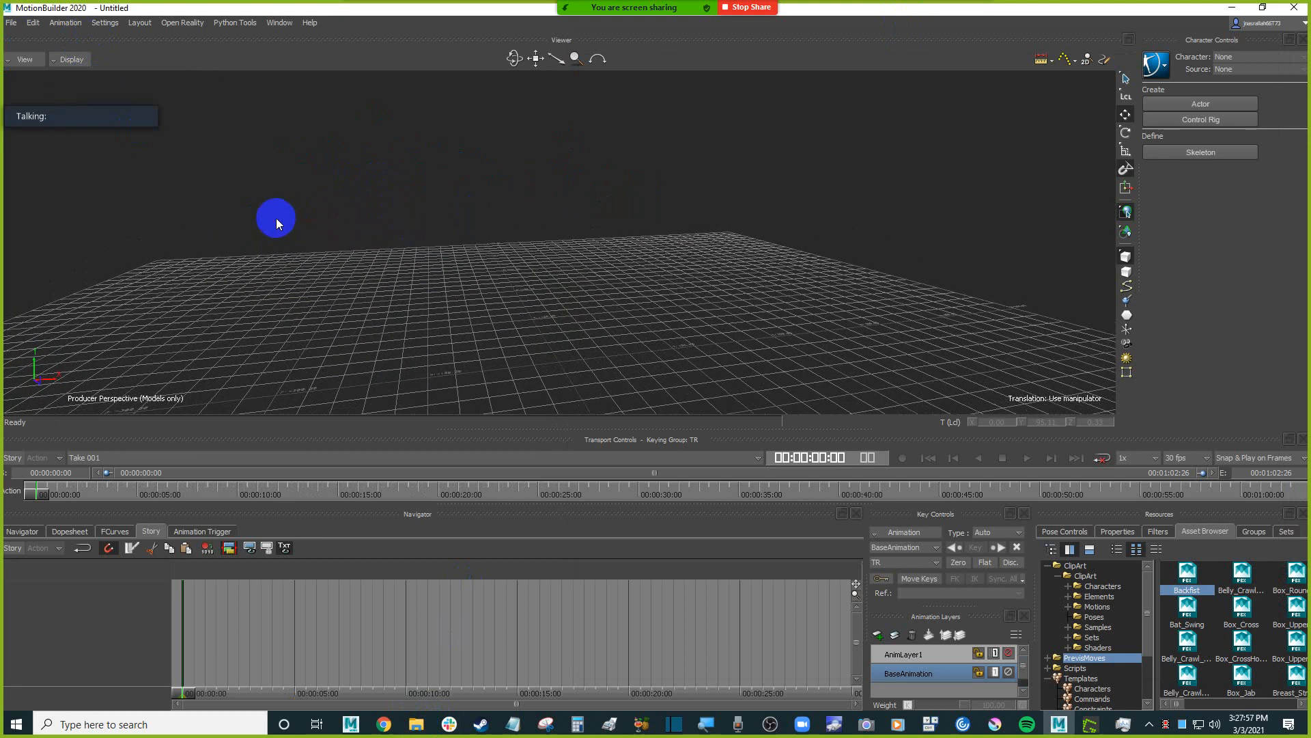
left_click(75, 61)
left_click(103, 84)
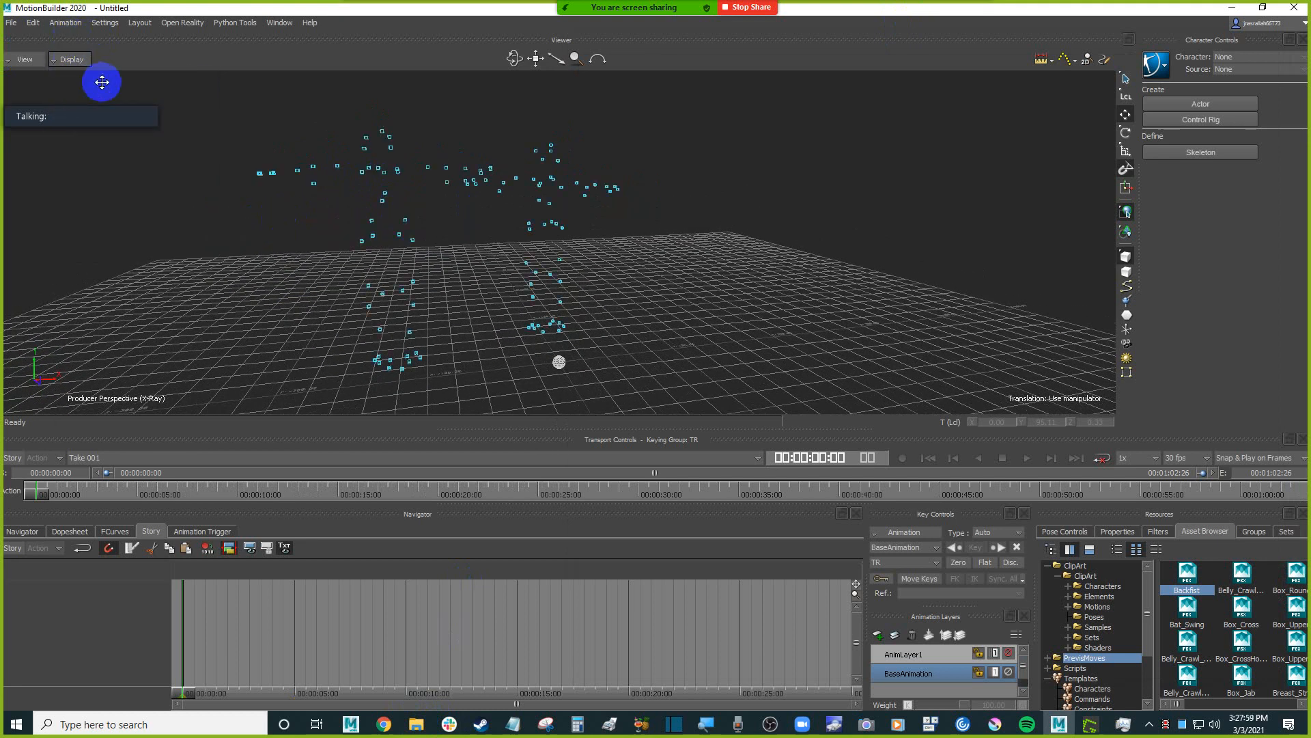
Examine the two performers' marker clouds from several angles and at the start of the take.
left_click_drag(449, 255, 339, 307, "alt")
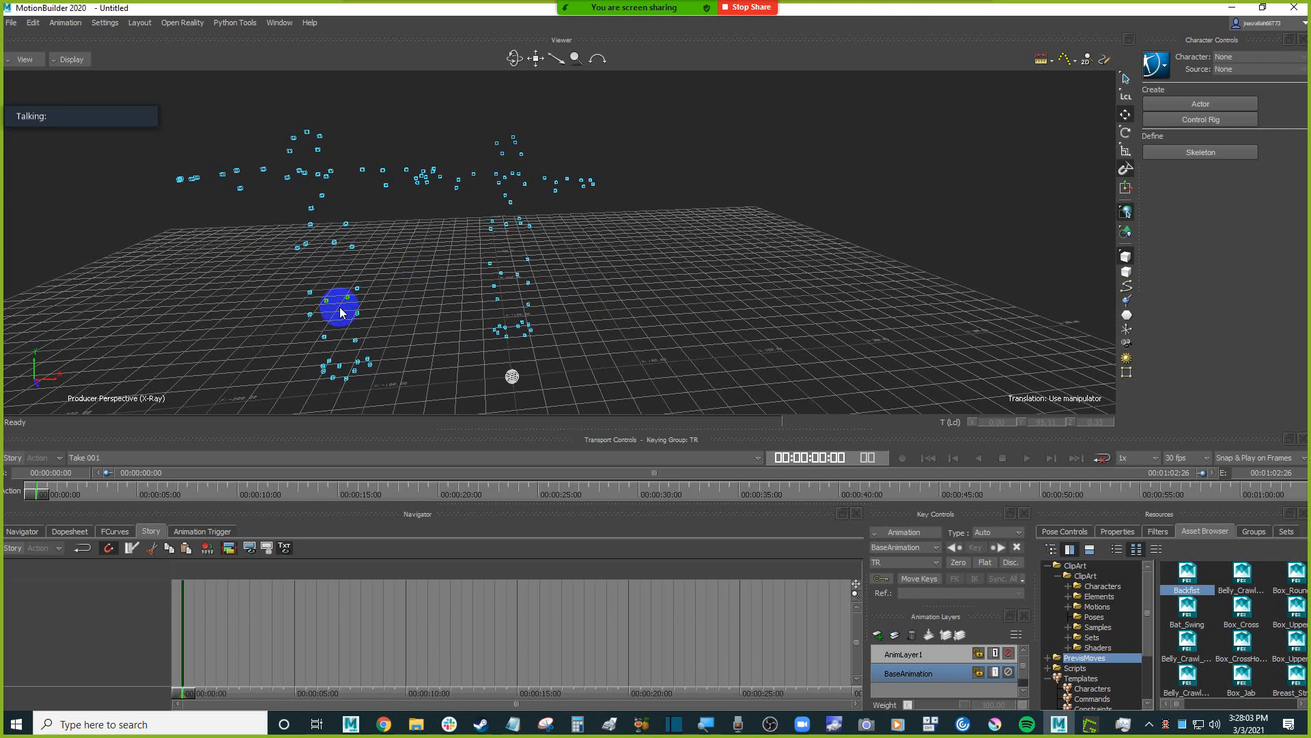
left_click(45, 502)
left_click_drag(45, 502, 16, 490)
left_click_drag(198, 310, 278, 286, "ctrl+shift")
mouse_move(38, 489)
left_mouse_down()
mouse_move(119, 498)
mouse_move(25, 497)
left_mouse_up()
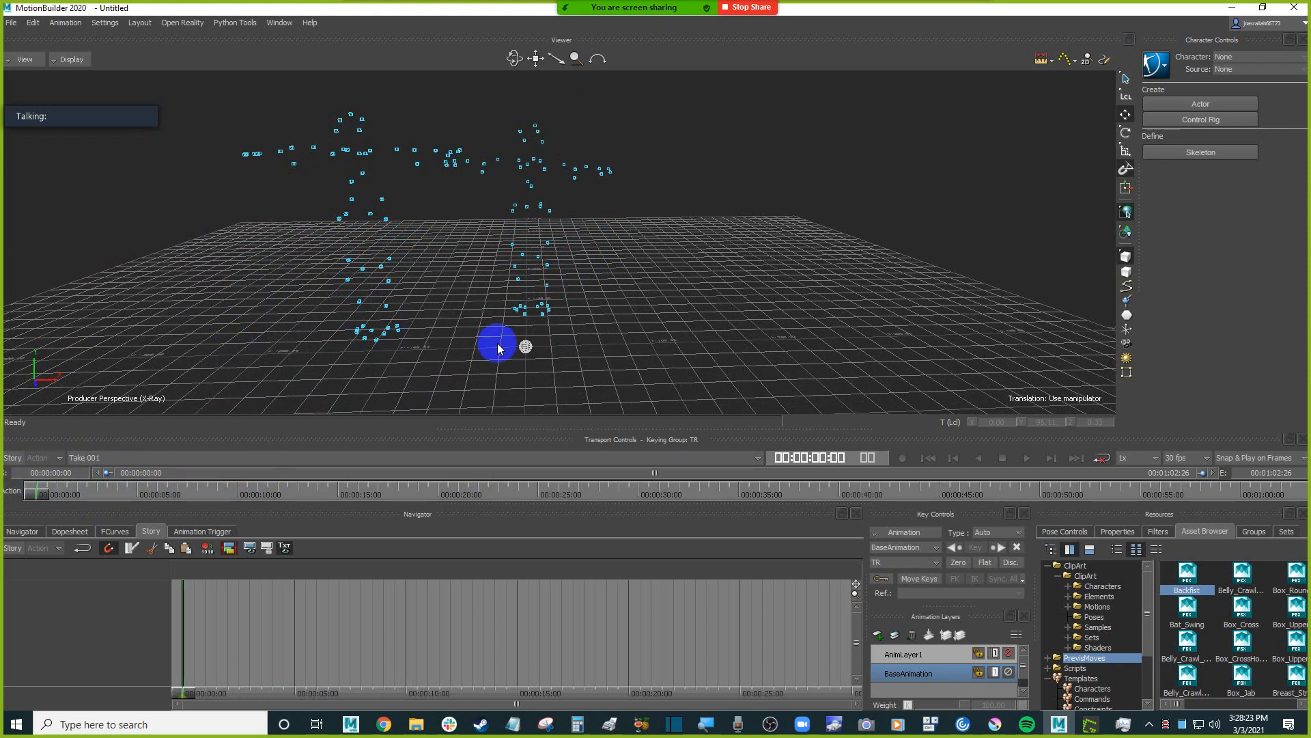
left_click_drag(741, 316, 717, 342, "ctrl+shift")
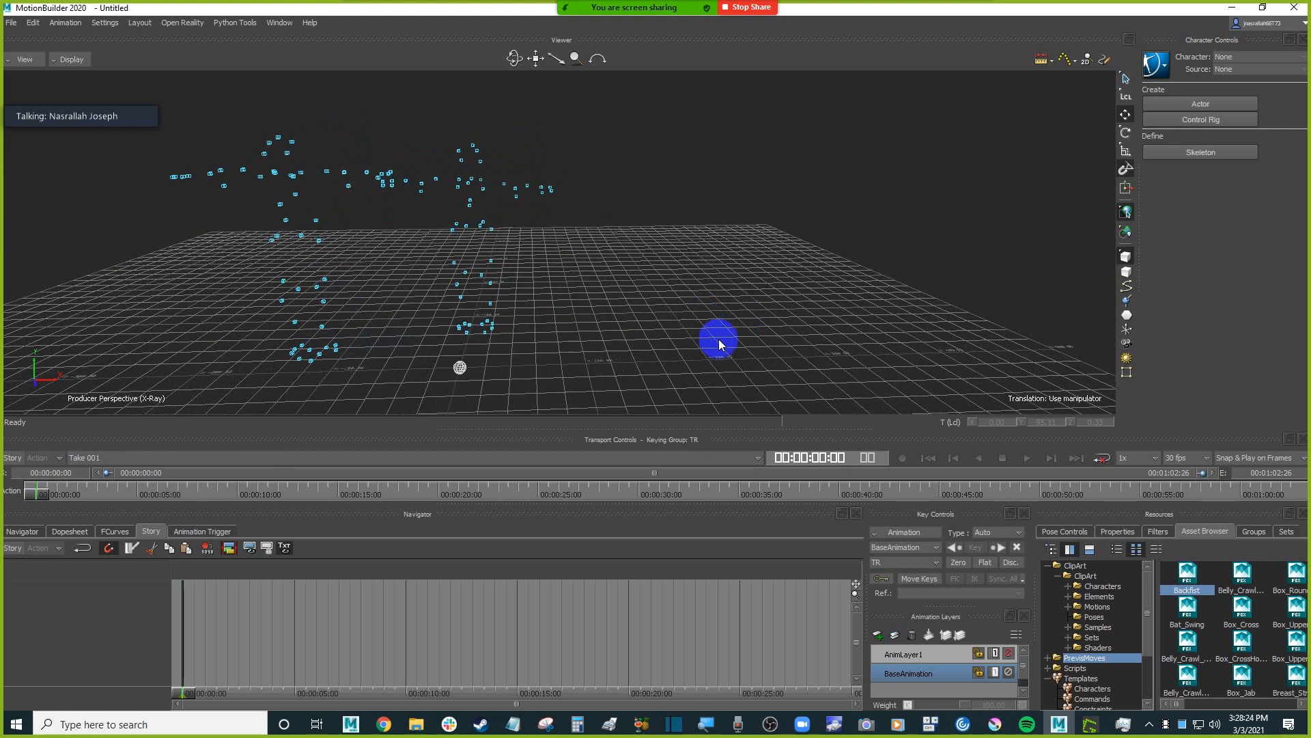
Open the Humanoid character from the ClipArt Characters library as an FBX scene with all takes.
left_click(1077, 668)
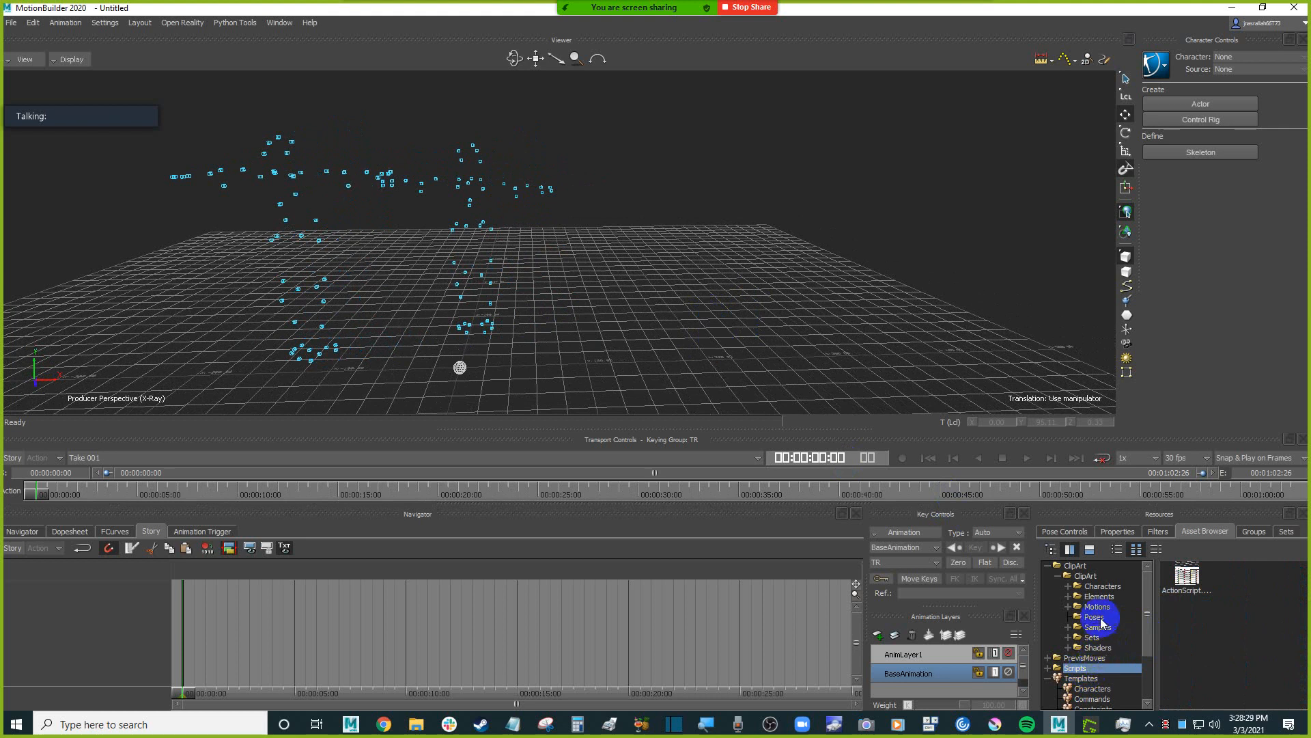
left_click(1117, 589)
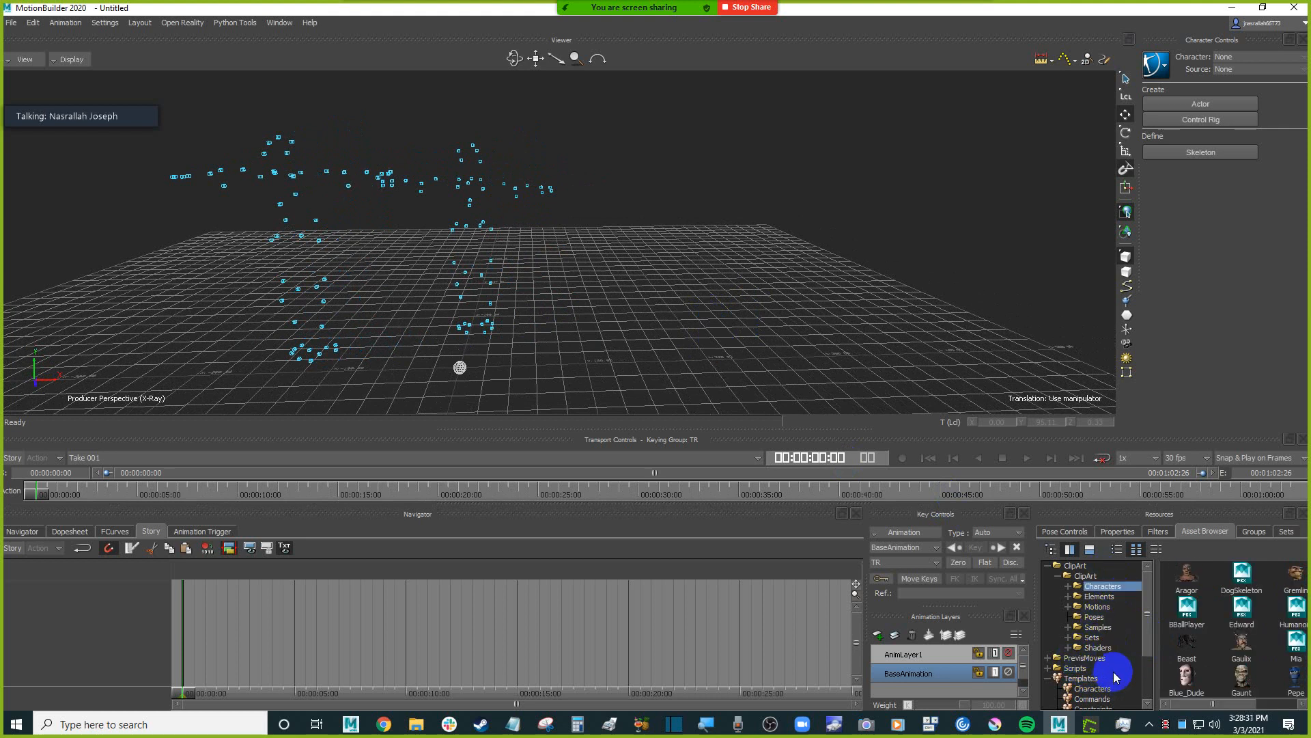
left_click(1186, 577)
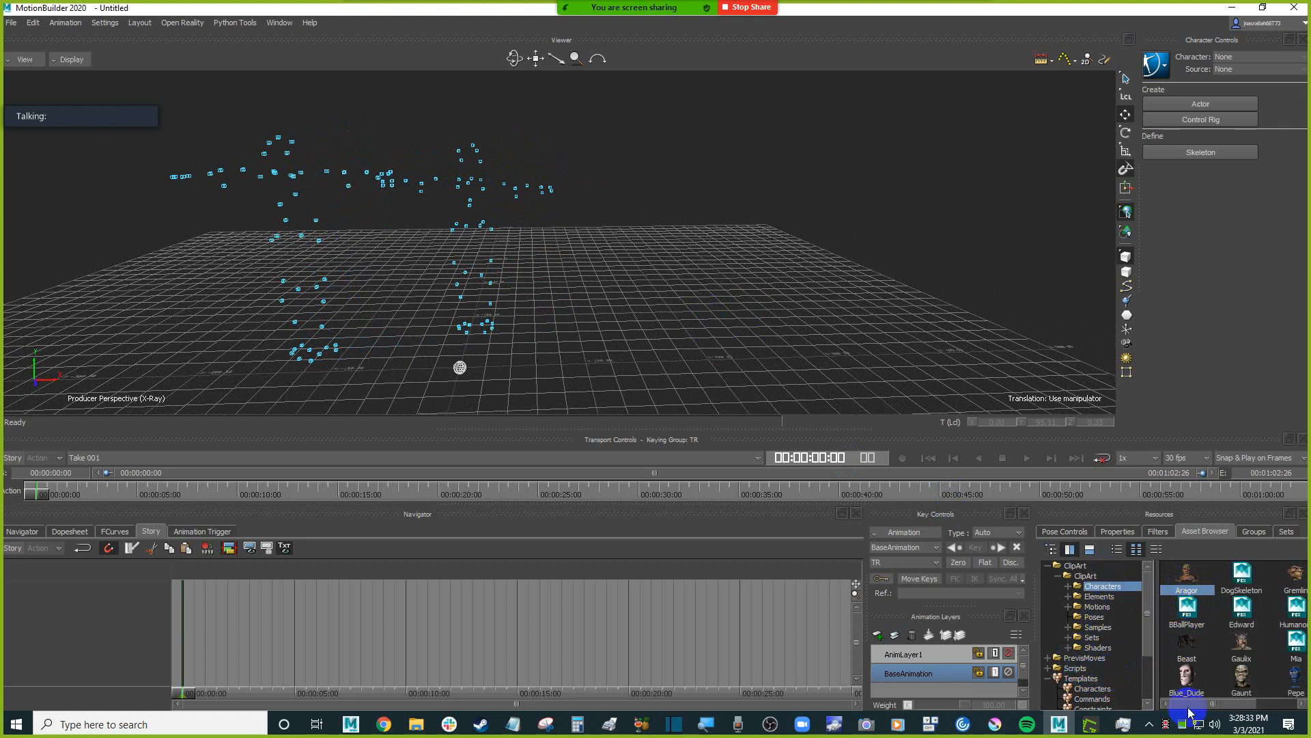
left_click_drag(1199, 706, 1244, 704)
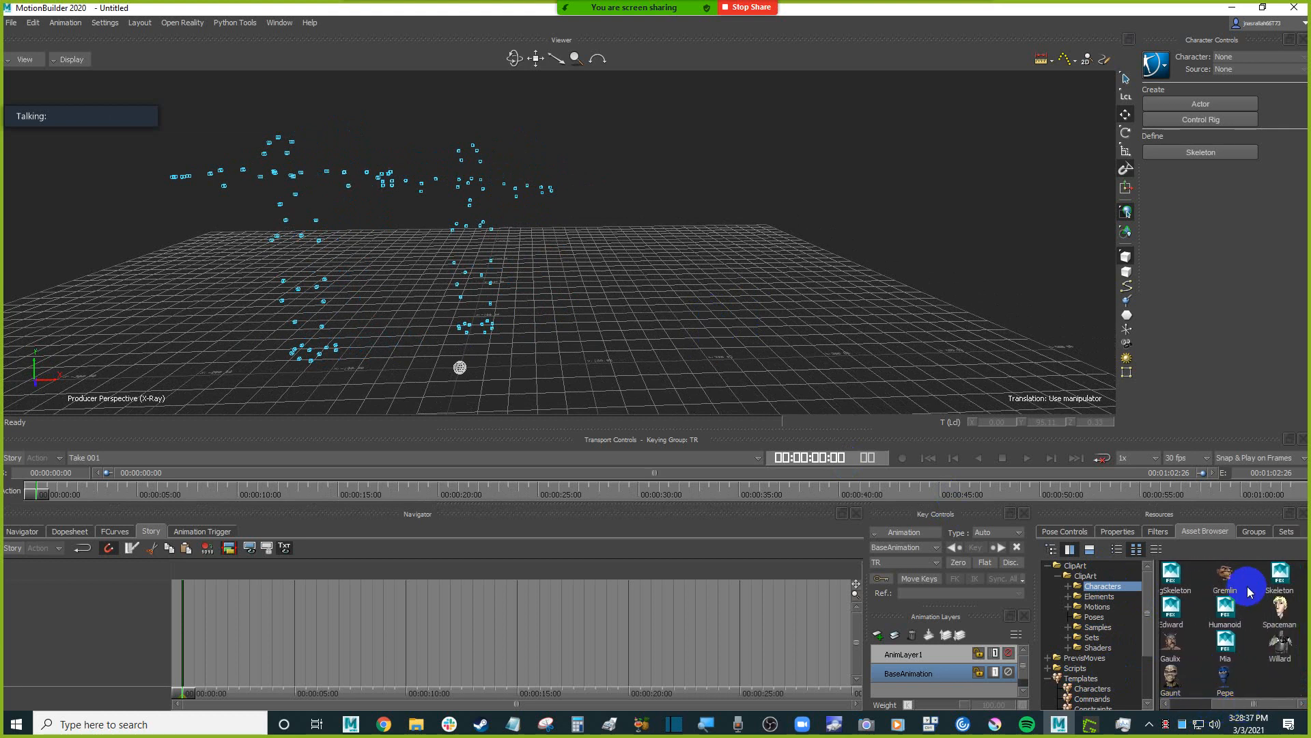
left_click(1236, 615)
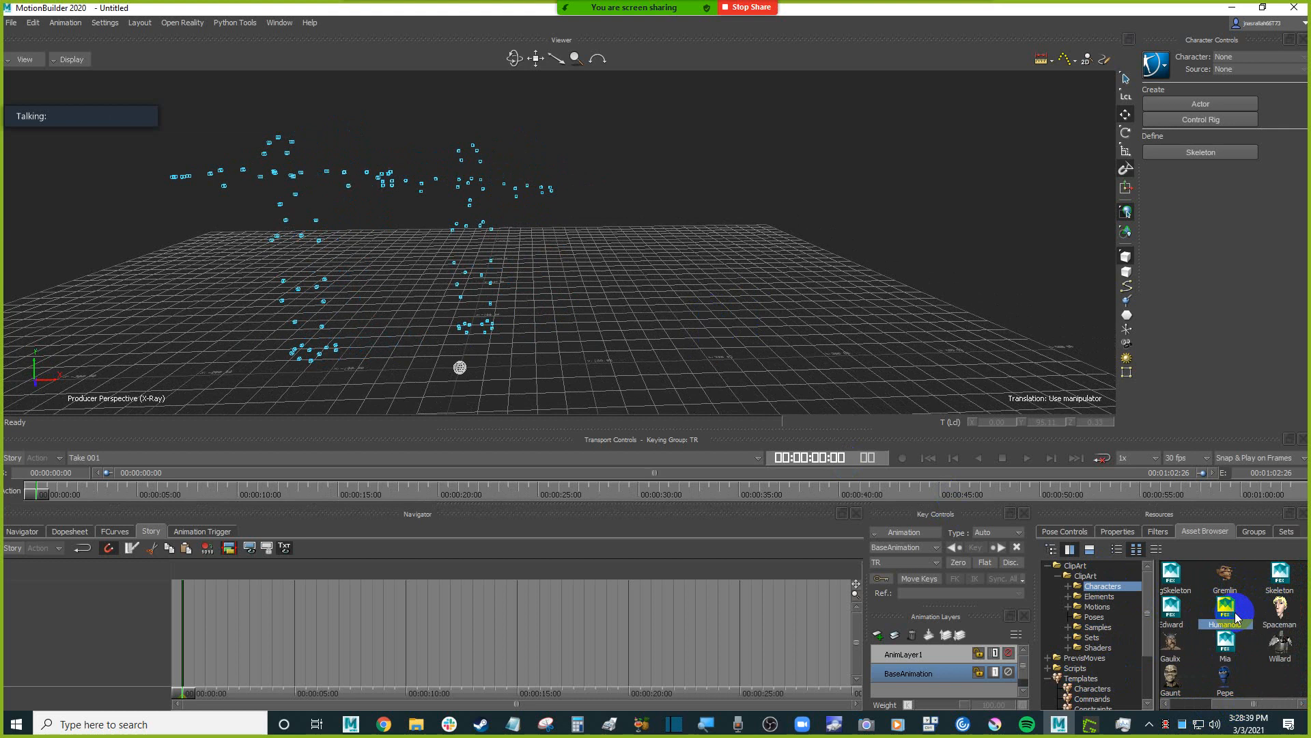
left_click_drag(1234, 618, 1306, 546)
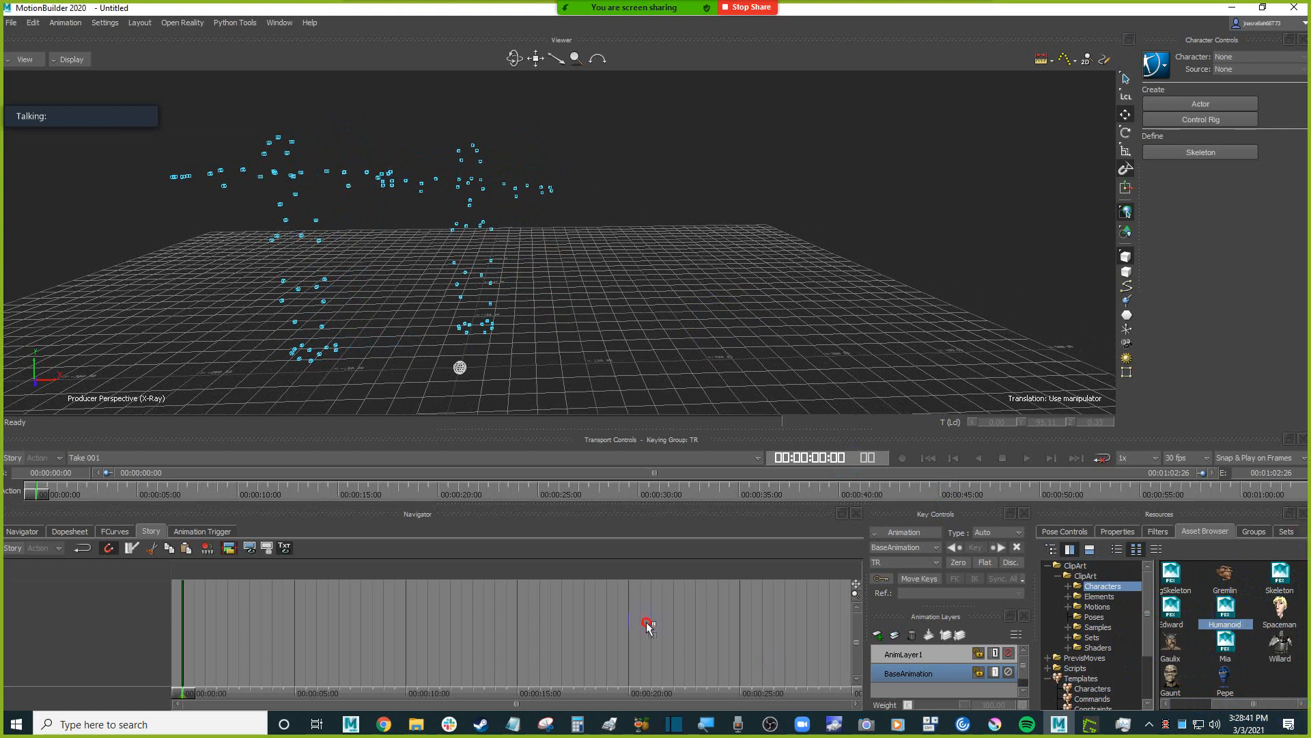
left_click_drag(648, 627, 715, 306)
mouse_move(734, 305)
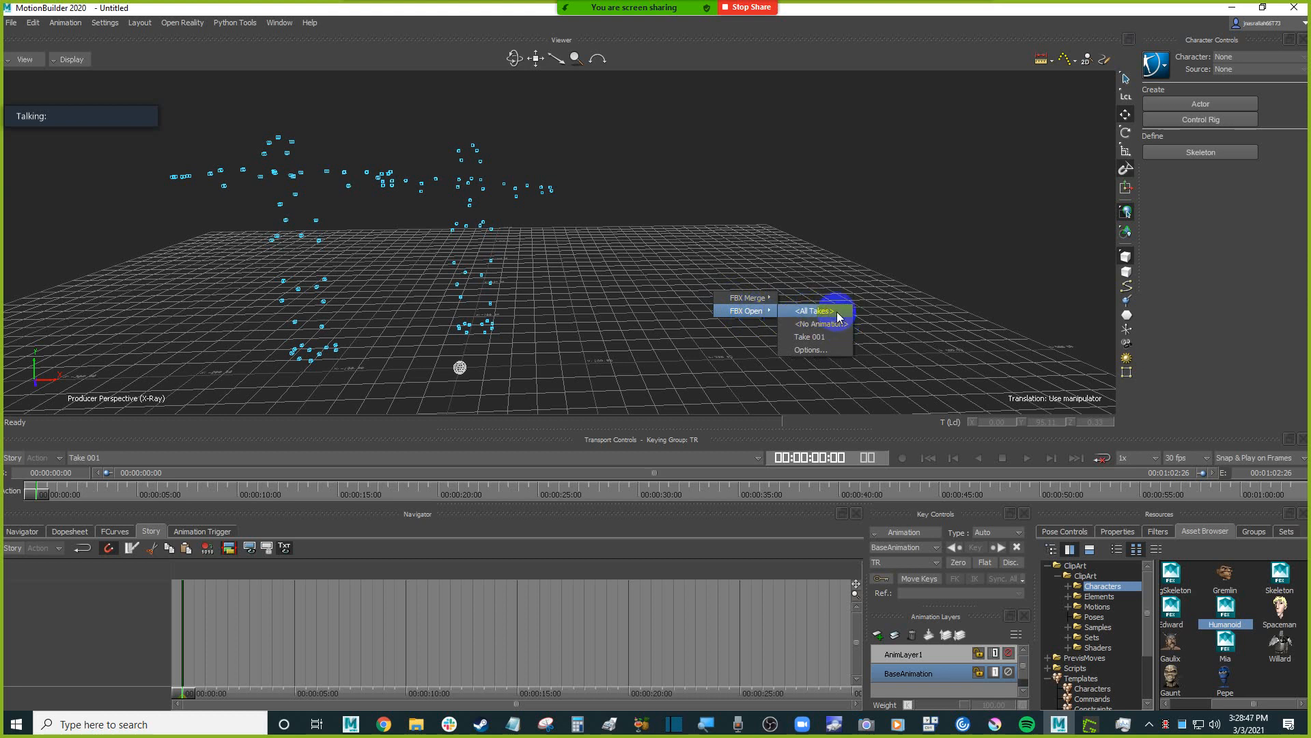
left_click(812, 311)
left_click(666, 400)
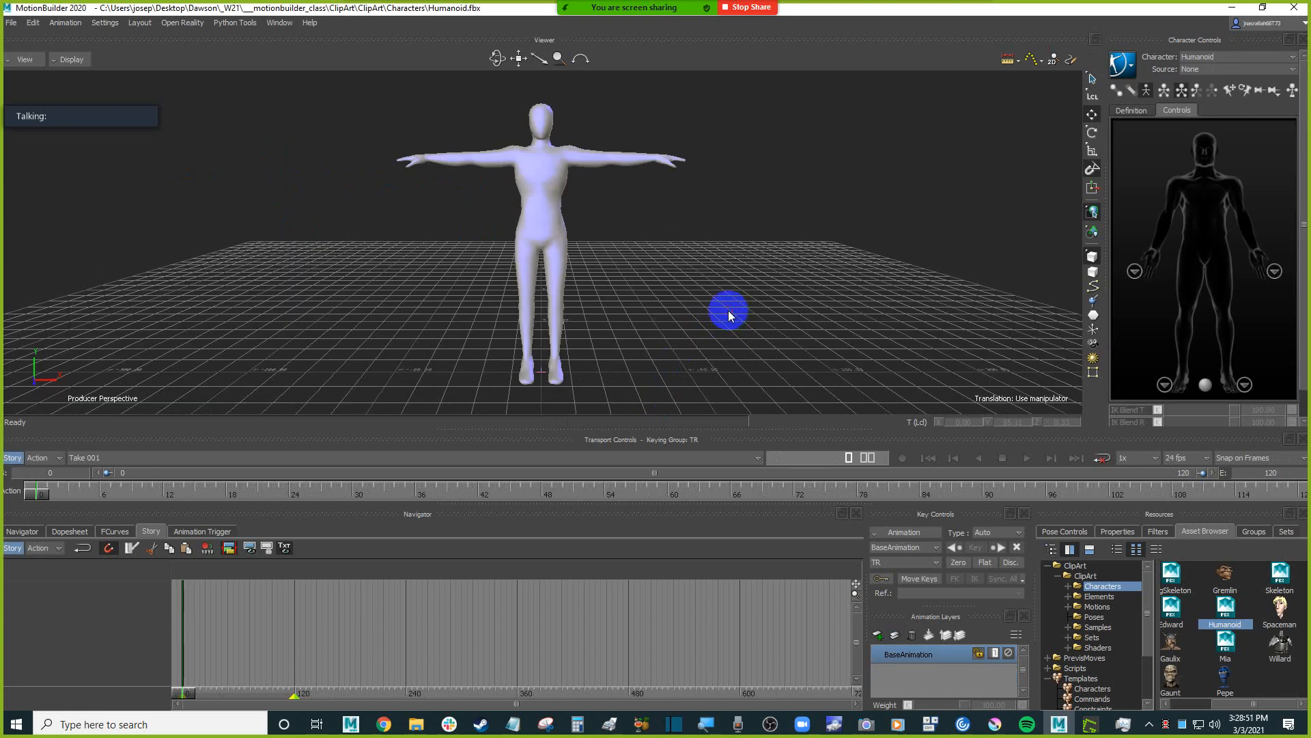
Set the viewer display to X-Ray so the Humanoid's skeleton shows through its mesh.
left_click_drag(734, 282, 710, 226, "alt")
key("ctrl+a")
key("ctrl+a")
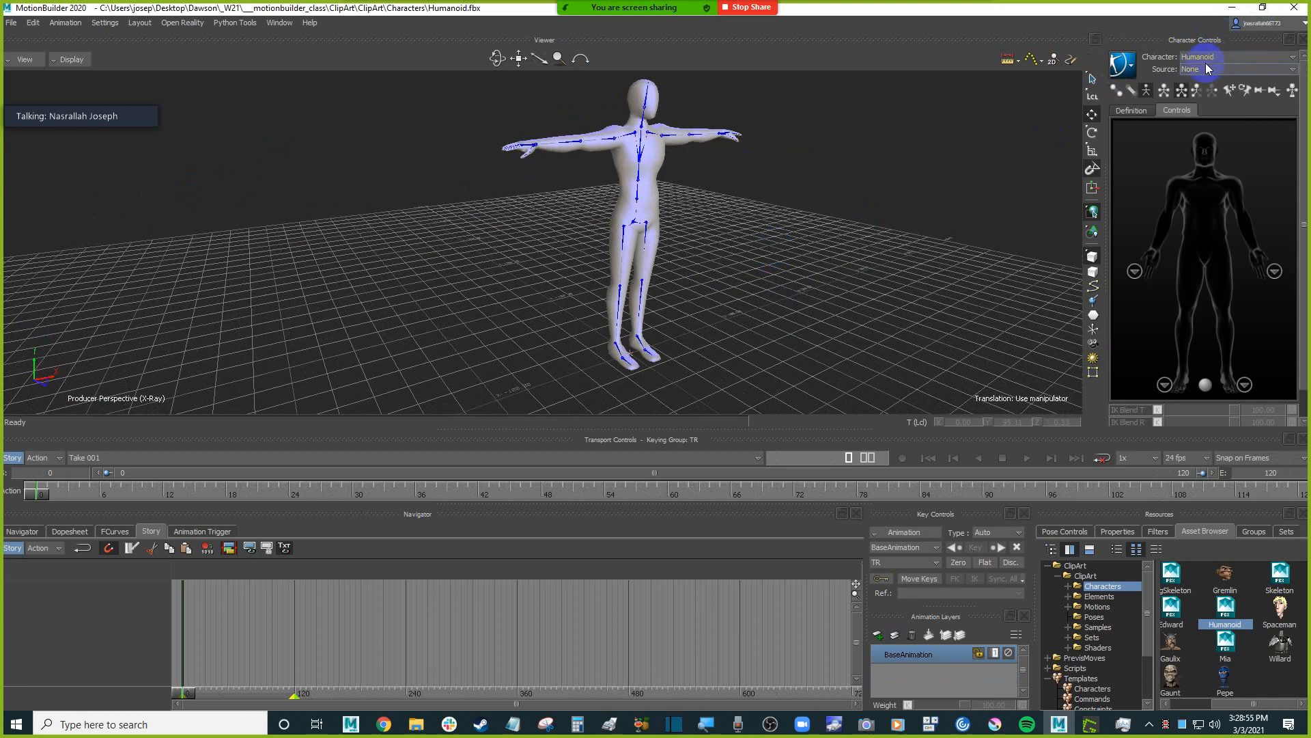
Examine the Humanoid's character definition, including the bone mapping of the left hand and left foot.
left_click(1212, 58)
left_click(1211, 78)
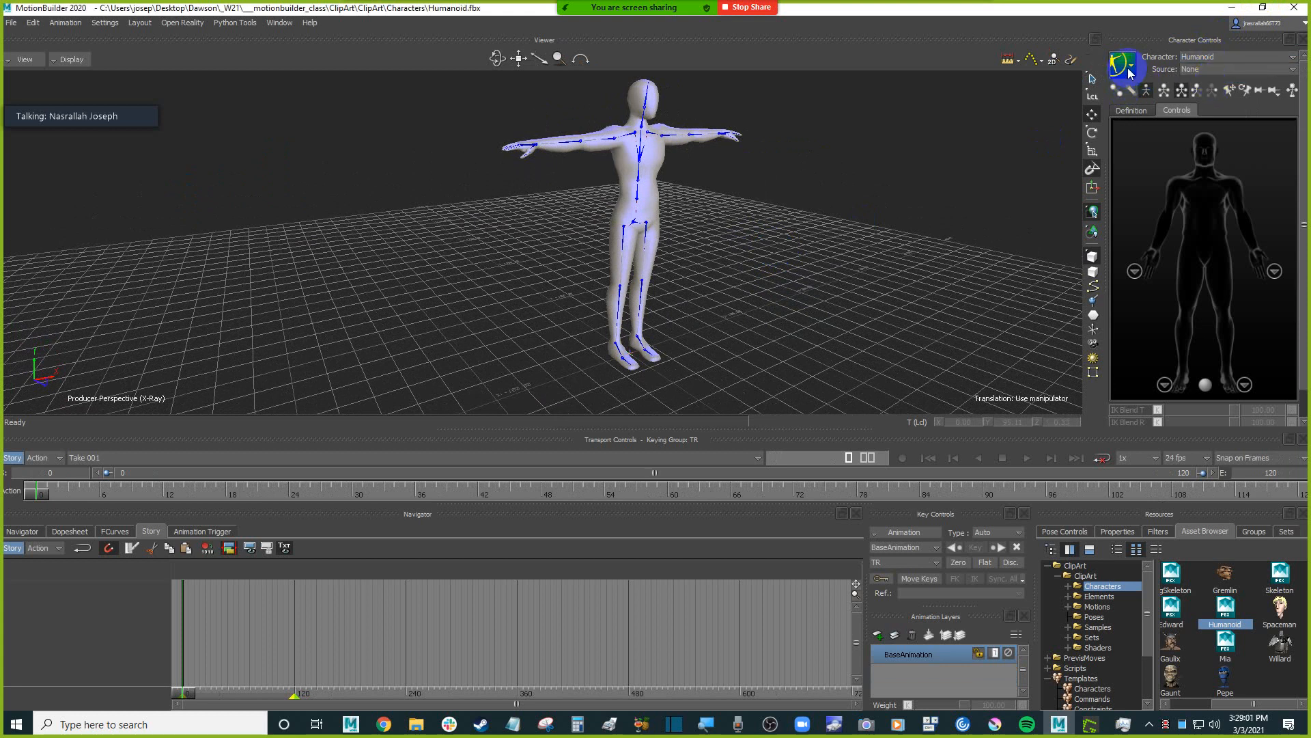
left_click(1132, 110)
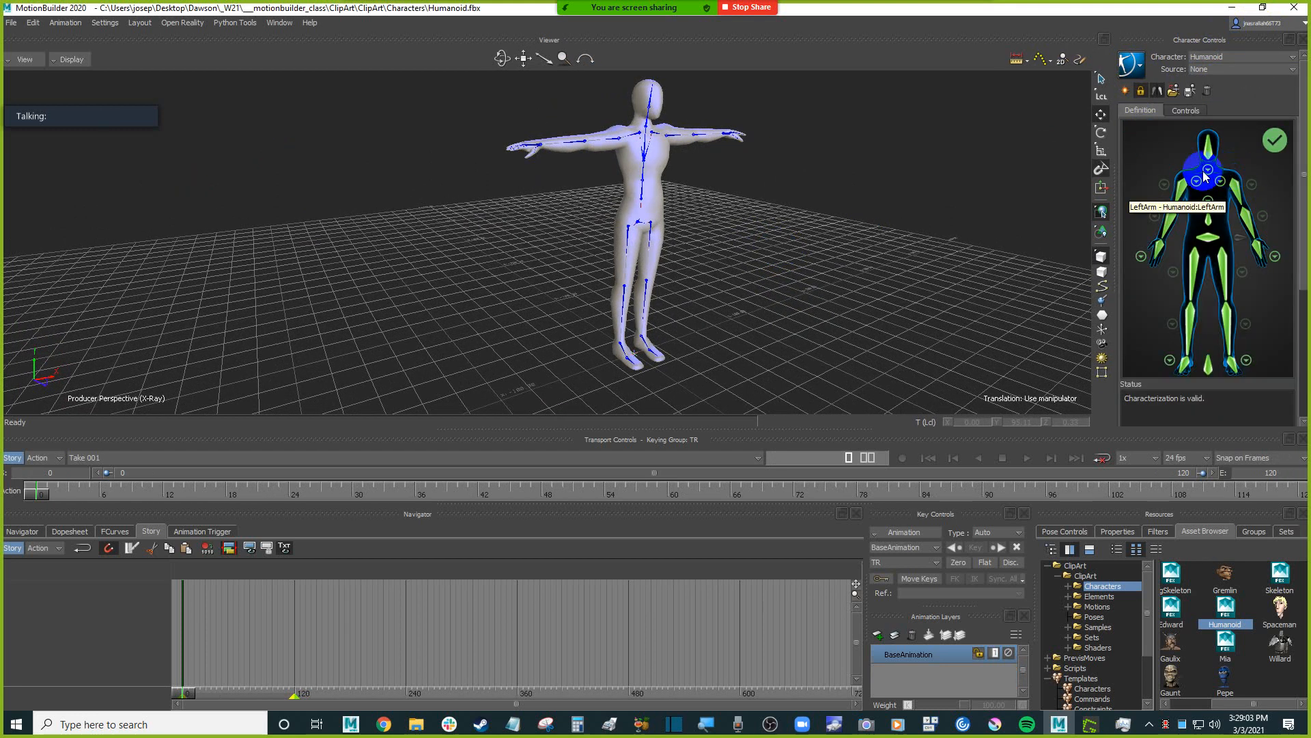
left_click(1277, 258)
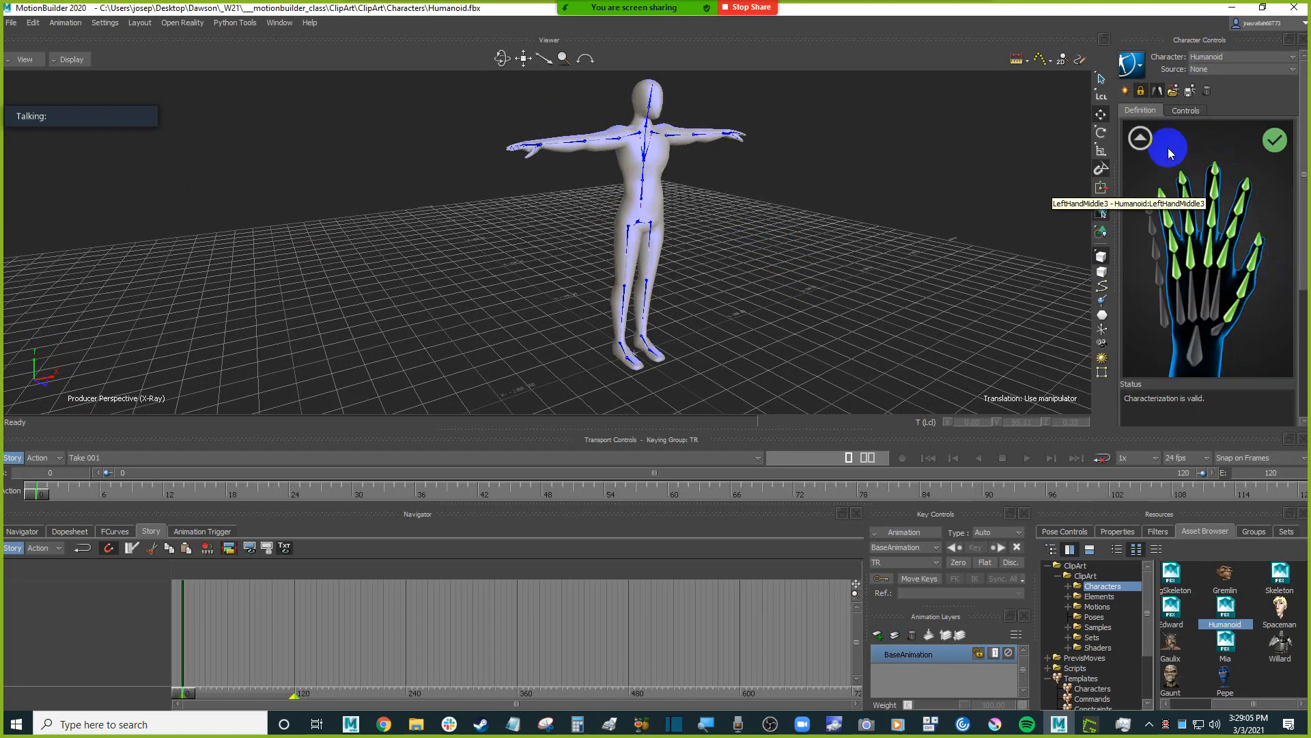
left_click(1149, 140)
left_click(1238, 362)
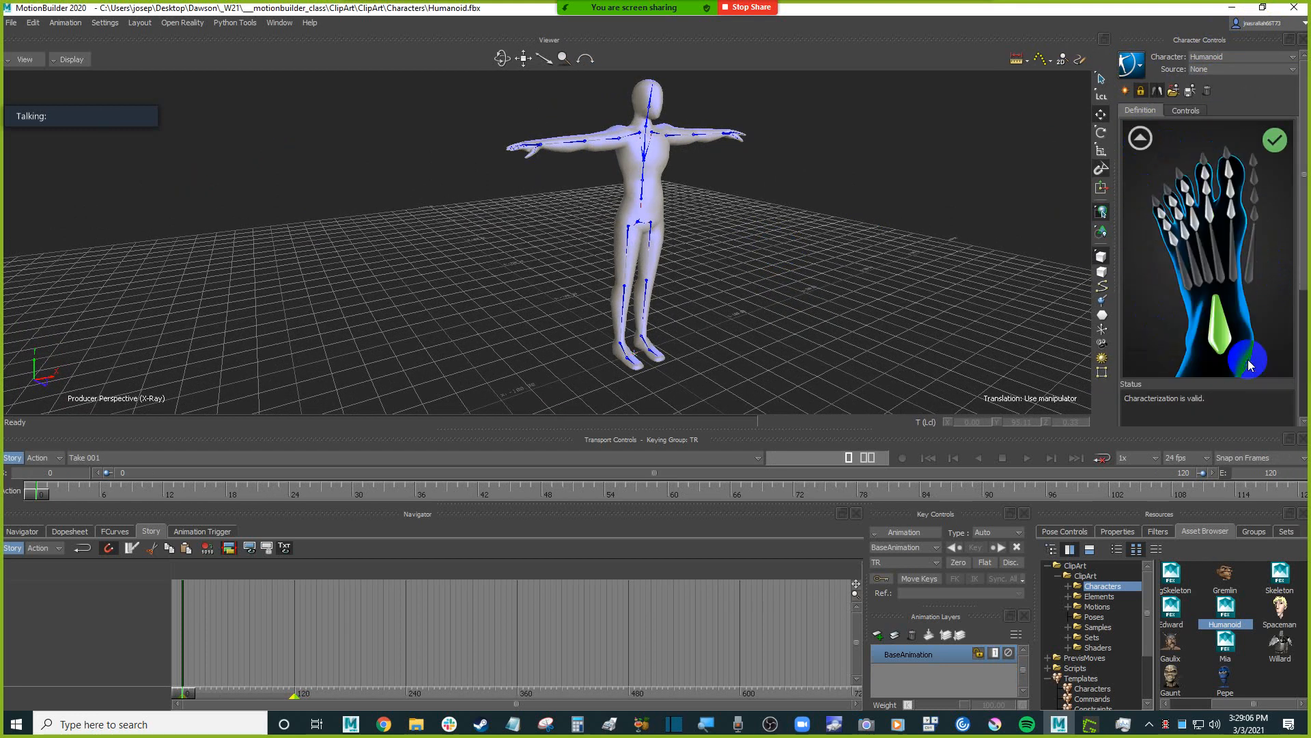
left_click(1138, 137)
left_click_drag(916, 249, 847, 254, "ctrl+shift")
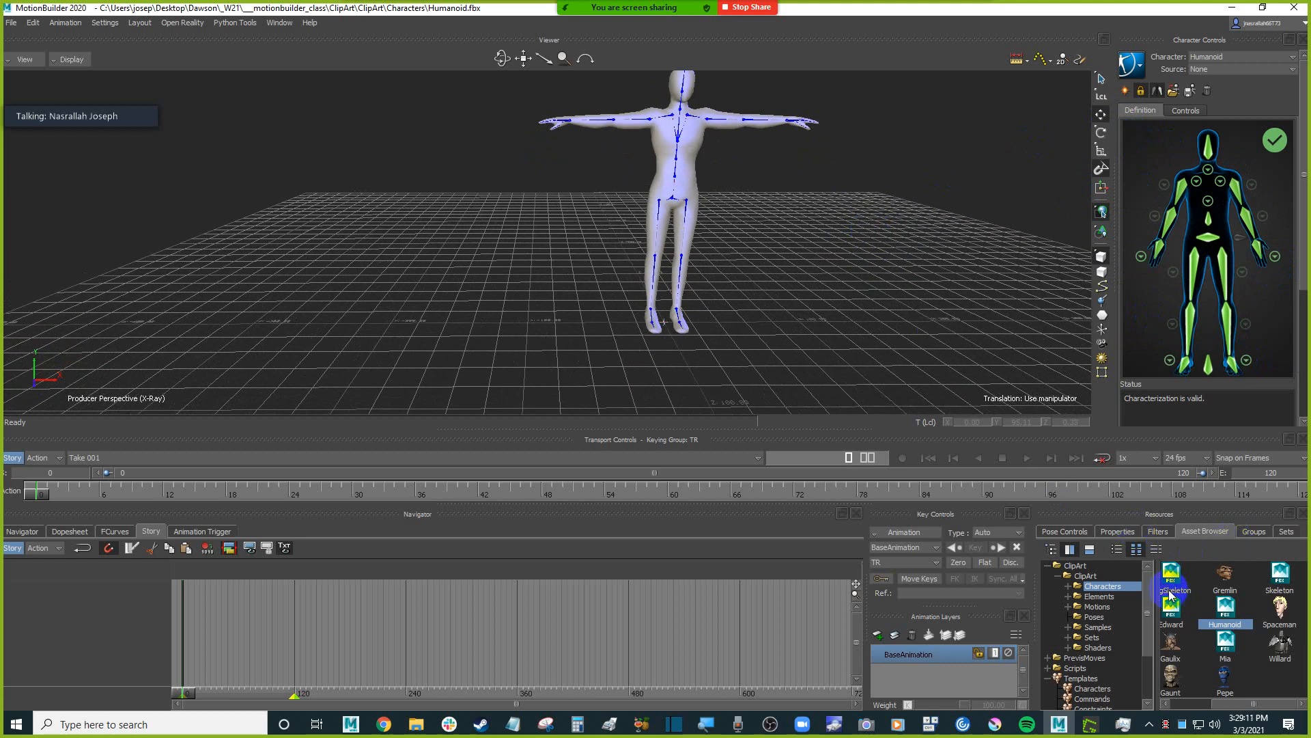
Add an Actor from the Characters templates to the scene with the Humanoid.
left_click(1094, 688)
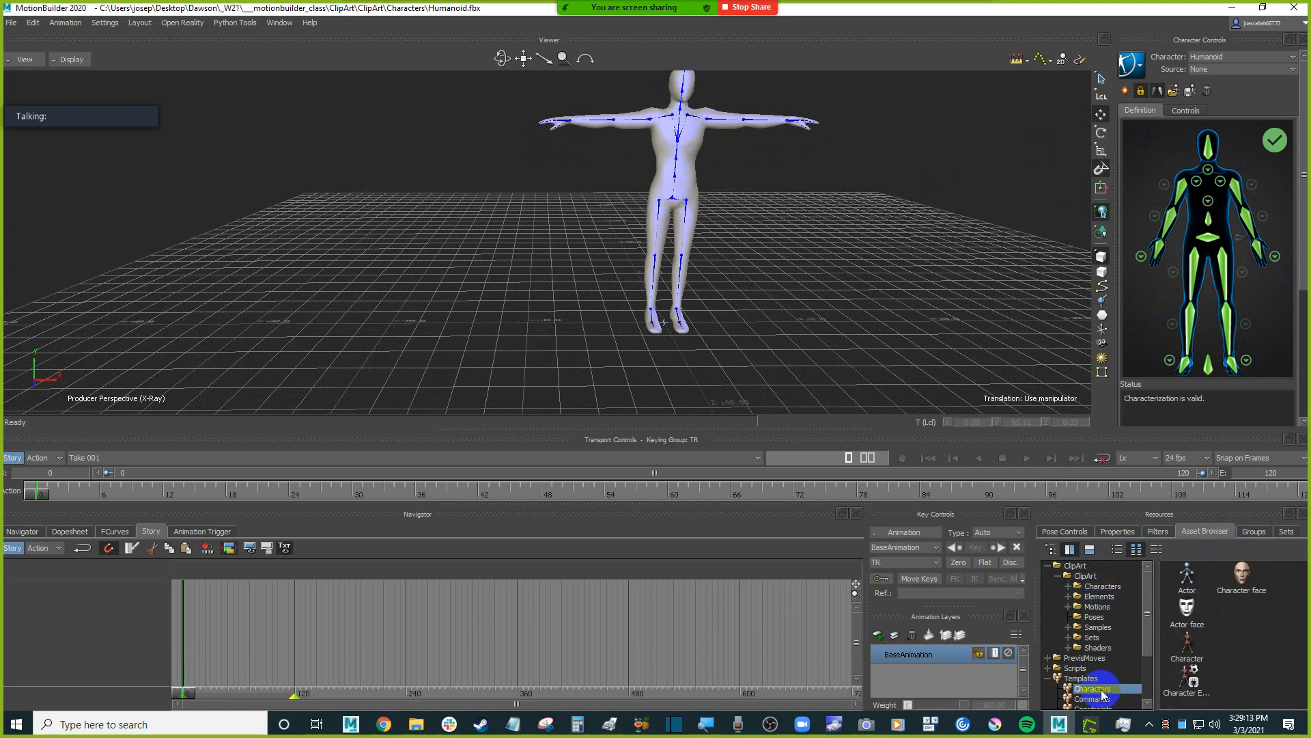
scroll(1111, 648, "down", 1)
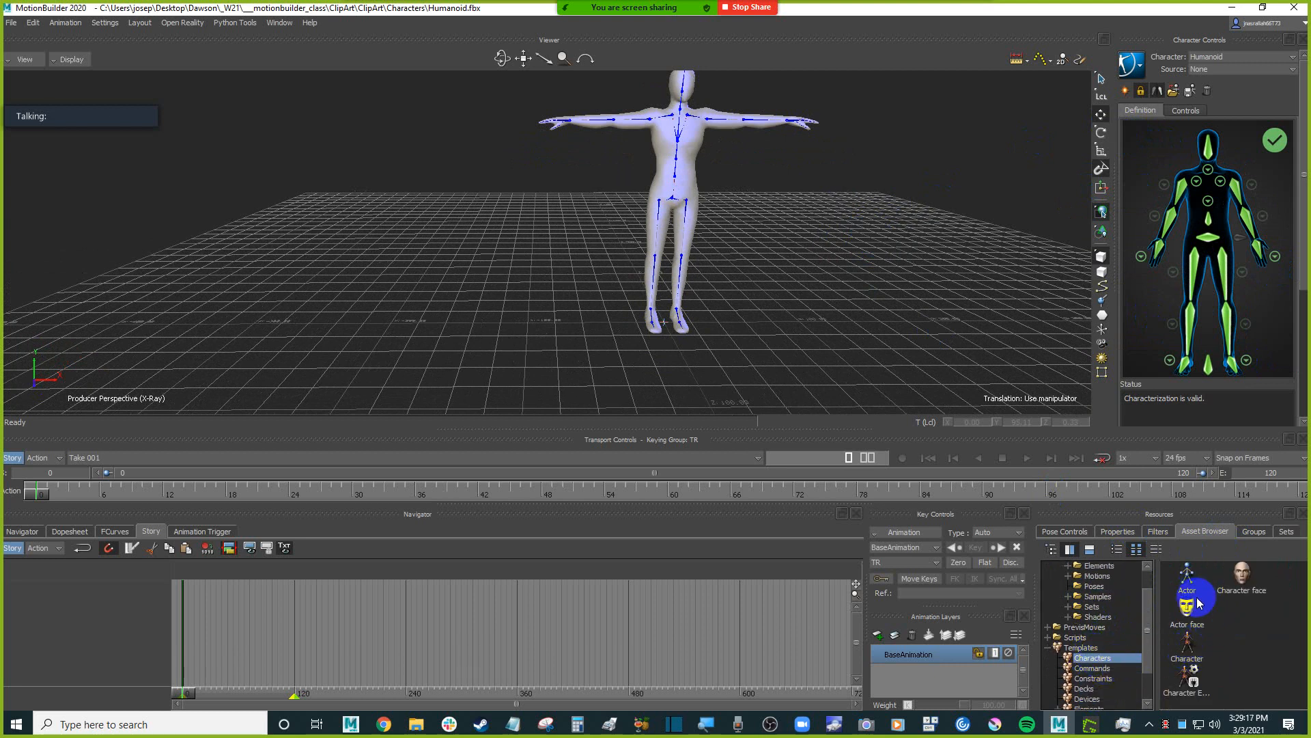
left_click(1189, 657)
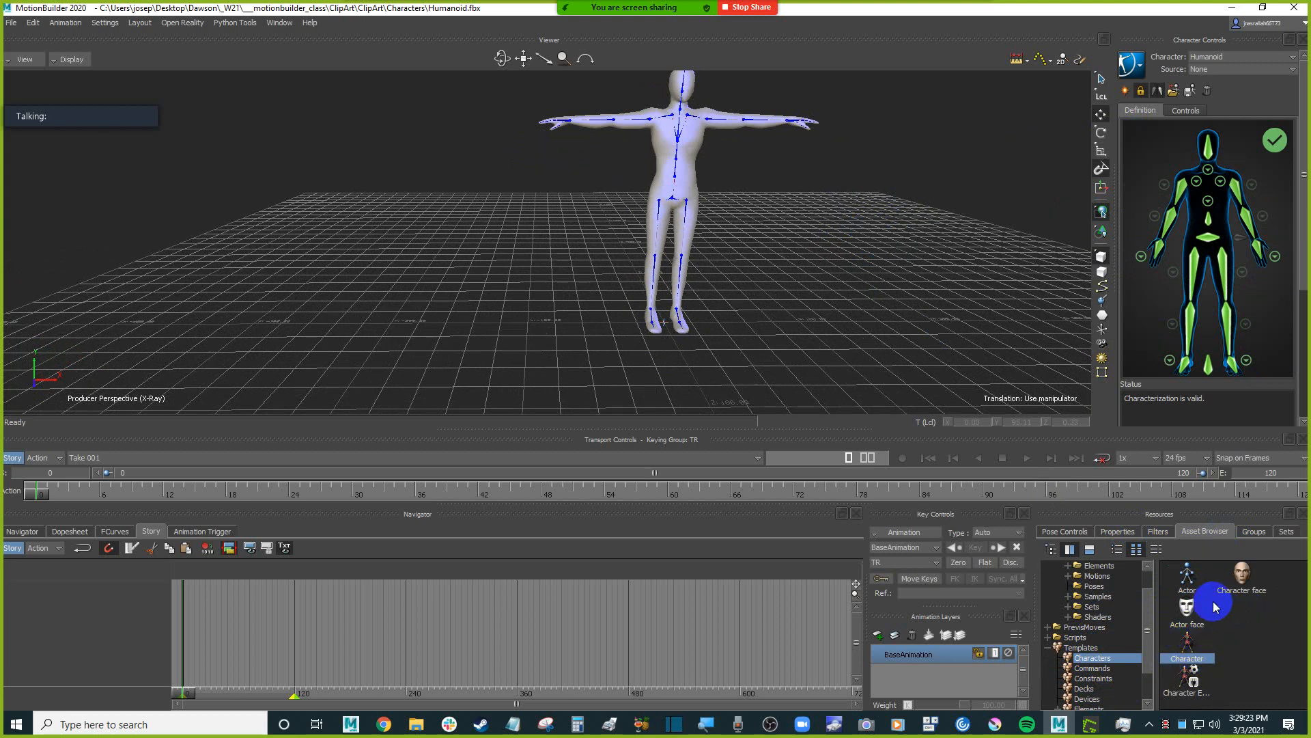
left_click(1187, 581)
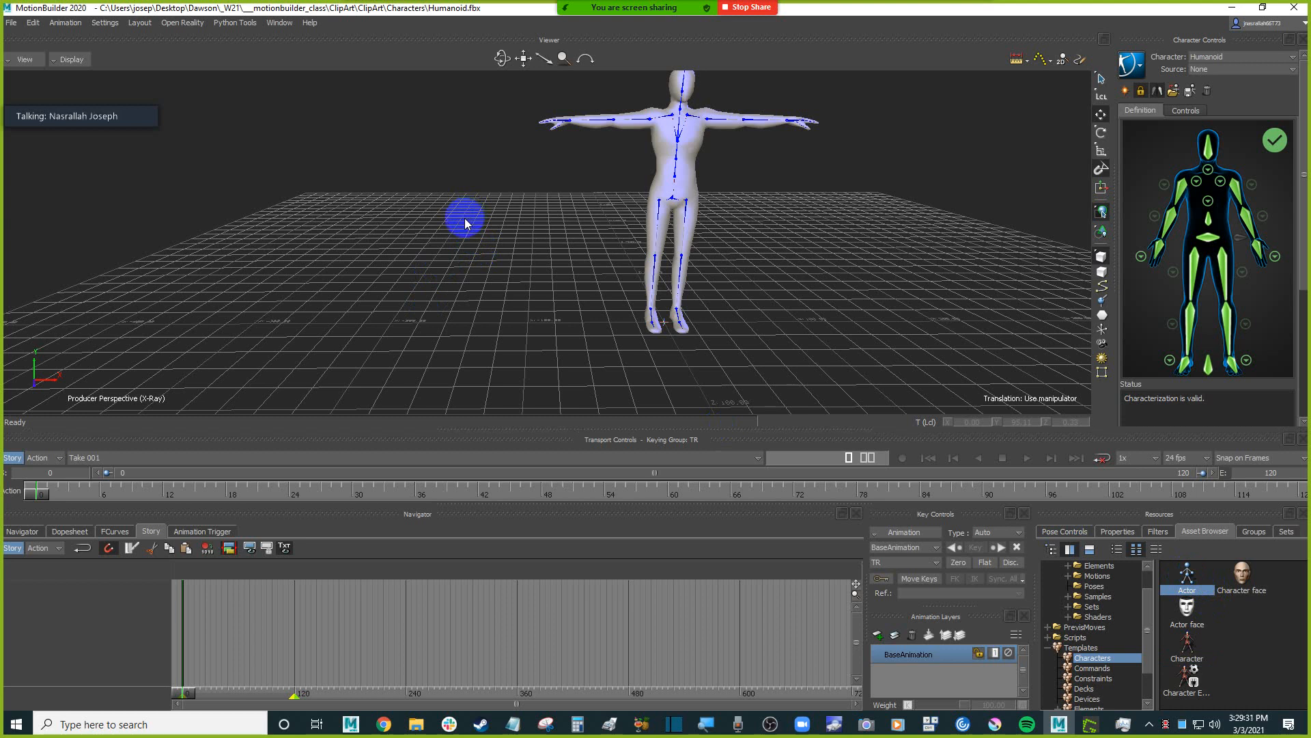
left_click_drag(563, 228, 564, 224)
Examine how the Actor's hips and spine line up with the Humanoid's skeleton.
middle_click_drag(806, 229, 775, 245, "alt")
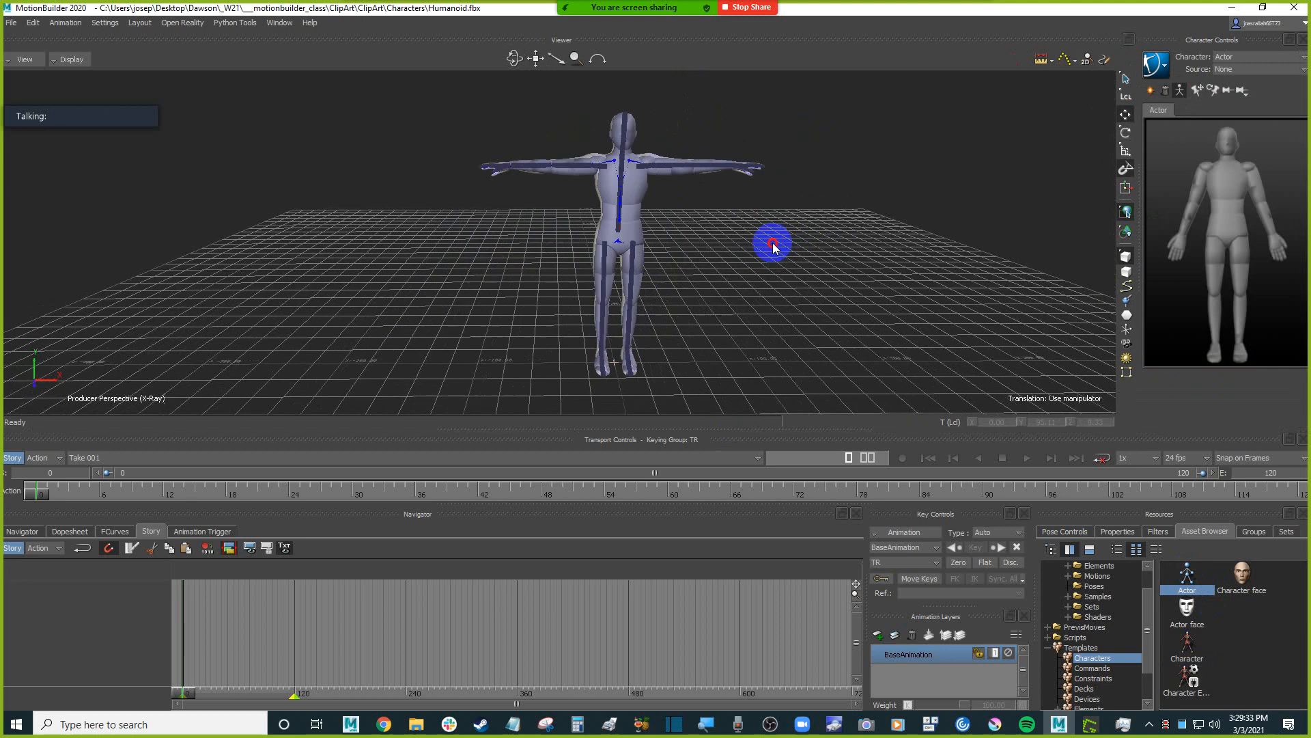
right_click_drag(775, 246, 745, 233, "alt")
left_click(623, 236)
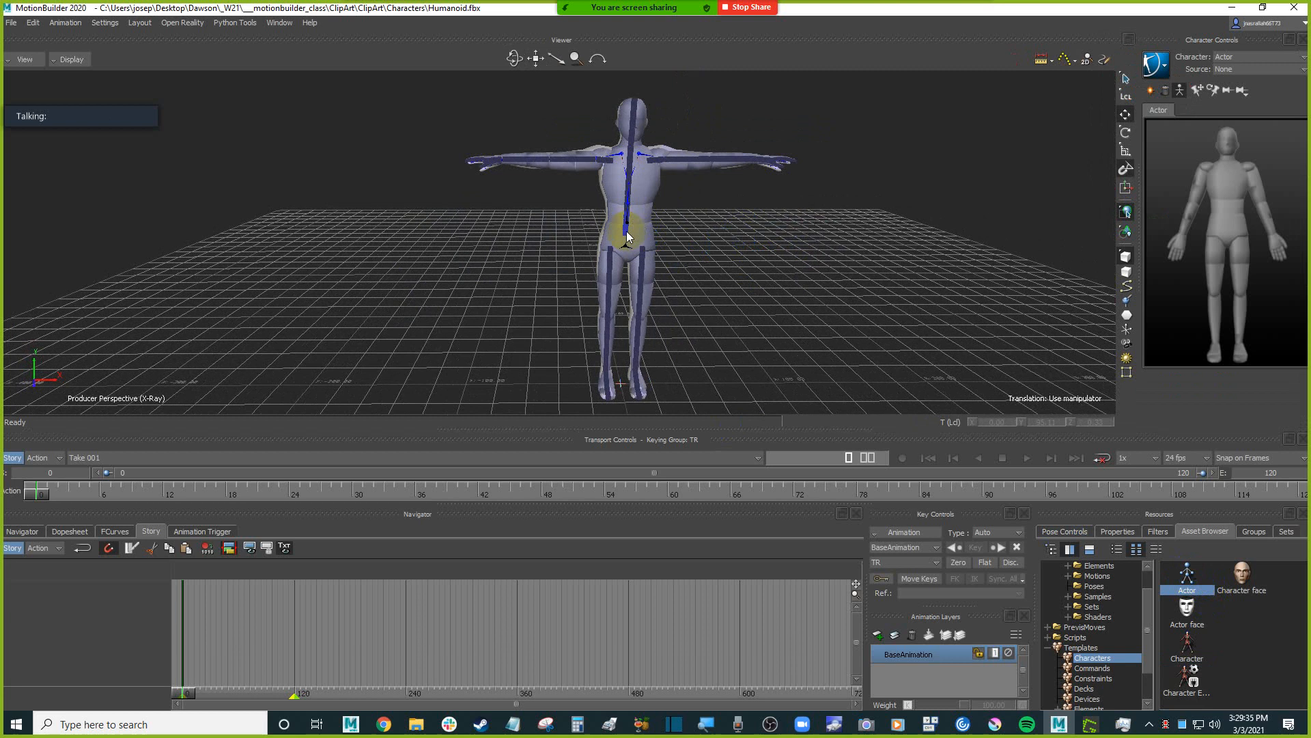
left_click_drag(710, 239, 754, 251, "alt")
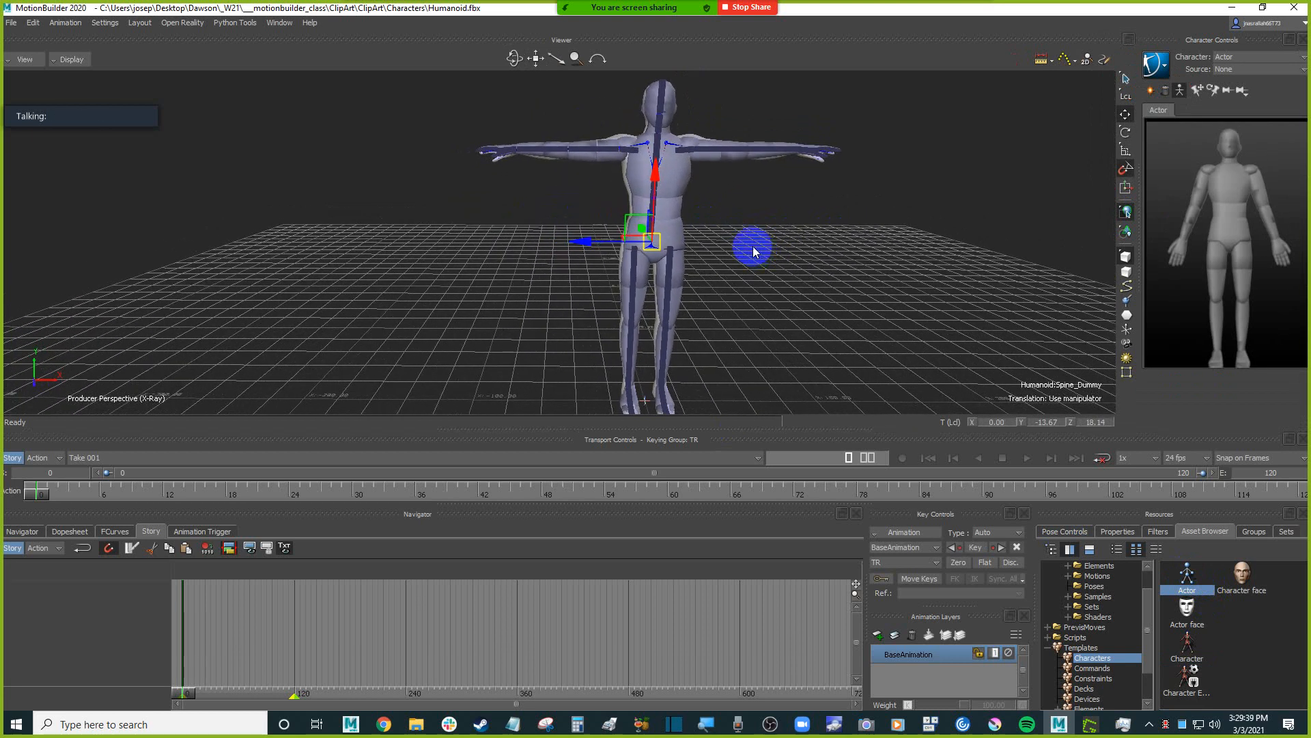
scroll(768, 274, "up", 5)
left_click(868, 266)
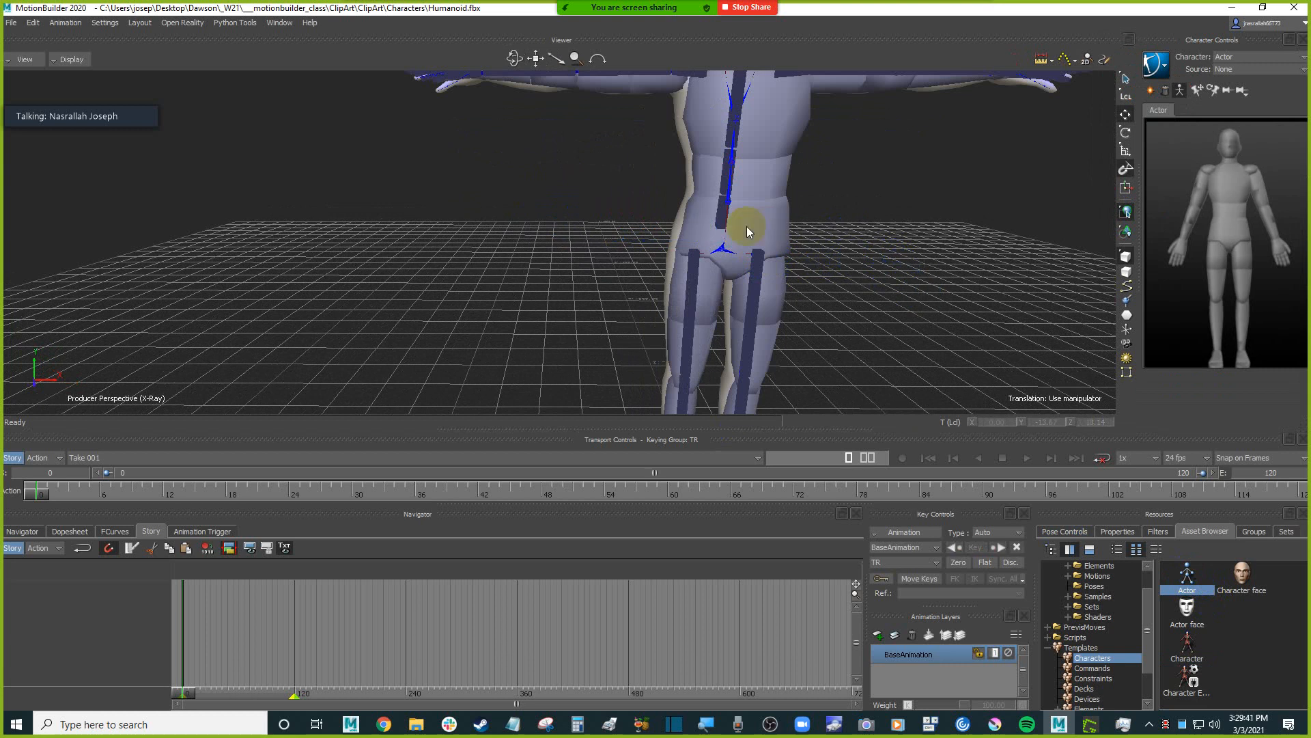
Move the Actor by its hips sideways to about X -104 so it stands beside the Humanoid.
left_click(723, 218)
left_click_drag(796, 234, 470, 231)
scroll(594, 243, "down", 5)
left_click_drag(586, 248, 634, 239, "alt")
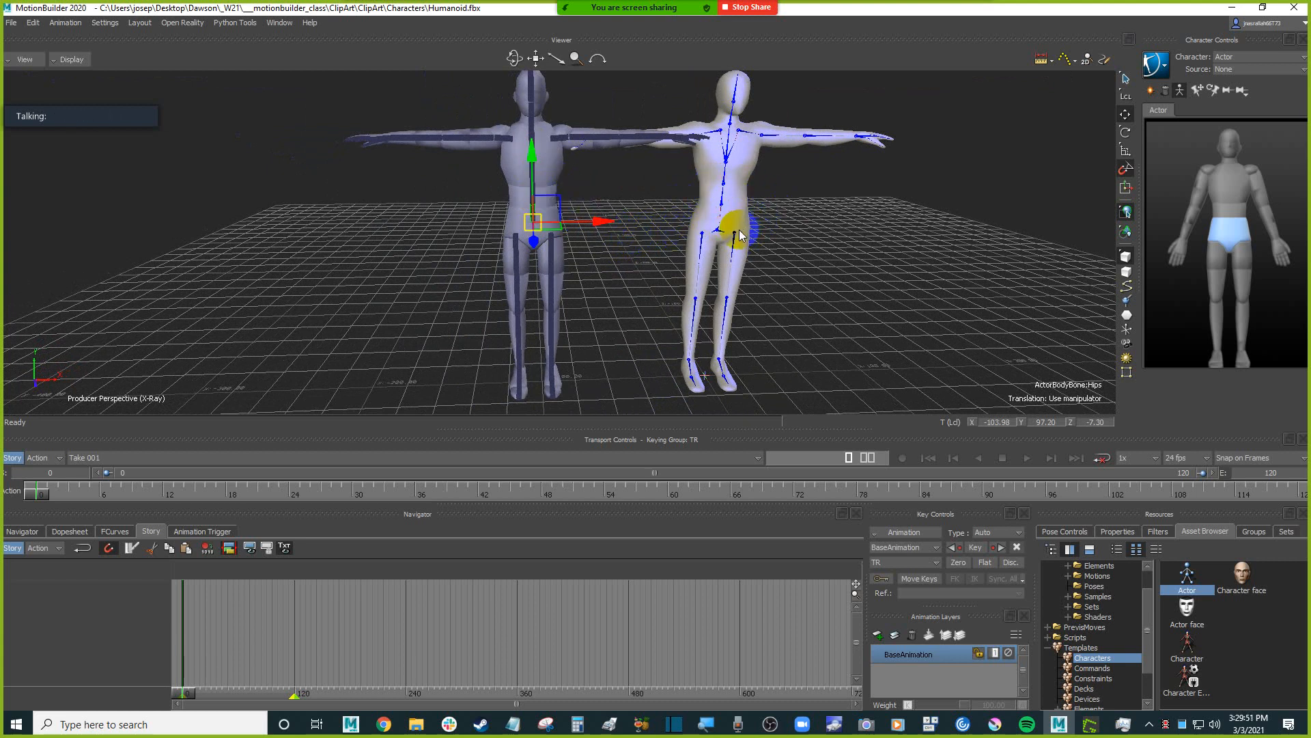
left_click(871, 268)
scroll(881, 290, "down", 1)
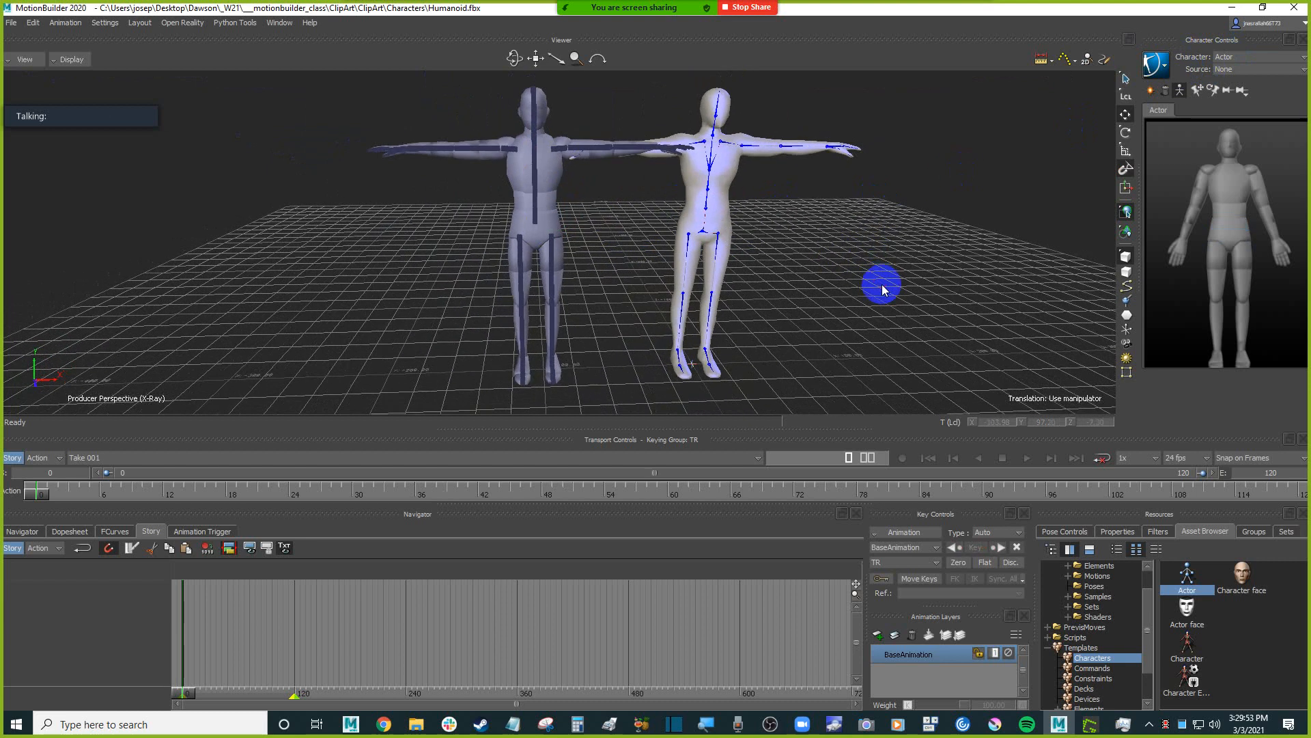
middle_click_drag(860, 265, 888, 264, "alt")
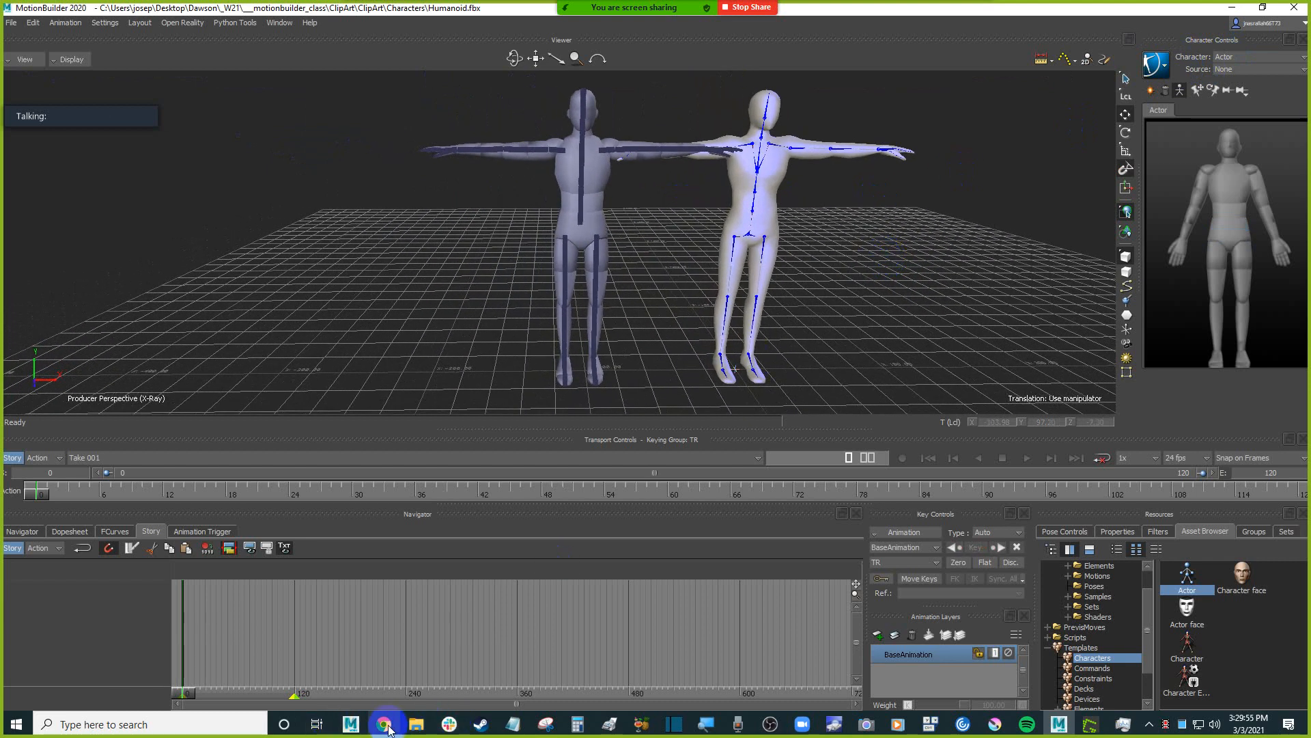
Import Jeremy_carry_001.c3d from the Downloads folder through the C3D options, using Create and keeping Create Optical Segments on.
left_click(416, 724)
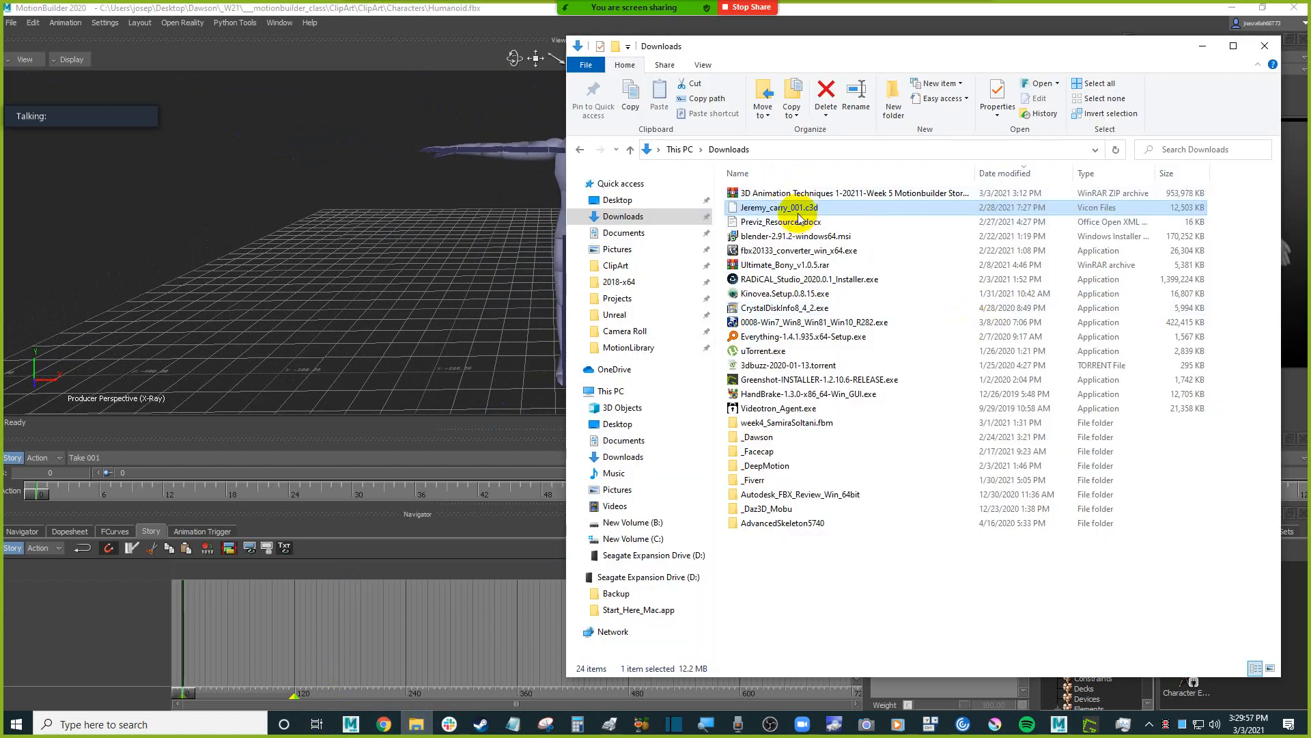
left_click_drag(811, 211, 285, 175)
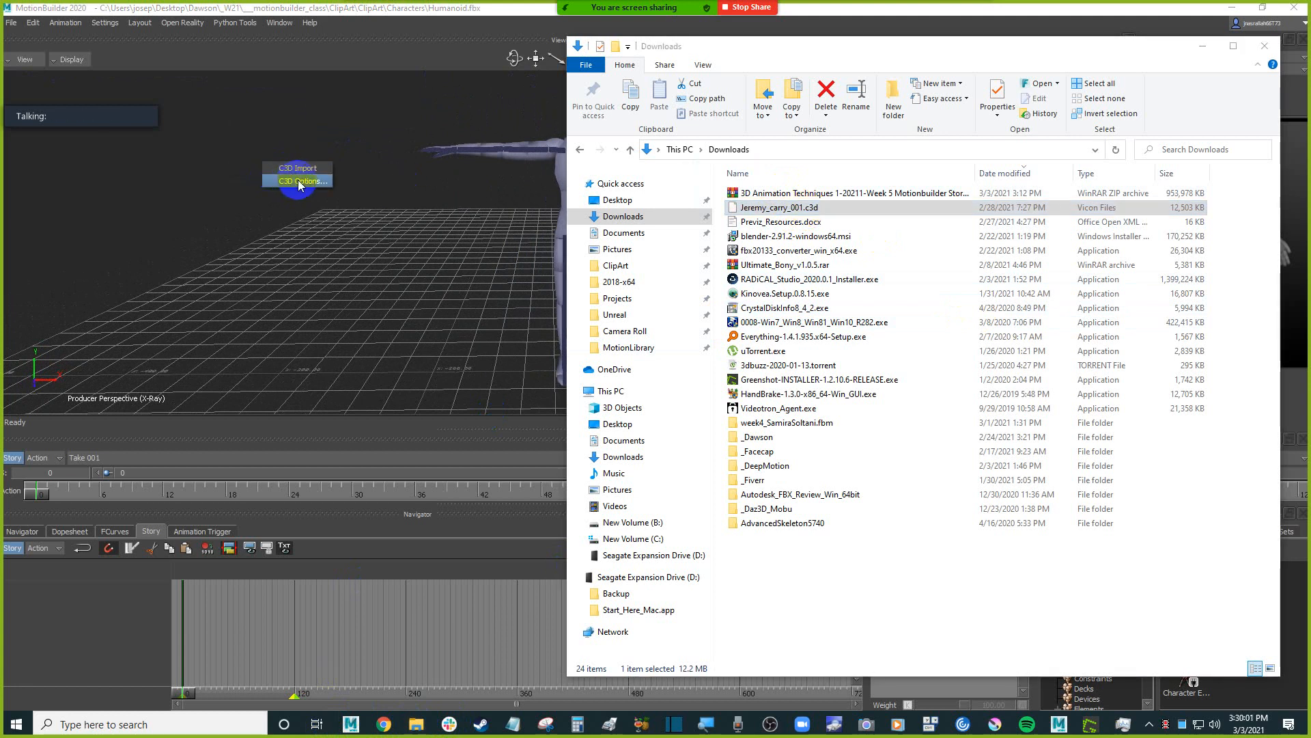
left_click(298, 182)
left_click_drag(219, 79, 397, 142)
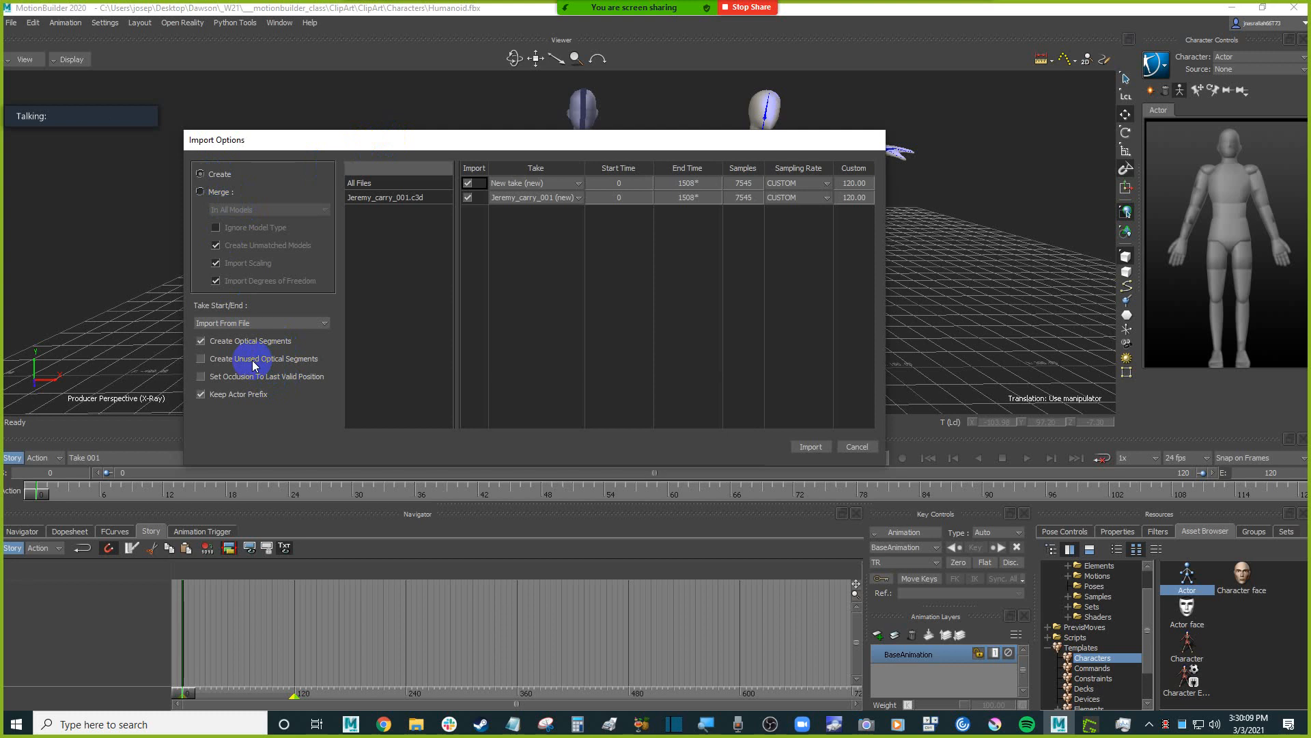
left_click(807, 446)
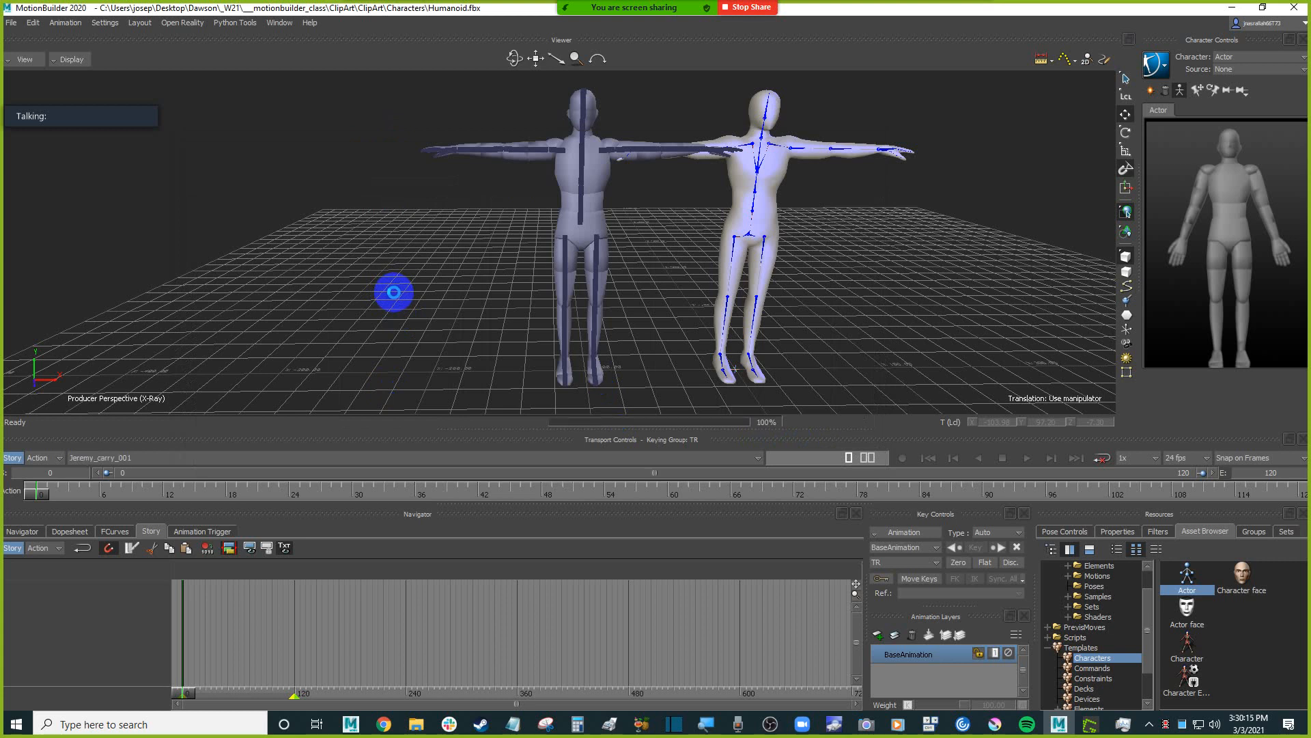
Move the C3D optical root sideways to about X -173, away from the Actor, and select the right front waist marker.
left_click_drag(655, 367, 652, 354, "shift")
left_click(671, 367)
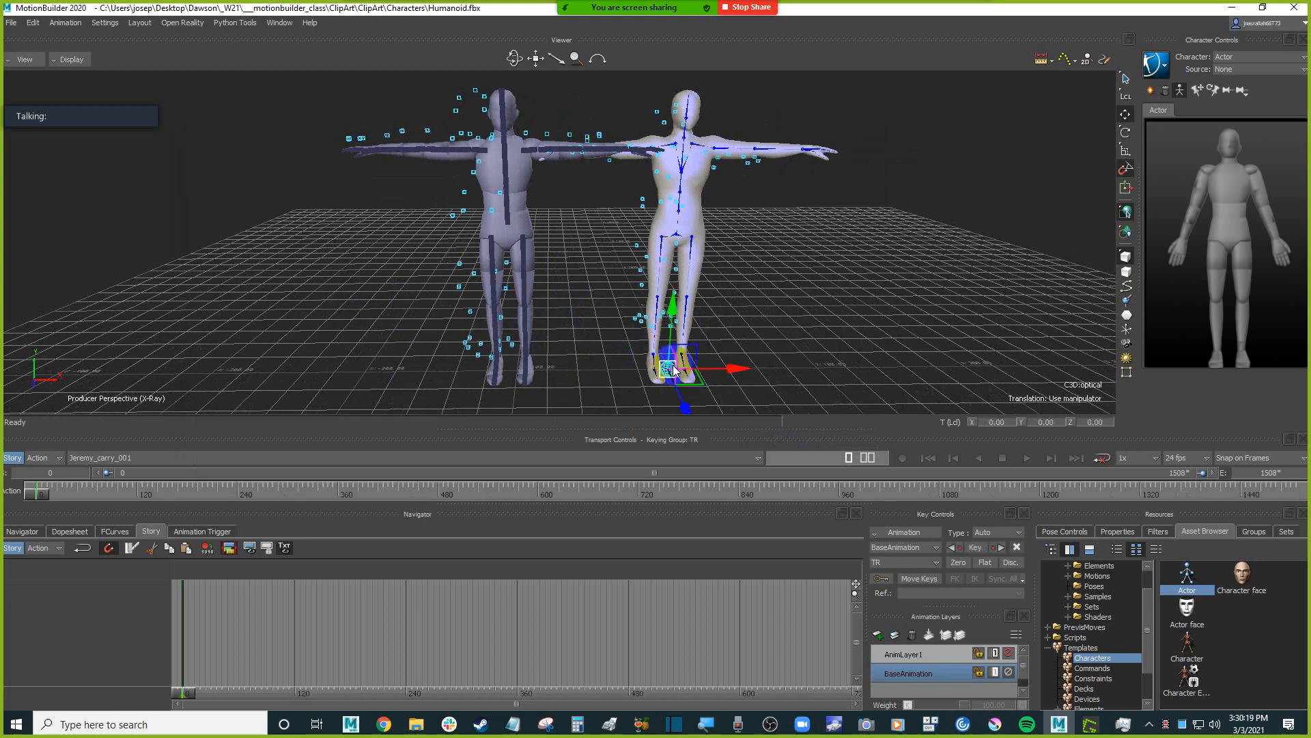
mouse_move(737, 371)
left_mouse_down()
mouse_move(492, 371)
mouse_move(413, 278)
left_mouse_up()
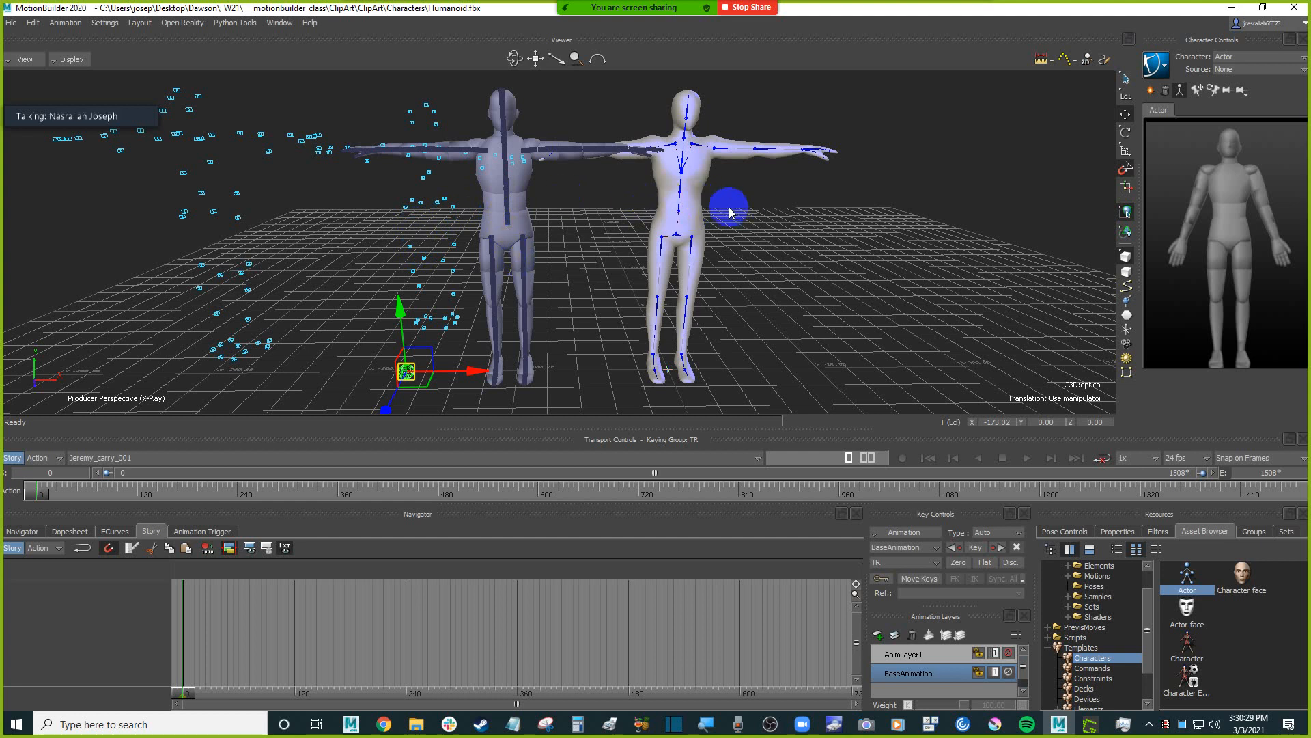
left_click(444, 202)
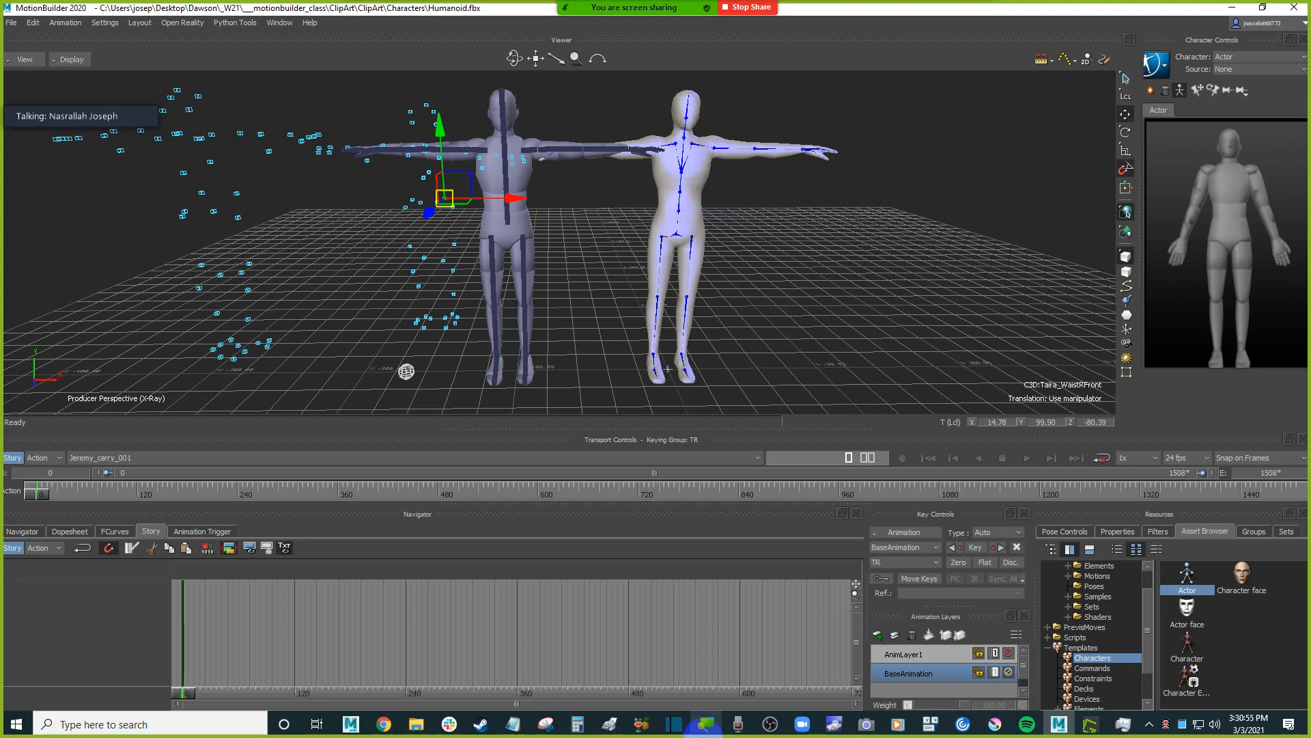
Switch to the Chrome course page, open the "Resources: mocap & Characters & Story Ideas" document and view its Motion Capture Resources section.
left_click(385, 724)
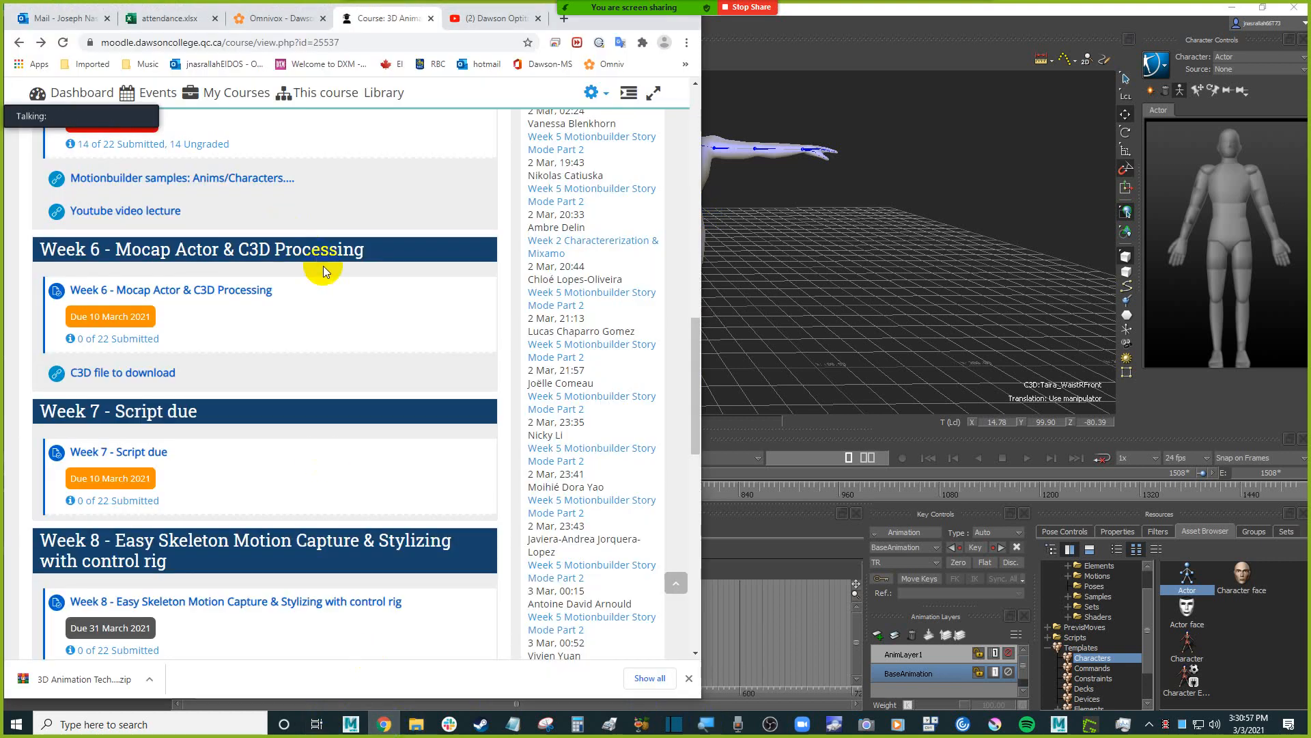
scroll(366, 297, "up", 20)
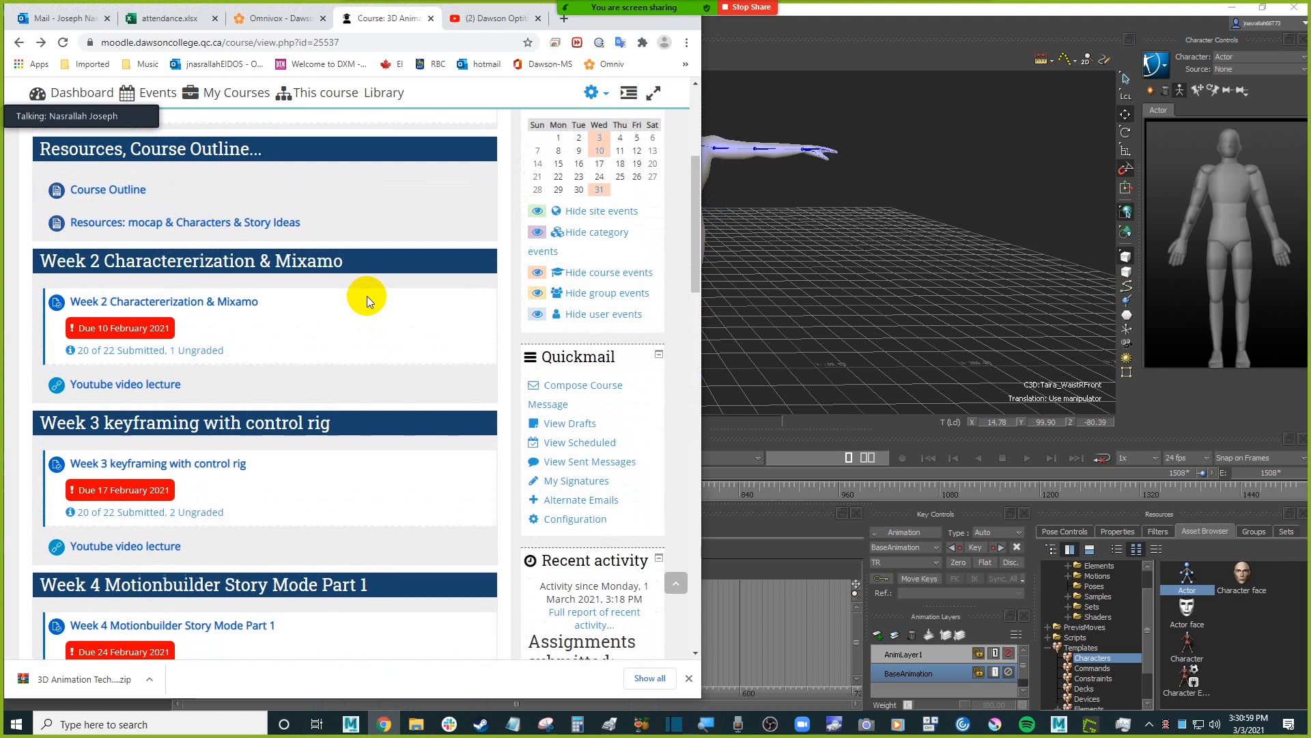
scroll(243, 369, "down", 3)
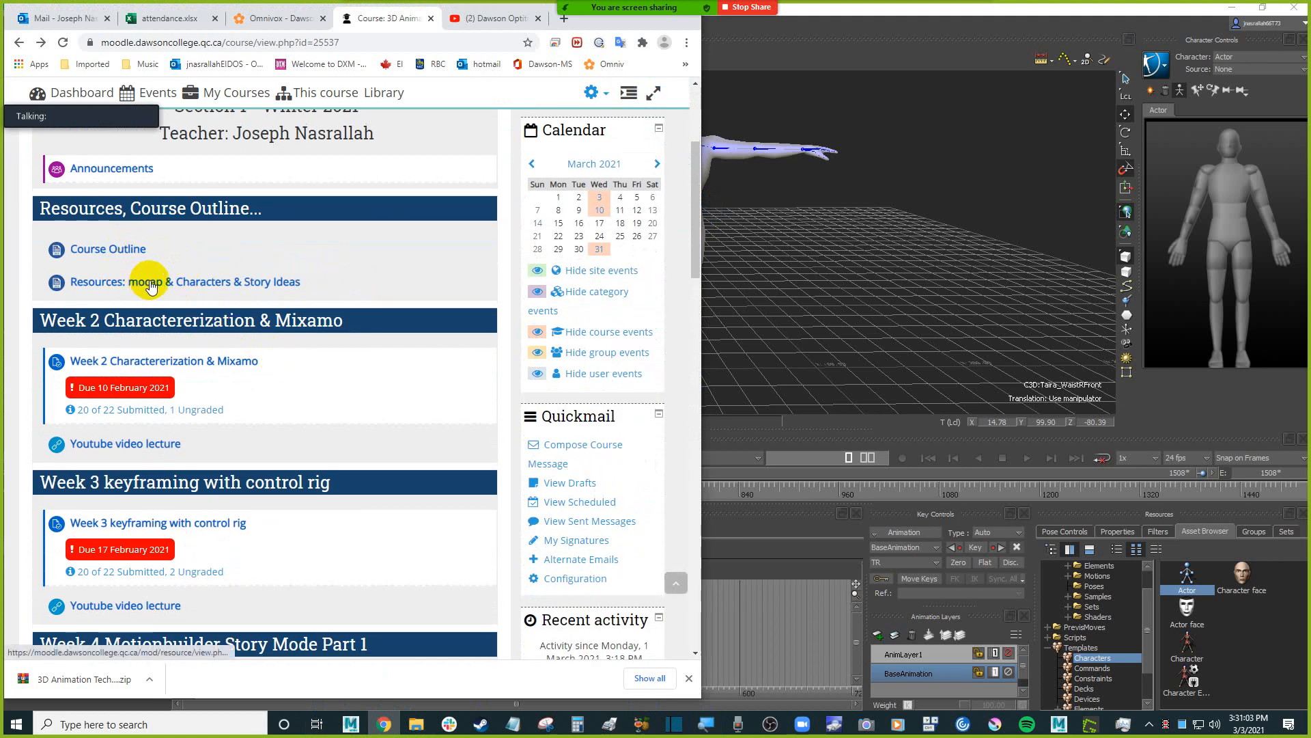
left_click(205, 283)
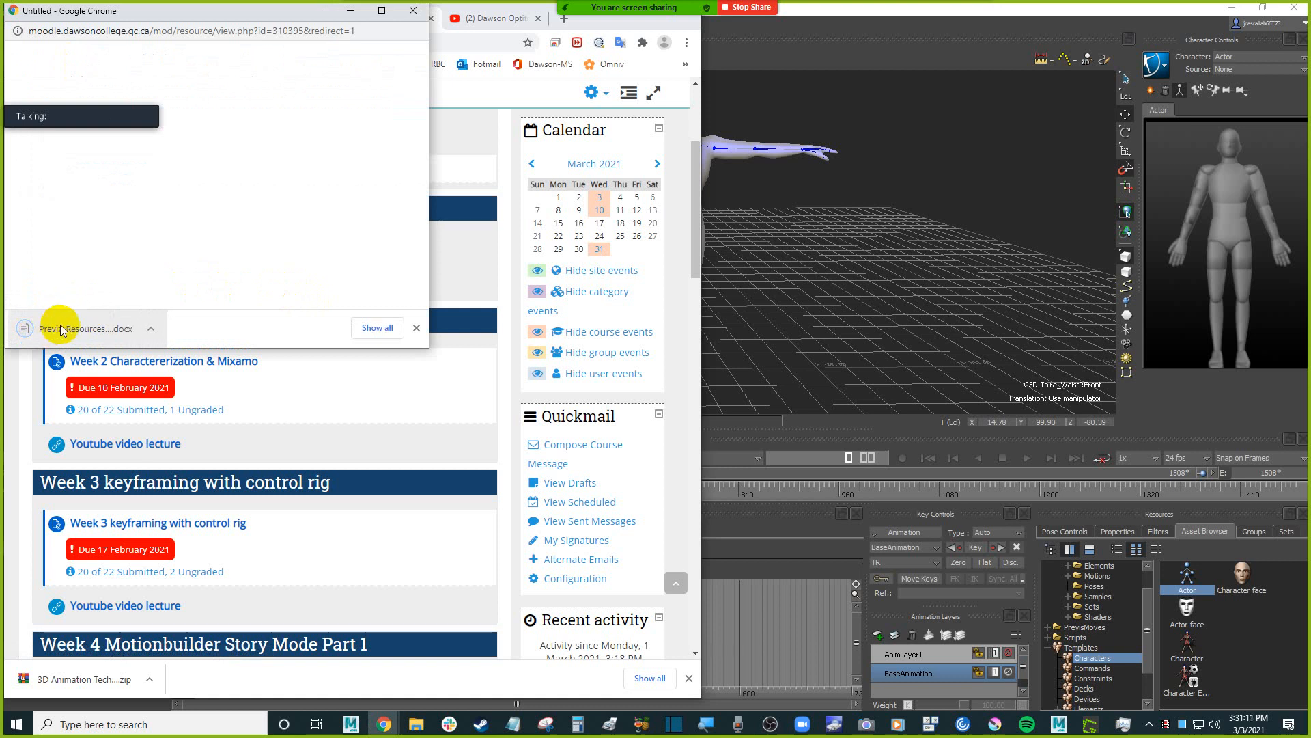
left_click(61, 326)
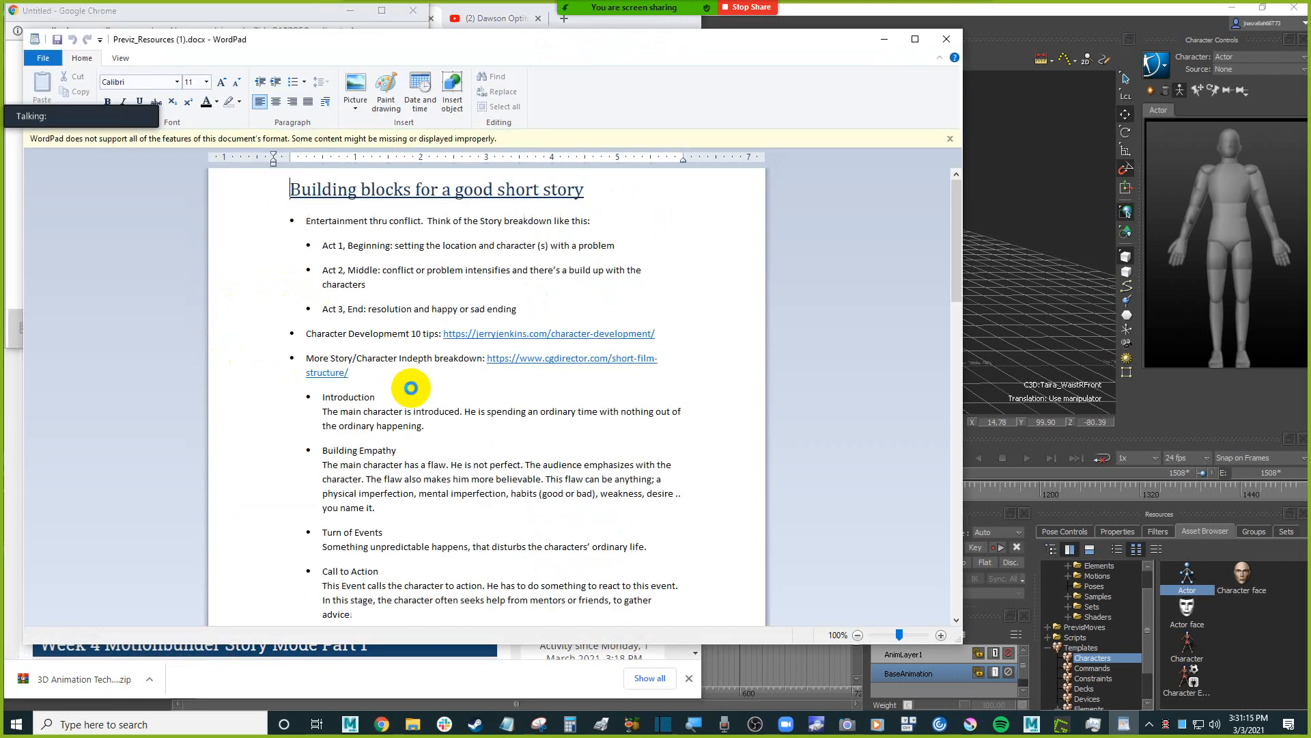
scroll(412, 388, "down", 20)
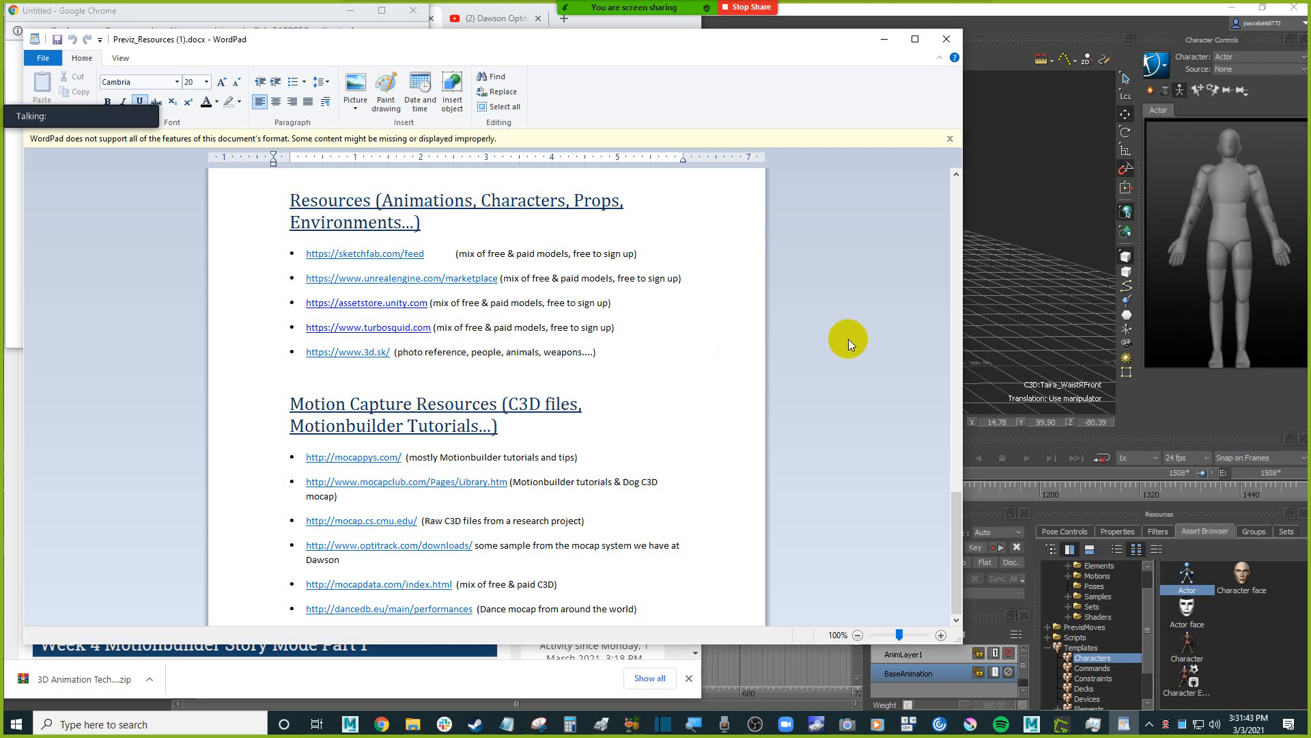
Switch back to MotionBuilder and examine the individual C3D markers around the waist.
left_click(1061, 292)
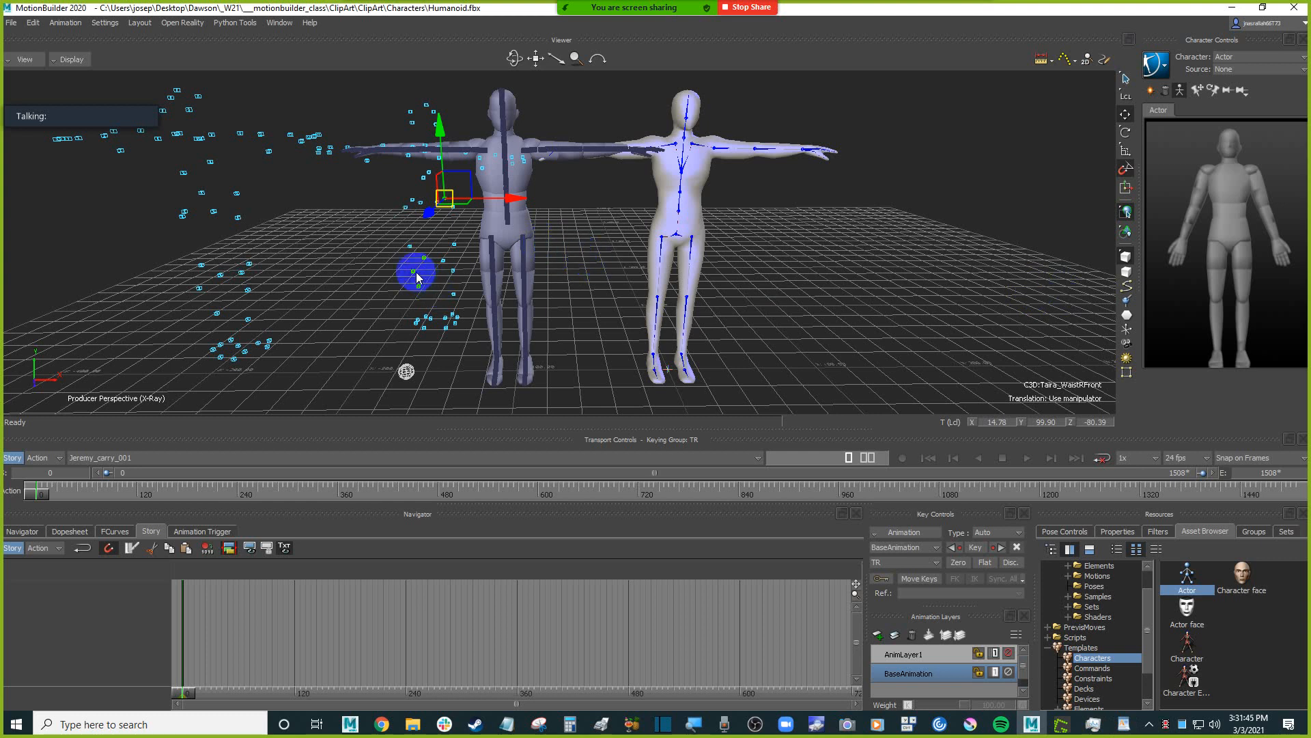
left_click(360, 227)
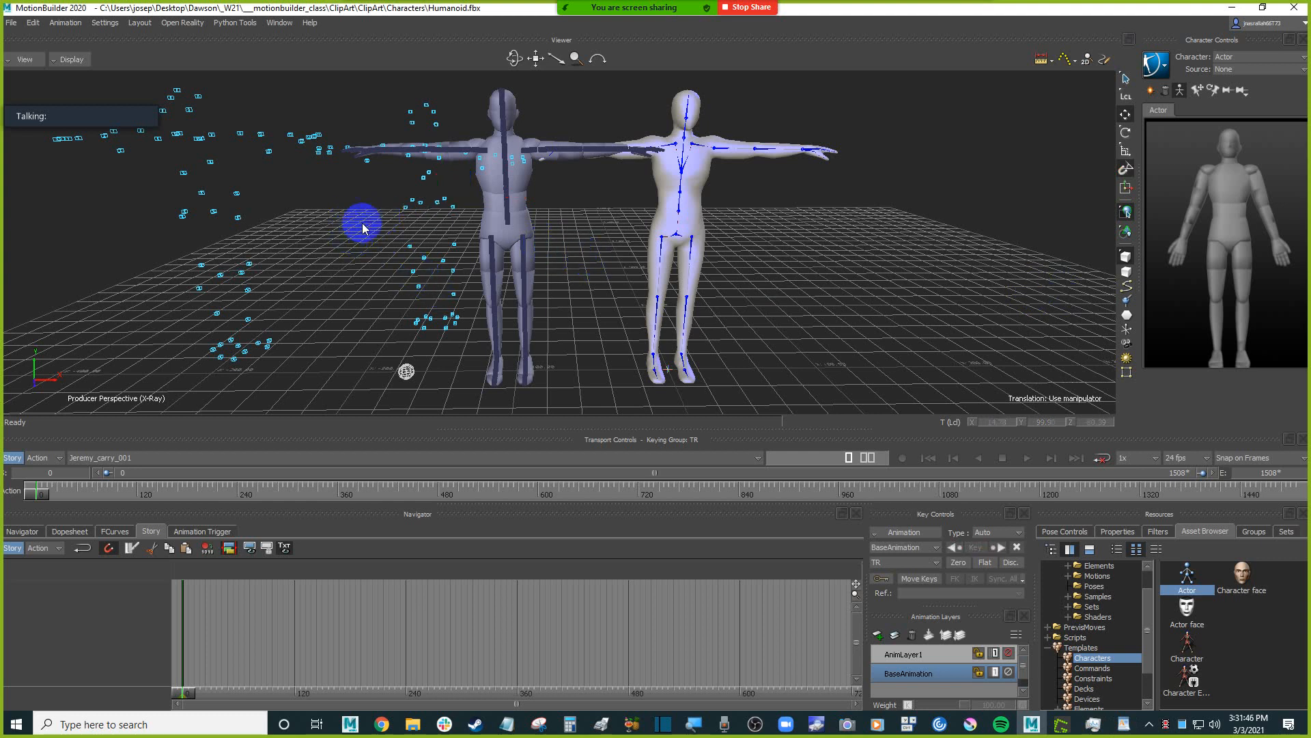
left_click(419, 209)
left_click(334, 256)
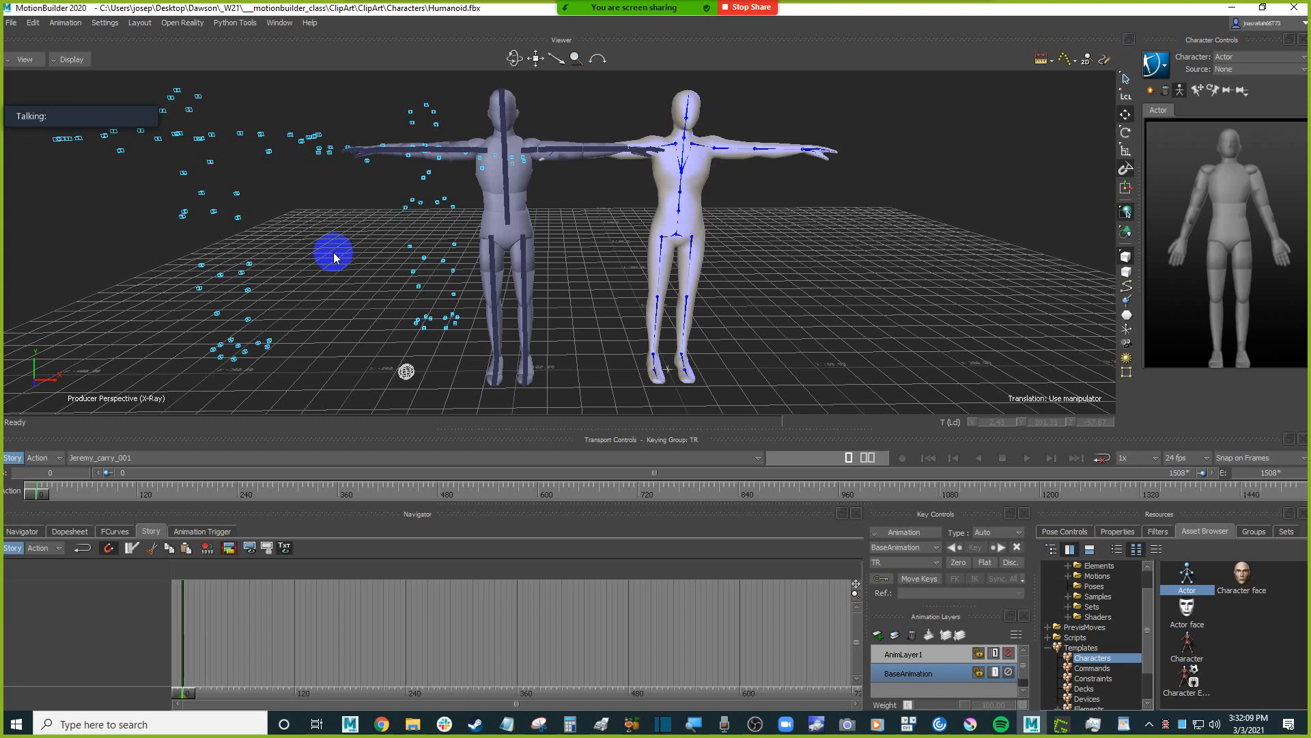
Switch to the Previz resources document in WordPad, review its links for C3D files and MotionBuilder tutorials, and close it.
mouse_move(381, 724)
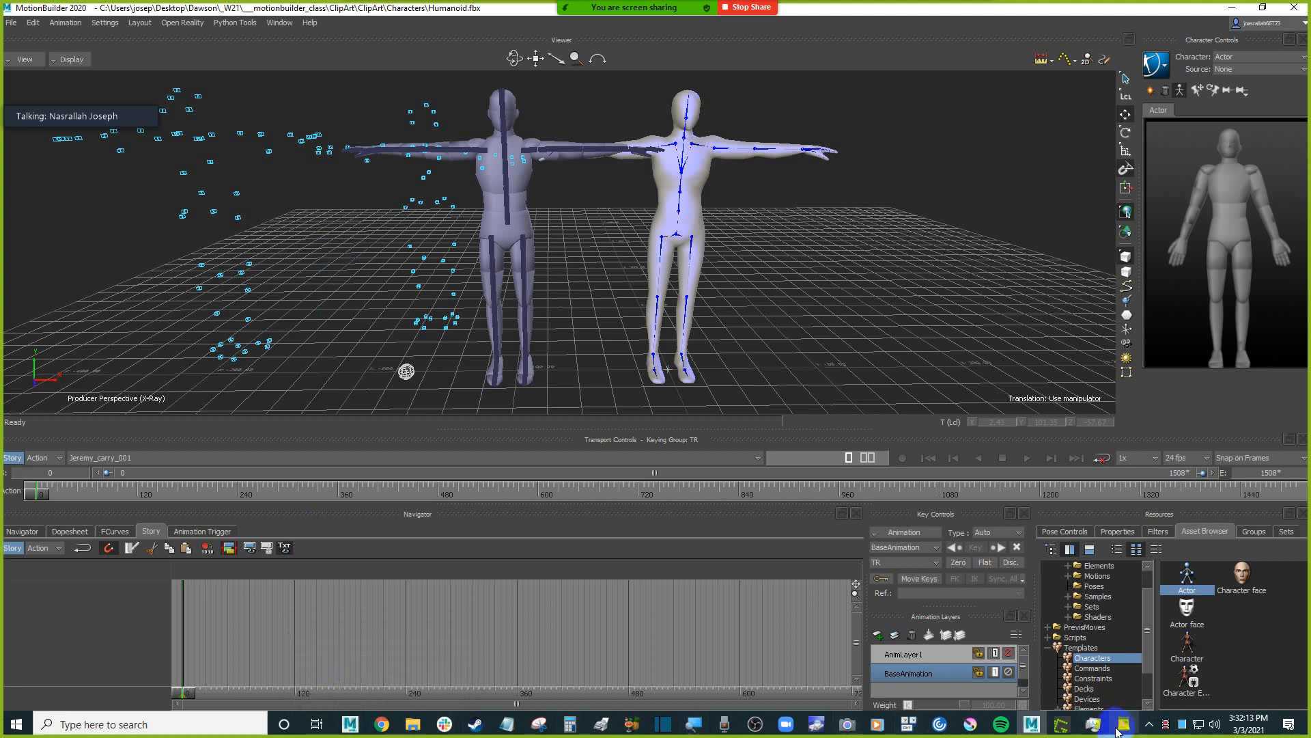
left_click(1122, 725)
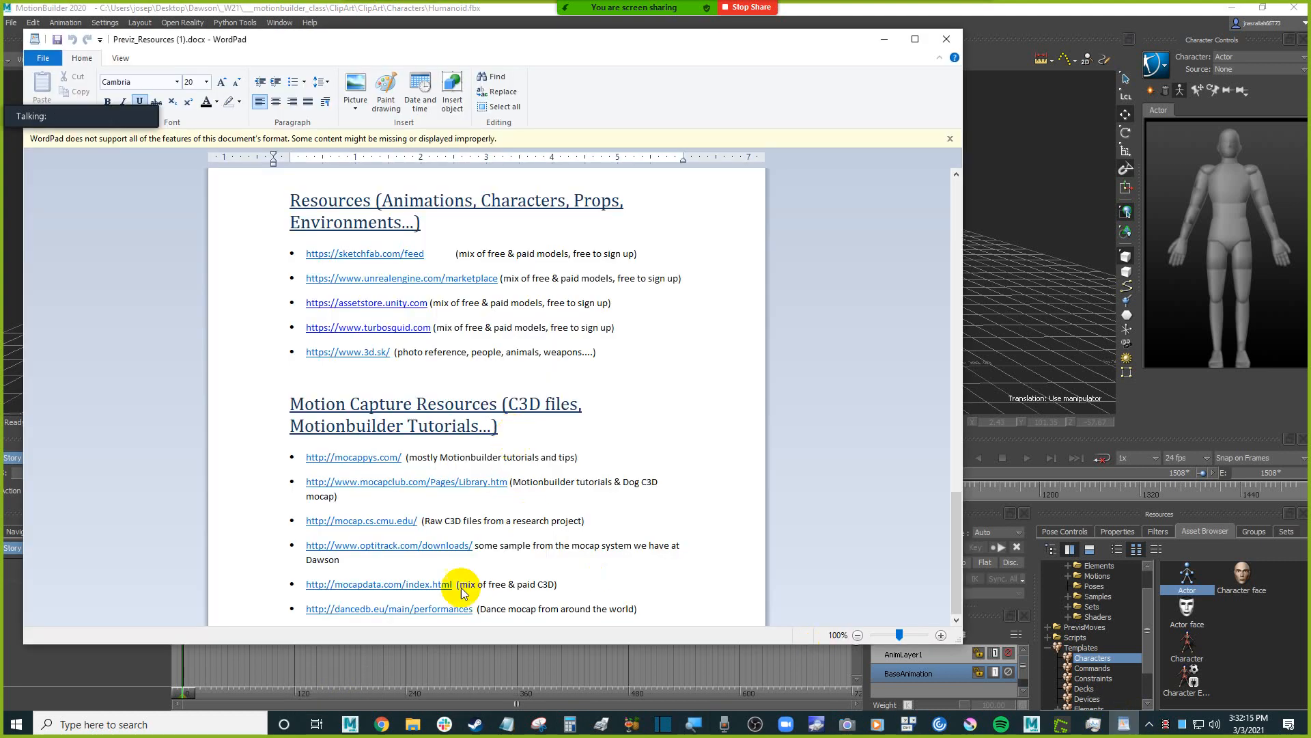
mouse_move(381, 725)
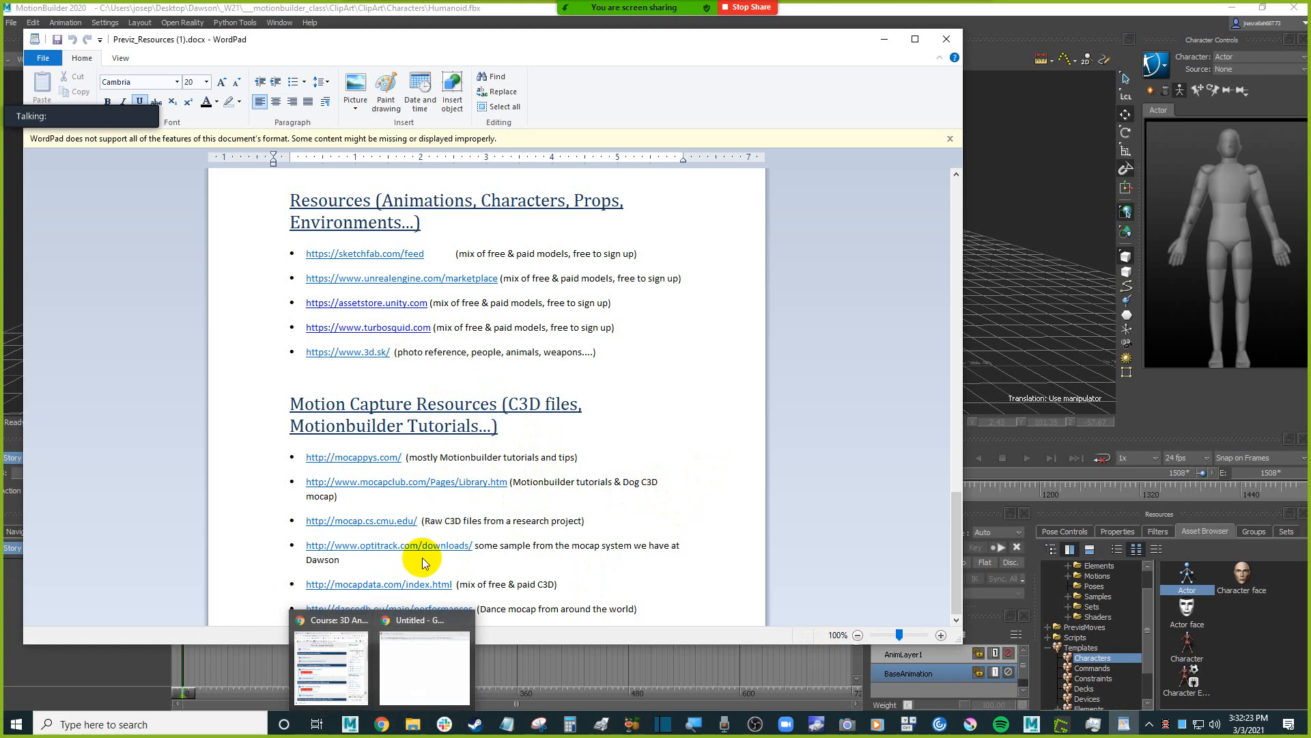
left_click(409, 674)
left_click(384, 727)
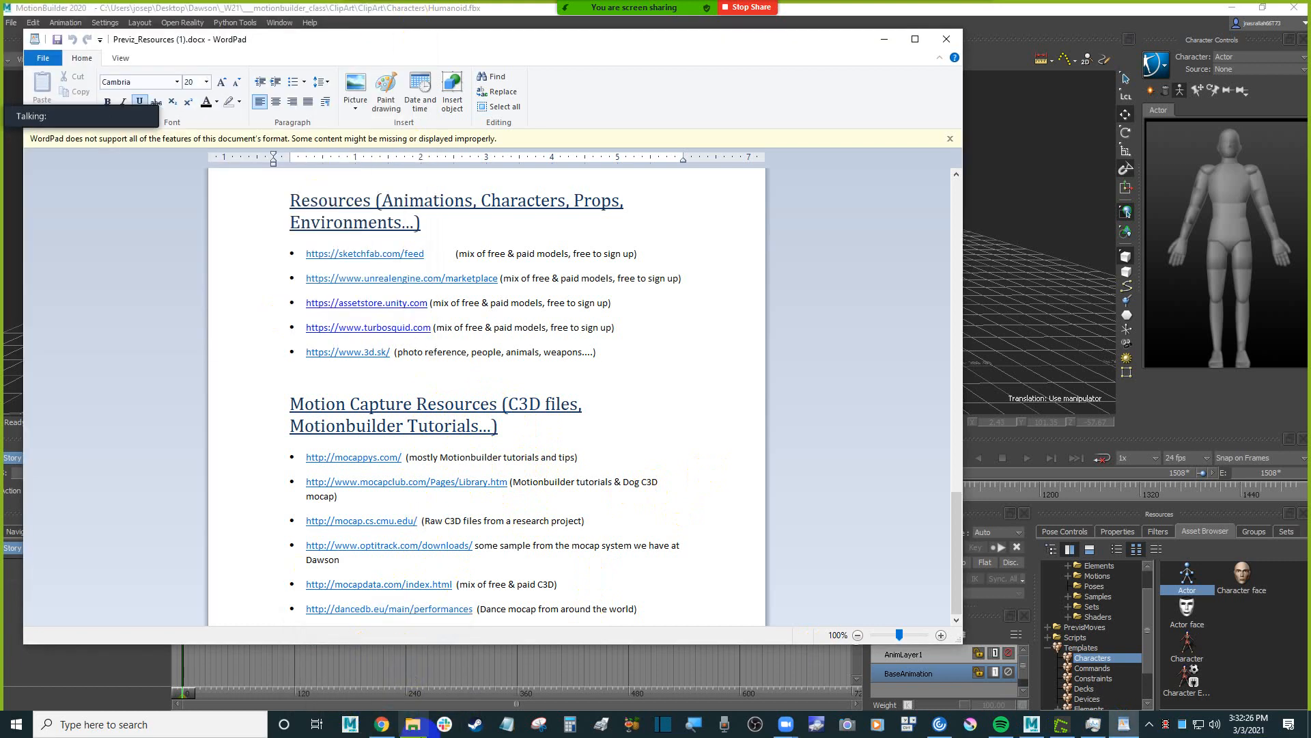
left_click(384, 727)
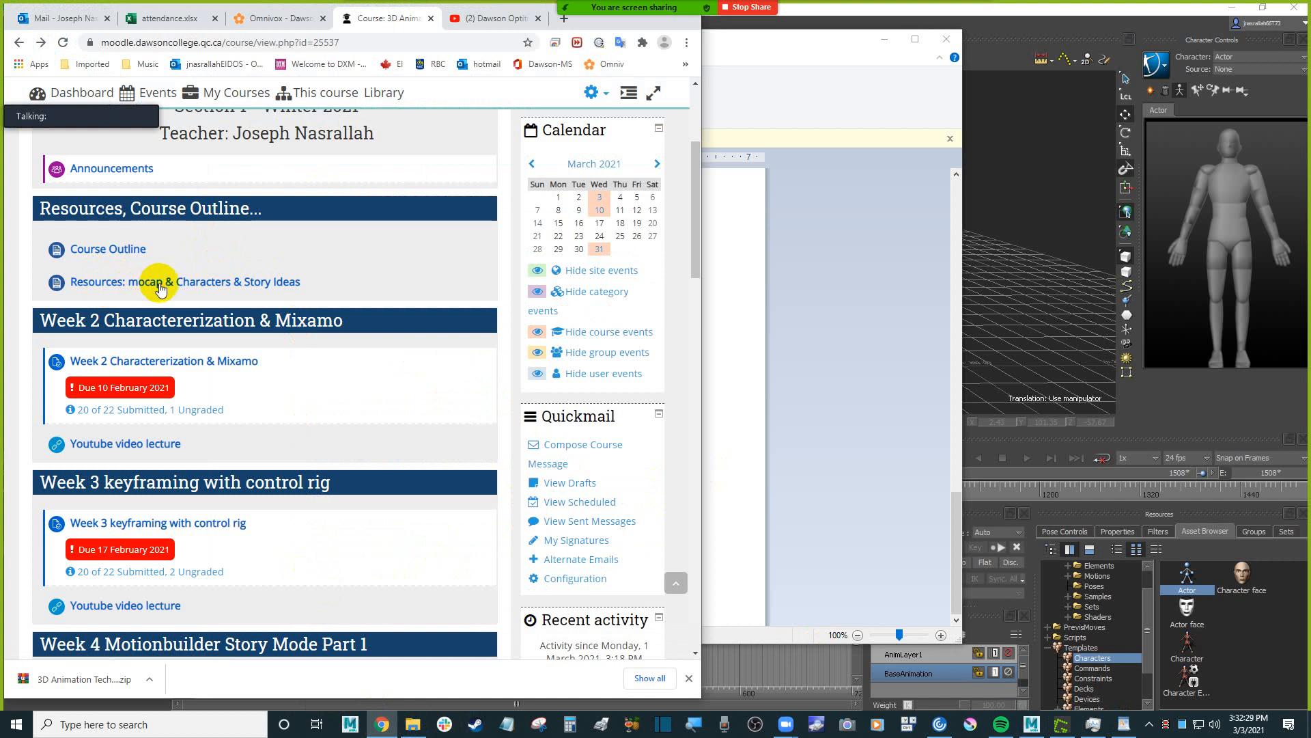
left_click(866, 303)
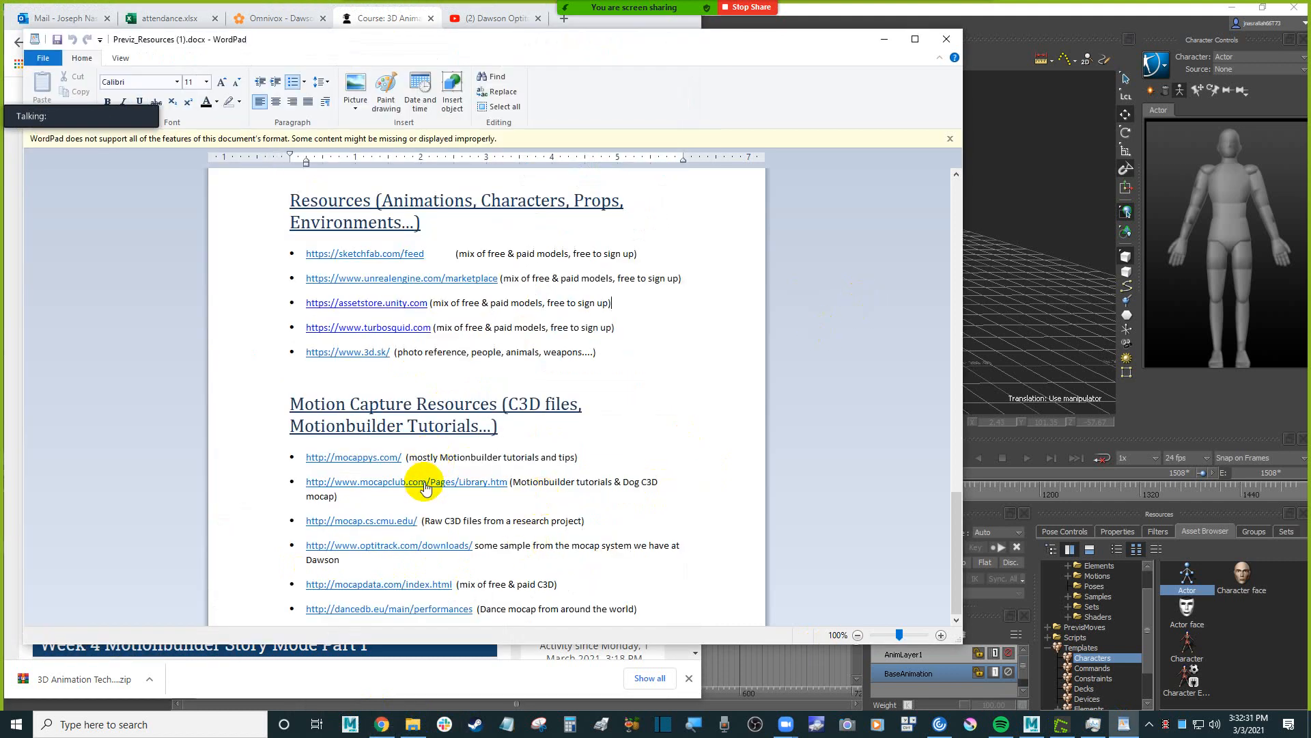
left_click_drag(521, 482, 553, 482)
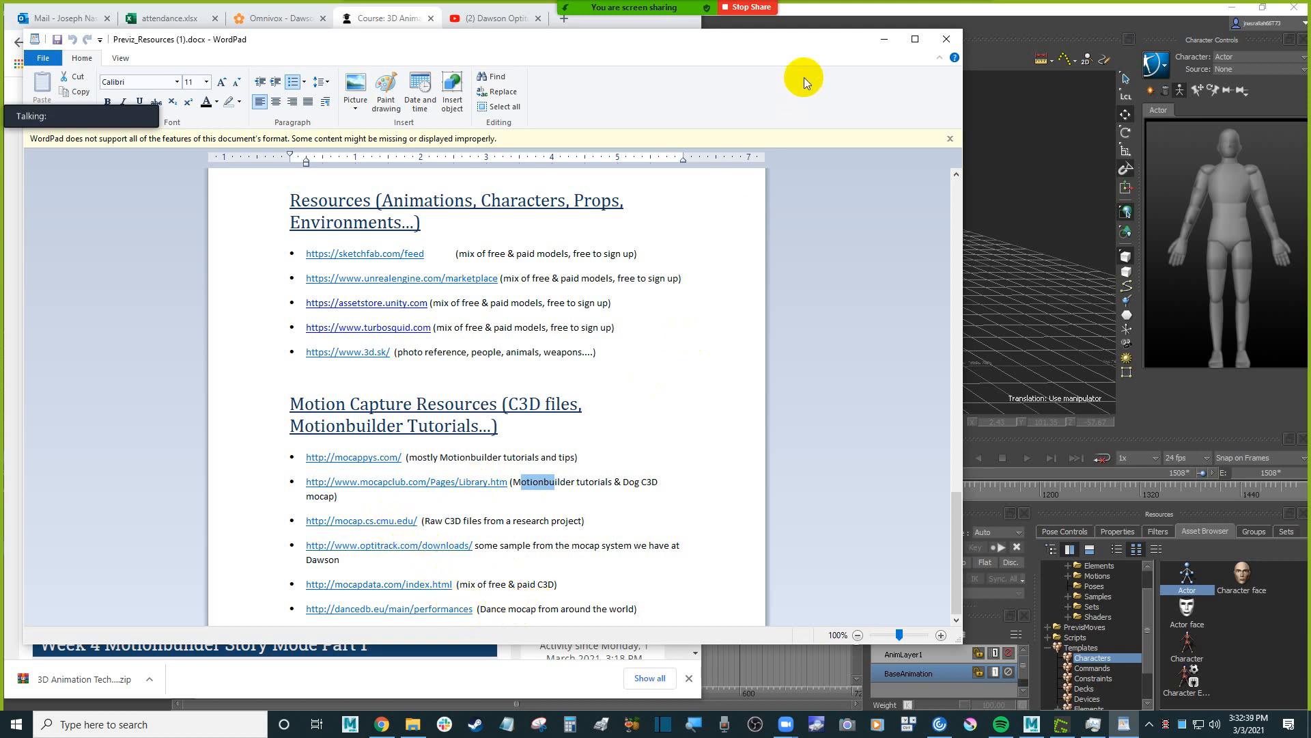
left_click_drag(790, 50, 804, 70)
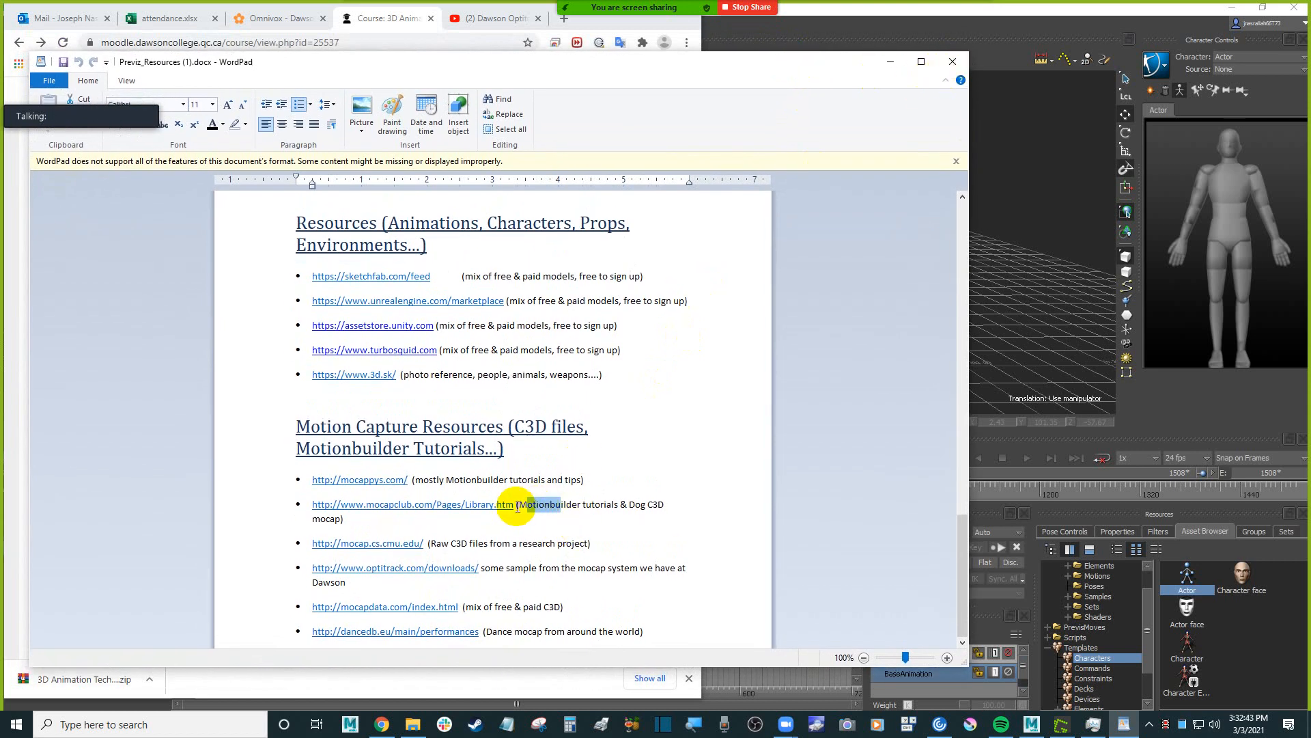
left_click(952, 61)
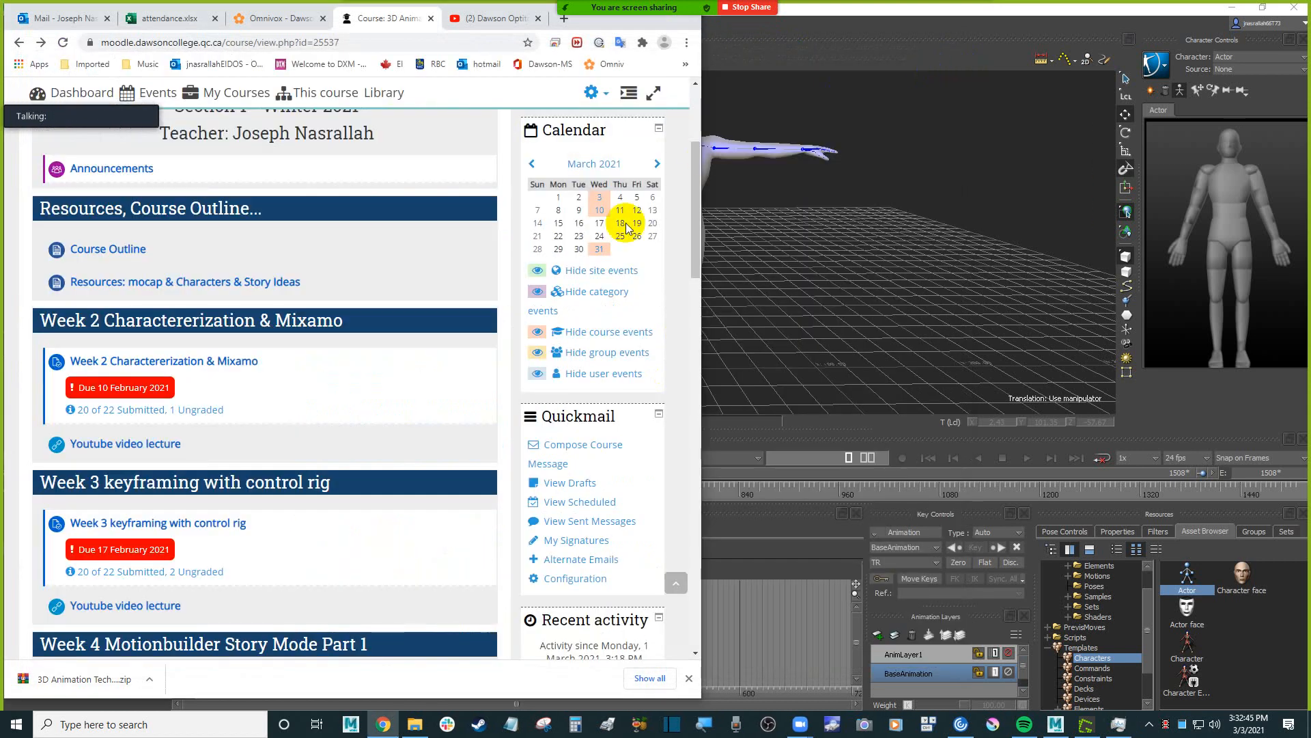
Review the "Week 6 - Mocap Actor & C3D Processing" section of the course page in Chrome and return to MotionBuilder.
left_click(826, 277)
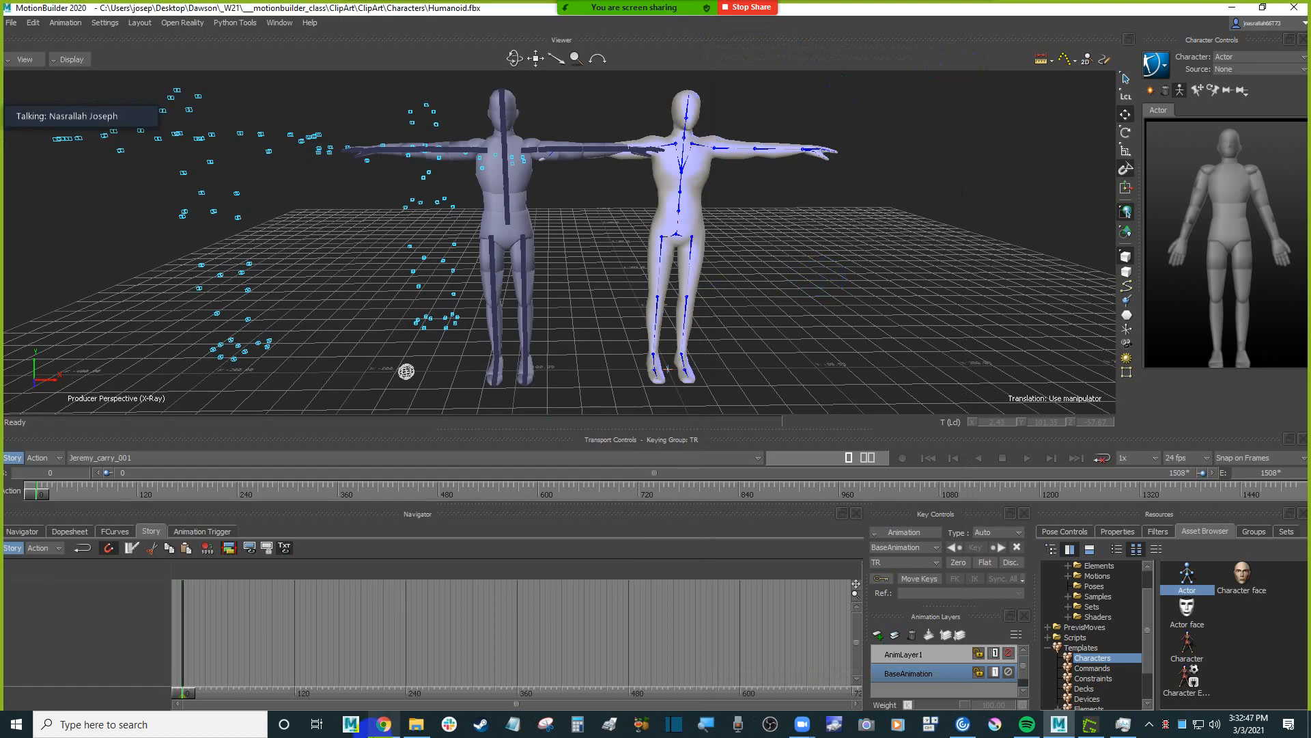
left_click(384, 724)
scroll(293, 433, "down", 9)
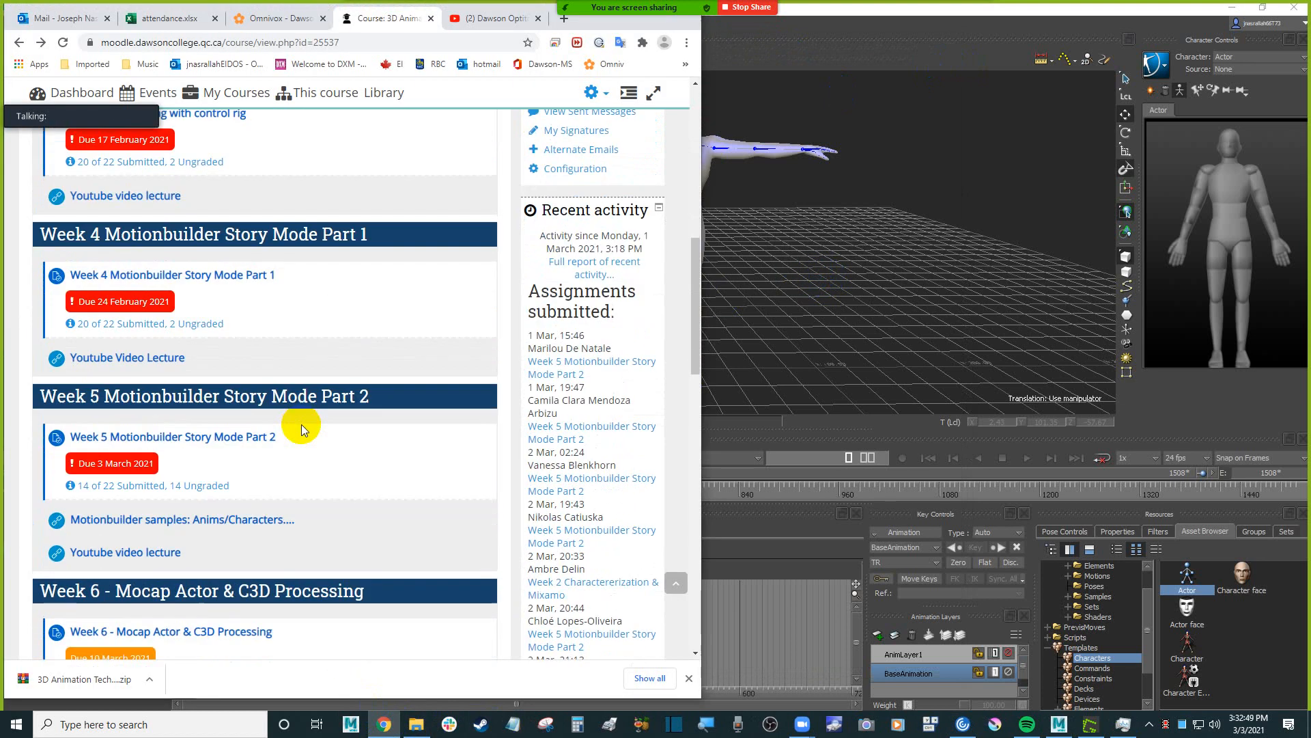
scroll(148, 488, "down", 2)
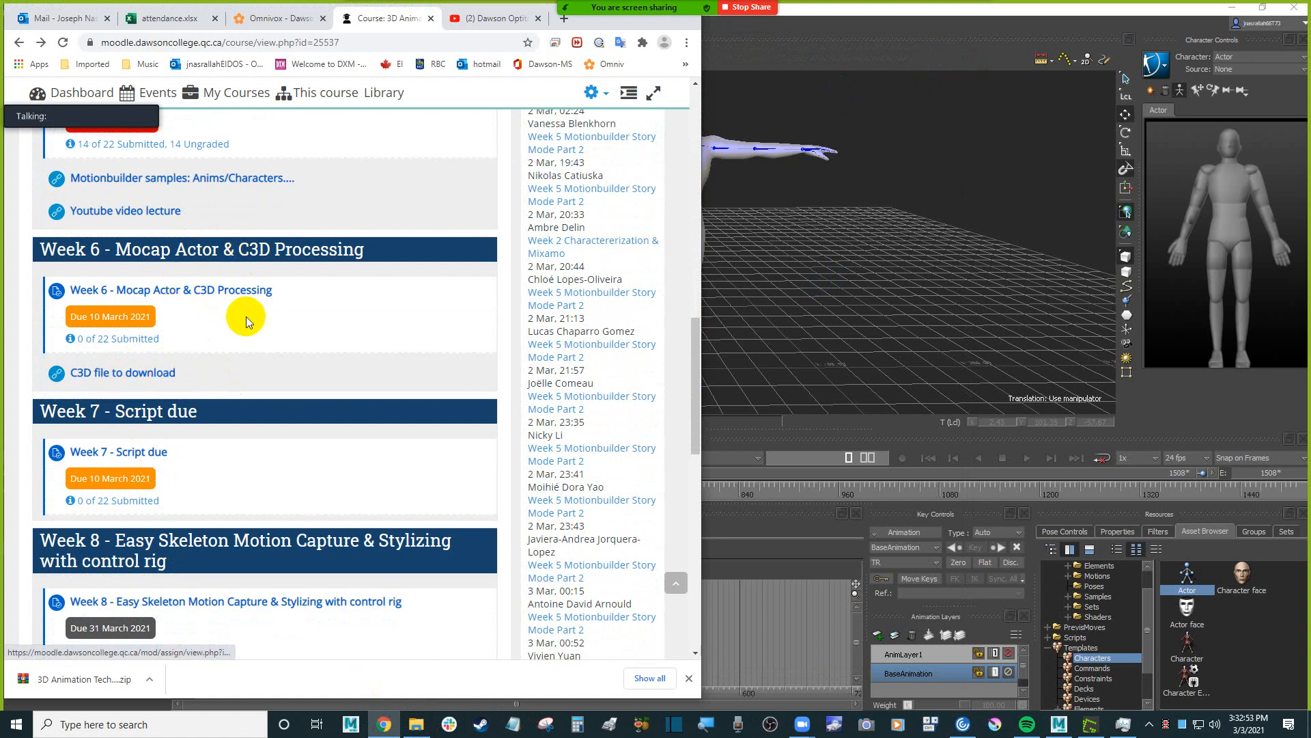
left_click(985, 201)
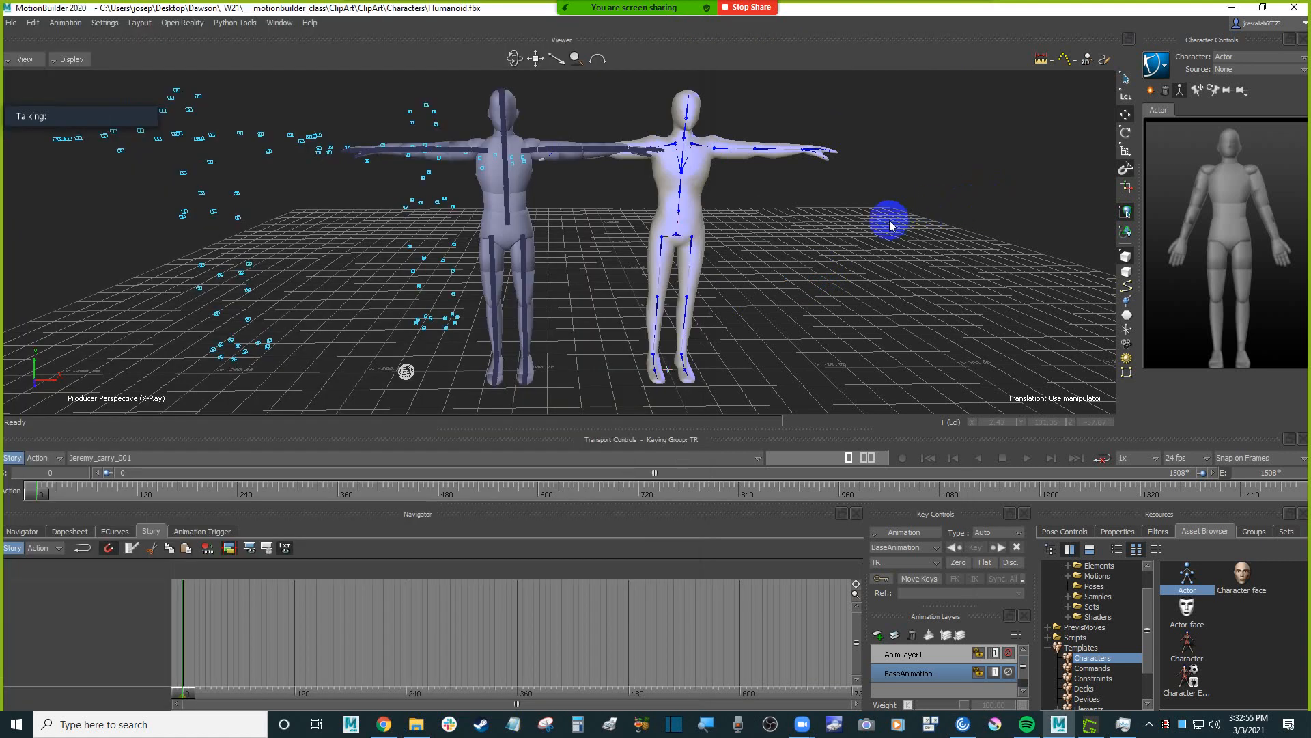
Start a new empty scene without saving the current one, and browse the available template categories.
scroll(840, 235, "down", 2)
mouse_move(821, 252)
left_mouse_down("alt")
mouse_move(780, 273)
mouse_move(832, 272)
left_mouse_up("alt")
key("ctrl+n")
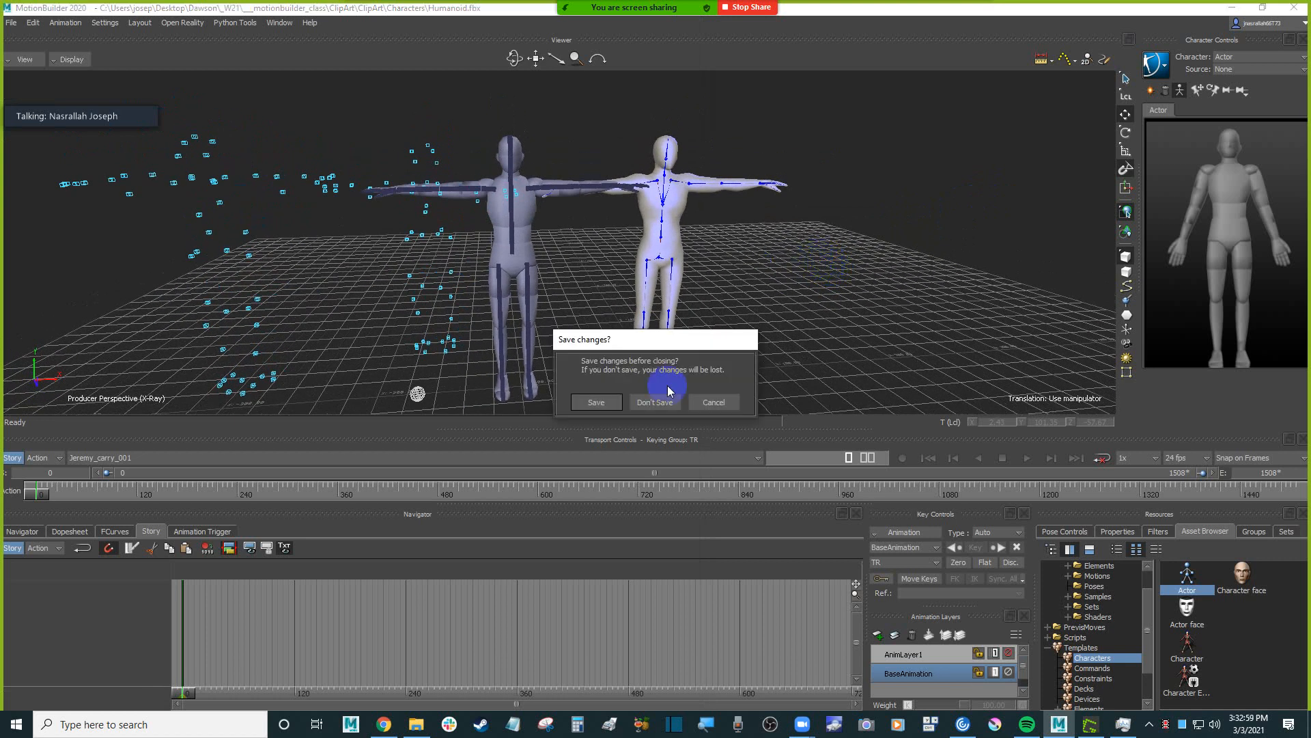
left_click(670, 399)
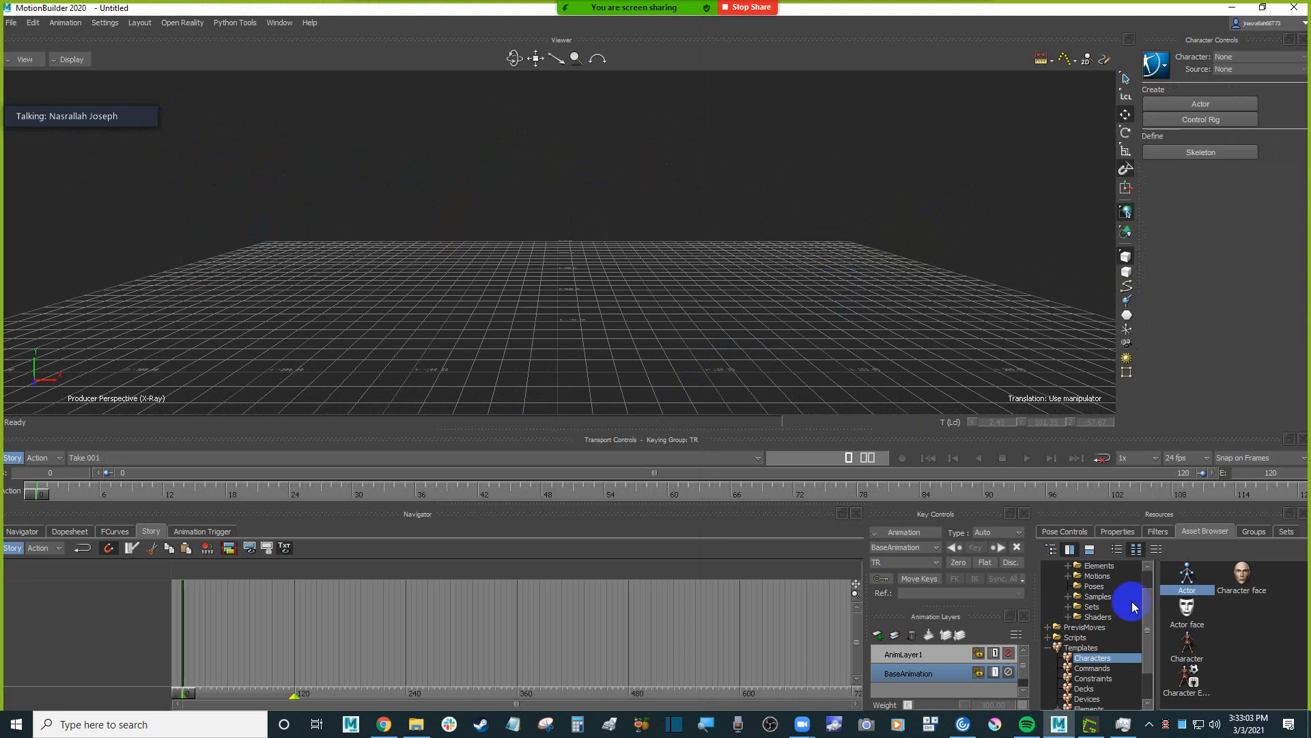
scroll(1093, 612, "down", 1)
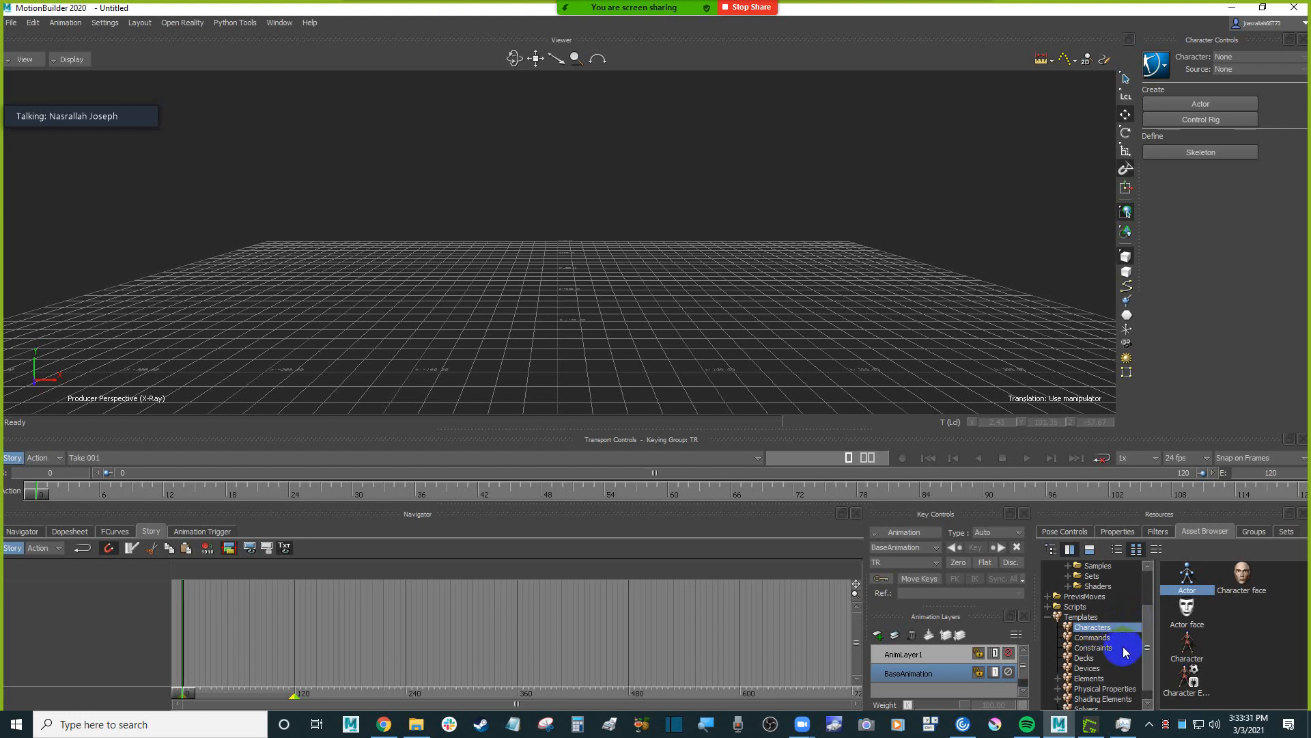
Load the Humanoid character from the ClipArt Characters folder into the scene with FBX Open and no animation.
scroll(1116, 633, "down", 1)
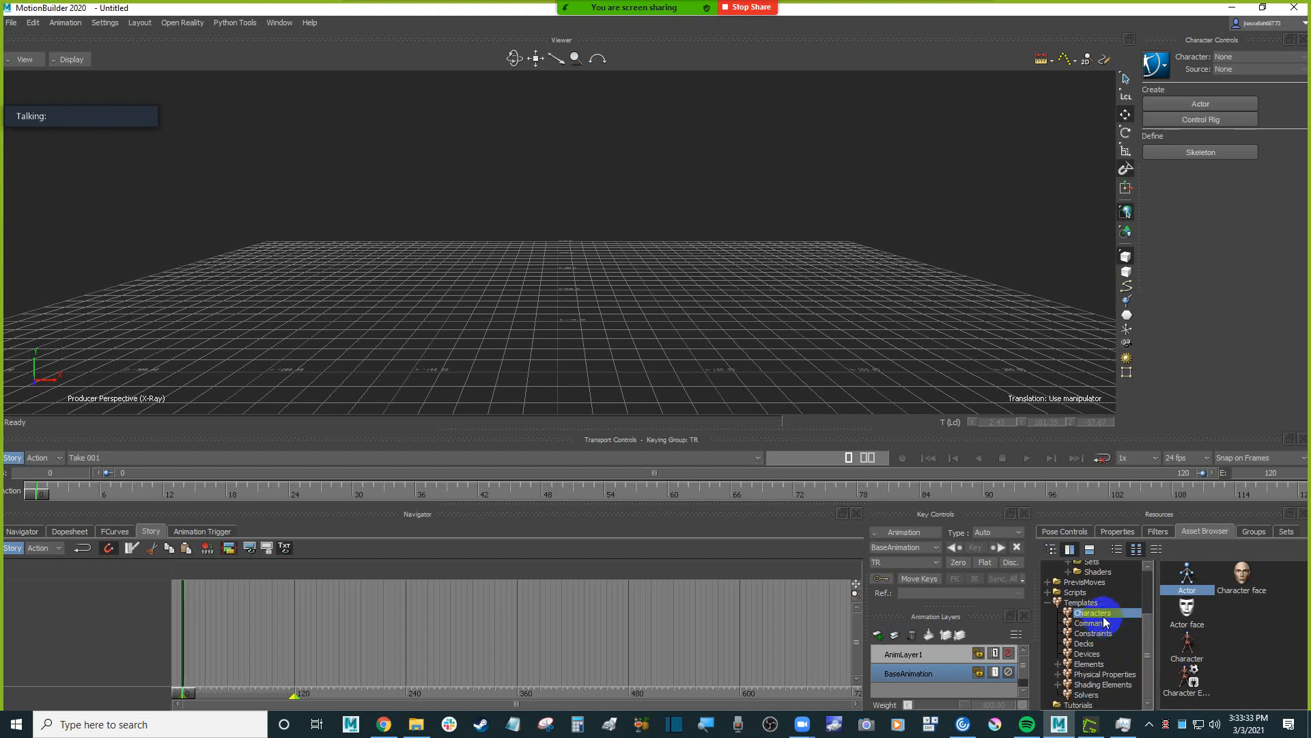
scroll(1113, 653, "up", 1)
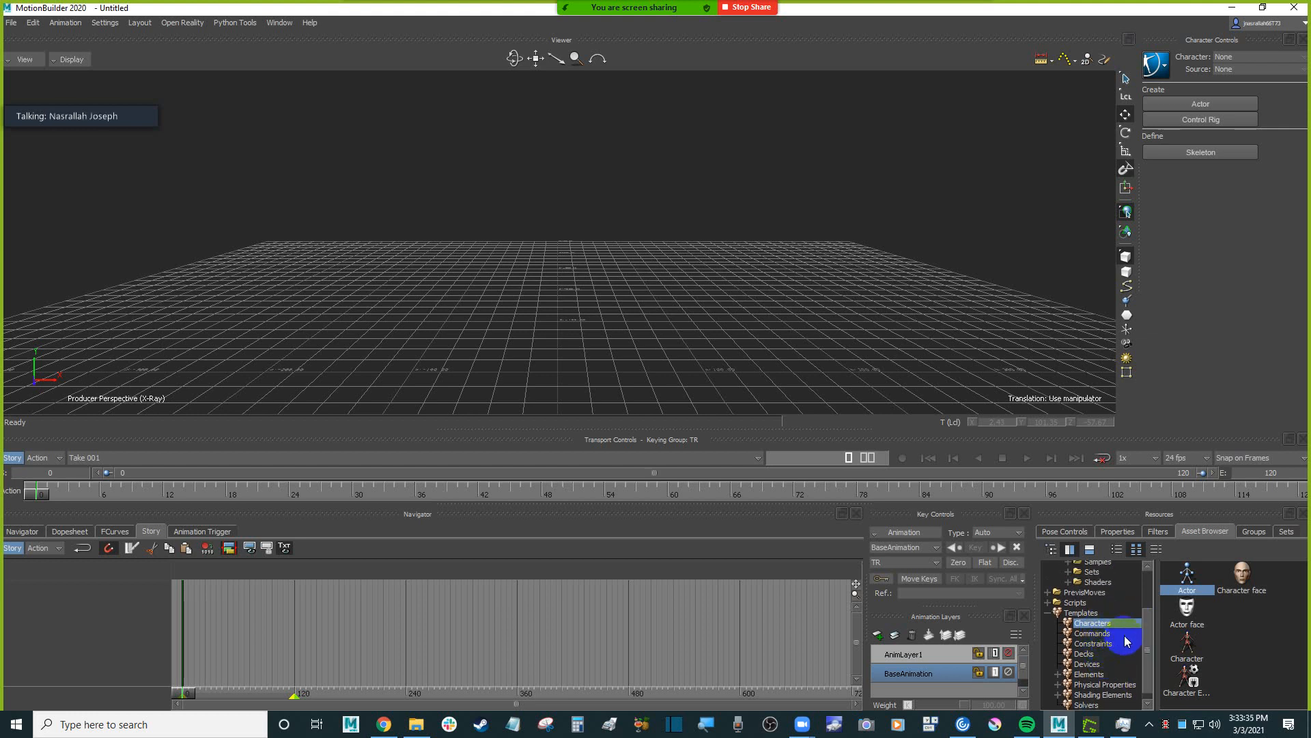
left_click_drag(1150, 623, 1150, 588)
left_click(1106, 585)
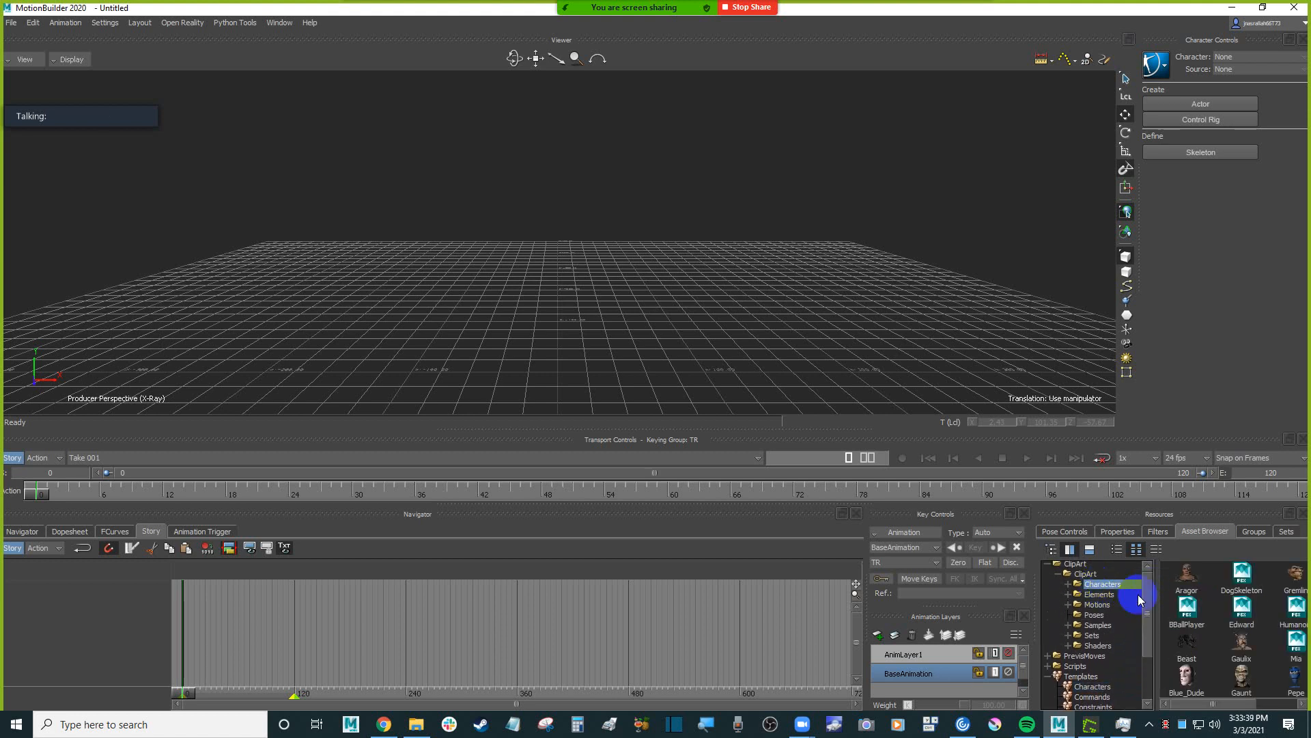
left_click(1278, 703)
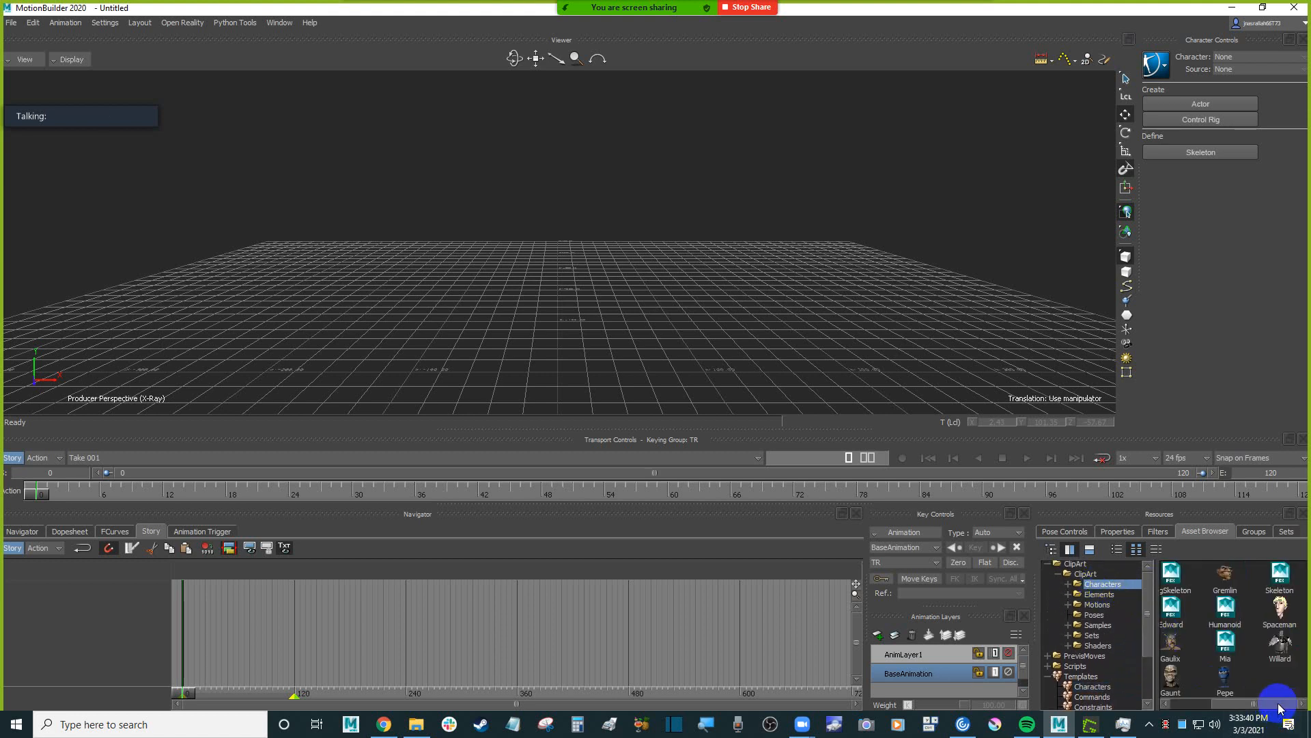
left_click(1233, 624)
left_click_drag(1232, 623, 555, 265)
mouse_move(596, 257)
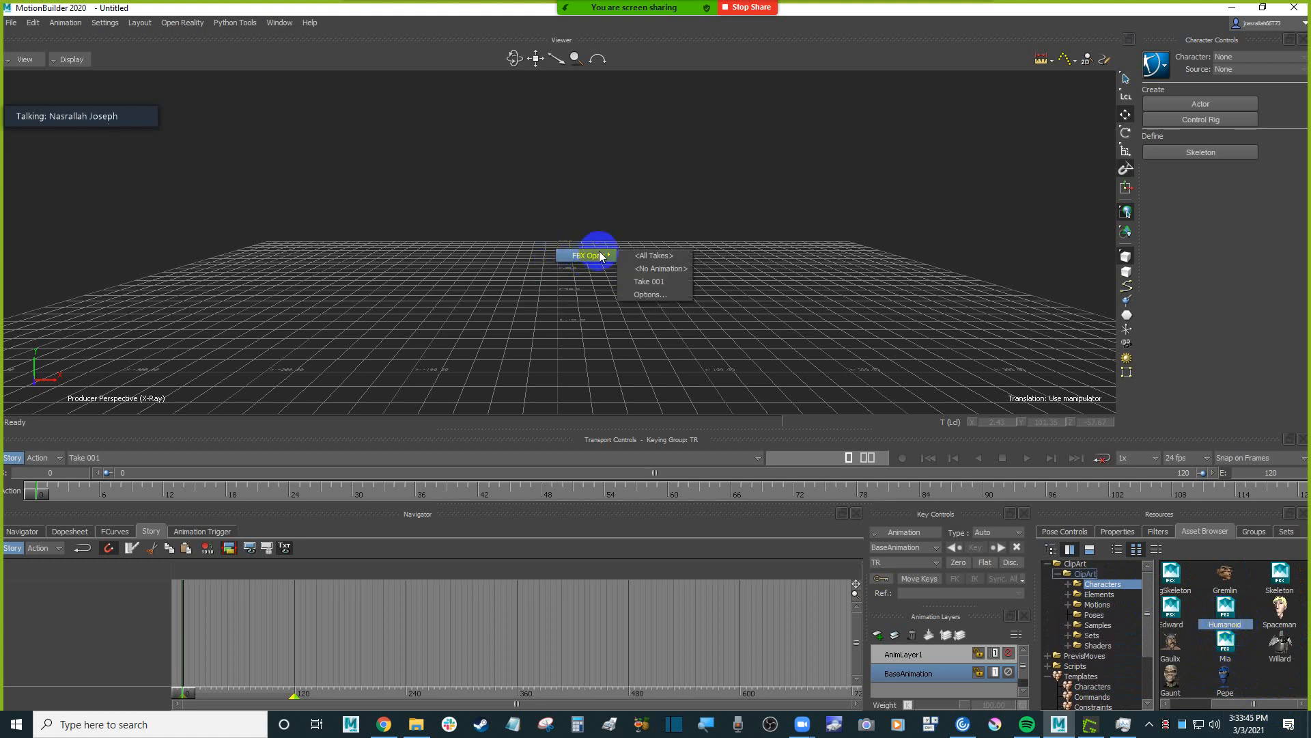
left_click(661, 266)
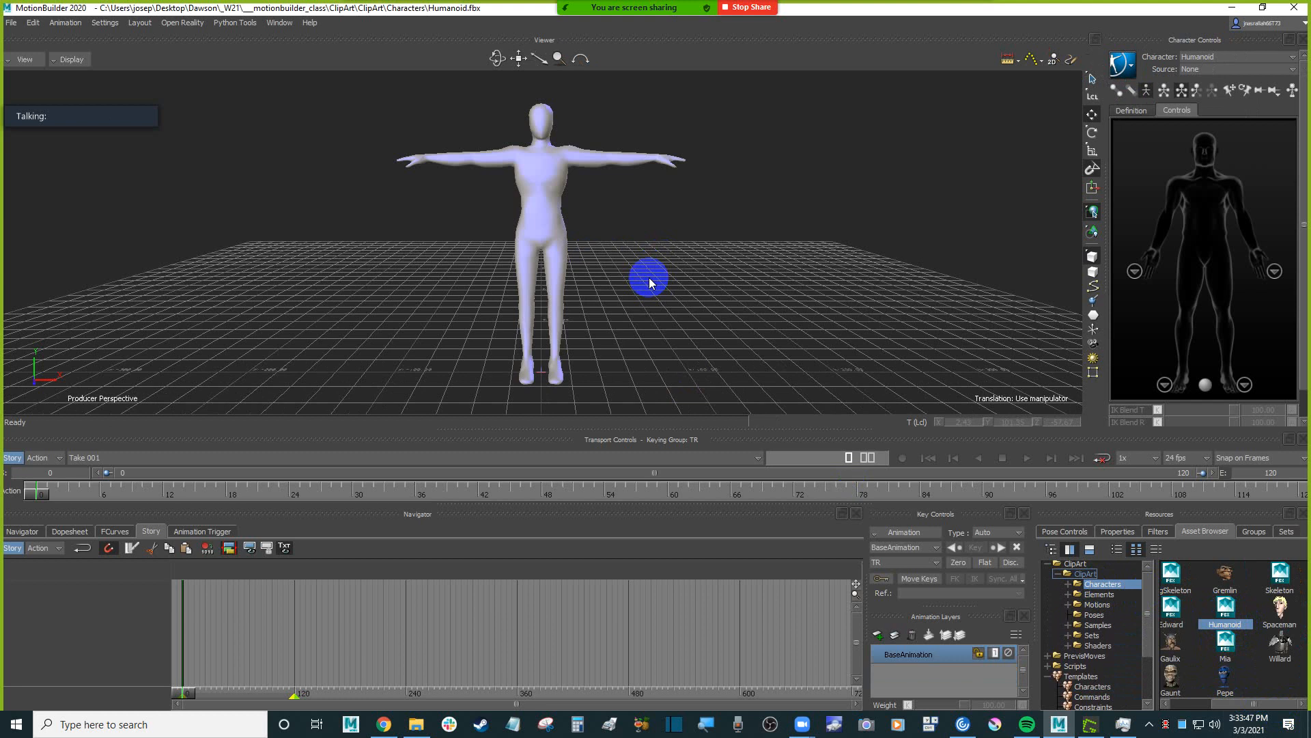
Switch the perspective display to X-Ray to show the Humanoid's skeleton, and examine its T-pose from the front and above.
key("ctrl+a")
left_click_drag(633, 263, 693, 282, "alt")
key("ctrl+a")
key("ctrl+f")
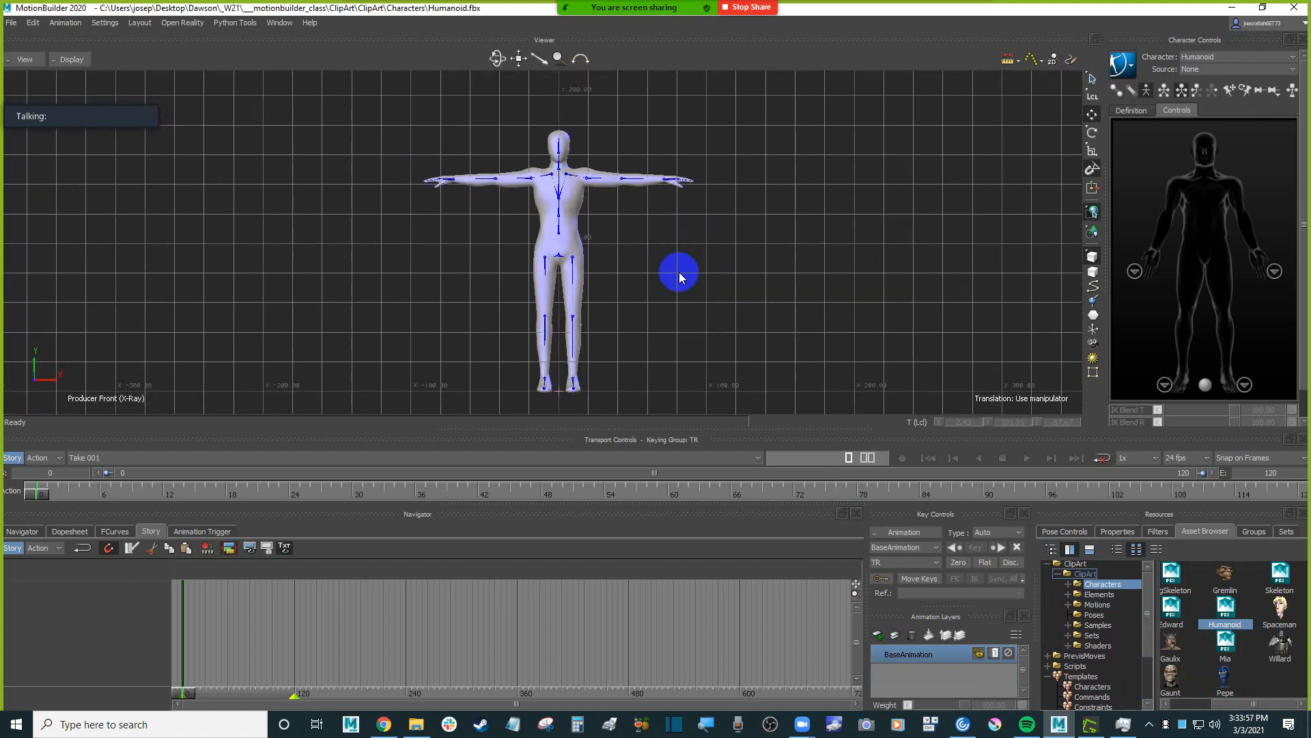
key("ctrl+e")
middle_click_drag(696, 290, 679, 275, "alt")
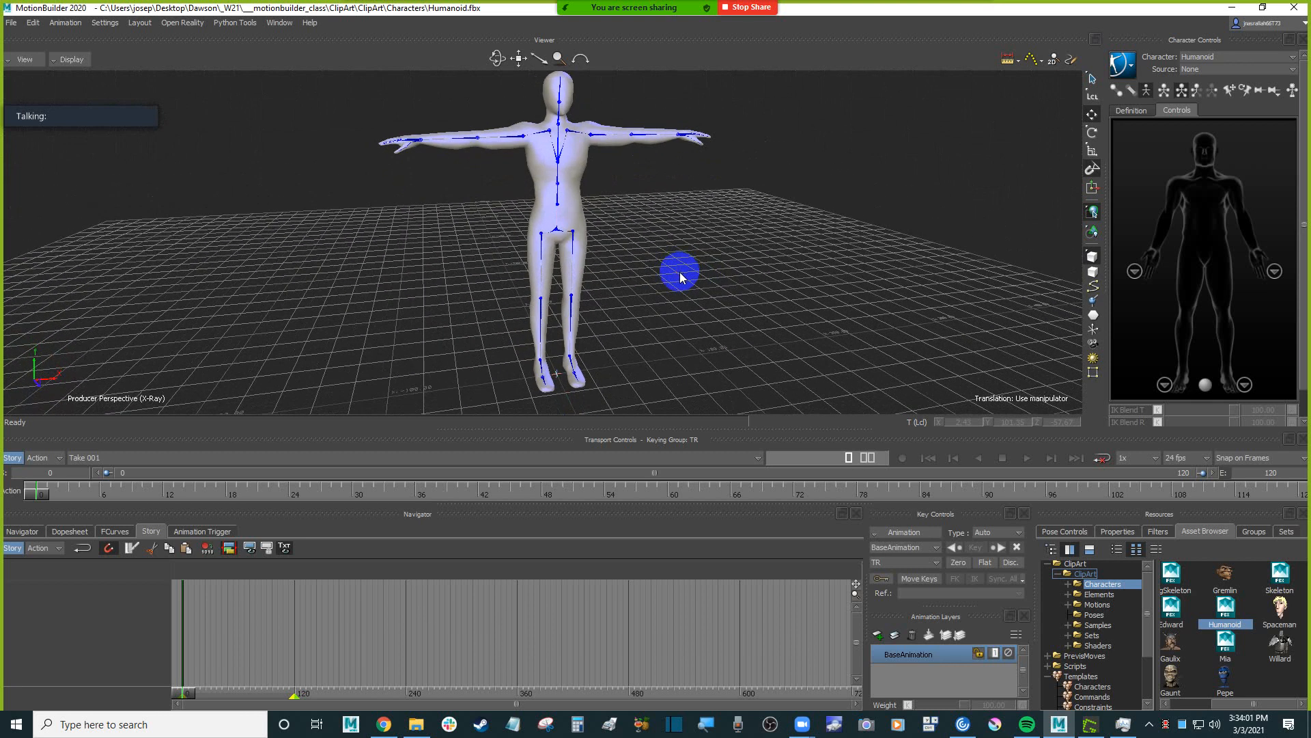
left_click_drag(679, 275, 701, 298, "alt")
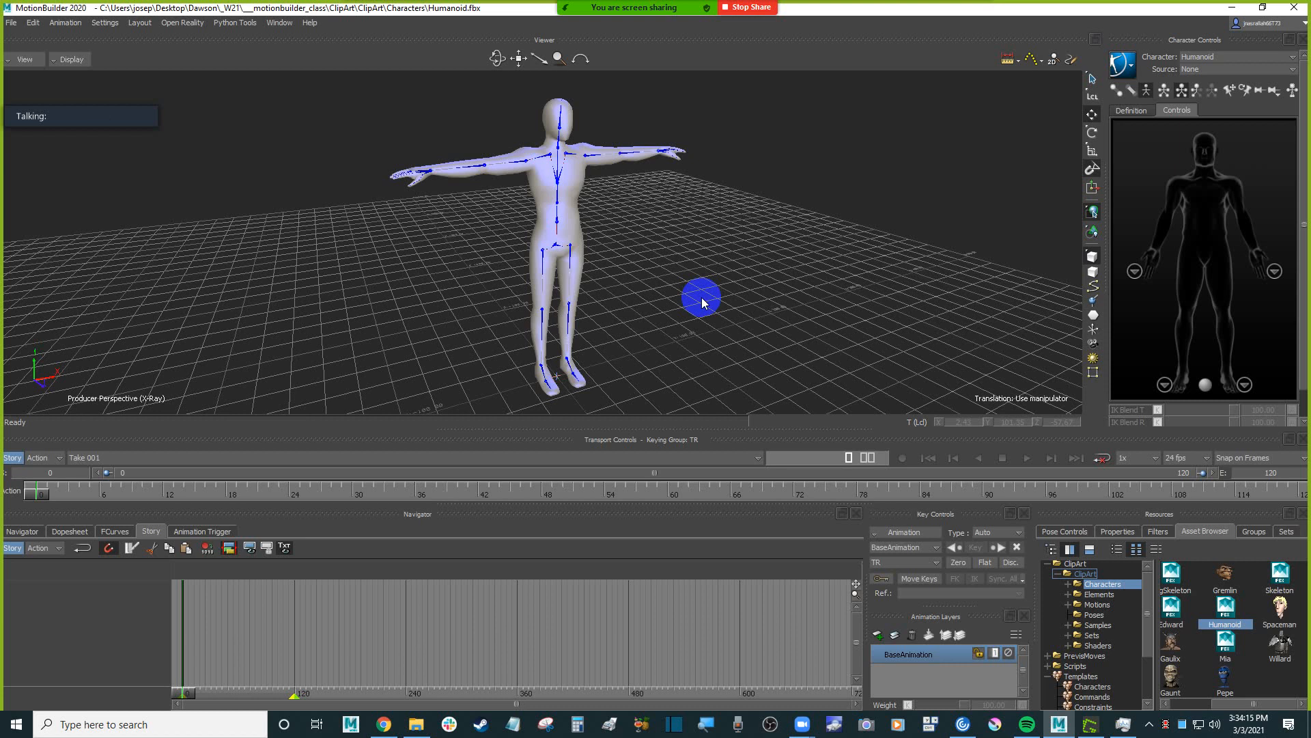
left_click_drag(704, 302, 715, 330)
scroll(689, 291, "down", 5)
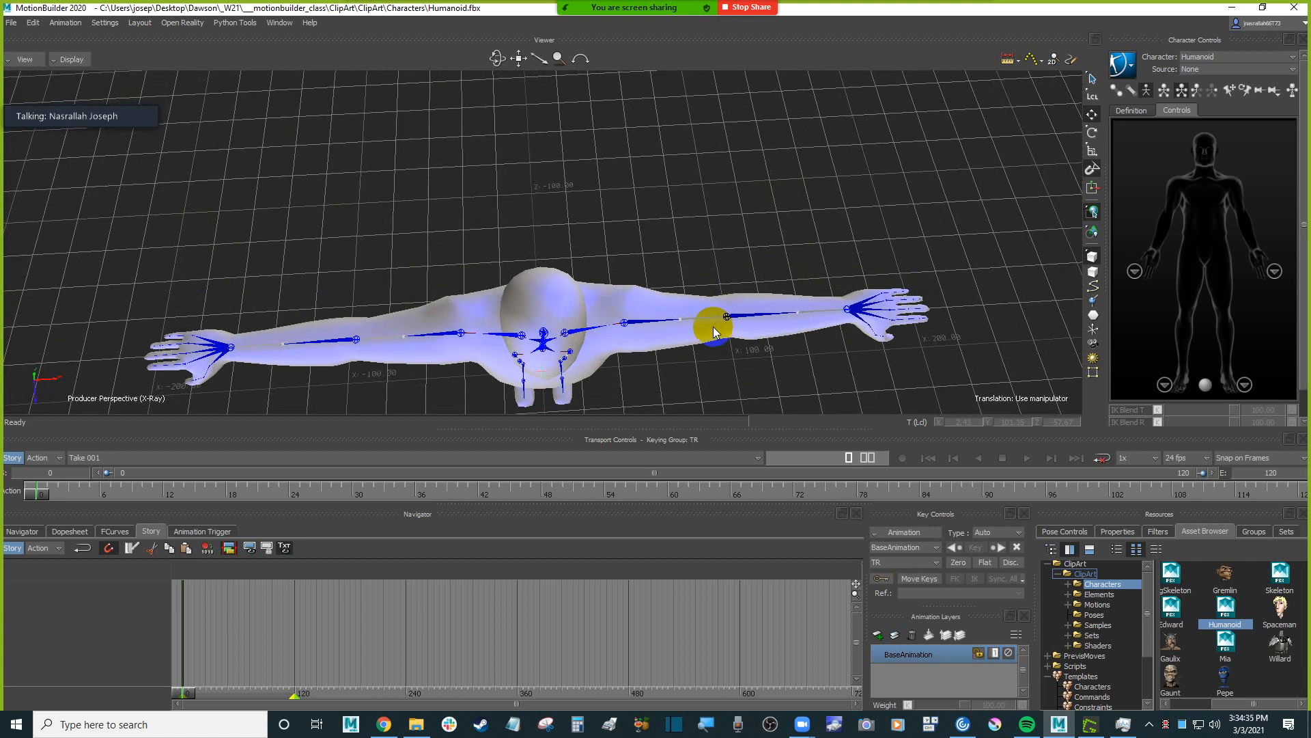
Expand the scene's Characters in the Navigator and set the Humanoid's source to Control Rig.
left_click(1223, 69)
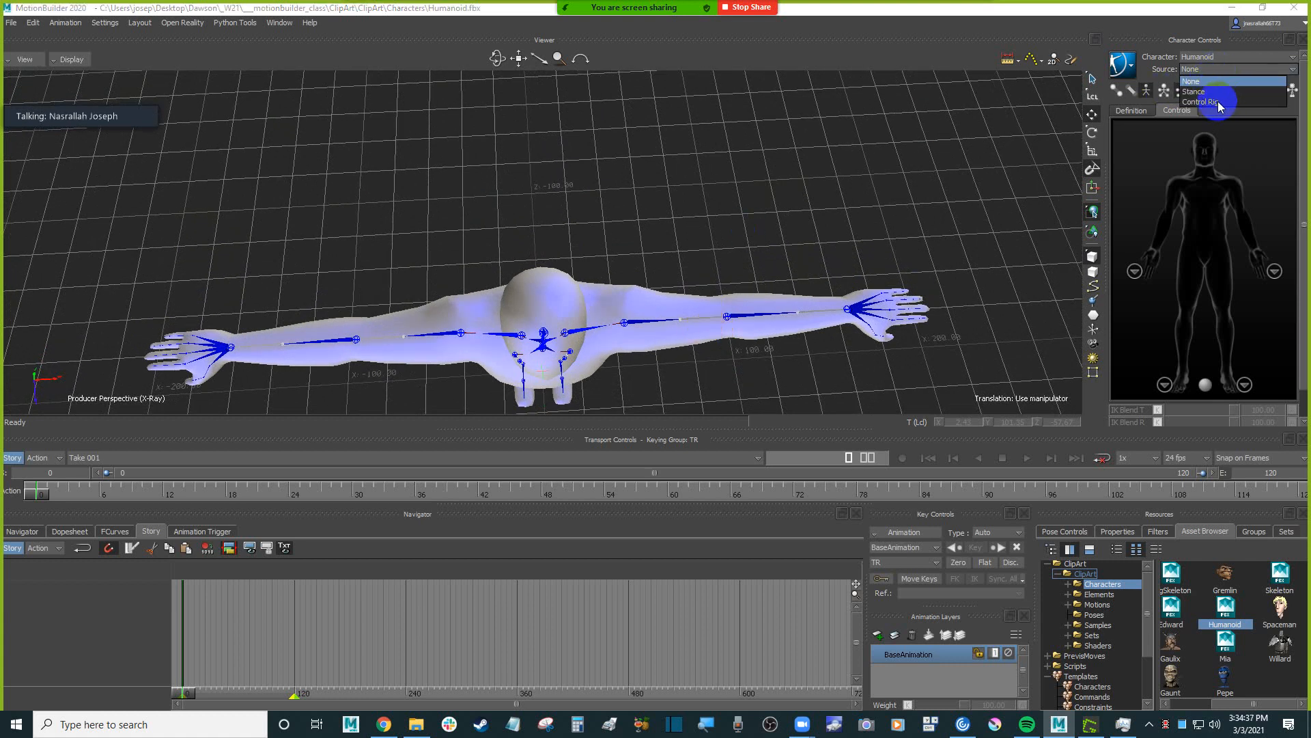
left_click(872, 116)
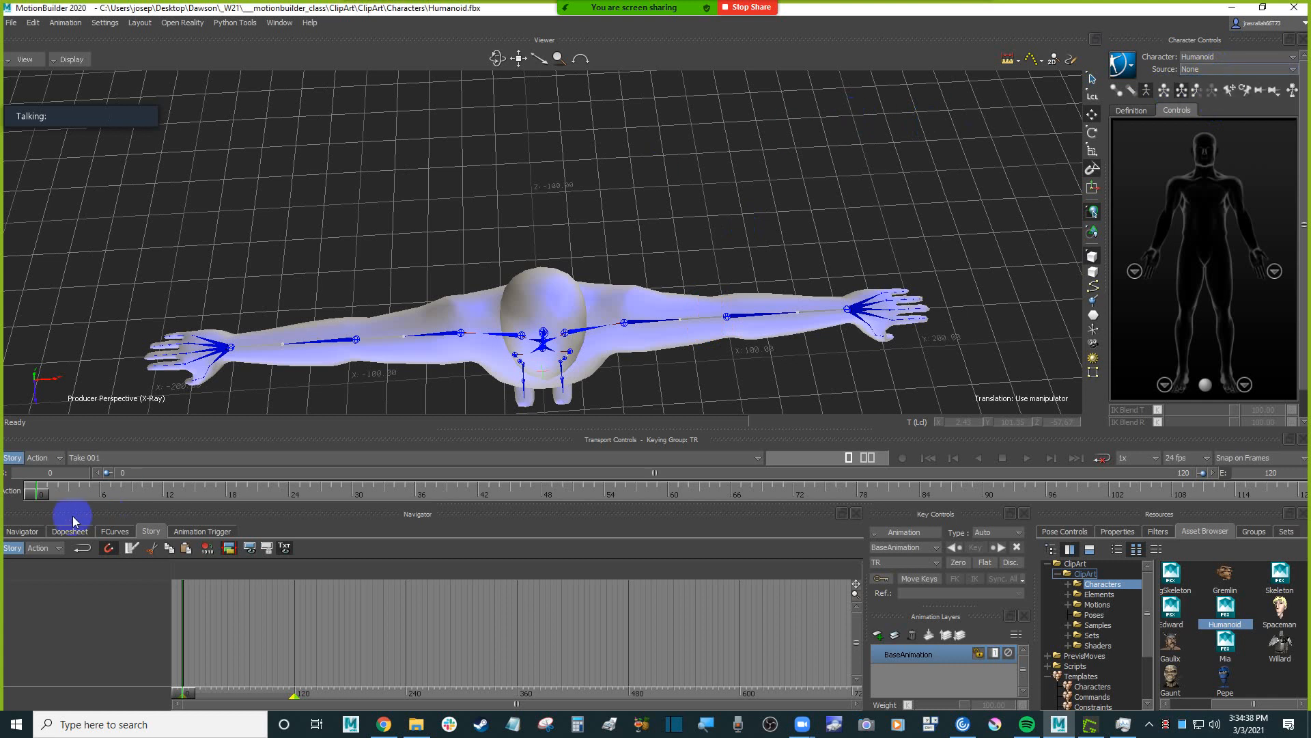
left_click(27, 530)
double_click(60, 608)
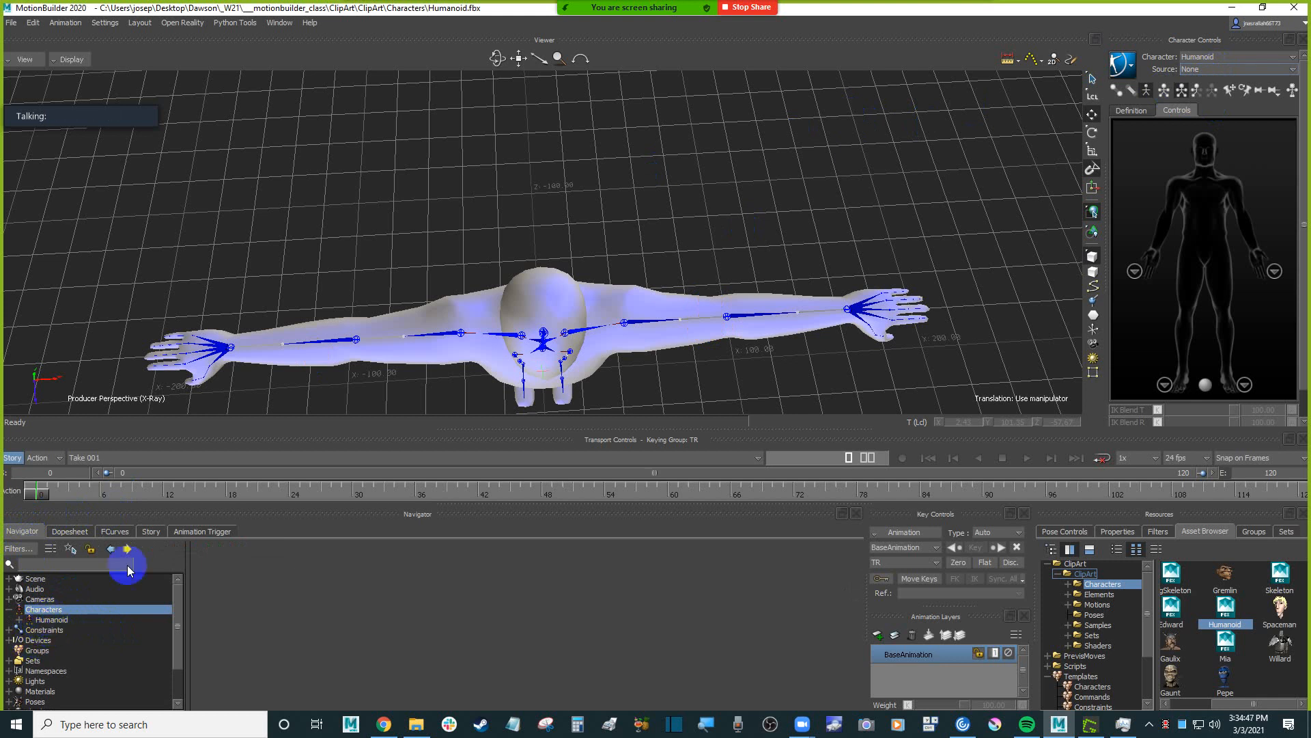
left_click(1229, 69)
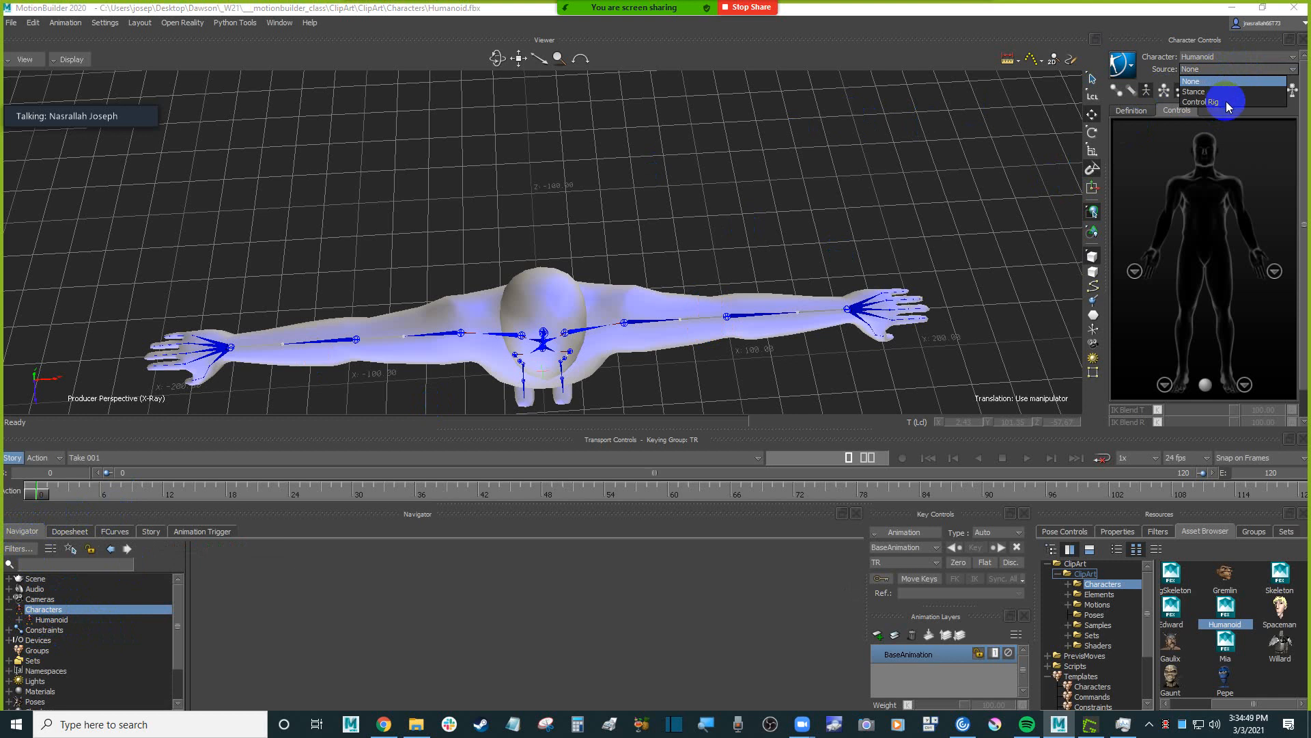
left_click(1226, 101)
left_click(604, 400)
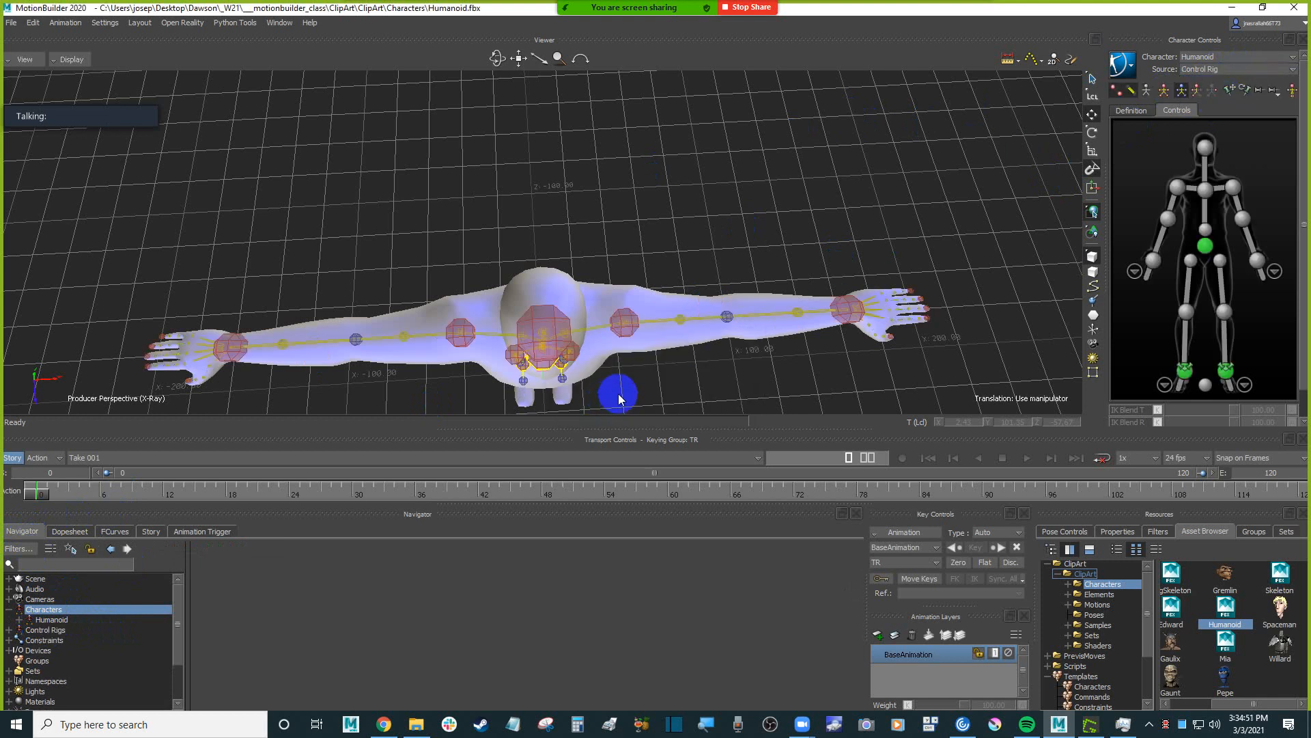
left_click_drag(676, 343, 683, 309, "alt")
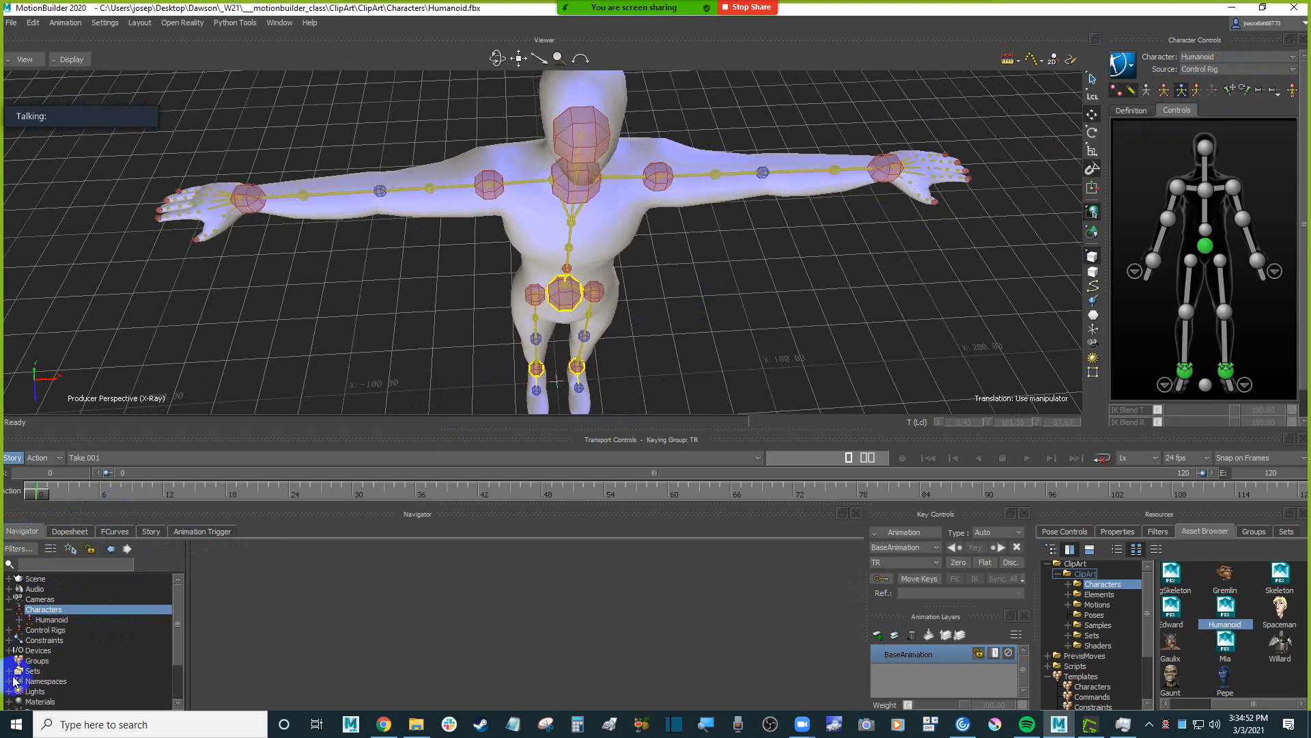
Delete the Humanoid's Control Rig from the scene in the Navigator.
left_click(8, 629)
left_click(73, 640)
right_click(78, 644)
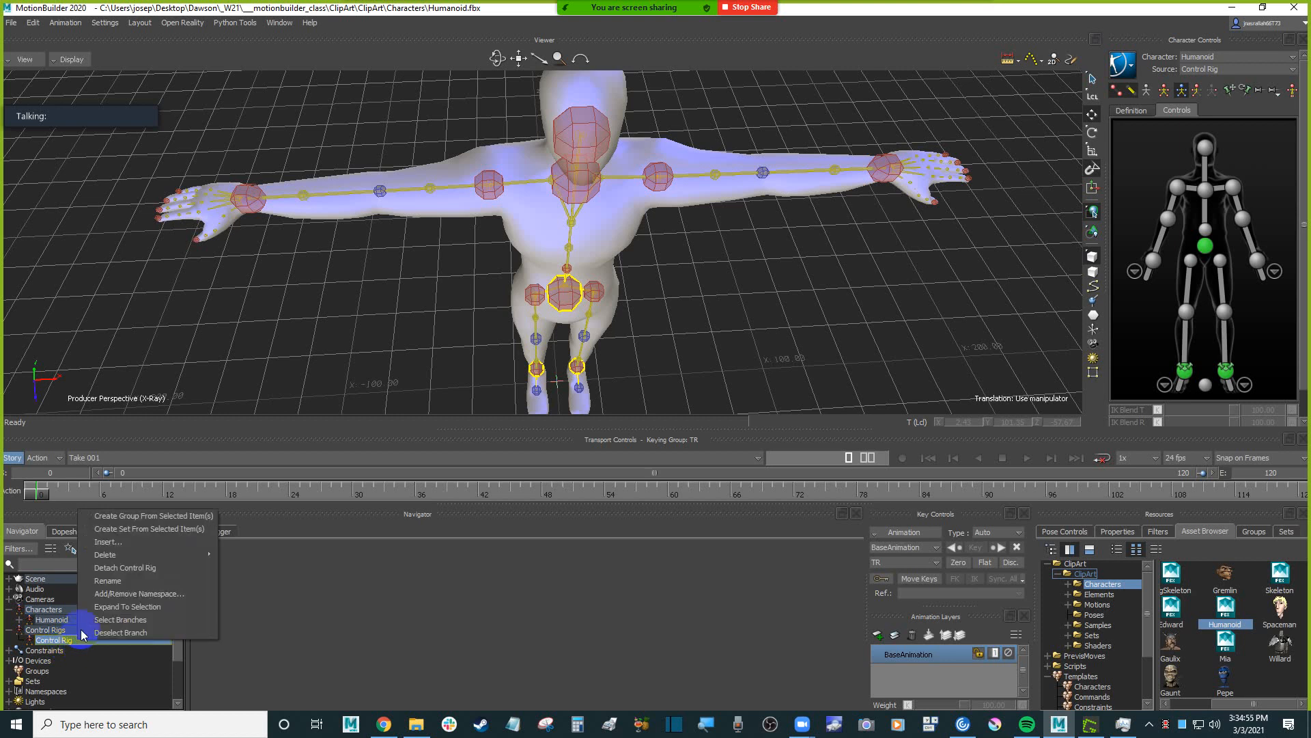
left_click(244, 557)
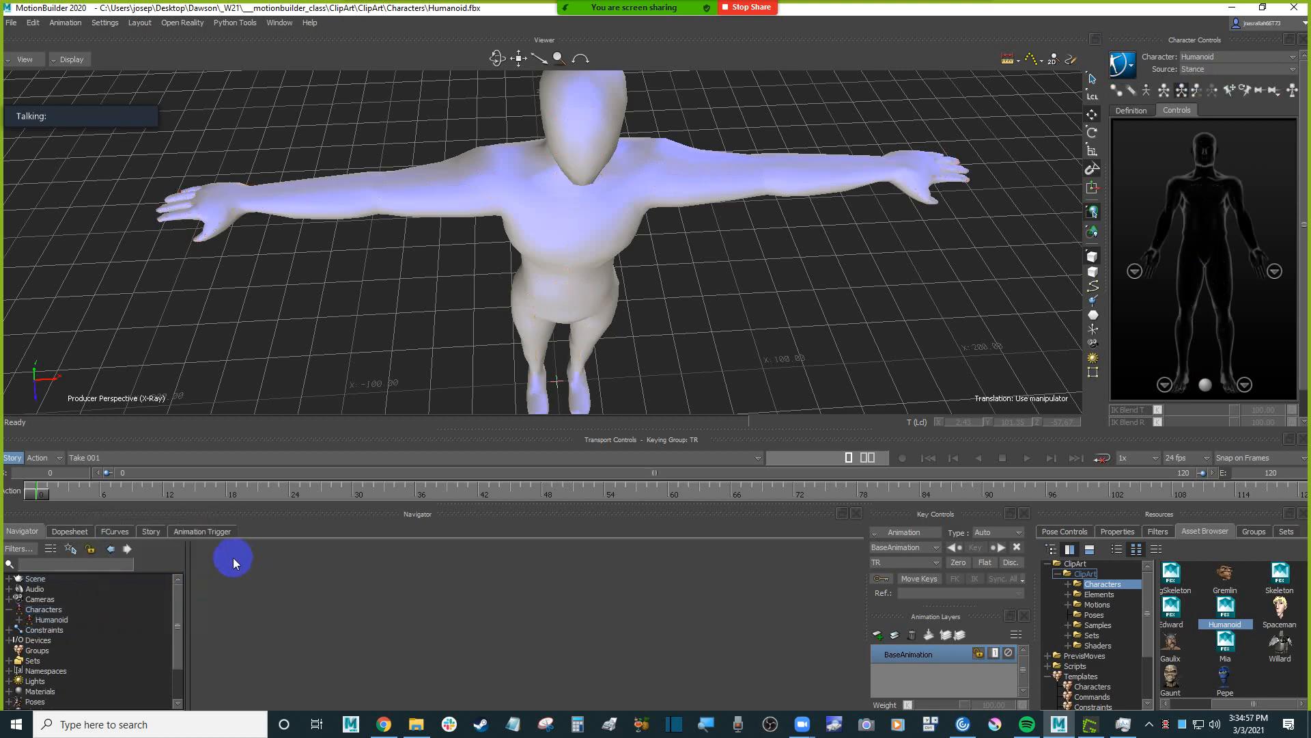
left_click(47, 610)
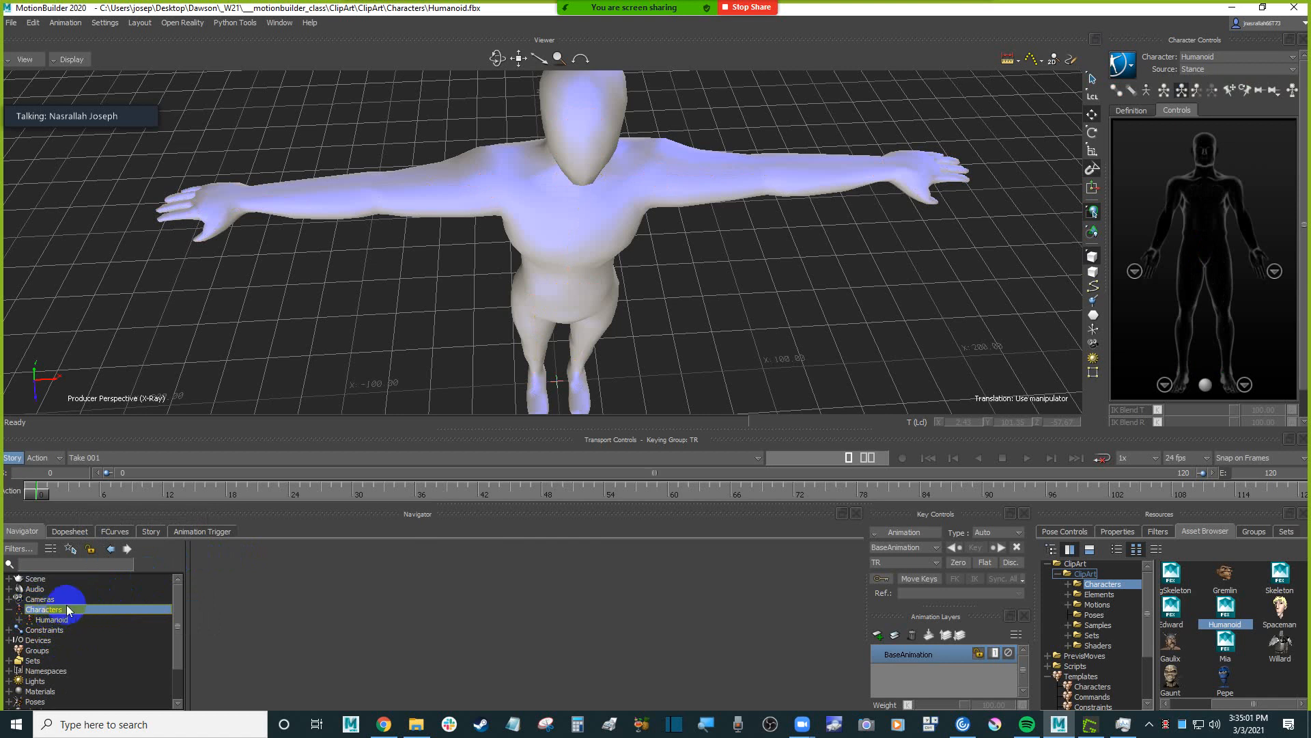
Check the Humanoid's characterization definition, try Stance as its source, and set the source to None.
left_click(1135, 110)
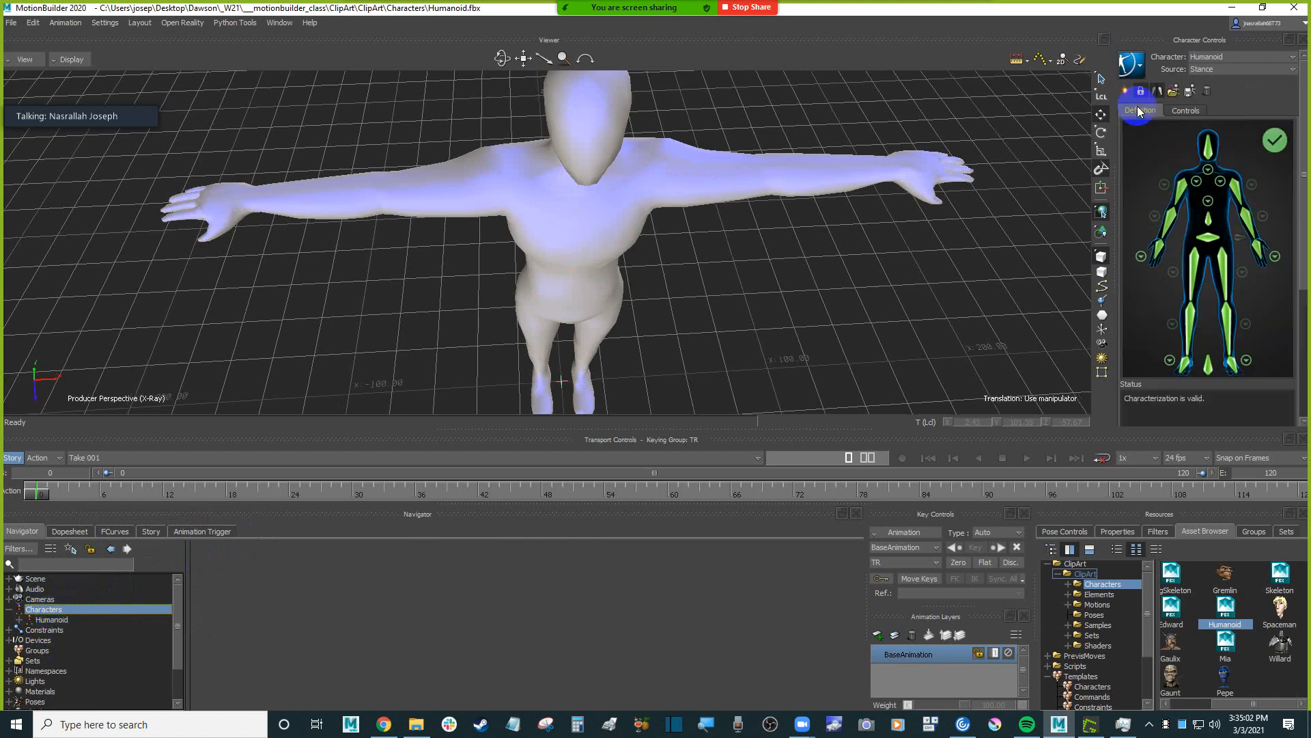
left_click(1183, 112)
left_click(1240, 70)
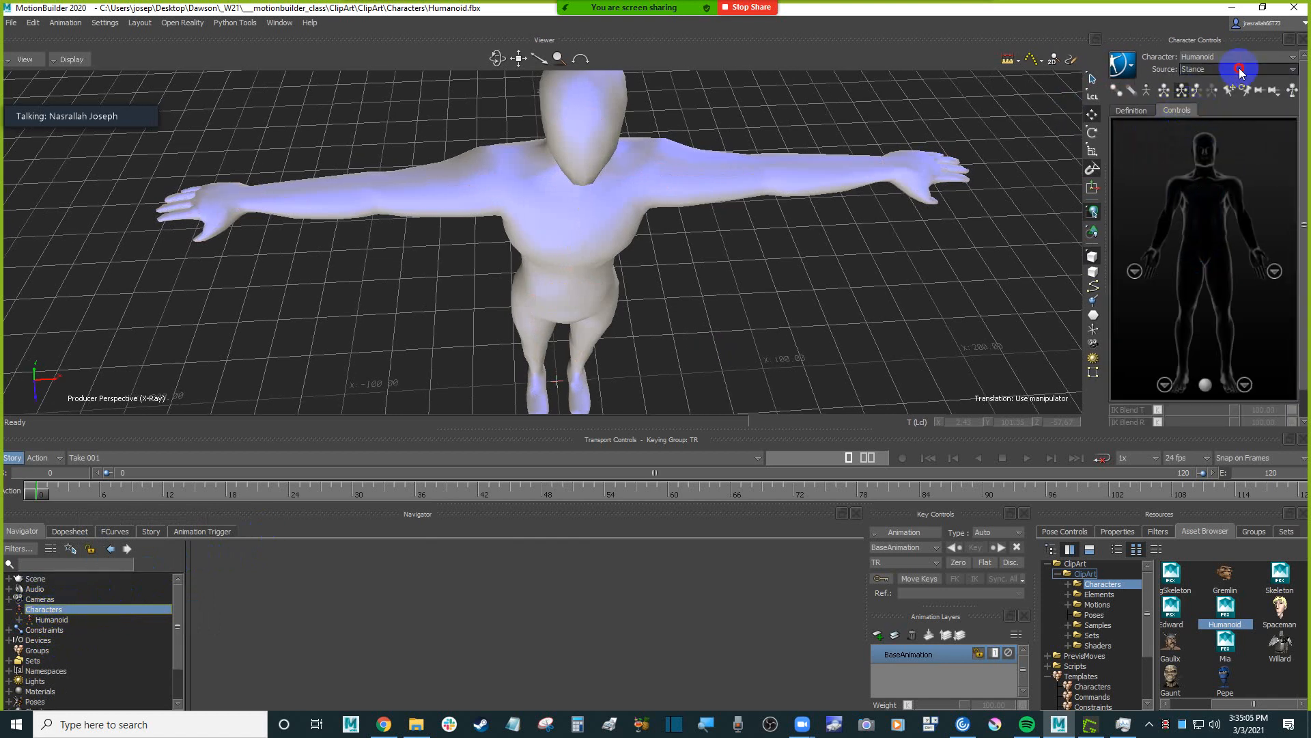
left_click(1220, 96)
left_click_drag(901, 269, 705, 249, "ctrl+shift")
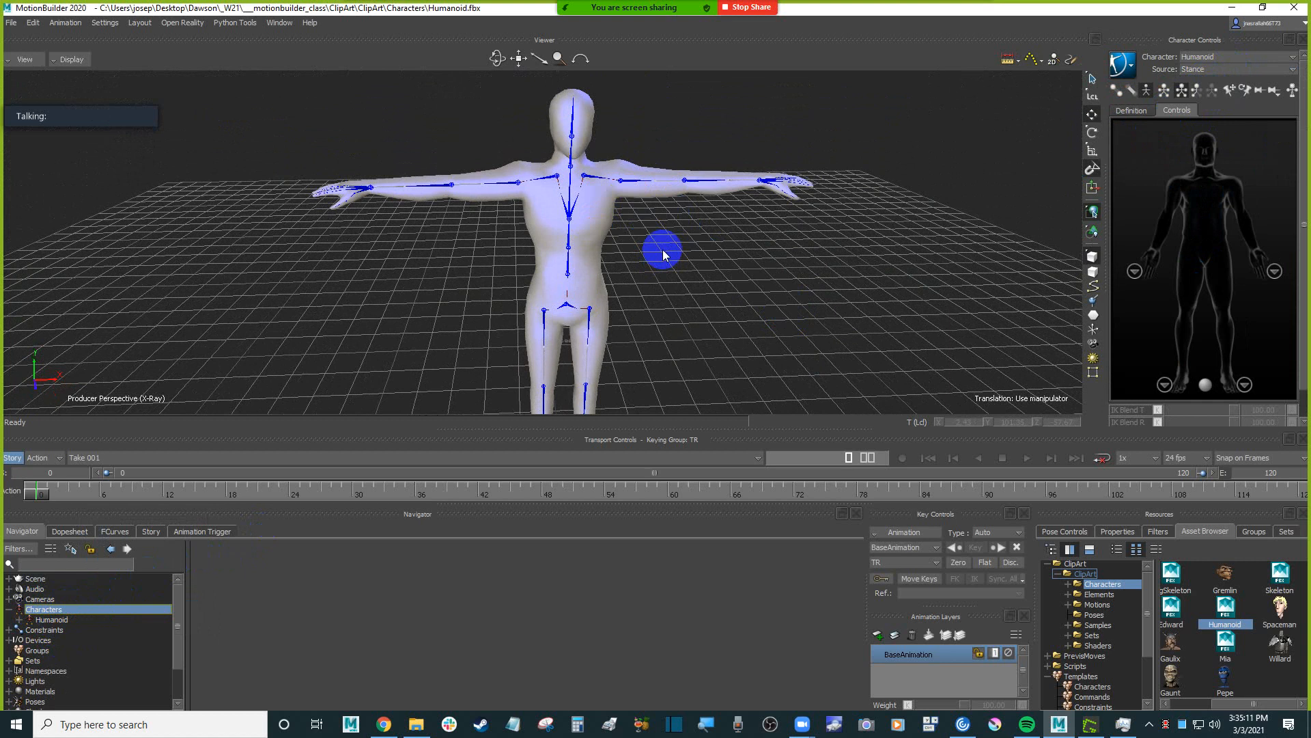
left_click(1233, 70)
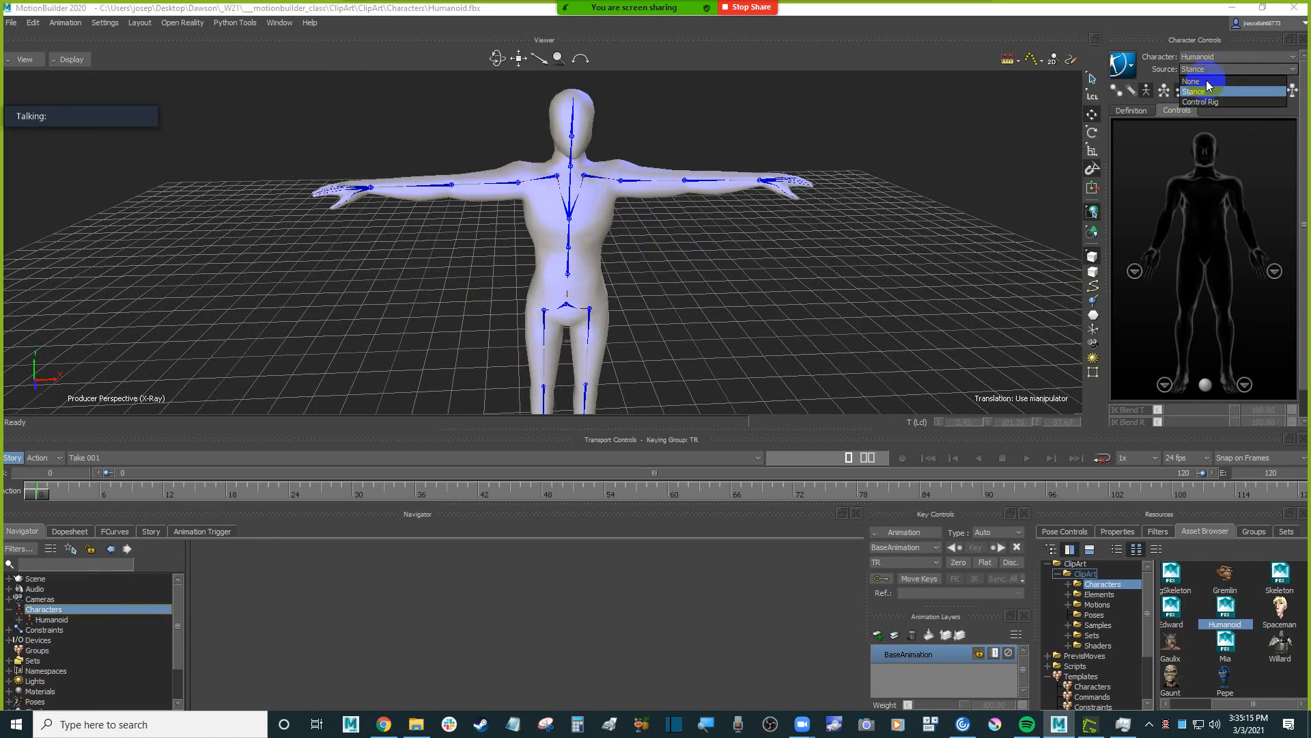
left_click(1206, 82)
Examine the alignment of the Humanoid's arm, leg and spine bones in the T-pose.
left_click_drag(795, 266, 699, 307, "ctrl+shift")
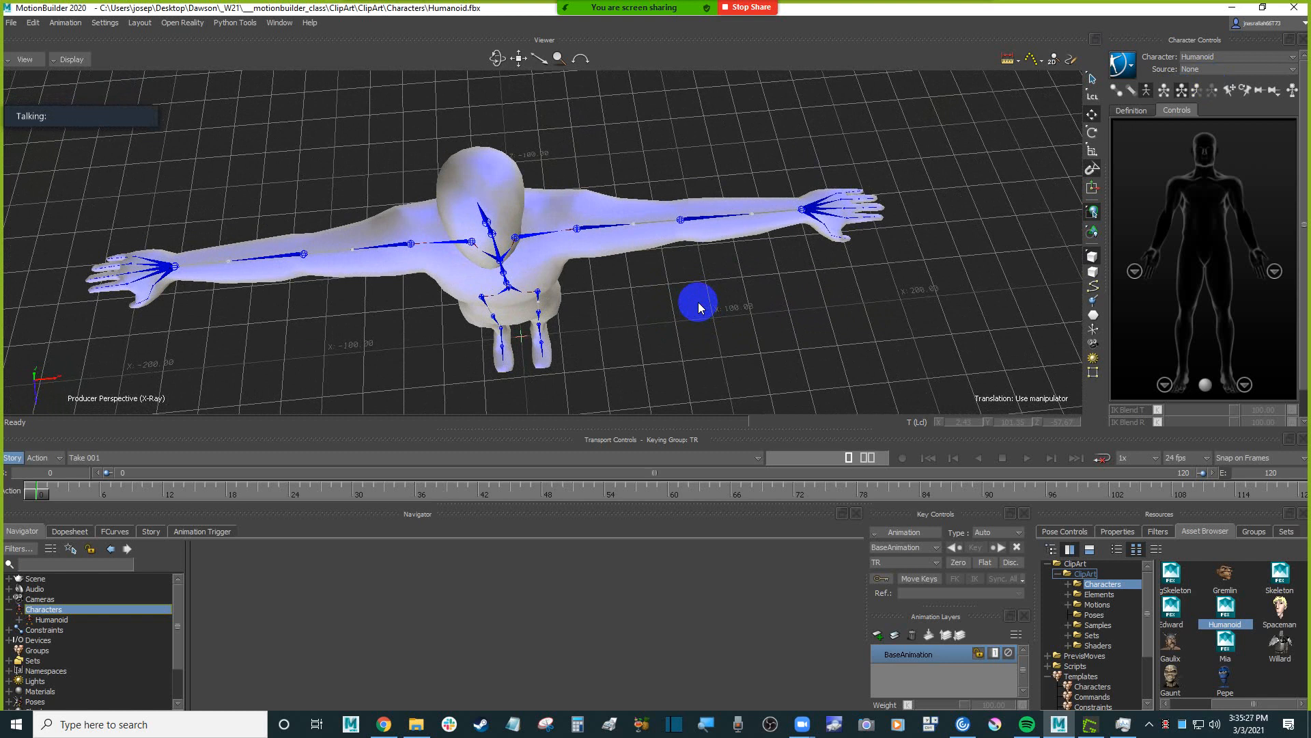
left_click_drag(654, 372, 684, 291, "alt")
middle_click_drag(684, 290, 682, 274, "alt")
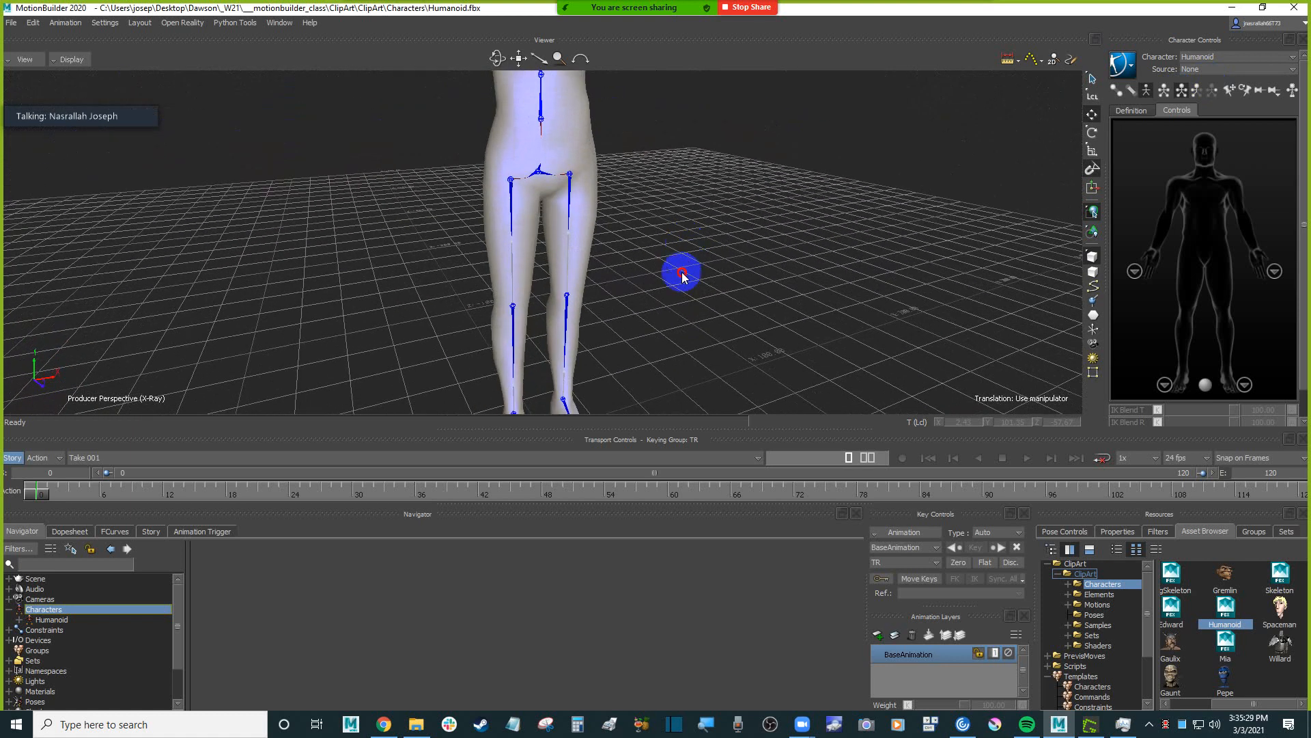
left_click_drag(682, 274, 730, 265, "alt")
left_click_drag(674, 337, 681, 304, "alt")
middle_click_drag(698, 279, 711, 310, "alt")
left_click_drag(711, 310, 718, 321, "alt")
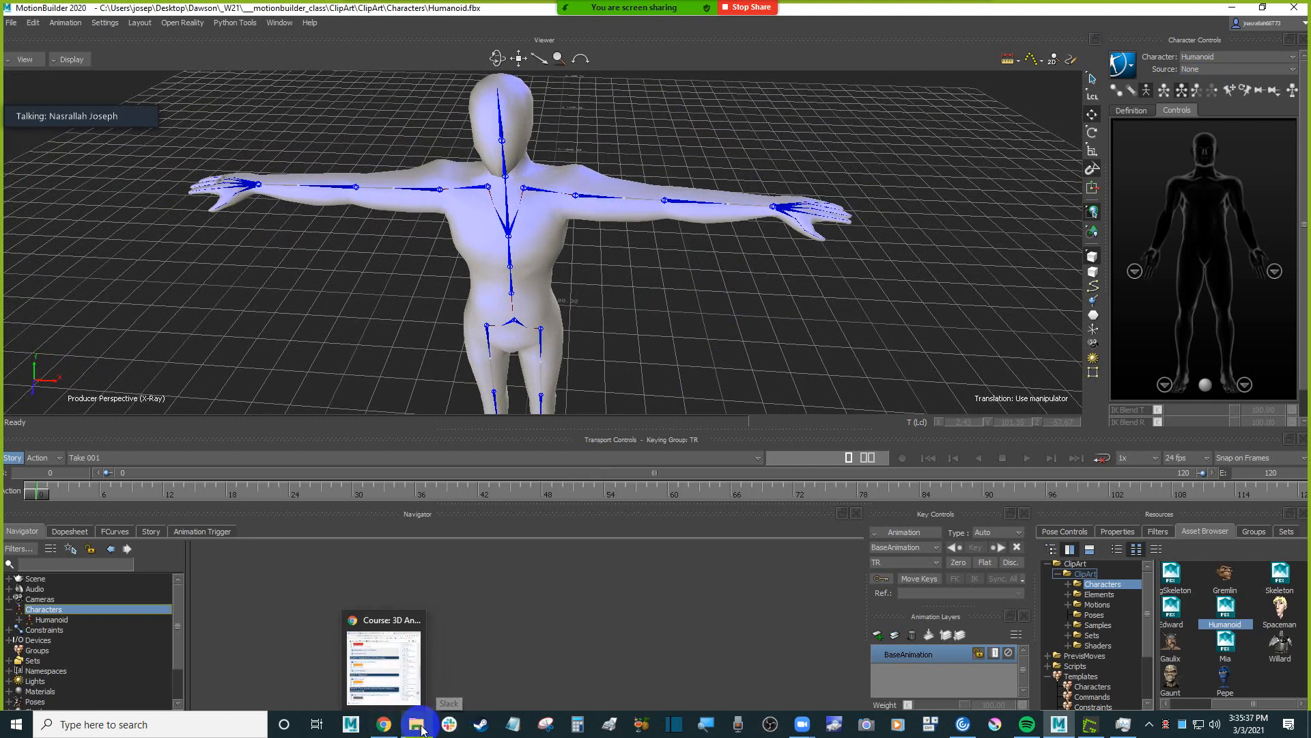
Switch to the Dawson Optitrack Tutorial video in Chrome and seek to the T-pose calibration section at about 25:25.
left_click(384, 724)
left_click(492, 19)
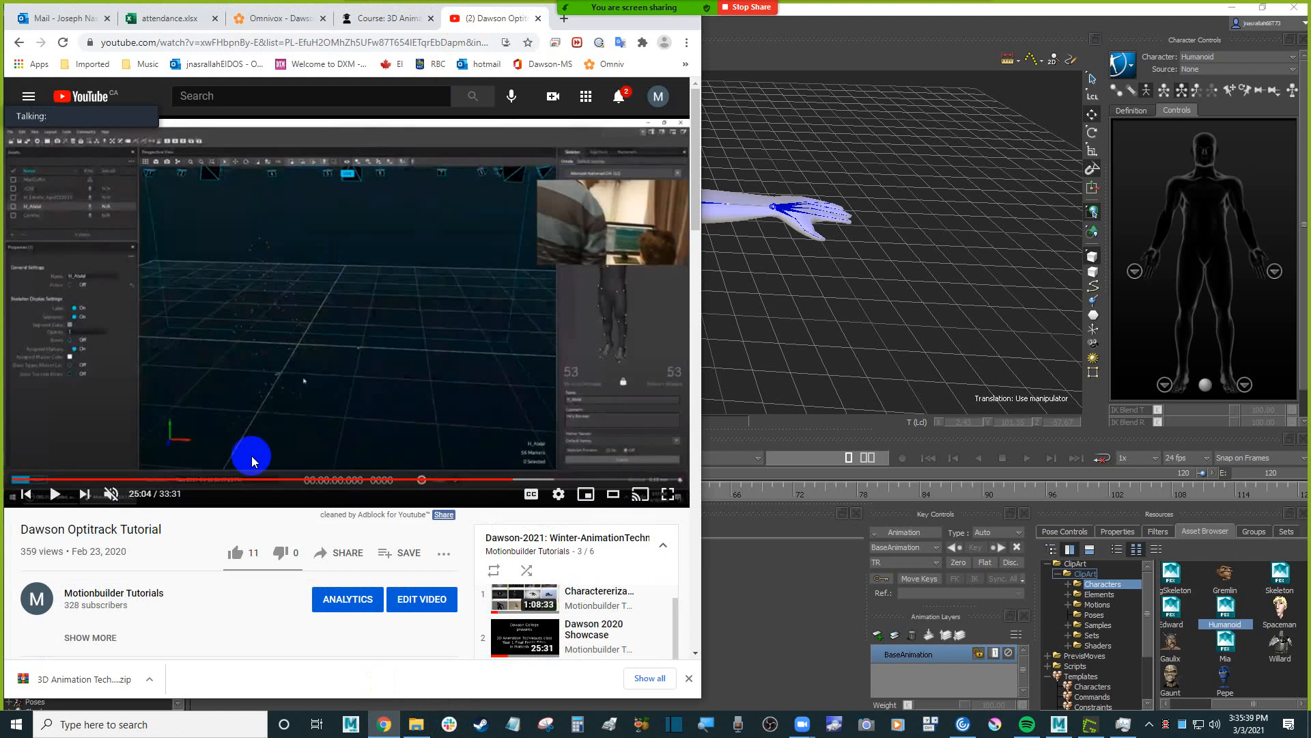
left_click_drag(399, 484, 482, 484)
left_click(438, 482)
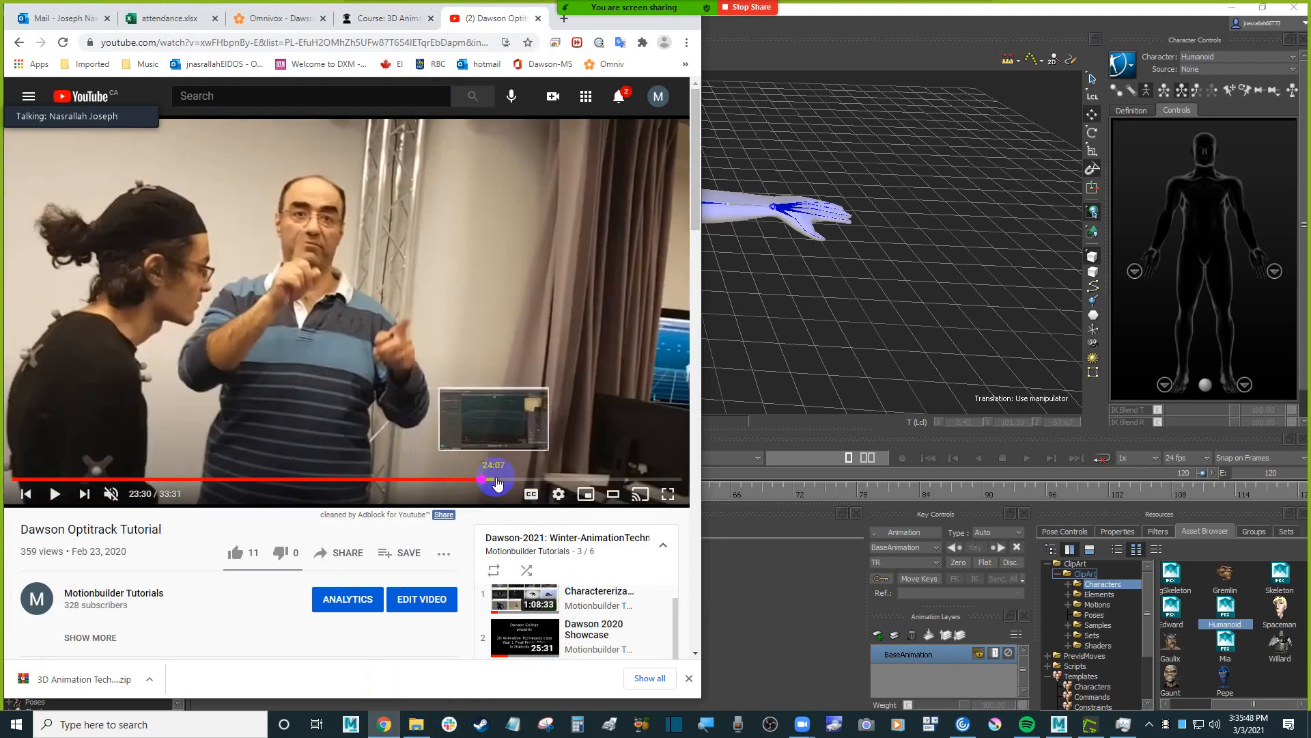
left_click(506, 483)
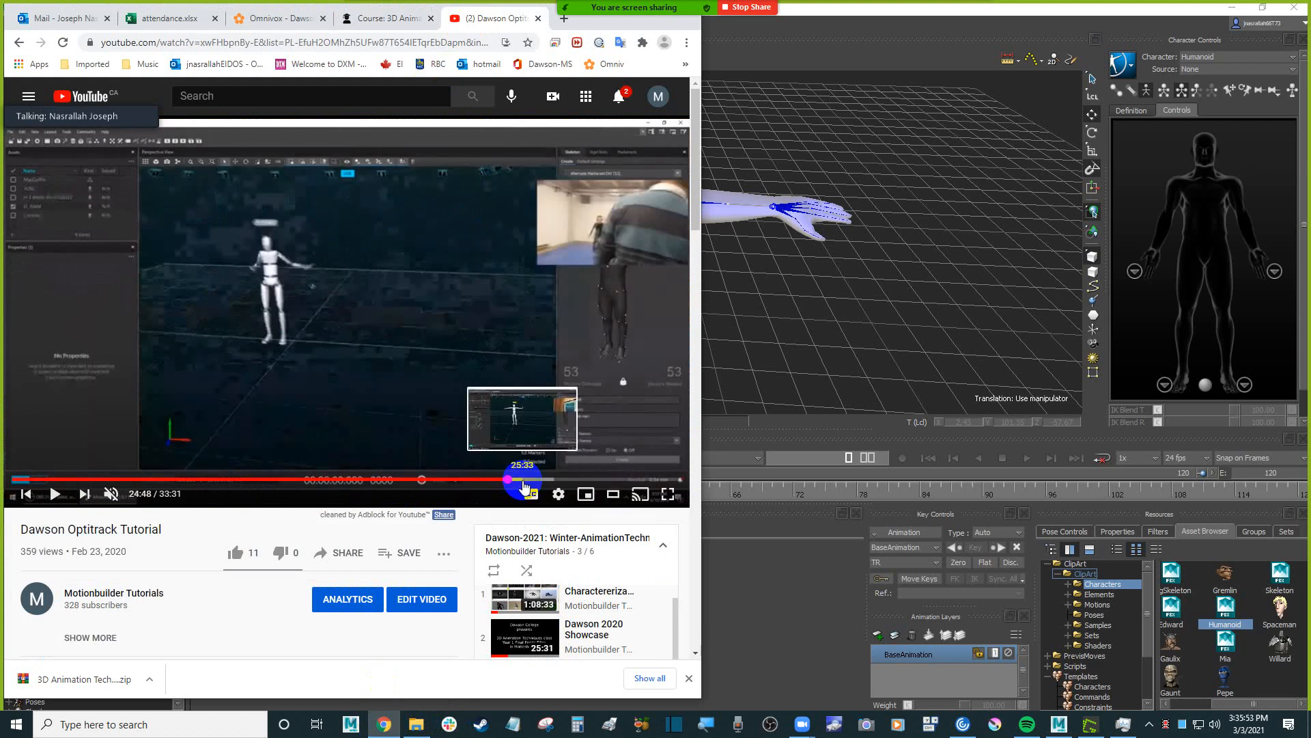
left_click(521, 482)
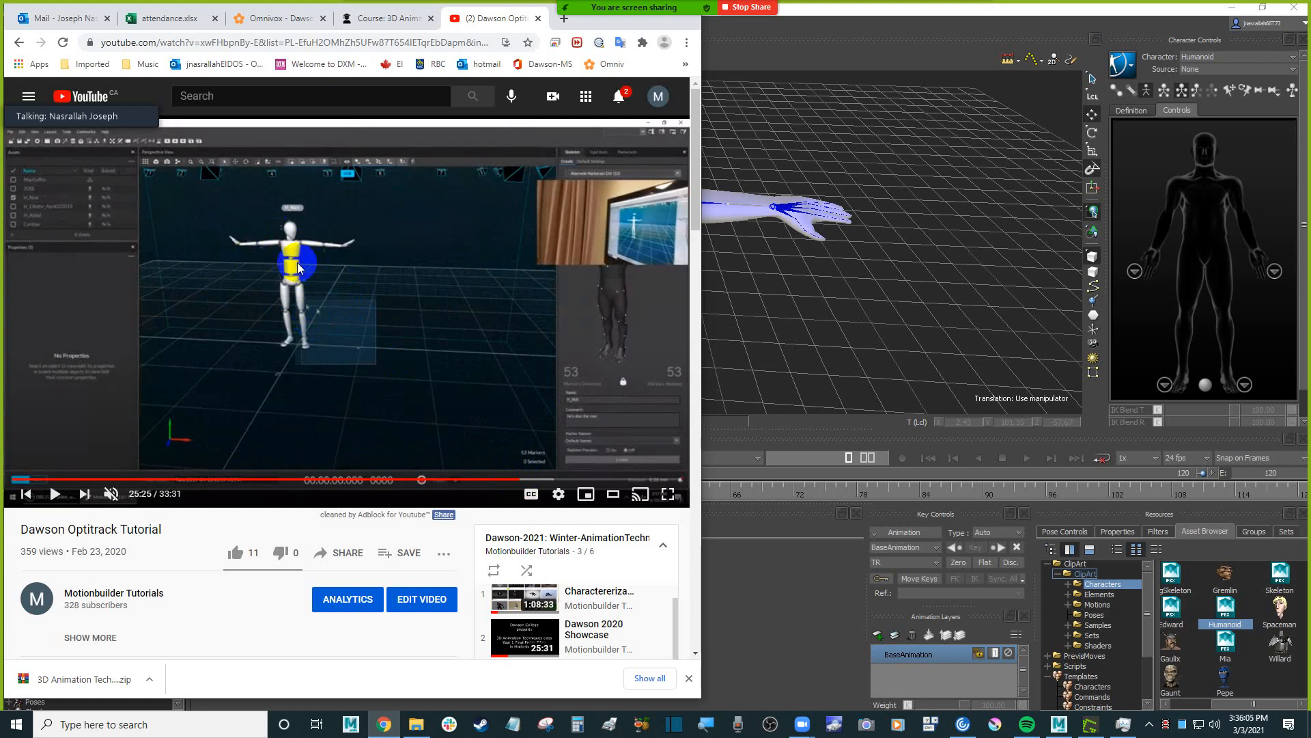
Return to MotionBuilder, select the Humanoid's left forearm bone and activate rotation to examine its local rotation values.
left_click(817, 278)
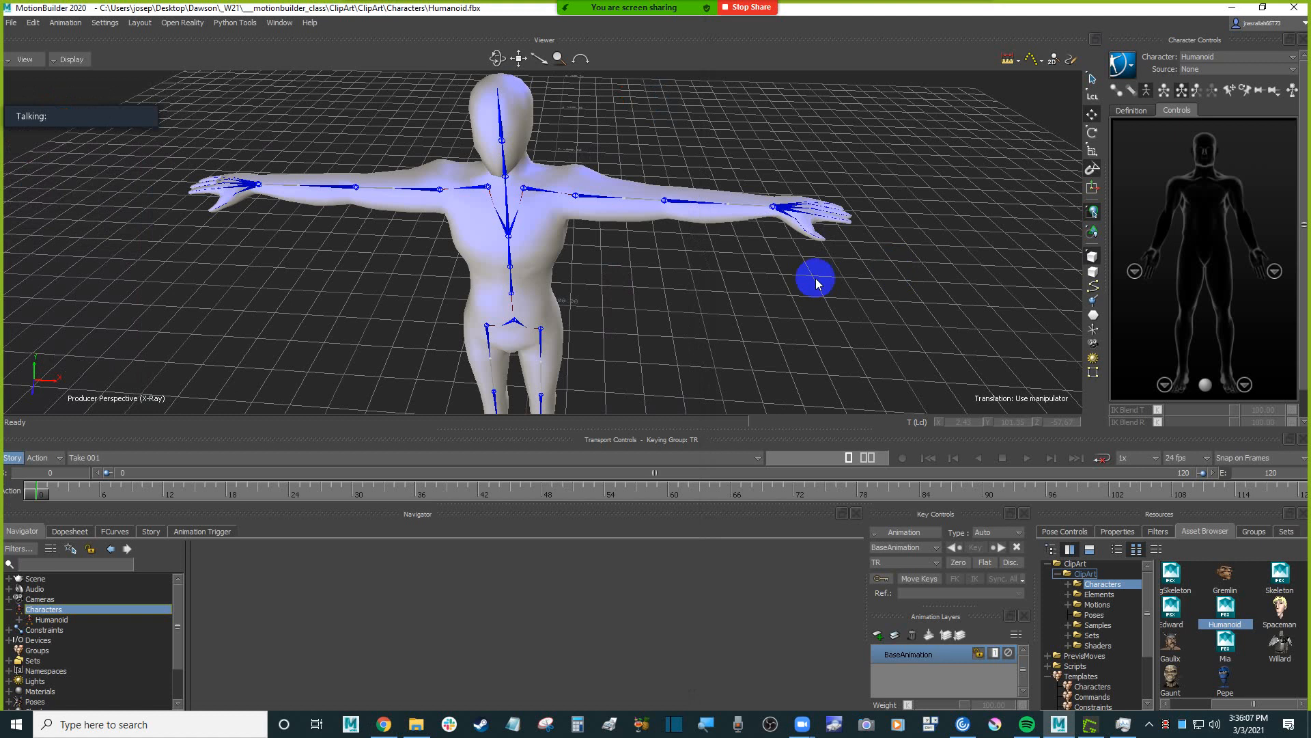
left_click_drag(816, 279, 647, 290, "ctrl+shift")
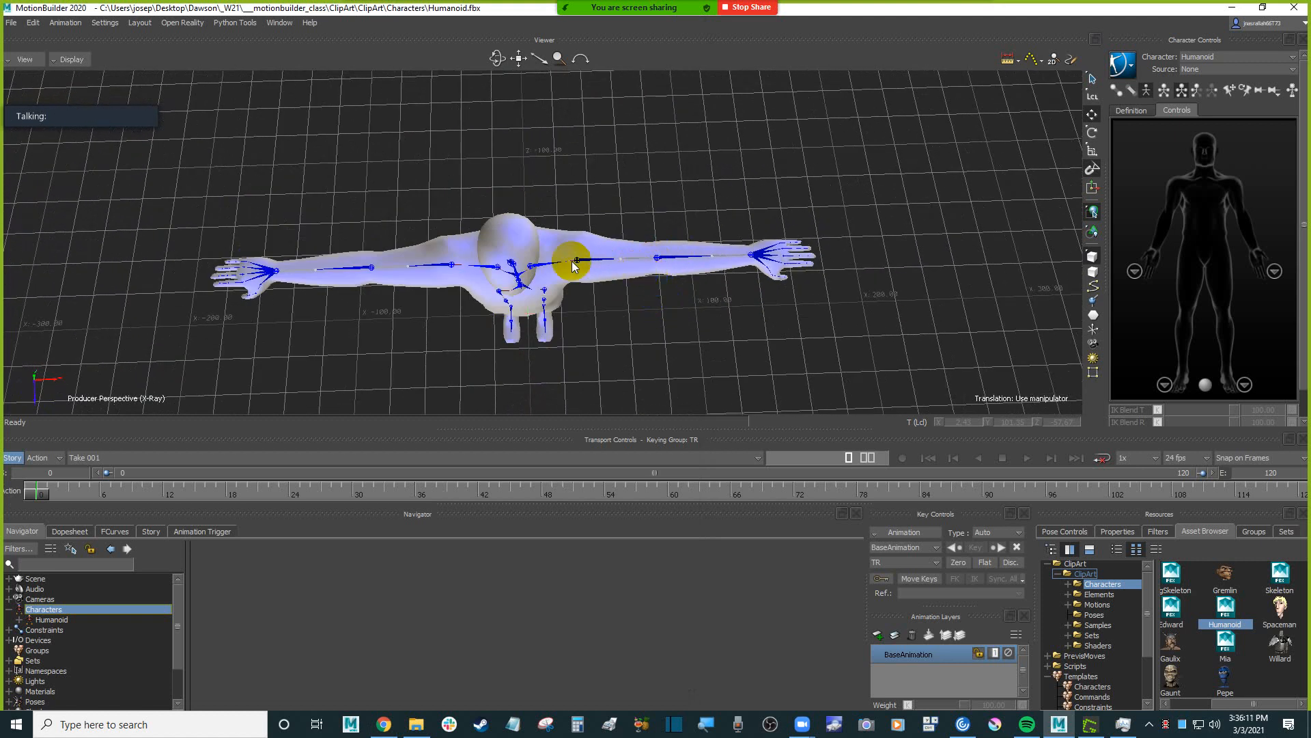
left_click_drag(691, 313, 754, 310, "ctrl+shift")
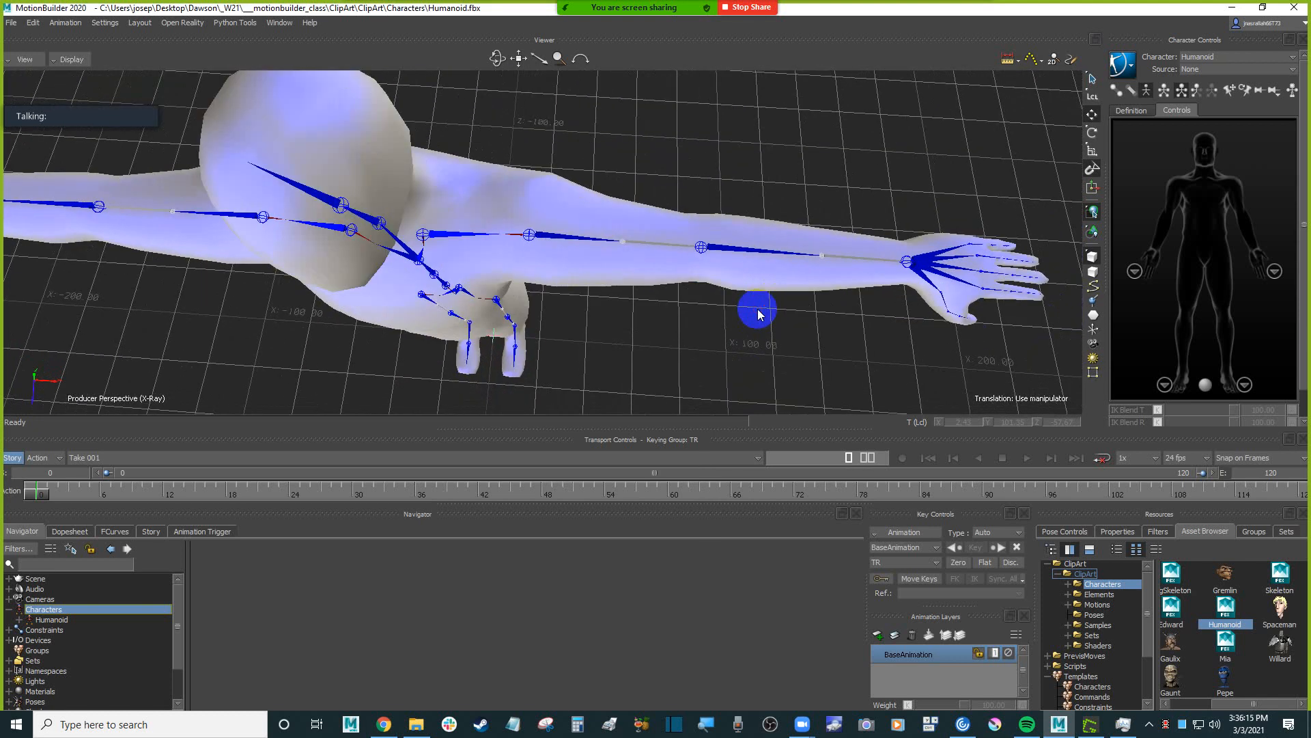
left_click(702, 246)
left_click_drag(751, 225, 867, 168, "ctrl+shift")
key("e")
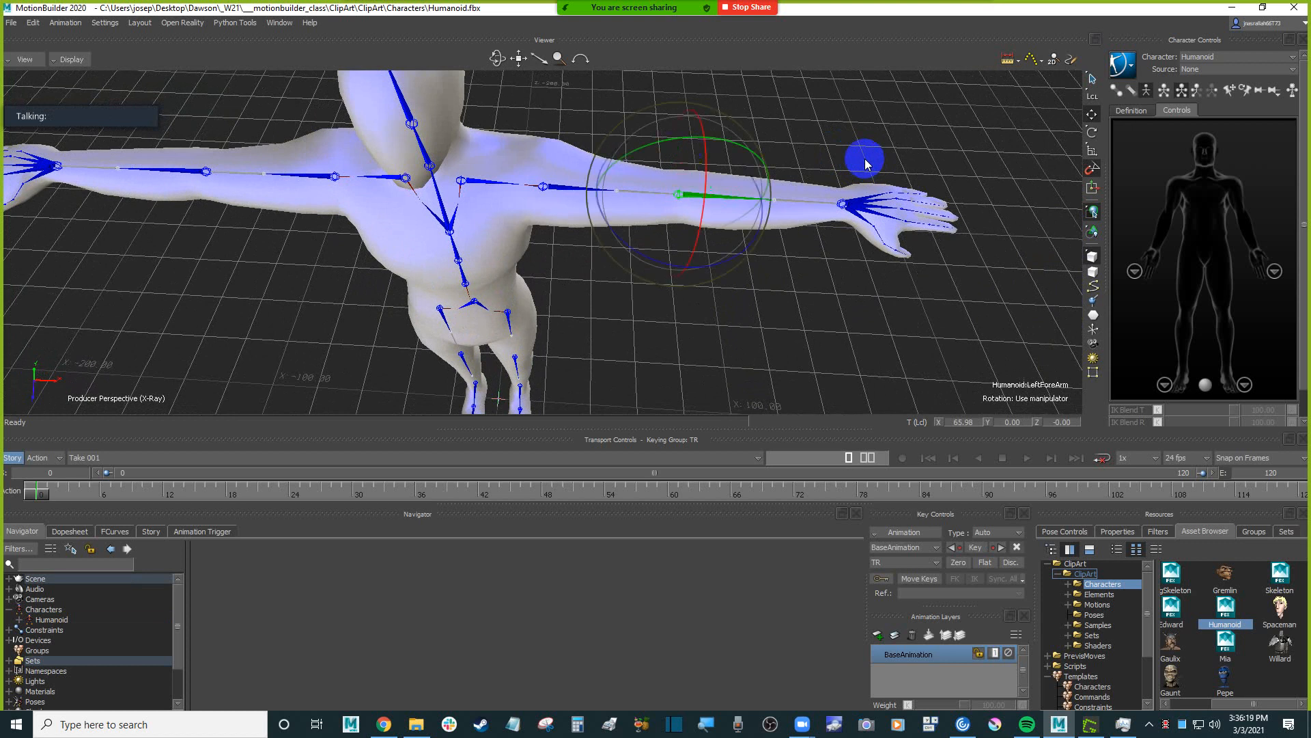
left_click_drag(796, 313, 860, 287, "ctrl+shift")
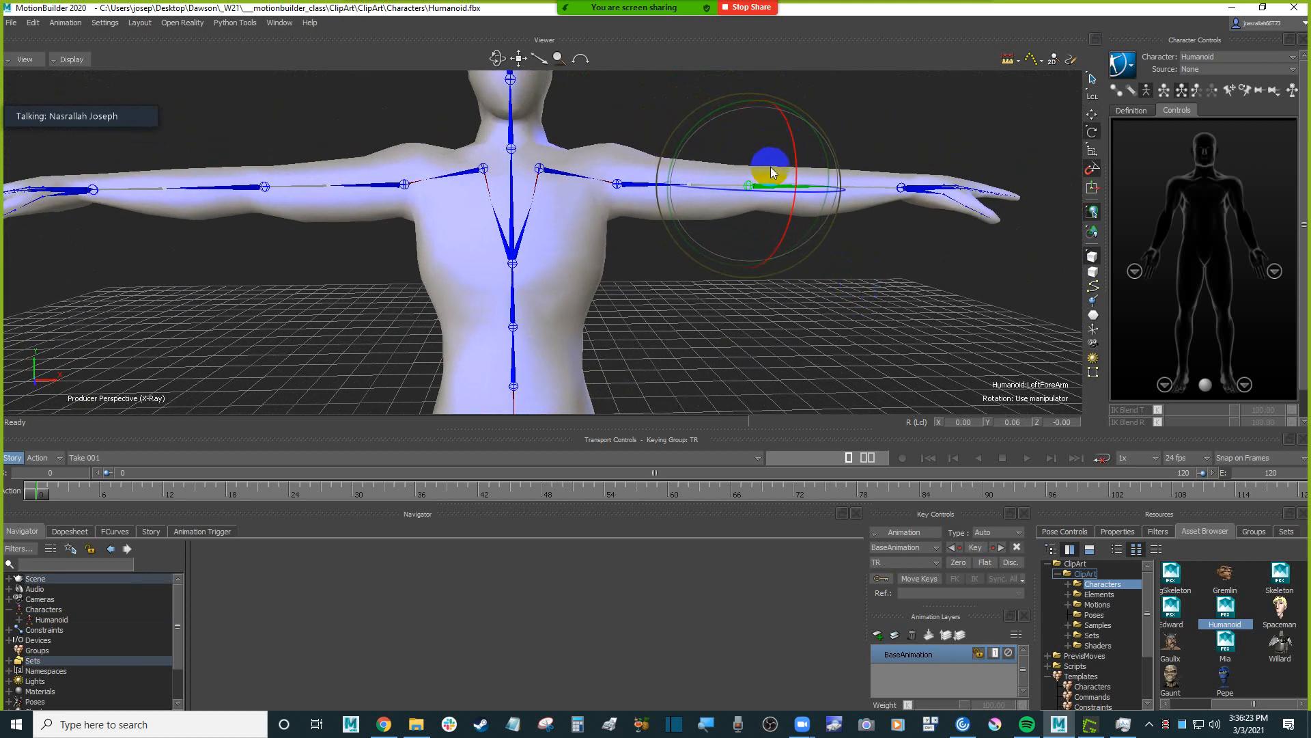
Select the Humanoid's left shoulder bone and examine its local rotation values and alignment.
left_click(539, 168)
left_click_drag(788, 282, 790, 281, "ctrl+shift")
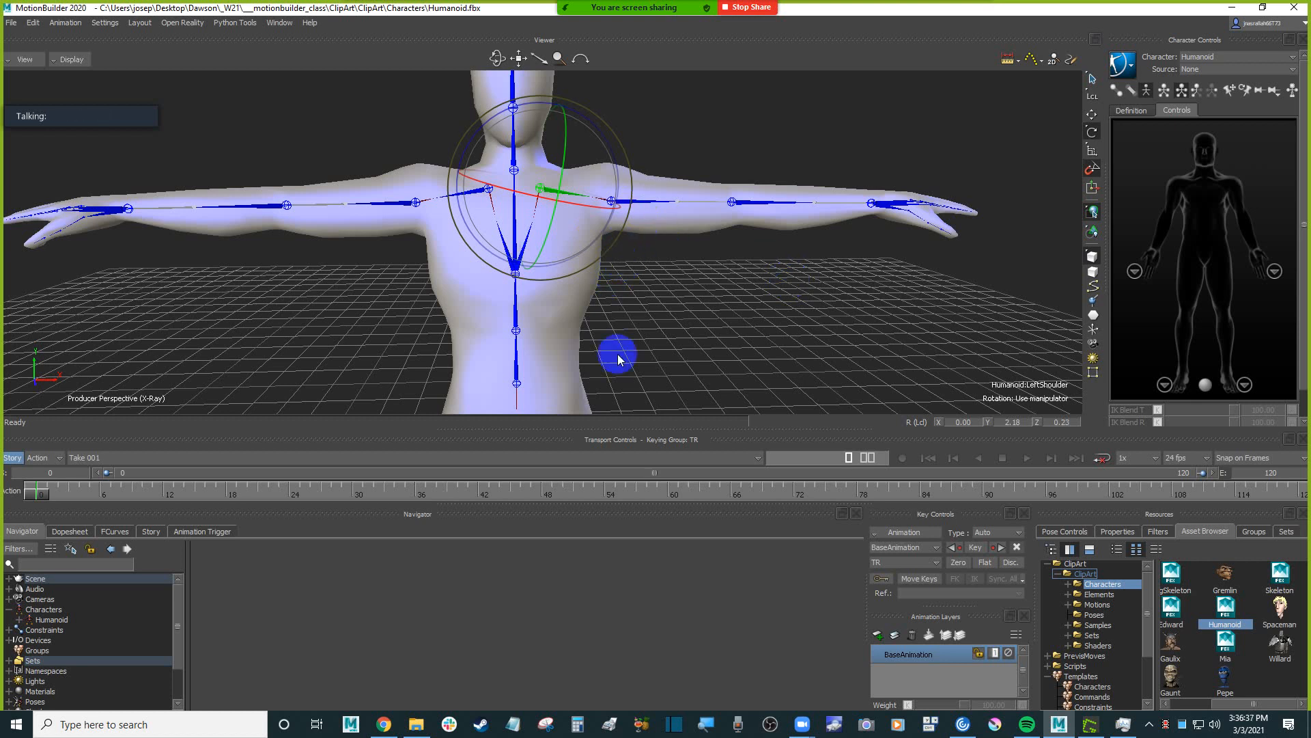
left_click_drag(706, 267, 707, 297, "ctrl+shift")
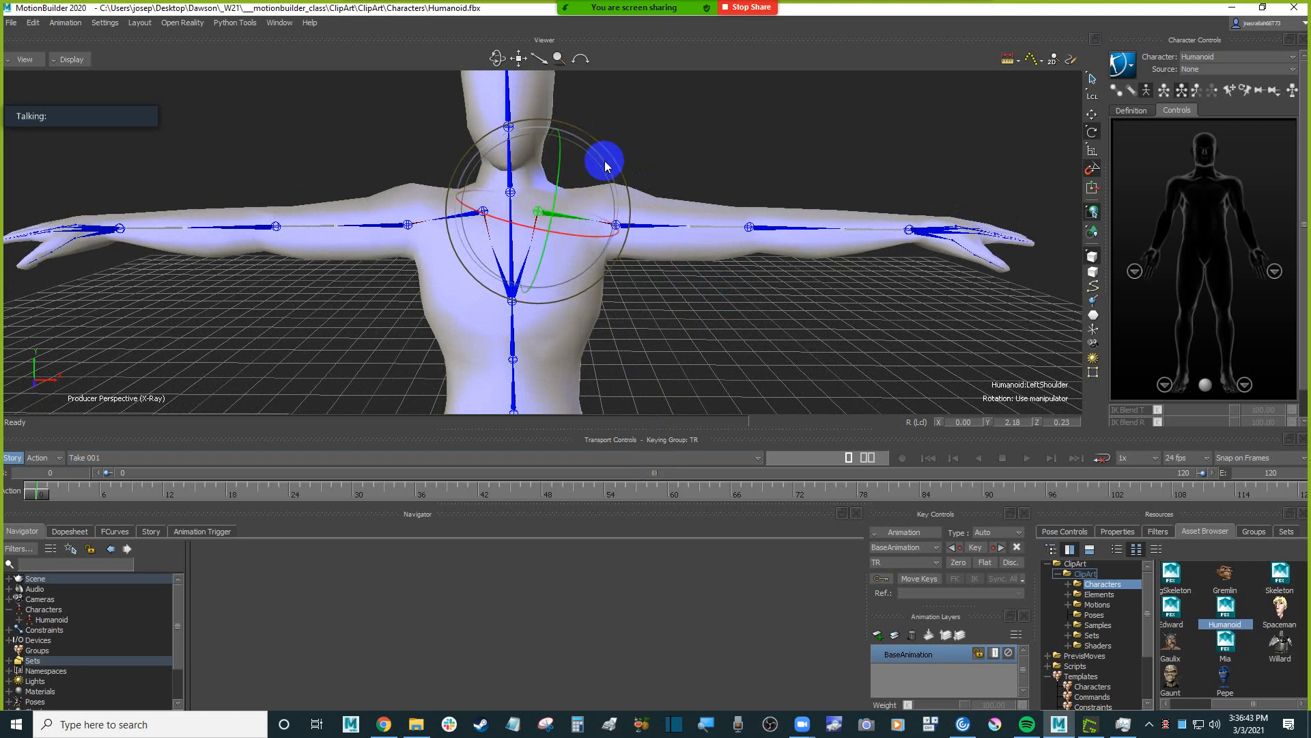
Create a group named mesh from the Humanoid's selected body mesh.
left_click_drag(793, 135, 814, 112, "shift")
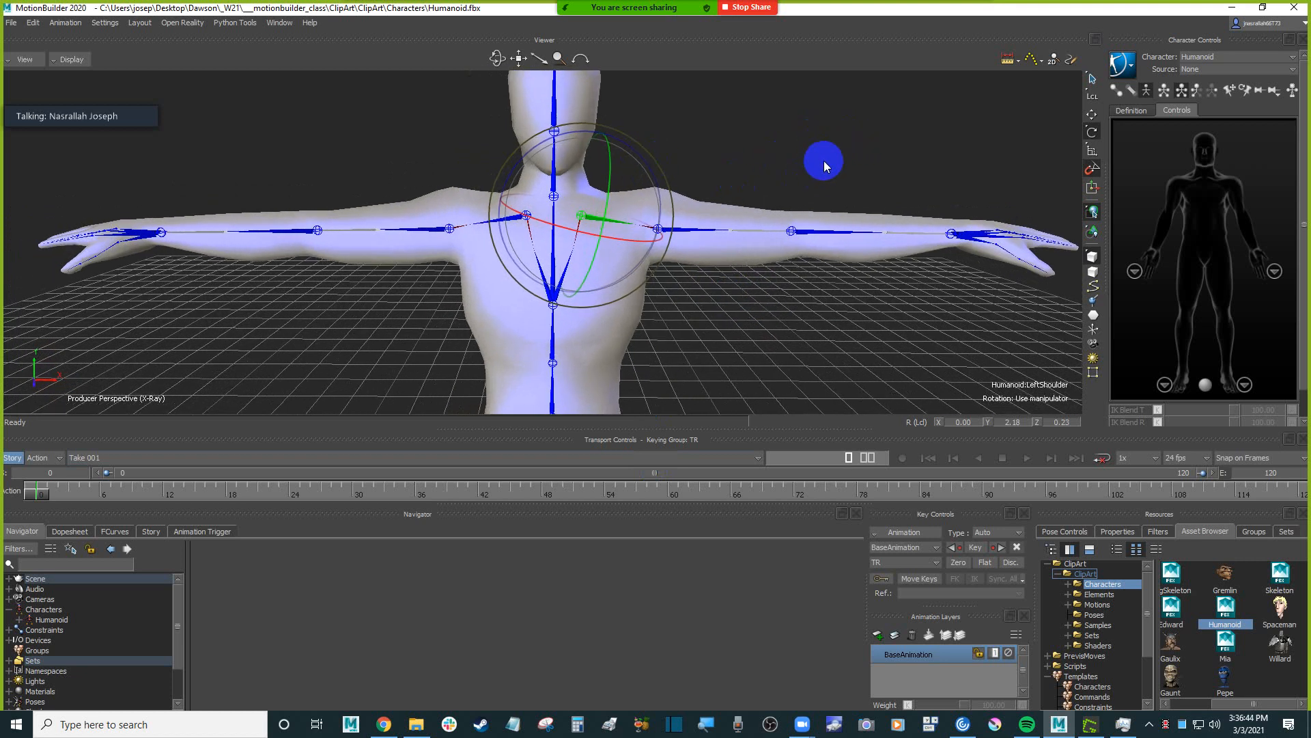
left_click(814, 112)
left_click(519, 198)
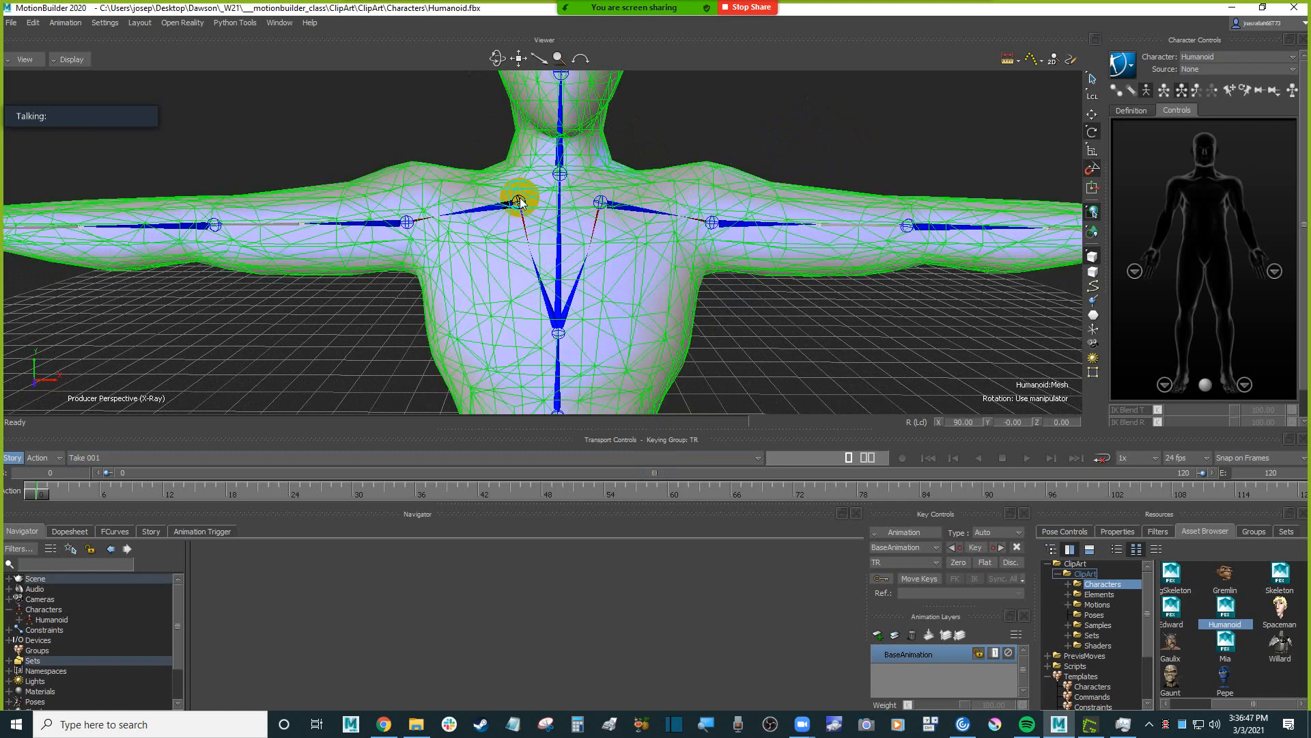
left_click(1254, 532)
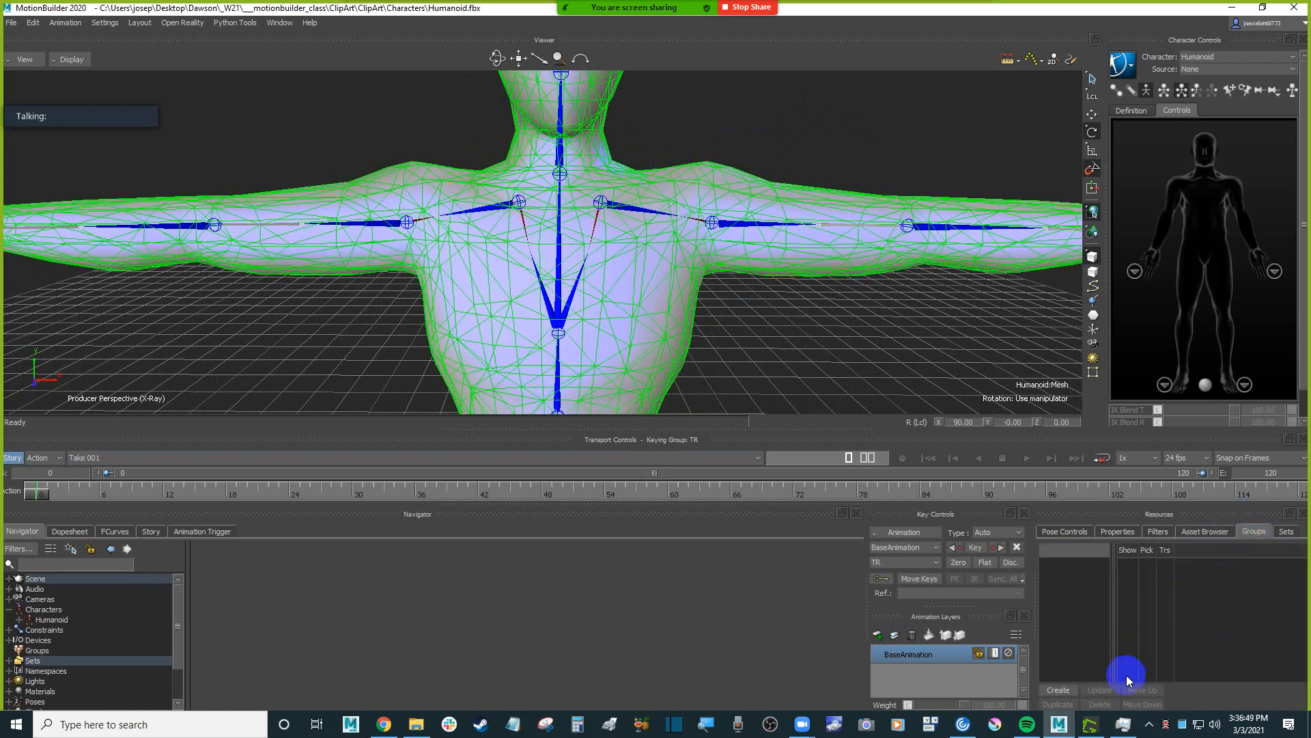
left_click(1057, 689)
double_click(1076, 563)
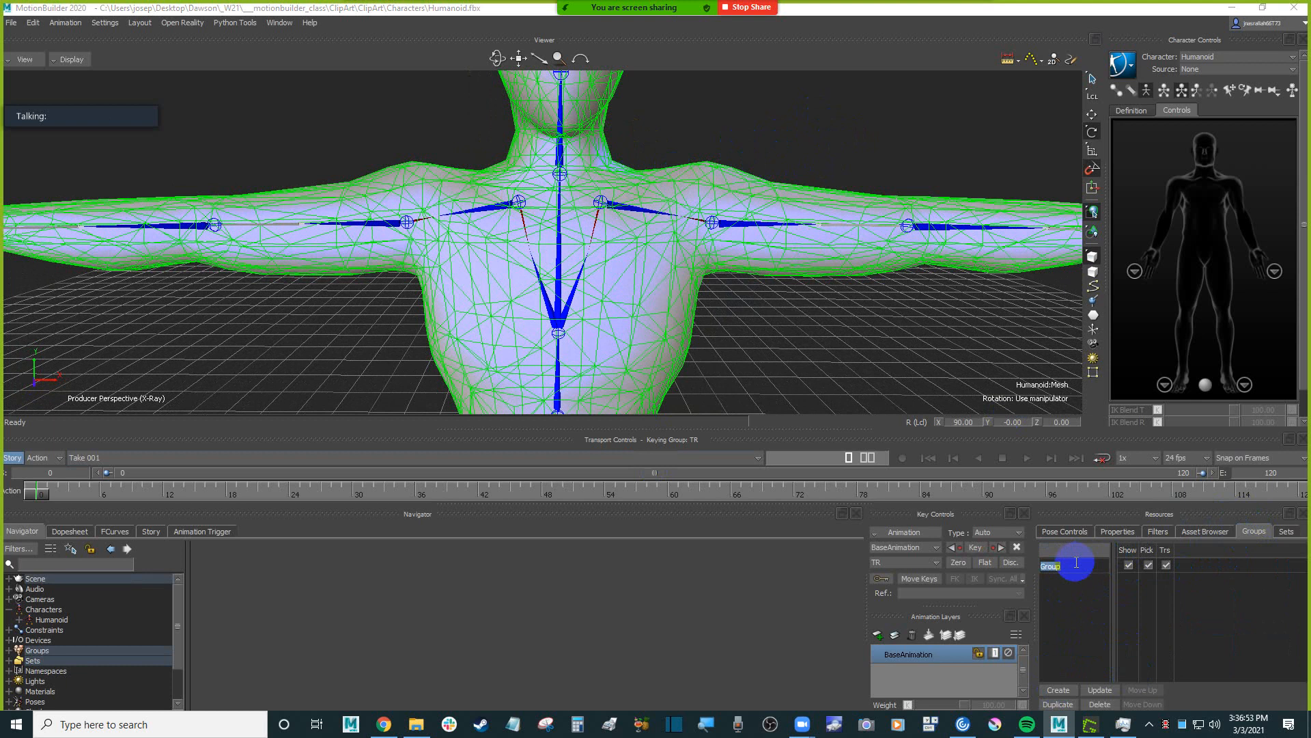
type("mesh")
key("Return")
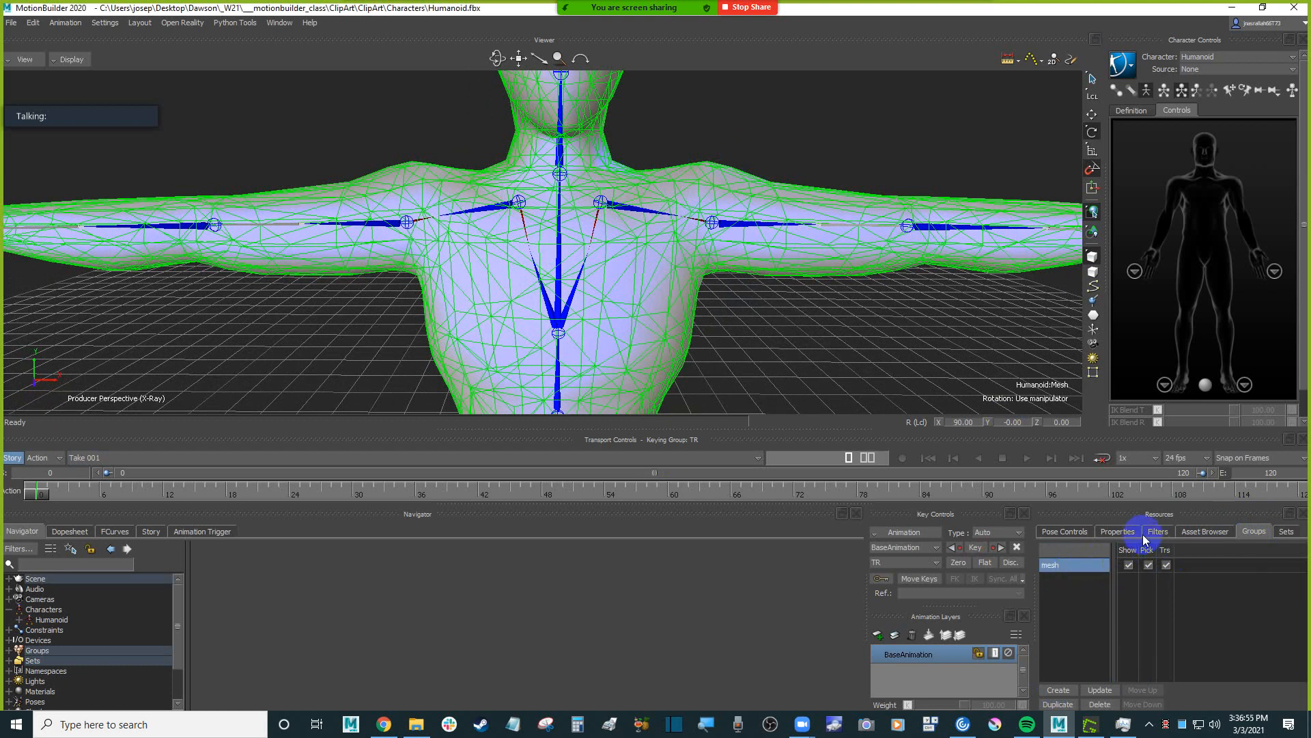
Disable picking and transforming for the mesh group and clear the selection.
left_click(1148, 565)
left_click(1166, 565)
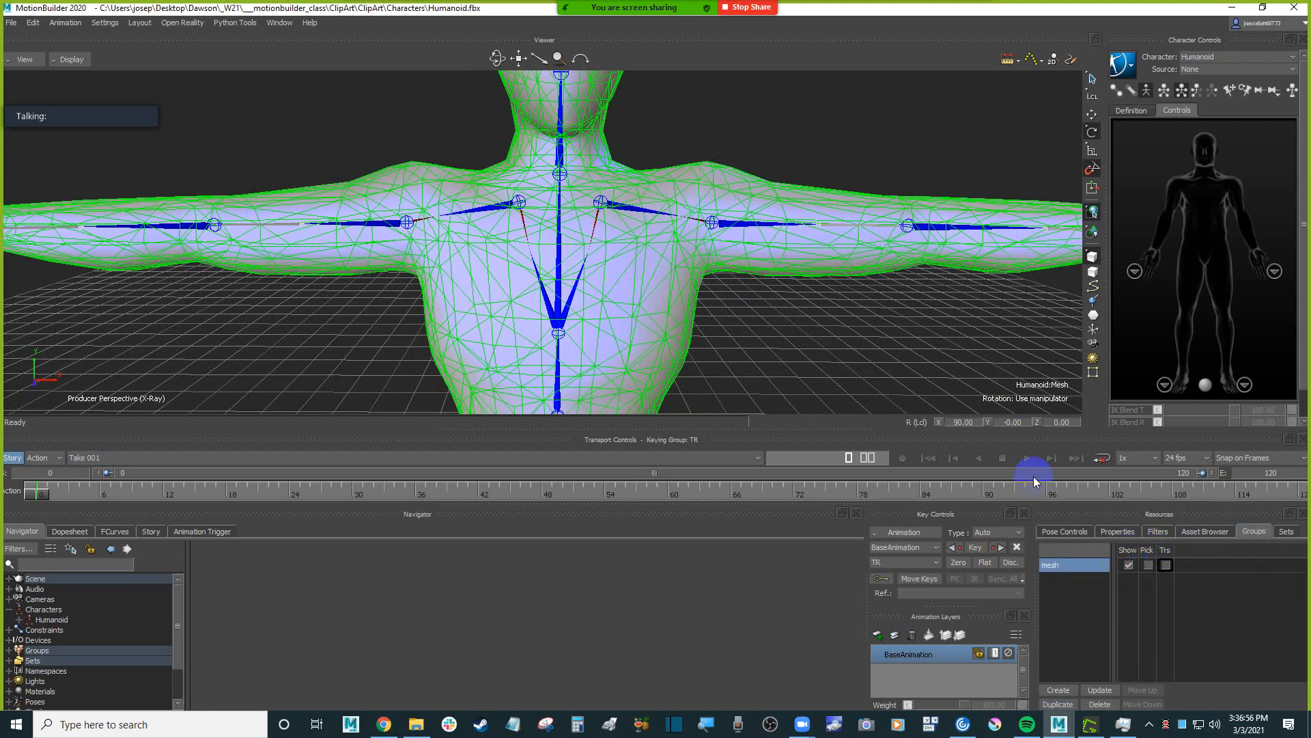
left_click(796, 116)
Start saving the scene under a new name and browse from the Desktop to Dawson\_W21\___motionbuilder_class\characters.
left_click(13, 23)
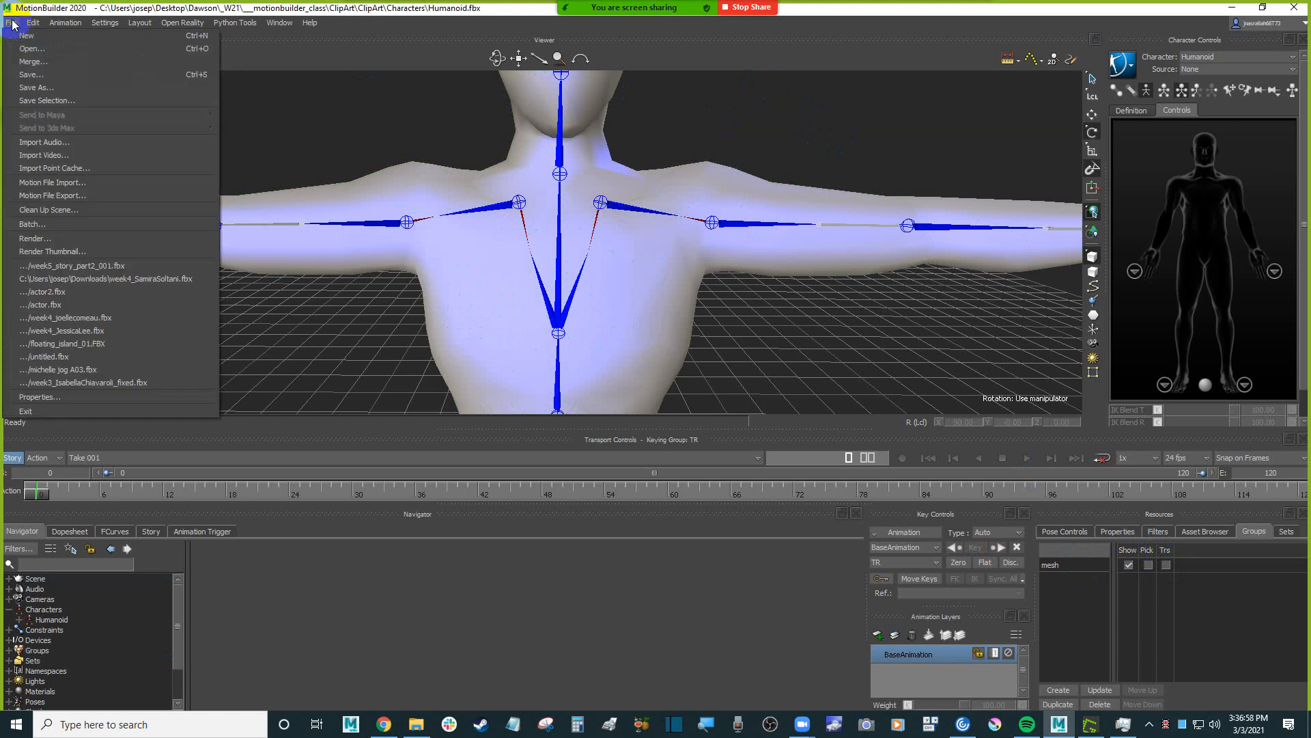
left_click(72, 89)
left_click_drag(502, 163, 535, 181)
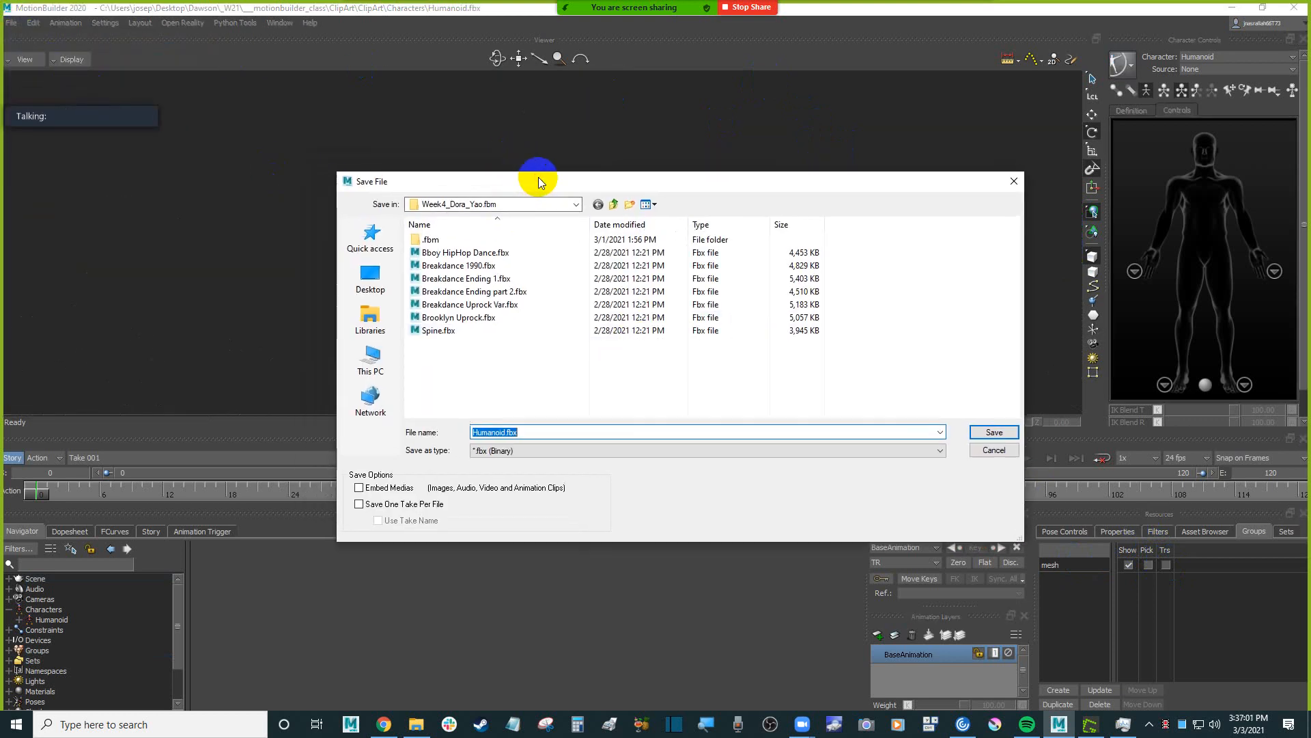
left_click(621, 207)
left_click(616, 207)
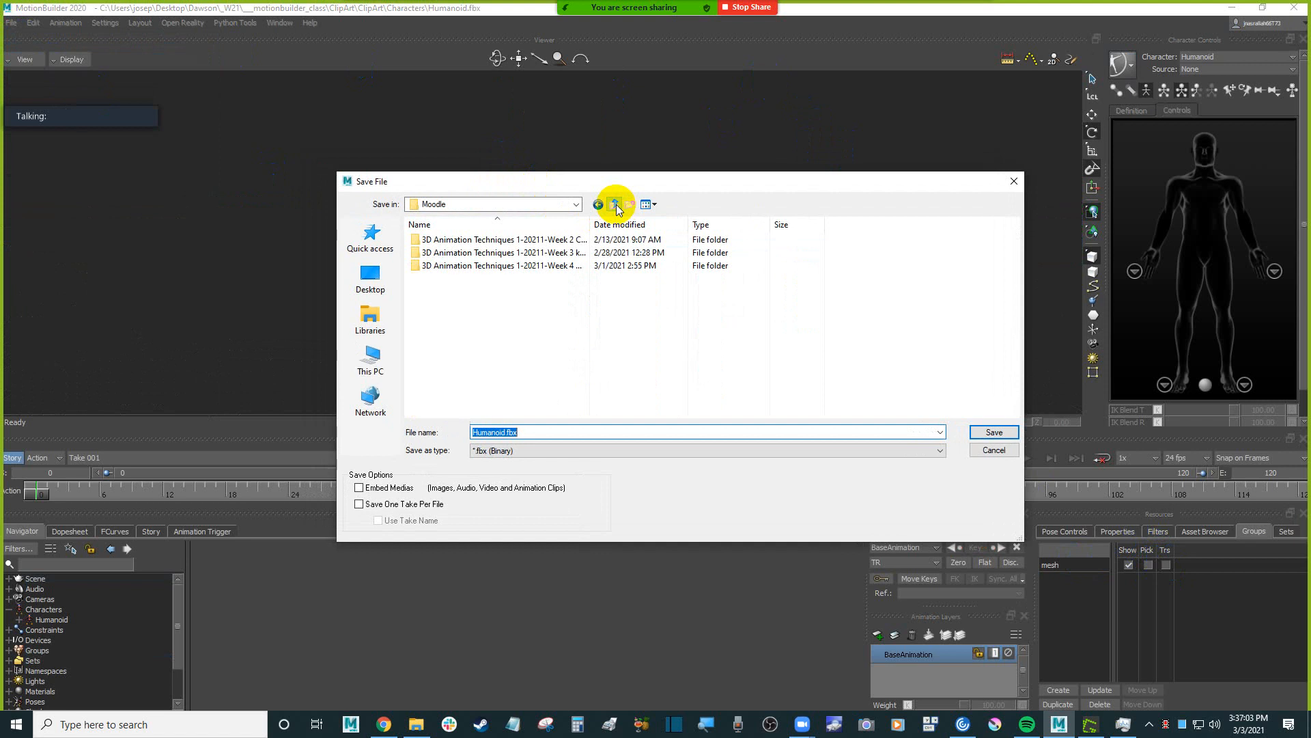
left_click(616, 206)
left_click(370, 236)
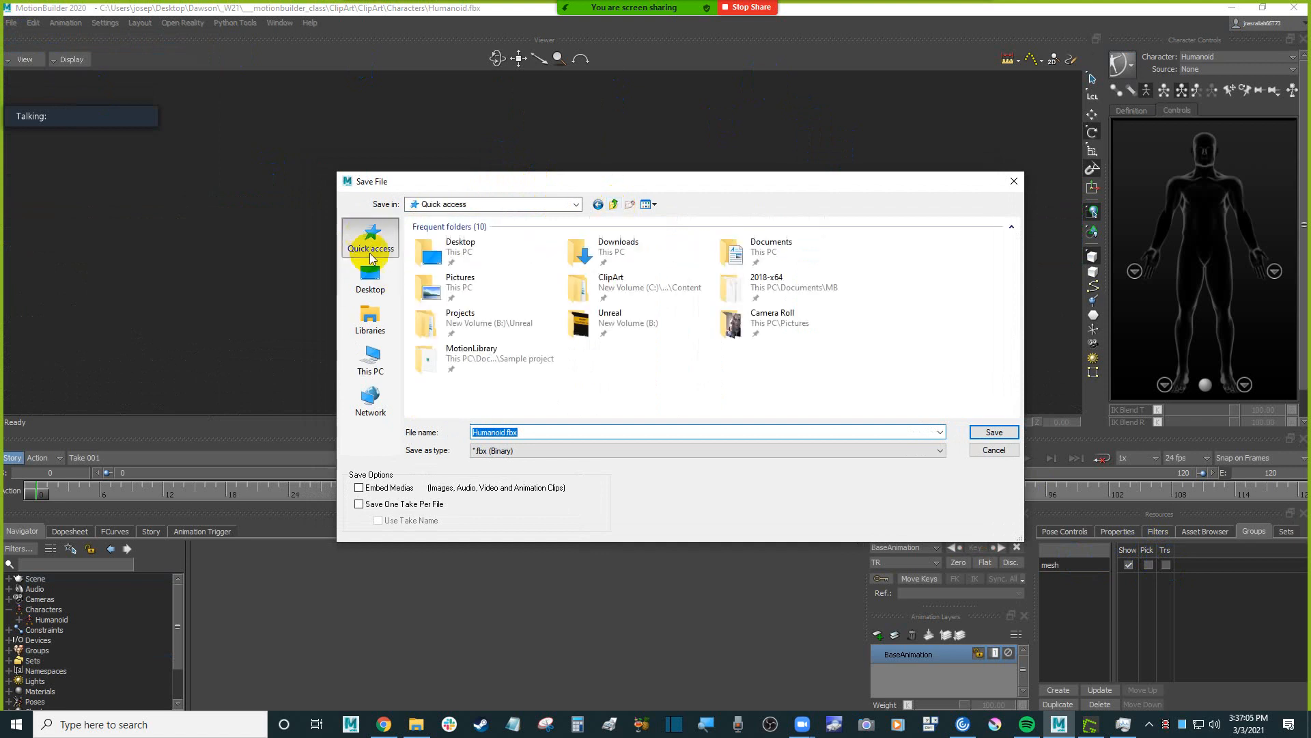
left_click(370, 277)
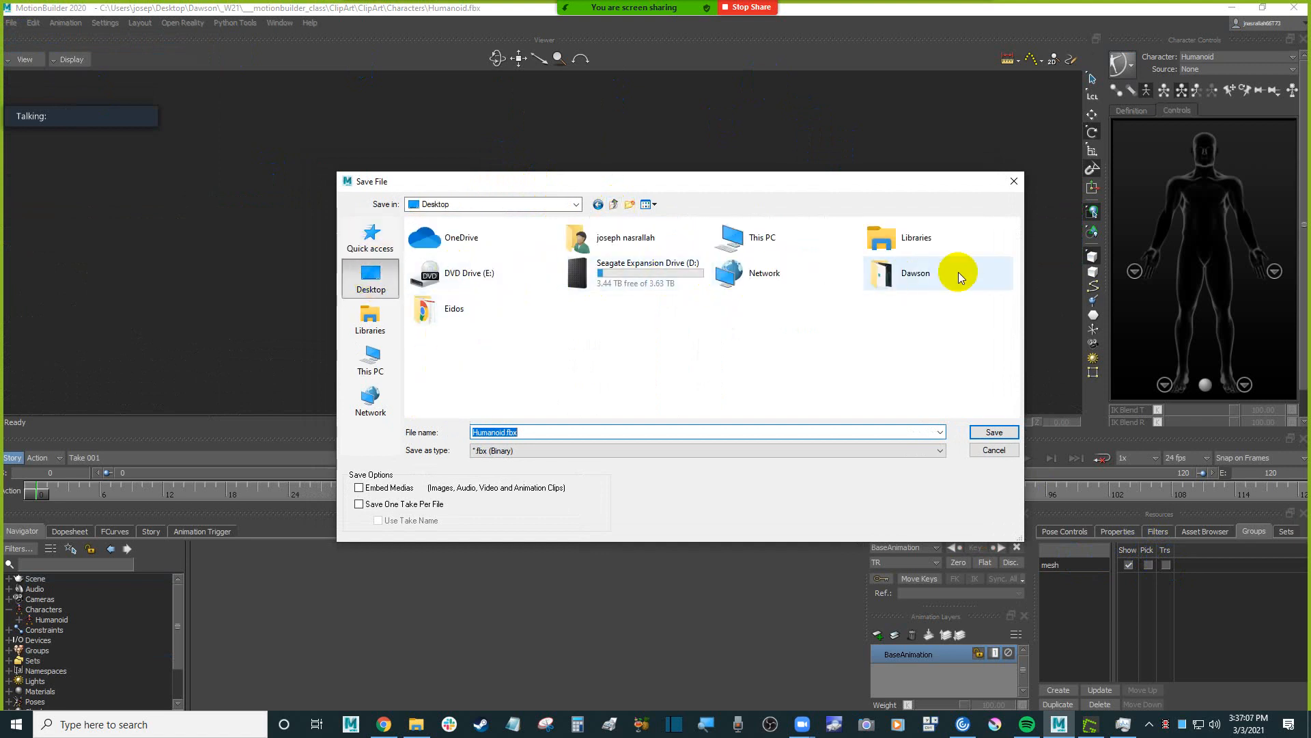
left_click(943, 272)
double_click(882, 266)
double_click(431, 236)
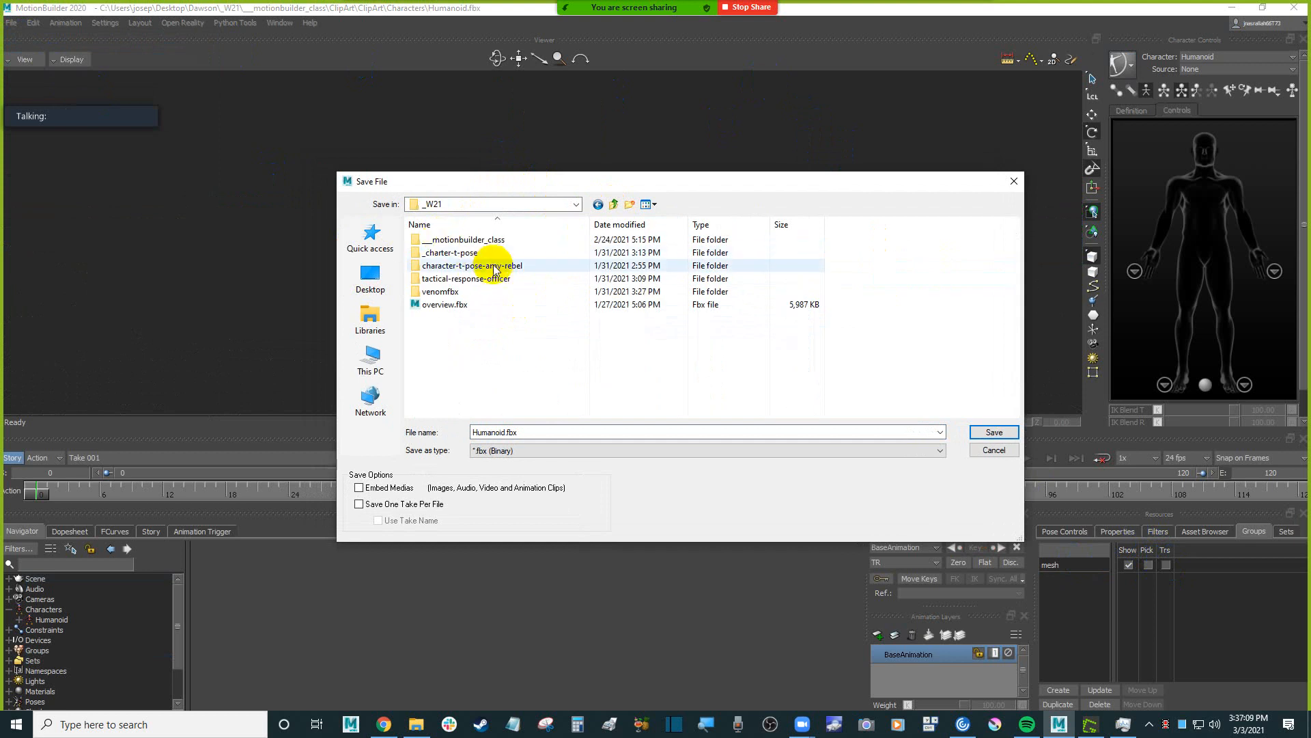
double_click(469, 239)
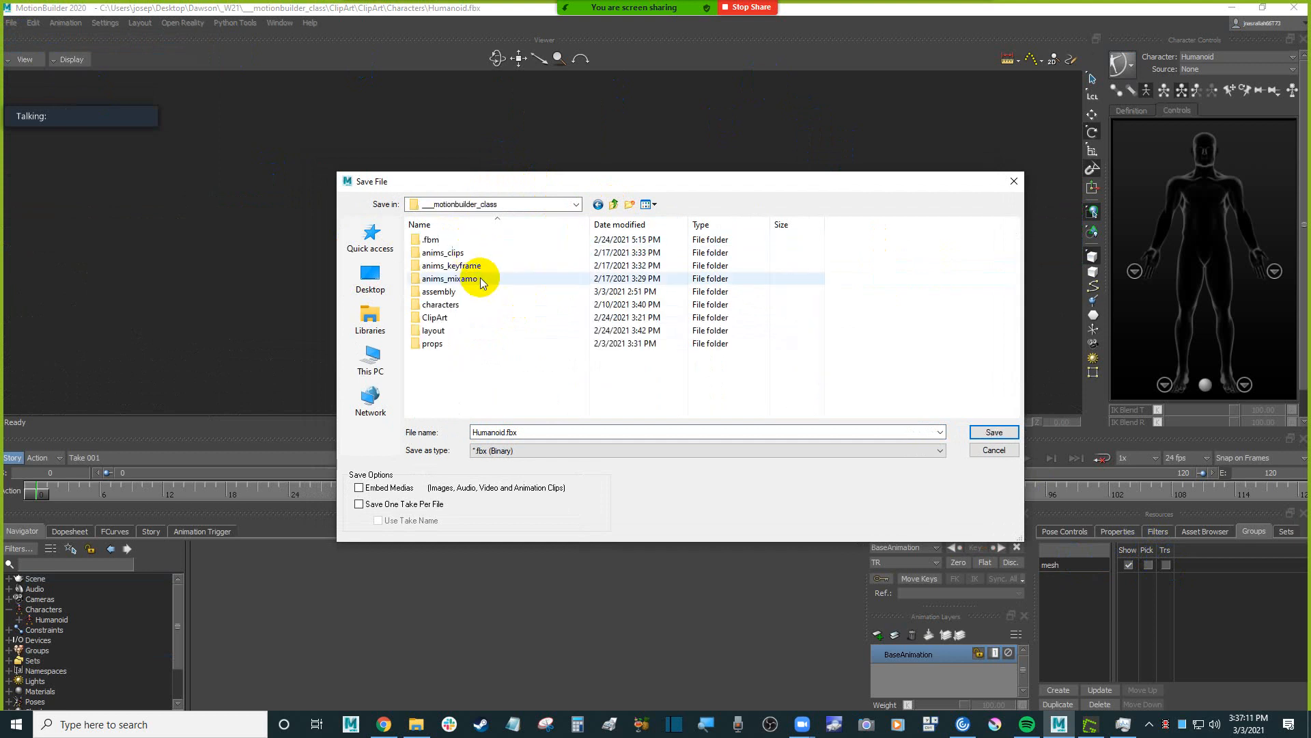
double_click(461, 307)
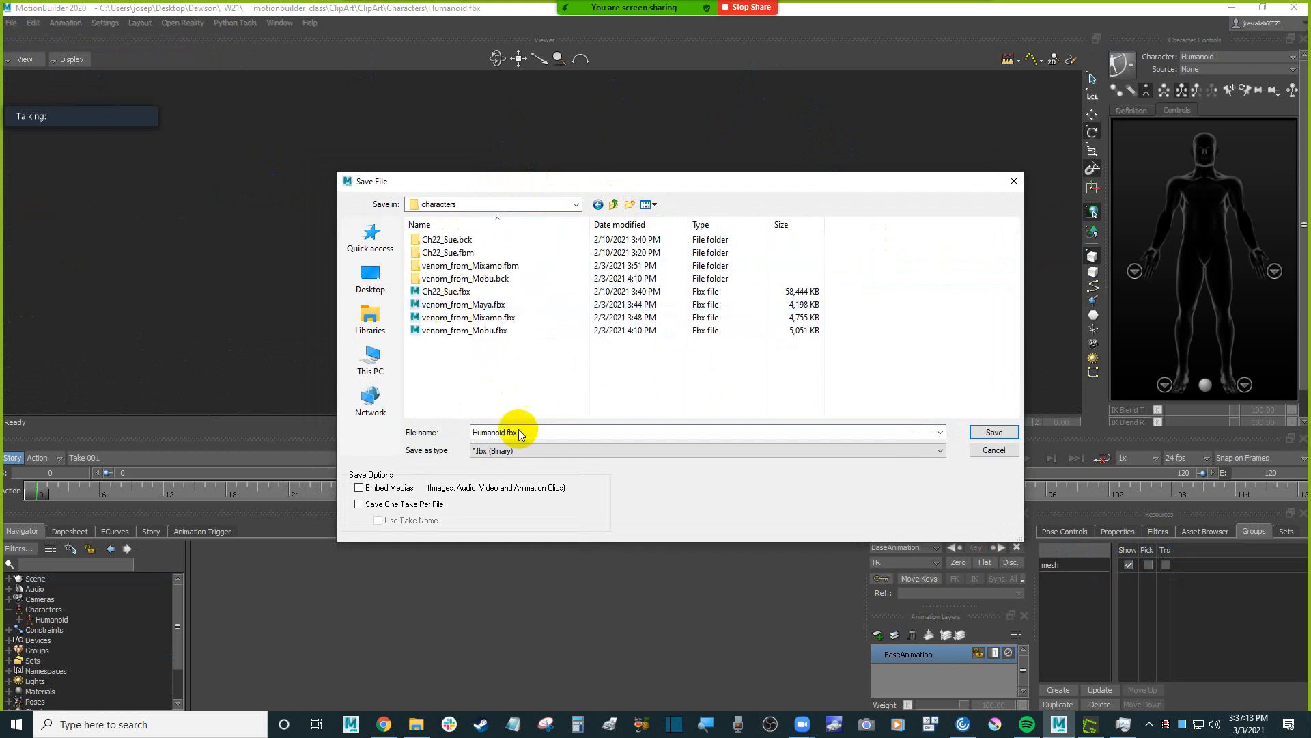
Save the scene as Humanoid_Actor_Setup.fbx.
double_click(507, 432)
left_click(507, 433)
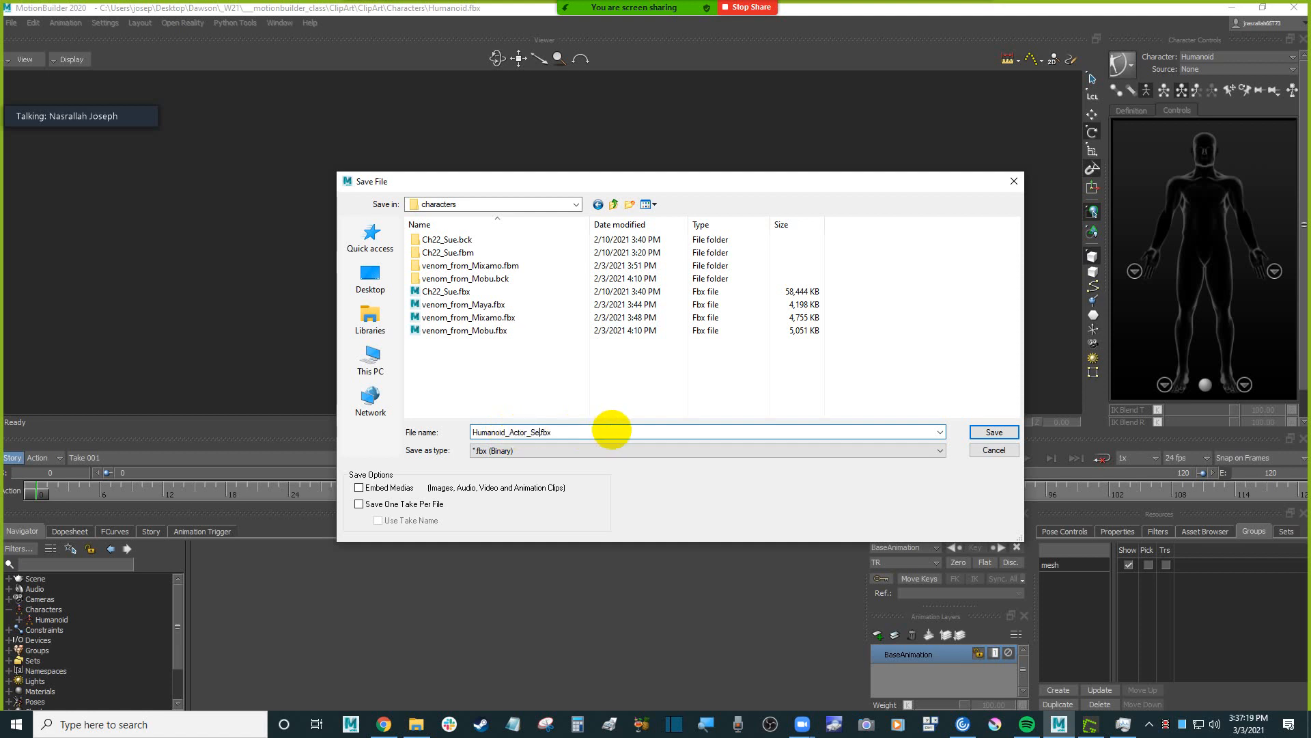
key("Return")
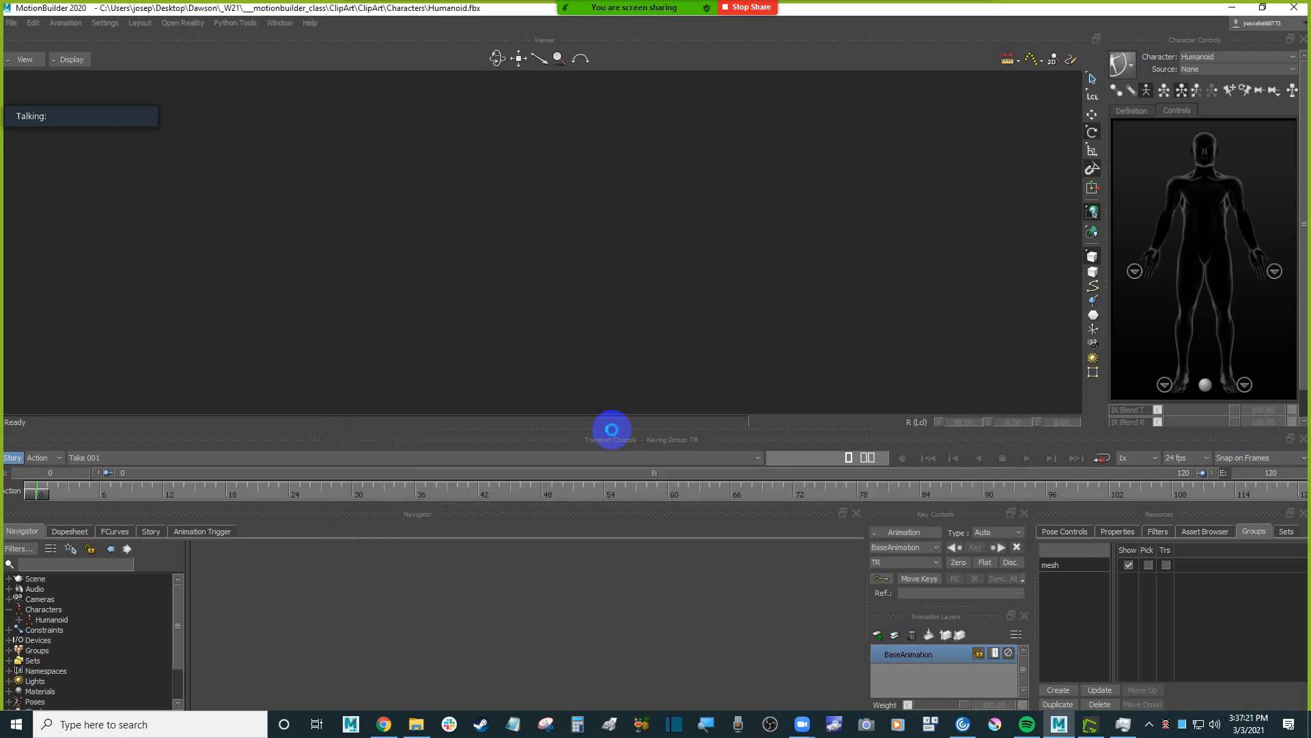
key("Return")
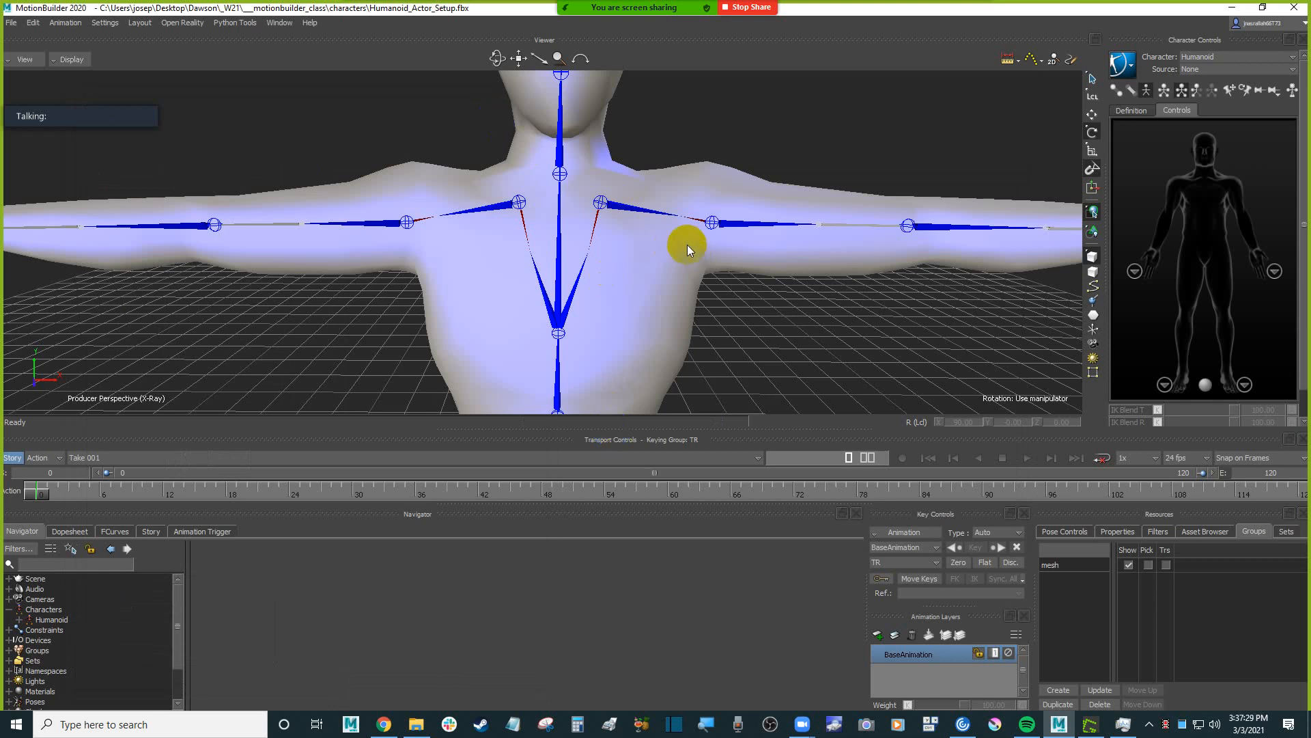
Select the Humanoid's left and right shoulder bones to compare their local rotation values, and clear the selection.
left_click(605, 205)
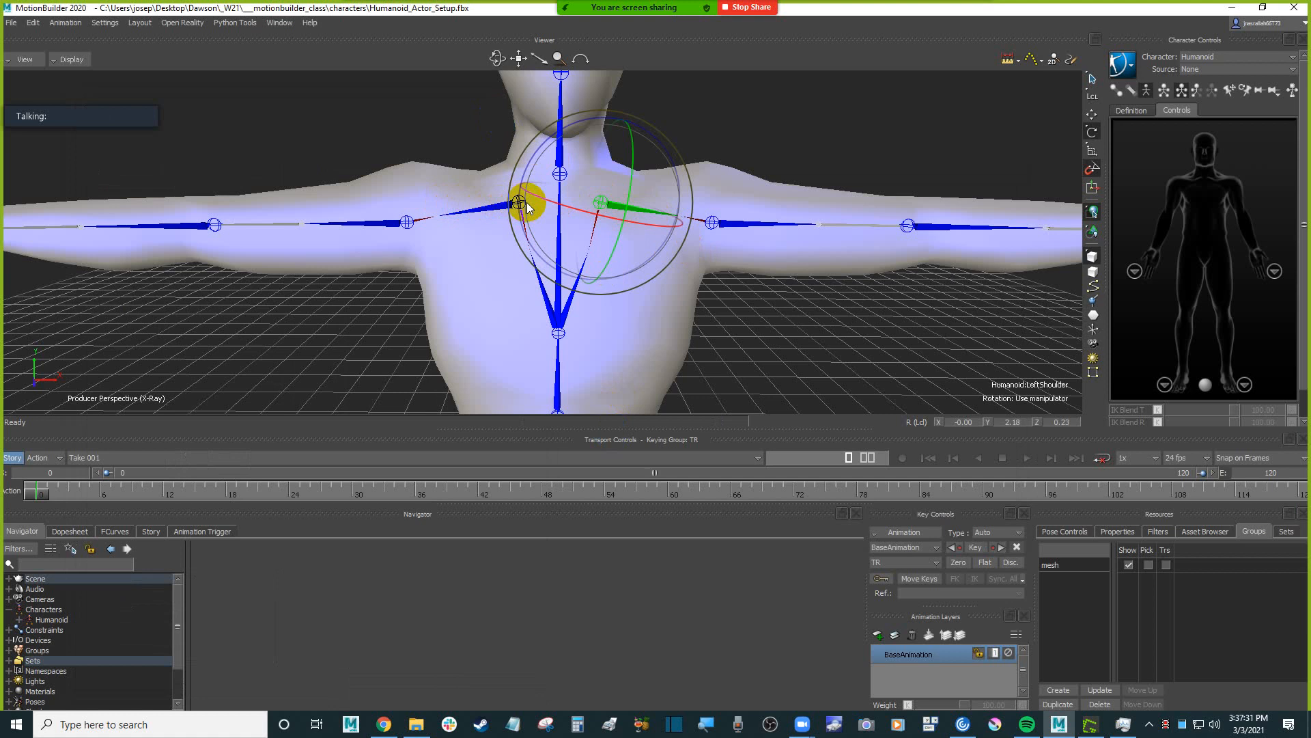
scroll(481, 236, "up", 3)
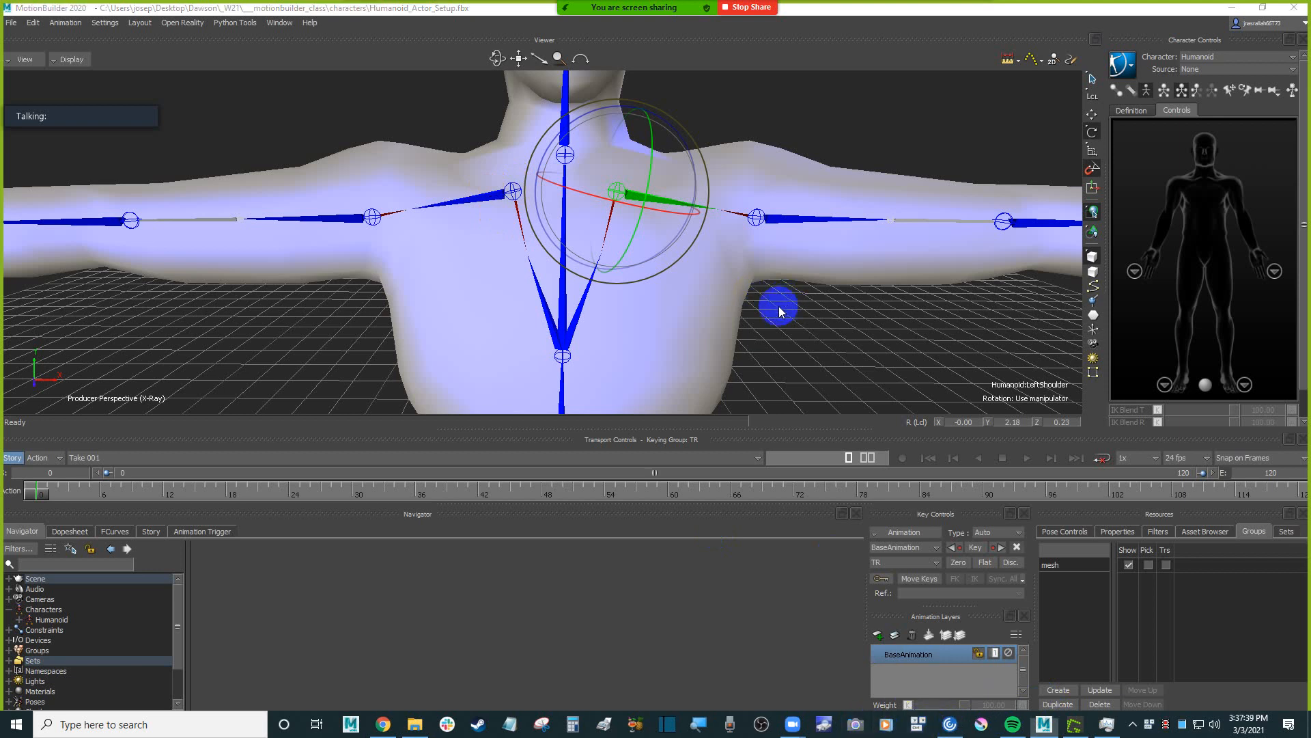
left_click(797, 324)
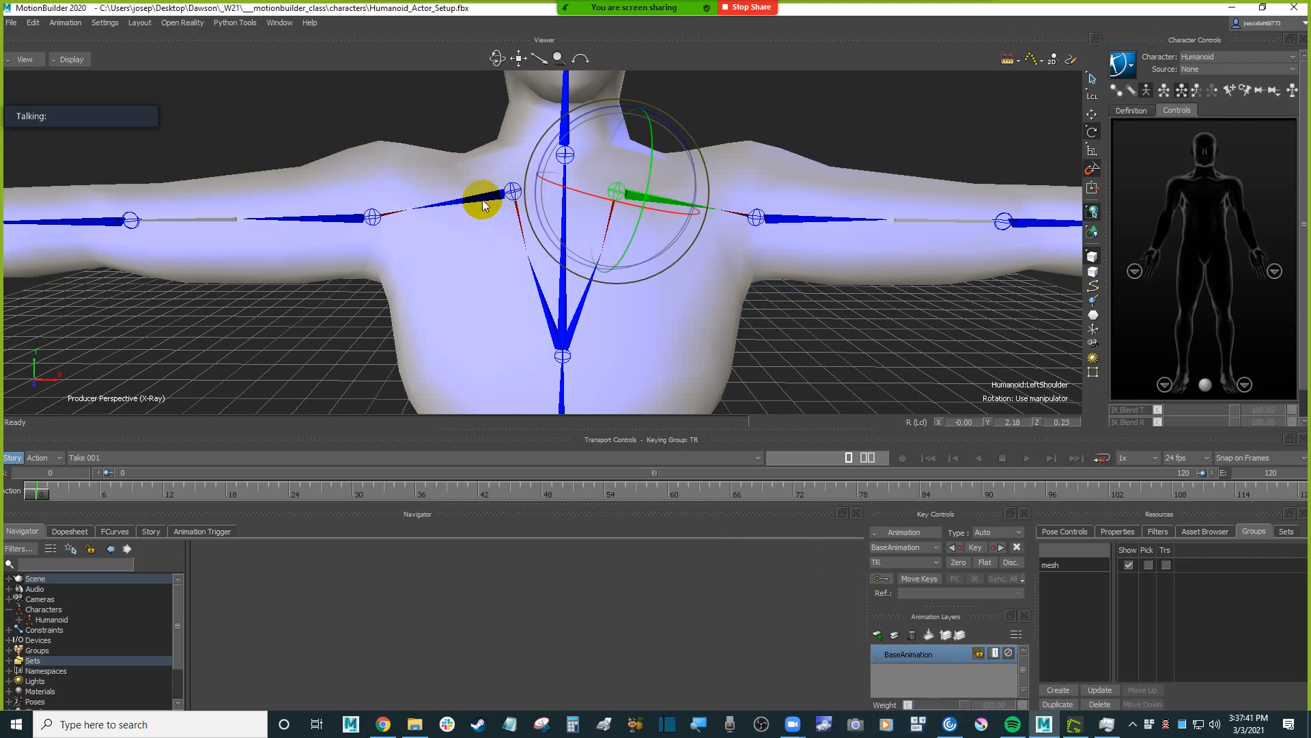
key("space")
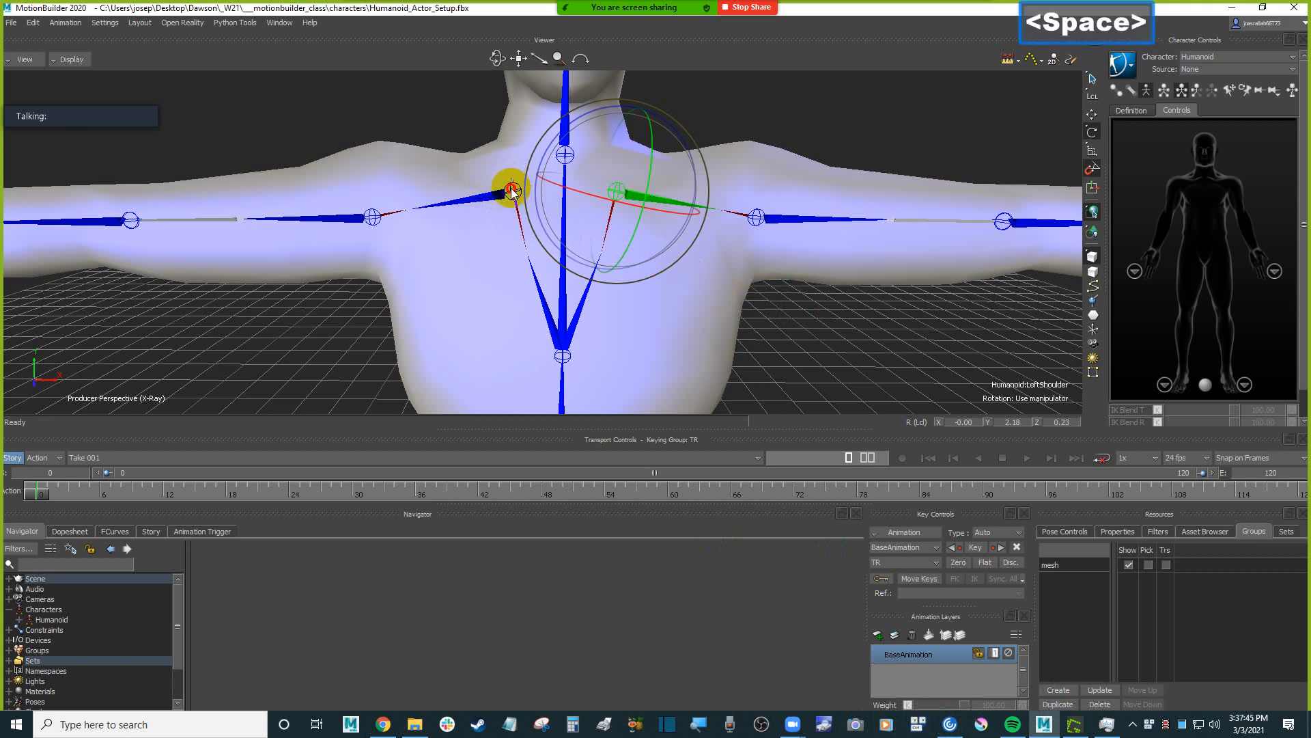
left_click(511, 192)
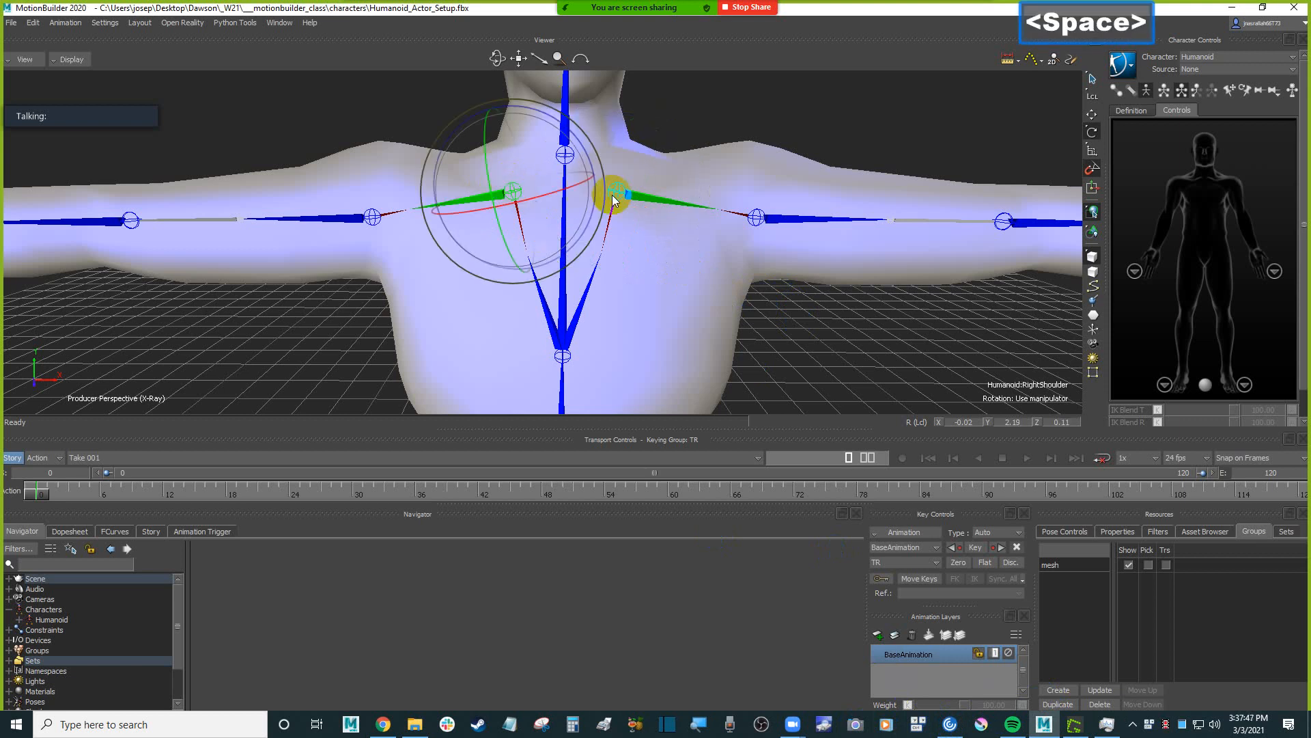
left_click_drag(671, 182, 674, 243, "ctrl")
left_click_drag(694, 157, 664, 191, "shift")
left_click(659, 194)
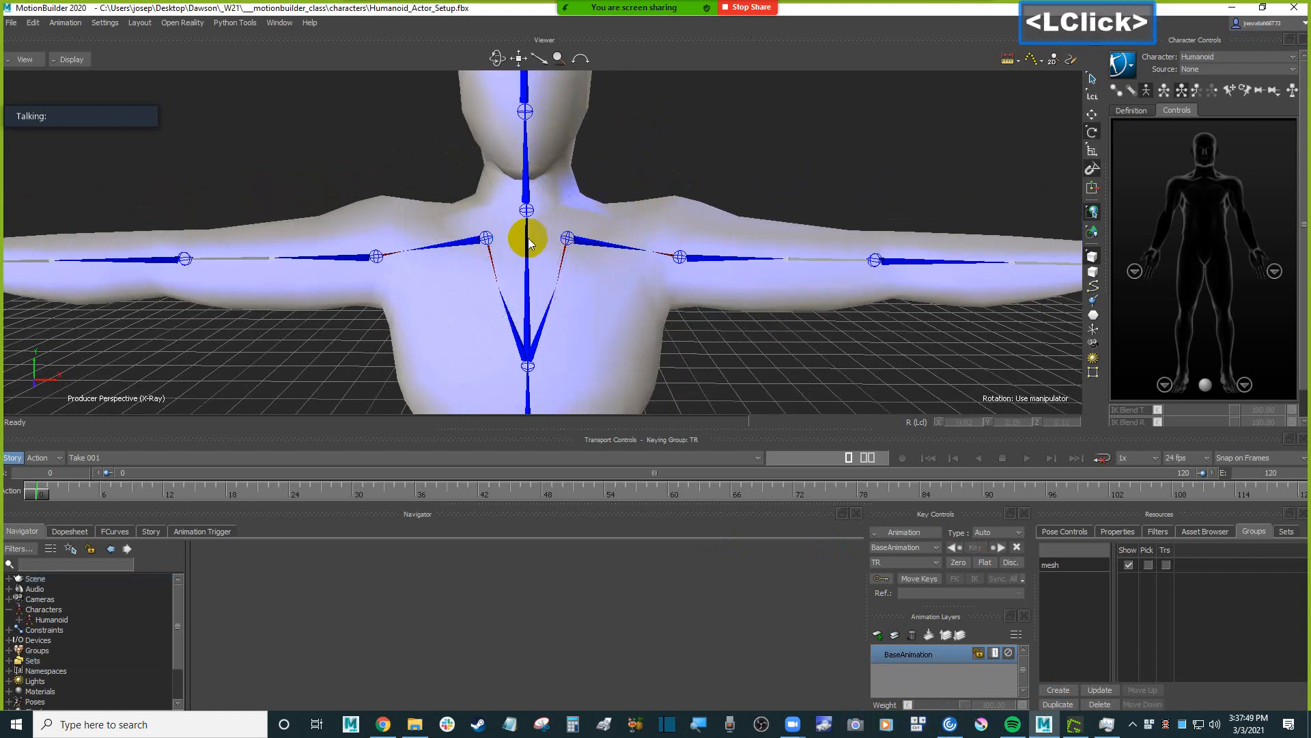
Select both shoulder bones, try rotating them together in Local mode and undo the trial rotation.
left_click(490, 236)
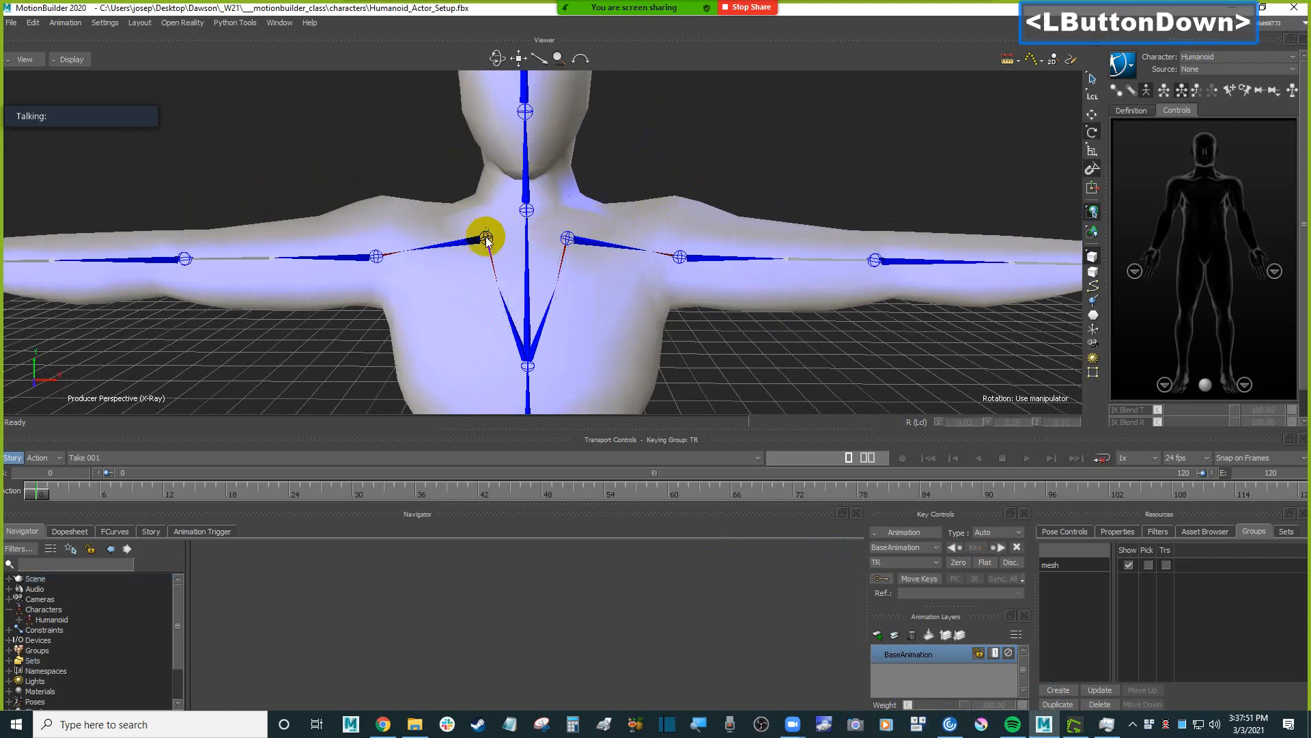
left_click(596, 245, "ctrl")
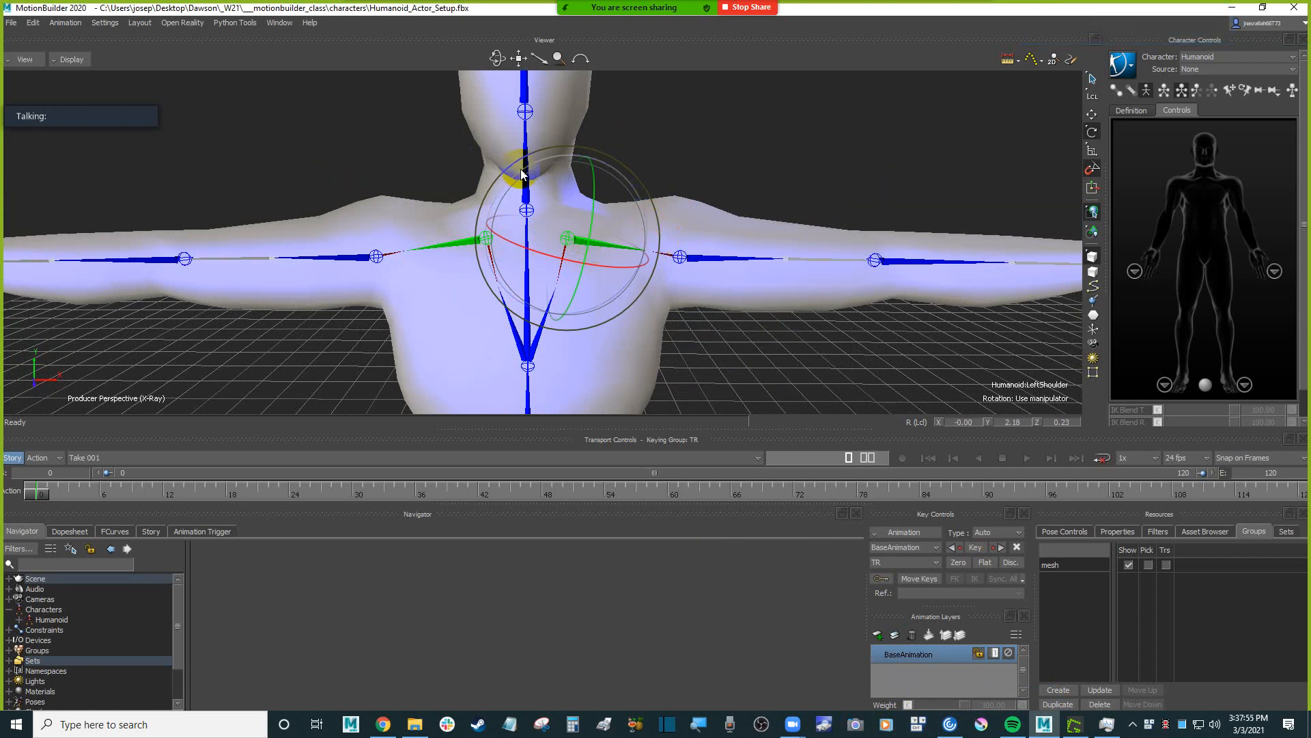
left_click_drag(538, 167, 743, 166)
key("ctrl+z")
Try rotating both shoulder bones in Global mode, undo the rotation and return to Local mode.
left_click(1092, 95)
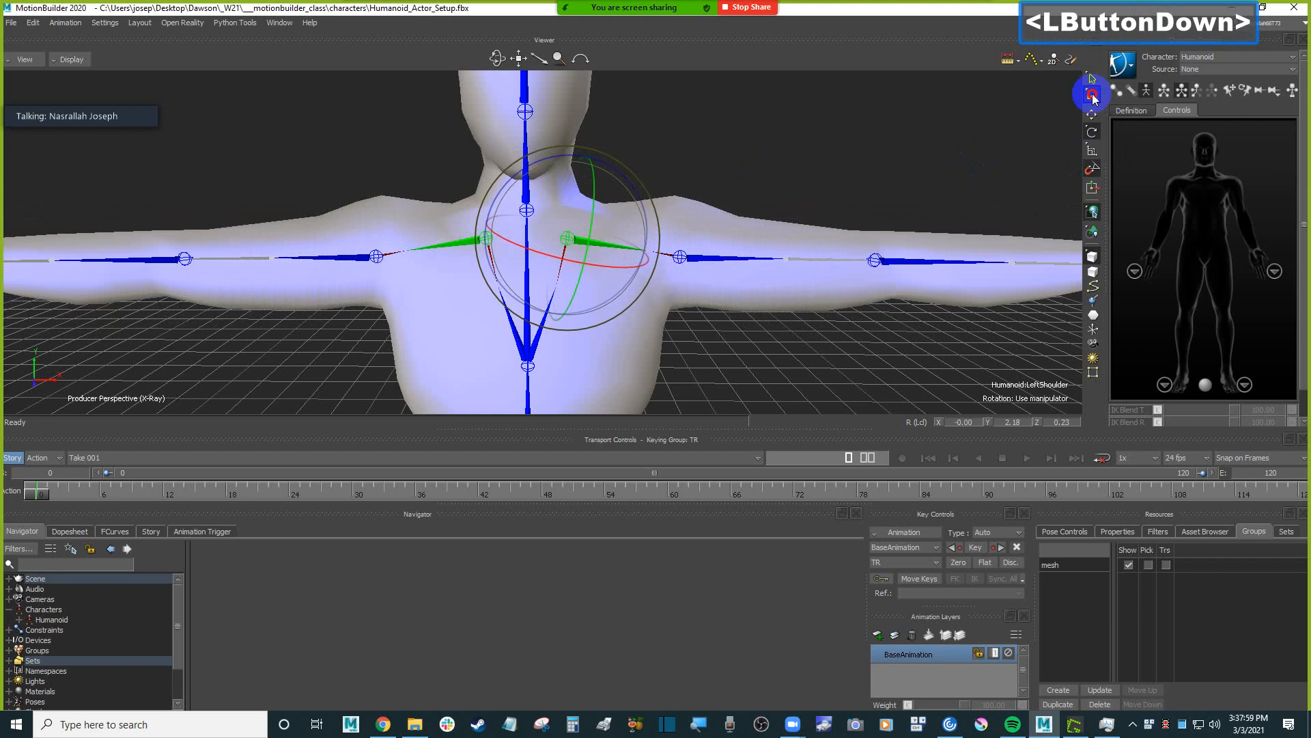
left_click(1103, 95)
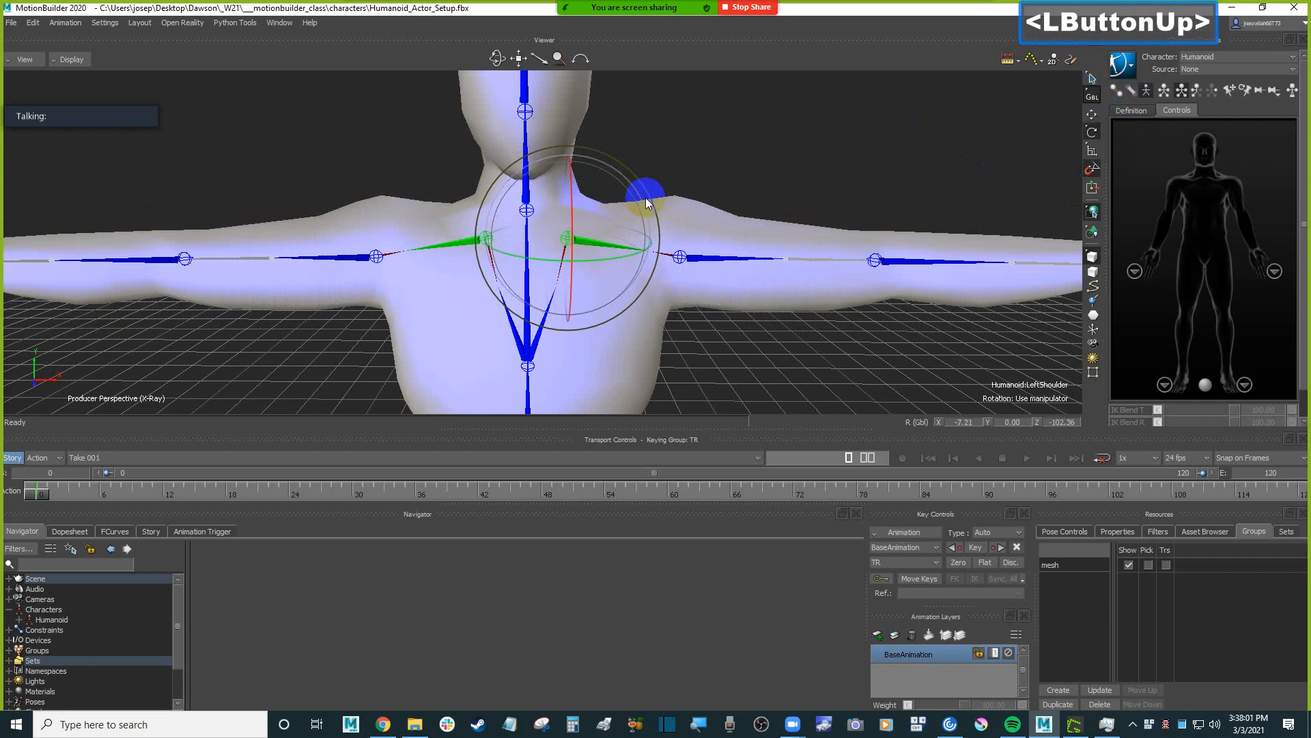
mouse_move(641, 198)
left_mouse_down()
mouse_move(632, 170)
mouse_move(637, 182)
left_mouse_up()
key("ctrl+z")
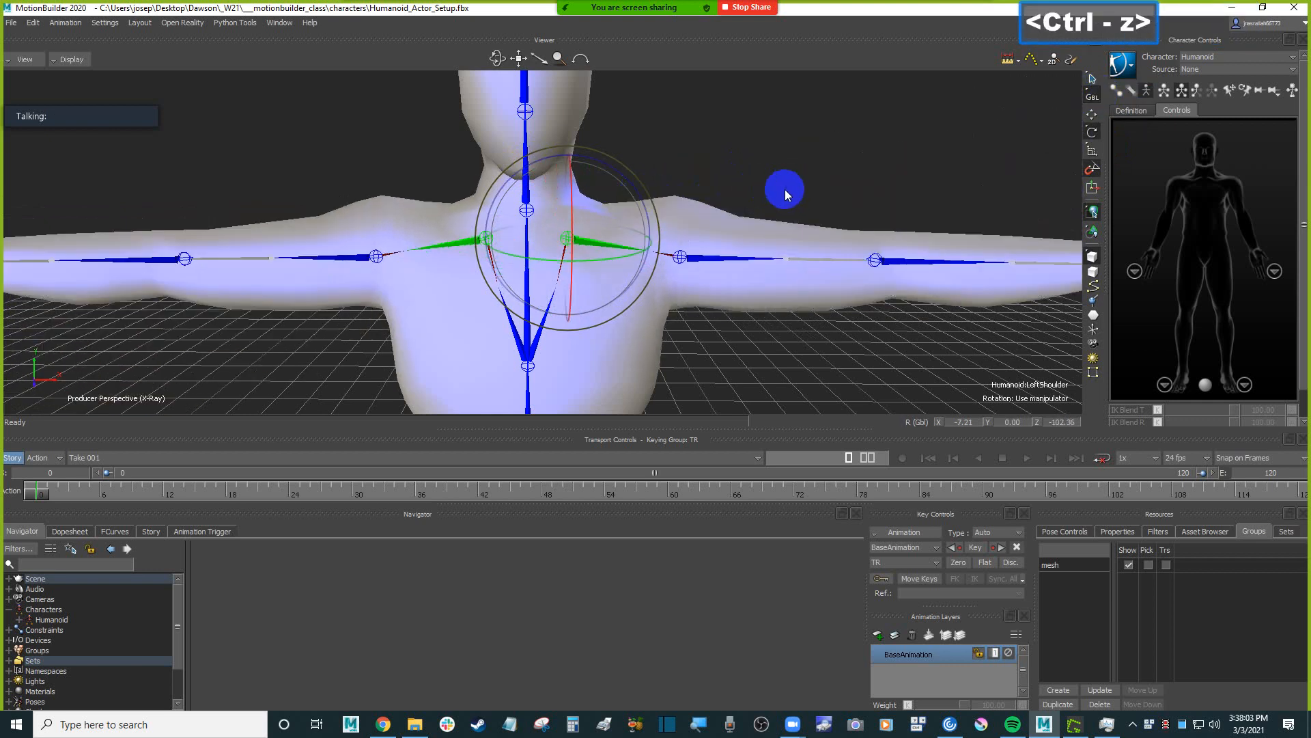
left_click(1093, 95)
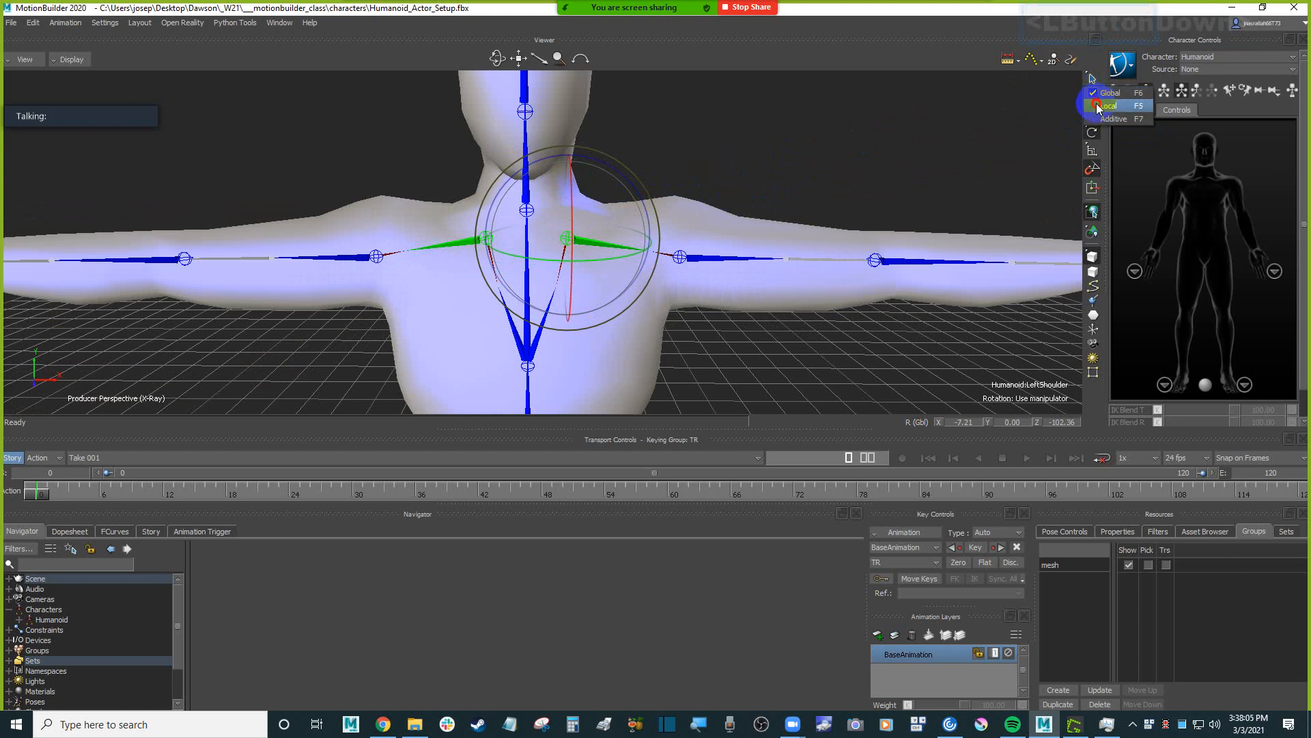
left_click(1097, 106)
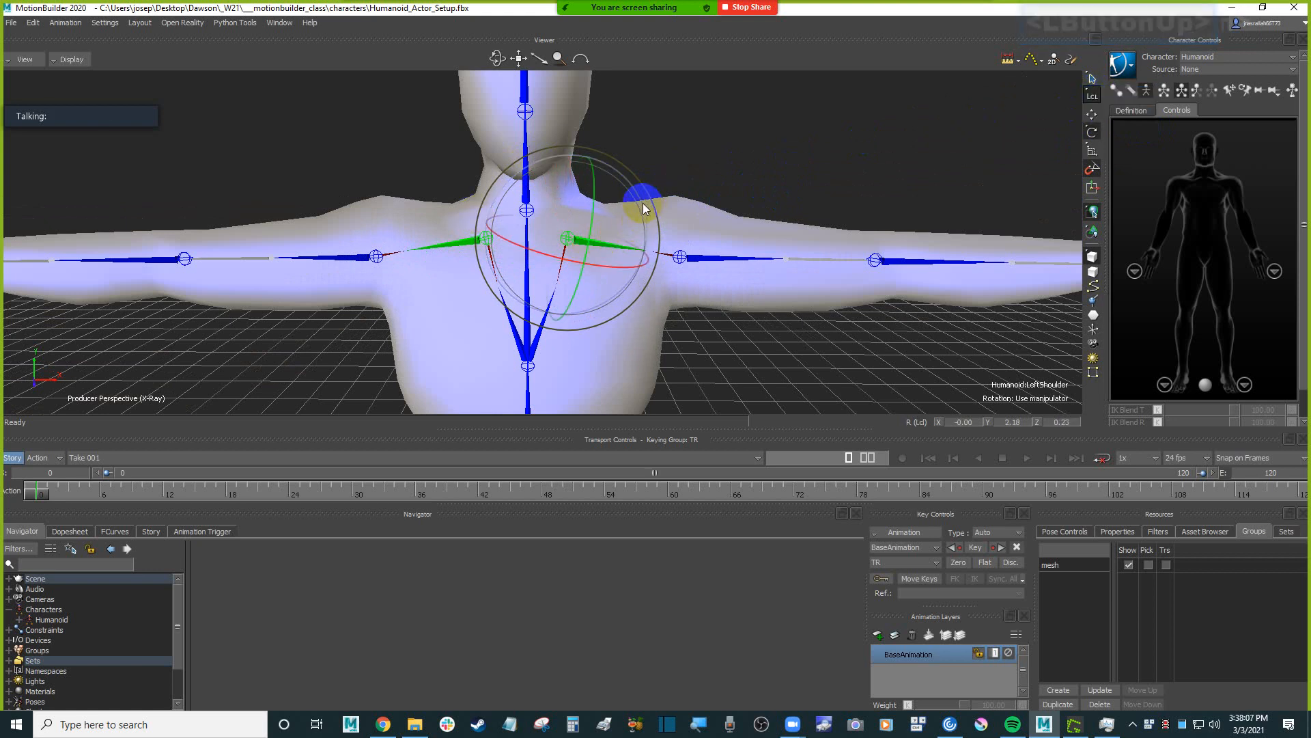
Rotate both shoulder bones together in Local mode until they lie horizontal, about 10.23 on the left shoulder's Z axis.
left_click_drag(649, 200, 646, 193)
left_click_drag(698, 268, 627, 181, "ctrl")
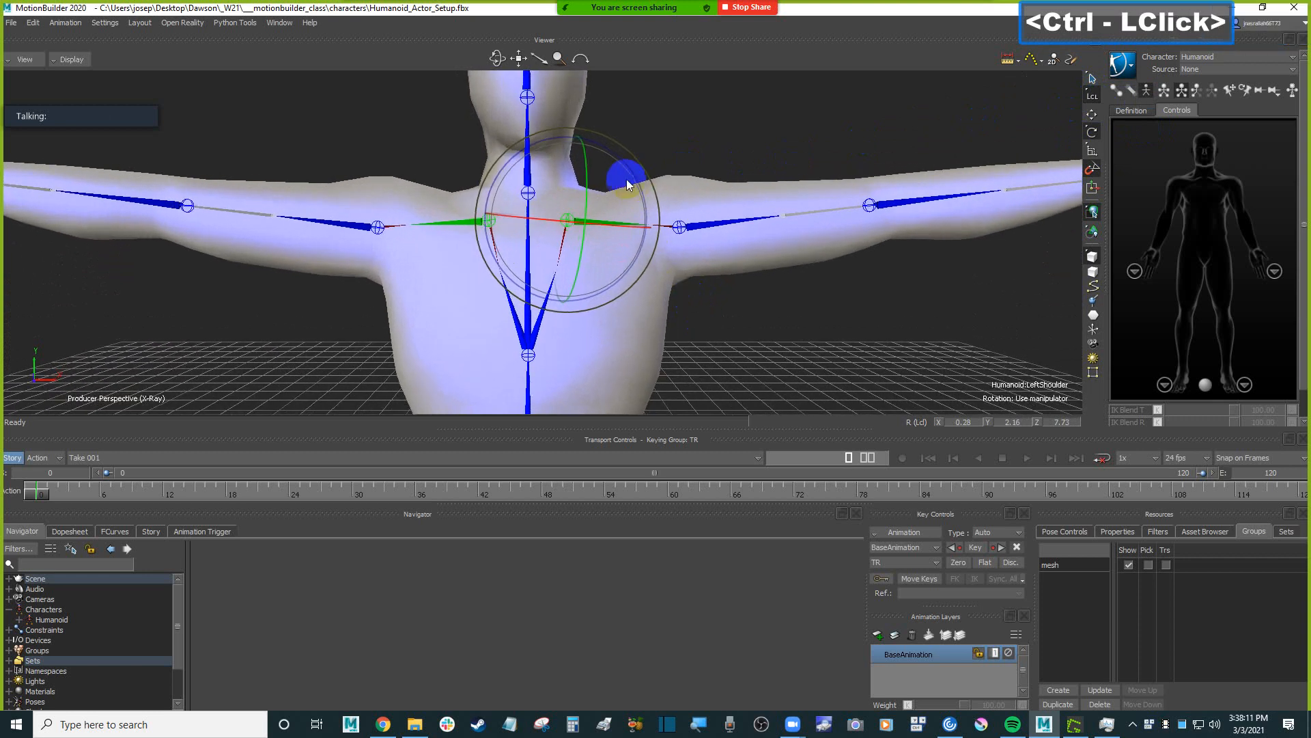
left_click(508, 166)
left_click_drag(509, 167, 509, 166)
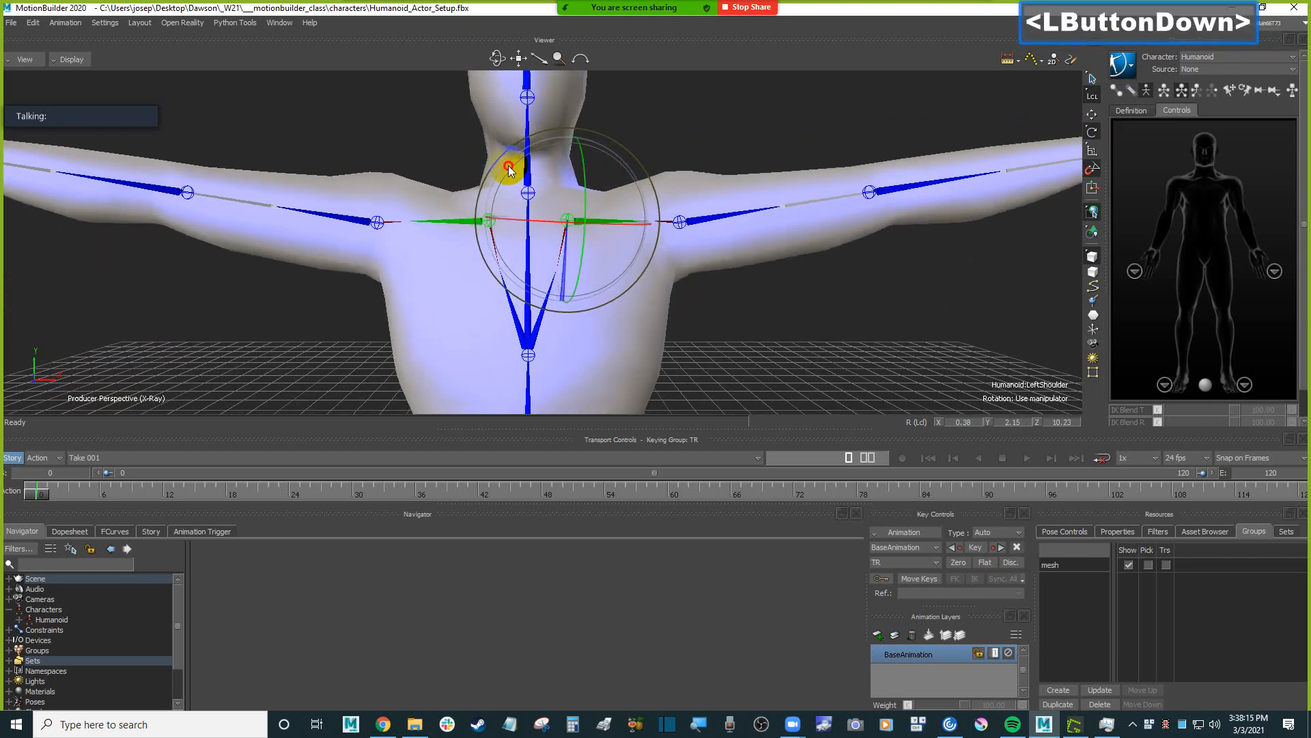
left_click_drag(785, 293, 789, 311, "ctrl")
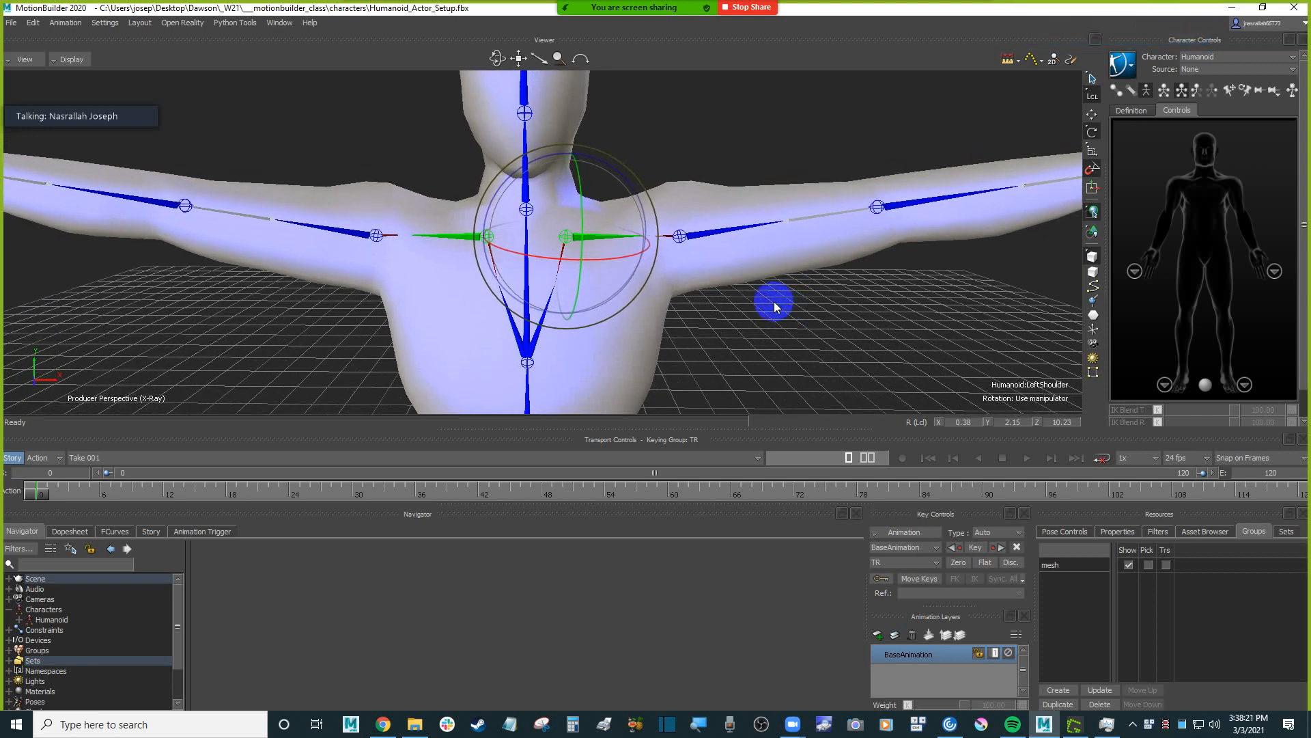
Step down the hierarchy to the left arm dummy to examine its local rotation values, and clear the selection.
key("alt")
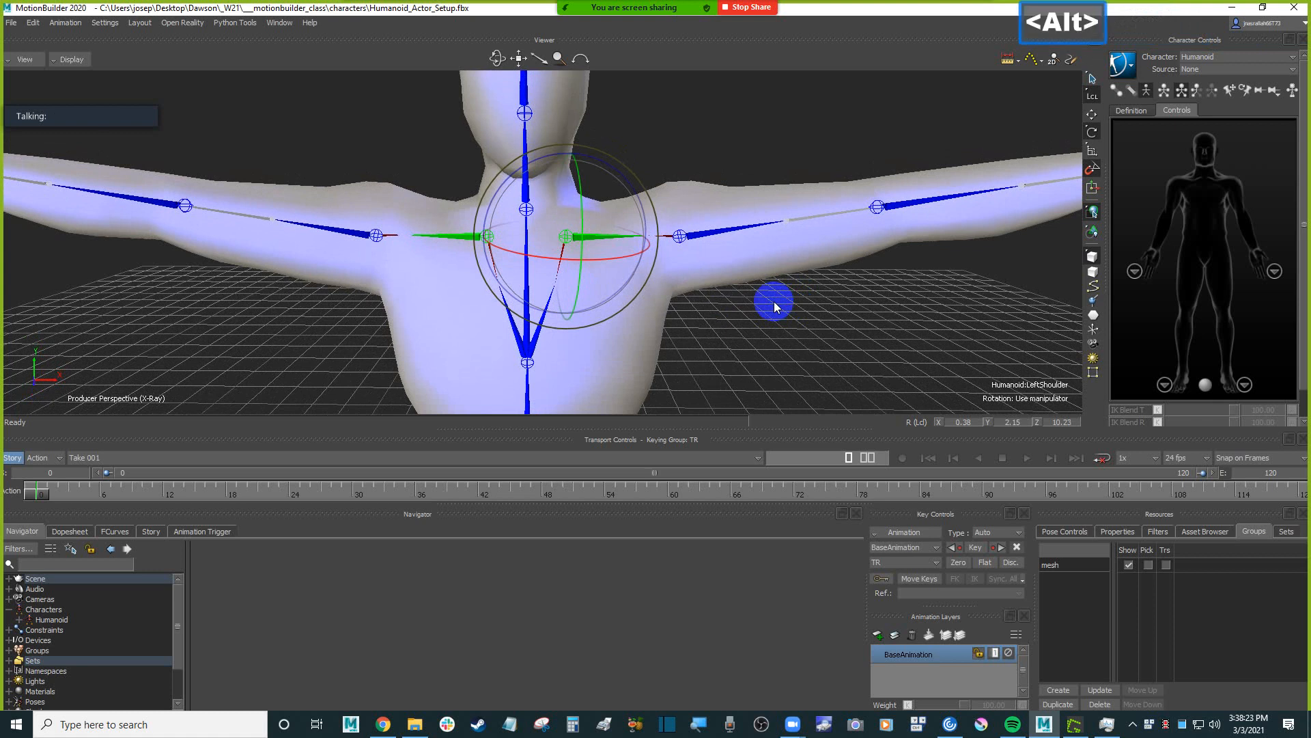
key("alt+Down")
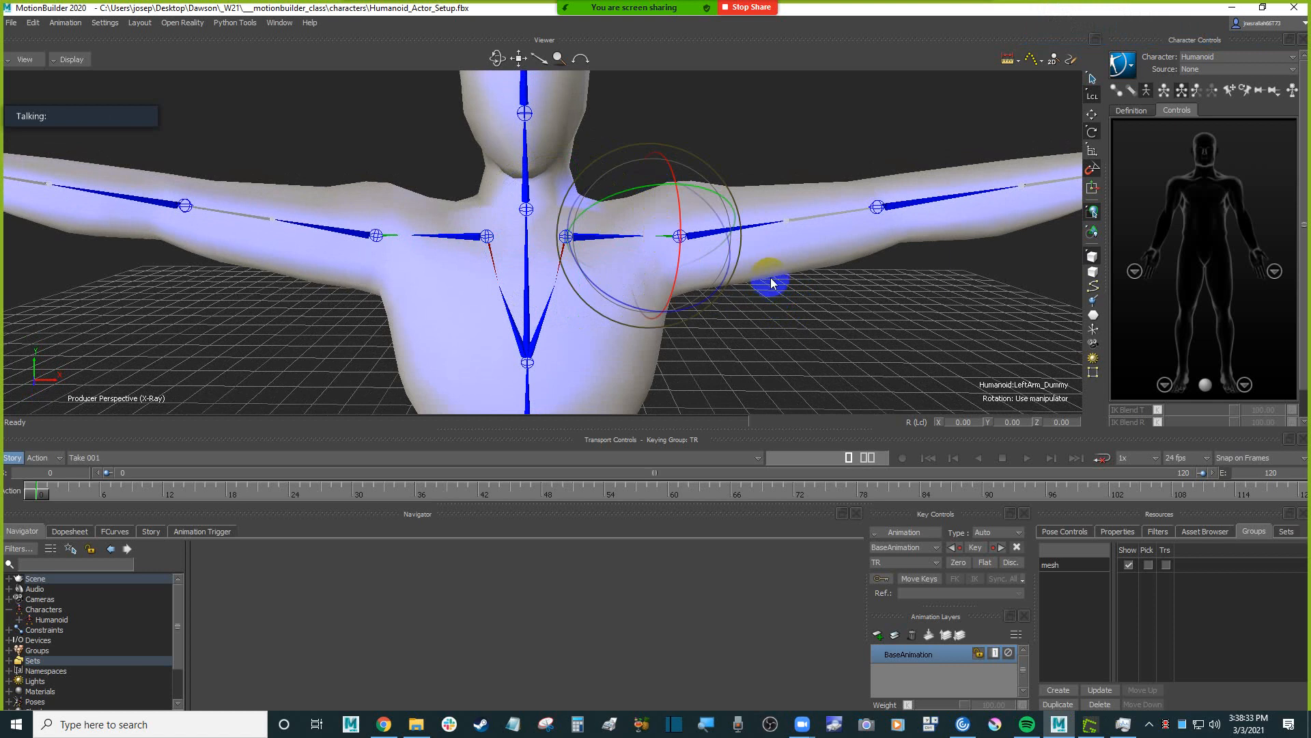
mouse_move(796, 321)
left_mouse_down("ctrl")
mouse_move(785, 301)
mouse_move(749, 310)
mouse_move(788, 311)
left_mouse_up("ctrl")
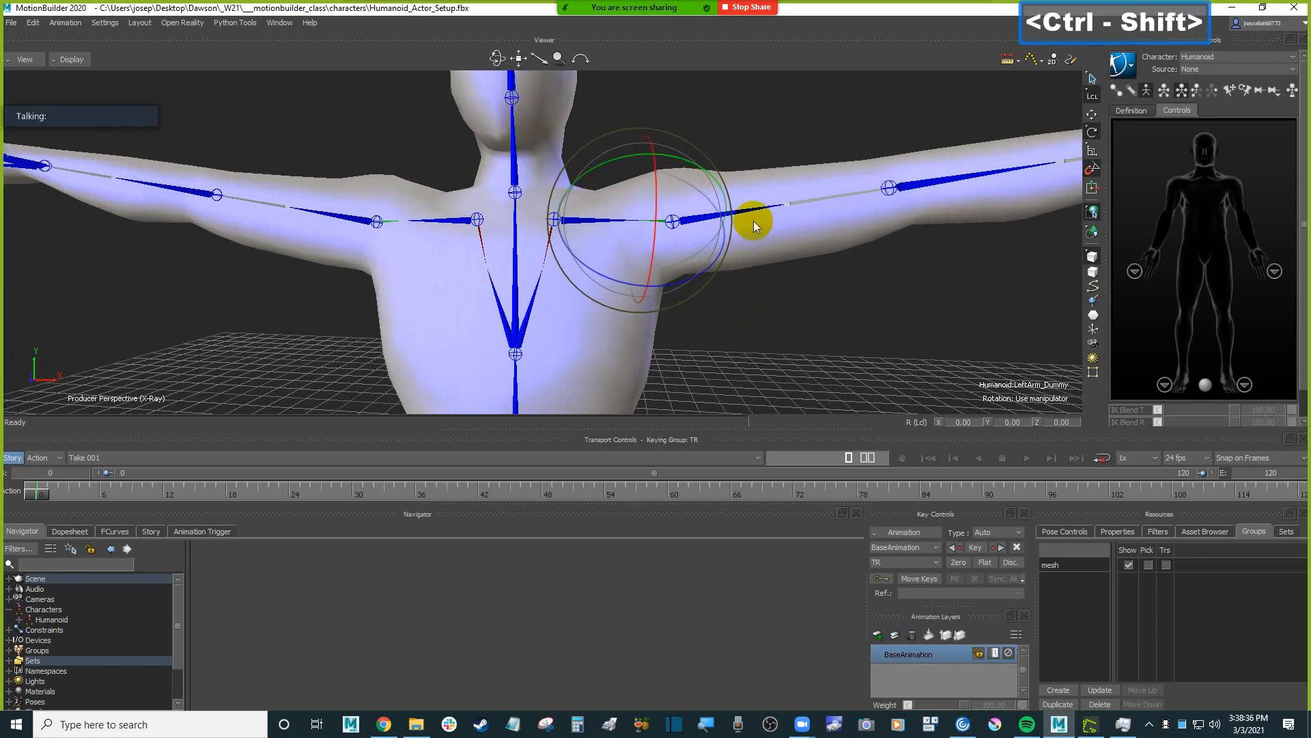
left_click(735, 289)
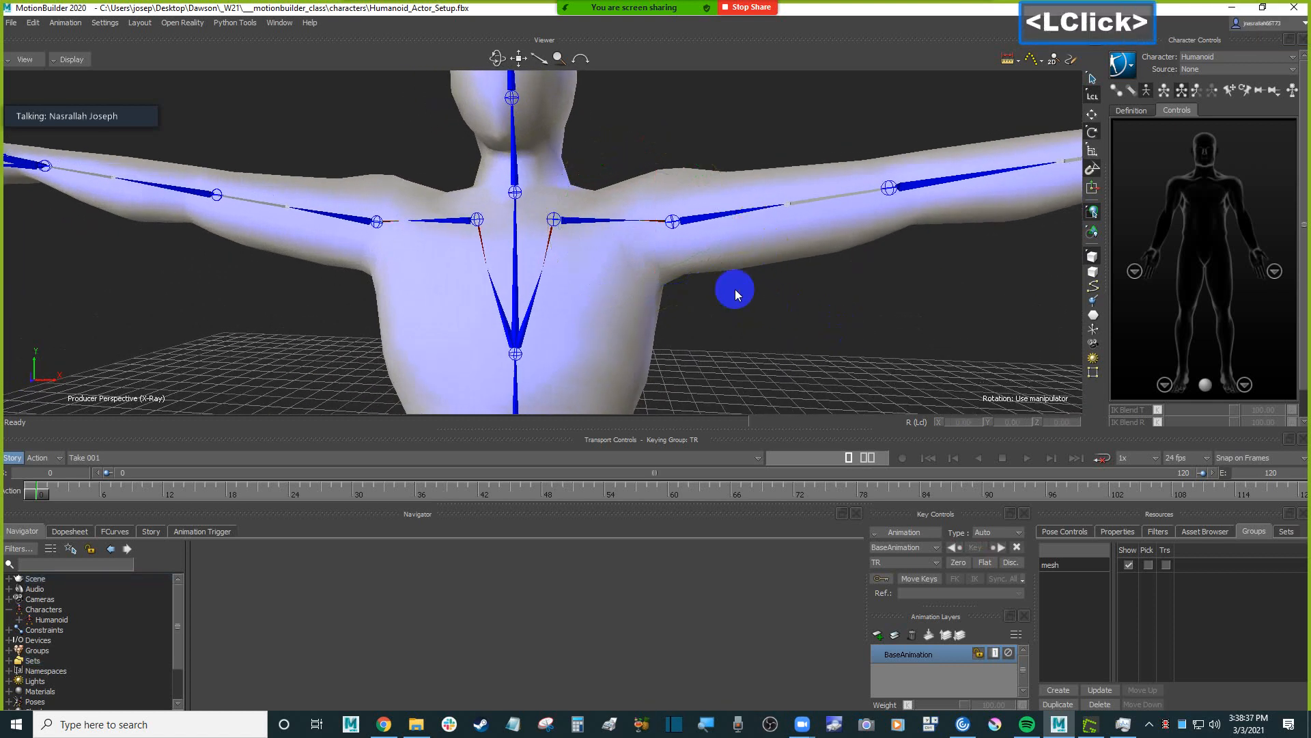
Select both upper arm bones and rotate them together in Local mode until the arms lie nearly horizontal, about -27.65 on the right arm's Y axis.
scroll(735, 289, "up", 2)
scroll(736, 289, "down", 2)
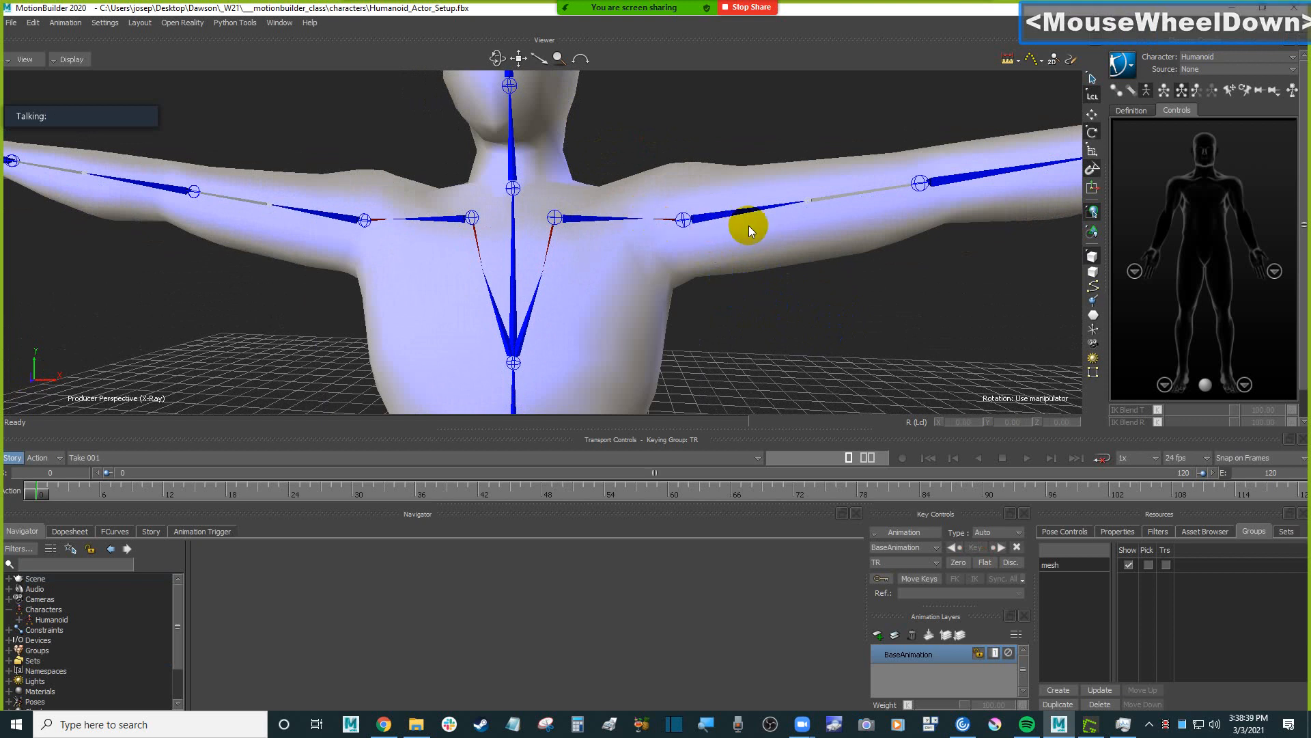
left_click_drag(751, 226, 723, 235, "ctrl")
left_click(724, 237)
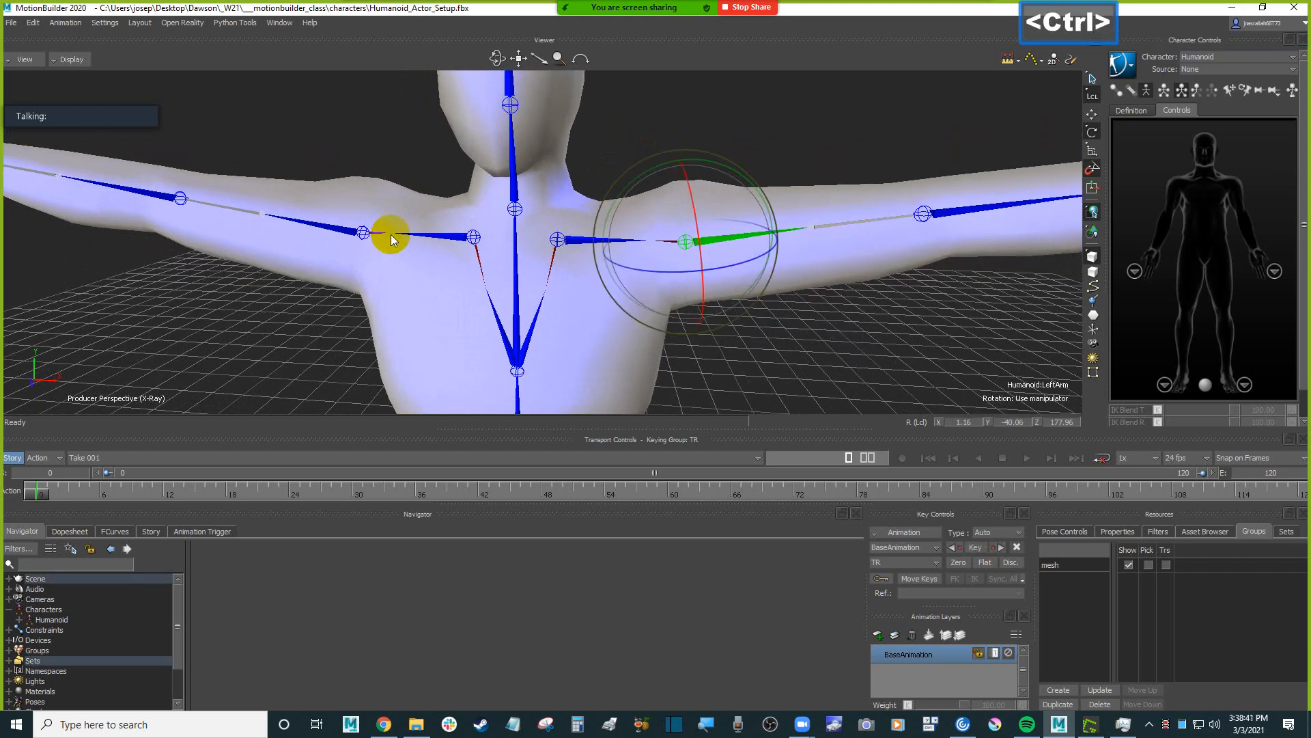
left_click(336, 233, "ctrl")
left_click_drag(848, 373, 797, 338, "ctrl")
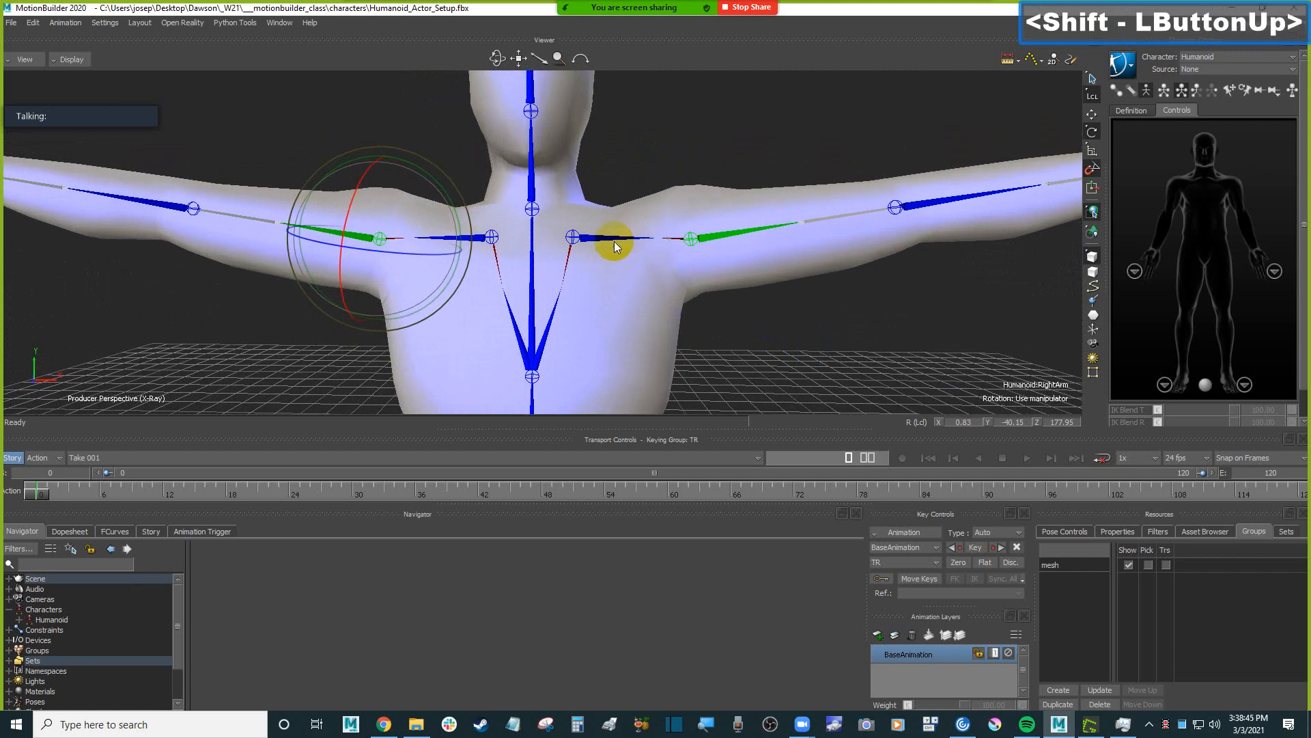
left_click(1091, 97)
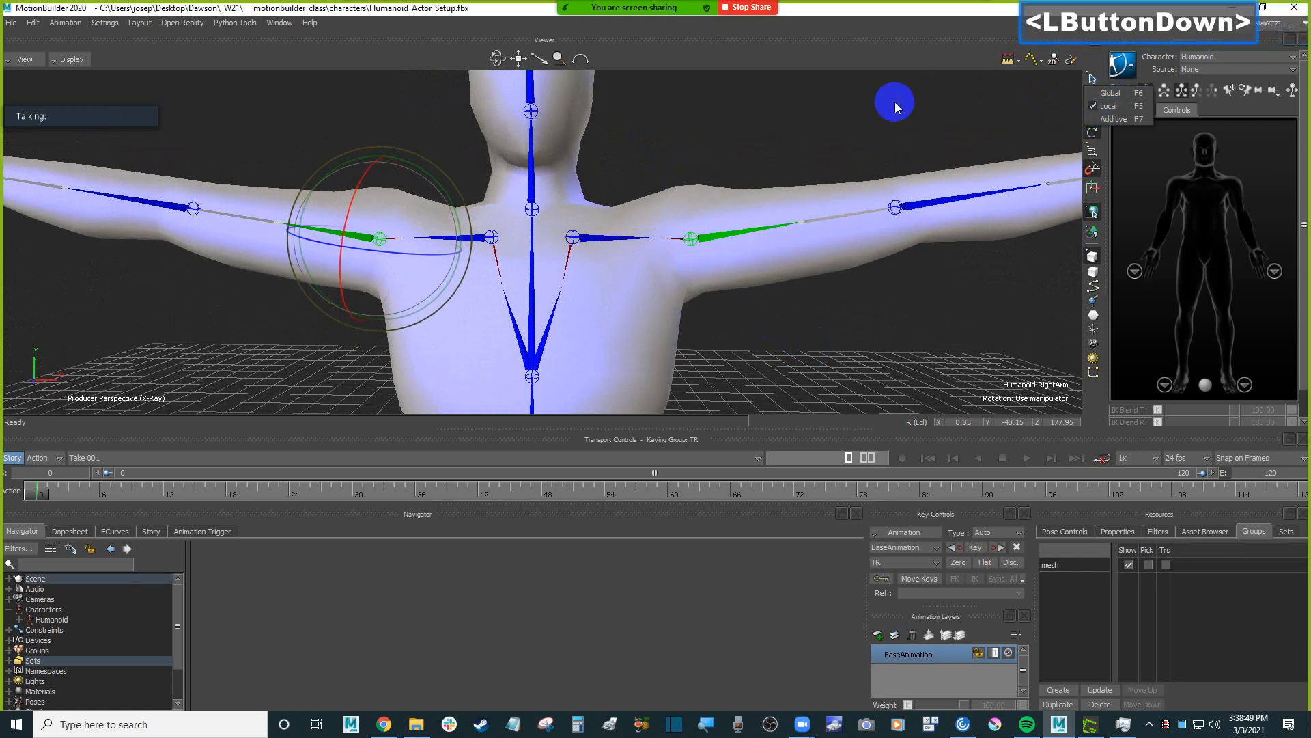
mouse_move(700, 129)
left_mouse_down("ctrl+shift")
mouse_move(732, 135)
mouse_move(734, 238)
mouse_move(717, 126)
left_mouse_up("ctrl+shift")
left_click_drag(454, 200, 452, 193)
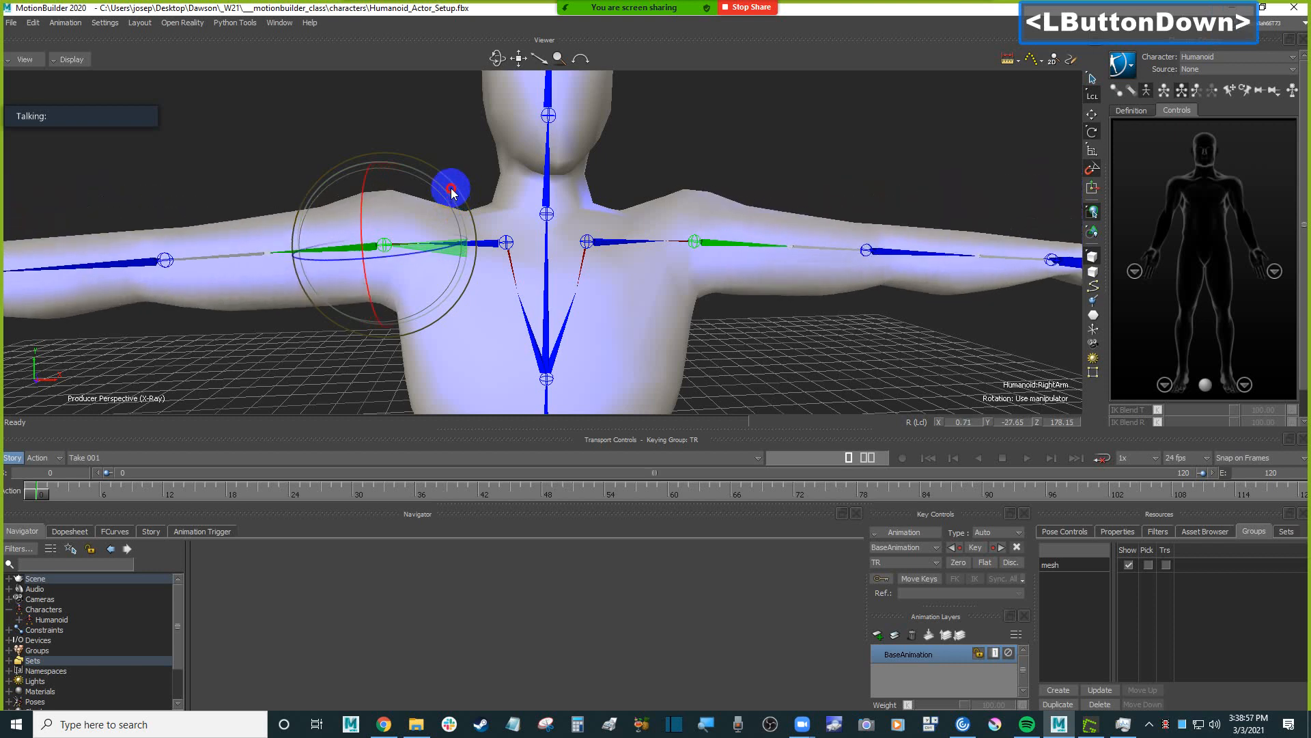
Try rotating both forearm bones together to about -10 on the local Z axis, viewed from above, and undo the rotation.
scroll(695, 193, "down", 5)
left_click_drag(695, 193, 690, 219, "ctrl+shift")
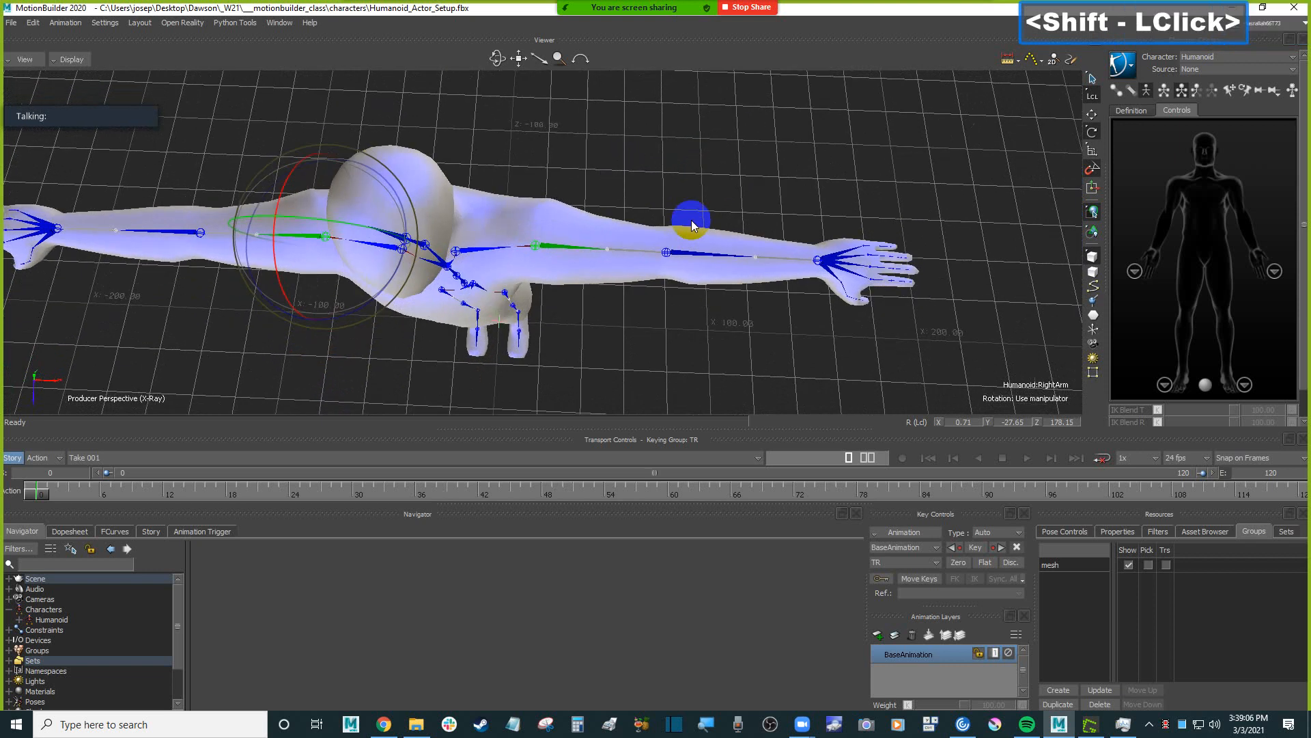
left_click(686, 254)
left_click_drag(588, 366, 501, 297, "shift")
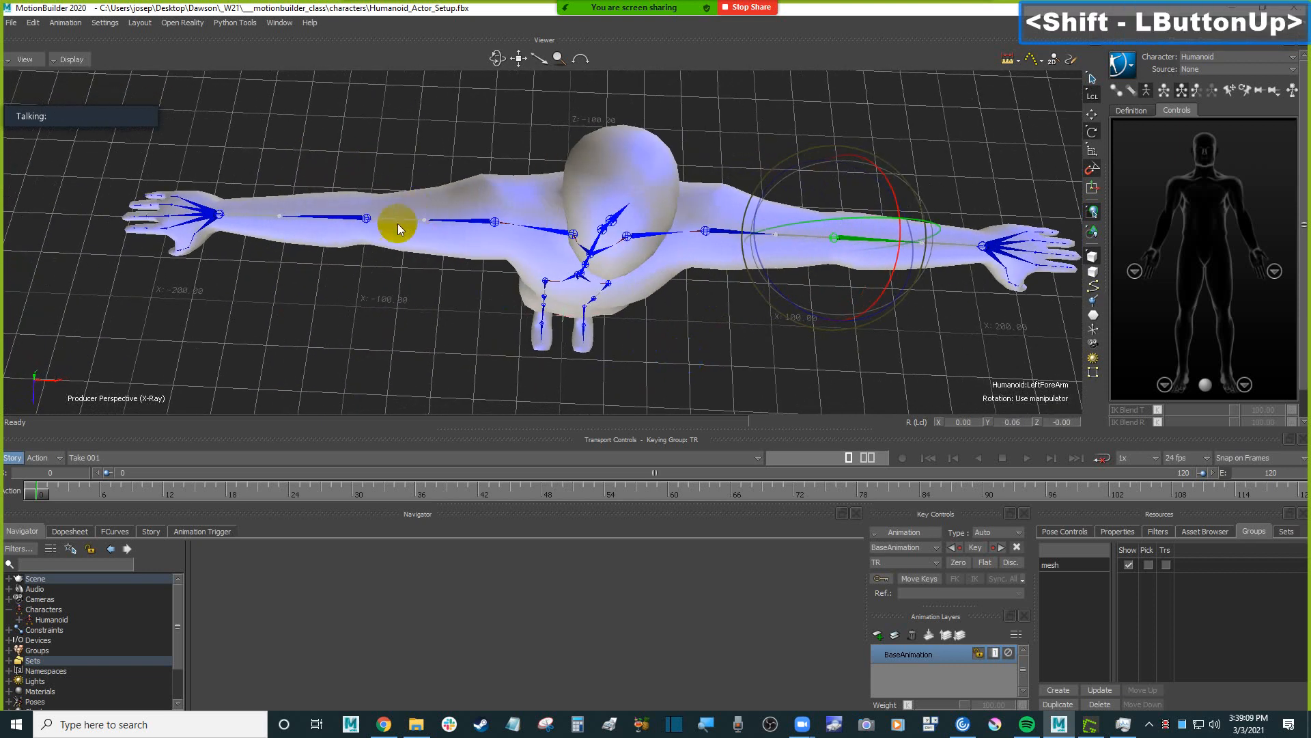
left_click_drag(380, 181, 330, 244, "ctrl")
left_click(340, 244, "ctrl")
left_click_drag(885, 345, 850, 336, "ctrl+shift")
left_click_drag(374, 296, 383, 291)
key("ctrl+z")
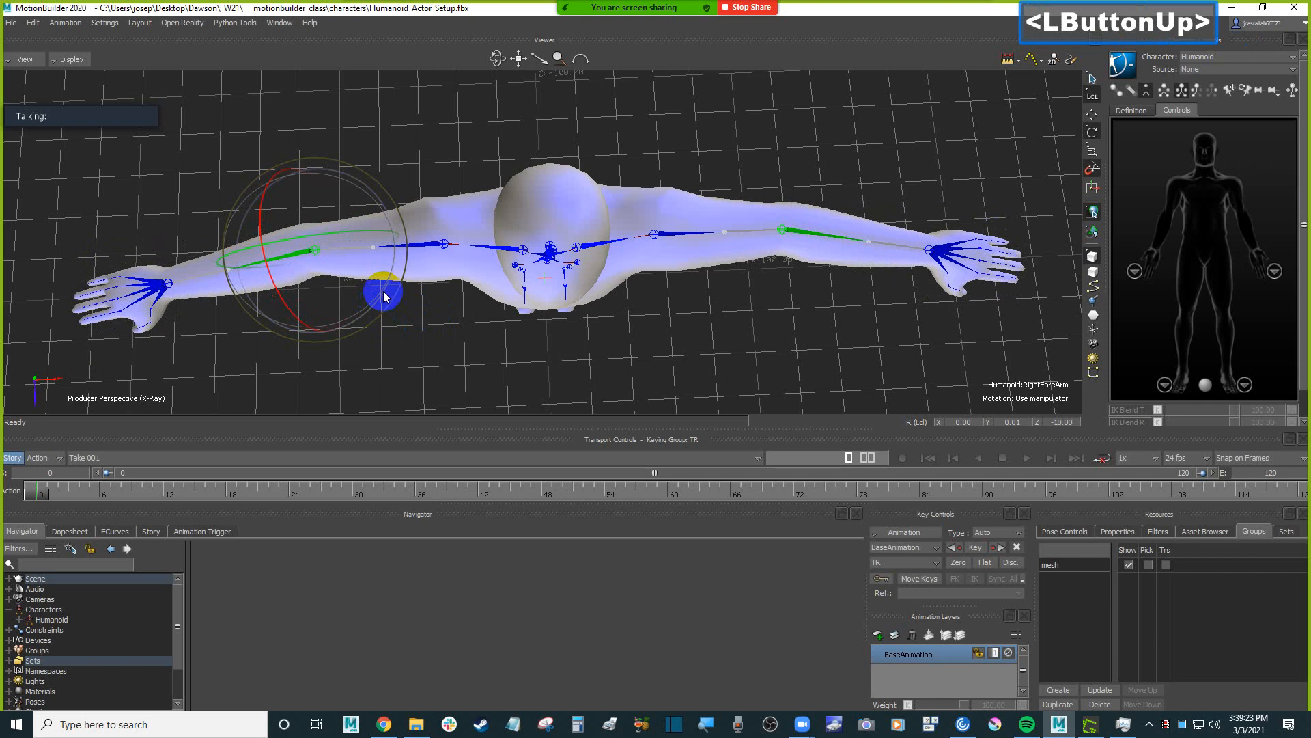
Inspect the local rotation and alignment of the left lower leg and both upper leg bones from the side and front.
left_click_drag(628, 341, 667, 246, "ctrl+shift")
left_click_drag(668, 293, 698, 357, "shift")
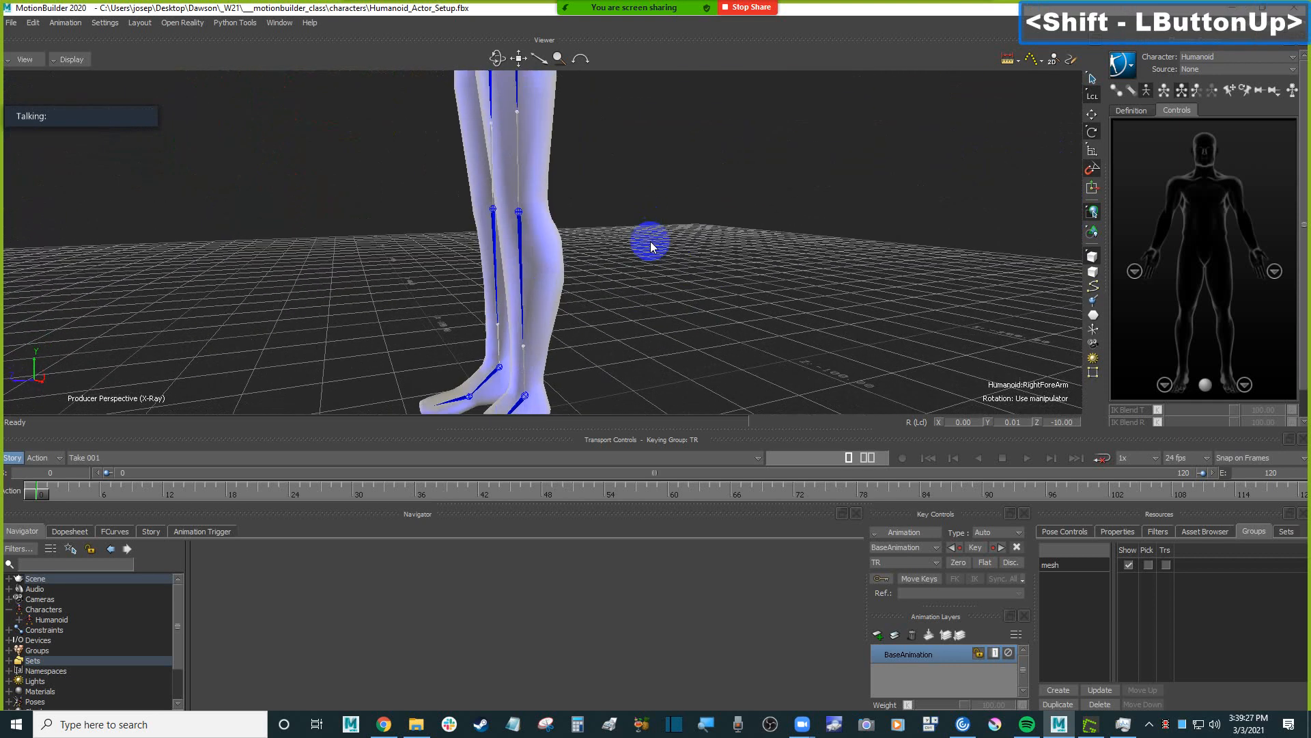
left_click(543, 206)
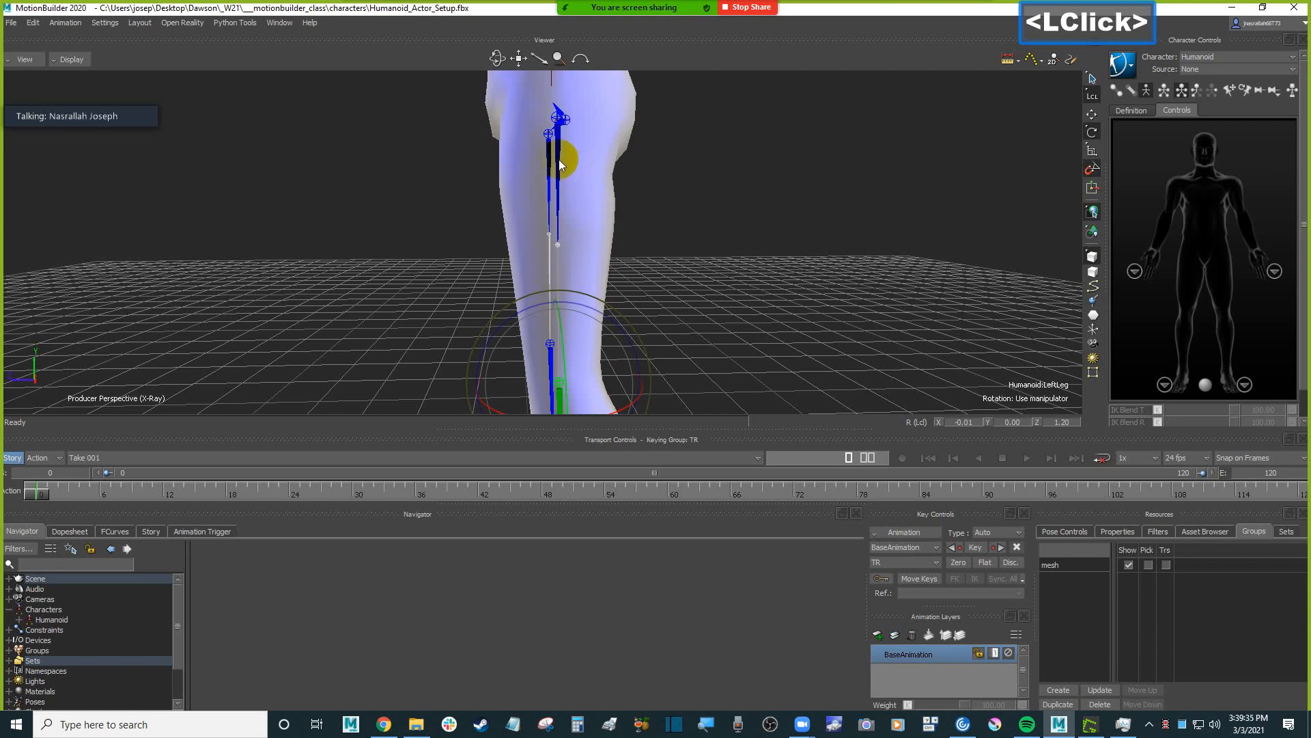
left_click(558, 151)
left_click_drag(621, 211, 711, 223, "ctrl+shift")
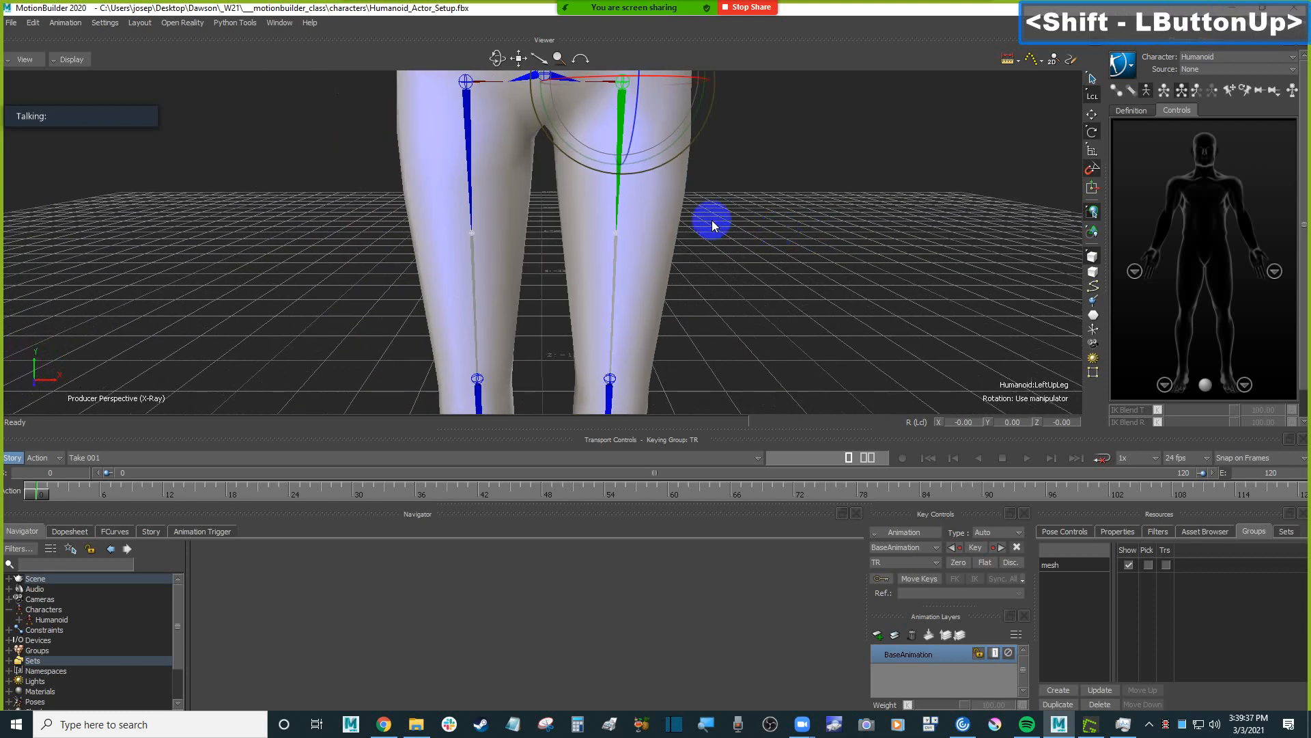
left_click(470, 130, "ctrl")
left_click_drag(351, 131, 586, 186, "ctrl")
left_click_drag(586, 186, 630, 238, "shift")
Select both lower leg bones and rotate them together to about 6.20 on the local Z axis.
left_click(517, 228)
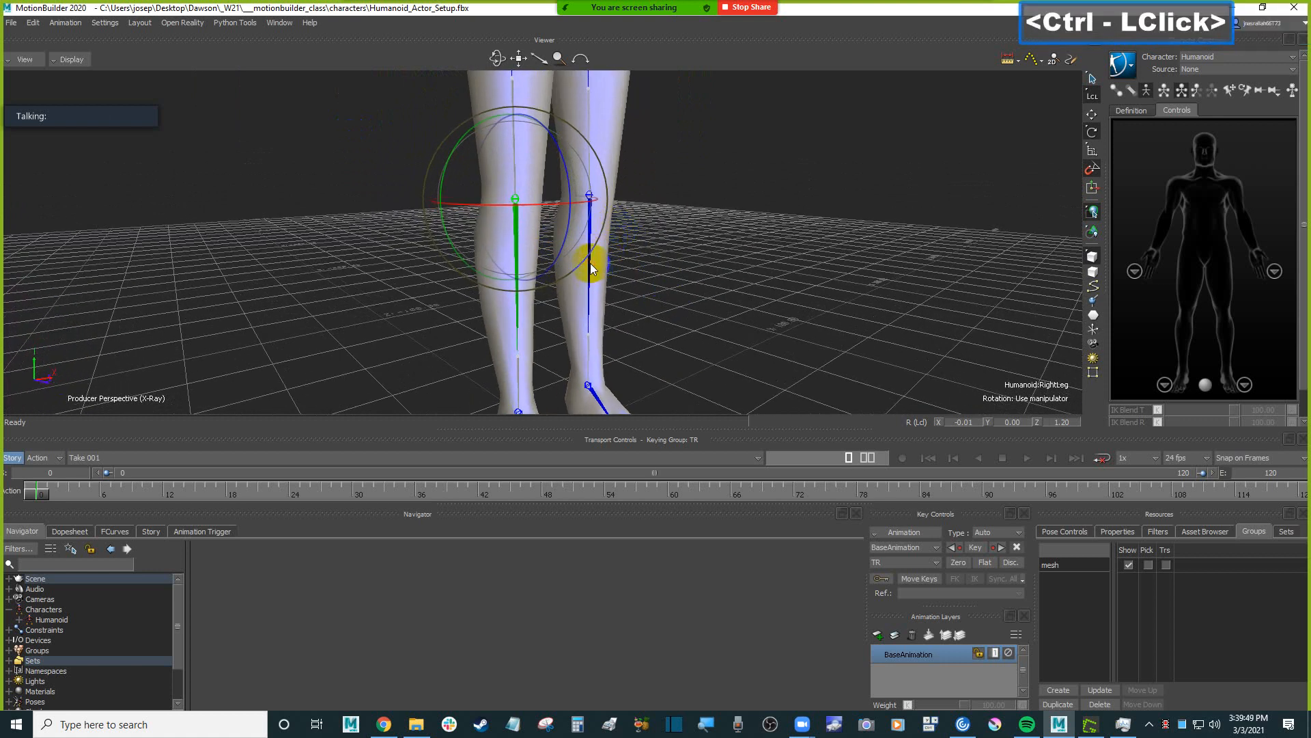
left_click_drag(683, 254, 624, 255, "ctrl")
left_click(631, 232)
scroll(638, 252, "down", 2)
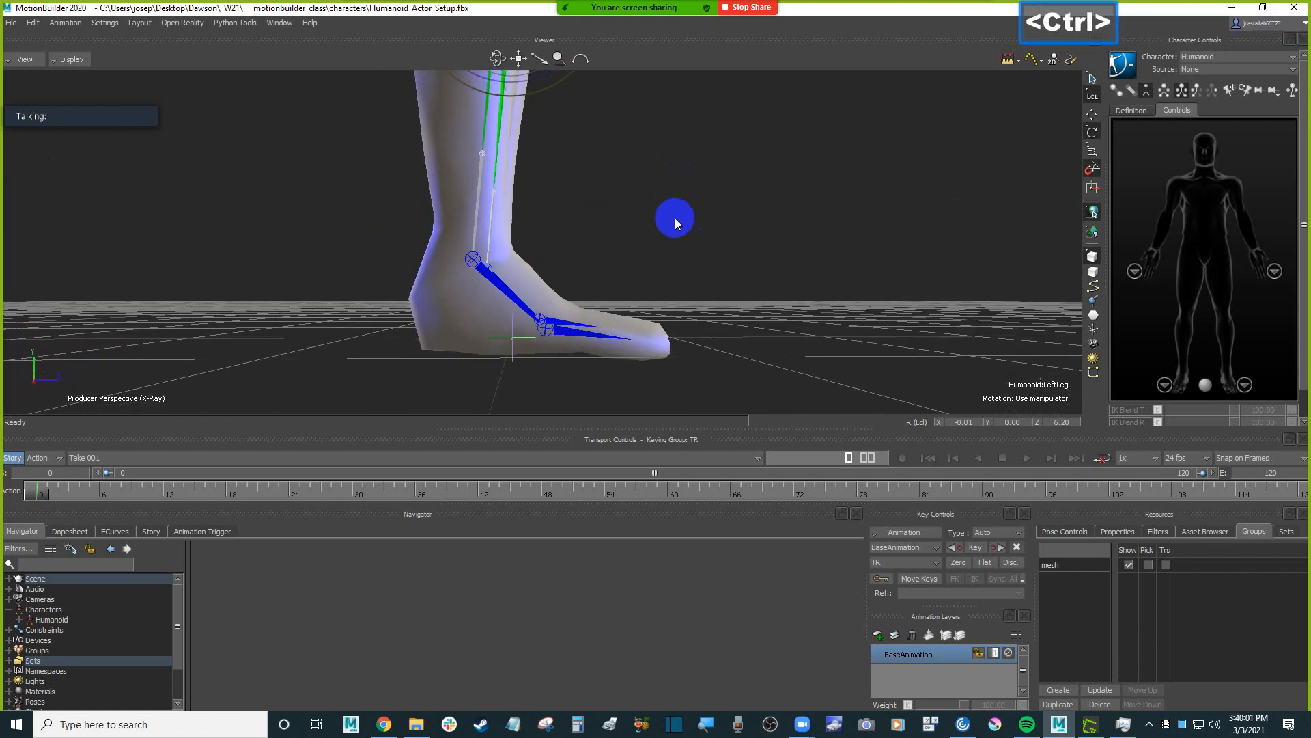
key("ctrl+r")
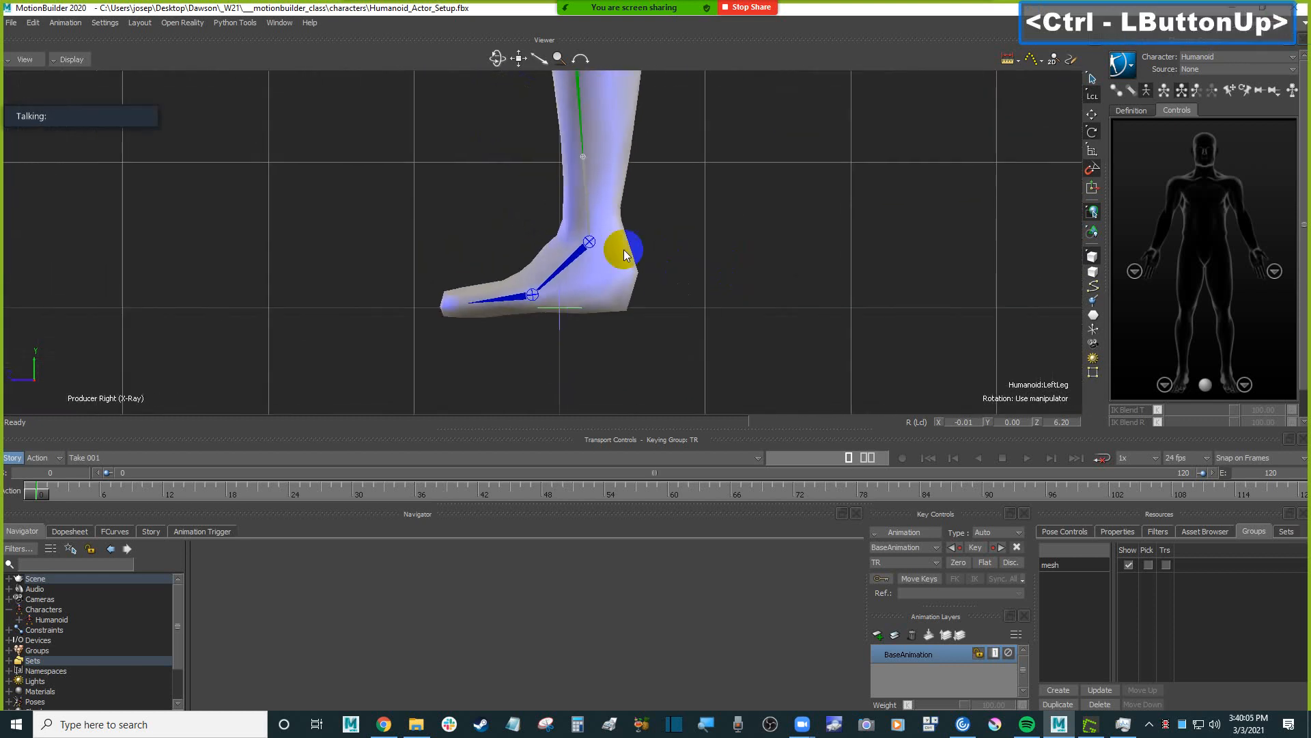
Rotate the left foot bone in the right side view until the sole lies flat, about -53.79 on its local Z axis.
left_click(590, 244)
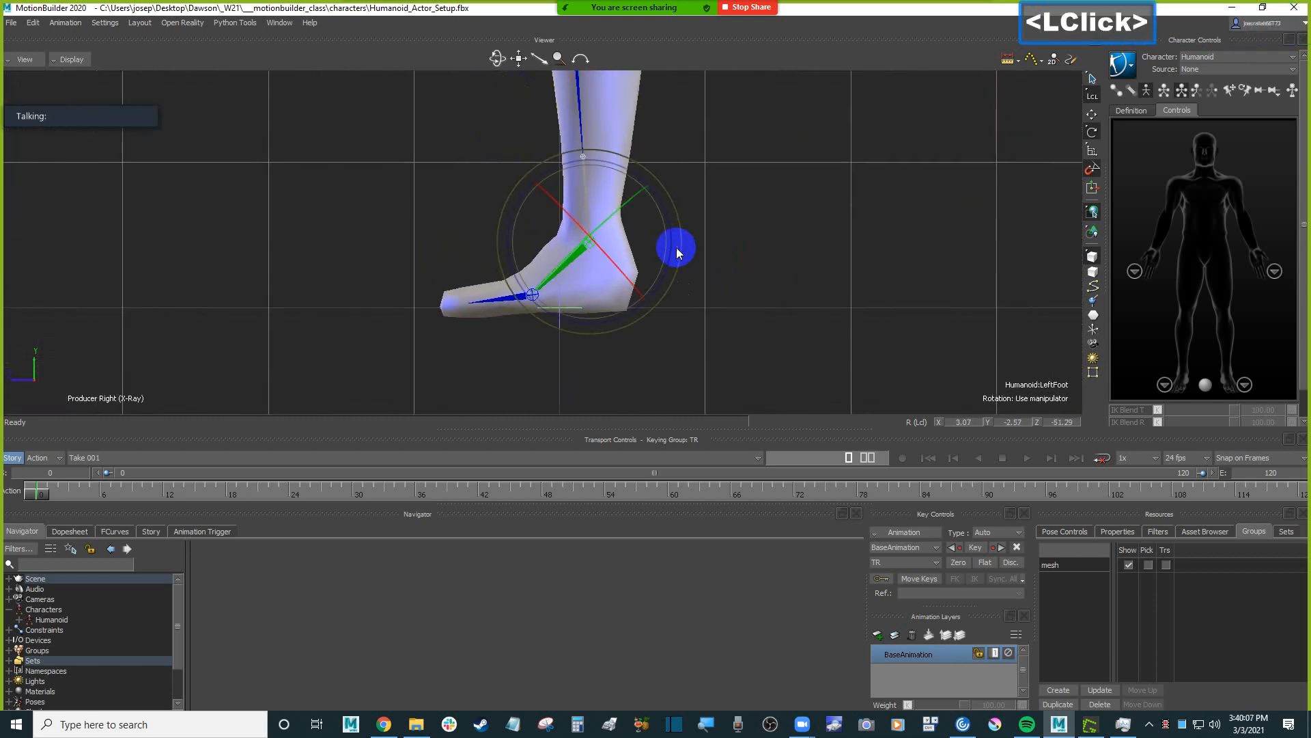
left_click_drag(675, 252, 674, 254)
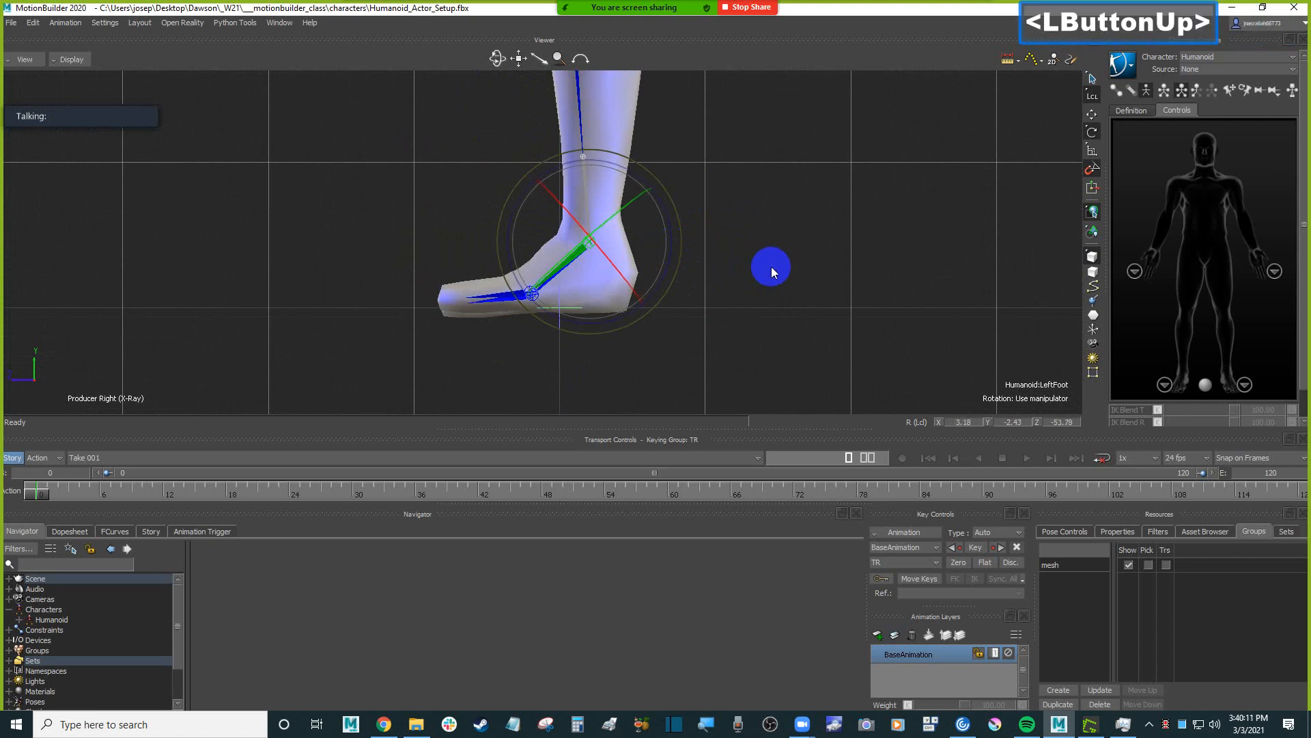
mouse_move(773, 271)
left_mouse_down("shift")
mouse_move(755, 265)
mouse_move(796, 271)
left_mouse_up("shift")
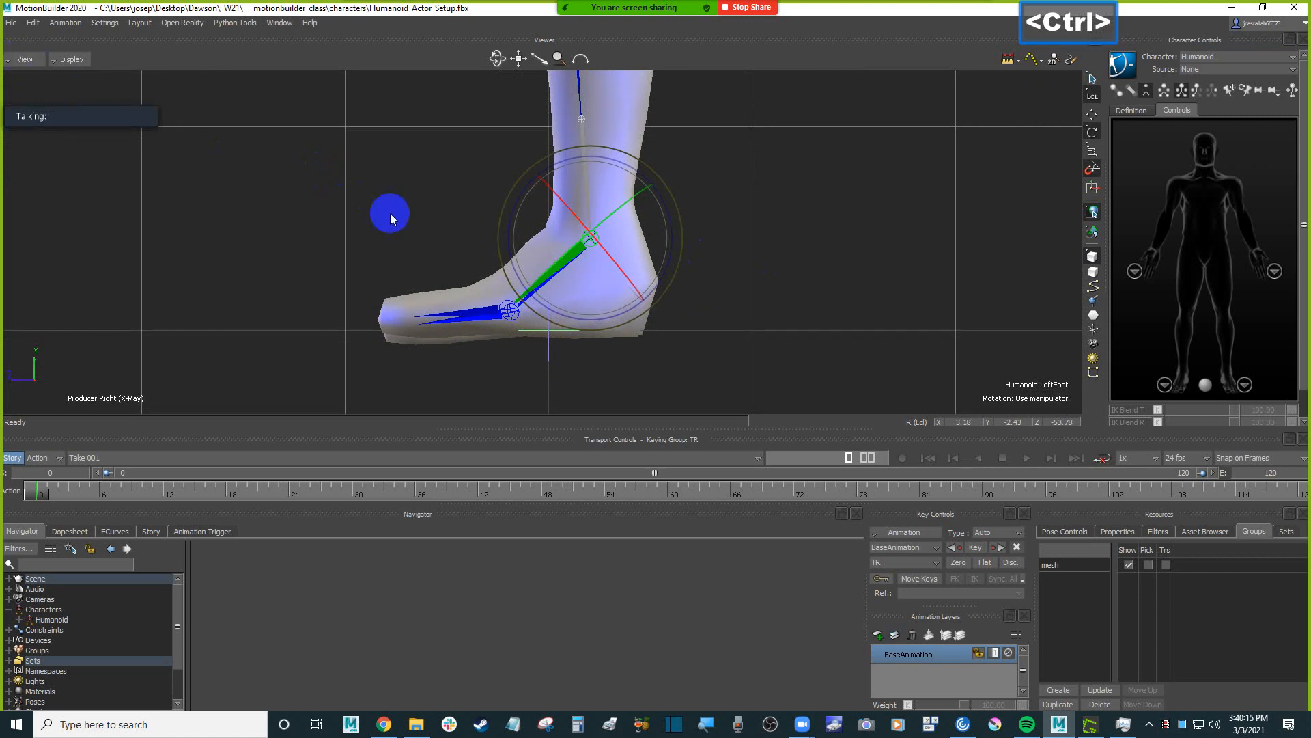
Rotate the right foot bone in the left side view to match the left foot, about -53.78 on its local Z axis.
key("ctrl+r")
left_click_drag(594, 338, 714, 328, "ctrl")
left_click_drag(715, 328, 769, 182, "shift")
key("f")
left_click(580, 225)
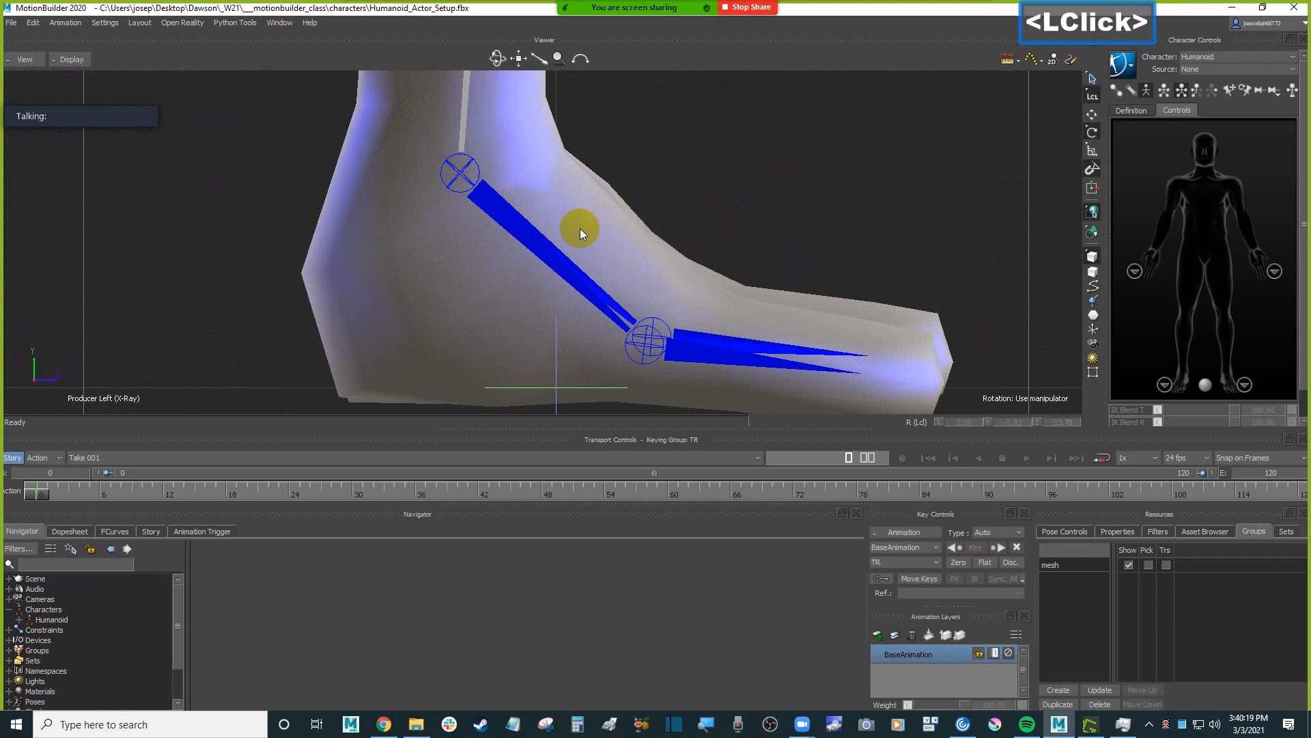
left_click(498, 226)
left_click_drag(541, 203, 540, 199)
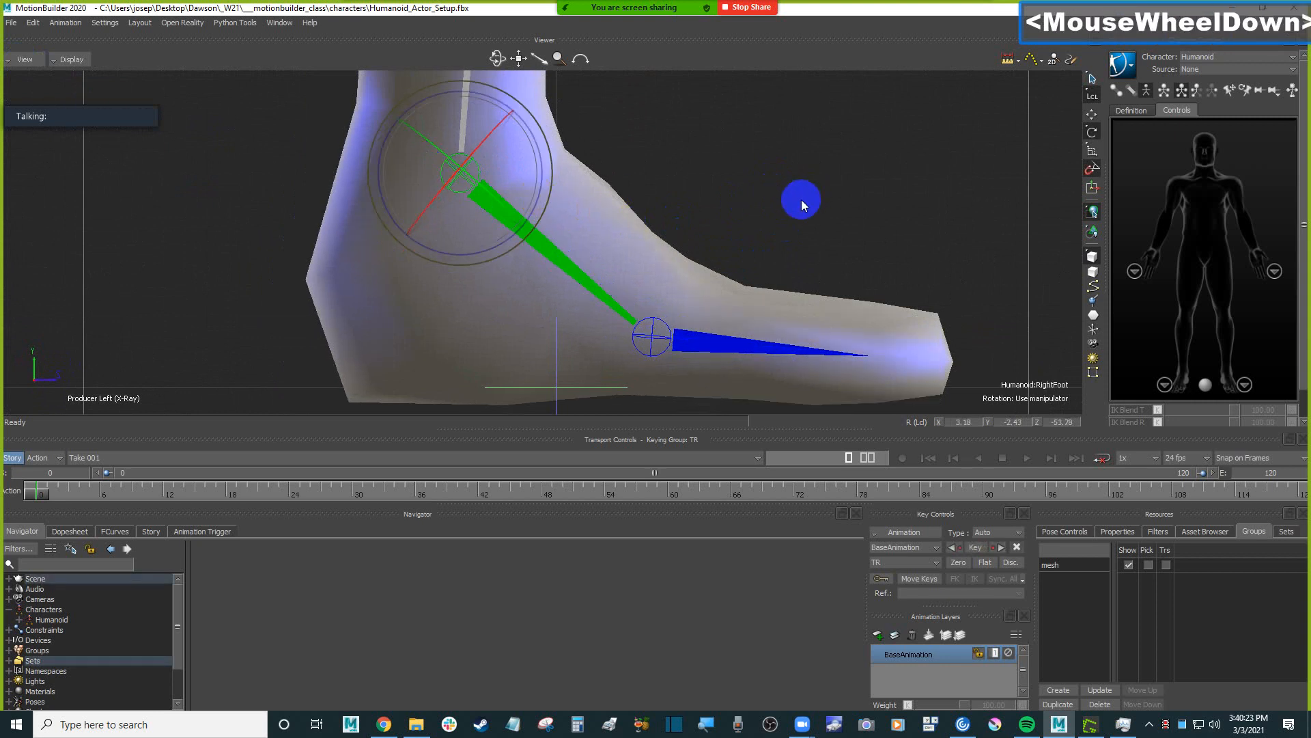
Return to the perspective view and add an Actor from the Characters templates to the scene.
left_click_drag(801, 199, 747, 244, "ctrl")
key("ctrl+e")
scroll(746, 222, "down", 2)
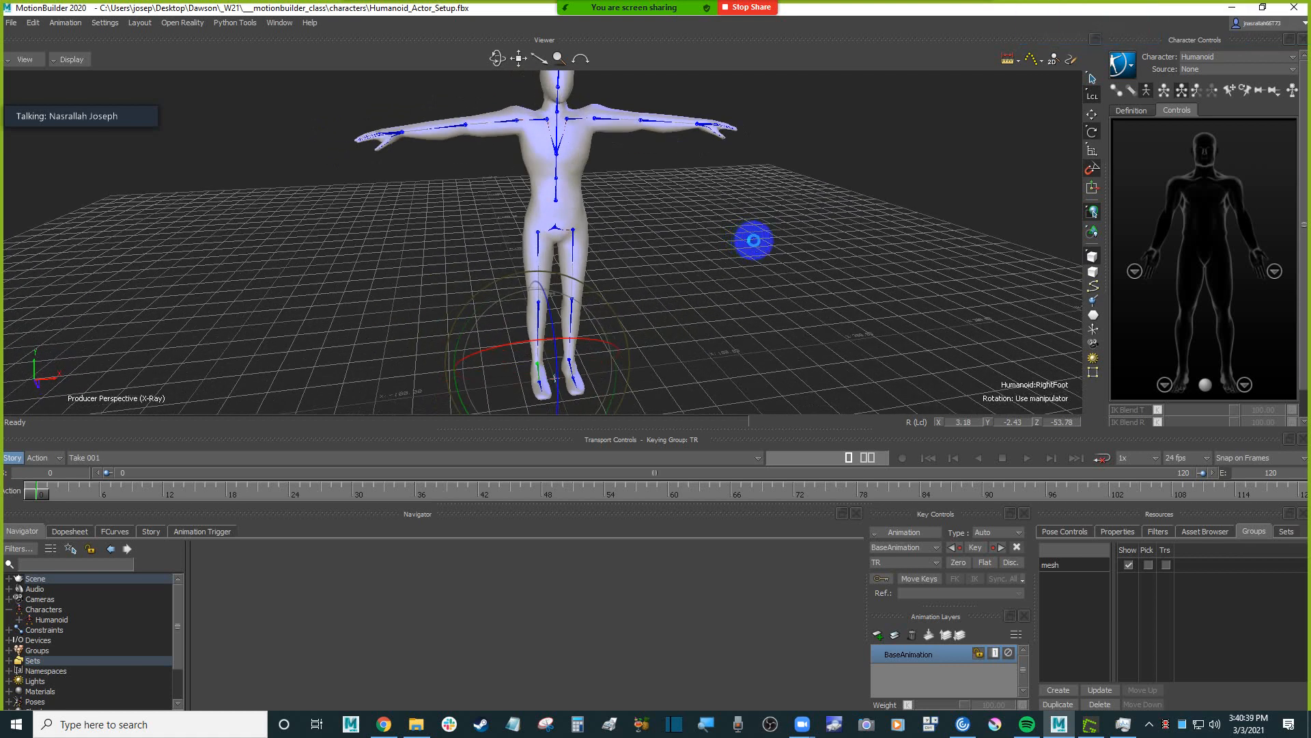
key("r")
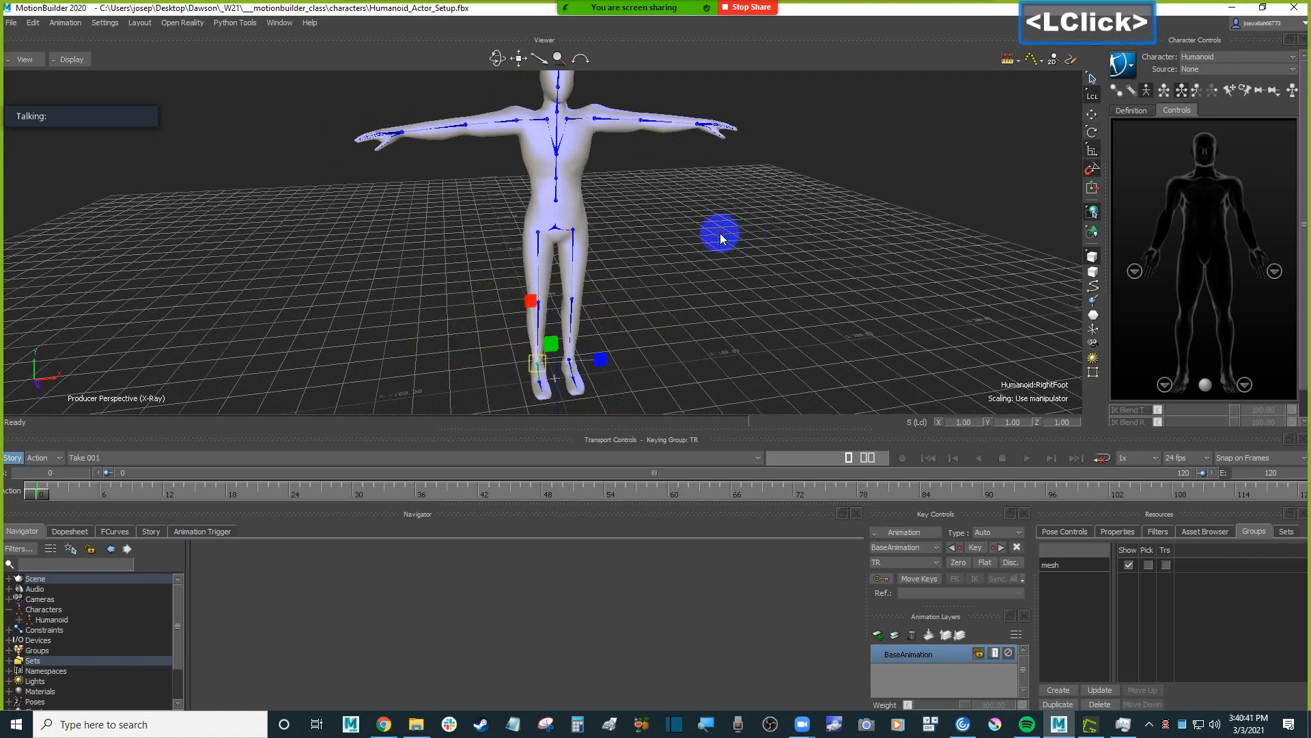
left_click(1205, 531)
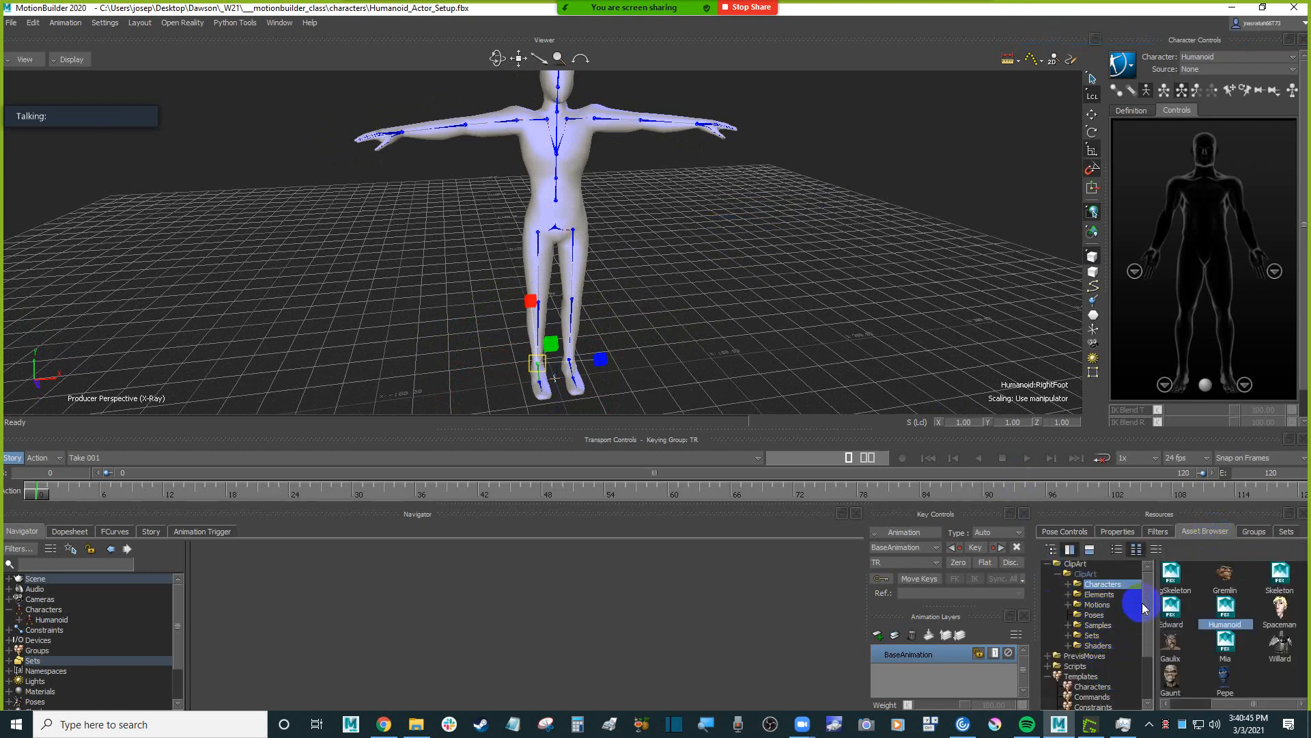
left_click_drag(1149, 609, 1098, 682)
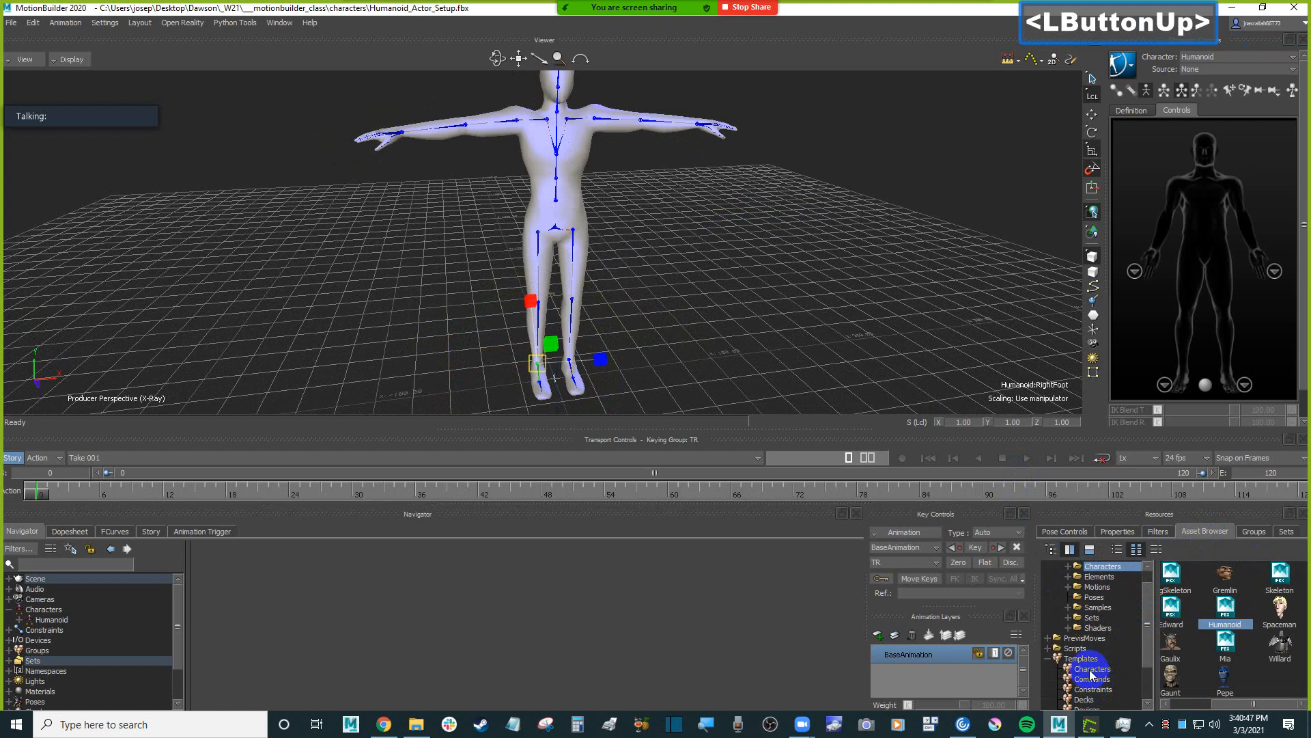
left_click(1088, 666)
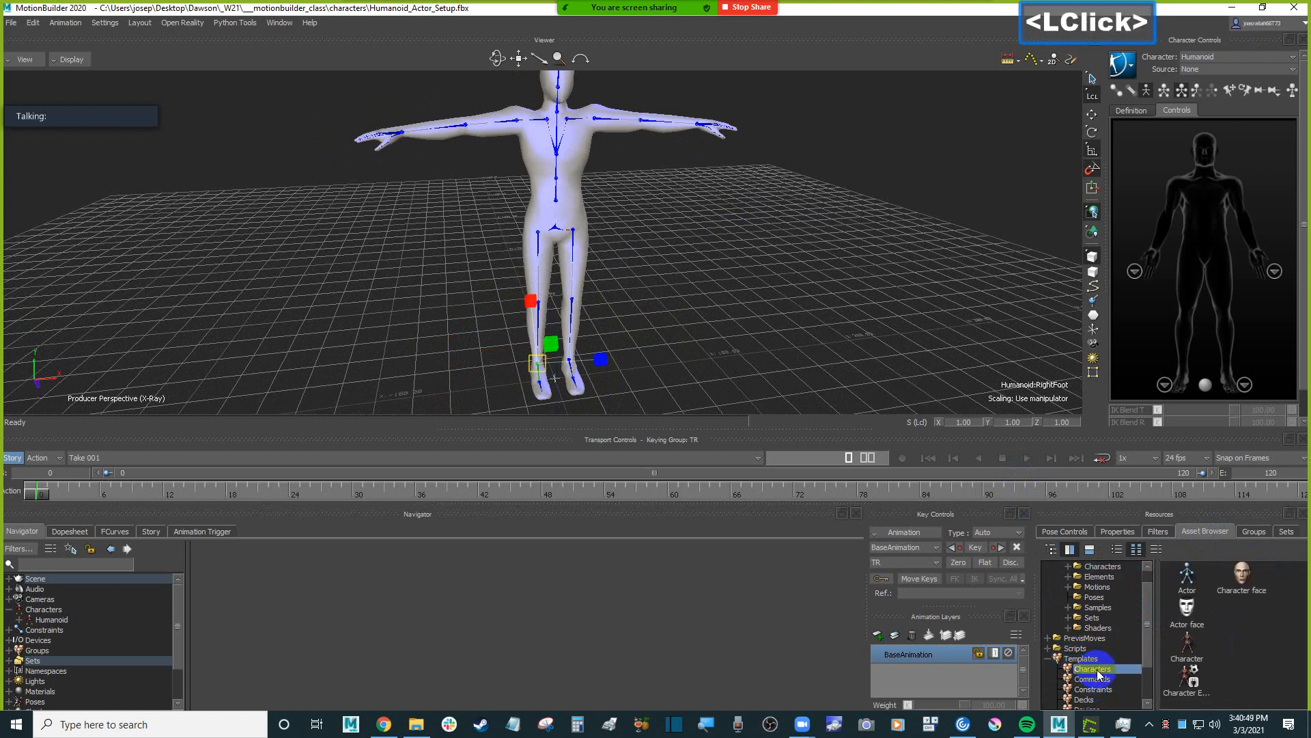
left_click_drag(1186, 577, 698, 303)
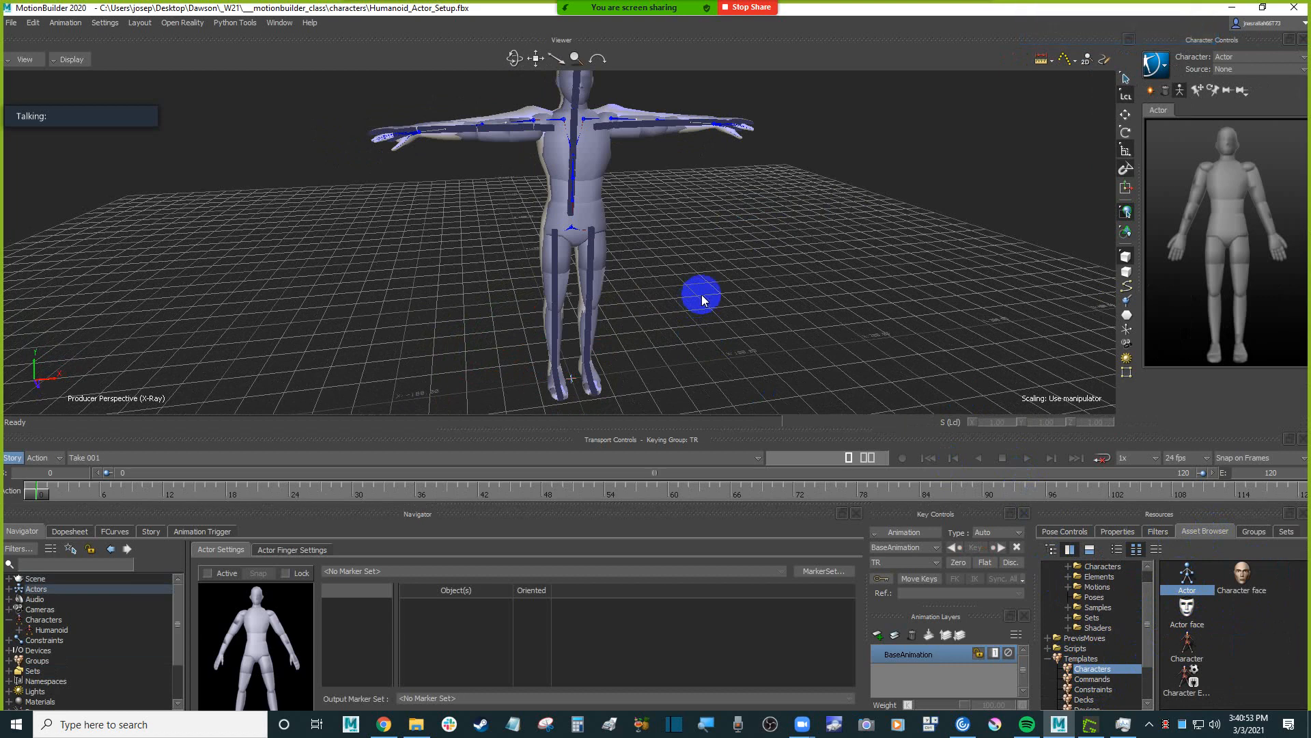
Switch the current character in the Character Controls to Humanoid and back to Actor.
mouse_move(702, 233)
left_mouse_down("ctrl")
mouse_move(784, 228)
mouse_move(799, 273)
mouse_move(706, 211)
mouse_move(712, 254)
mouse_move(689, 247)
left_mouse_up("ctrl")
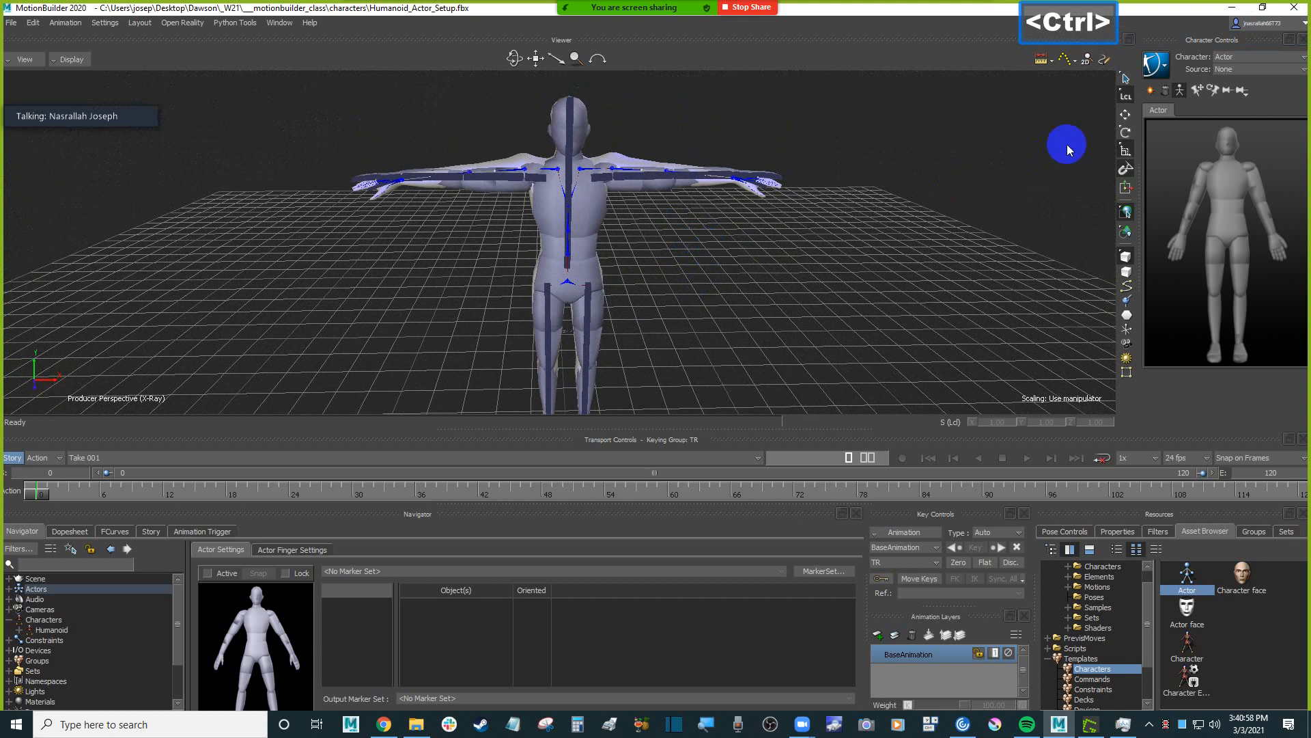
left_click(1161, 69)
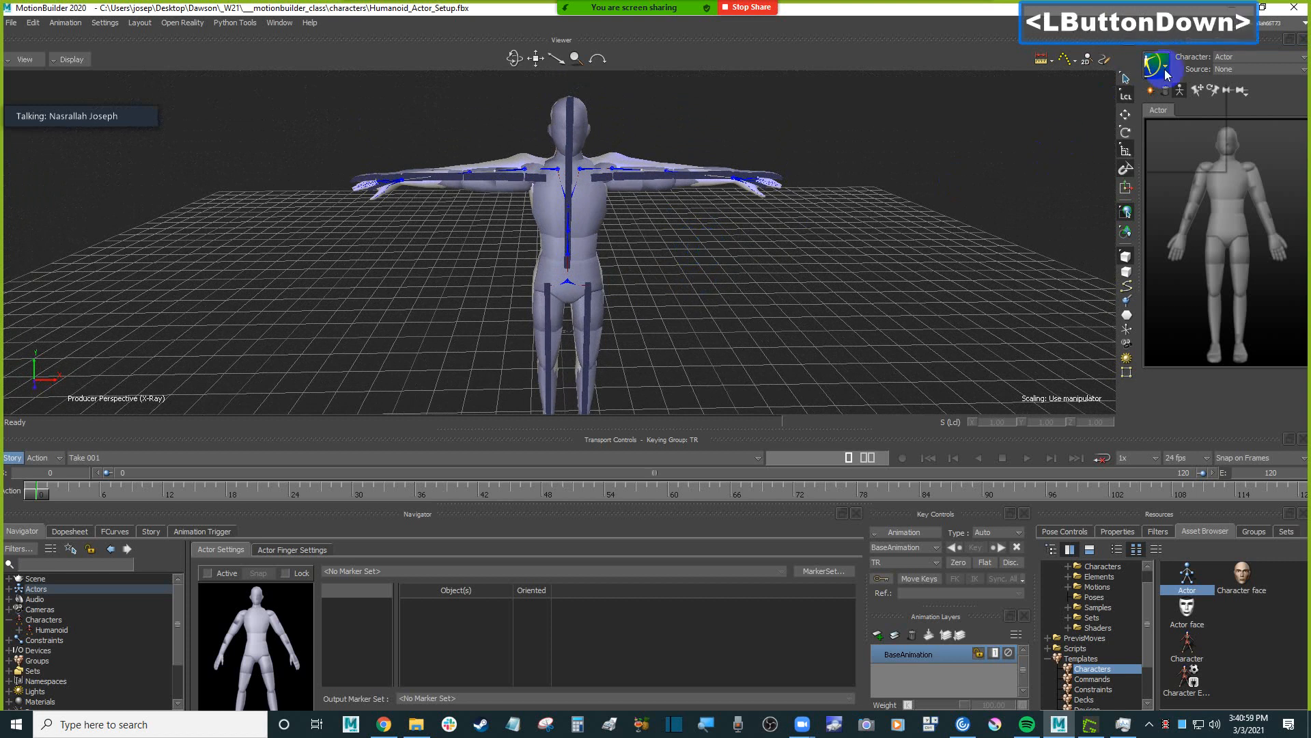
left_click(1000, 128)
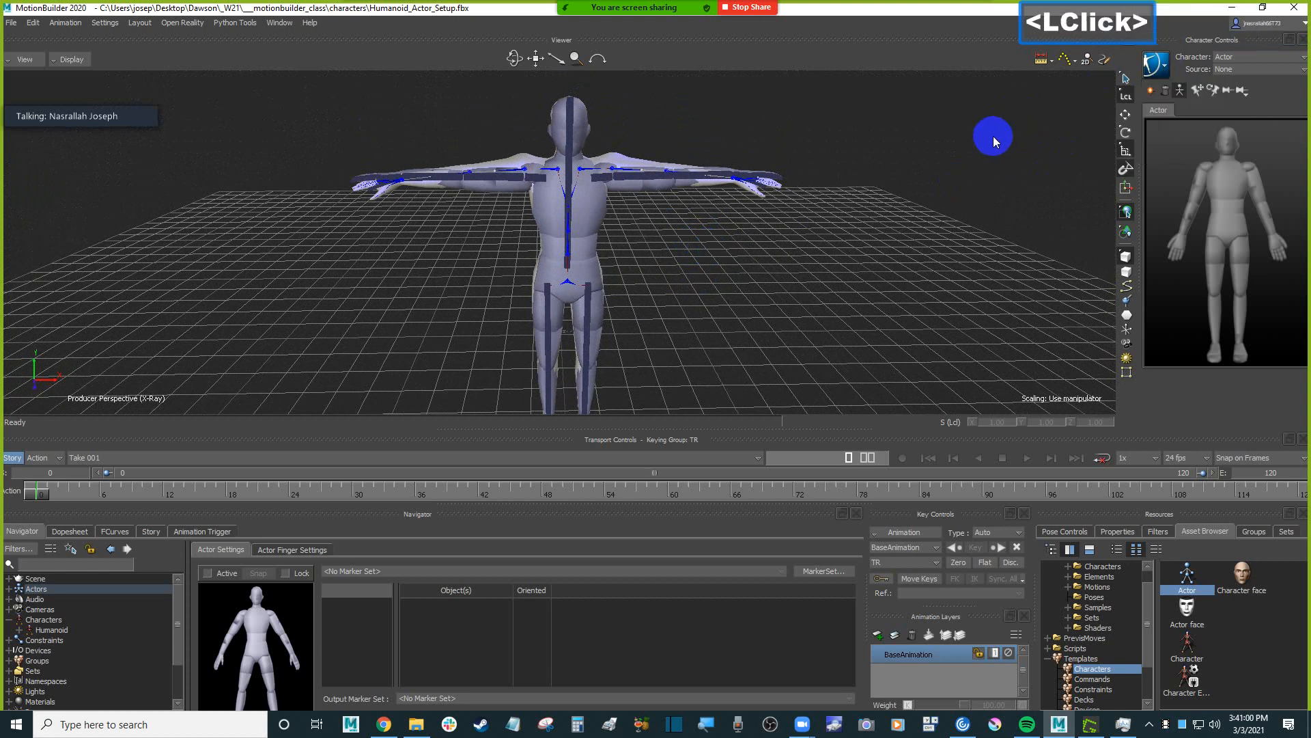
left_click(1237, 60)
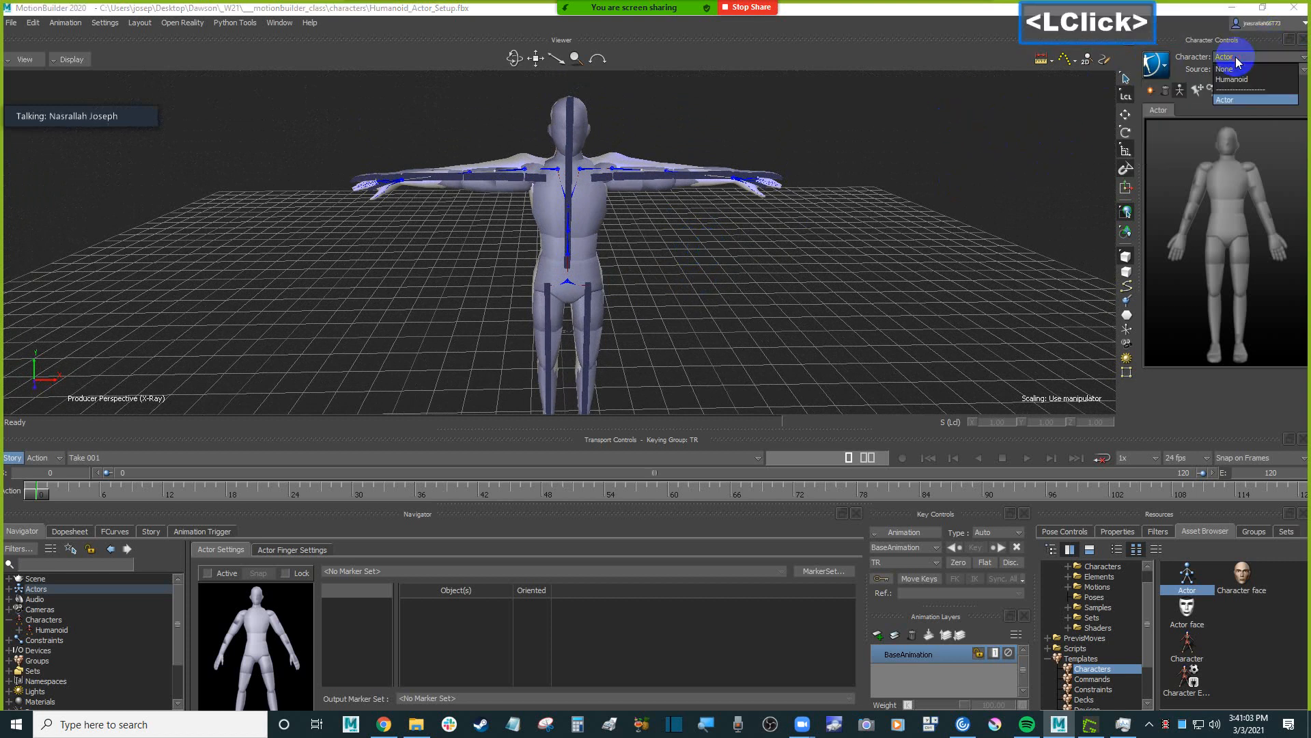
left_click(1254, 82)
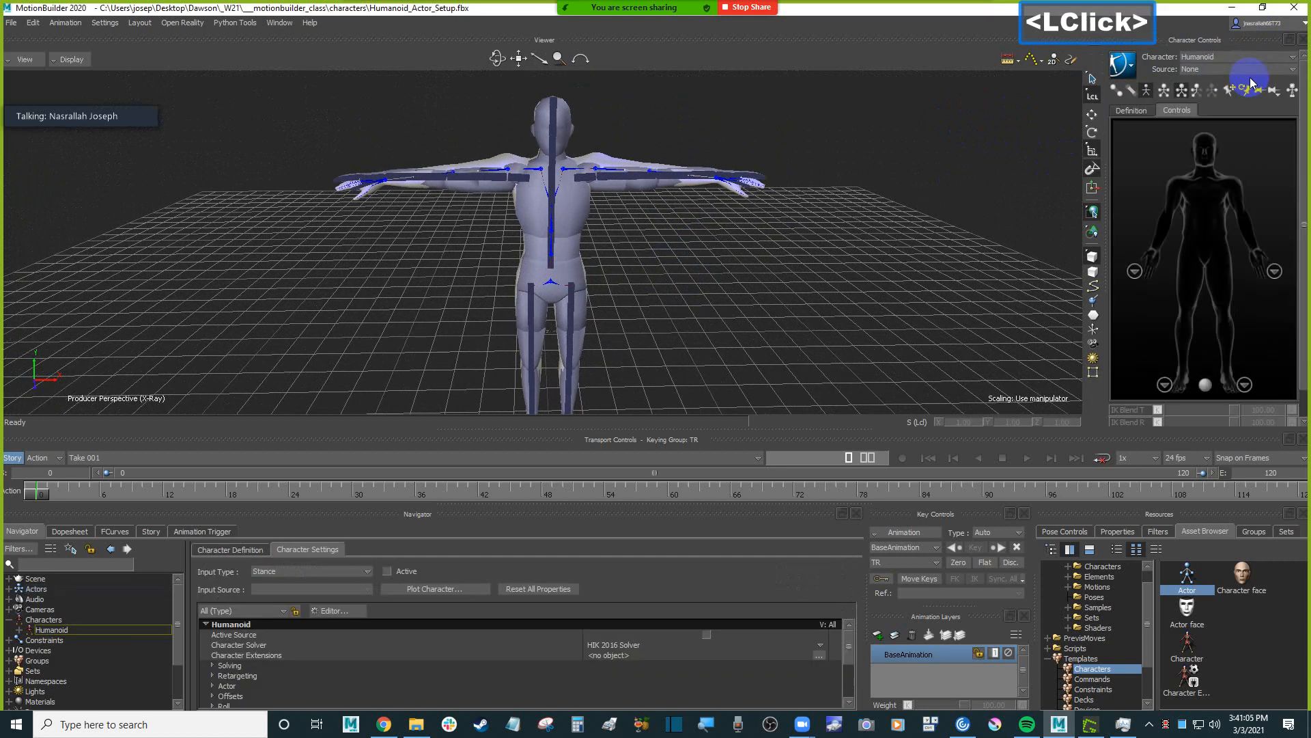
left_click(1222, 56)
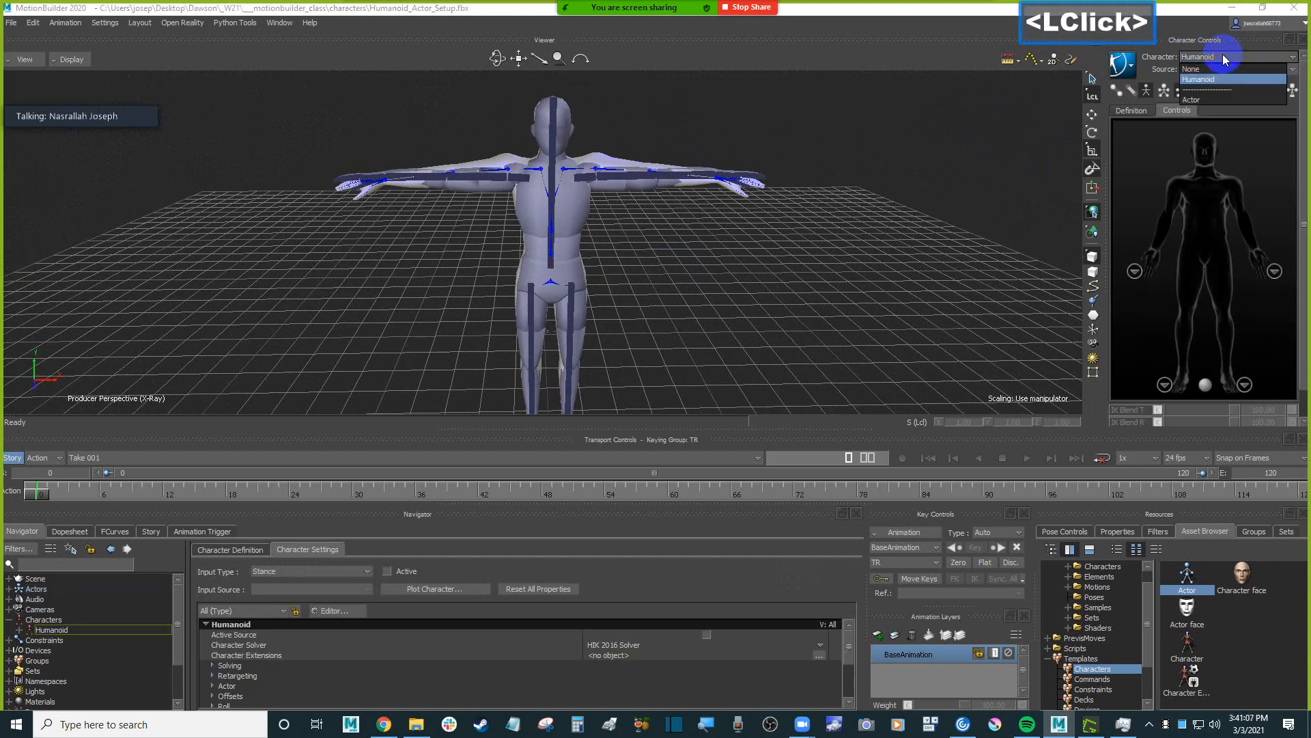
left_click(1201, 100)
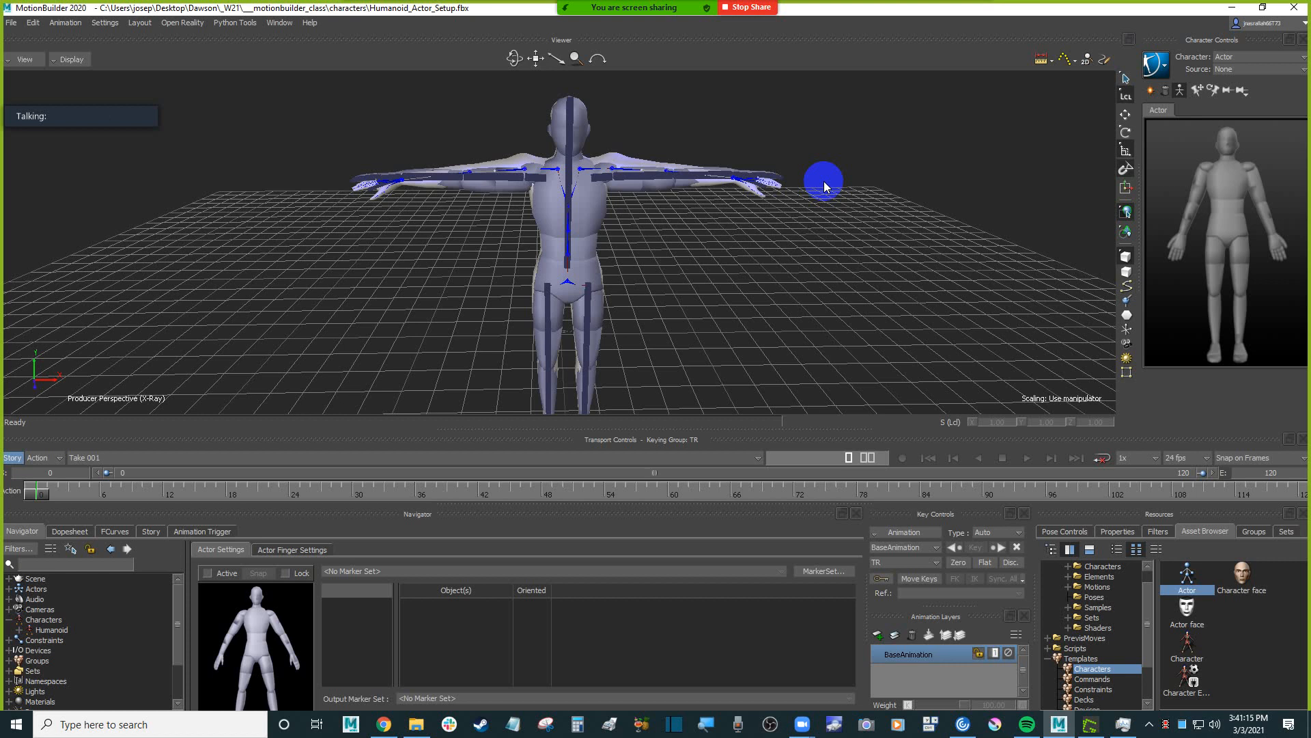
Compare the Actor's hips and chest with the Humanoid's skeleton by selecting individual bones, finishing on the Actor's hips.
left_click(595, 274)
left_click_drag(759, 336, 755, 296, "ctrl")
left_click(770, 307)
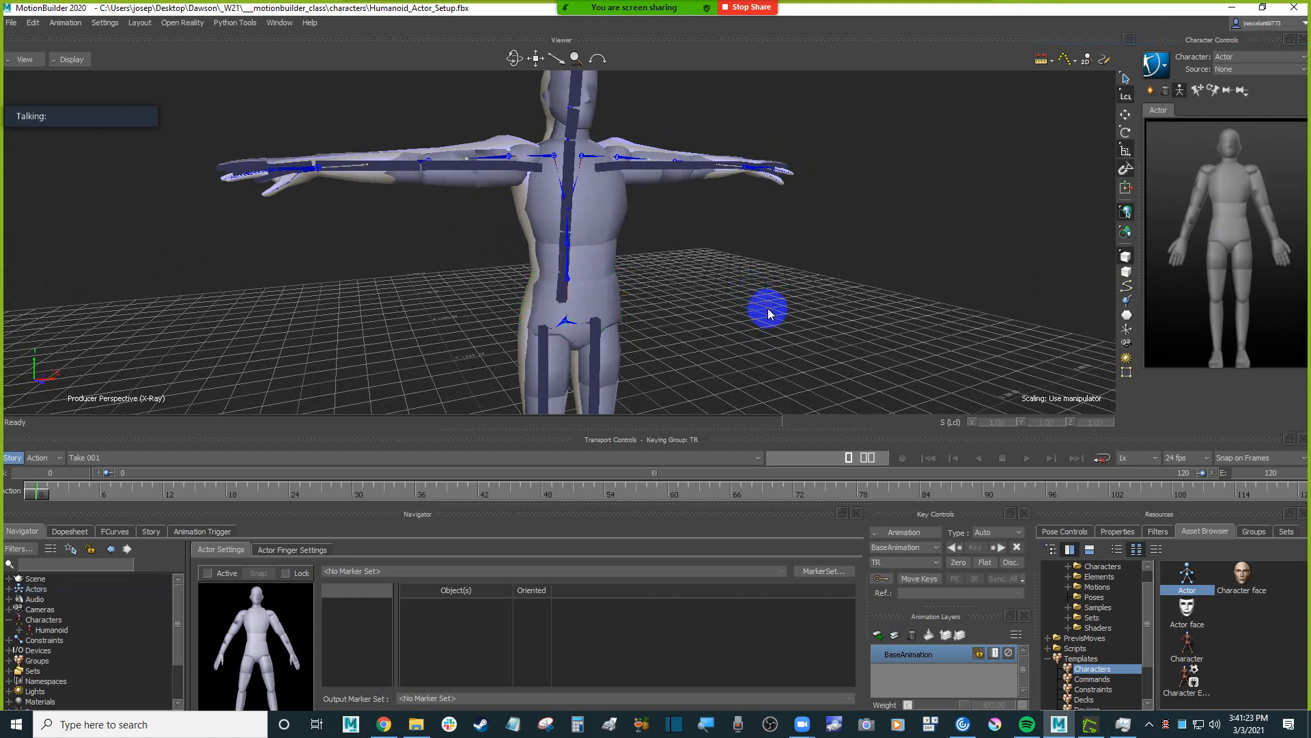
left_click_drag(635, 296, 767, 301, "shift")
left_click(769, 299)
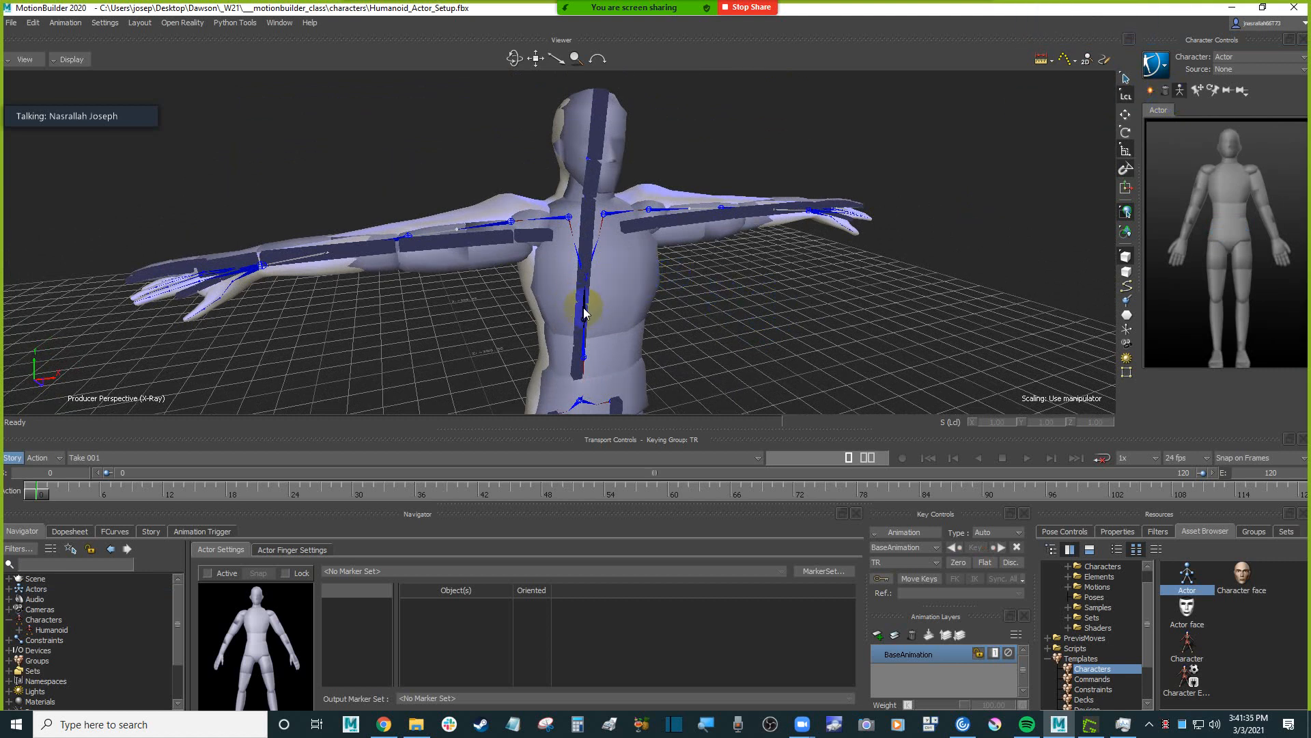
left_click(577, 369)
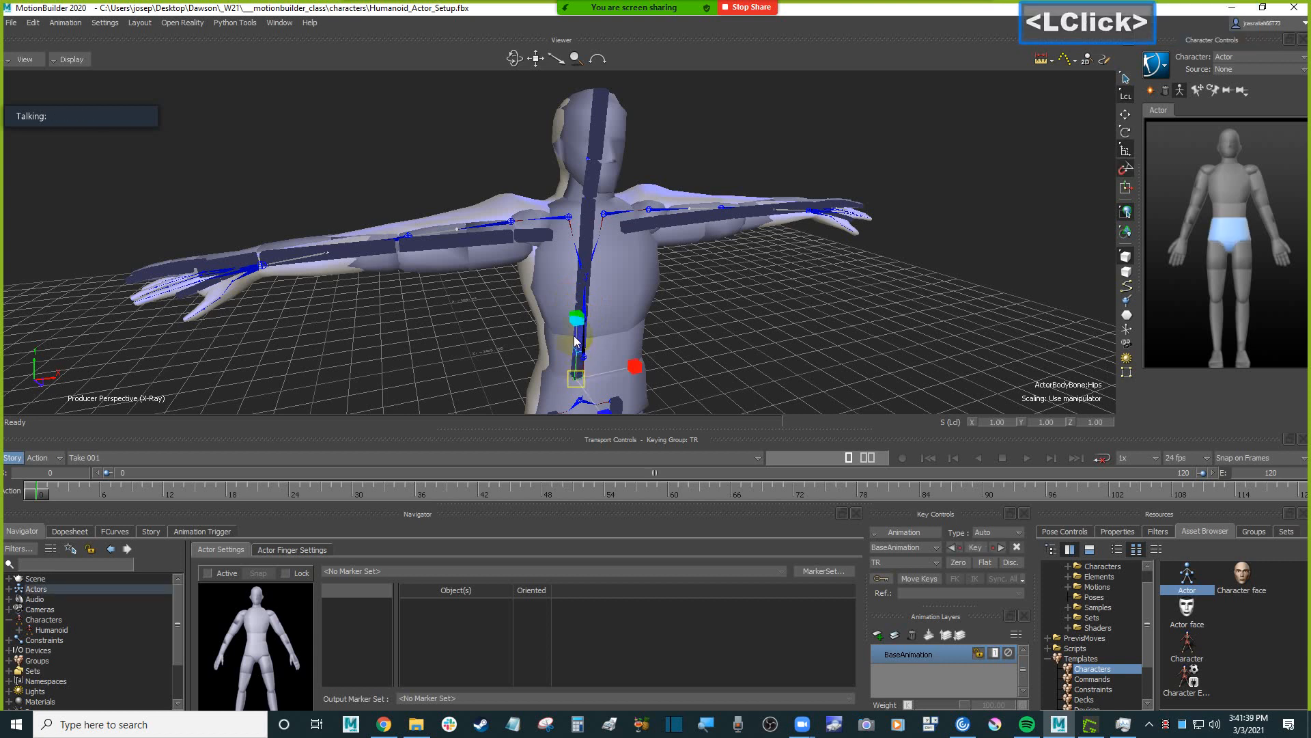
left_click(579, 286)
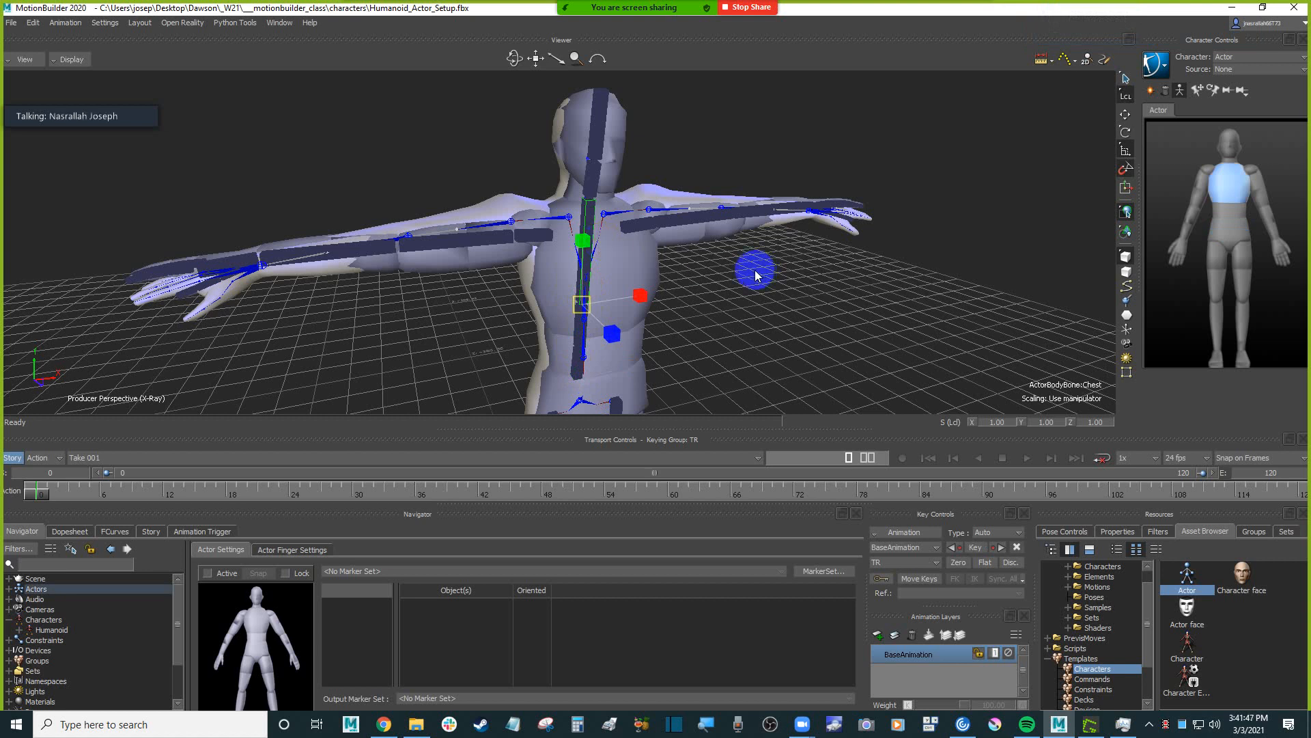
left_click(553, 220)
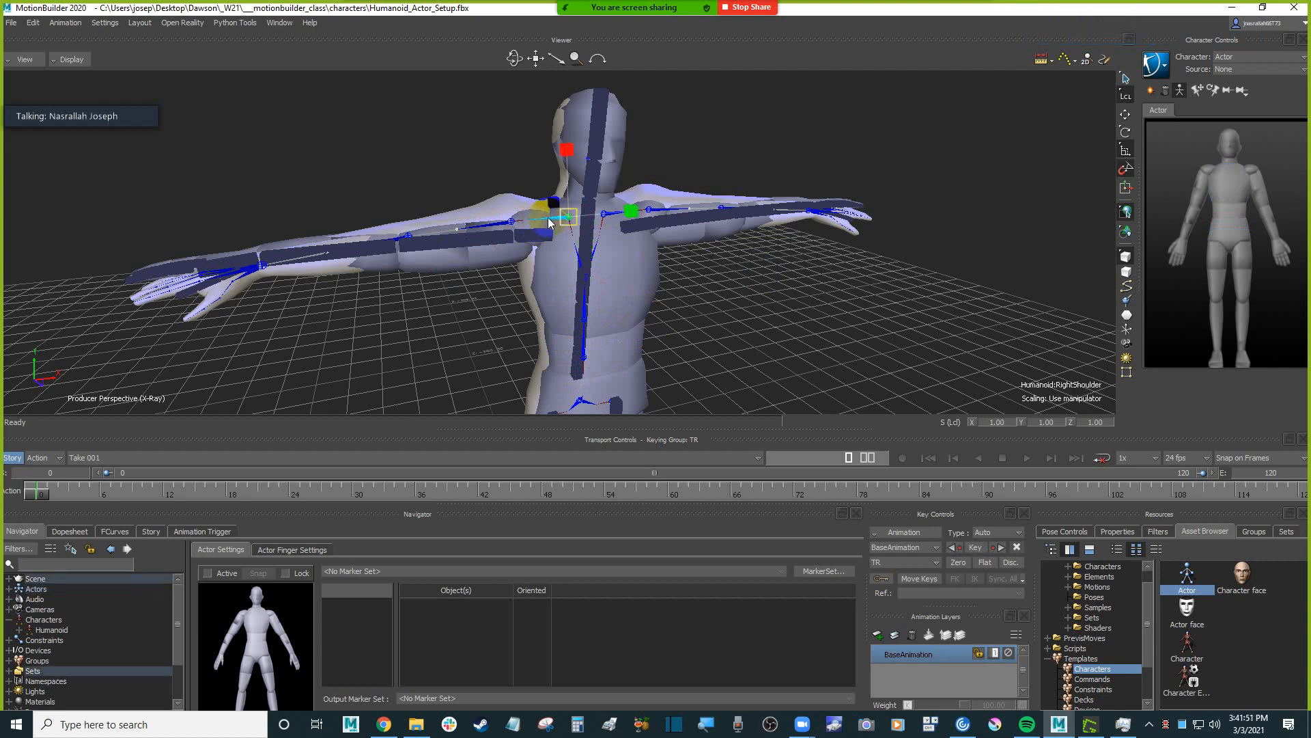
left_click(578, 367)
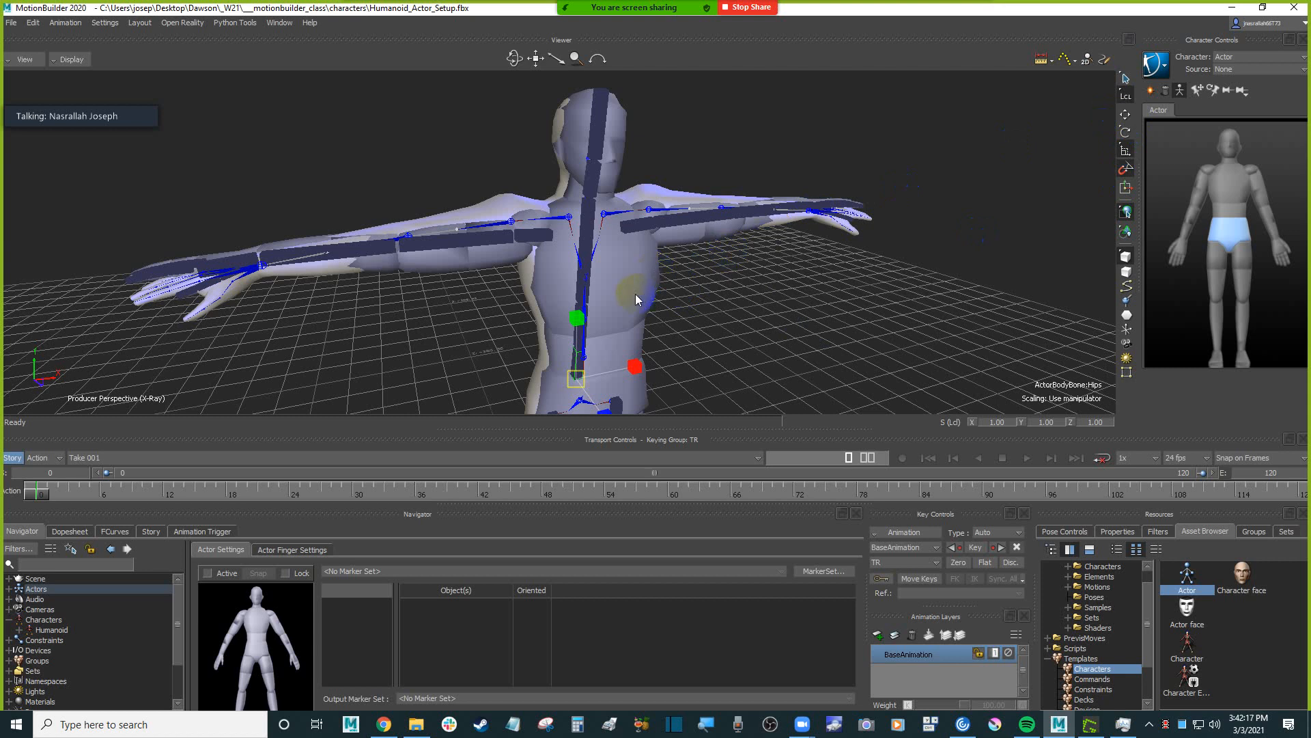
left_click(1156, 65)
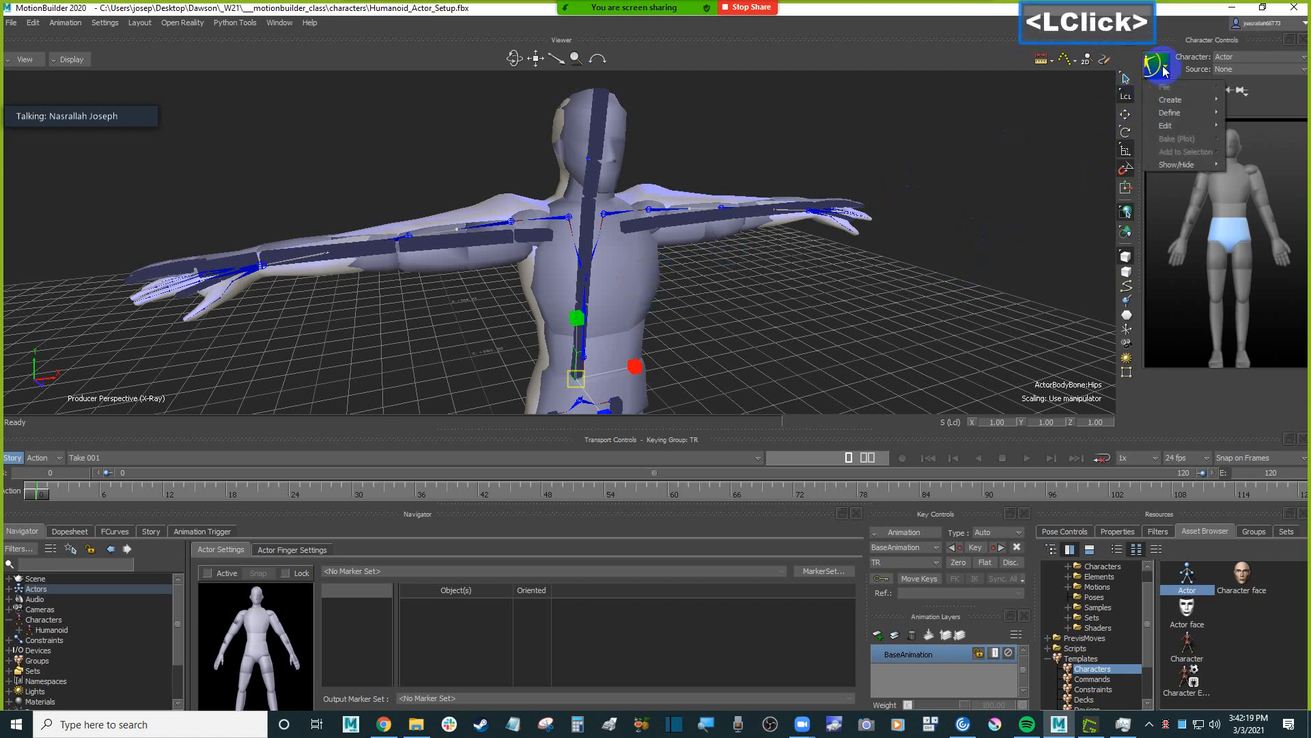
mouse_move(1192, 103)
left_click(1251, 99)
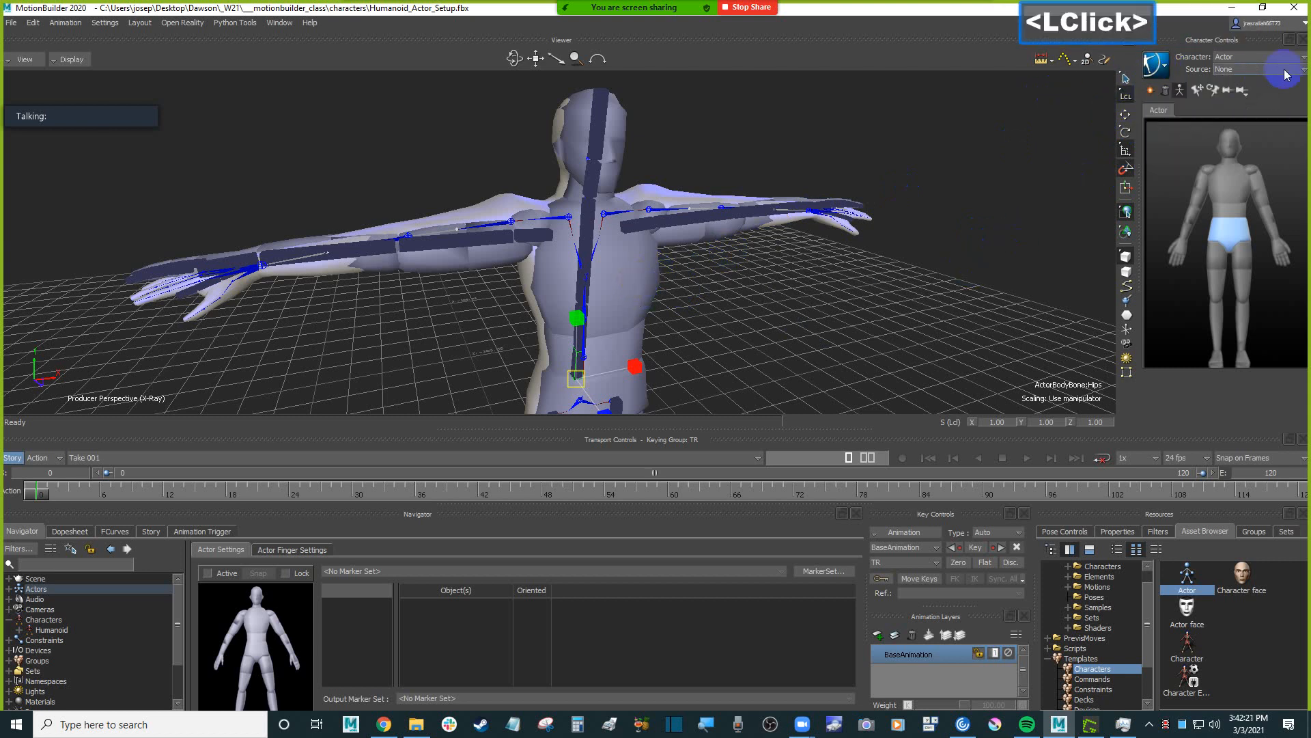
left_click(1247, 56)
left_click(1245, 100)
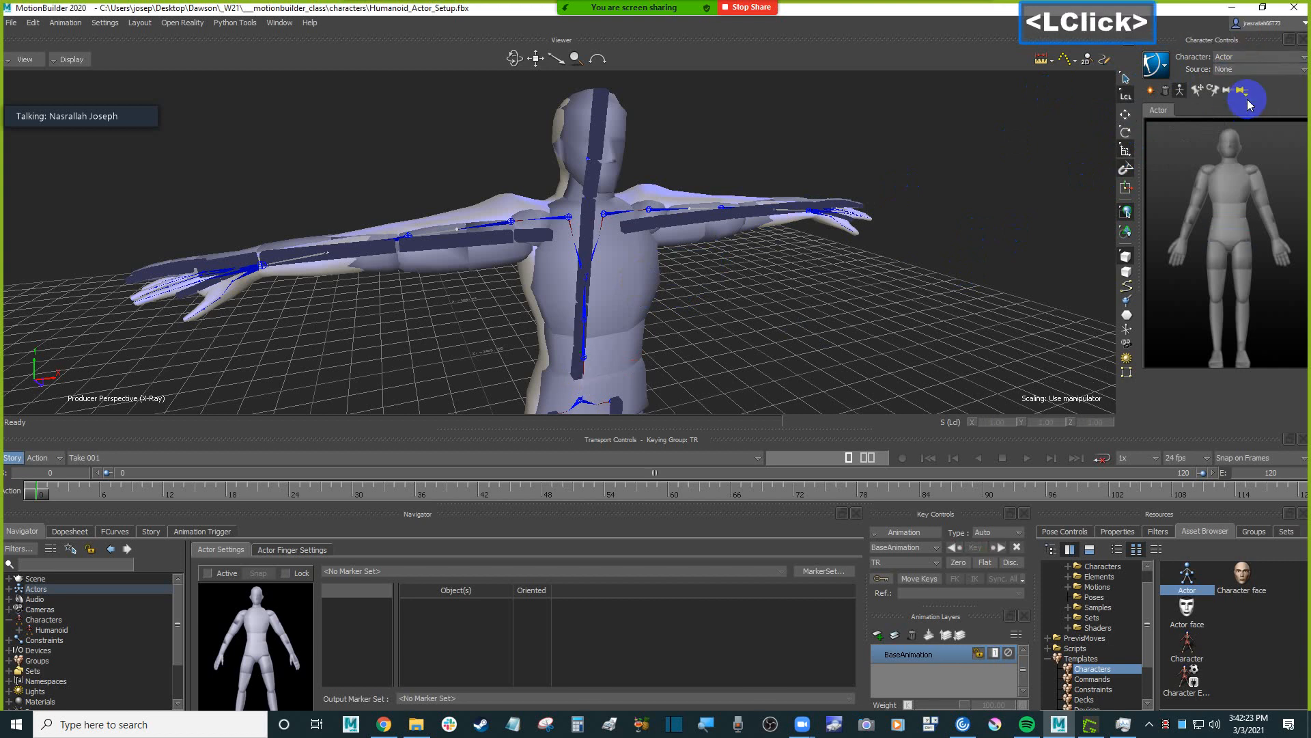
Detach the Actor's Show/Hide display options into a floating window over the viewer.
left_click(1165, 70)
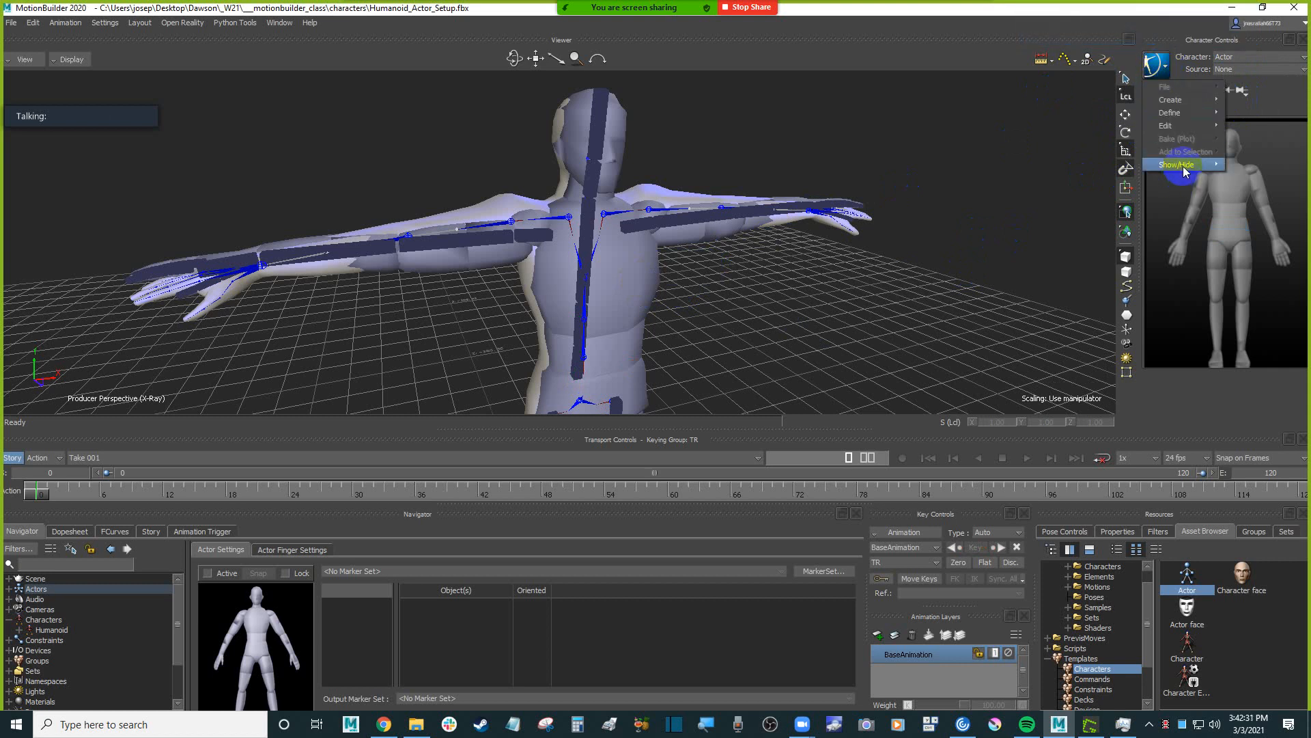
mouse_move(1185, 171)
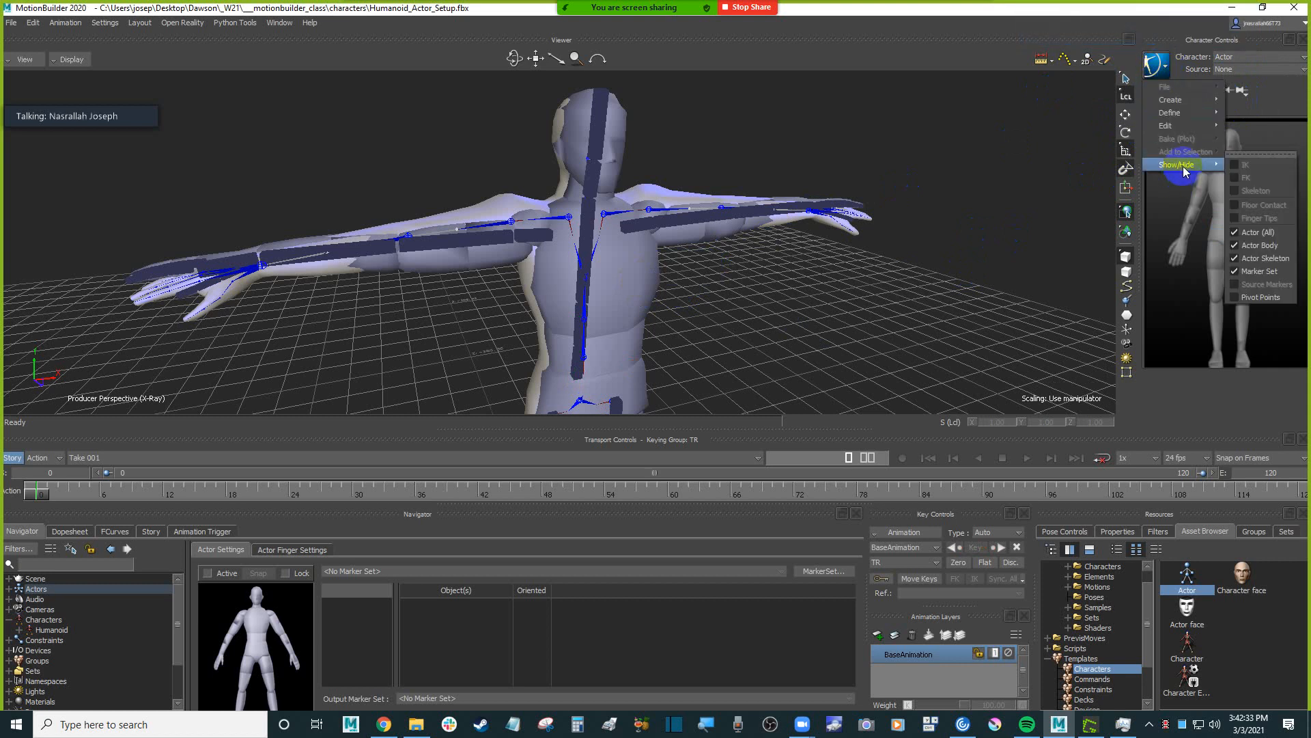
left_click(1271, 154)
left_click_drag(1253, 145, 1069, 83)
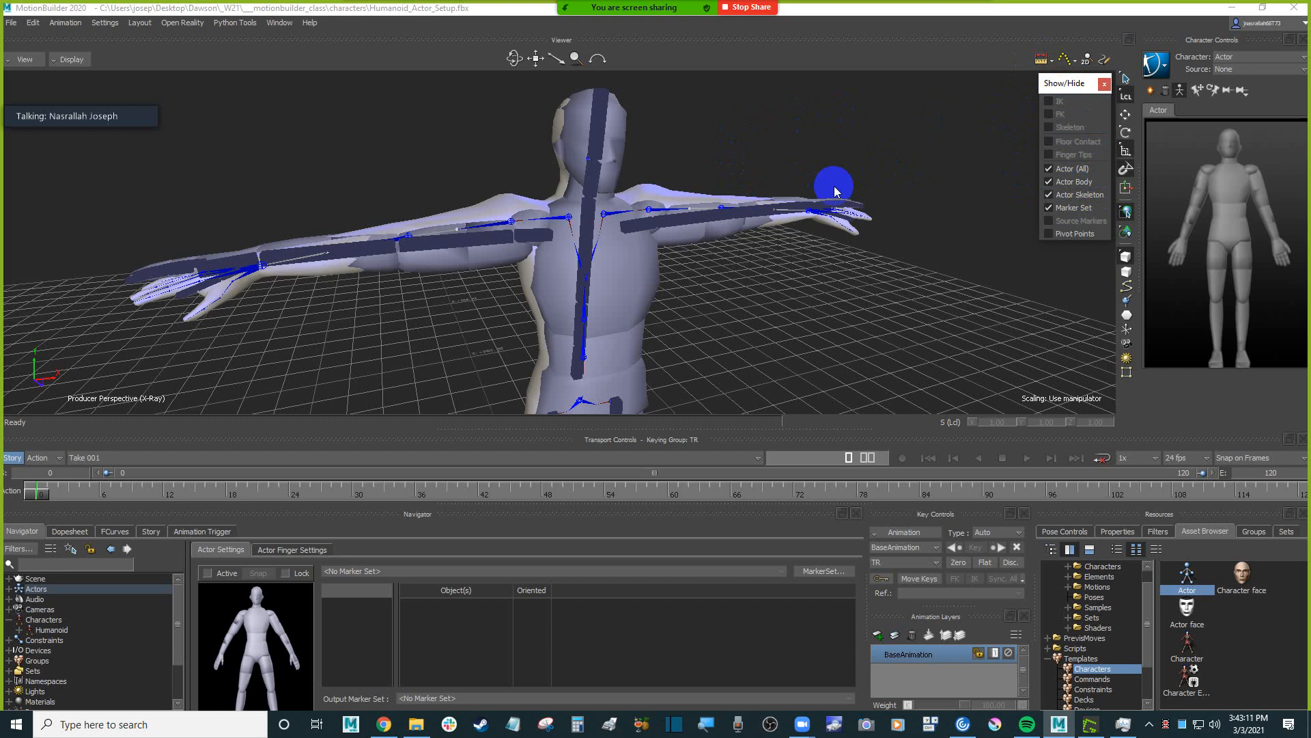
Toggle the whole Actor display off and on, show the pivot points and hide the Actor Body.
left_click(1069, 169)
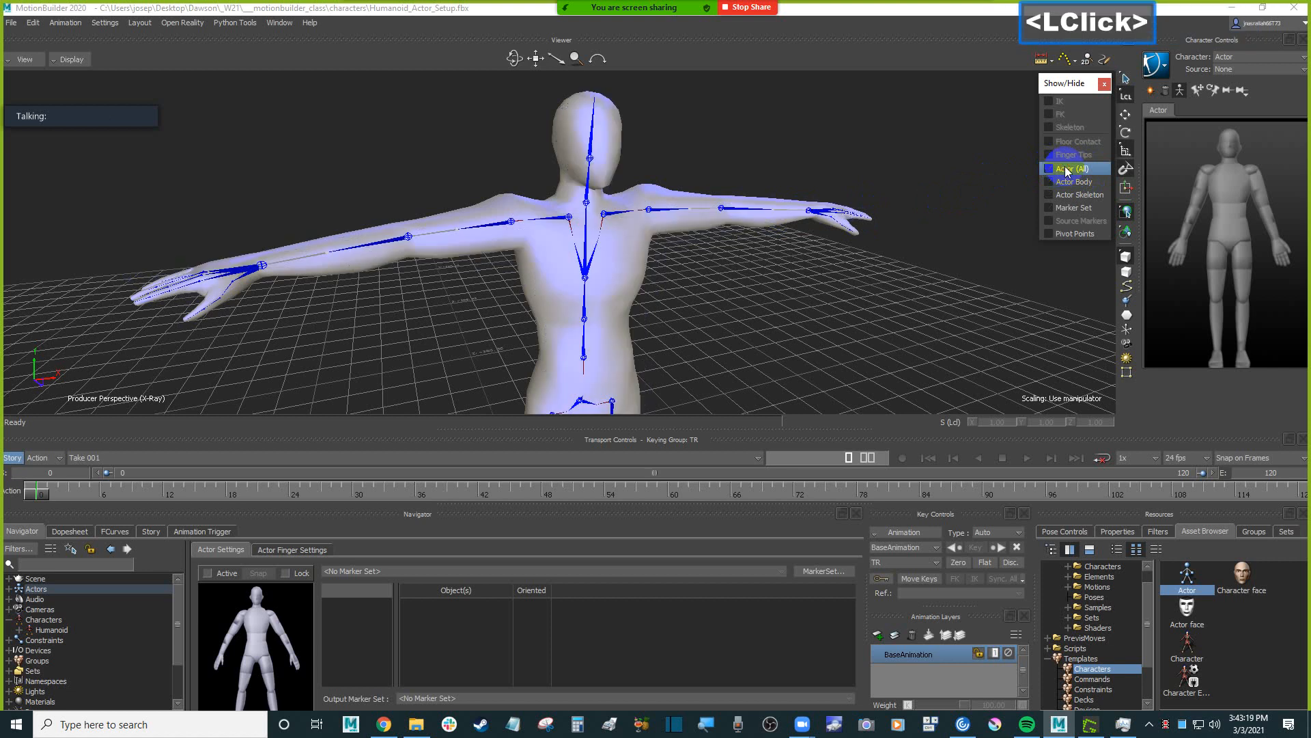
left_click(1069, 170)
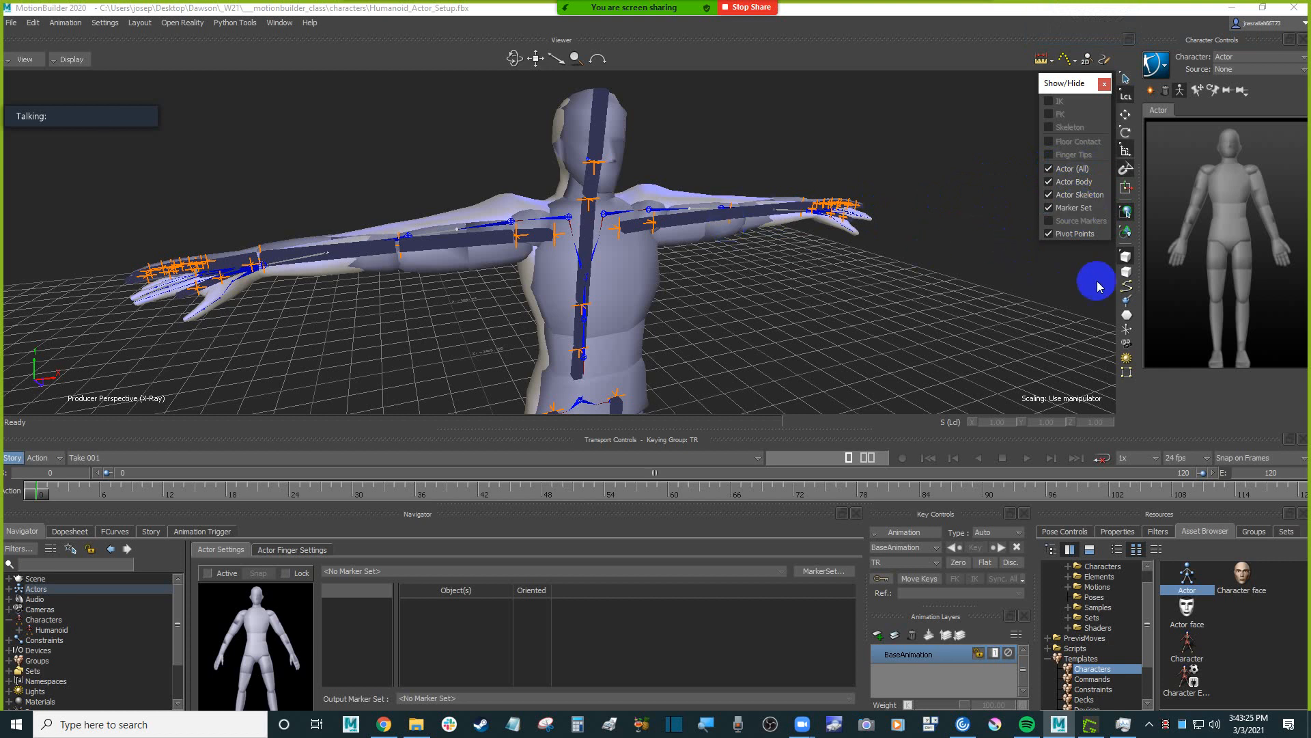
left_click(1075, 183)
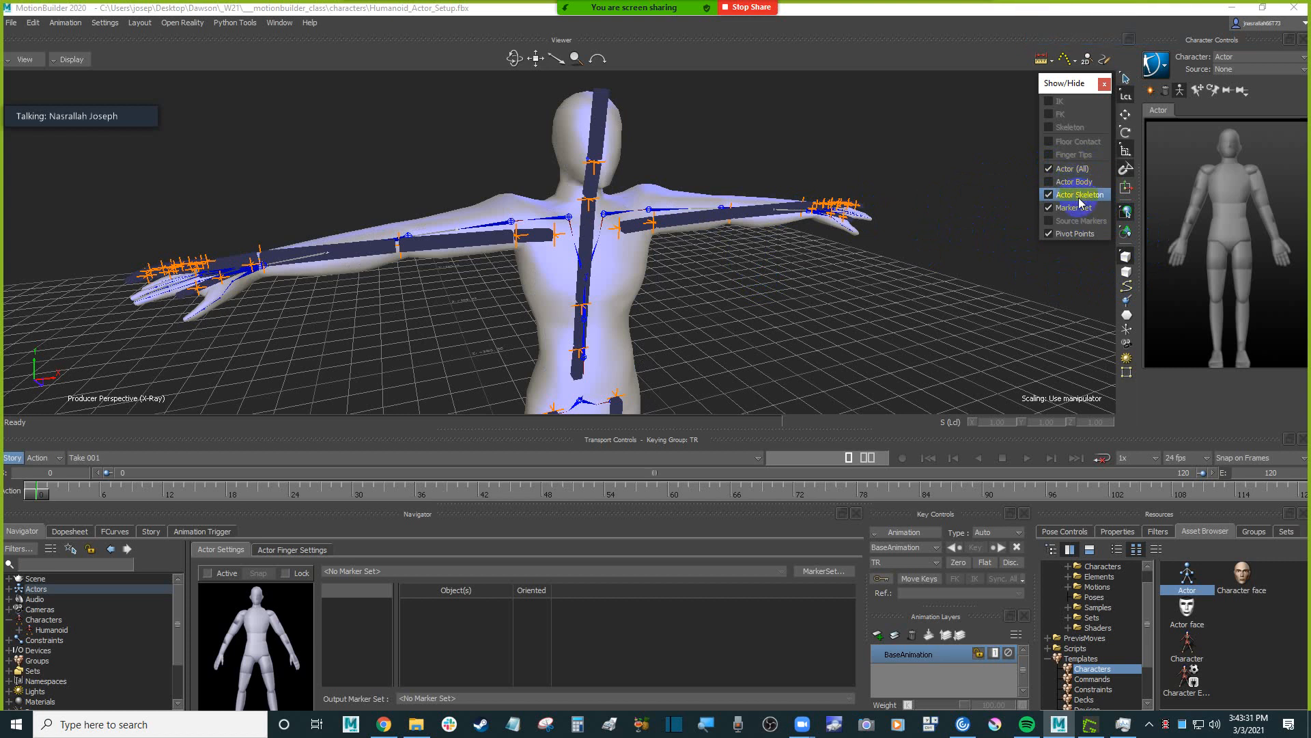
Hide the Marker Set and toggle the display options, finishing with Actor Skeleton and Pivot Points shown.
left_click(1079, 198)
left_click(1086, 198)
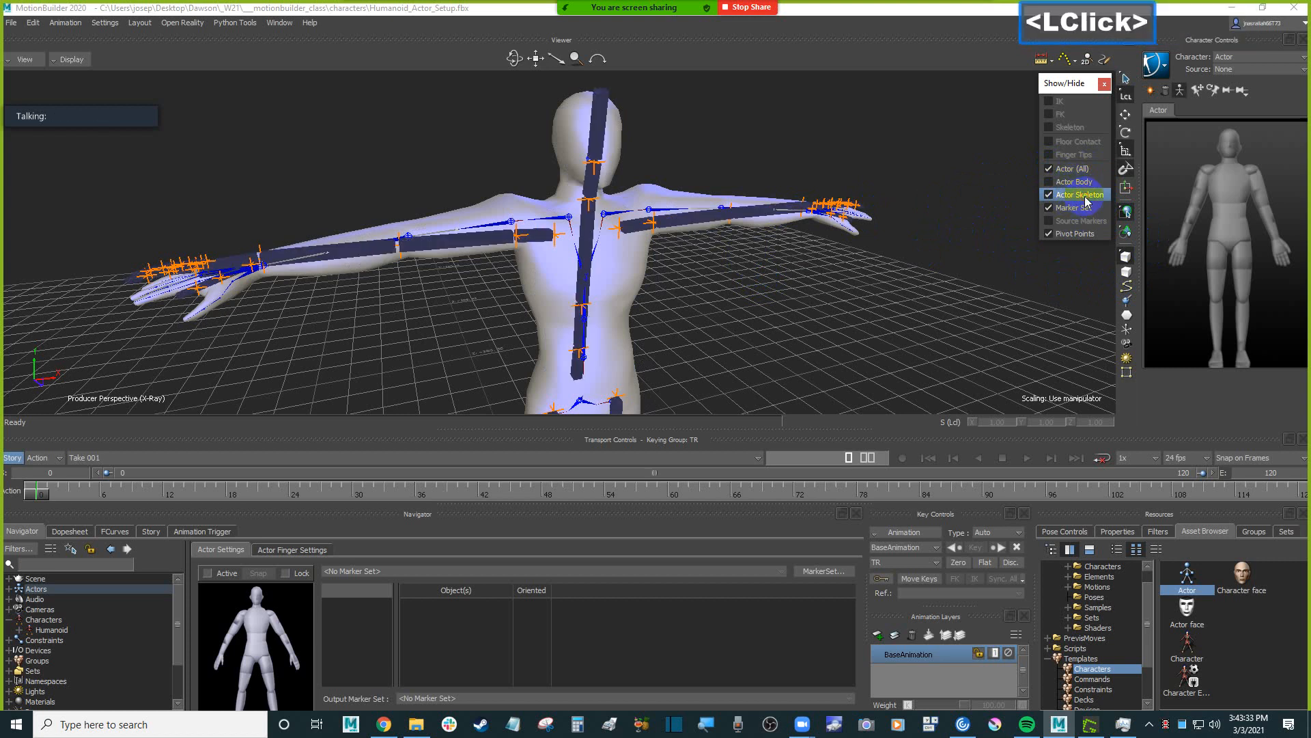
left_click(1074, 206)
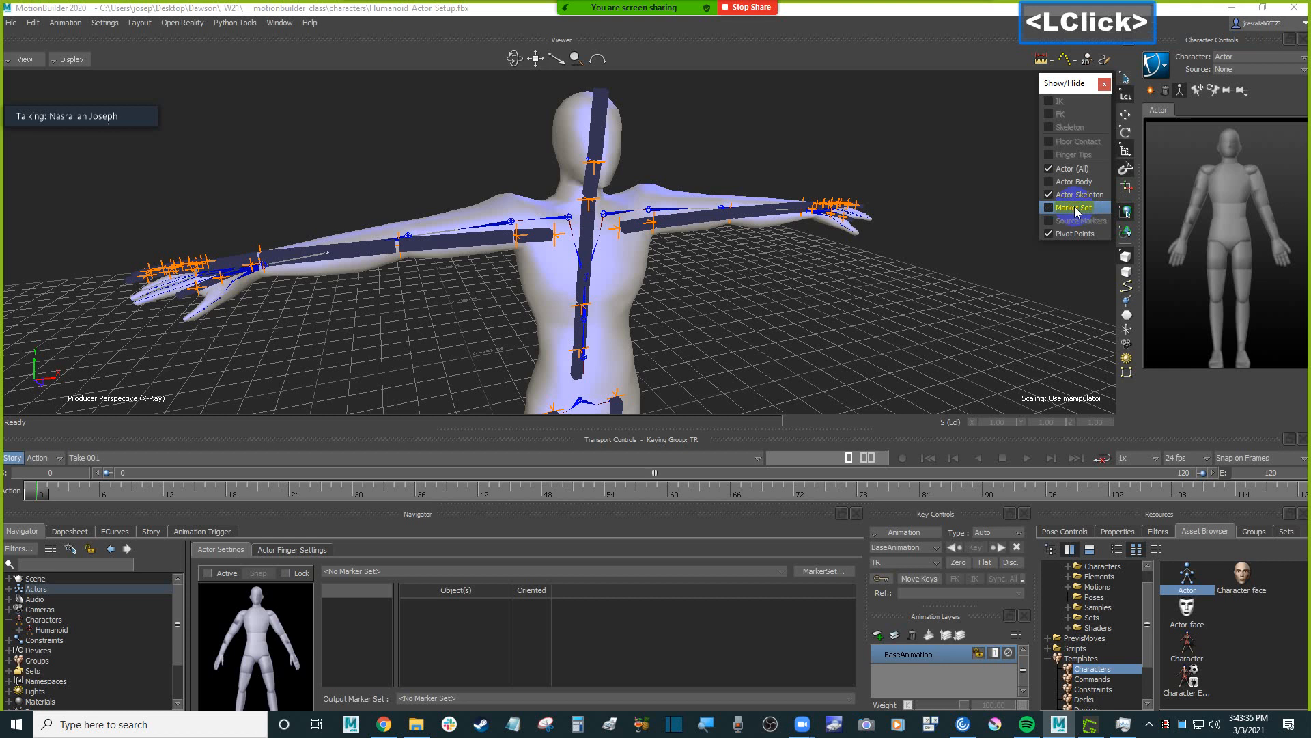
left_click(879, 218)
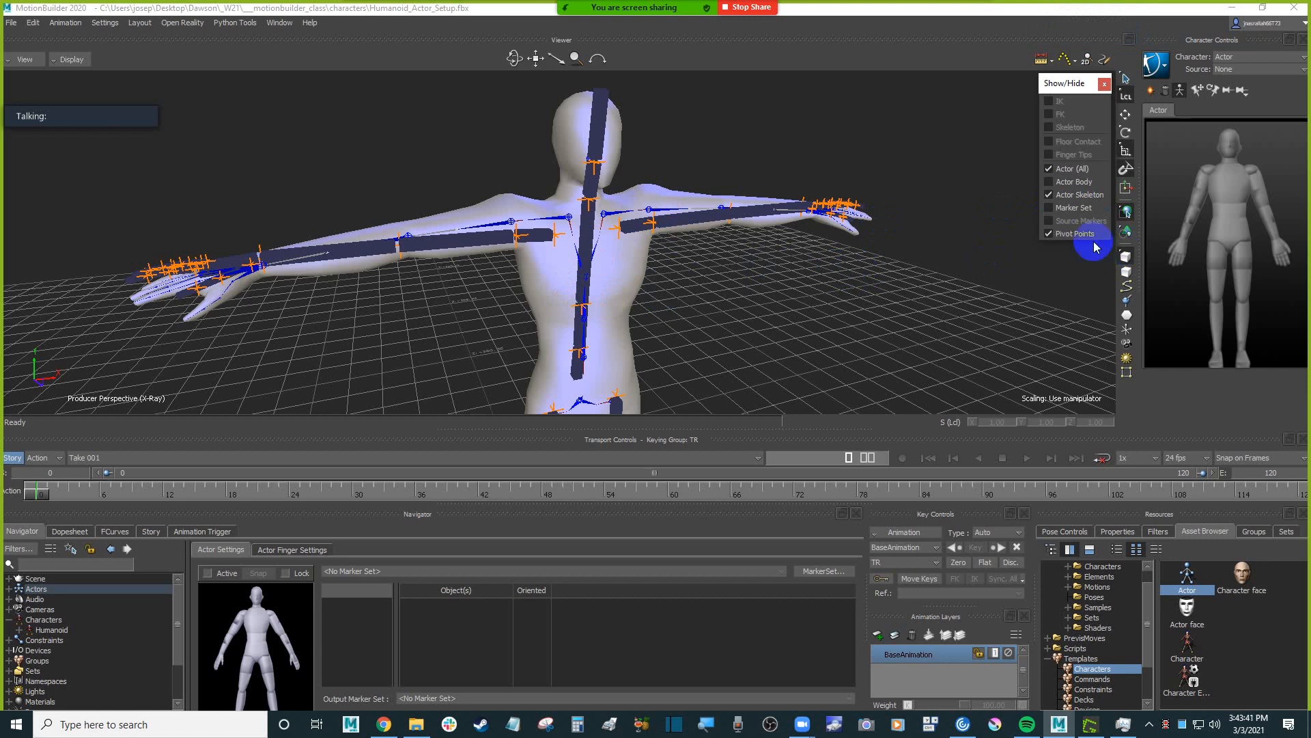
left_click(1072, 234)
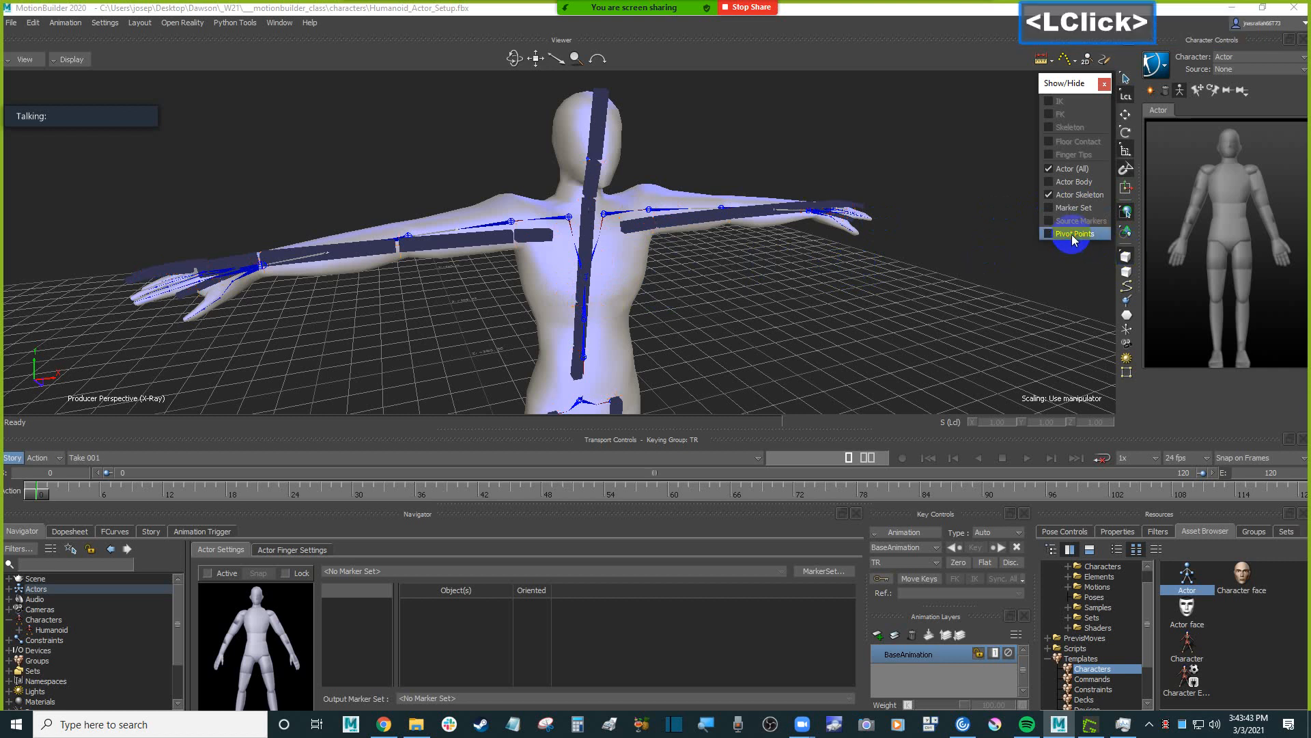
left_click(1071, 234)
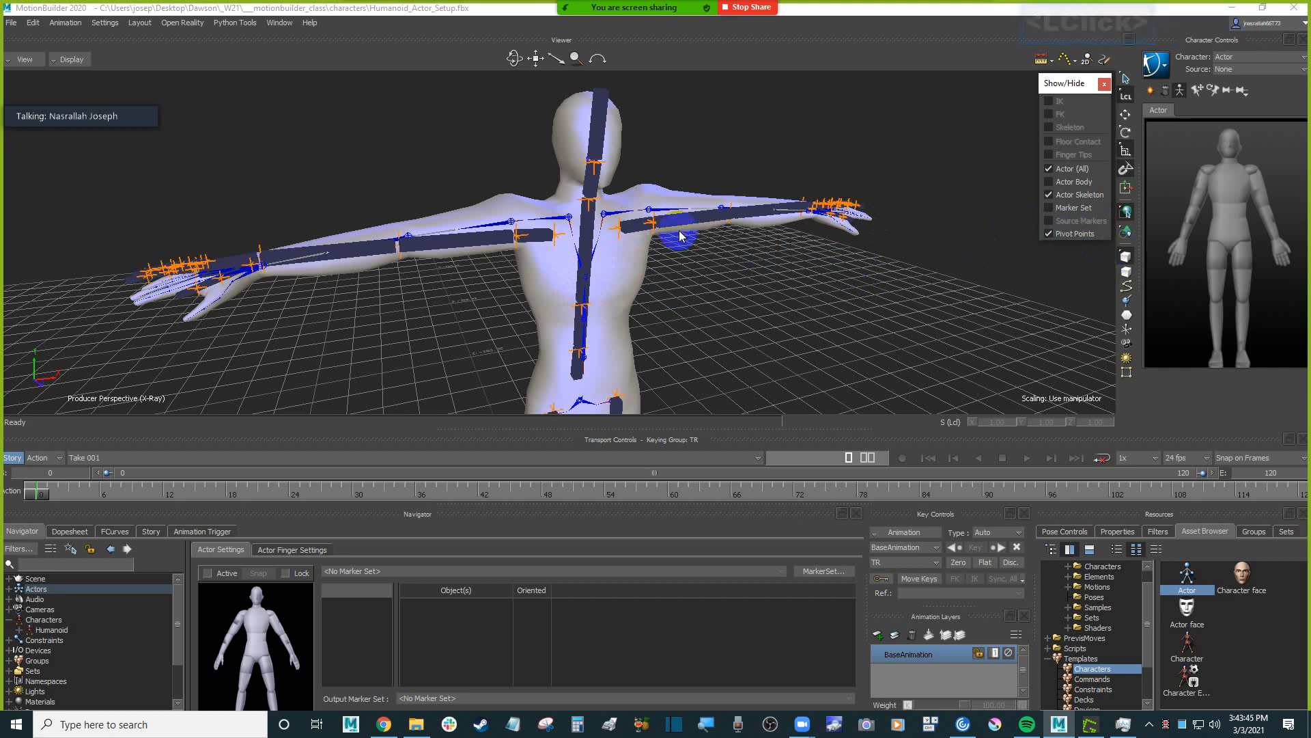
Switch the manipulator to the global reference mode and compare the Humanoid's Spine and Hips bones with the Actor's hips and pivots.
left_click_drag(708, 310, 710, 243, "ctrl+shift")
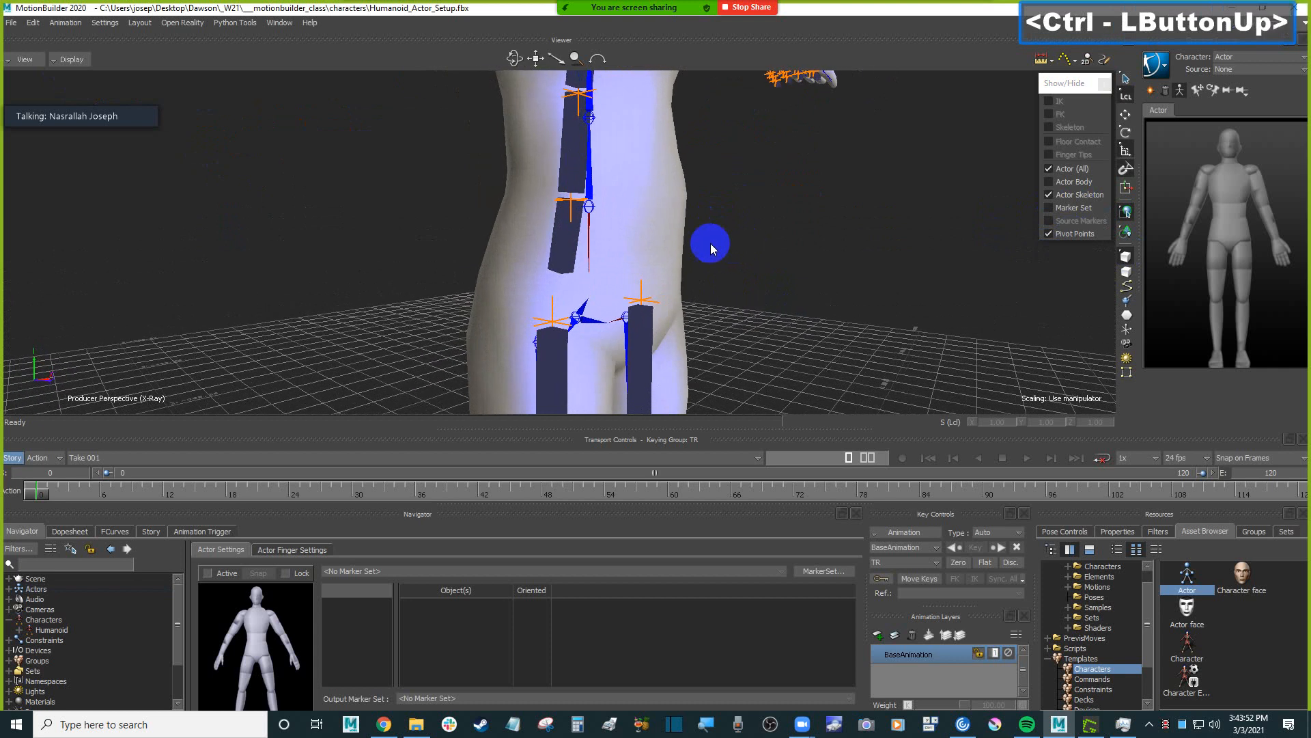
left_click(589, 205)
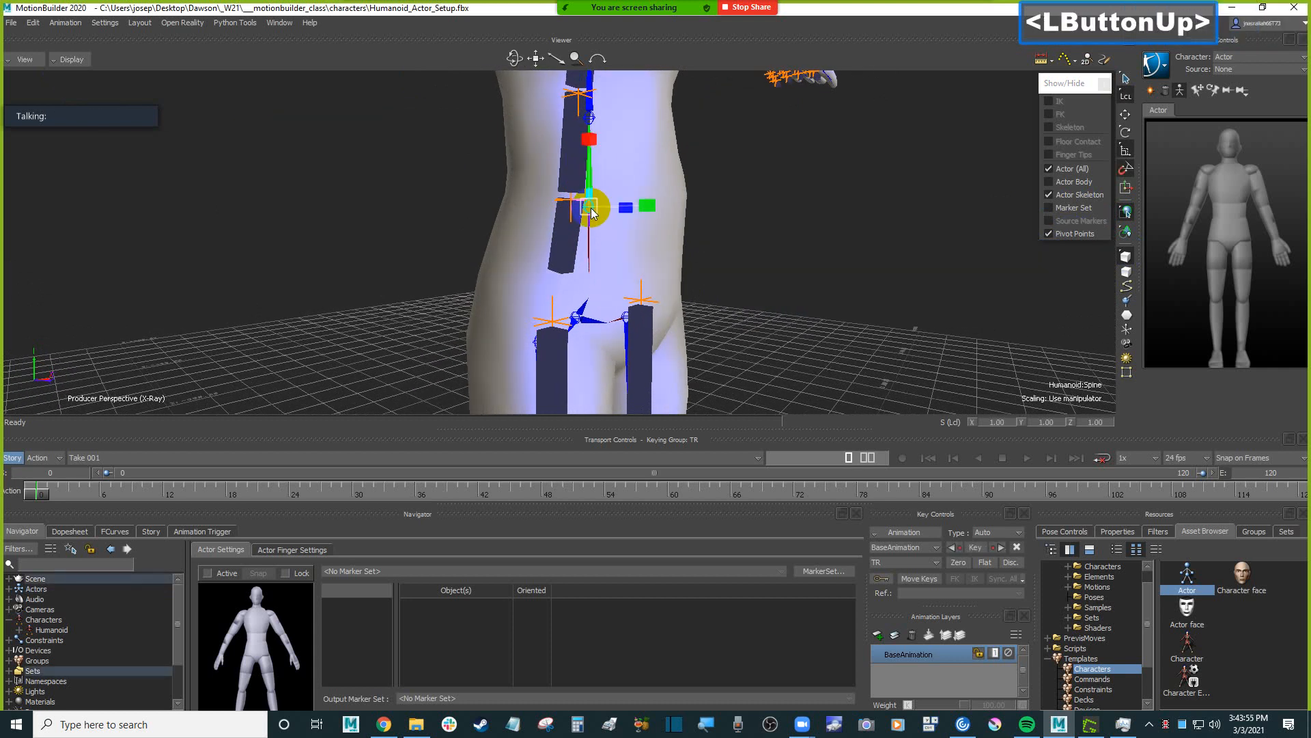
left_click(1126, 96)
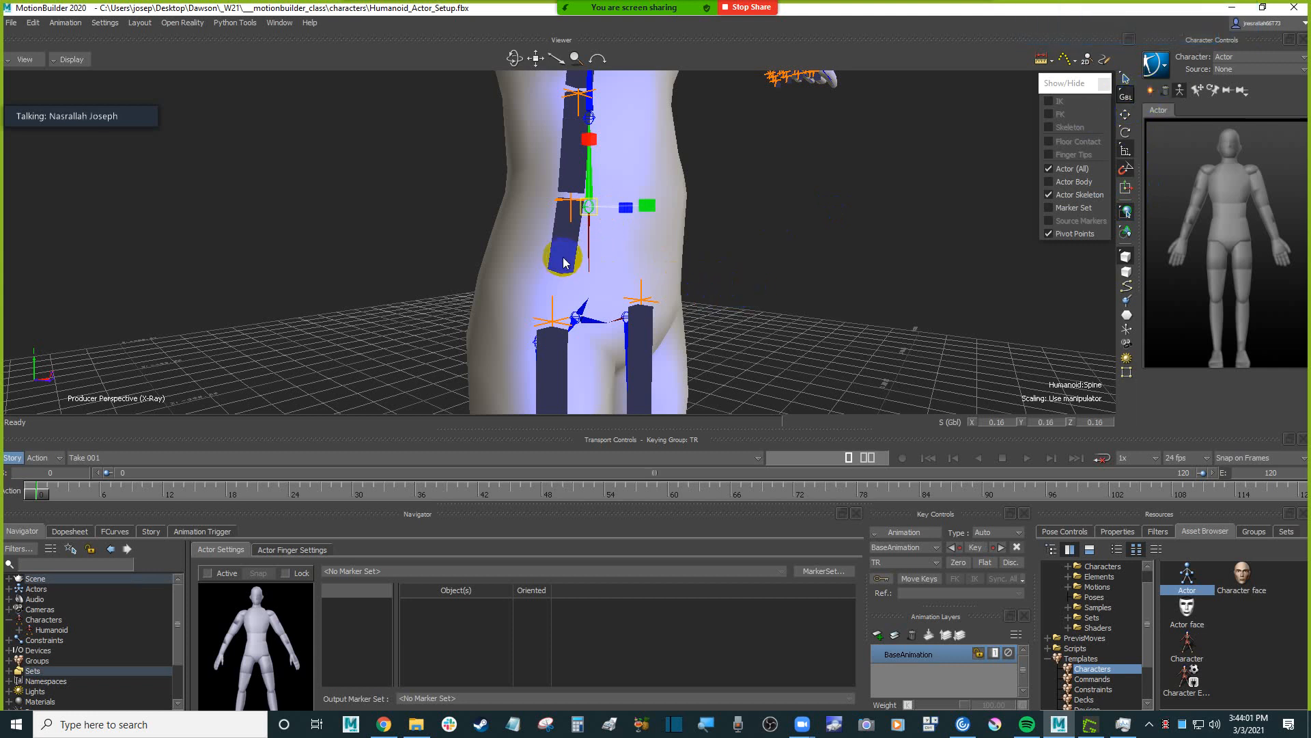
left_click(582, 315)
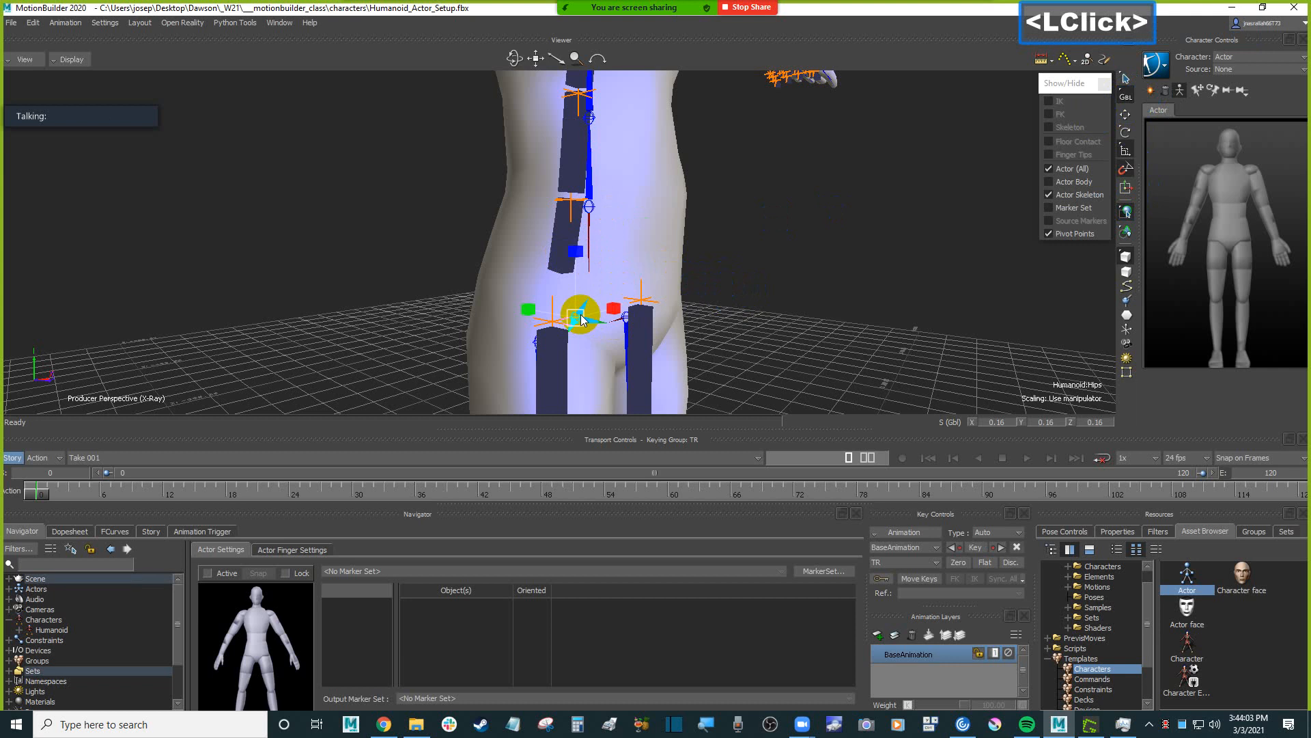
left_click_drag(741, 290, 984, 418, "ctrl+shift")
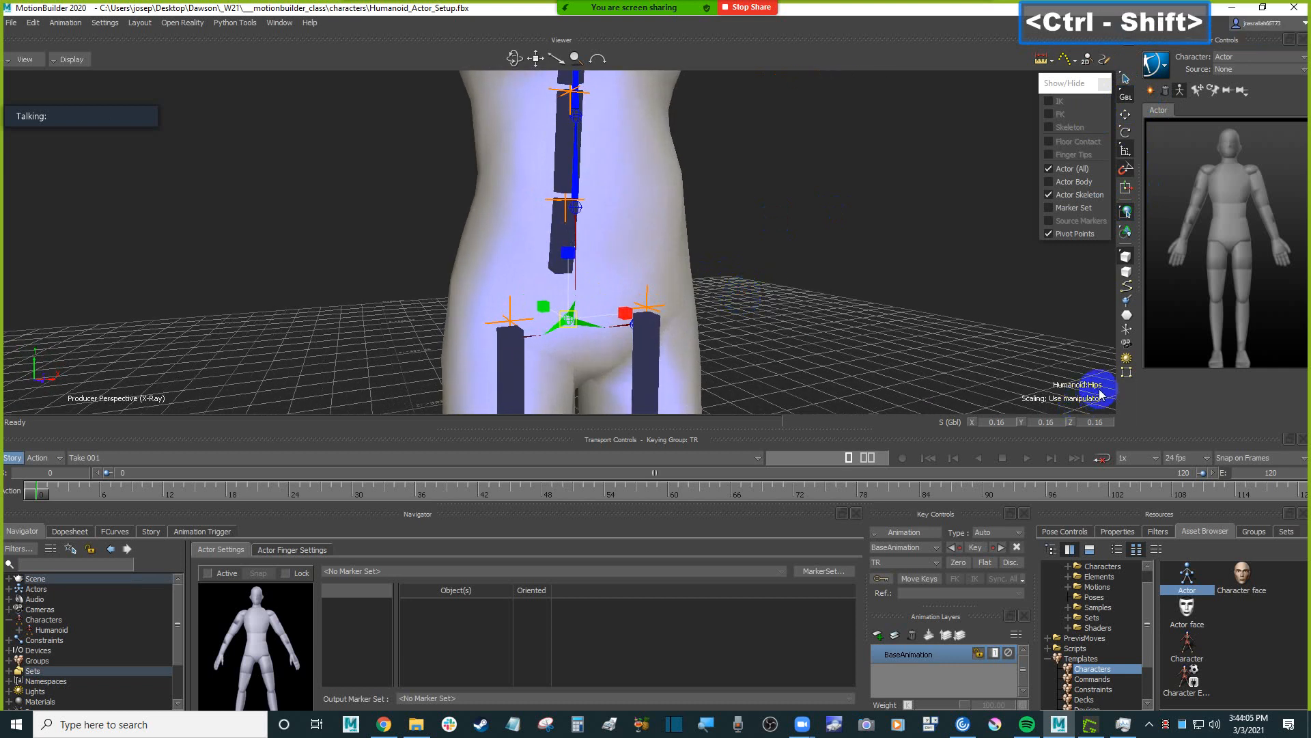
left_click_drag(741, 298, 802, 319, "ctrl+shift")
left_click_drag(803, 319, 821, 323, "ctrl")
left_click(819, 307)
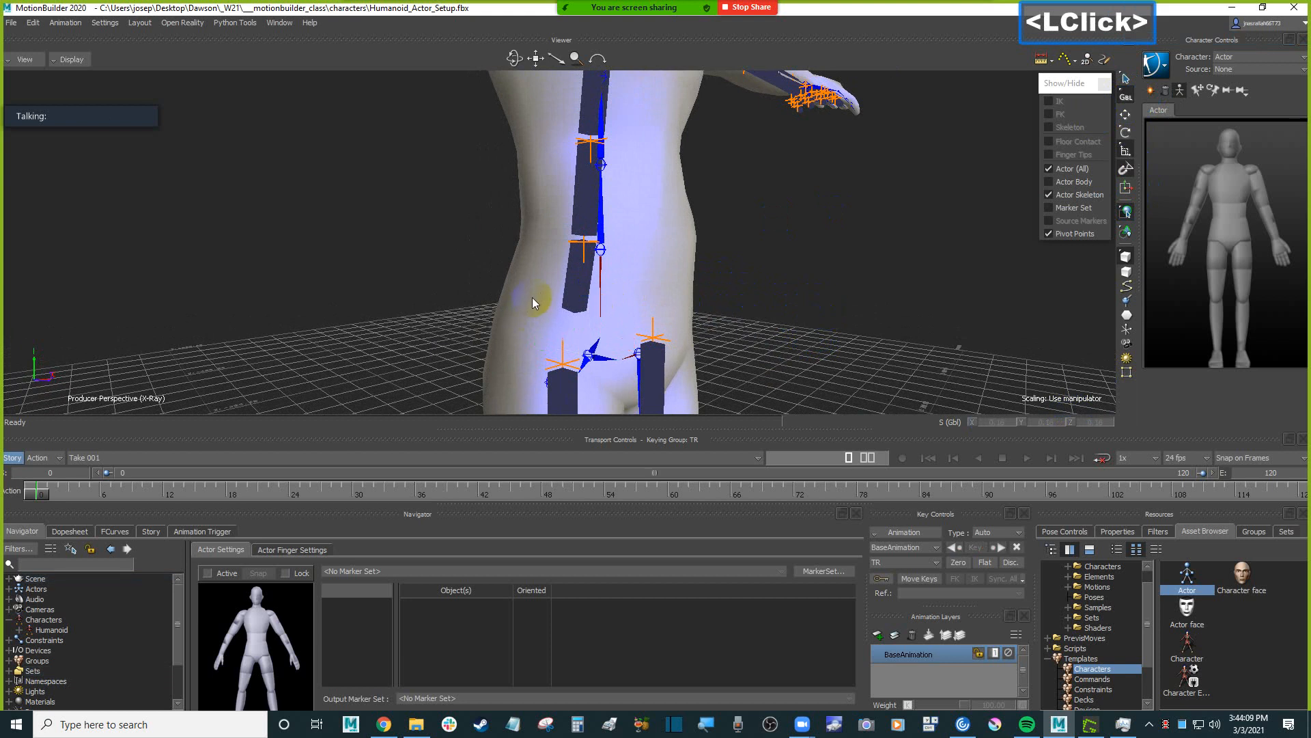
Translate the Actor's Hips bone forward along the global Z axis to about 3.69.
left_click(582, 295)
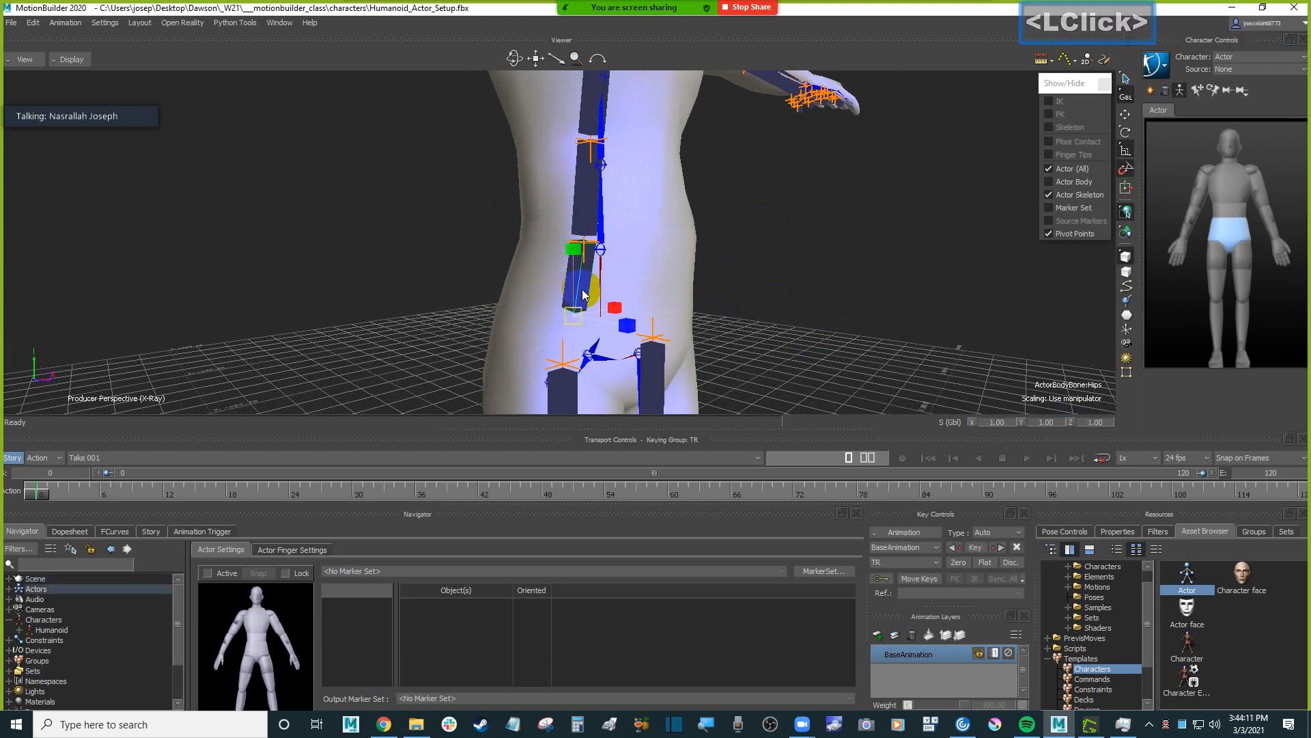
scroll(653, 291, "down", 3)
scroll(652, 294, "up", 2)
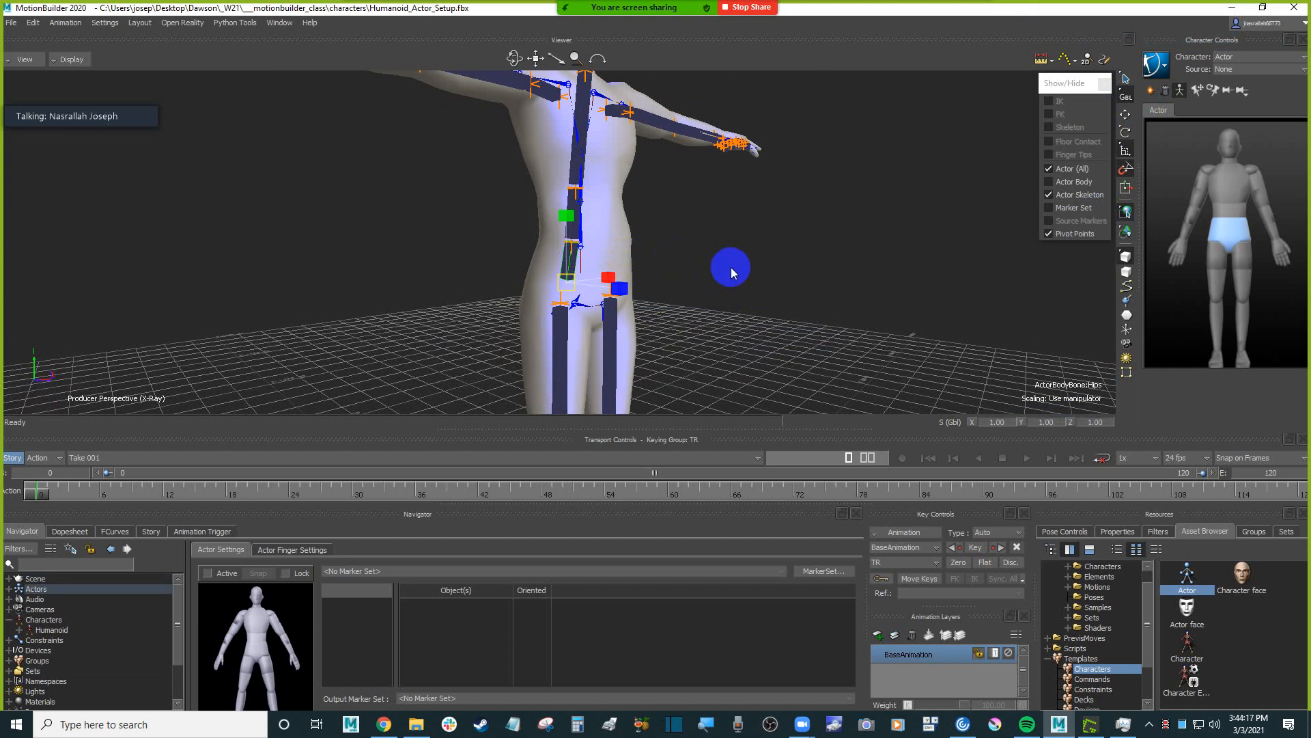
left_click(1125, 114)
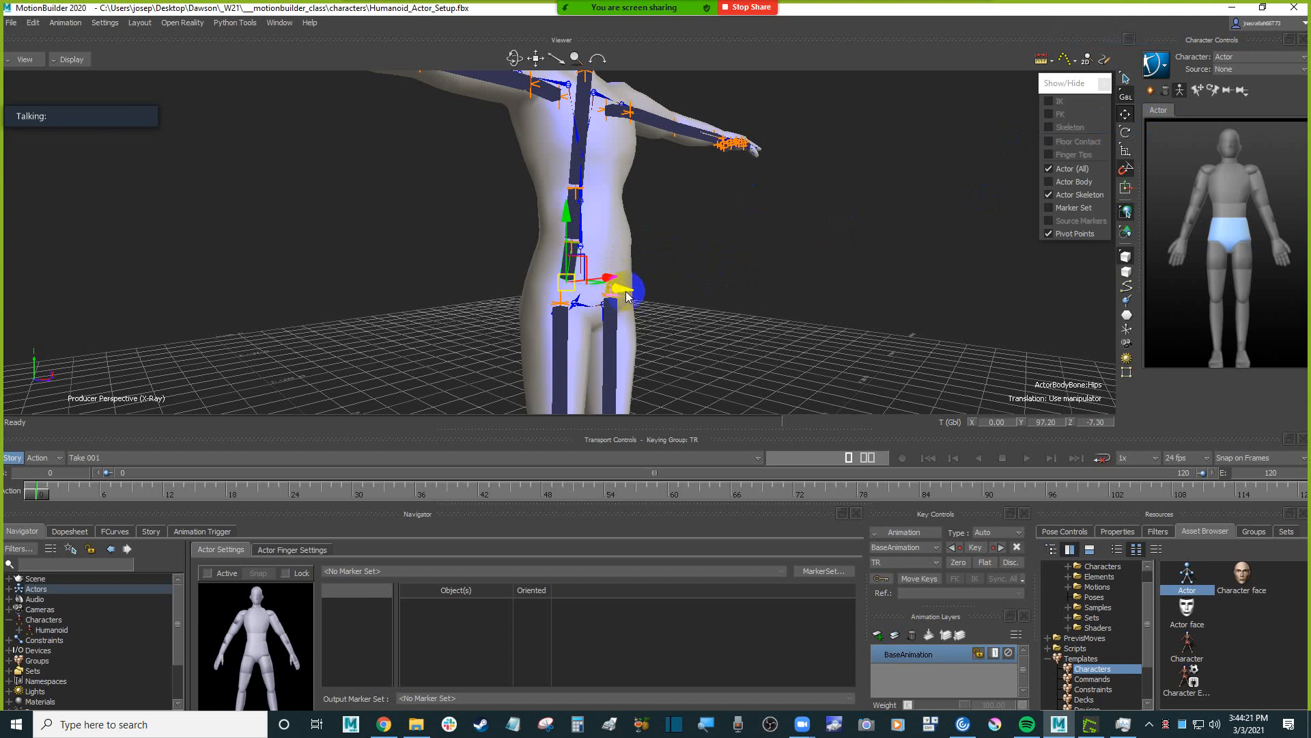
scroll(765, 310, "up", 3)
scroll(763, 310, "down", 2)
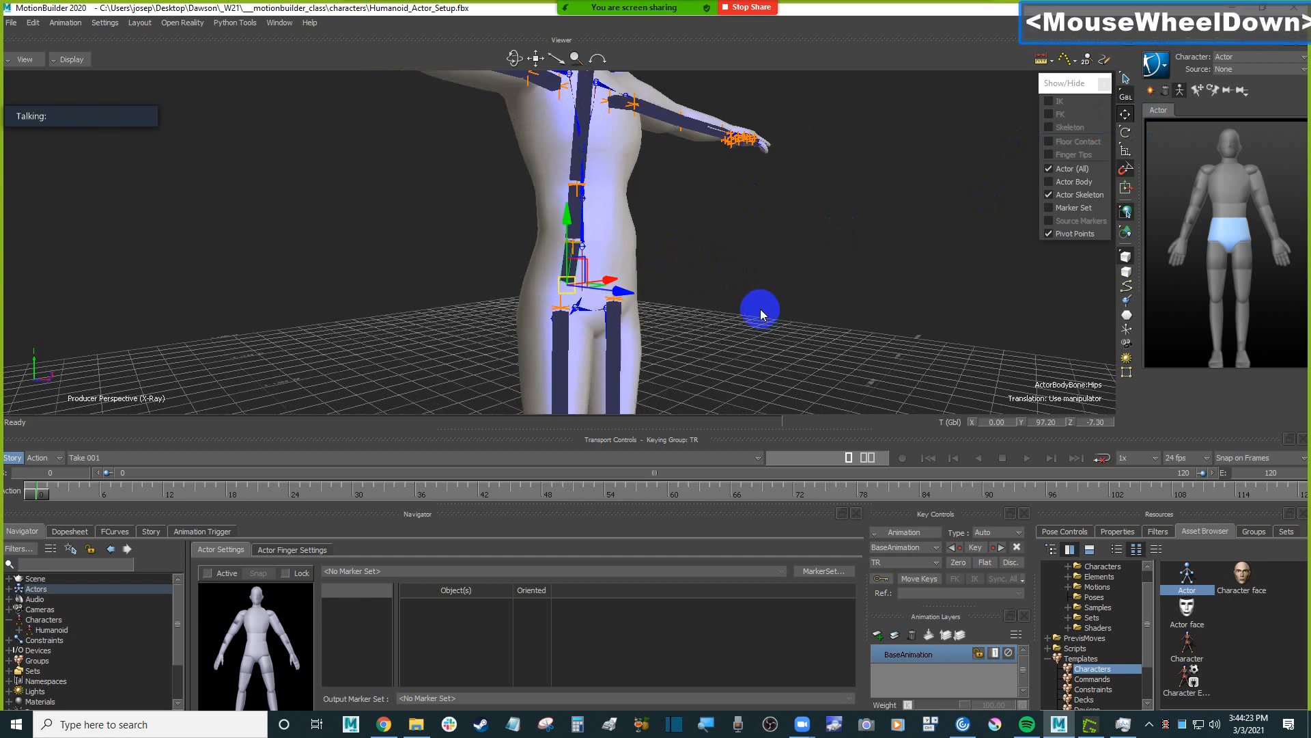
key("ctrl")
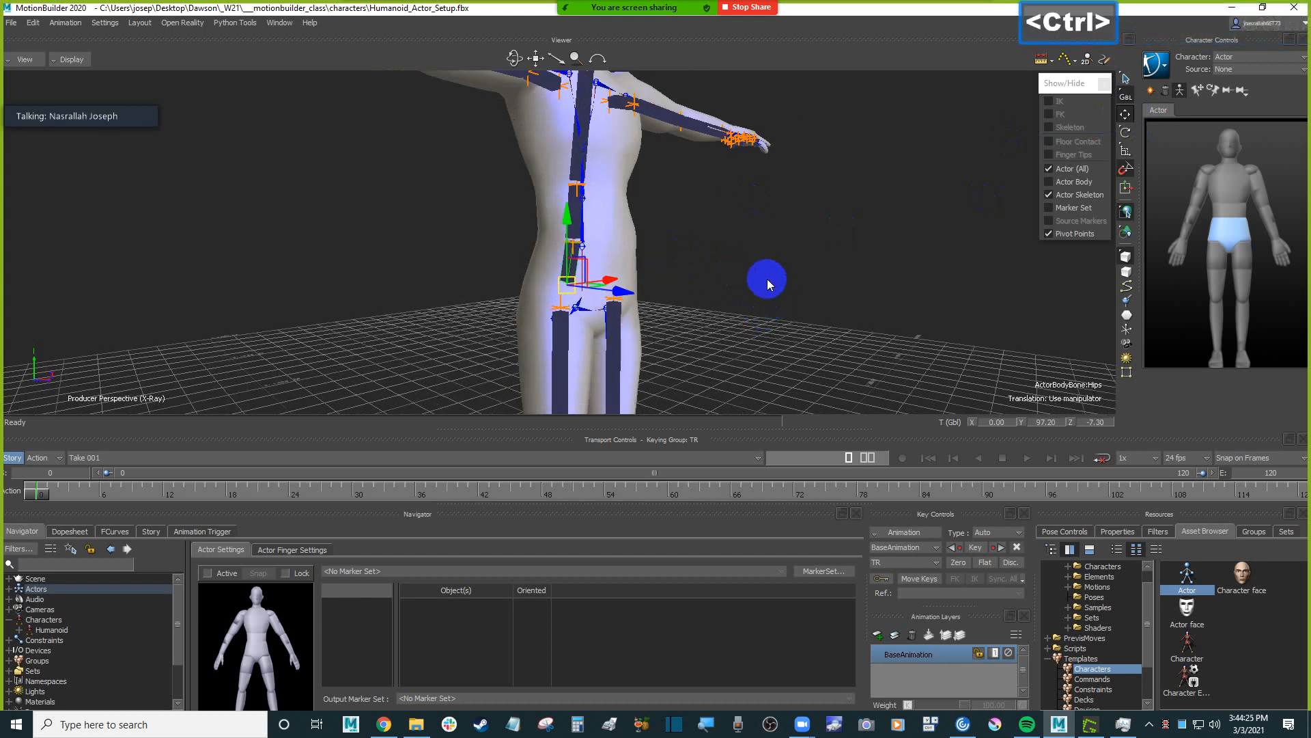
left_click_drag(767, 278, 686, 248, "ctrl+shift")
left_click_drag(631, 362, 673, 380)
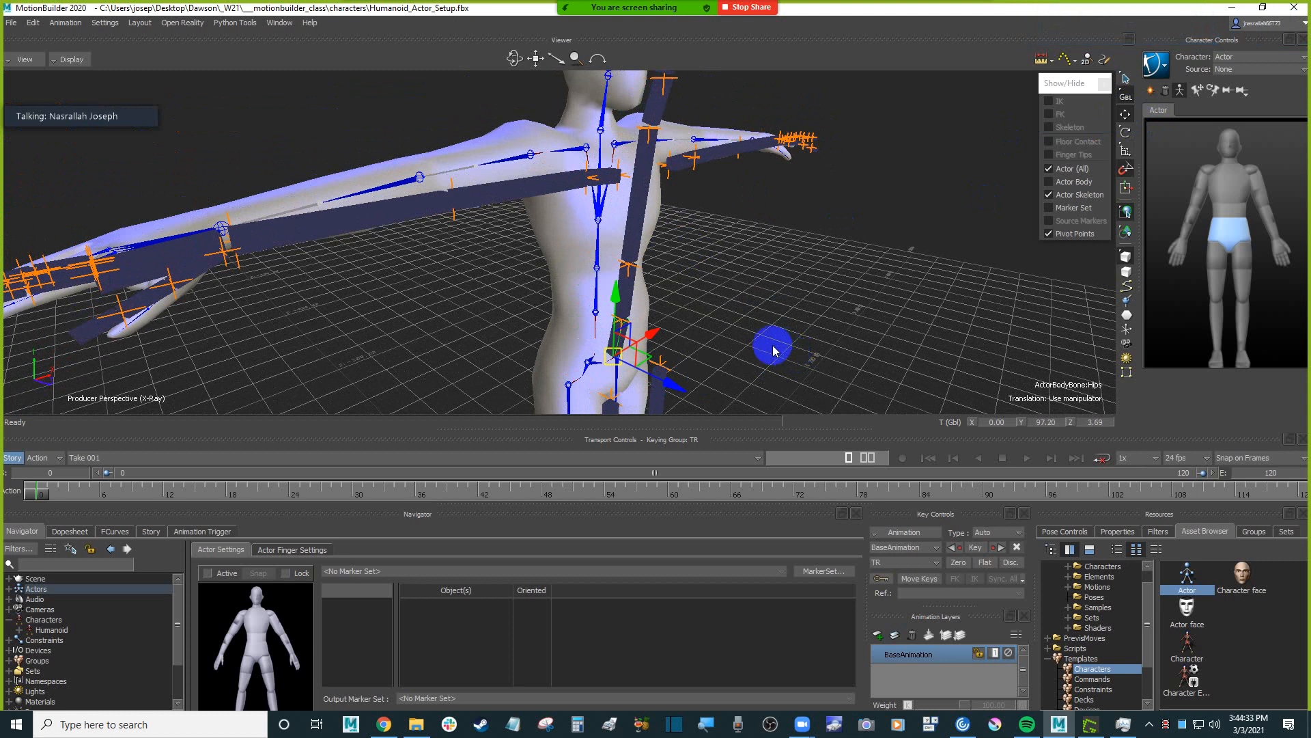
Translate the Actor's Hips bone onto the Humanoid's hips, to about 91.02 on global Y and -4.70 on global Z, and deselect it.
left_click_drag(762, 314, 597, 276, "ctrl")
left_click(587, 282)
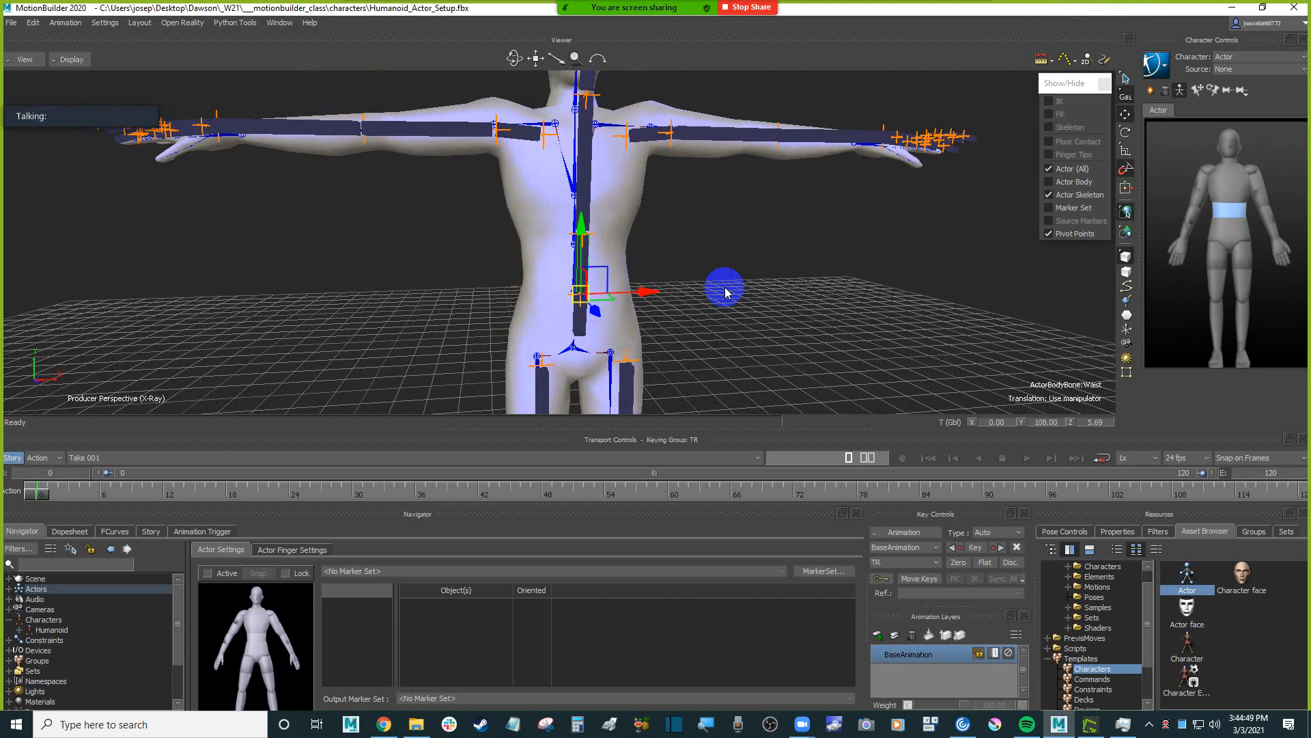
left_click_drag(726, 293, 618, 305, "ctrl+shift")
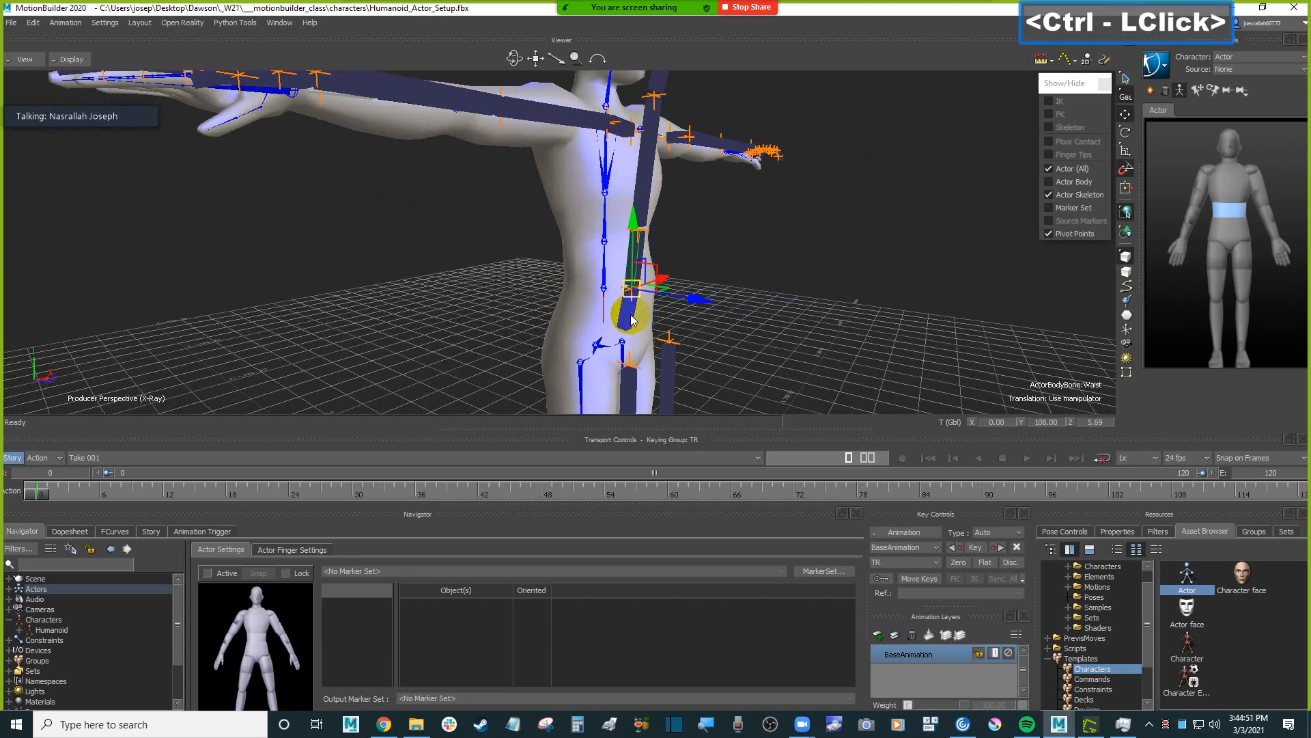
left_click(632, 319)
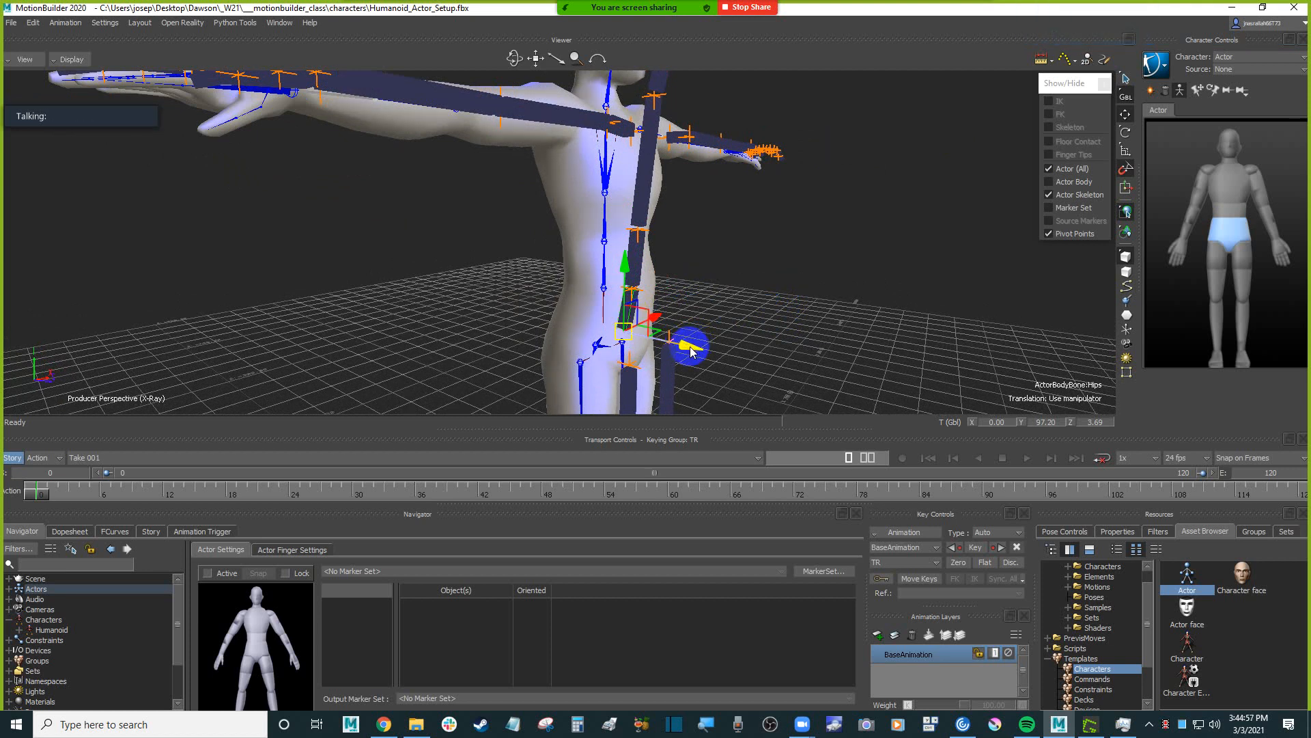
left_click_drag(691, 350, 761, 301)
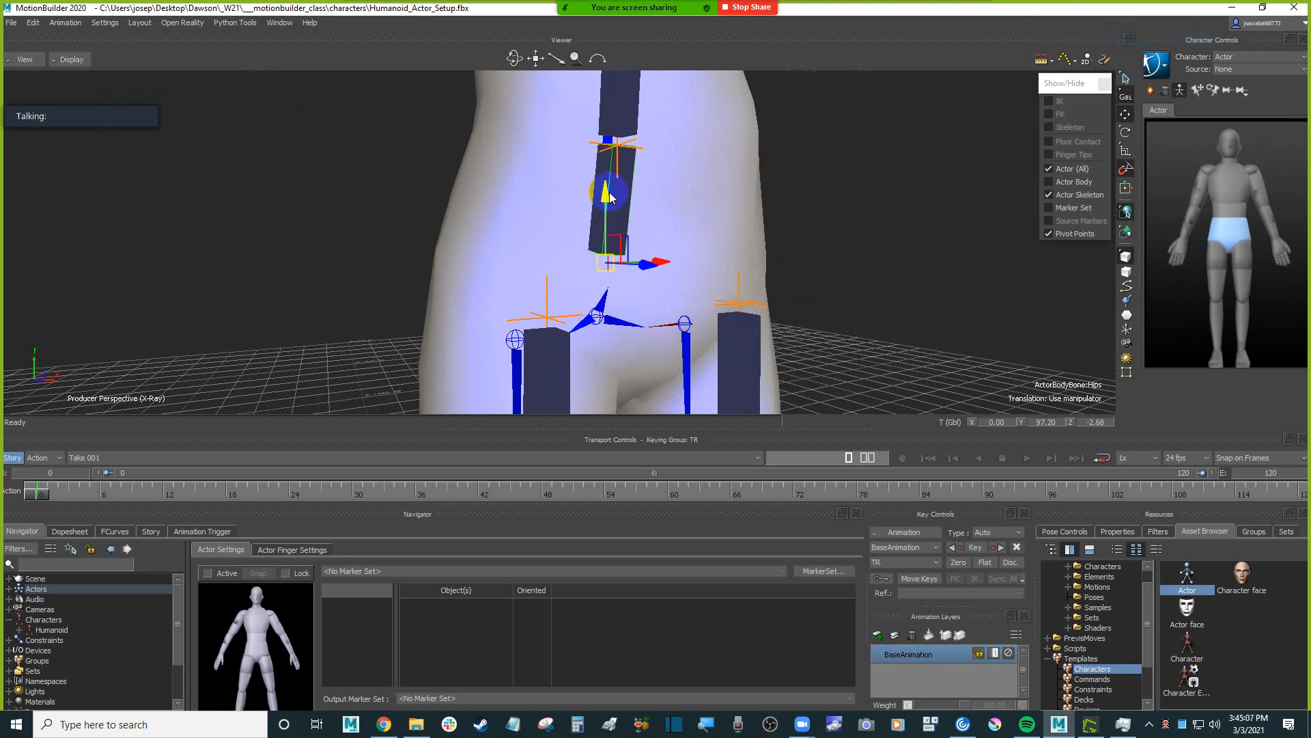
left_click_drag(610, 197, 785, 254)
left_click_drag(697, 317, 752, 257)
scroll(687, 266, "down", 3)
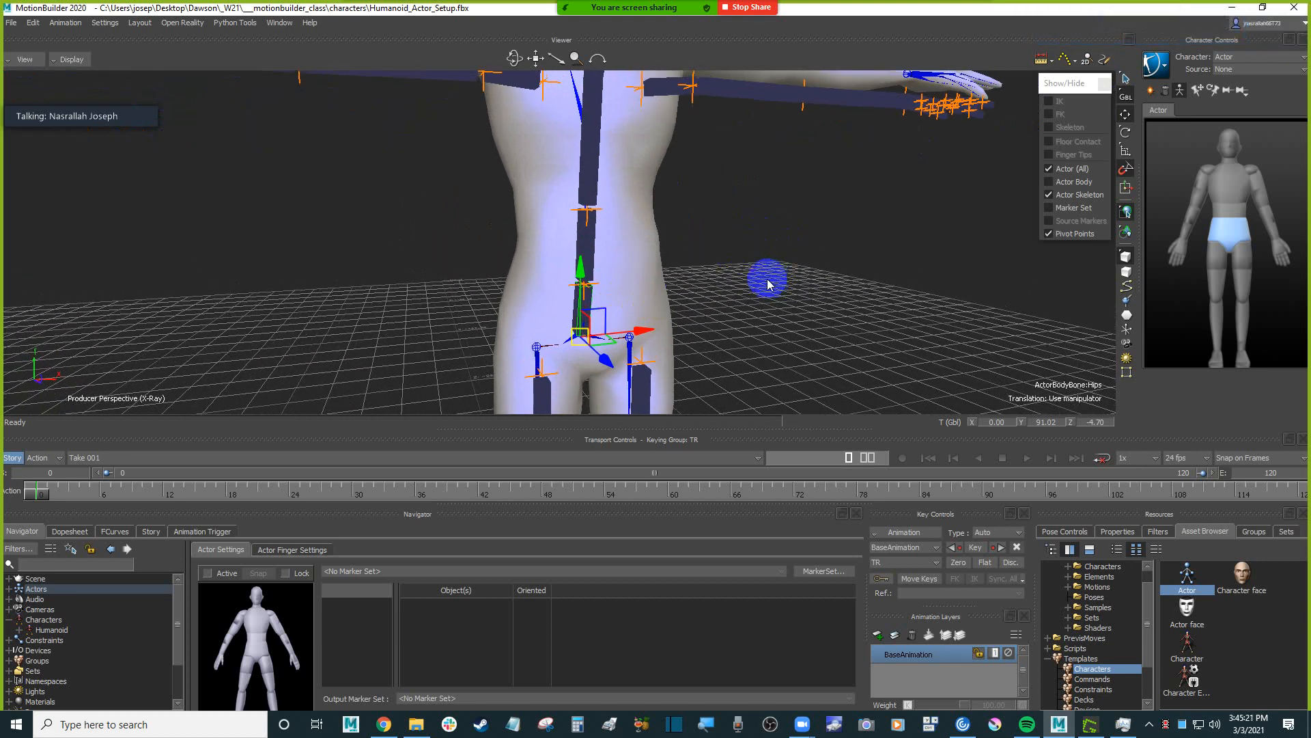
left_click(791, 301)
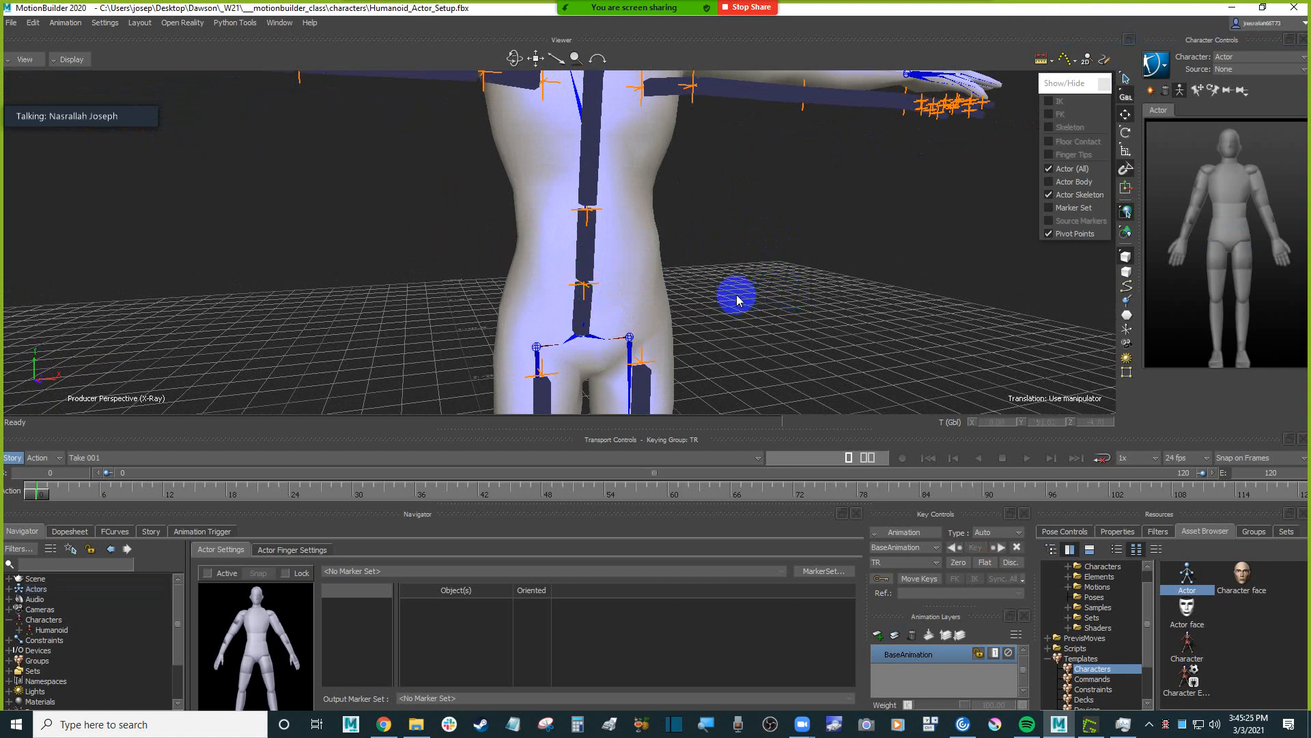
scroll(734, 298, "down", 5)
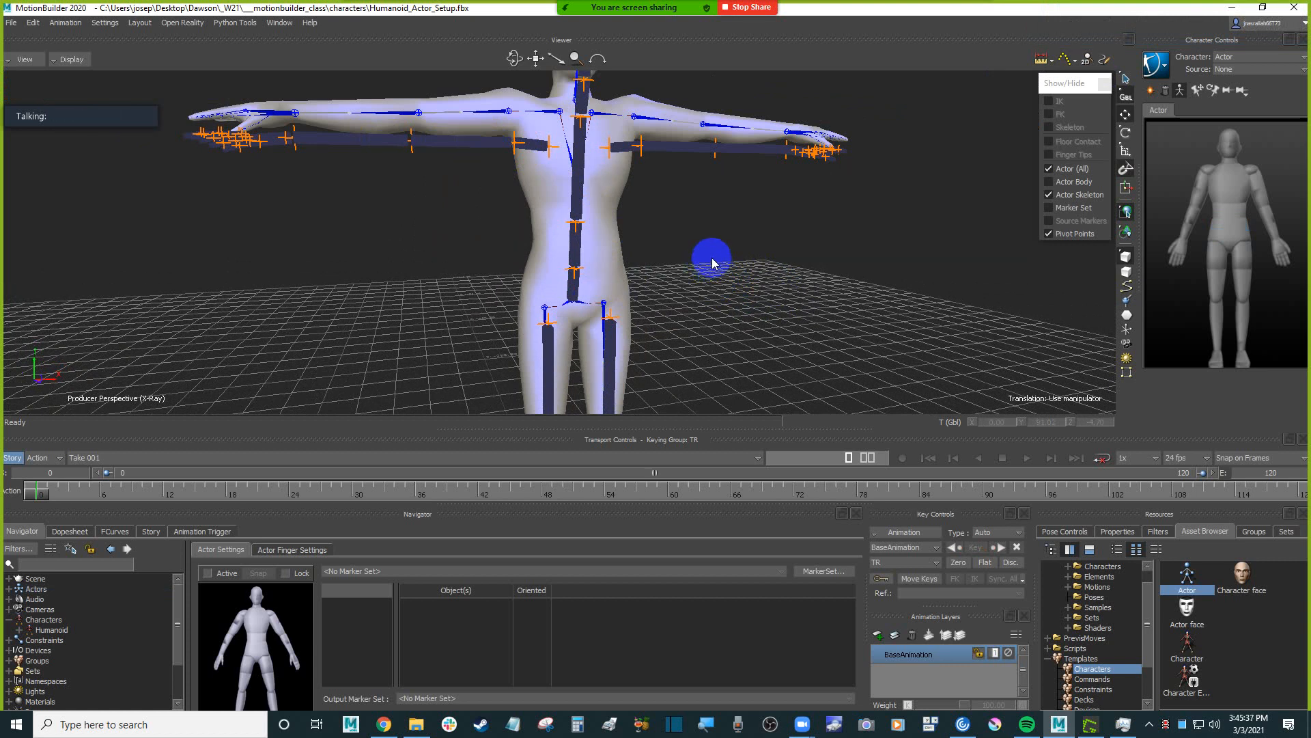
left_click_drag(740, 286, 704, 265, "ctrl")
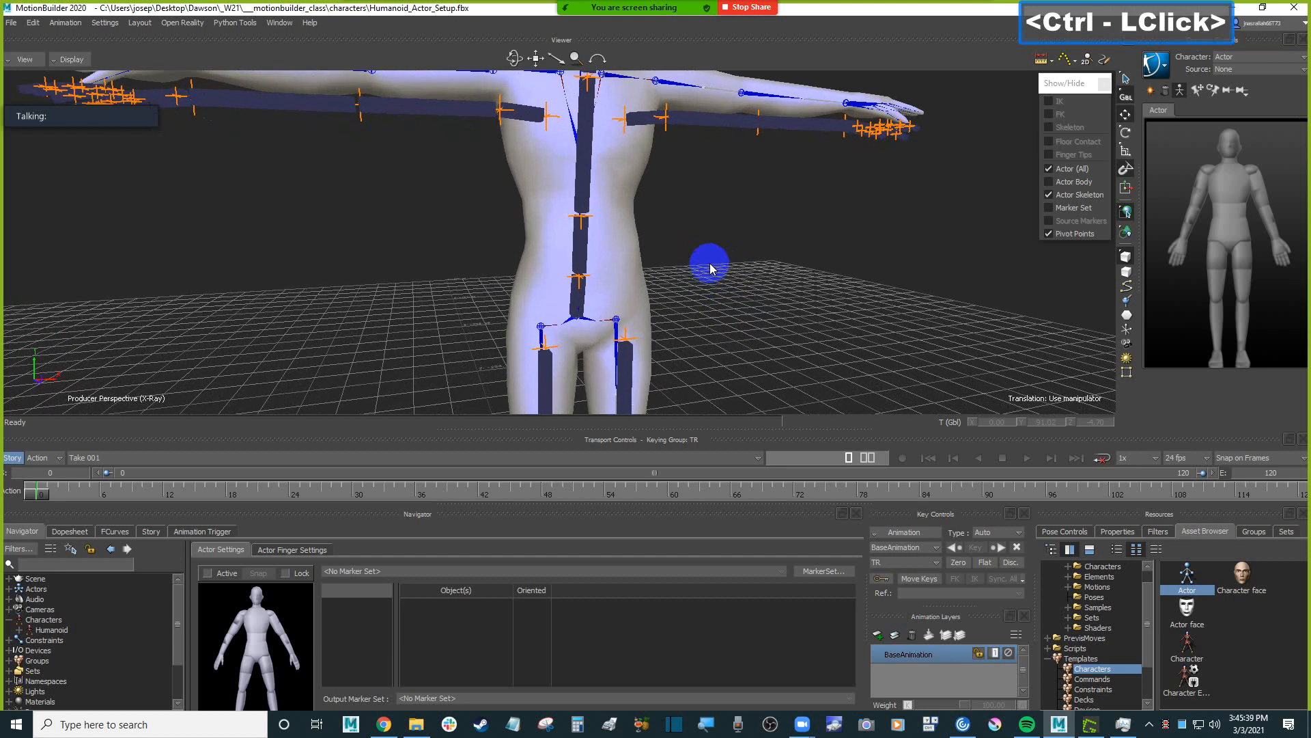
key("space")
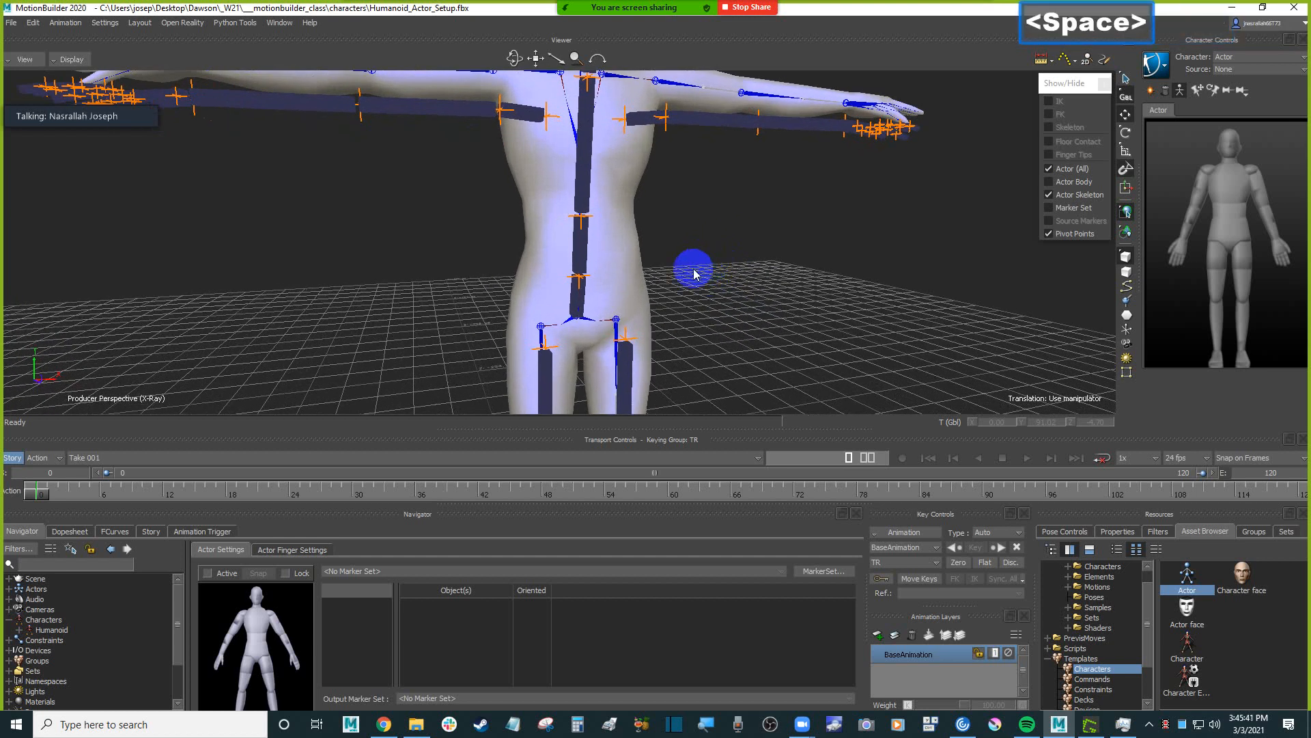
Preview the whole Actor skeleton in wireframe display and restore its default shading.
left_click(578, 316)
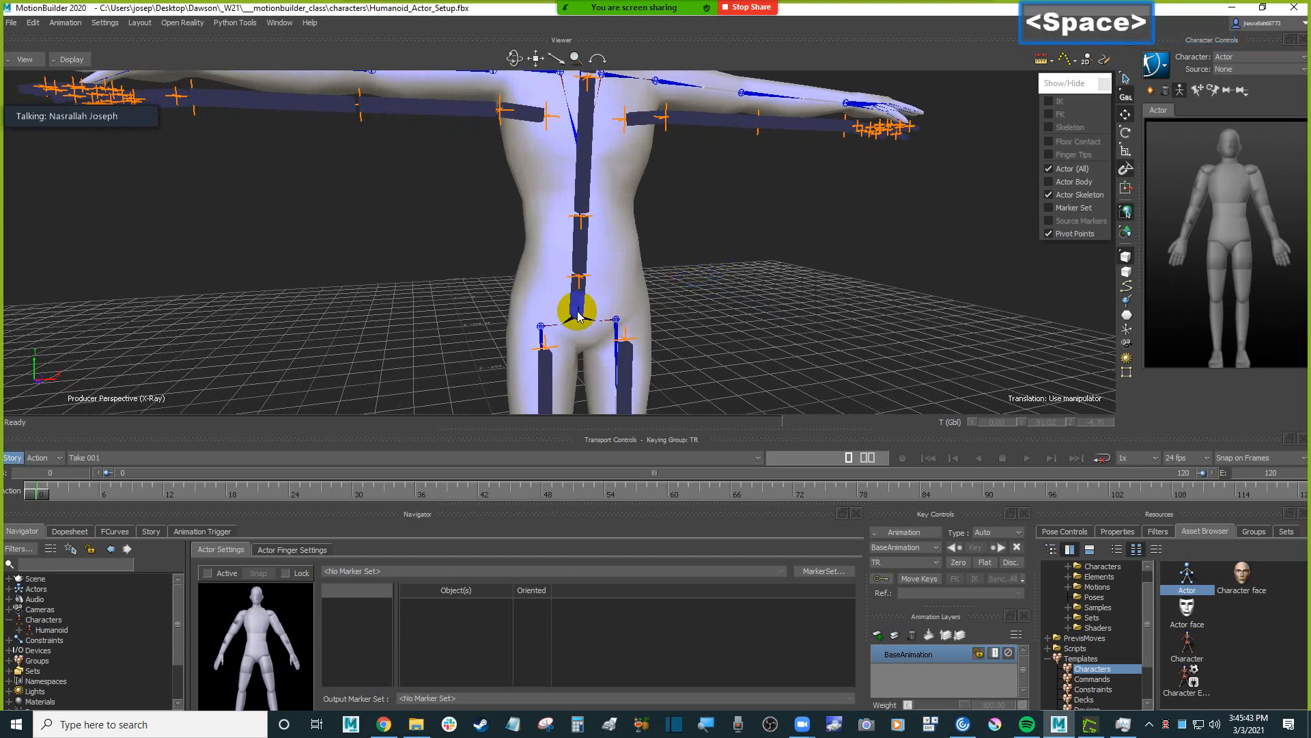
left_click(578, 304)
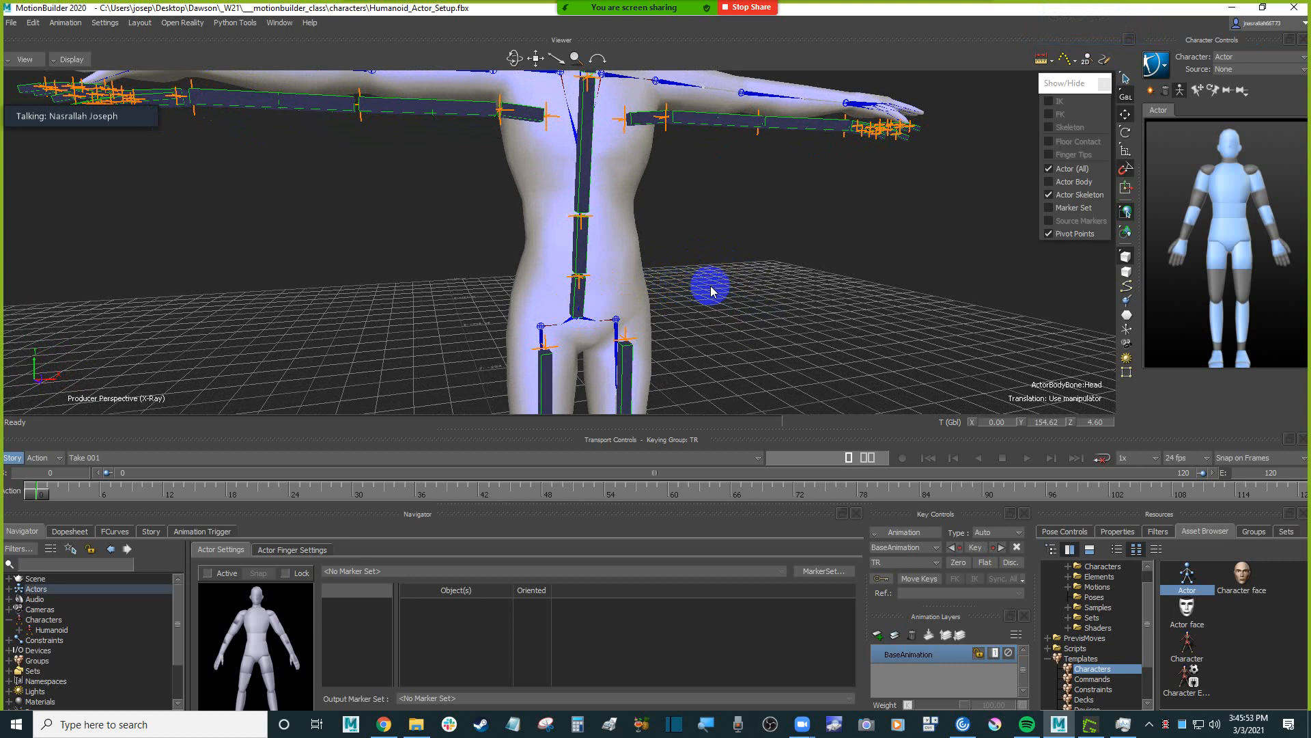
key("1")
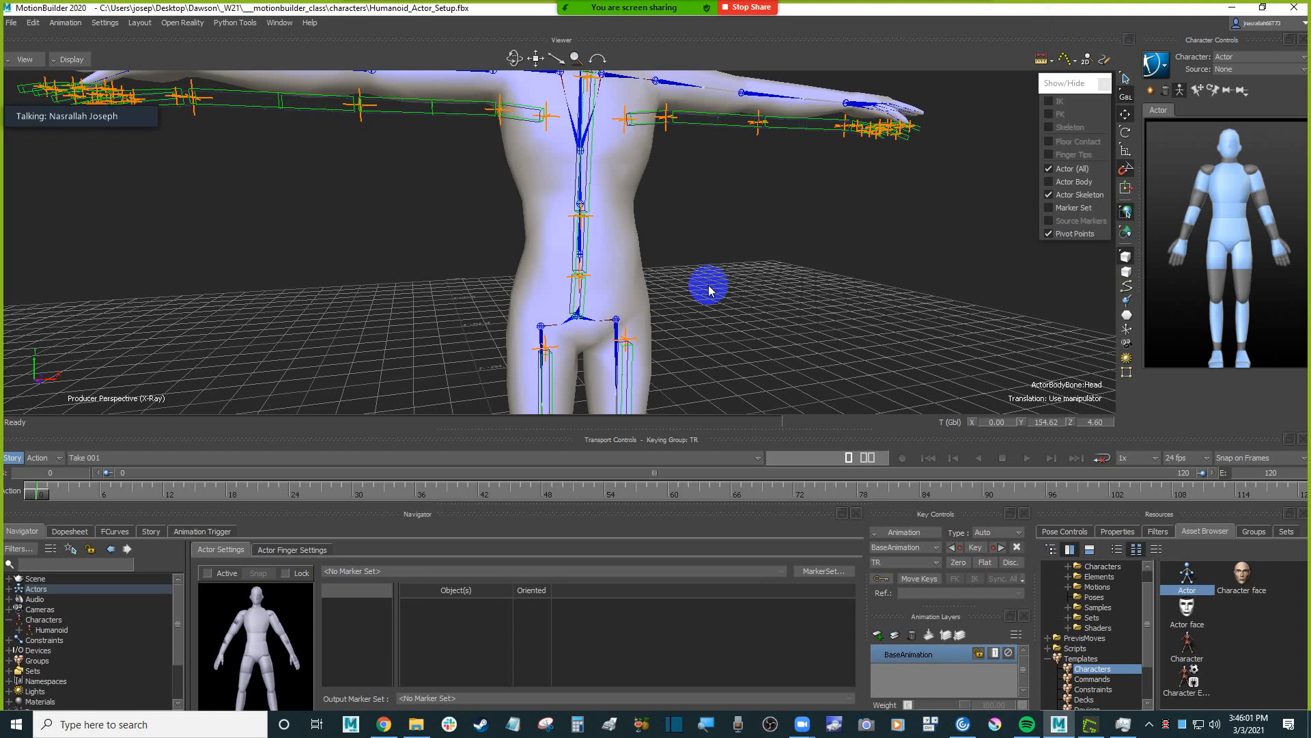
left_click(736, 307)
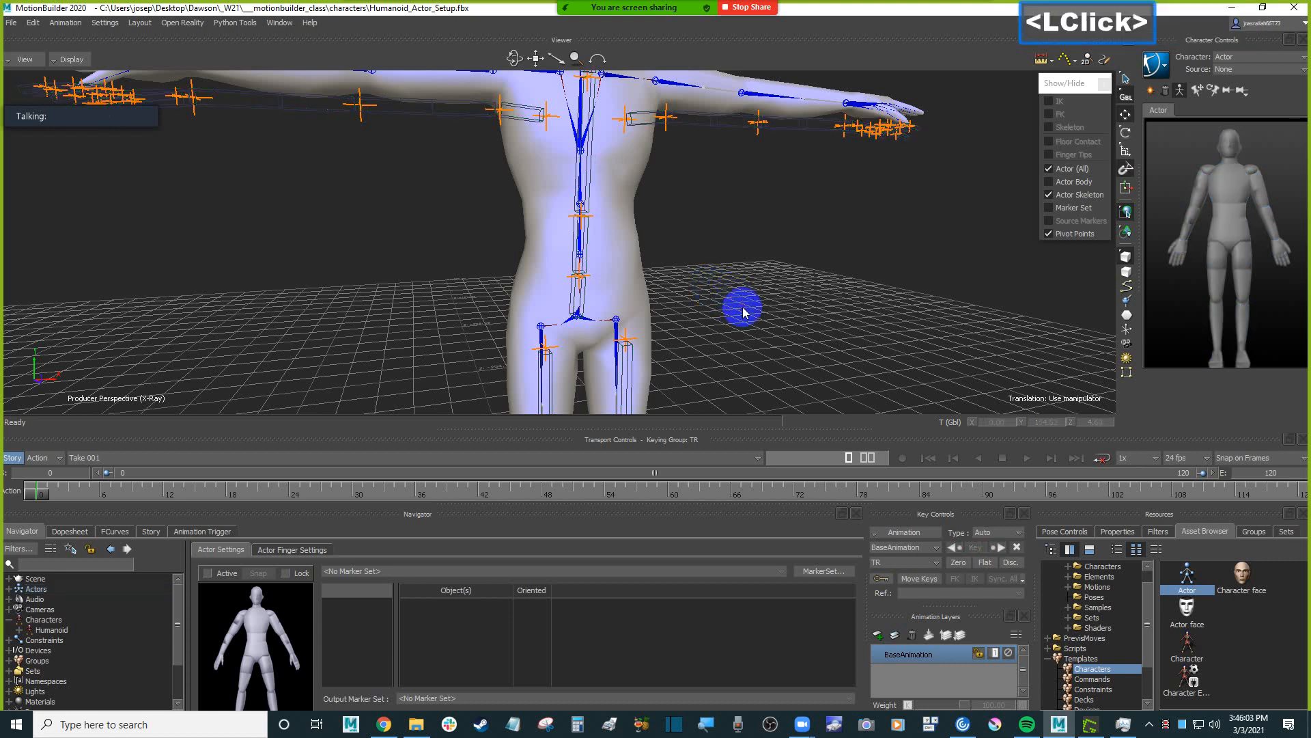
left_click(743, 301)
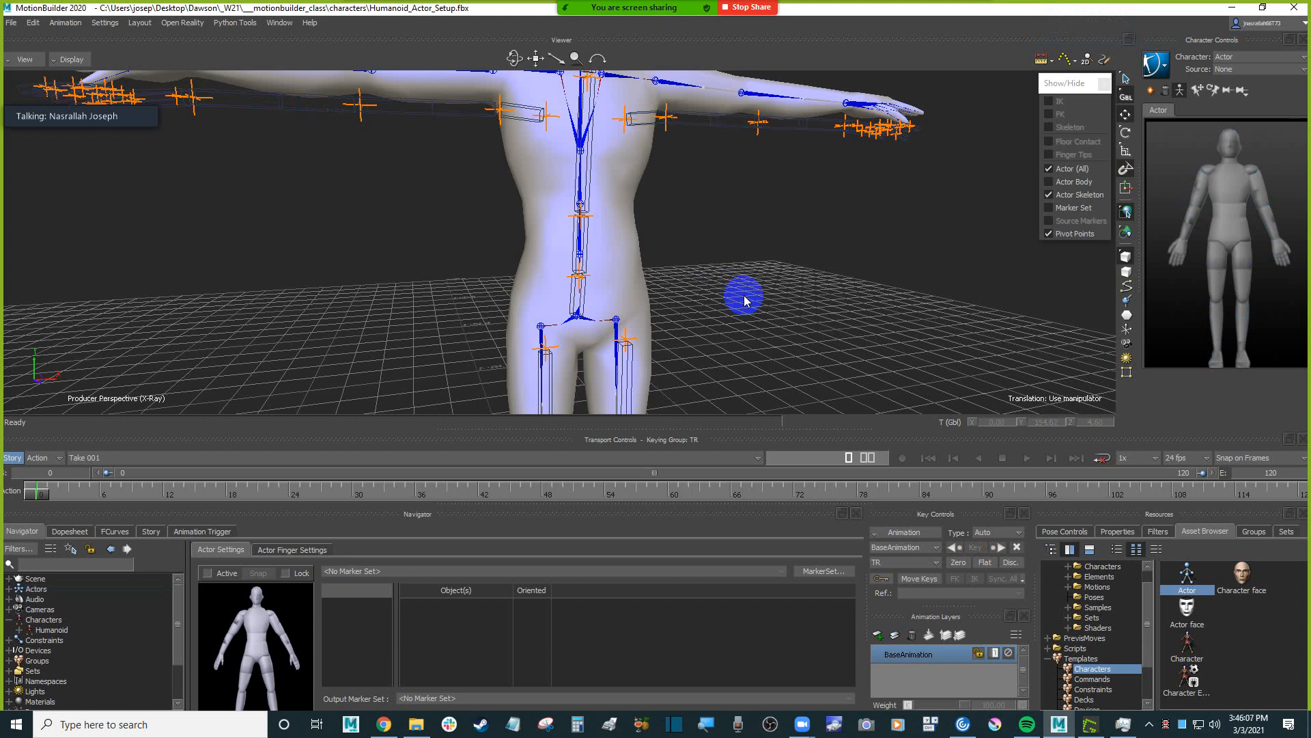
key("4")
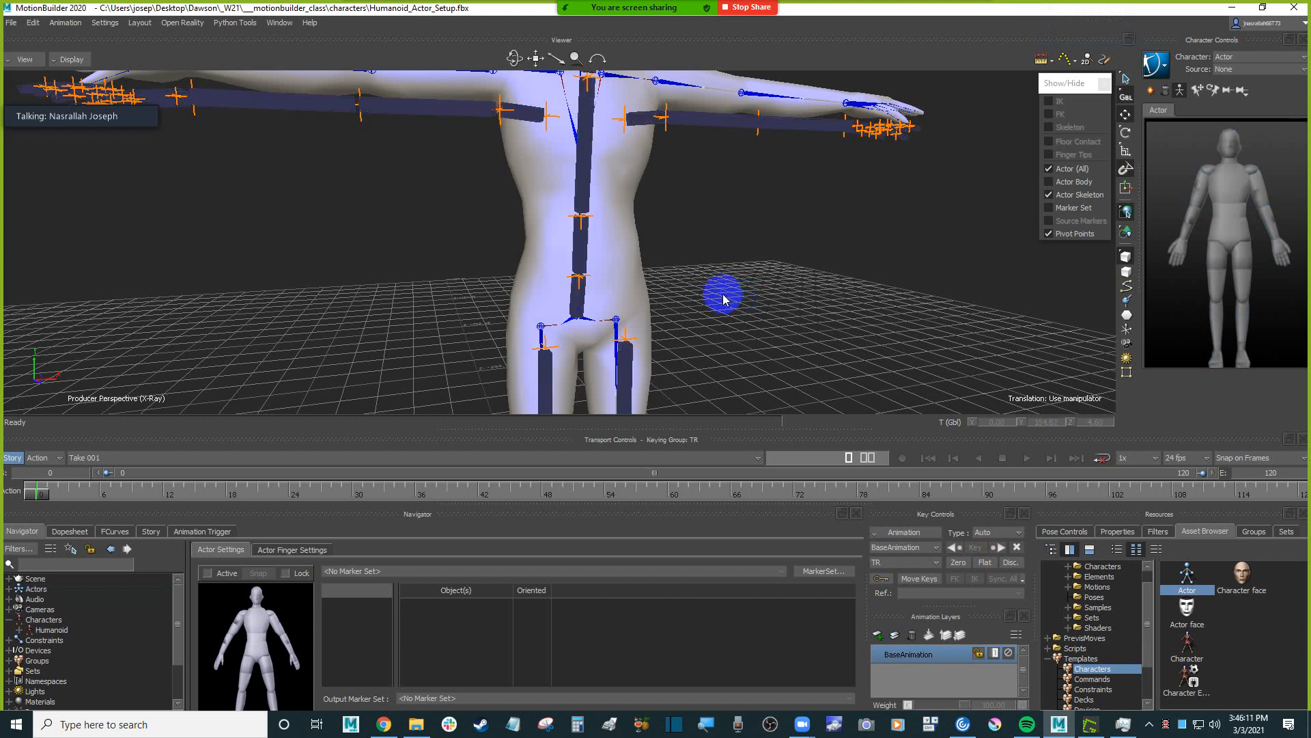
left_click(726, 300)
left_click(703, 296)
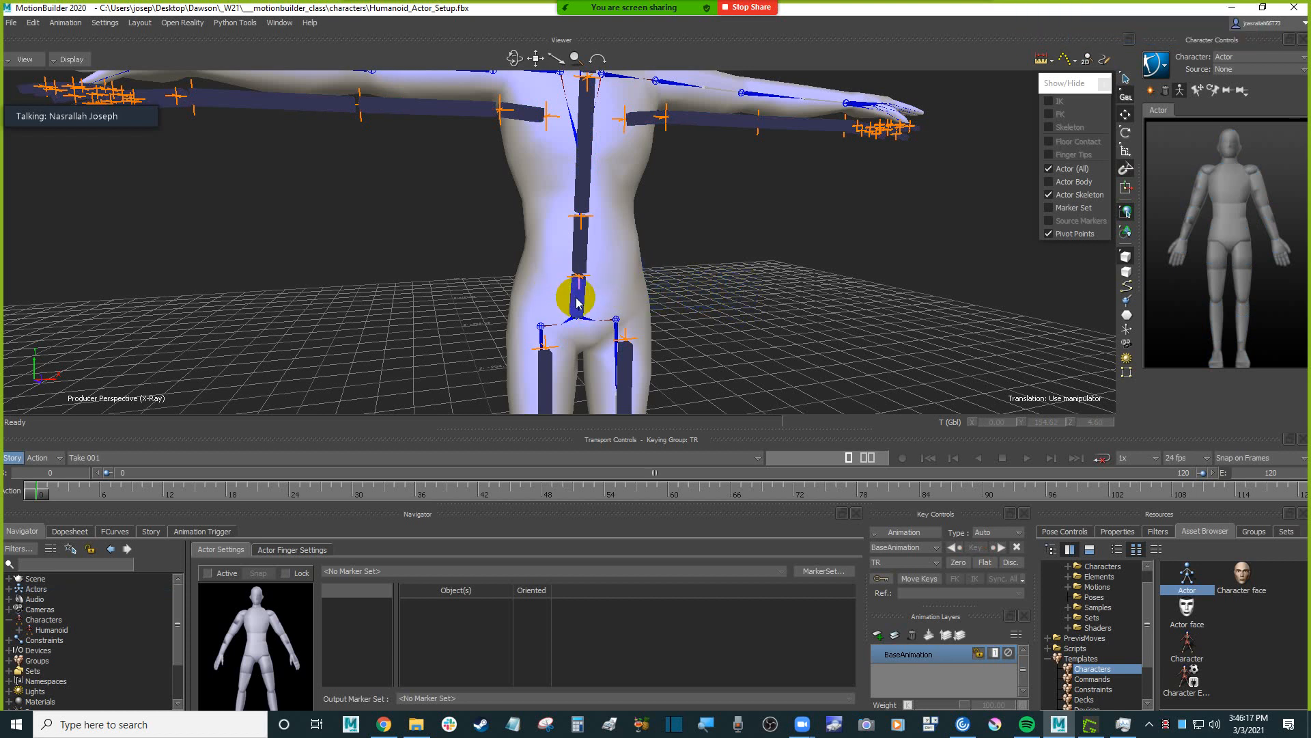
Select all of the Actor's skeleton bones, switch them to wireframe display and deselect them.
key("space")
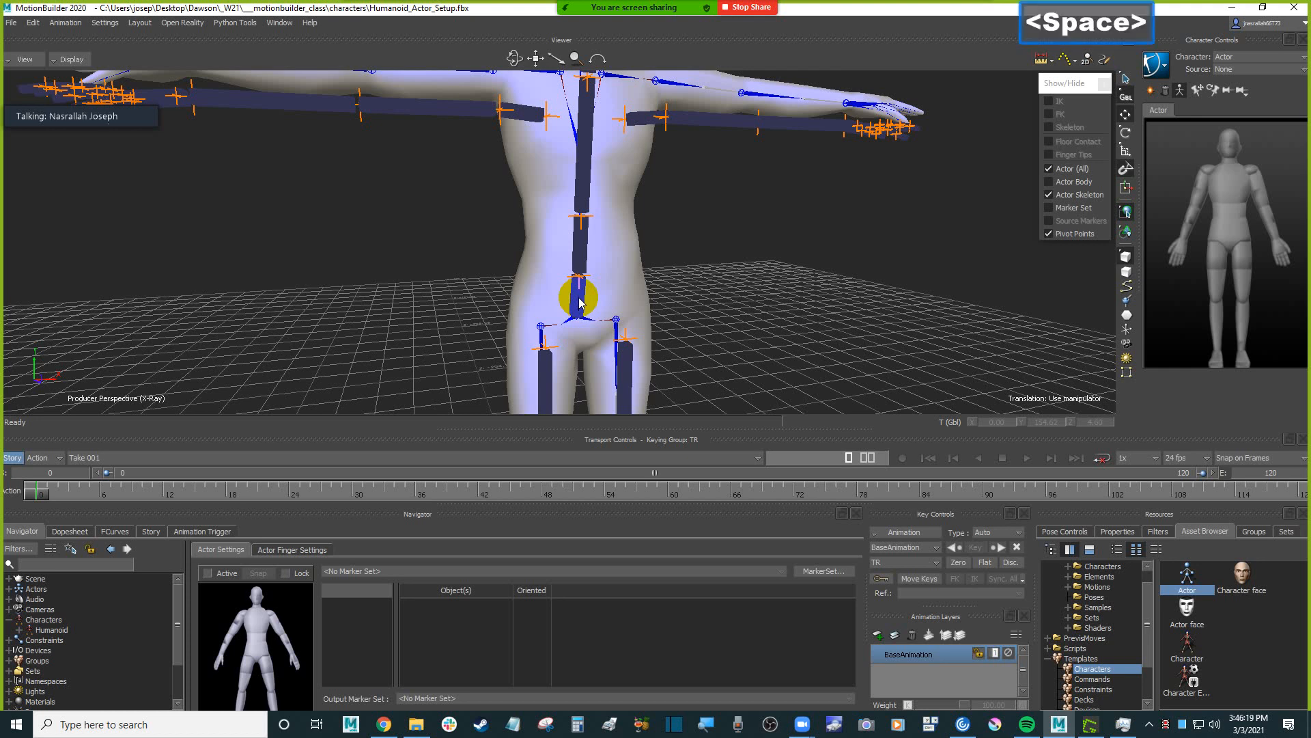
left_click(579, 303)
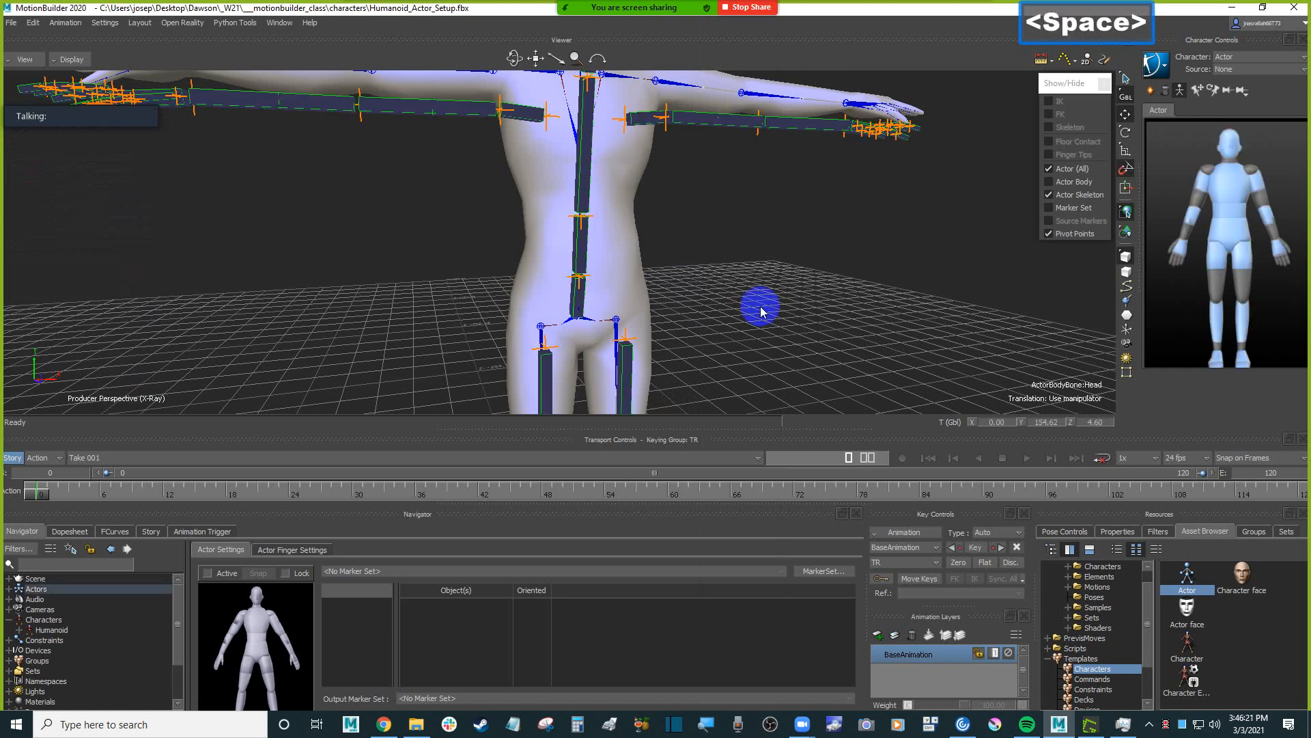
key("1")
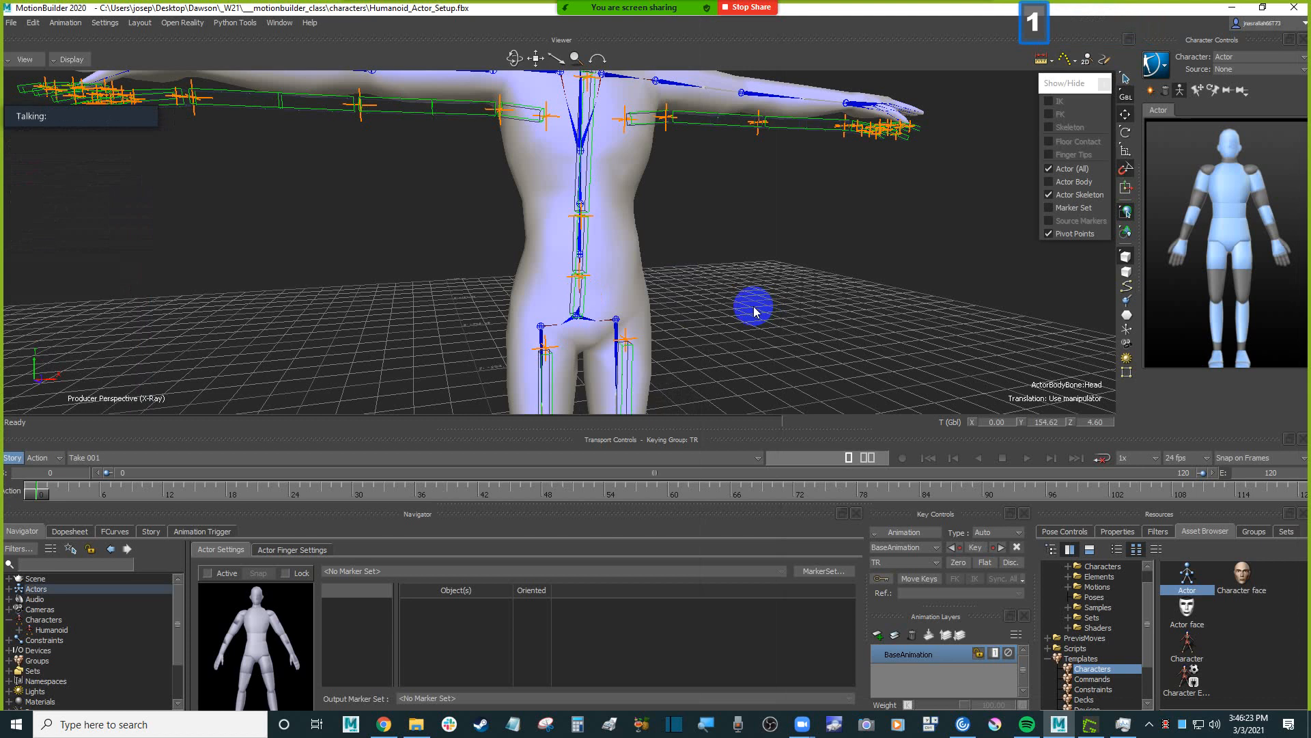
left_click_drag(738, 299, 769, 330, "ctrl")
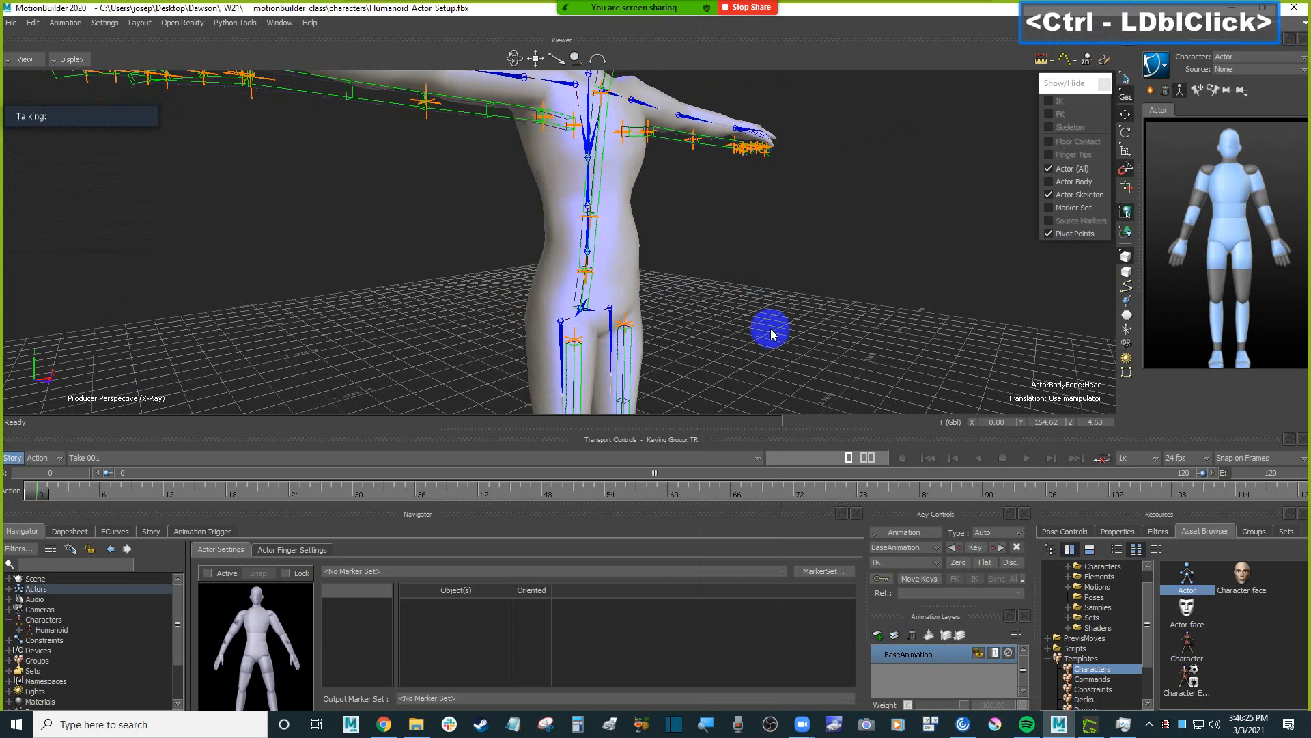
left_click(768, 273)
mouse_move(736, 277)
left_mouse_down("ctrl")
mouse_move(710, 302)
mouse_move(705, 263)
mouse_move(732, 295)
mouse_move(731, 268)
left_mouse_up("ctrl")
left_click_drag(731, 268, 725, 238, "ctrl")
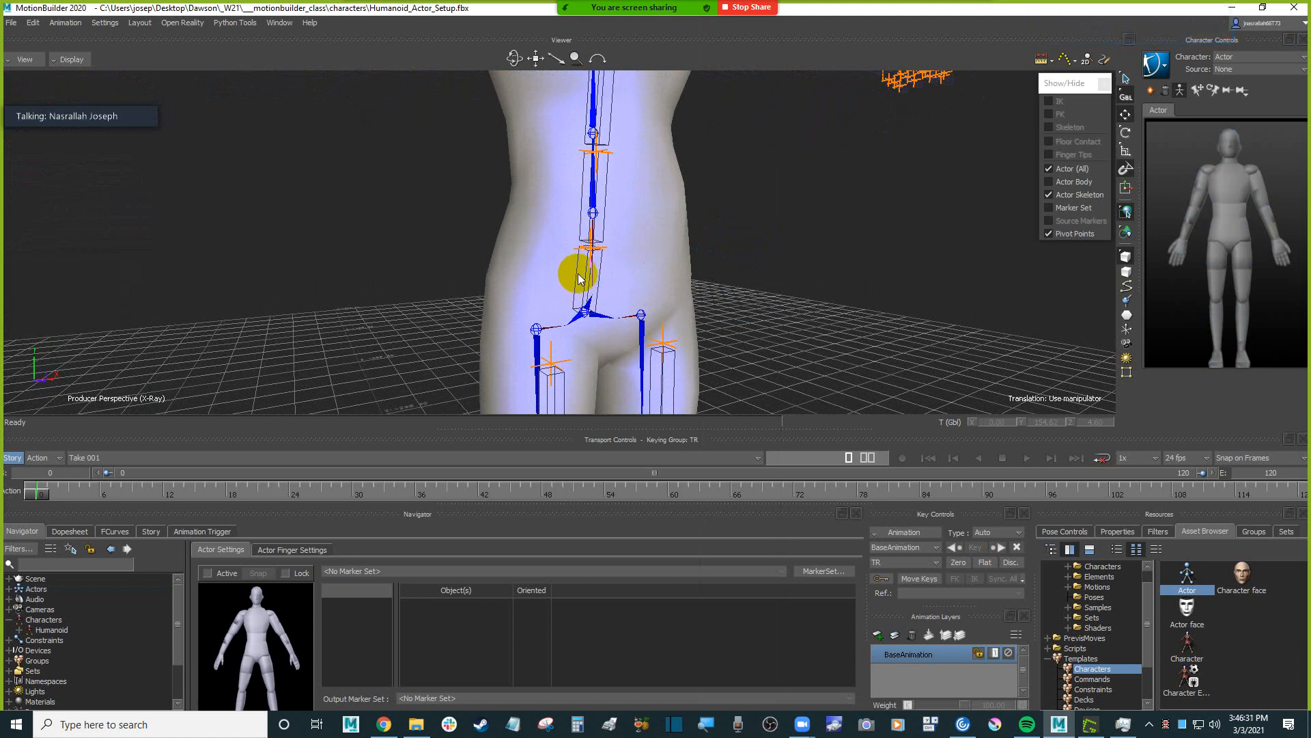
Reselect the whole Actor, enlarge the lower panels and expand the Actor Settings in its properties.
key("space")
left_click(577, 278)
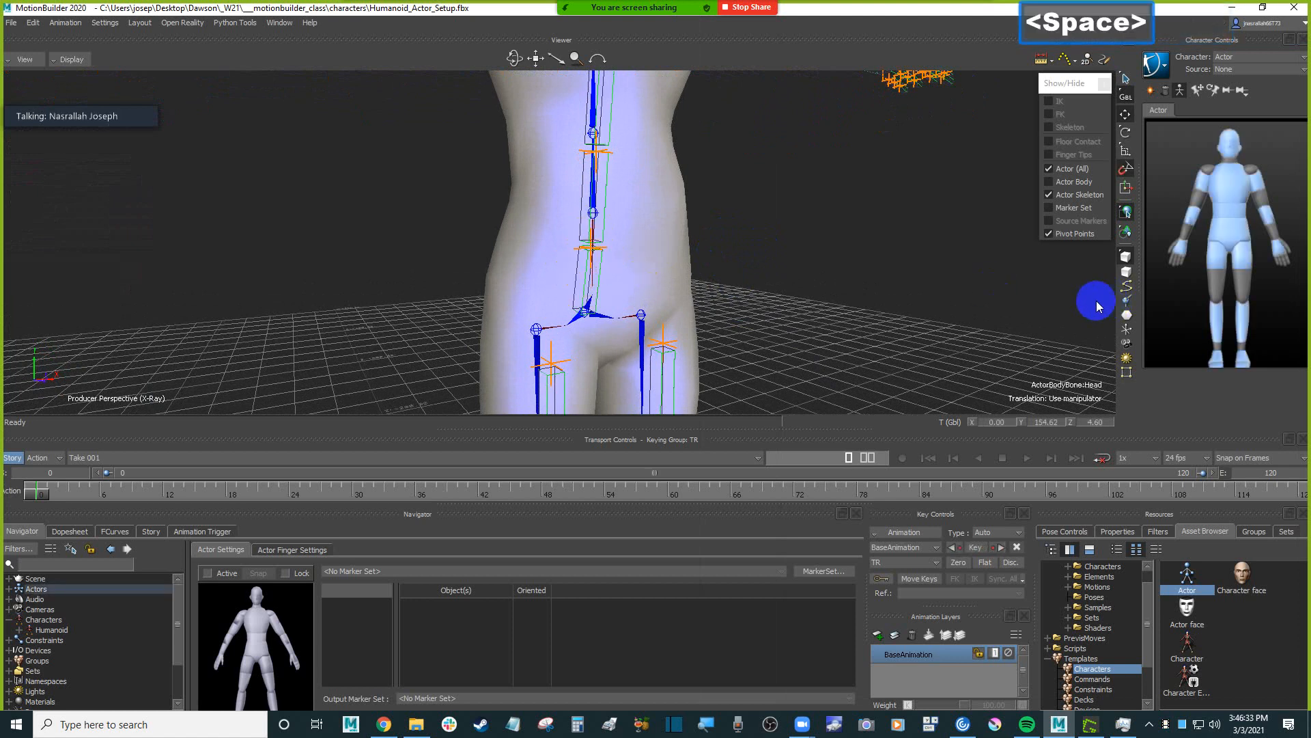
left_click(1071, 429)
left_click_drag(1071, 429, 1070, 399)
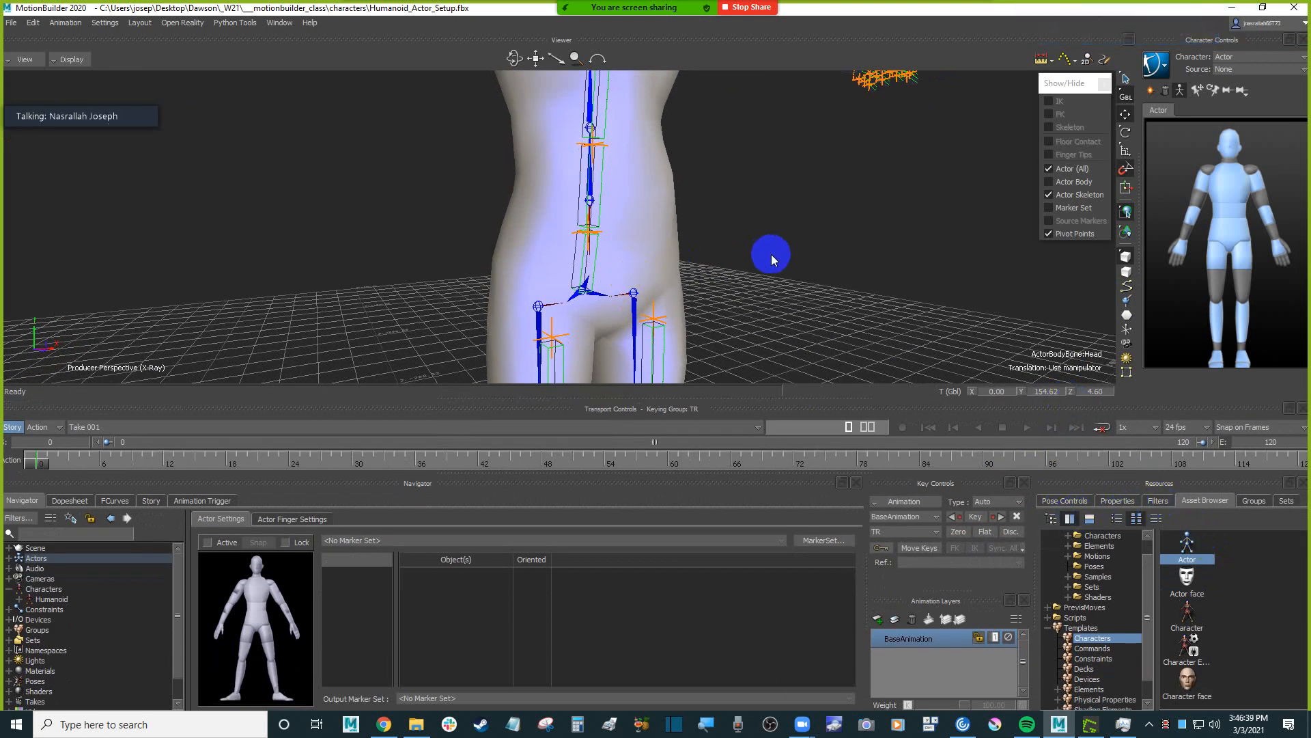
left_click(803, 220, "ctrl")
left_click_drag(803, 220, 851, 313, "ctrl")
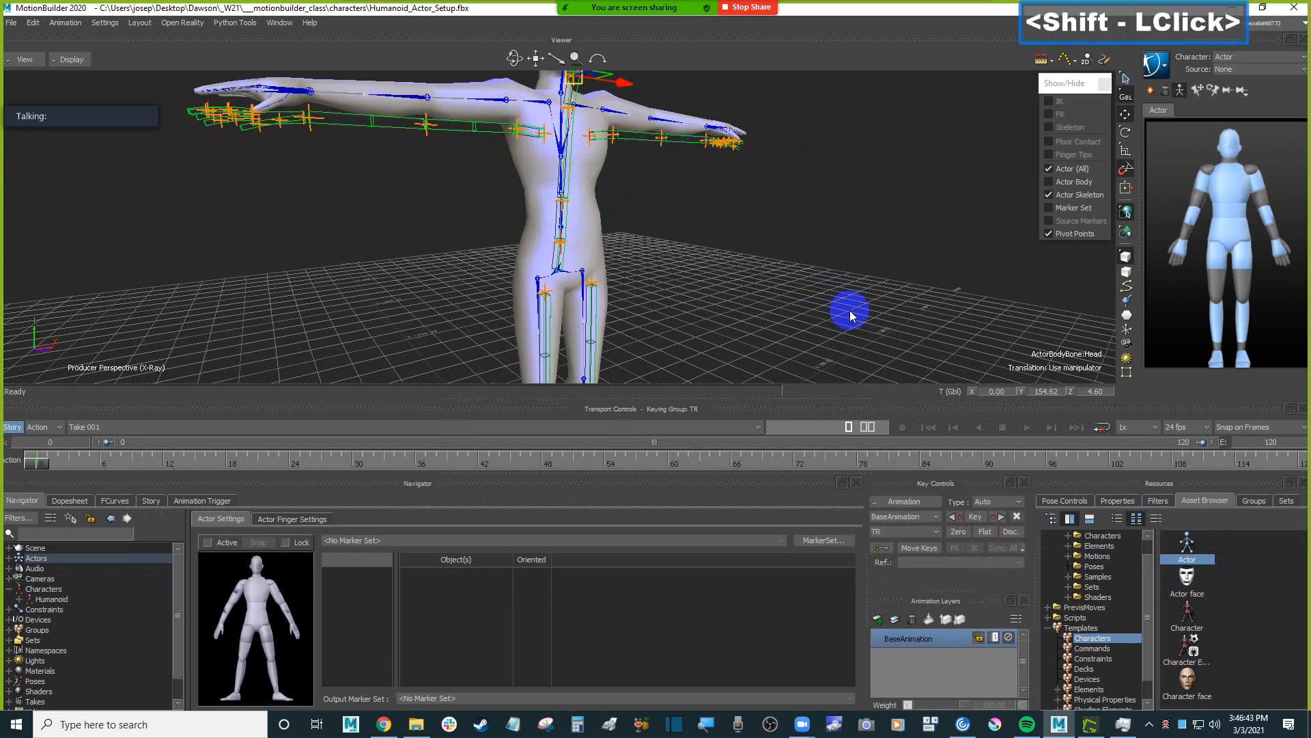
left_click(1120, 501)
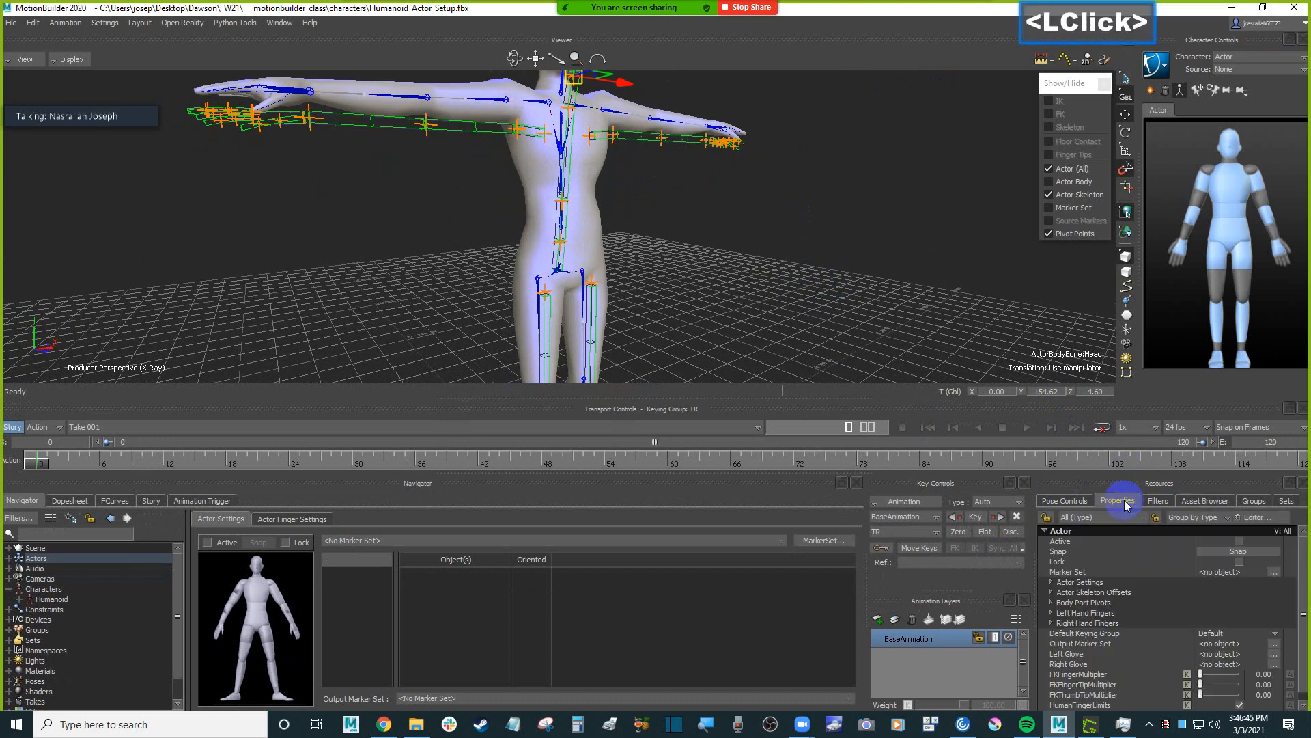
left_click_drag(1106, 408, 1107, 384)
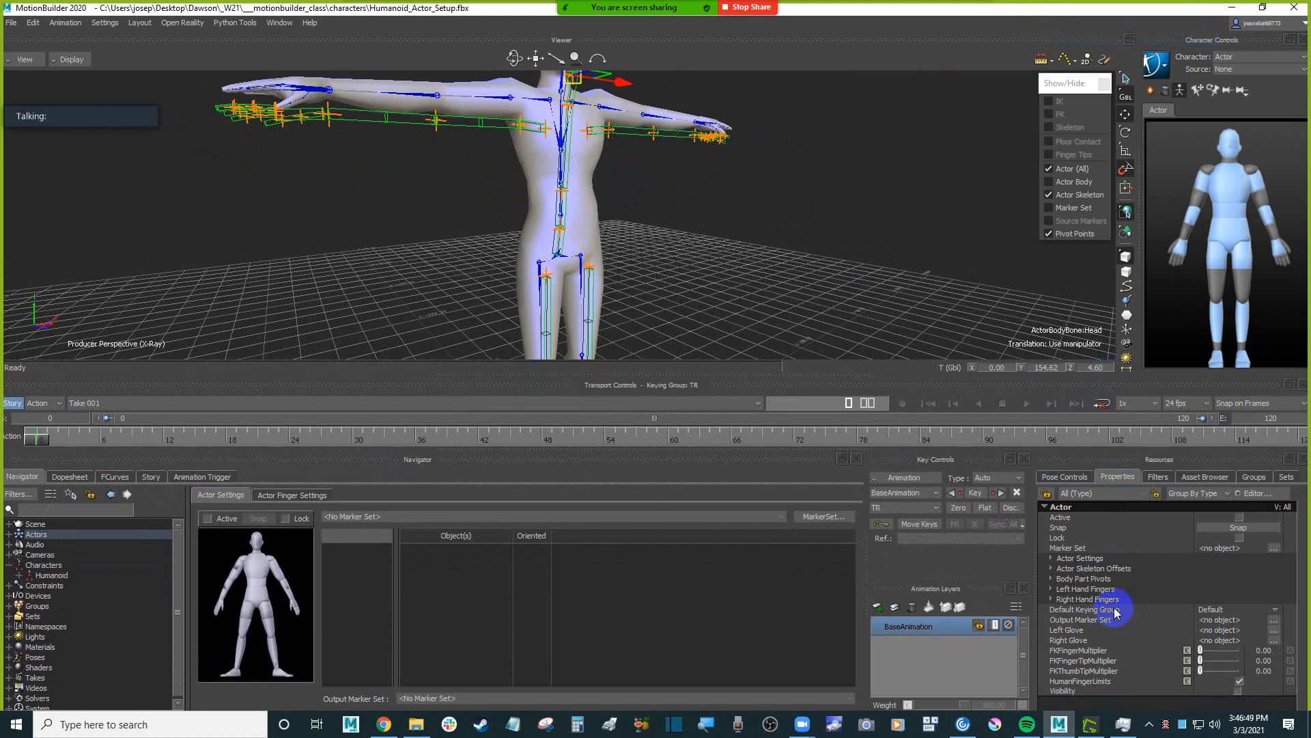
left_click(1052, 558)
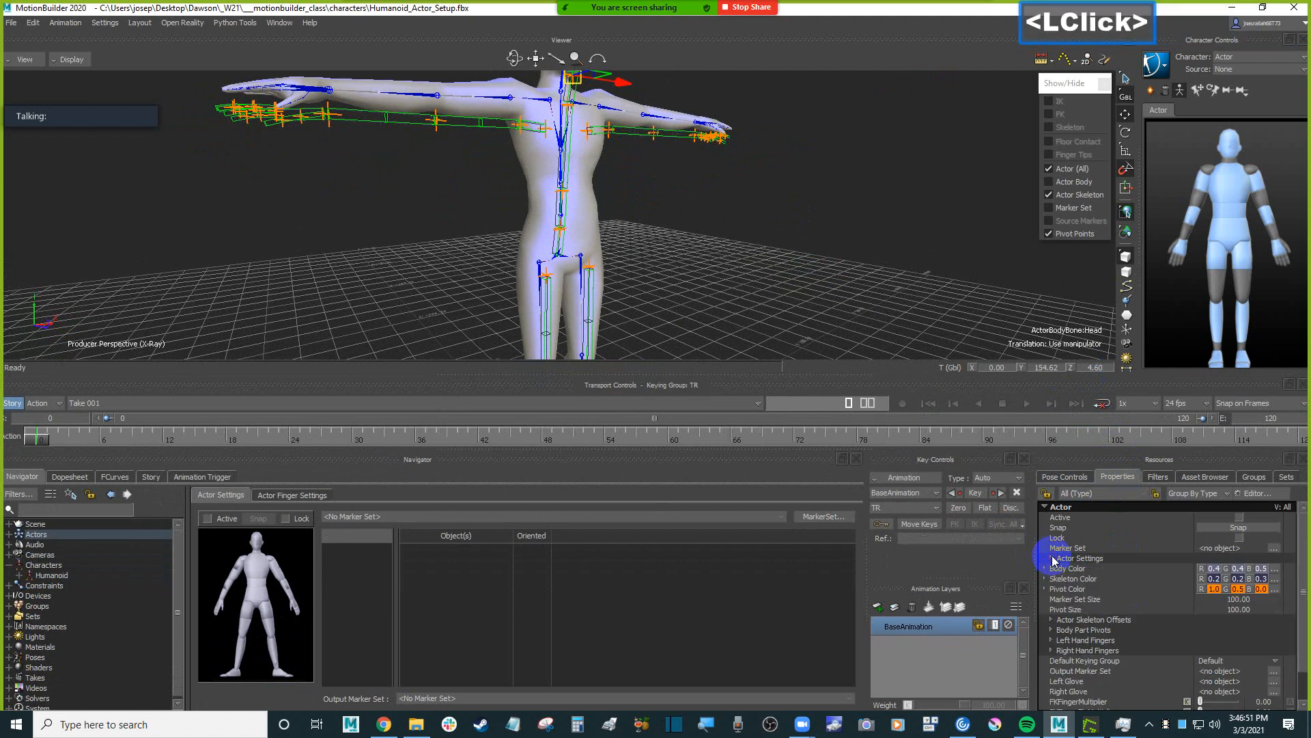
Set the Actor's Skeleton Color to pure yellow from the color palette and close the color picker.
left_click(1089, 579)
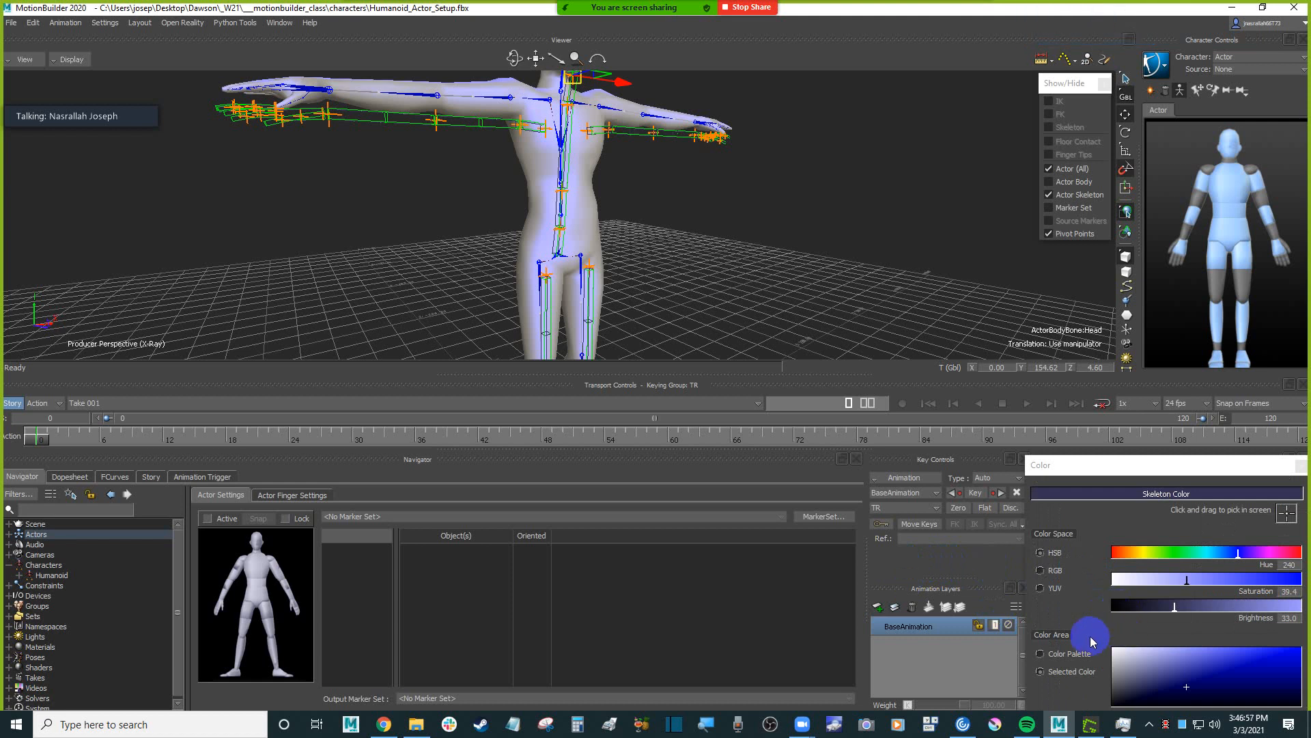
left_click(1066, 654)
left_click(1130, 651)
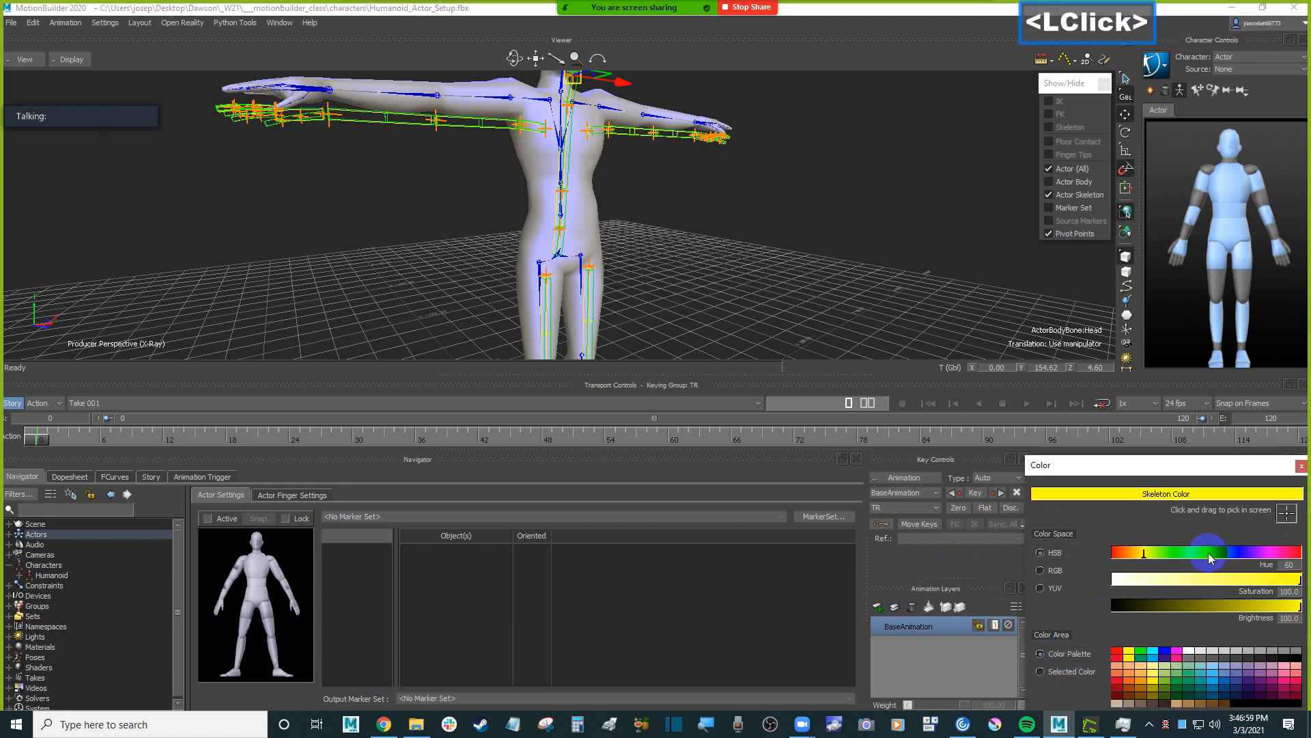
left_click(1303, 469)
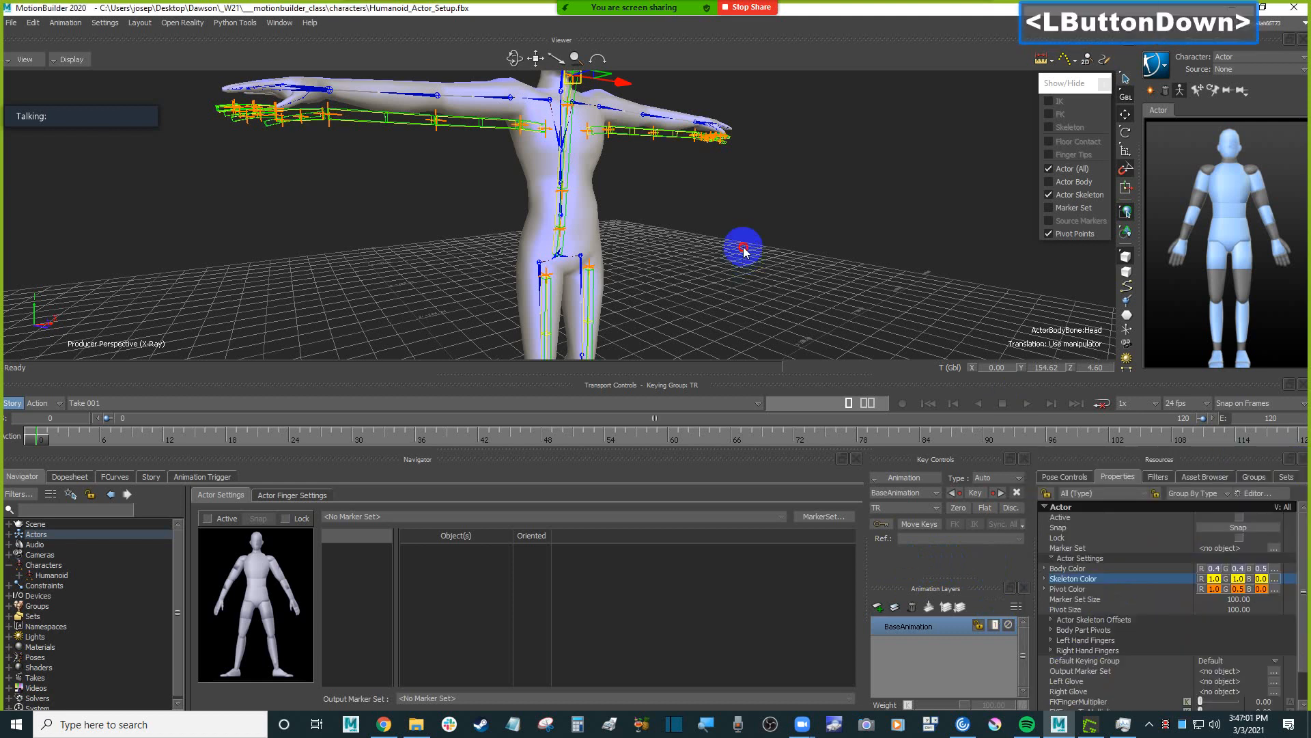
Select only the Actor's Hips bone and inspect how it lines up with the Humanoid's hips and spine.
left_click_drag(747, 248, 732, 279)
left_click(533, 271)
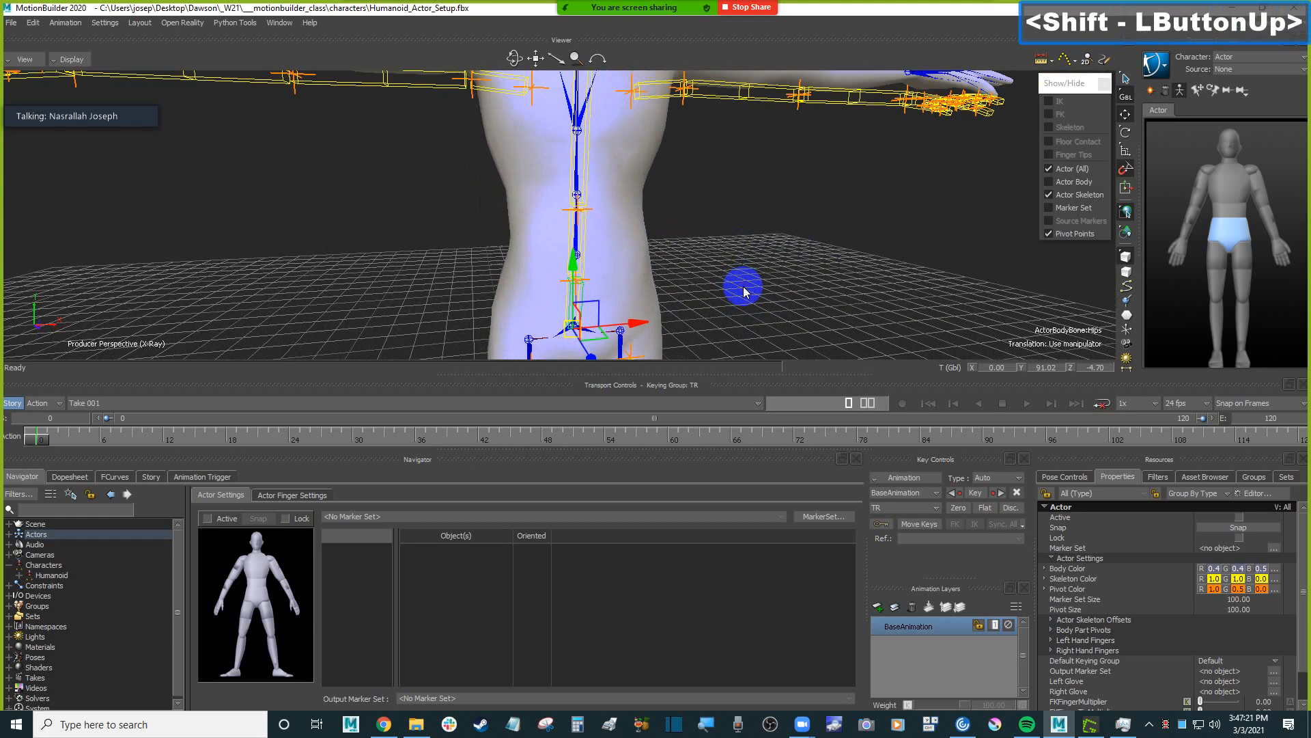
left_click_drag(744, 291, 718, 267, "shift")
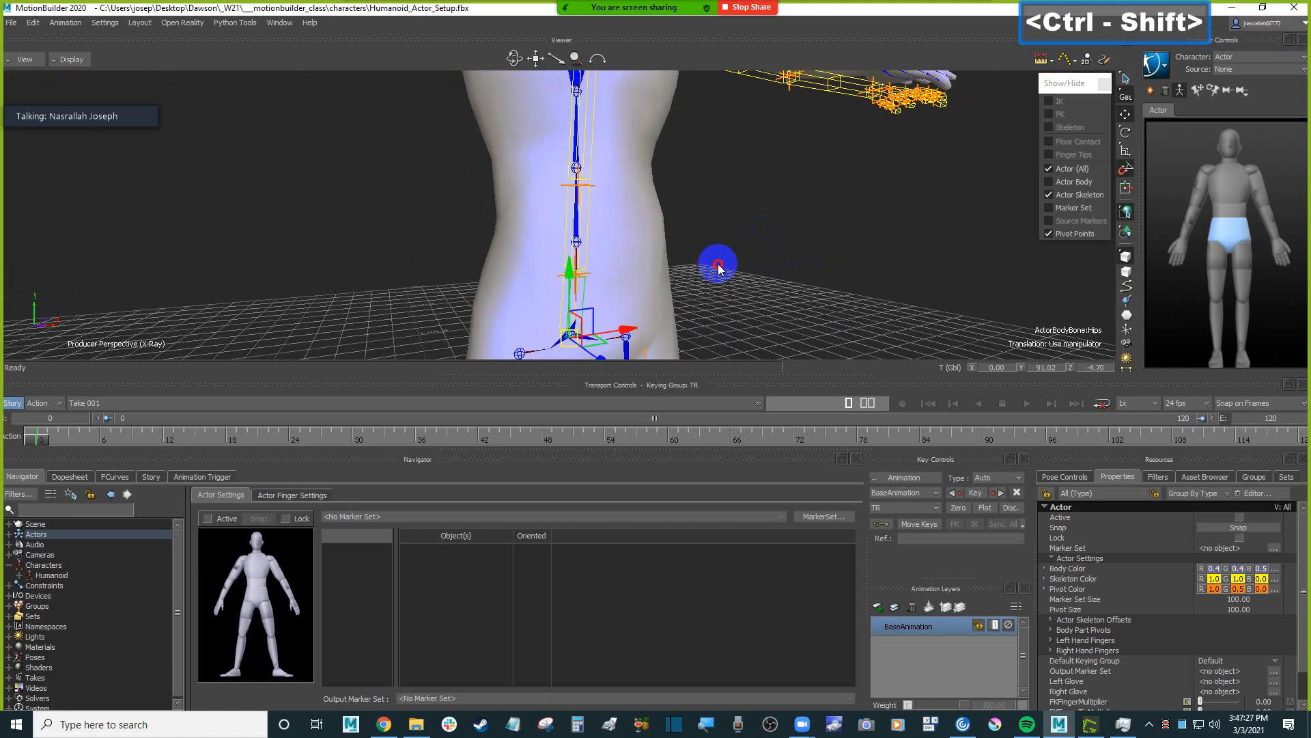
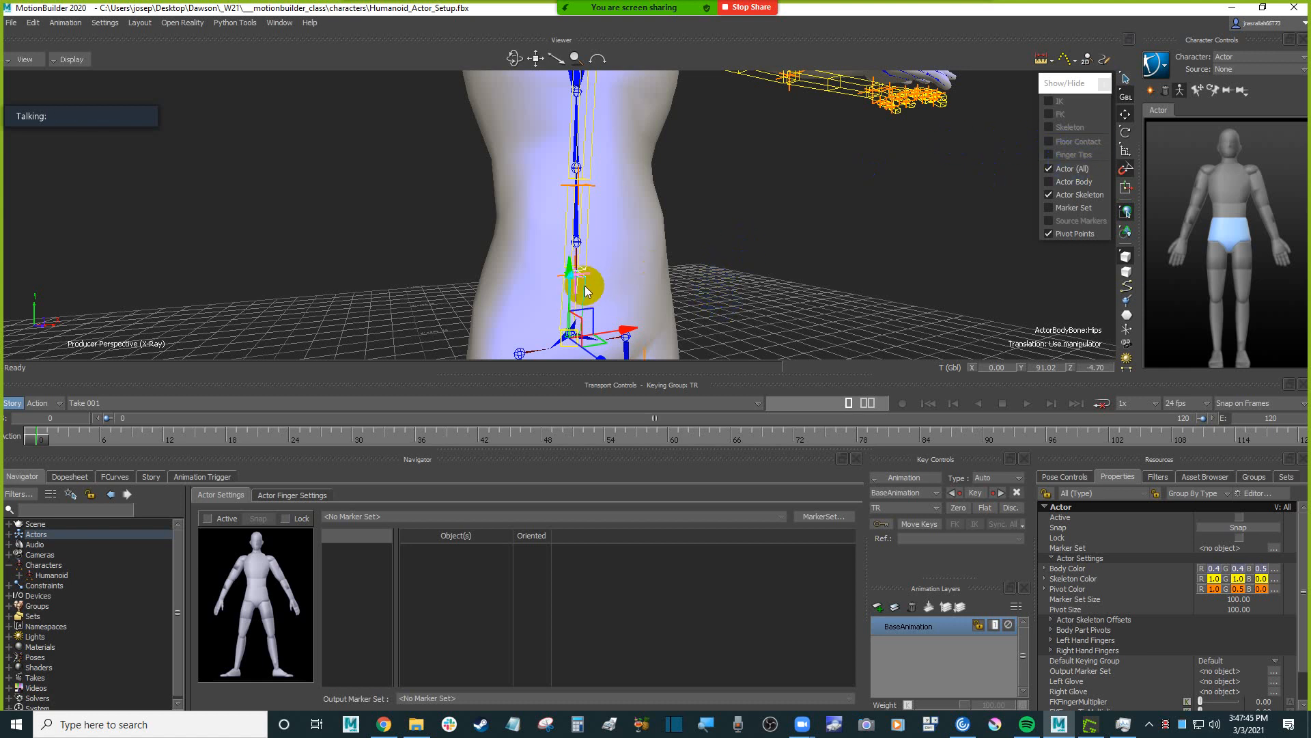
Scale the Actor's Hips bone in Y to about 1.47 so its upper end reaches the Humanoid's lower spine joint.
mouse_move(585, 291)
left_mouse_down("ctrl")
mouse_move(723, 264)
mouse_move(603, 280)
left_mouse_up("ctrl")
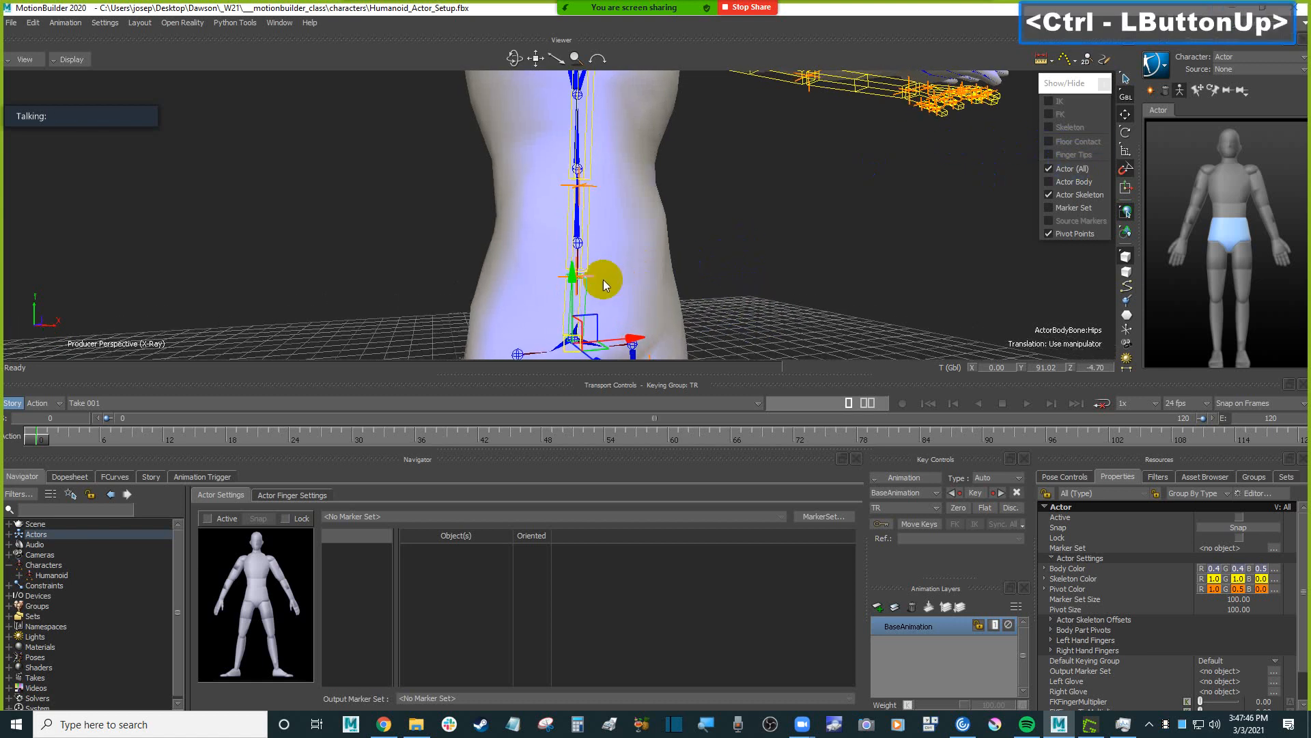
left_click(585, 243)
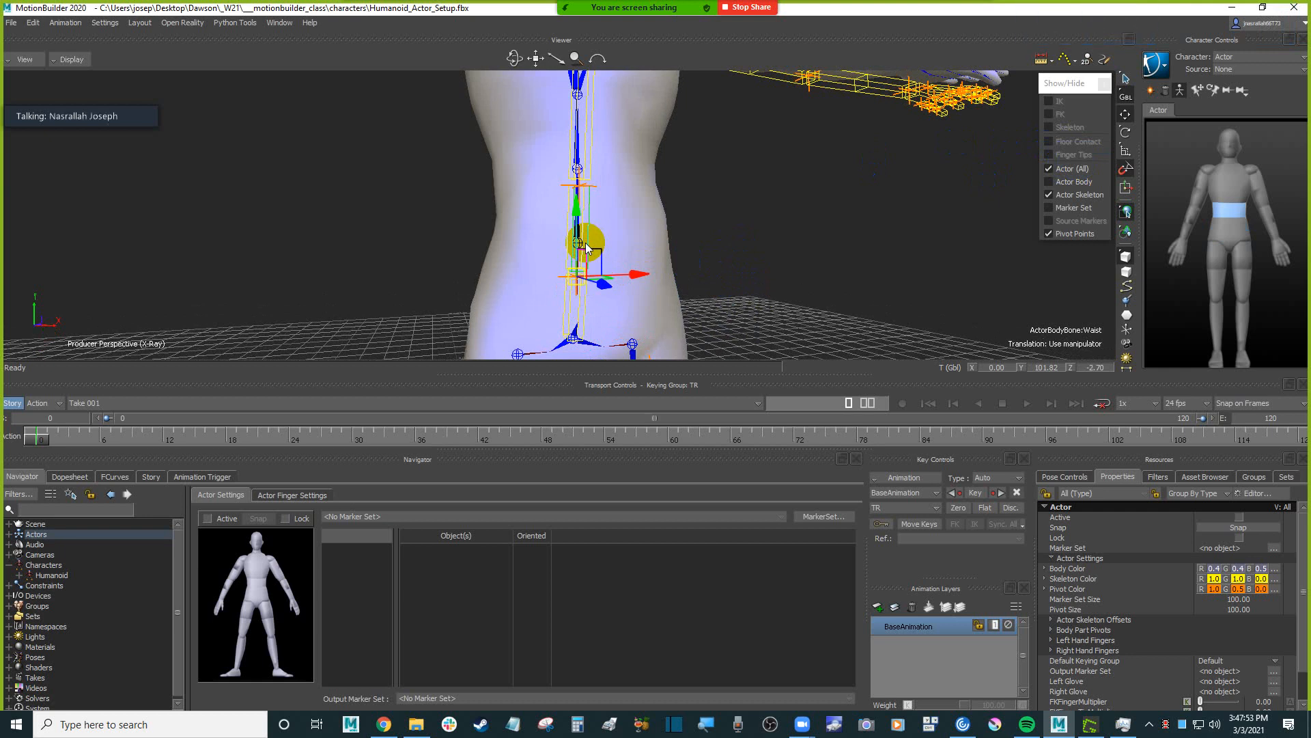
left_click(583, 314)
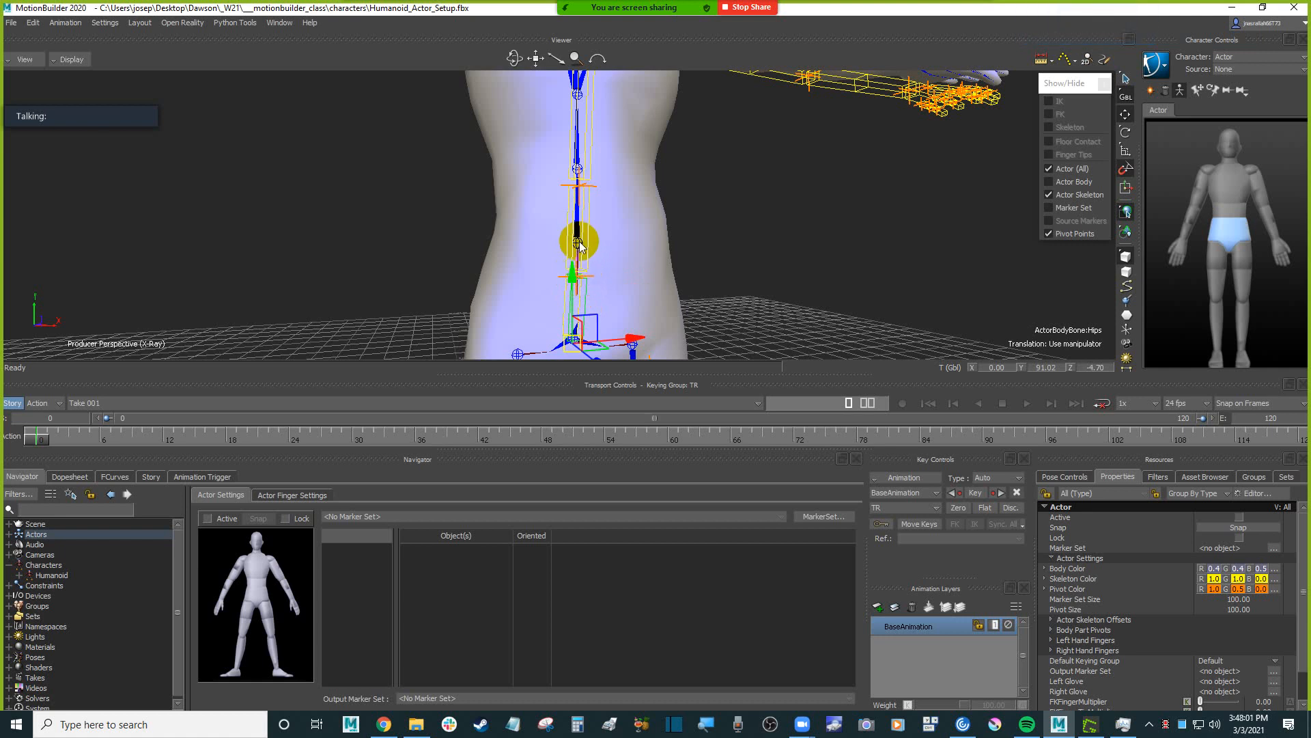
mouse_move(620, 247)
left_mouse_down("ctrl+shift")
mouse_move(680, 247)
mouse_move(605, 247)
left_mouse_up("ctrl+shift")
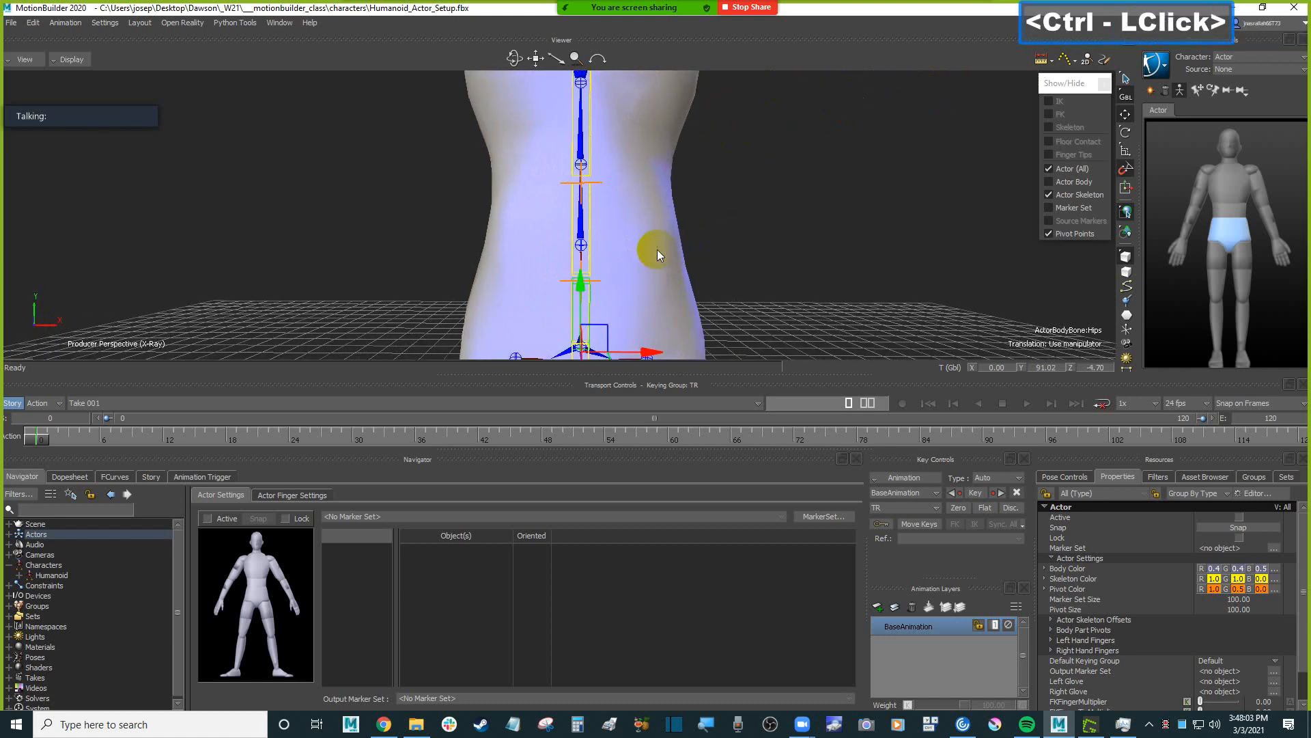
left_click(1126, 152)
left_click_drag(755, 222, 803, 223, "ctrl+shift")
left_click_drag(828, 284, 739, 252, "ctrl+shift")
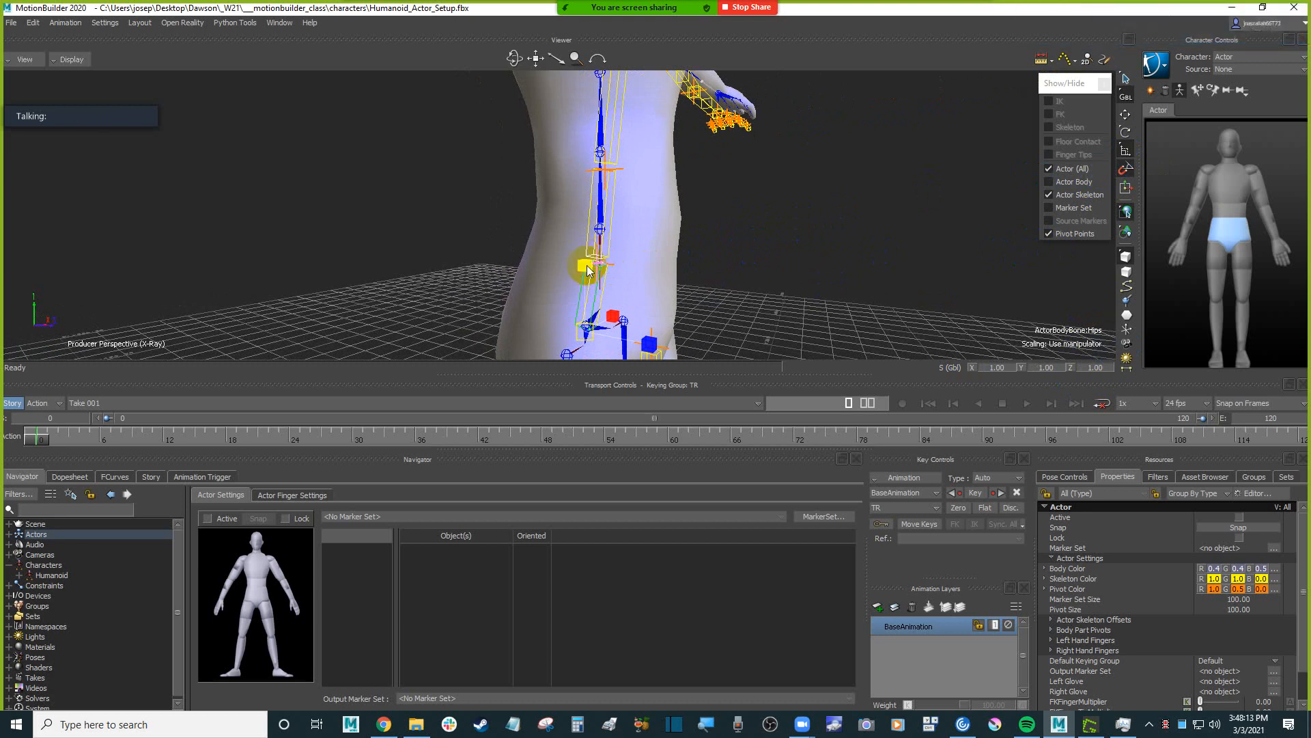
left_click_drag(588, 268, 633, 246)
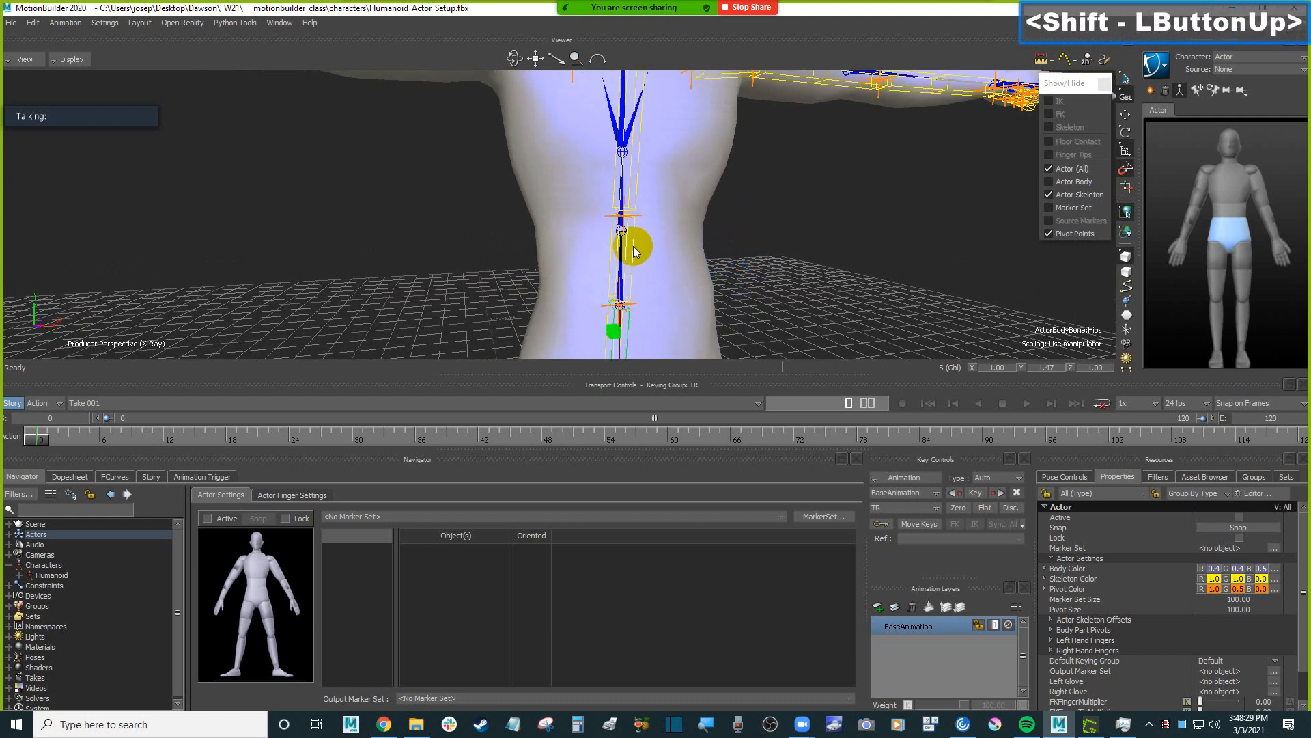
Scale the Actor's Waist bone in Y to about 0.83 to fit the Humanoid's next spine joint.
left_click(633, 247)
mouse_move(775, 242)
left_mouse_down("shift")
mouse_move(764, 255)
mouse_move(779, 315)
mouse_move(767, 272)
mouse_move(776, 289)
mouse_move(813, 272)
mouse_move(802, 293)
mouse_move(770, 273)
mouse_move(773, 258)
mouse_move(770, 278)
left_mouse_up("shift")
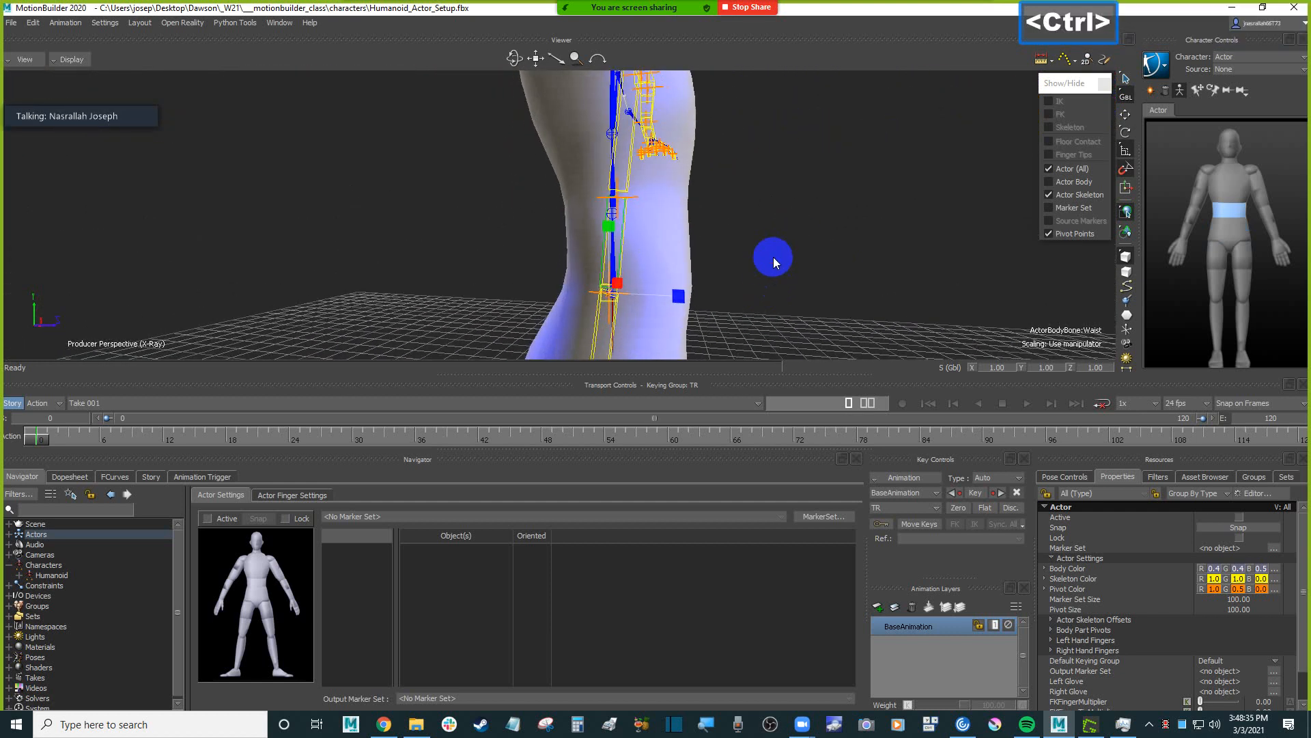
left_click(608, 241, "ctrl")
left_click_drag(611, 232, 611, 239)
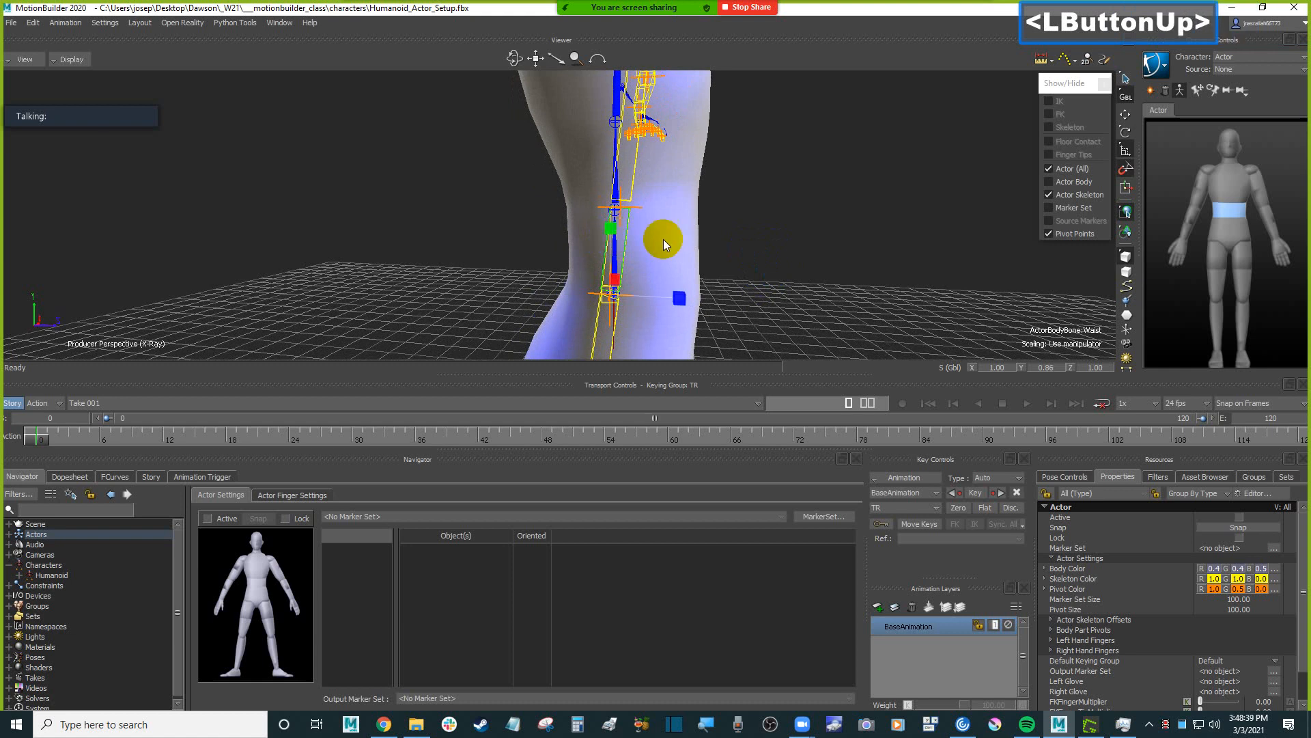
left_click_drag(730, 243, 773, 262, "shift")
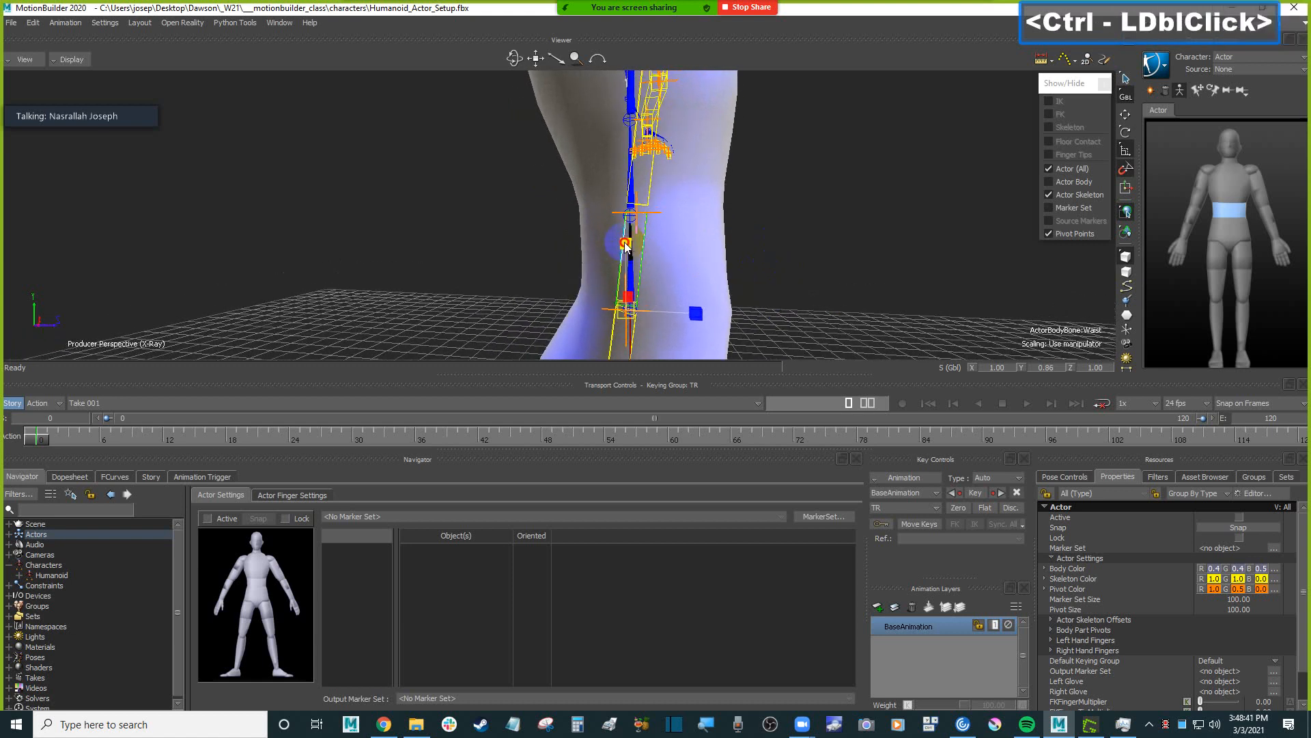
left_click_drag(626, 246, 652, 224)
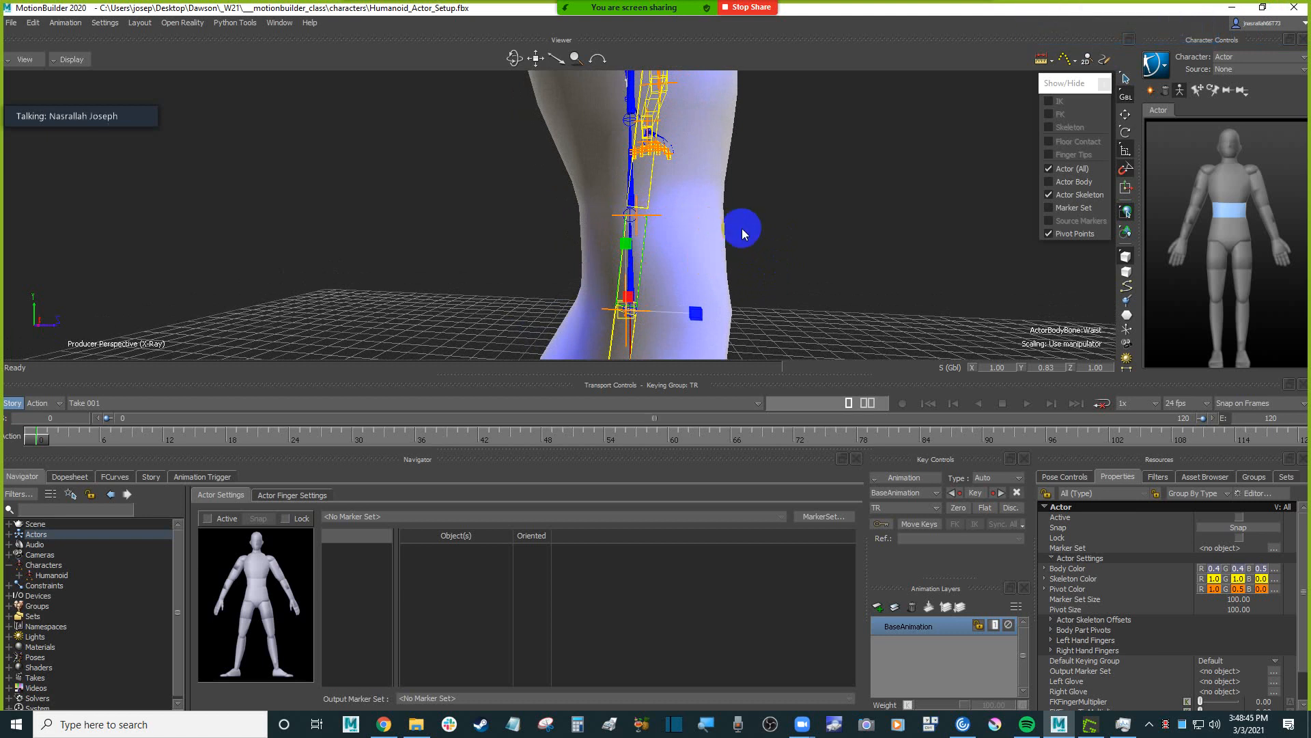
Rotate the Actor's Waist bone to about -2.50 in X so it follows the Humanoid's spine.
key("r")
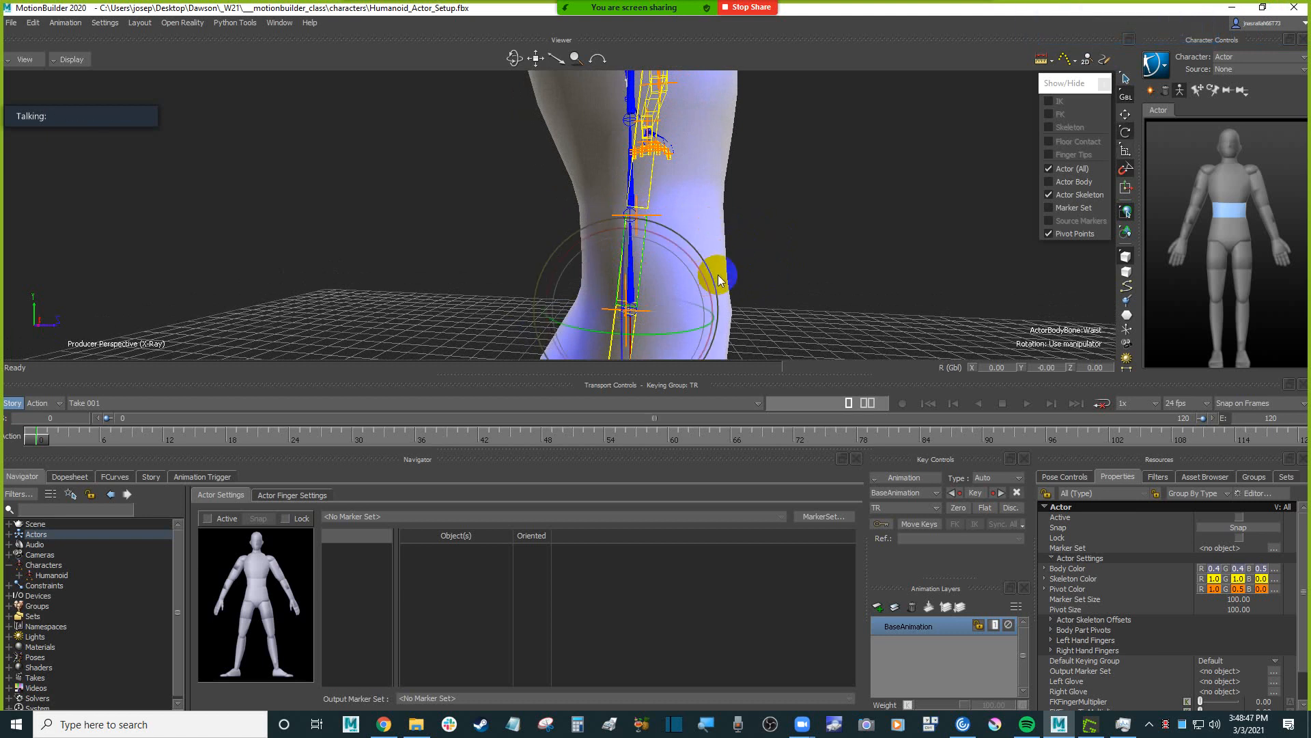
left_click(700, 268)
left_click_drag(698, 270, 788, 296)
mouse_move(797, 243)
left_mouse_down("ctrl+shift")
mouse_move(785, 267)
mouse_move(797, 265)
left_mouse_up("ctrl+shift")
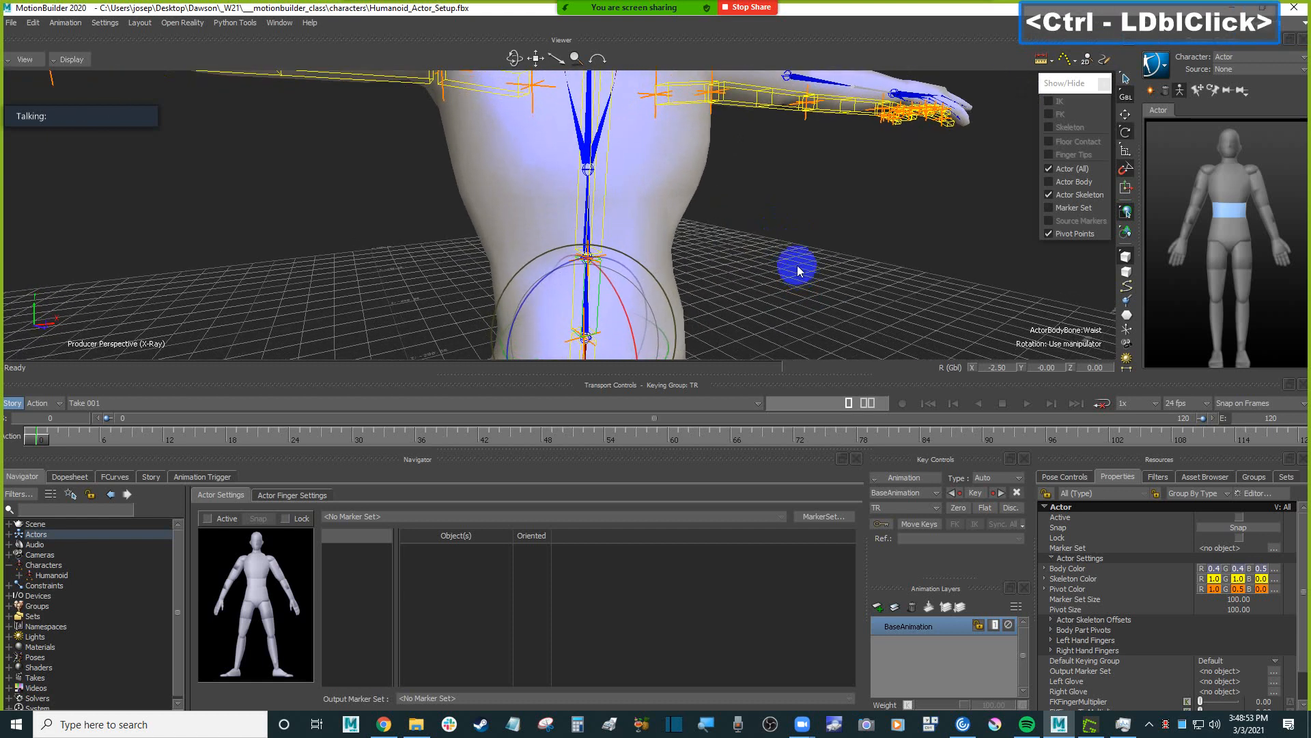
Scale the Actor's Chest bone lengthwise to bring its upper end to the height of the Humanoid's neck joint.
key("s")
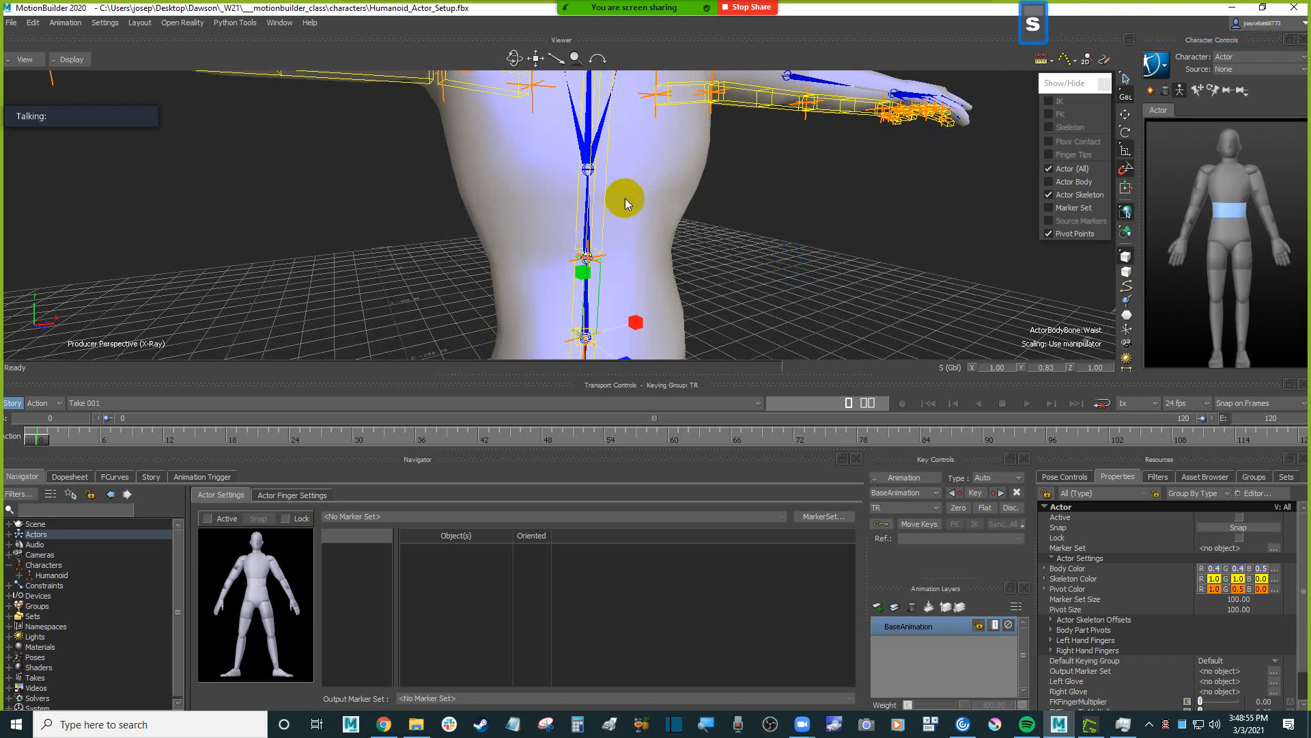
left_click(604, 200)
left_click_drag(745, 215, 767, 262, "ctrl+shift")
left_click_drag(768, 263, 765, 271, "shift")
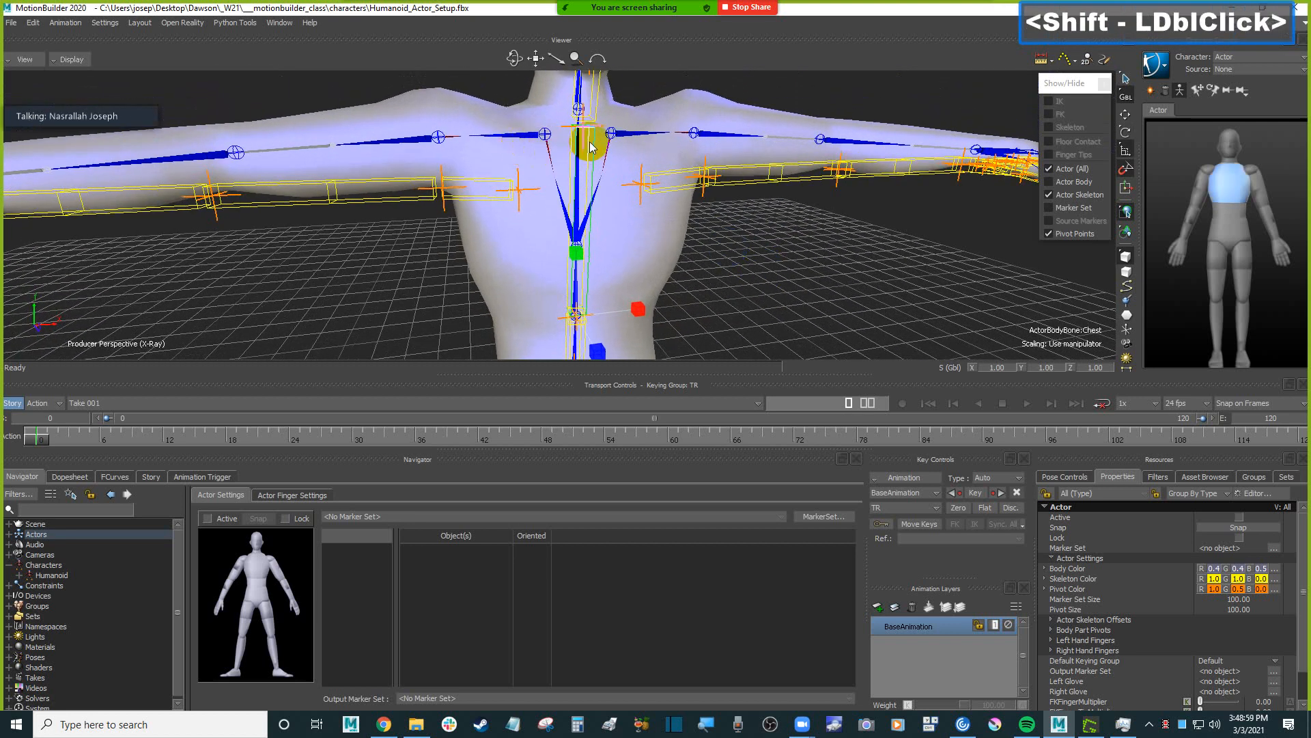
left_click(578, 110)
left_click_drag(578, 110, 586, 137, "ctrl")
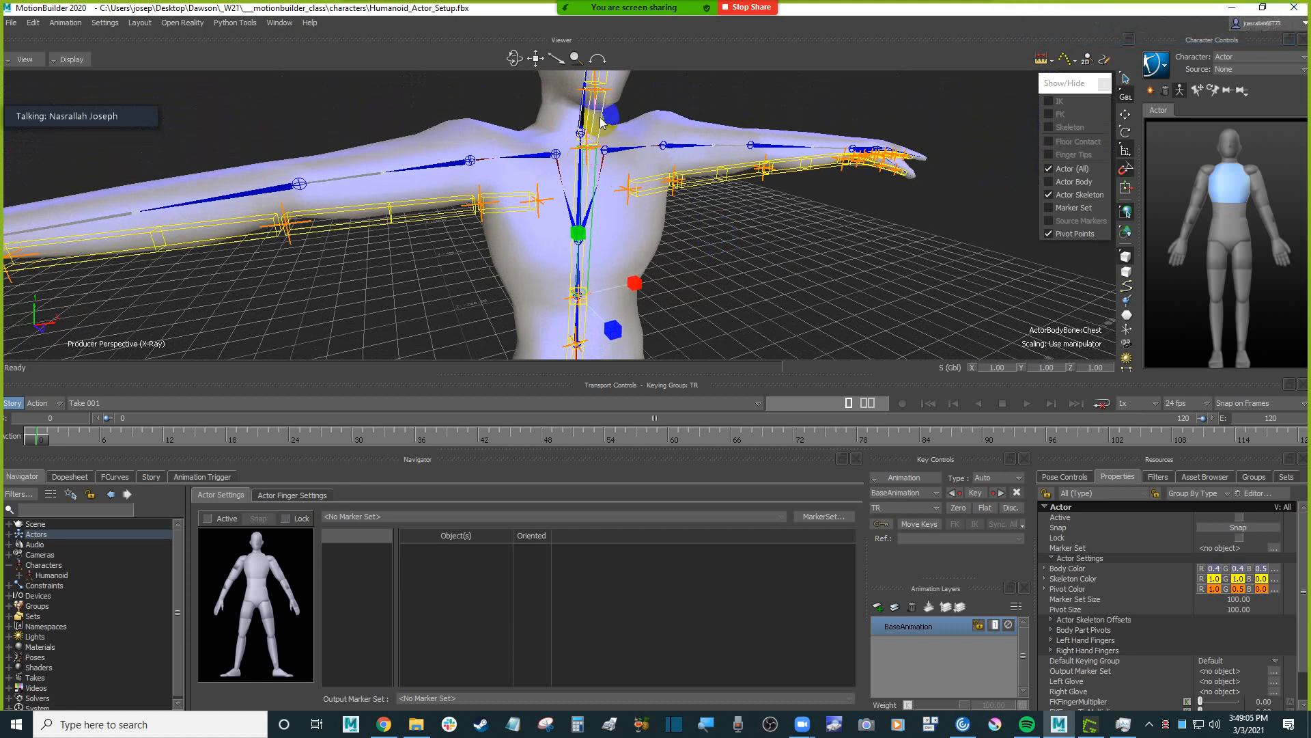
left_click_drag(596, 123, 747, 239, "ctrl")
key("s")
left_click_drag(600, 259, 770, 280)
Switch the manipulator to local reference mode and rotate the Actor's Chest bone to line up with the Humanoid's neck joint.
key("F5")
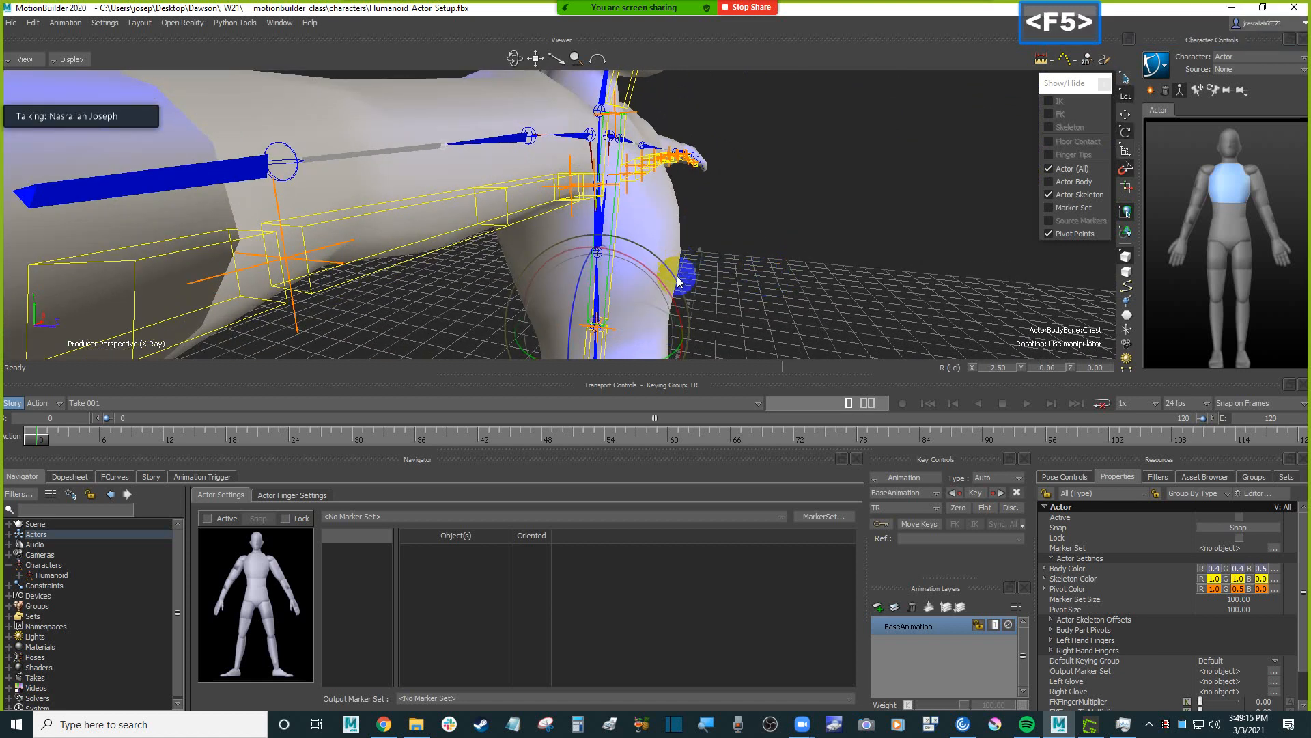
key("F5")
left_click_drag(669, 285, 758, 265)
left_click(1125, 170)
left_click_drag(758, 265, 772, 171, "ctrl")
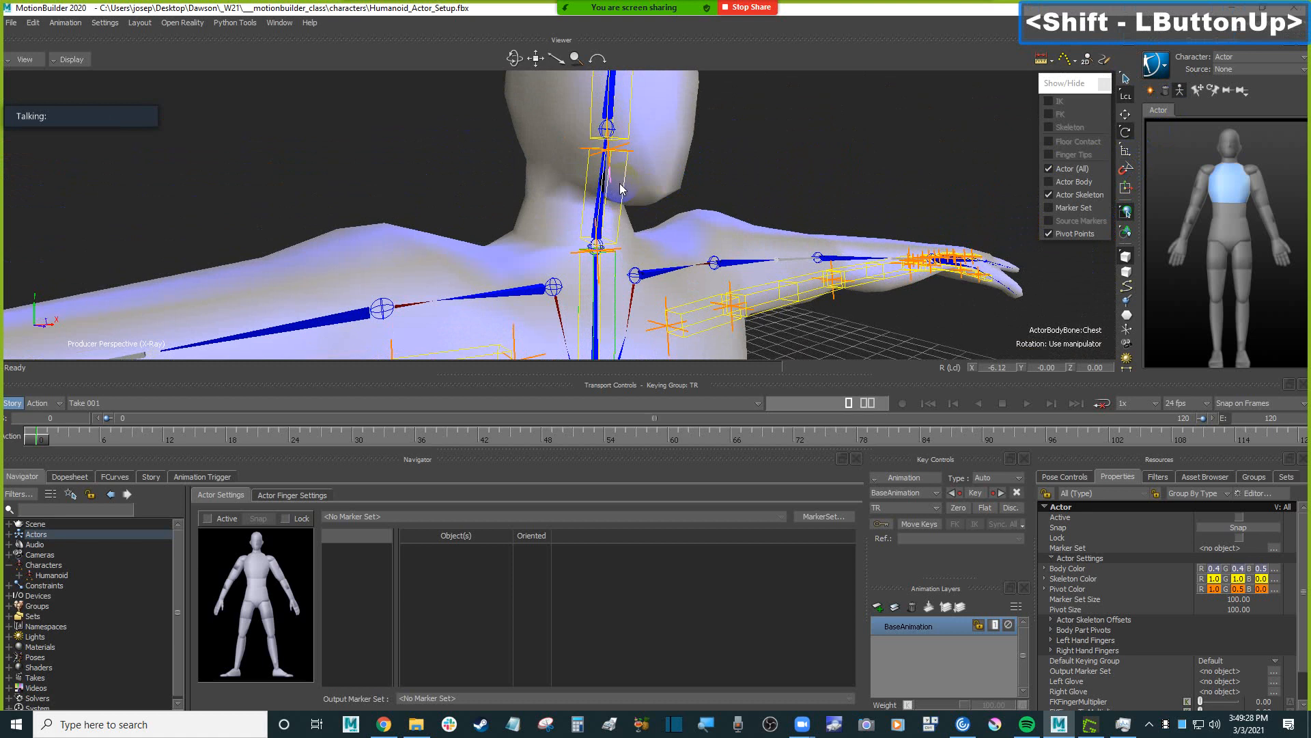
Scale the Actor's Neck bone in Y to about 1.16 so it reaches the Humanoid's head joint.
left_click(623, 192)
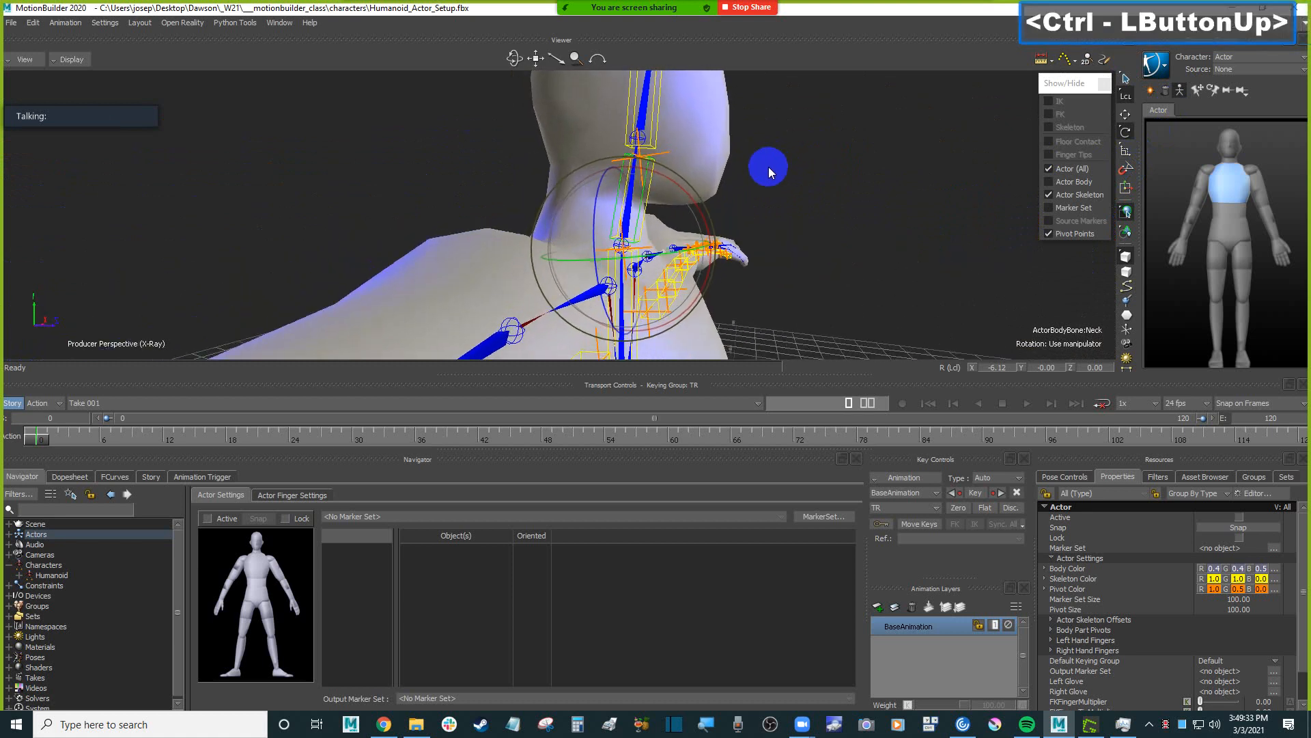
key("s")
left_click_drag(619, 183, 619, 168)
left_click_drag(724, 158, 790, 201, "ctrl+shift")
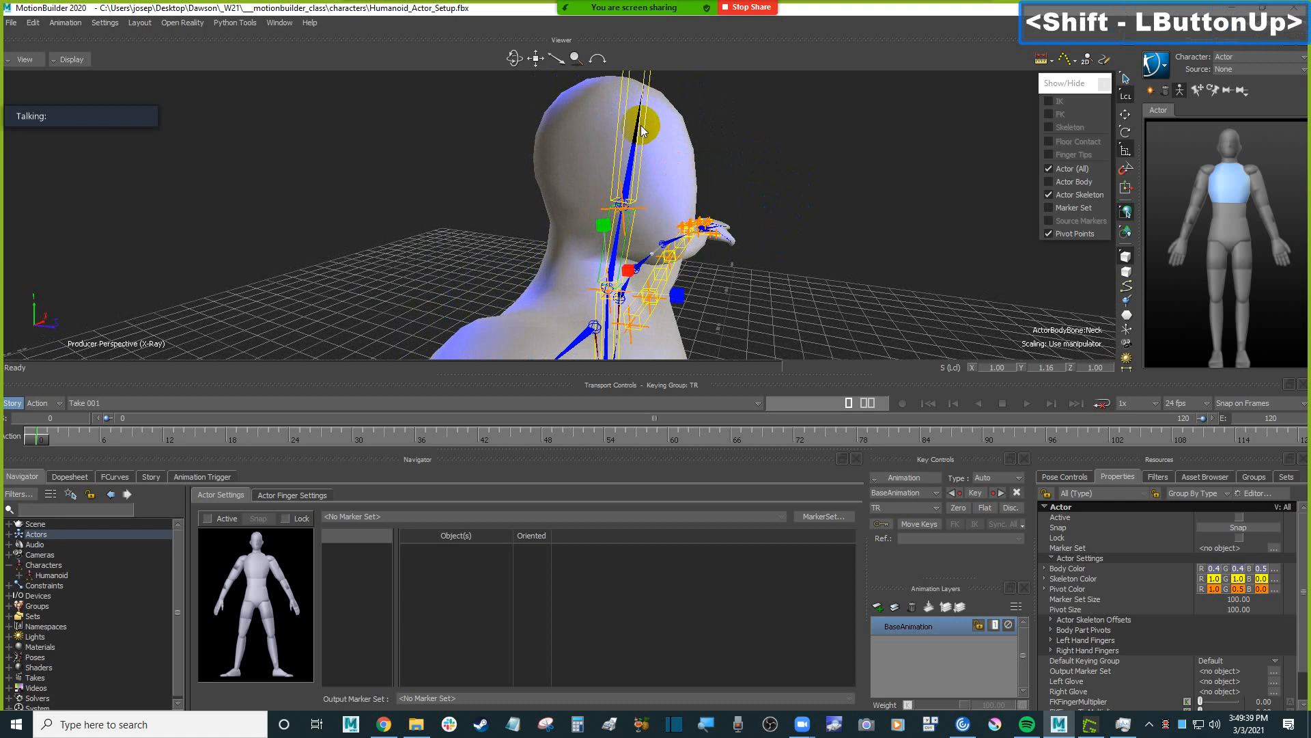
Rotate the Actor's Head bone to about -1.48 in local X to match the Humanoid's head, and save the scene.
left_click(645, 134)
left_click_drag(645, 134, 758, 150, "ctrl+shift")
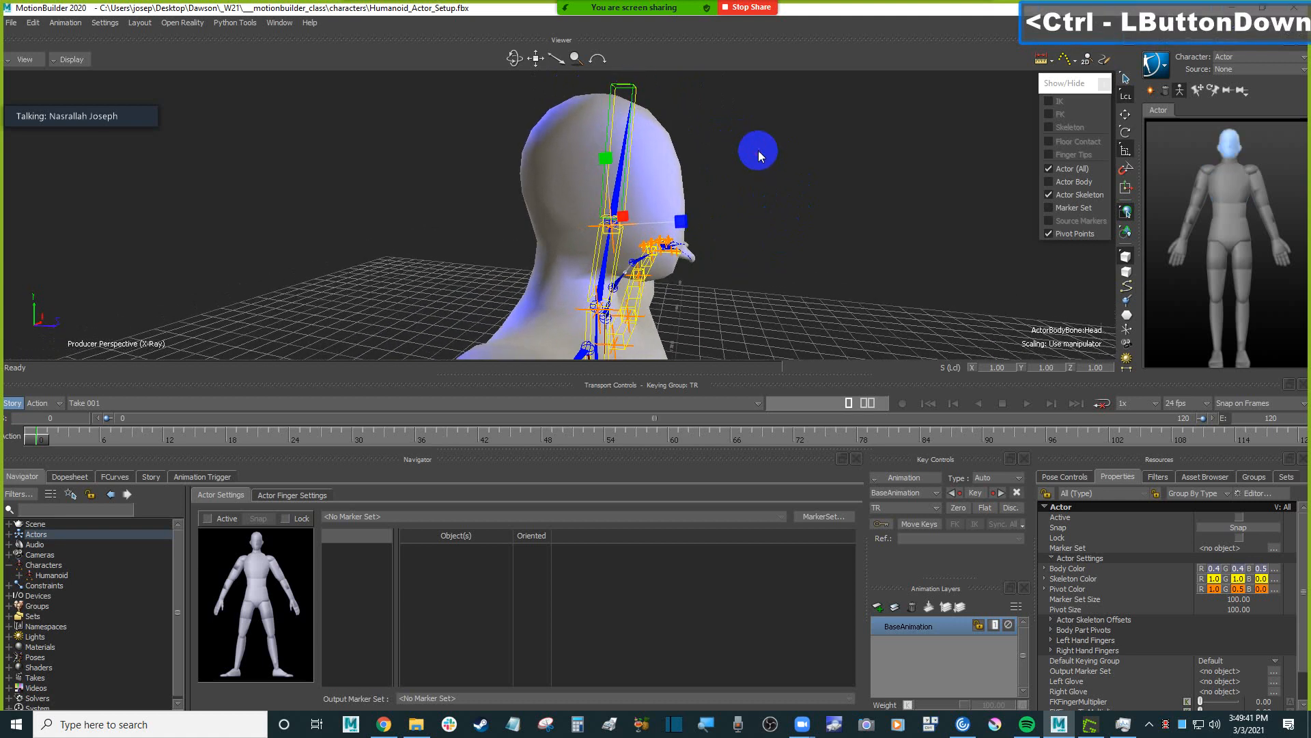
key("r")
left_click_drag(690, 186, 690, 192)
left_click_drag(784, 194, 762, 212, "ctrl+shift")
scroll(726, 155, "down", 3)
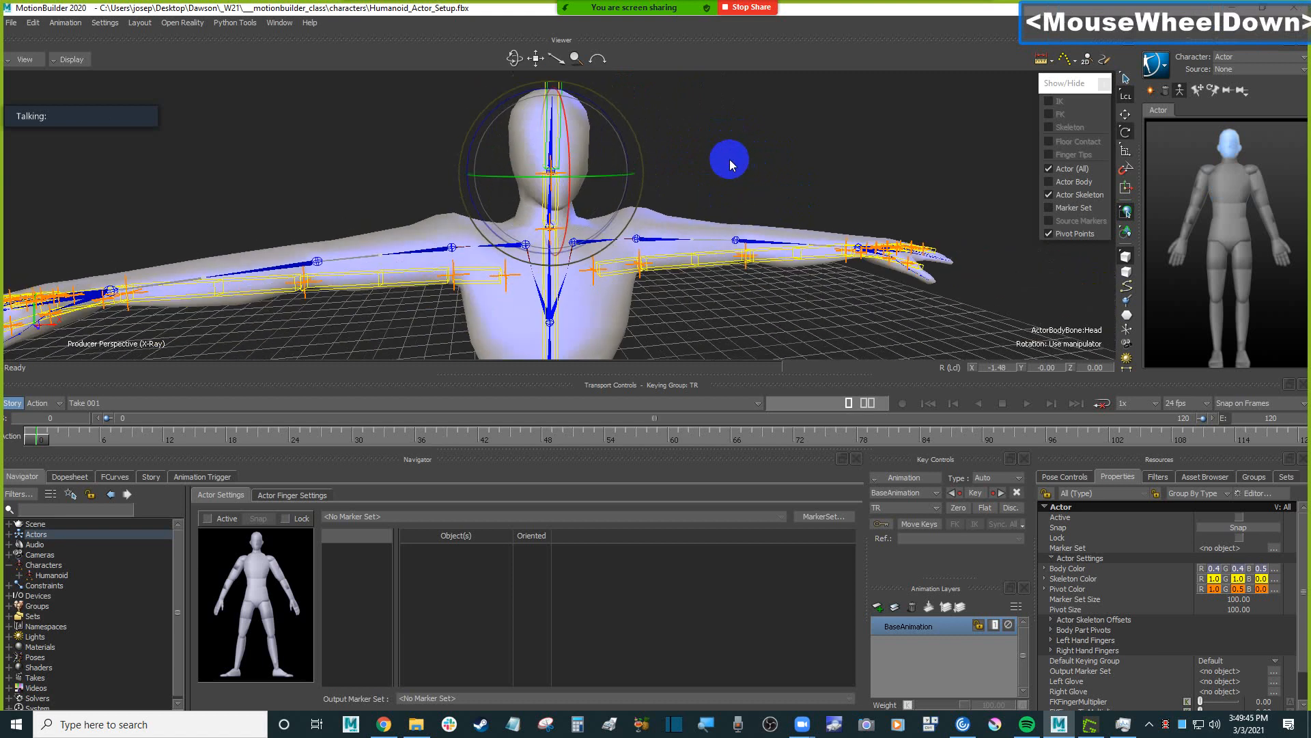
left_click_drag(726, 155, 804, 213, "ctrl+shift")
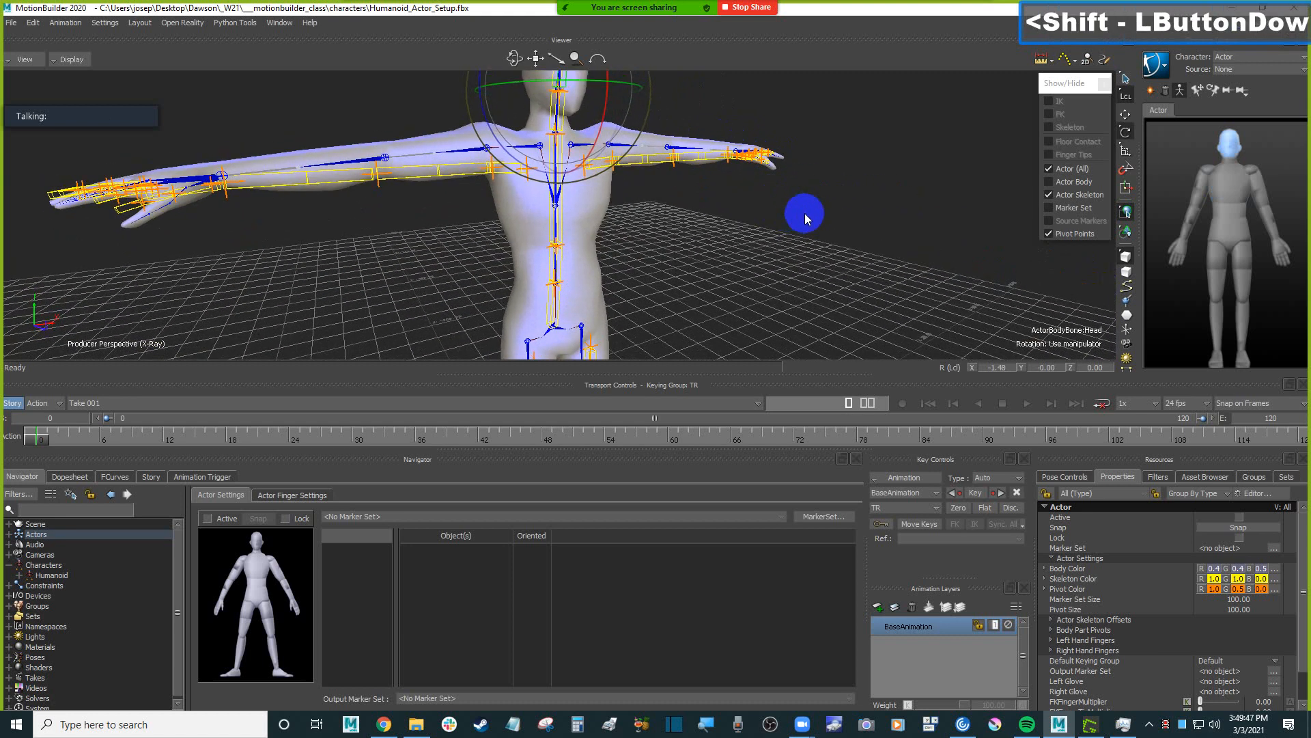
key("ctrl+s")
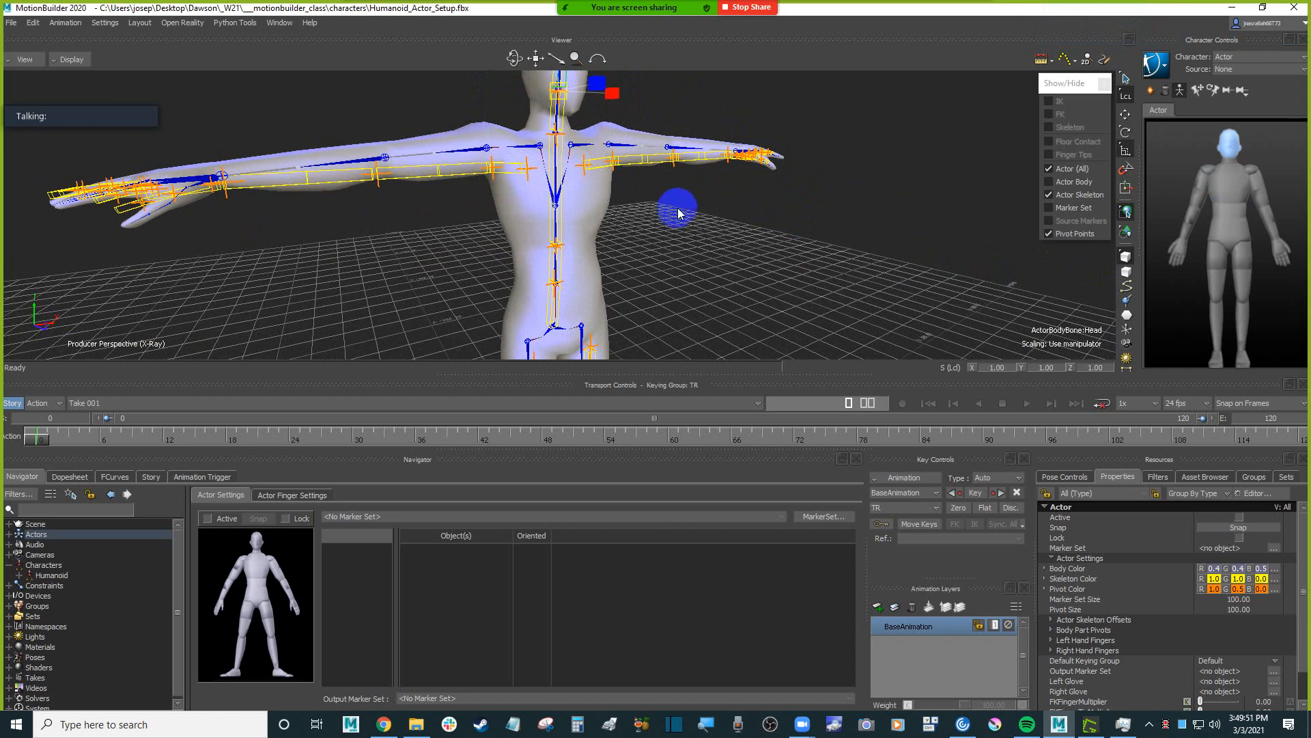
Select the Actor's LeftCollar bone and save the scene.
left_click_drag(678, 206, 649, 233, "ctrl+shift")
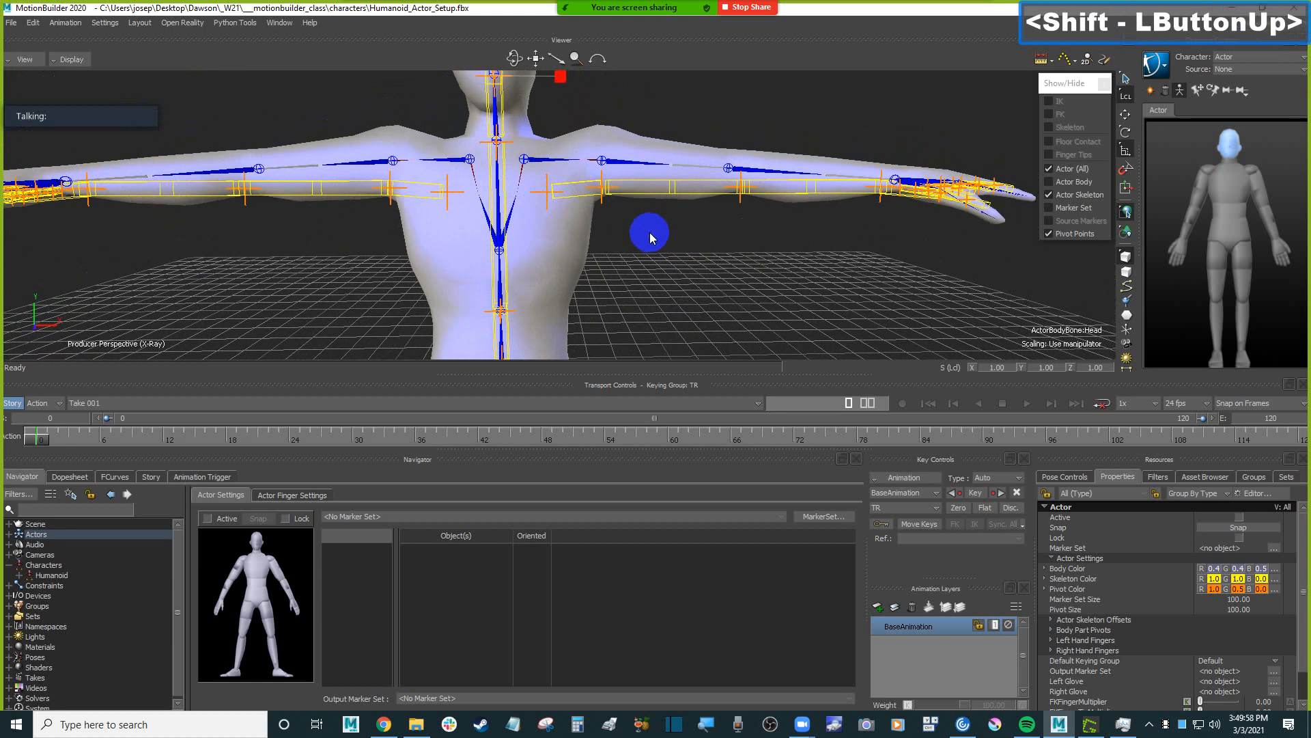
left_click(572, 195)
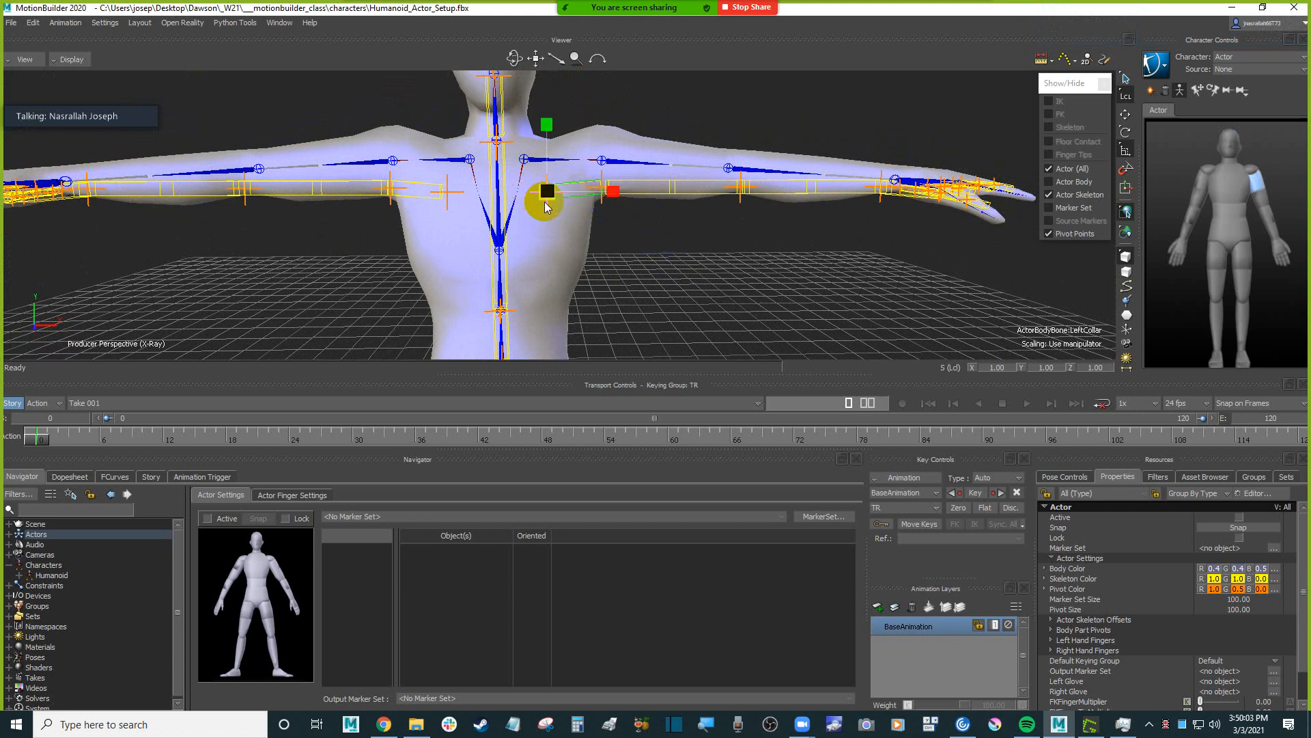
left_click_drag(728, 265, 729, 267, "shift")
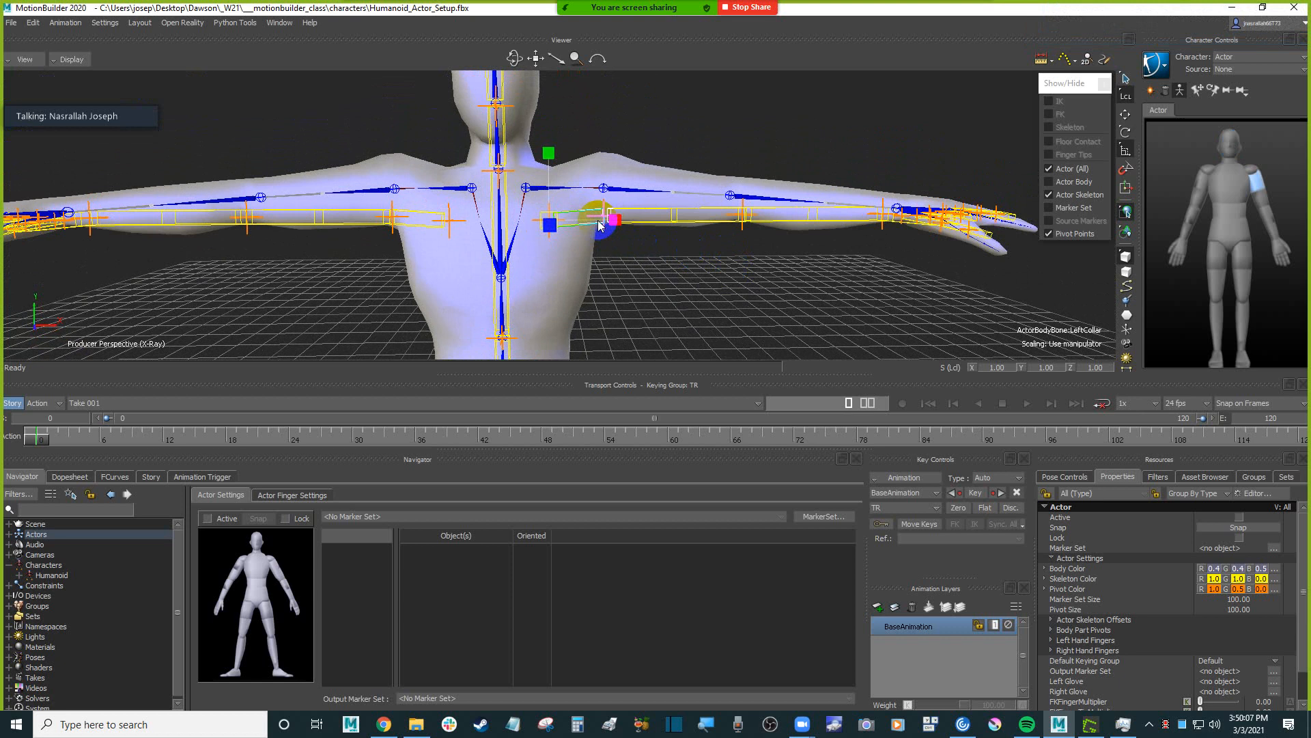
key("ctrl+s")
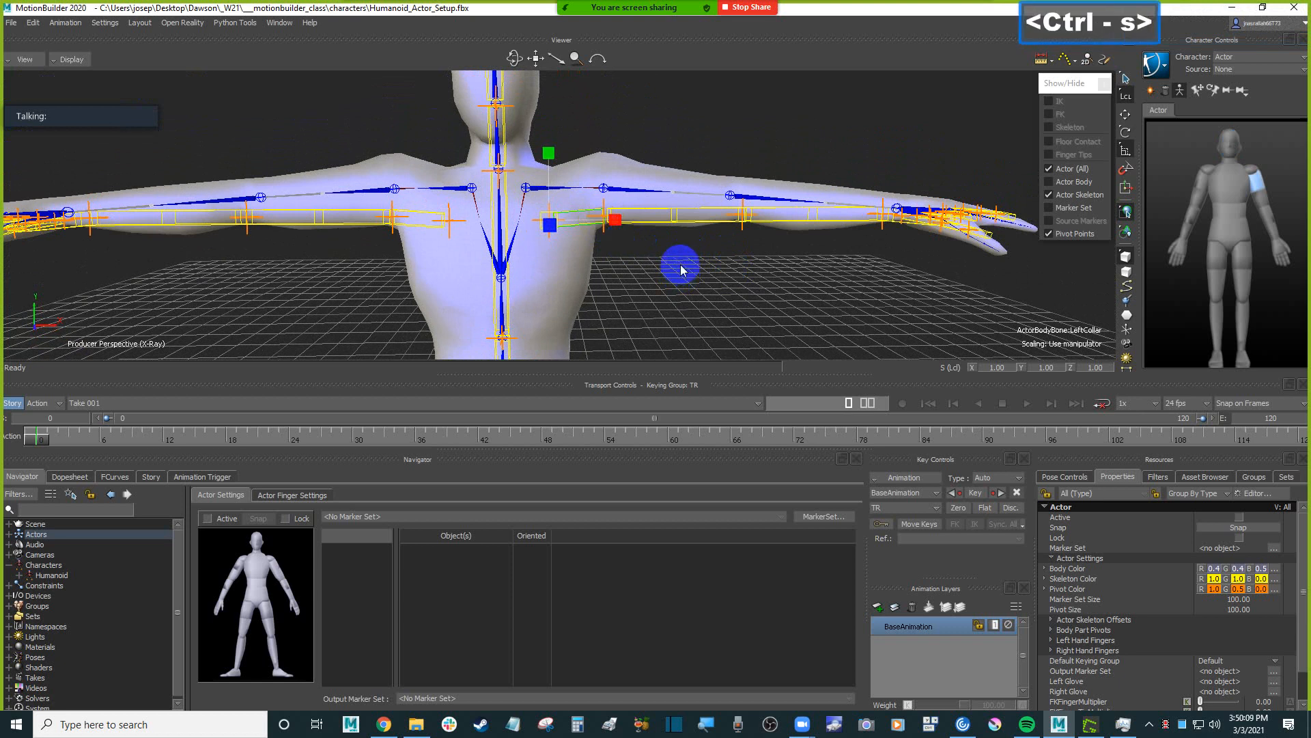
Try to move the Actor's LeftCollar bone onto the Humanoid's left clavicle joint, at about X 7.20, Y 147.58, Z -2.10.
key("t")
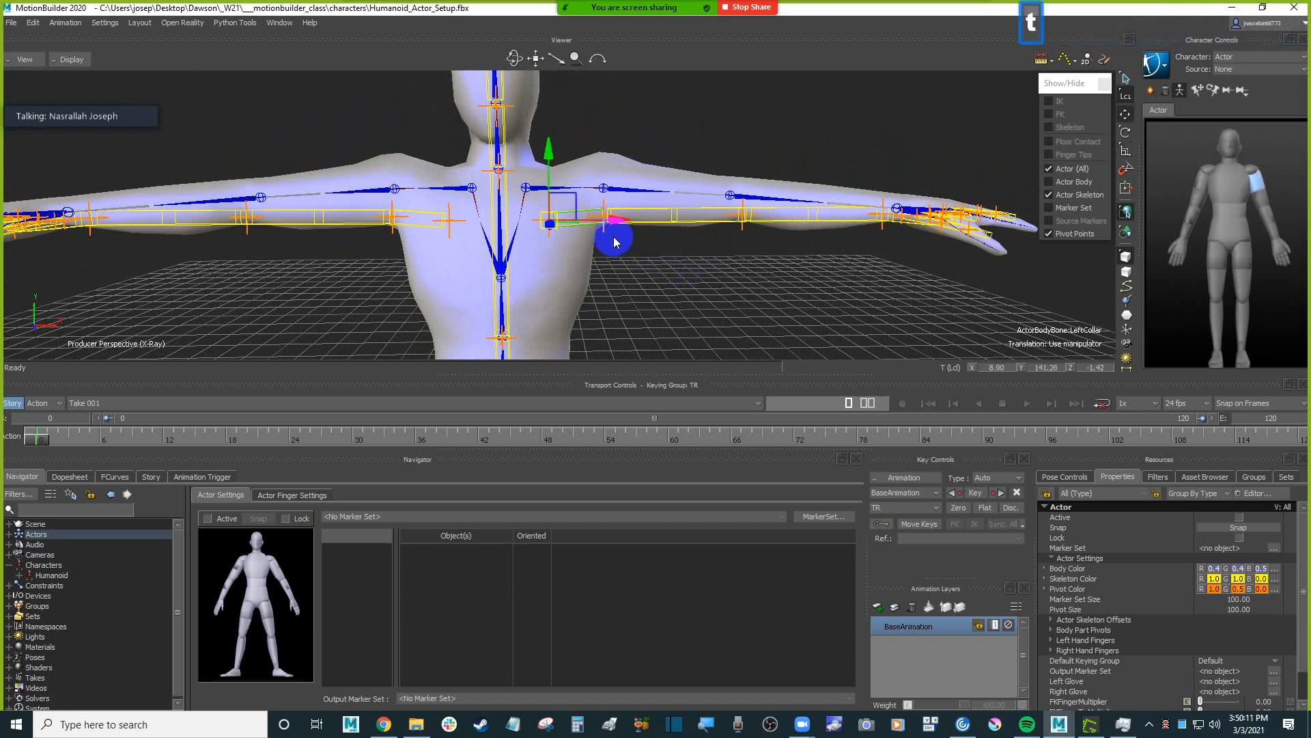
left_click(570, 189)
left_click_drag(570, 189, 564, 168)
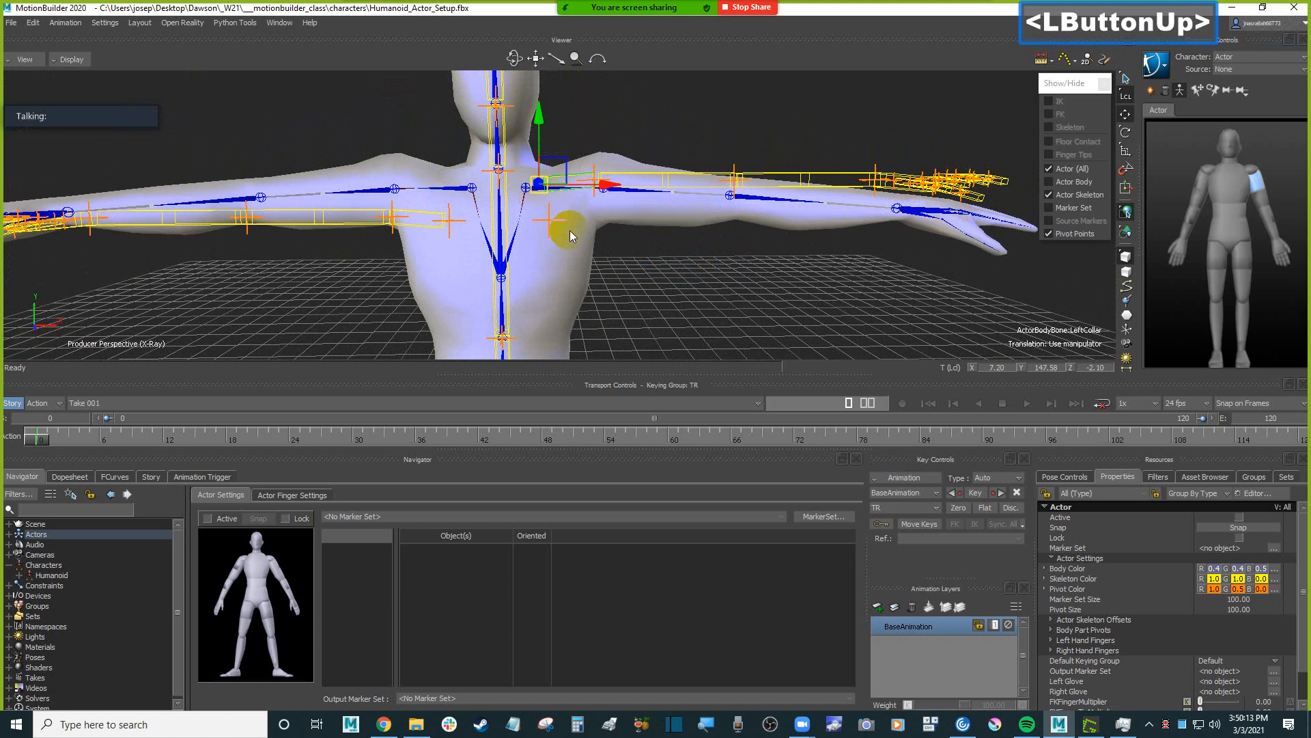
left_click_drag(623, 225, 571, 229, "shift")
left_click_drag(574, 235, 627, 250, "ctrl")
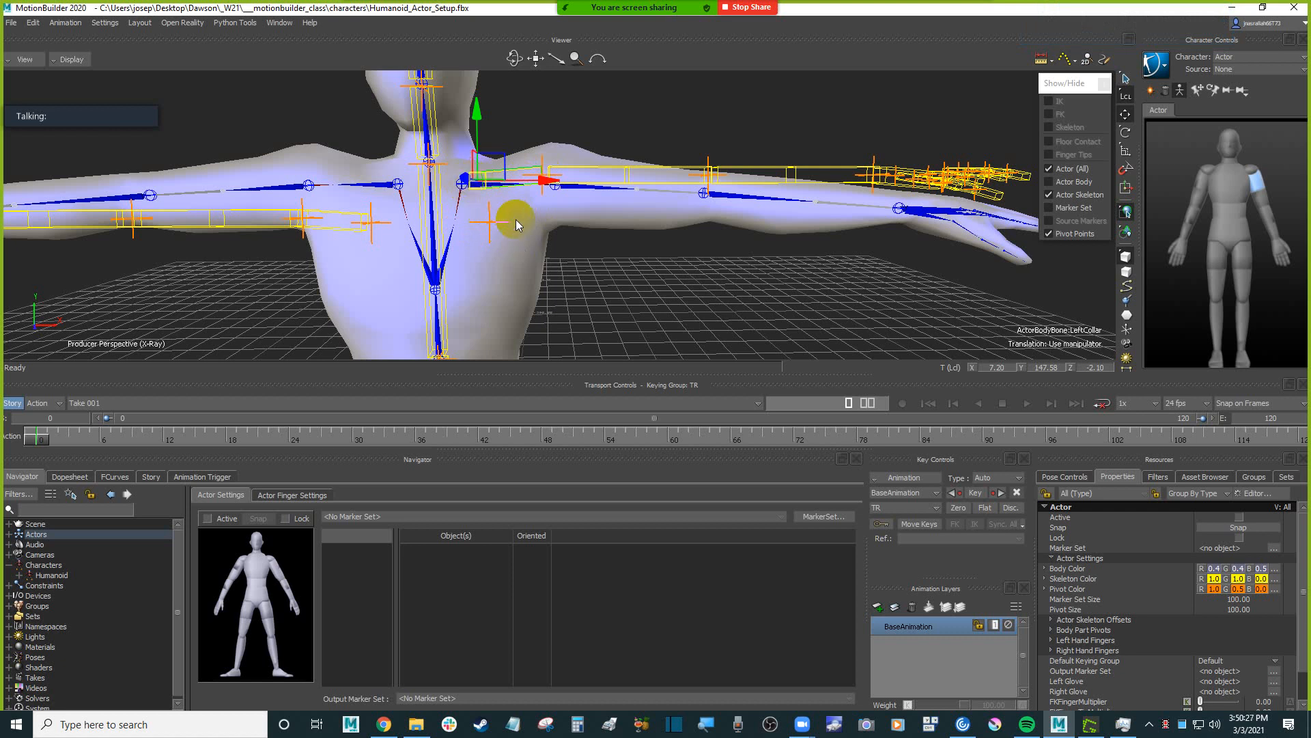
Undo the LeftCollar move.
left_click(663, 263)
key("ctrl")
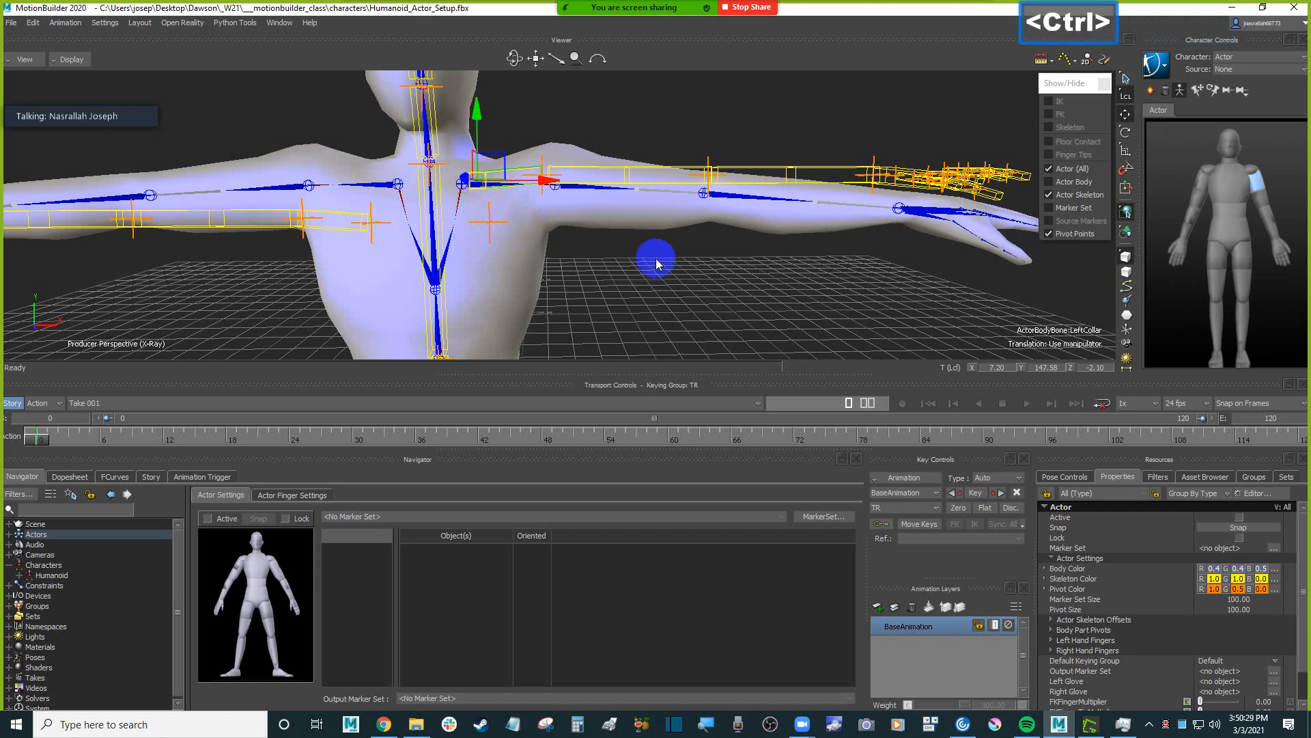
key("ctrl+z")
left_click_drag(657, 264, 693, 266, "ctrl+shift")
double_click(693, 266, "ctrl")
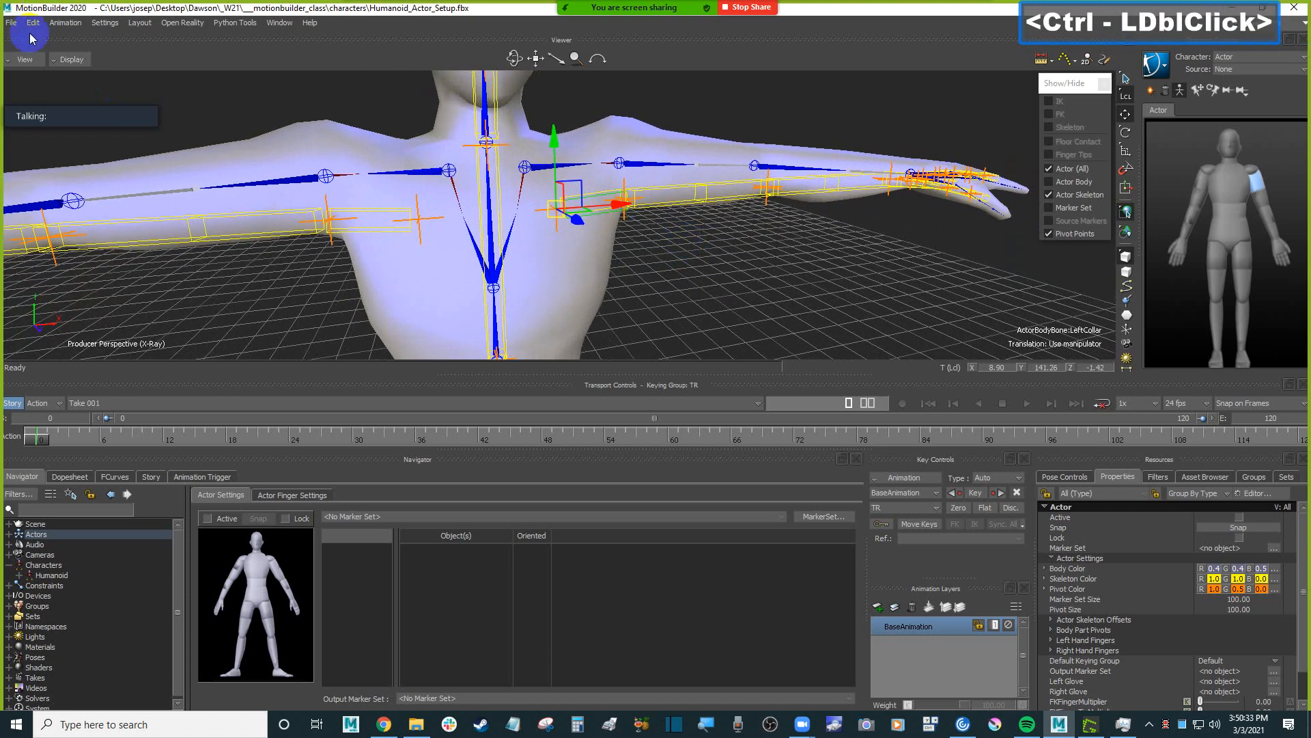
Reopen Humanoid_Actor_Setup.fbx without saving the current changes, keeping the default open options.
left_click(11, 23)
left_click(169, 266)
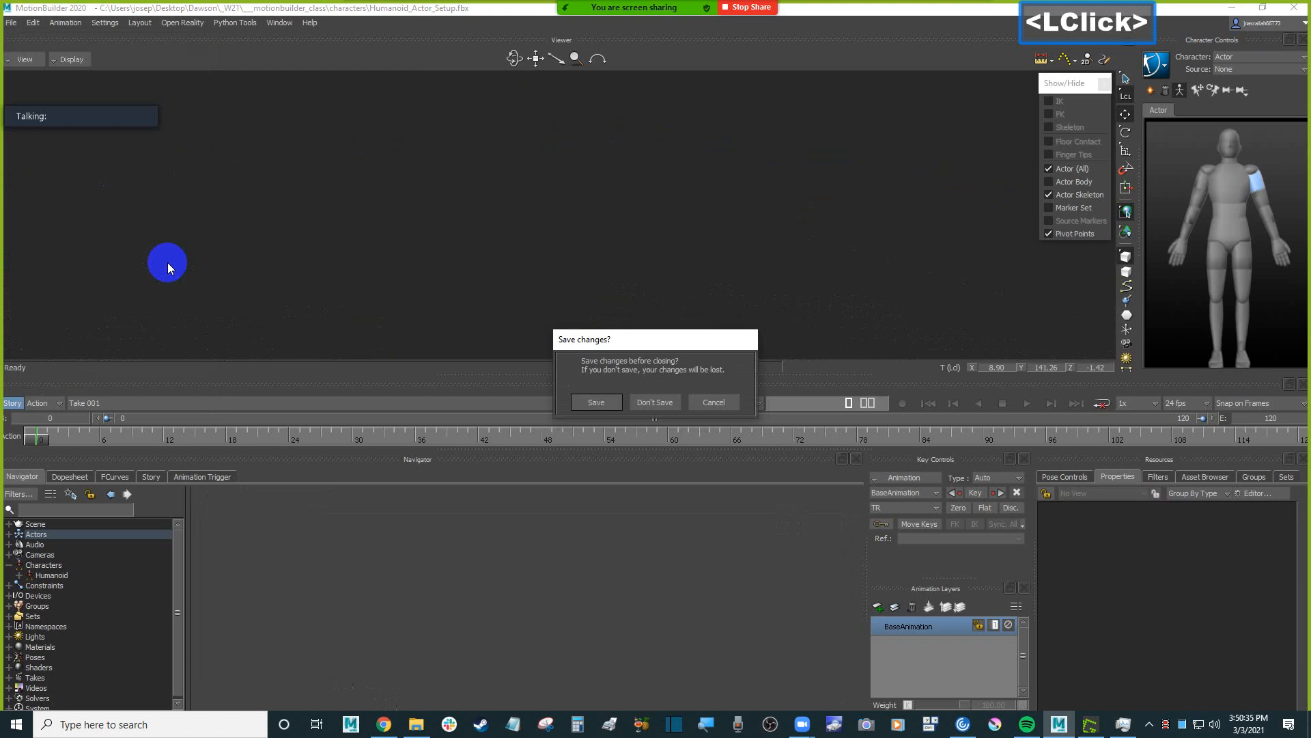
left_click(654, 402)
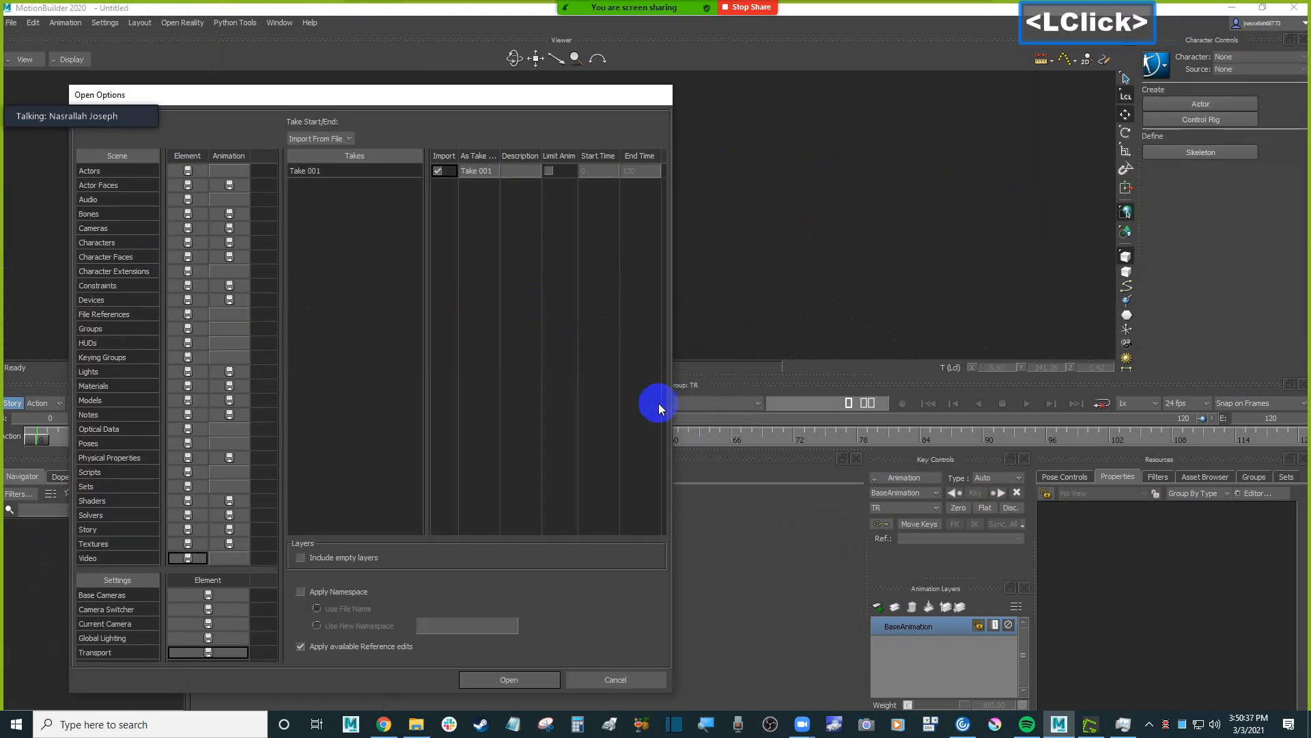
left_click(505, 680)
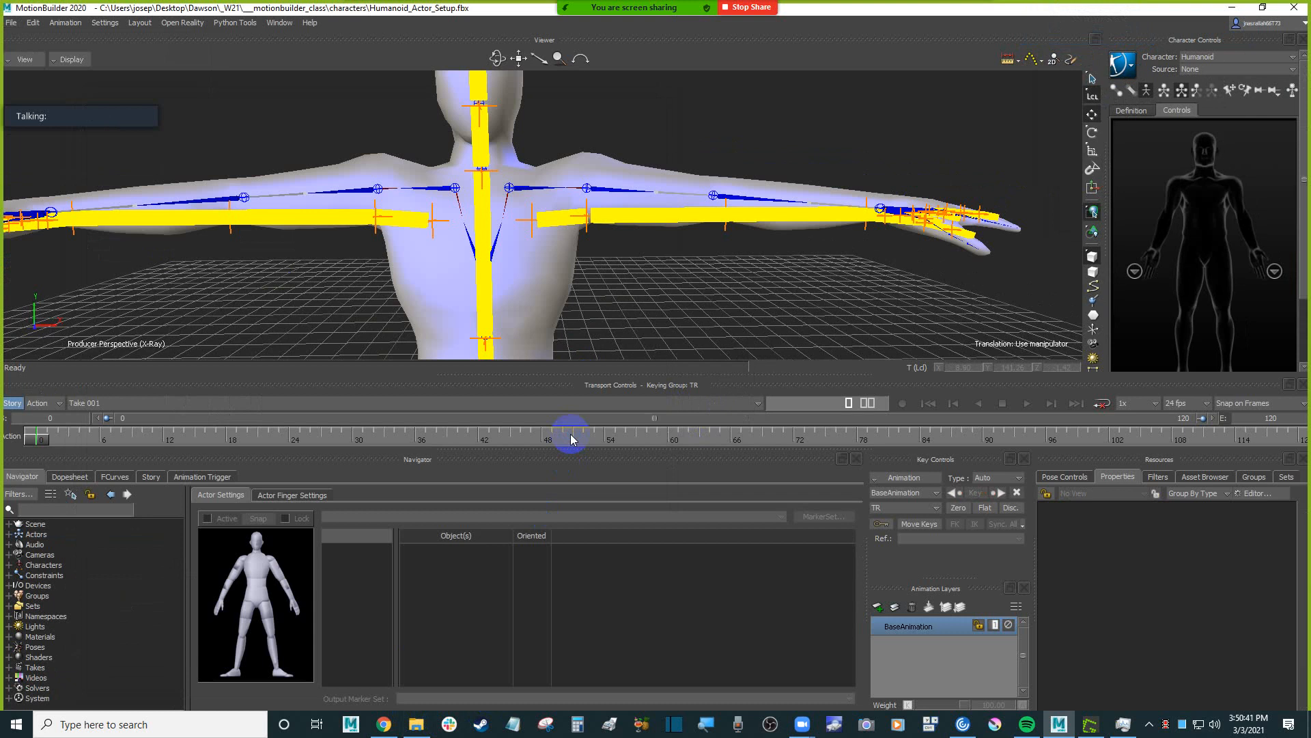
Select the Actor's LeftCollar bone at the Humanoid's left shoulder.
scroll(571, 250, "down", 4)
left_click_drag(617, 295, 625, 261, "shift")
key("space")
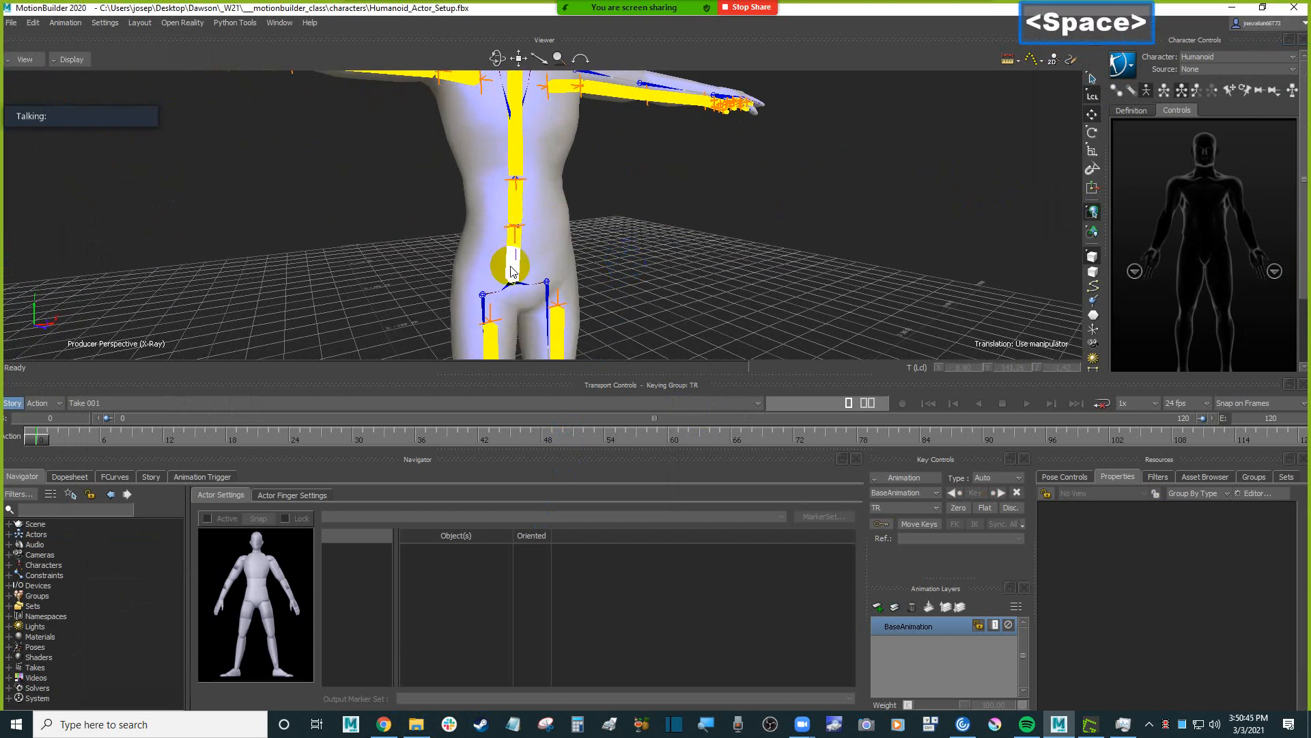
left_click(513, 272)
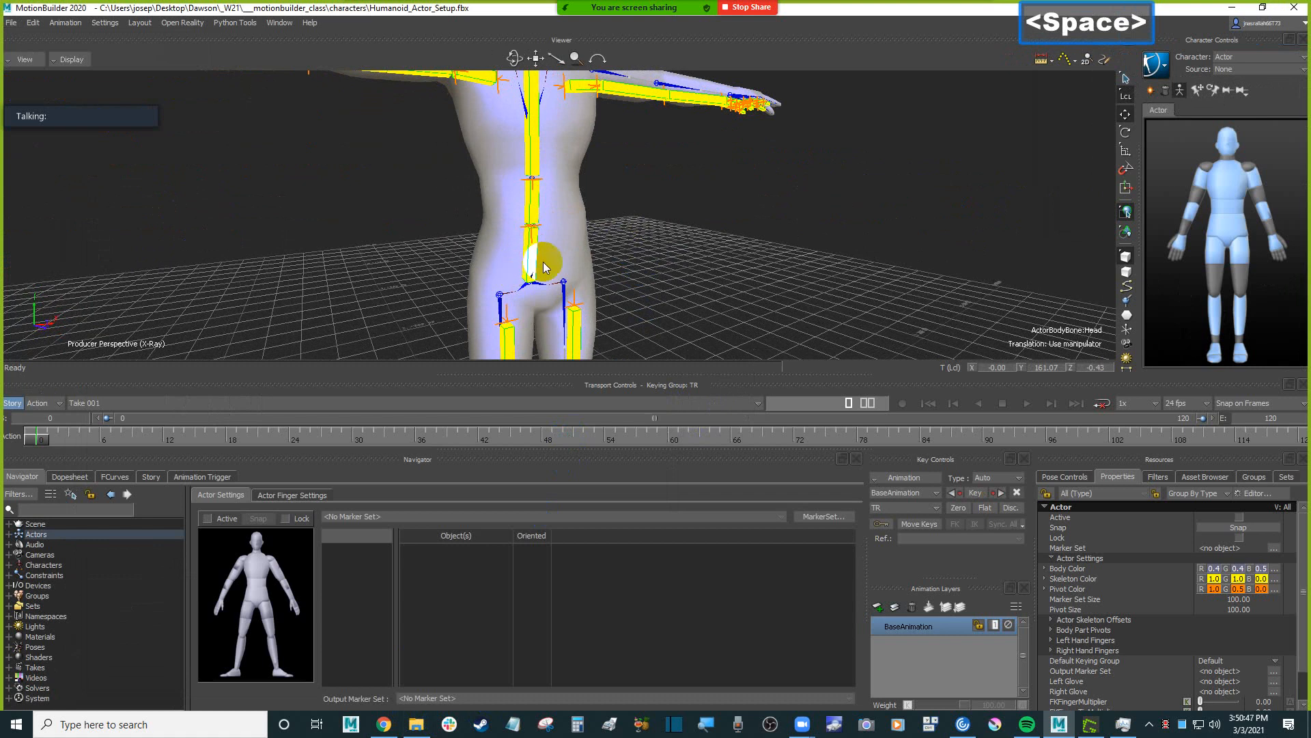
key("1")
left_click_drag(730, 234, 711, 220, "ctrl")
left_click_drag(711, 220, 672, 263, "shift")
mouse_move(672, 264)
left_mouse_down("shift")
mouse_move(676, 280)
mouse_move(707, 268)
mouse_move(687, 284)
left_mouse_up("shift")
left_click(686, 283)
left_click(575, 203)
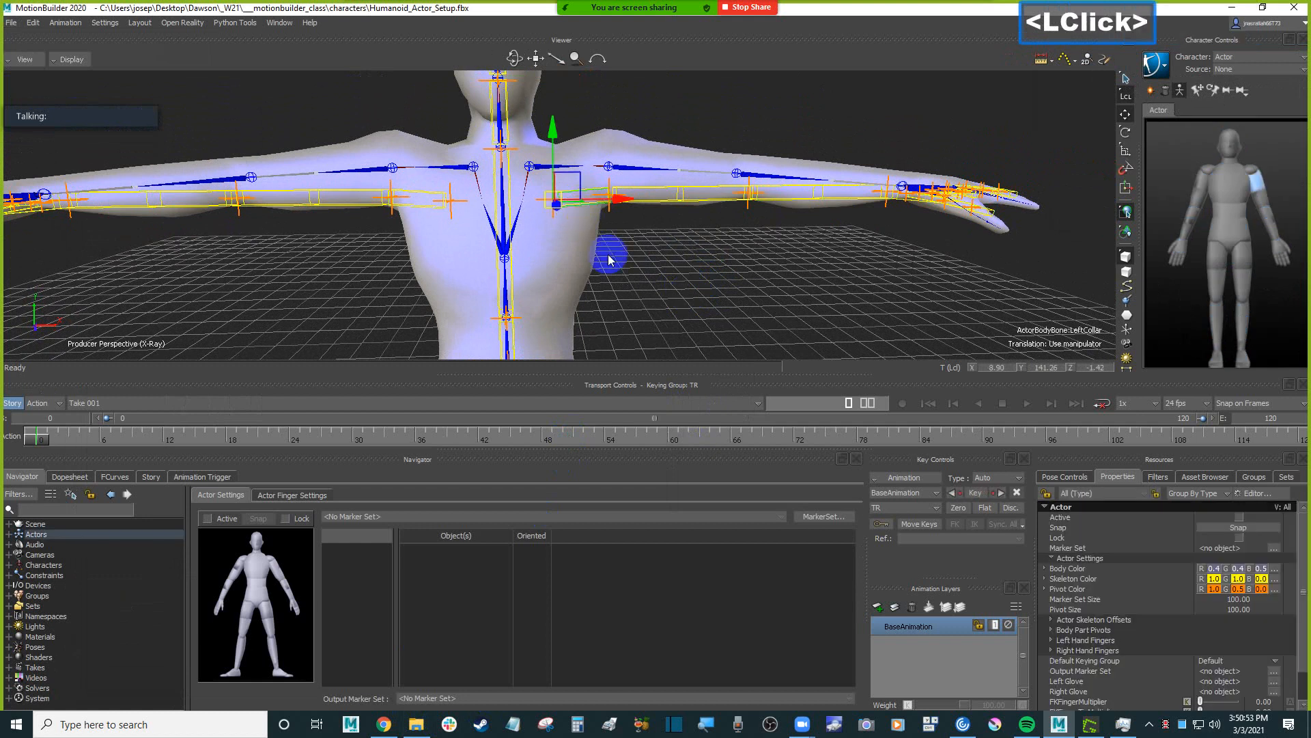
left_click_drag(612, 255, 647, 273, "ctrl")
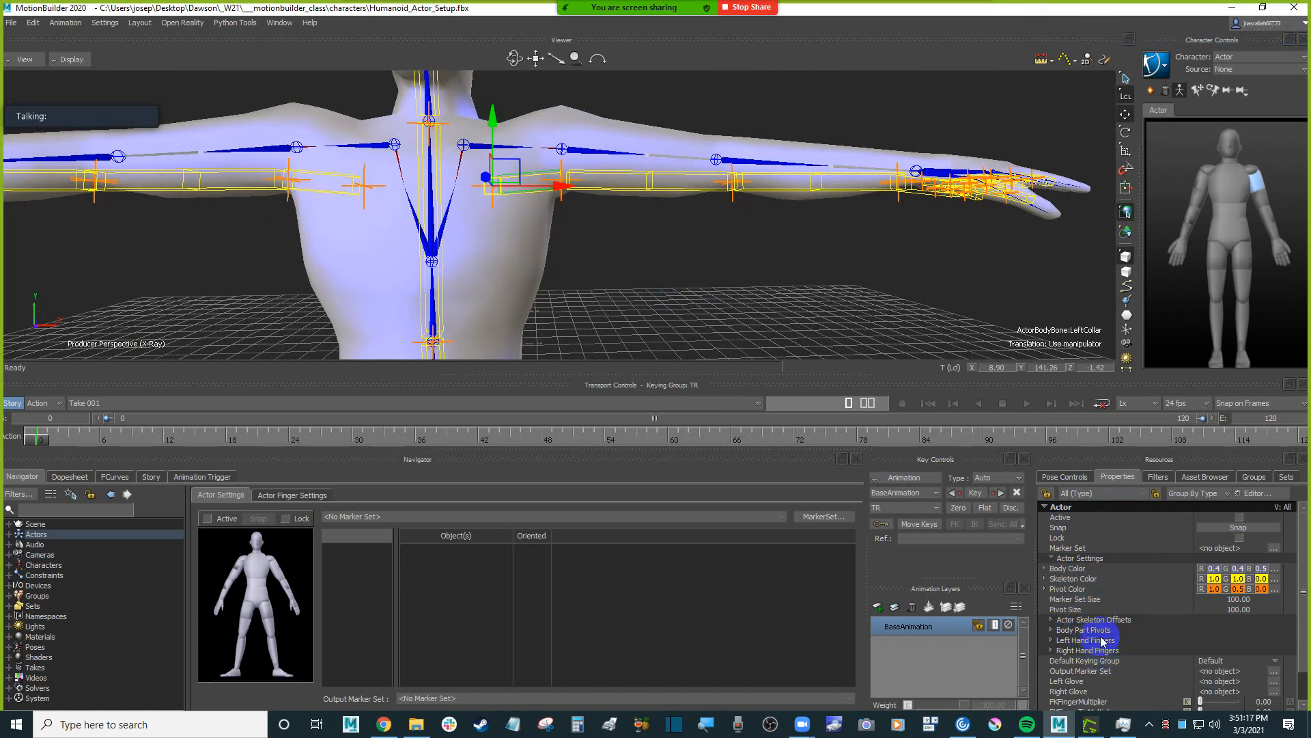
Expand the Actor Skeleton Offsets properties and look through the offsets available for the body parts.
left_click(1052, 559)
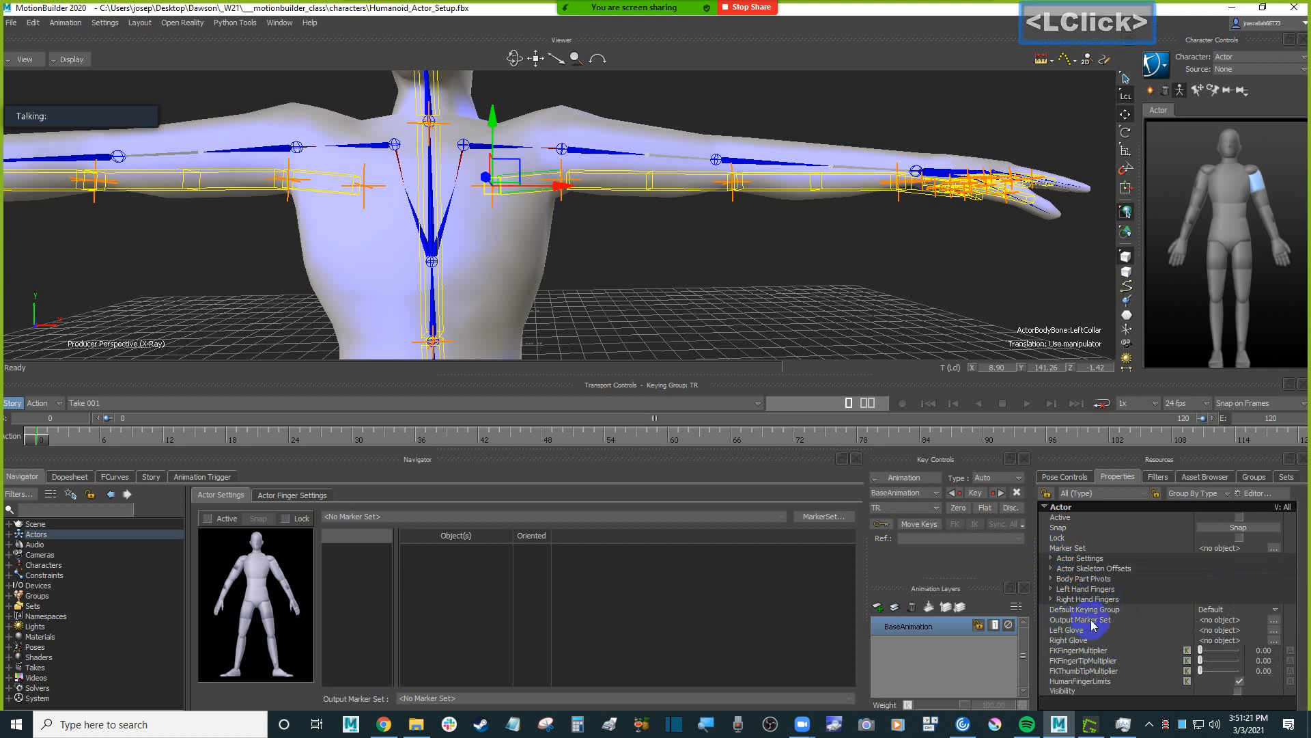
scroll(1096, 618, "down", 1)
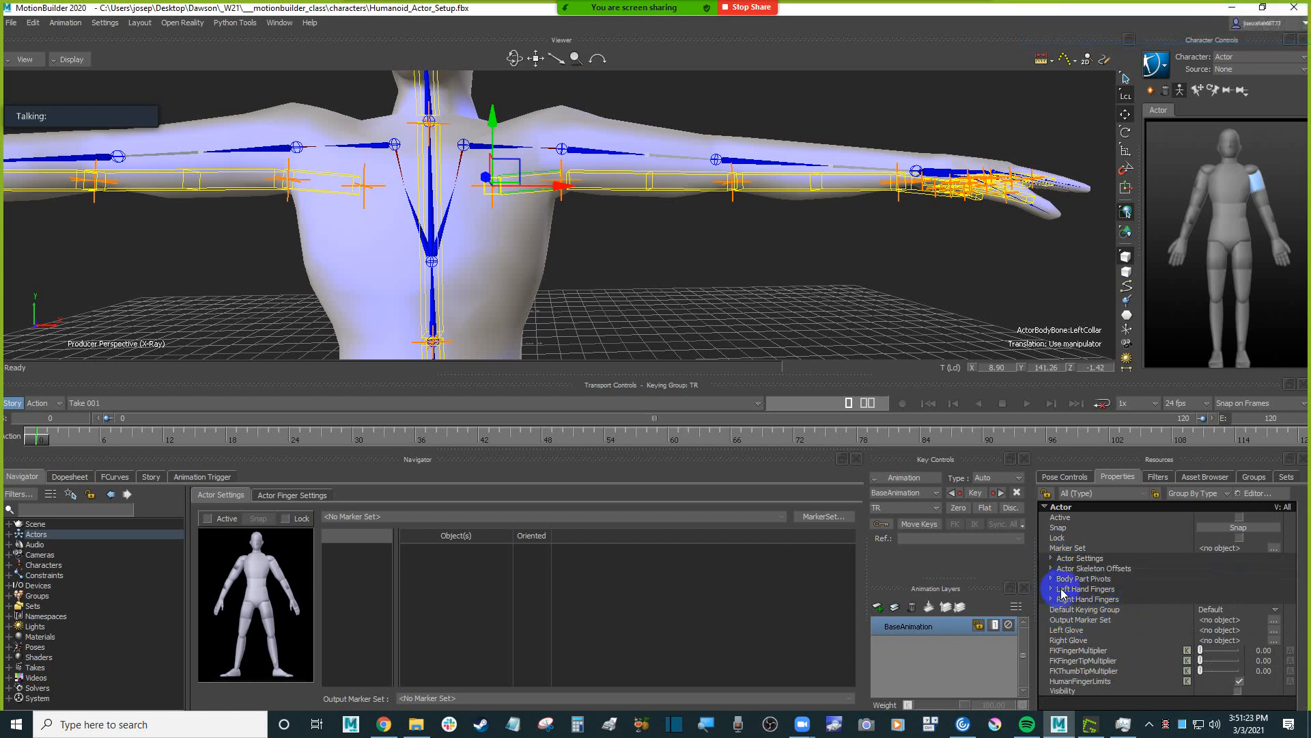
left_click(1092, 568)
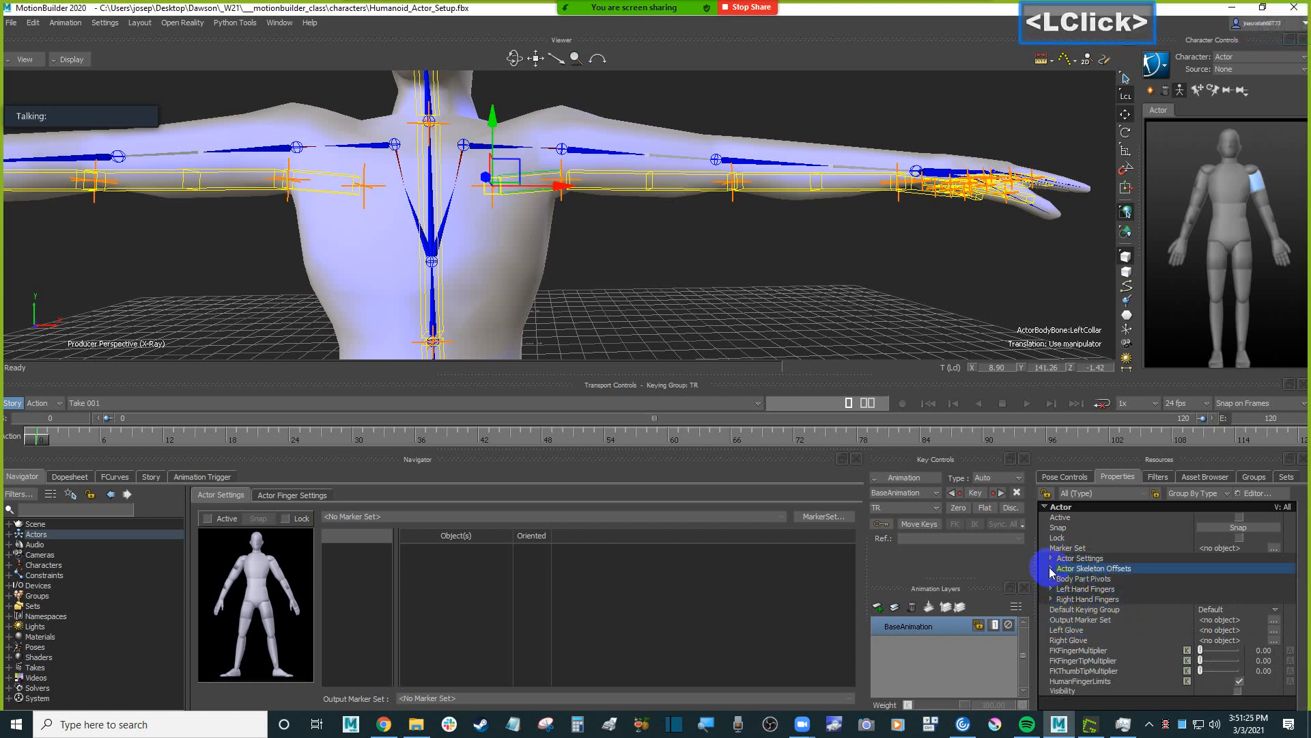
scroll(1087, 576, "down", 1)
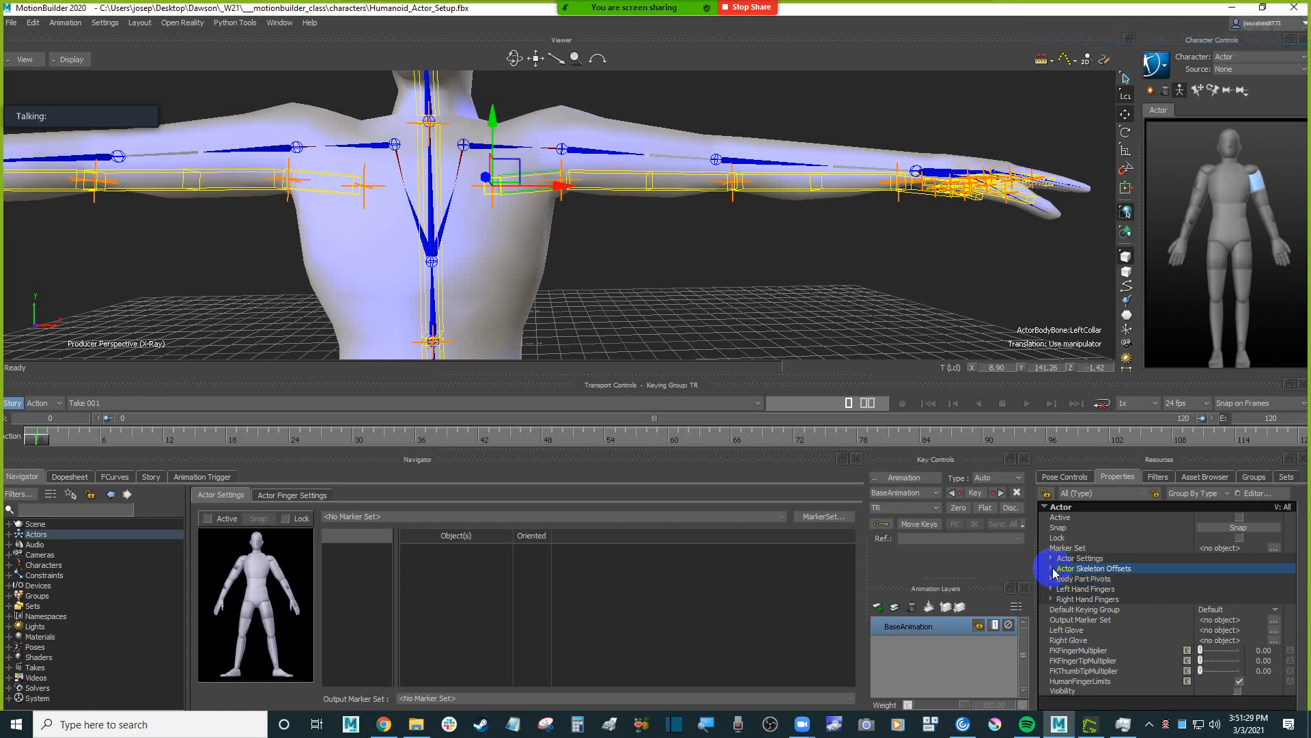
left_click(1052, 569)
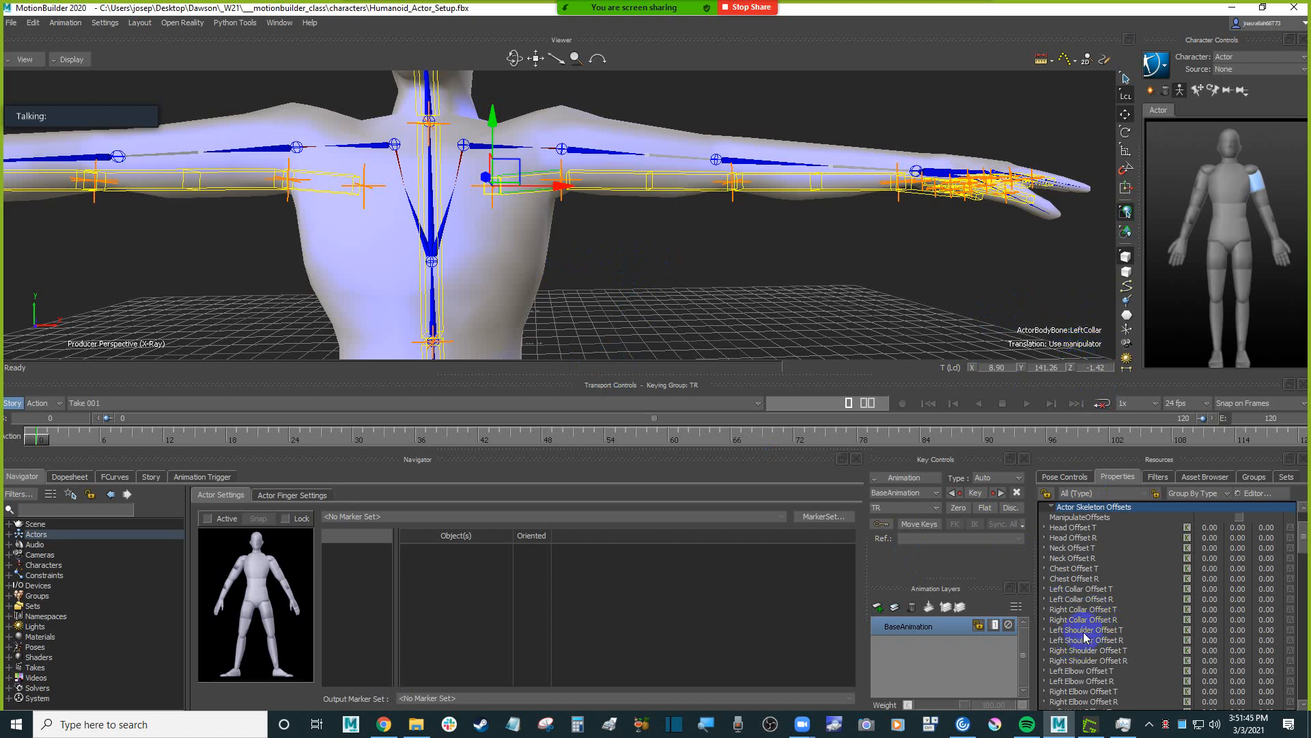
scroll(1096, 674, "down", 2)
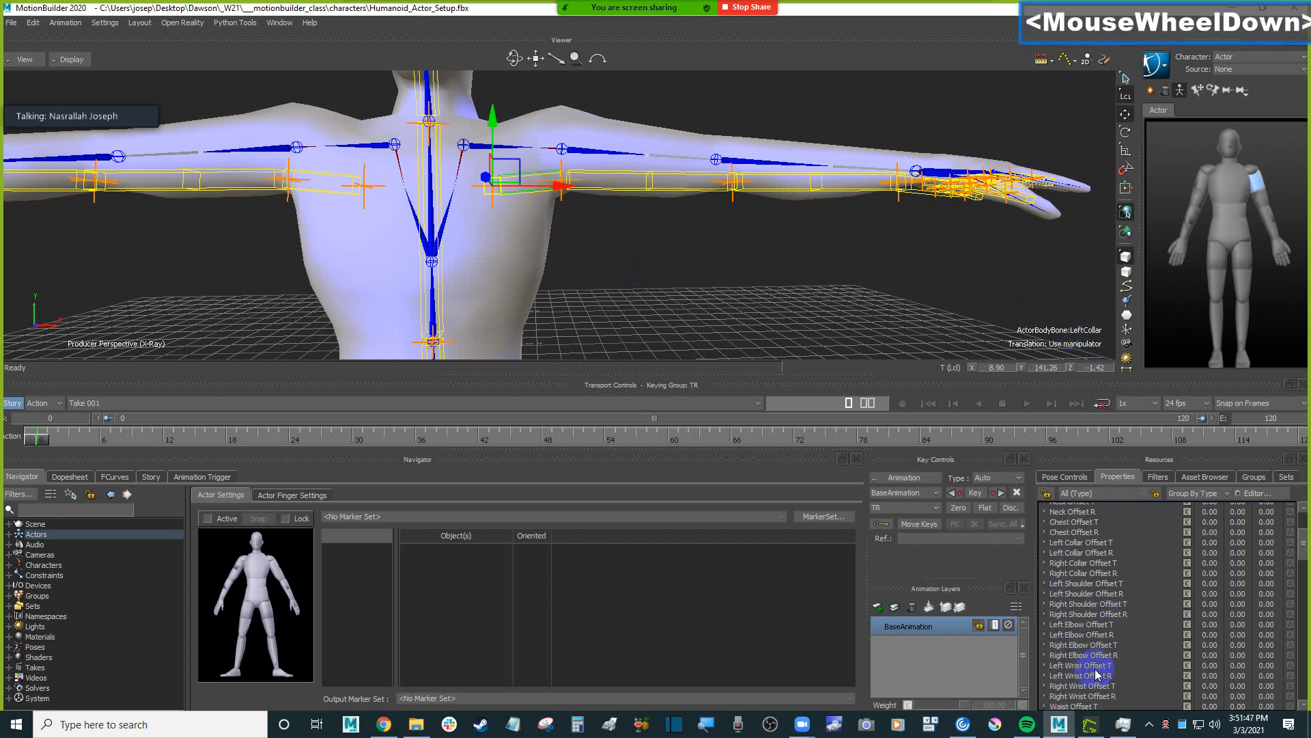
scroll(1096, 674, "down", 5)
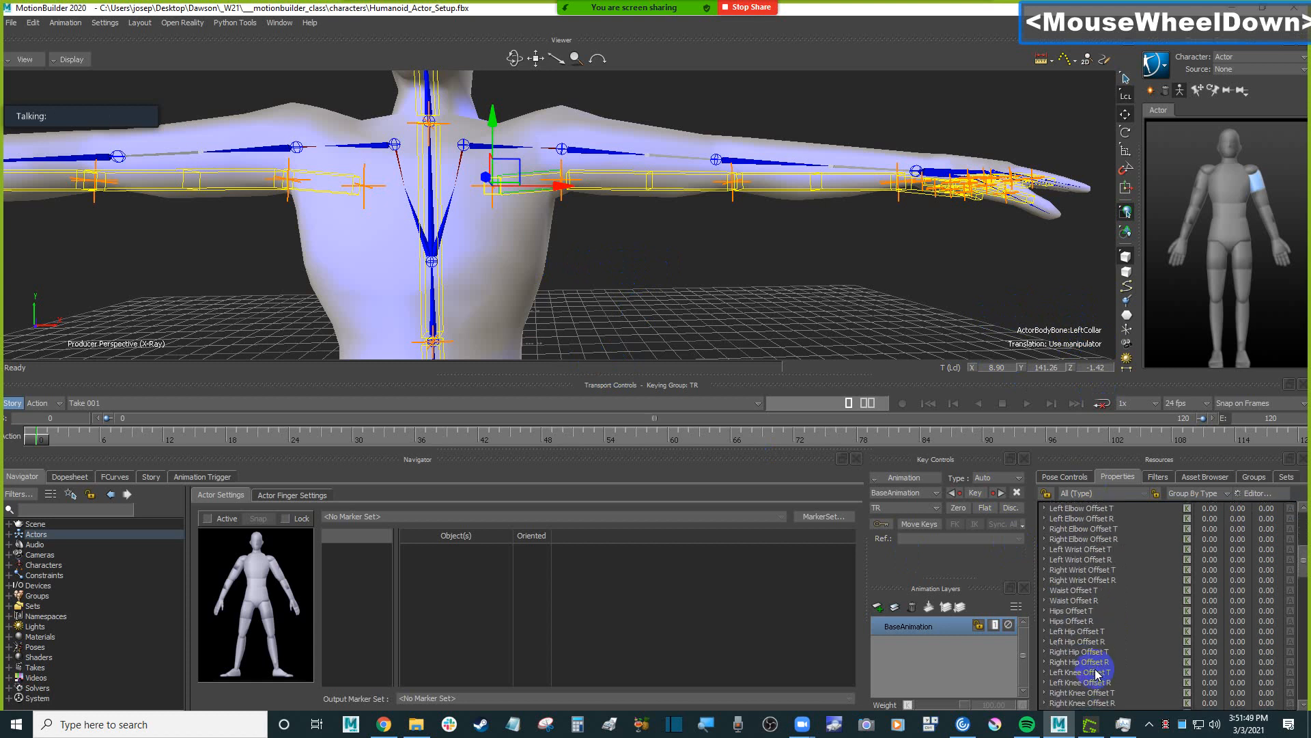
scroll(1096, 674, "down", 3)
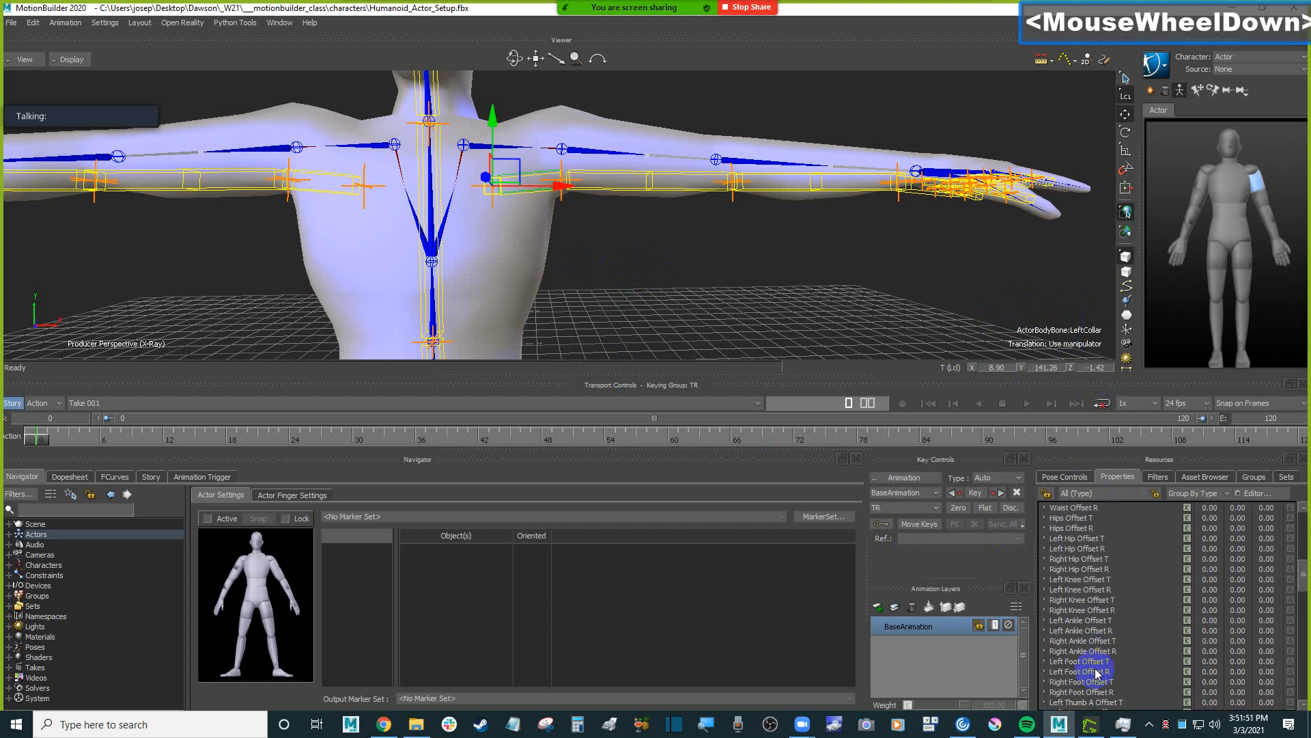
scroll(1096, 674, "up", 7)
scroll(1096, 674, "up", 2)
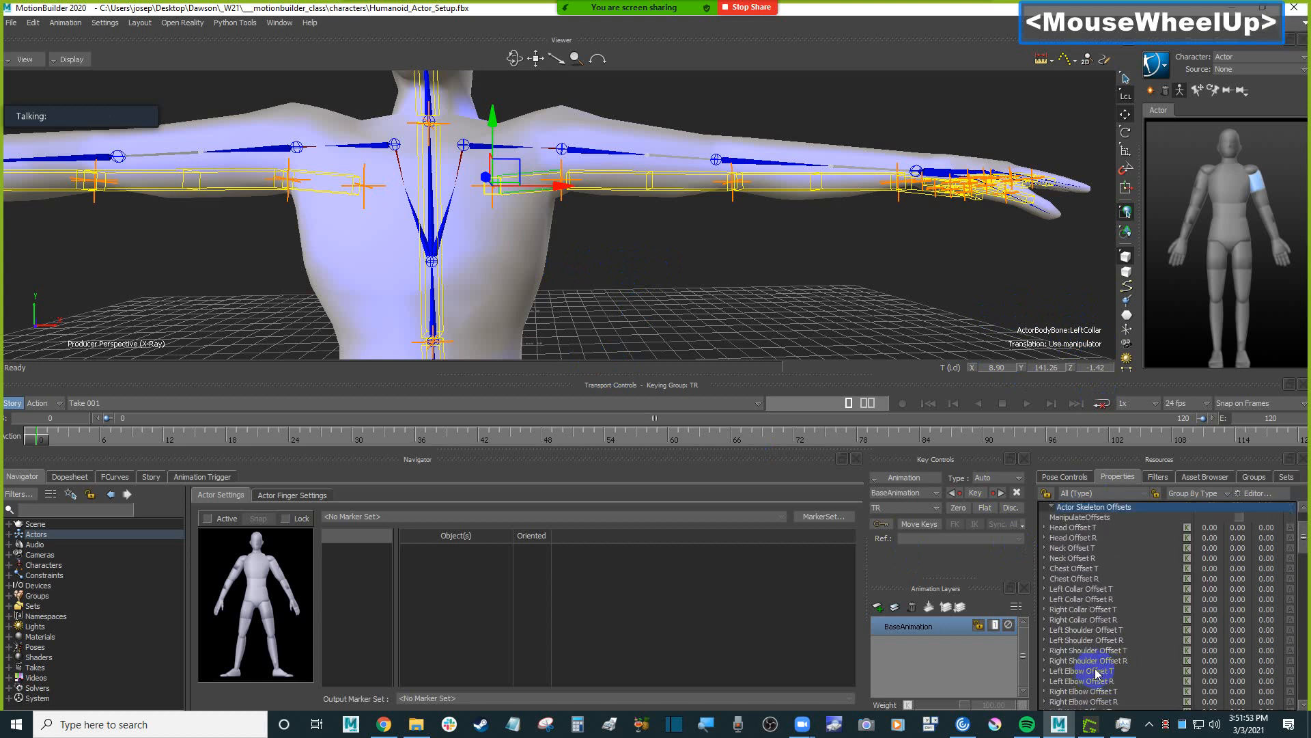
Try to shift the left collar along X with Left Collar Offset T, and undo the change.
left_click(1079, 590)
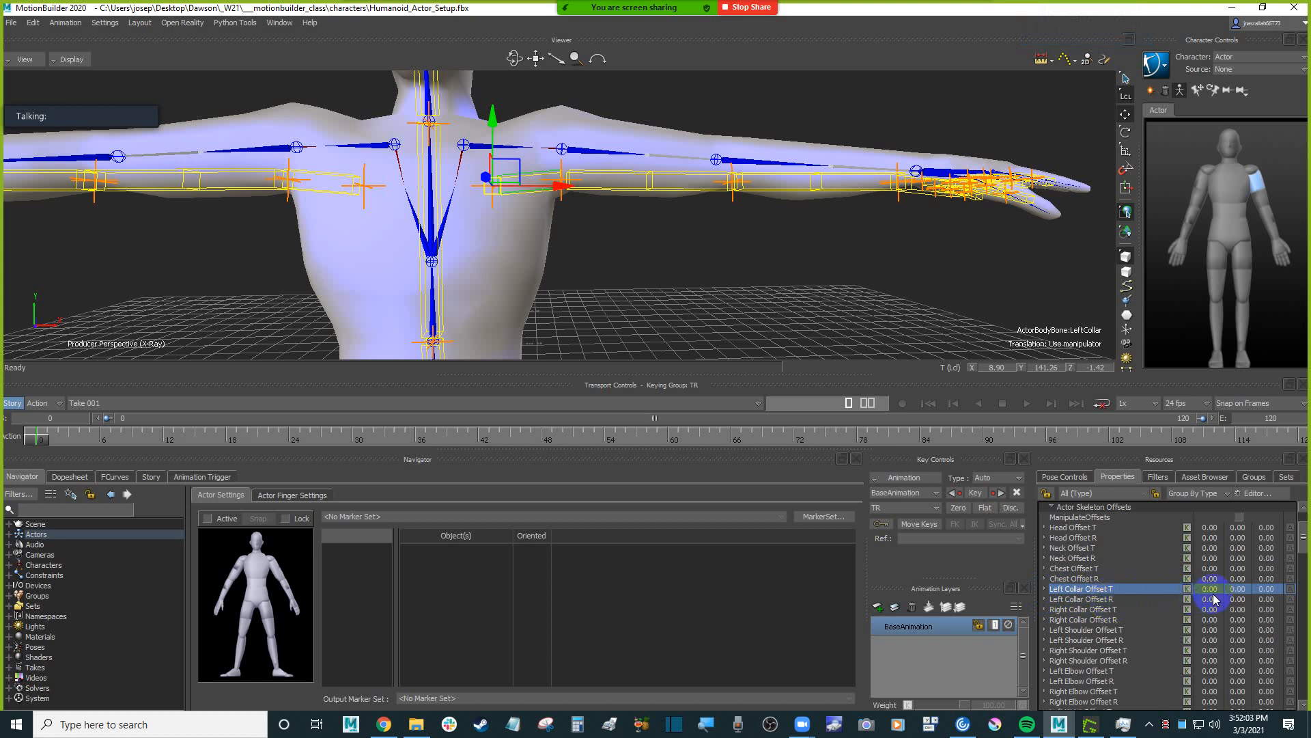
left_click_drag(1211, 592, 1239, 600)
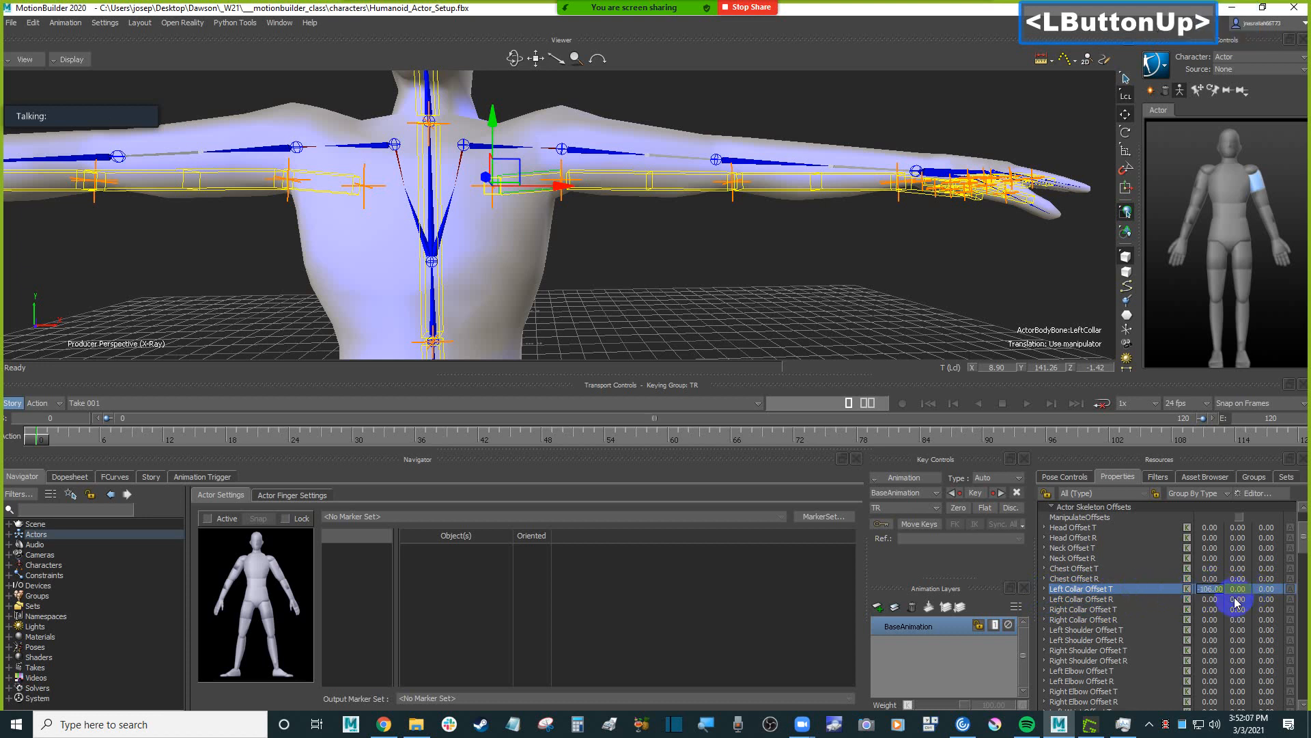
key("ctrl+z")
Collapse the Actor Skeleton Offsets group and expand the Body Part Pivots group.
scroll(1232, 591, "up", 3)
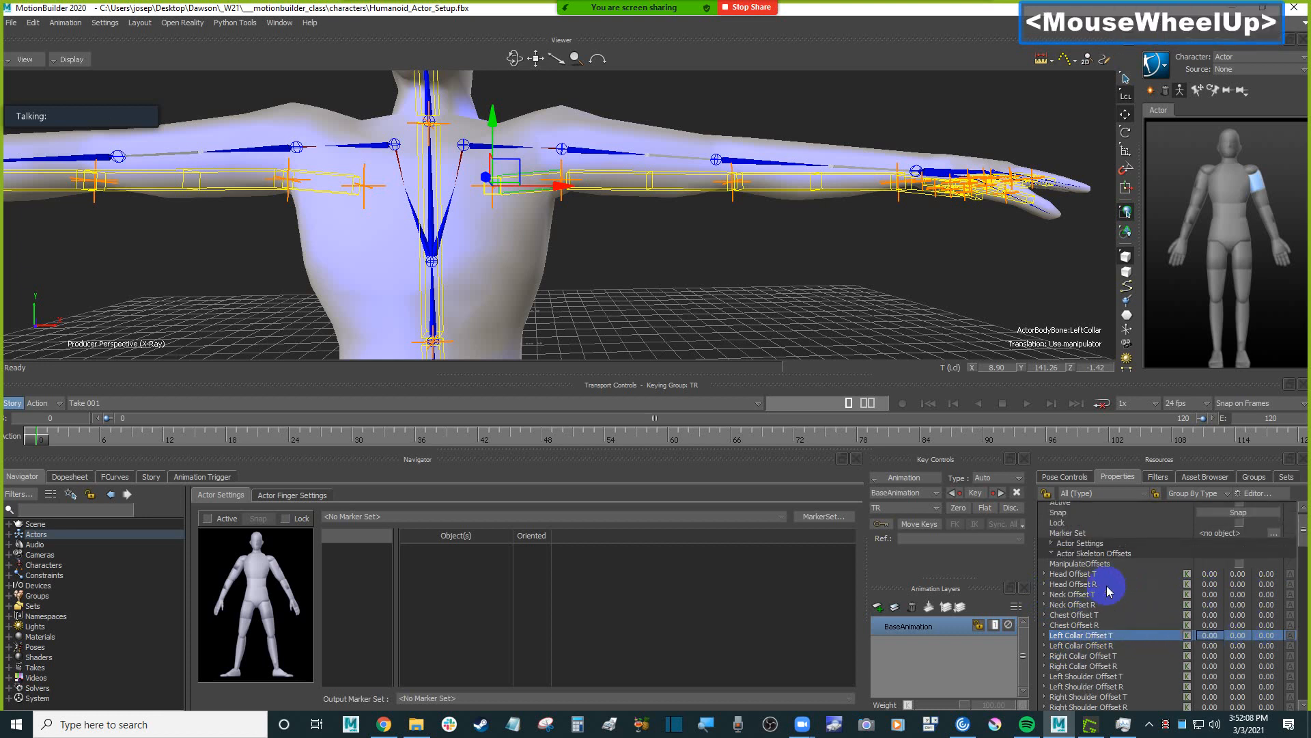
left_click(1051, 553)
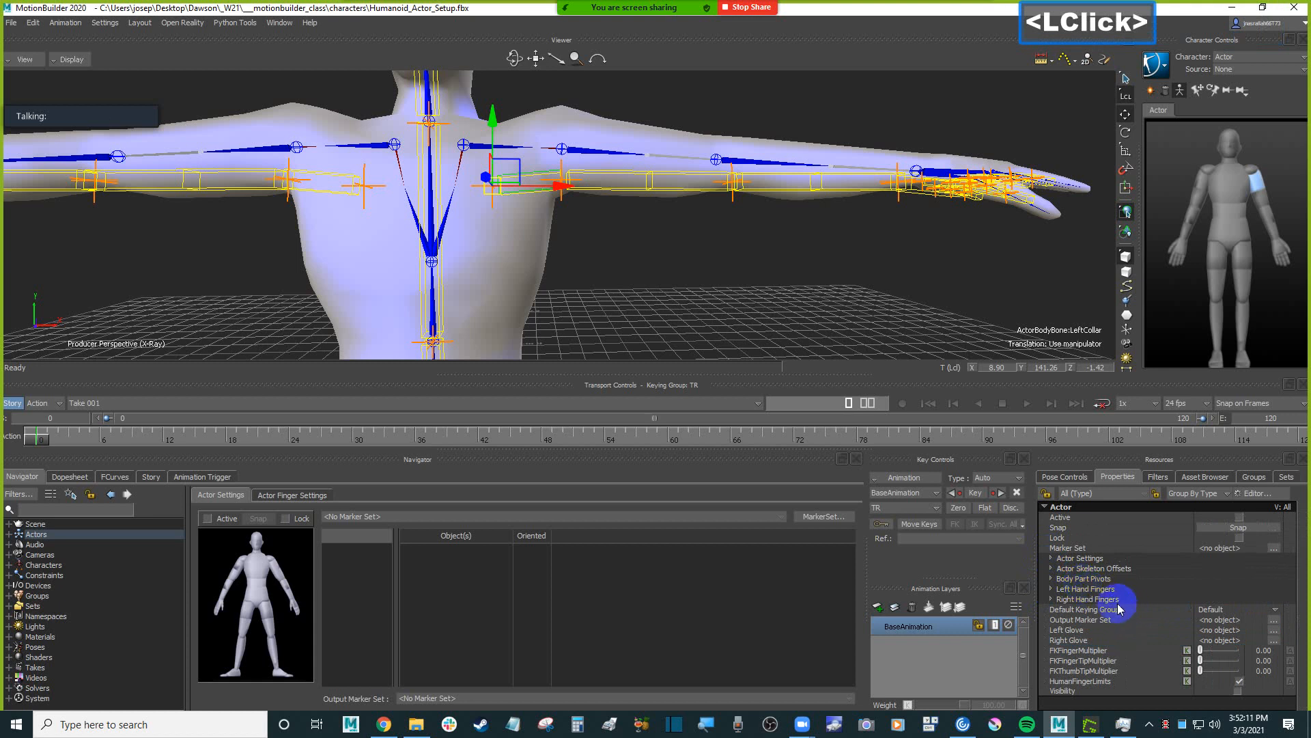
left_click(1087, 579)
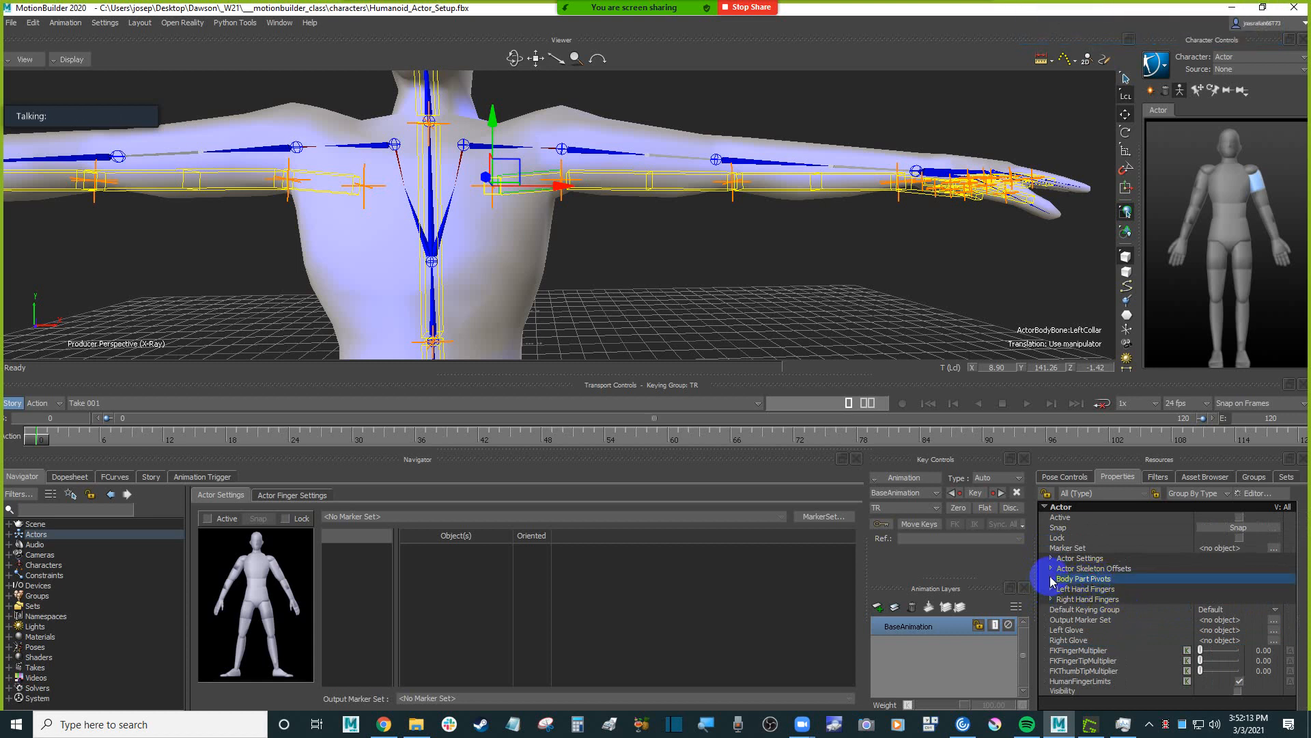
left_click(1052, 580)
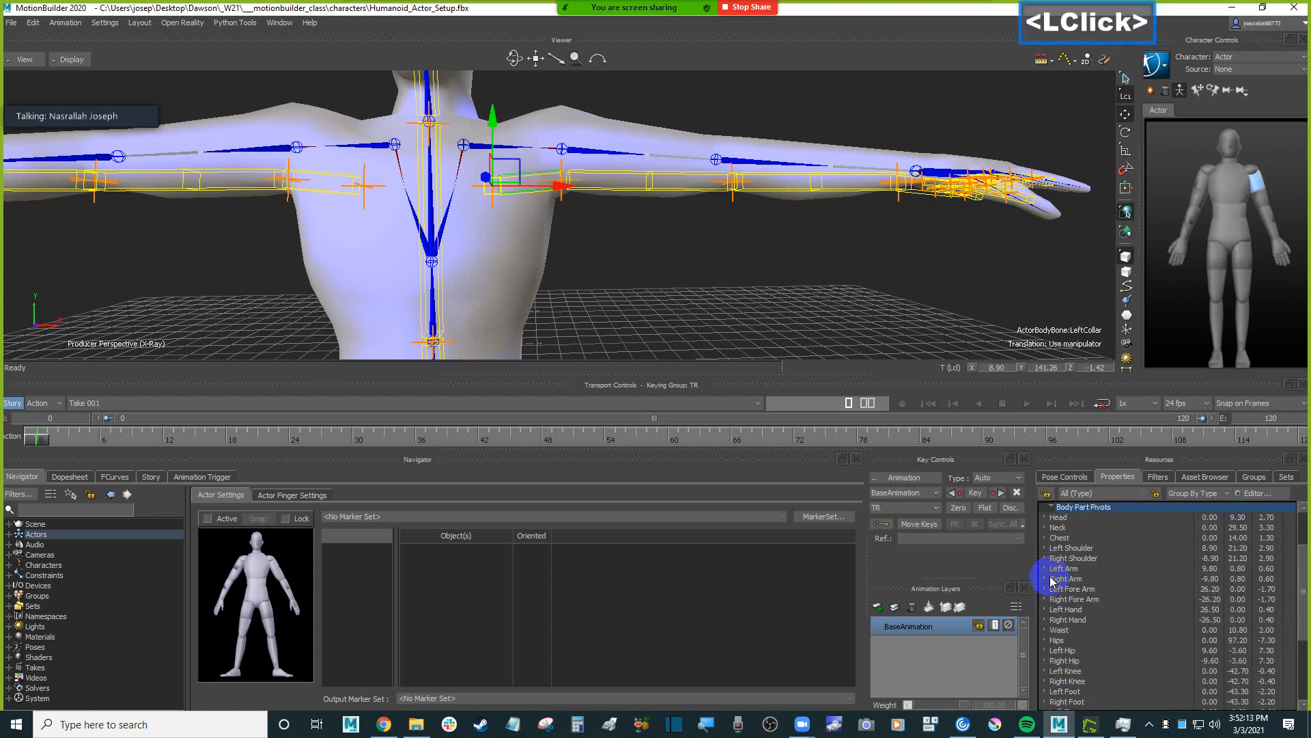
Try to change the X value of the Left Shoulder pivot, and undo the change.
left_click(1084, 547)
left_click_drag(1210, 555, 1214, 553)
key("ctrl+z")
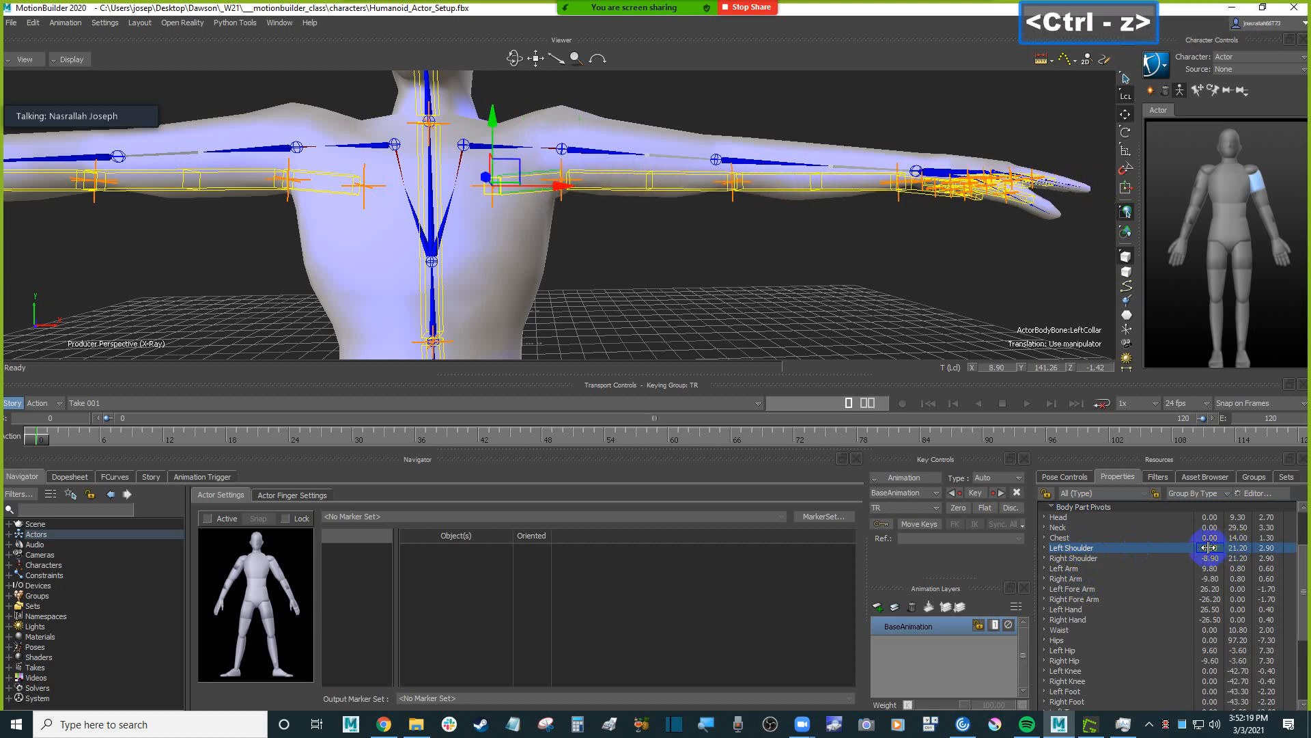
Set the Left Shoulder body part pivot to X 4.90 and Y 27.20 to fit the Humanoid's left clavicle joint.
scroll(1099, 549, "up", 2)
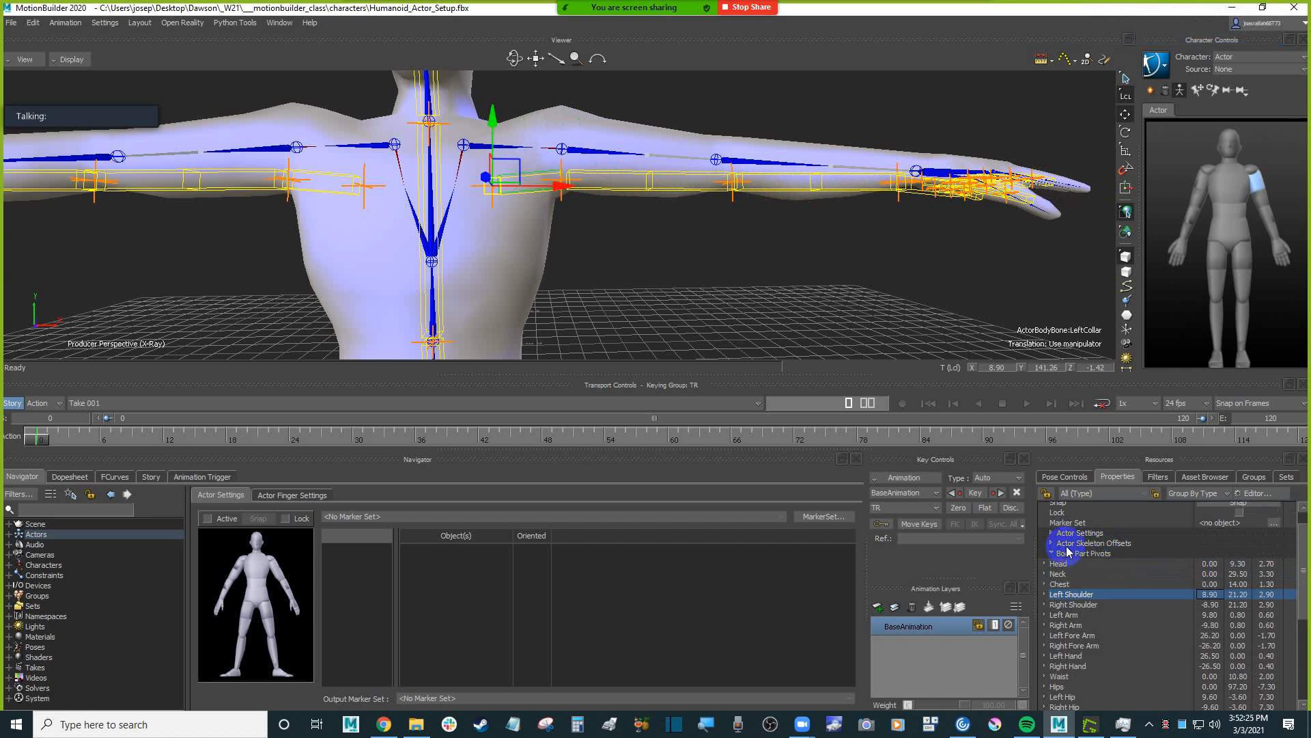
scroll(1076, 550, "up", 2)
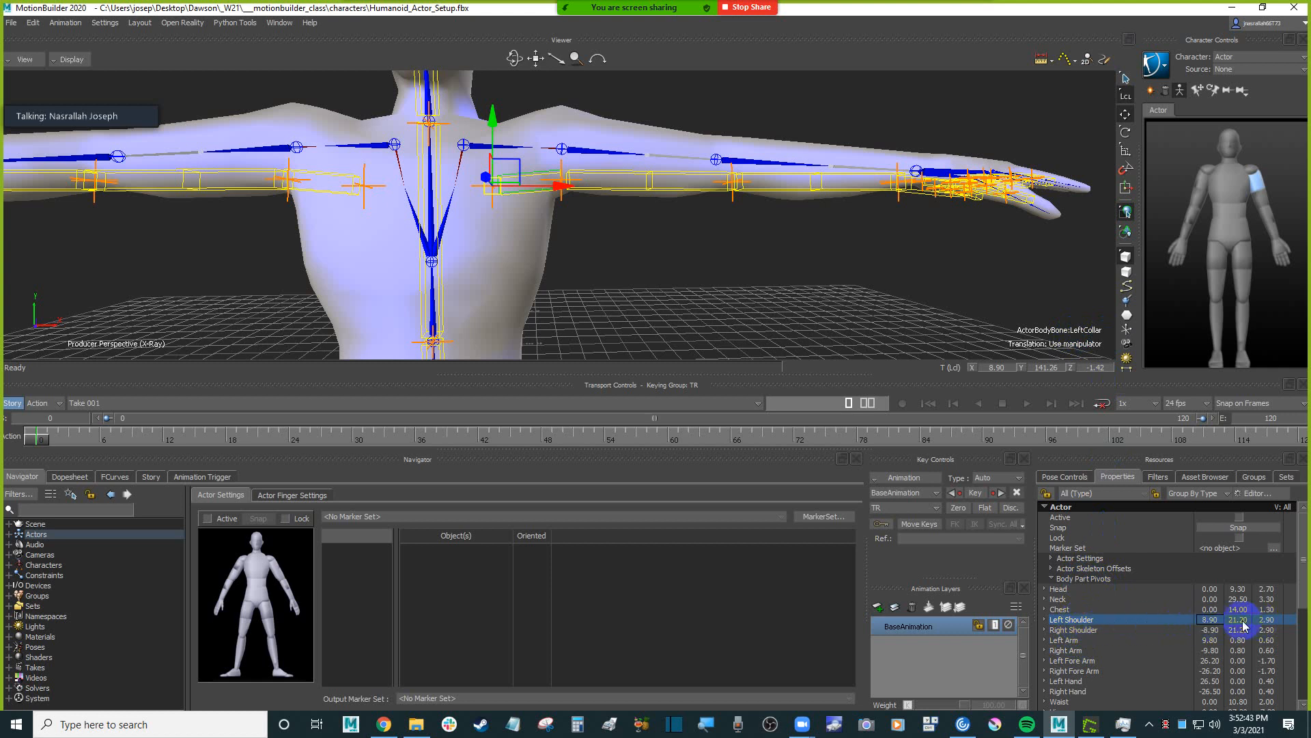
left_click(1047, 619)
left_click(1049, 620)
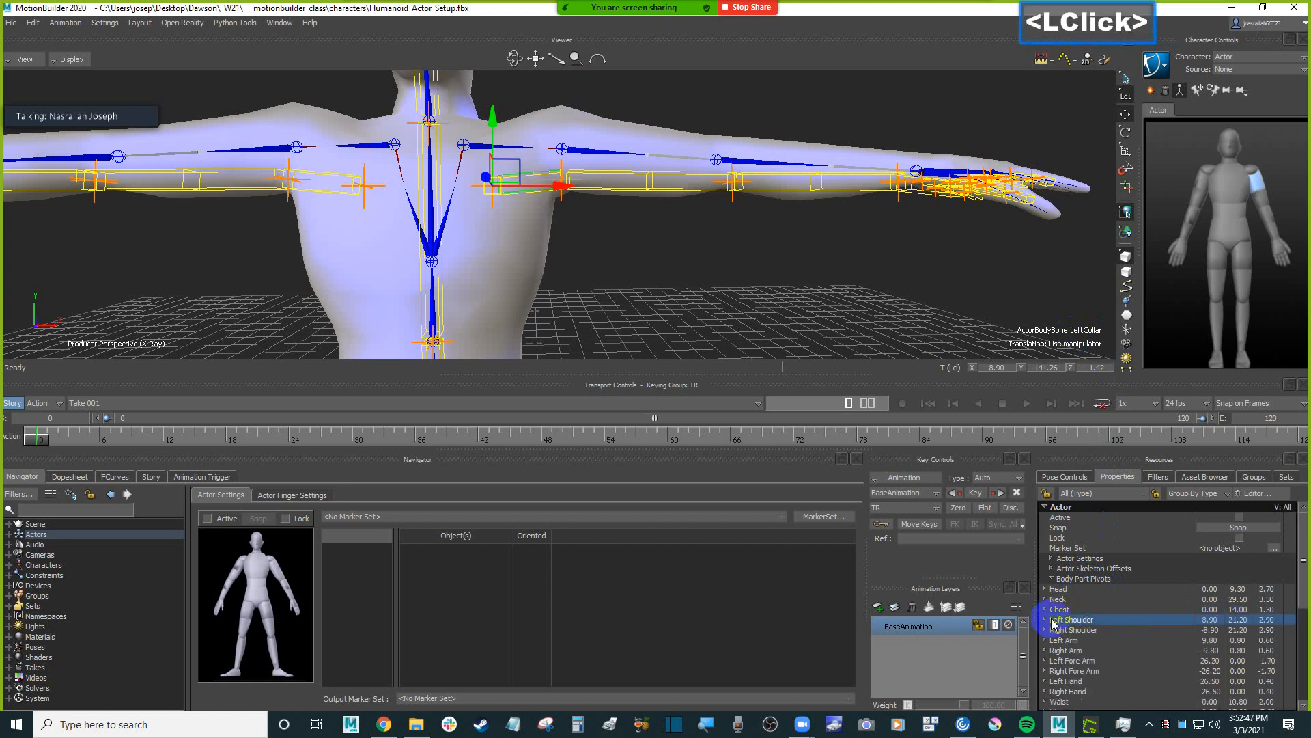
left_click_drag(1215, 625, 1208, 620)
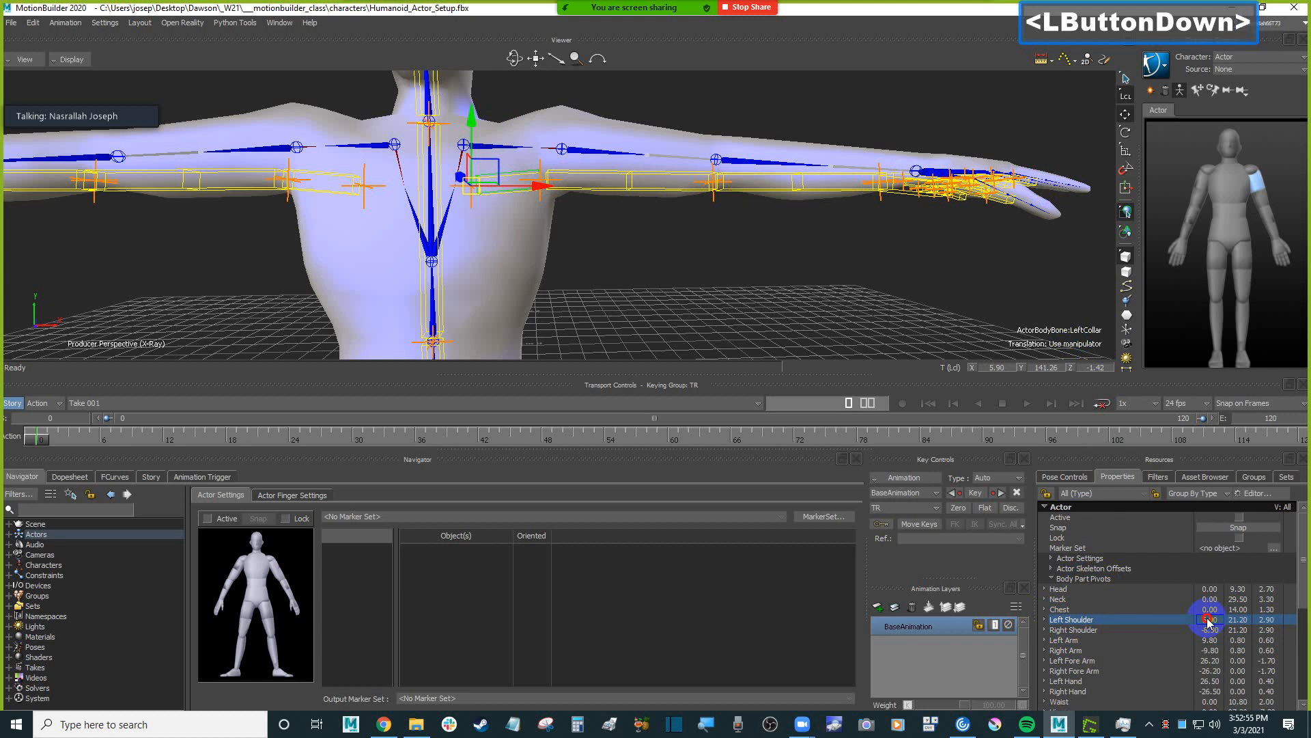
left_click_drag(1208, 620, 1208, 620)
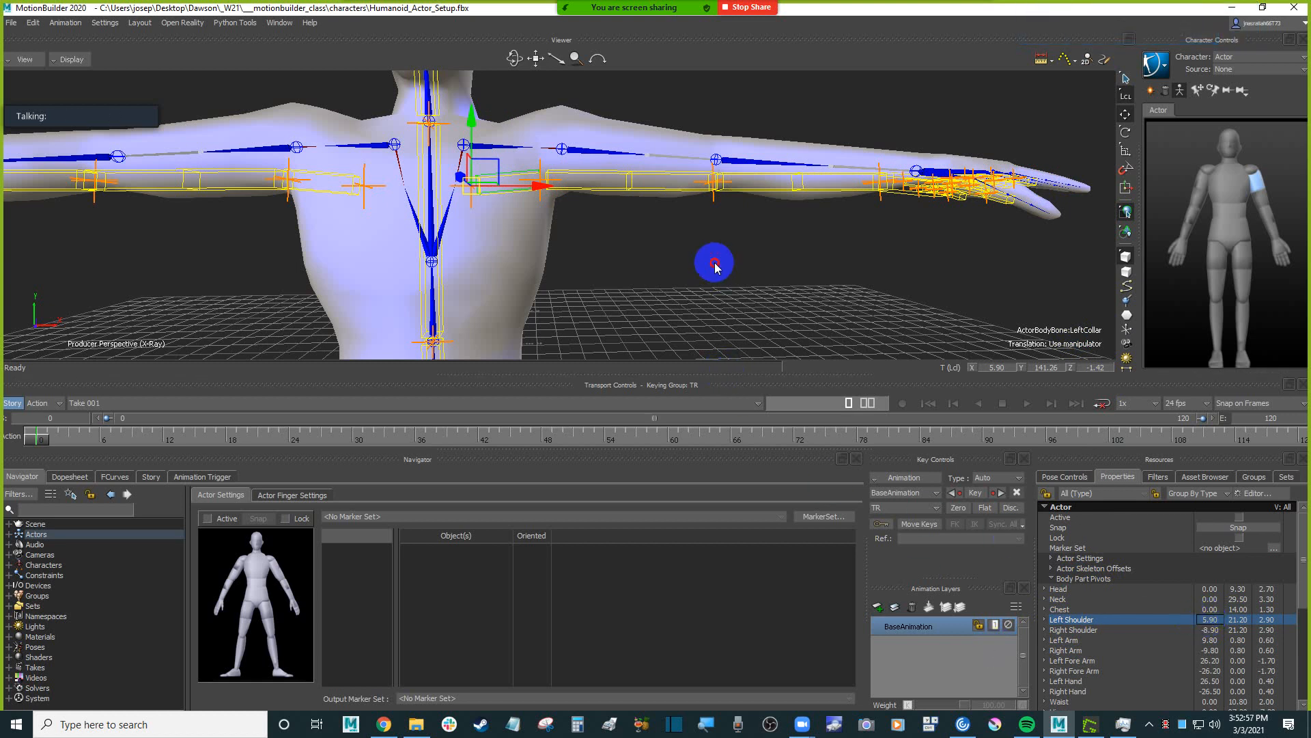
left_click_drag(714, 264, 838, 321, "shift")
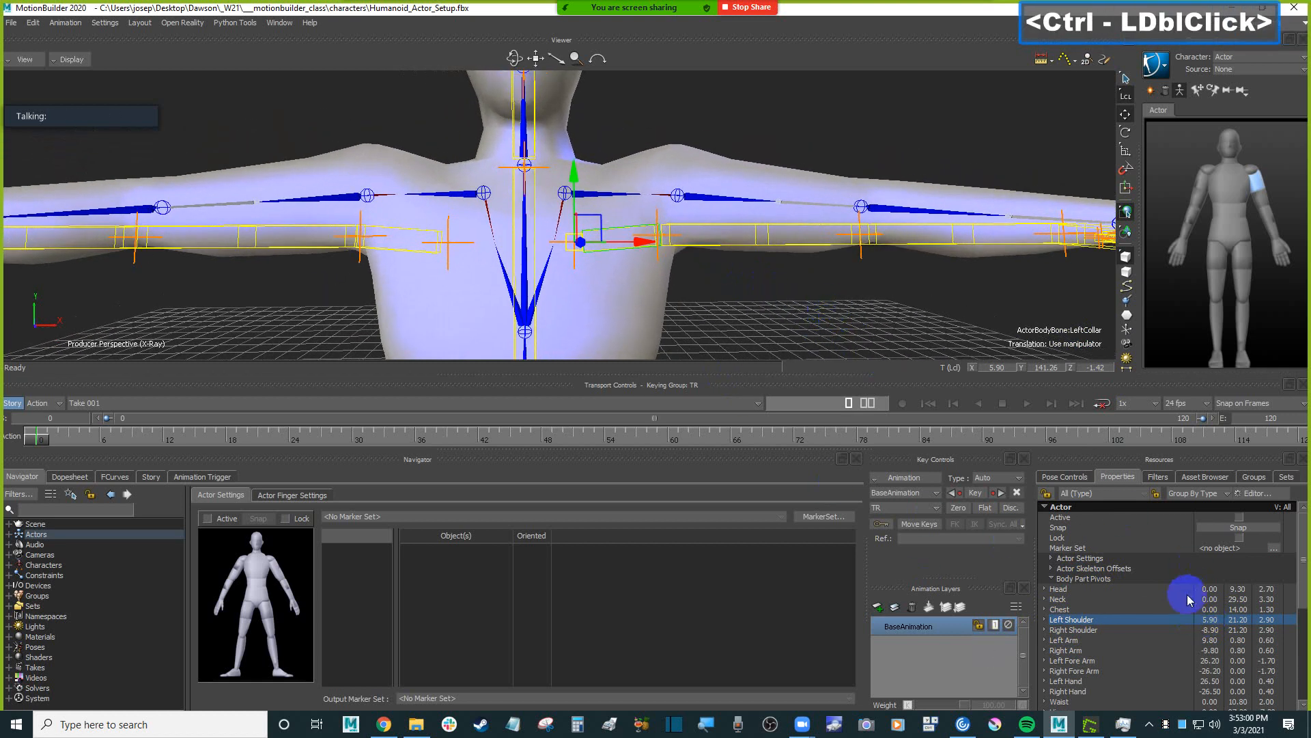
left_click(1214, 620)
left_click_drag(1213, 623, 1241, 620)
left_click_drag(785, 274, 840, 323, "ctrl+shift")
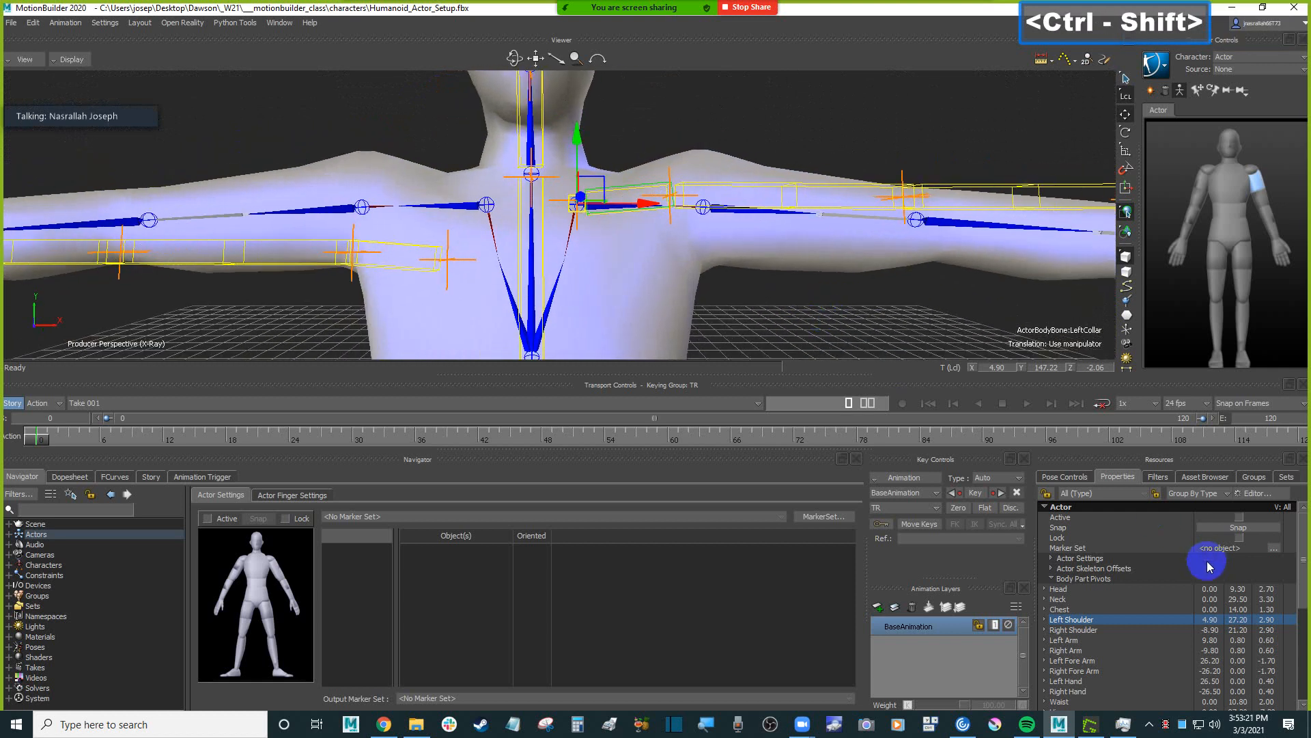
Copy the X value of the Left Shoulder pivot and leave the field without changing it.
double_click(1210, 619)
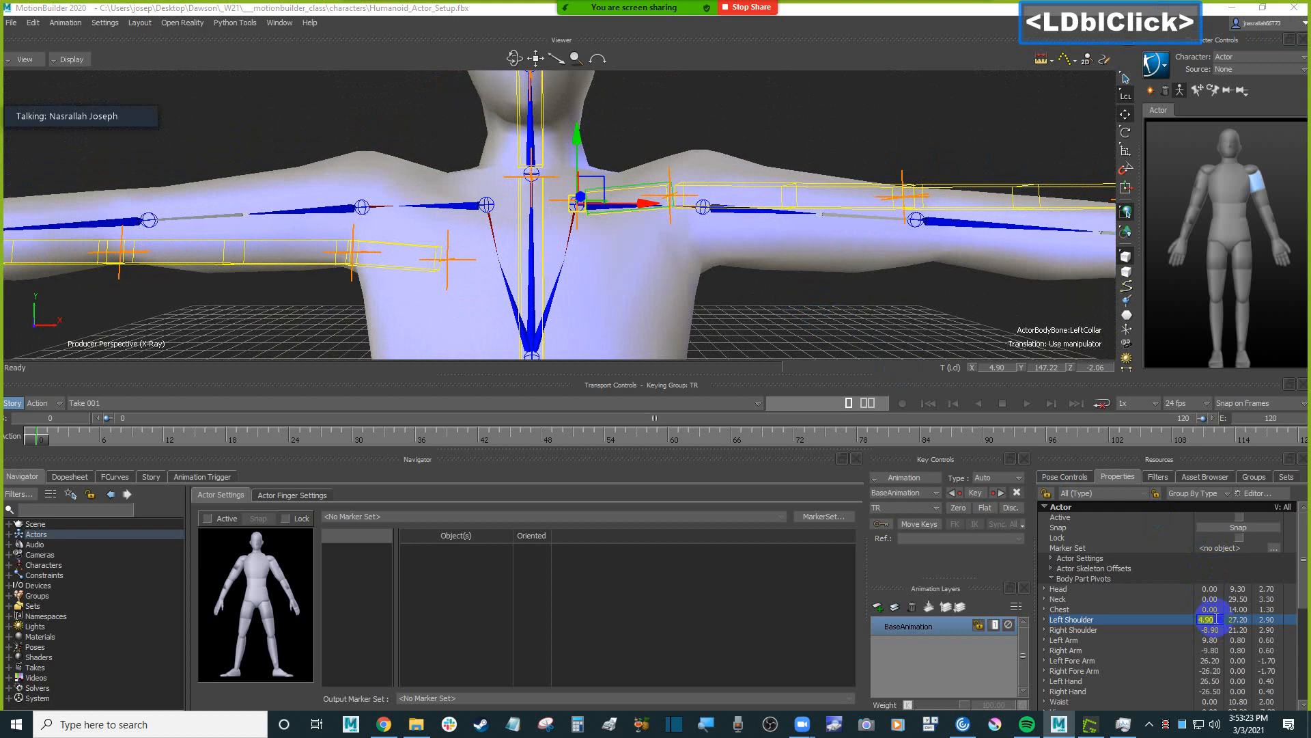
key("ctrl+c")
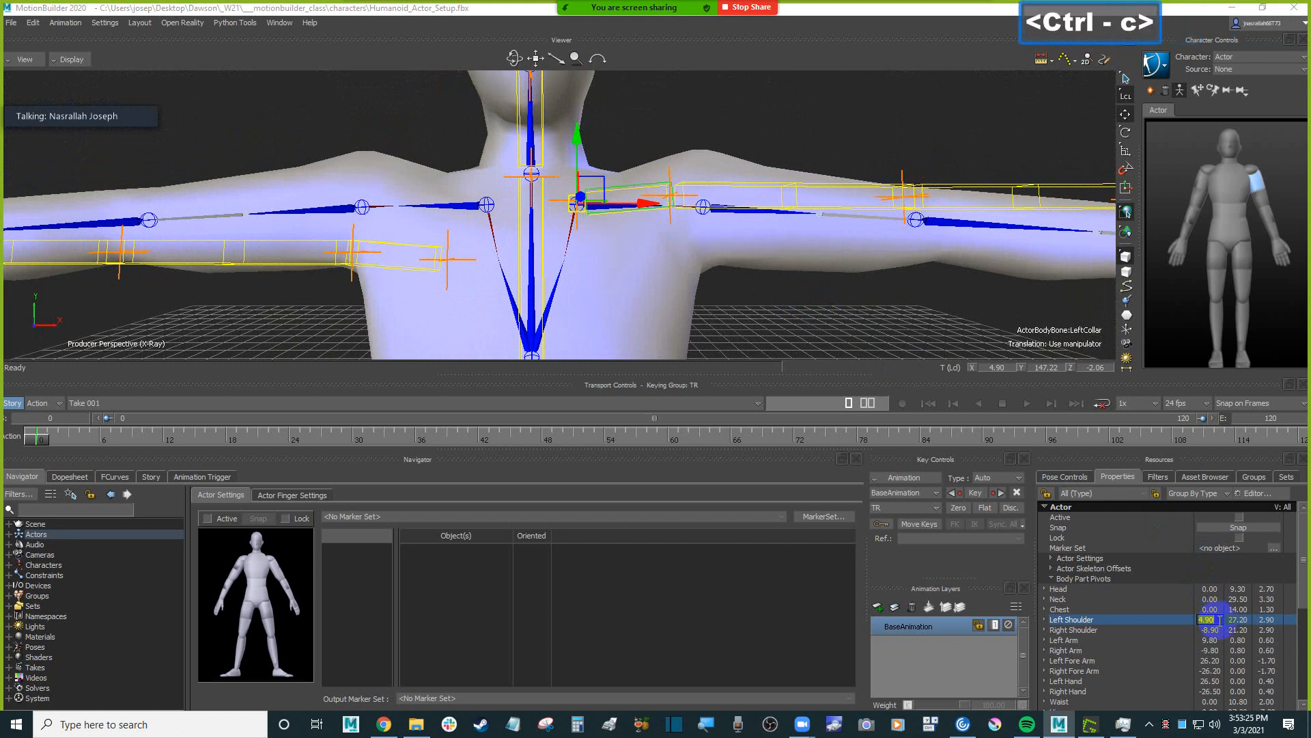
key("Escape")
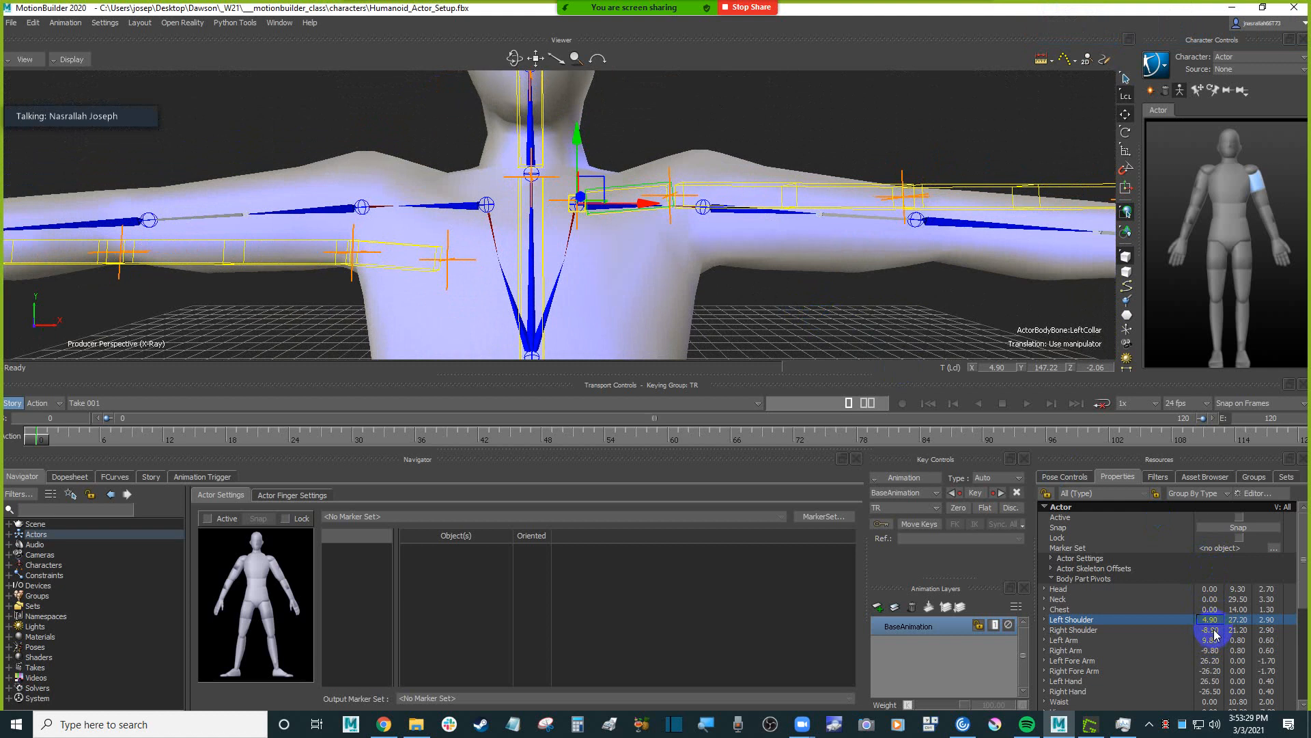
left_click(1215, 634)
scroll(629, 287, "down", 5)
mouse_move(663, 288)
left_mouse_down("ctrl")
mouse_move(682, 316)
mouse_move(697, 300)
mouse_move(682, 273)
left_mouse_up("ctrl")
left_click_drag(682, 273, 656, 305, "ctrl")
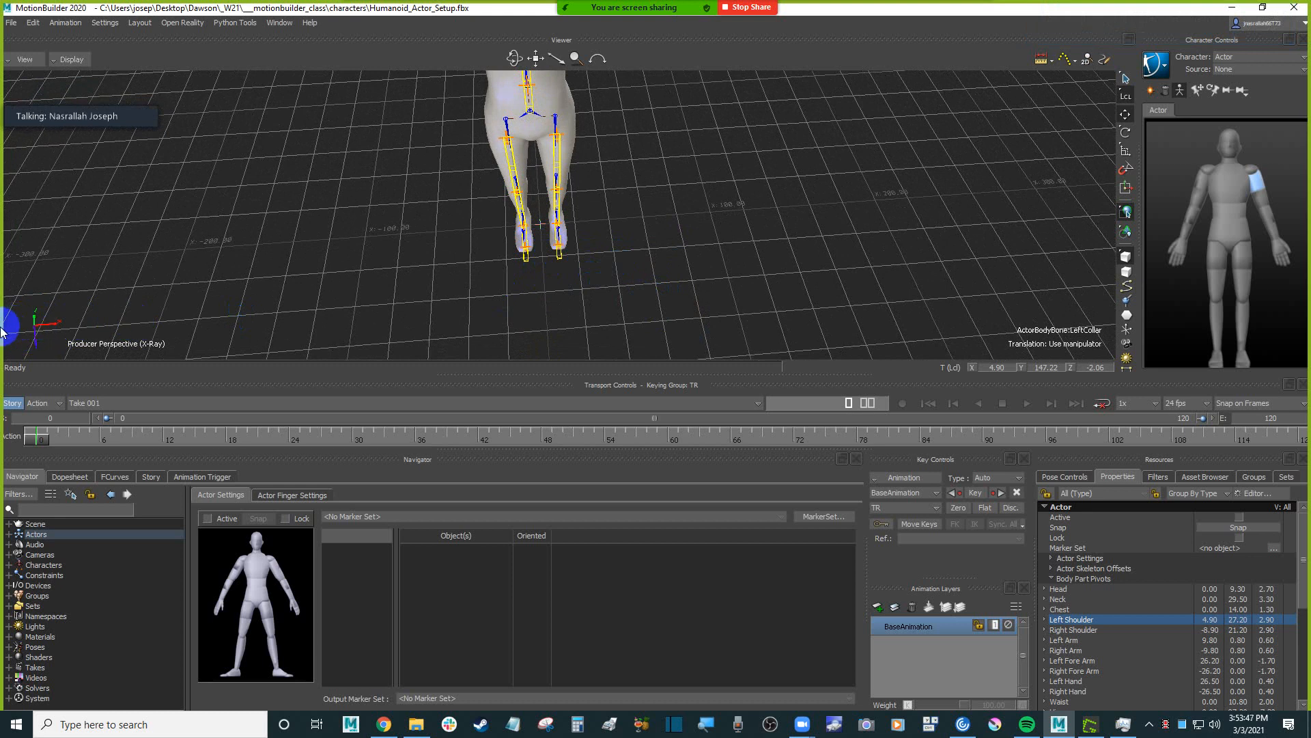
left_click_drag(670, 249, 645, 239, "ctrl+shift")
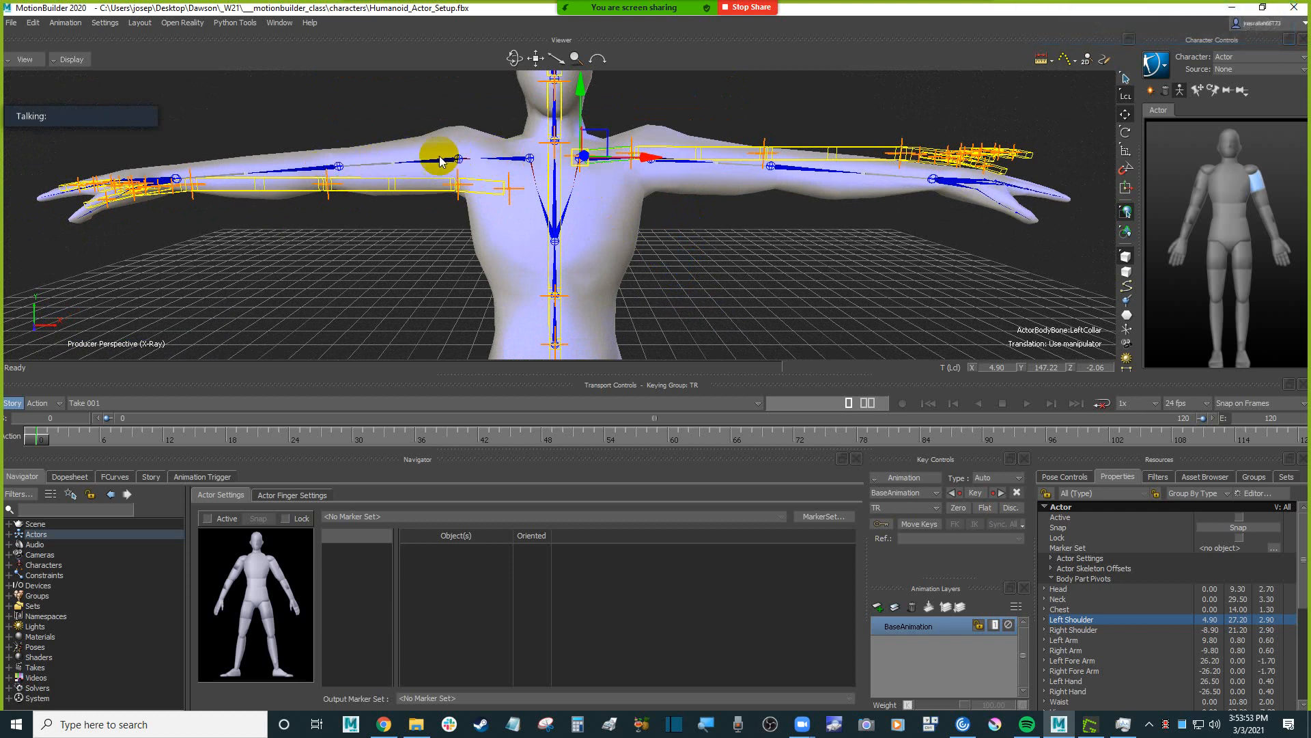
left_click_drag(854, 273, 854, 240, "ctrl")
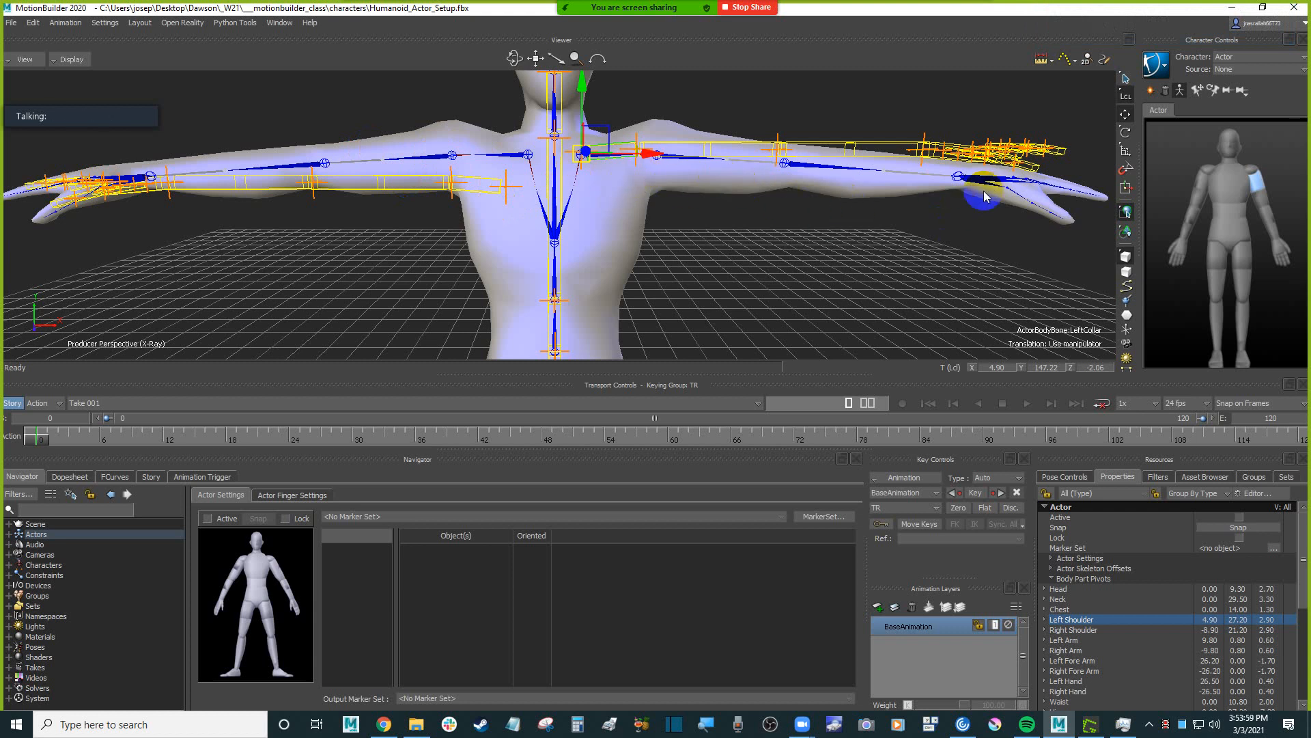
left_click_drag(846, 278, 857, 243, "ctrl")
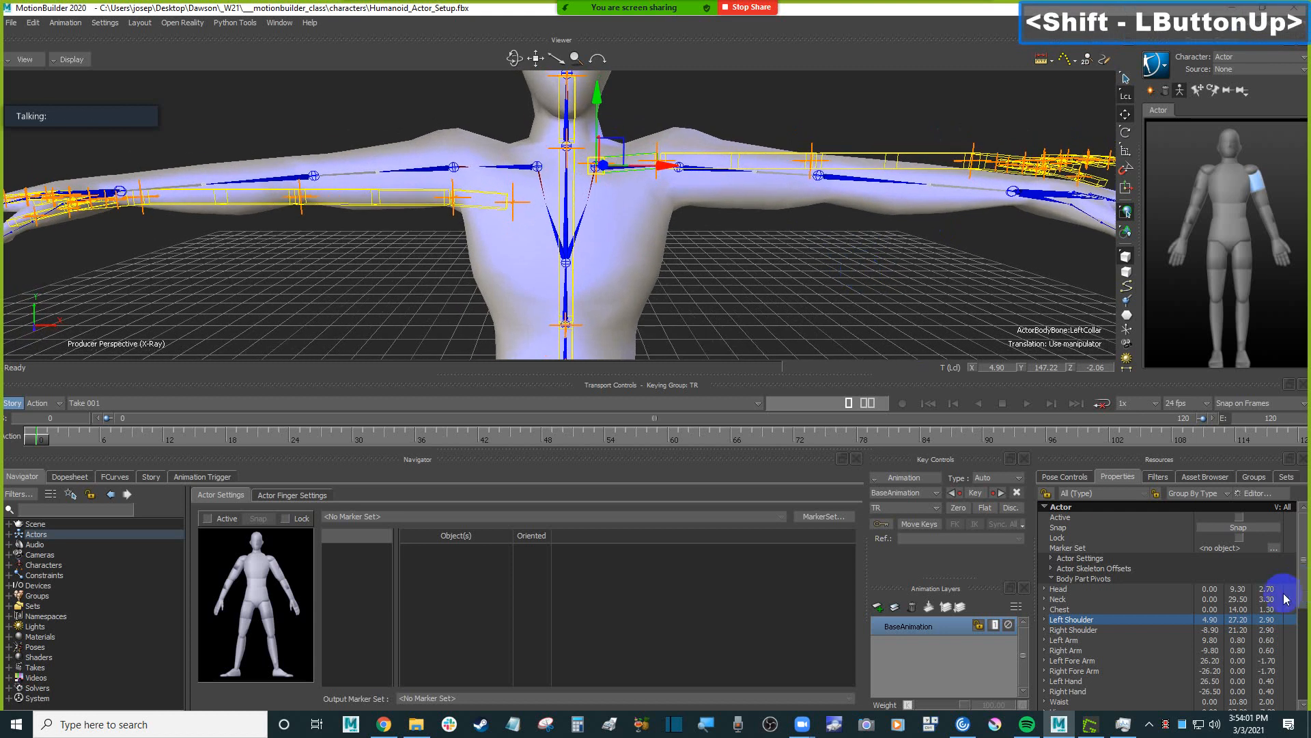
Set the Right Shoulder body part pivot to X -4.90 and Y 27.20, copying the Left Shoulder values with X negated.
double_click(1214, 620)
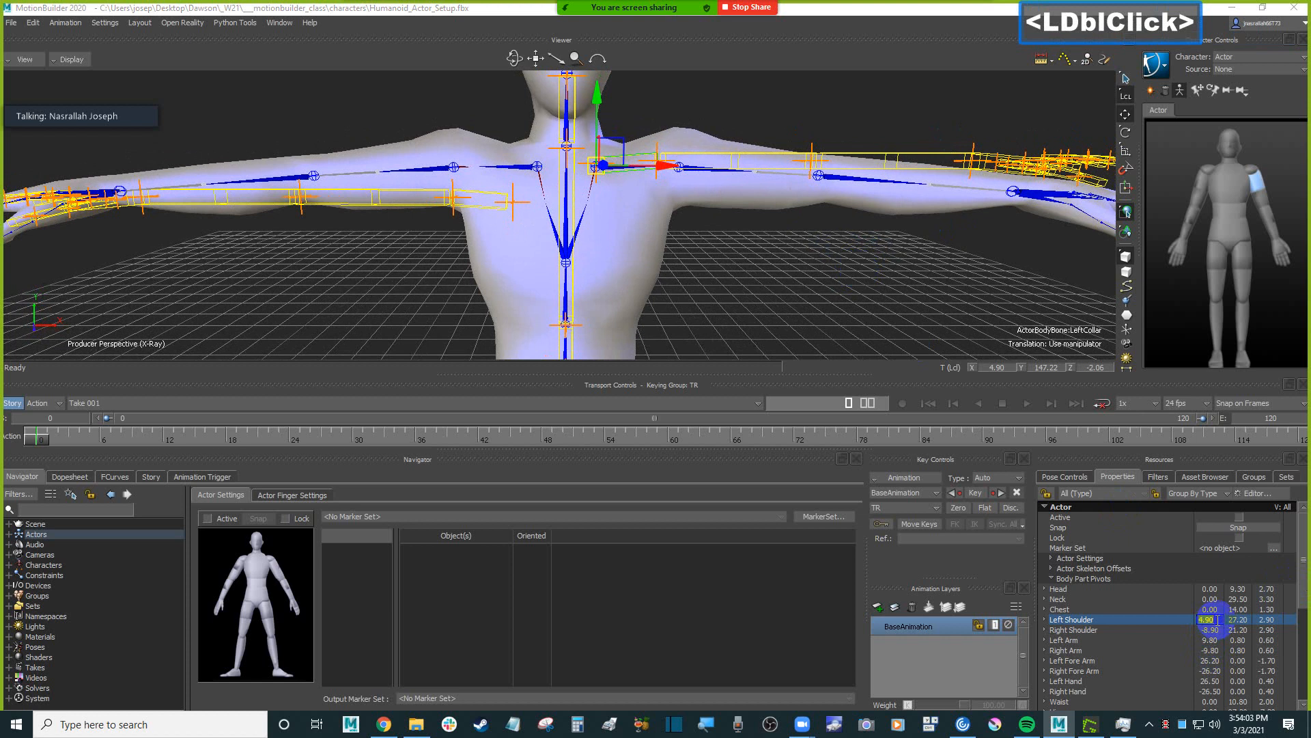
key("Escape")
double_click(1210, 629)
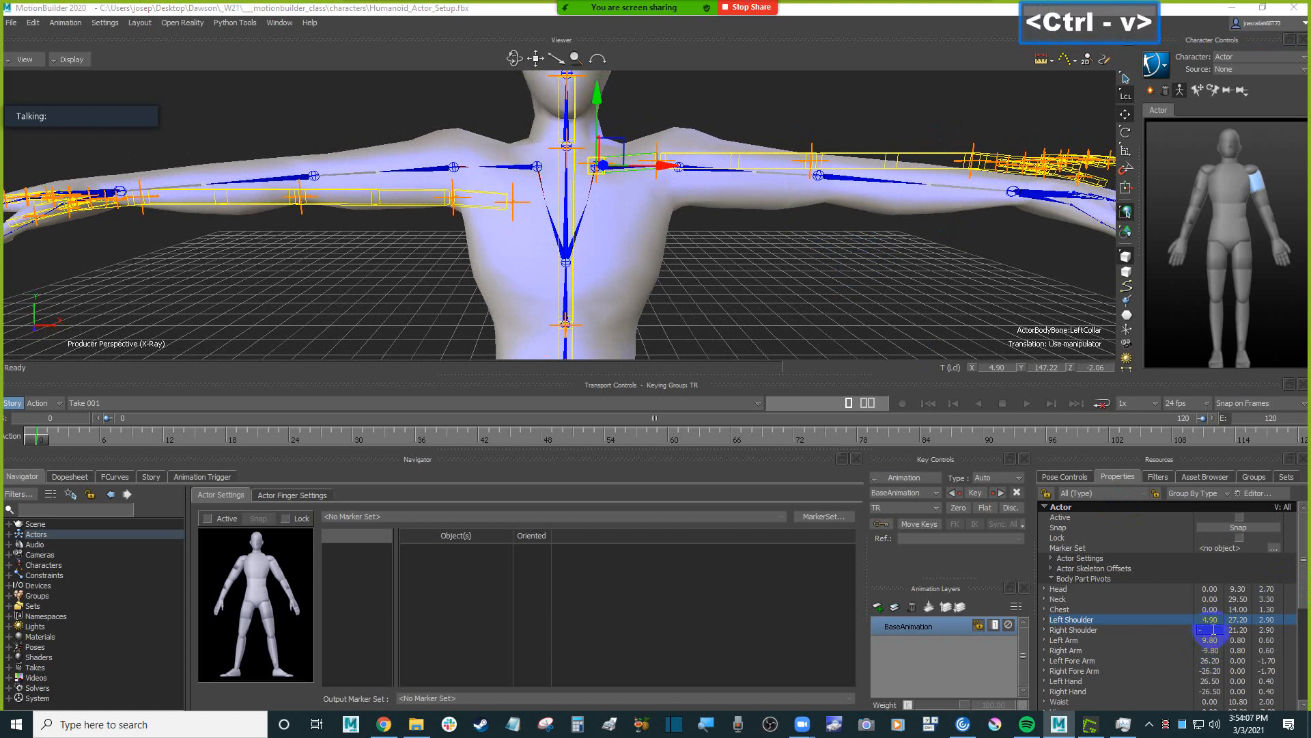
key("Return")
left_click_drag(1215, 634, 1227, 646)
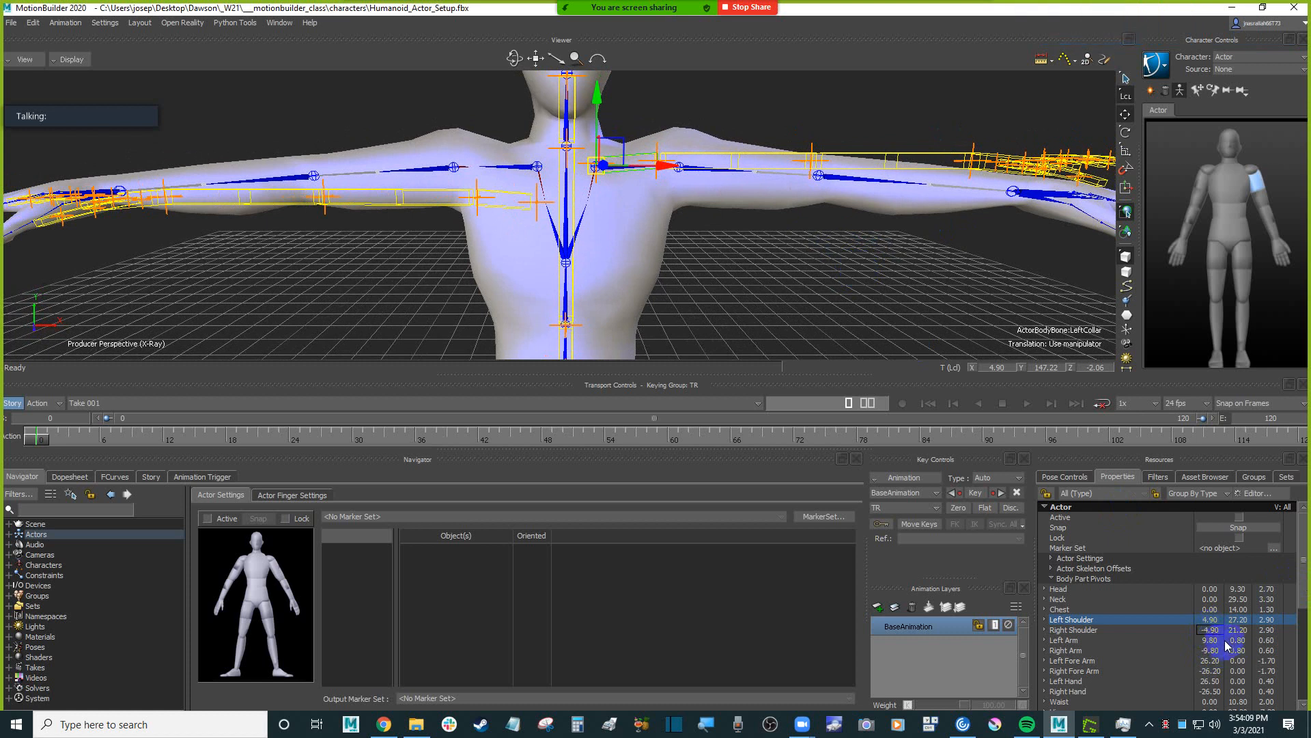
double_click(1238, 619)
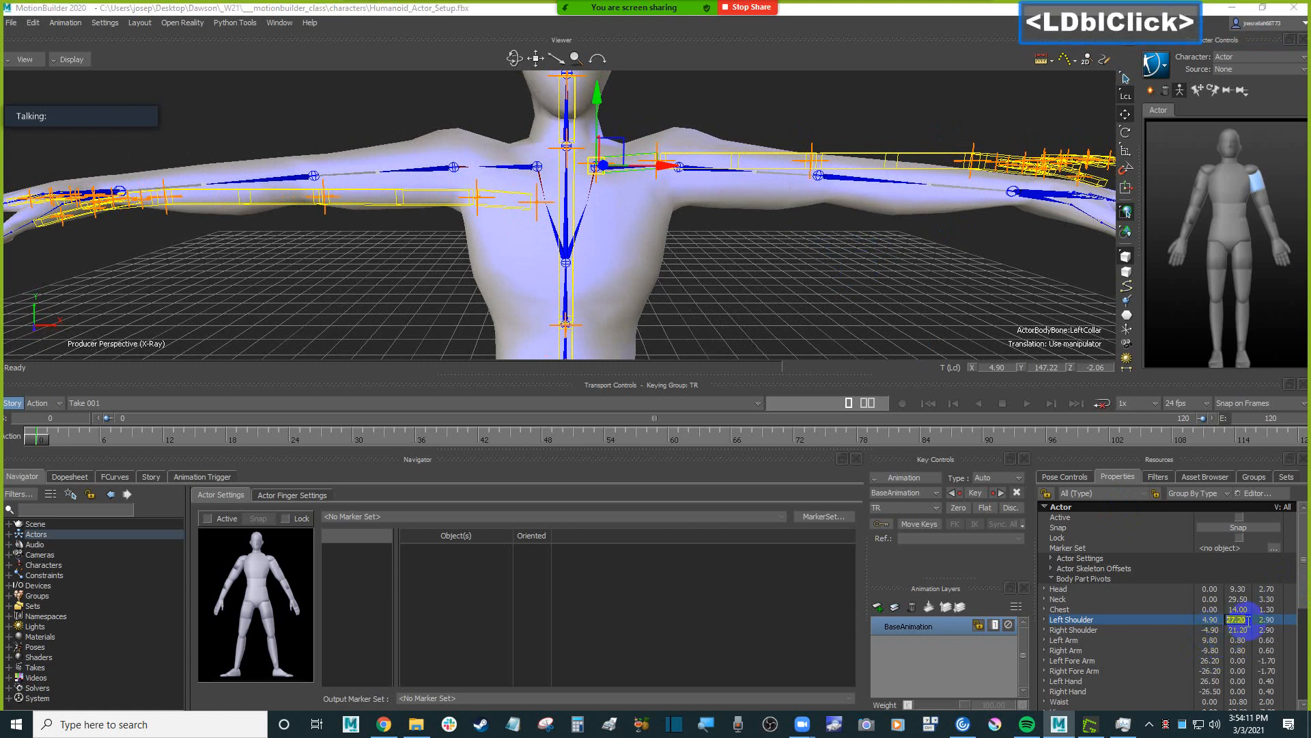
key("ctrl")
key("Escape")
left_click(1237, 629)
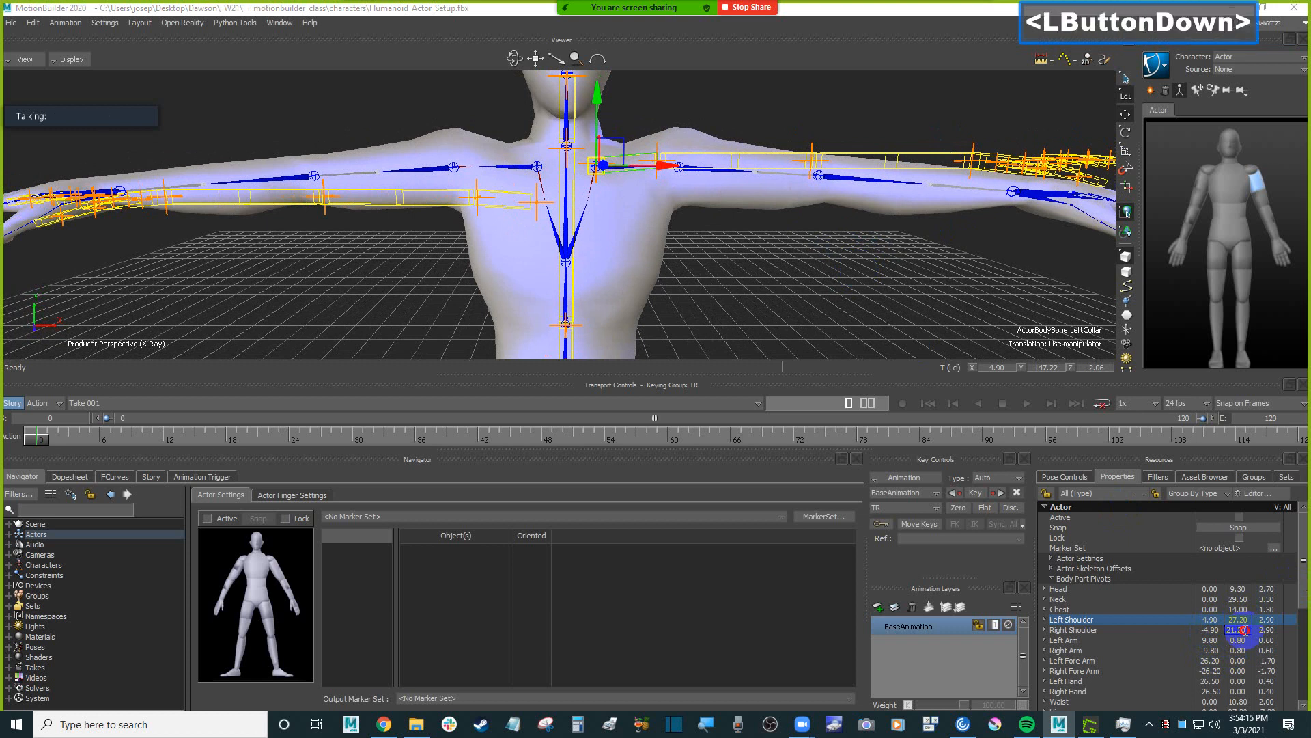
double_click(1237, 630)
key("ctrl")
key("Return")
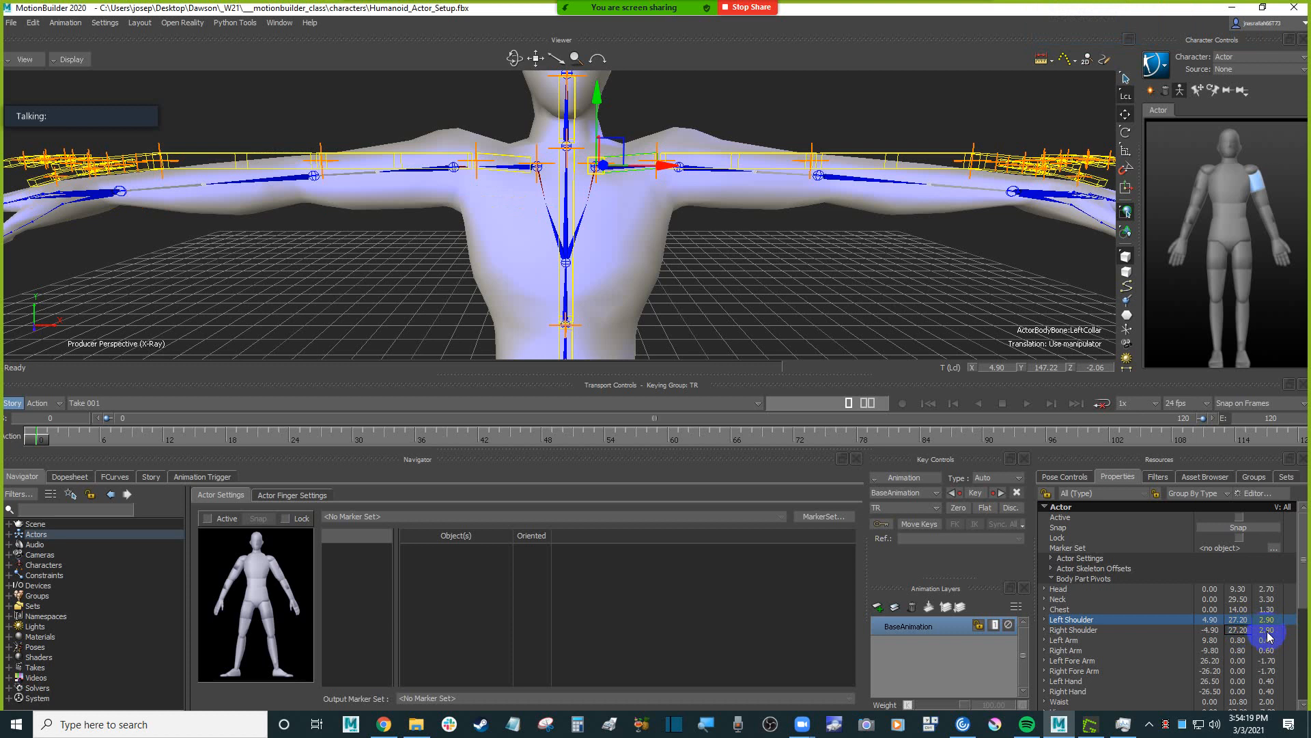
Scale the Actor's left collar along X to about 1.39 so it reaches the Humanoid's left shoulder joint.
left_click_drag(711, 251, 752, 222, "ctrl+shift")
left_click_drag(782, 291, 719, 194, "shift")
left_click_drag(765, 316, 755, 281, "ctrl")
left_click_drag(807, 321, 760, 295, "shift")
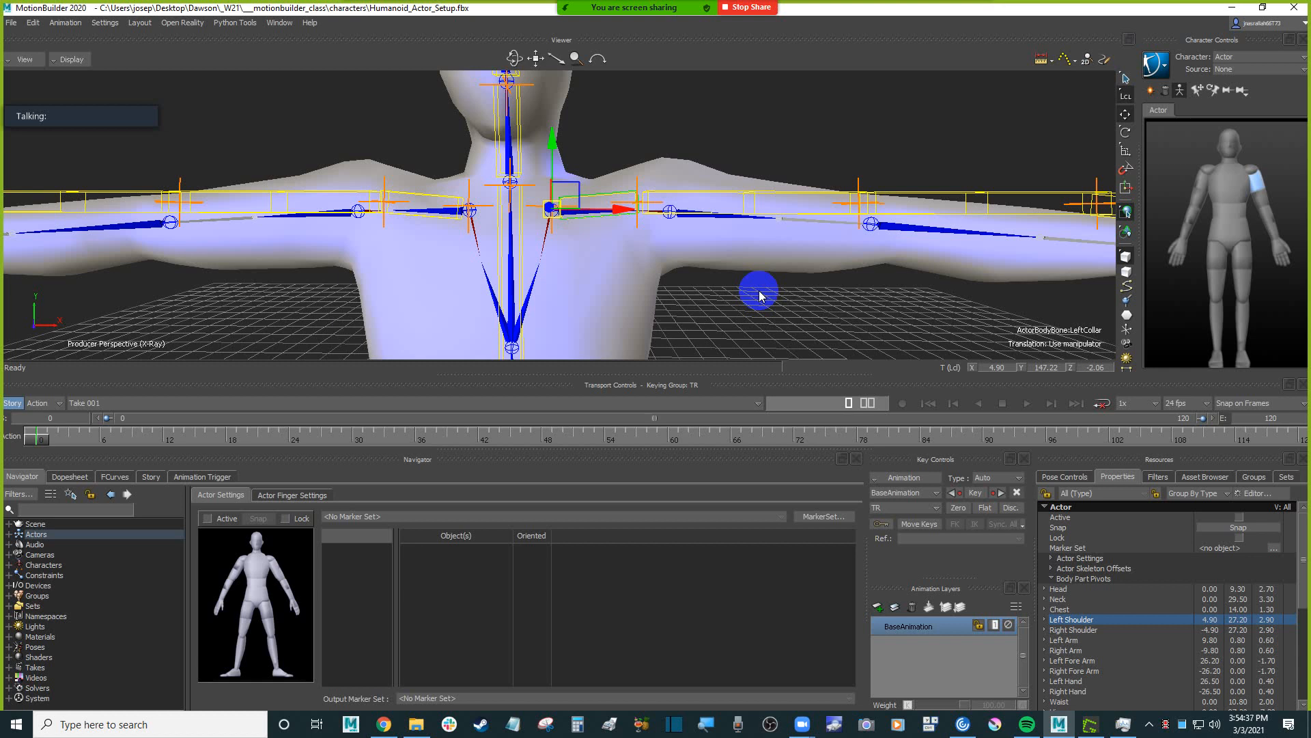
key("s")
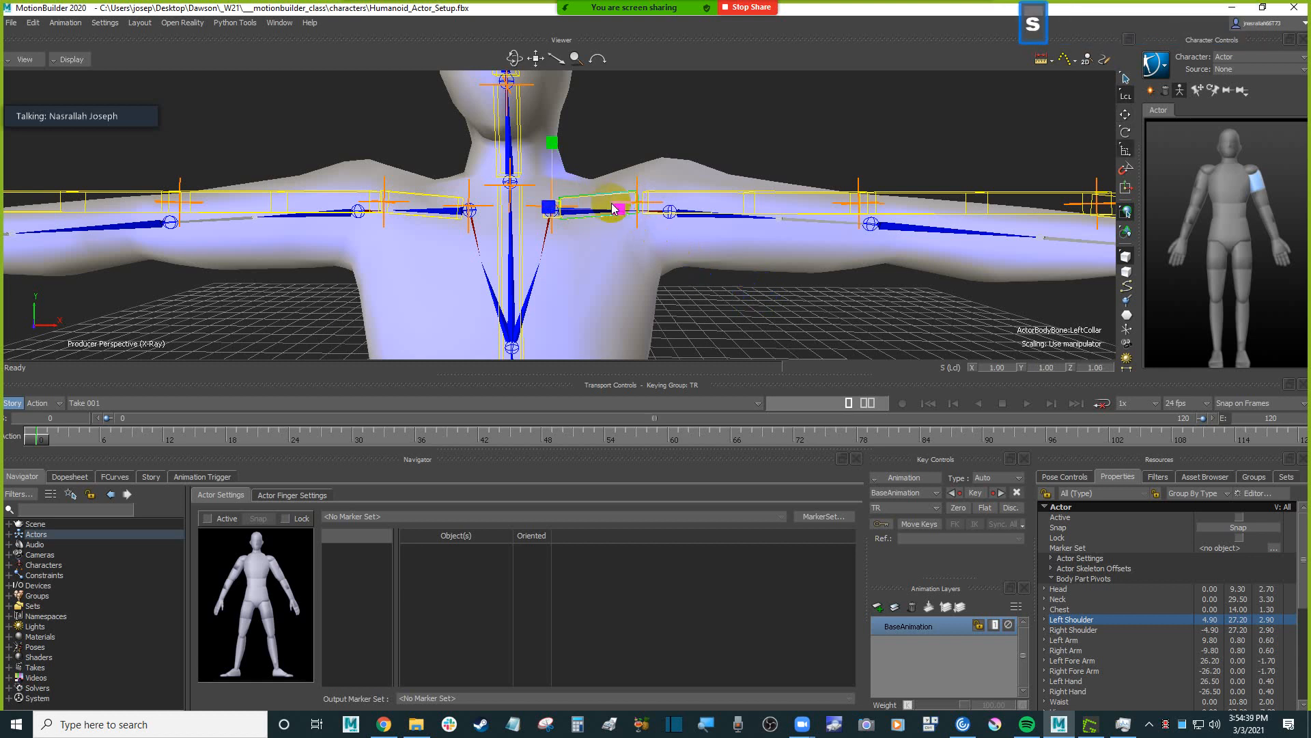
left_click_drag(625, 215, 664, 255)
left_click_drag(700, 303, 730, 301, "ctrl")
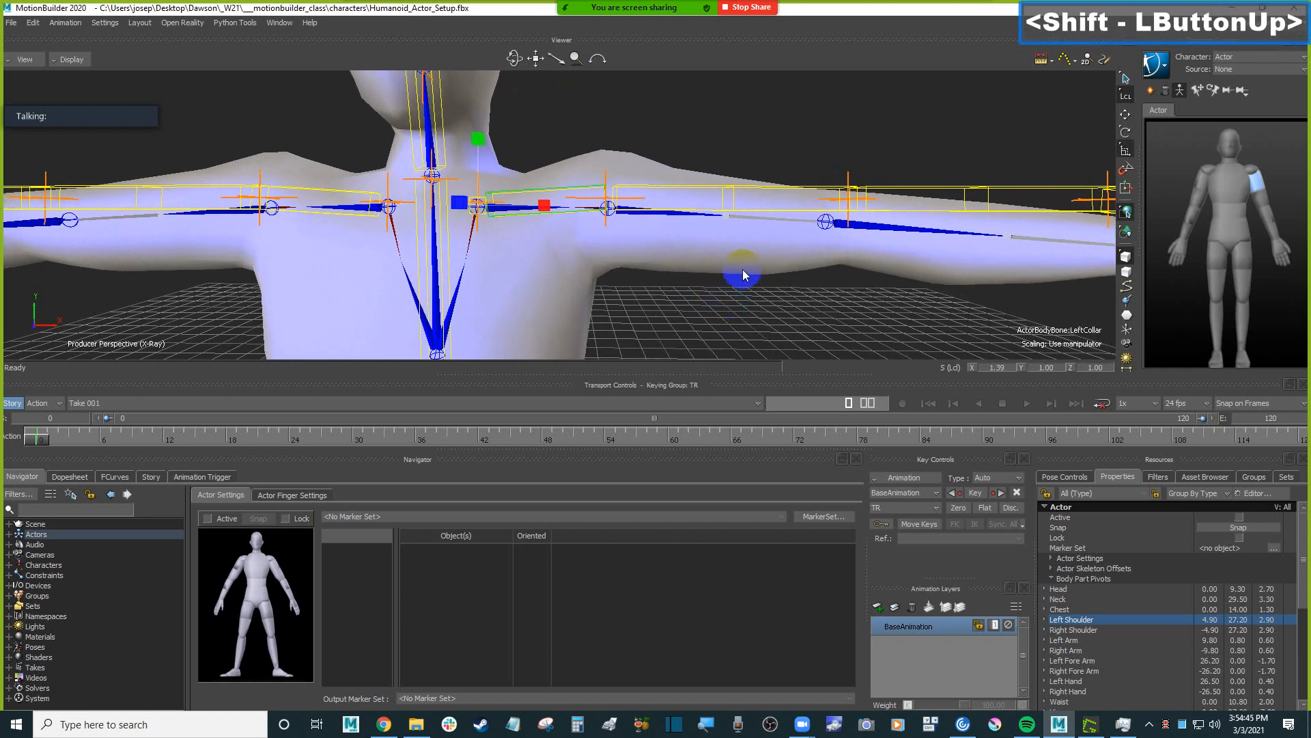
Rotate the Actor's left collar to about X -6.16, Y 8.07, Z -5.50 along the Humanoid's left clavicle, and check its length.
key("r")
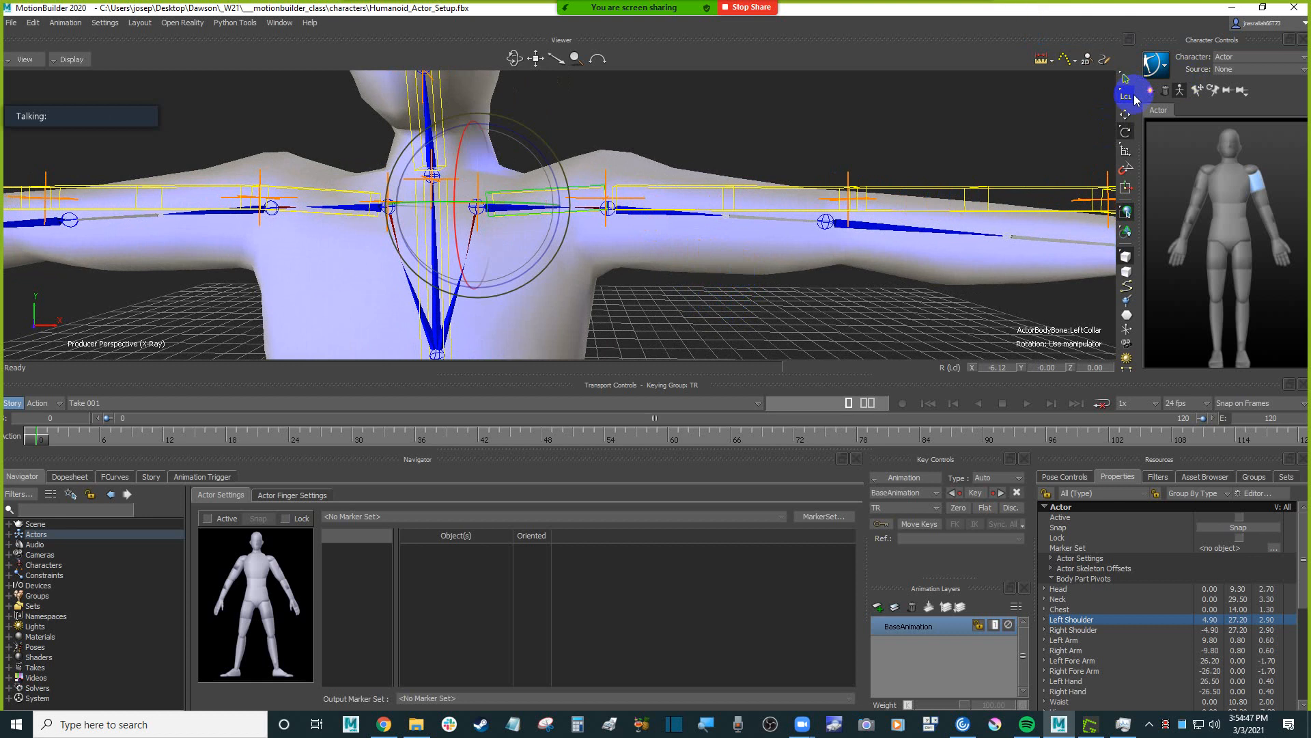
left_click_drag(548, 161, 547, 164)
left_click_drag(659, 123, 650, 311, "ctrl+shift")
left_click_drag(652, 188, 648, 245, "ctrl+shift")
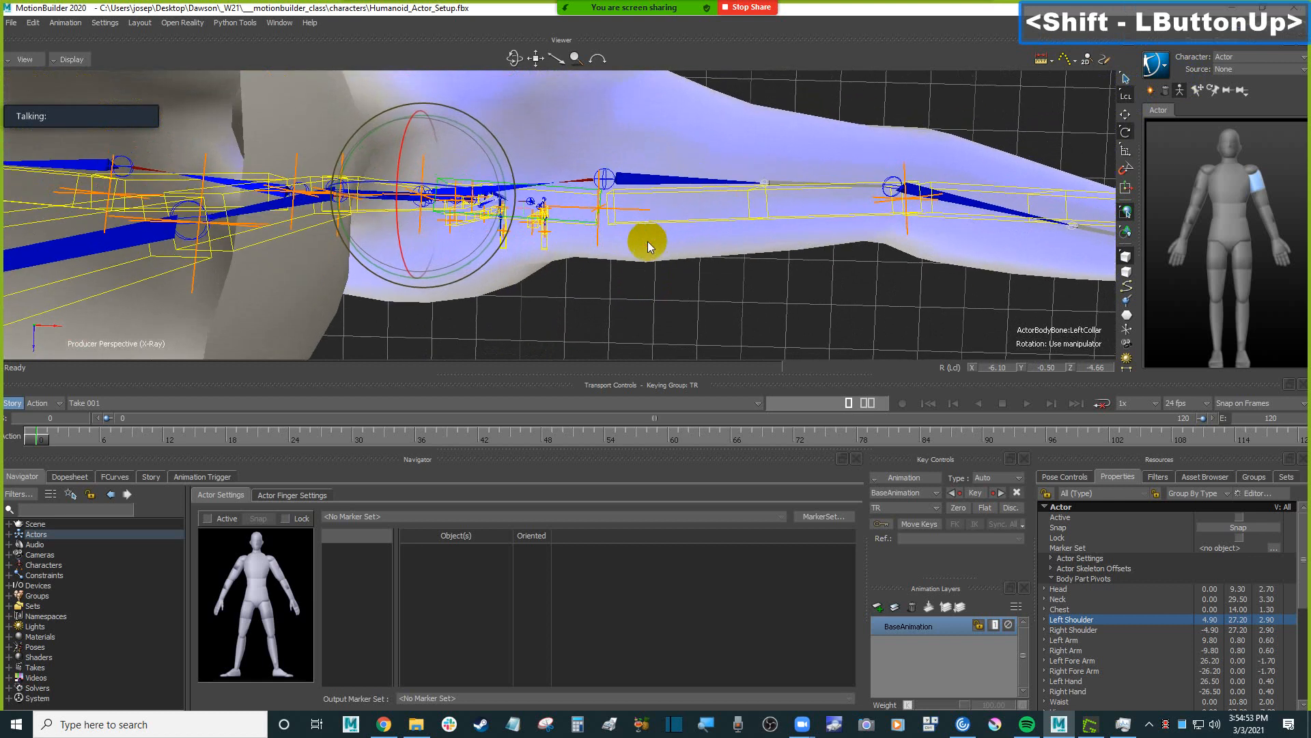
left_click_drag(490, 248, 493, 240)
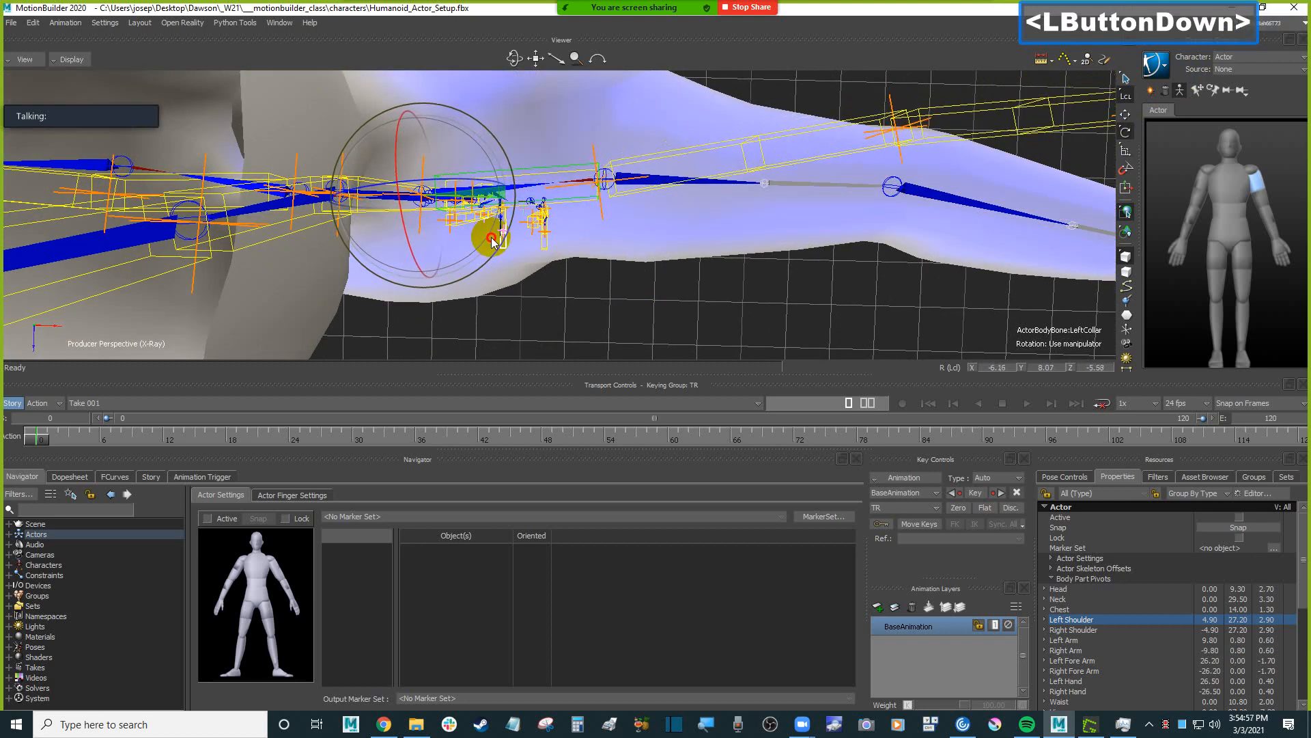
left_click_drag(681, 275, 685, 203, "ctrl+shift")
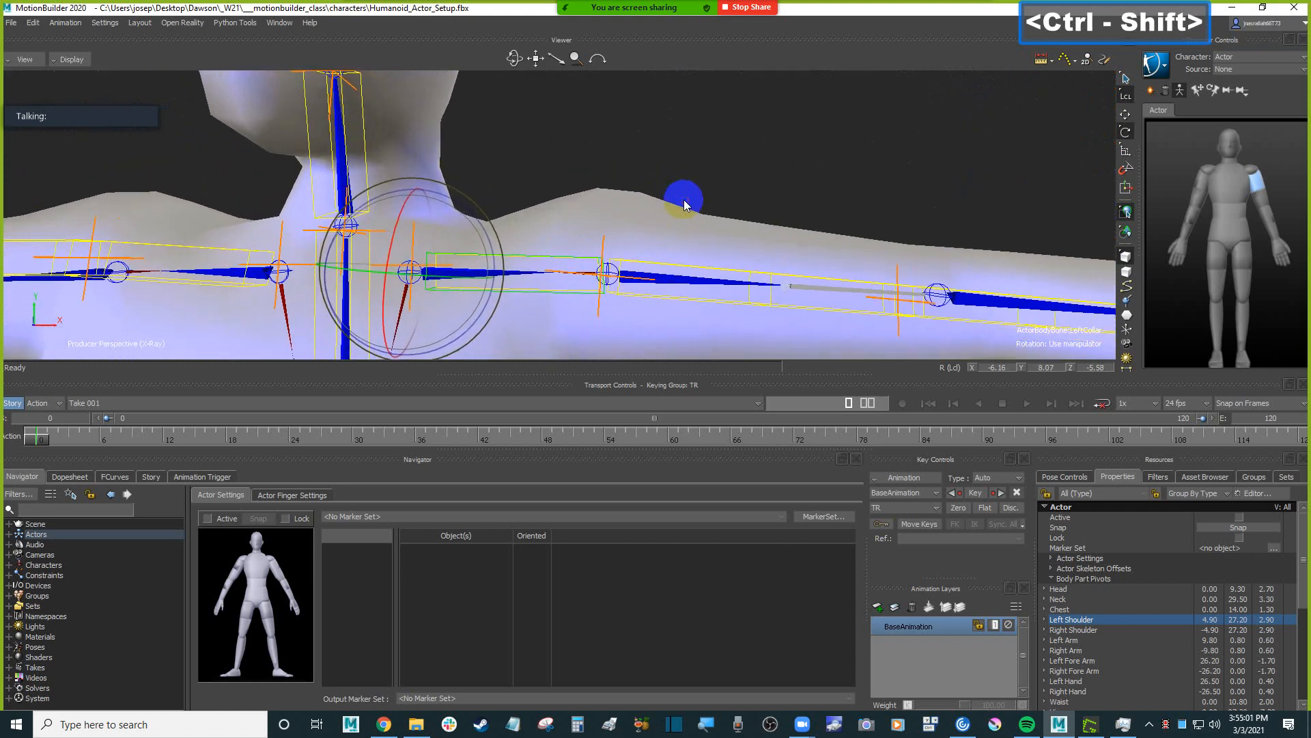
key("s")
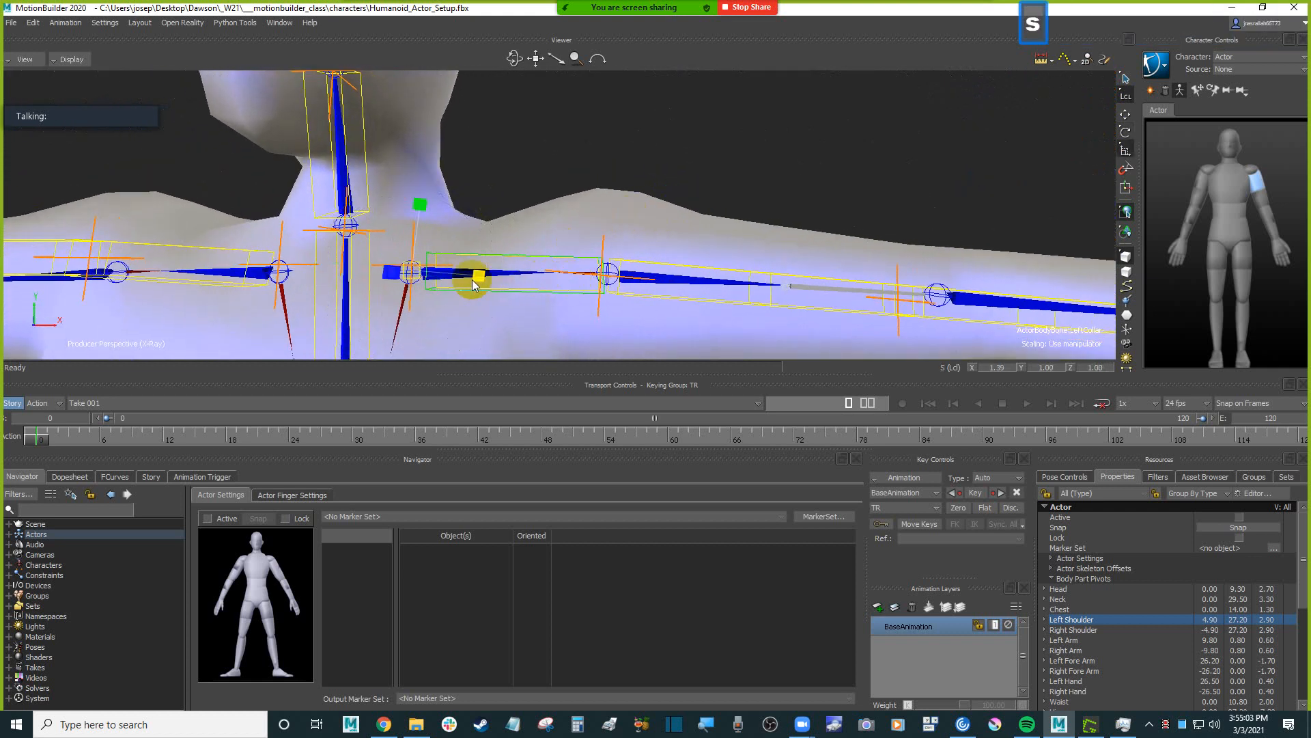
left_click_drag(478, 279, 655, 241)
Rotate the Actor's left upper arm so it points at the Humanoid's left elbow joint.
left_click(644, 221)
left_click_drag(656, 241, 635, 244, "ctrl")
left_click_drag(635, 244, 663, 236, "shift")
left_click_drag(663, 236, 673, 203, "ctrl")
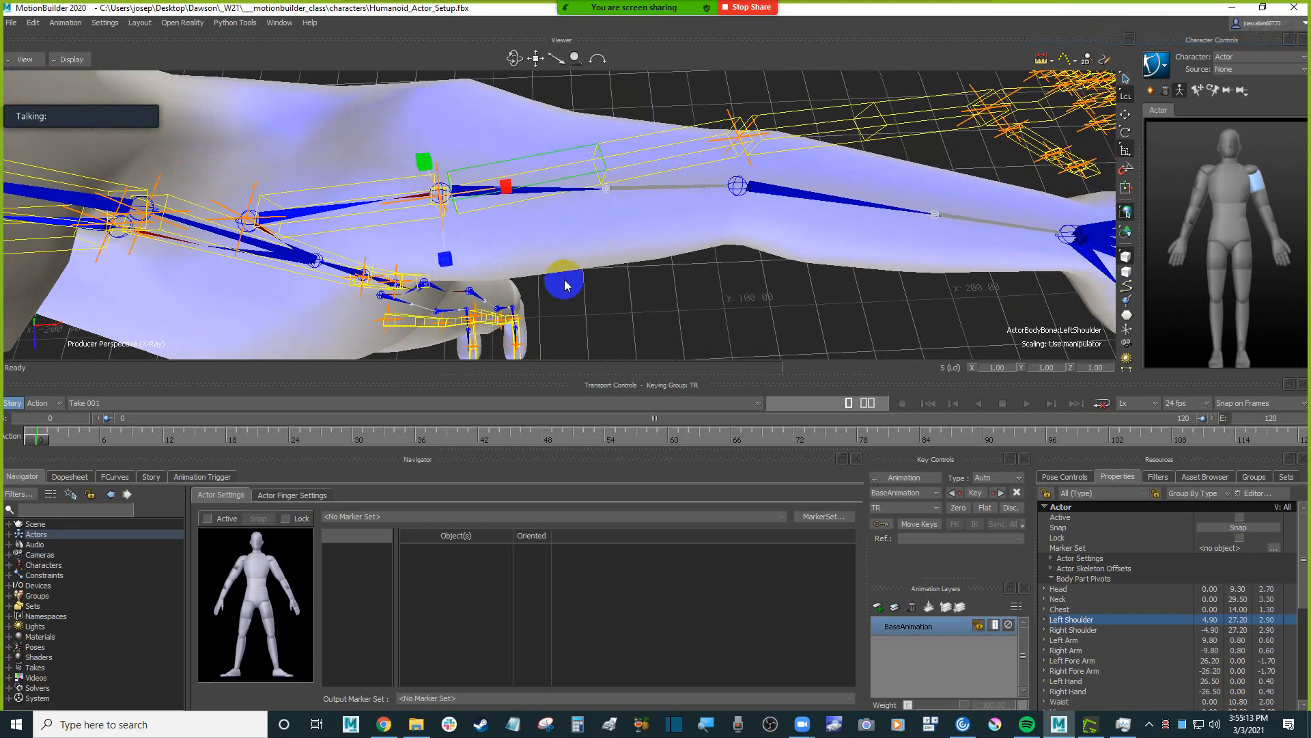
key("r")
left_click_drag(506, 240, 610, 268)
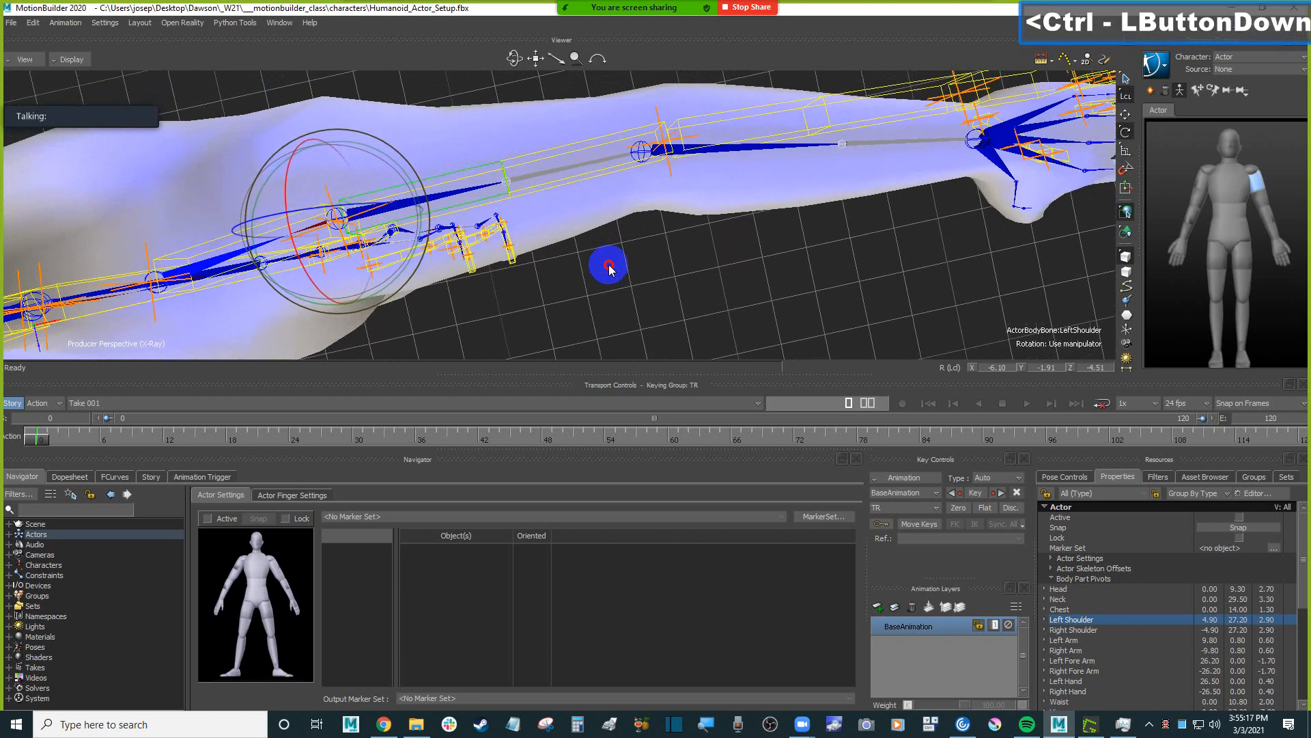
left_click_drag(424, 236, 400, 213)
Scale the left upper arm along X to about 0.93 and refine its rotation to about X -6.19, Y -2.65, Z -2.71.
key("s")
left_click_drag(577, 268, 566, 207, "ctrl+shift")
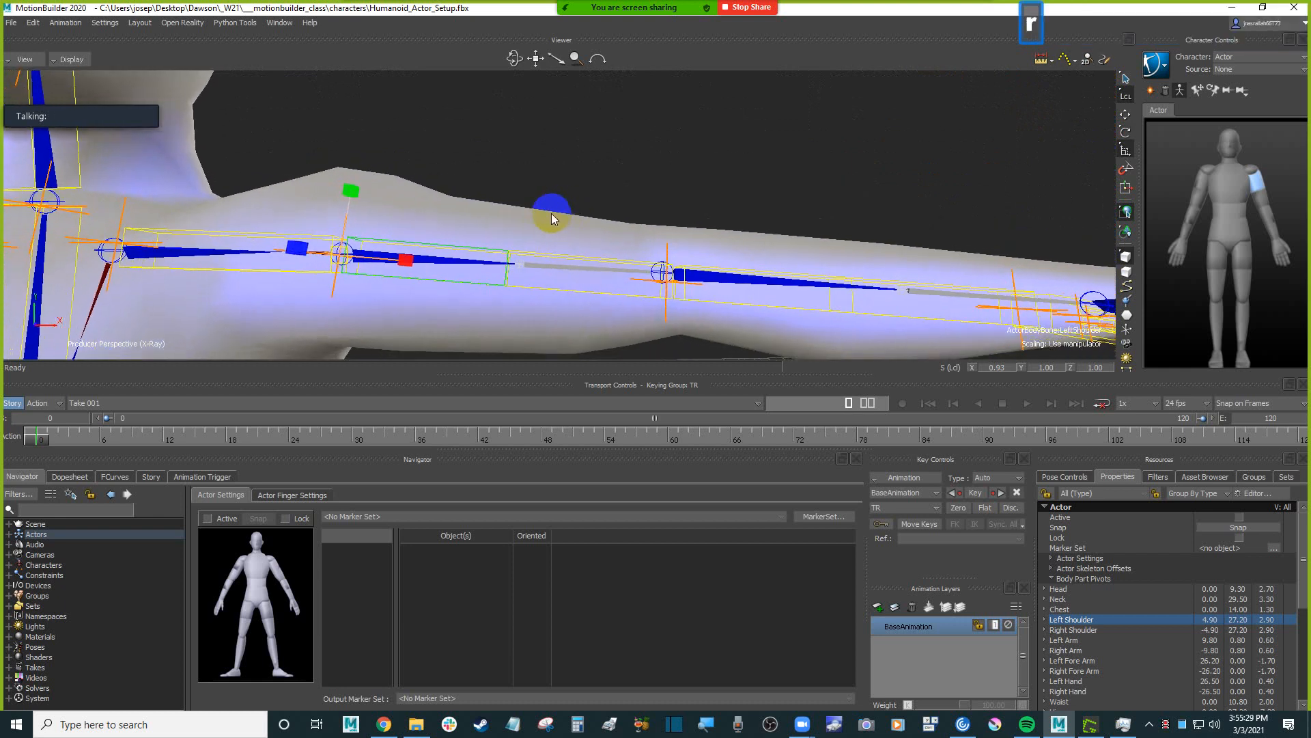
key("r")
left_click_drag(416, 223, 635, 183)
left_click_drag(689, 202, 609, 237, "shift")
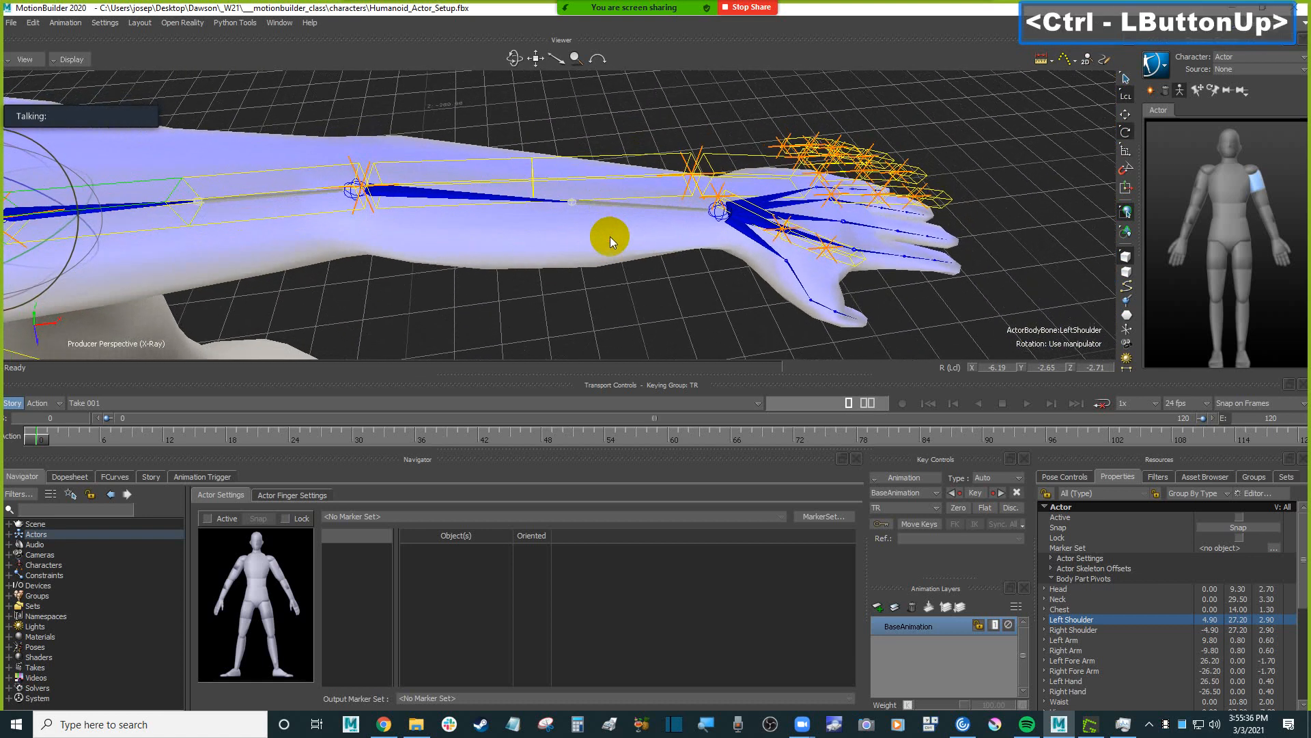
Rotate the Actor's left forearm from the elbow to about X -6.27, Y -9.67, Z -1.94 toward the Humanoid's wrist joint.
left_click(465, 160)
left_click_drag(572, 134, 578, 162, "ctrl+shift")
left_click_drag(579, 122, 547, 137, "shift")
left_click_drag(547, 137, 563, 133, "shift")
left_click_drag(564, 124, 410, 233, "ctrl+shift")
mouse_move(566, 152)
left_mouse_down("ctrl+shift")
mouse_move(569, 172)
mouse_move(574, 142)
mouse_move(562, 176)
mouse_move(594, 181)
mouse_move(568, 161)
mouse_move(515, 191)
mouse_move(559, 153)
left_mouse_up("ctrl+shift")
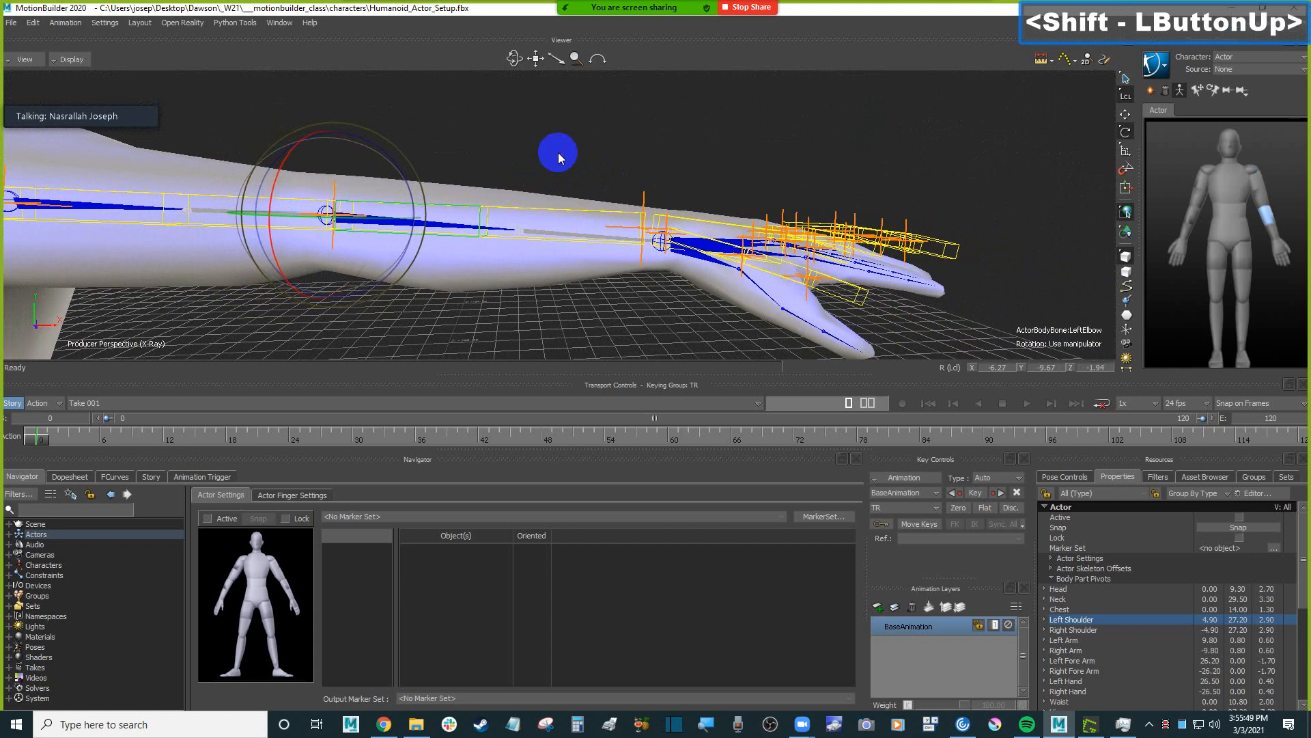
Scale the left forearm along X to about 1.07 to reach the Humanoid's wrist joint, and select the Actor's left wrist.
key("s")
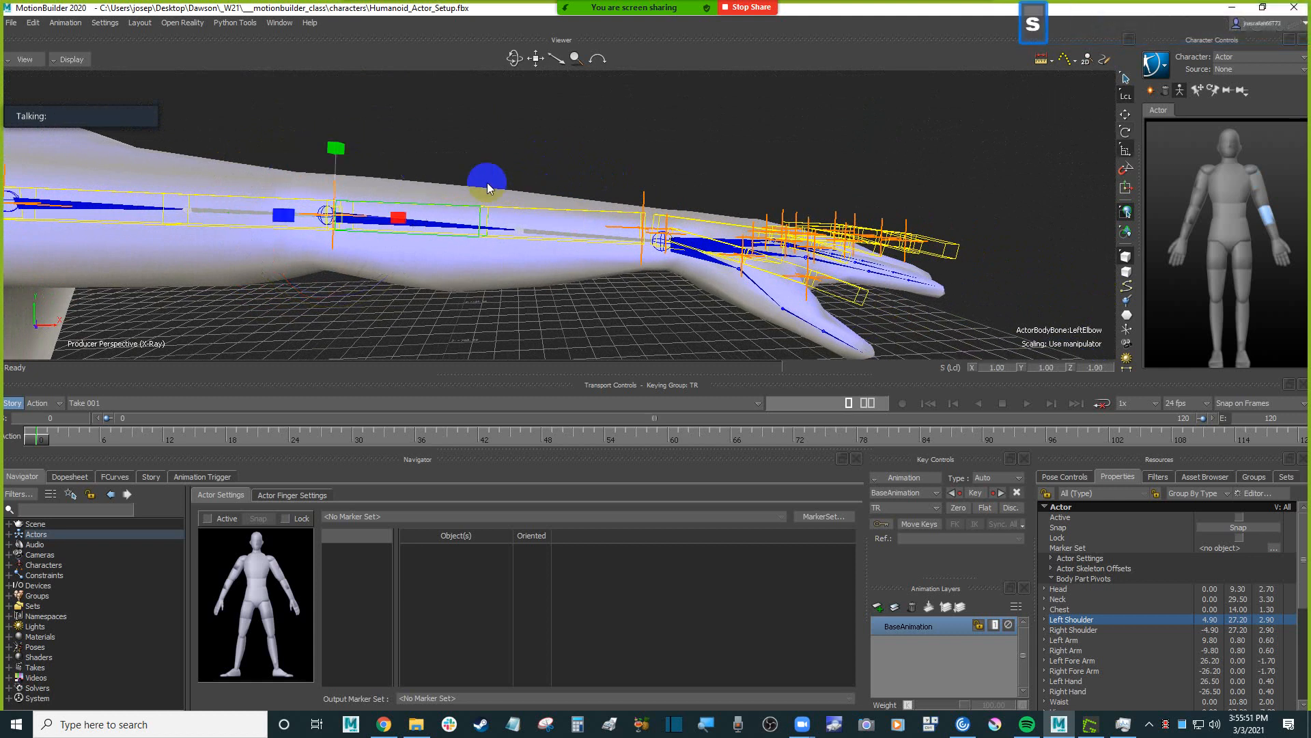
left_click_drag(413, 219, 390, 214)
left_click_drag(609, 129, 576, 141, "ctrl+shift")
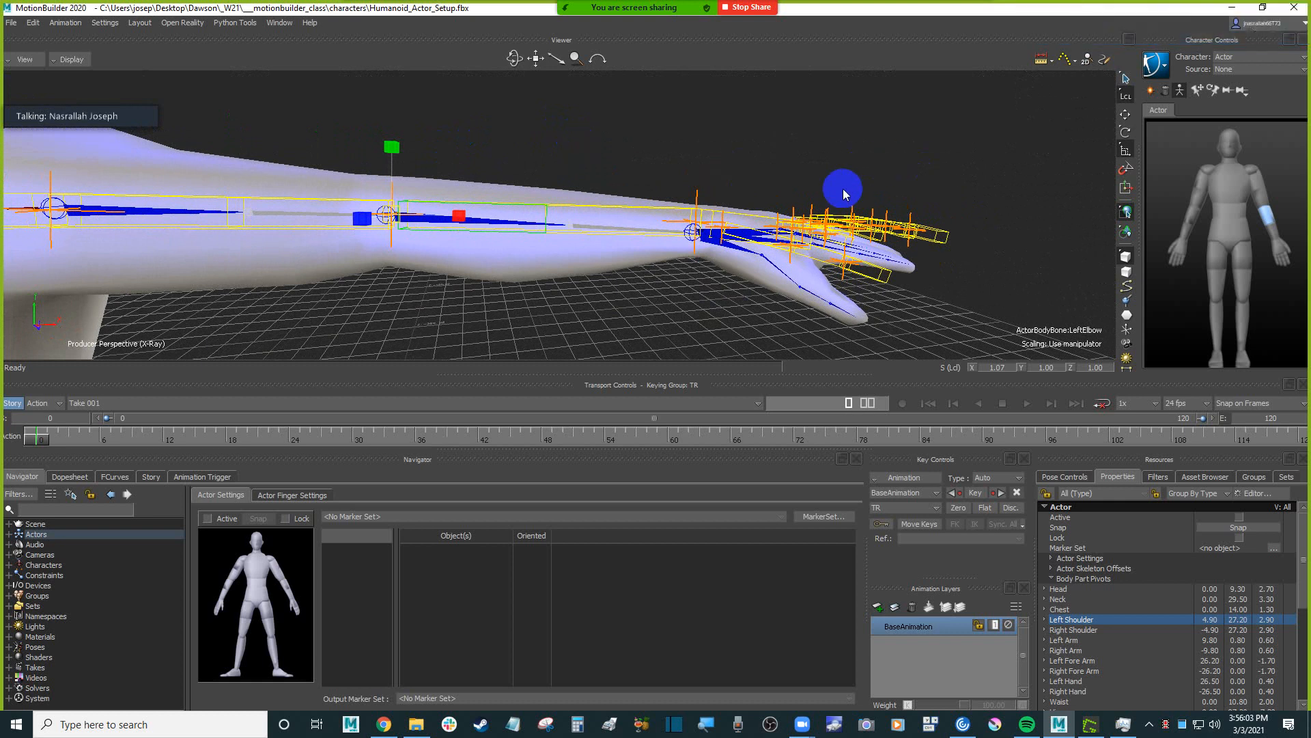
left_click_drag(853, 220, 782, 235, "ctrl")
left_click_drag(704, 164, 528, 234, "ctrl")
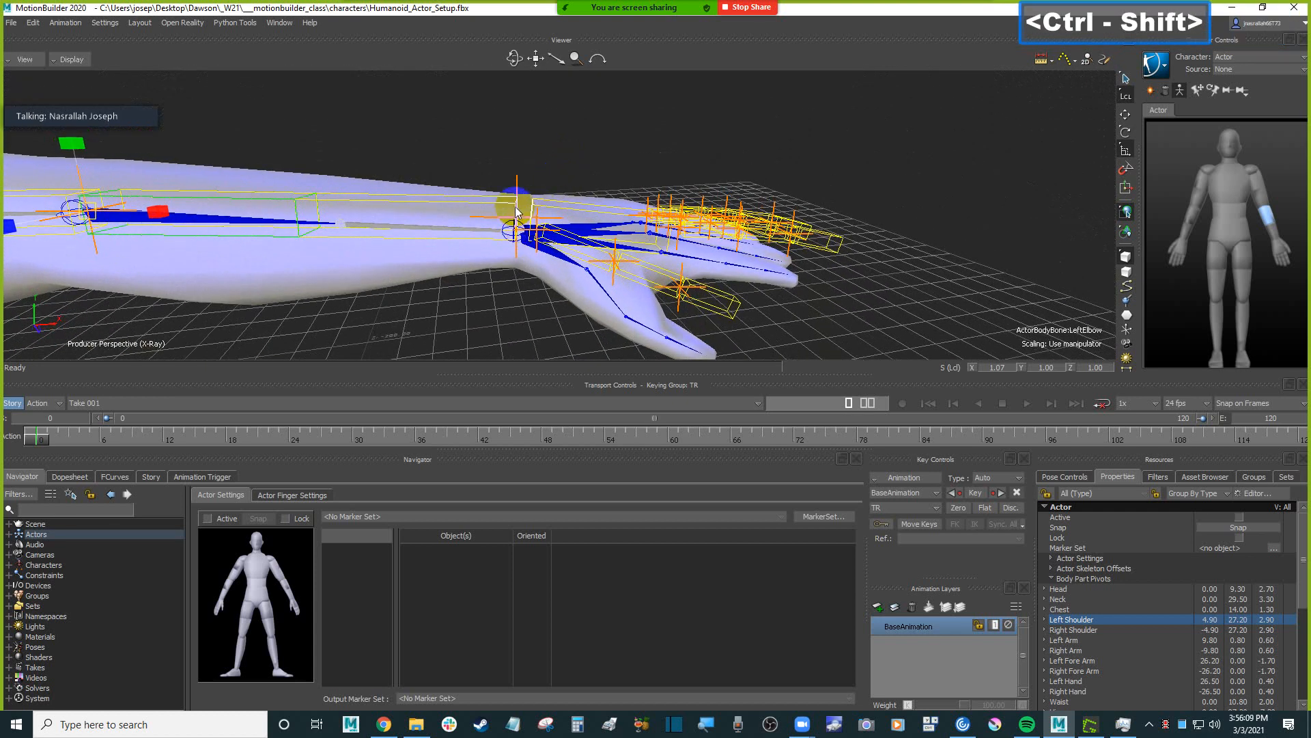
left_click(565, 207)
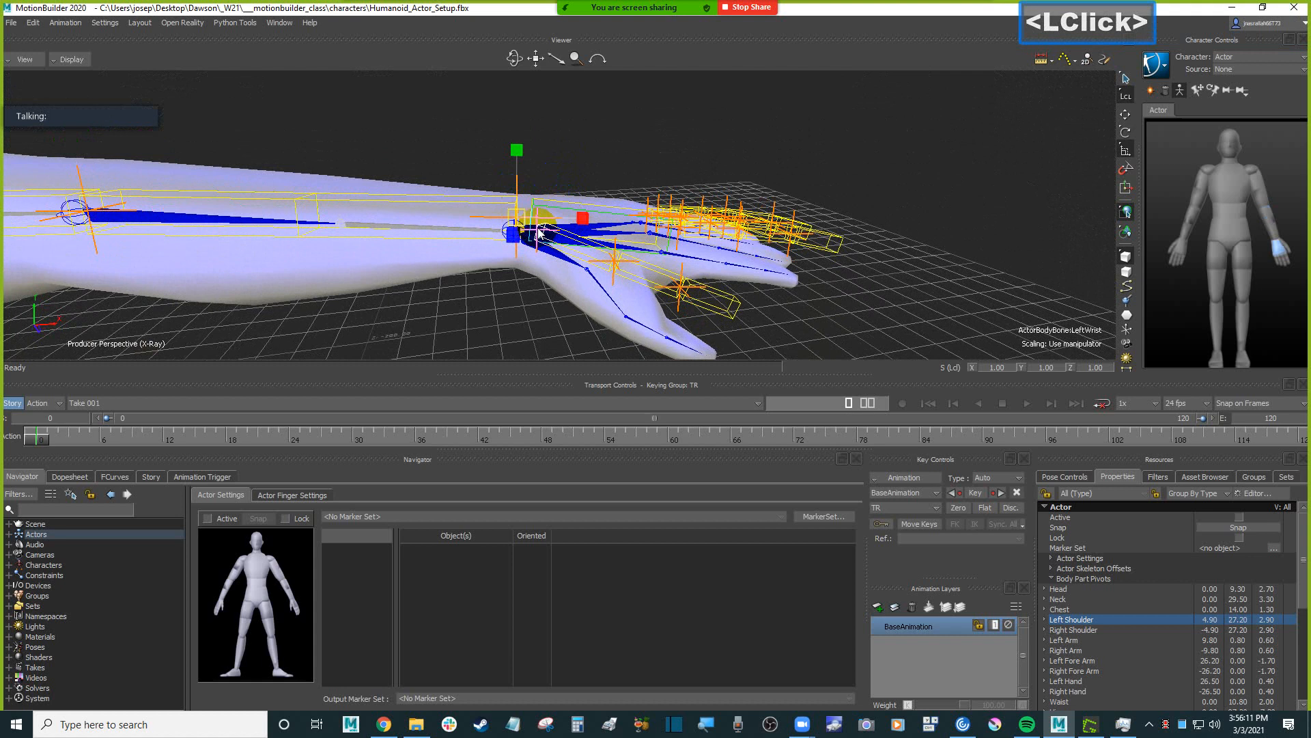
Rotate the Actor's right collar to line up with the Humanoid's right clavicle and shoulder joint.
left_click_drag(433, 158, 623, 157, "ctrl")
scroll(623, 172, "down", 3)
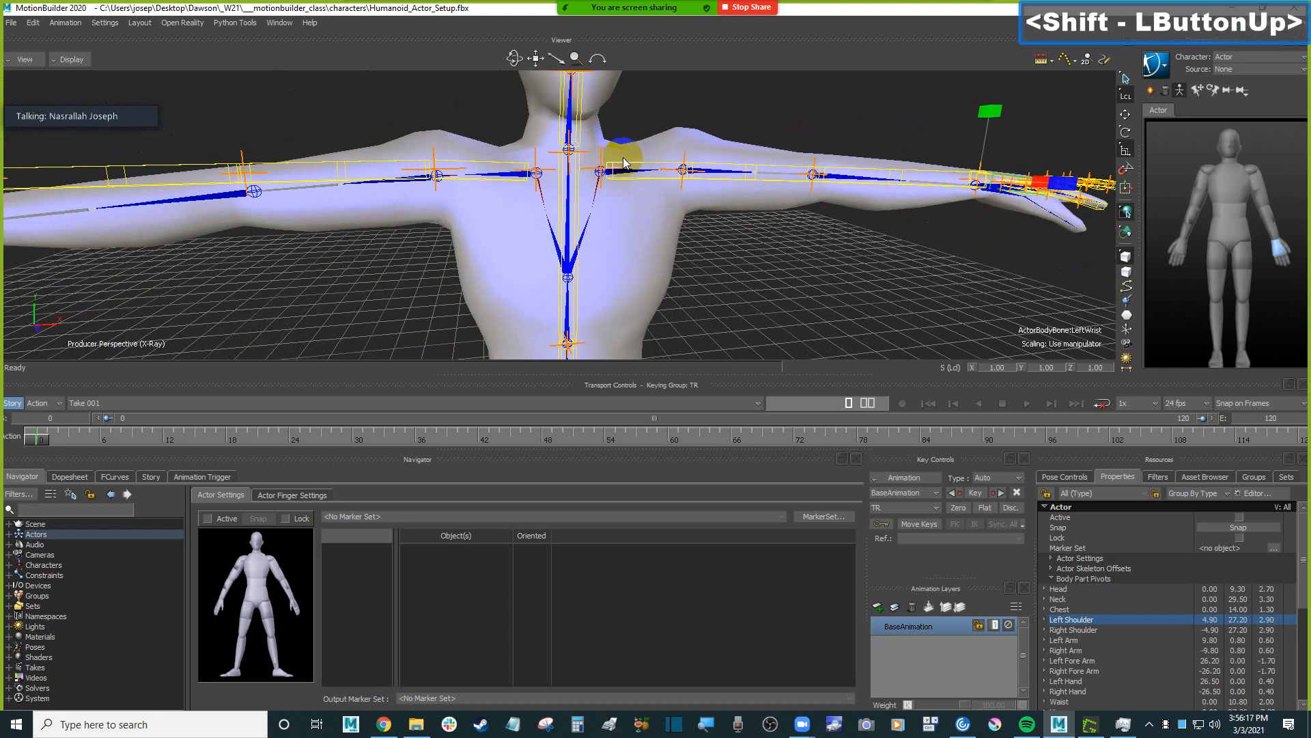
left_click_drag(533, 175, 557, 195, "ctrl")
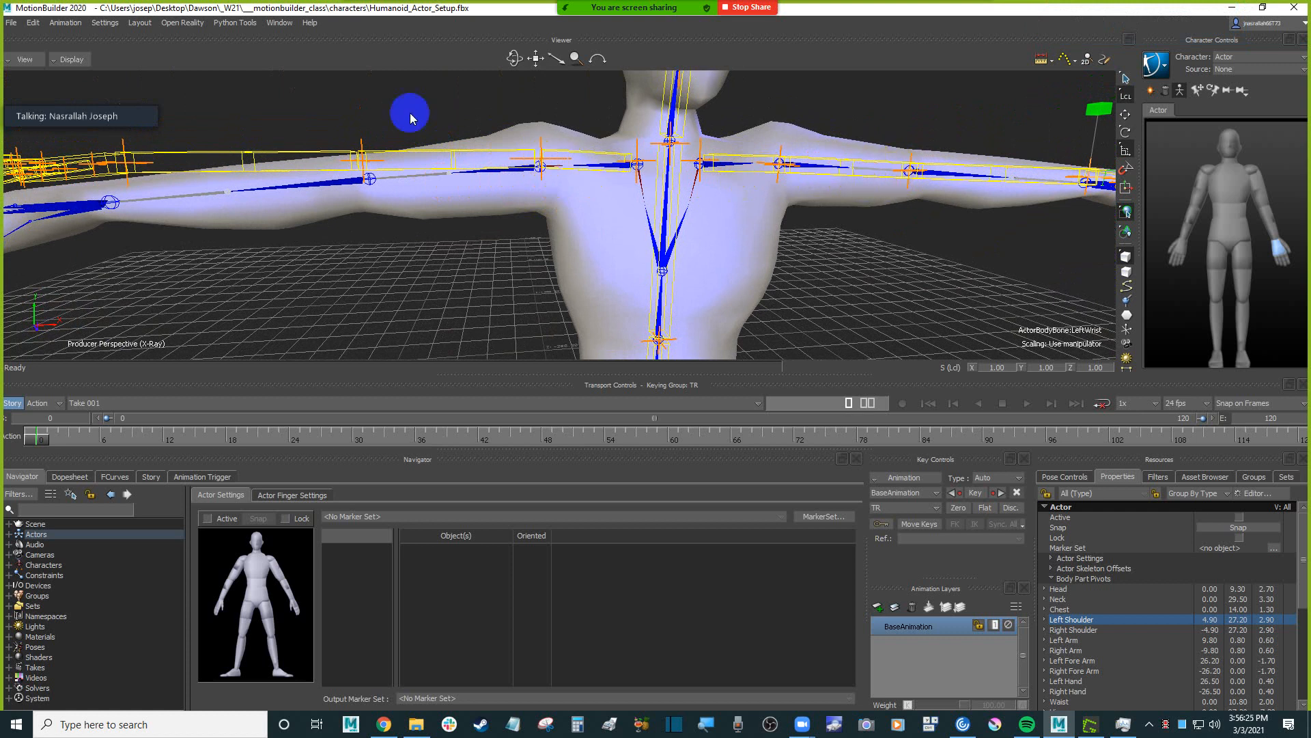
left_click_drag(518, 110, 456, 111, "ctrl")
left_click(572, 168)
left_click_drag(457, 109, 471, 114, "shift")
left_click_drag(471, 115, 474, 106, "ctrl")
key("r")
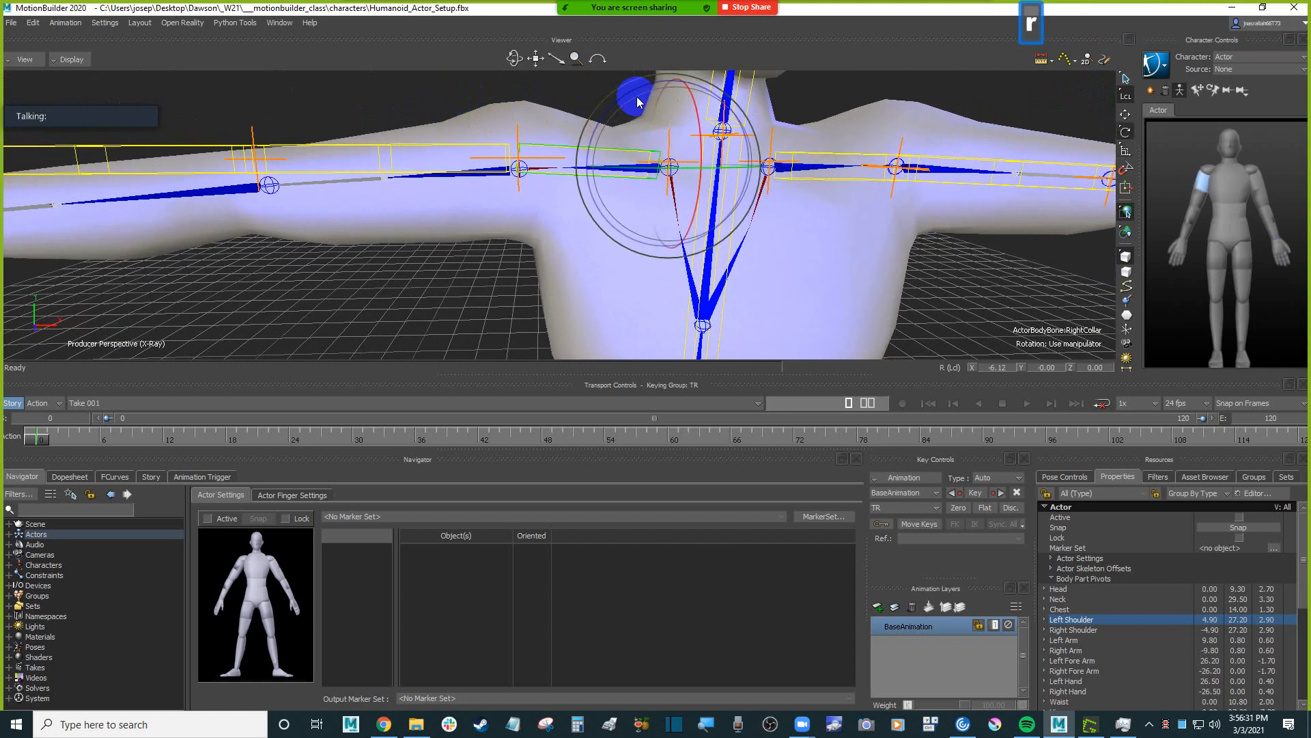
left_click_drag(626, 96, 623, 102)
left_click_drag(390, 112, 553, 183, "ctrl")
Rotate the right upper arm to about Y 3.75, Z 3.70 and the right forearm to about Y 9.28, Z 3.10 along the Humanoid's joints.
left_click(450, 231)
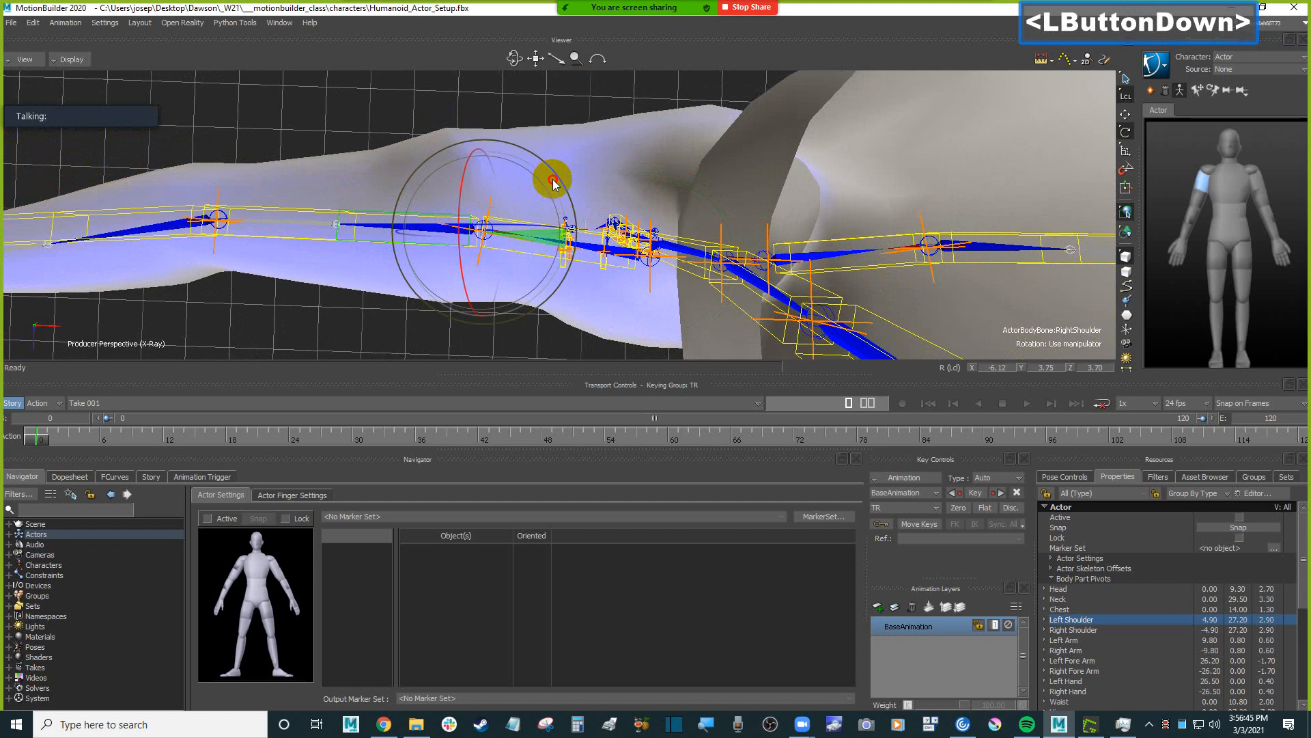
left_click_drag(257, 243, 531, 232, "ctrl+shift")
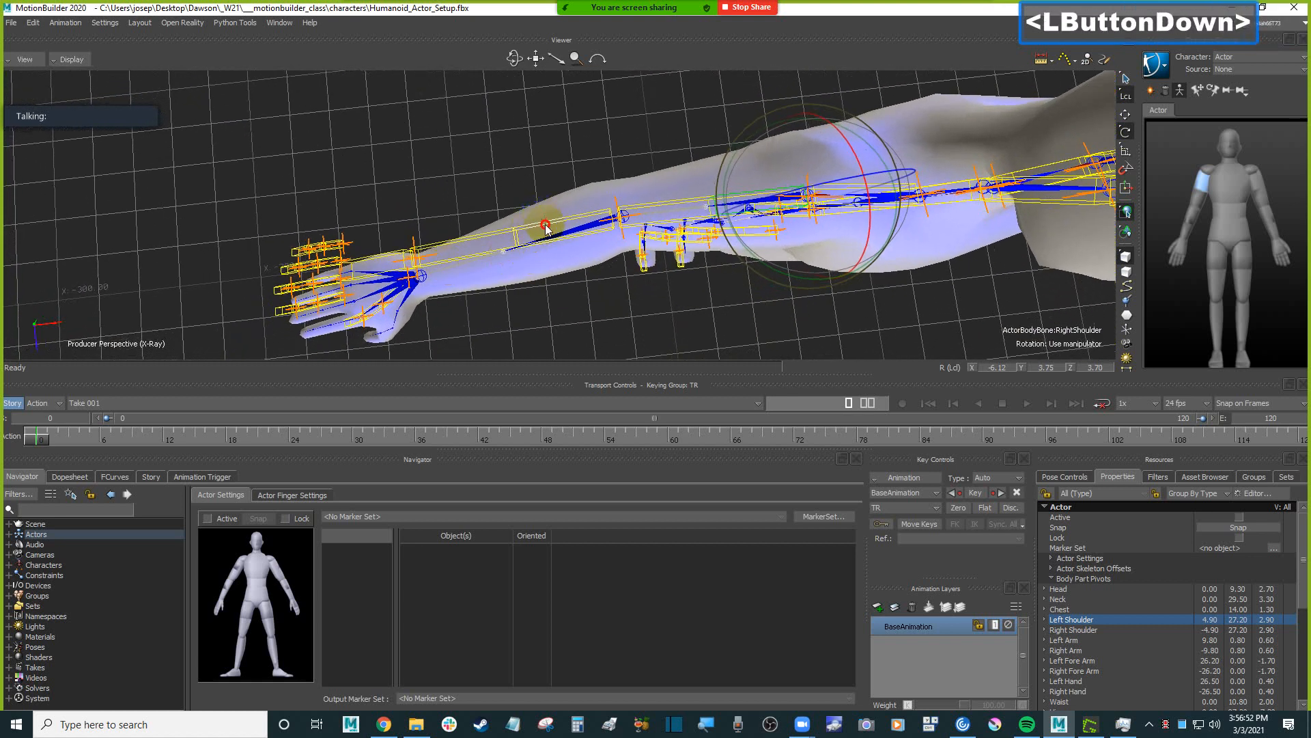
left_click(628, 252)
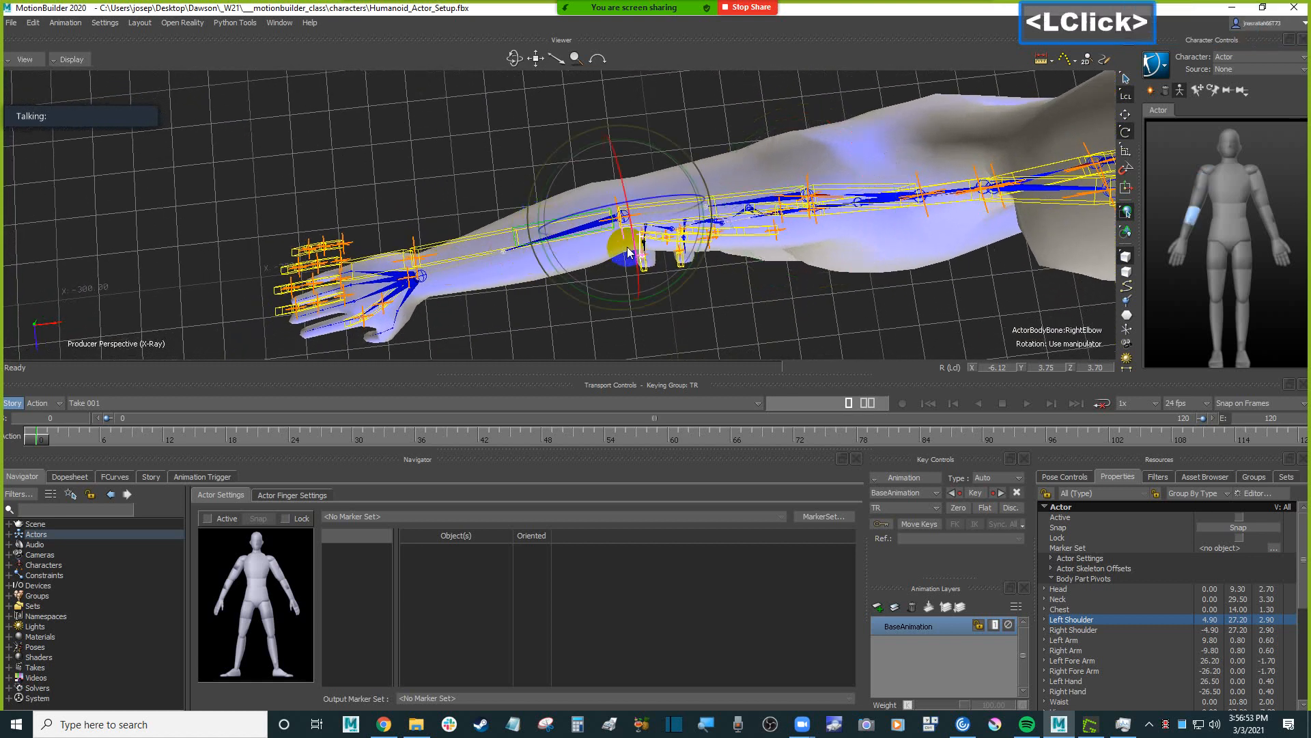
left_click_drag(699, 253, 702, 250)
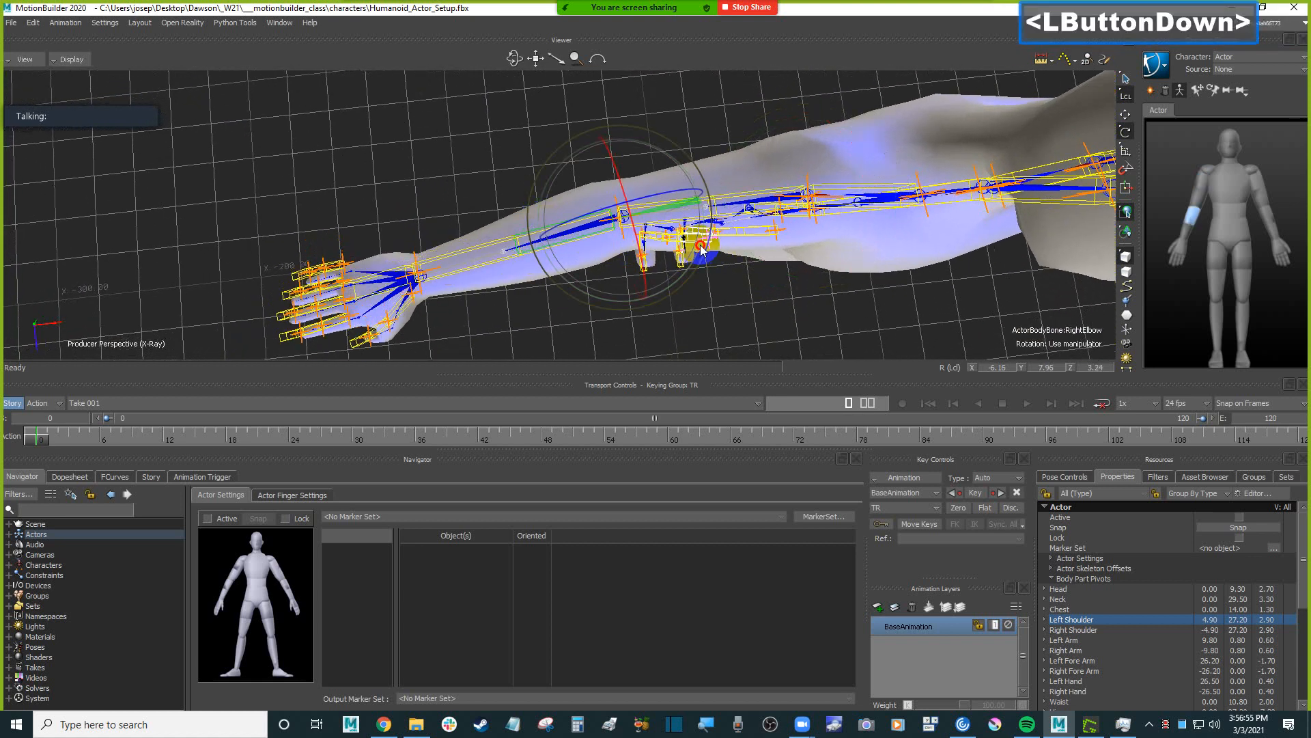
left_click_drag(557, 305, 443, 172, "ctrl+shift")
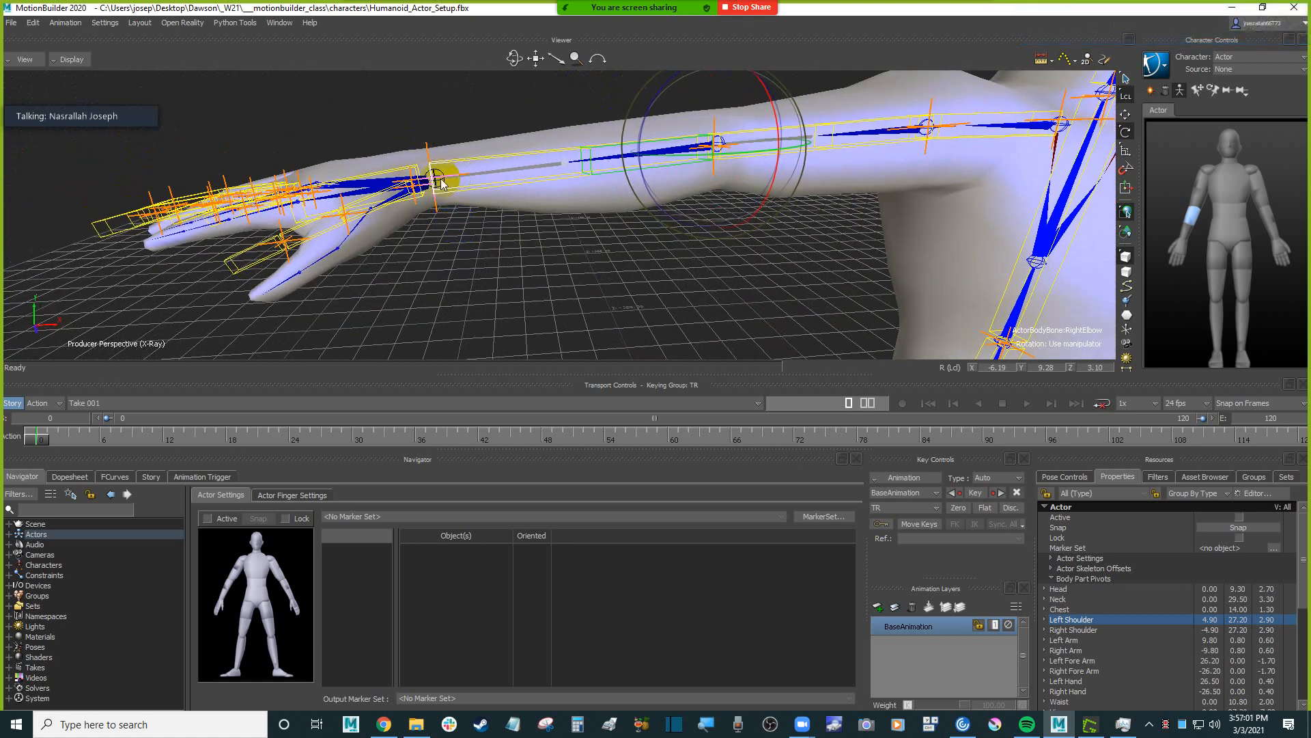
Scale the Actor's right forearm along X to about 1.07 toward the Humanoid's right wrist joint.
left_click_drag(441, 183, 718, 204, "ctrl")
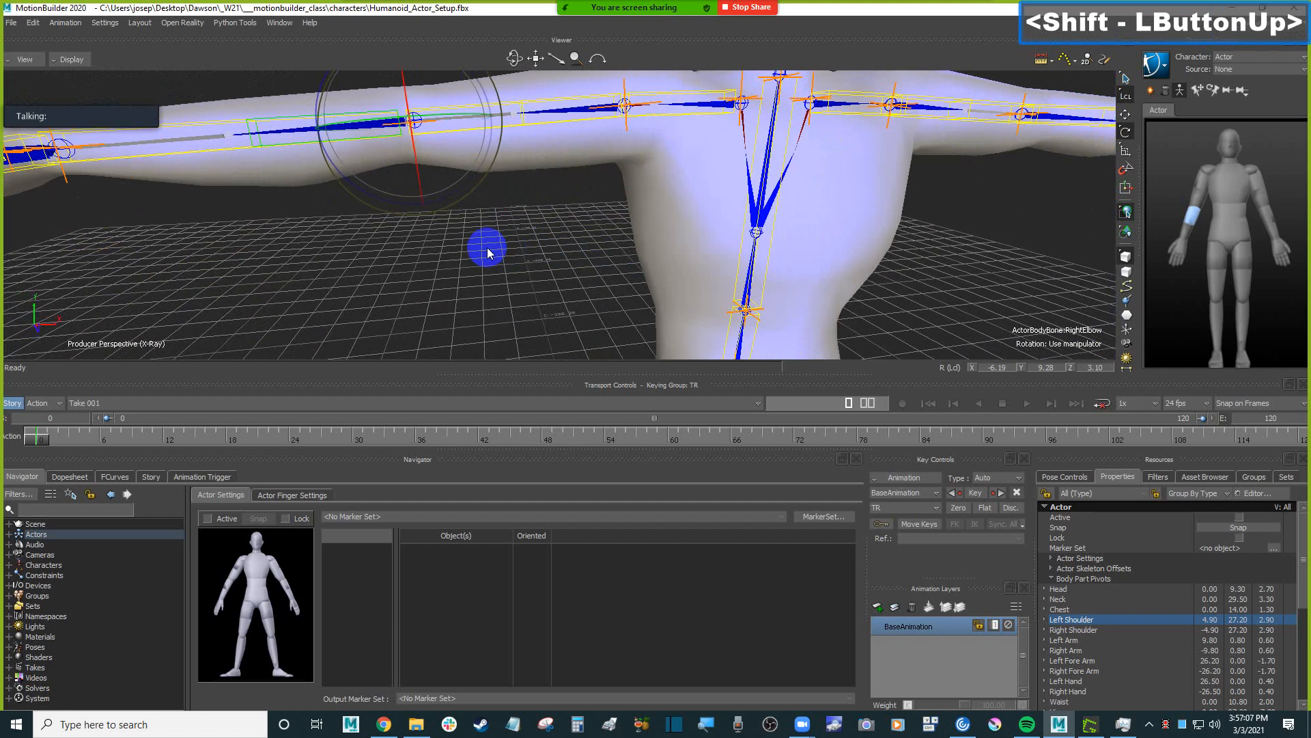
scroll(488, 252, "down", 3)
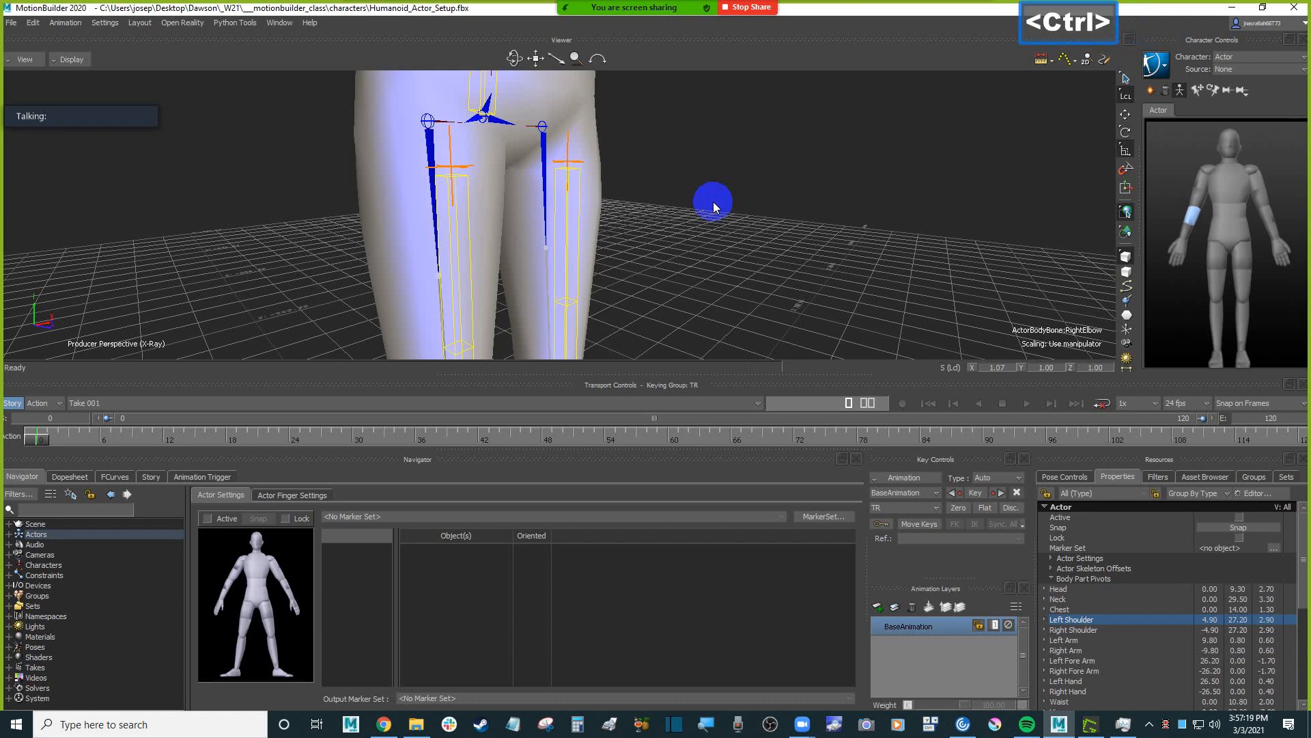
Select the Actor's left hip and its Left Hip entry in the Body Part Pivots.
left_click(575, 225)
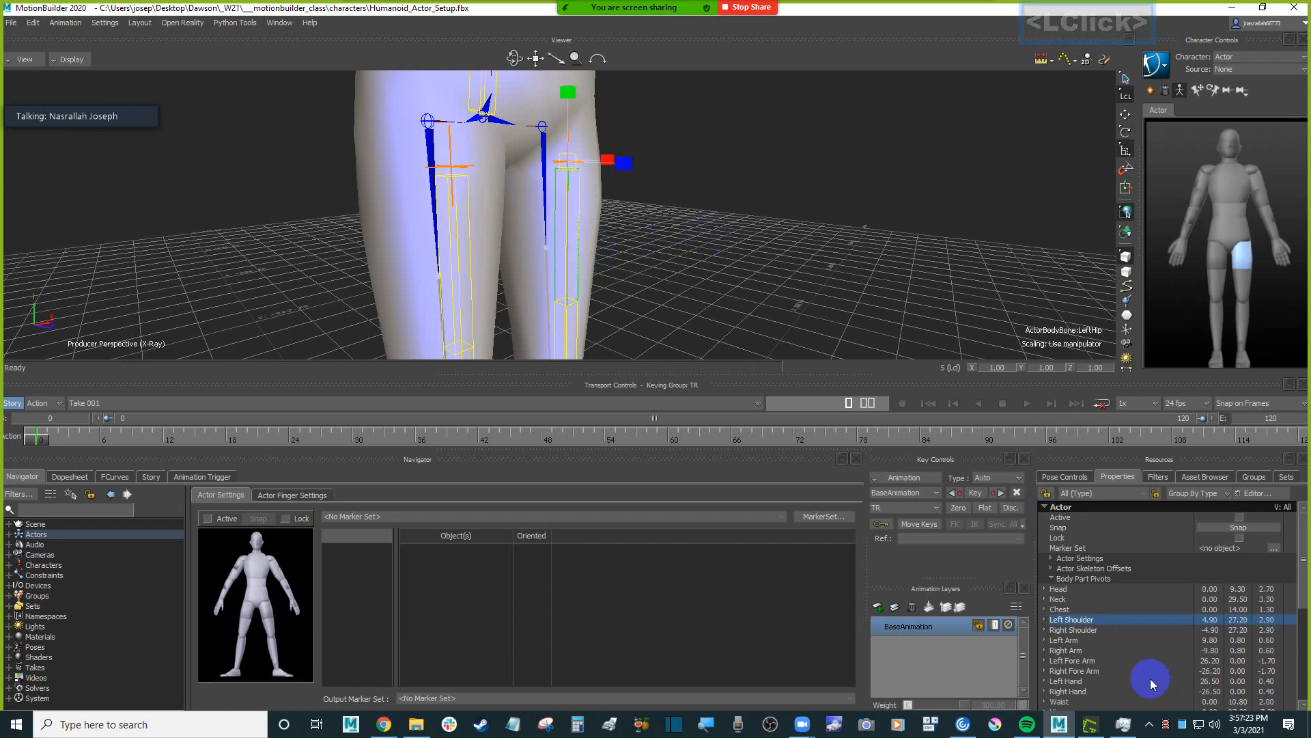
scroll(1125, 662, "down", 4)
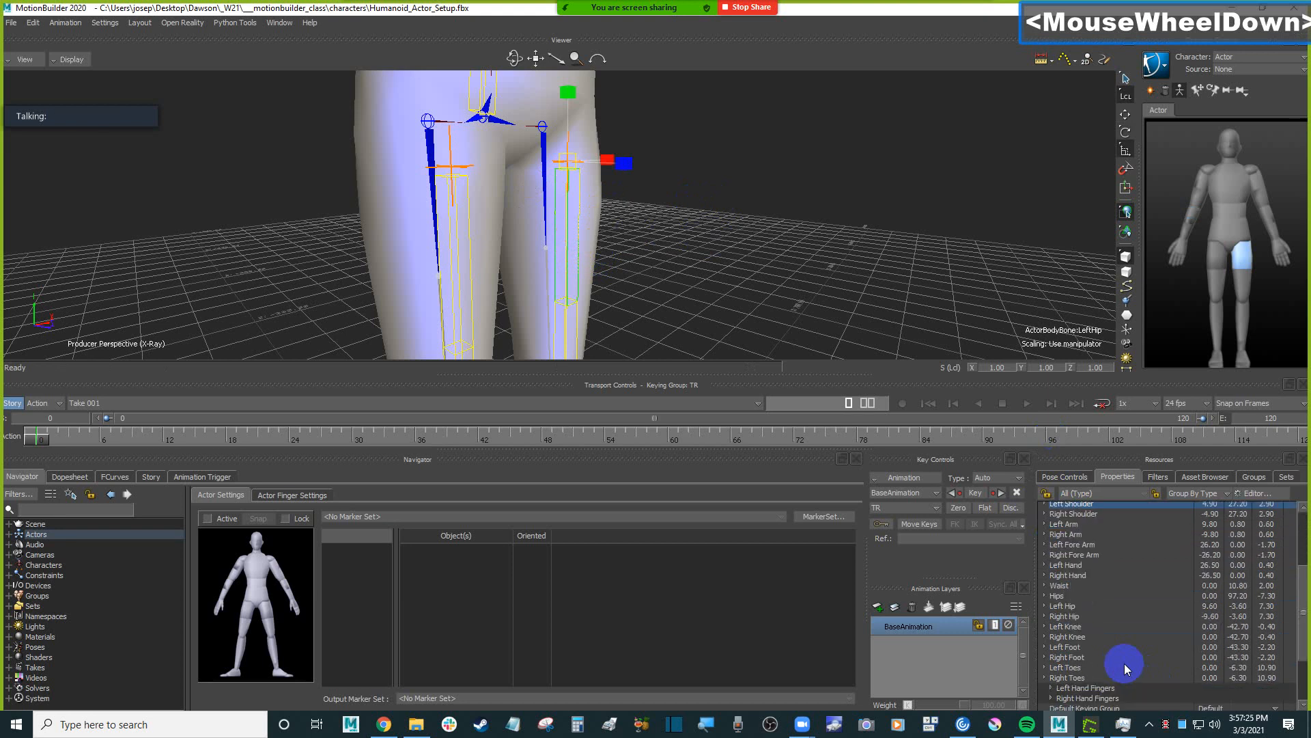
left_click(1077, 607)
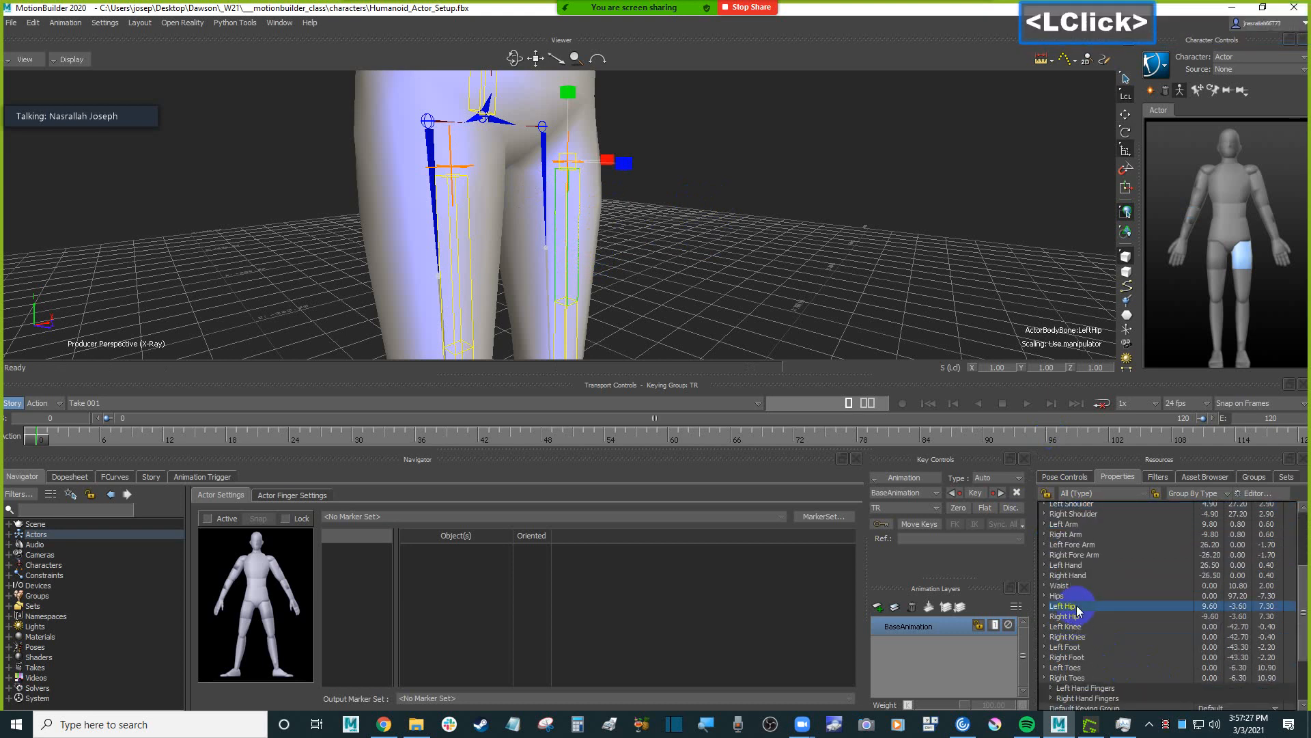
left_click_drag(833, 297, 790, 284, "ctrl+shift")
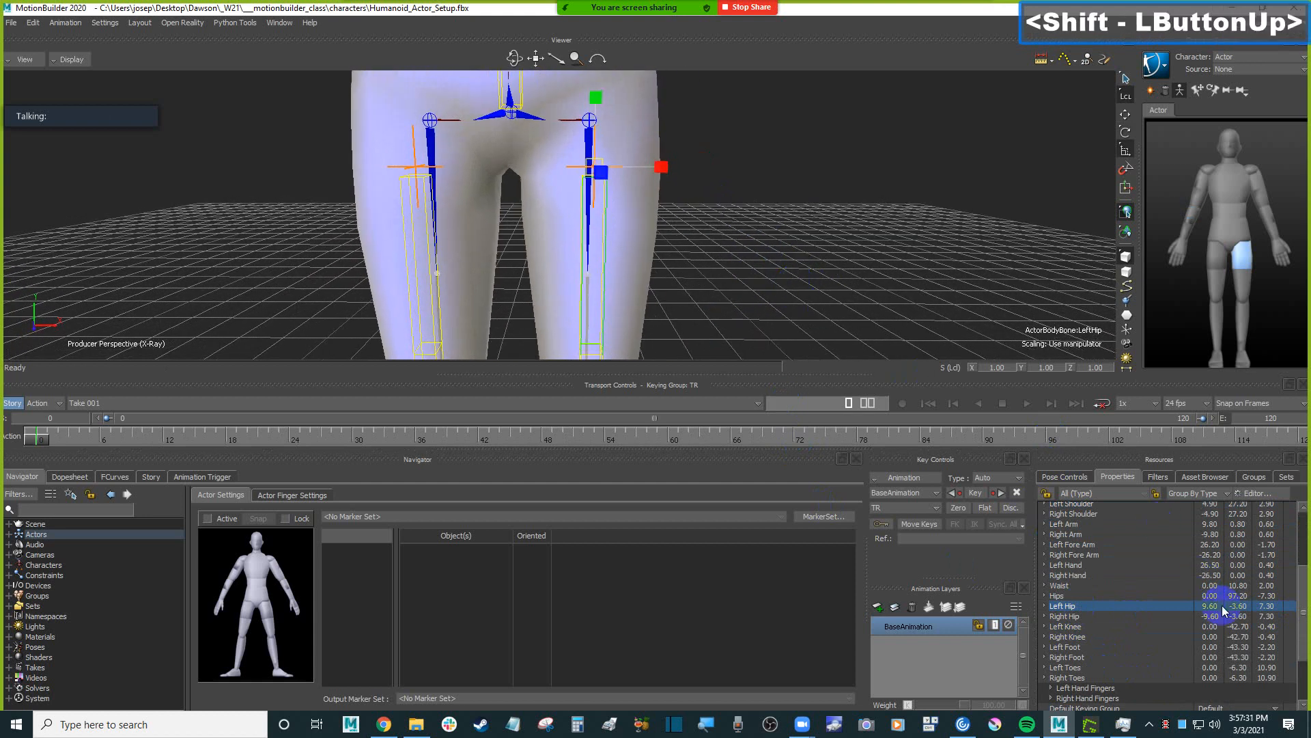
left_click(1212, 609)
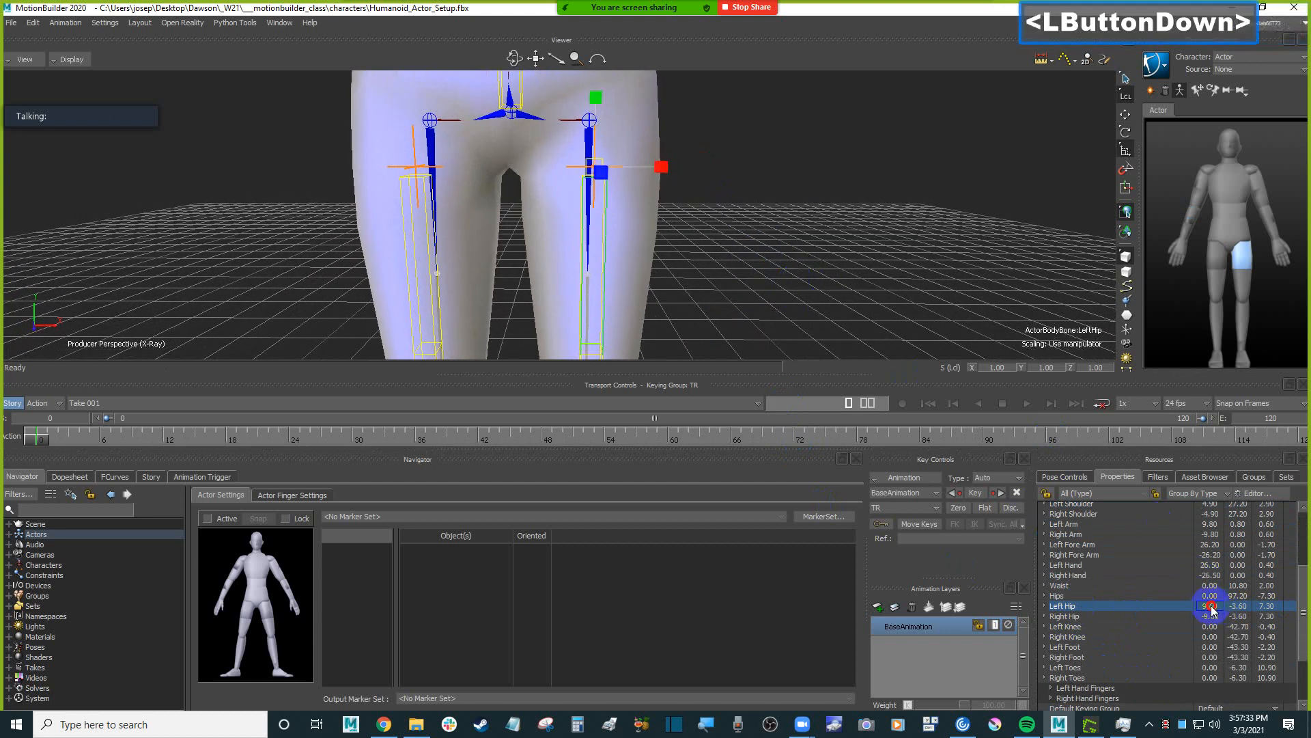
left_click_drag(1212, 609, 1210, 607)
key("ctrl+z")
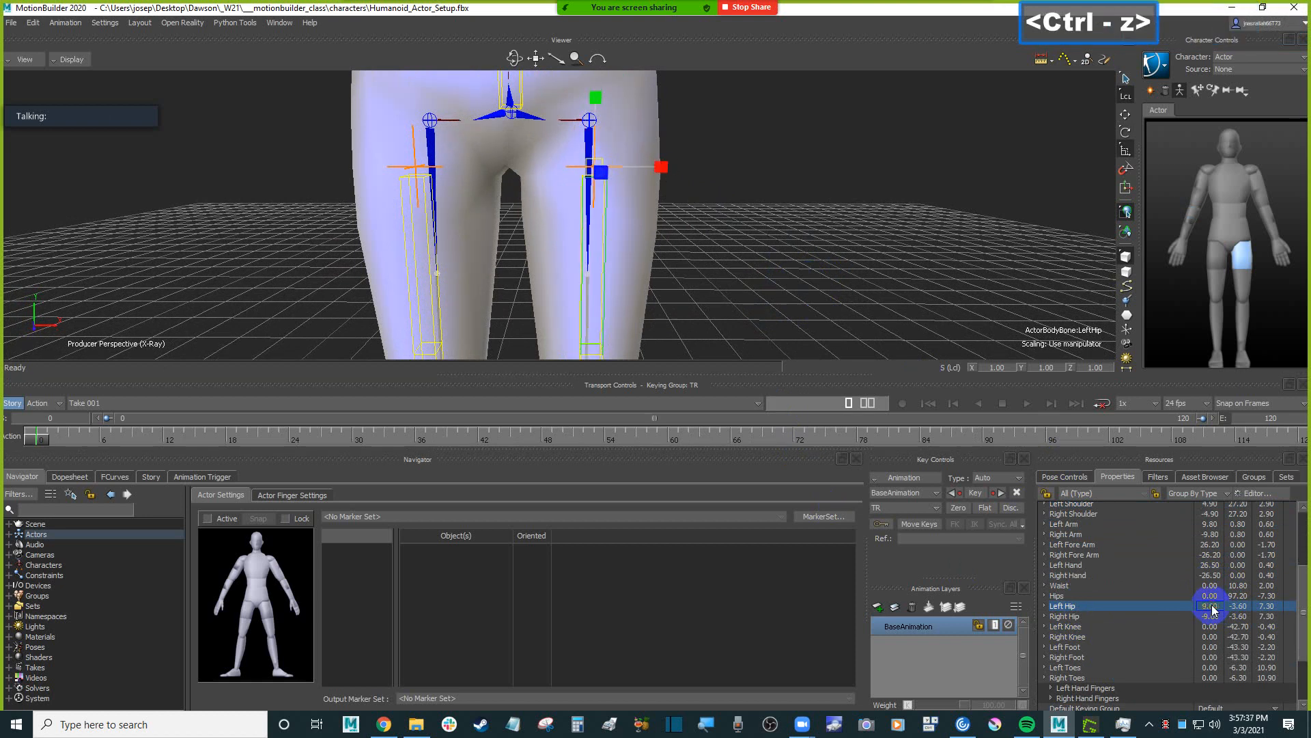
Set the Left Hip pivot's X to 9 and the Right Hip pivot's X to -9.
double_click(1214, 606)
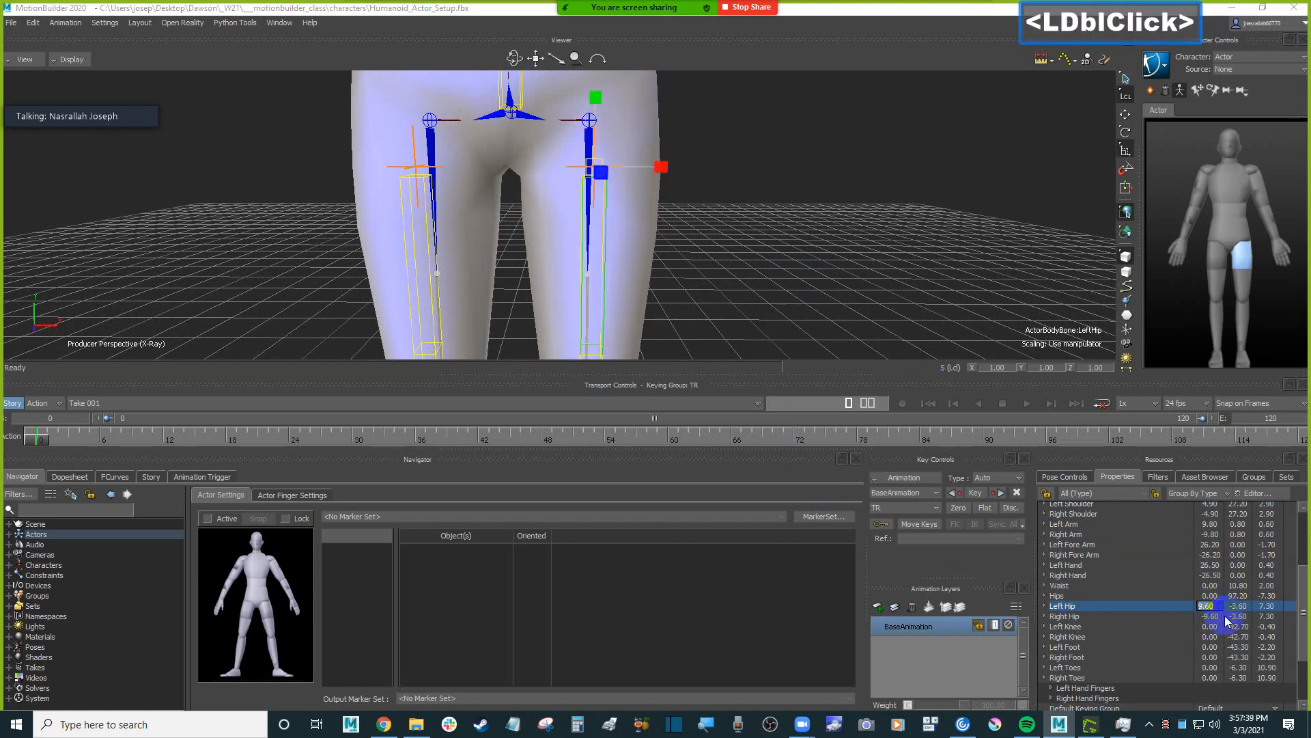
type("9")
key("Return")
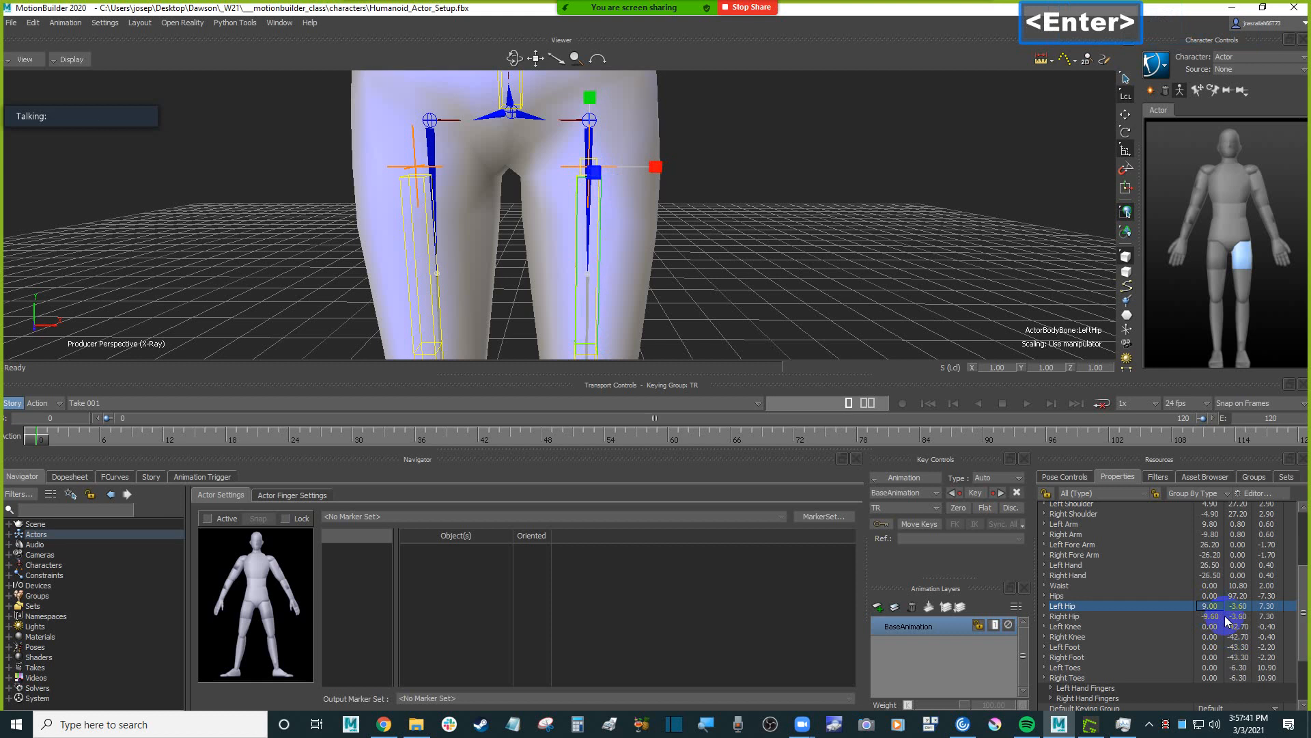
double_click(1213, 616)
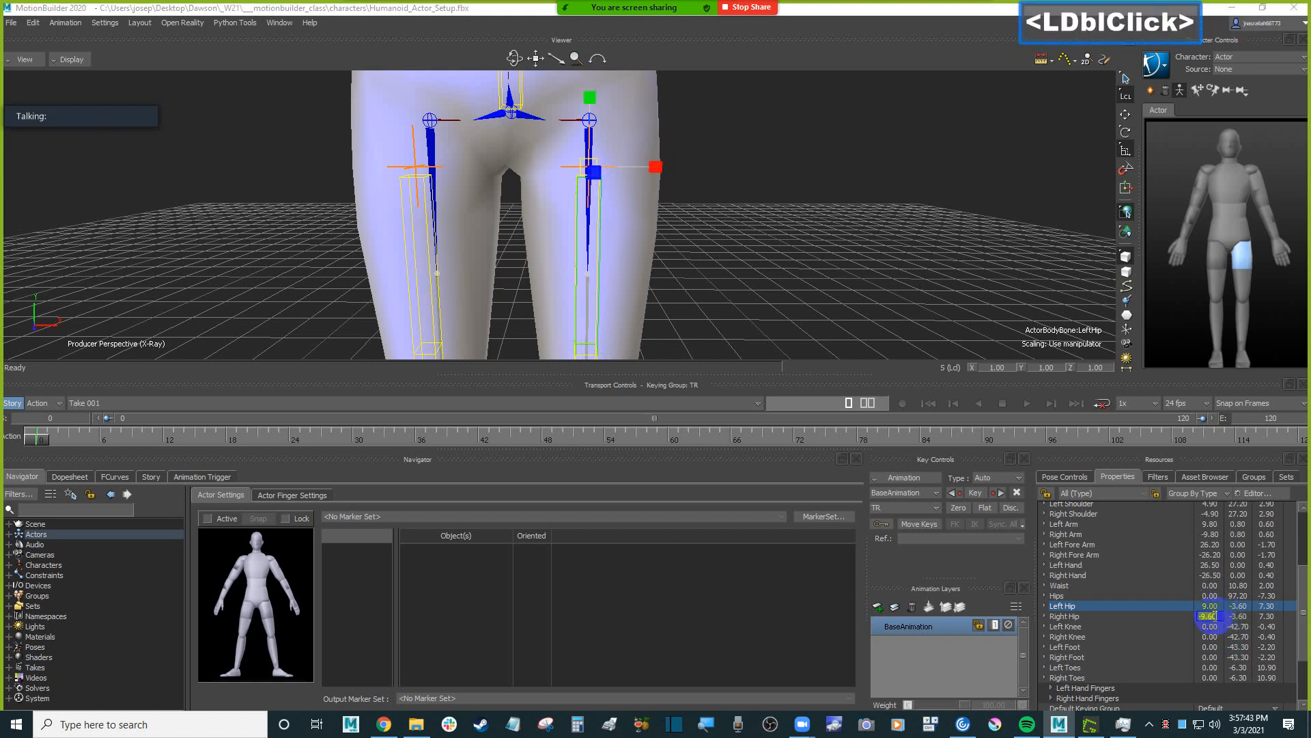
type("-9")
key("Return")
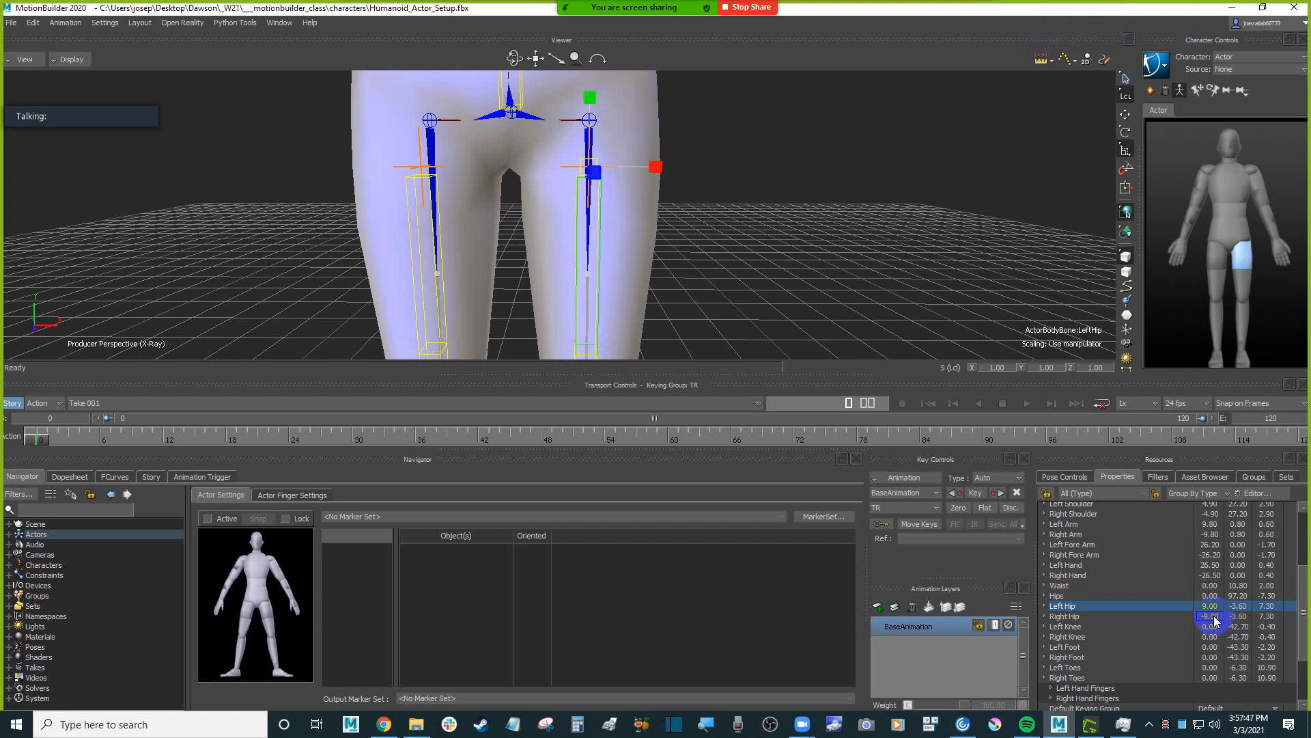
Try raising the Left Hip pivot's Y to 2.40 toward the Humanoid's hip joint, and undo the change.
left_click(1243, 610)
left_click_drag(1243, 610, 1241, 603)
left_click_drag(775, 287, 922, 293, "shift")
scroll(726, 284, "down", 2)
scroll(729, 289, "up", 3)
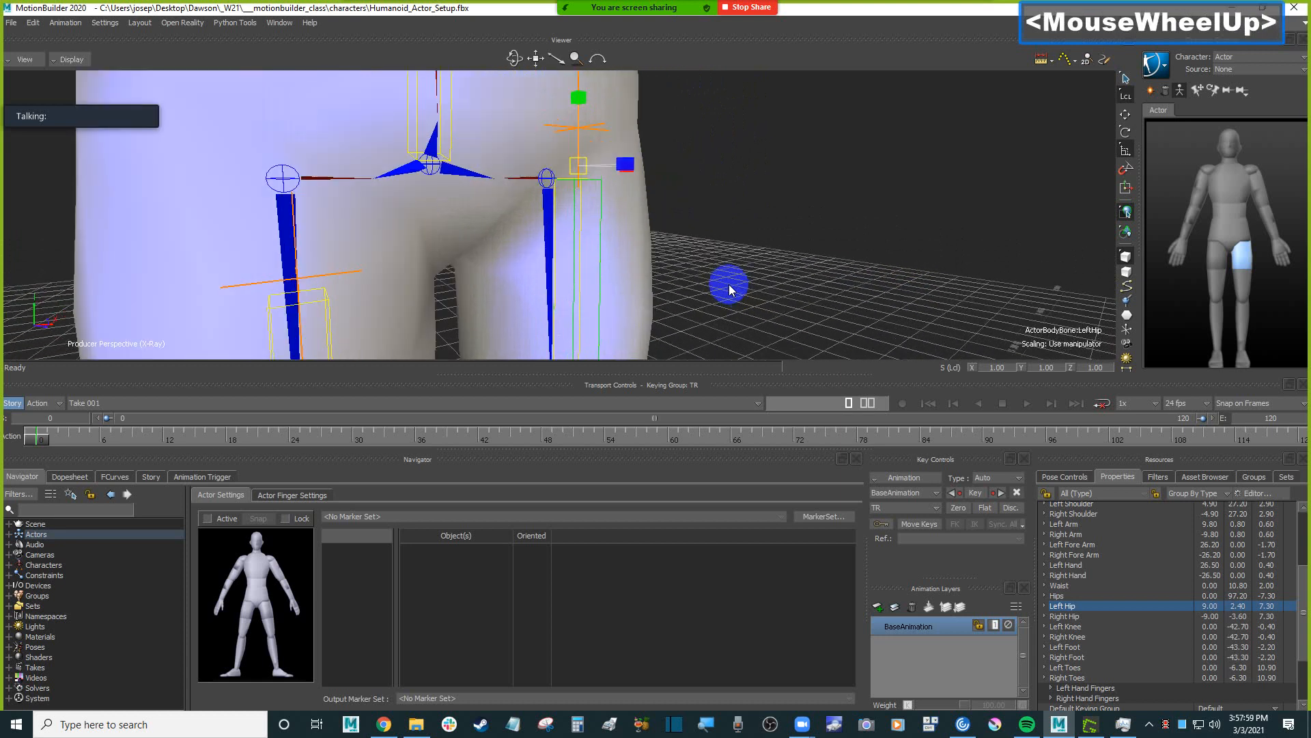
left_click_drag(729, 289, 821, 302, "ctrl")
scroll(761, 319, "down", 2)
key("ctrl+z")
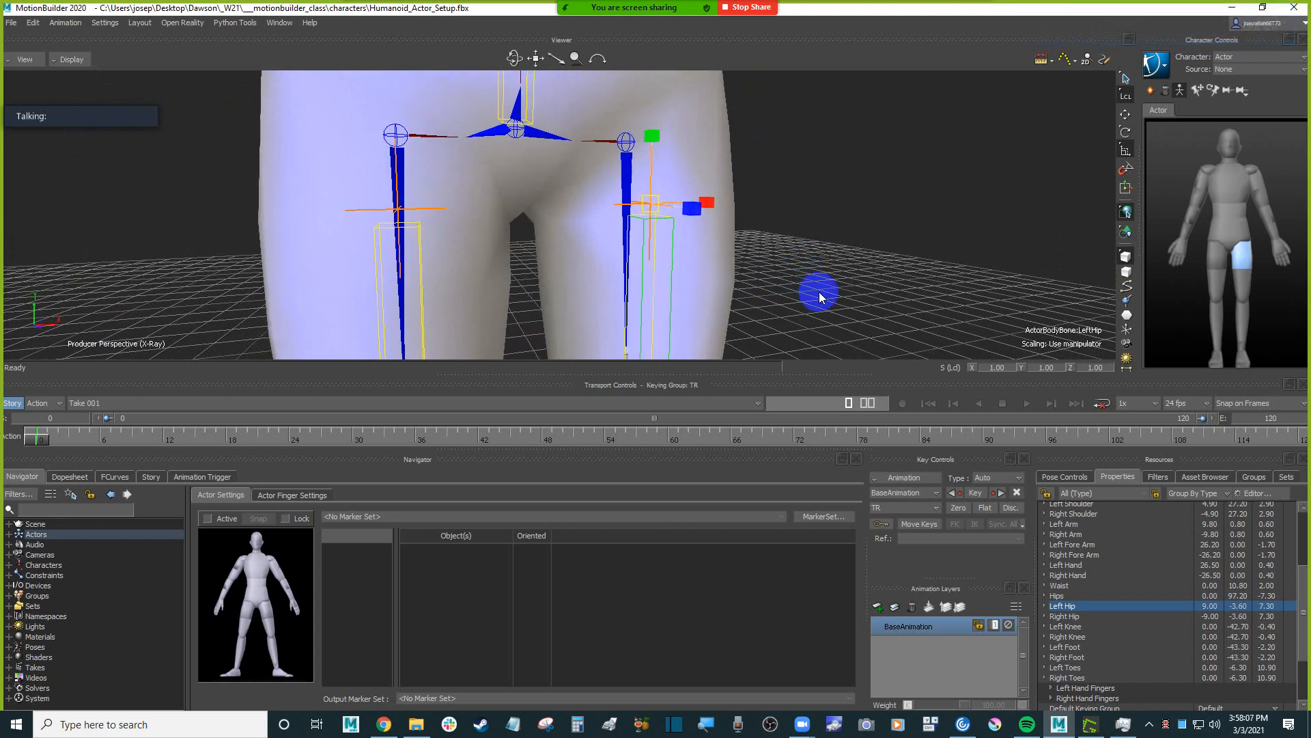
left_click(823, 292)
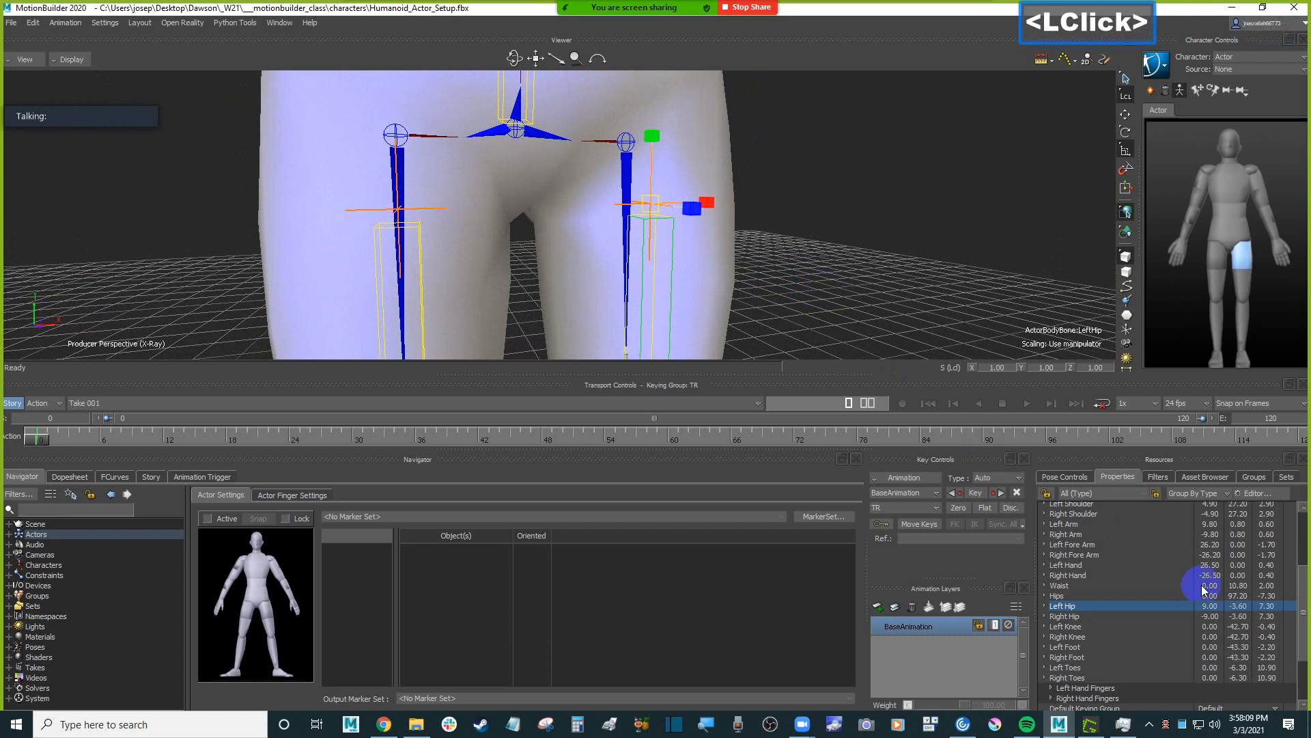
Try lower Z values on the Left Hip pivot against the Humanoid's hip joint, and set it to 1.
left_click_drag(1269, 607, 1265, 610)
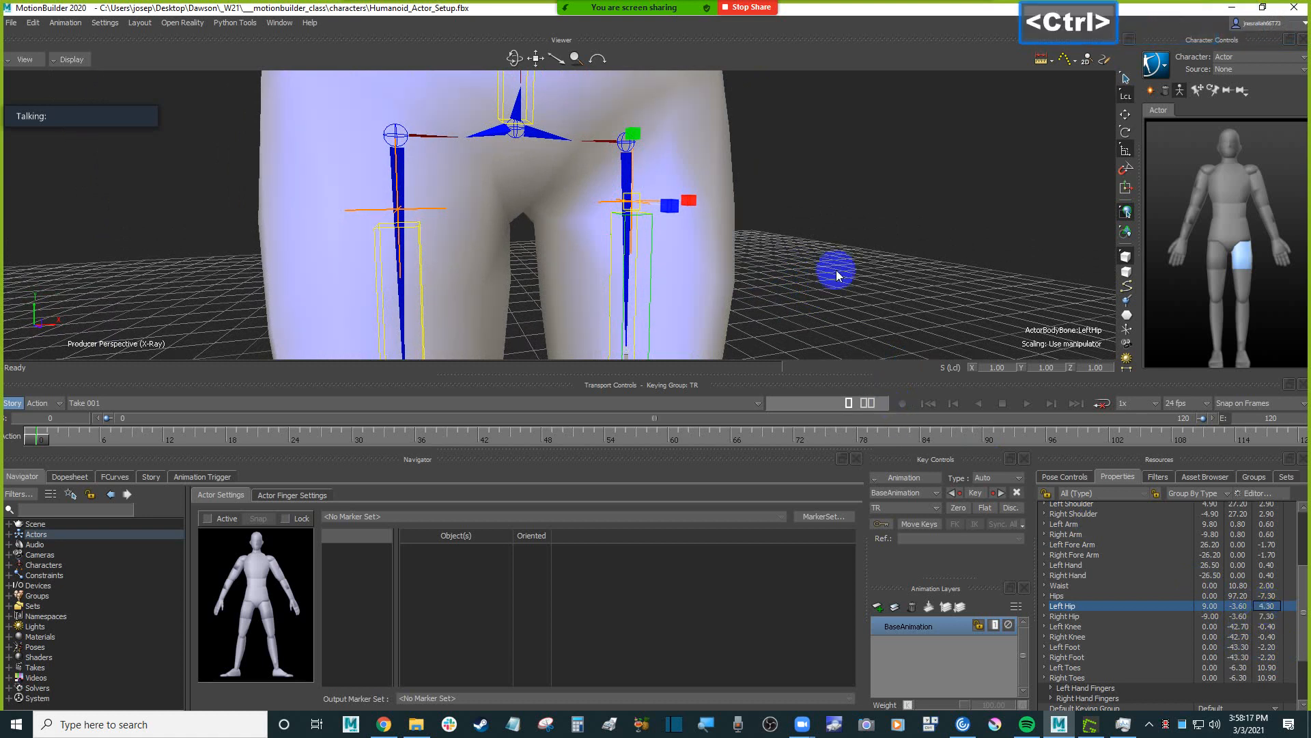
left_click_drag(834, 273, 883, 273, "ctrl+shift")
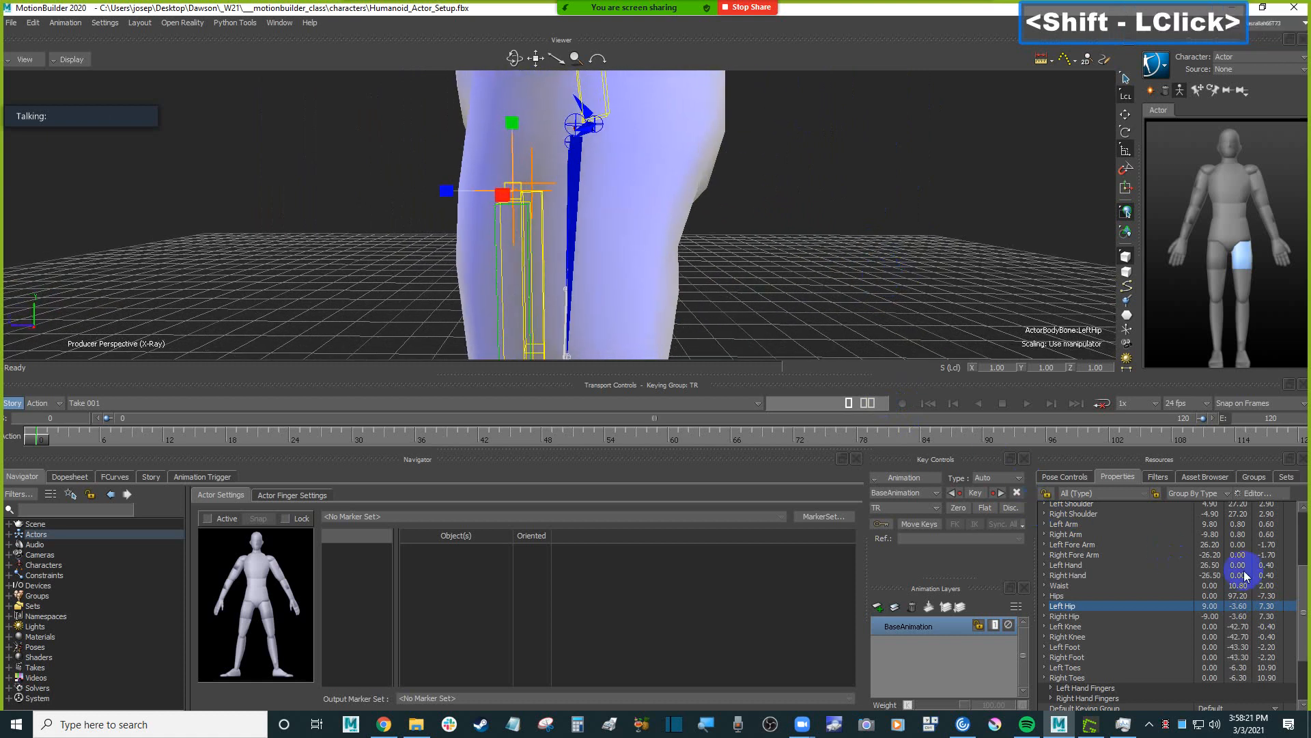
left_click_drag(1265, 605, 1263, 608)
left_click_drag(831, 215, 835, 259, "shift")
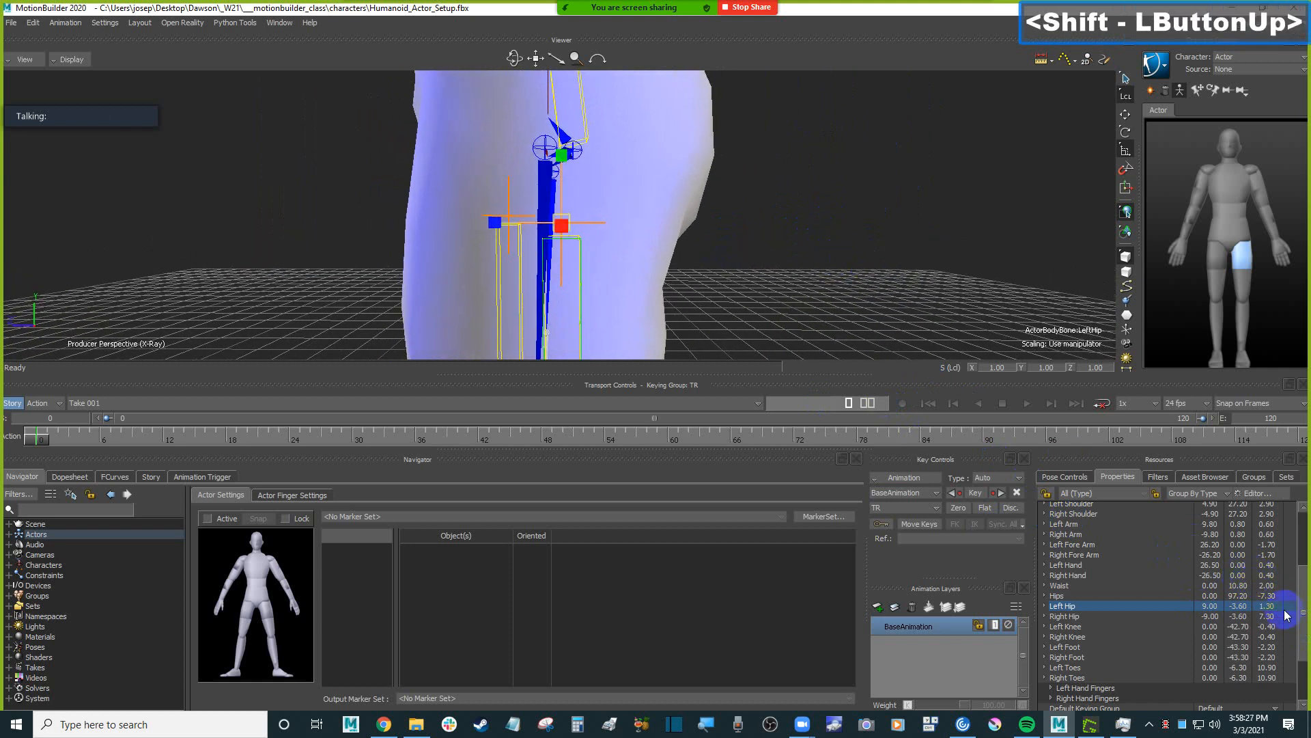
double_click(1265, 606)
type("1")
key("Return")
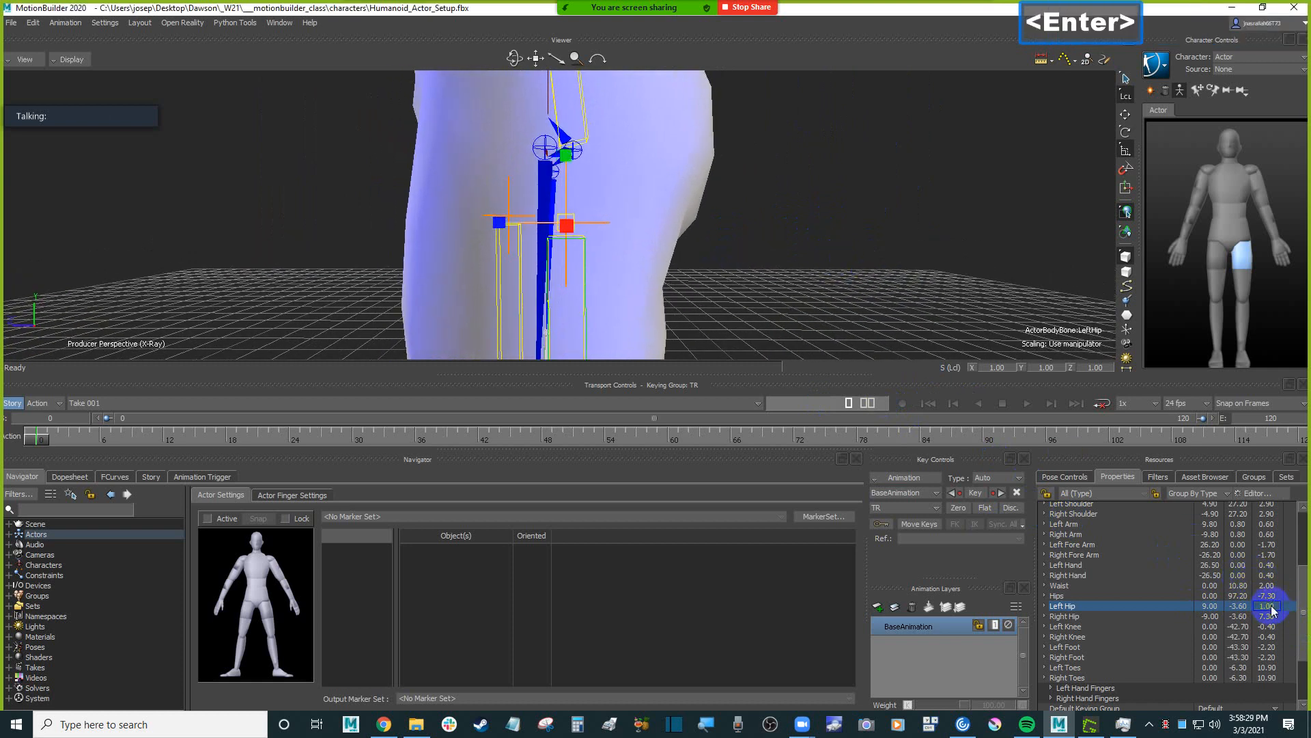
Try a Left Hip pivot Z of 3, and set it to 2.
left_click_drag(812, 294, 833, 308, "shift")
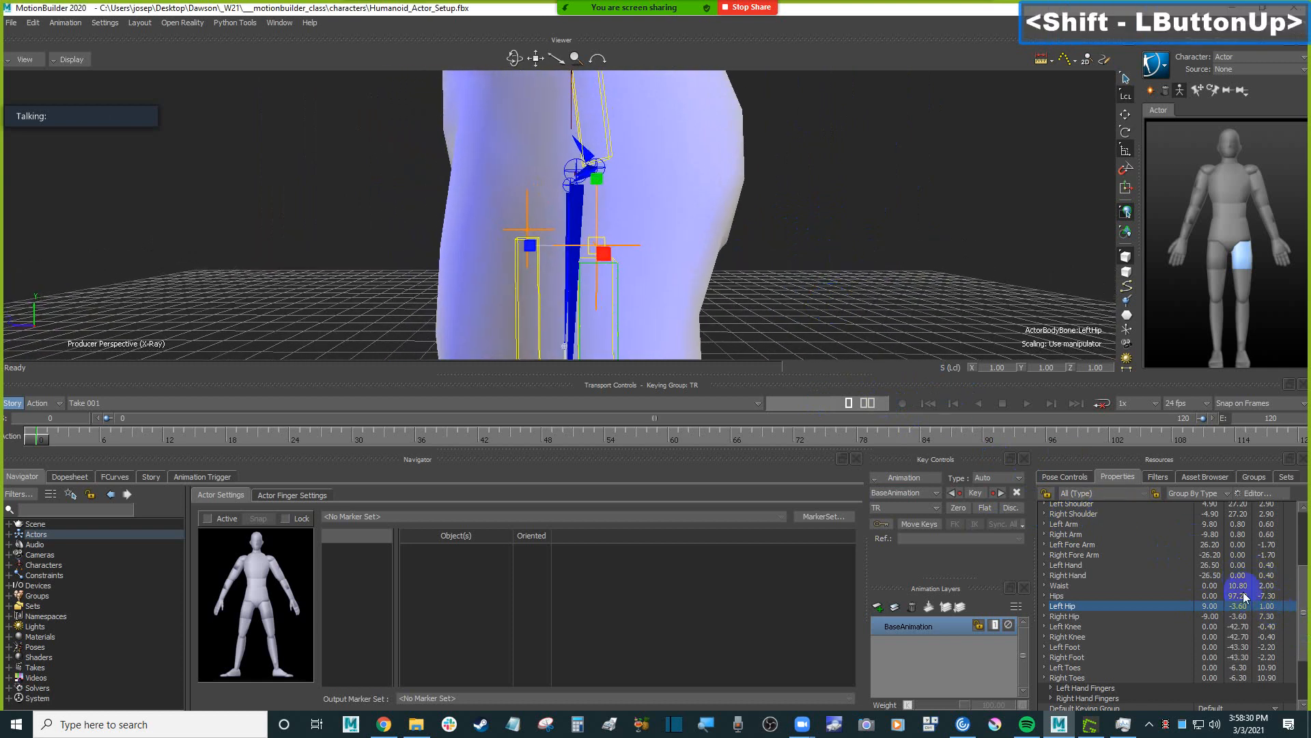
left_click_drag(1272, 608, 1268, 607)
double_click(1277, 606)
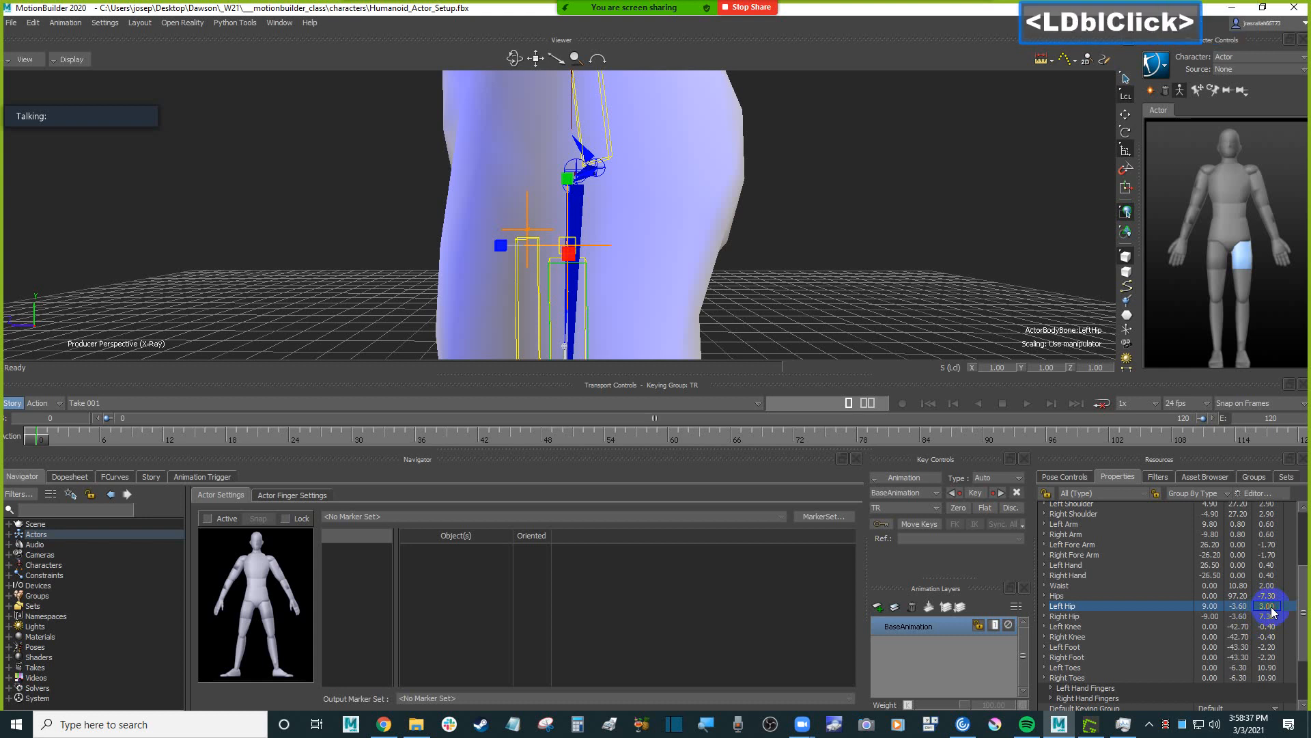
type("2")
key("Return")
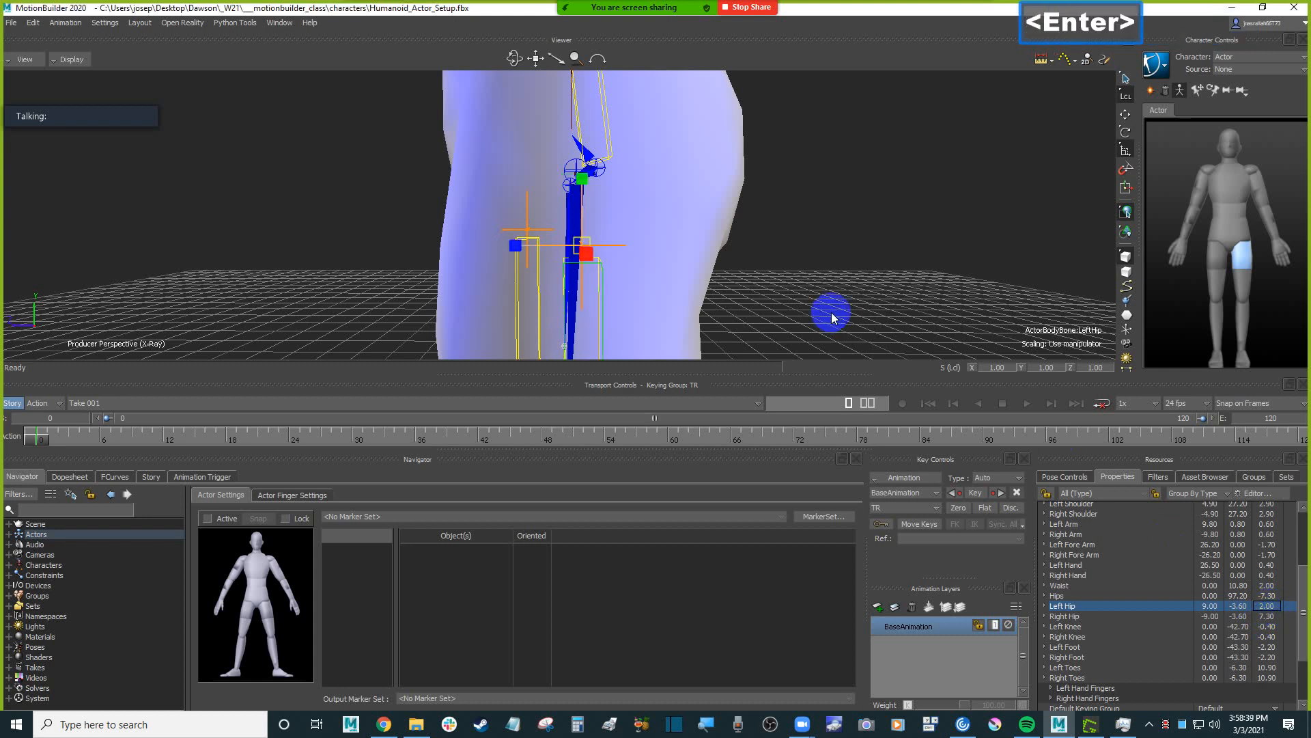
Set the Left Hip pivot's Z to 2.3 to line it up in depth with the Humanoid's hip joint.
left_click_drag(834, 310, 812, 300, "shift")
double_click(1265, 606)
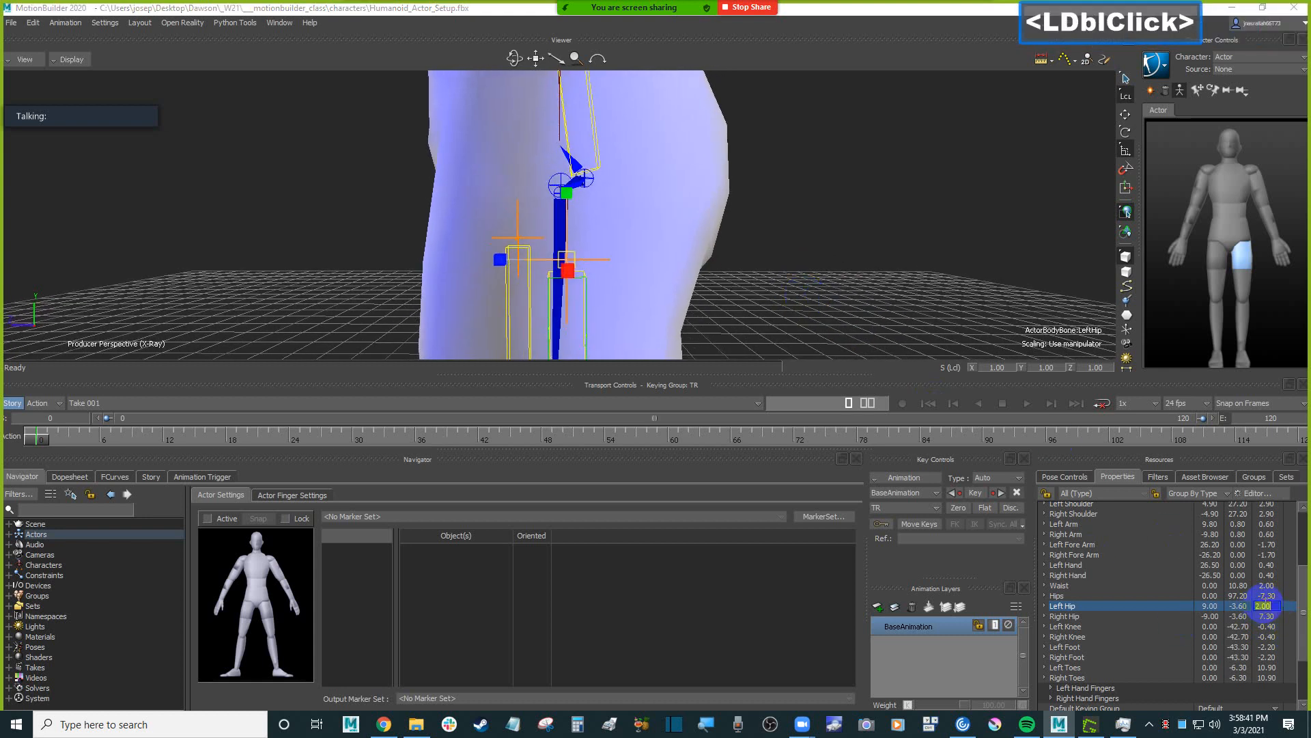
type("2.")
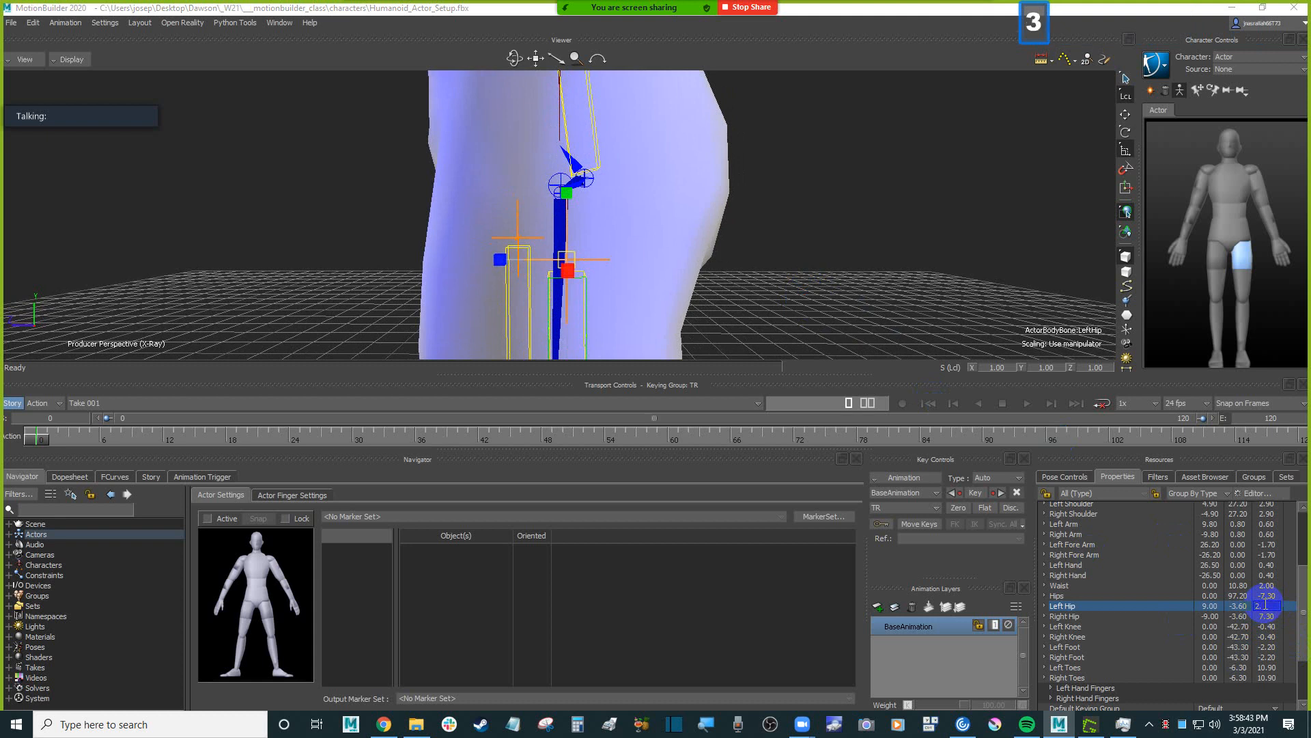
type("3")
key("Return")
Try a Left Hip pivot X of 8.5 from the front, and undo the change.
left_click_drag(814, 346, 853, 282, "shift")
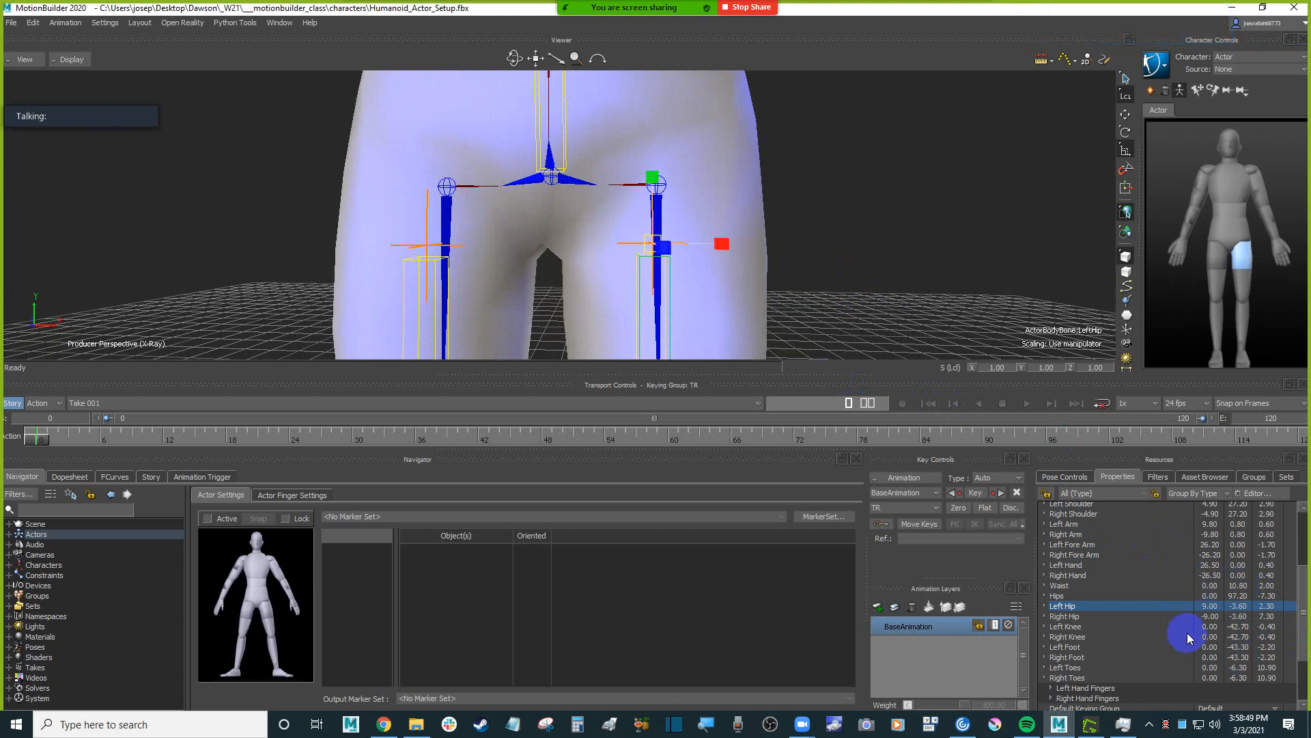
left_click(1215, 607)
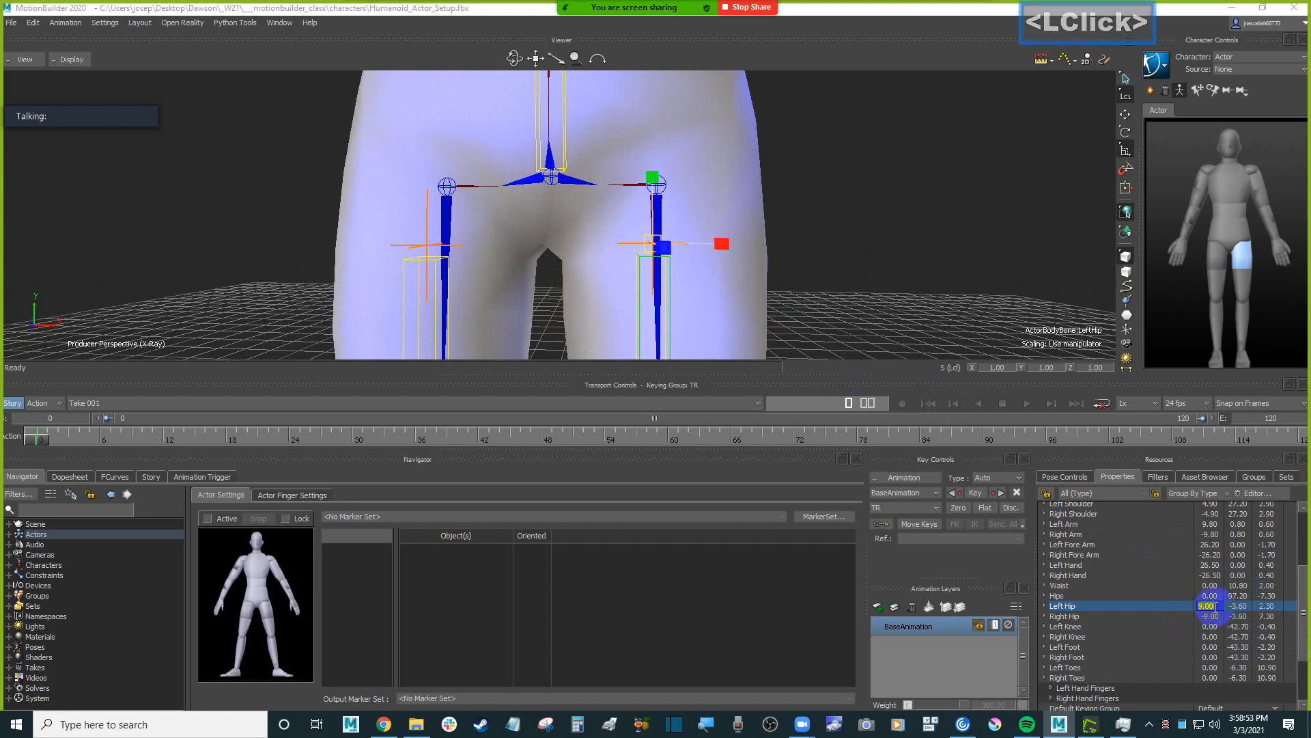
type("8.5")
key("Return")
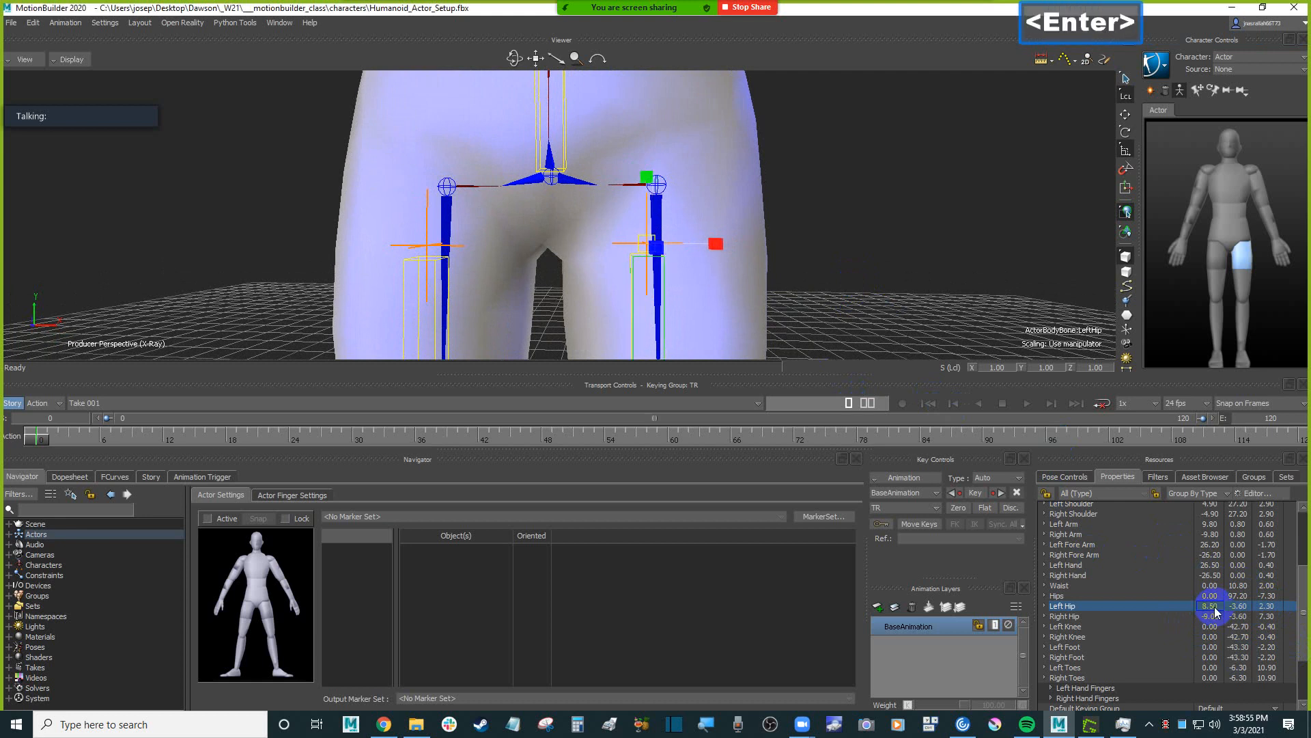
key("ctrl+z")
Set the Left Hip pivot's X to 9.3 and mirror it on the Right Hip pivot with X -9.3.
left_click(1214, 607)
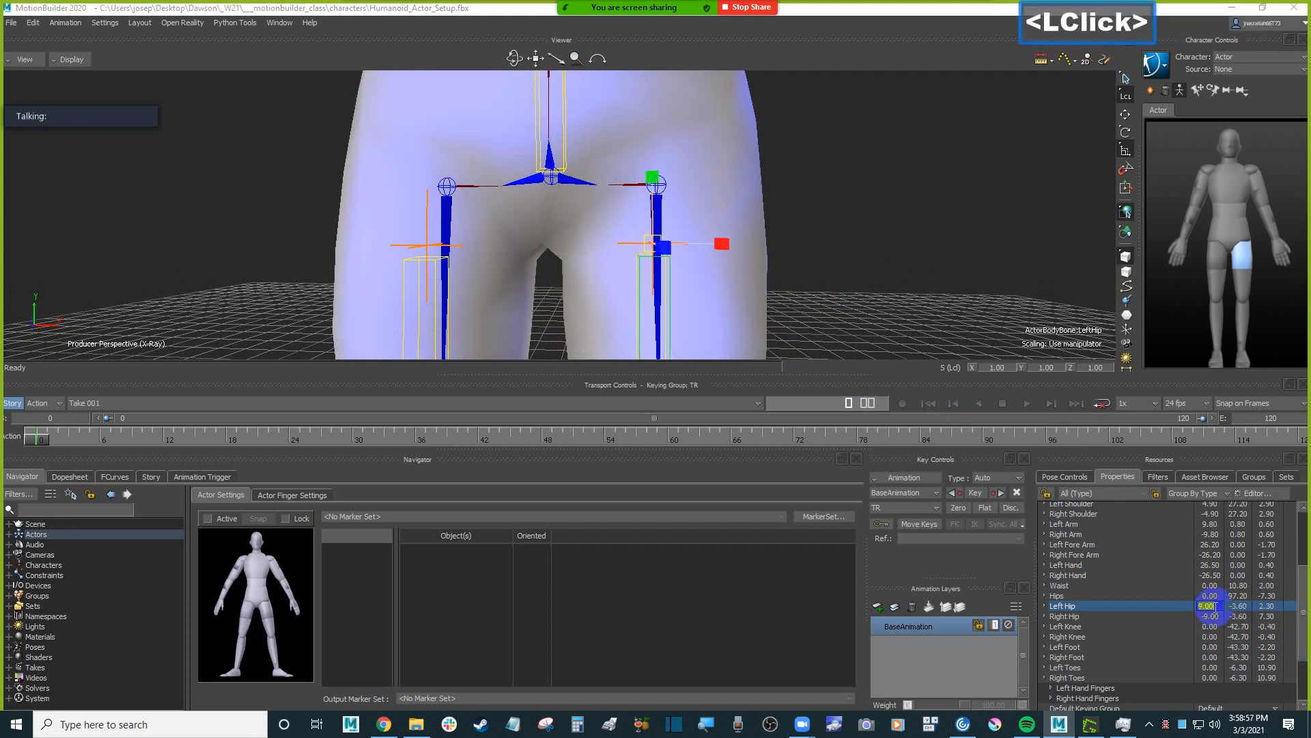
type("9.3")
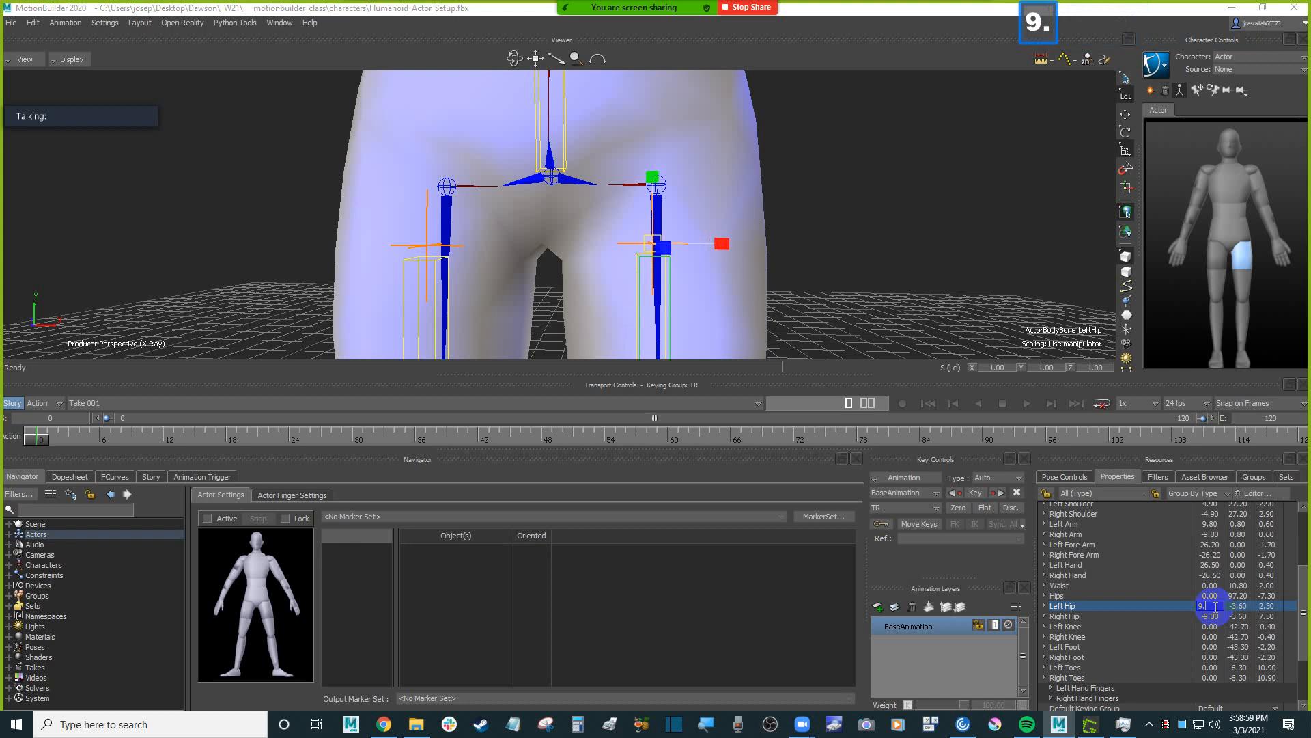
key("Return")
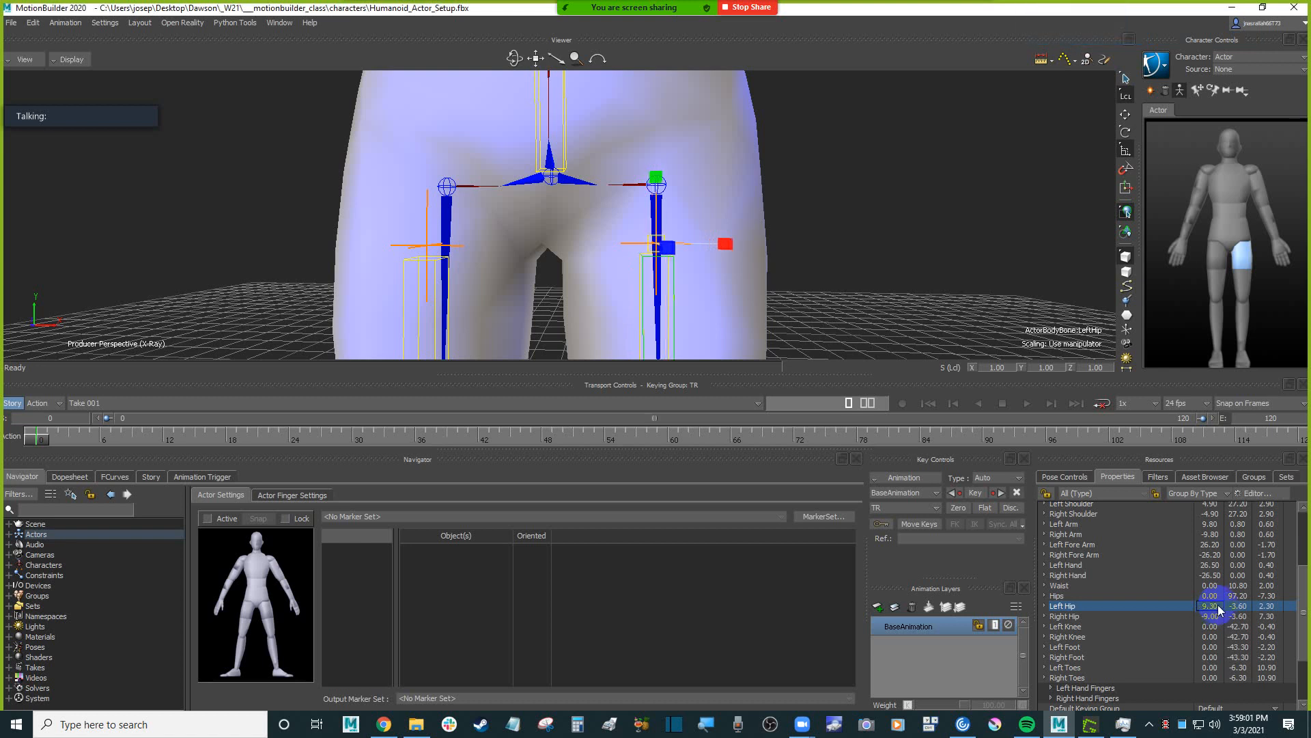
left_click(1215, 607)
key("ctrl+c")
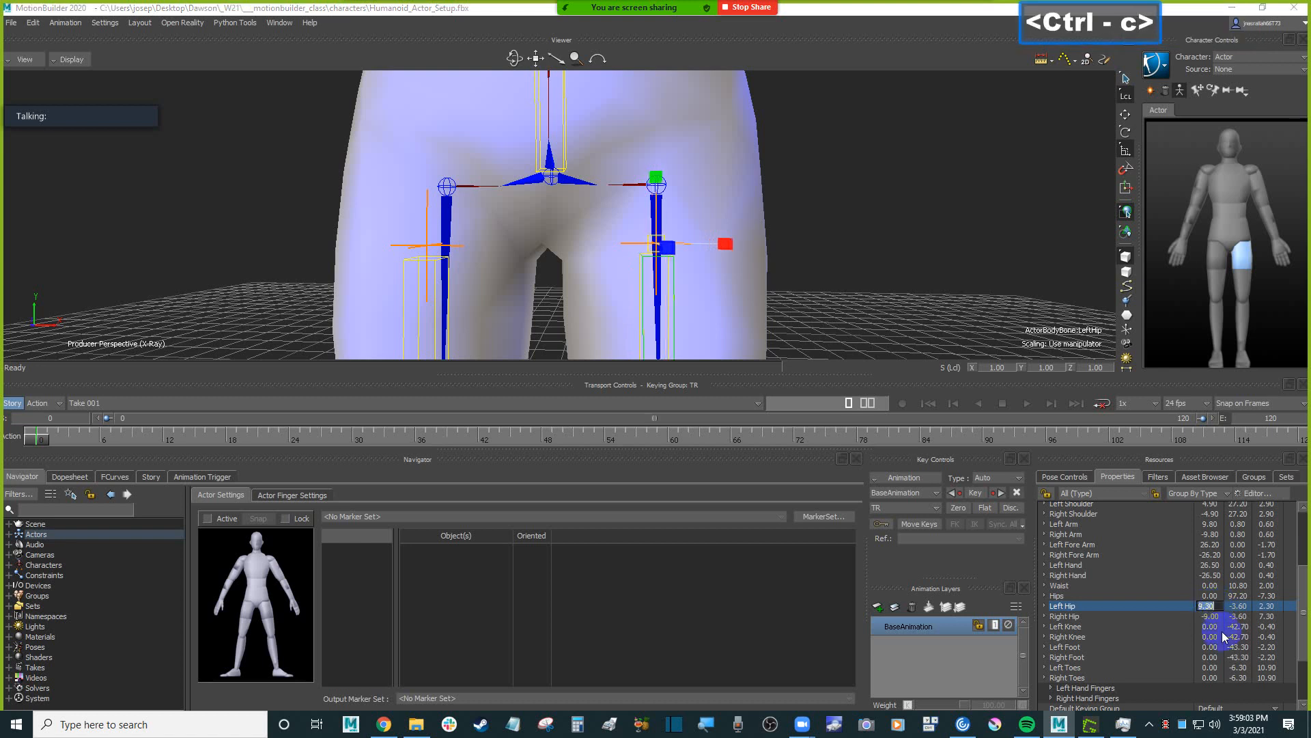
left_click(1211, 615)
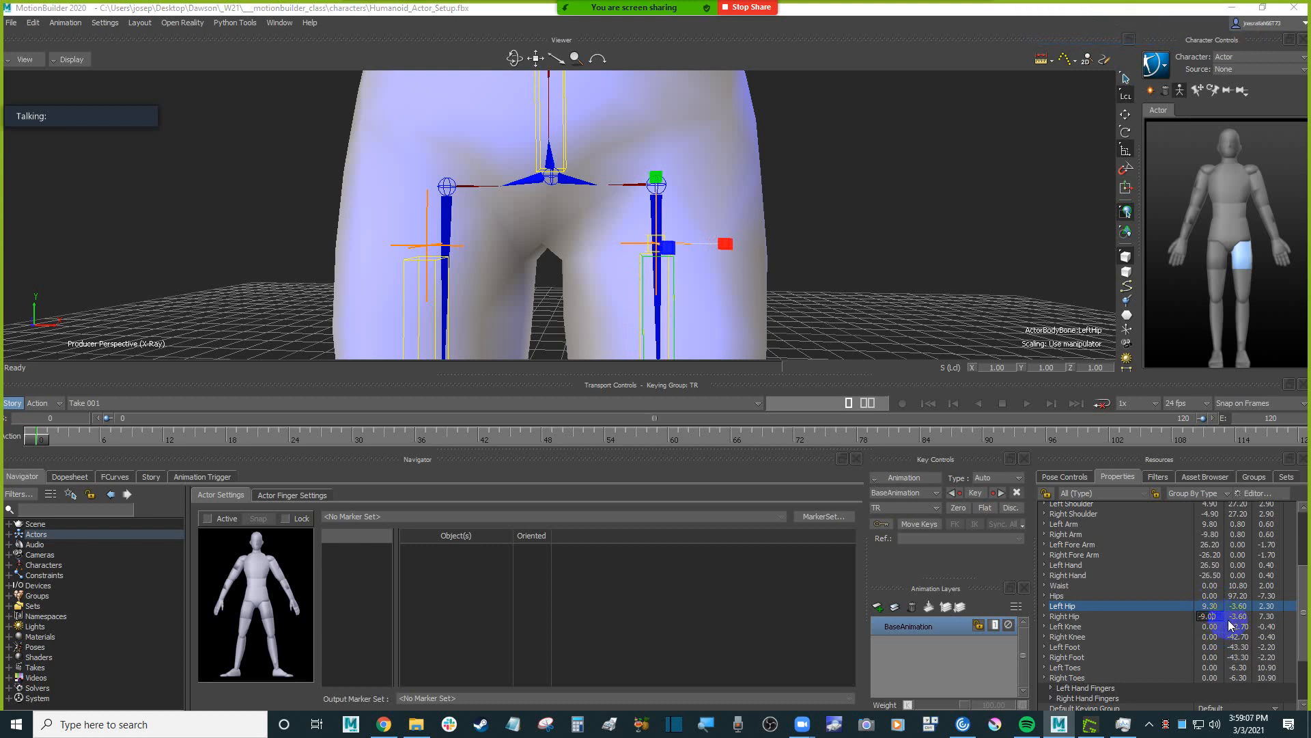
key("BackSpace")
key("BackSpace")
type("30")
key("Return")
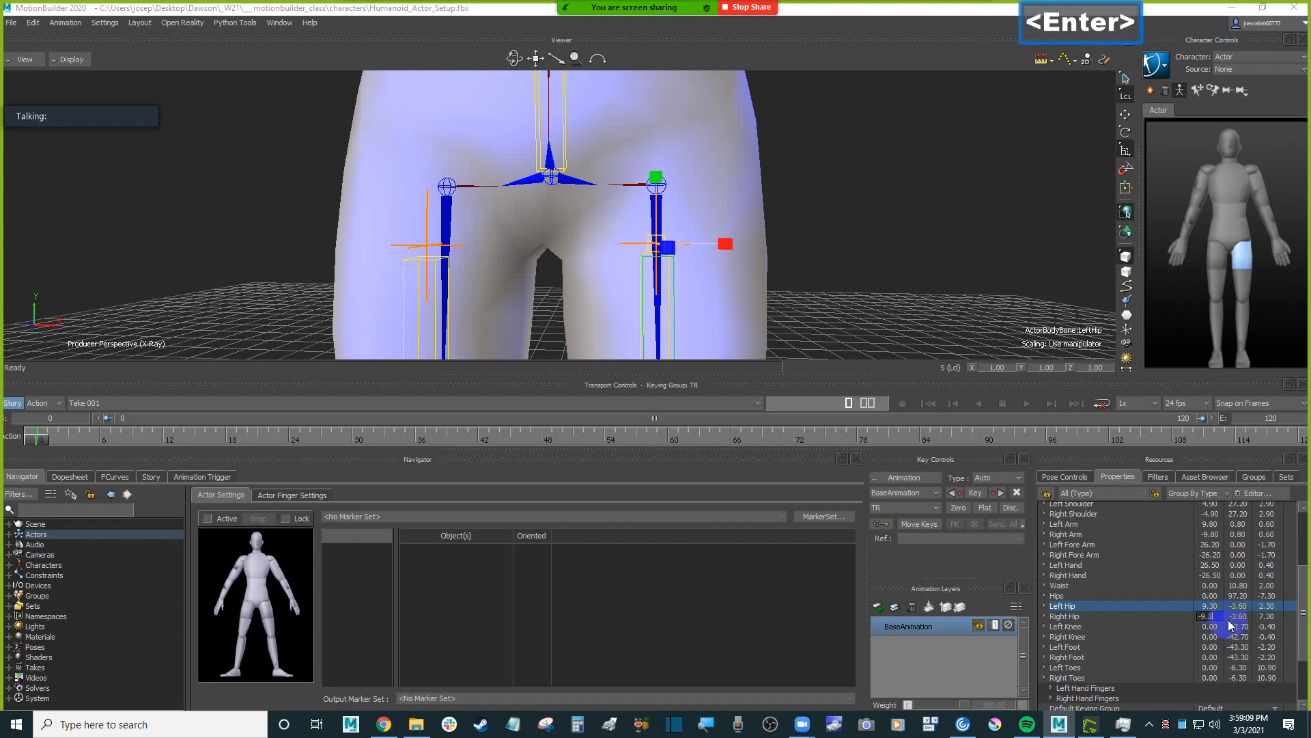
Set the Right Hip pivot's Z to 2.3 to match the Left Hip pivot.
left_click(1269, 610)
left_click(1269, 596)
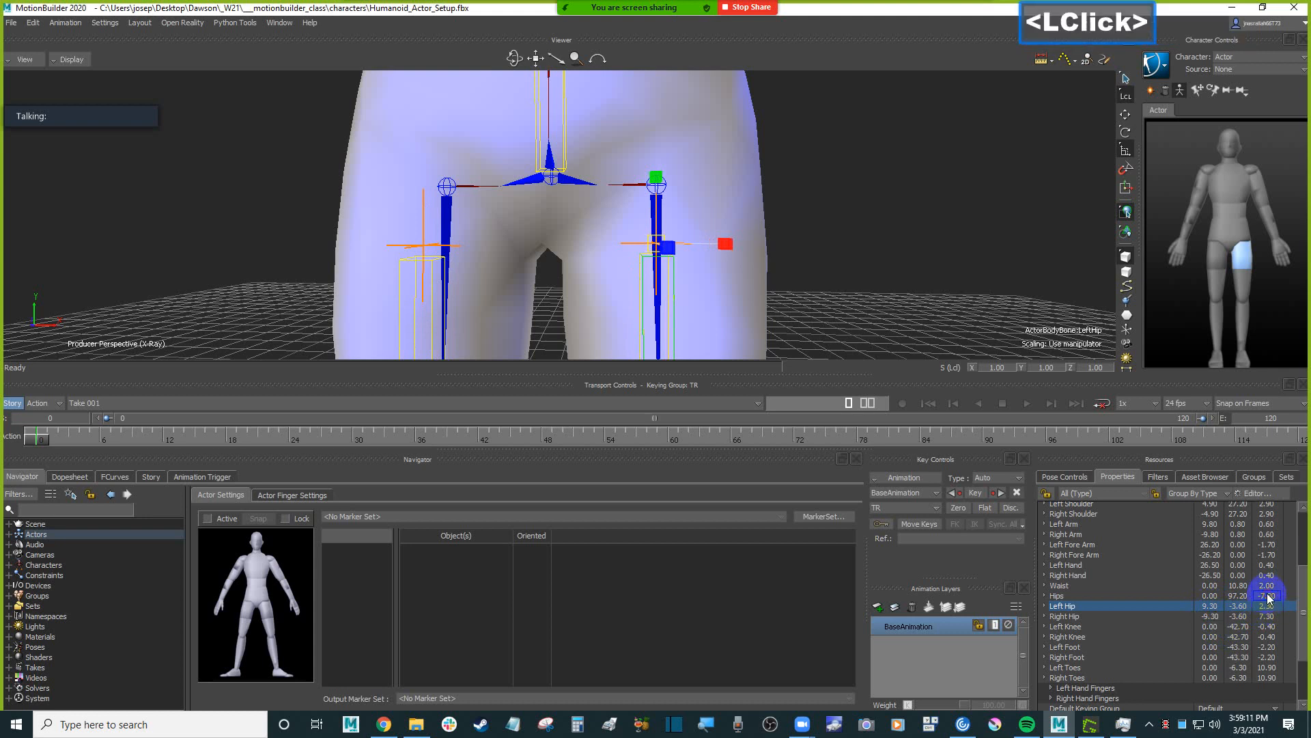
left_click(1270, 608)
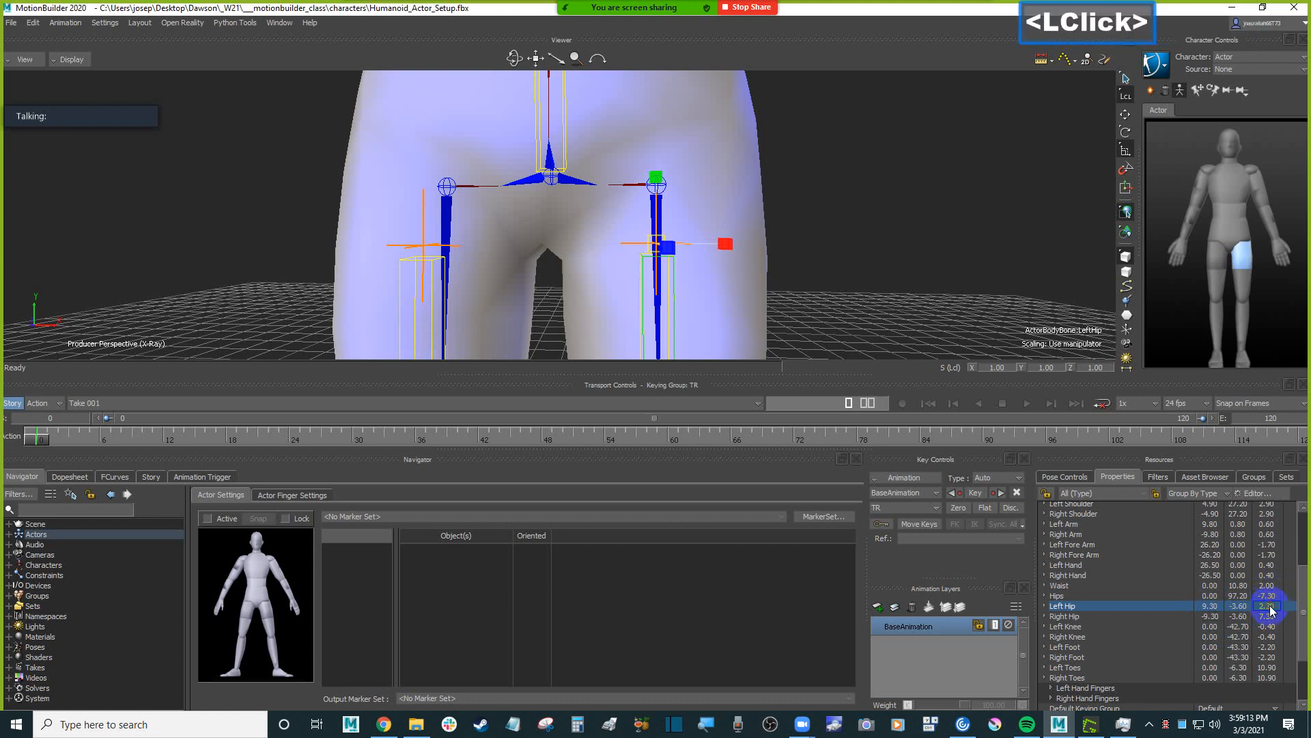
scroll(703, 284, "down", 4)
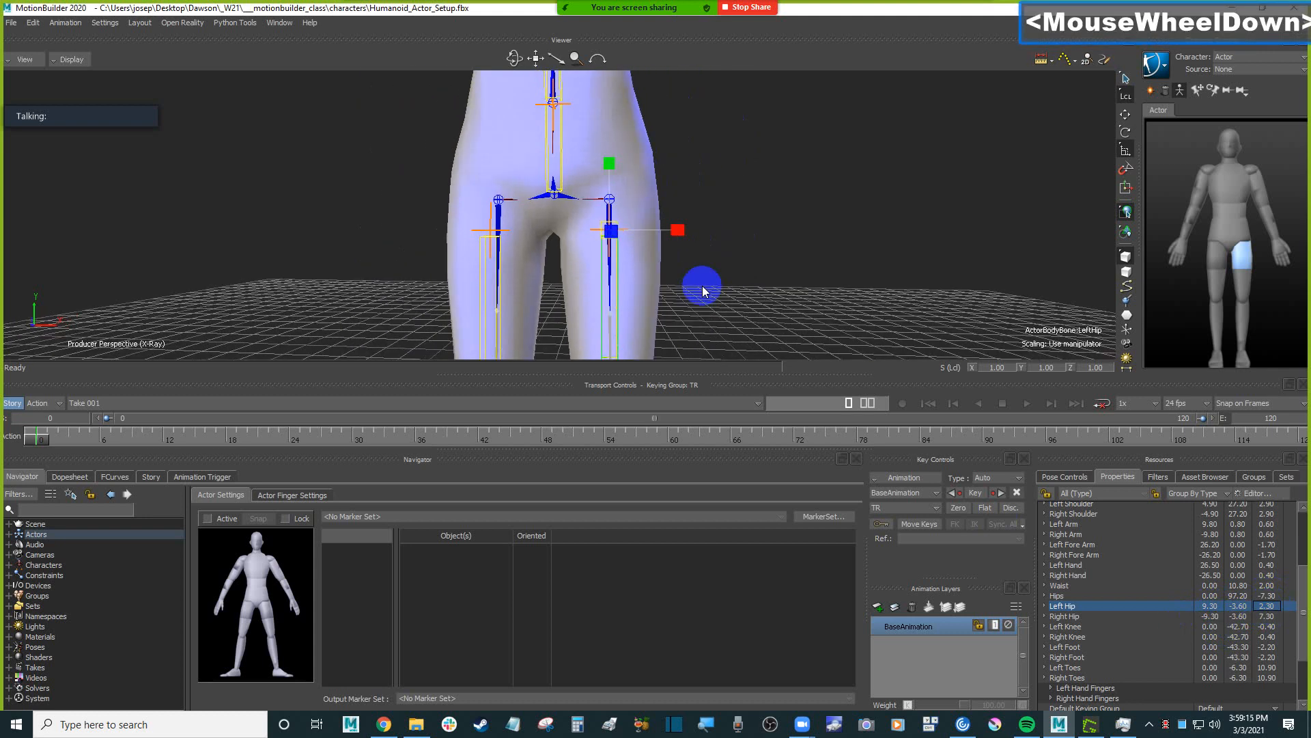
scroll(702, 284, "up", 3)
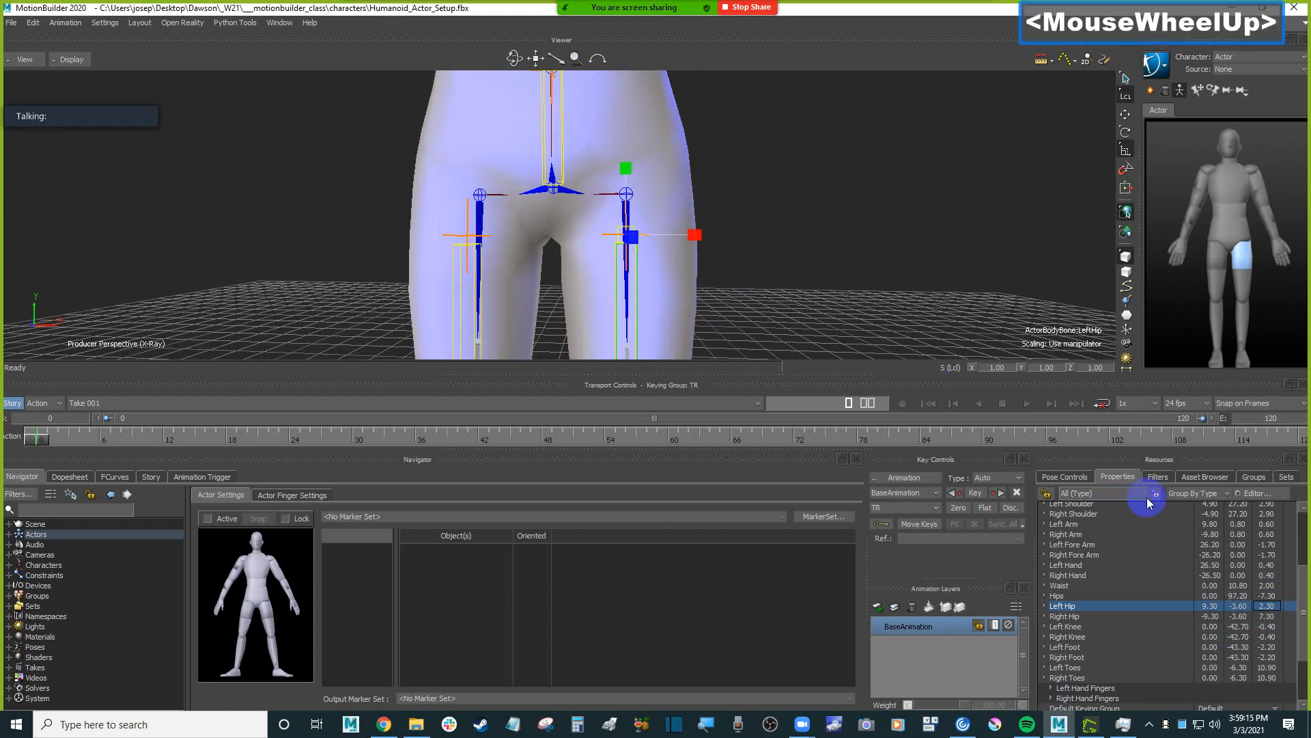
double_click(1268, 606)
key("ctrl+c")
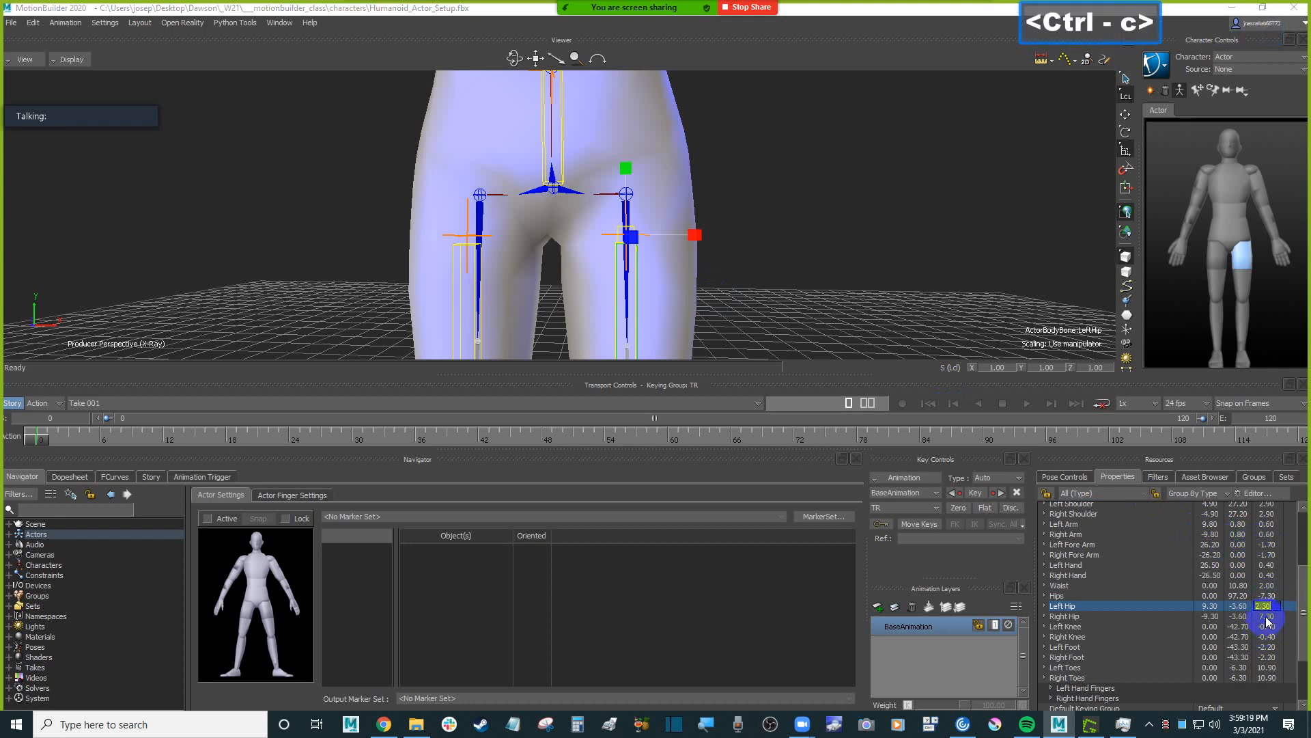
double_click(1269, 616)
left_click(1269, 617)
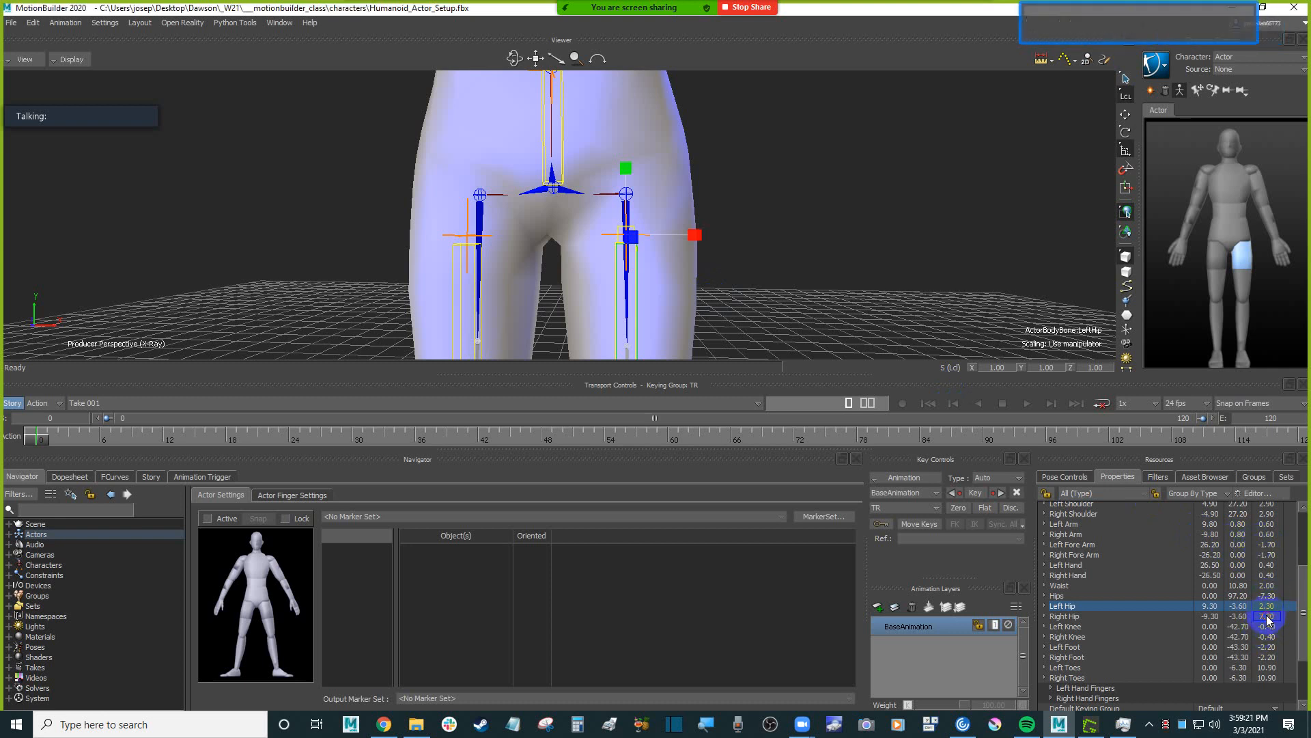
key("ctrl+v")
key("Return")
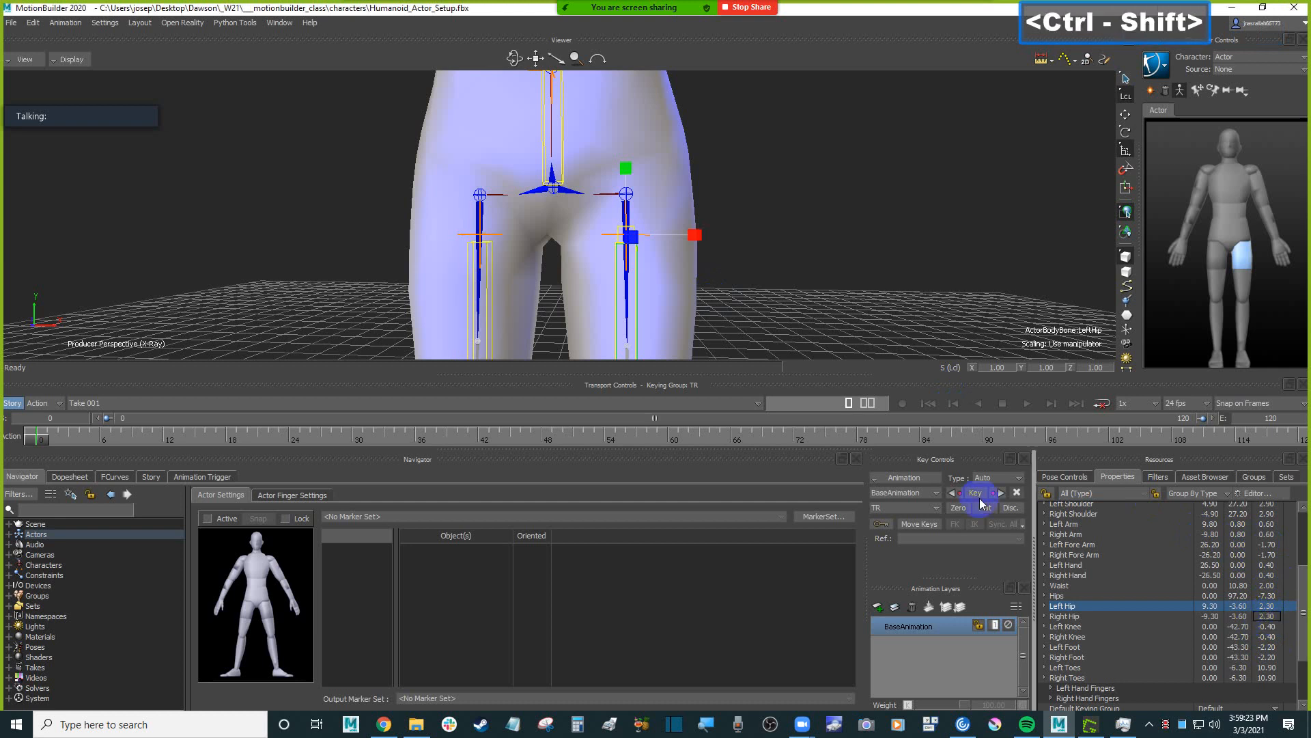
Try raising the Left Hip pivot's Y to 1.4 to line the thigh up with the Humanoid's hip joint.
left_click_drag(742, 317, 894, 336, "ctrl+shift")
scroll(819, 272, "up", 5)
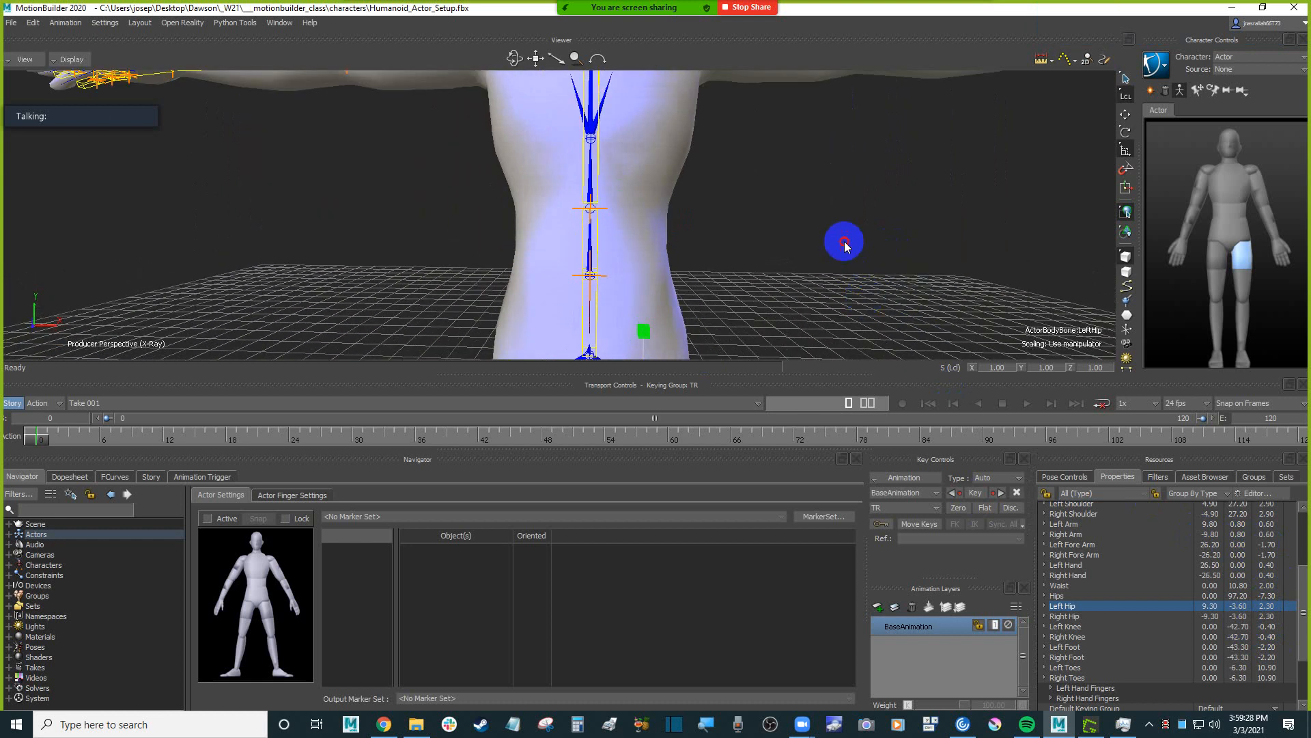
left_click_drag(835, 233, 825, 130, "shift")
left_click_drag(871, 306, 890, 264, "ctrl")
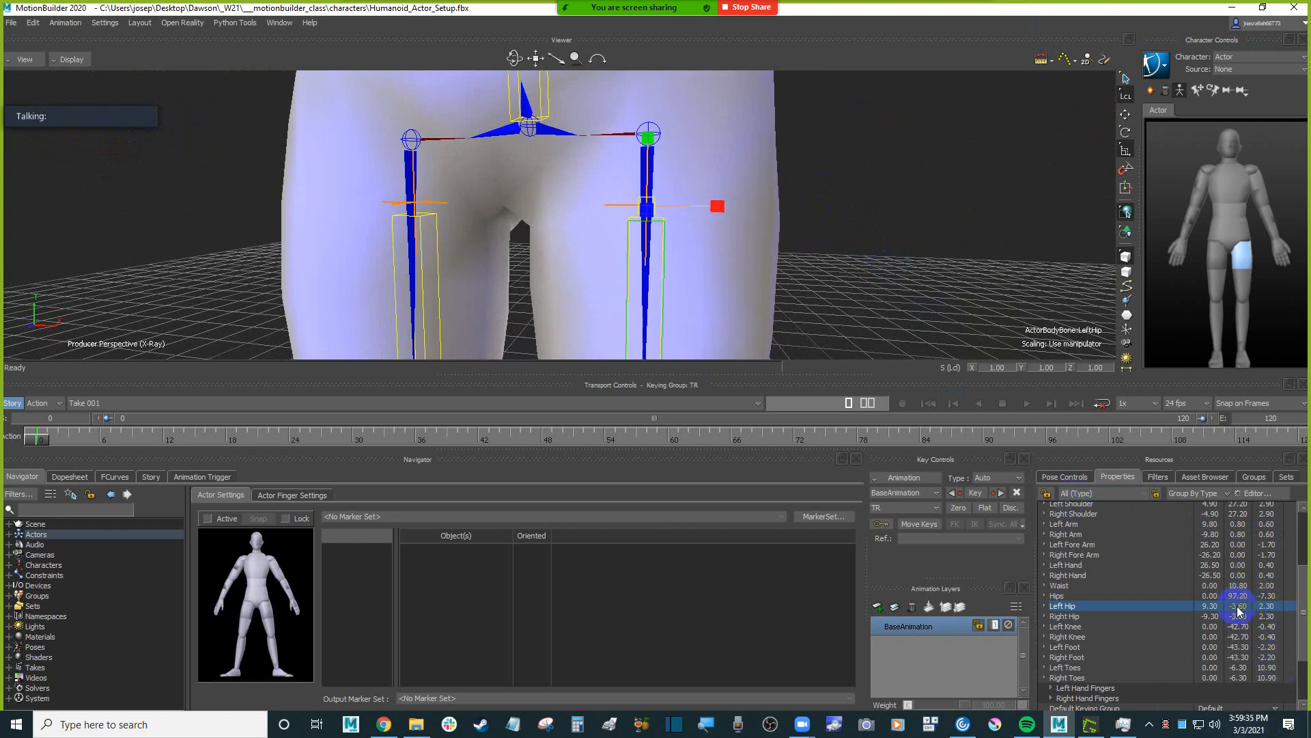
left_click_drag(1240, 608, 1246, 608)
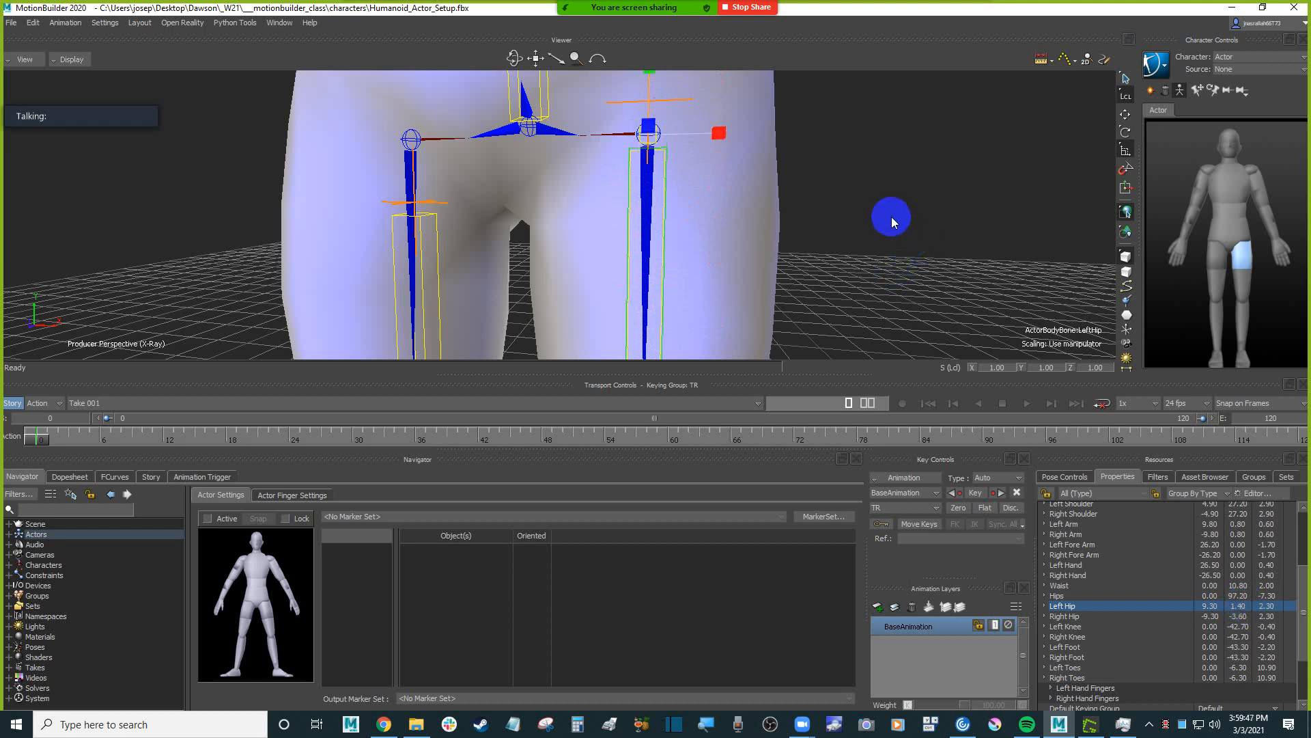
Try the same pivot Y of 1.4 on the Right Hip to match the Left Hip.
left_click_drag(891, 216, 939, 273)
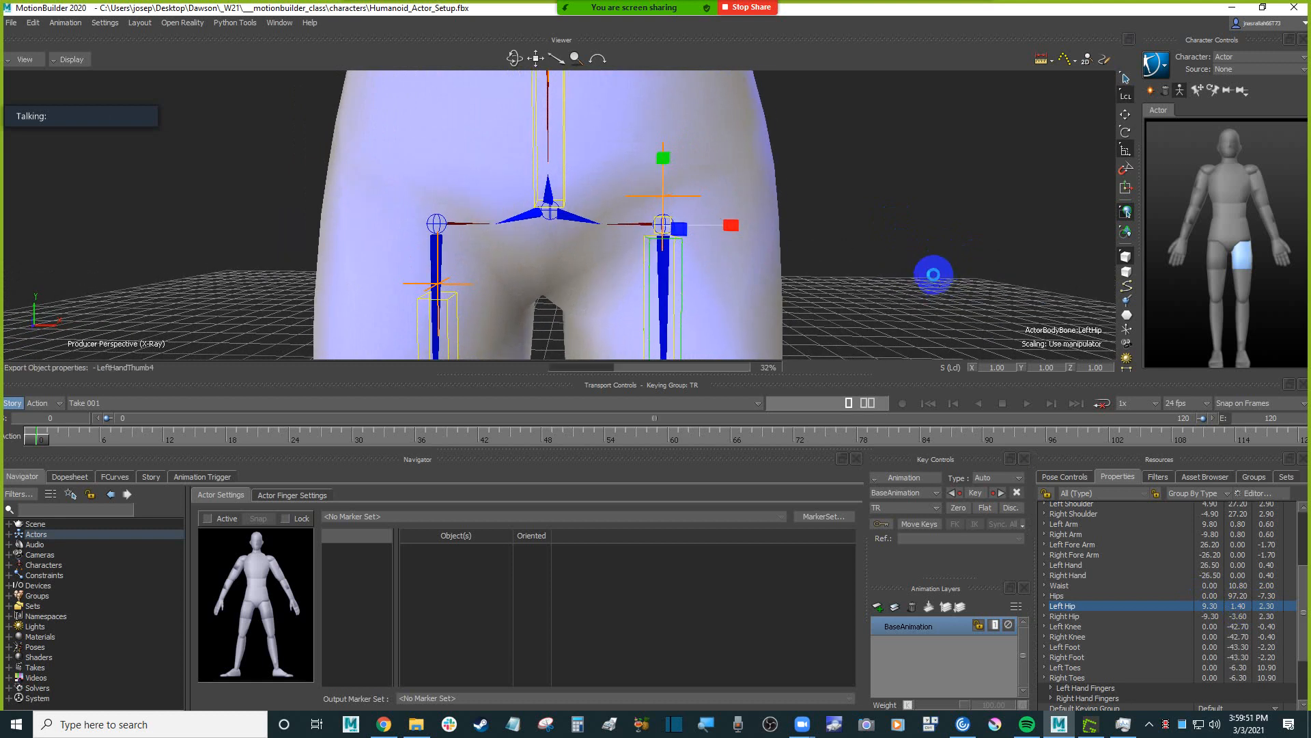
double_click(1238, 606)
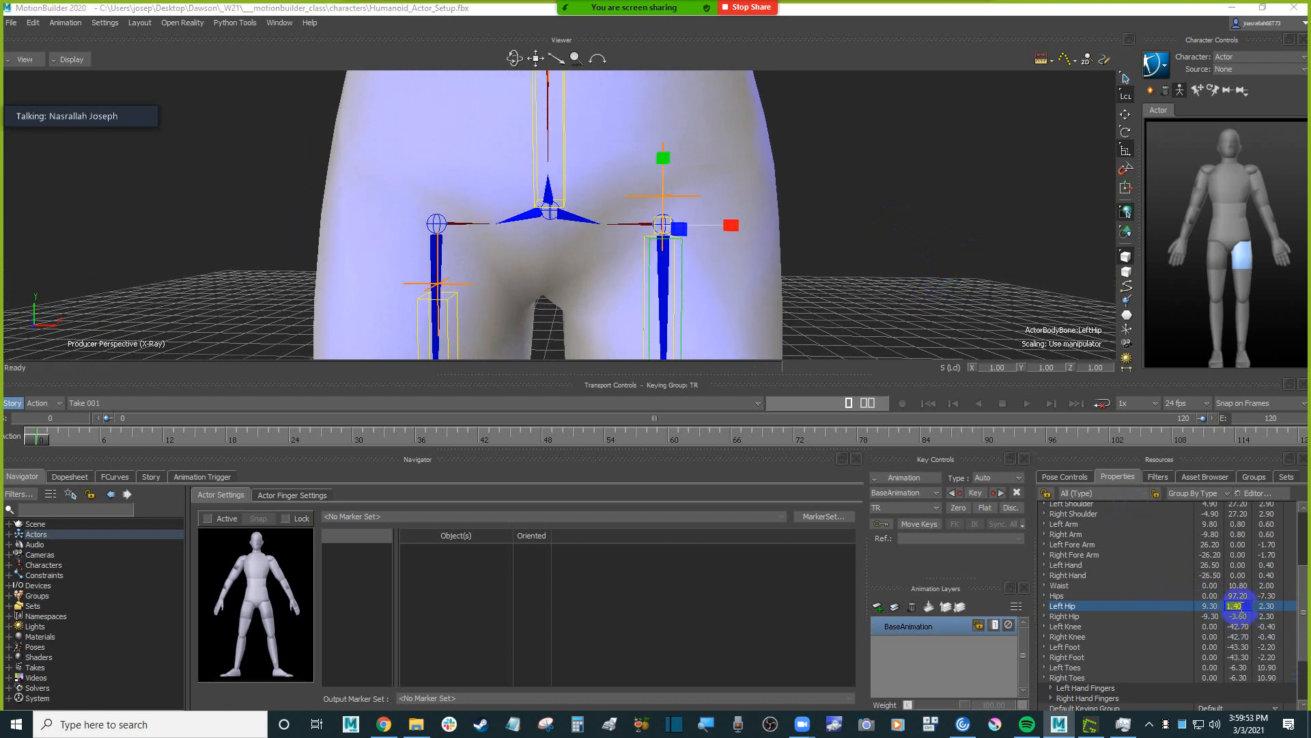
left_click(1242, 615)
double_click(1238, 616)
type("1.40")
key("Return")
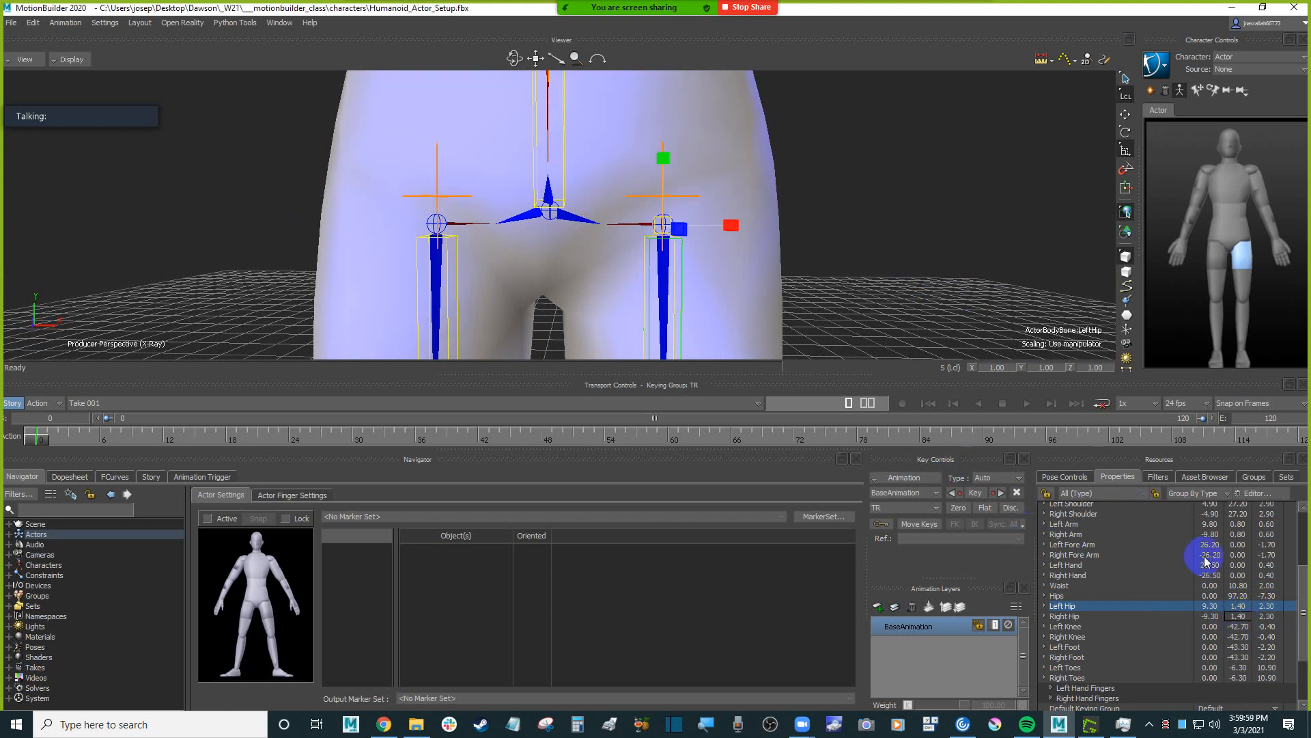
Translate the Actor's Left Hip body part upward in global space to about Y 93.65.
left_click_drag(1301, 575, 1301, 571)
left_click_drag(865, 161, 820, 216, "shift")
key("t")
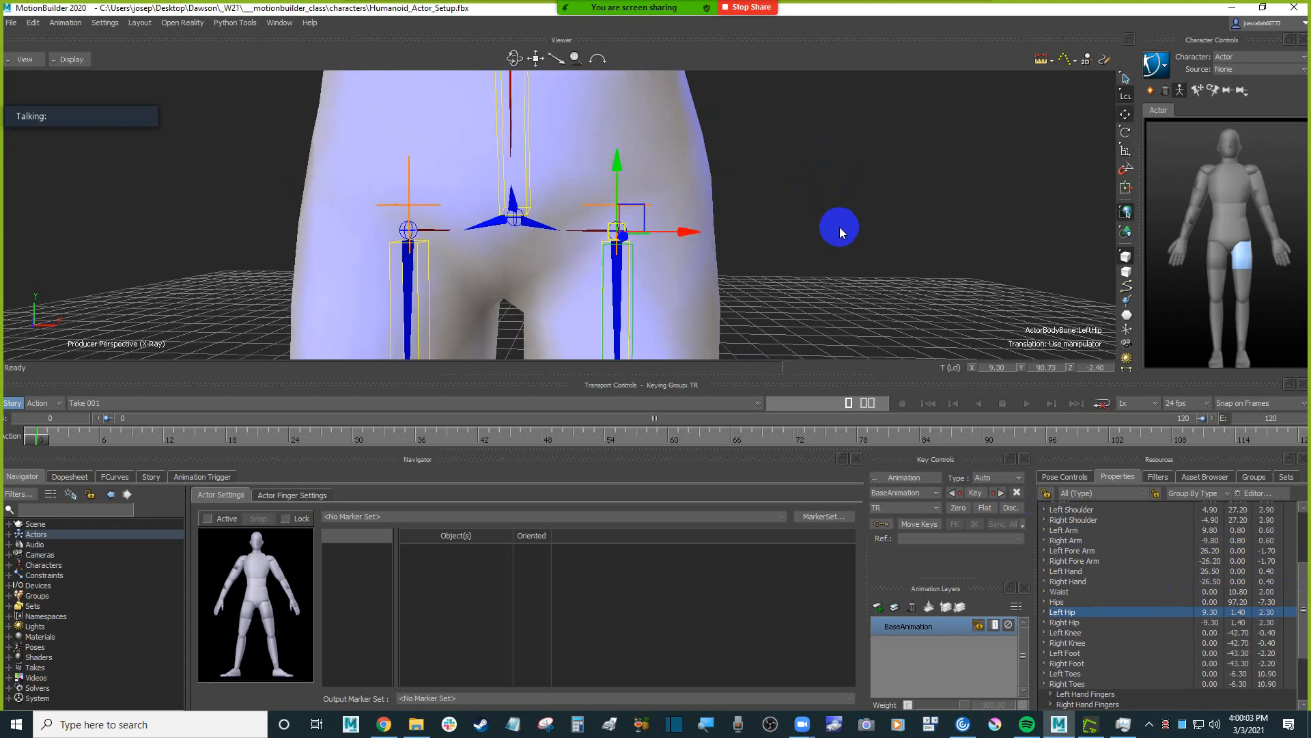
key("t")
left_click_drag(620, 162, 629, 131)
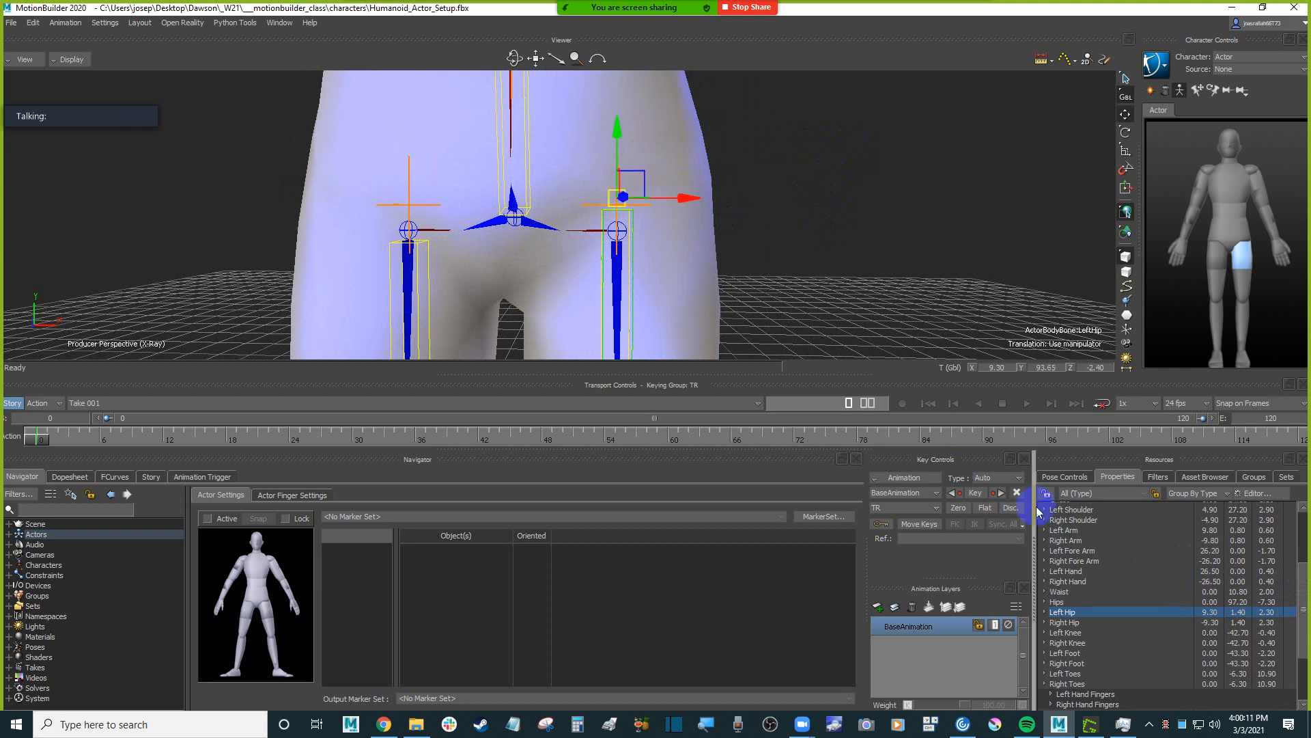
left_click_drag(753, 253, 775, 269, "alt")
left_click_drag(665, 234, 683, 250, "alt")
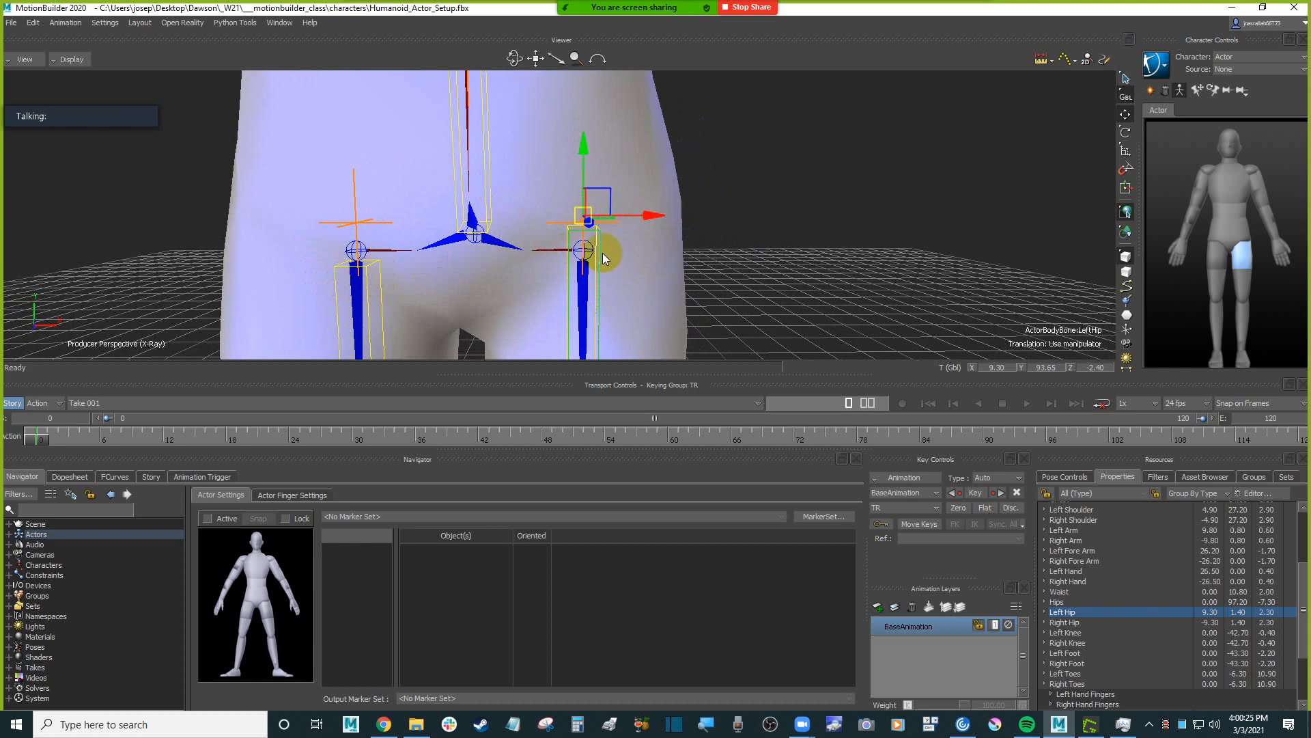
Compare the Hips, Left Hip and Right Hip body parts, and try a Left Hip pivot Y of -0.6.
left_click(487, 175)
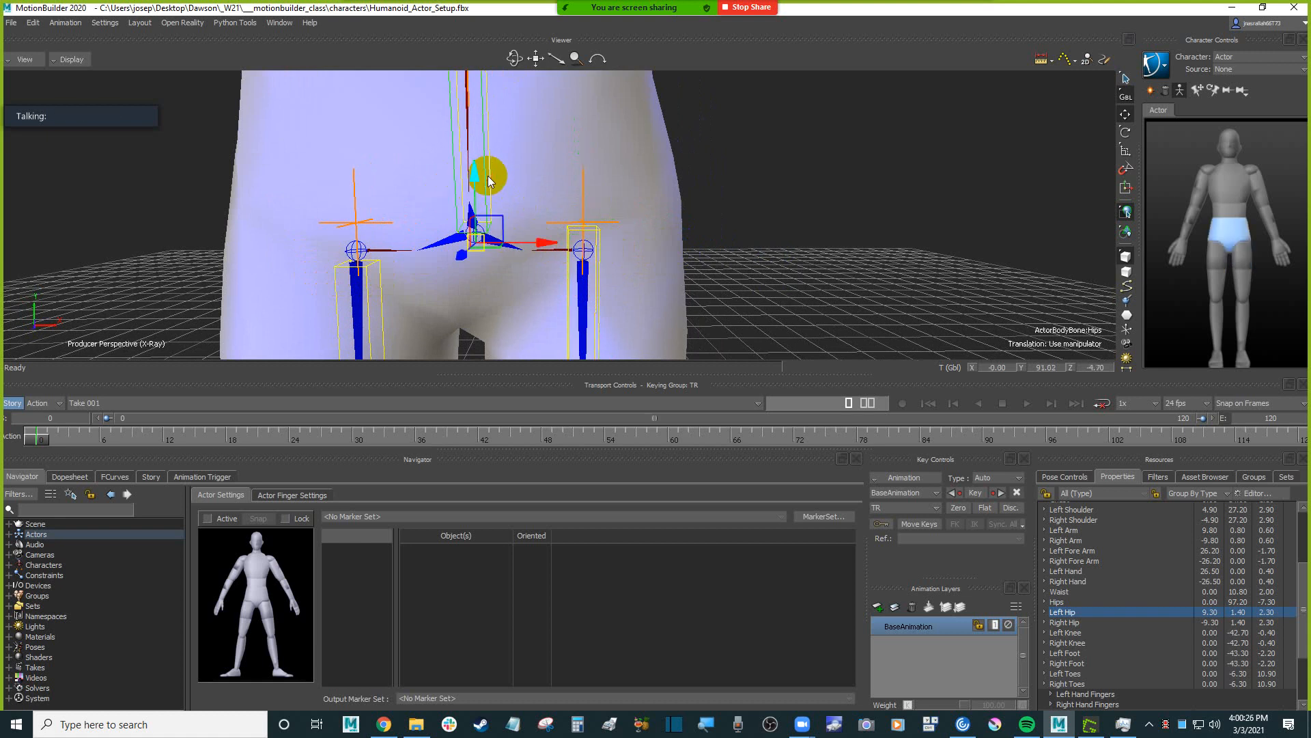
left_click(598, 250)
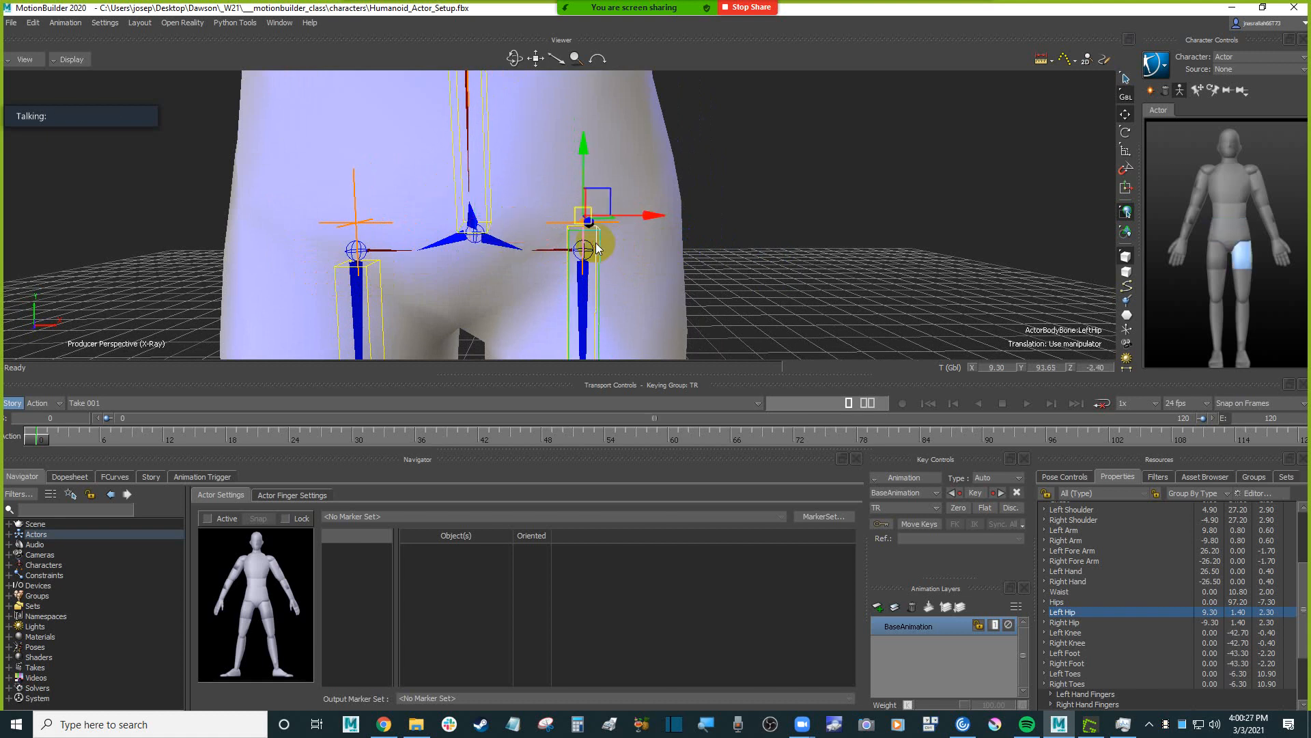
left_click(378, 271)
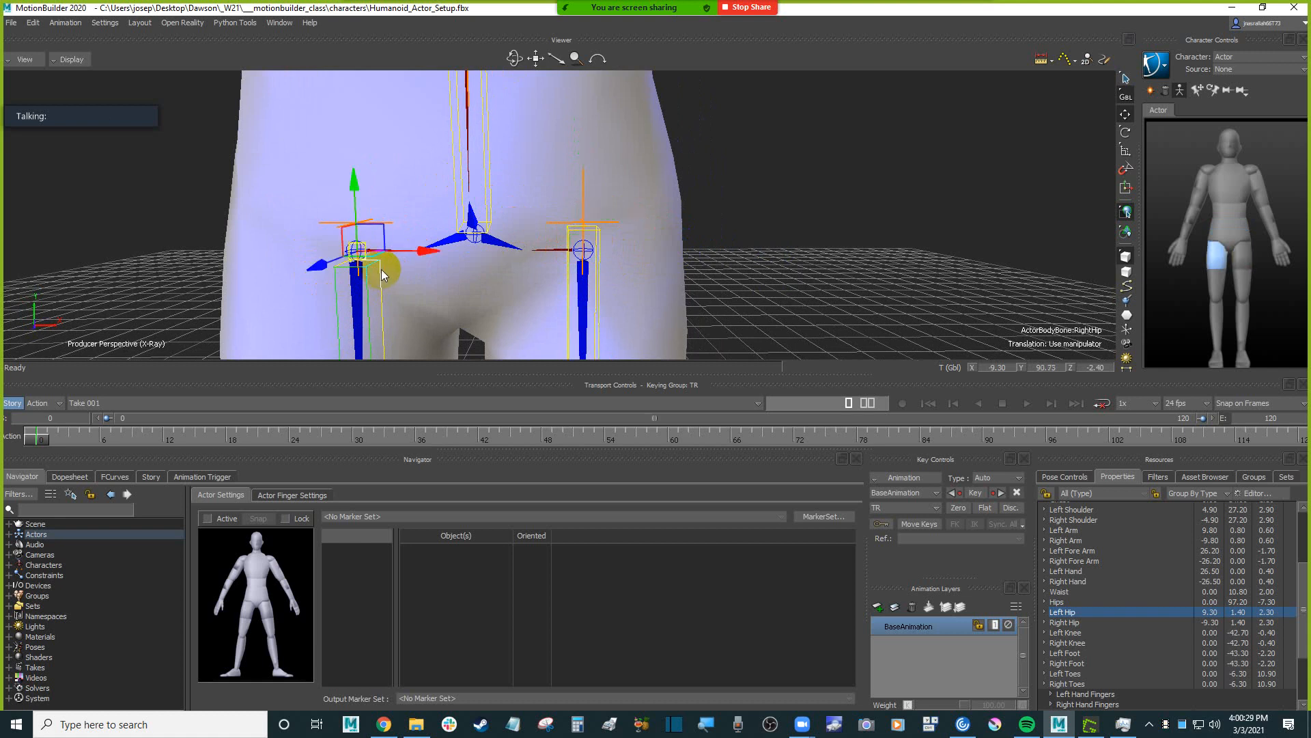
left_click(597, 236)
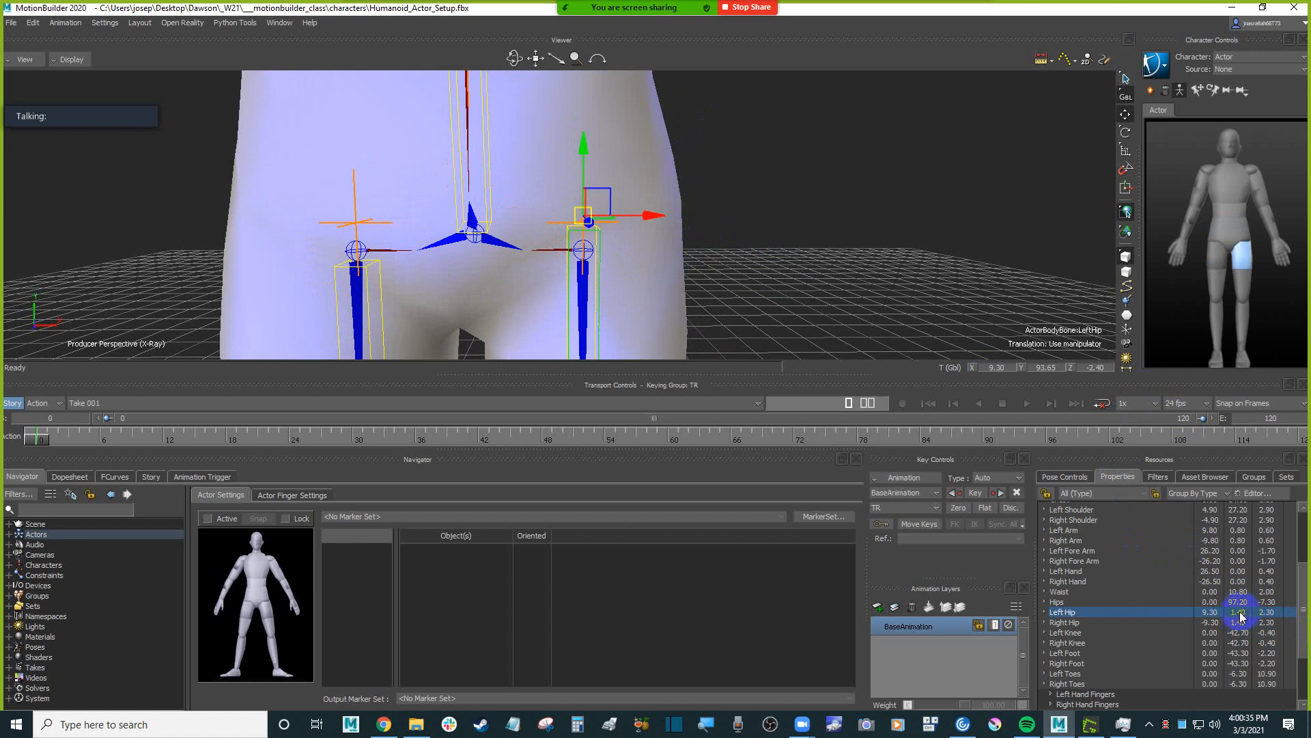
scroll(1241, 616, "up", 4)
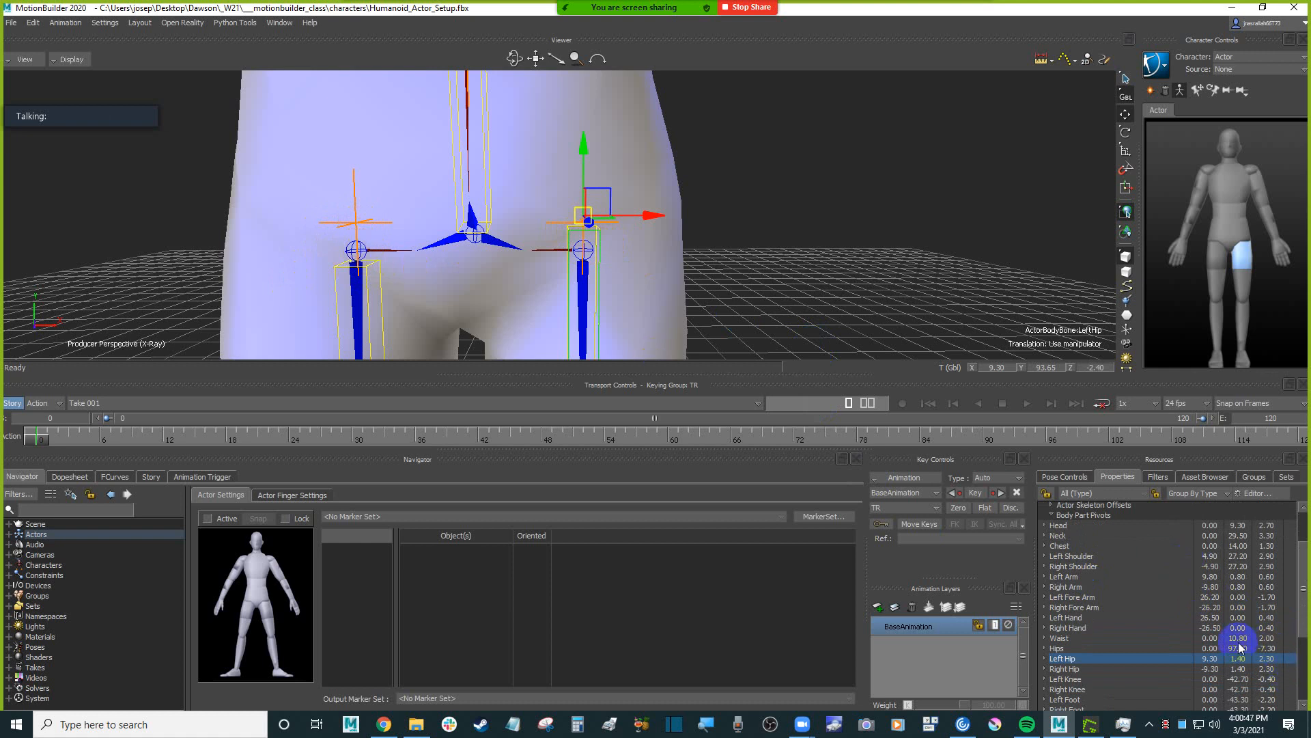
left_click_drag(1242, 659, 1238, 659)
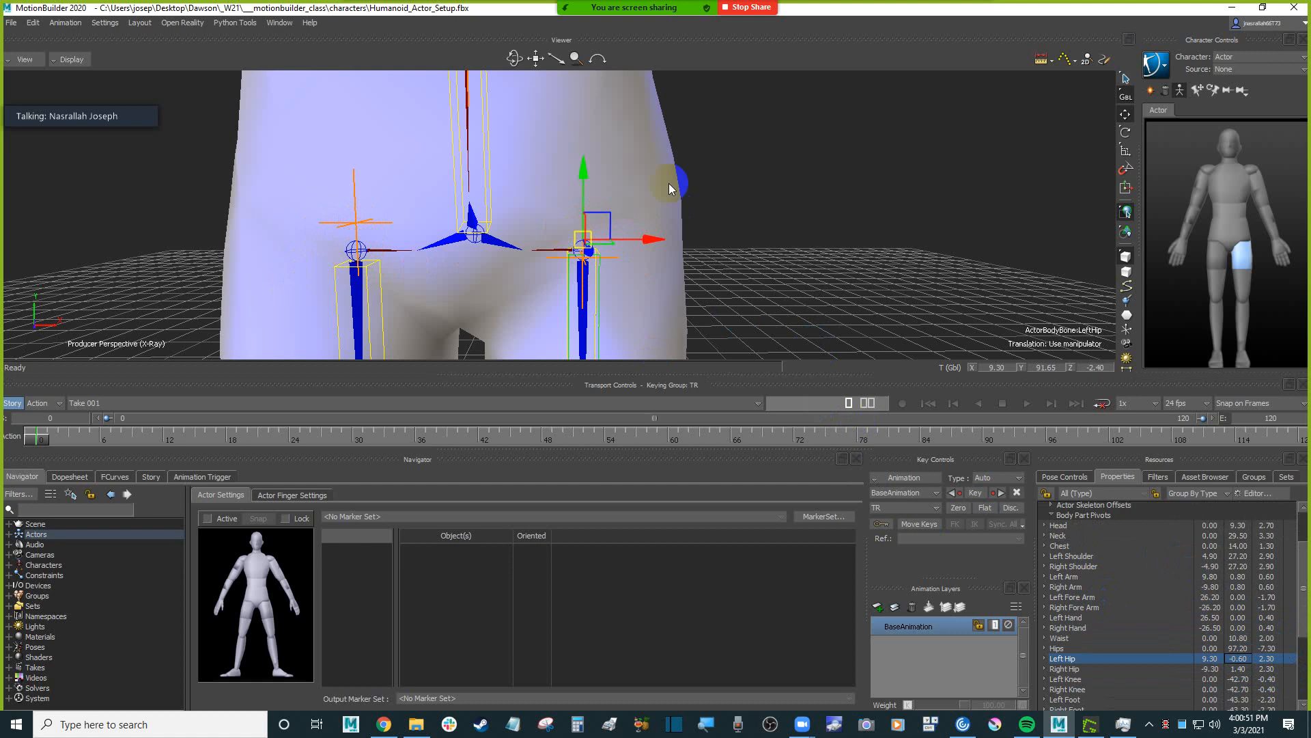
left_click_drag(777, 246, 775, 239, "alt")
right_click_drag(775, 239, 790, 237, "alt")
left_click_drag(790, 237, 799, 246, "alt")
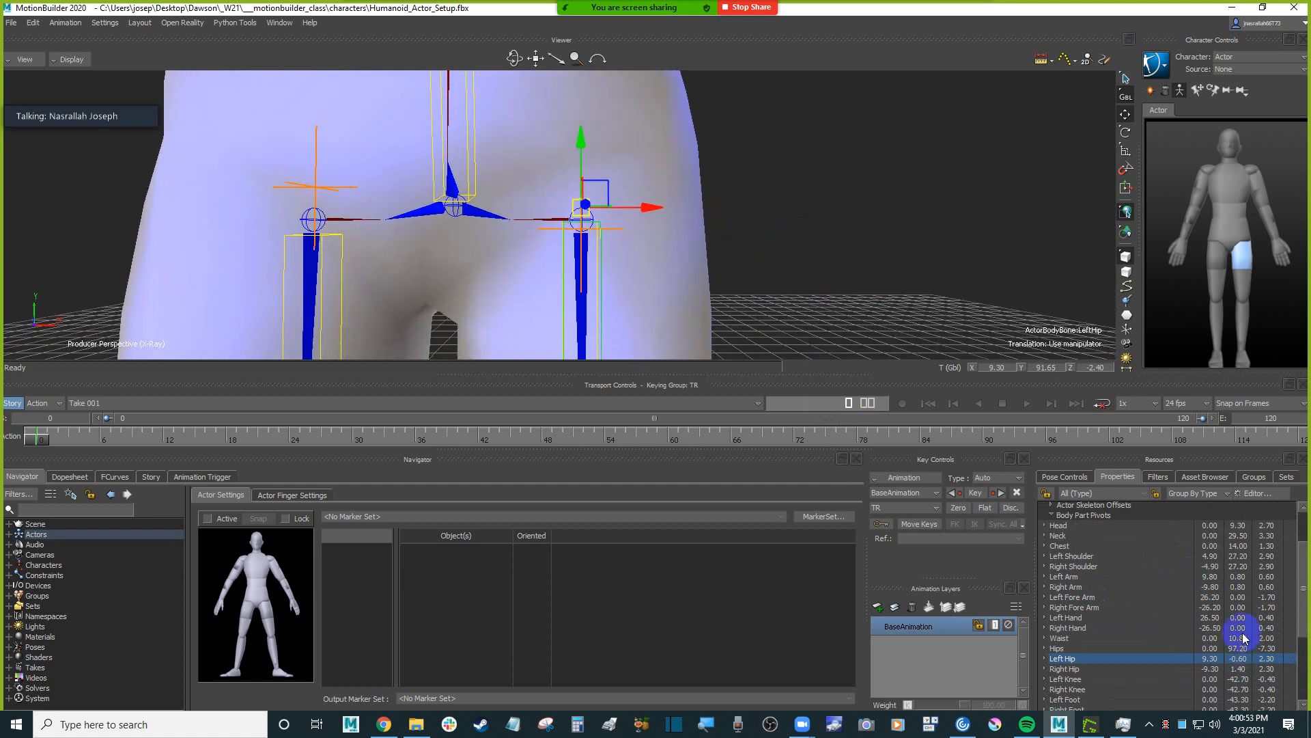
Try Left Hip pivot Y values of 0.5 and 0.4 against the Humanoid's hip joint.
double_click(1239, 659)
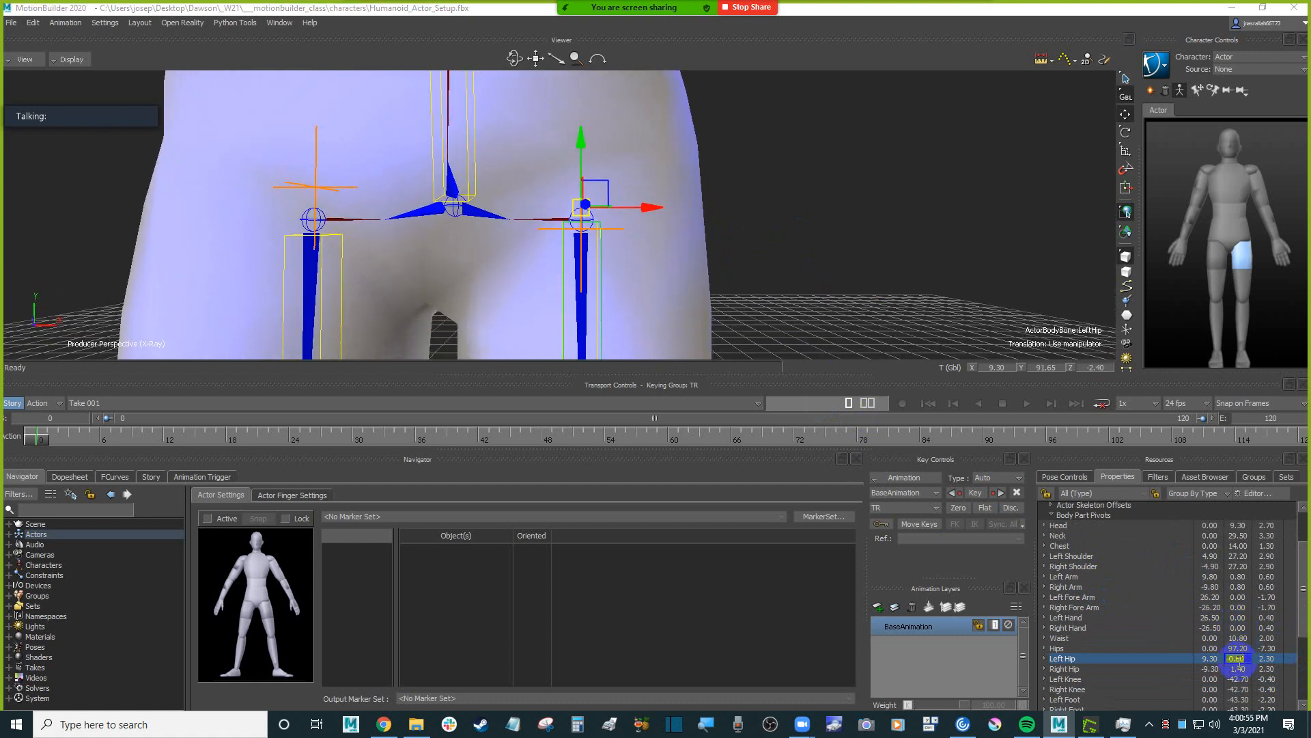
left_click_drag(1238, 659, 1243, 662)
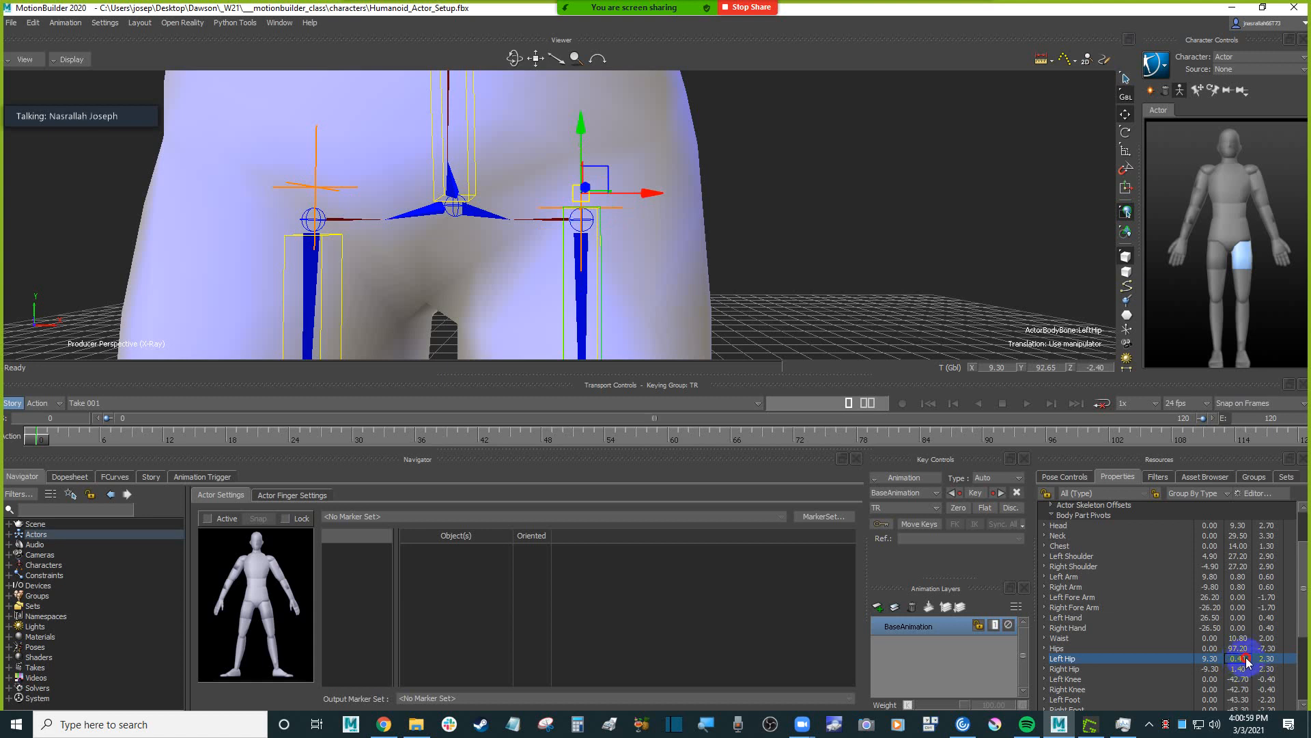
double_click(1247, 659)
key("Return")
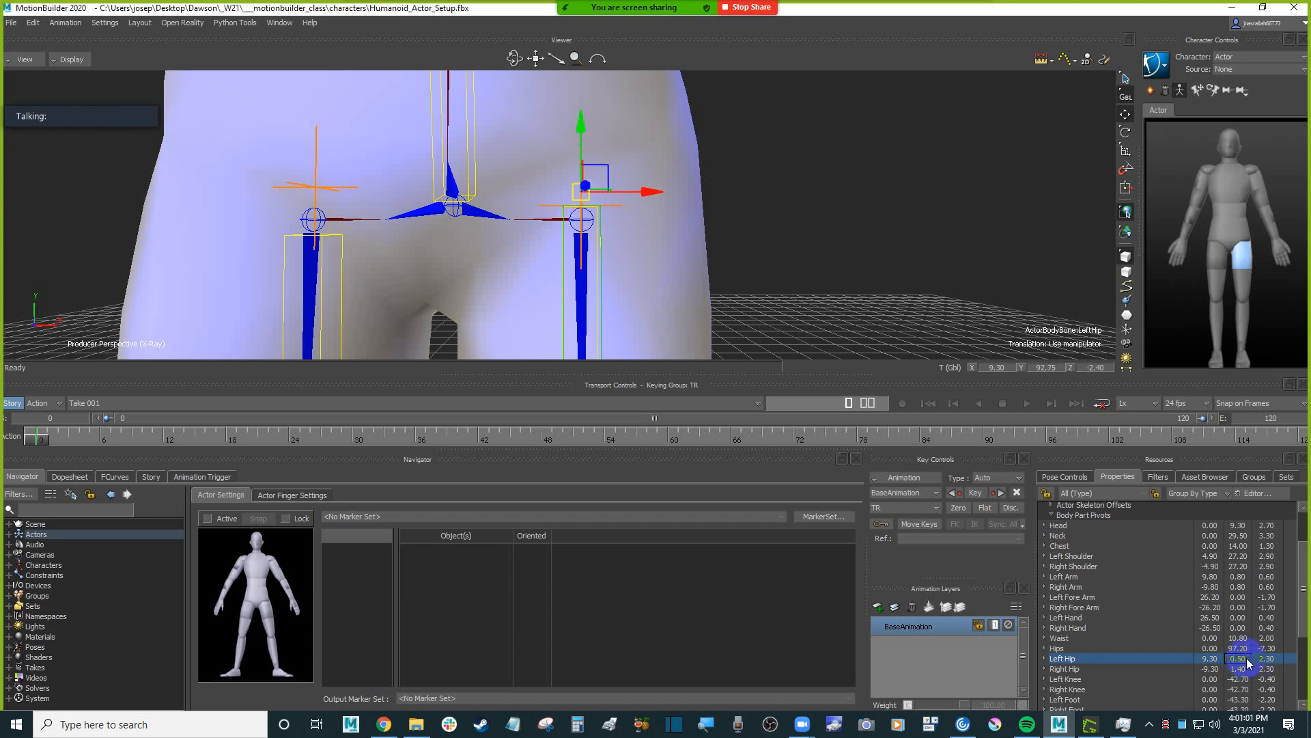
double_click(1247, 660)
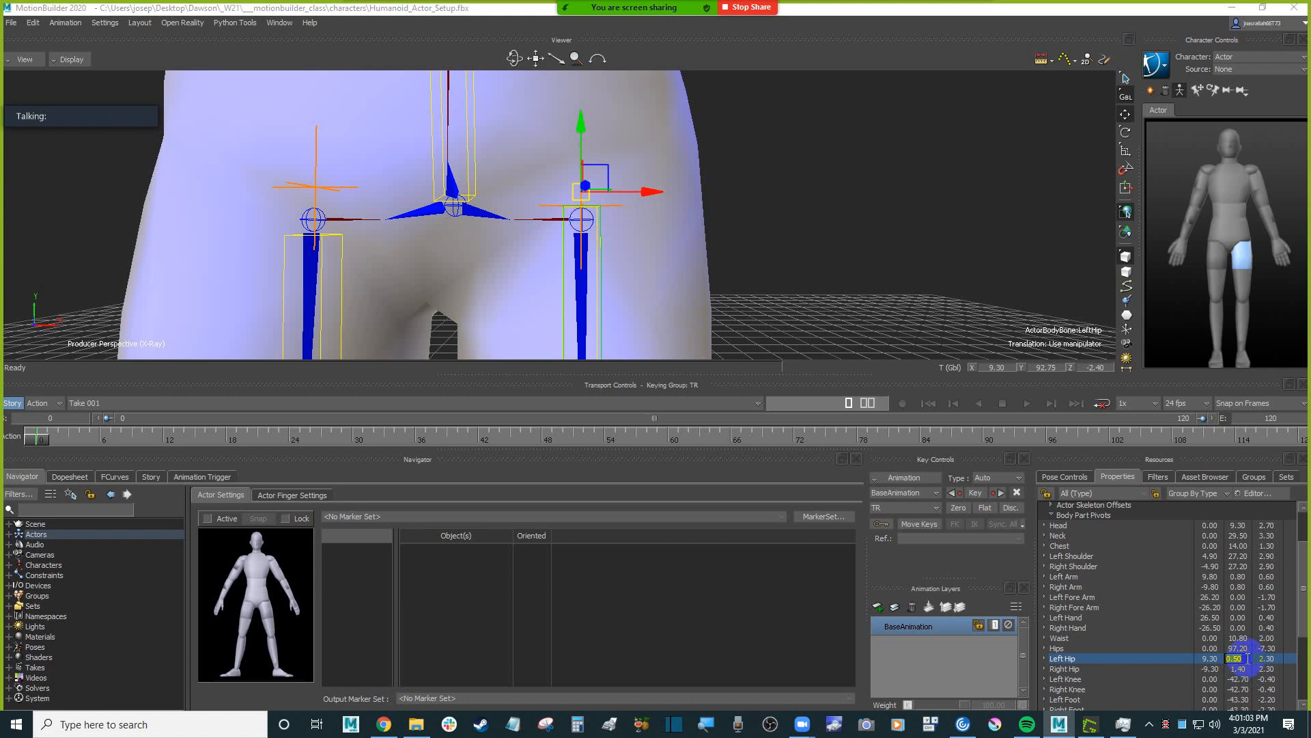
type(".4")
key("Return")
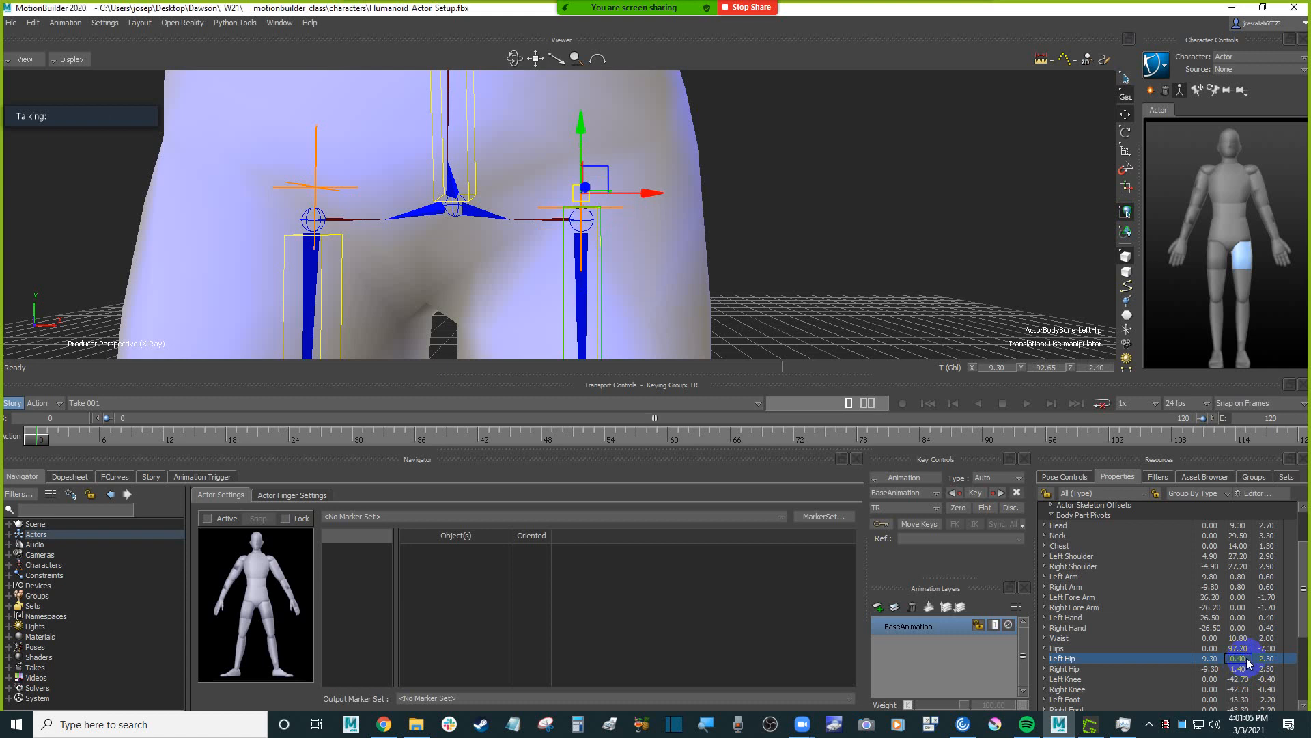
Set the Y of both the Left Hip and Right Hip pivots to 0.
double_click(1247, 660)
type("0")
key("Return")
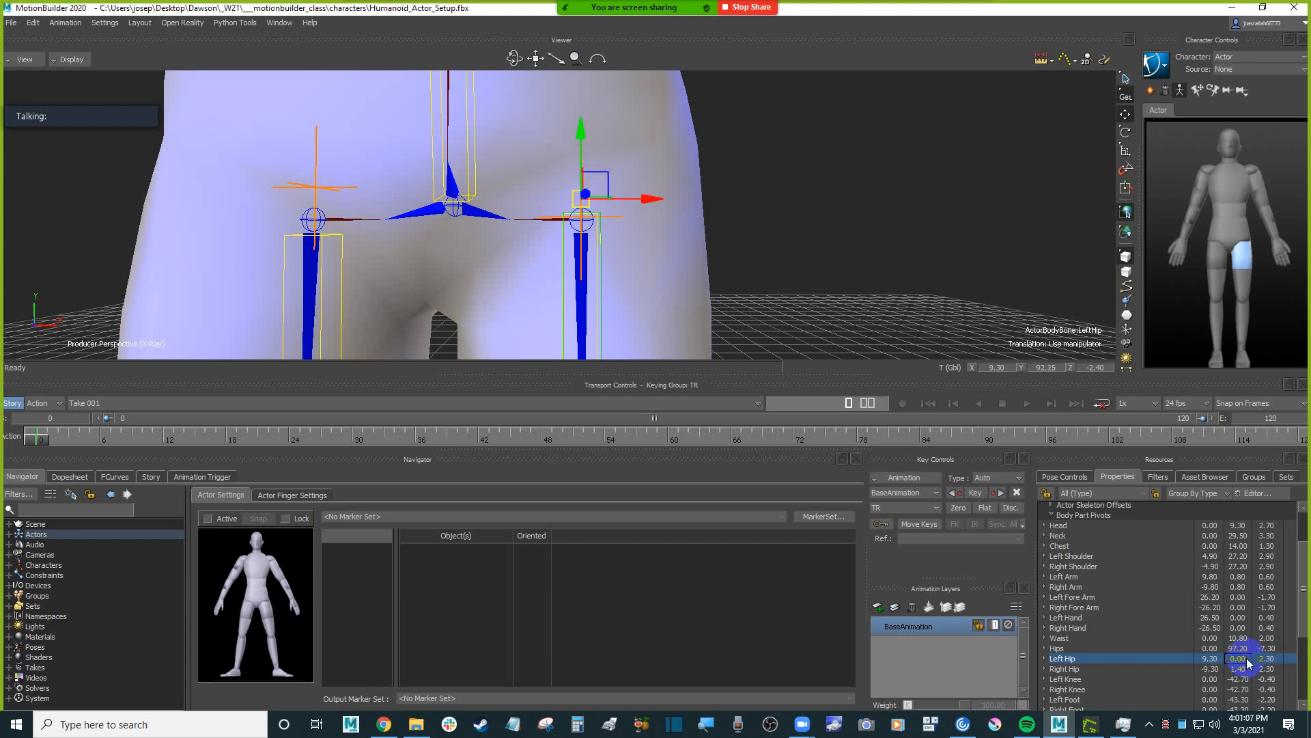
left_click_drag(830, 175, 852, 205, "alt")
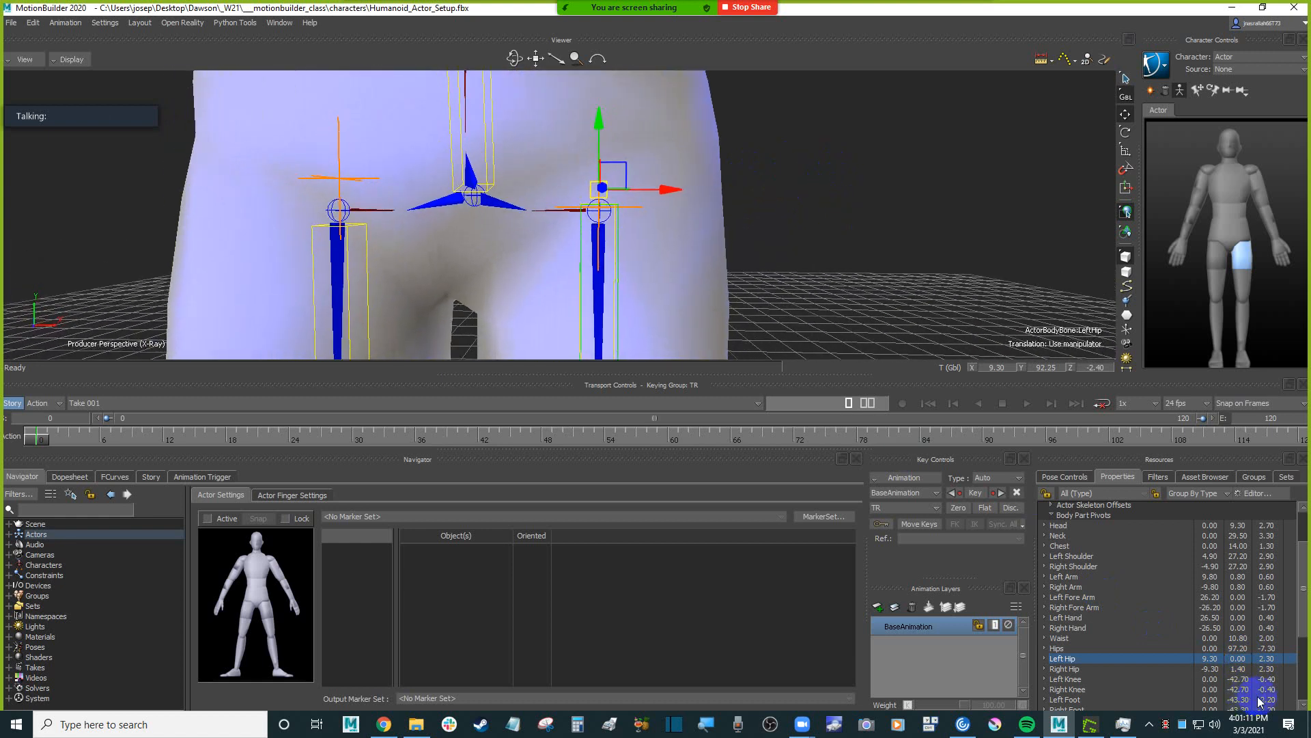
double_click(1241, 670)
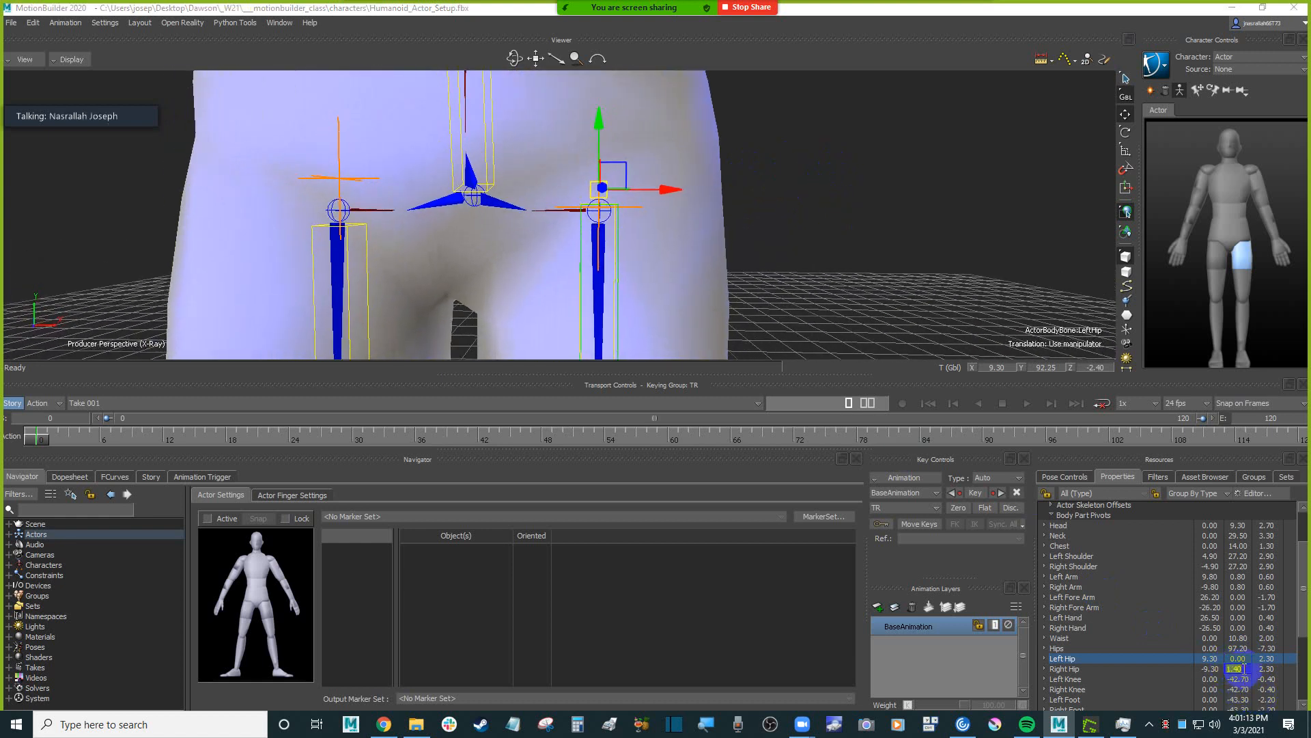
type("0")
key("Return")
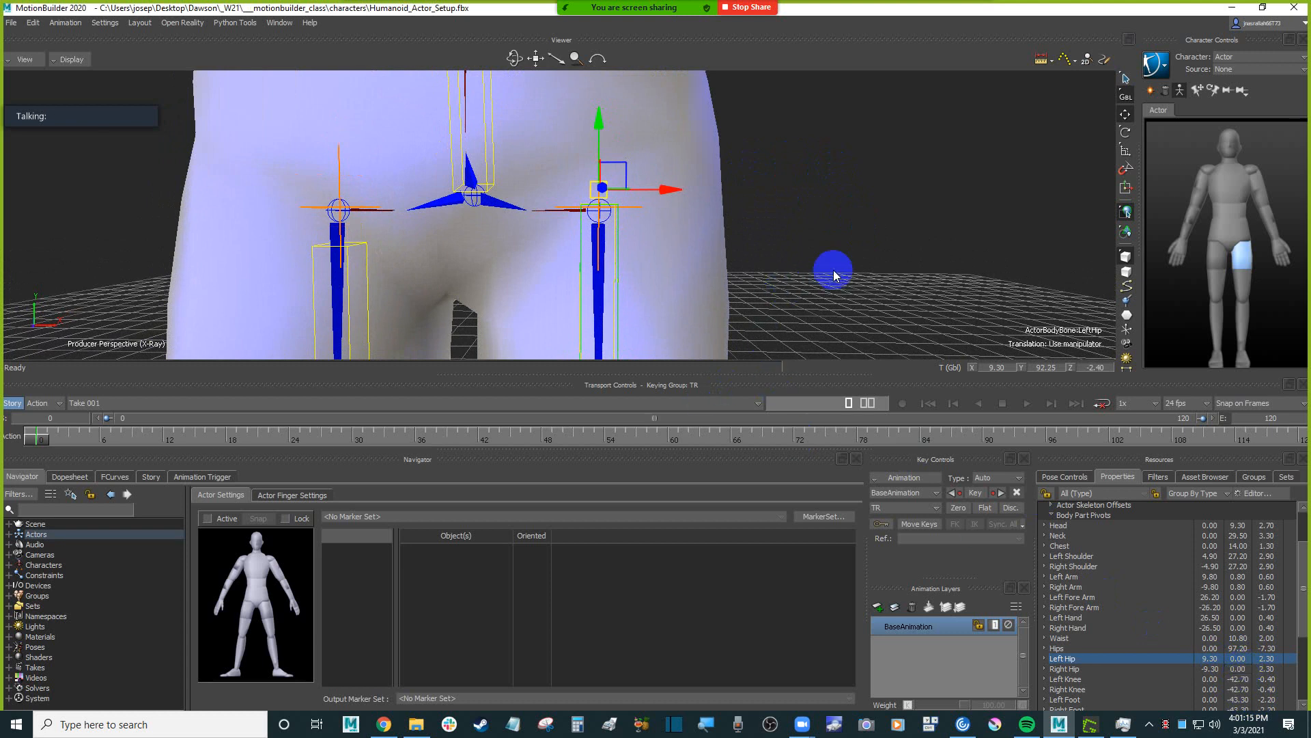
Lower the Left Hip body part onto the Humanoid's hip joint and raise the Right Hip to about Y 91.78 to match.
middle_click_drag(832, 265, 835, 275, "alt")
left_click_drag(646, 233, 653, 228, "alt")
scroll(653, 228, "up", 2)
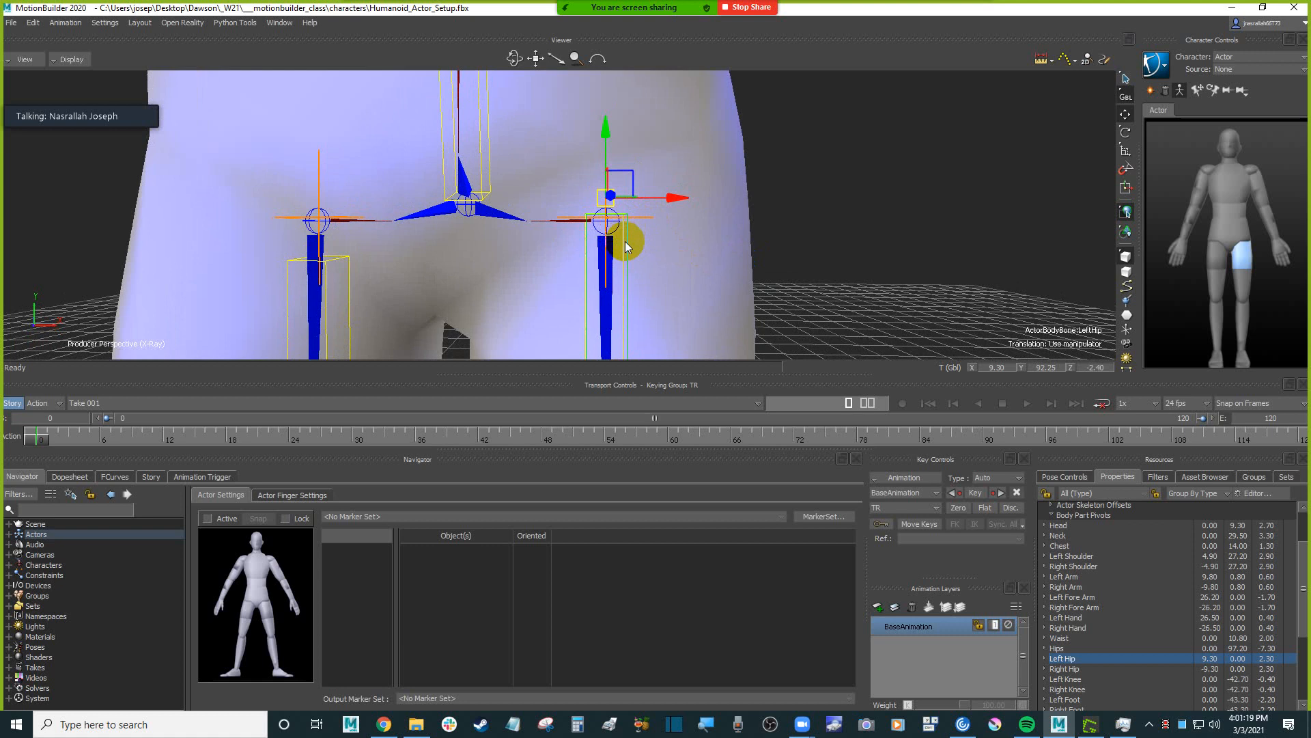
left_click_drag(604, 129, 605, 140)
left_click_drag(747, 227, 833, 218, "alt")
left_click(428, 264)
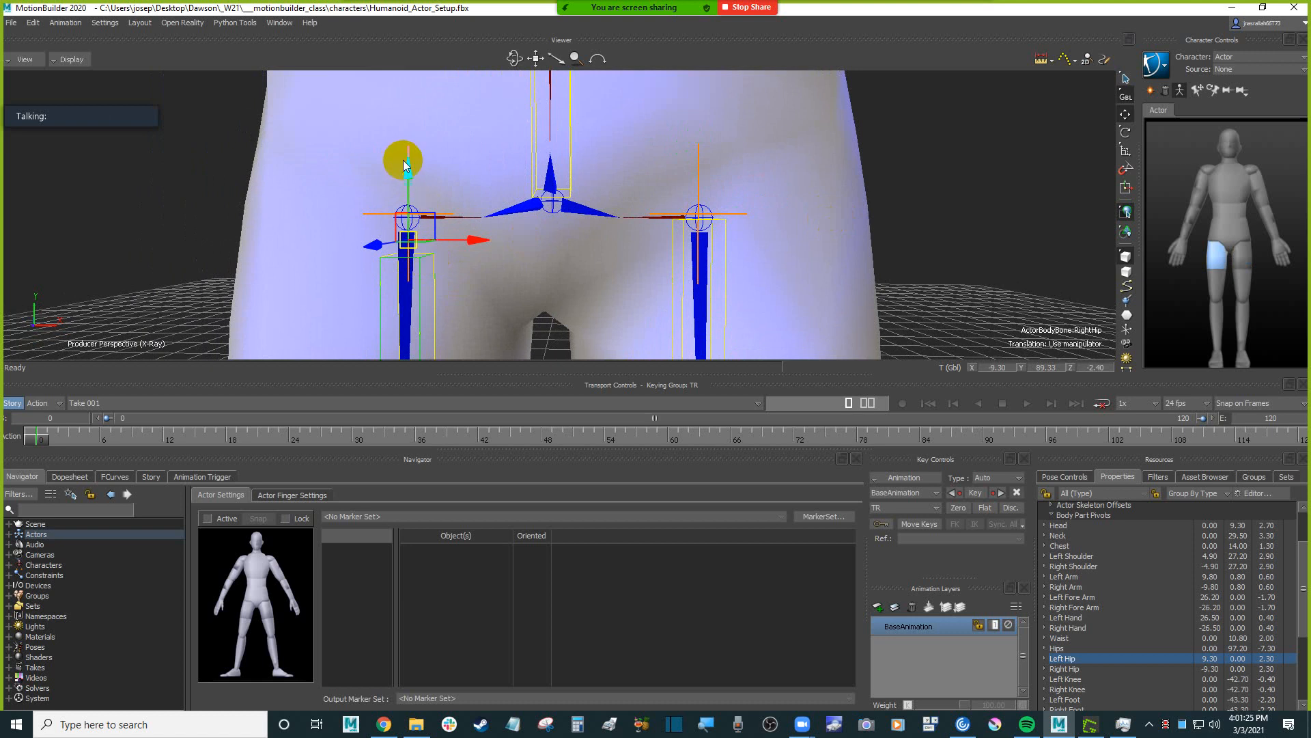
left_click_drag(403, 160, 417, 137)
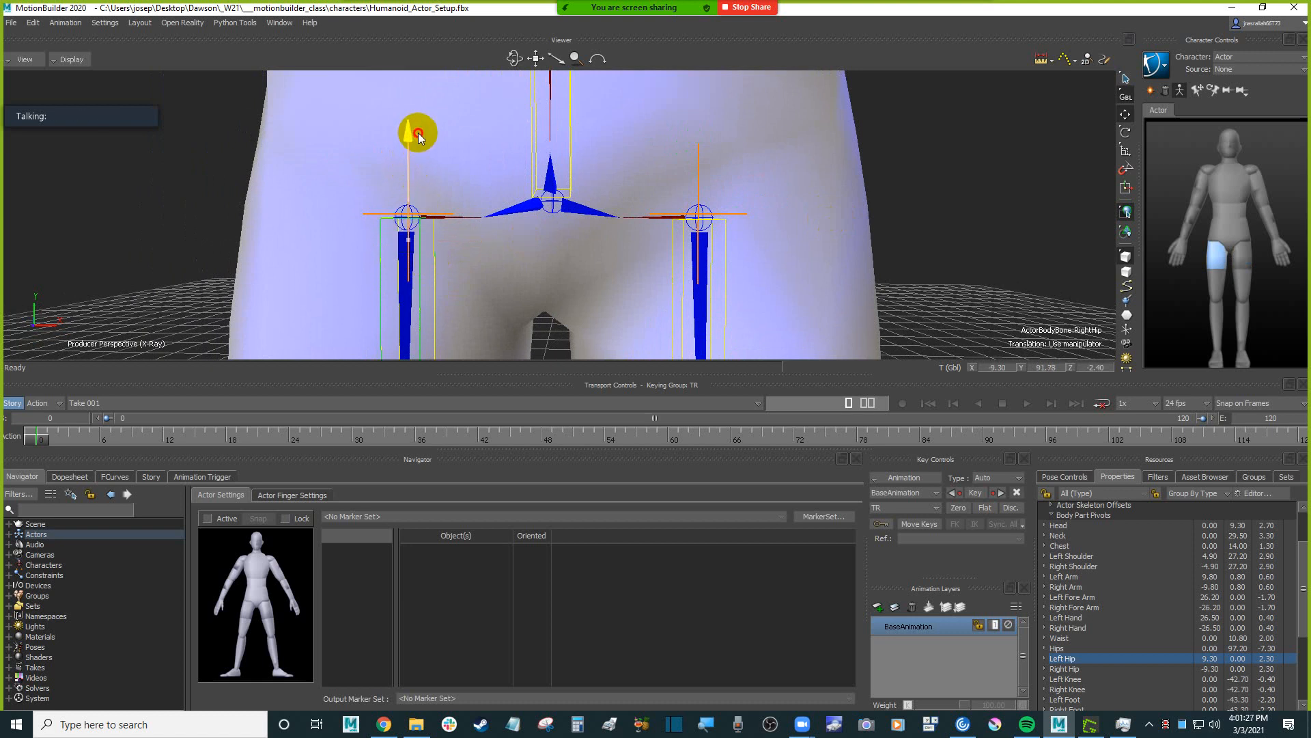
Scale the Left Hip body part to about Y 0.97 so it reaches the Humanoid's knee joint.
left_click_drag(515, 225, 693, 279, "alt")
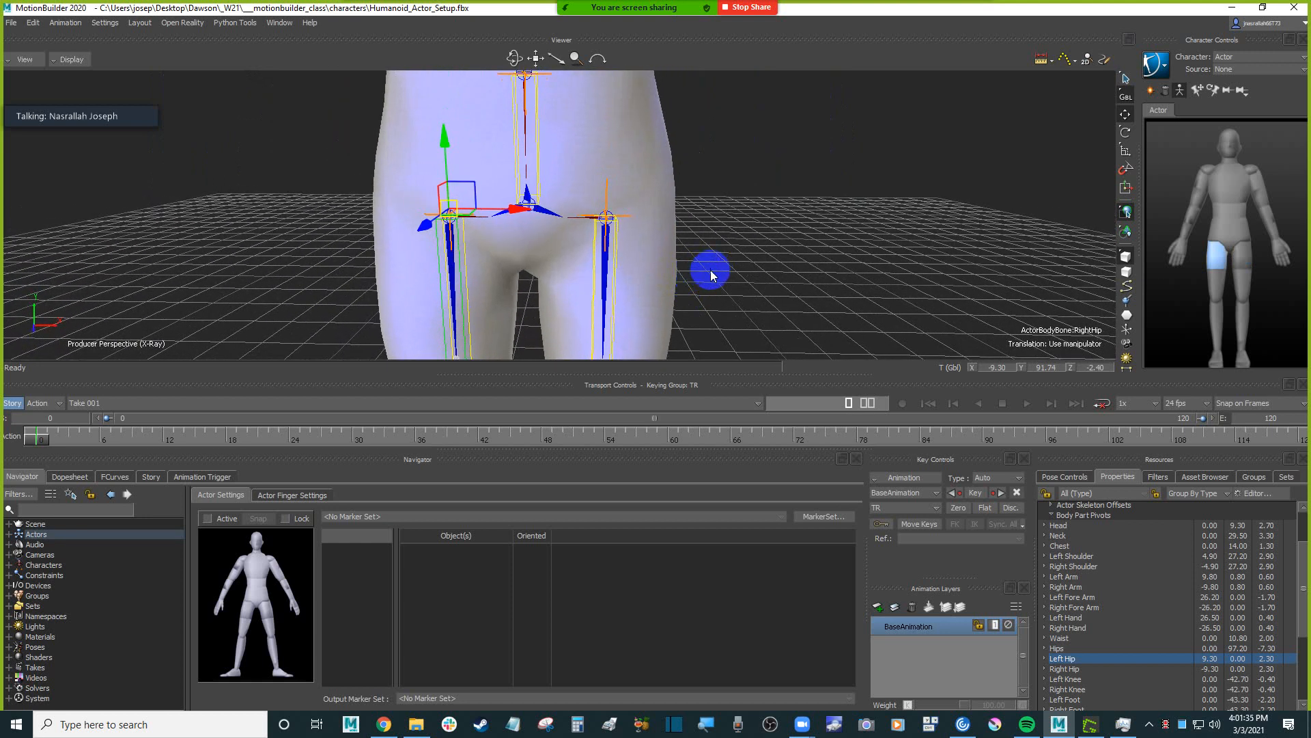
left_click(538, 135)
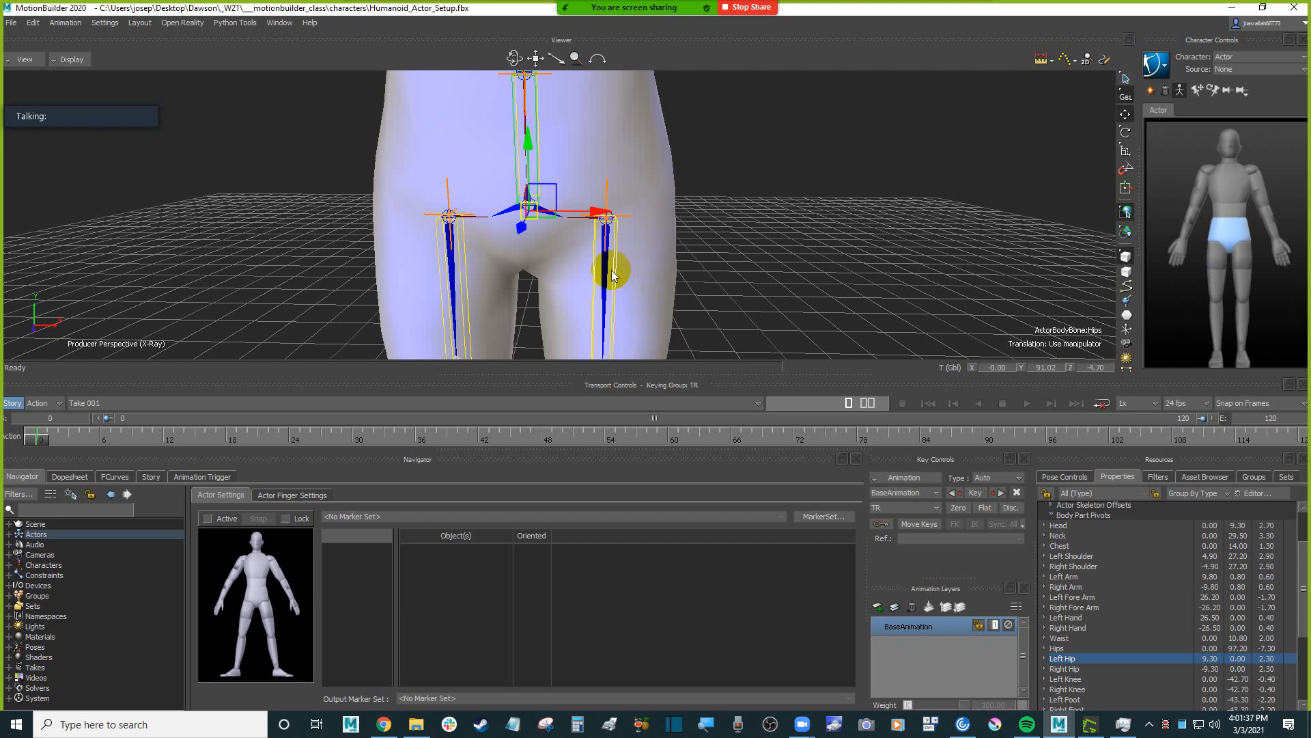
right_click_drag(695, 251, 692, 278, "alt")
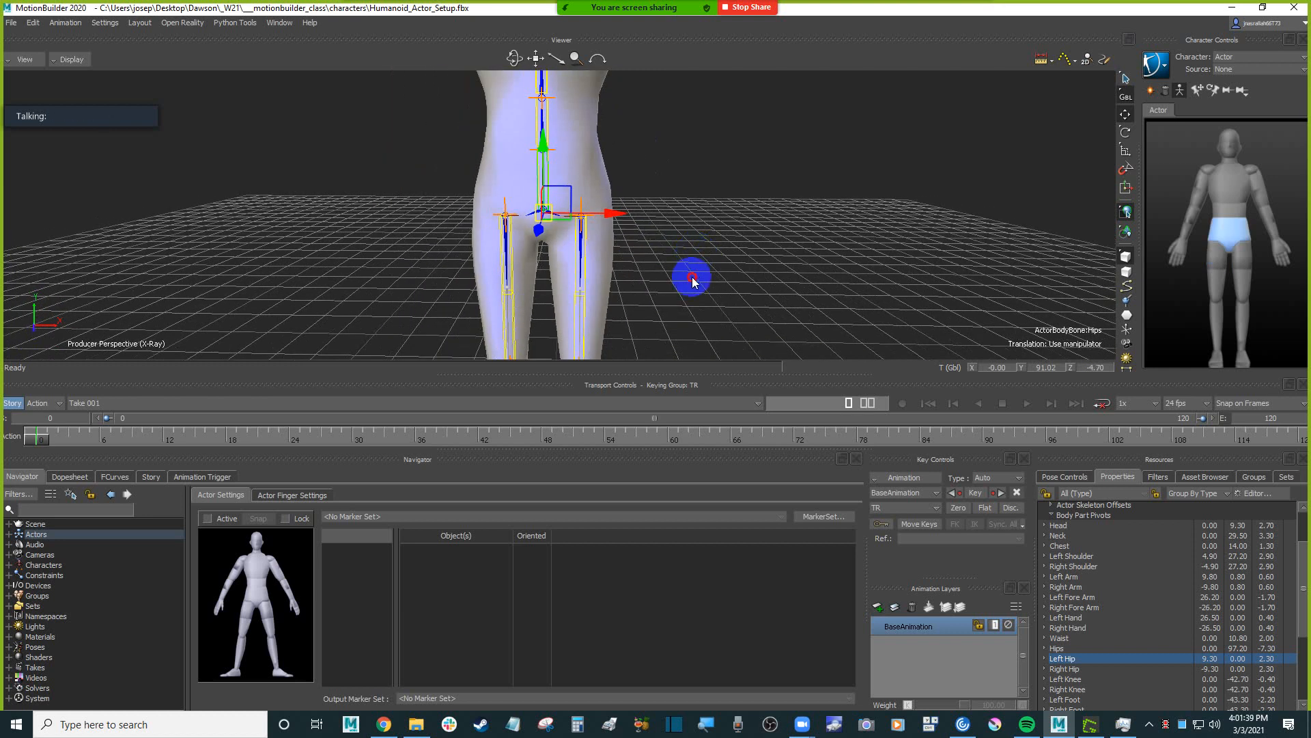
mouse_move(692, 278)
left_mouse_down("alt")
mouse_move(702, 225)
mouse_move(702, 248)
mouse_move(621, 246)
mouse_move(641, 202)
mouse_move(740, 239)
mouse_move(739, 283)
mouse_move(708, 284)
mouse_move(726, 237)
mouse_move(717, 211)
mouse_move(751, 200)
mouse_move(616, 210)
mouse_move(649, 214)
mouse_move(665, 234)
mouse_move(655, 216)
mouse_move(662, 234)
mouse_move(623, 204)
mouse_move(708, 219)
mouse_move(703, 265)
left_mouse_up("alt")
left_click(604, 211)
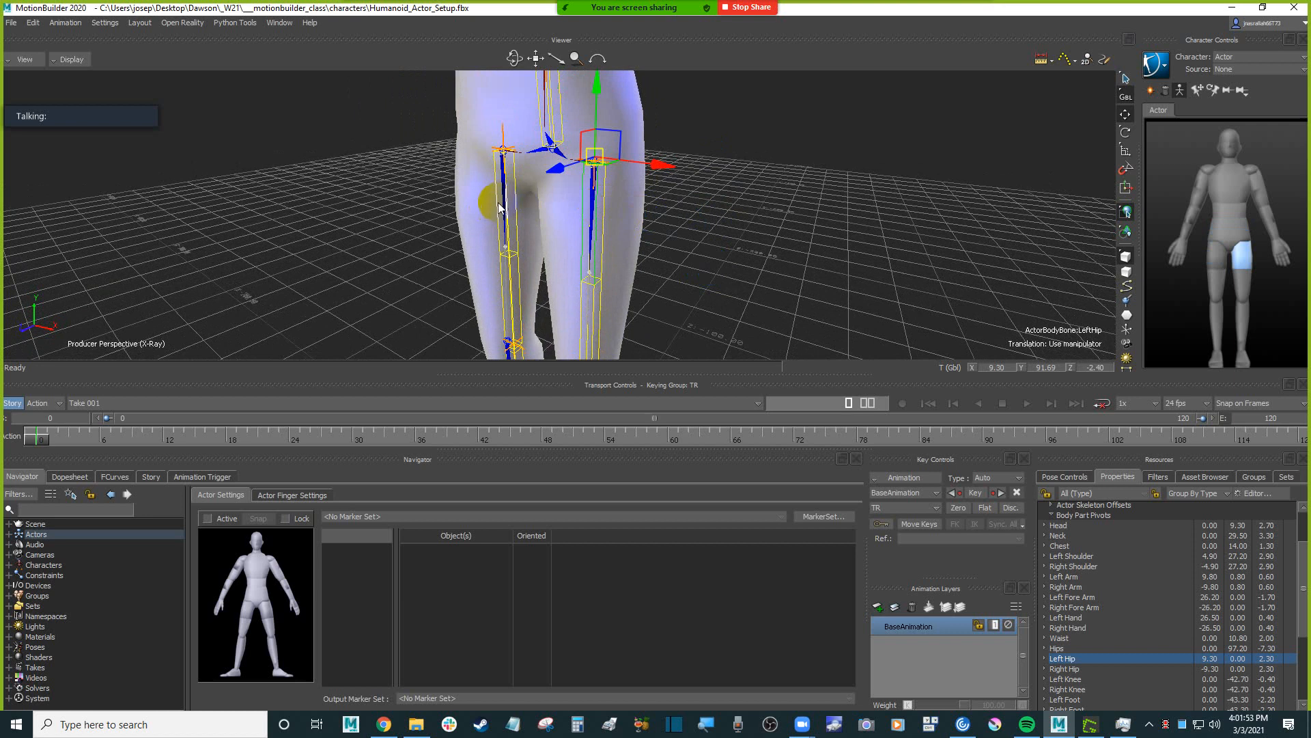
left_click(764, 220)
key("s")
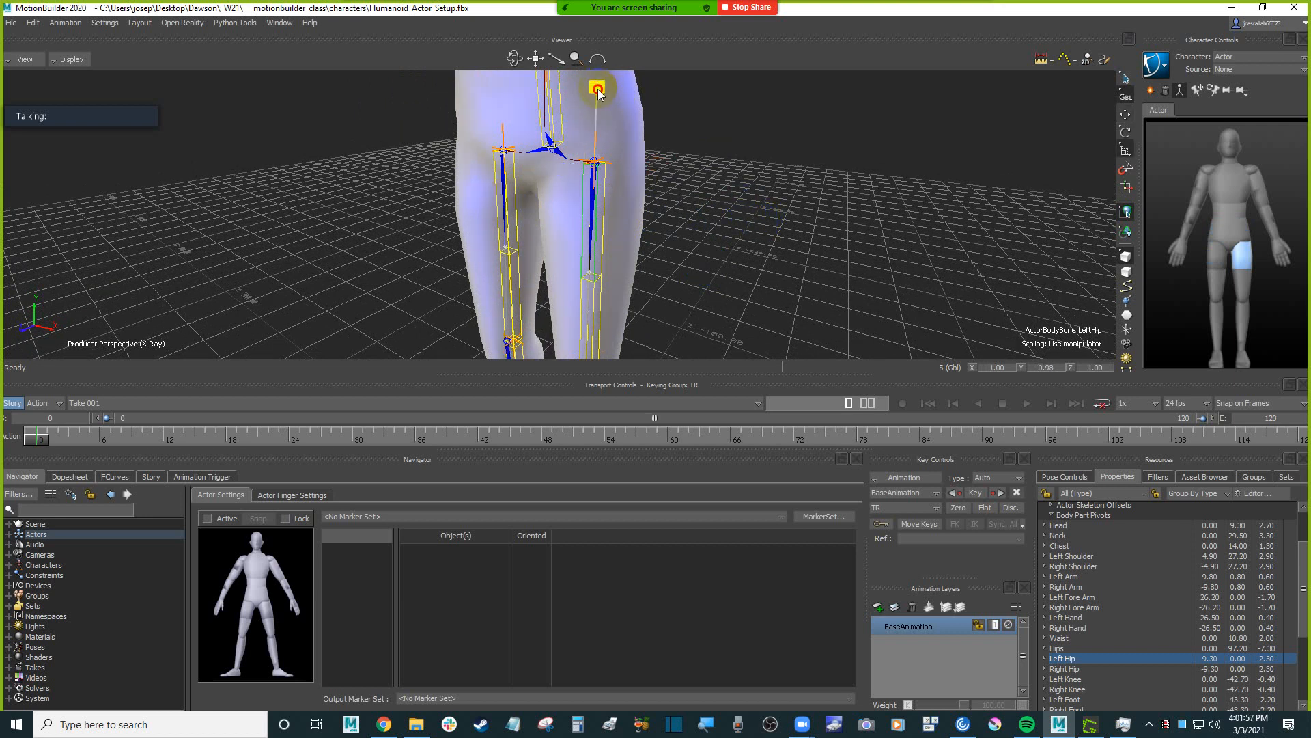
left_click_drag(598, 90, 597, 92)
Rotate the Left Hip body part to about X -2.34, following the Humanoid's thigh bone in side view.
left_click_drag(806, 220, 758, 224, "ctrl+shift")
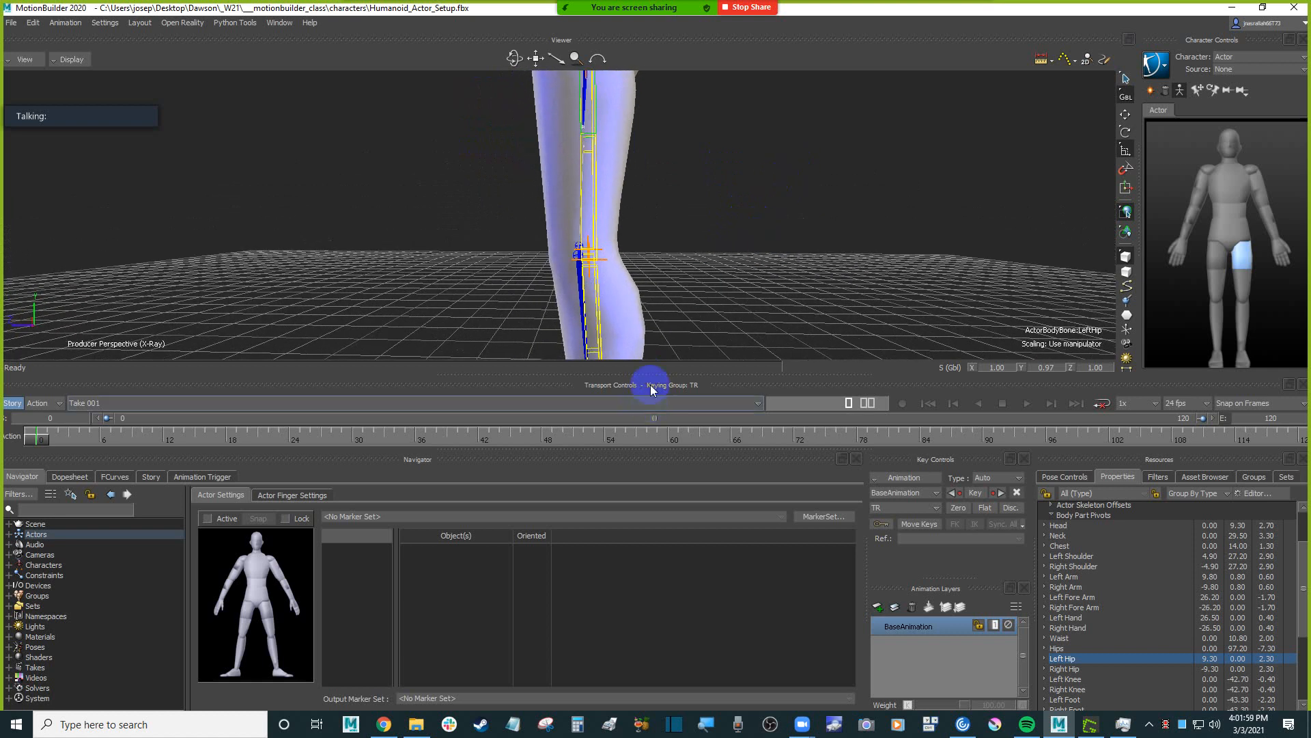
left_click_drag(677, 376, 679, 429)
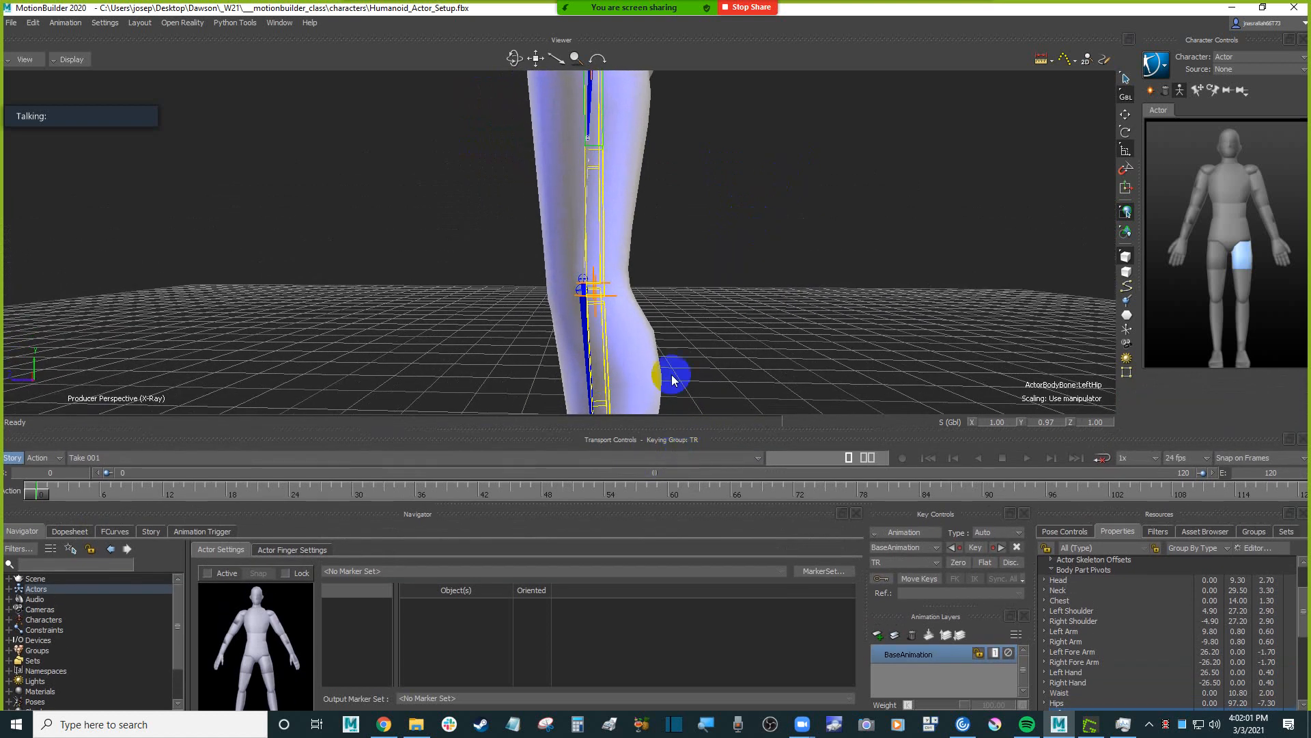
mouse_move(704, 266)
left_mouse_down("ctrl+shift")
mouse_move(722, 271)
mouse_move(712, 287)
mouse_move(699, 267)
mouse_move(707, 279)
left_mouse_up("ctrl+shift")
key("e")
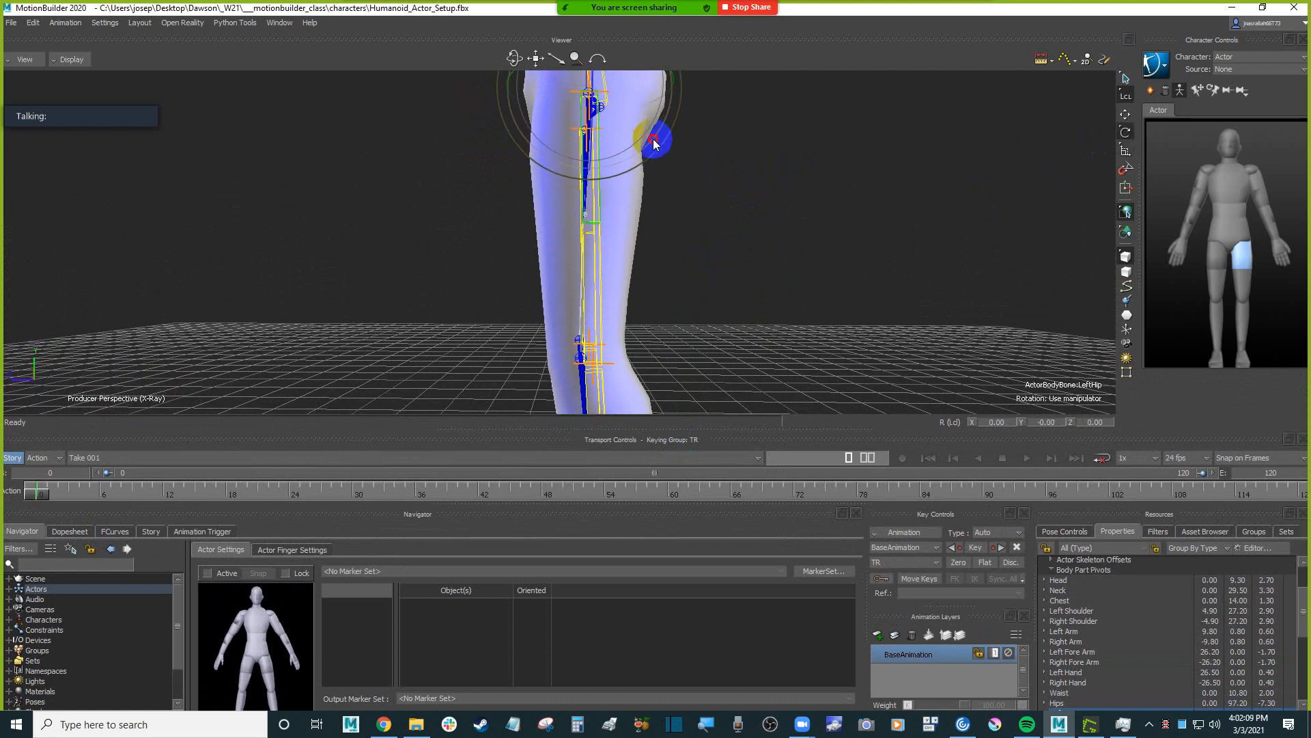
left_click_drag(654, 143, 658, 141)
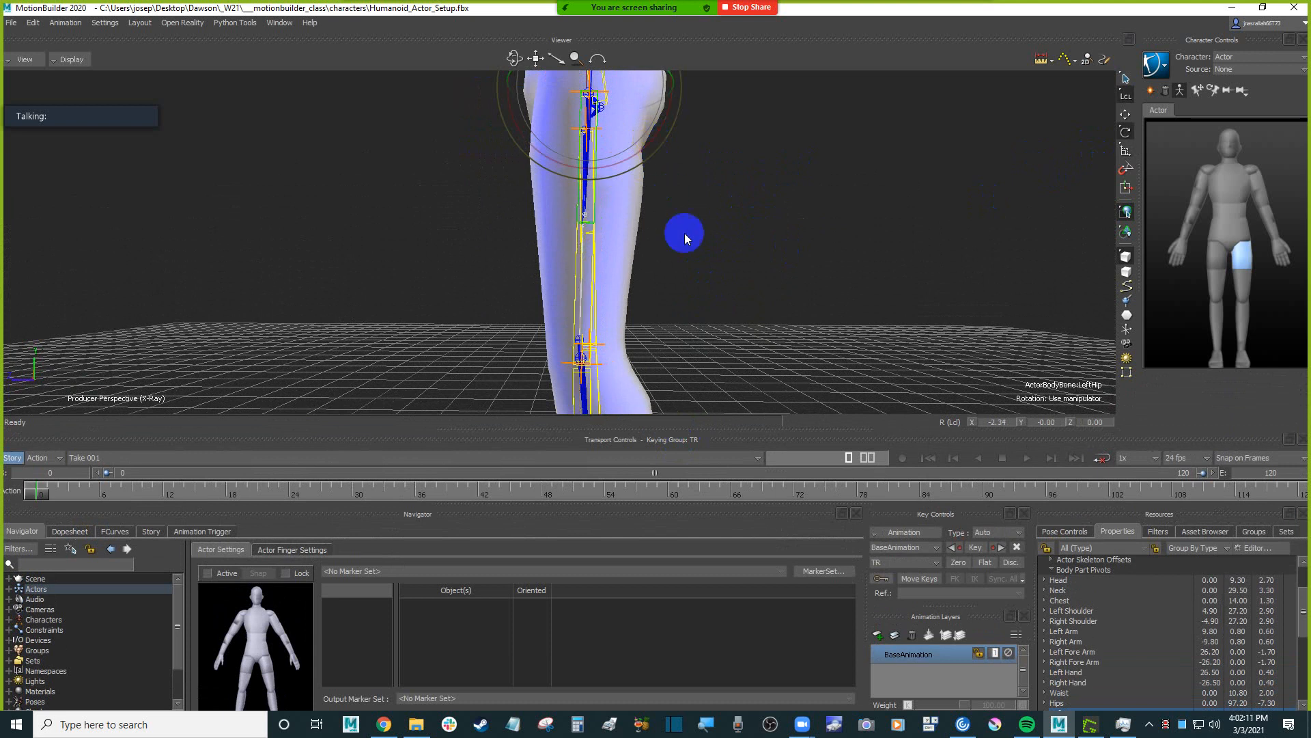
Select the Left Hip and Right Hip together and fine-tune their X rotation along the Humanoid's thigh bones.
left_click_drag(685, 232, 530, 235, "ctrl+shift")
left_click(506, 209, "shift")
left_click_drag(806, 232, 668, 188, "ctrl+shift")
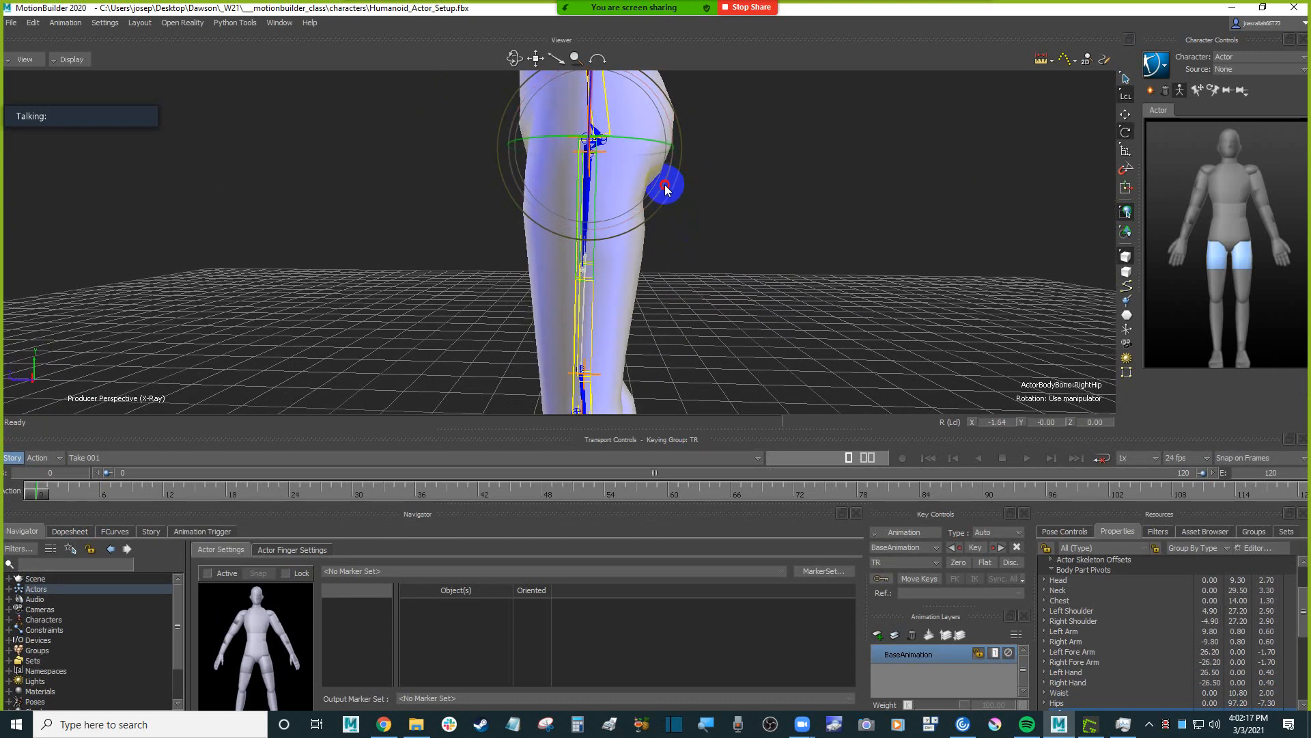
left_click_drag(726, 263, 733, 185, "shift")
left_click_drag(683, 314, 712, 305, "ctrl")
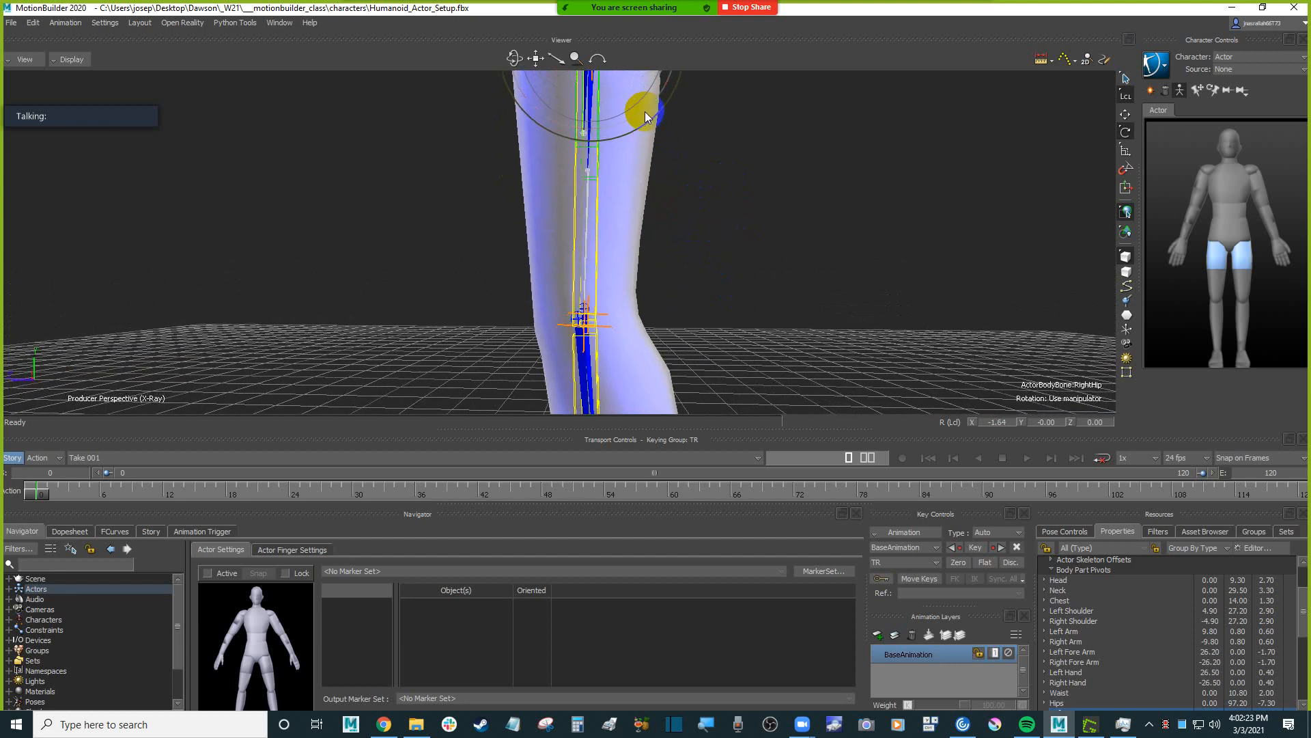
left_click_drag(644, 112, 645, 114)
Scale both hip body parts to about Y 0.96 so they end at the Humanoid's knee joints.
left_click_drag(751, 292, 834, 311, "shift")
left_click_drag(817, 258, 780, 269, "ctrl")
left_click_drag(781, 270, 787, 305, "shift")
key("s")
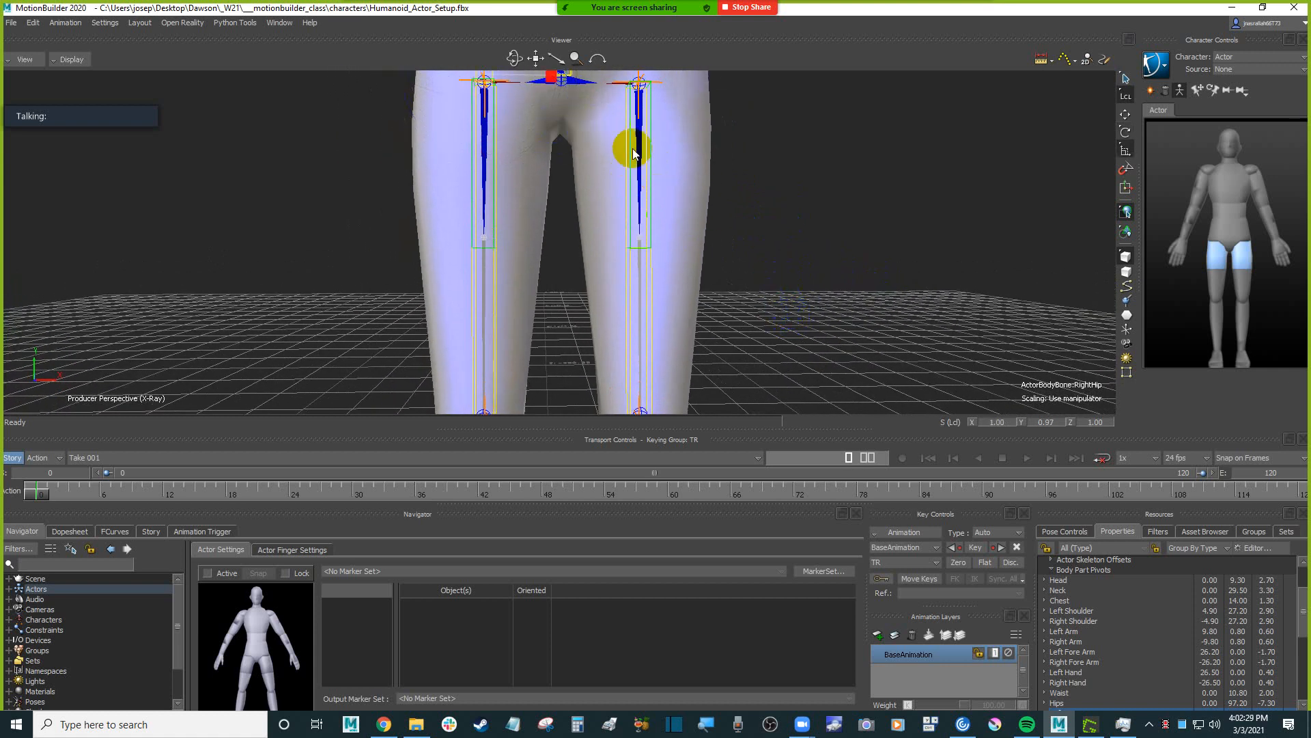
left_click_drag(792, 188, 746, 236, "ctrl")
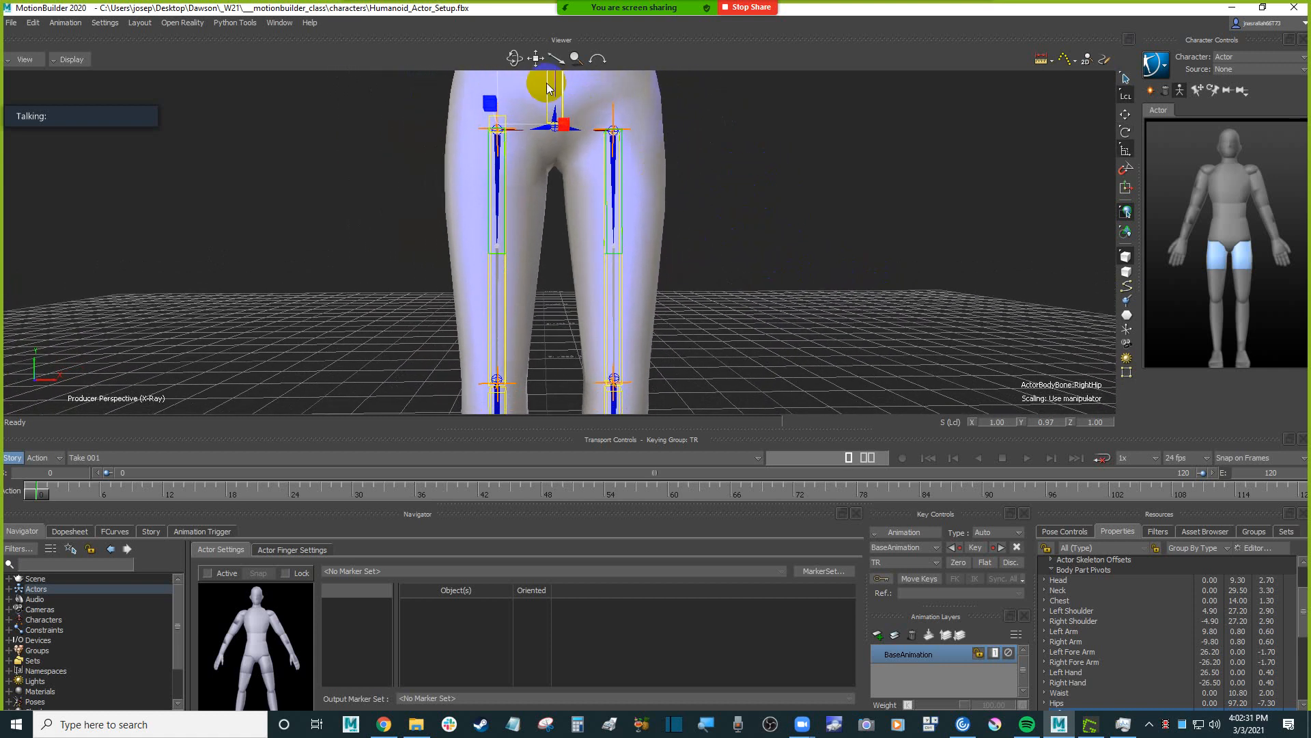
left_click_drag(725, 137, 729, 202, "ctrl")
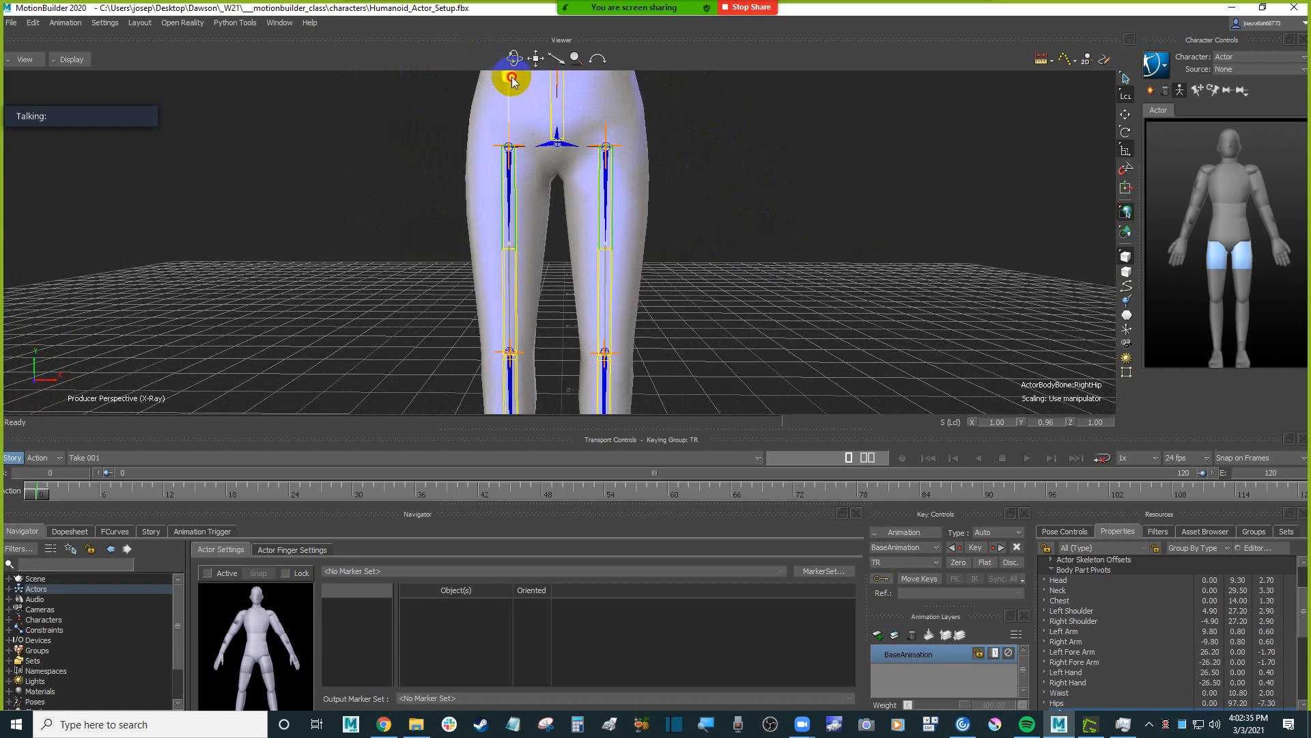
left_click_drag(512, 80, 645, 166, "ctrl+shift")
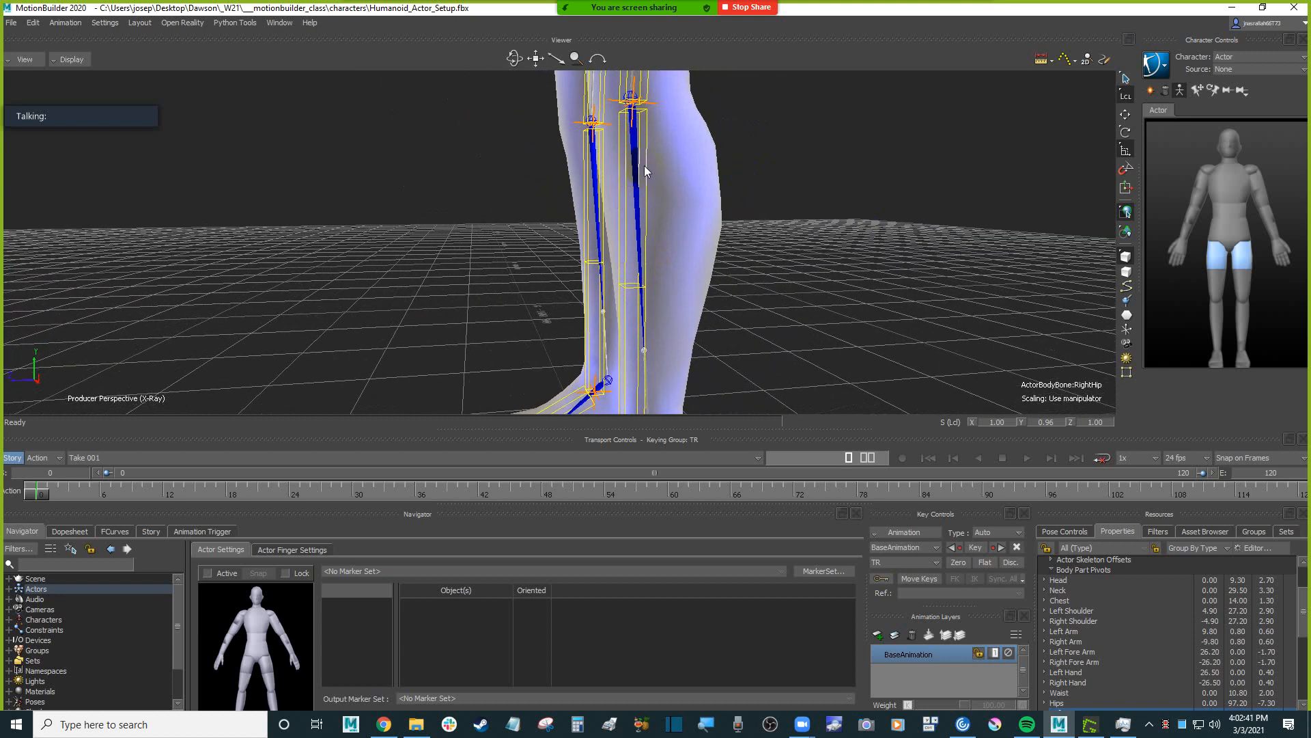
Select the Left Knee and Right Knee body parts and rotate them around X toward the Humanoid's ankle joints.
left_click(650, 176)
left_click_drag(845, 228, 510, 177, "ctrl+shift")
left_click(502, 171)
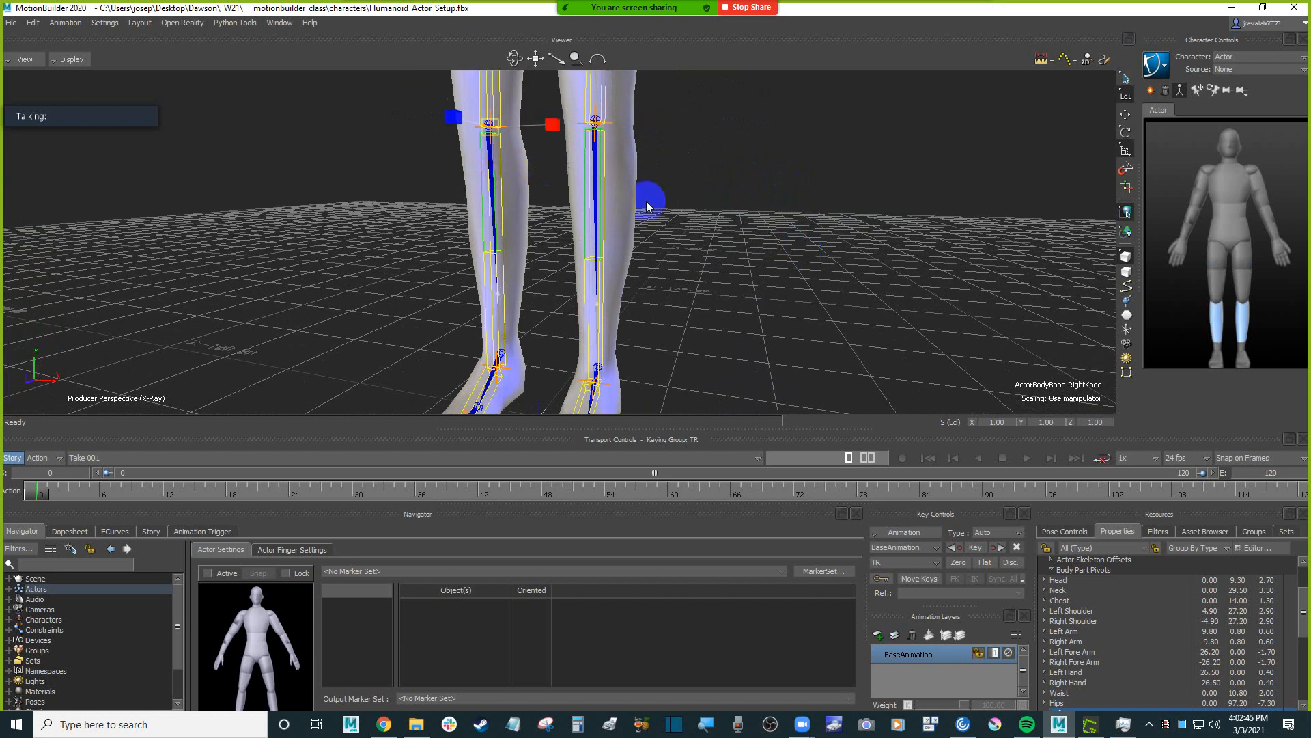
left_click_drag(650, 198, 773, 249, "ctrl+shift")
scroll(773, 249, "up", 3)
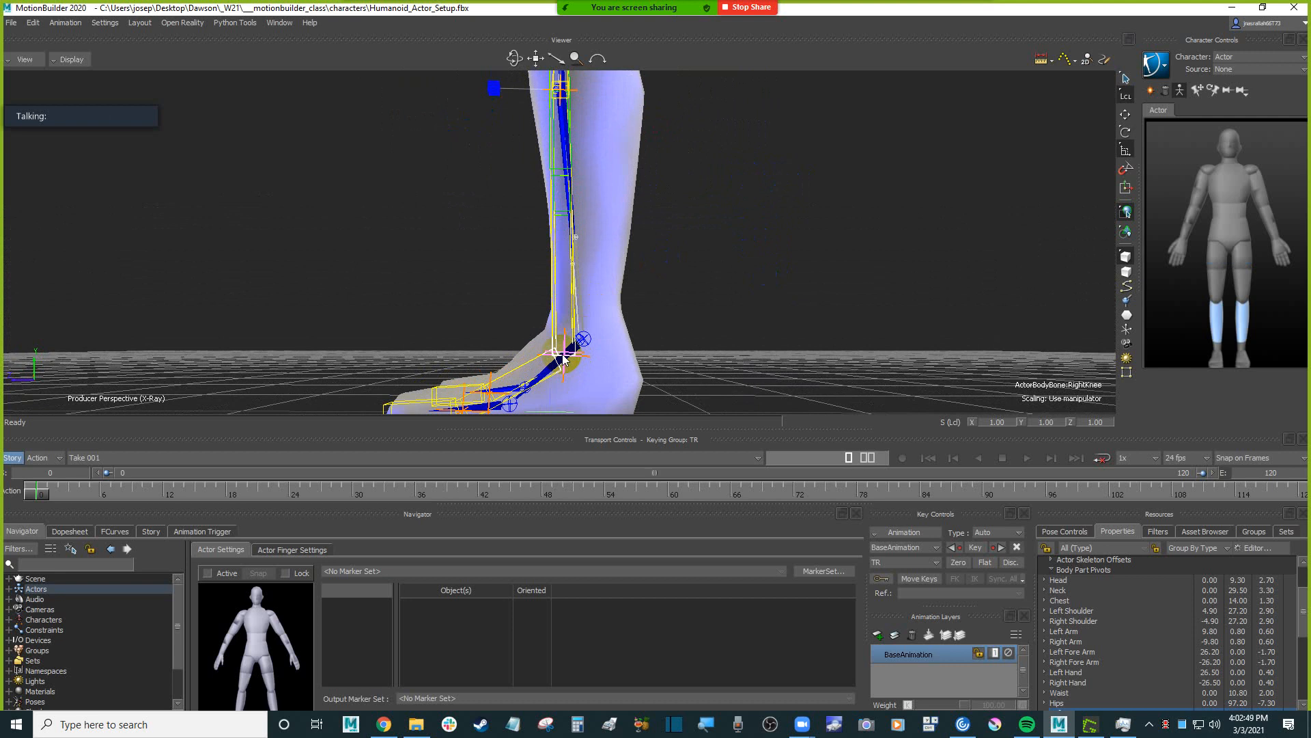
scroll(691, 271, "down", 3)
left_click_drag(740, 234, 776, 278, "ctrl+shift")
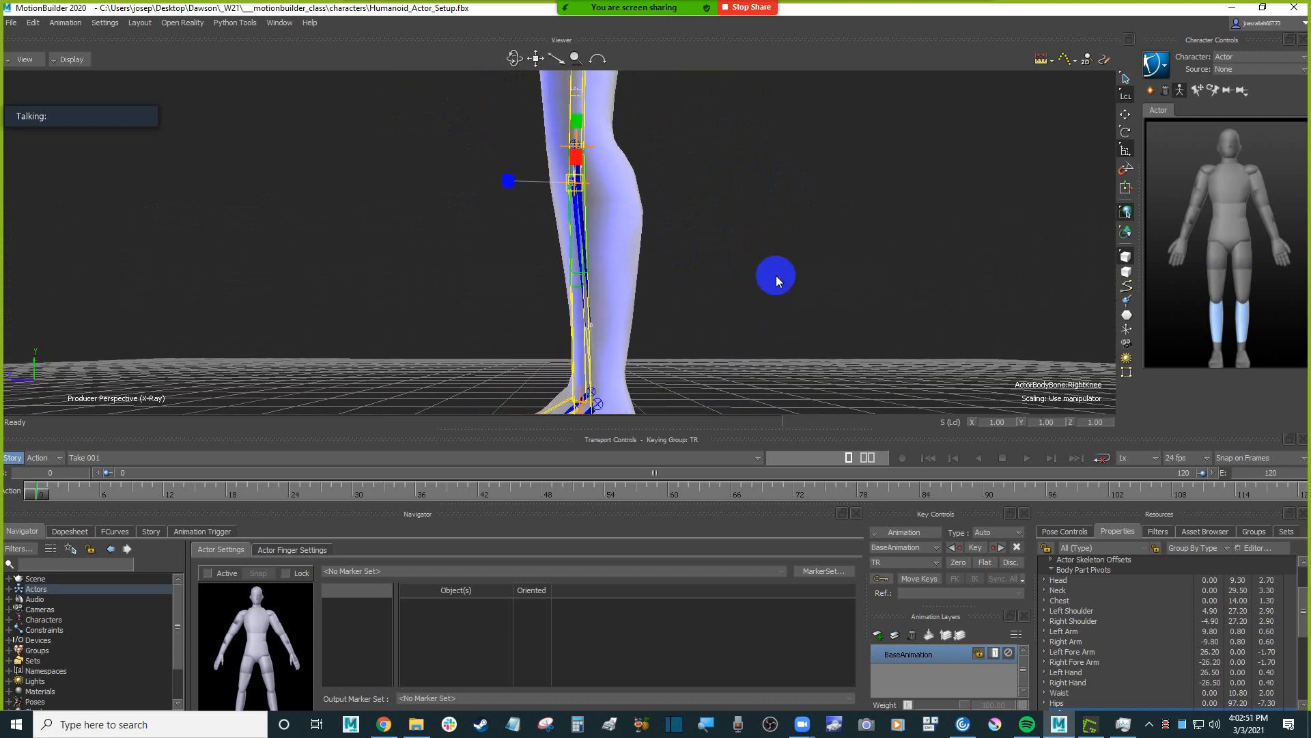
key("e")
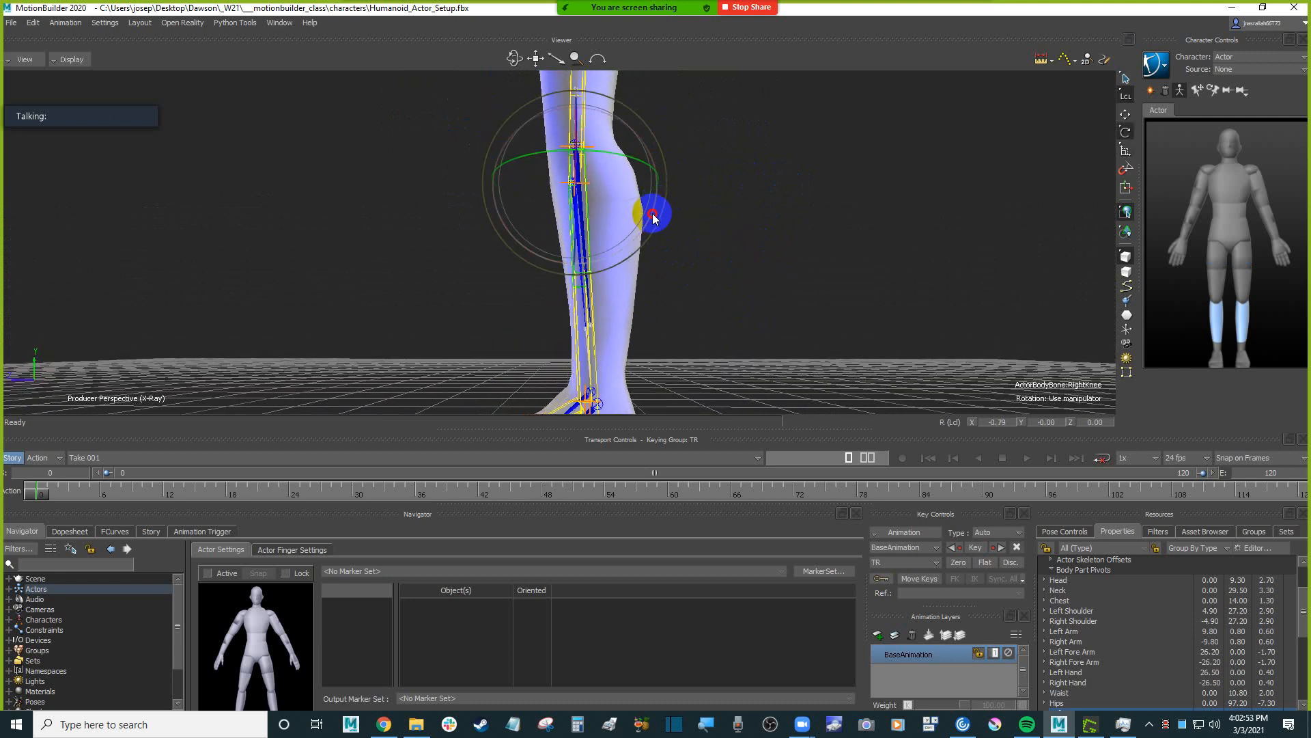
left_click_drag(653, 212, 761, 280)
Scale both knee body parts to about Y 0.98 to bring their lower ends up to the Humanoid's ankles.
scroll(752, 173, "up", 3)
left_click_drag(752, 174, 703, 260, "ctrl+shift")
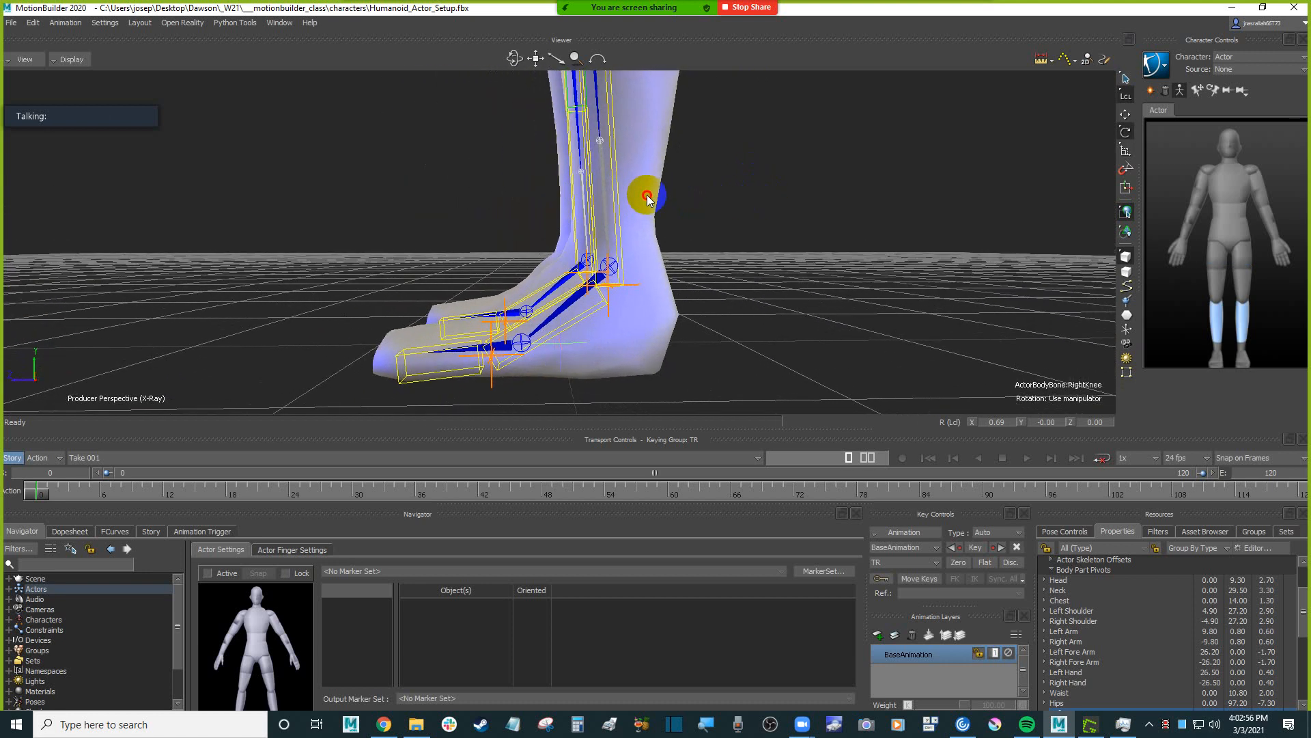
left_click_drag(713, 158, 708, 275, "shift")
key("s")
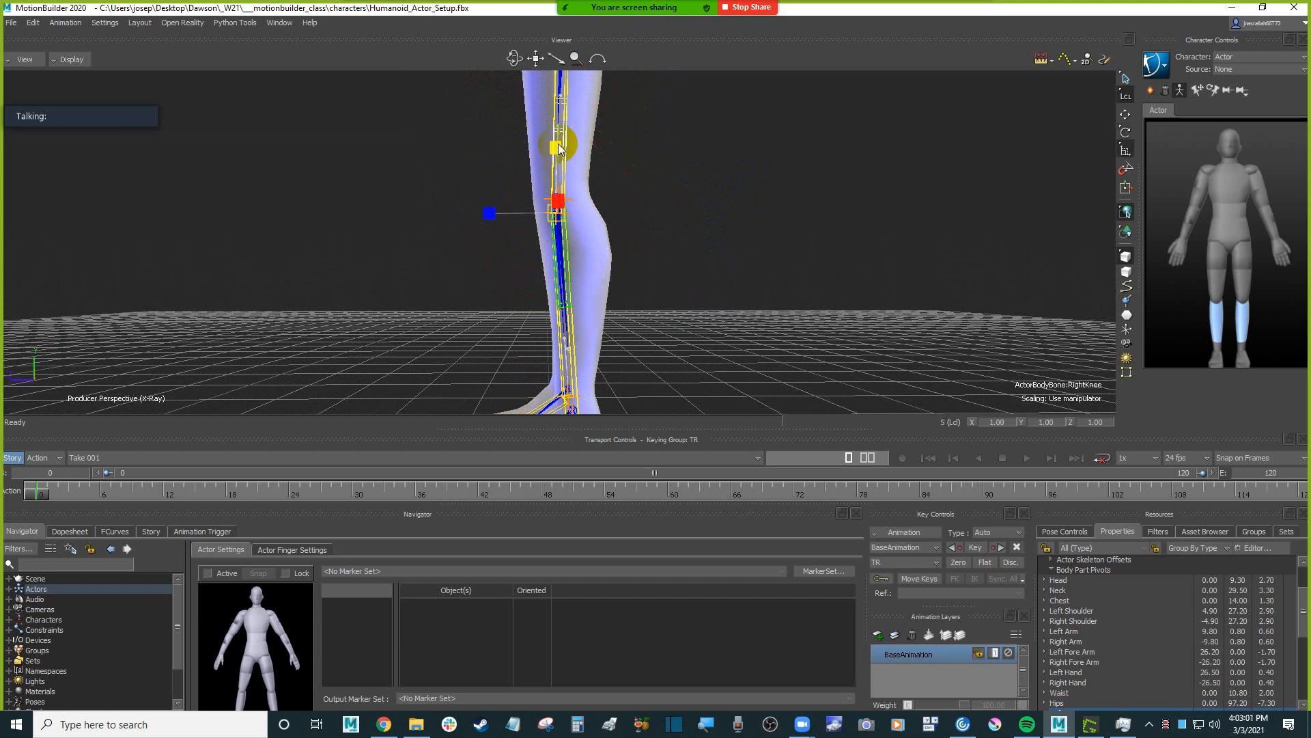
left_click_drag(556, 147, 558, 150)
left_click_drag(776, 307, 770, 260, "shift")
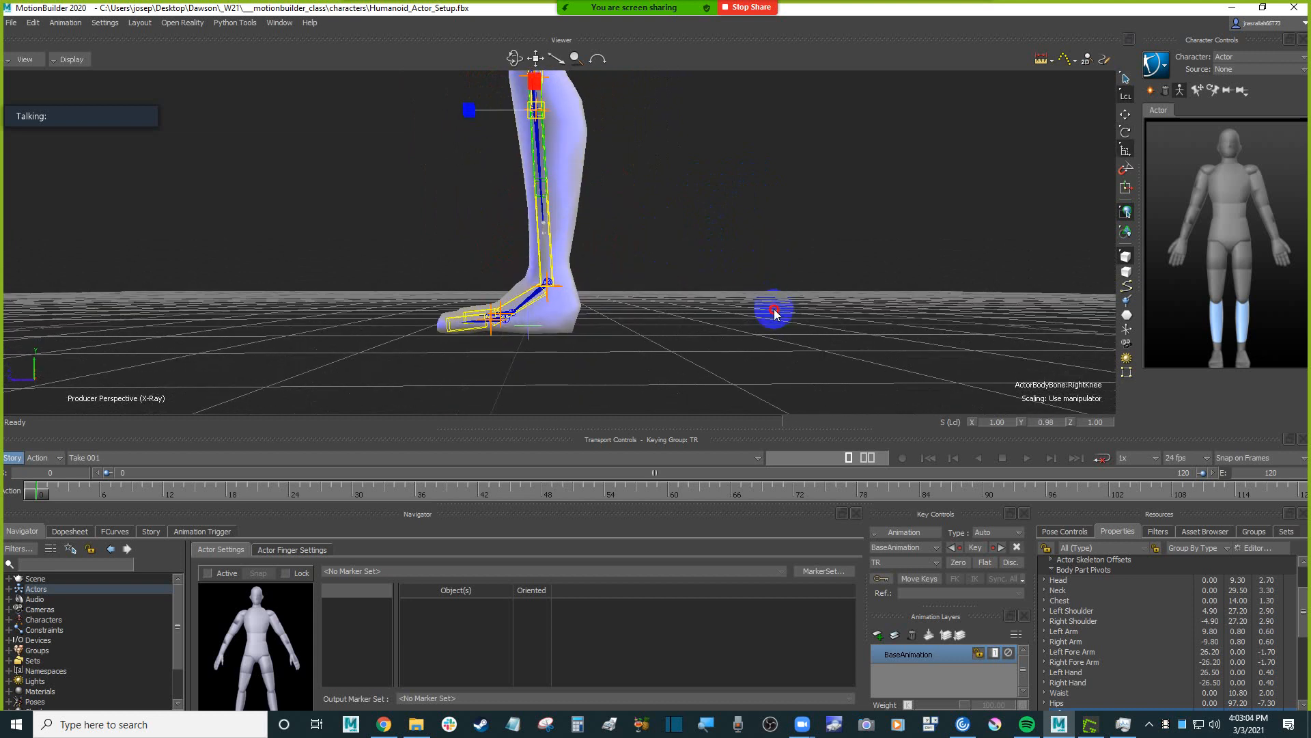
left_click_drag(775, 312, 742, 257, "ctrl")
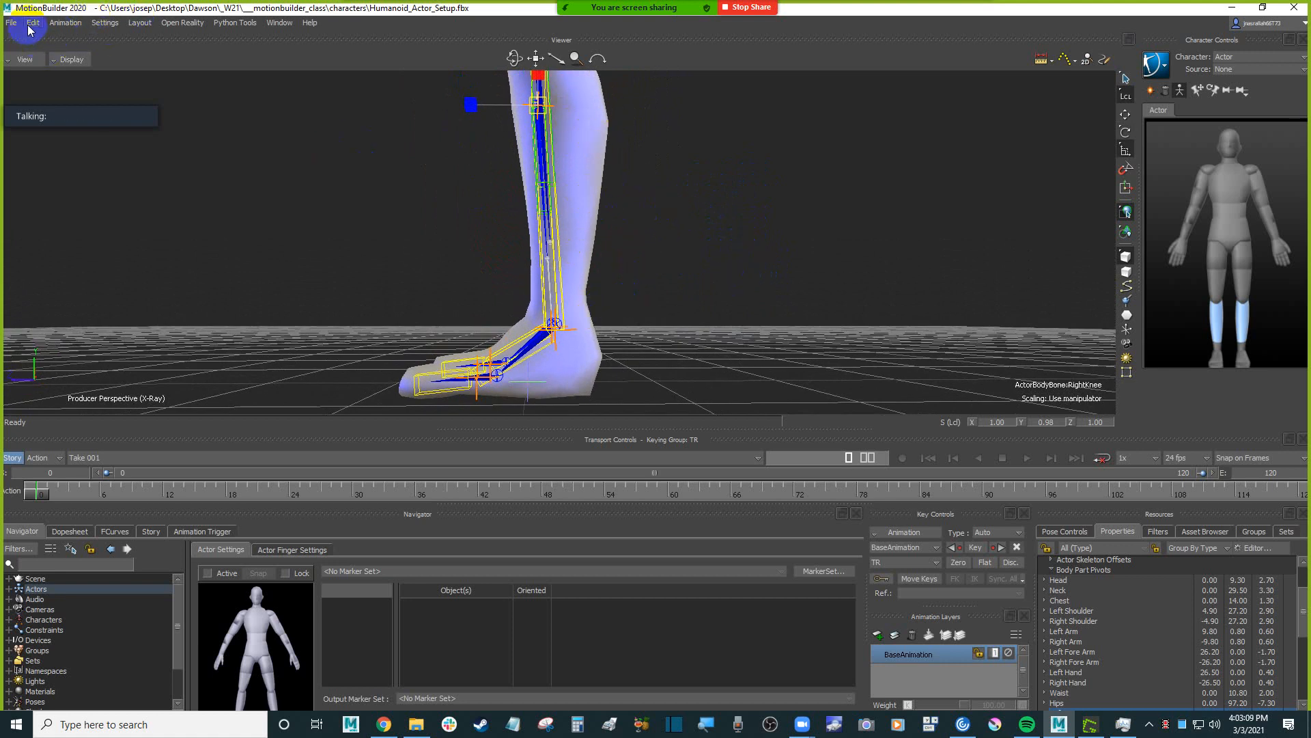
Split the viewer into two panes, and show the Producer Right view in X-Ray display in the second, framed on the lower leg.
key("ctrl+2")
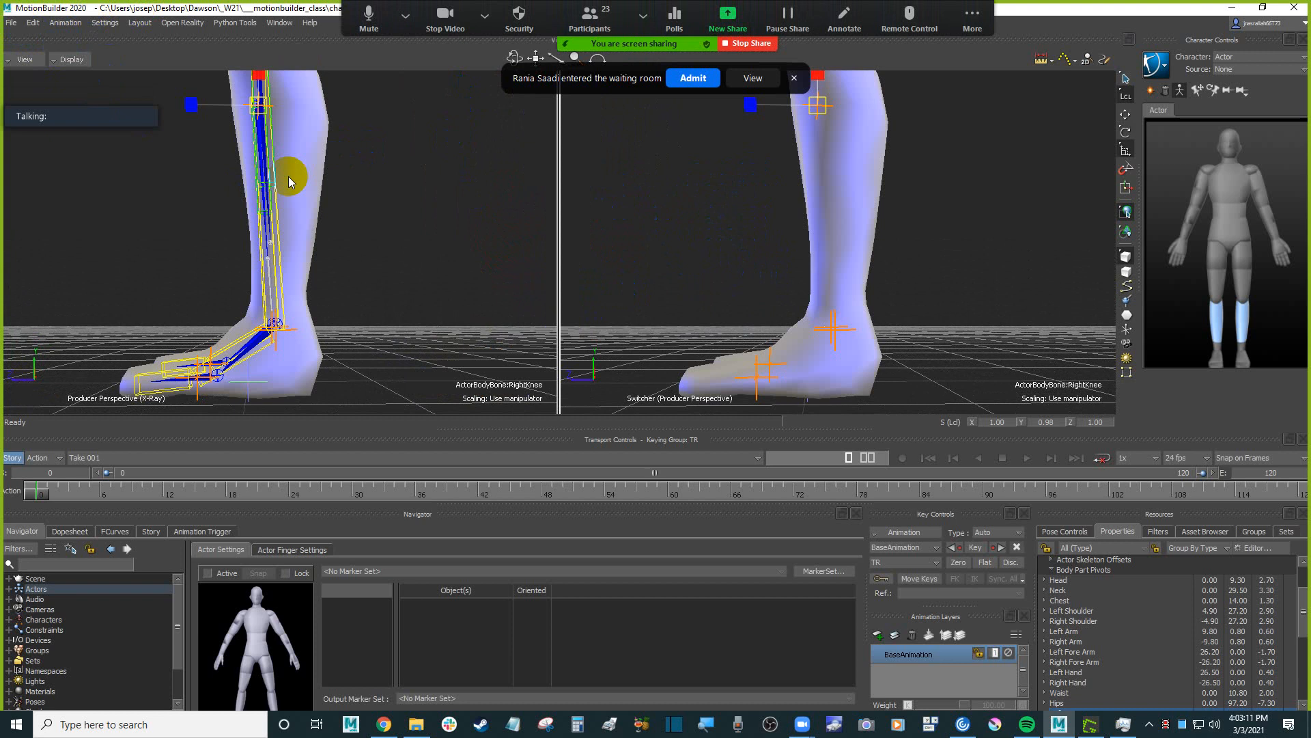
key("ctrl+r")
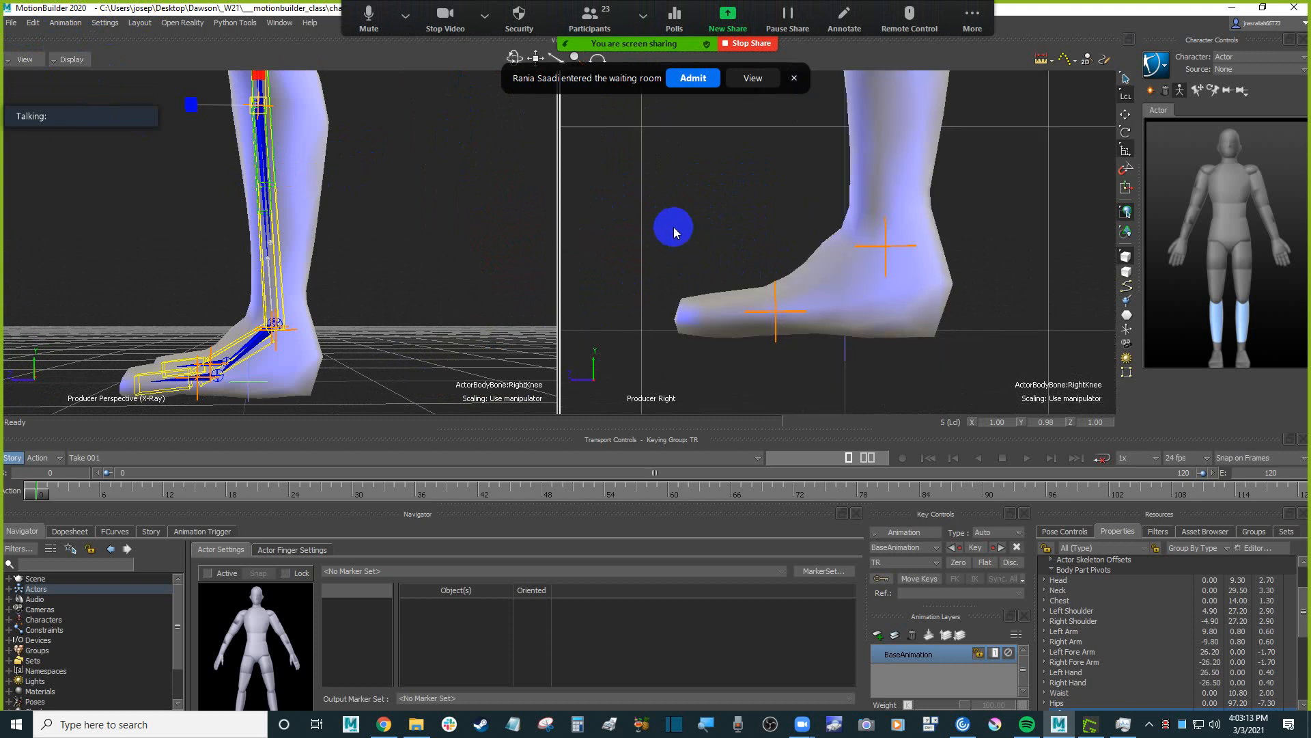
left_click_drag(739, 233, 665, 241, "ctrl")
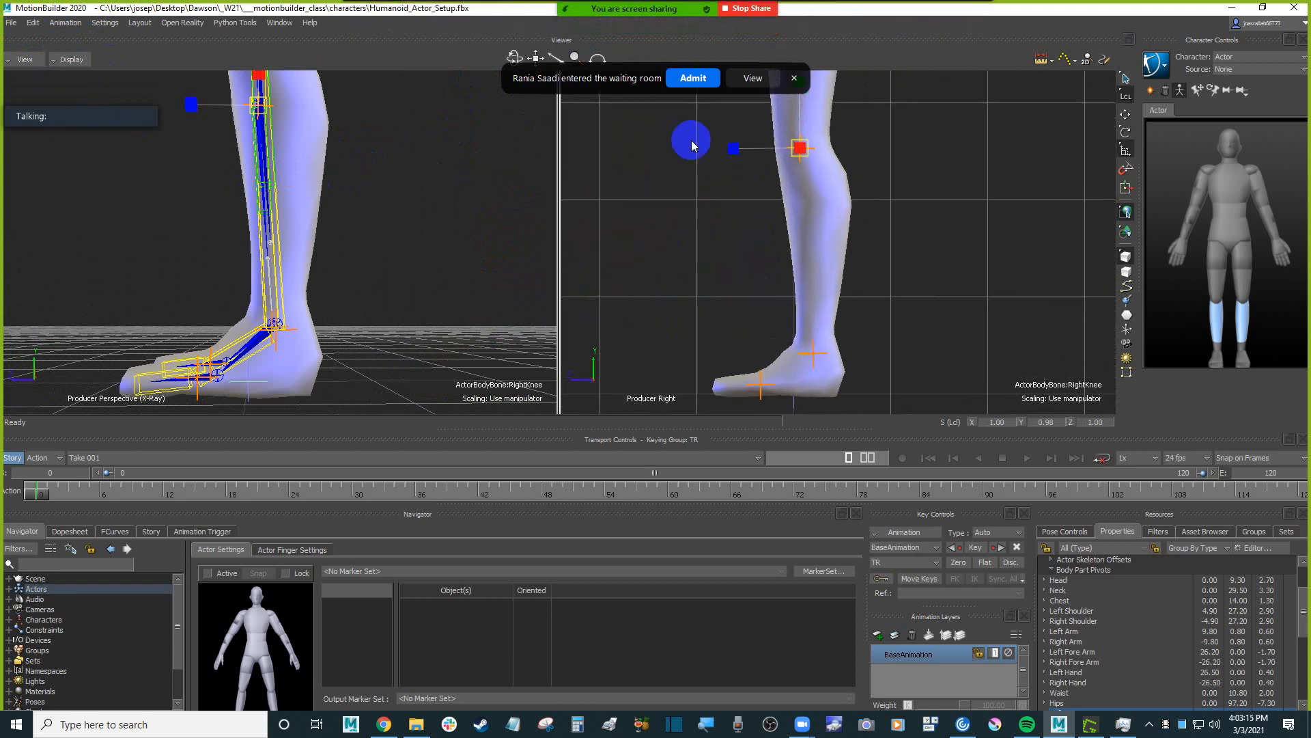
left_click(693, 78)
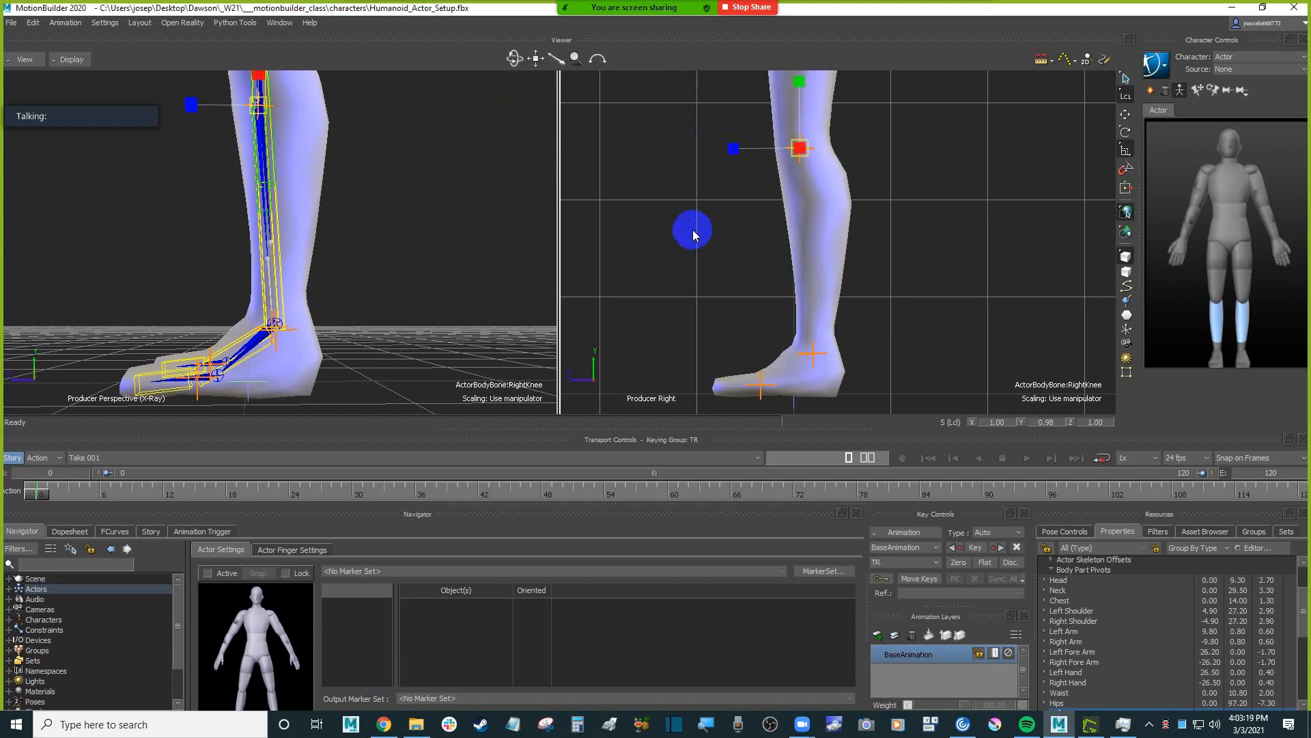
scroll(694, 236, "down", 1)
left_click(69, 59)
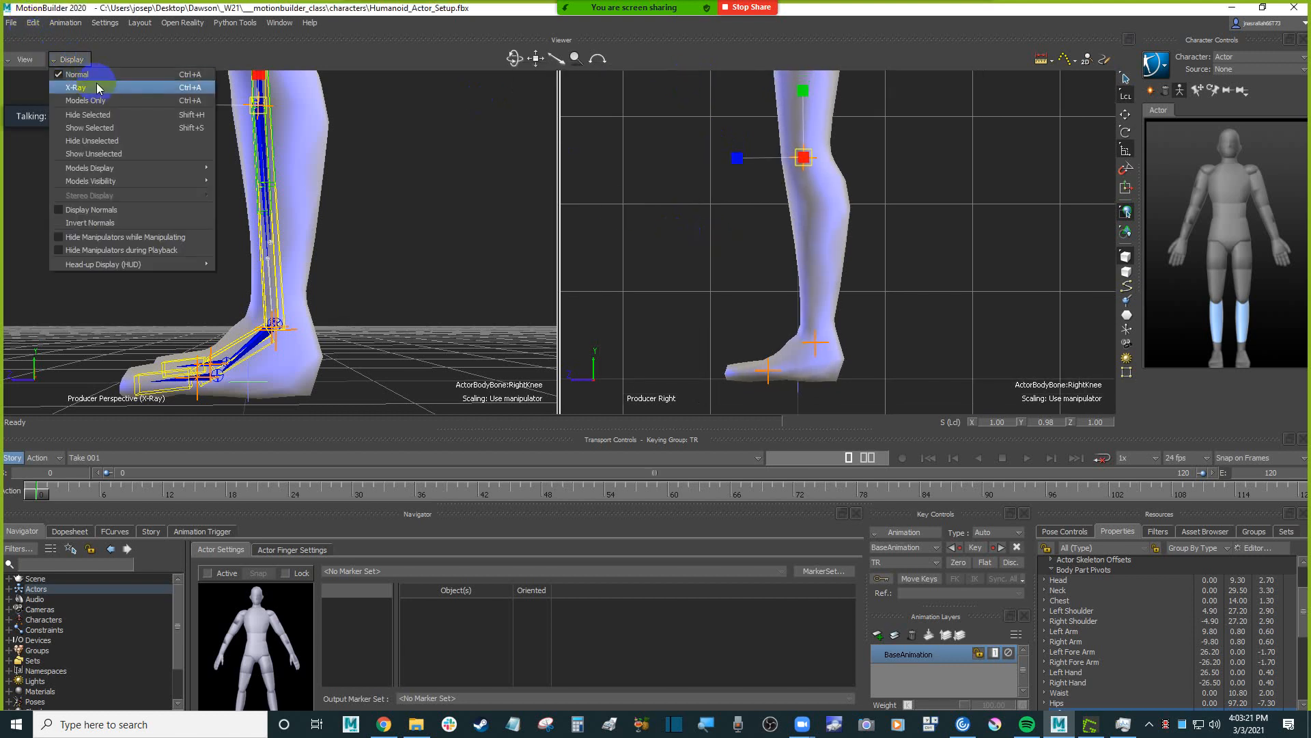
left_click(98, 88)
scroll(936, 272, "up", 2)
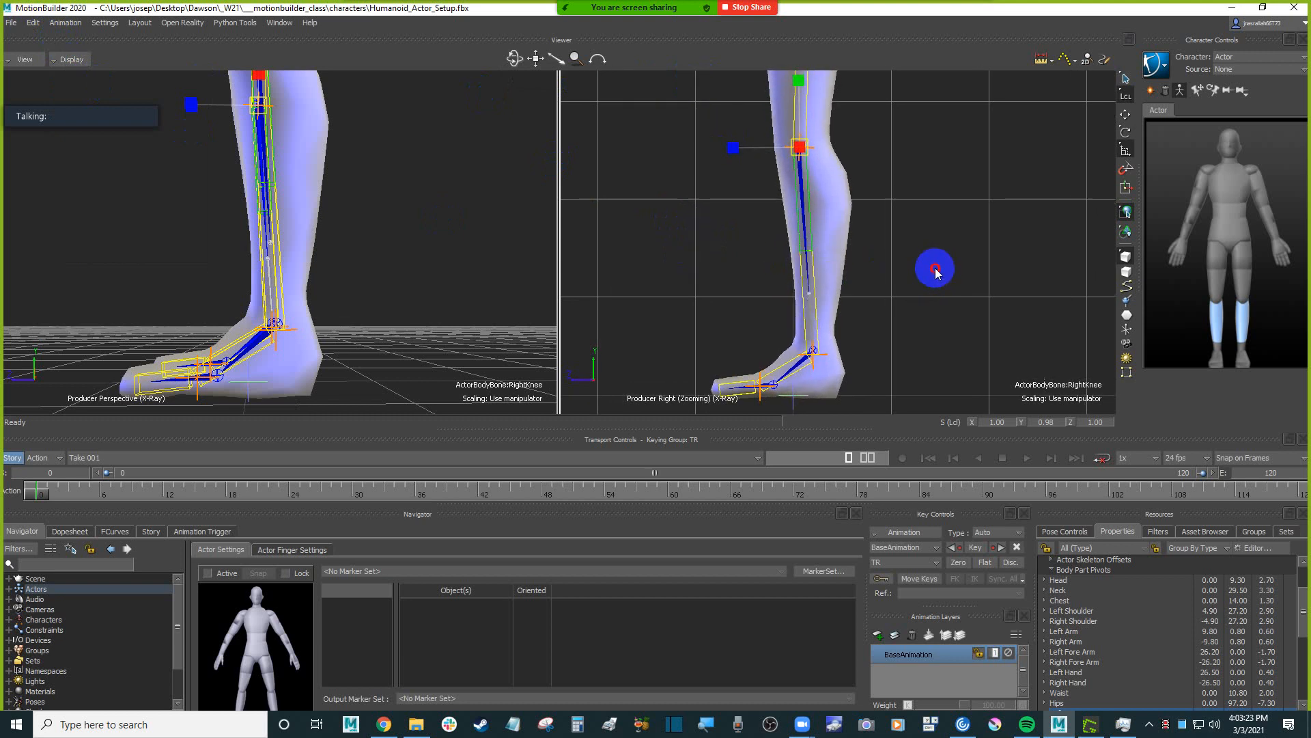
left_click_drag(935, 268, 942, 248, "ctrl")
left_click_drag(945, 295, 892, 221, "shift")
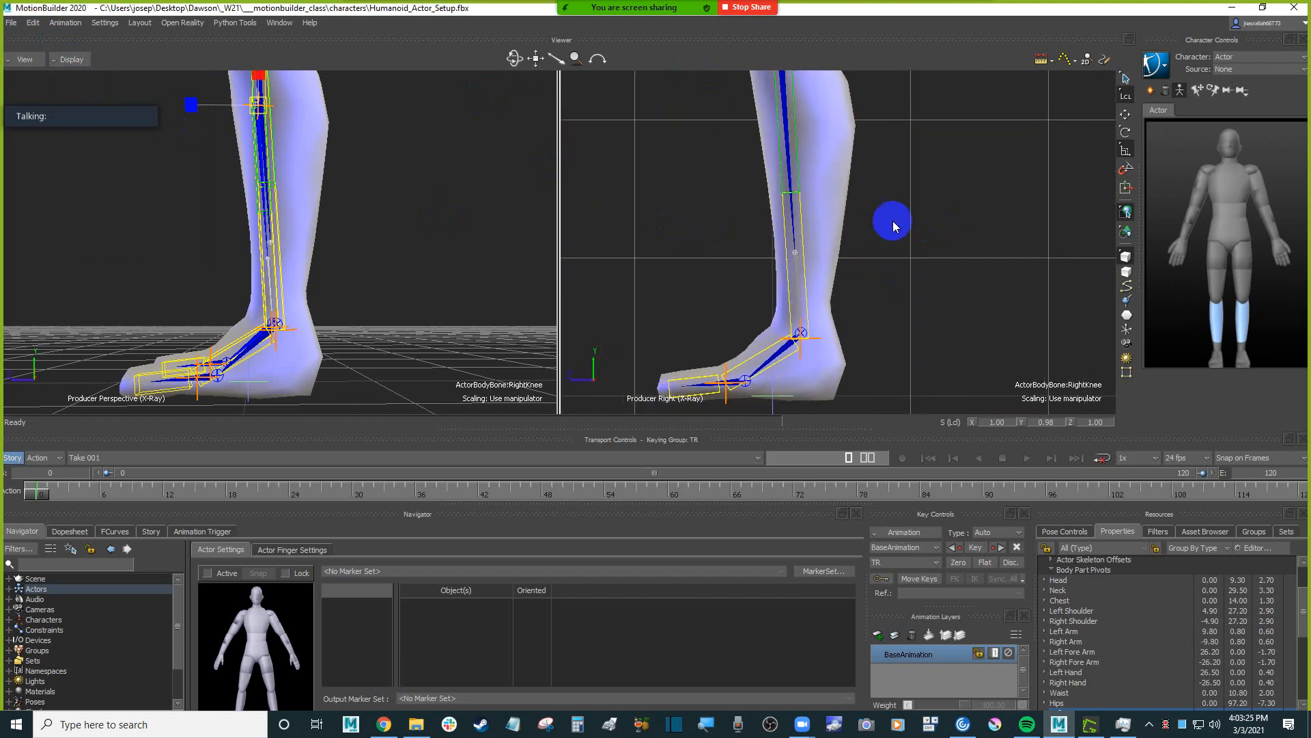
Scale both knee body parts to about Y 0.96, matching the Humanoid's ankle joints in the right side view.
left_click_drag(410, 202, 418, 290, "shift")
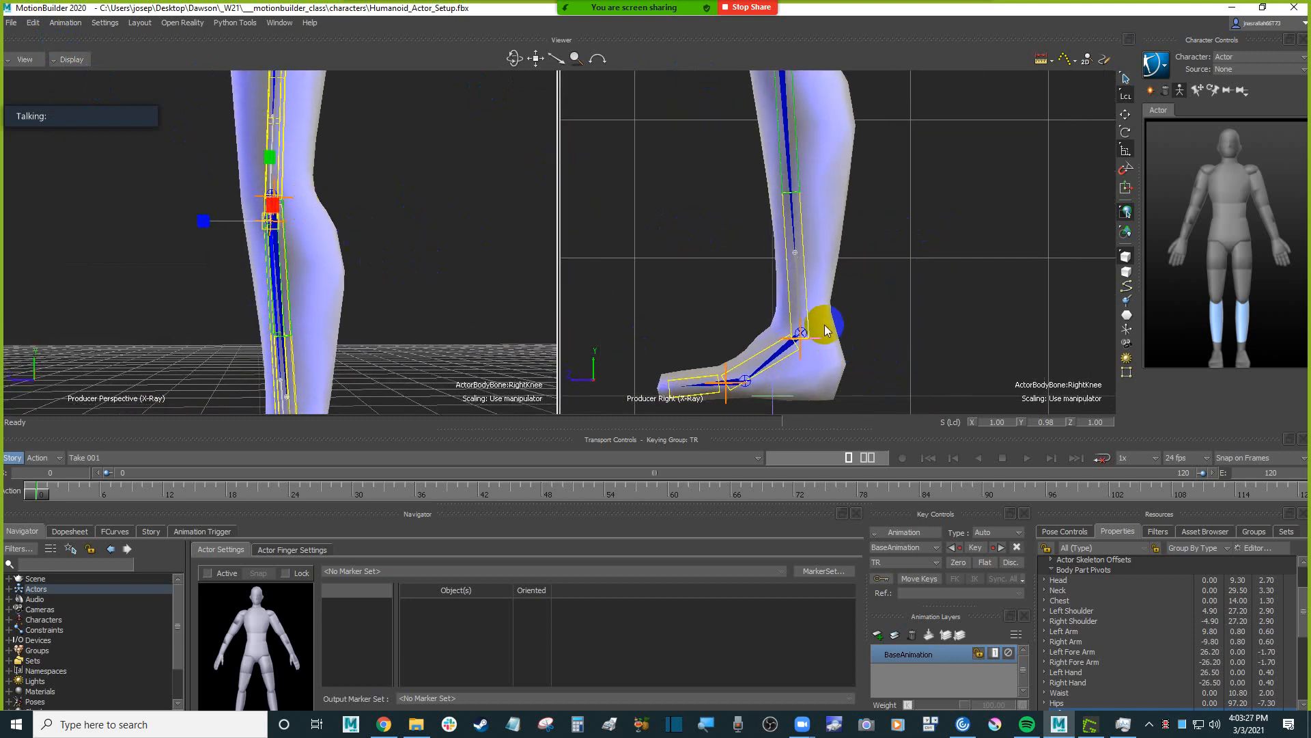
left_click_drag(271, 158, 272, 160)
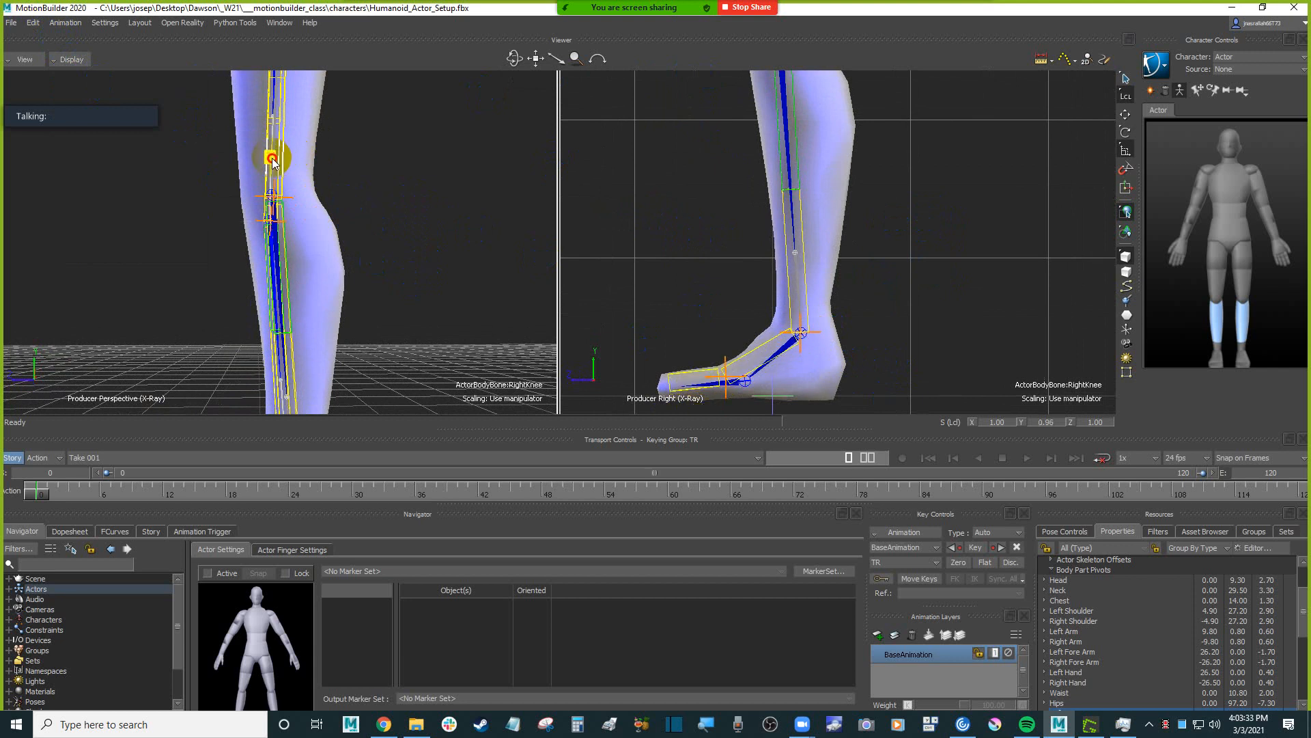
middle_click_drag(429, 294, 398, 183, "alt")
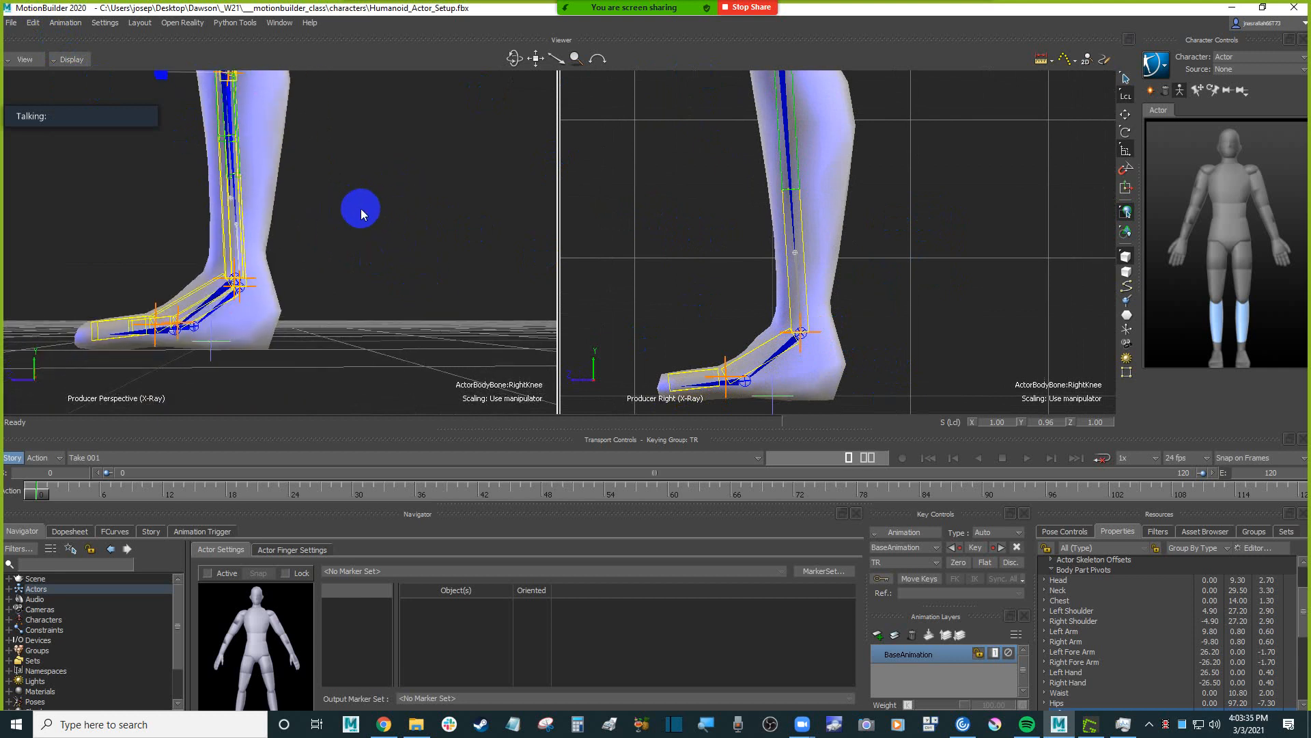
left_click_drag(361, 208, 482, 238, "alt")
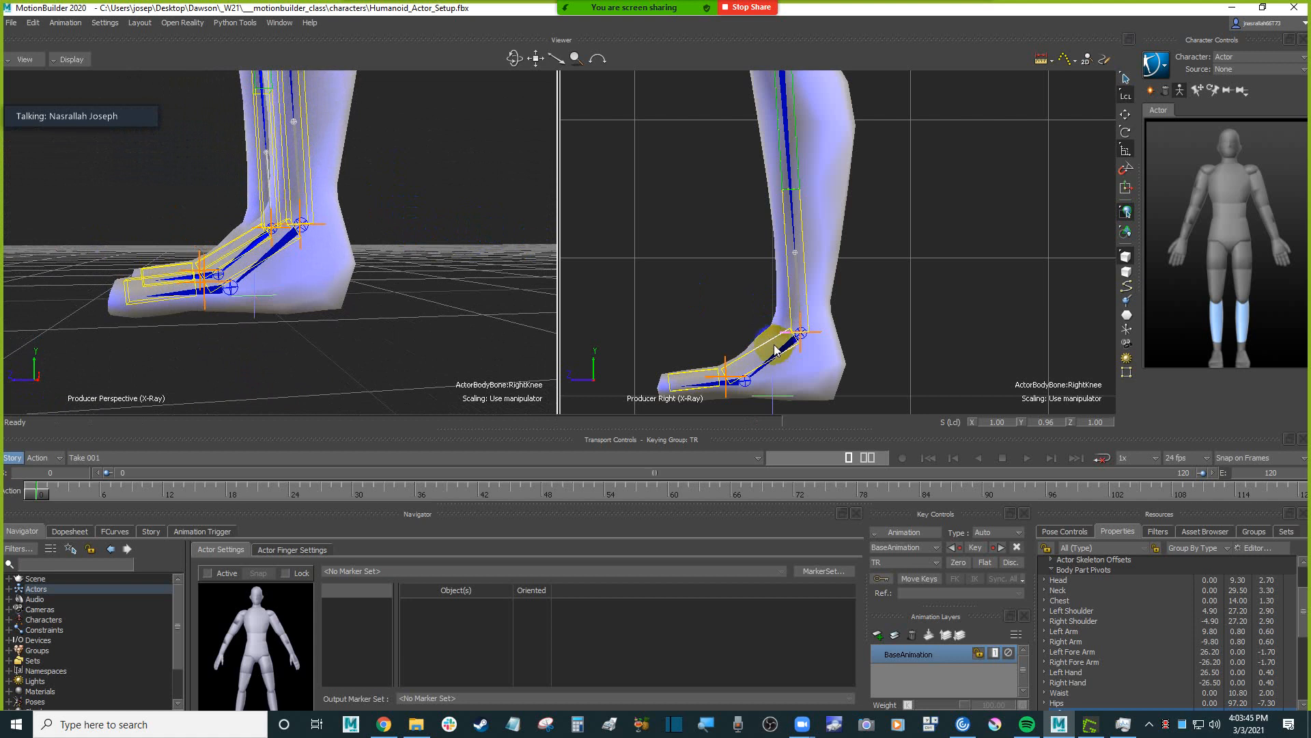
Deselect the body parts, detach the character Show/Hide options as a floating list, and turn on Actor Body display.
left_click(695, 247)
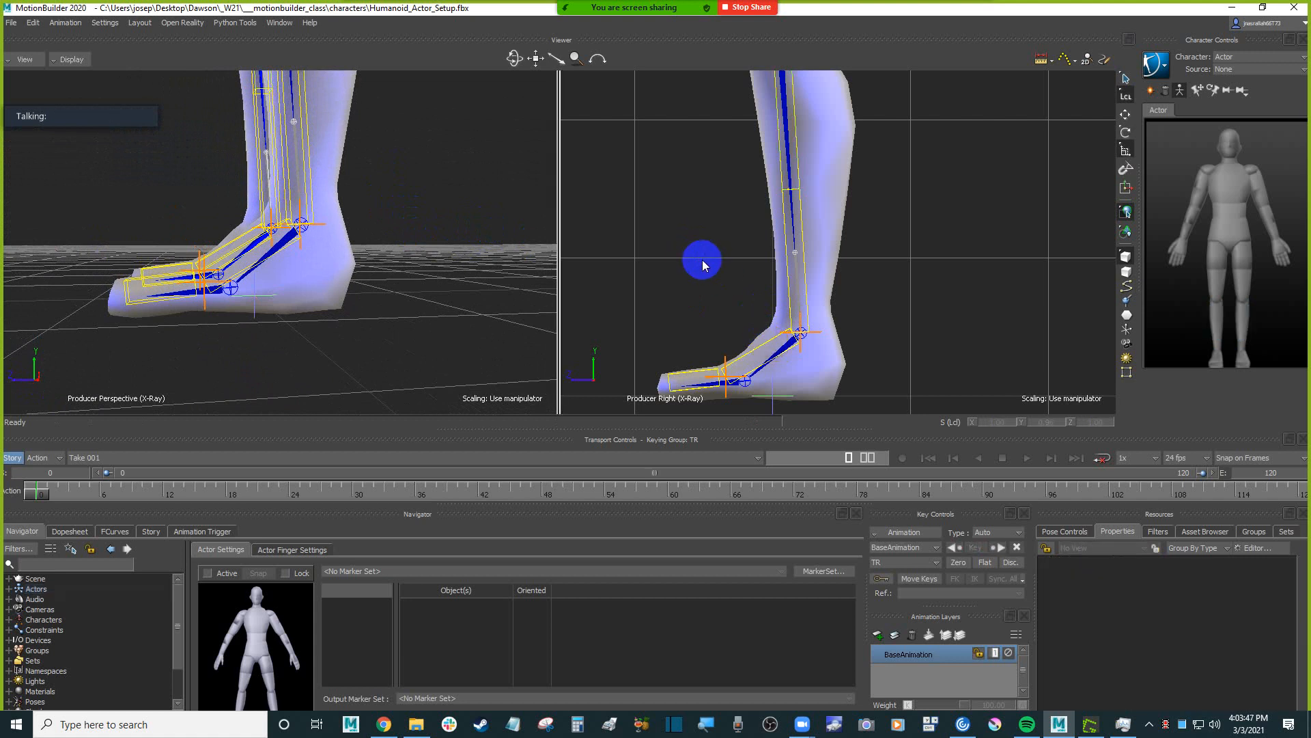
left_click(1157, 65)
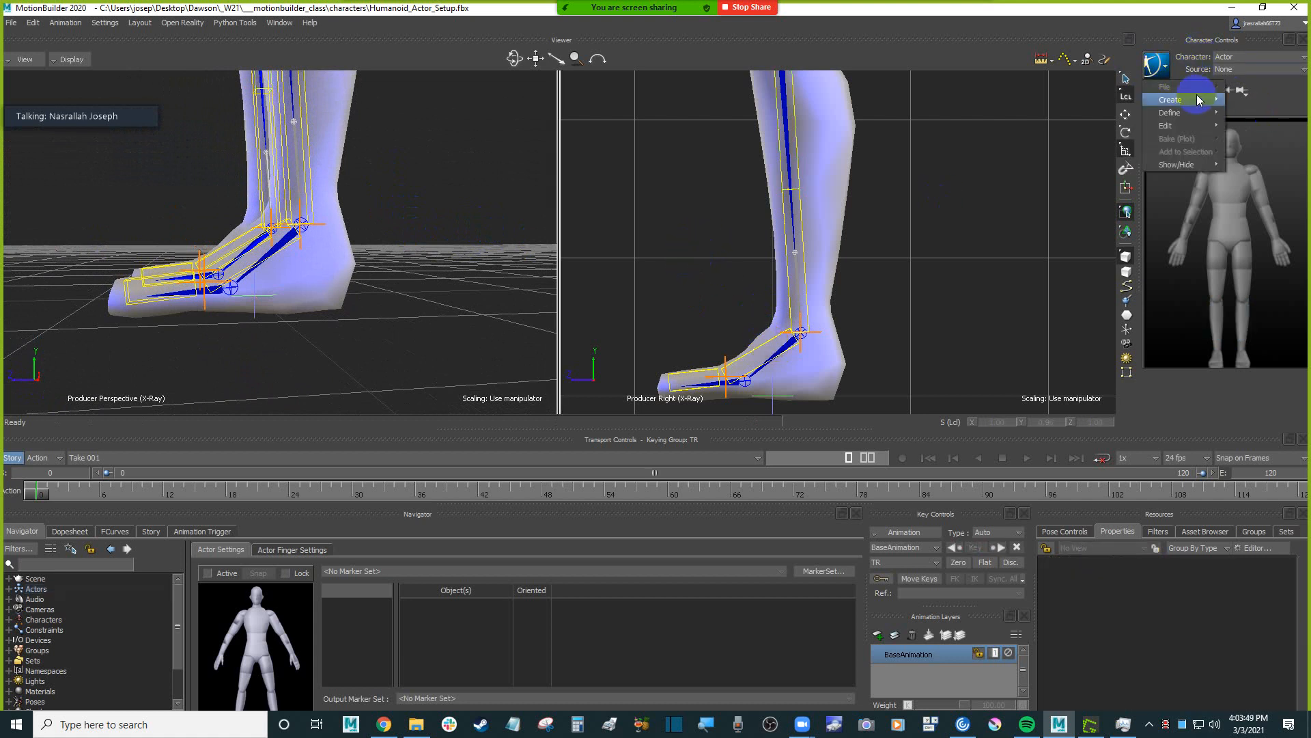
mouse_move(1200, 165)
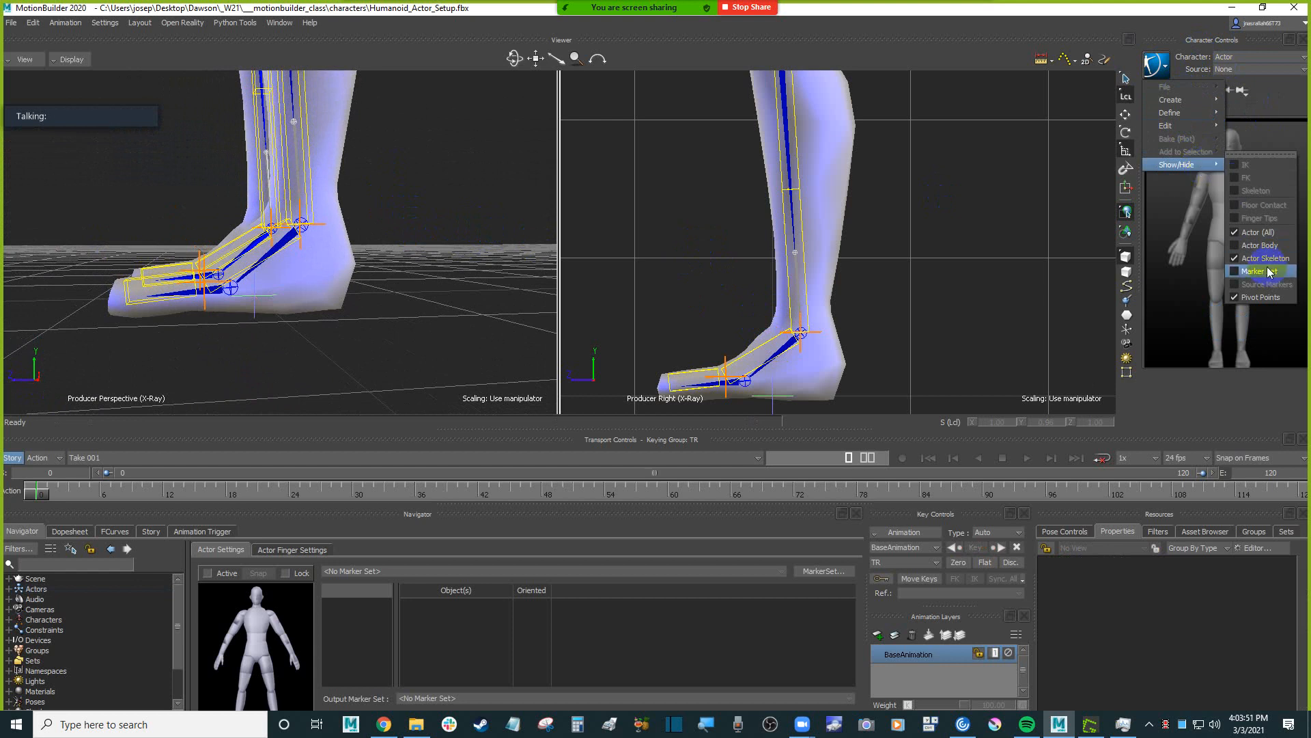
left_click(1274, 156)
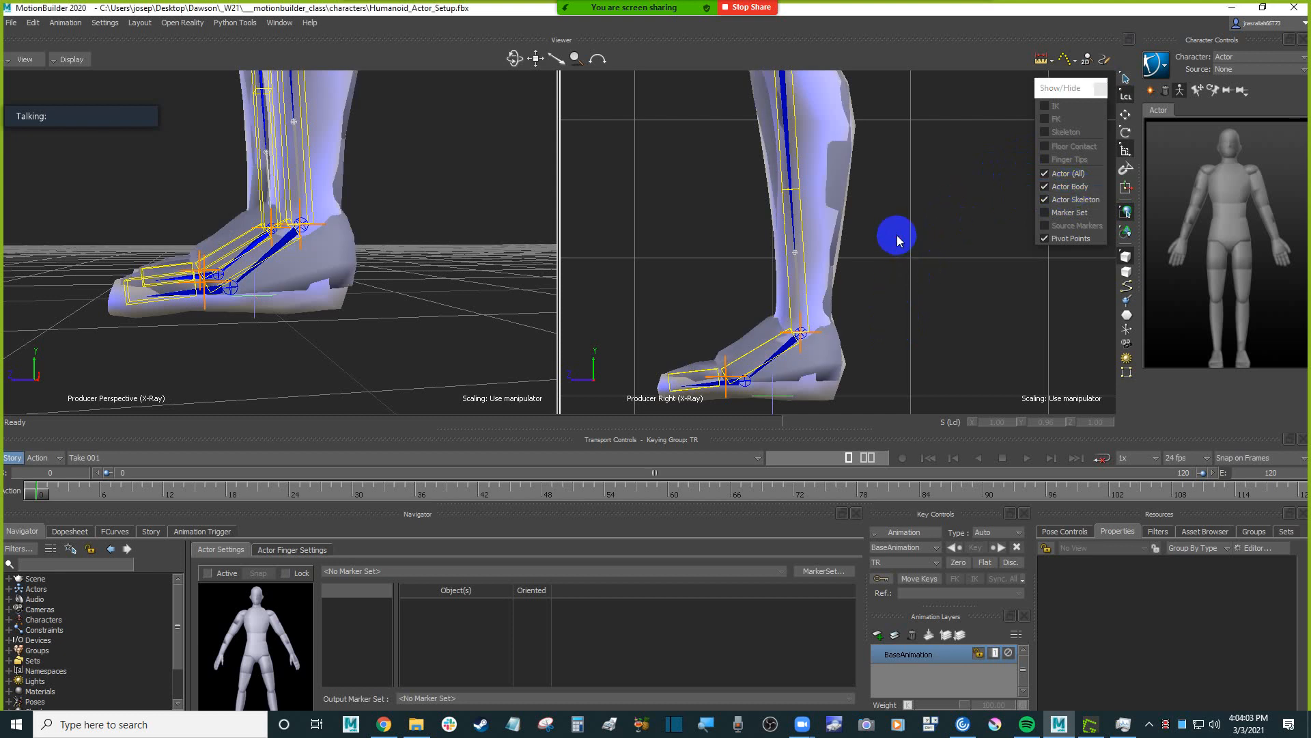
Scale the Left Ankle body part to about Y 1.15 and Z 0.76 so its front end meets the Humanoid's ball joint.
scroll(915, 272, "up", 5)
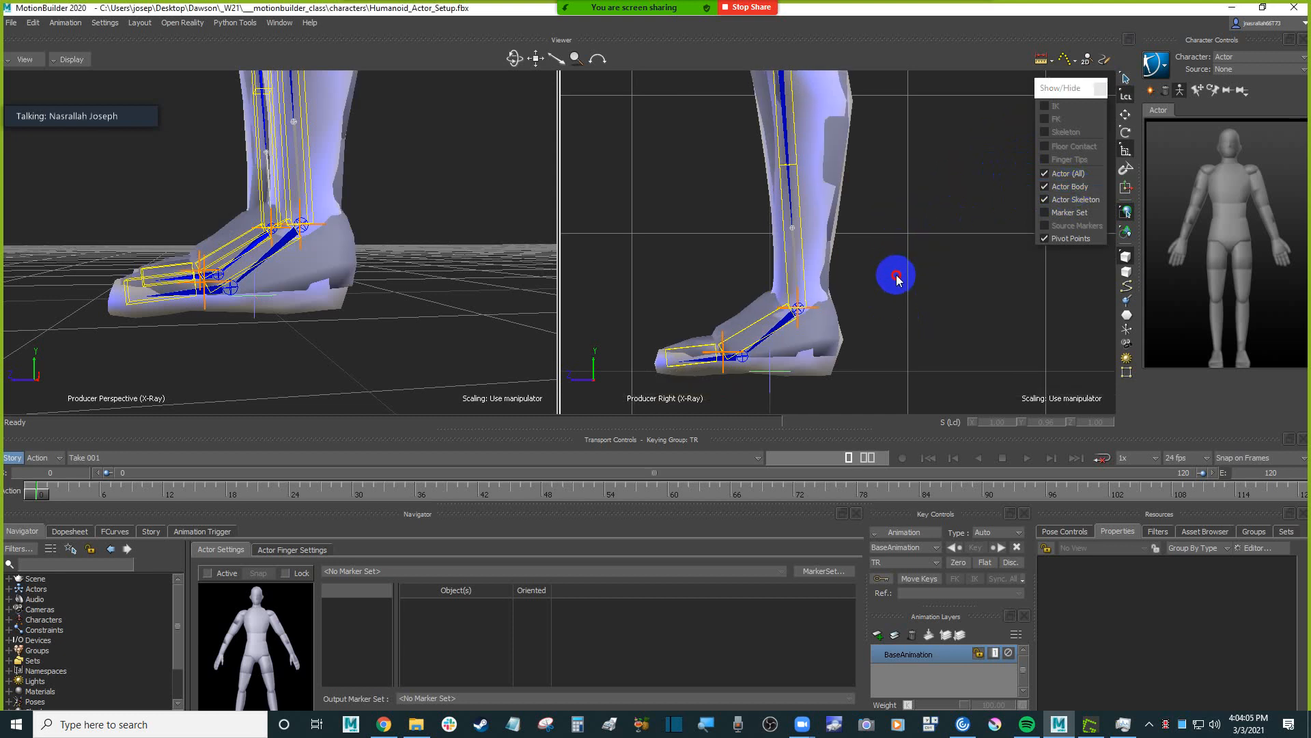
scroll(943, 246, "down", 4)
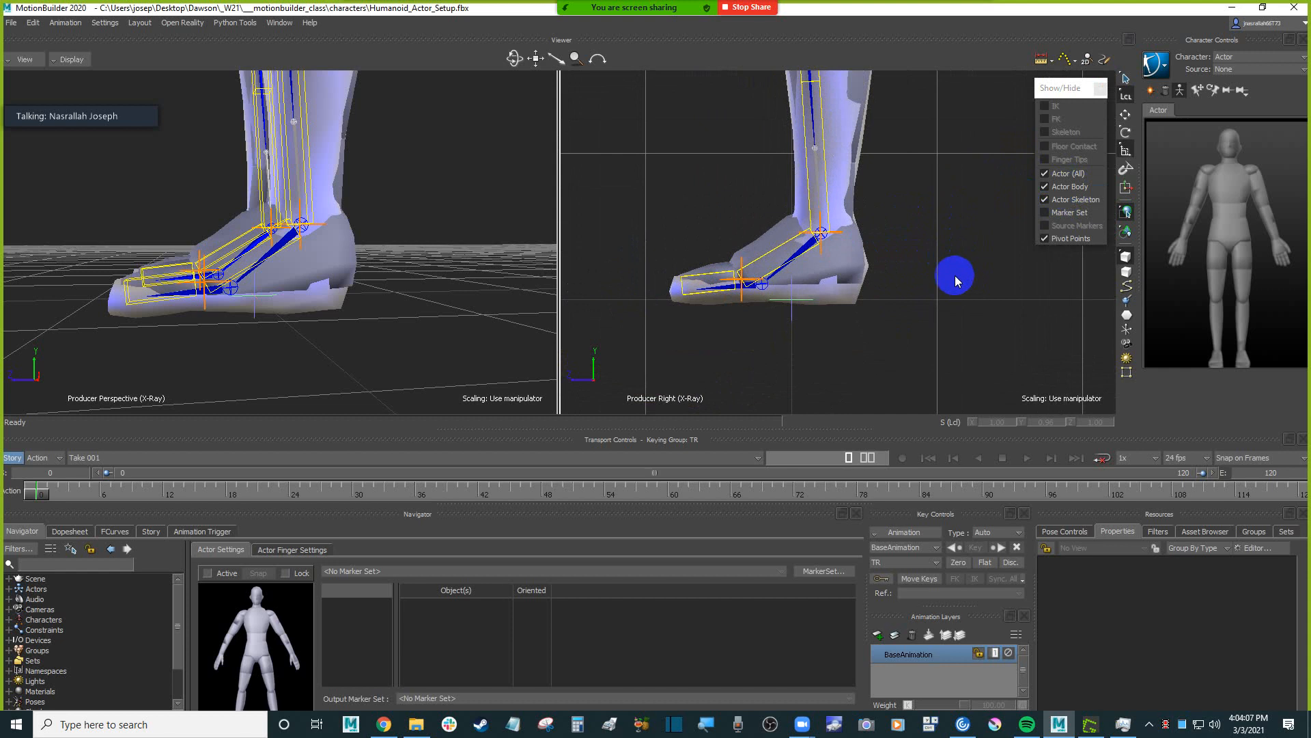
scroll(956, 279, "up", 3)
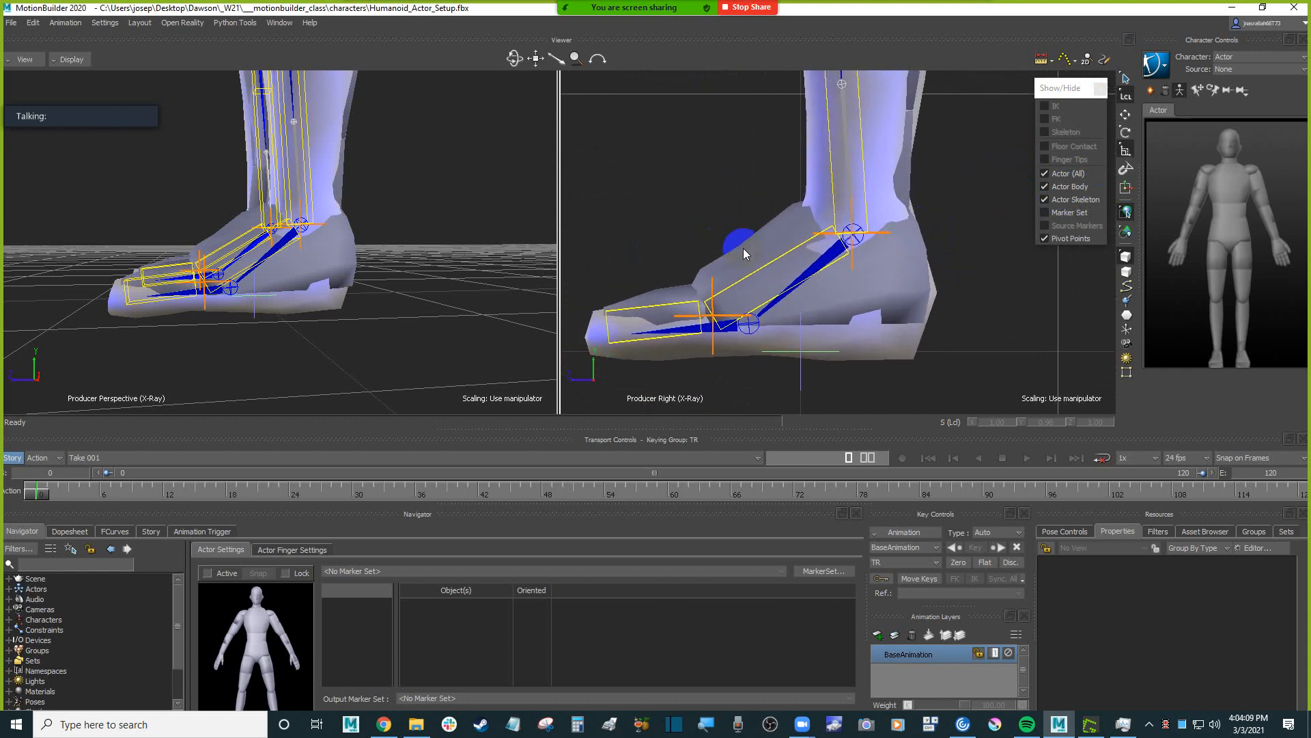
left_click(764, 256)
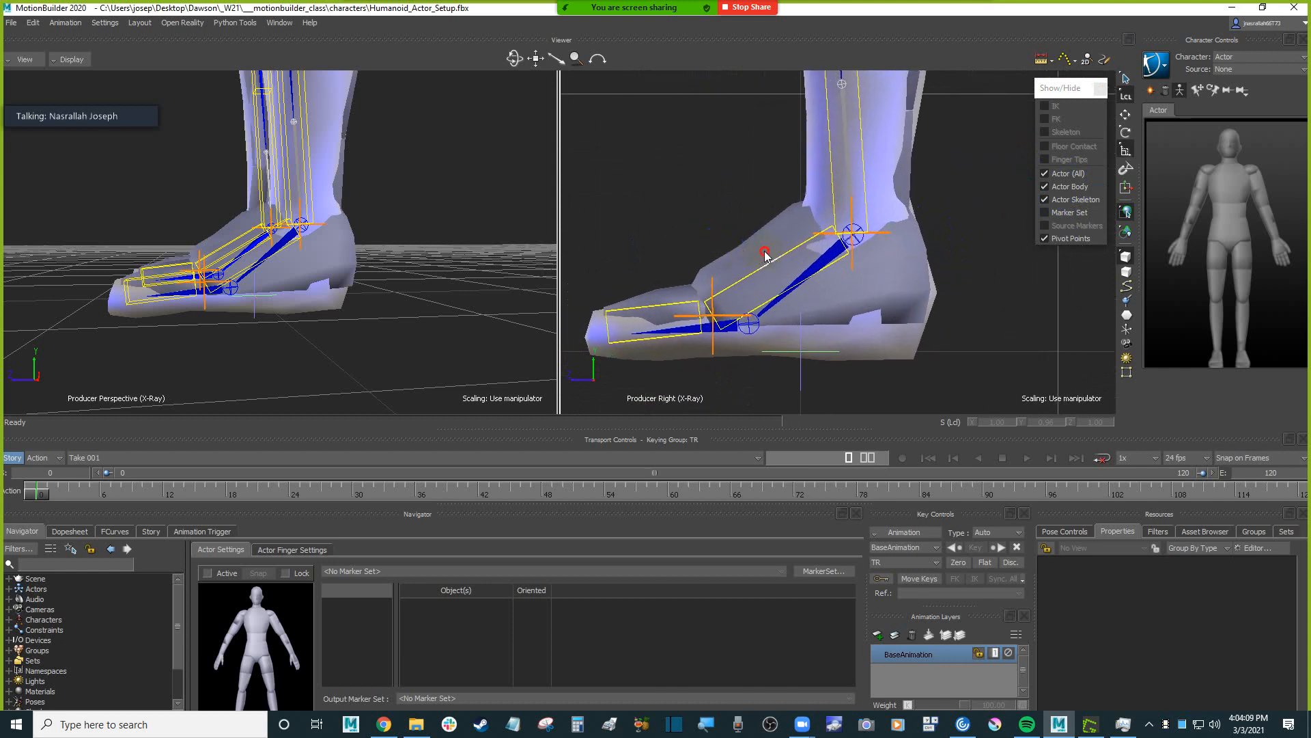
left_click(663, 296)
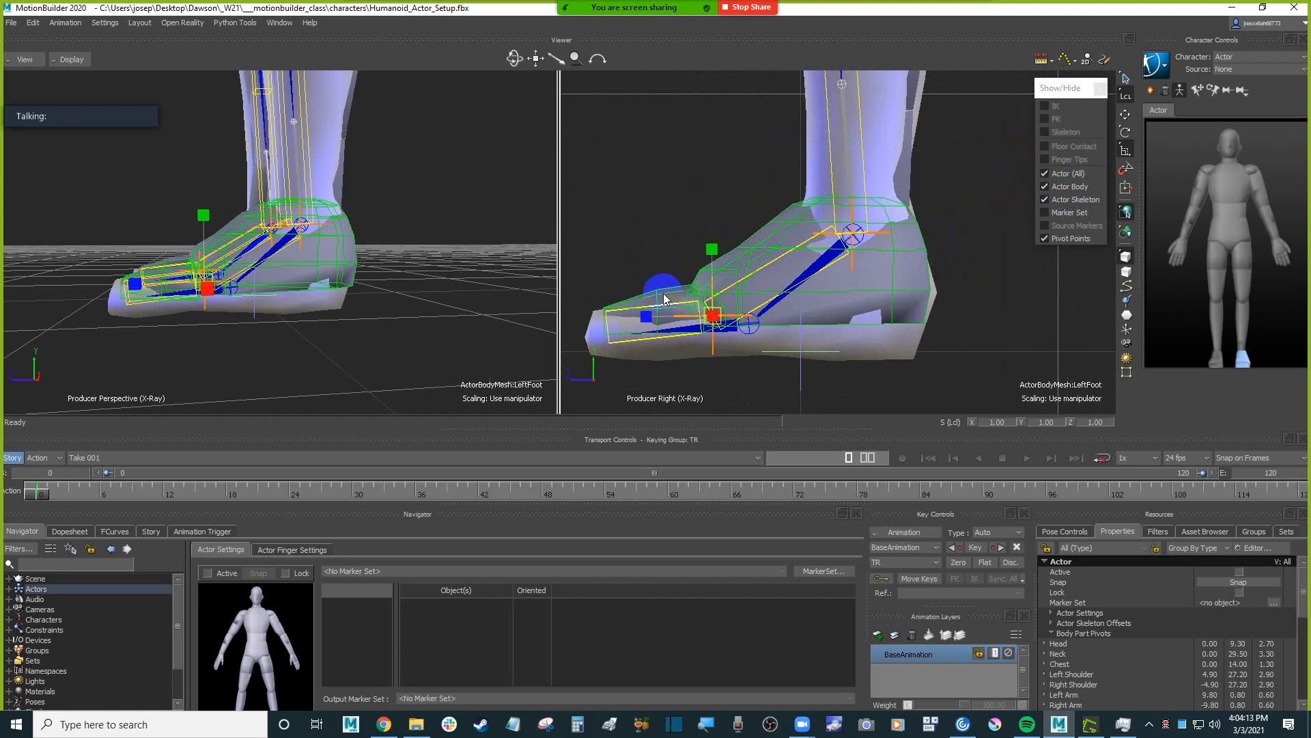
left_click_drag(658, 265, 661, 271)
left_click(666, 293)
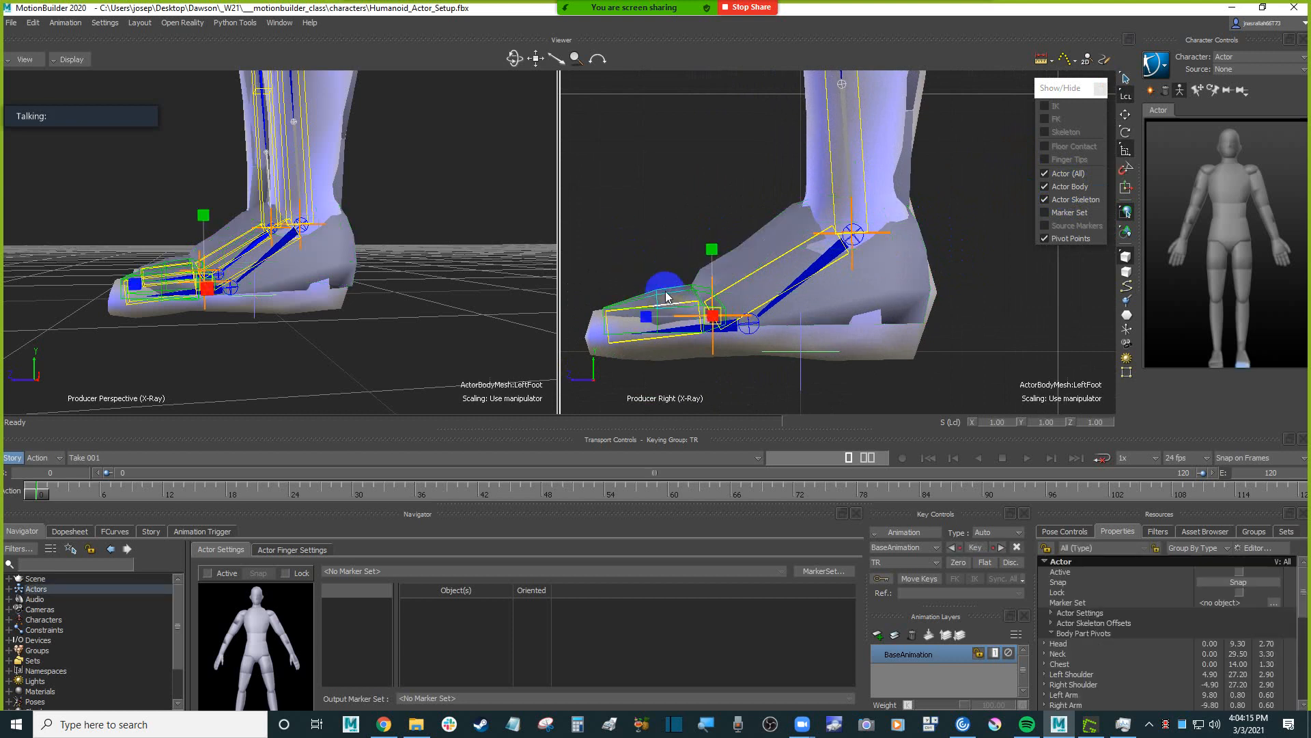
left_click(760, 240)
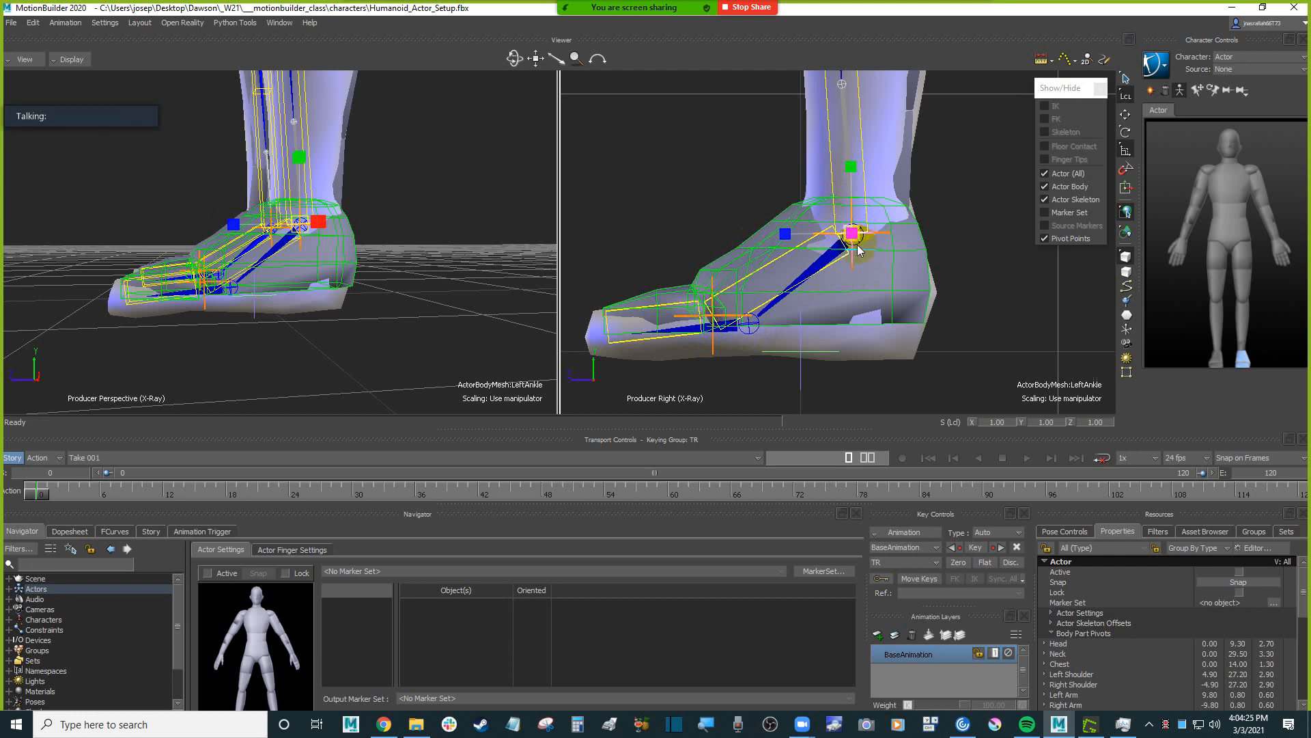
mouse_move(383, 227)
left_mouse_down()
mouse_move(483, 252)
mouse_move(392, 227)
left_mouse_up()
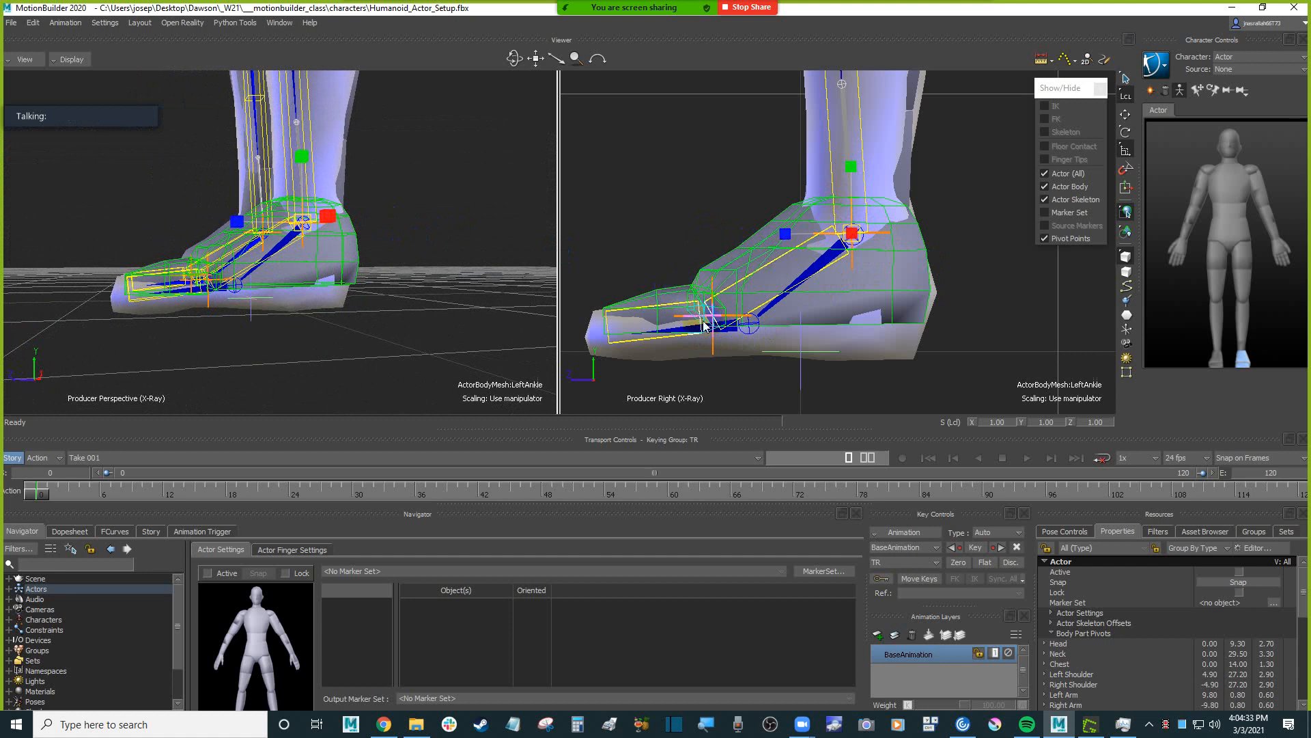
left_click_drag(850, 167, 857, 155)
left_click_drag(785, 228, 803, 236)
left_click_drag(854, 169, 853, 170)
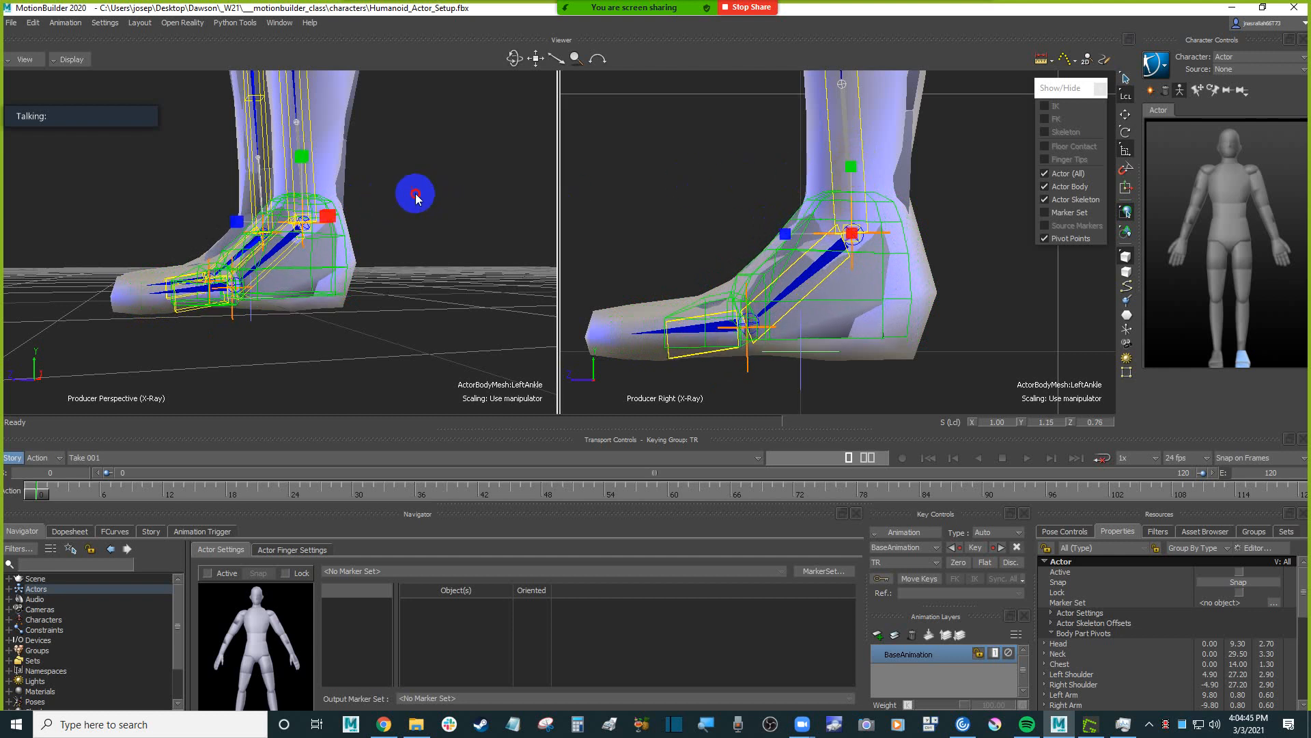
Select the Left Ankle bone, undo its trial Y rotation, and turn on rotation snapping.
left_click_drag(419, 193, 478, 198)
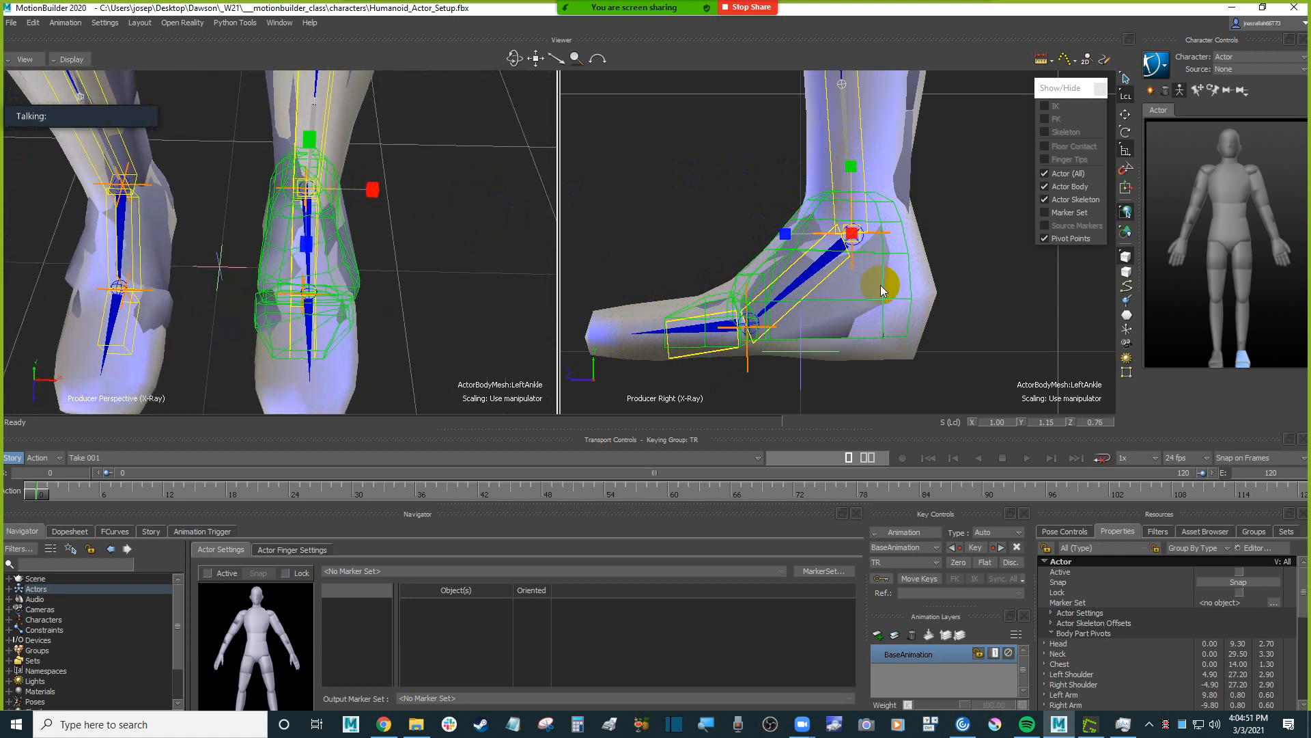
left_click(824, 282)
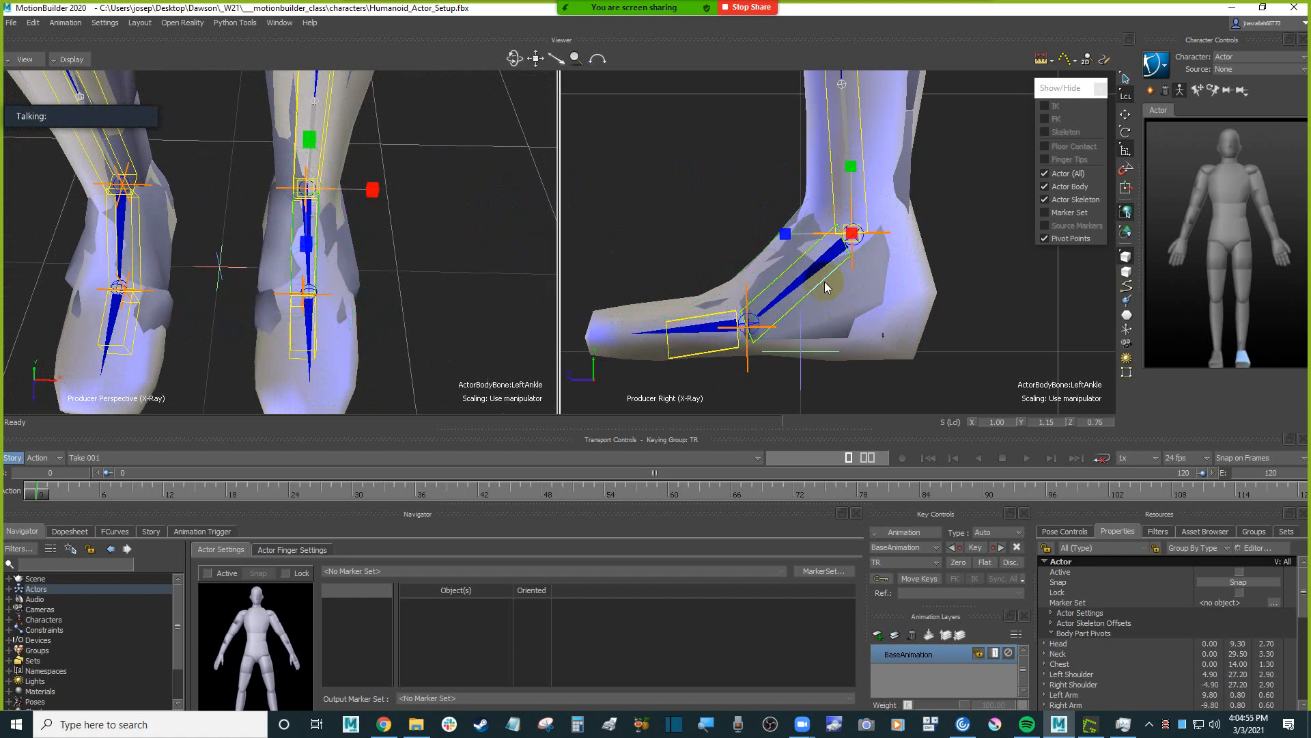
left_click_drag(526, 259, 415, 264)
key("r")
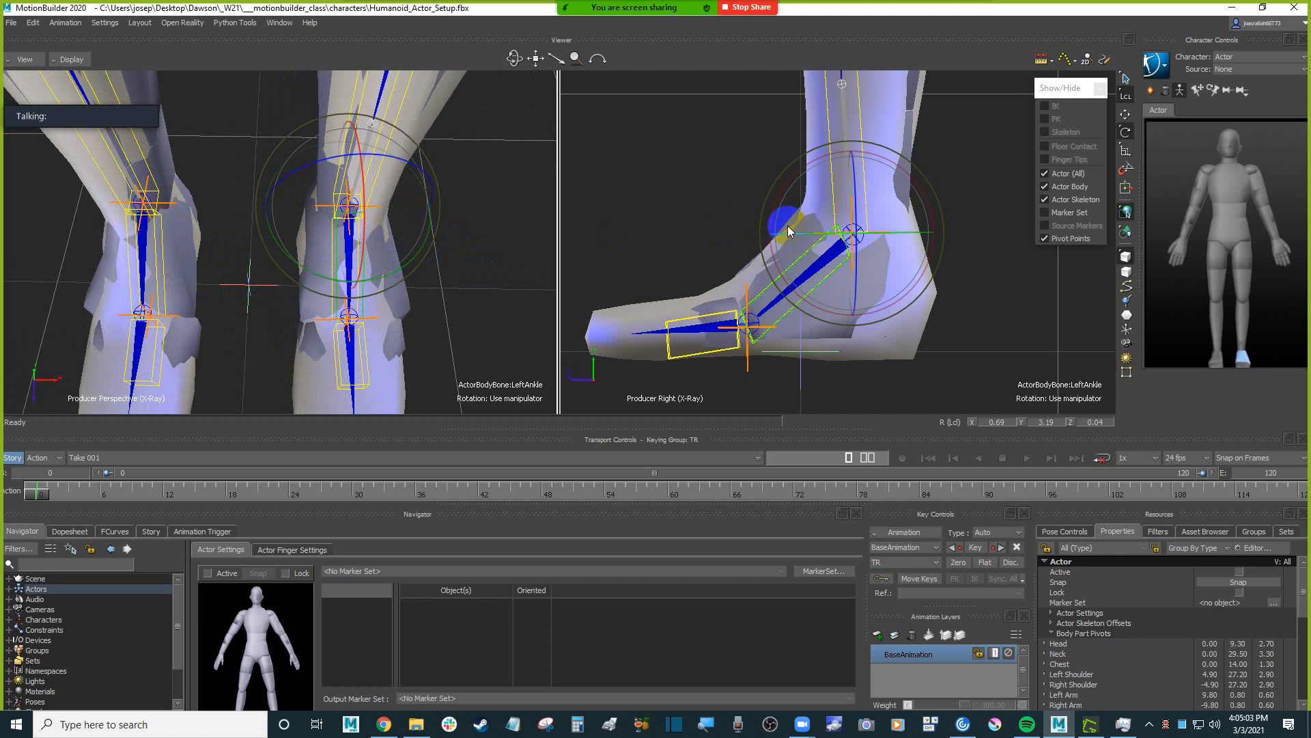
key("ctrl+z")
left_click(1127, 169)
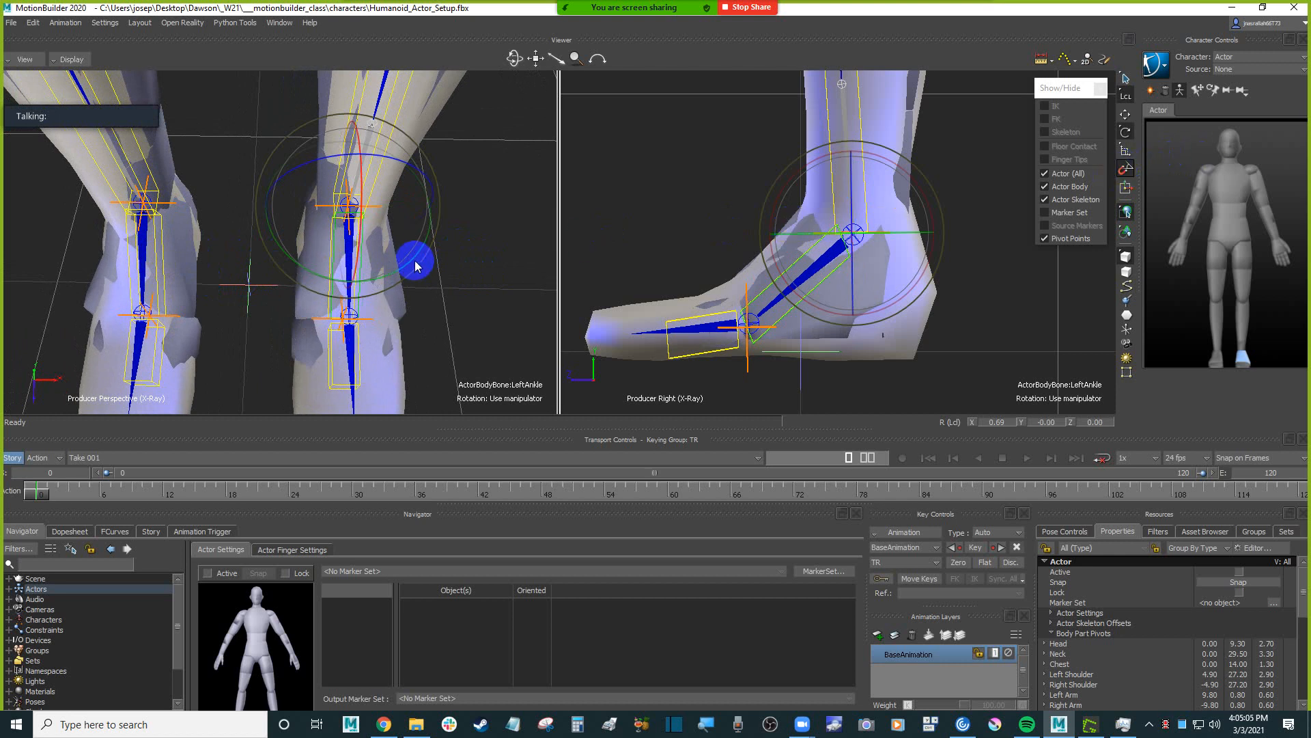
Rotate the Left Ankle to Y 5.00 and the Right Ankle to Y -5.00 to align them with the Humanoid's feet.
left_click(157, 252)
left_click_drag(211, 248, 203, 257)
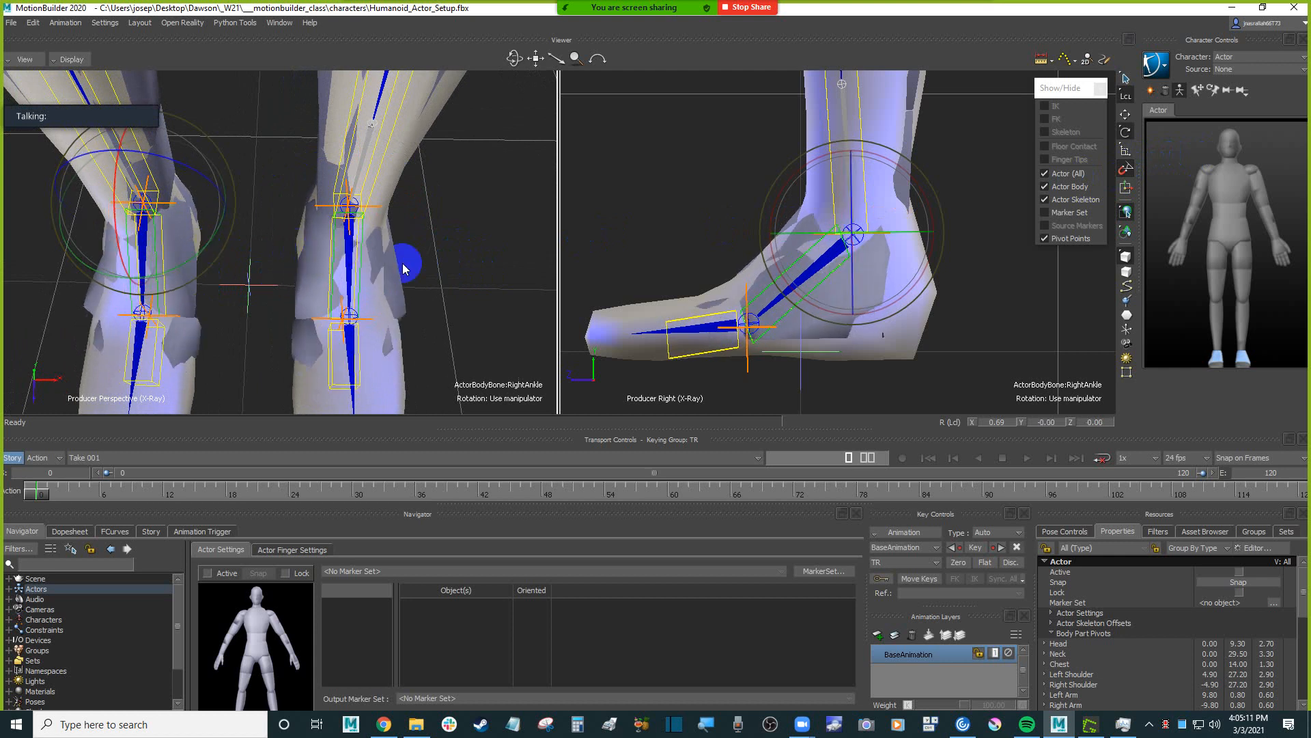
left_click(469, 258)
left_click(340, 257)
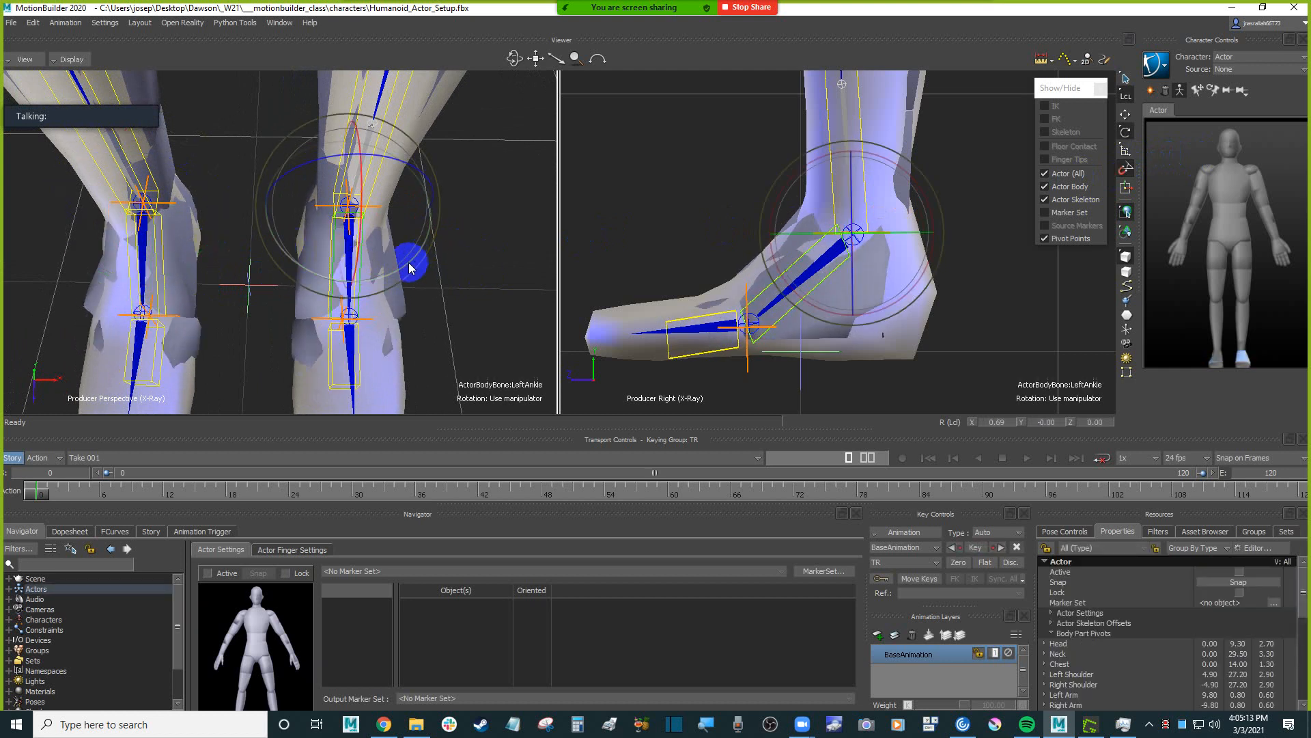
left_click_drag(410, 267, 414, 265)
left_click(162, 252)
left_click_drag(206, 251, 317, 294)
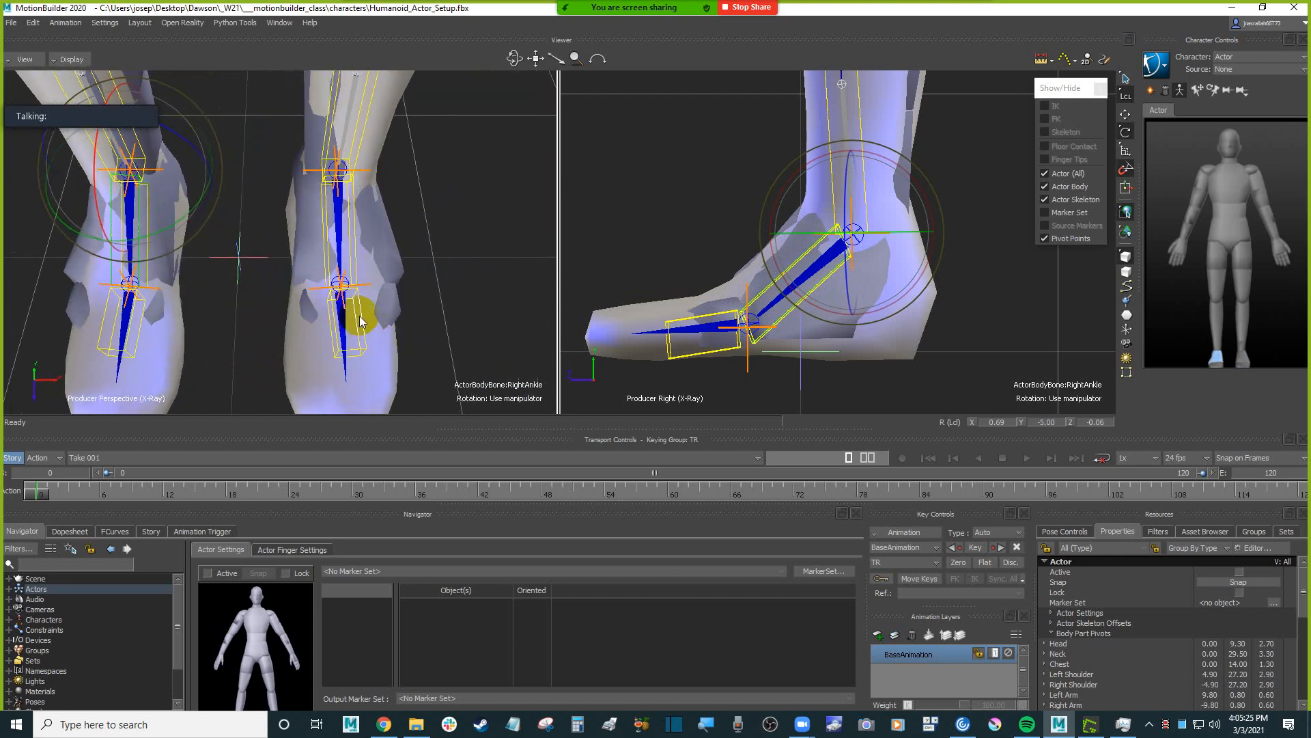
Scale the Left Foot body part to about Z 1.41 so it reaches the tip of the Humanoid's toes.
left_click(718, 313)
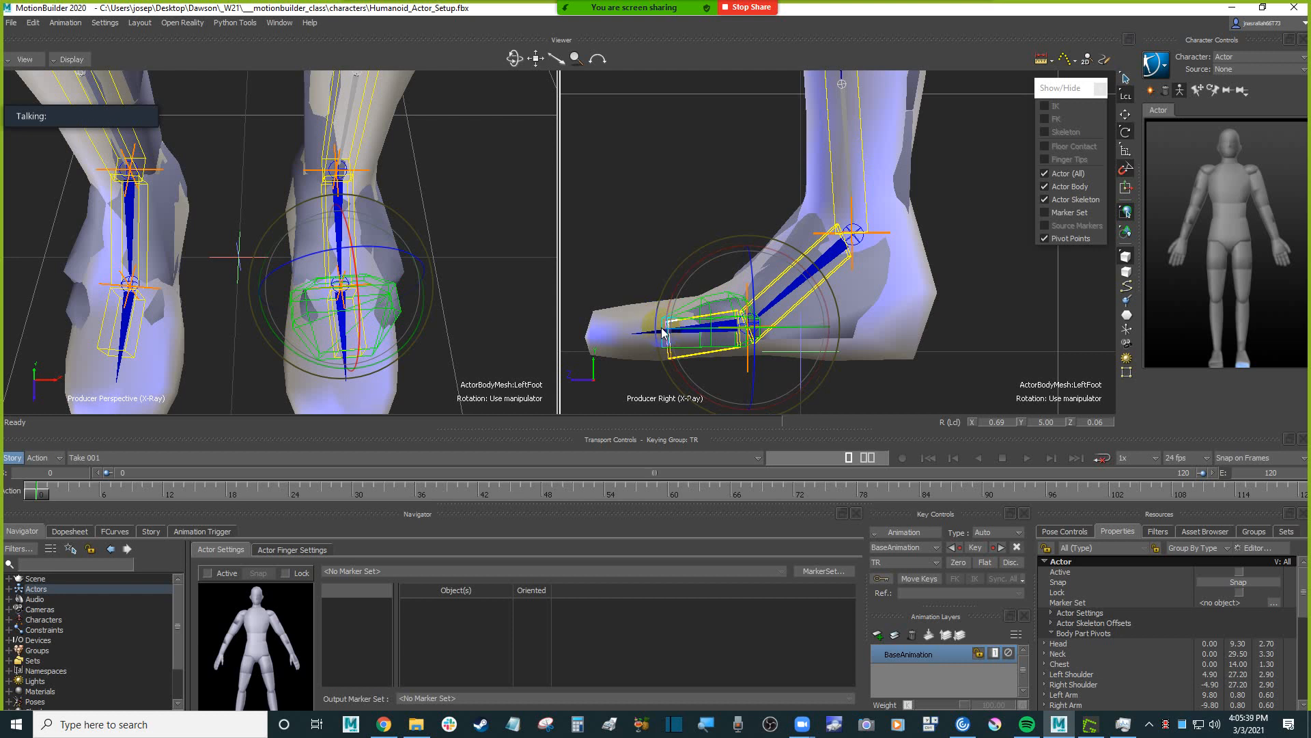
key("s")
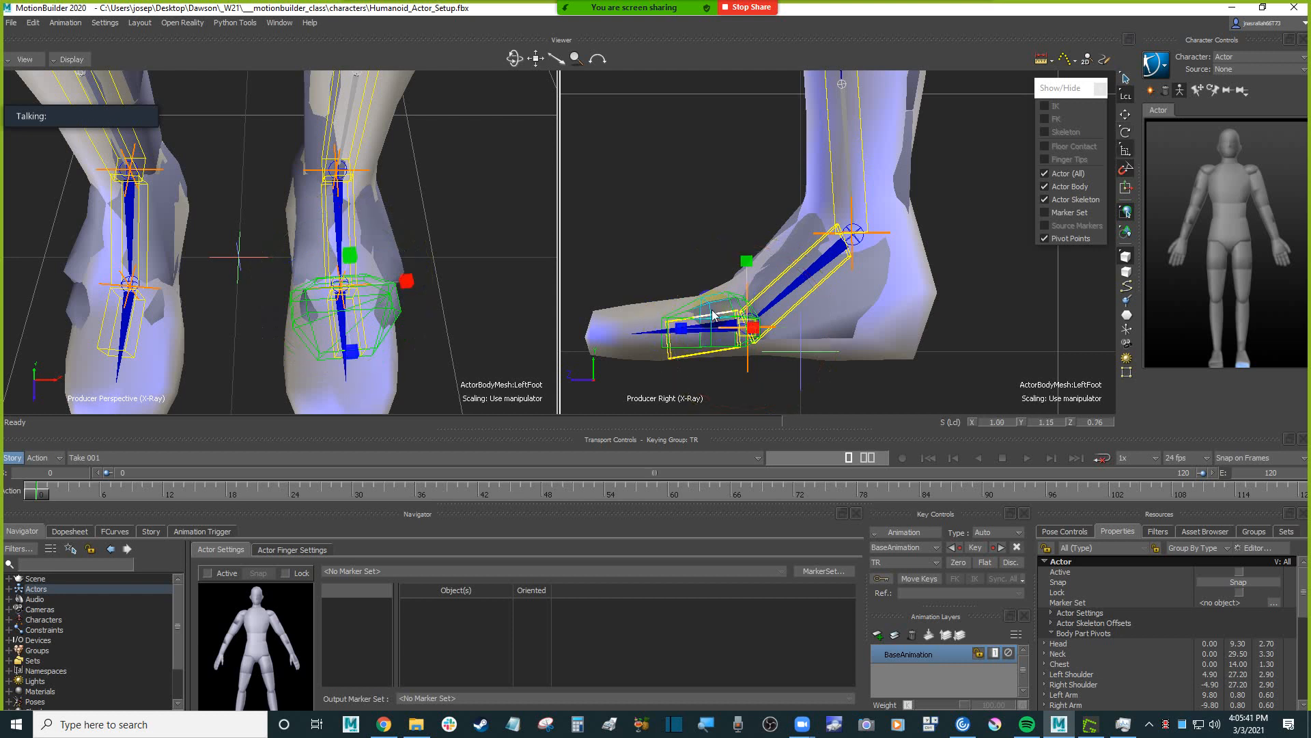
left_click_drag(681, 335, 613, 344)
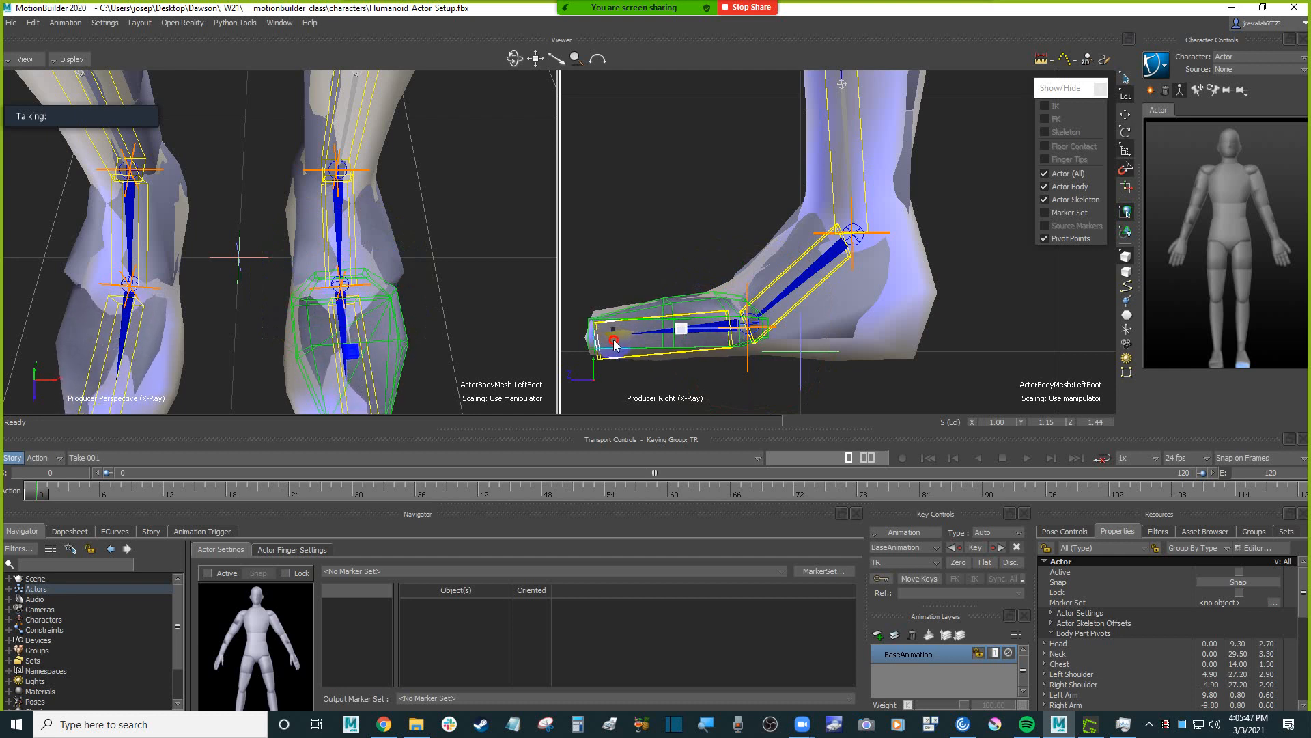
left_click_drag(433, 269, 460, 228, "shift")
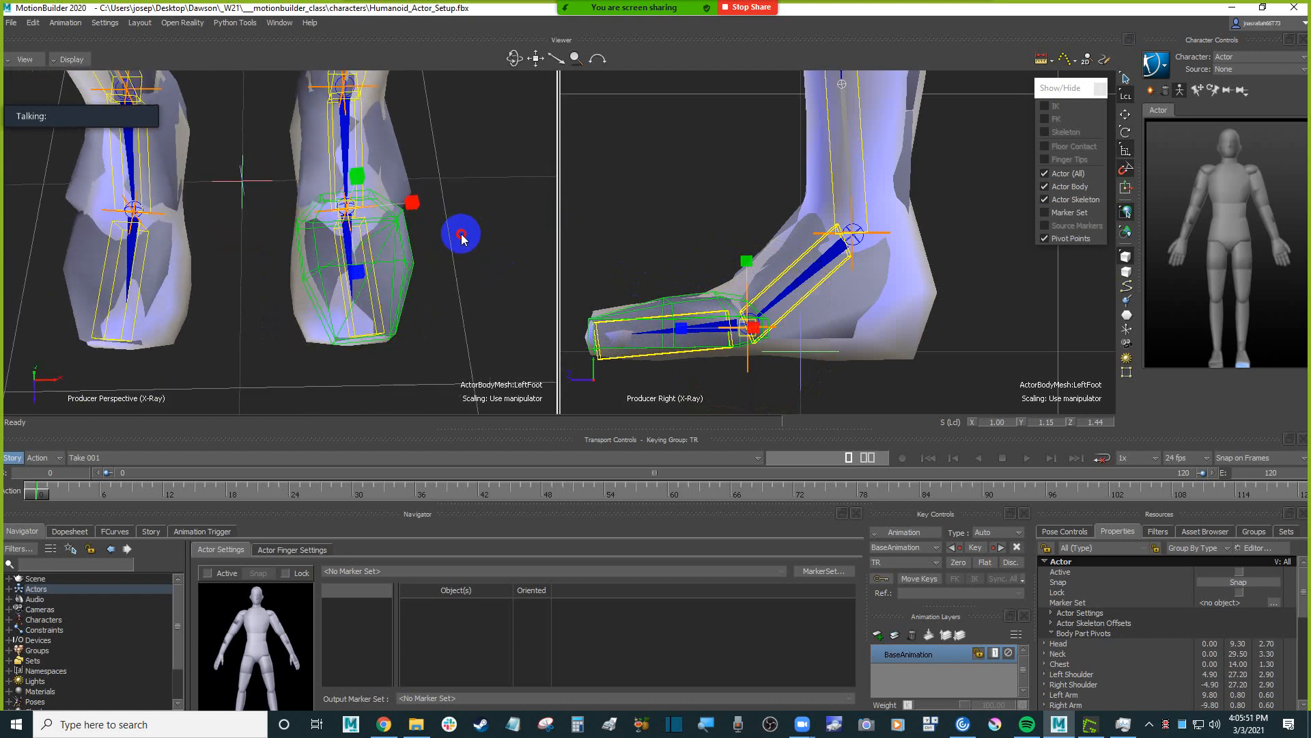
left_click_drag(612, 307, 683, 333)
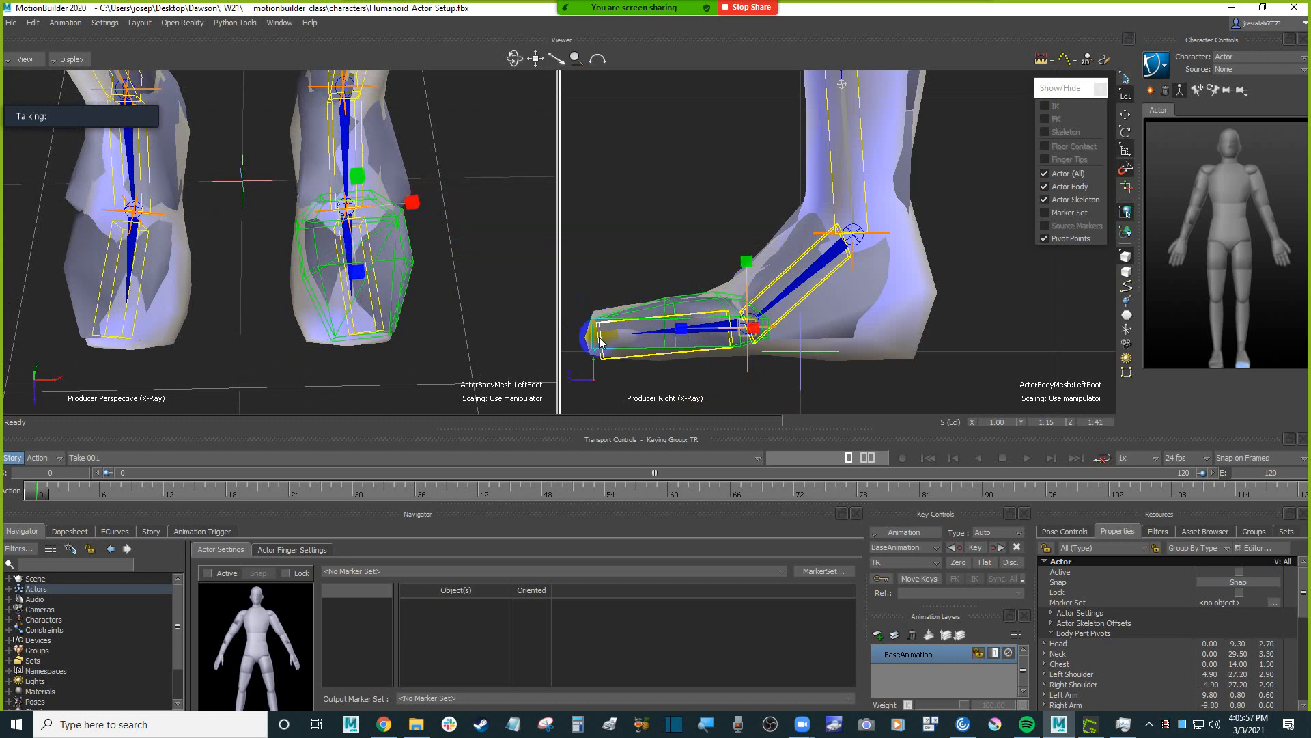
Hide the Actor Body again and deselect the foot, leaving the actor skeleton and pivot points displayed.
scroll(686, 190, "down", 3)
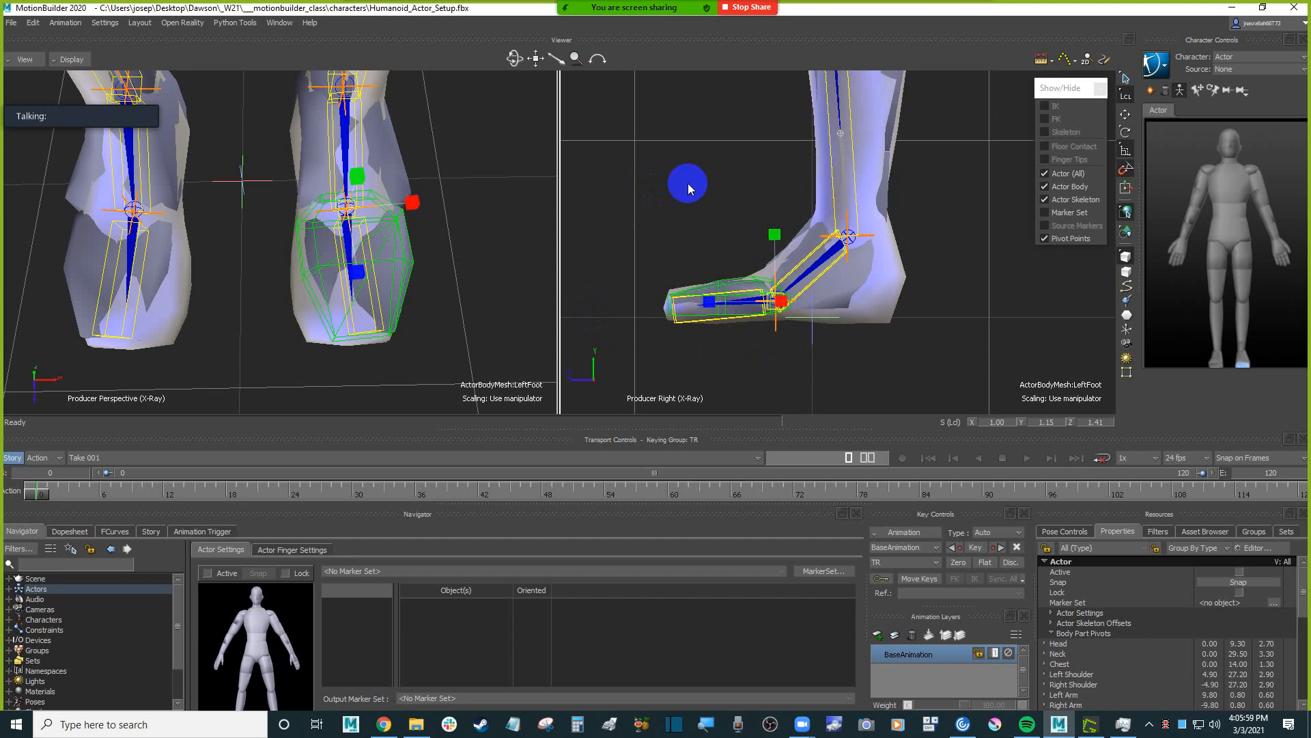
middle_click_drag(688, 184, 691, 198, "alt")
left_click(1062, 193)
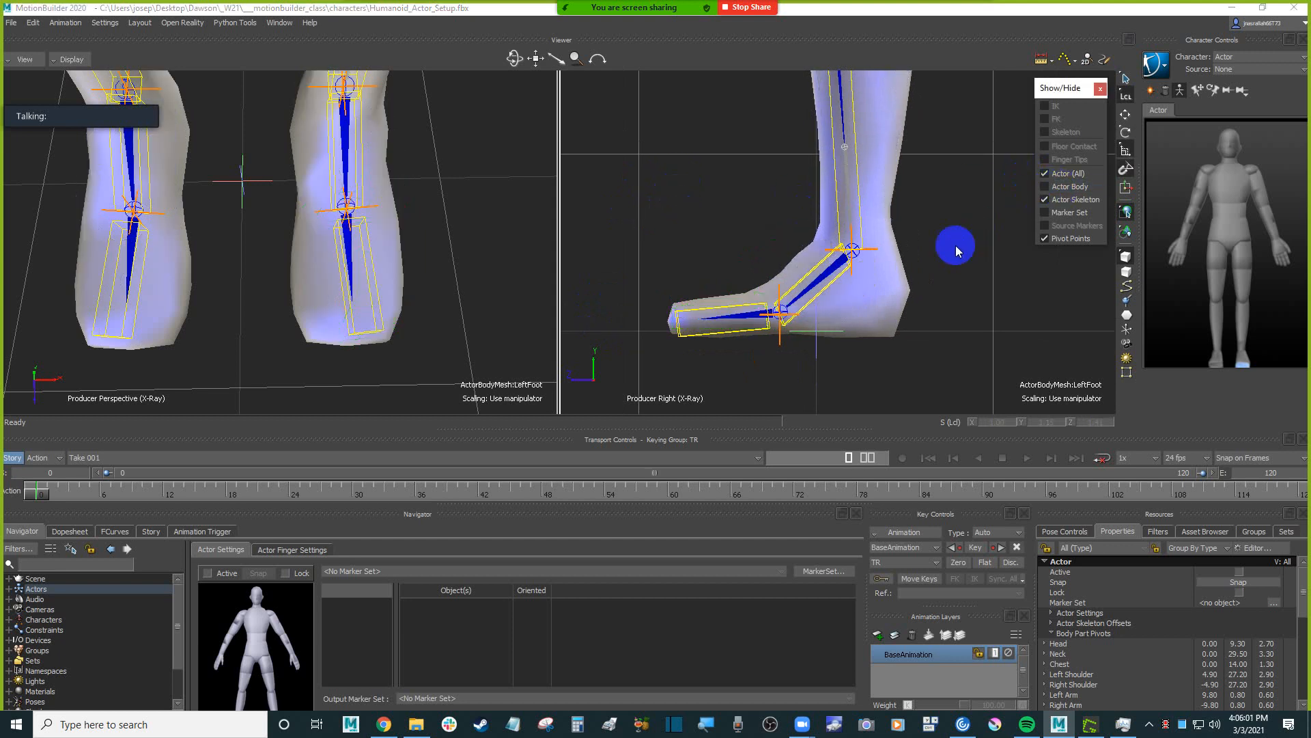
left_click(956, 245)
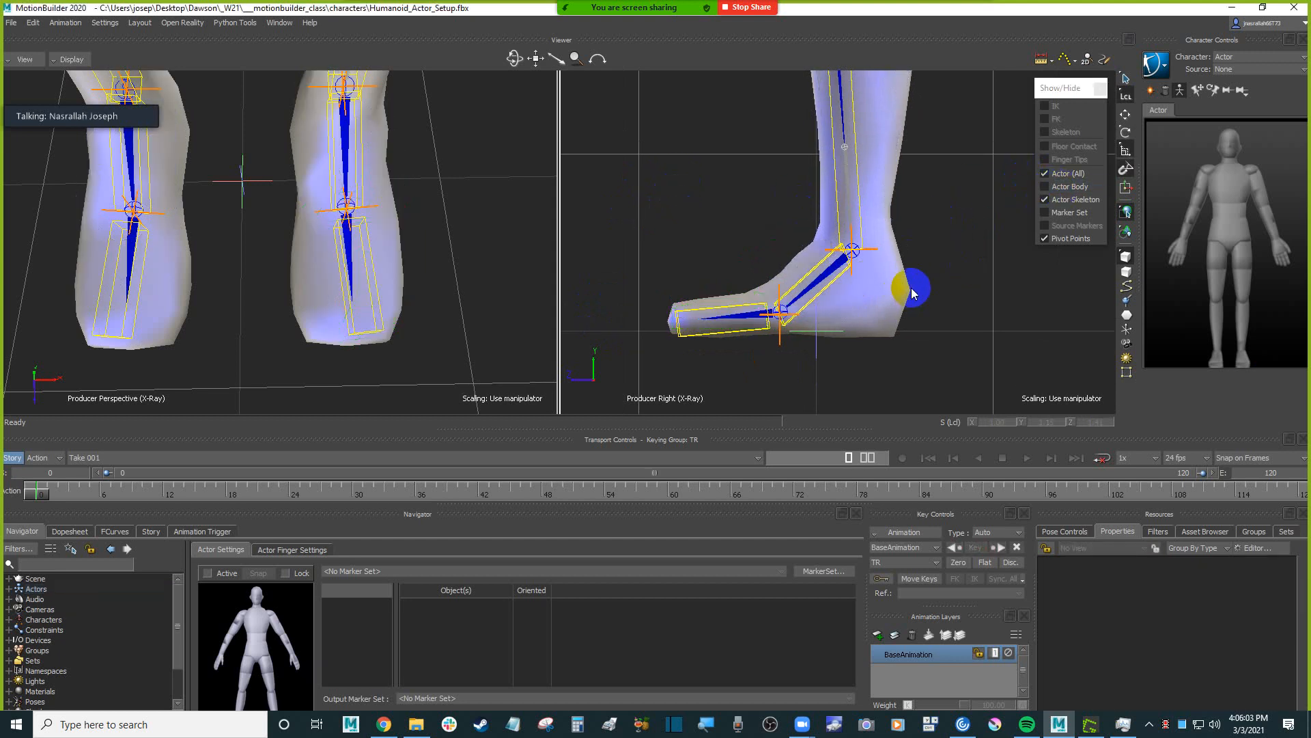
scroll(913, 284, "down", 5)
middle_click_drag(924, 255, 927, 280, "alt")
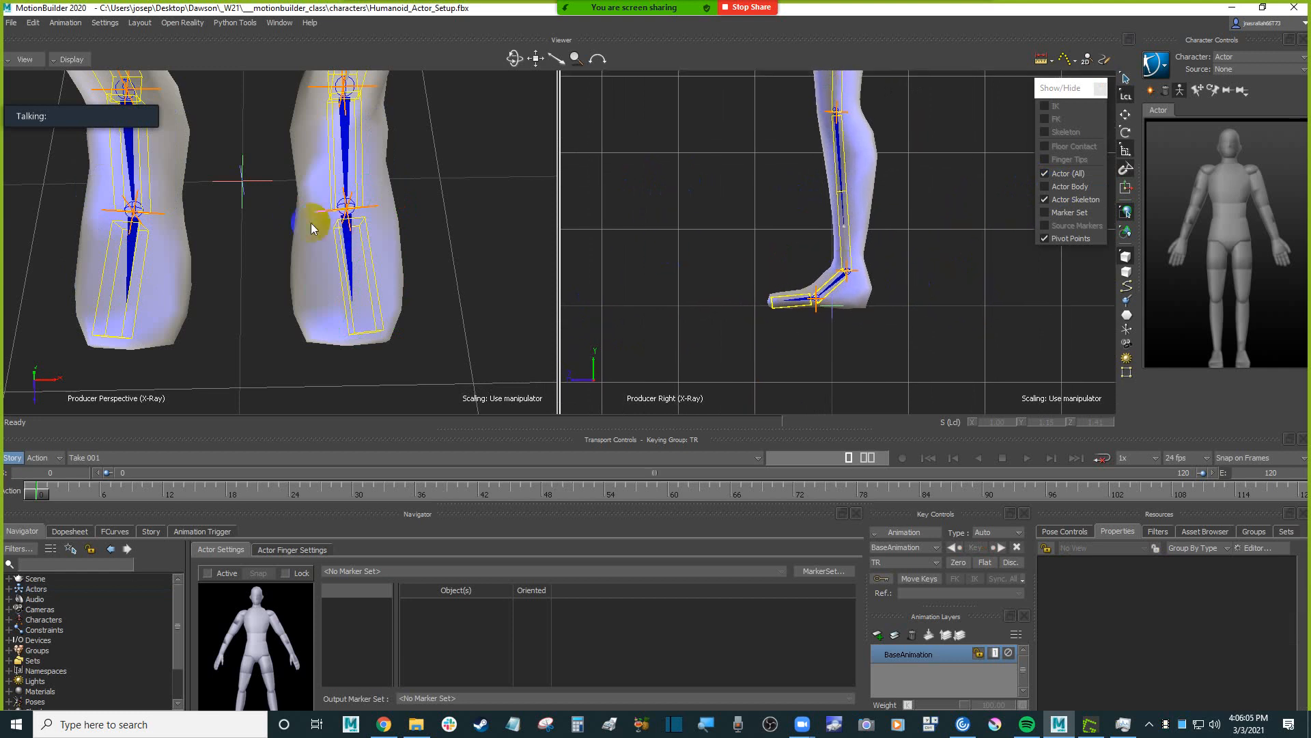
left_click(363, 181)
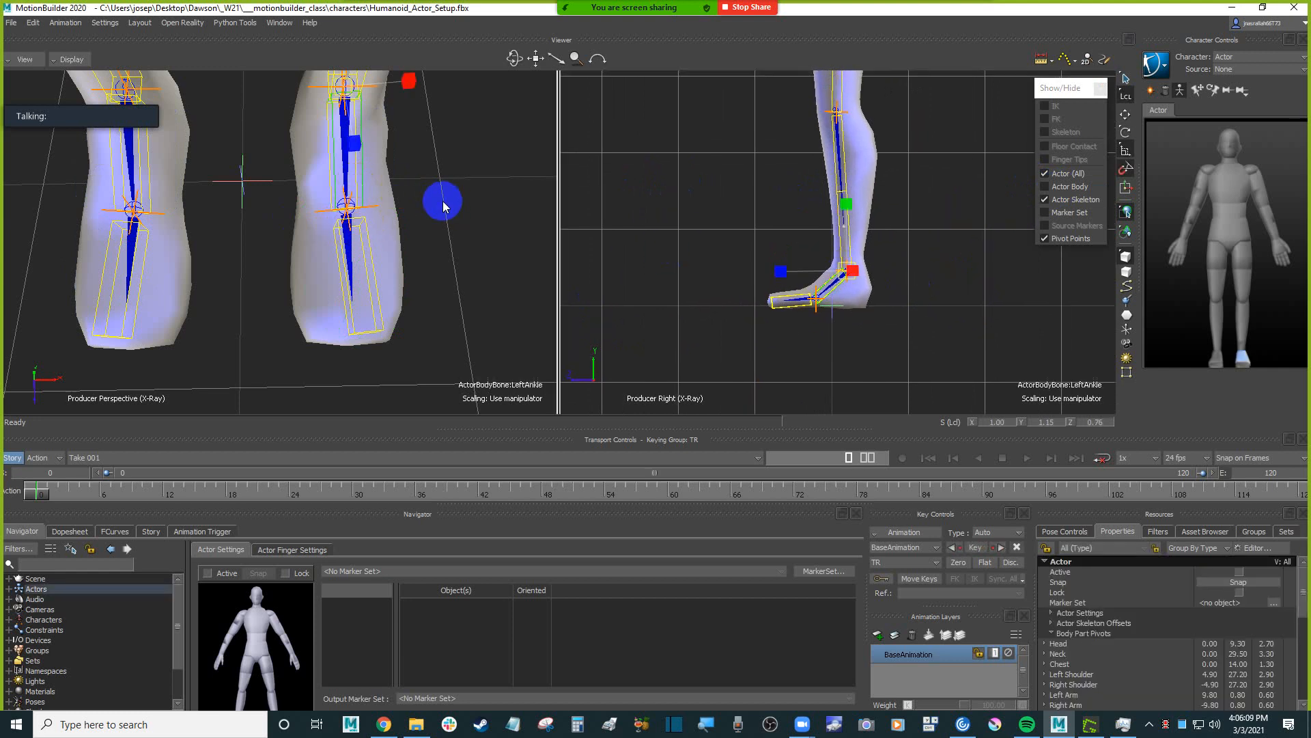
key("e")
left_click_drag(410, 134, 410, 145)
key("ctrl+z")
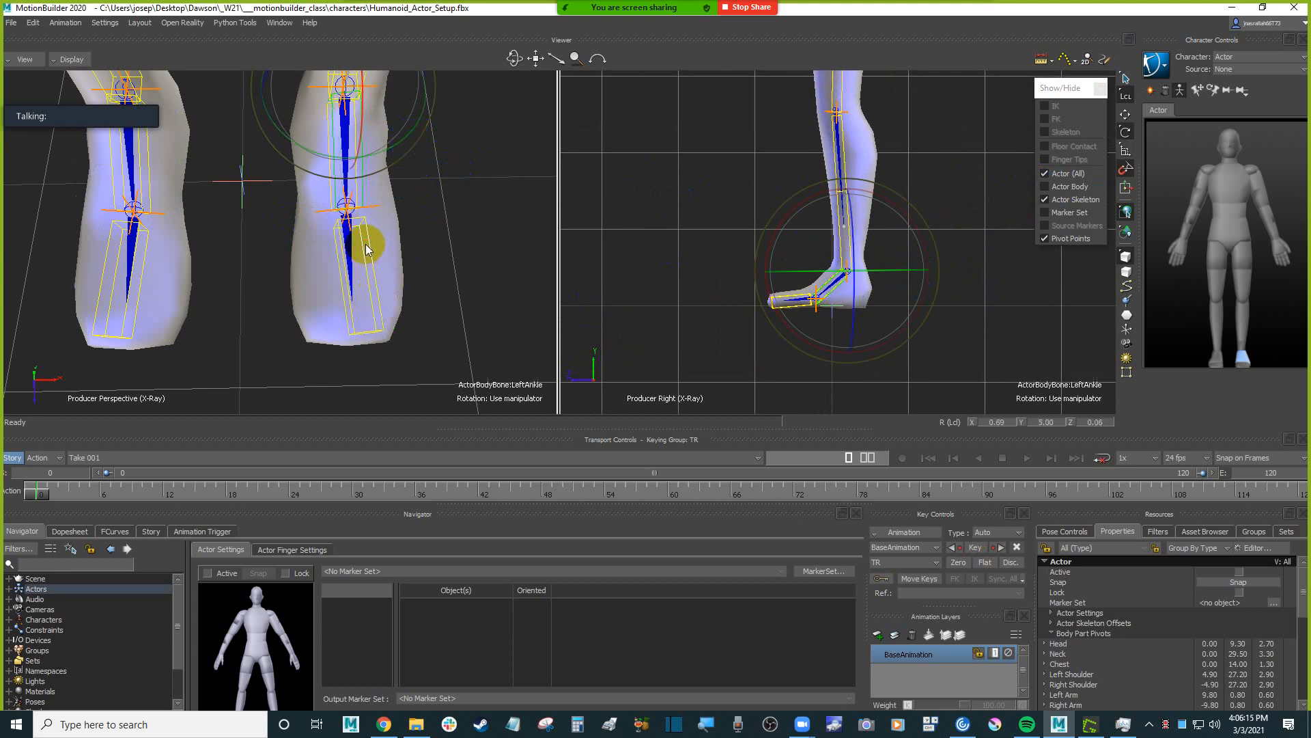
Rotate the Left Foot to Y 2.50 and the Right Foot to Y -2.50 to align them with the Humanoid's toes.
left_click(366, 246)
middle_click_drag(512, 227, 472, 232, "alt")
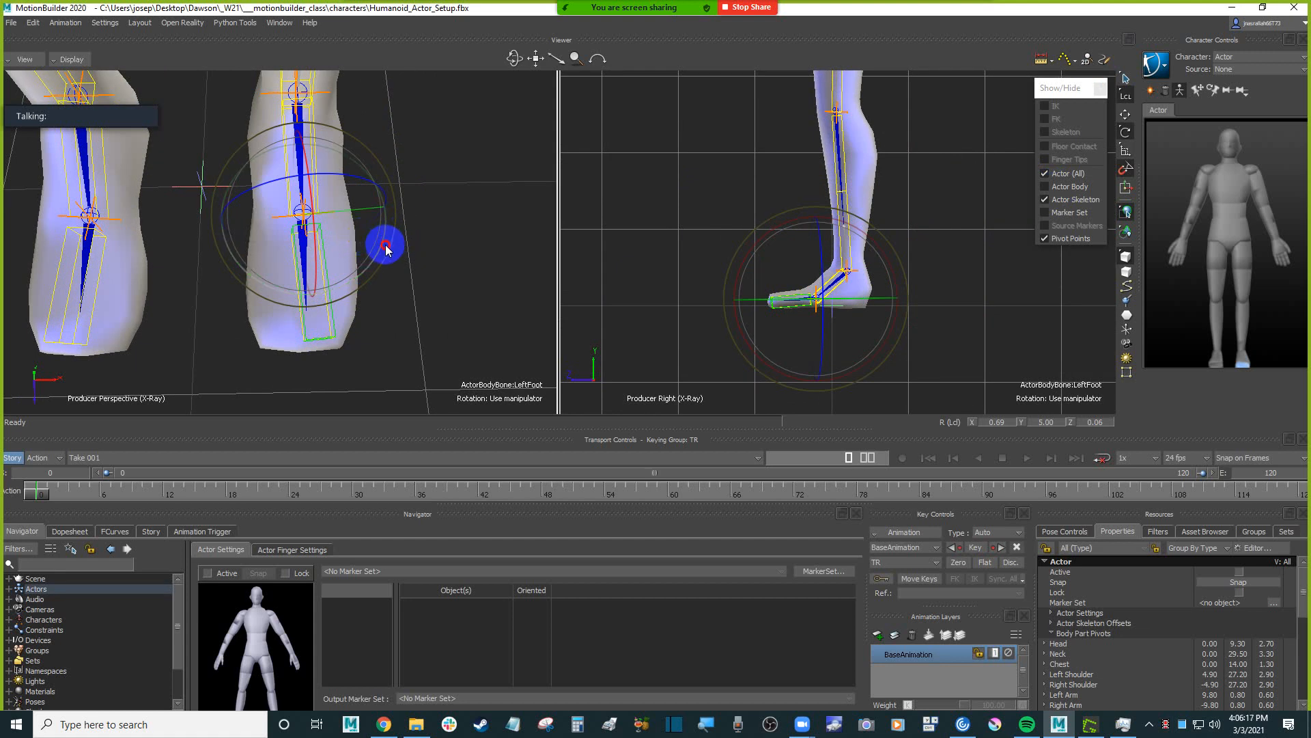
left_click_drag(385, 249, 386, 253)
middle_click_drag(384, 247, 462, 263, "alt")
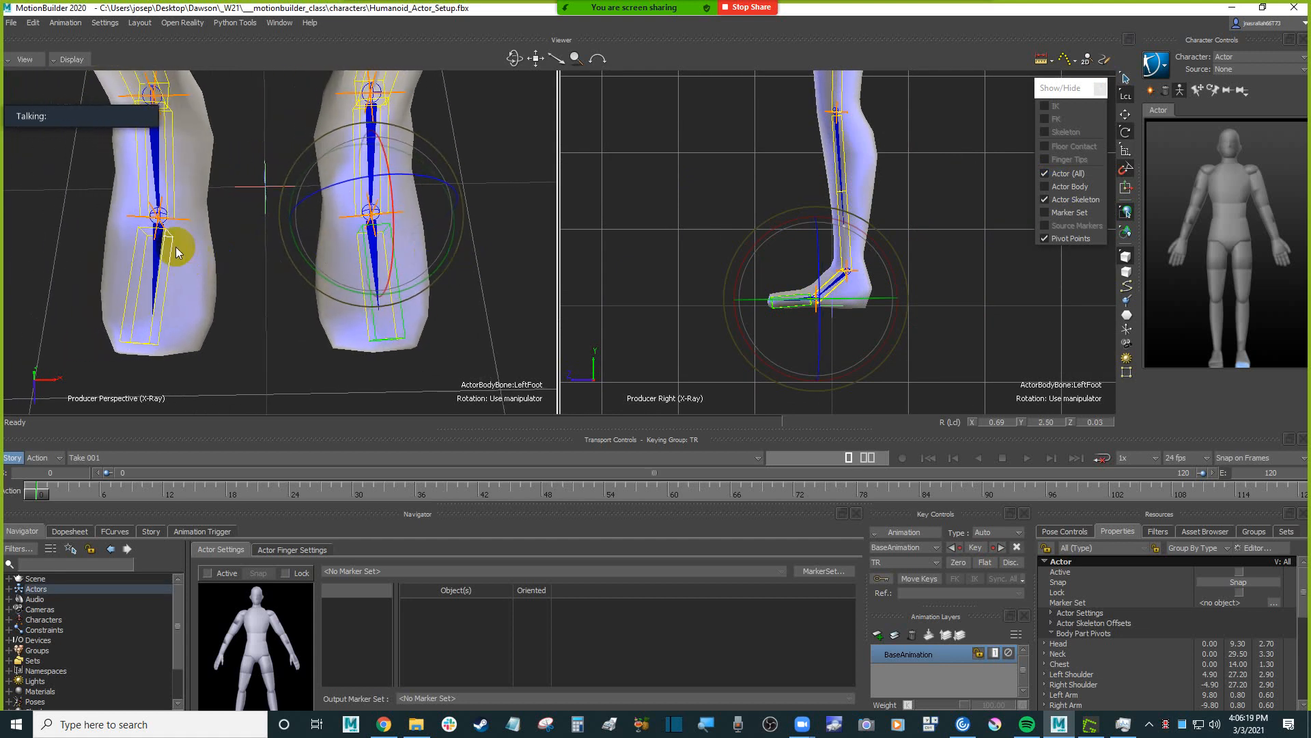
left_click(169, 254)
middle_click_drag(169, 257, 275, 267, "alt")
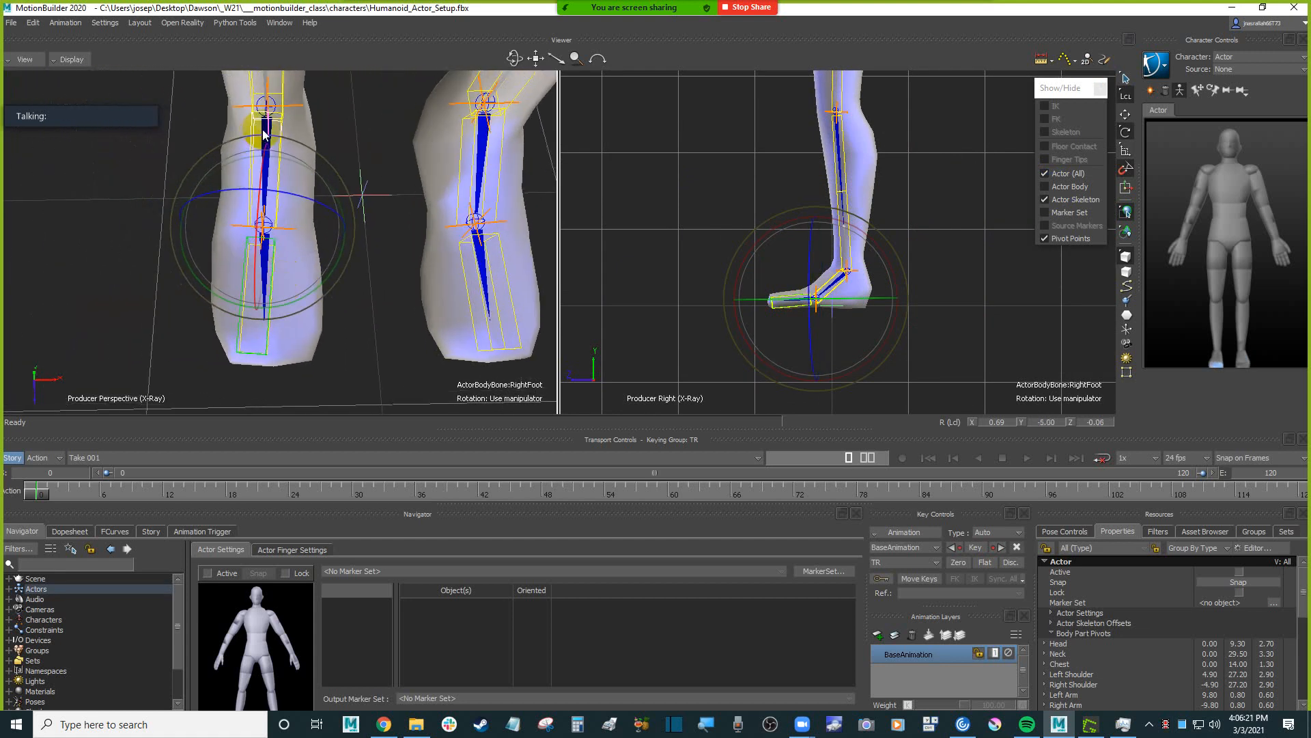
left_click_drag(330, 276, 331, 271)
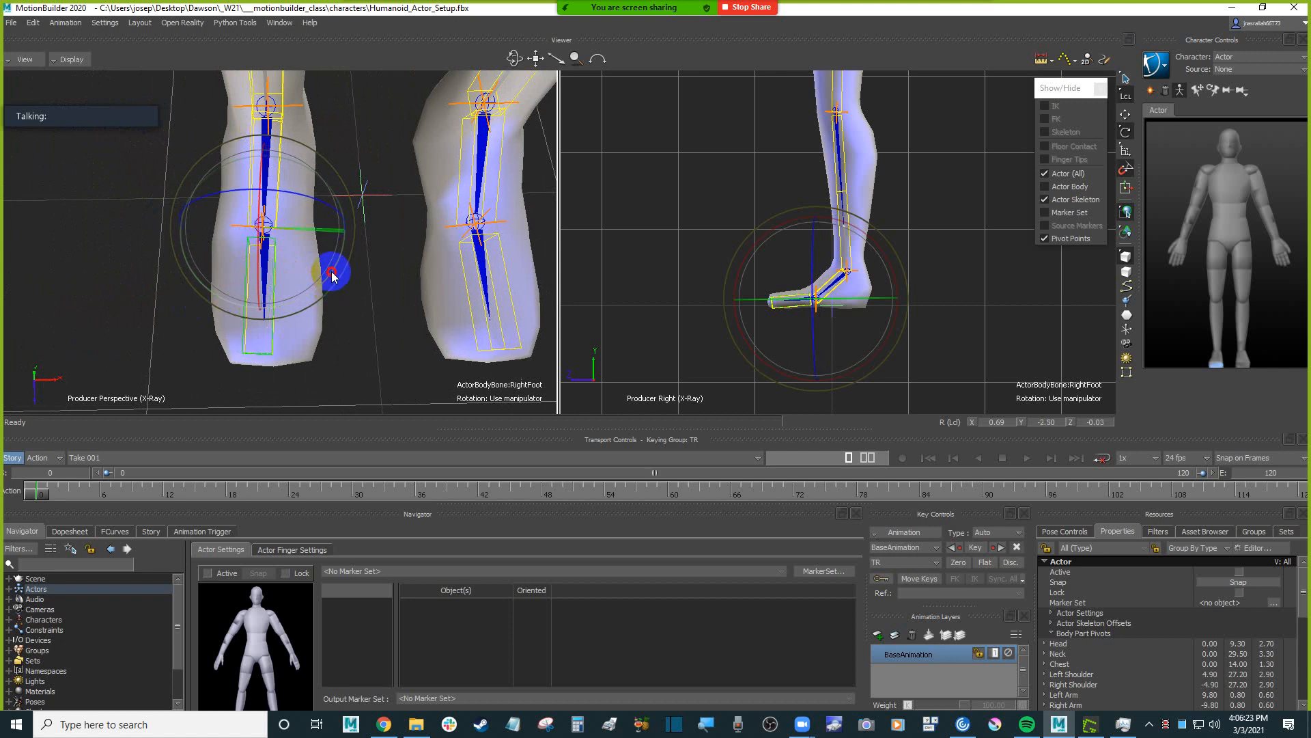
middle_click_drag(367, 299, 282, 313, "alt")
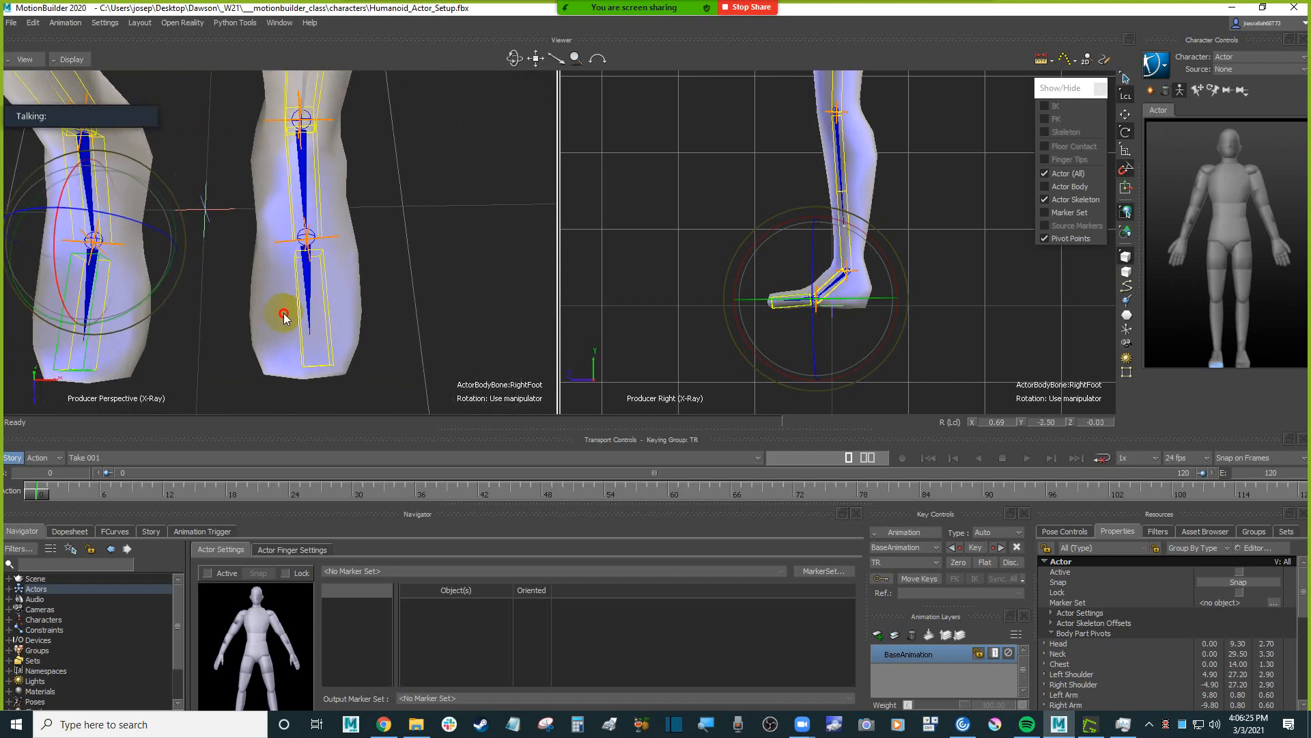
Deselect the foot, show the whole figure in the perspective view, and save the Humanoid_Actor_Setup scene.
scroll(328, 293, "down", 5)
left_click_drag(331, 317, 395, 273, "alt")
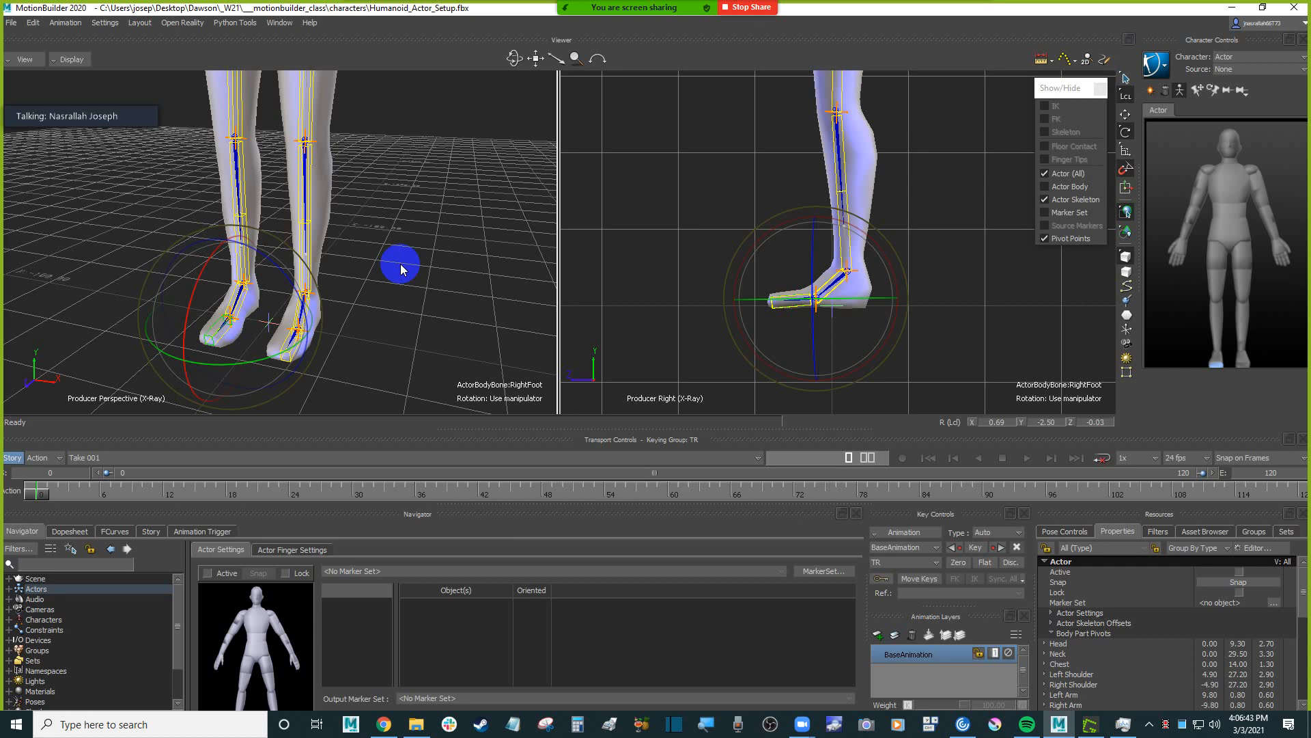
left_click(437, 263)
scroll(427, 273, "down", 2)
left_click_drag(423, 275, 440, 255, "alt")
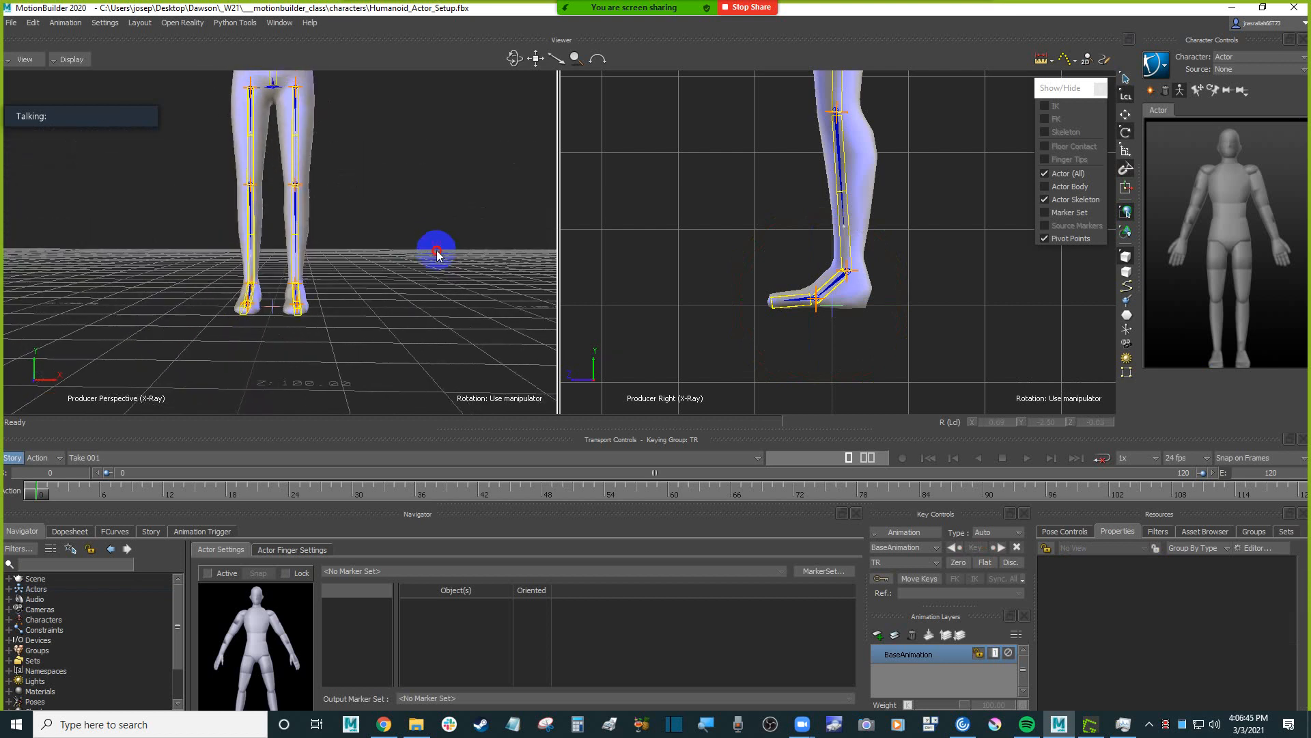
middle_click_drag(439, 255, 427, 304, "alt")
scroll(427, 305, "down", 5)
left_click_drag(422, 280, 414, 315, "alt")
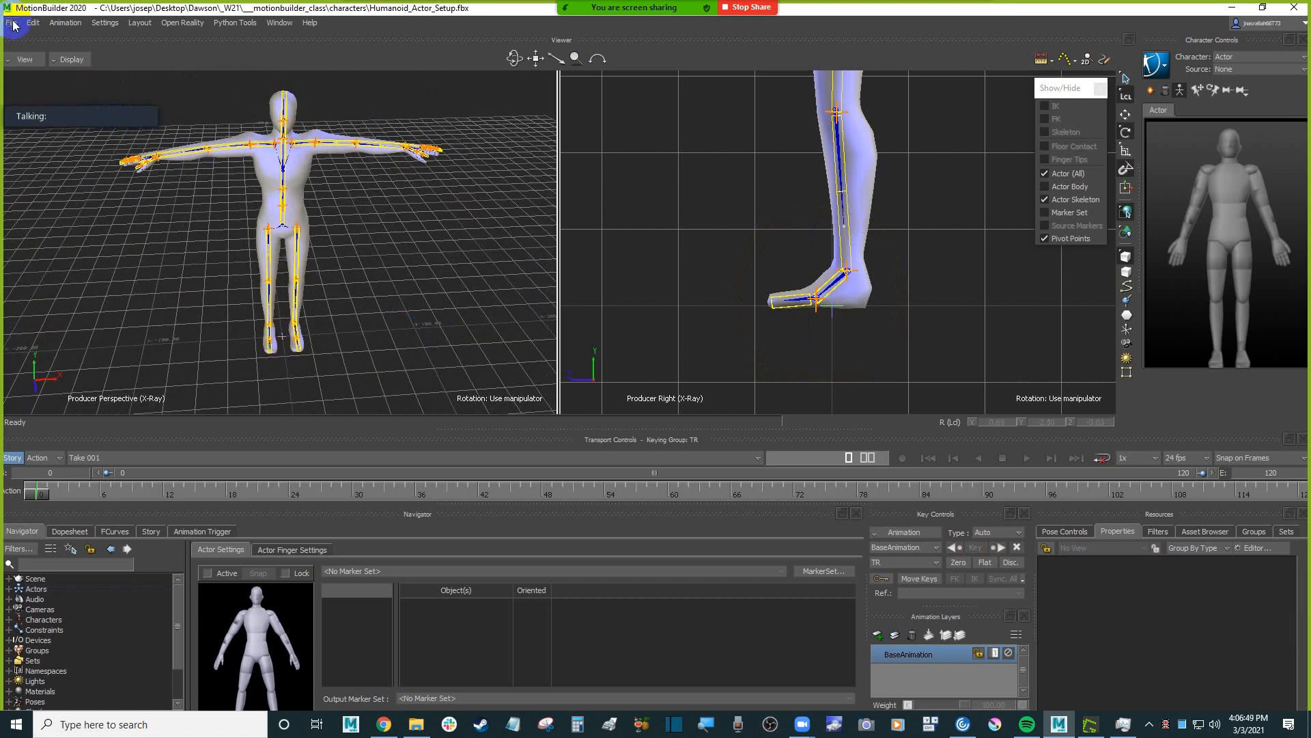
key("ctrl+s")
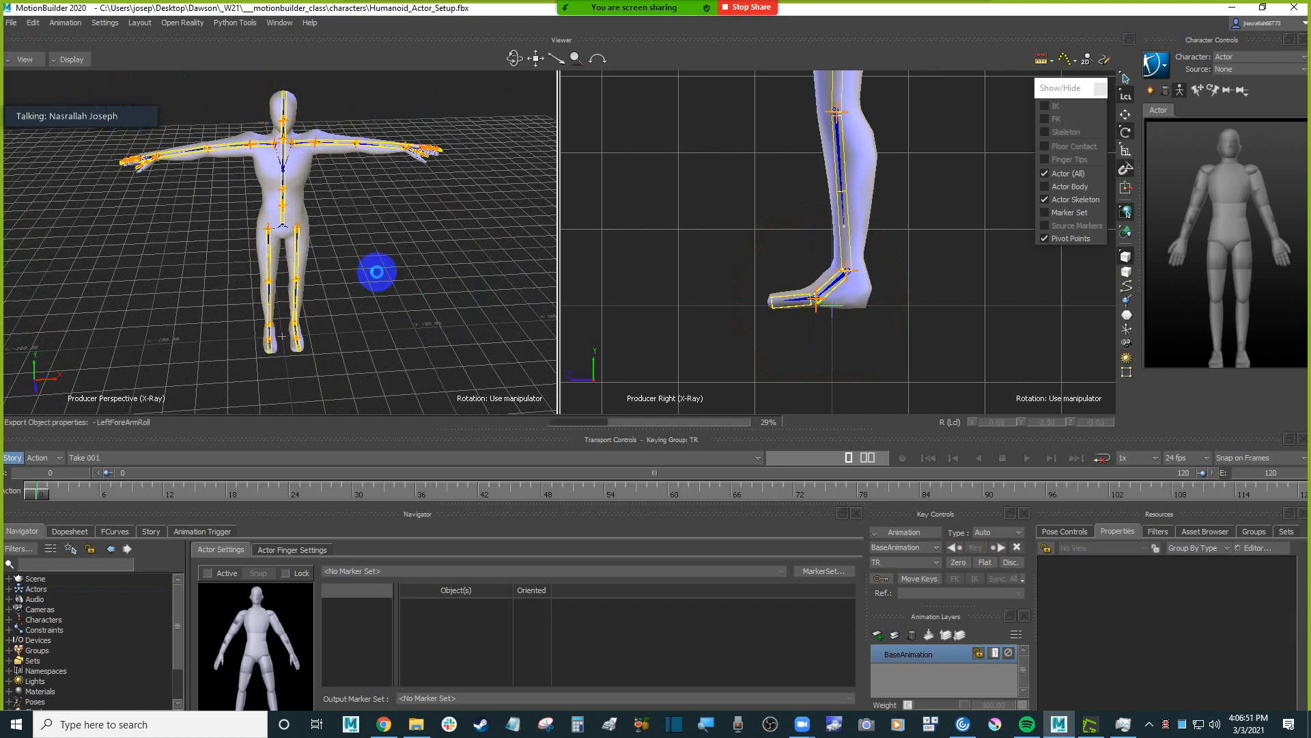
Begin saving the scene under a new name, creating and opening a folder named mocpa_c3ds inside ___motionbuilder_class.
left_click(11, 23)
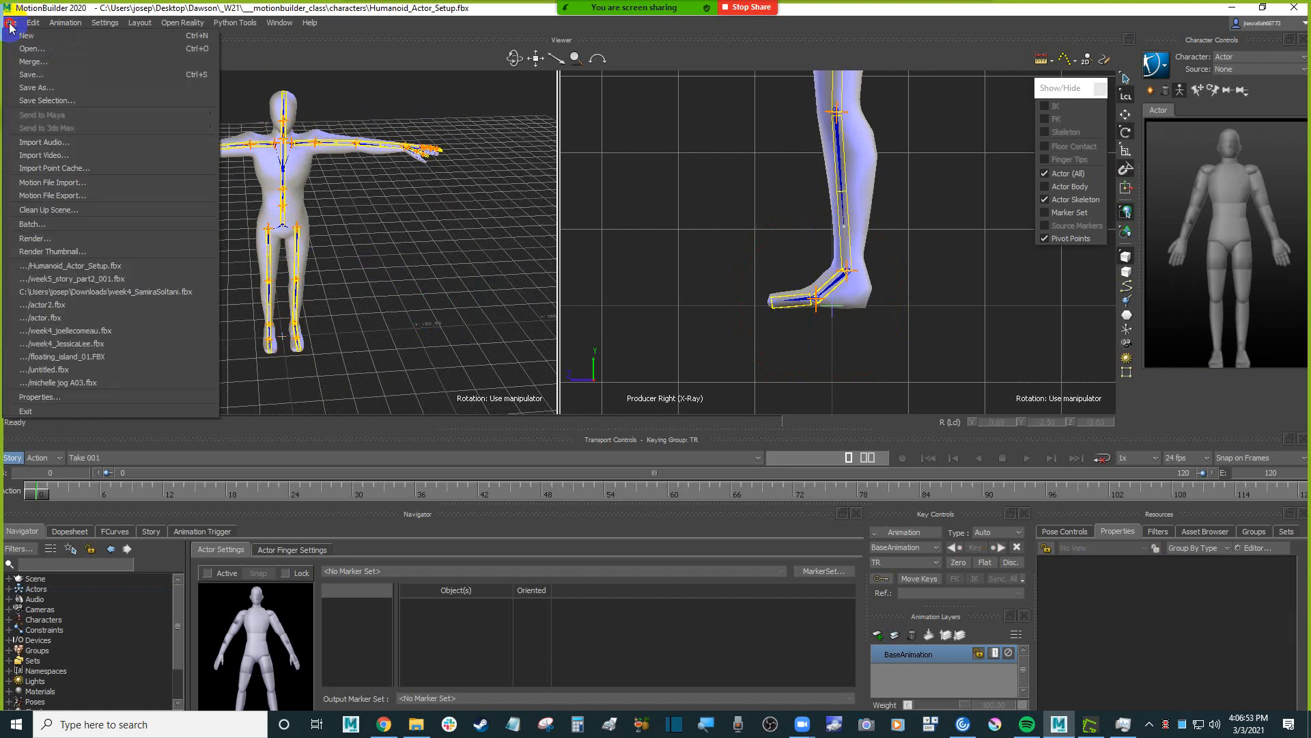
left_click(88, 84)
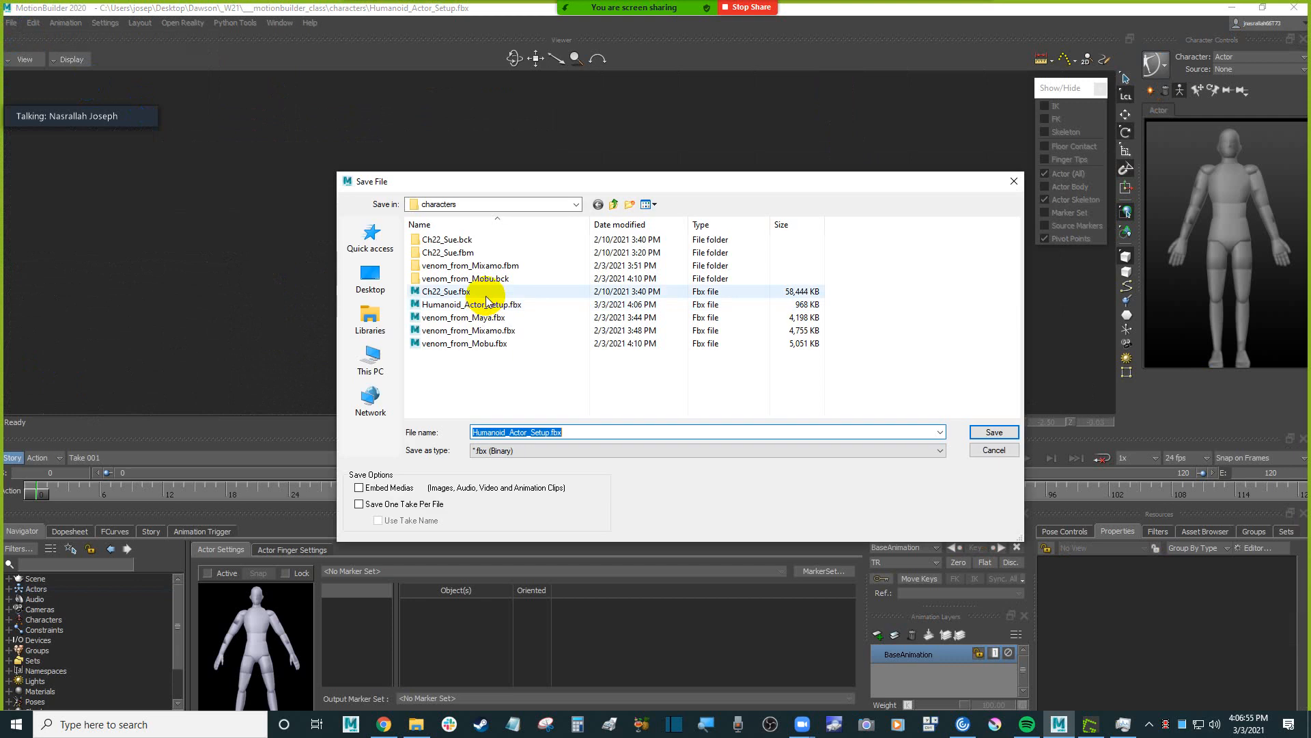
left_click(615, 205)
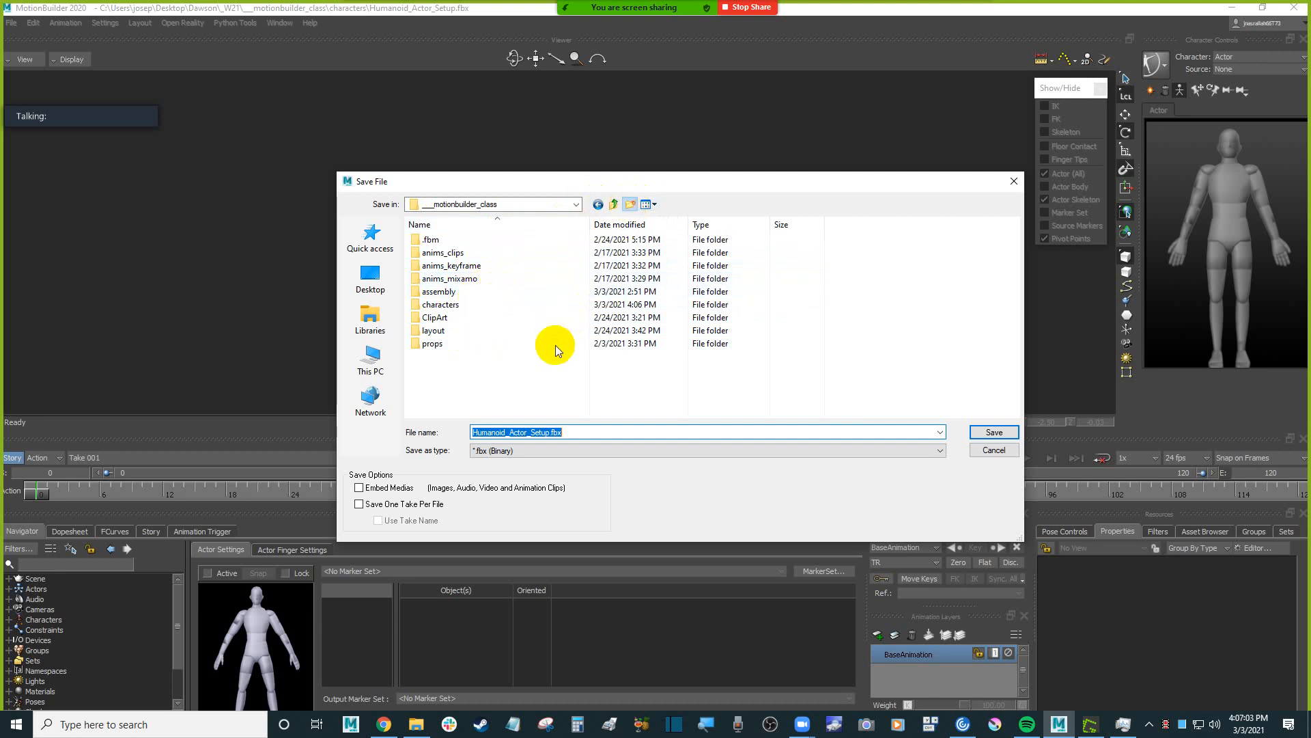
type("mocp")
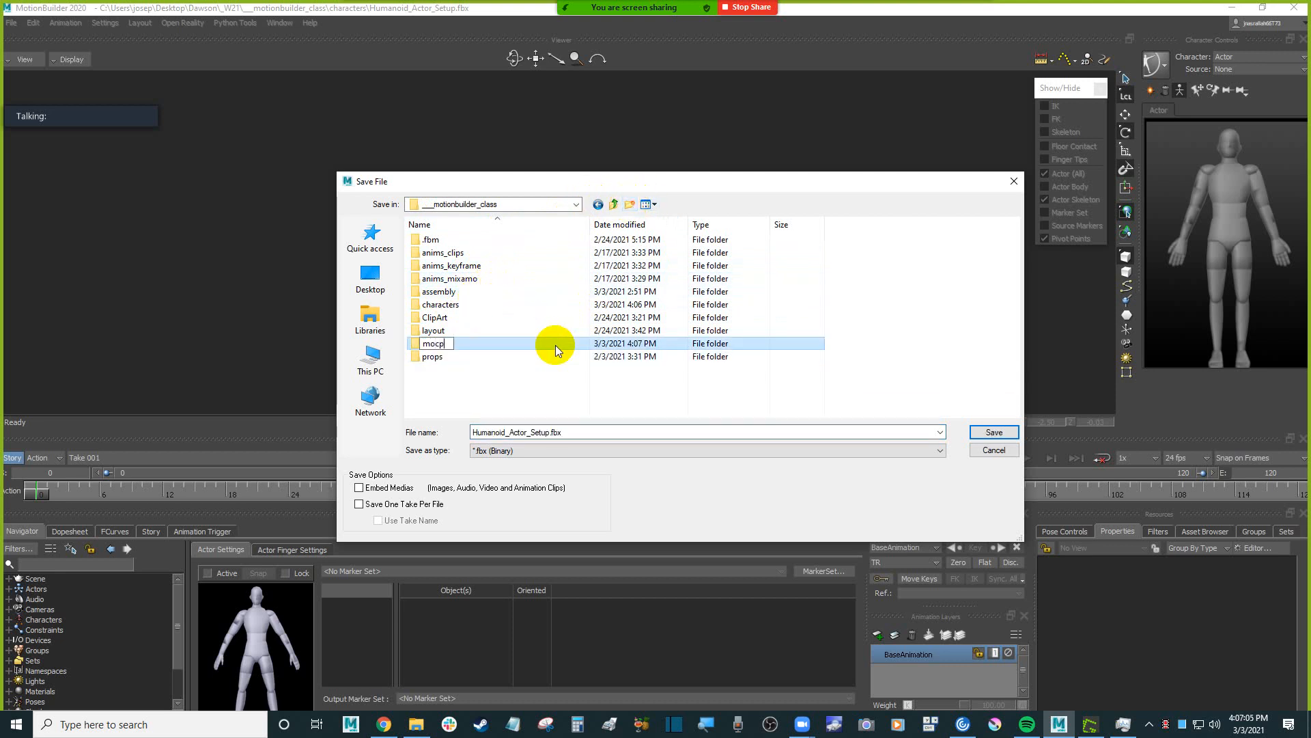
type("a_c3ds")
key("Return")
key("Return")
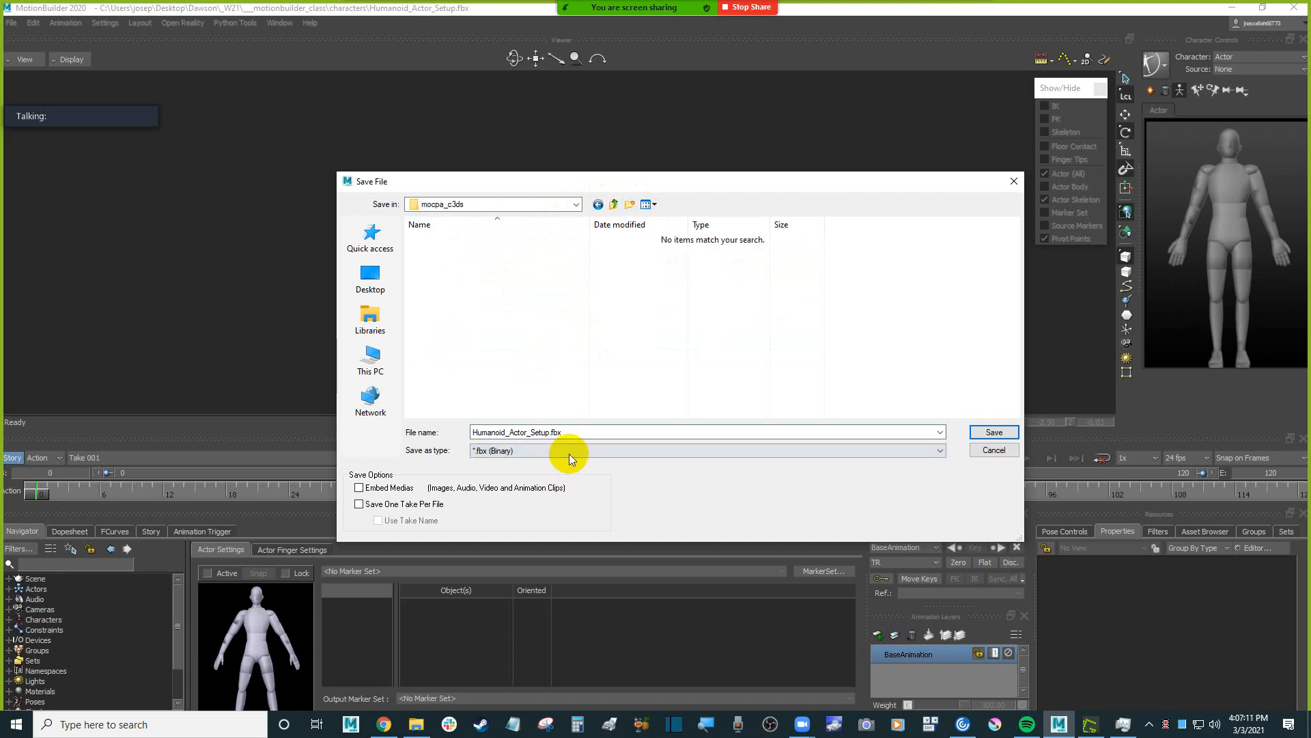
Check the week's title on the course page in Chrome, and save the scene in mocpa_c3ds as week6_C3d_01.fbx with the default save options.
left_click(607, 431)
left_click(544, 431)
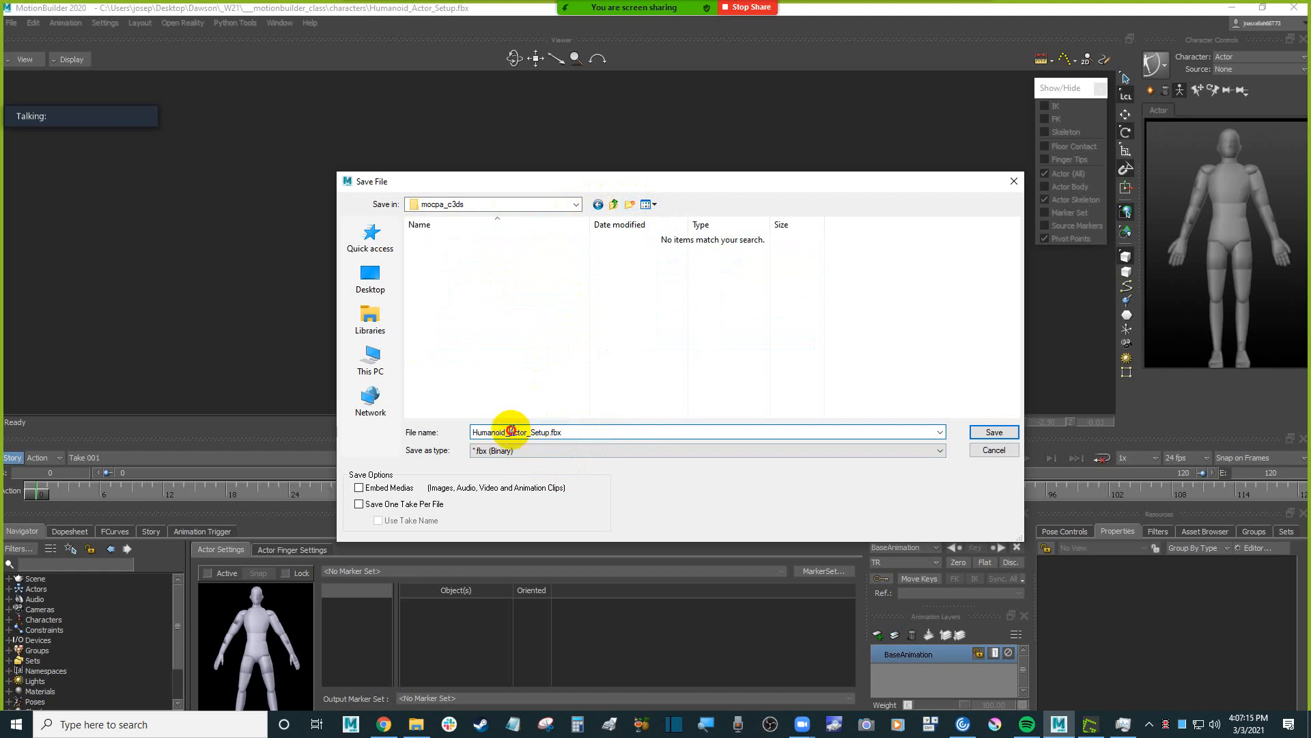
left_click_drag(510, 430, 585, 431)
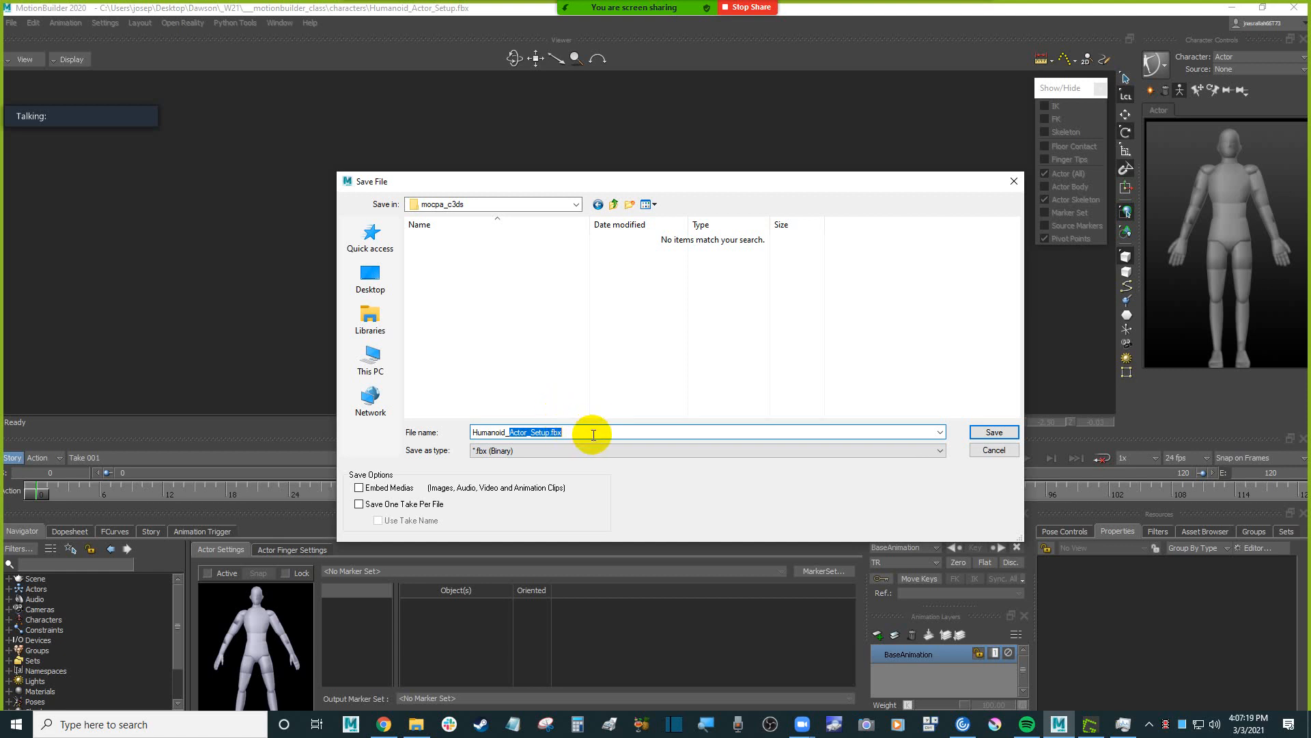
left_click_drag(594, 433, 409, 437)
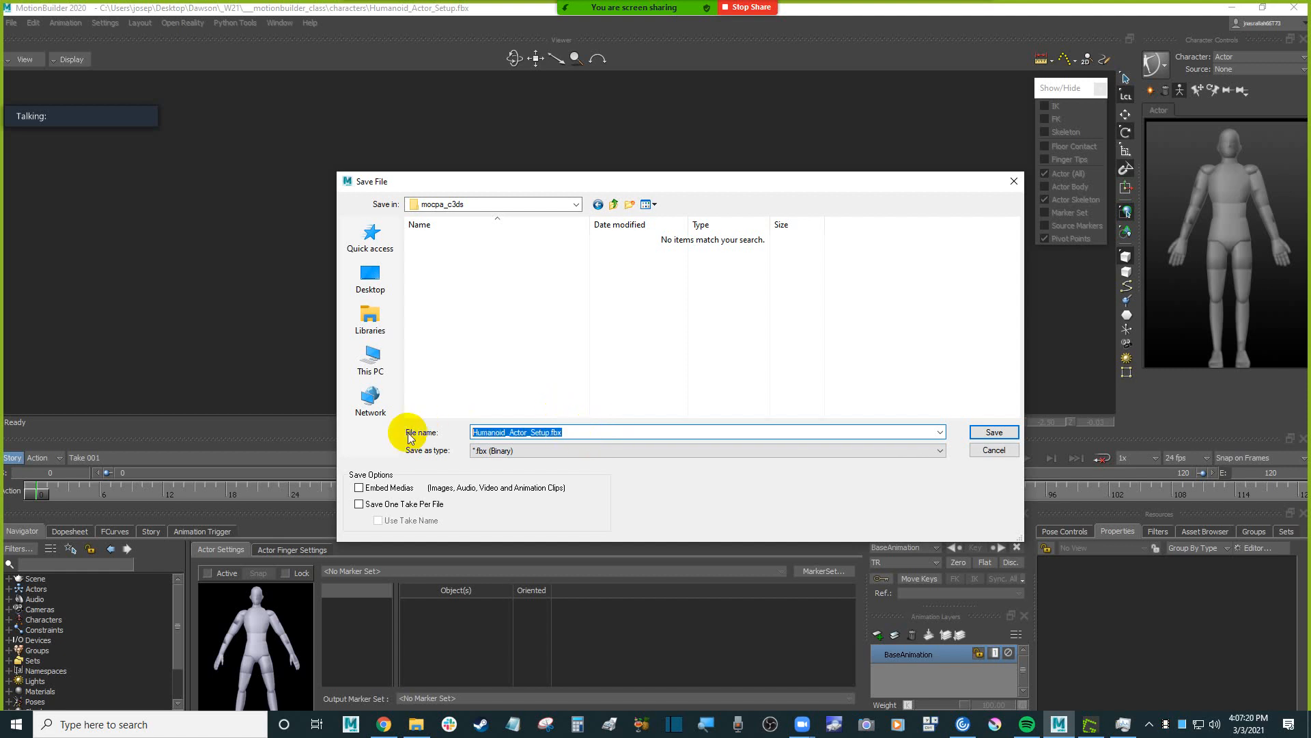
left_click(384, 724)
left_click(389, 19)
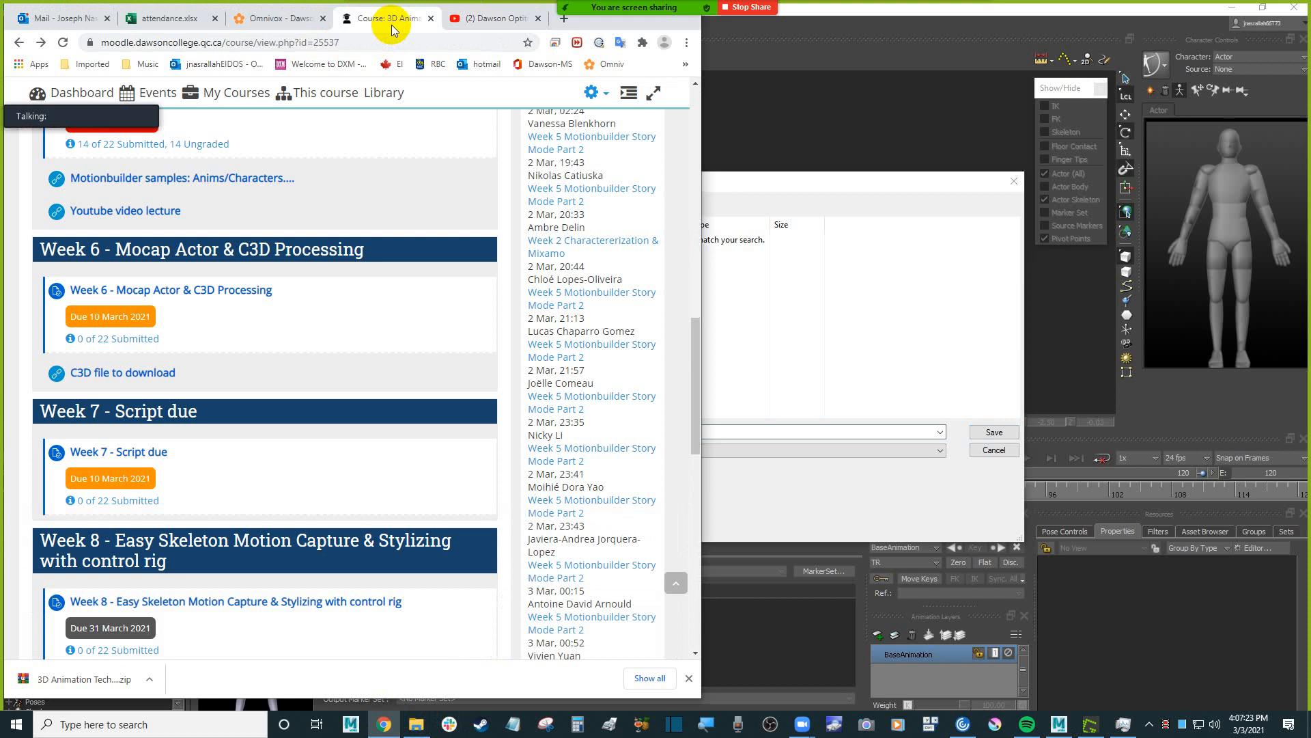
left_click(834, 256)
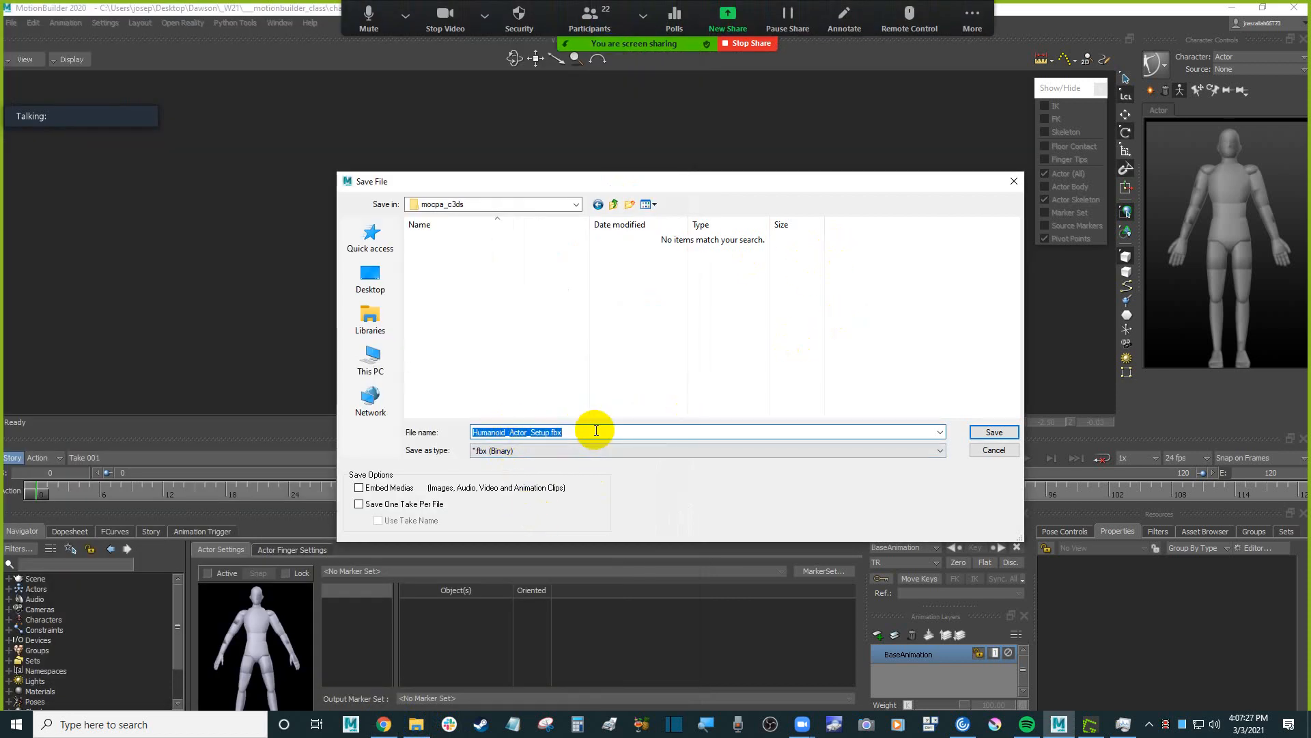
type("week6_C3d_01")
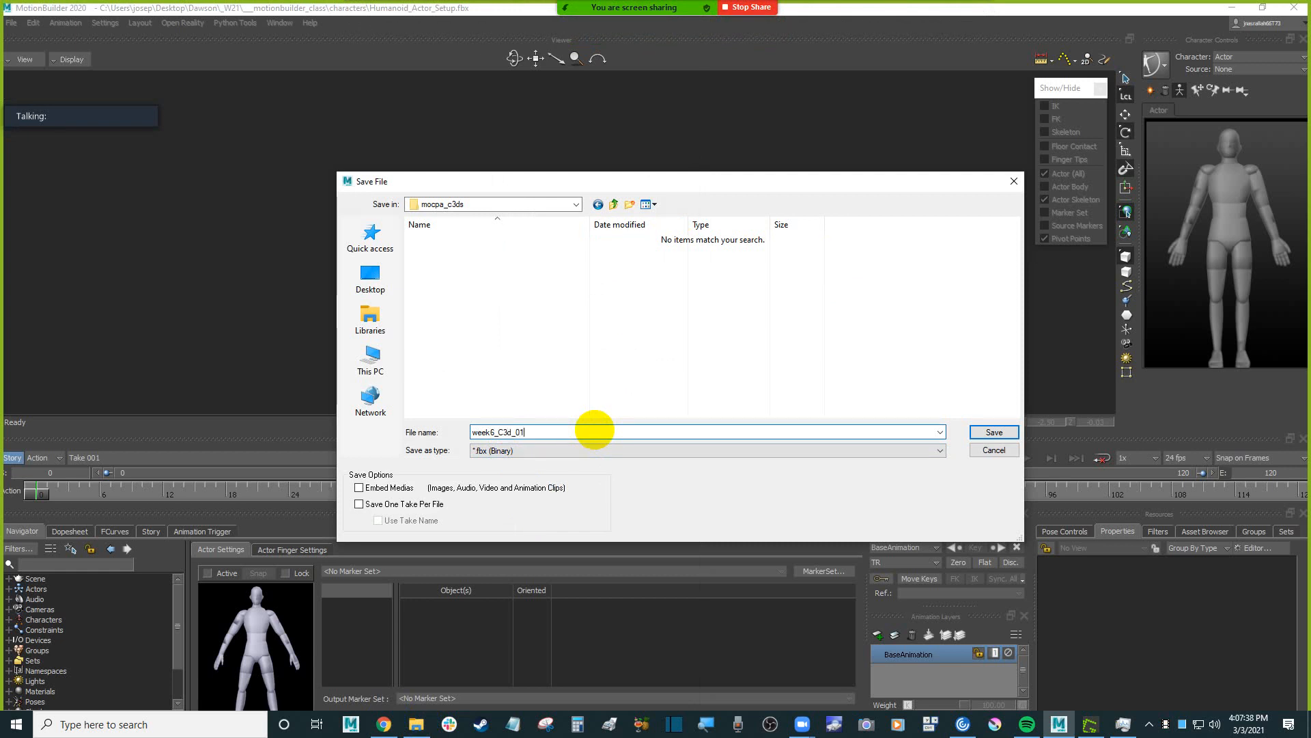
key("Return")
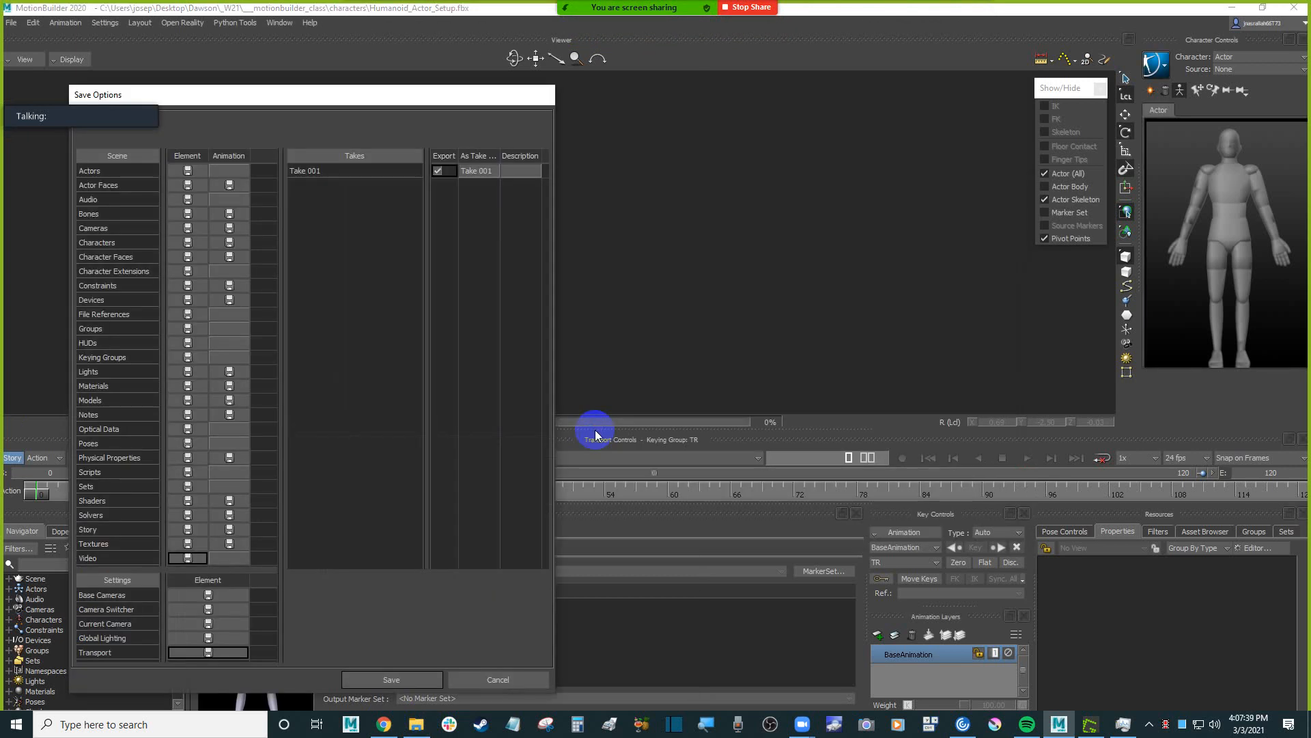
key("Return")
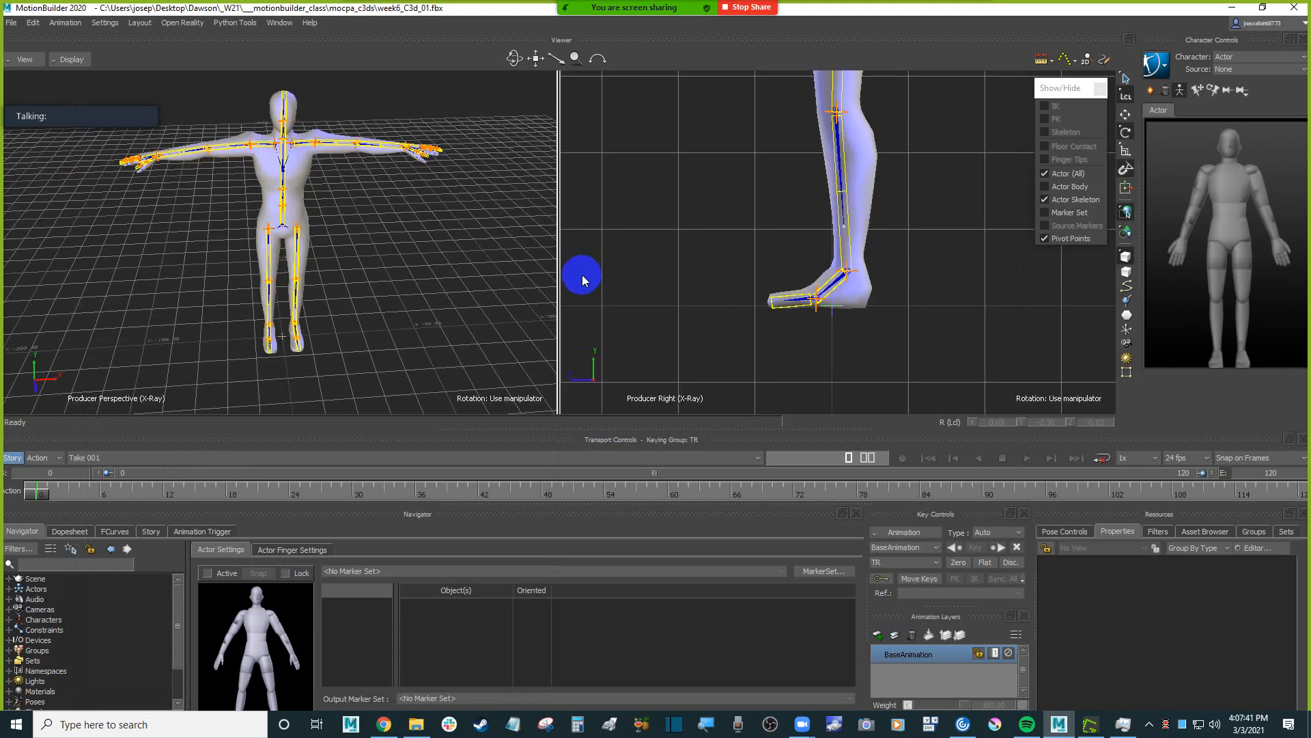
Bring Jeremy_carry_001.c3d from the Downloads folder in File Explorer into the MotionBuilder perspective view, opening its C3D import options.
left_click(416, 723)
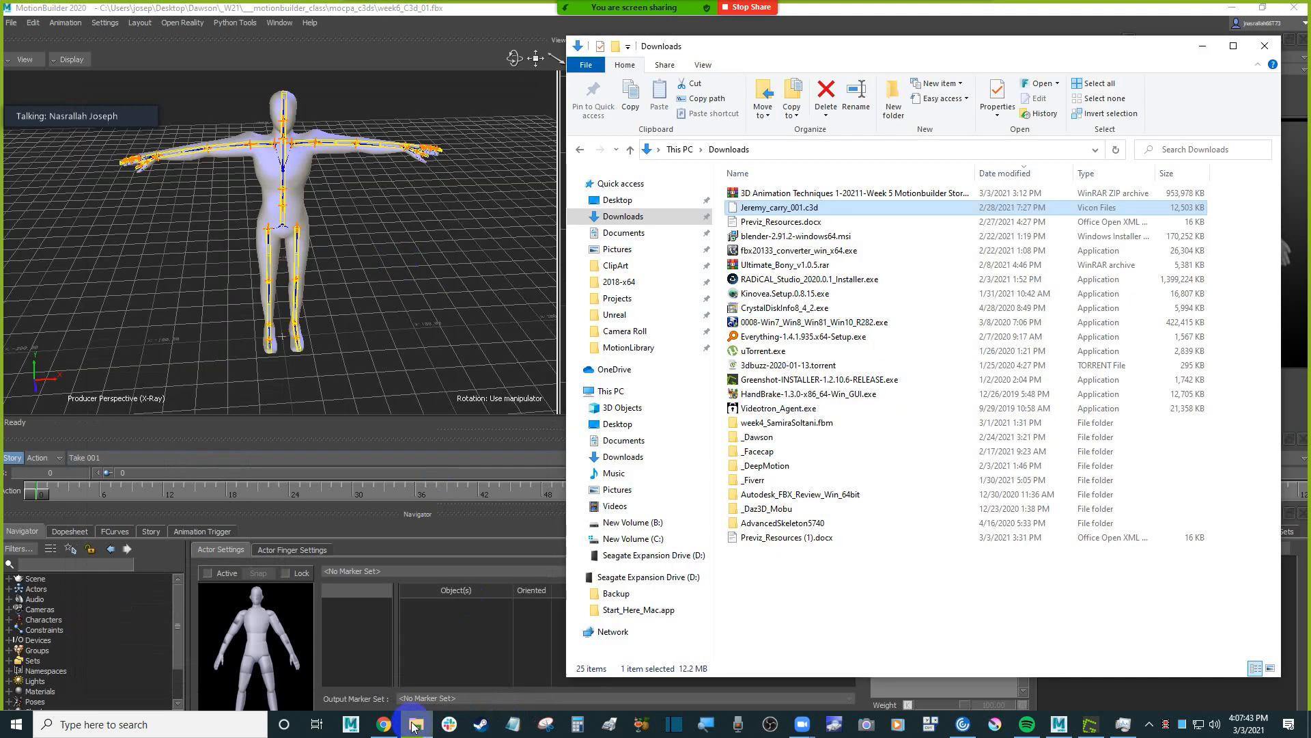
left_click(384, 724)
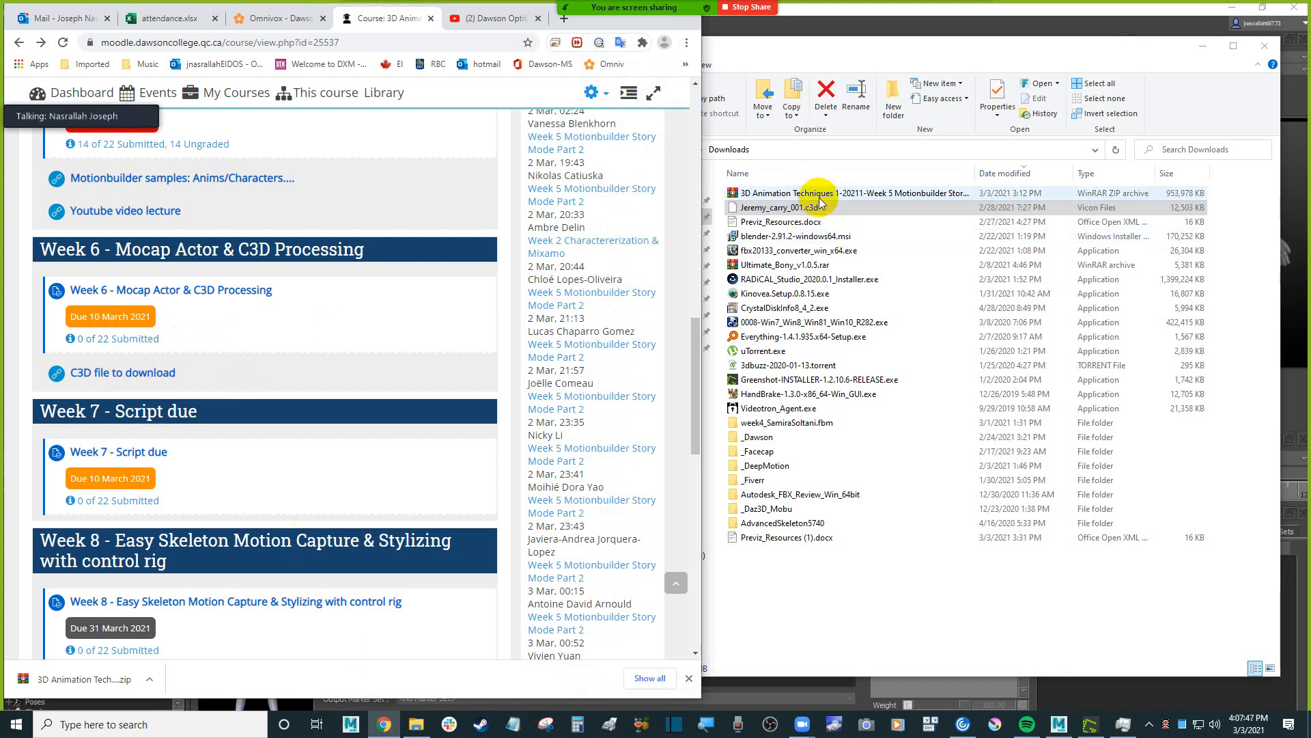
left_click(898, 53)
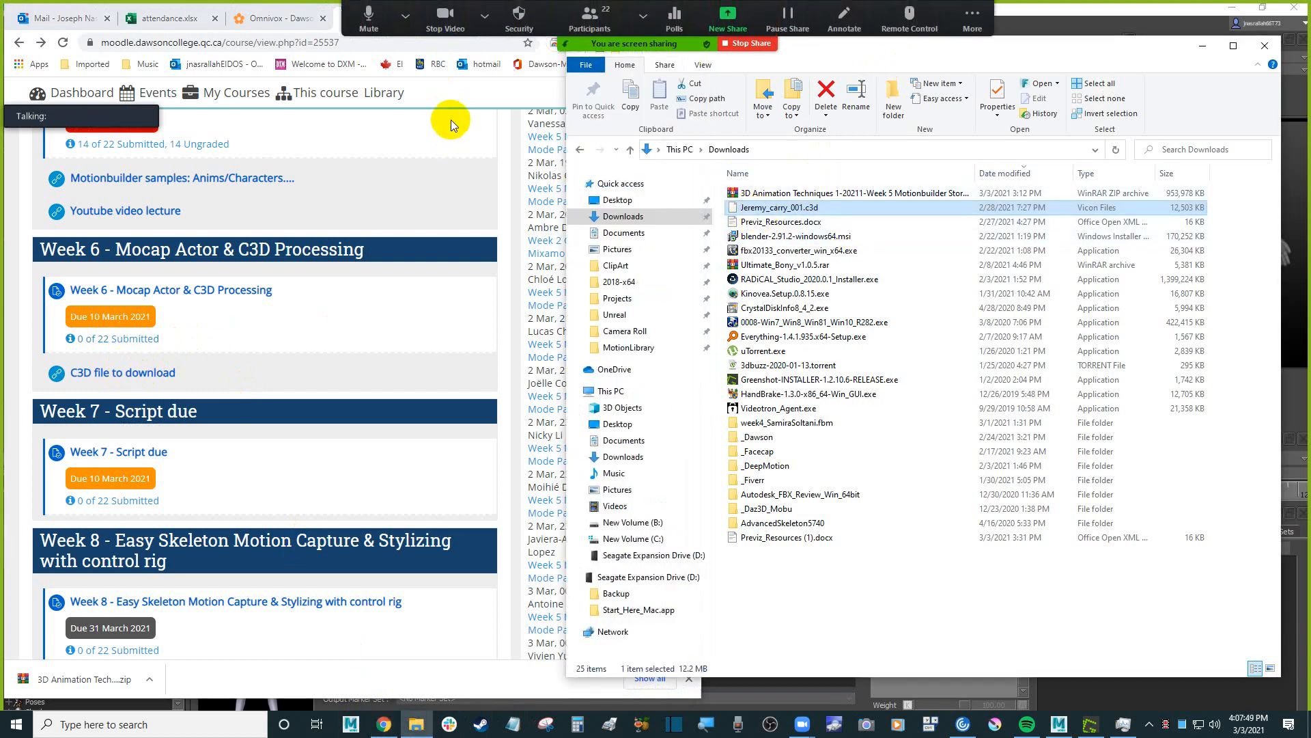
left_click(1138, 15)
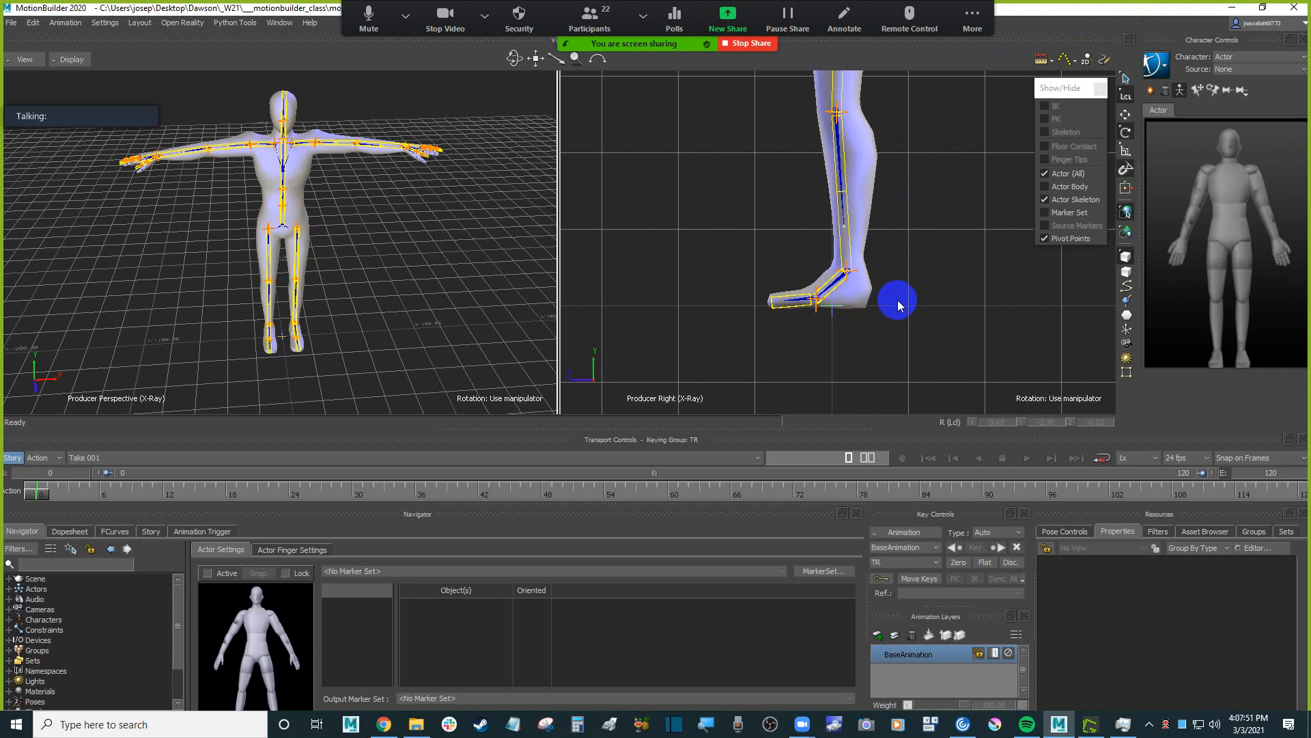
left_click(416, 723)
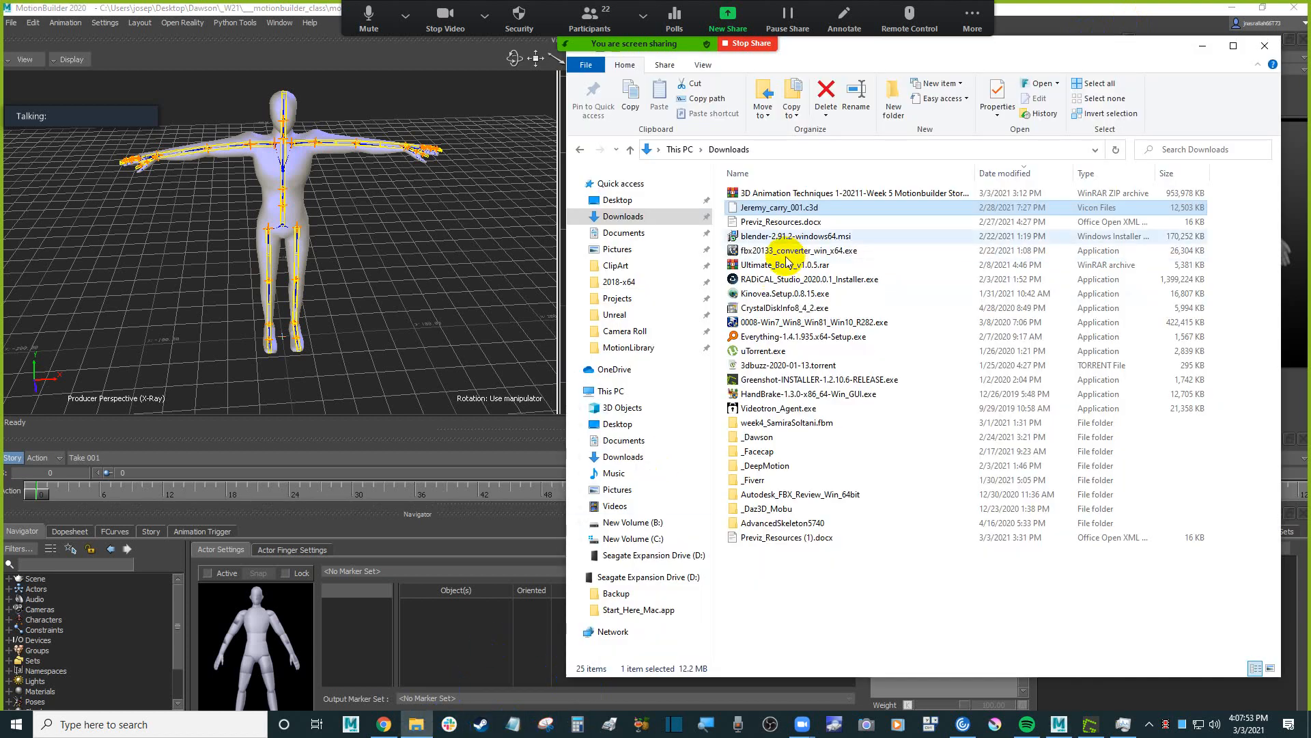
left_click_drag(788, 208, 363, 196)
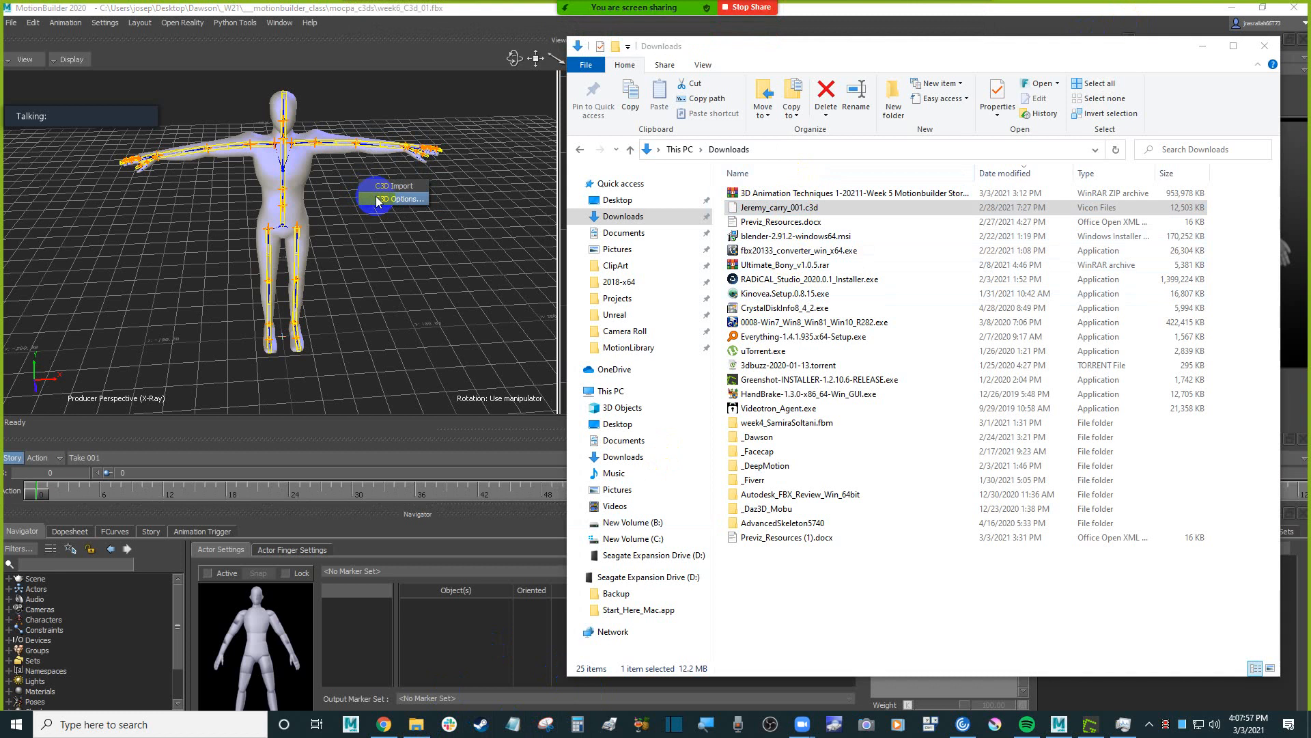
left_click(418, 199)
left_click_drag(308, 76, 531, 140)
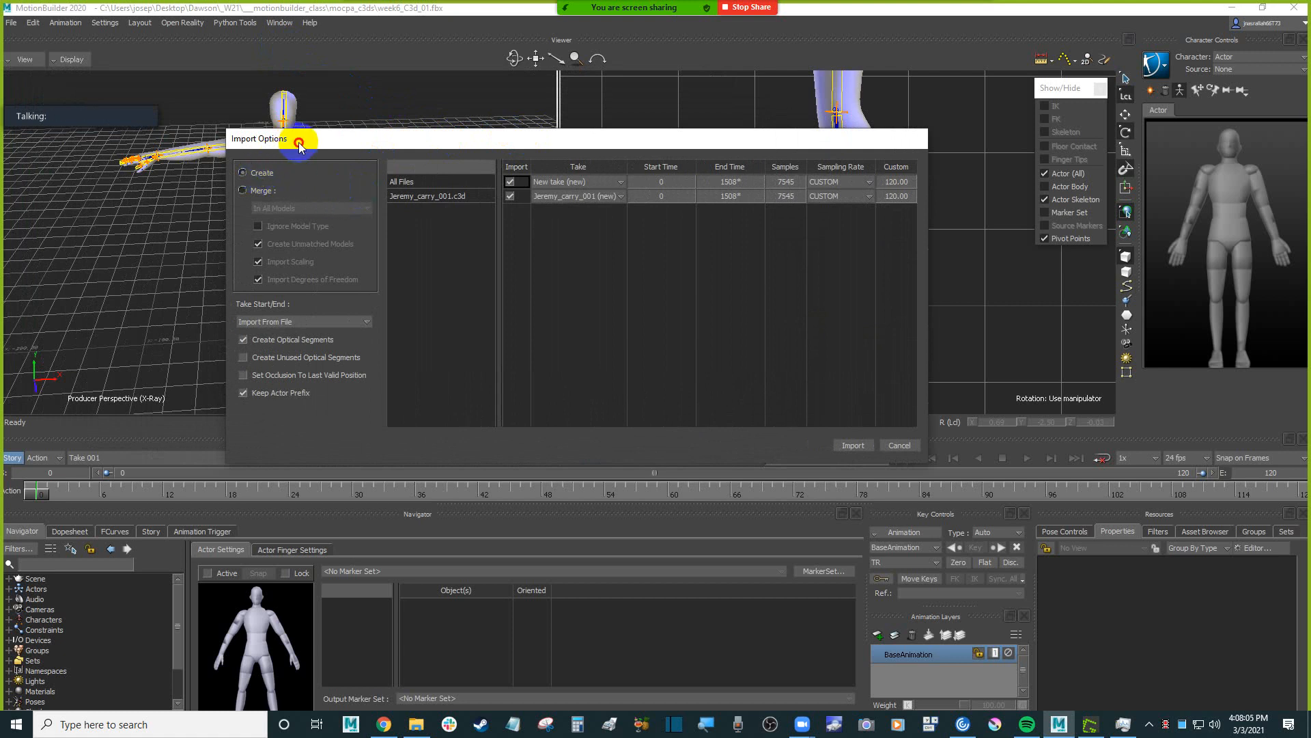
left_click_drag(298, 144, 375, 178)
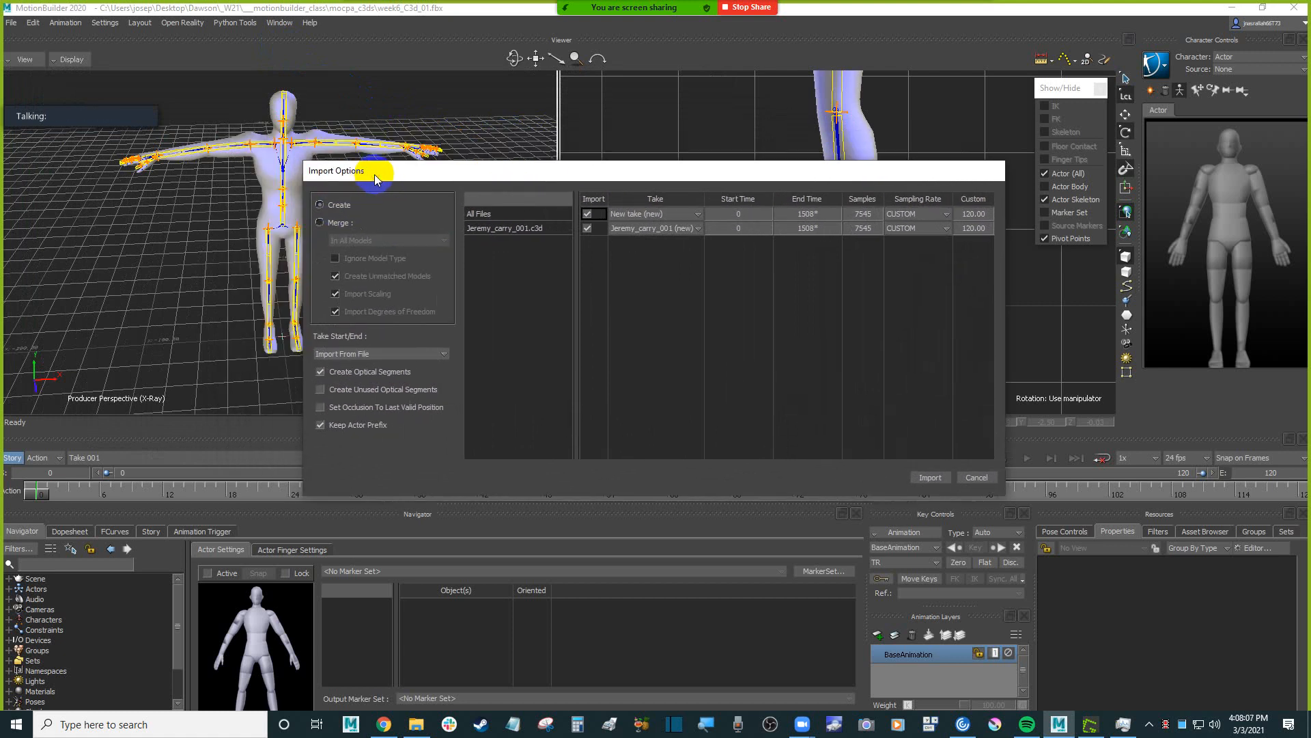
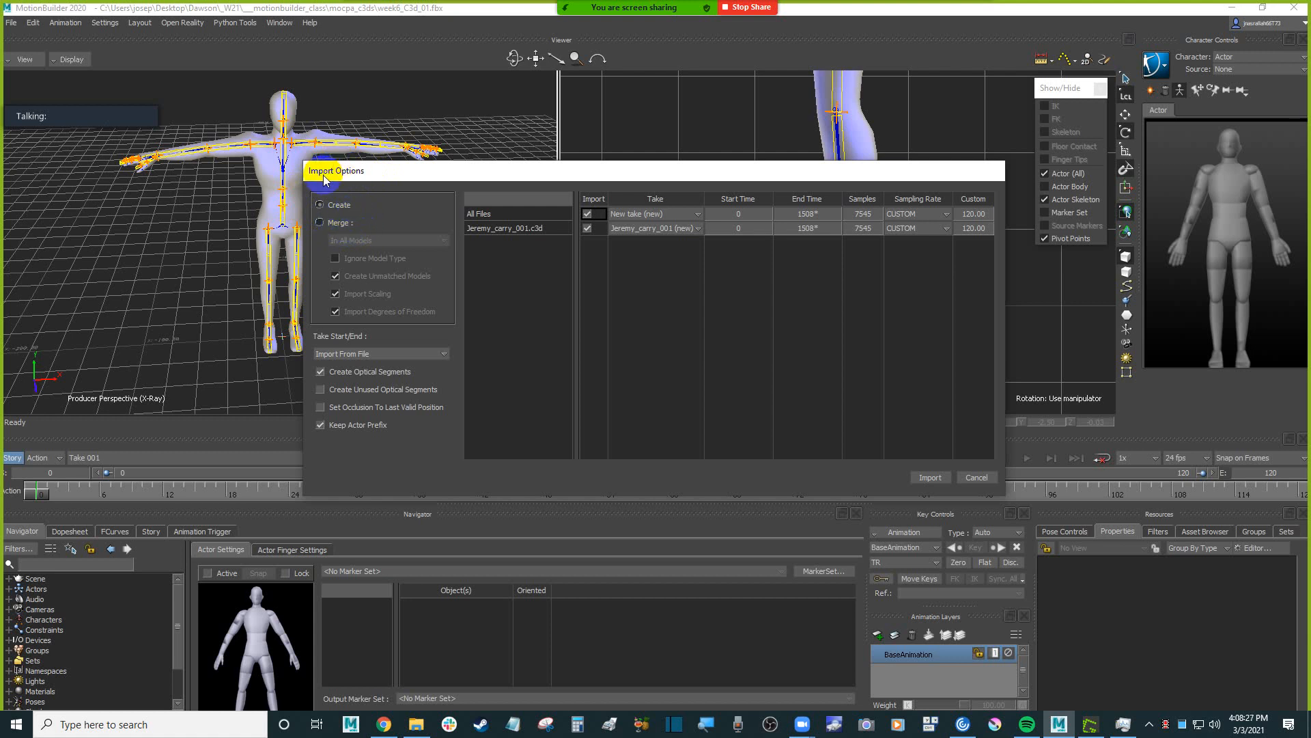
Import Jeremy_carry_001.c3d in Create mode, with optical segments created and the take range taken from the file.
left_click_drag(324, 176, 340, 171)
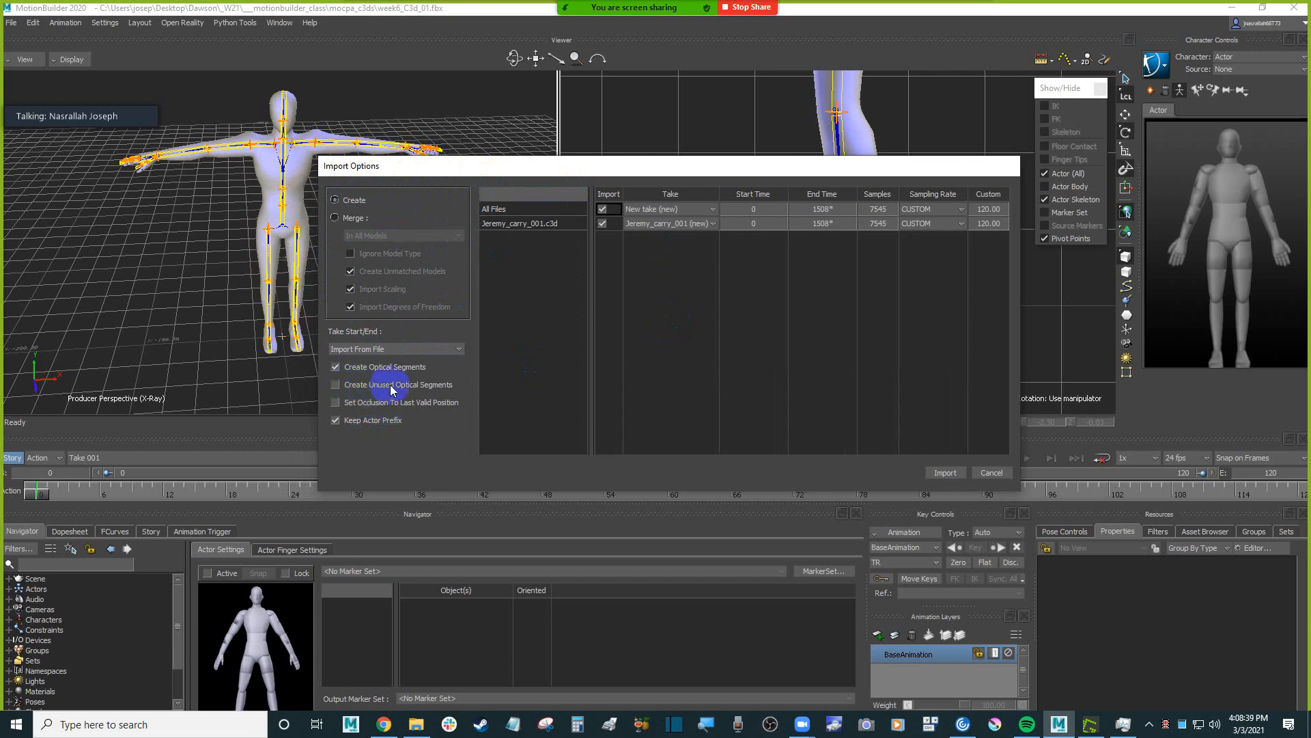
left_click(338, 387)
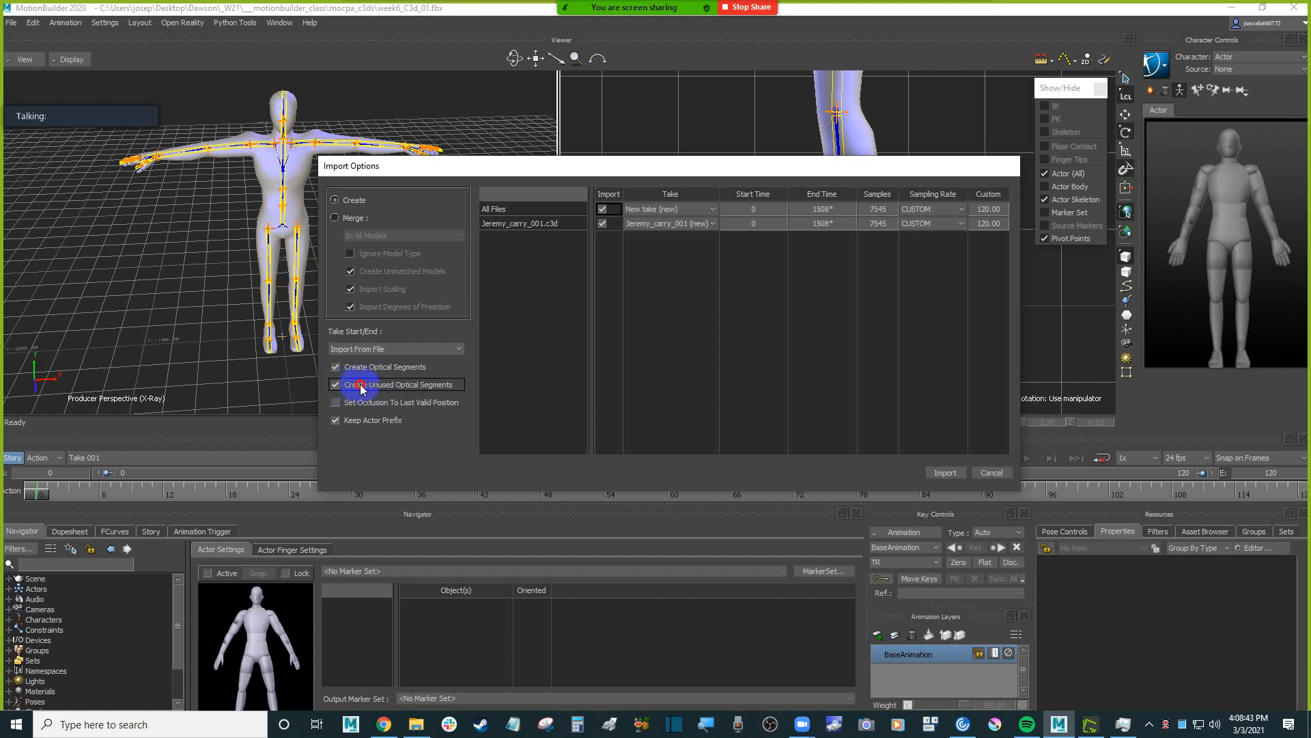
left_click(362, 388)
left_click(945, 473)
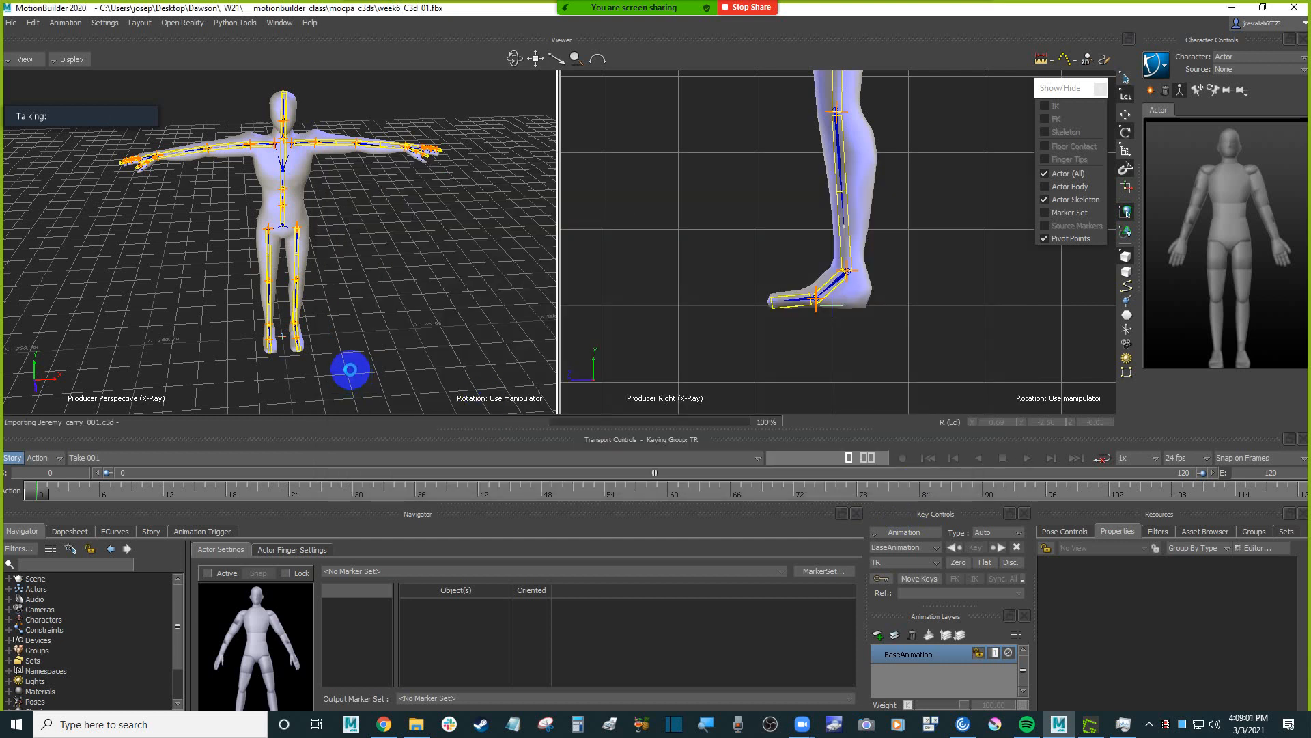
Examine the imported optical markers around the Humanoid, scrubbing through the opening frames and selecting the Taira waist-back markers.
scroll(351, 373, "down", 2)
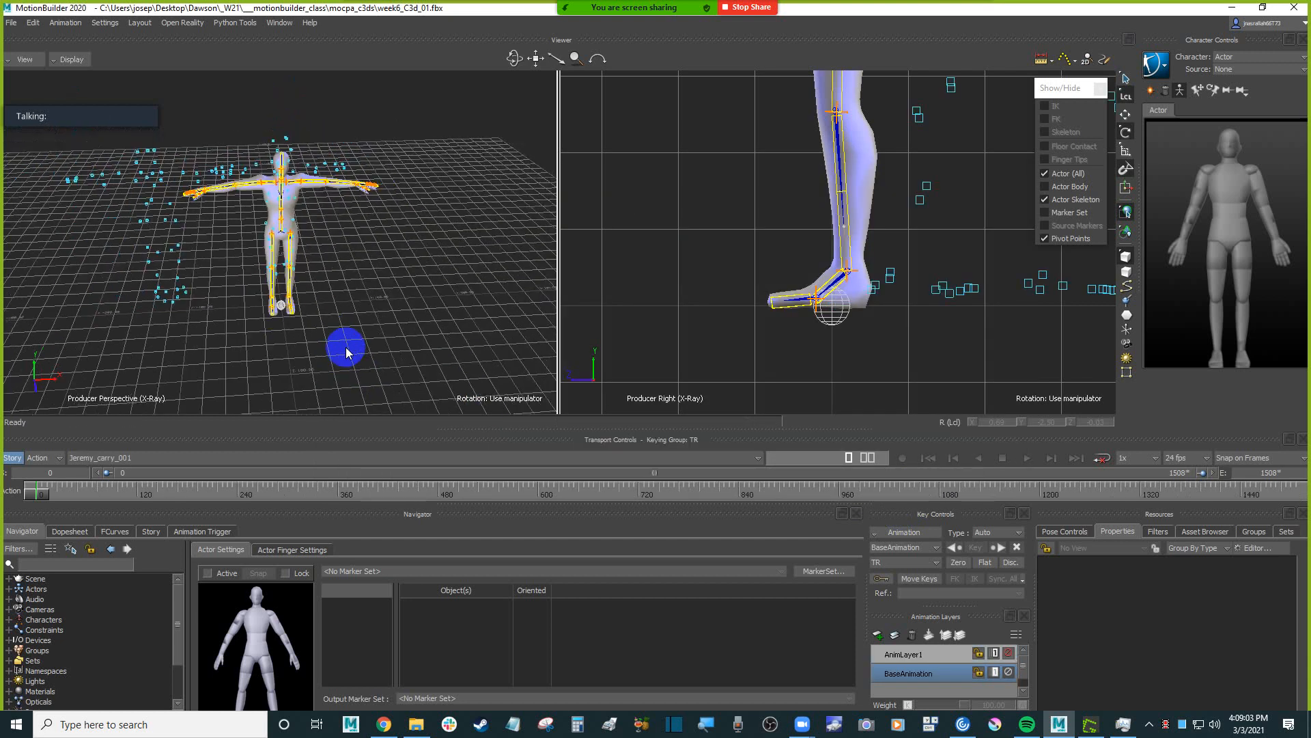
mouse_move(377, 317)
left_mouse_down("shift")
mouse_move(401, 340)
mouse_move(381, 321)
left_mouse_up("shift")
scroll(382, 322, "up", 2)
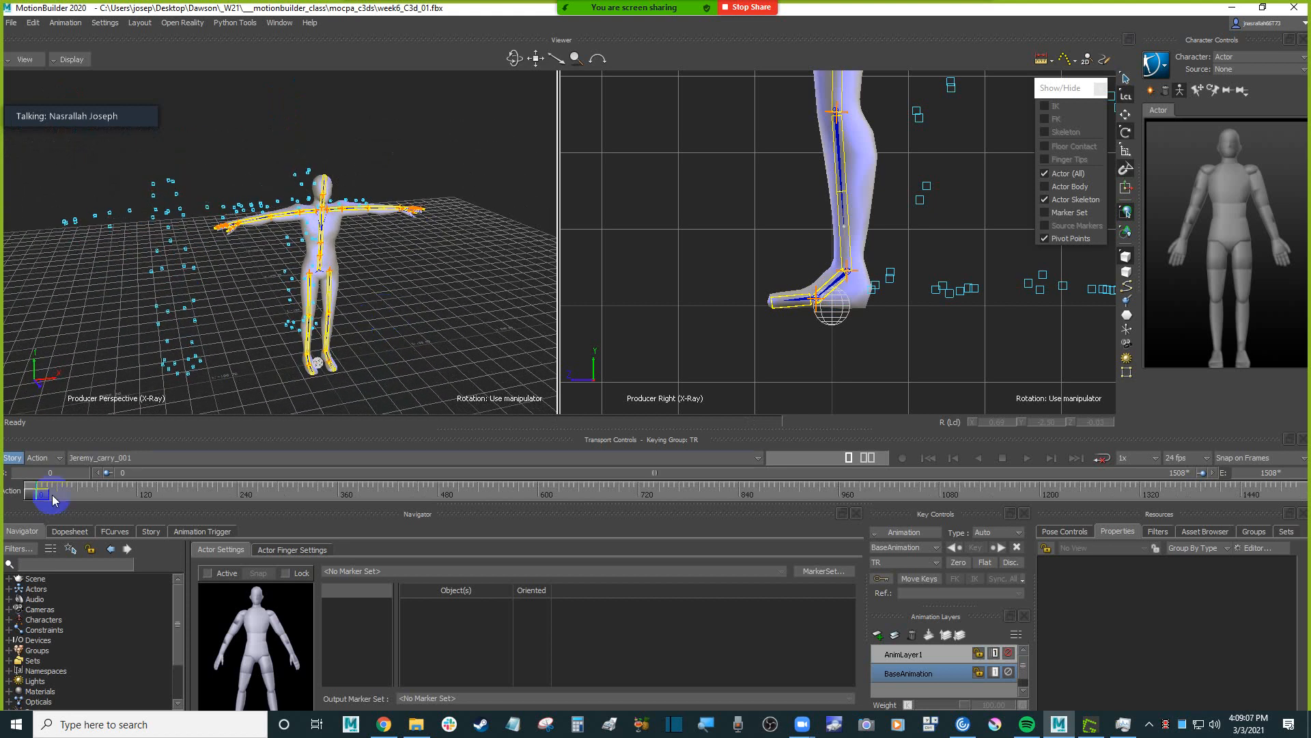
mouse_move(40, 493)
left_mouse_down()
mouse_move(248, 478)
mouse_move(36, 482)
left_mouse_up()
left_click_drag(252, 340, 437, 345, "alt")
mouse_move(33, 493)
left_mouse_down()
mouse_move(92, 493)
mouse_move(40, 493)
left_mouse_up()
left_click_drag(224, 321, 249, 260, "alt")
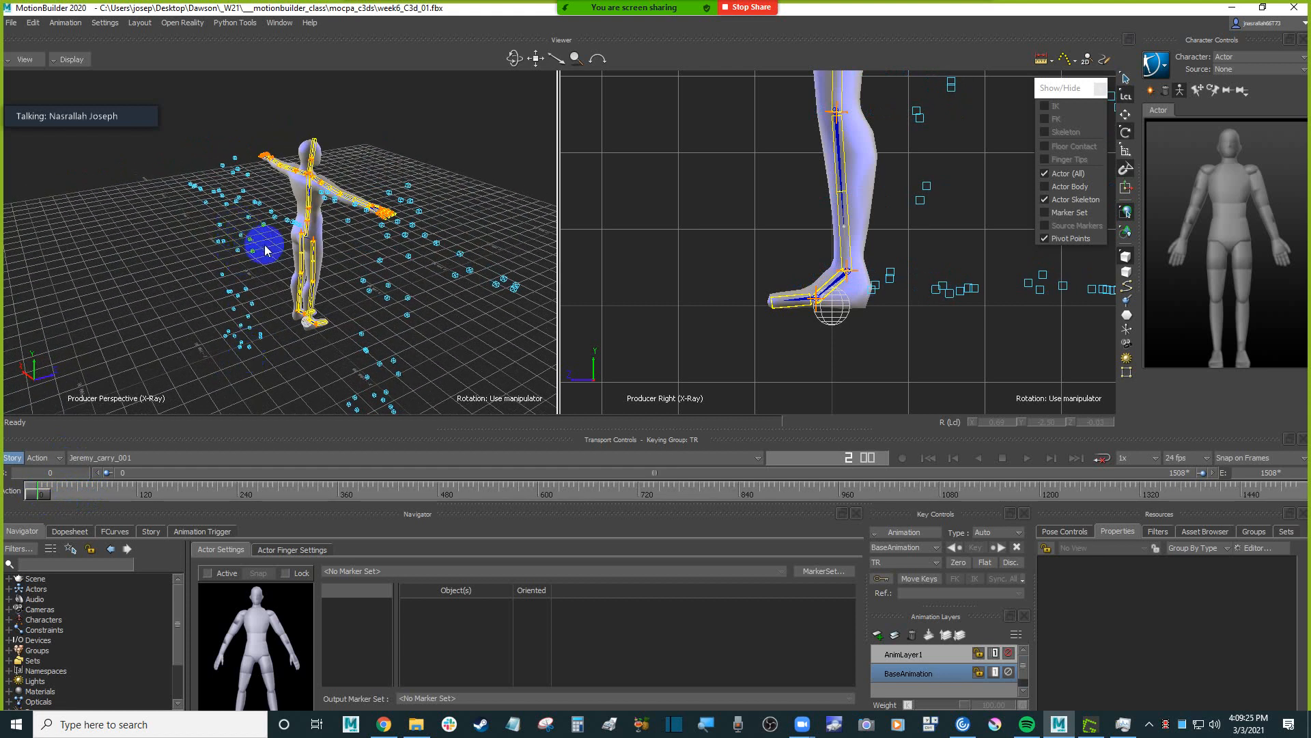
left_click(246, 253)
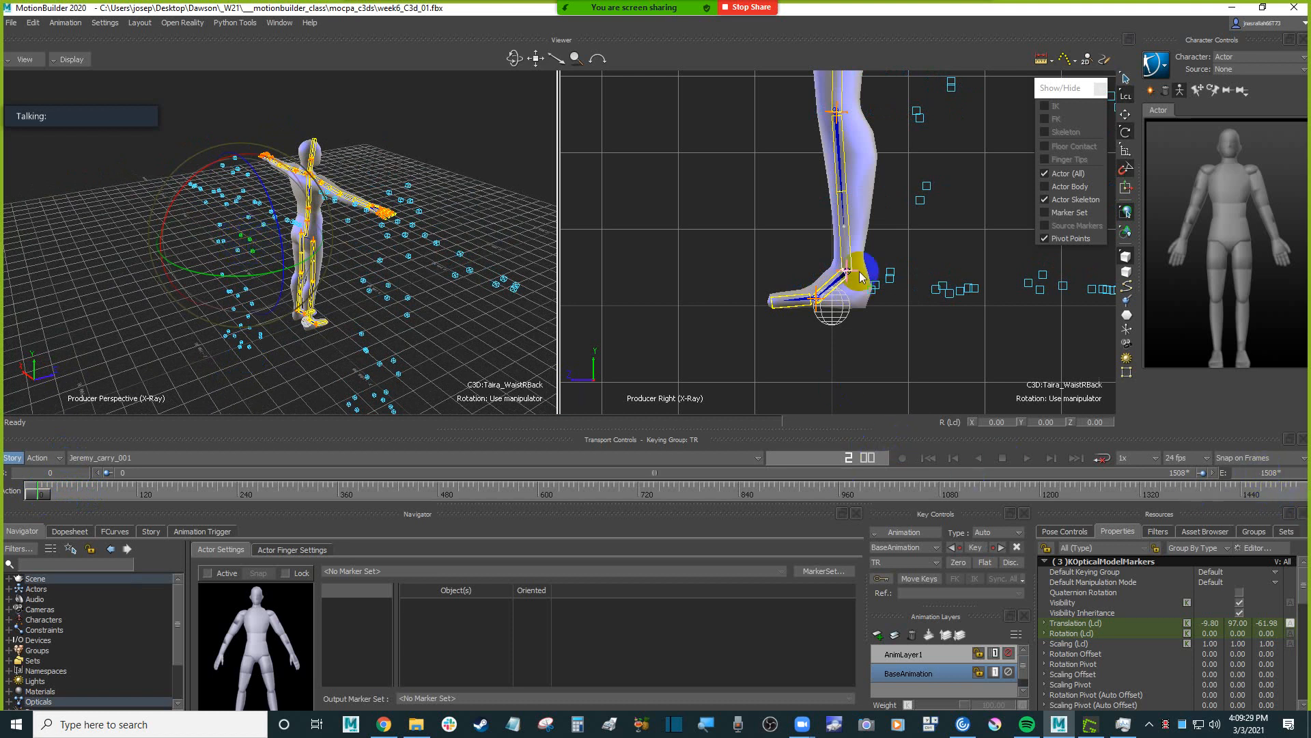
left_click_drag(376, 255, 364, 311, "ctrl")
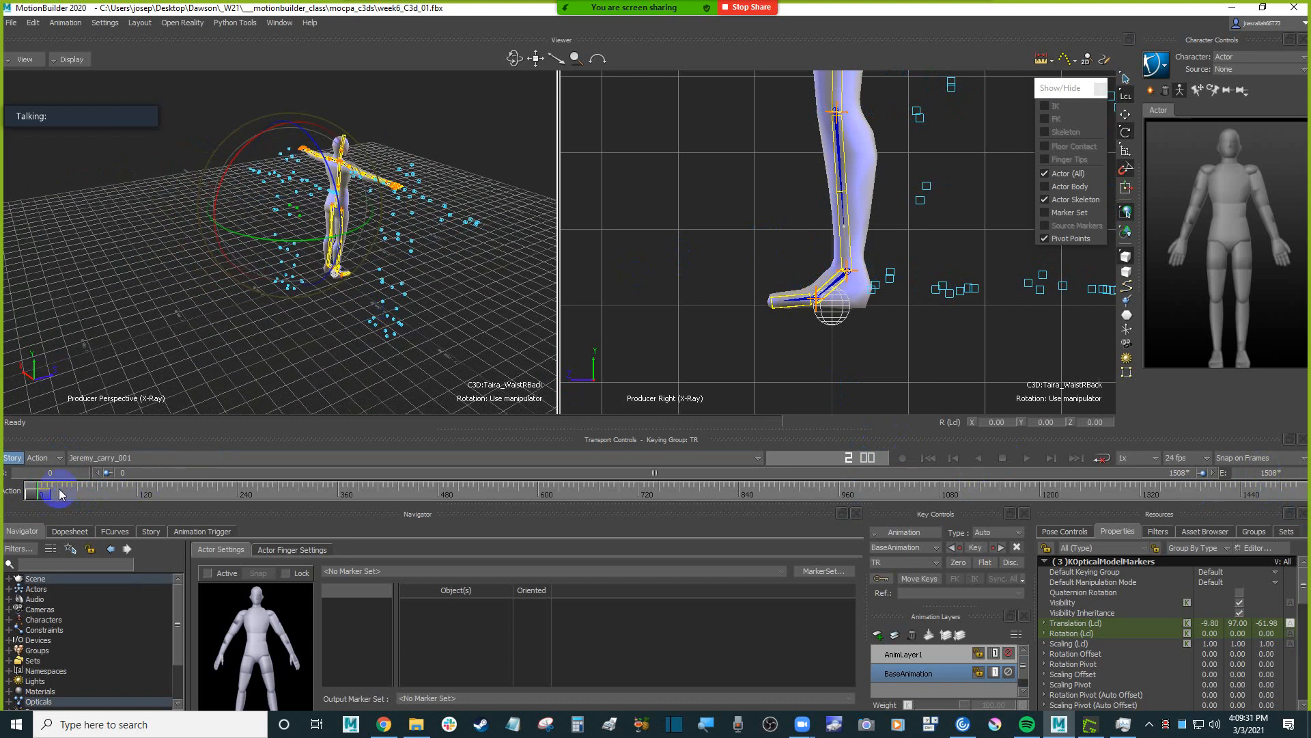
Scrub to frame 225, shorten the take to end there, and set the frame rate to 30 fps.
left_click_drag(39, 494, 225, 488)
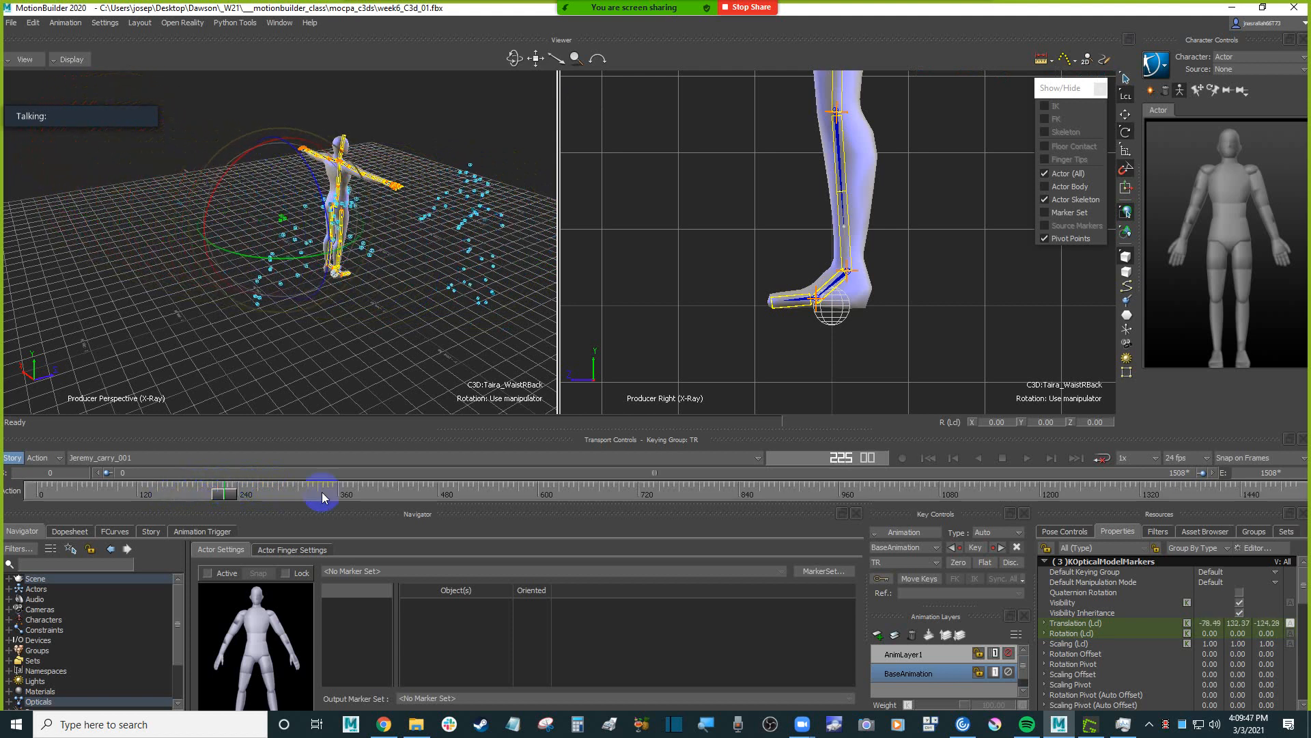
left_click(1277, 473)
type("225")
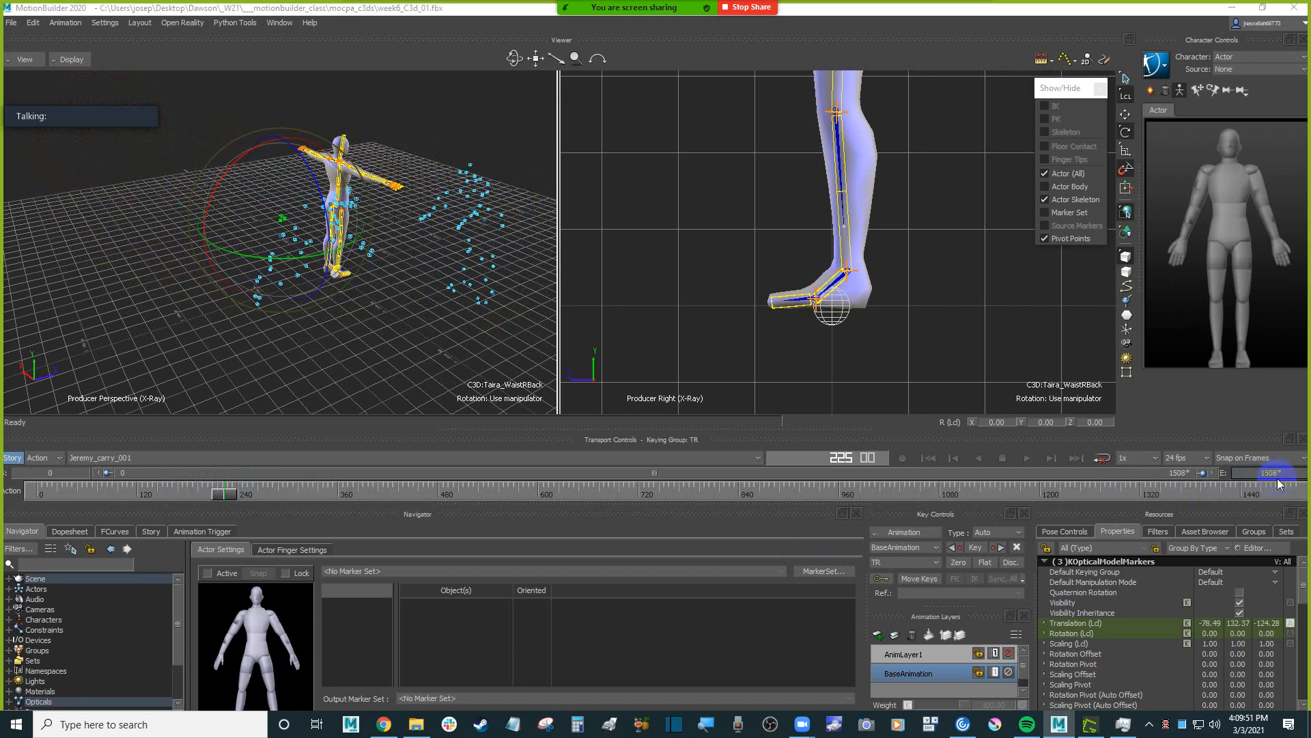
key("Return")
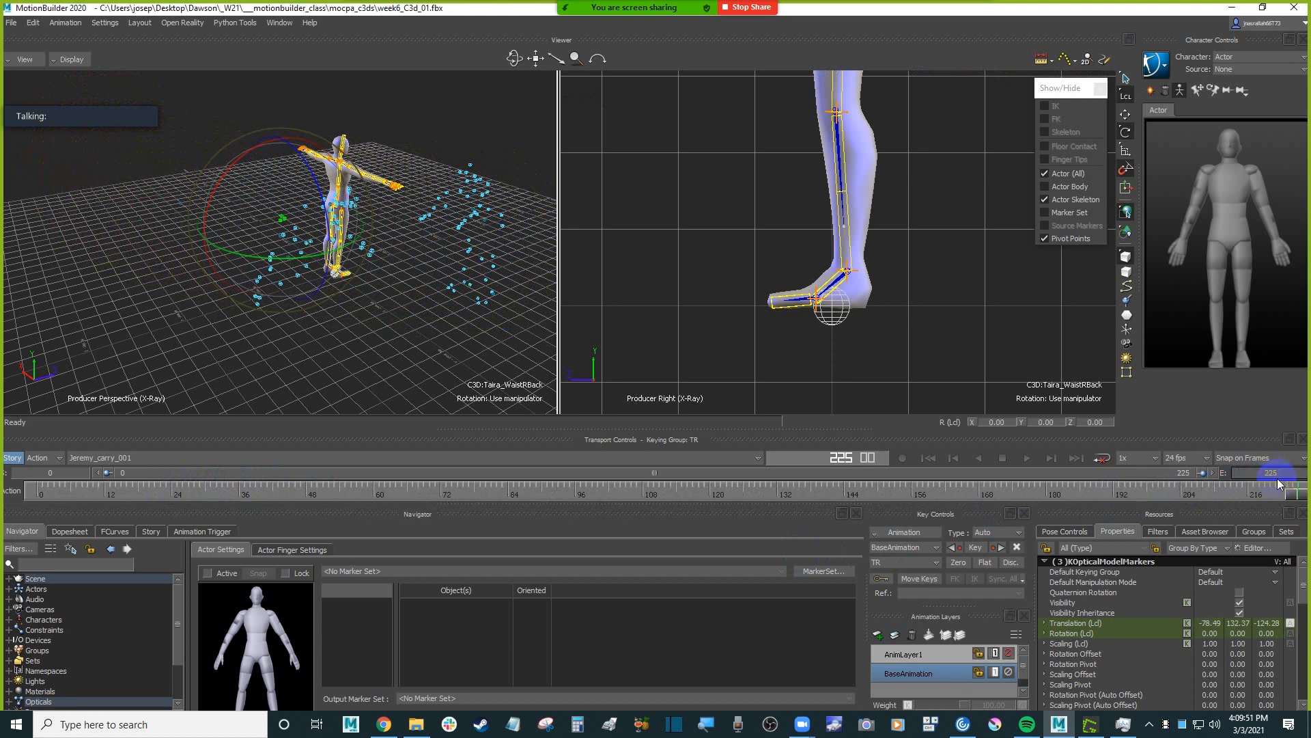
left_click(1190, 458)
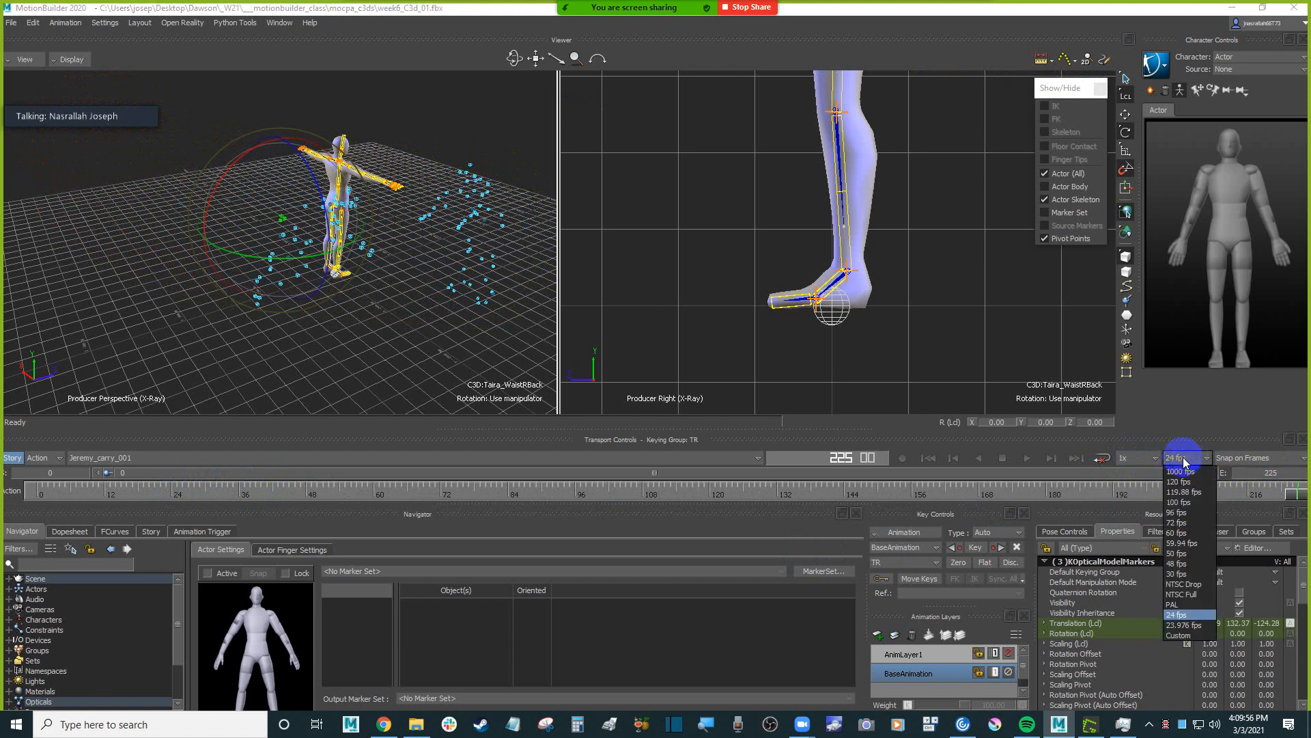
left_click(1185, 575)
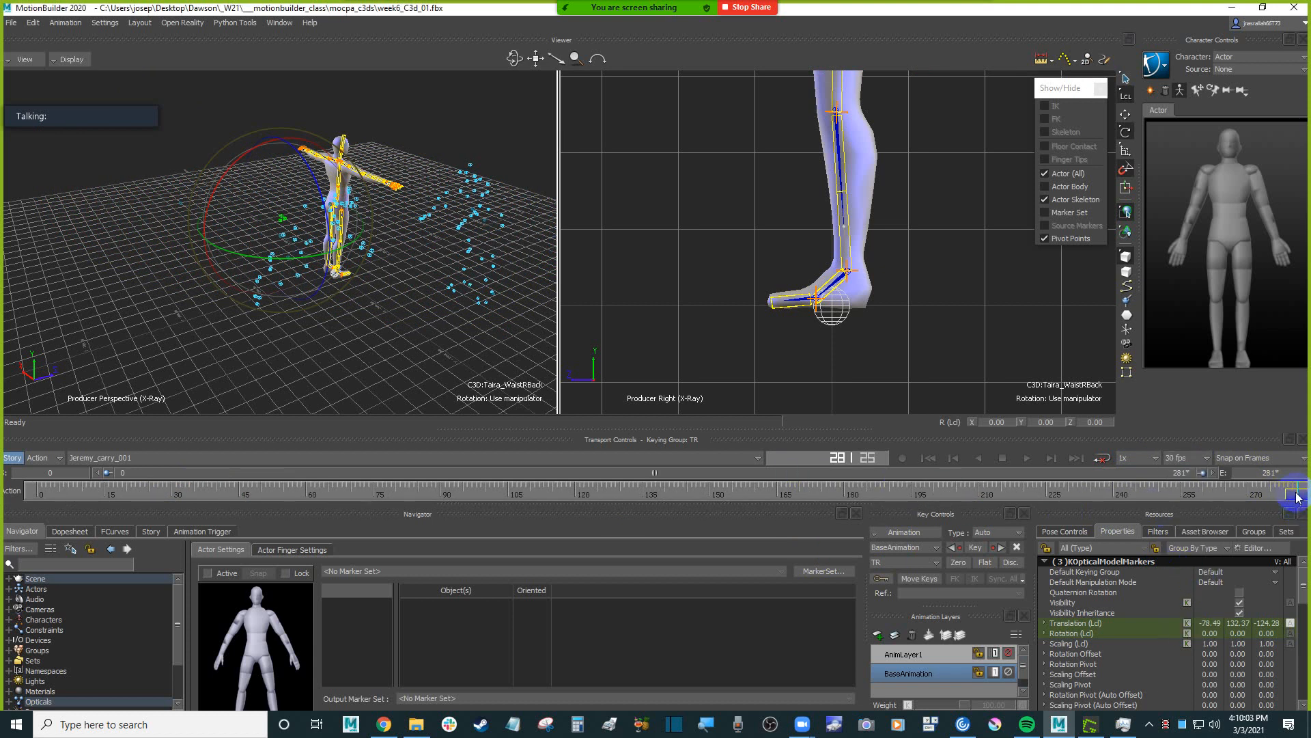
Move the playhead back to about frame 53 and select the C3D:optical root at the Humanoid's feet.
left_click_drag(1298, 497, 290, 486)
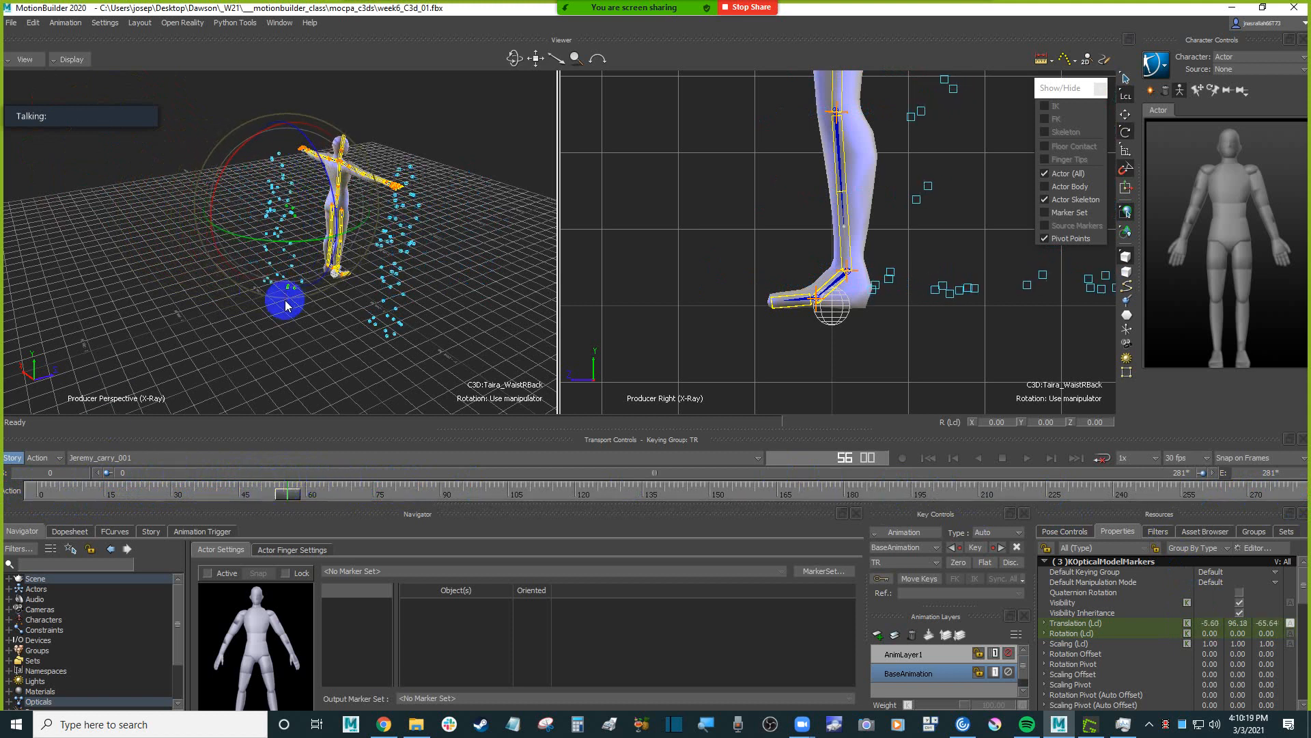
left_click(318, 335)
scroll(325, 342, "up", 4)
left_click(367, 296)
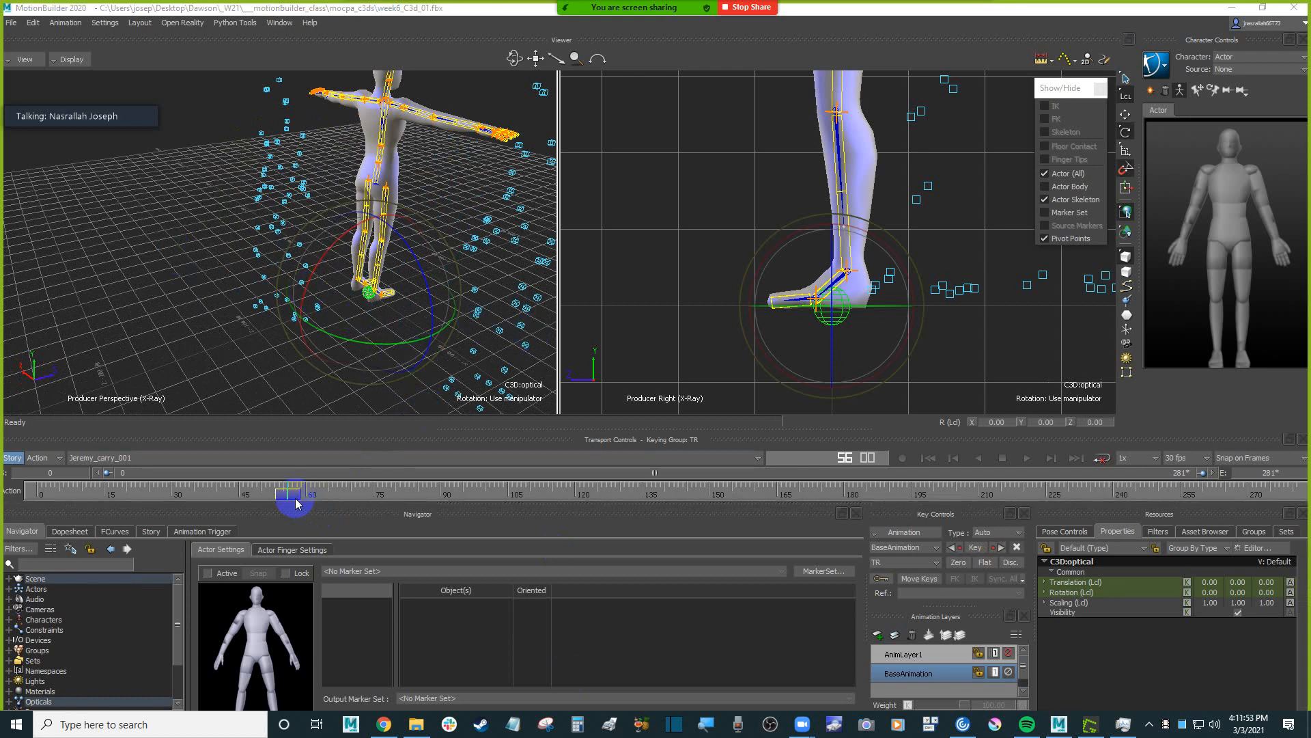
left_click(294, 488)
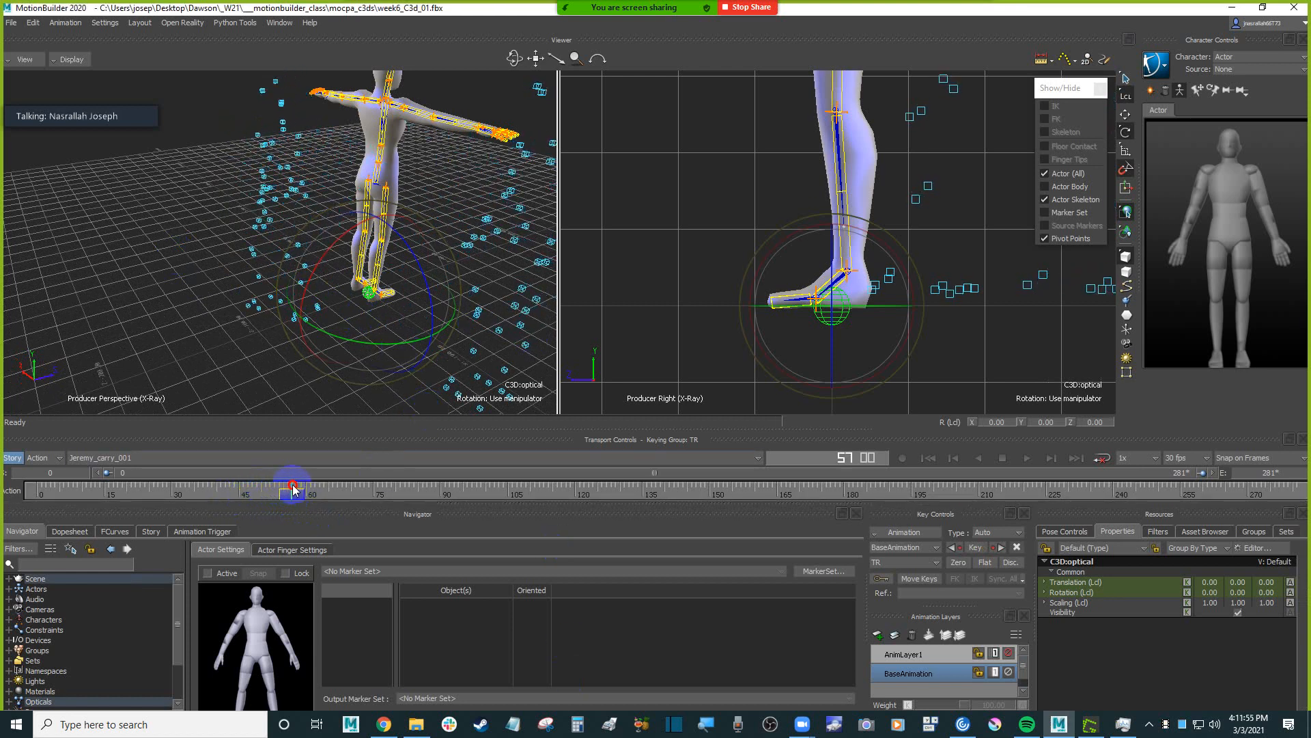
mouse_move(293, 488)
left_mouse_down()
mouse_move(248, 491)
mouse_move(292, 489)
mouse_move(275, 490)
left_mouse_up()
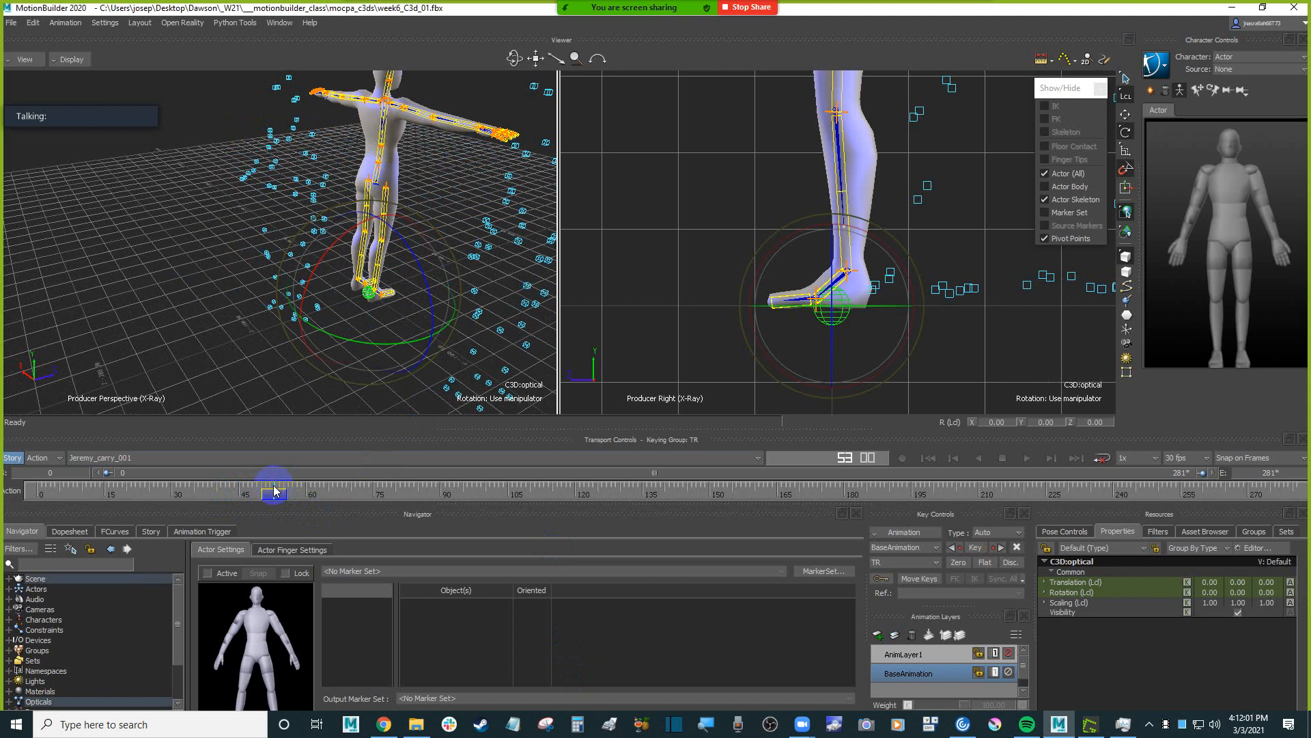
left_click_drag(269, 277, 333, 306)
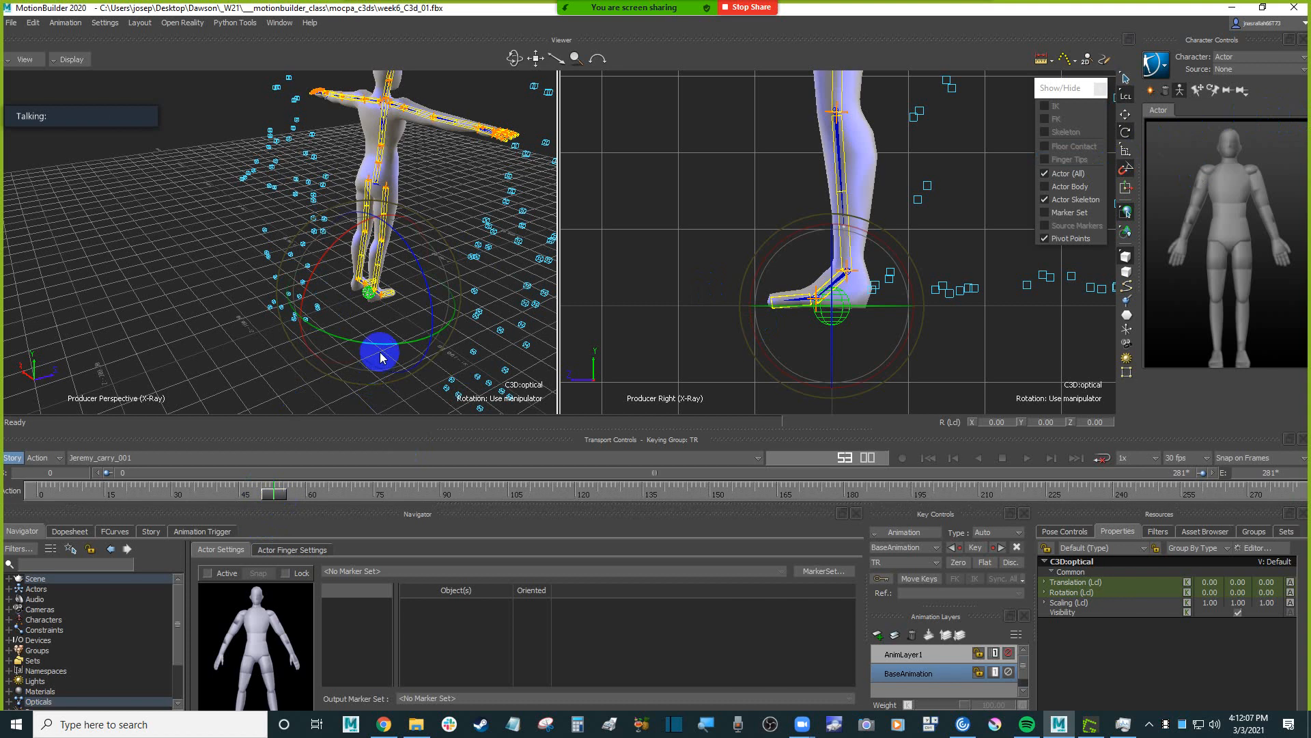
Switch the manipulator to the global reference and translate the C3D:optical root to about -82 on Z.
left_click(1126, 97)
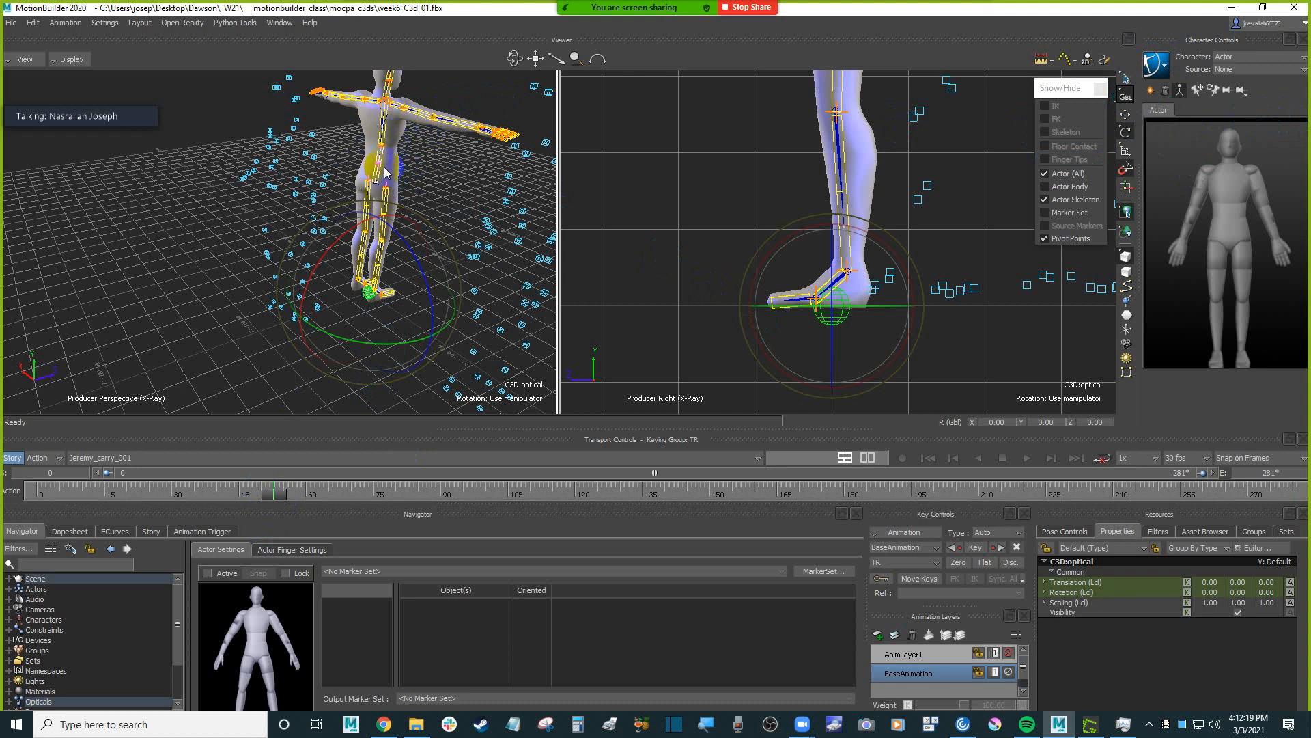
left_click(372, 324)
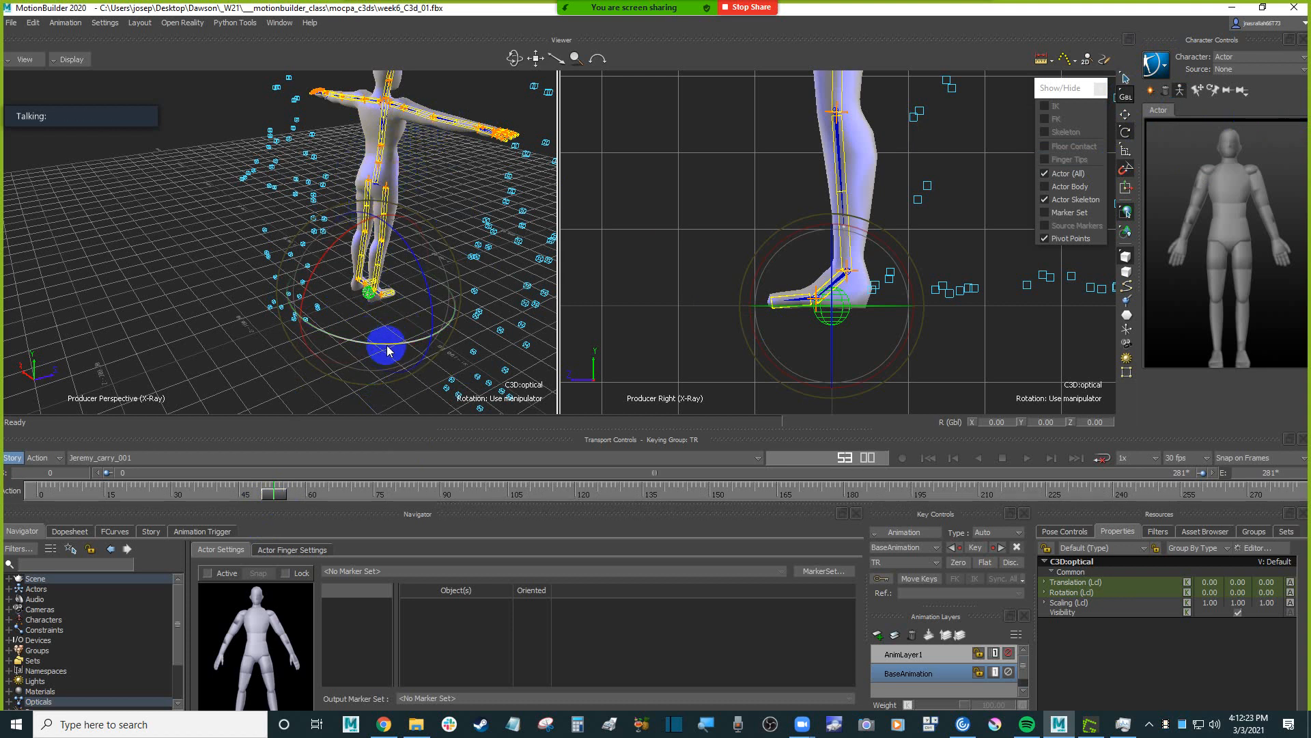
left_click_drag(378, 349, 372, 314)
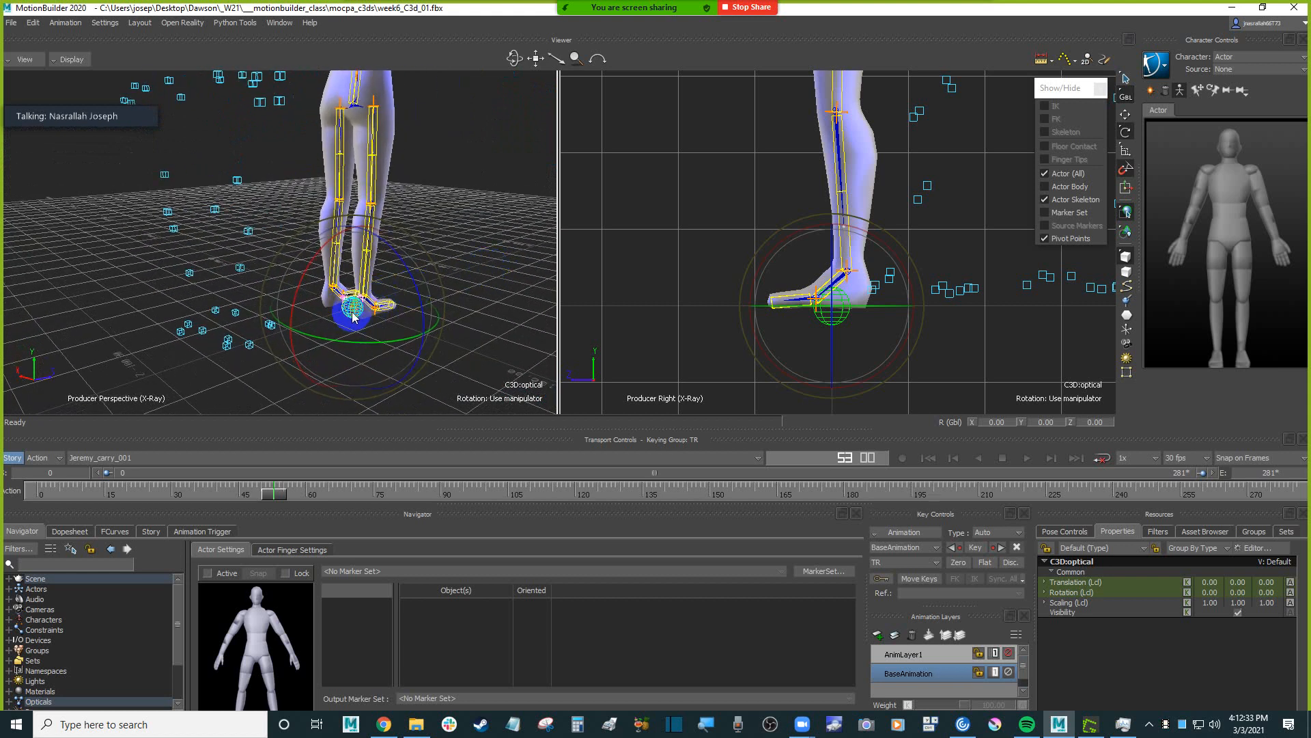
left_click(493, 264)
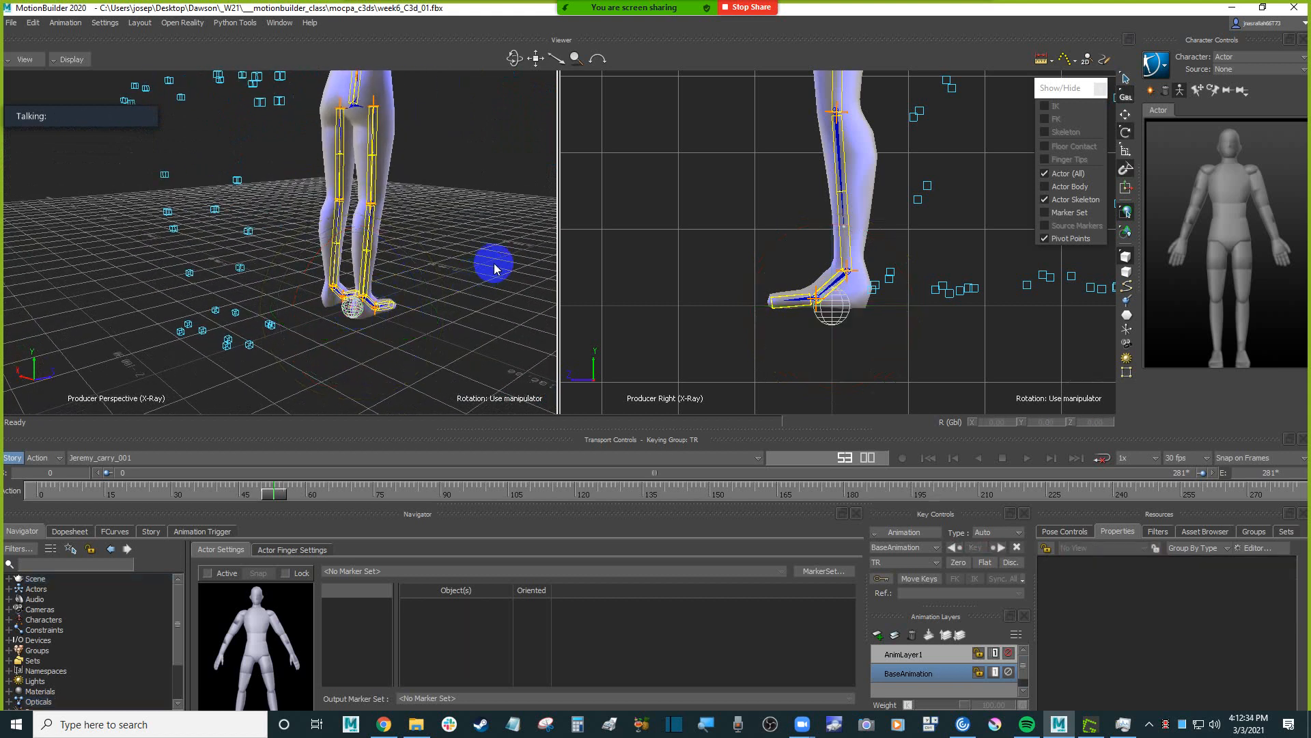
left_click(346, 313)
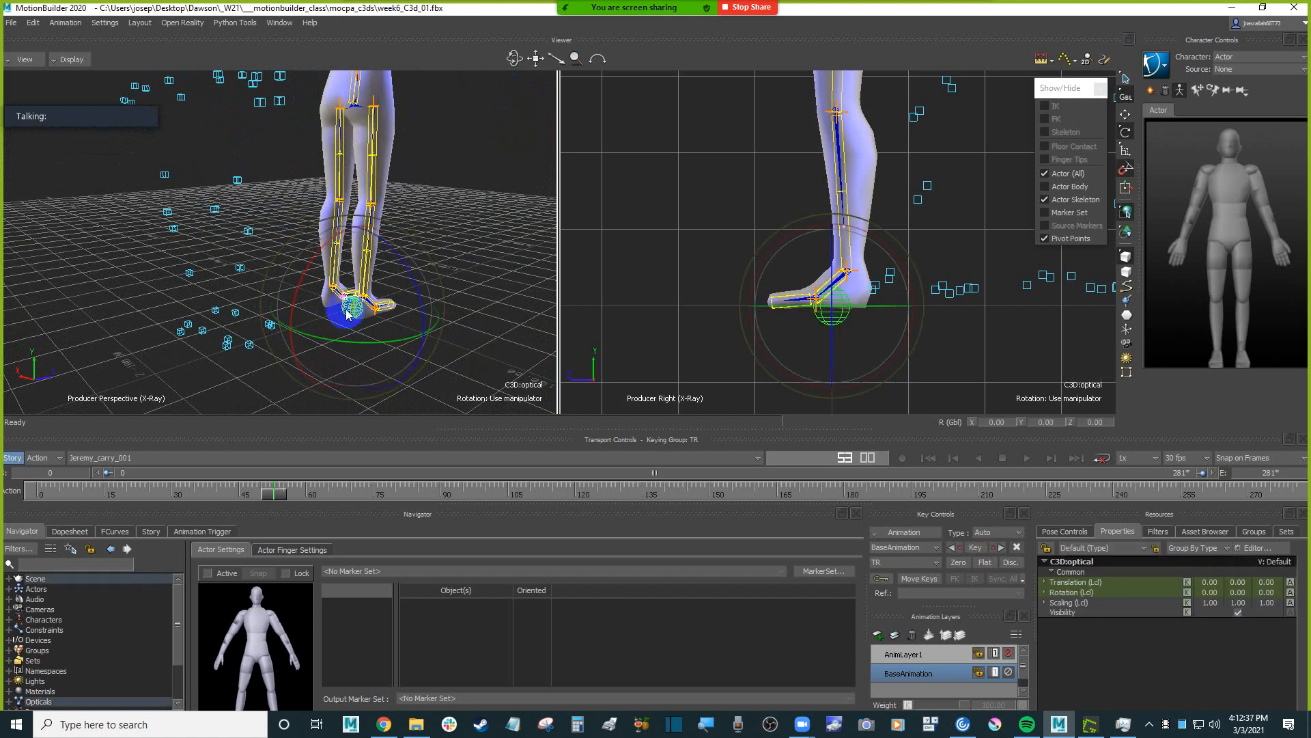
left_click_drag(367, 348, 289, 272)
key("t")
scroll(290, 277, "up", 4)
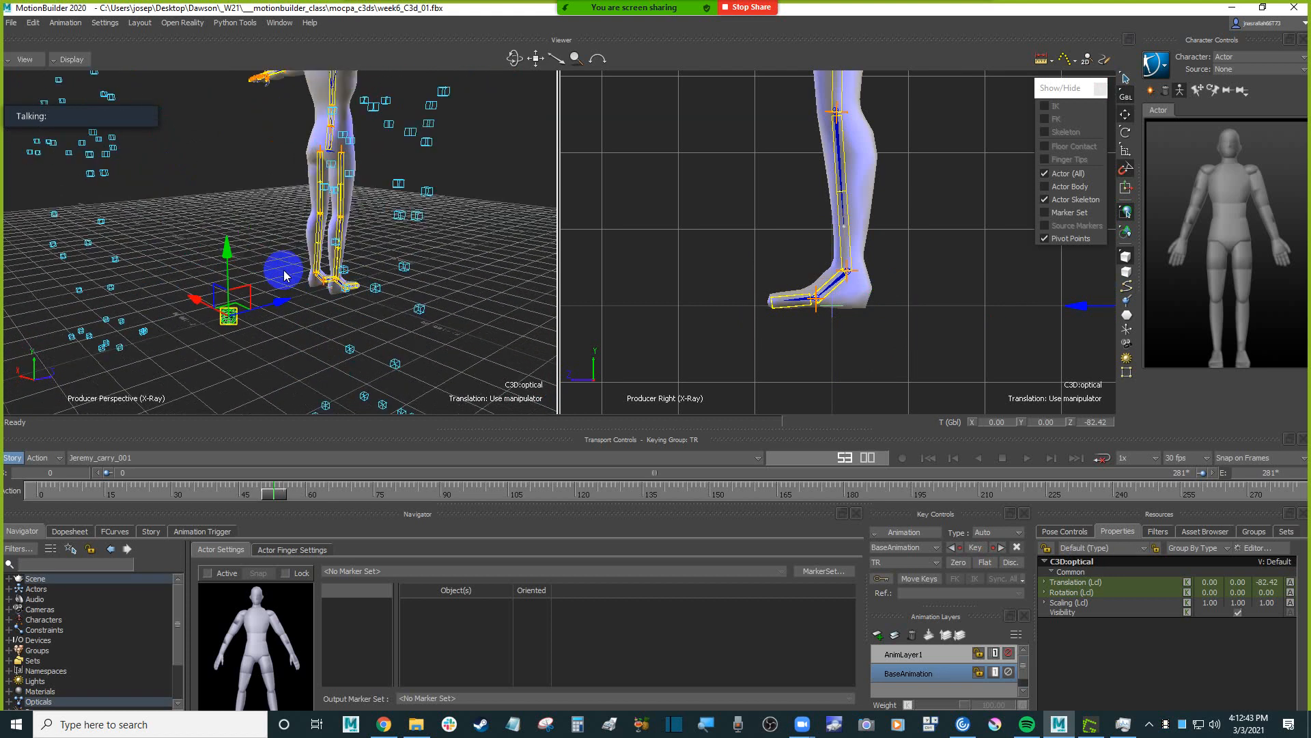
left_click_drag(477, 224, 503, 221, "shift")
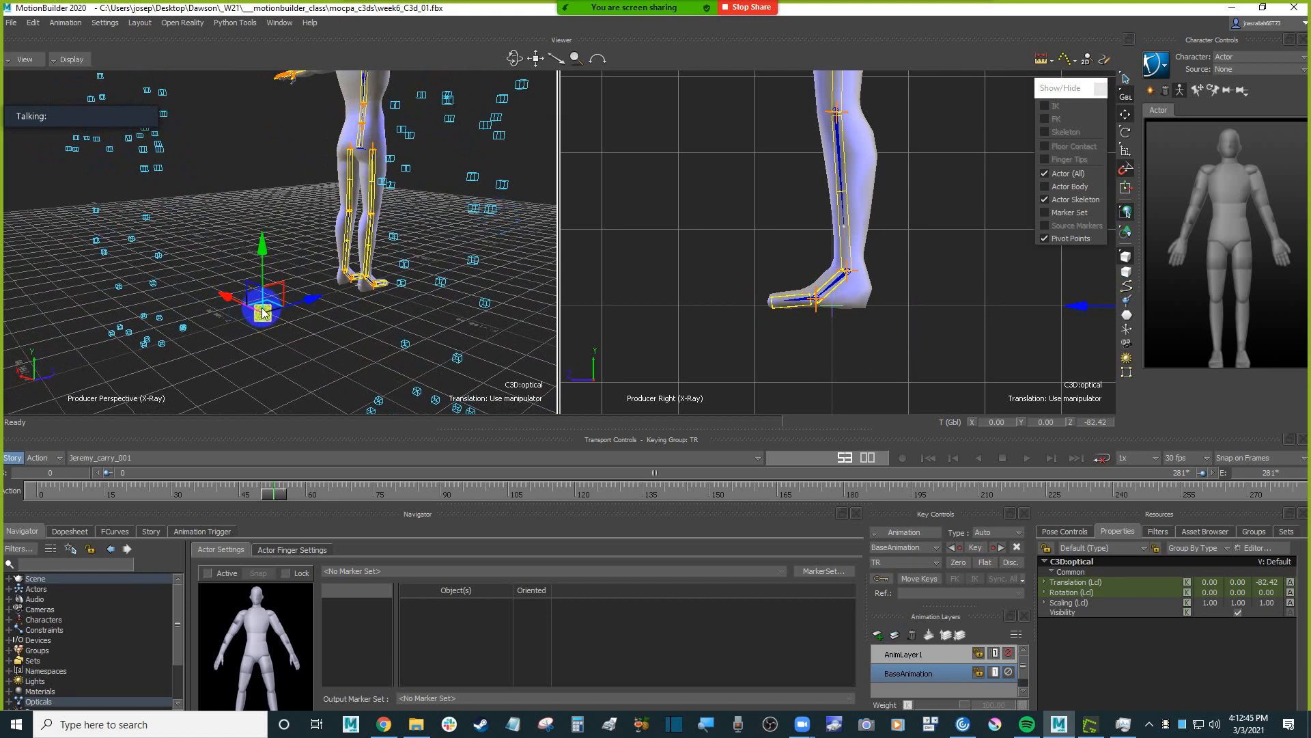
scroll(264, 305, "down", 4)
left_click_drag(292, 304, 99, 240, "ctrl+shift")
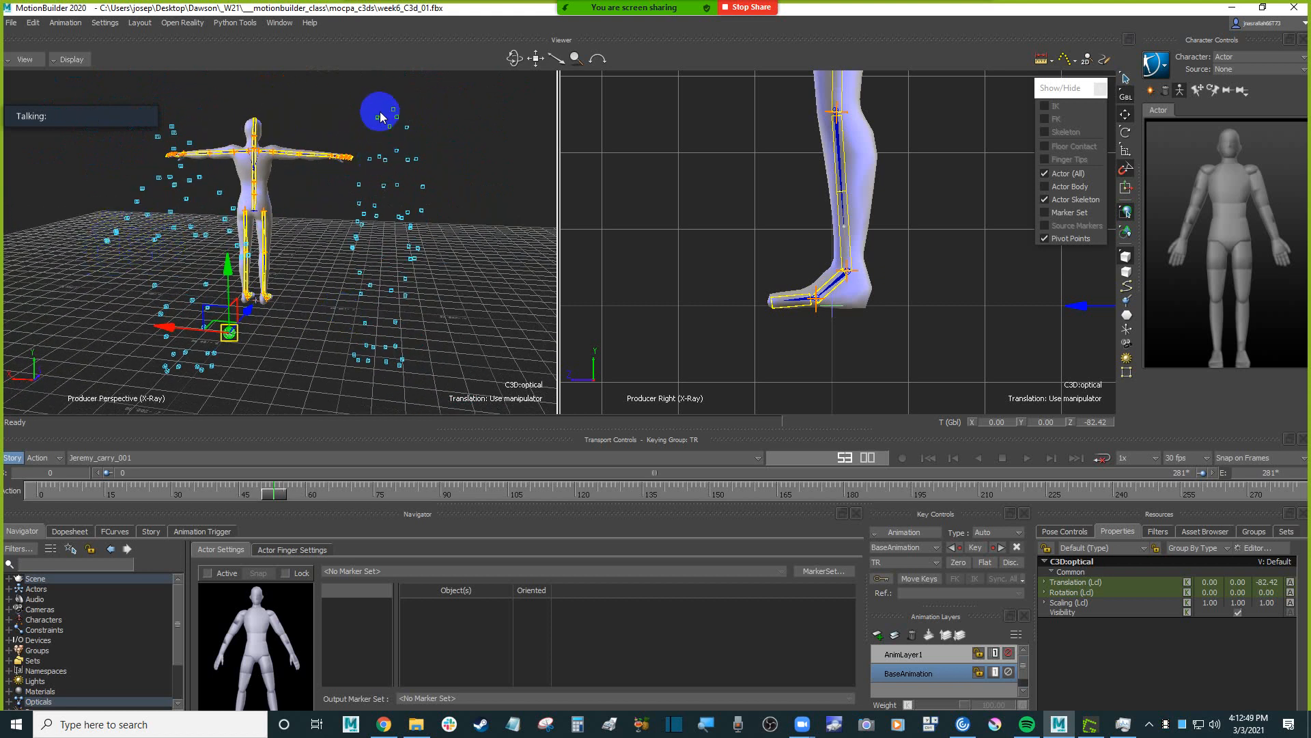
Select the HeadTop and HeadLFront markers of Jeremy, enlarge the Navigator area, and expand C3D:optical under Scene.
left_click_drag(389, 103, 404, 119)
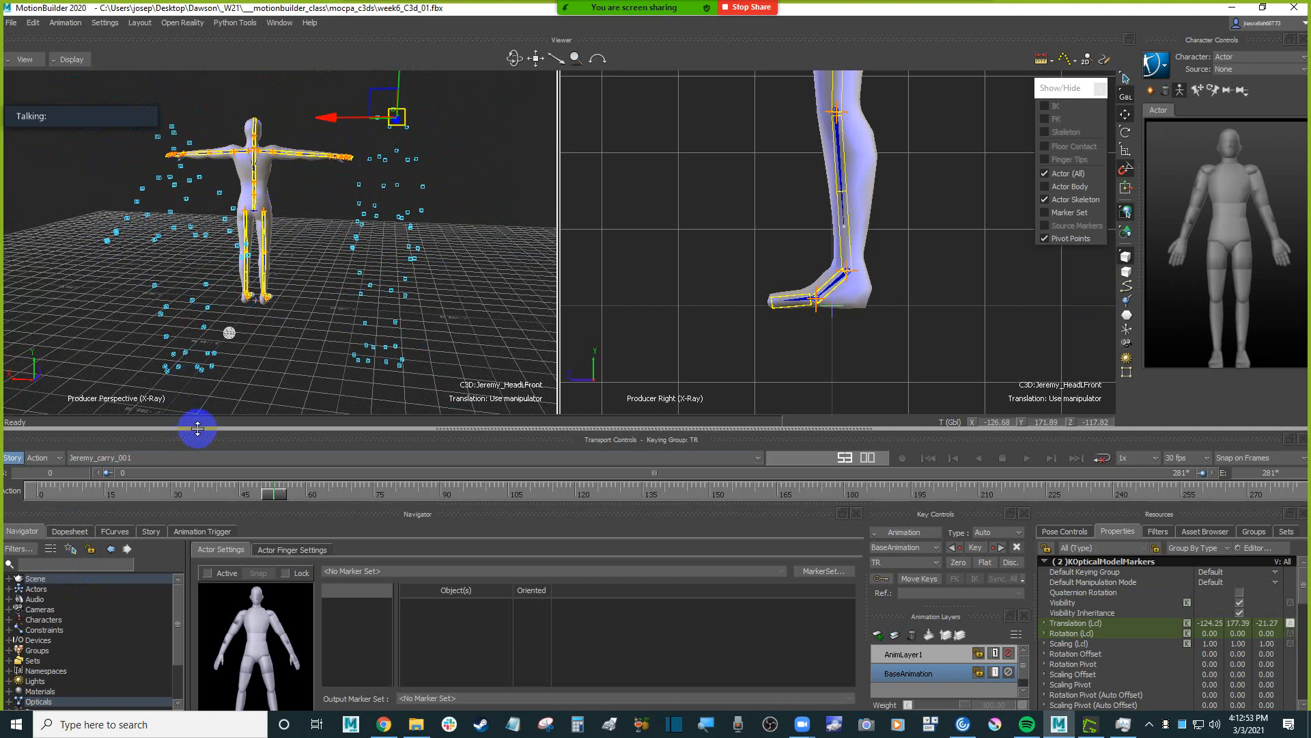
left_click_drag(194, 429, 207, 386)
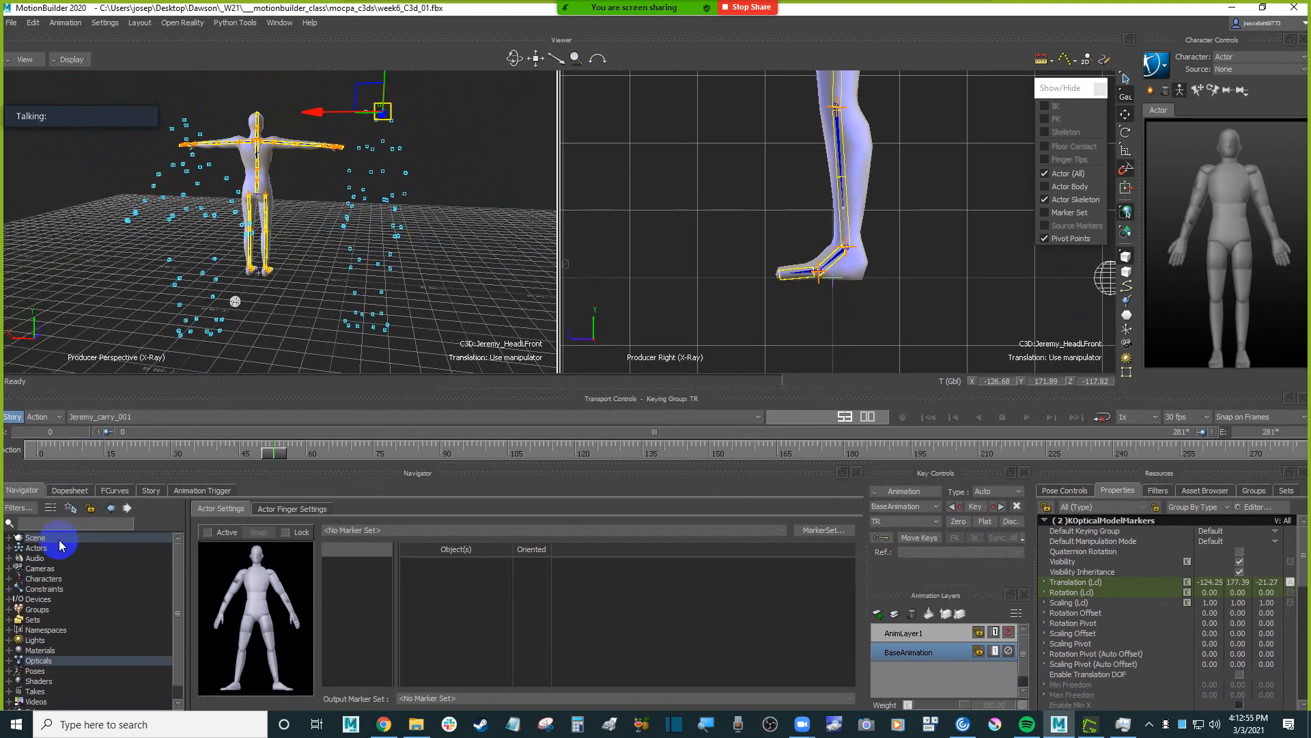
left_click(9, 538)
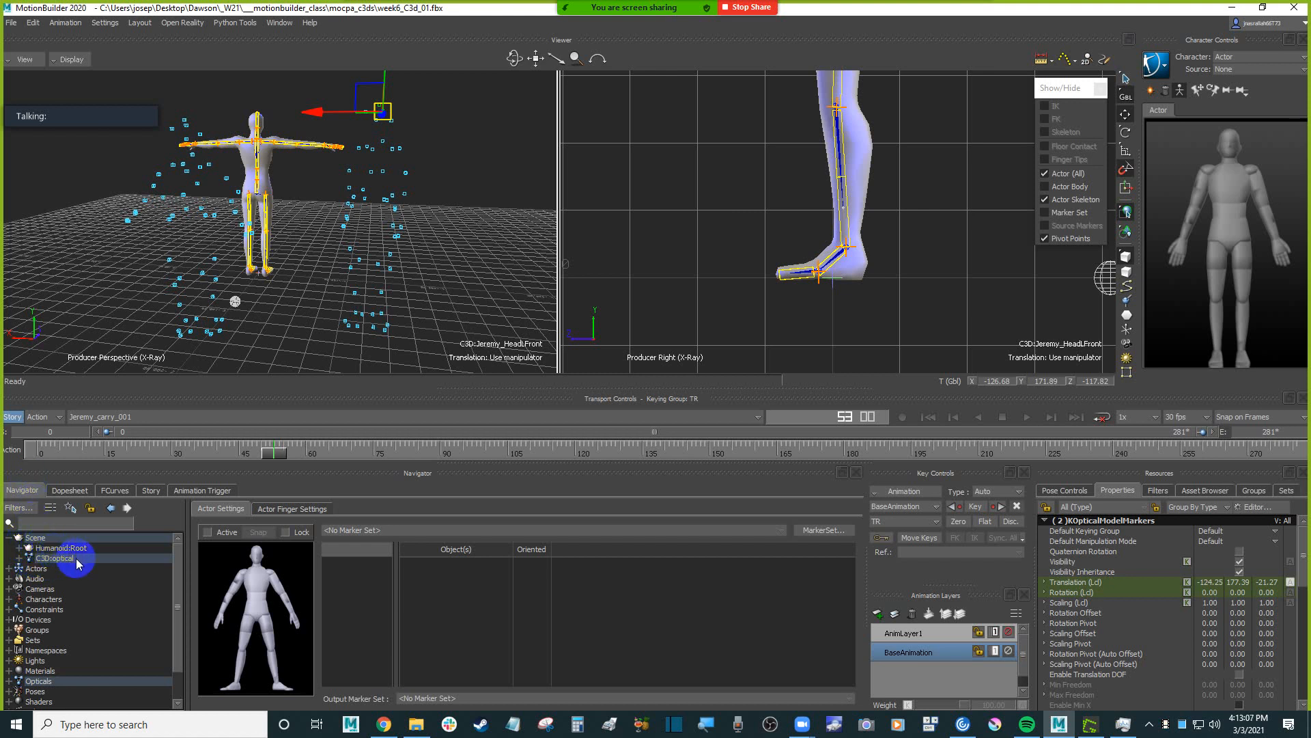
left_click(19, 558)
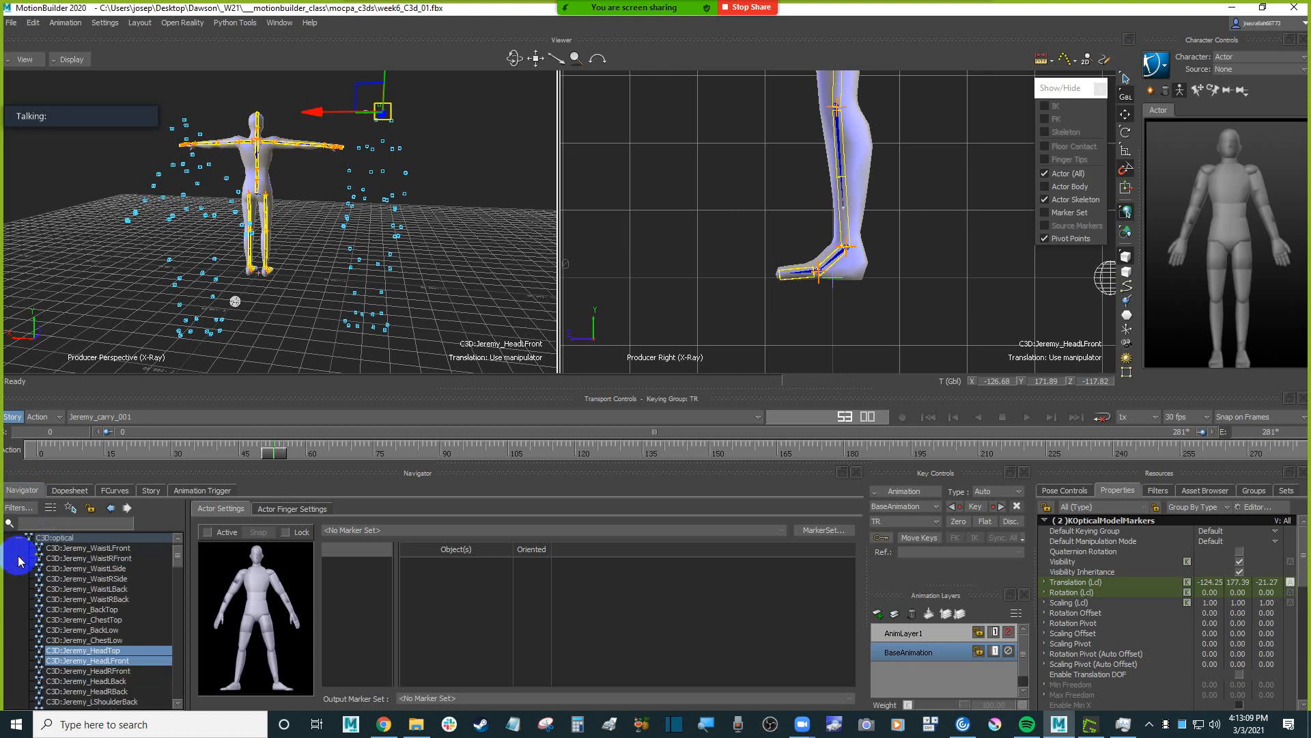
scroll(62, 551, "up", 1)
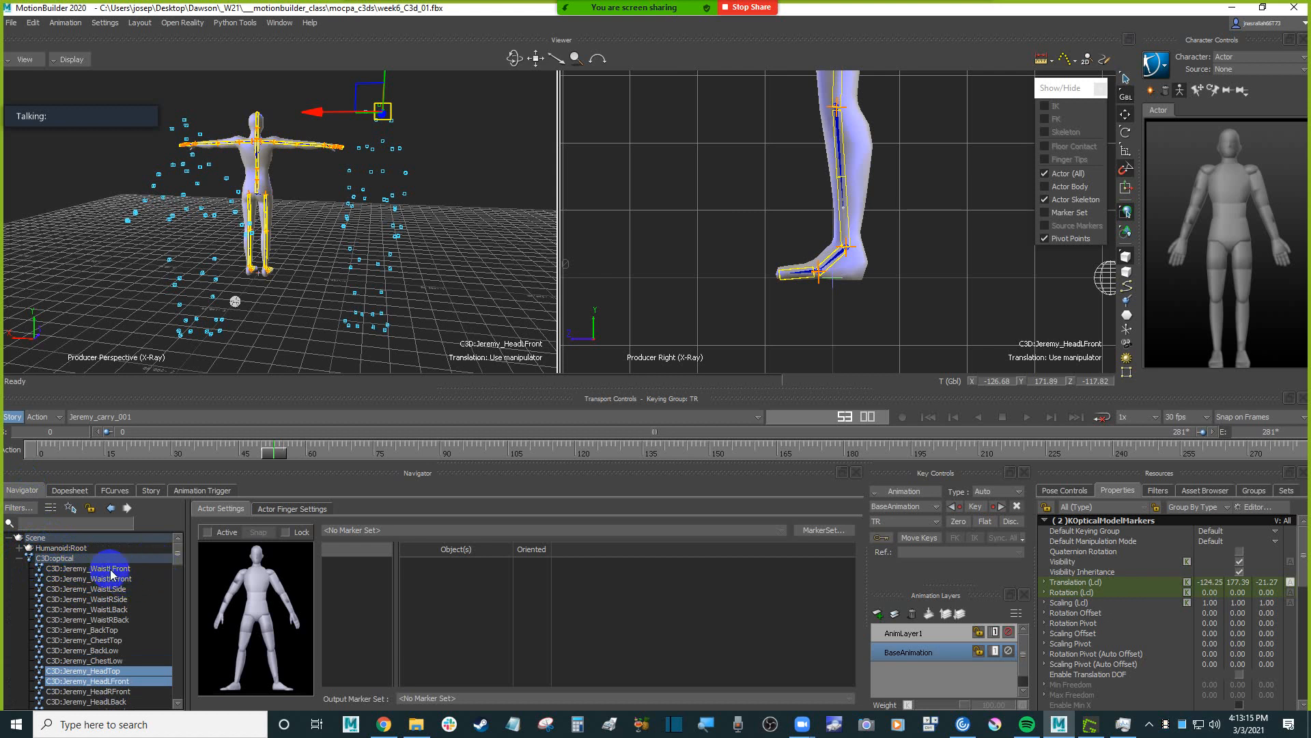
Select C3D:Jeremy_WaistLFront and review the optical marker list from the Jeremy markers through to the Taira markers.
left_click(157, 569)
mouse_move(177, 556)
left_mouse_down()
mouse_move(183, 622)
mouse_move(123, 605)
mouse_move(182, 617)
mouse_move(181, 668)
mouse_move(188, 547)
left_mouse_up()
left_click(102, 563)
scroll(130, 586, "down", 1)
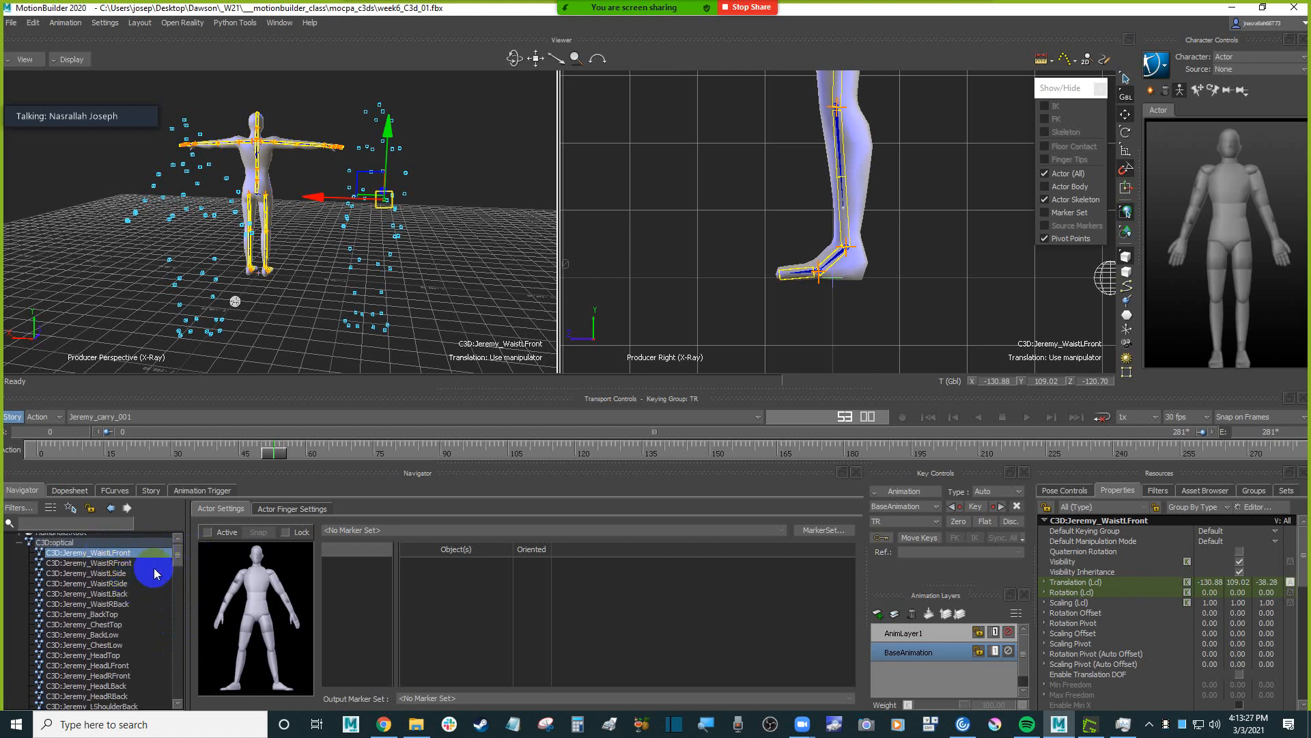
scroll(134, 580, "down", 4)
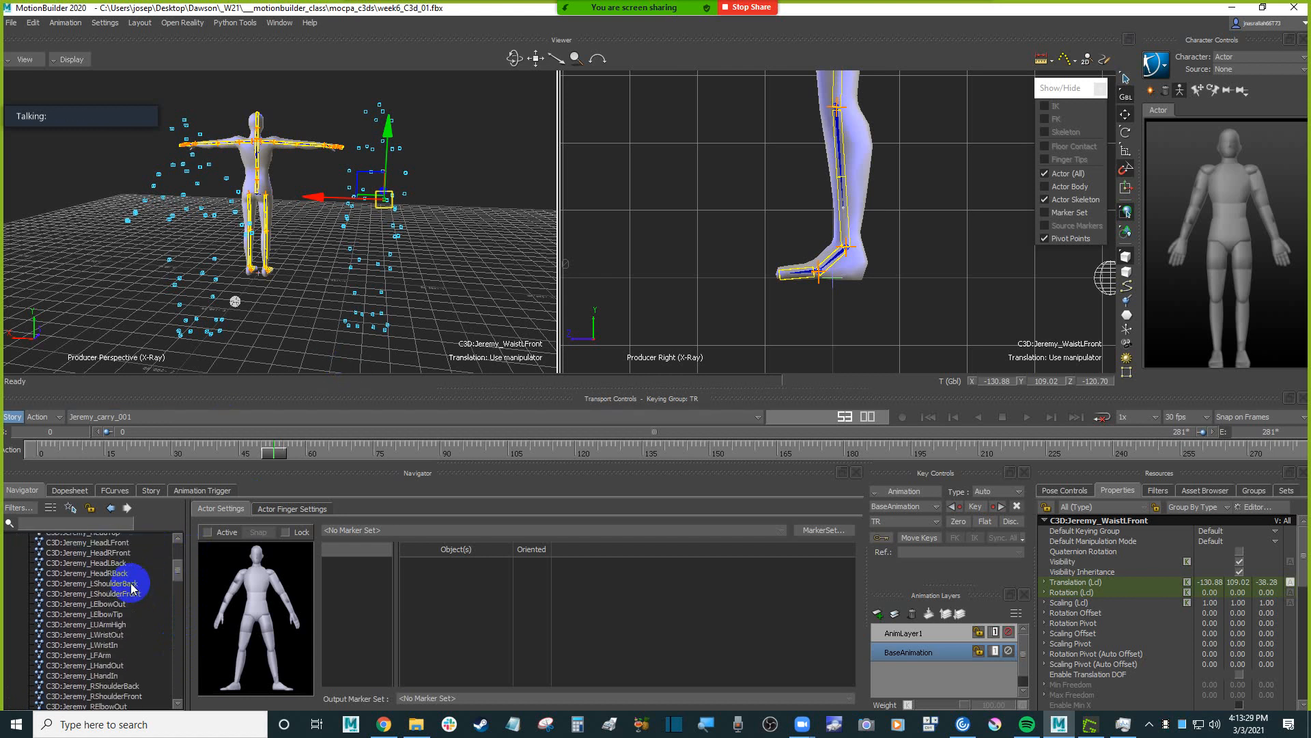
scroll(132, 586, "down", 6)
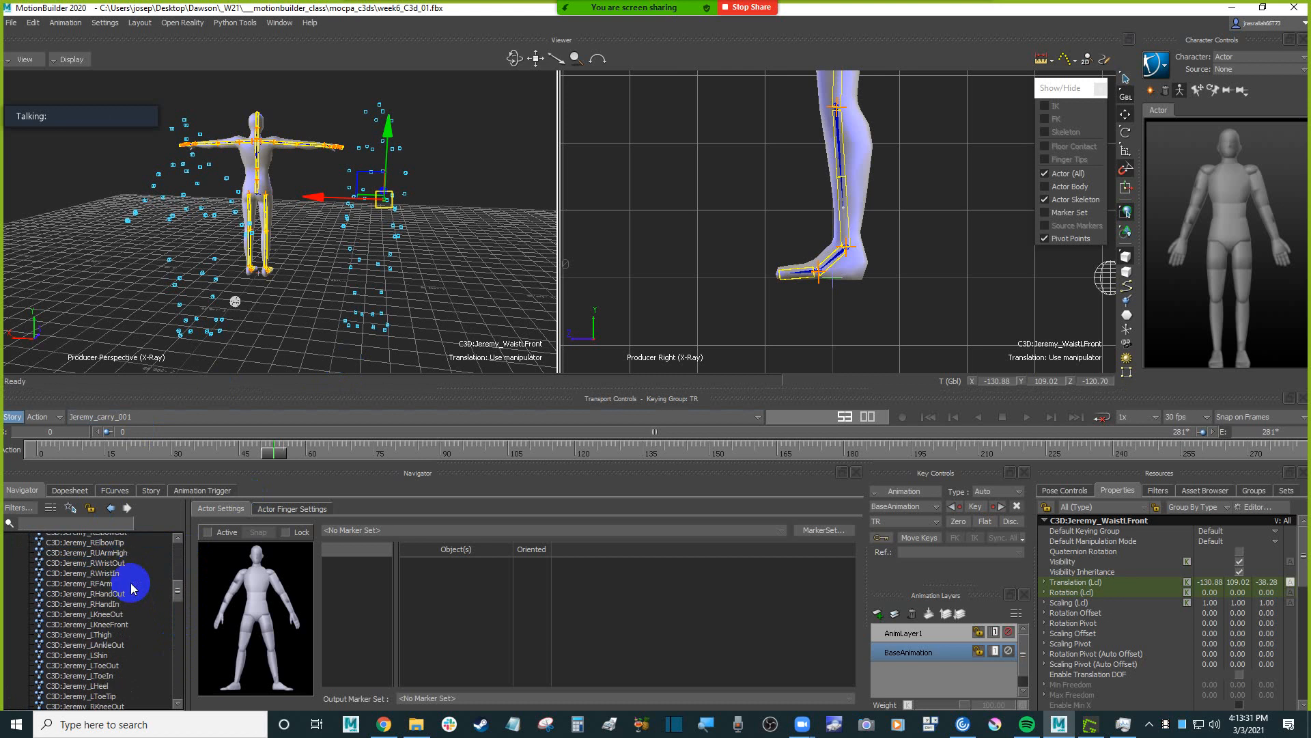
scroll(130, 587, "down", 5)
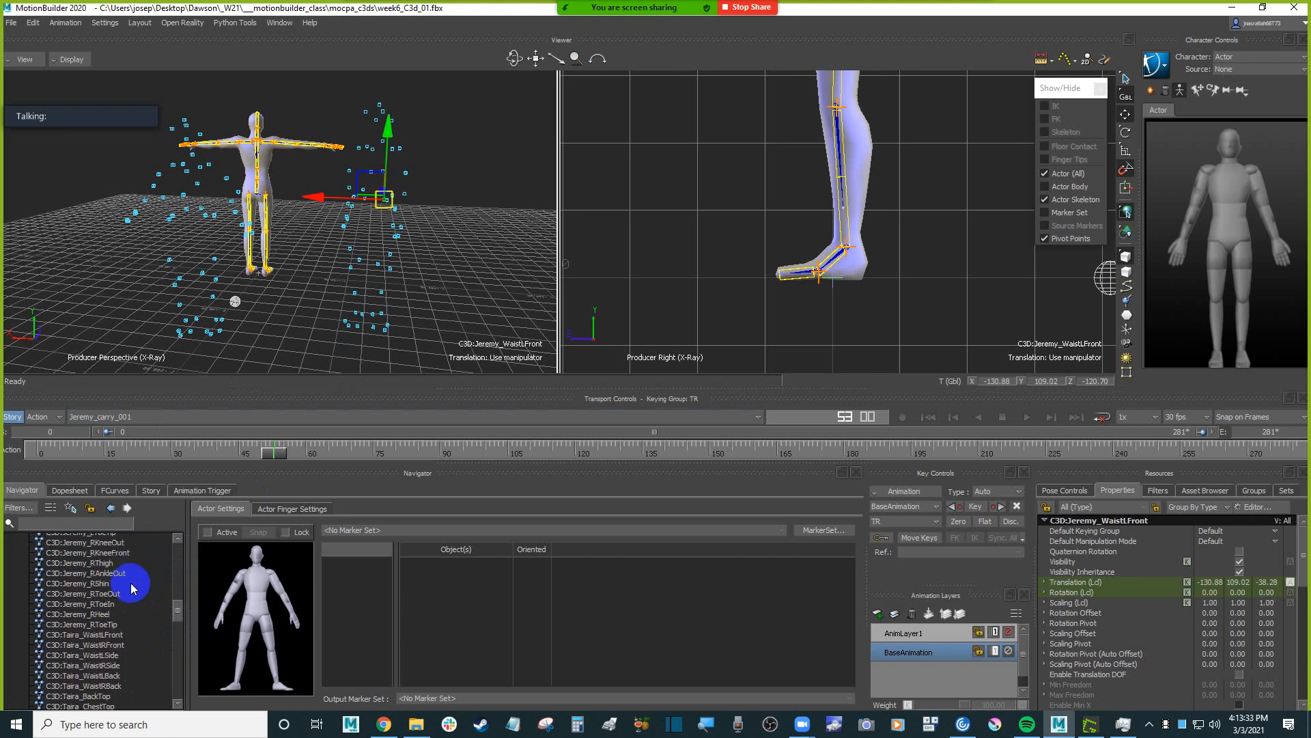
Extend the marker selection through C3D:Jeremy_RToeTip and frame the selected Jeremy markers in the Schematic view.
left_click(109, 604, "shift")
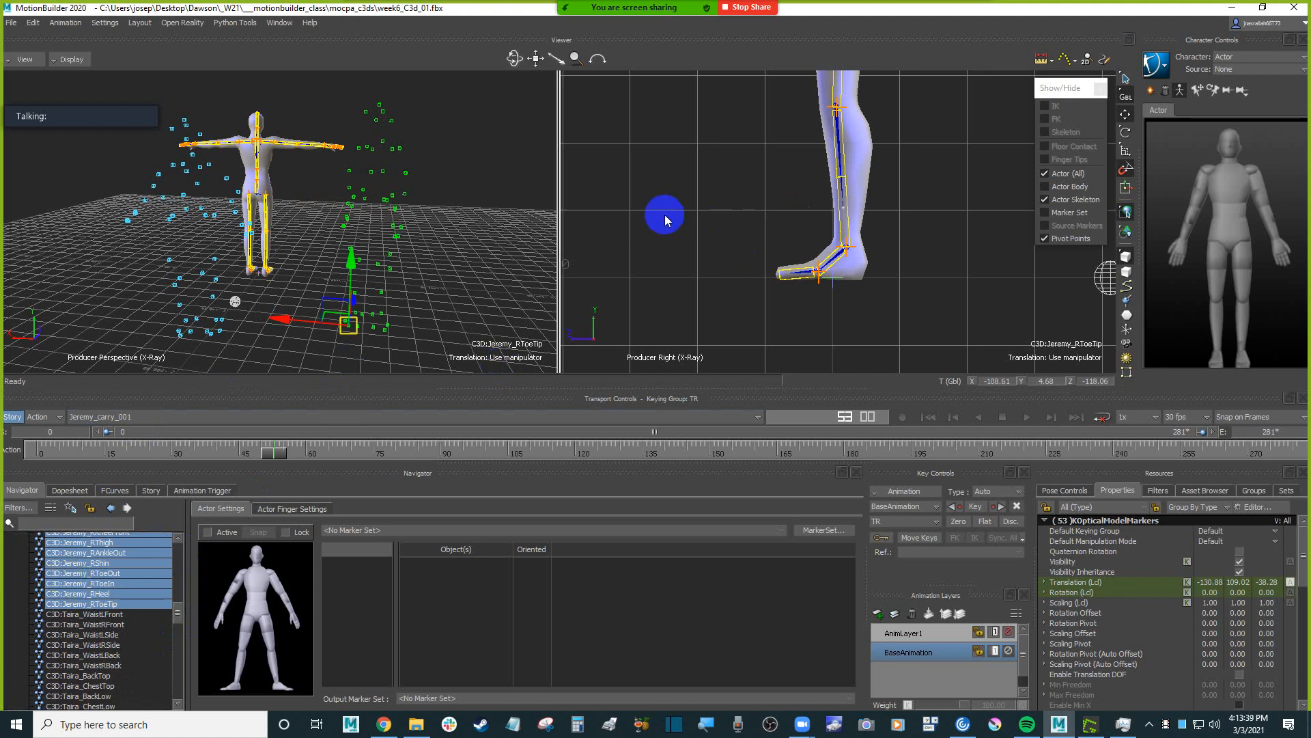
left_click(35, 60)
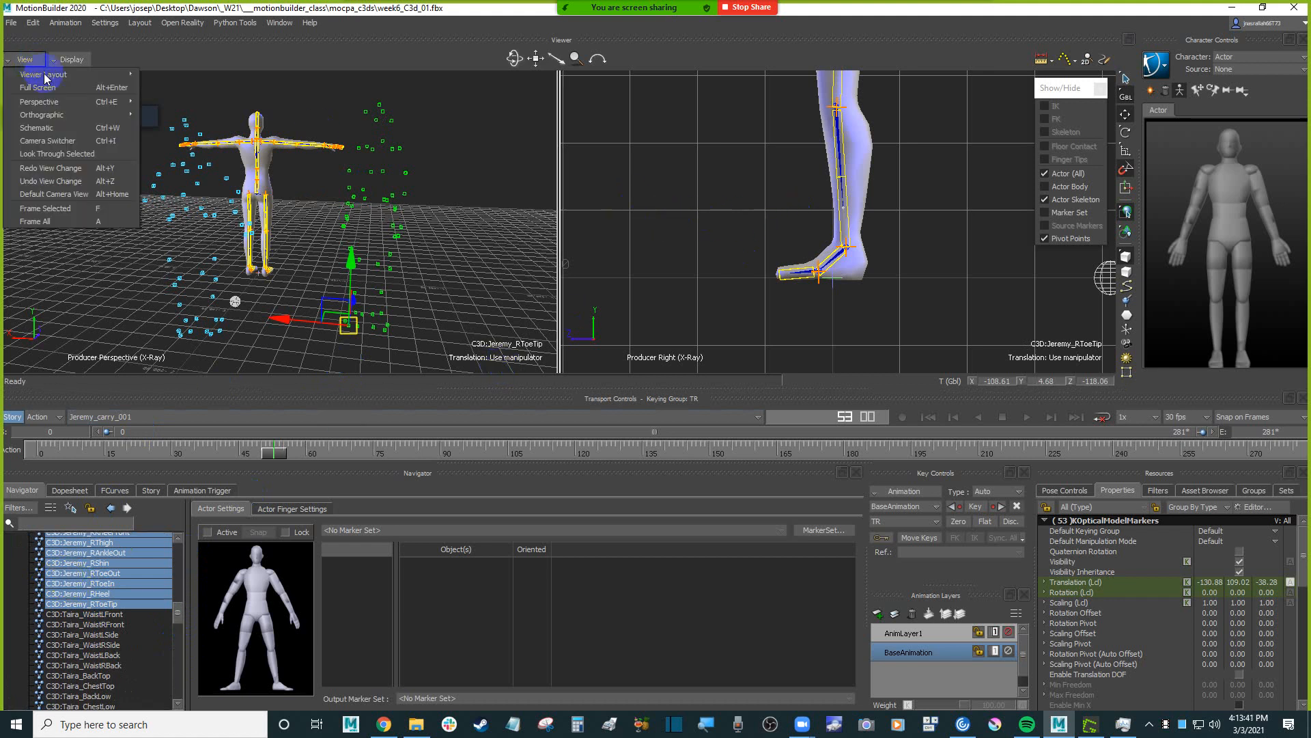
left_click(82, 127)
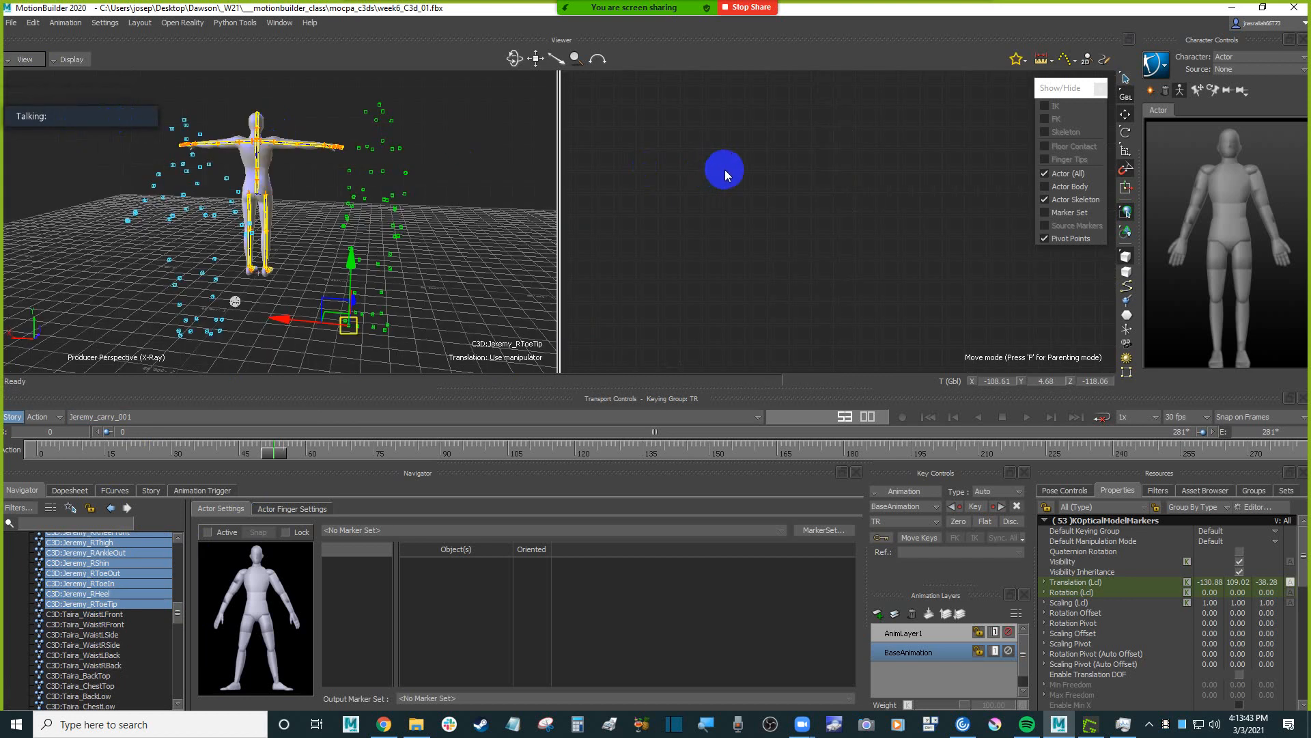
key("f")
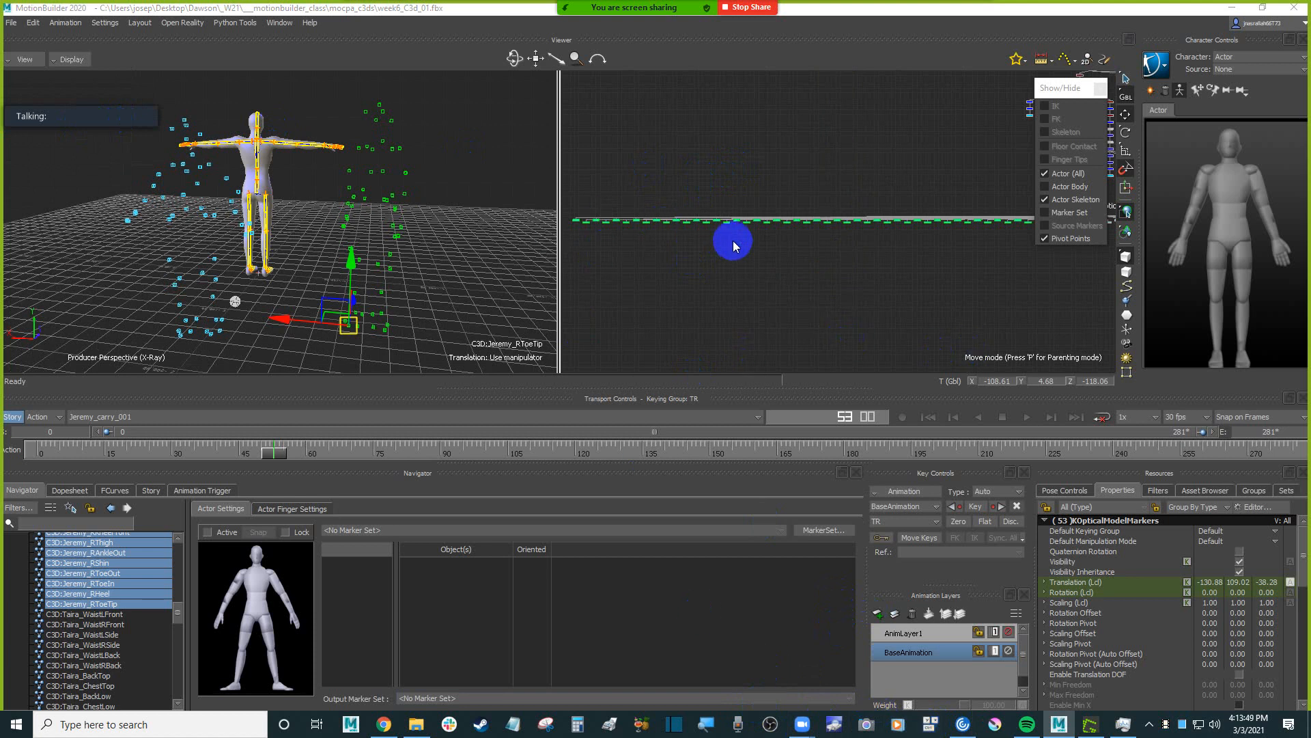
Hide the selected Jeremy markers through their nodes in the schematic.
left_click(781, 271)
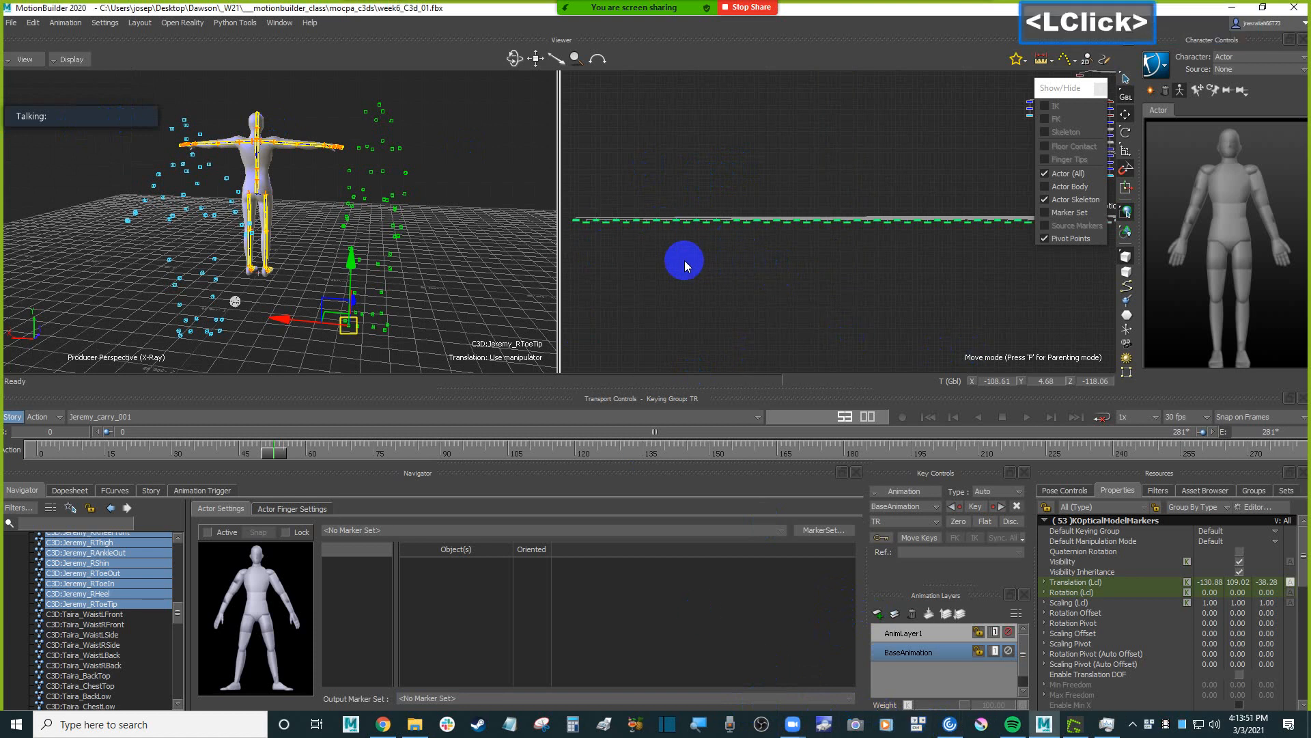
left_click_drag(673, 268, 858, 251, "shift")
key("f")
mouse_move(785, 284)
left_mouse_down("ctrl")
mouse_move(827, 235)
mouse_move(793, 199)
mouse_move(812, 242)
mouse_move(815, 308)
left_mouse_up("ctrl")
left_click(743, 204)
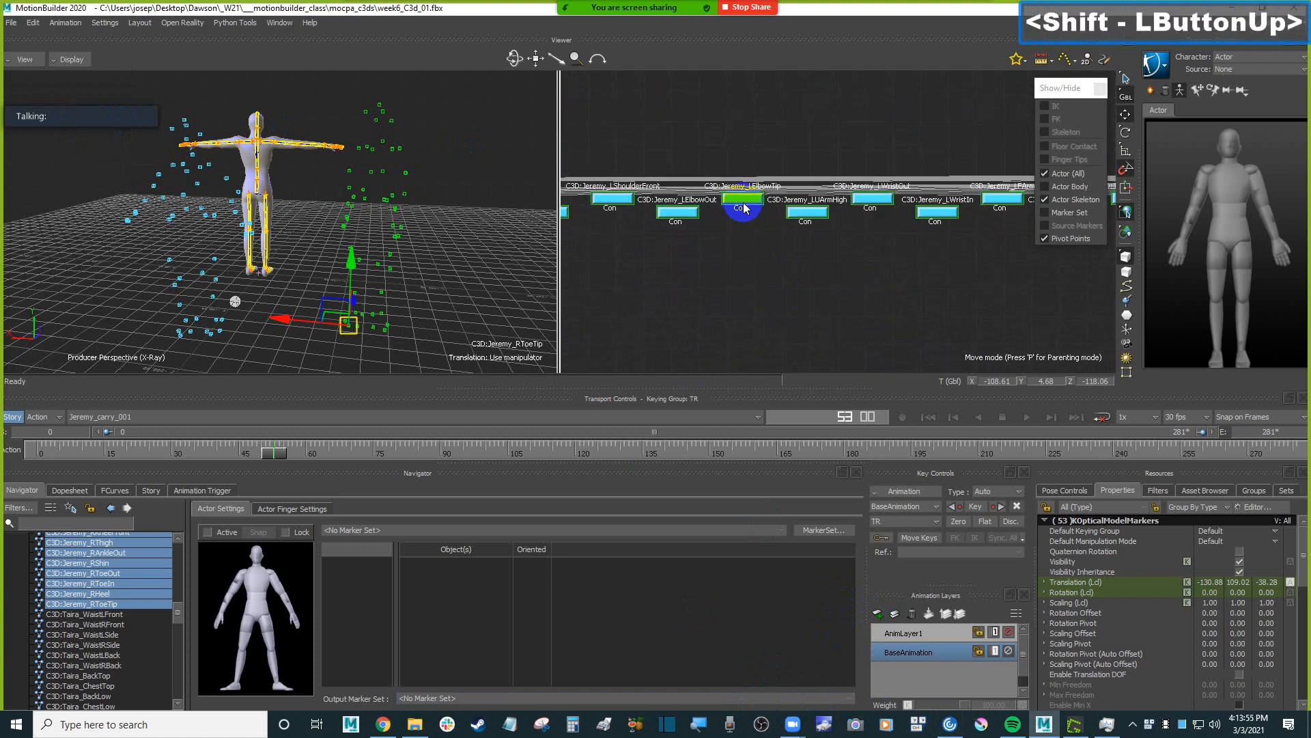
right_click(750, 205)
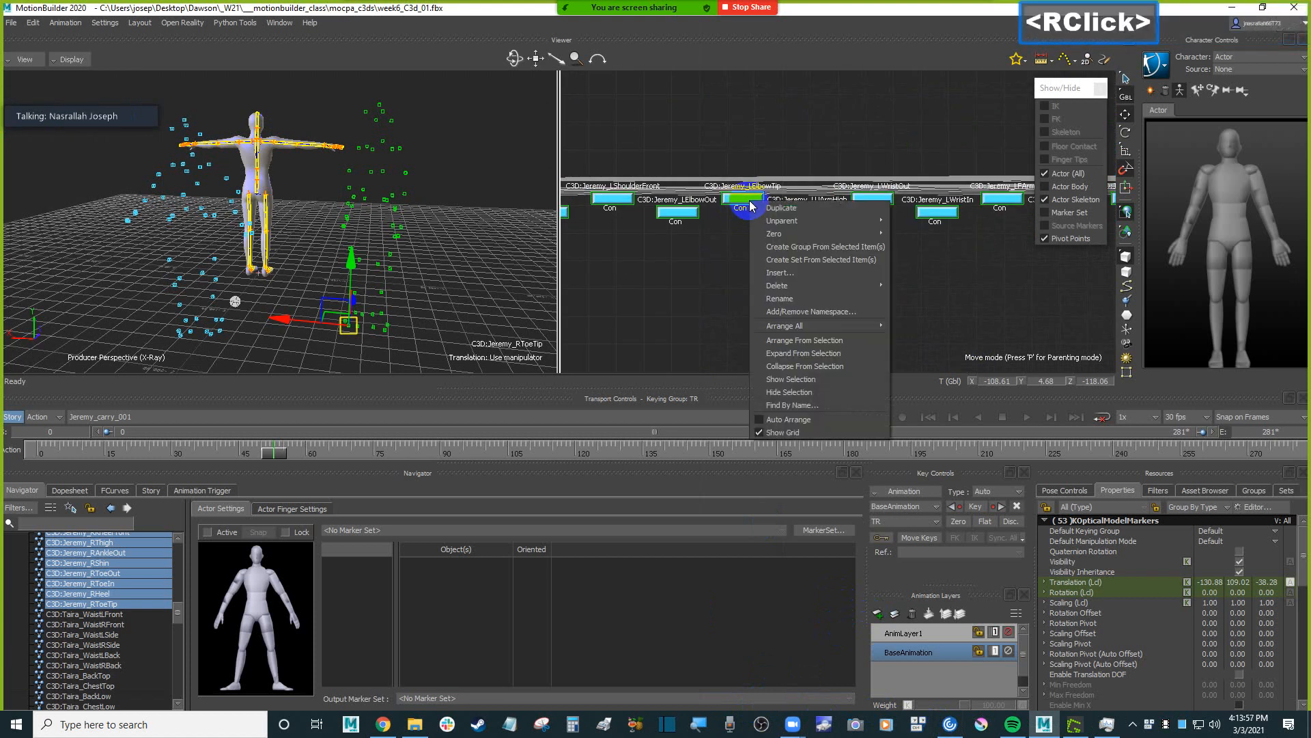
left_click(832, 391)
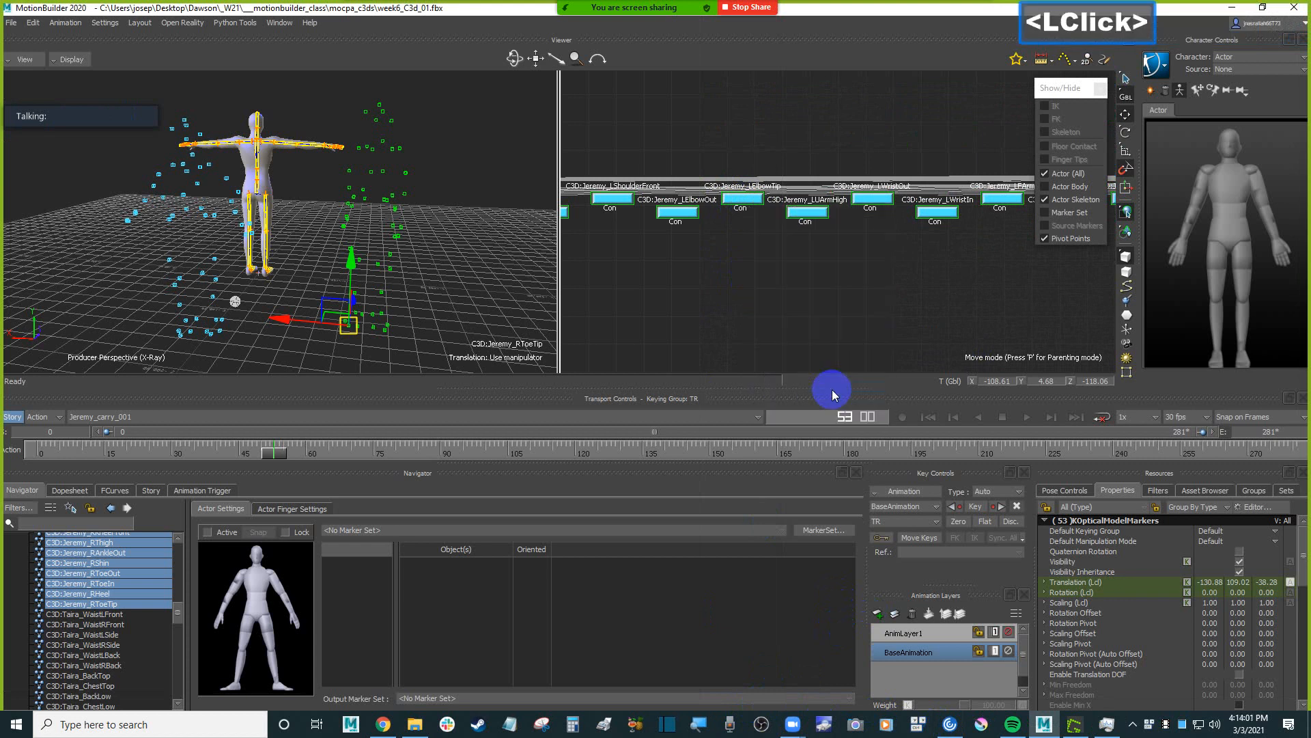
Select the C3D:optical root in the perspective view and collapse its marker hierarchy under Scene.
mouse_move(357, 211)
left_mouse_down("shift")
mouse_move(398, 232)
mouse_move(387, 272)
left_mouse_up("shift")
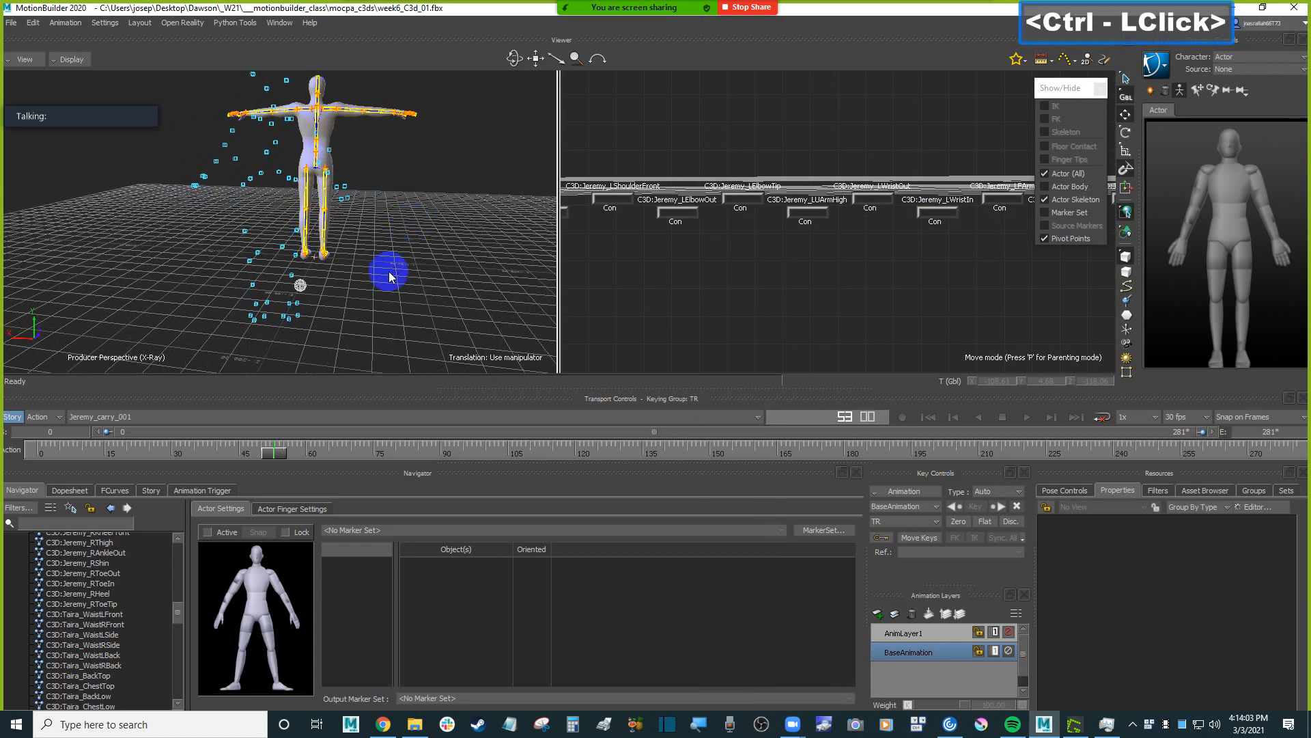
left_click(305, 286)
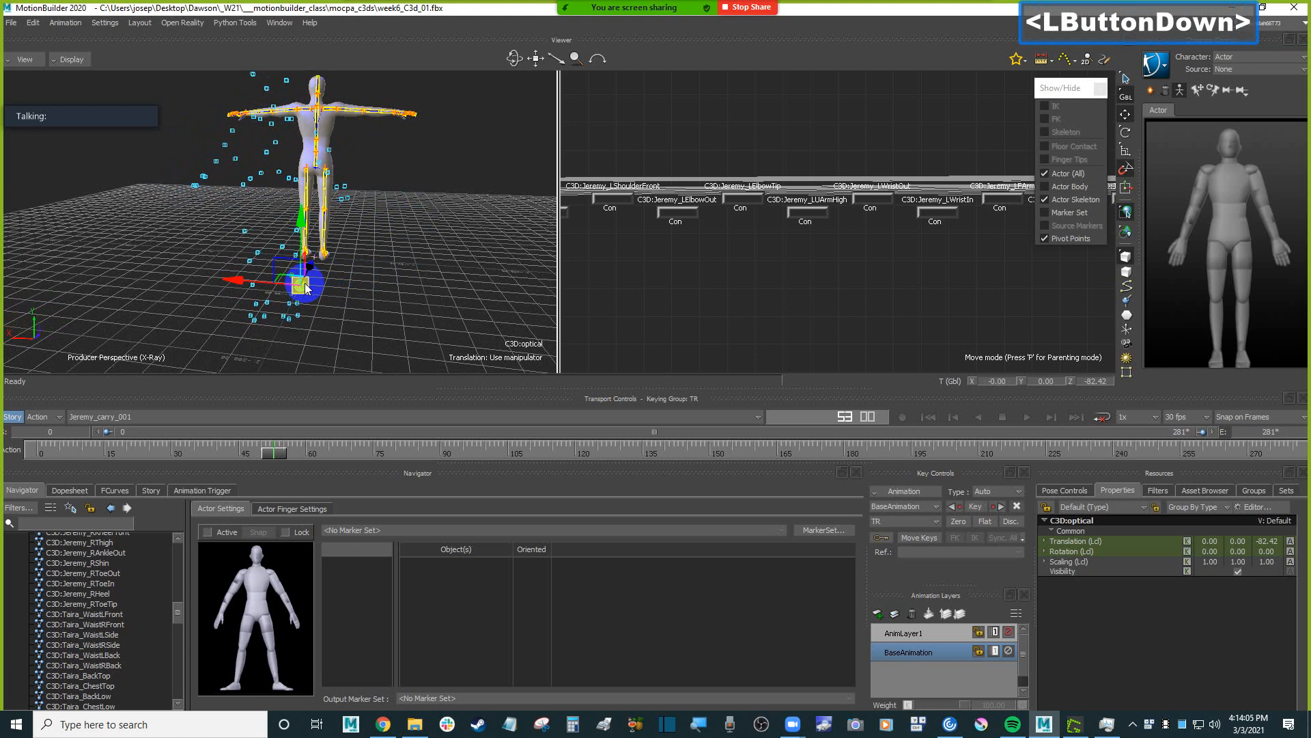
mouse_move(305, 284)
left_mouse_down("ctrl+shift")
mouse_move(392, 288)
mouse_move(372, 289)
left_mouse_up("ctrl+shift")
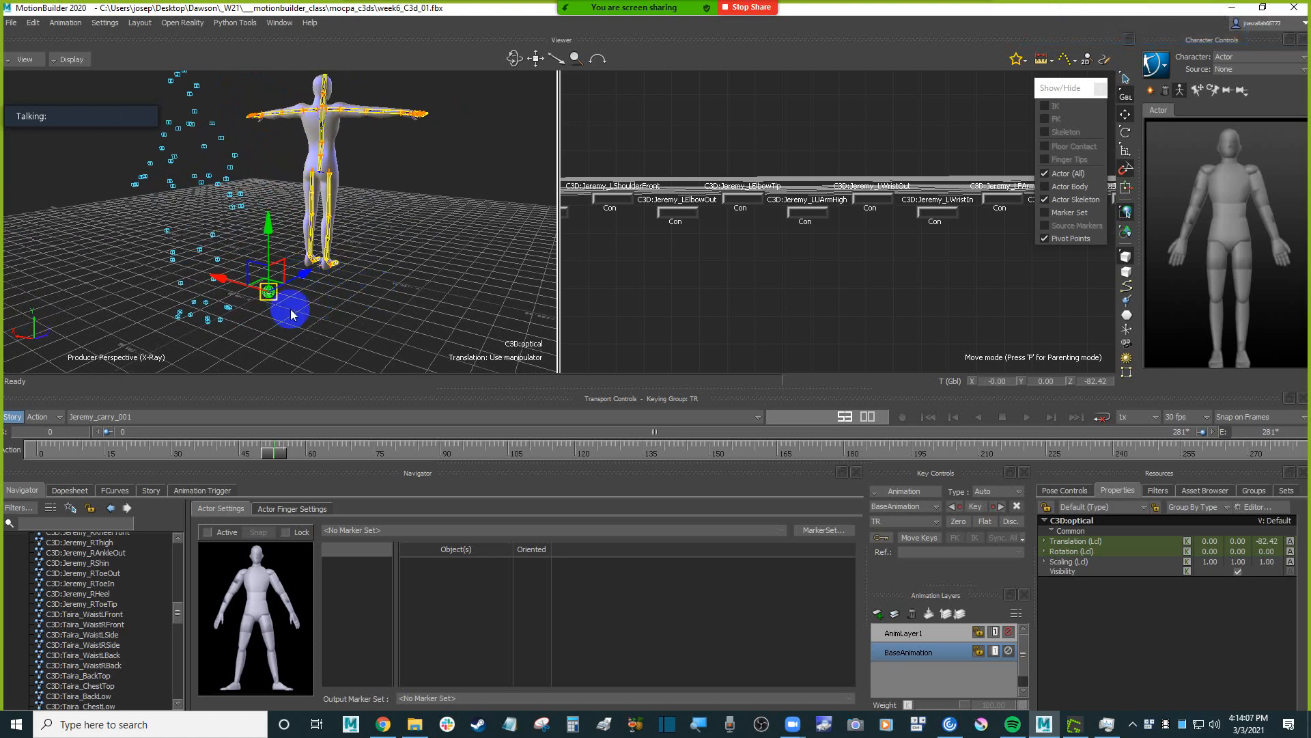
left_click_drag(182, 628, 177, 537)
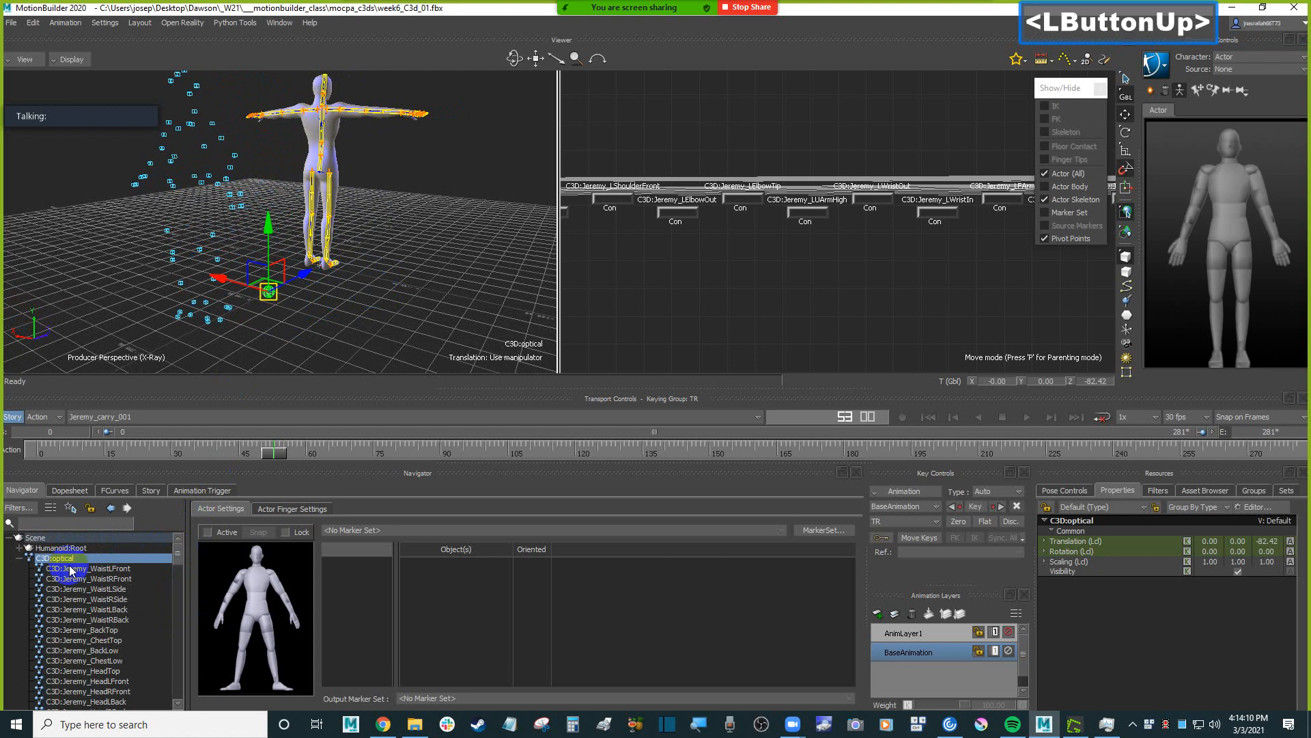
left_click(22, 558)
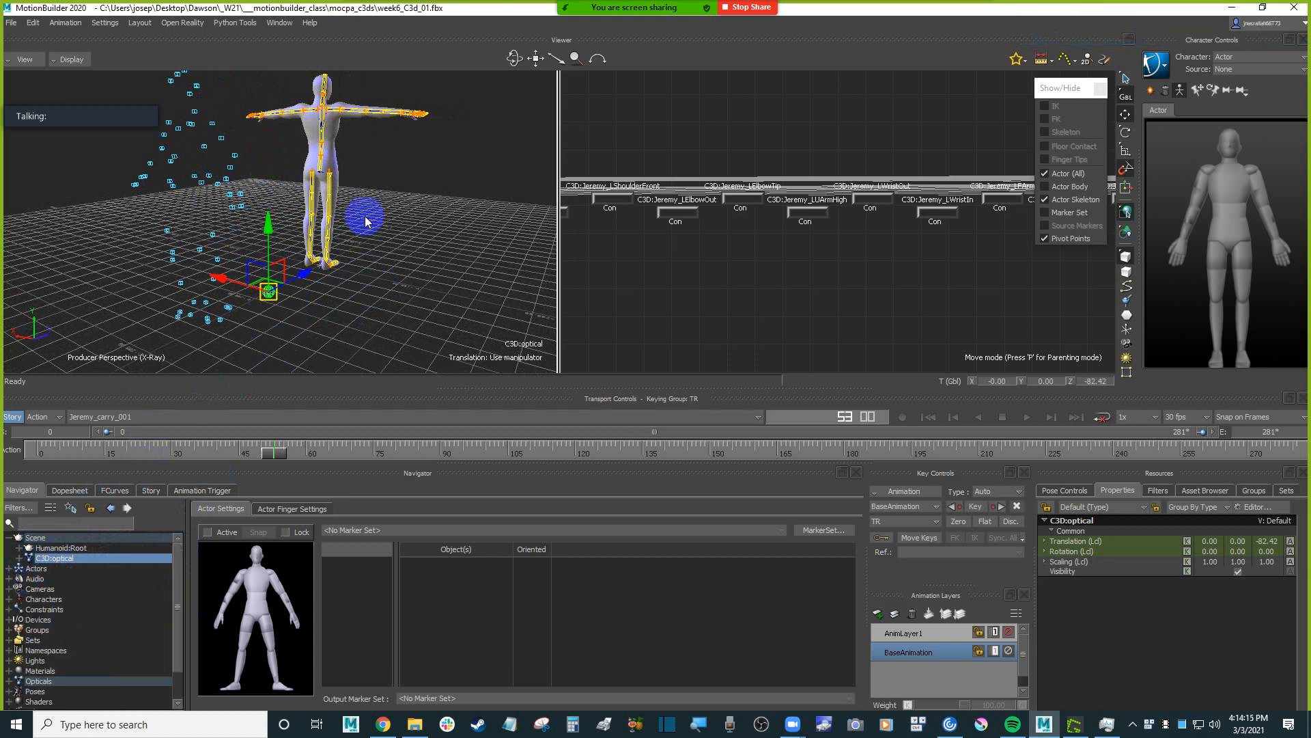
Translate the C3D:optical root to about -69 on Z and activate the rotation manipulator.
mouse_move(307, 280)
left_mouse_down()
mouse_move(338, 256)
mouse_move(316, 269)
mouse_move(416, 281)
mouse_move(418, 257)
mouse_move(442, 283)
left_mouse_up()
key("r")
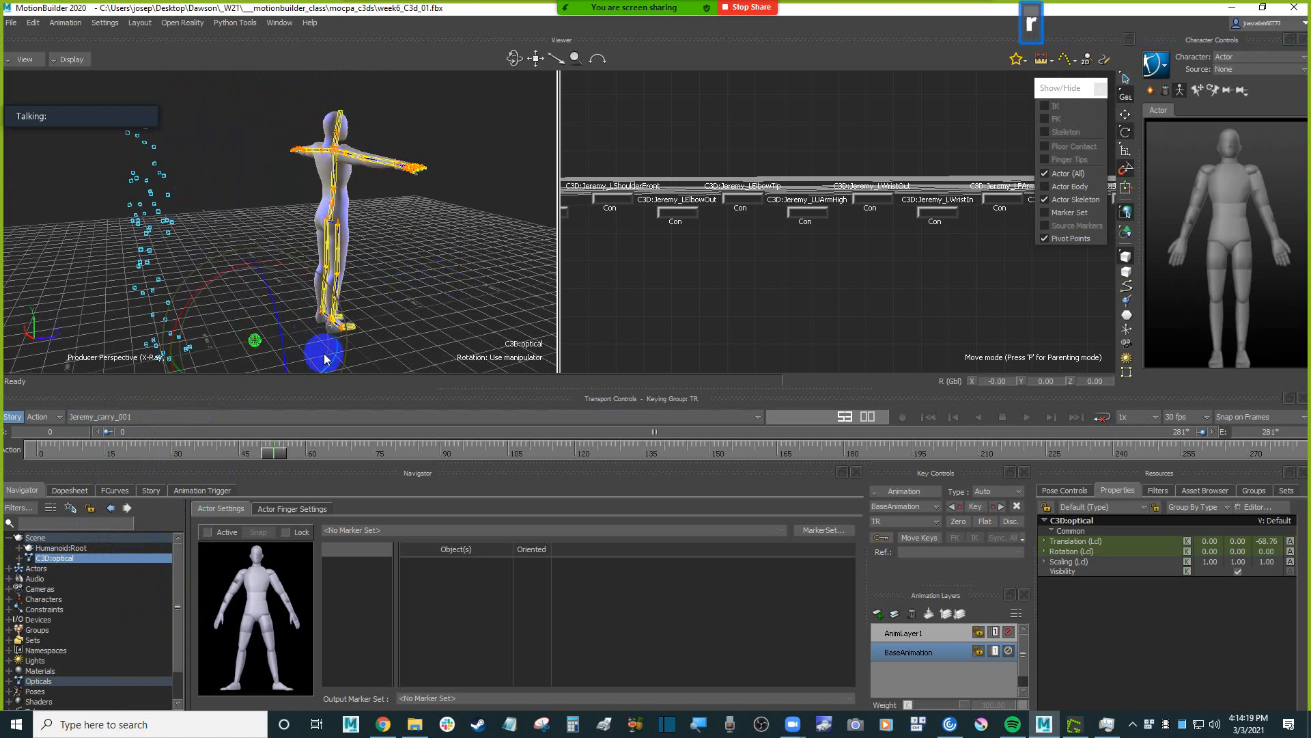
left_click_drag(409, 324, 410, 290, "shift")
left_click_drag(410, 289, 407, 326, "ctrl")
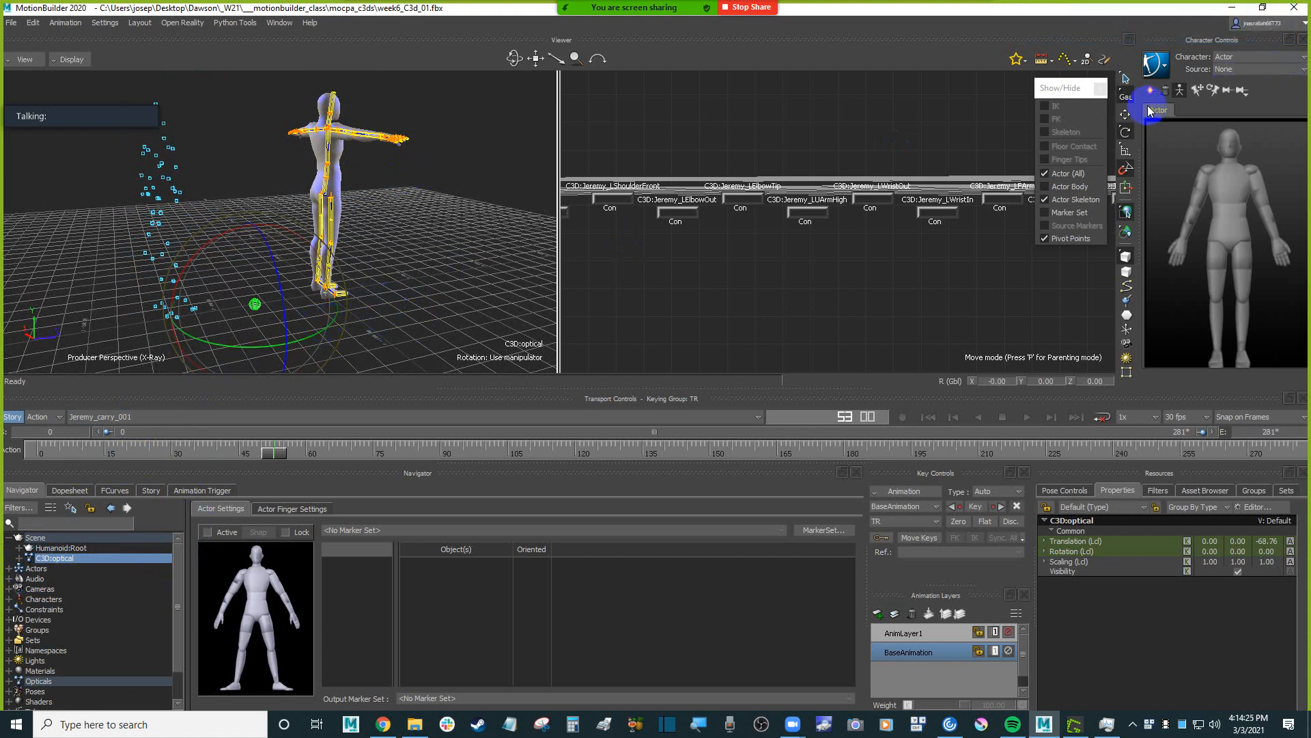
Set the rotation snap increment to 10.00 and rotate the C3D:optical root 180 degrees about the vertical axis.
left_click_drag(305, 343, 542, 306)
key("ctrl+z")
left_click(1125, 170)
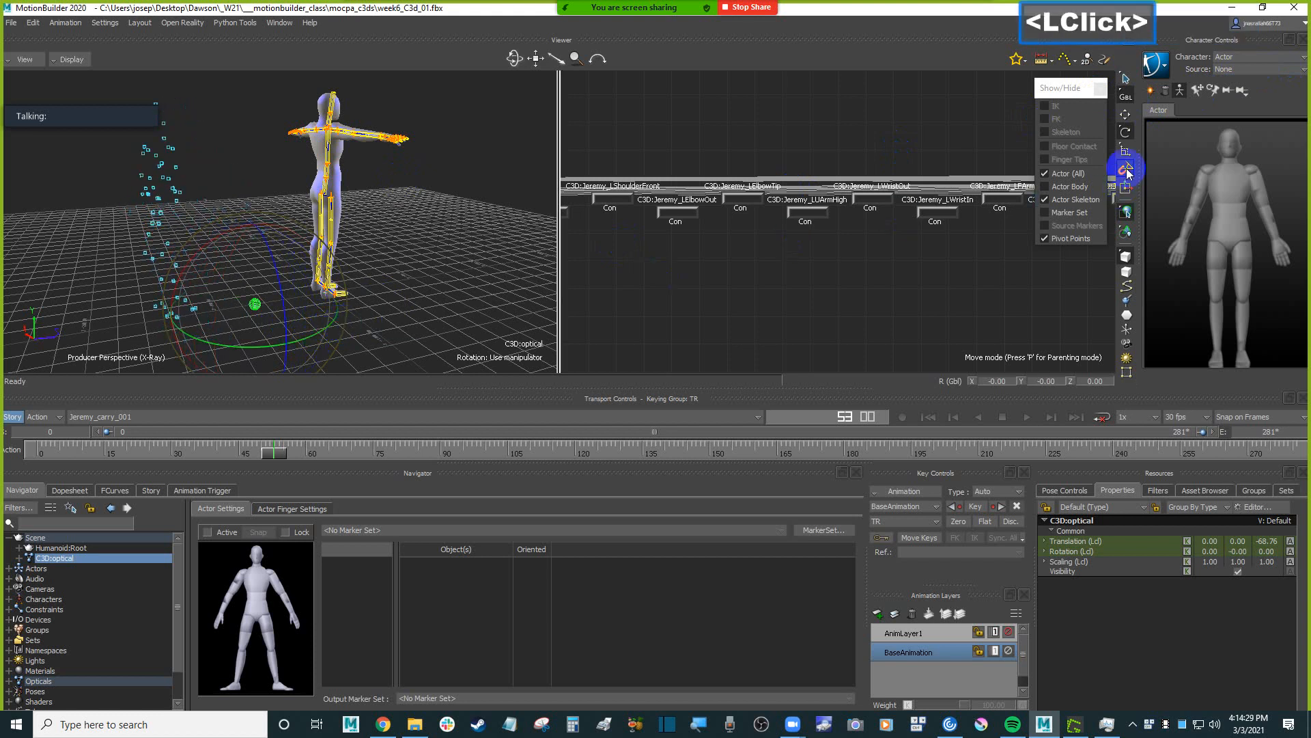
right_click(1127, 173)
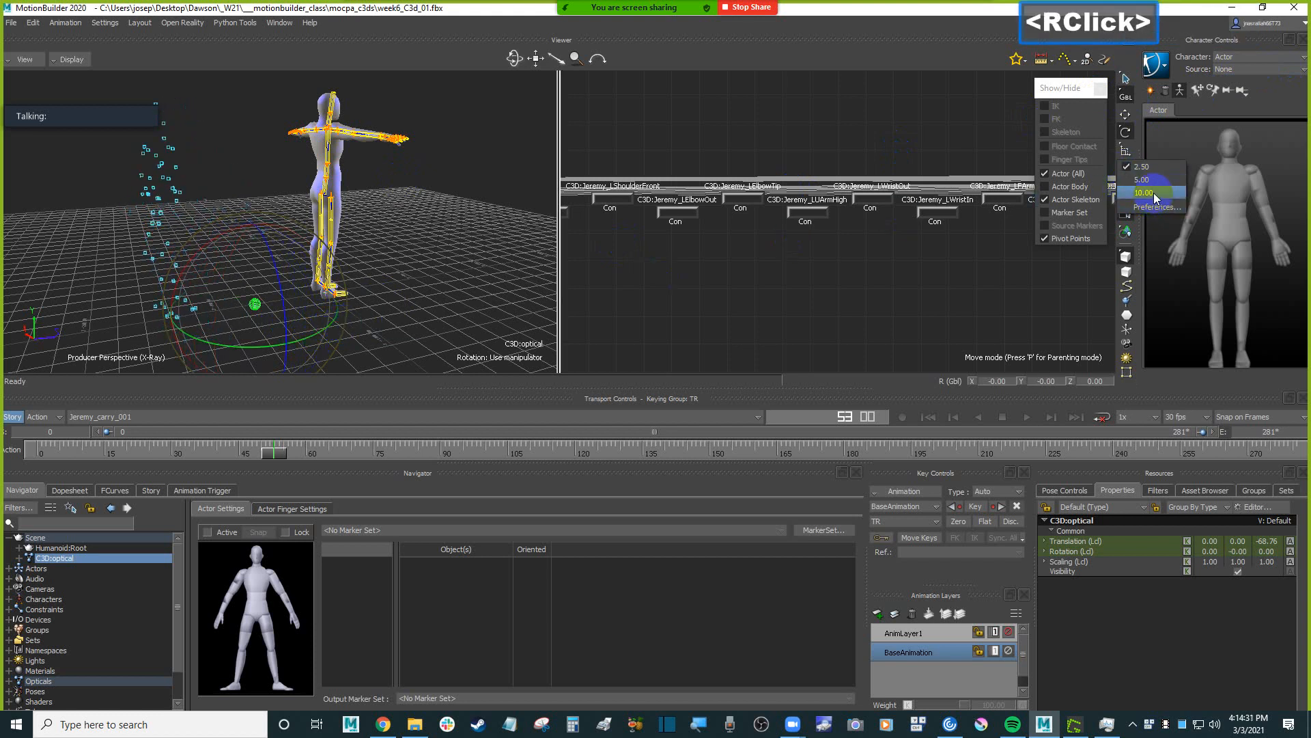
left_click(1154, 196)
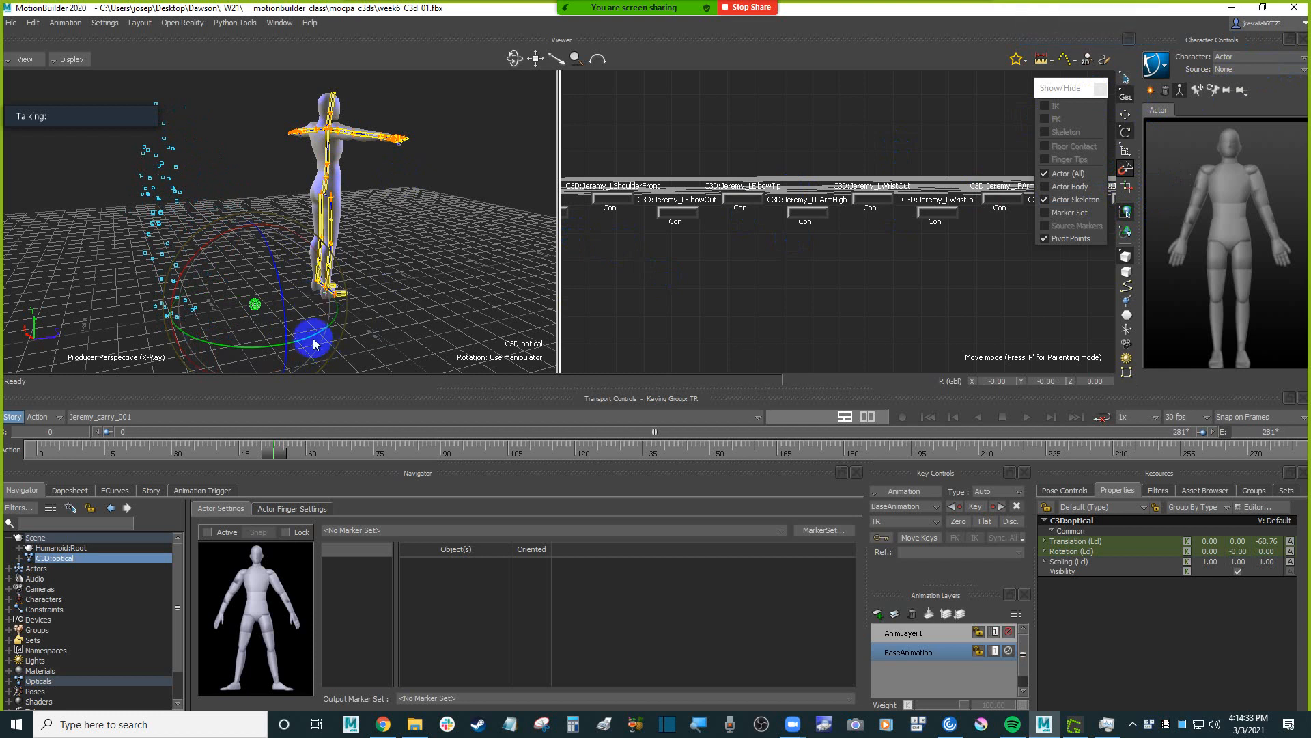
mouse_move(313, 339)
left_mouse_down()
mouse_move(339, 316)
mouse_move(445, 303)
mouse_move(349, 301)
mouse_move(409, 305)
mouse_move(440, 327)
left_mouse_up()
Return the playhead to frame 0 and translate the C3D:optical root to about 5.4 on X.
left_click_drag(264, 454, 17, 455)
left_click_drag(492, 203, 456, 251, "ctrl")
left_click_drag(456, 251, 467, 211, "ctrl")
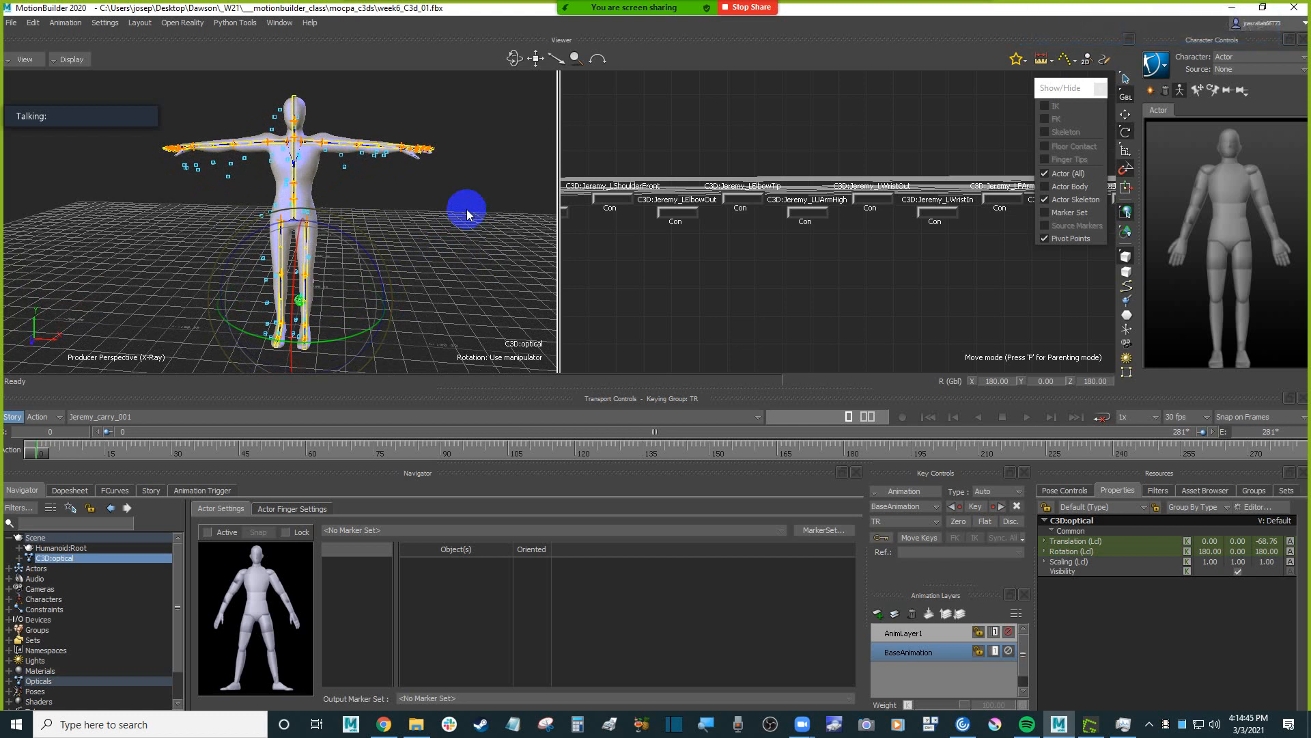
mouse_move(471, 219)
left_mouse_down("ctrl")
mouse_move(448, 234)
mouse_move(469, 236)
mouse_move(461, 217)
left_mouse_up("ctrl")
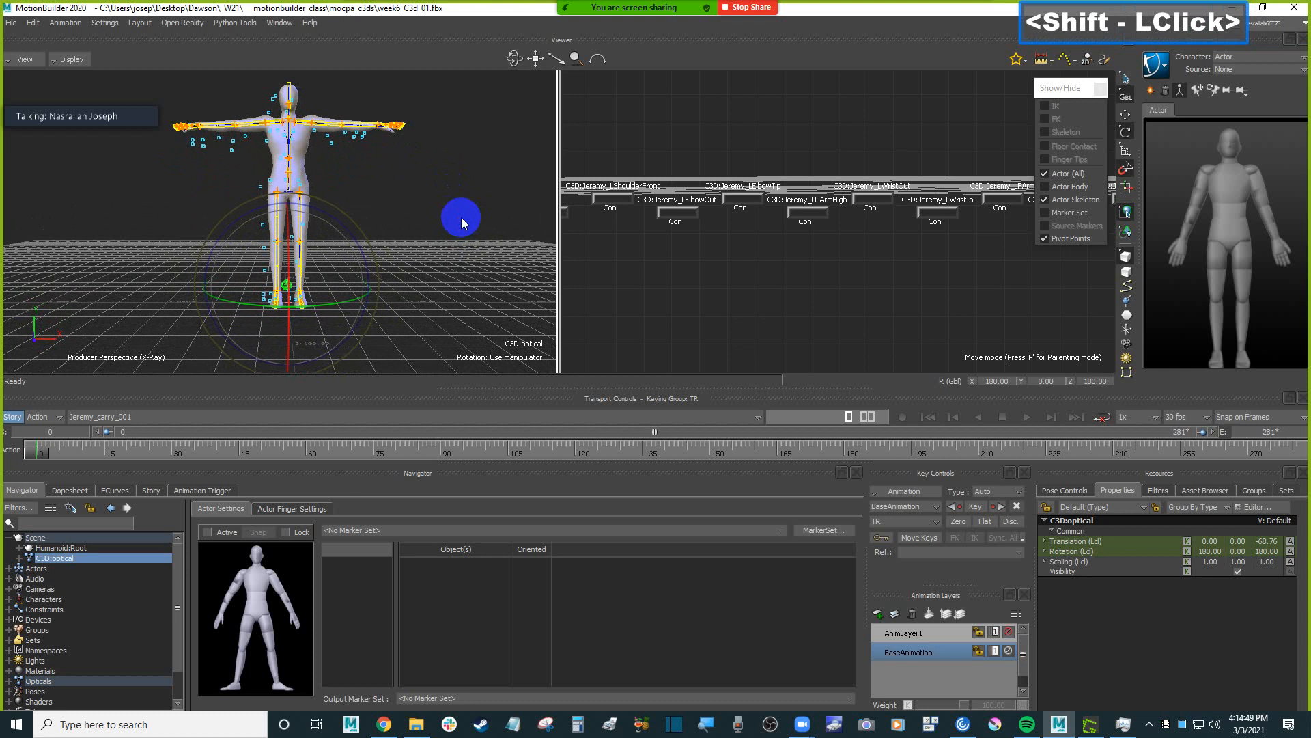
key("t")
left_click_drag(366, 285, 287, 292)
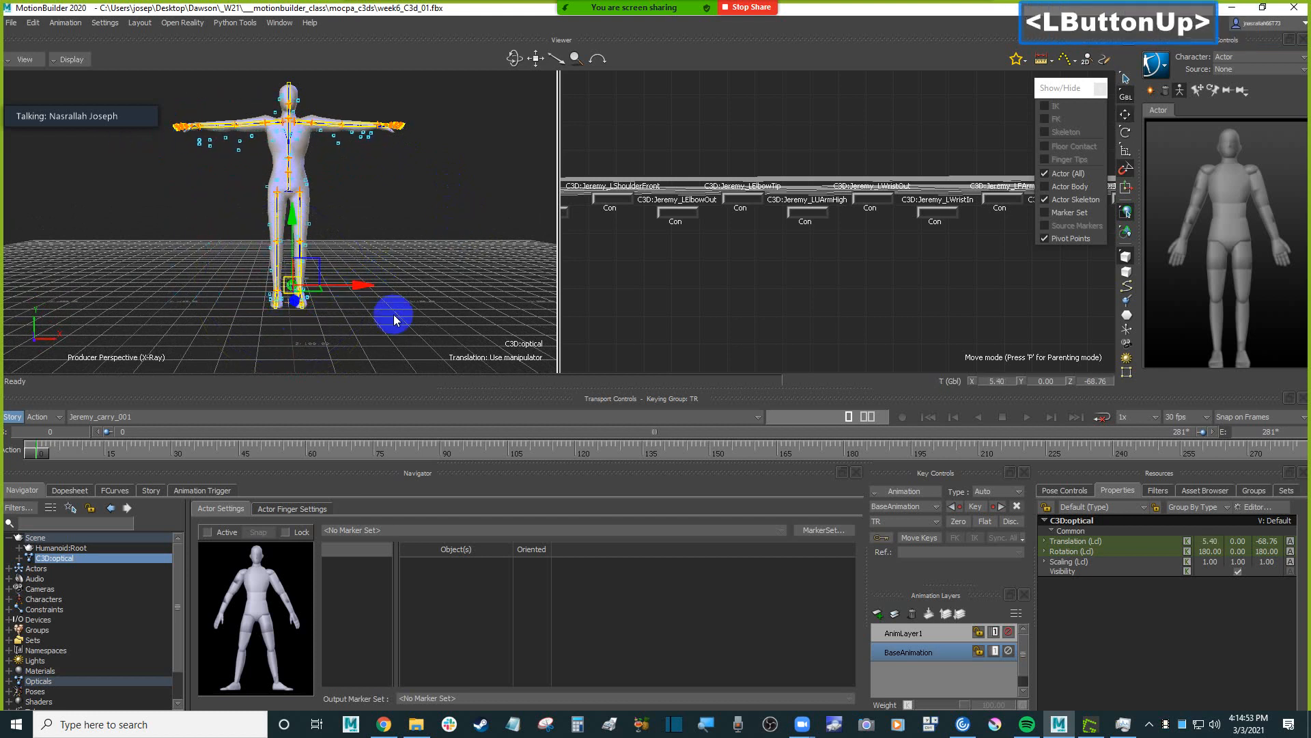
Activate the scaling manipulator and examine the C3D:Taira_LWristOut and C3D:Taira_LWristIn markers against the Humanoid's left wrist.
left_click_drag(395, 318, 429, 258, "ctrl")
mouse_move(429, 258)
left_mouse_down("ctrl+shift")
mouse_move(342, 262)
mouse_move(372, 291)
mouse_move(398, 240)
mouse_move(366, 263)
mouse_move(383, 245)
mouse_move(389, 263)
mouse_move(409, 263)
left_mouse_up("ctrl+shift")
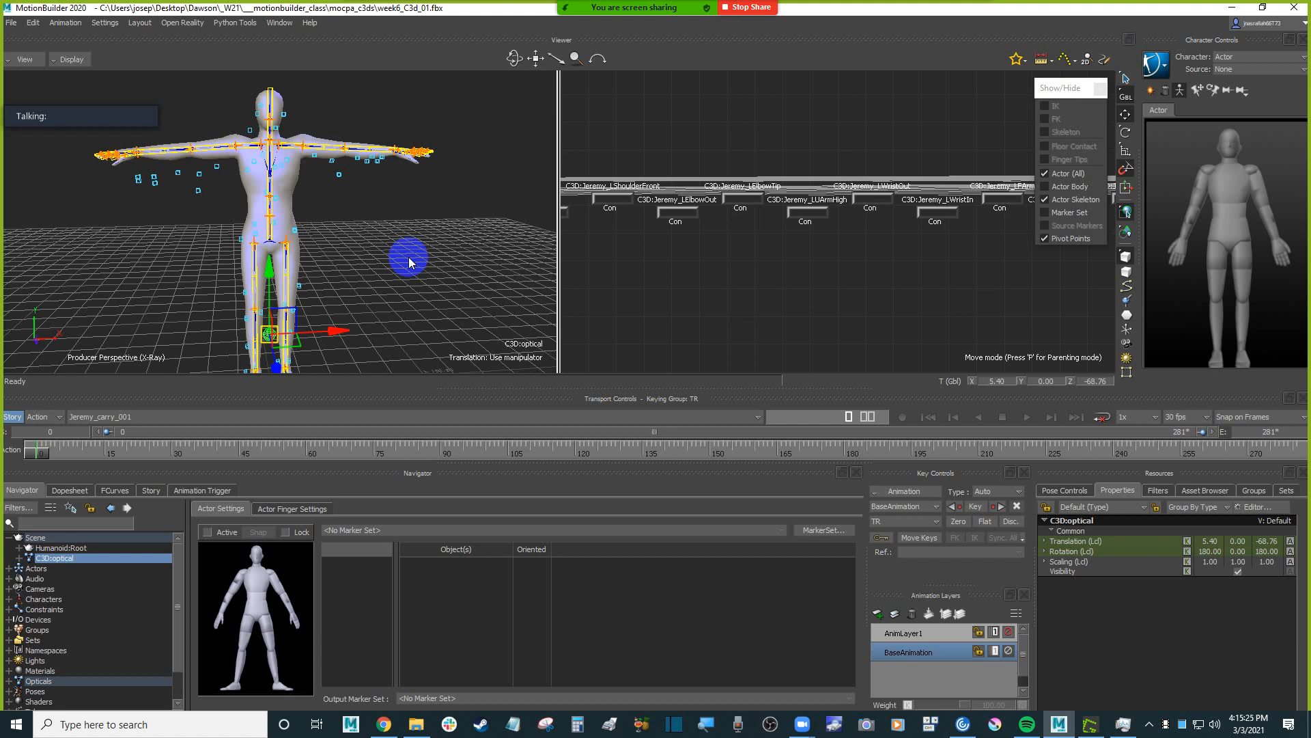
left_click_drag(385, 250, 418, 262, "ctrl")
left_click_drag(419, 262, 420, 274, "shift")
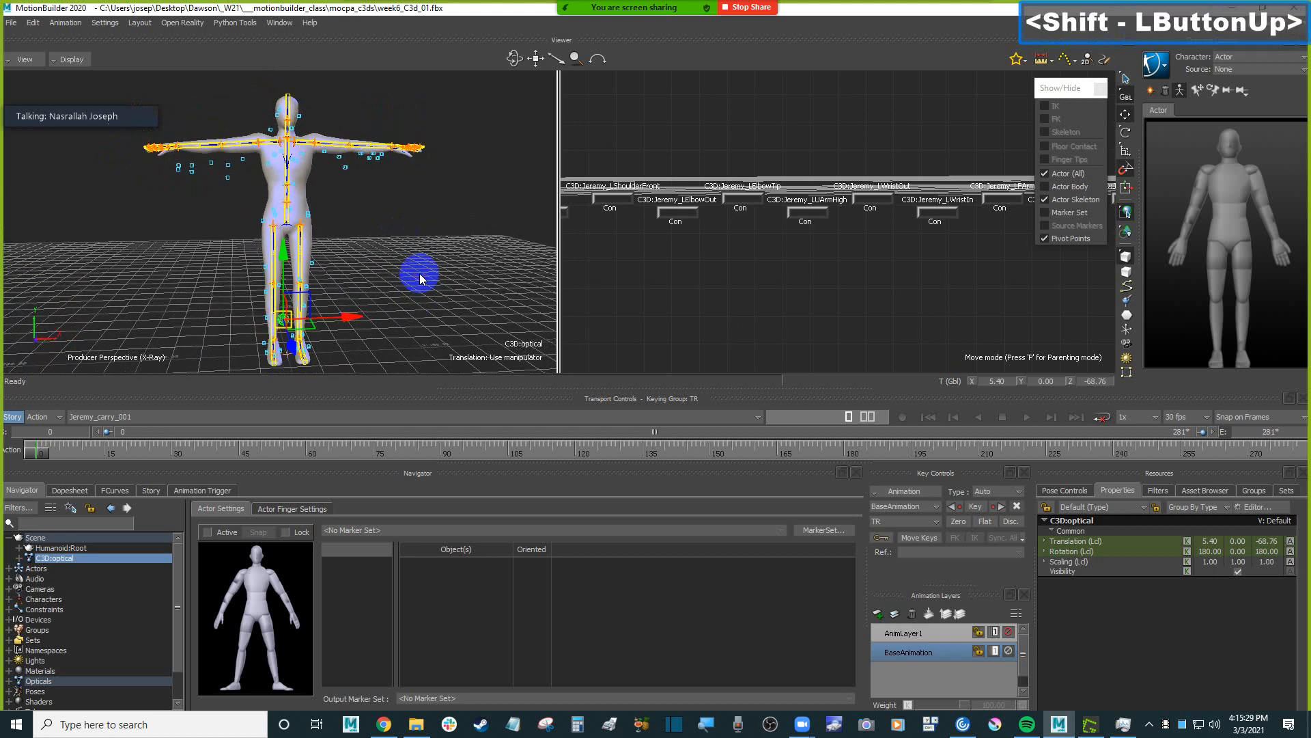
key("s")
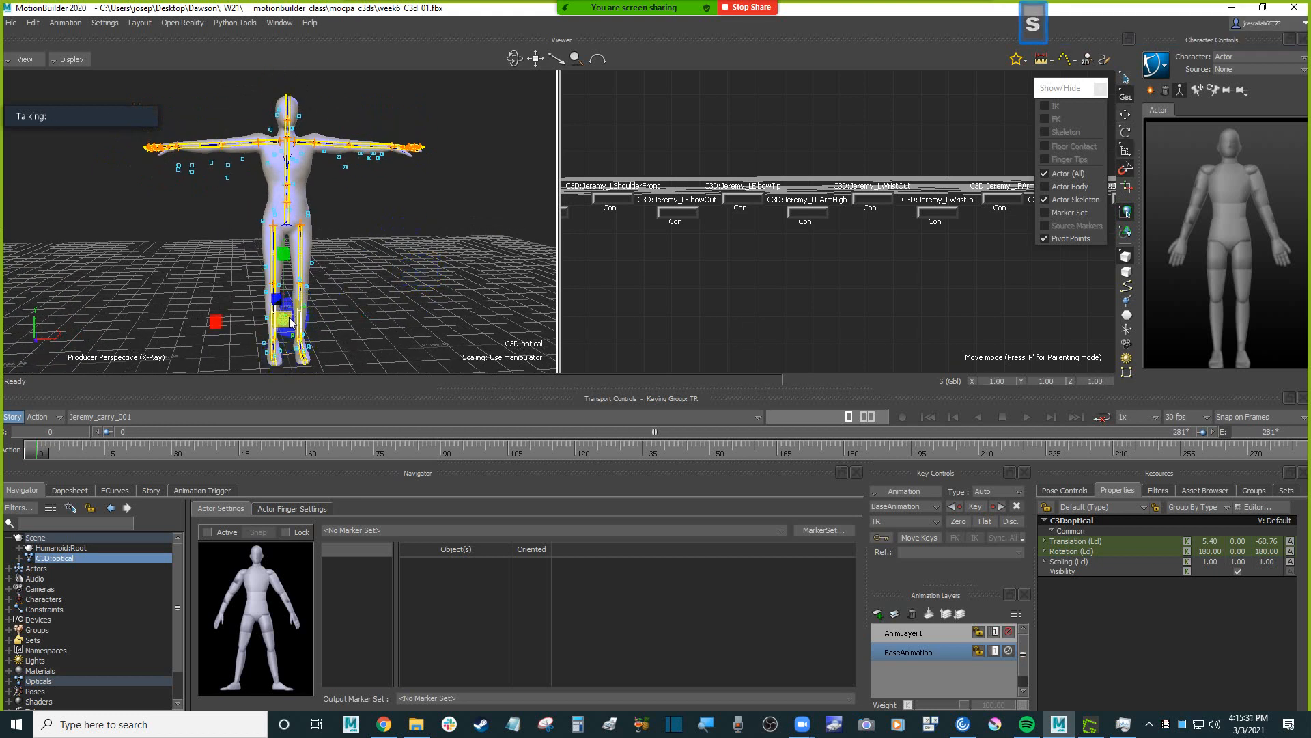
left_click_drag(490, 213, 362, 248, "ctrl")
left_click(337, 227)
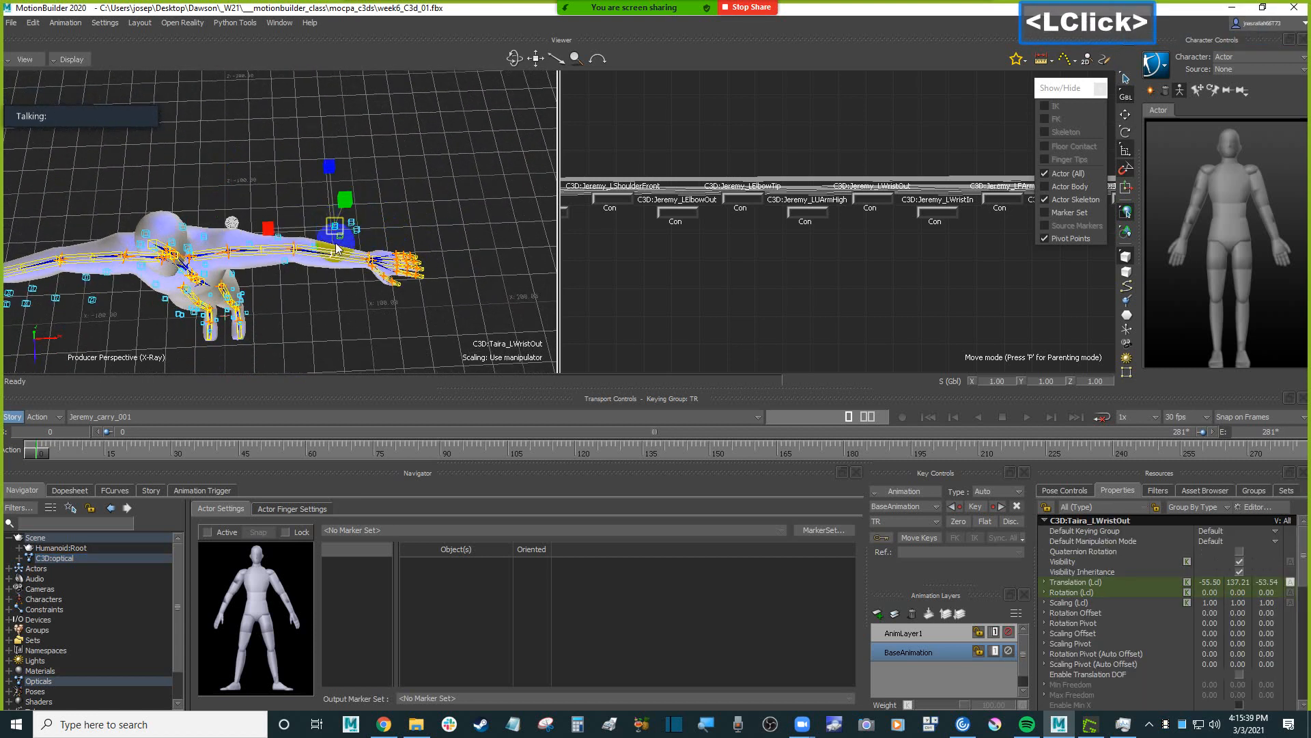
left_click(341, 238)
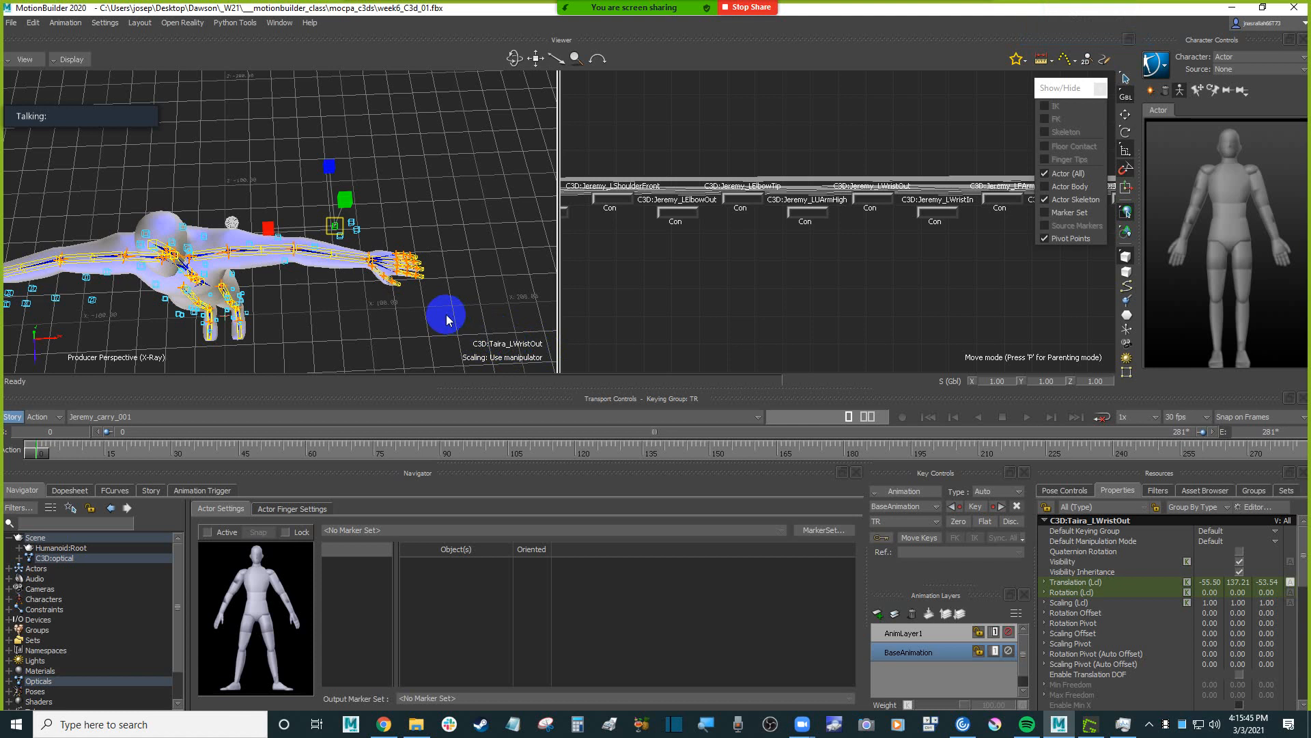
mouse_move(446, 318)
left_mouse_down("ctrl")
mouse_move(482, 331)
mouse_move(467, 293)
left_mouse_up("ctrl")
left_click(369, 237)
left_click(371, 238)
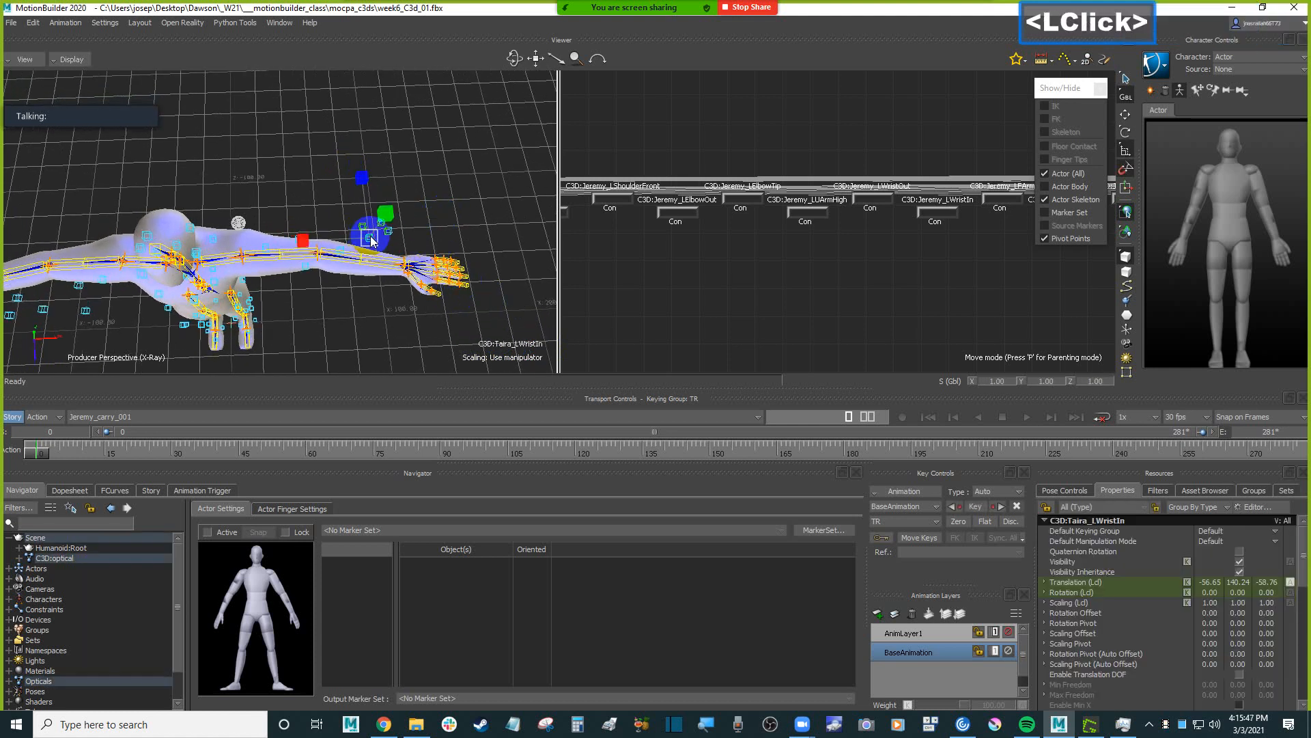
Examine how the Taira waist, heel and toe markers line up with the Humanoid's hips and feet.
mouse_move(502, 188)
left_mouse_down("ctrl")
mouse_move(486, 287)
mouse_move(383, 239)
mouse_move(366, 183)
mouse_move(401, 229)
left_mouse_up("ctrl")
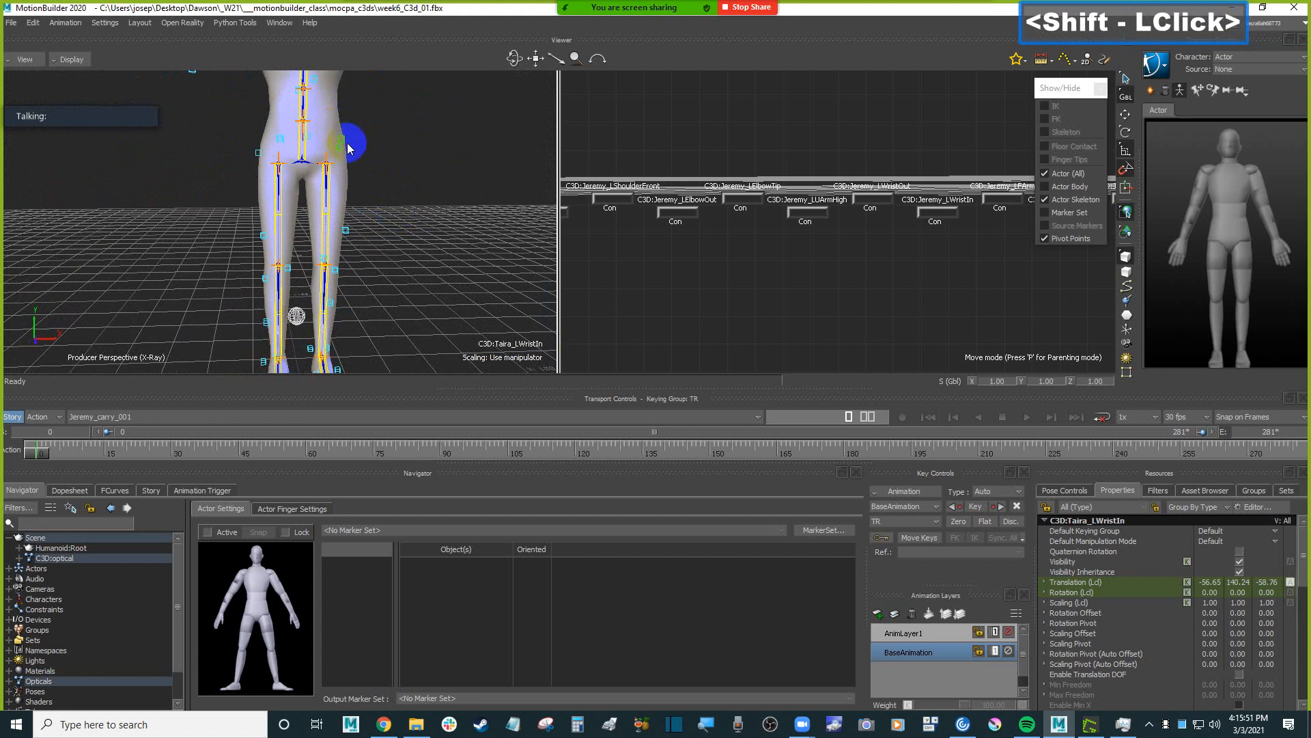
left_click(343, 141)
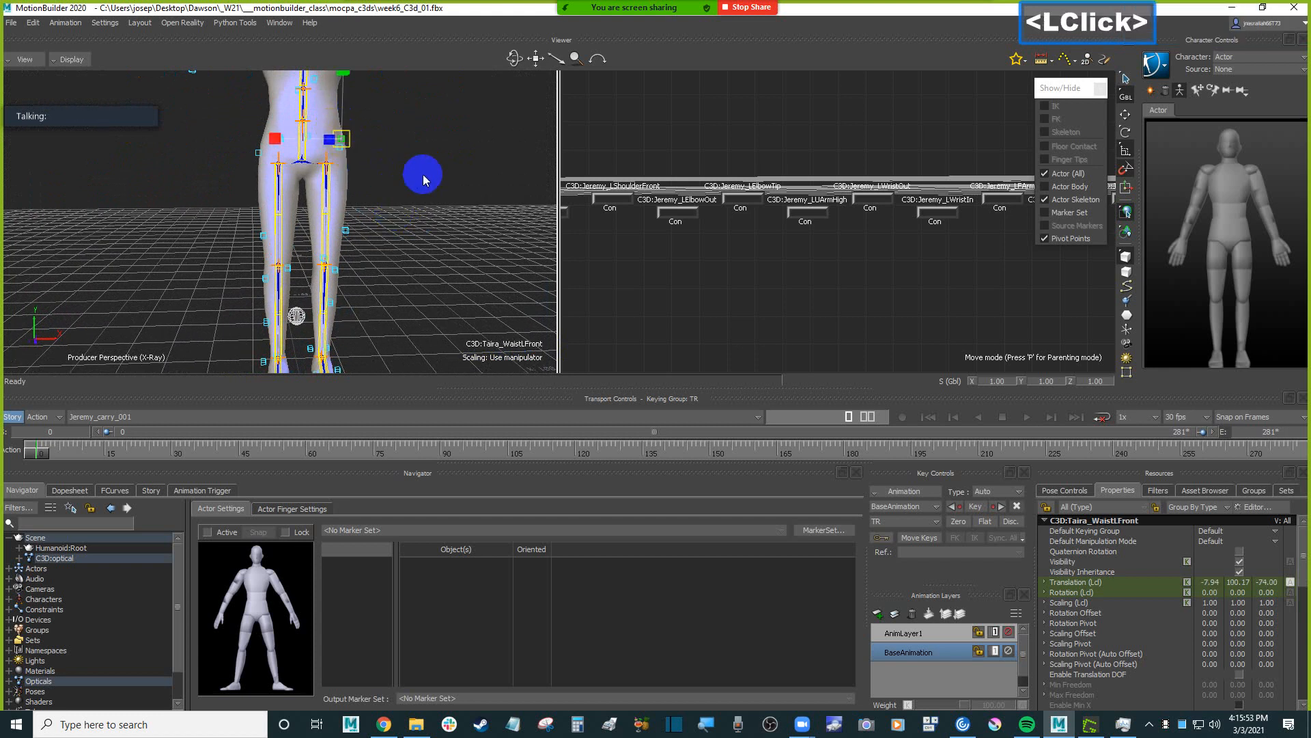
left_click_drag(423, 176, 438, 210, "shift")
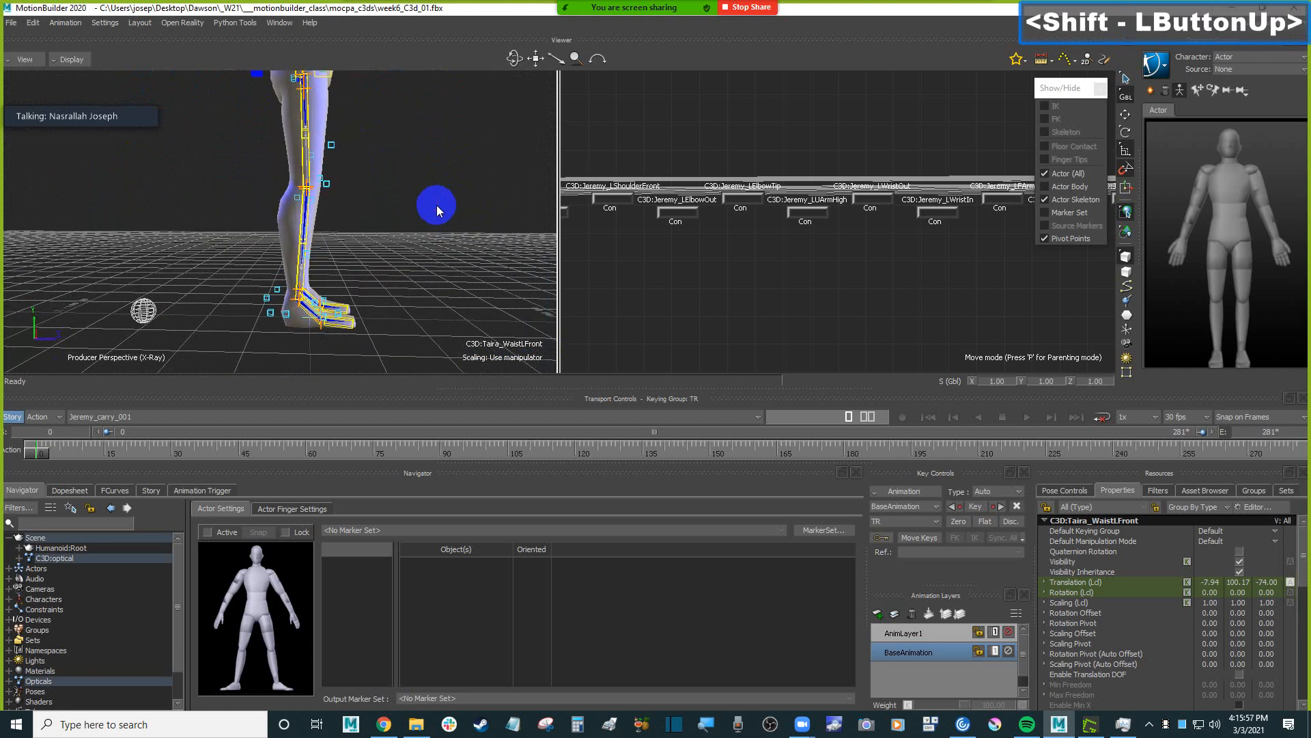
left_click(285, 315)
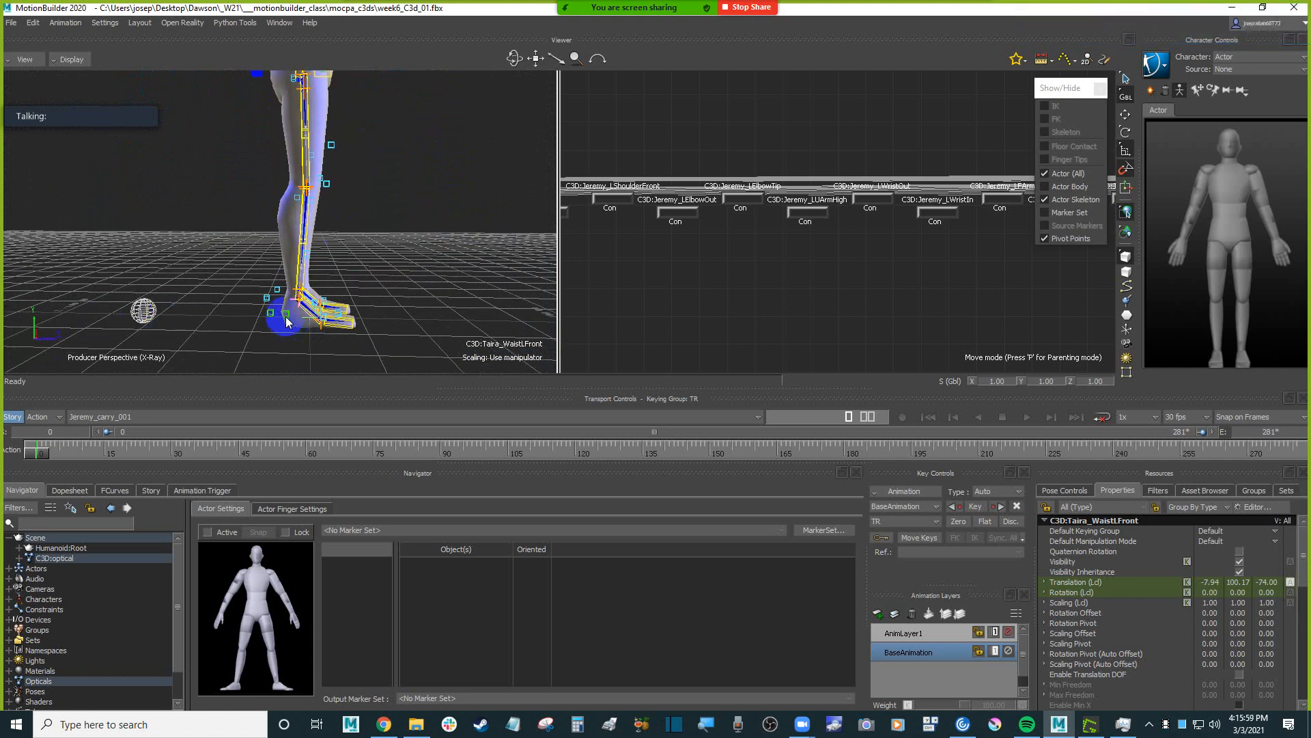
left_click(267, 301)
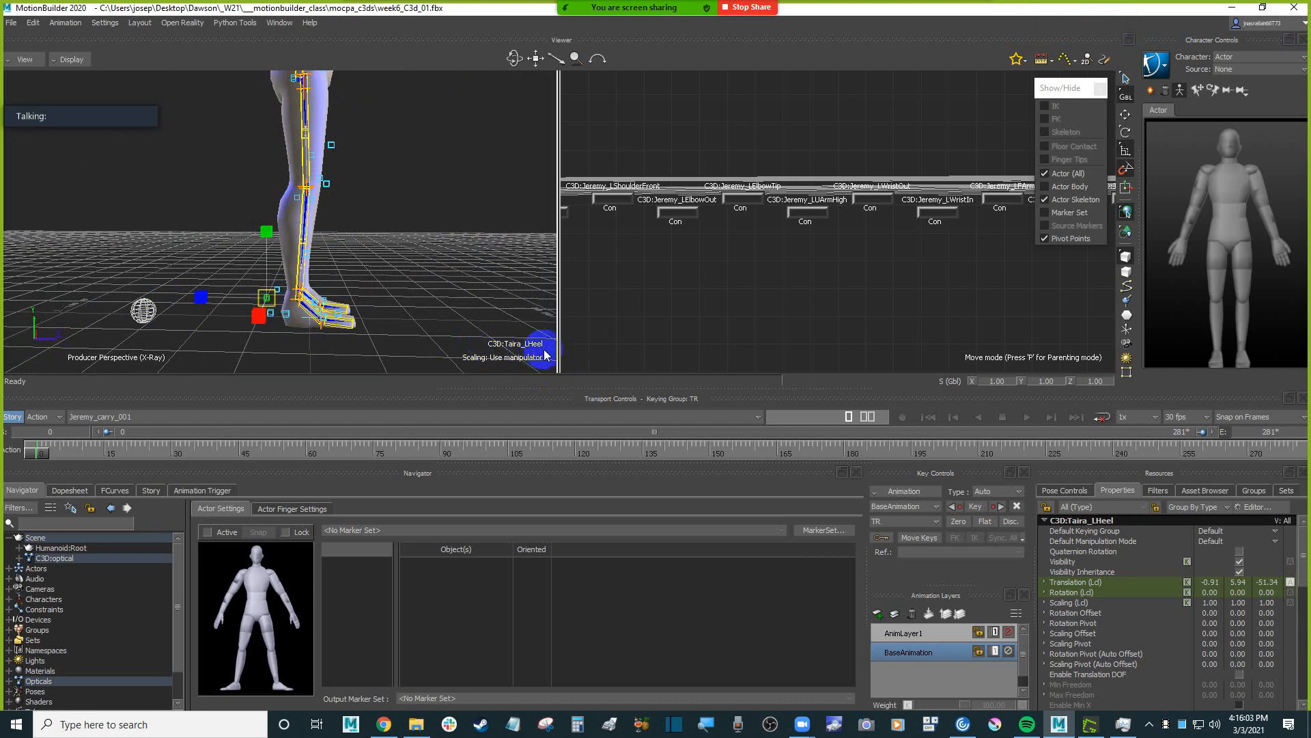
left_click_drag(529, 343, 316, 315, "ctrl")
left_click(299, 314)
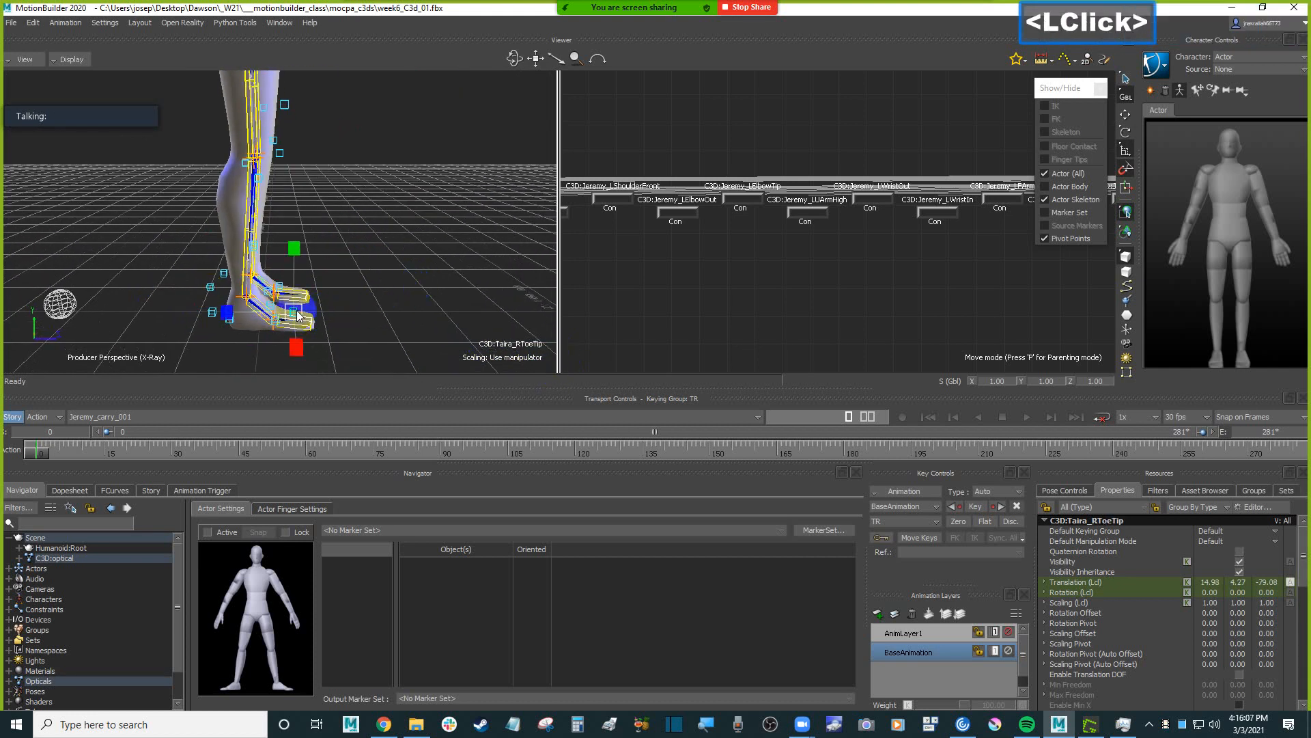
Reselect the C3D:optical root and scale it uniformly to about 1.05 so the markers match the Humanoid's size.
scroll(424, 284, "down", 3)
left_click_drag(424, 284, 362, 258, "ctrl")
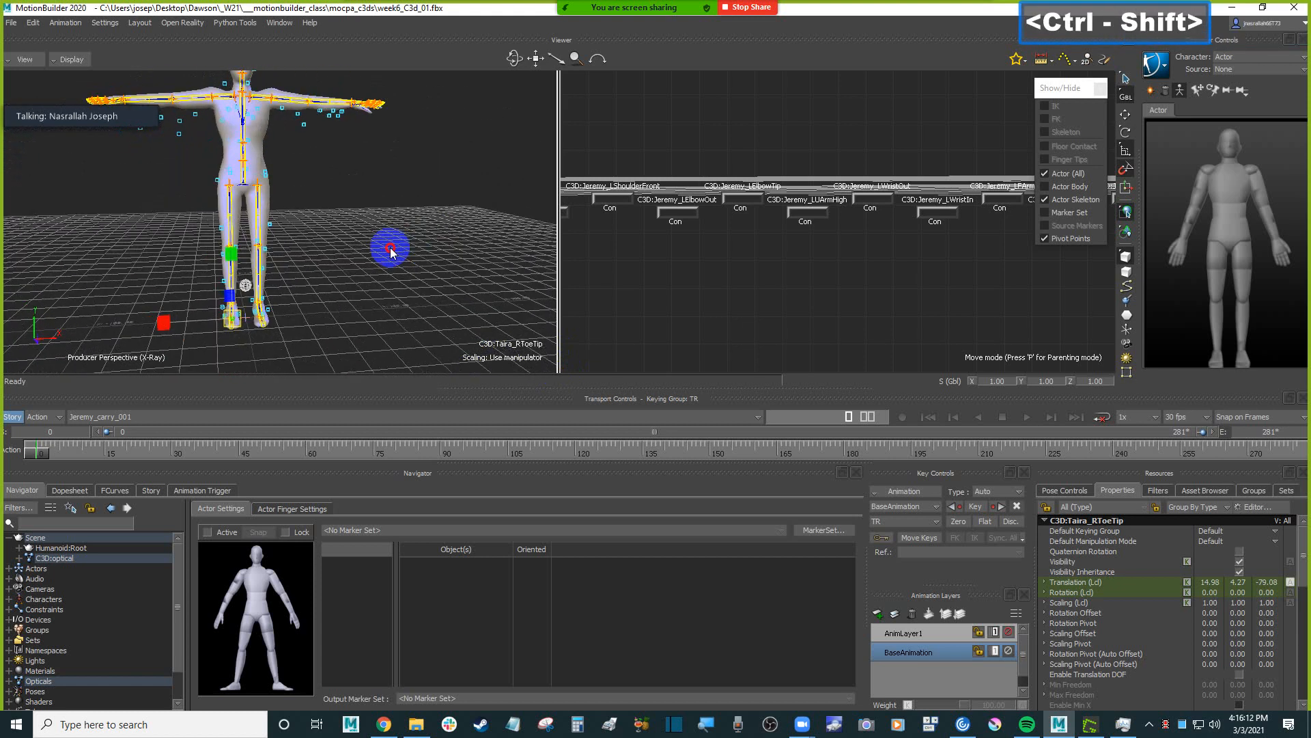
left_click_drag(362, 258, 391, 305, "ctrl")
left_click(295, 321)
left_click_drag(408, 183, 214, 189, "shift")
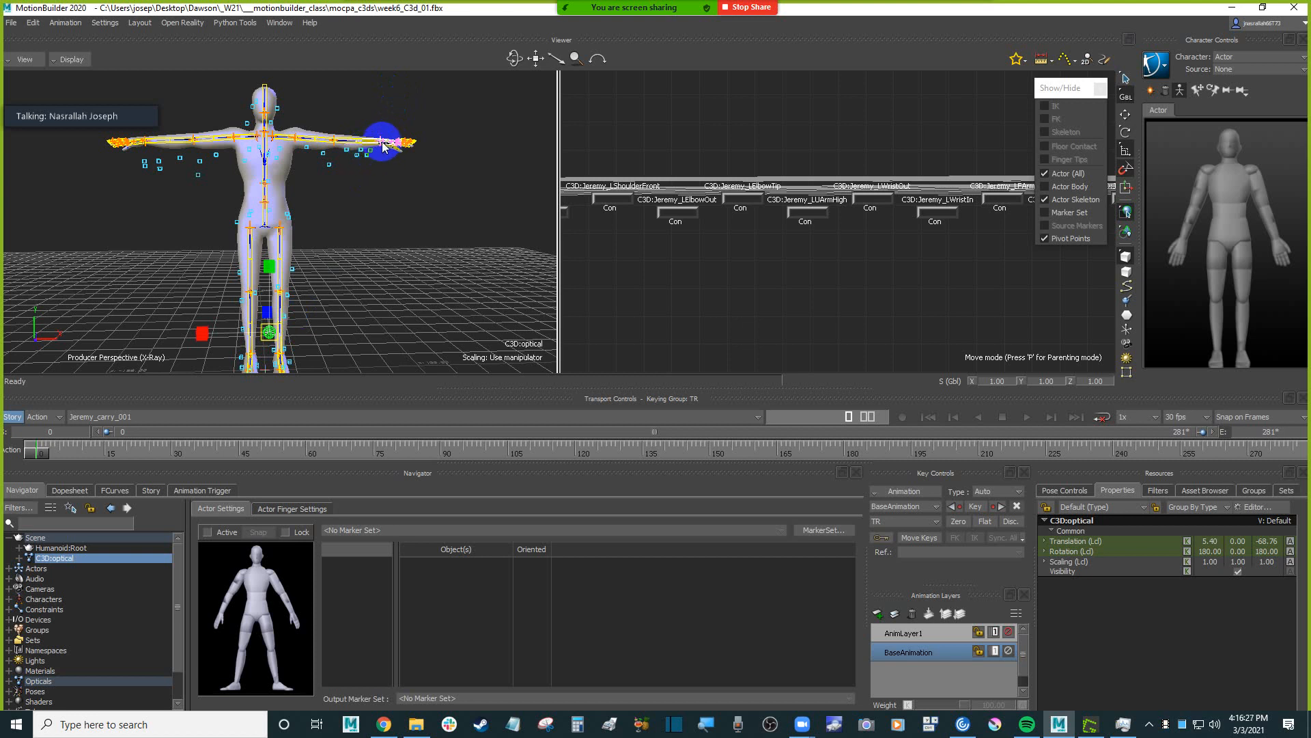
left_click(273, 332)
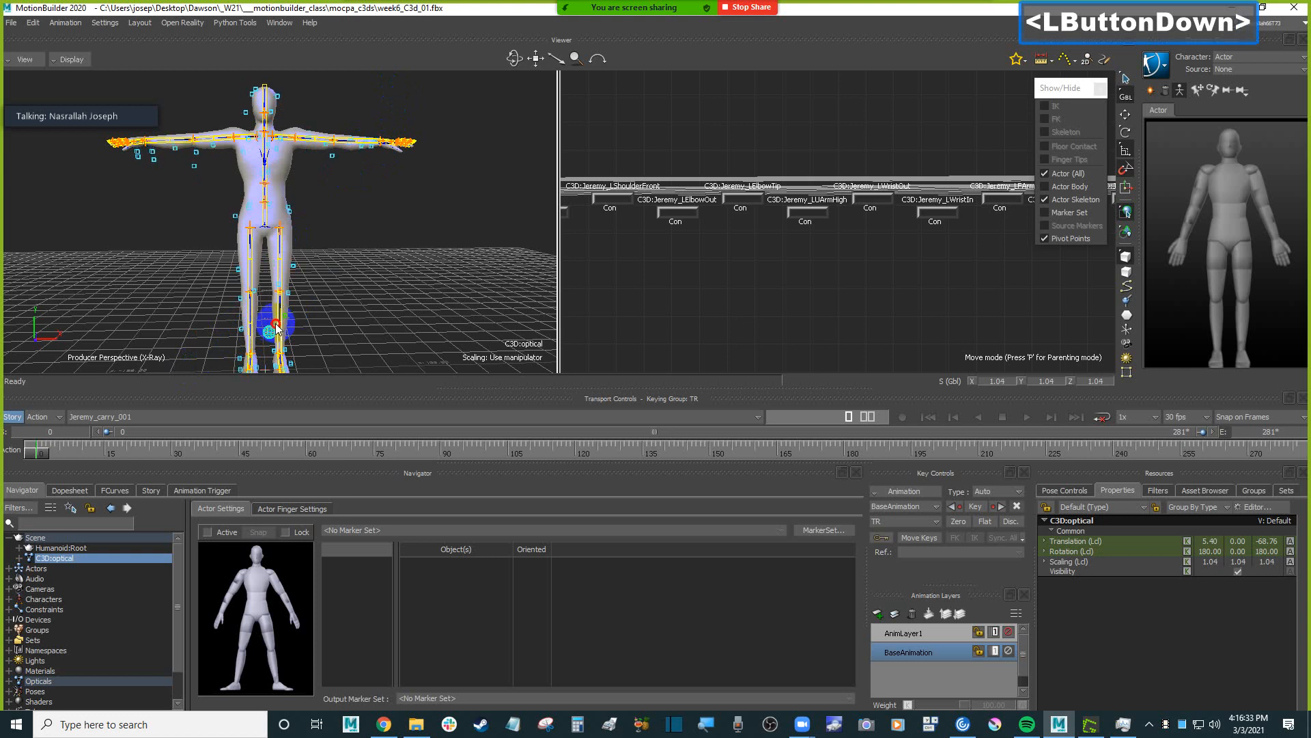
left_click_drag(307, 301, 419, 266, "ctrl+shift")
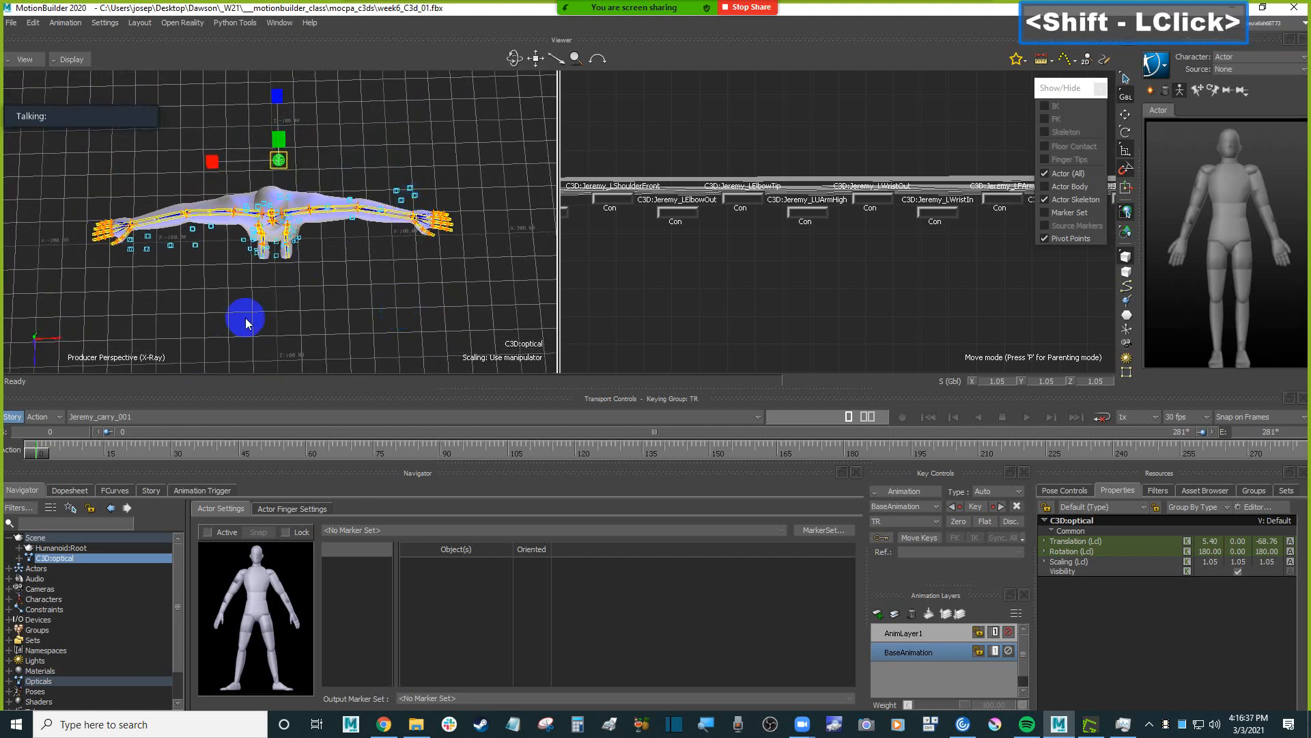
Scale the C3D:optical root uniformly to about 1.07 to compare the marker spread with the Humanoid's arm span.
left_click(288, 164)
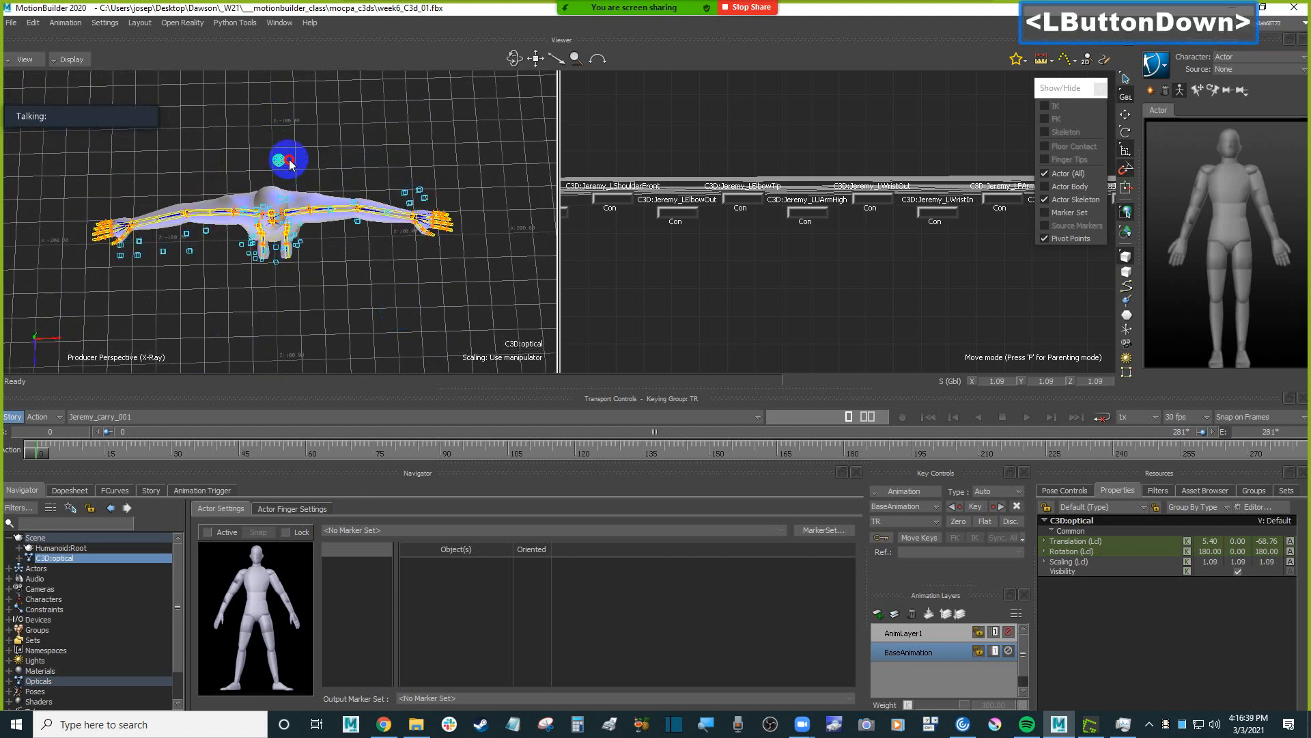
mouse_move(375, 254)
left_mouse_down("ctrl+shift")
mouse_move(380, 289)
mouse_move(382, 264)
left_mouse_up("ctrl+shift")
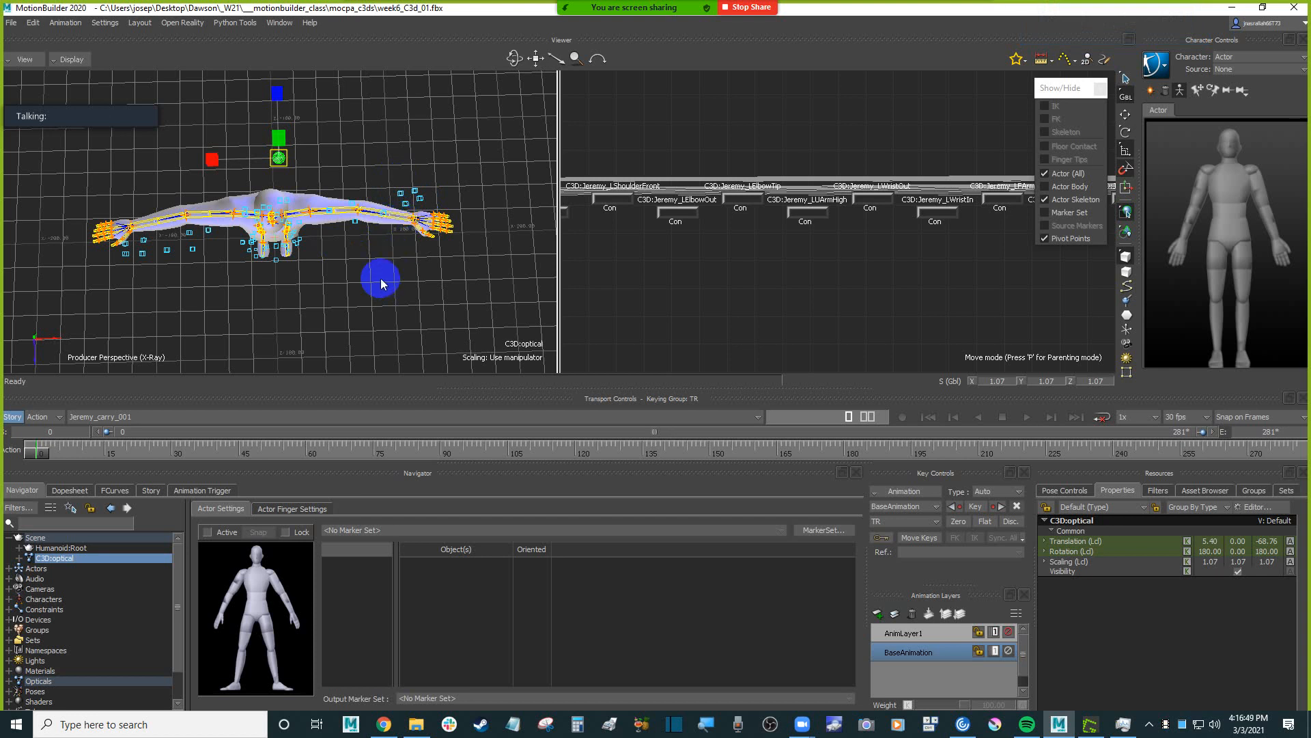
mouse_move(381, 283)
left_mouse_down("ctrl+shift")
mouse_move(313, 284)
mouse_move(315, 207)
mouse_move(401, 246)
mouse_move(367, 247)
mouse_move(369, 276)
mouse_move(407, 267)
mouse_move(355, 321)
mouse_move(356, 222)
mouse_move(375, 260)
mouse_move(392, 239)
mouse_move(439, 249)
mouse_move(360, 257)
mouse_move(375, 269)
left_mouse_up("ctrl+shift")
left_click_drag(380, 213, 390, 254, "shift")
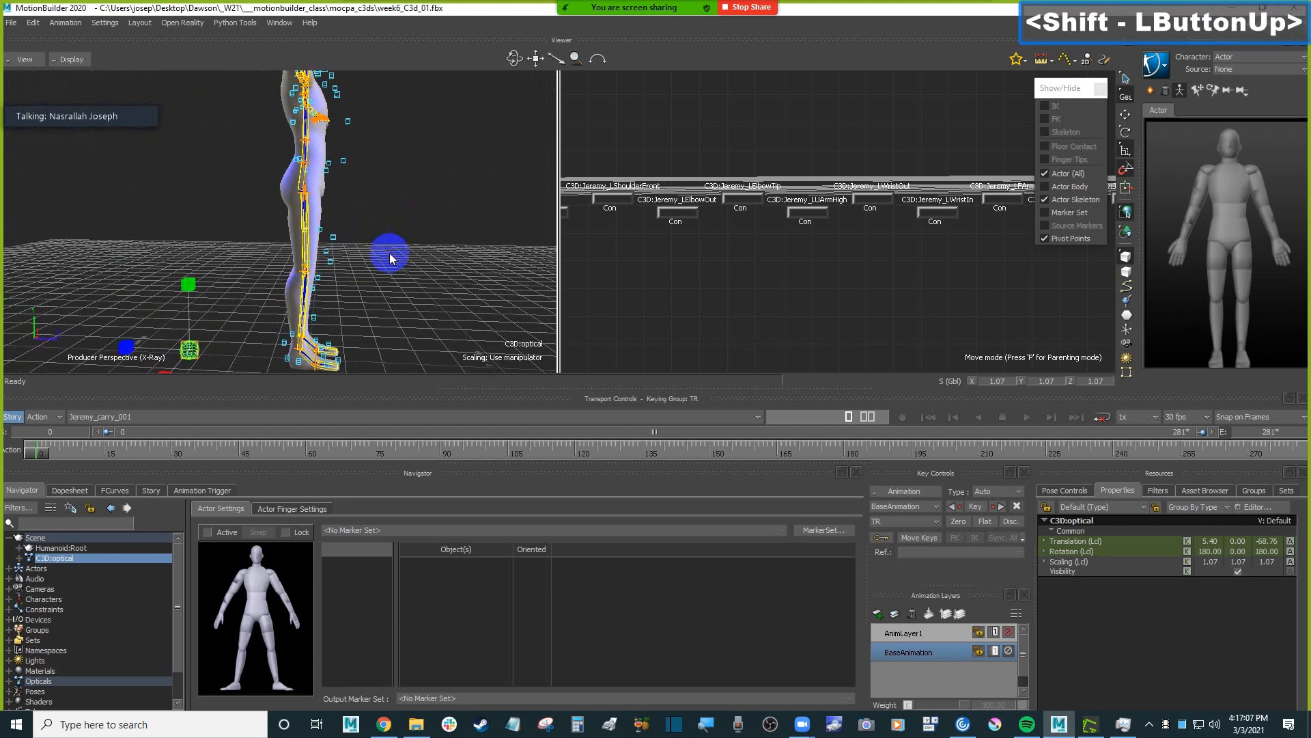
Translate the C3D:optical root to about -73.5 on Z to center the markers front to back on the body.
left_click(333, 165)
left_click_drag(413, 175, 428, 178, "shift")
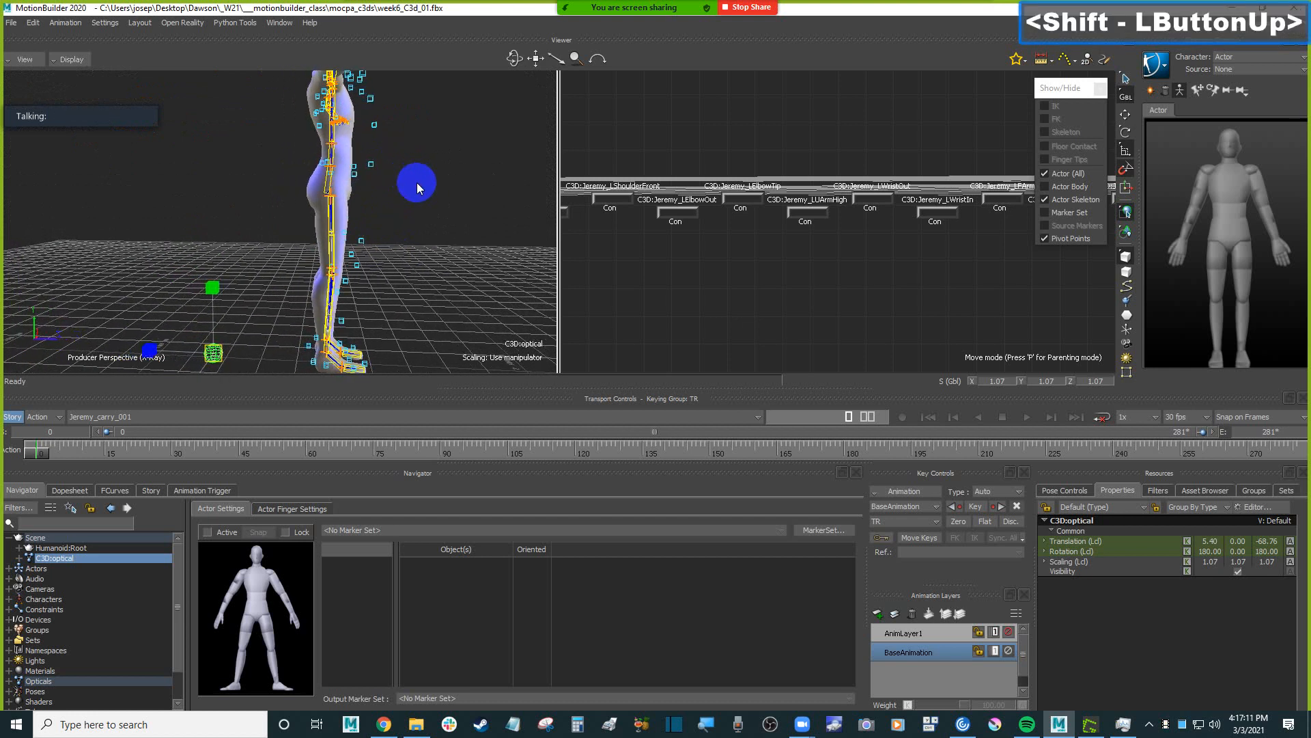
key("t")
left_click(283, 360)
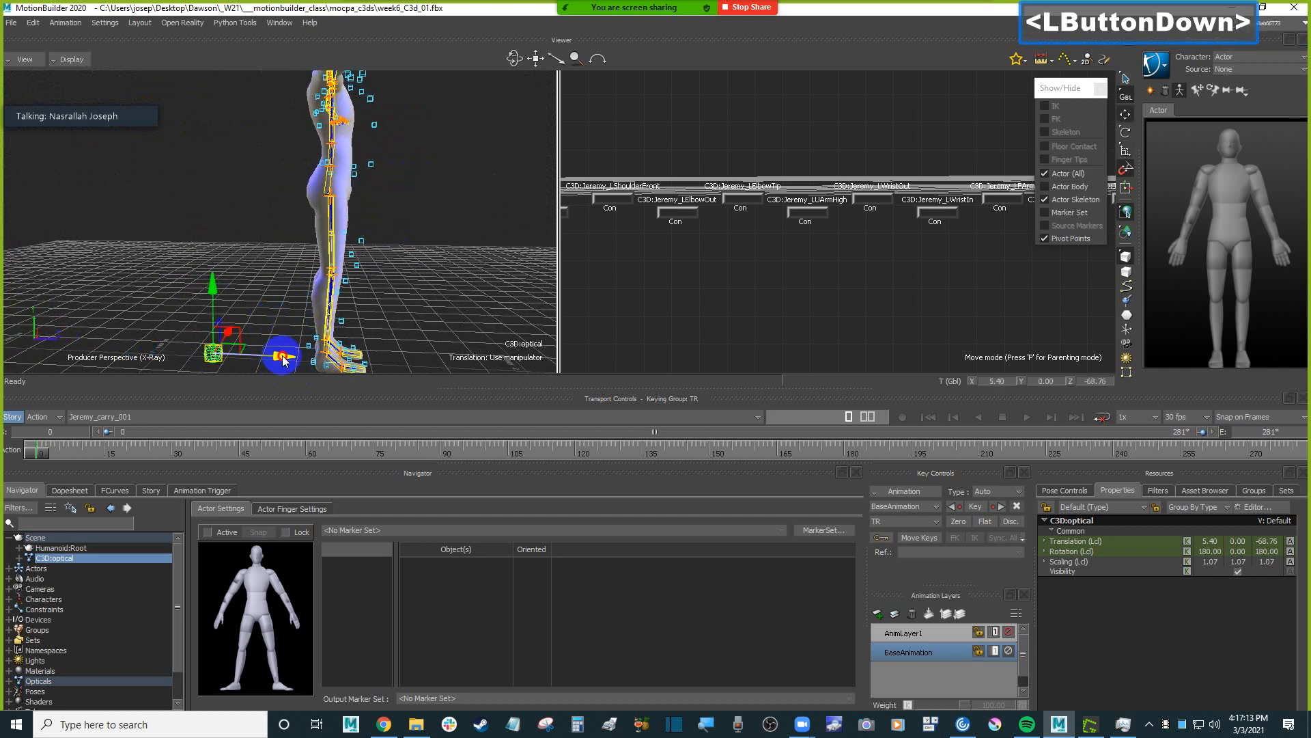
left_click_drag(283, 360, 277, 360)
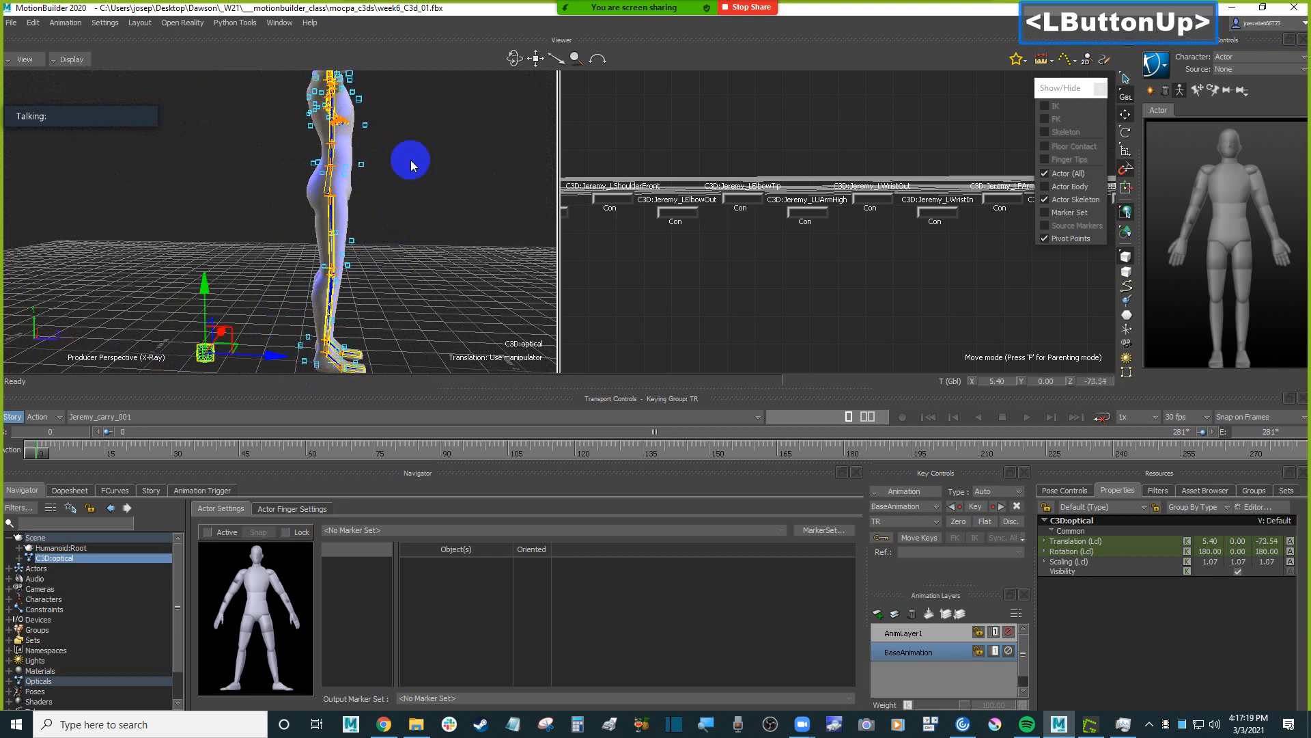
mouse_move(384, 181)
left_mouse_down("shift")
mouse_move(373, 190)
mouse_move(384, 215)
mouse_move(362, 223)
mouse_move(299, 207)
mouse_move(375, 246)
mouse_move(363, 174)
mouse_move(370, 212)
left_mouse_up("shift")
left_click(378, 203, "ctrl+shift")
mouse_move(361, 145)
left_mouse_down("shift")
mouse_move(357, 198)
mouse_move(478, 211)
mouse_move(372, 319)
mouse_move(351, 269)
mouse_move(375, 275)
mouse_move(376, 265)
left_mouse_up("shift")
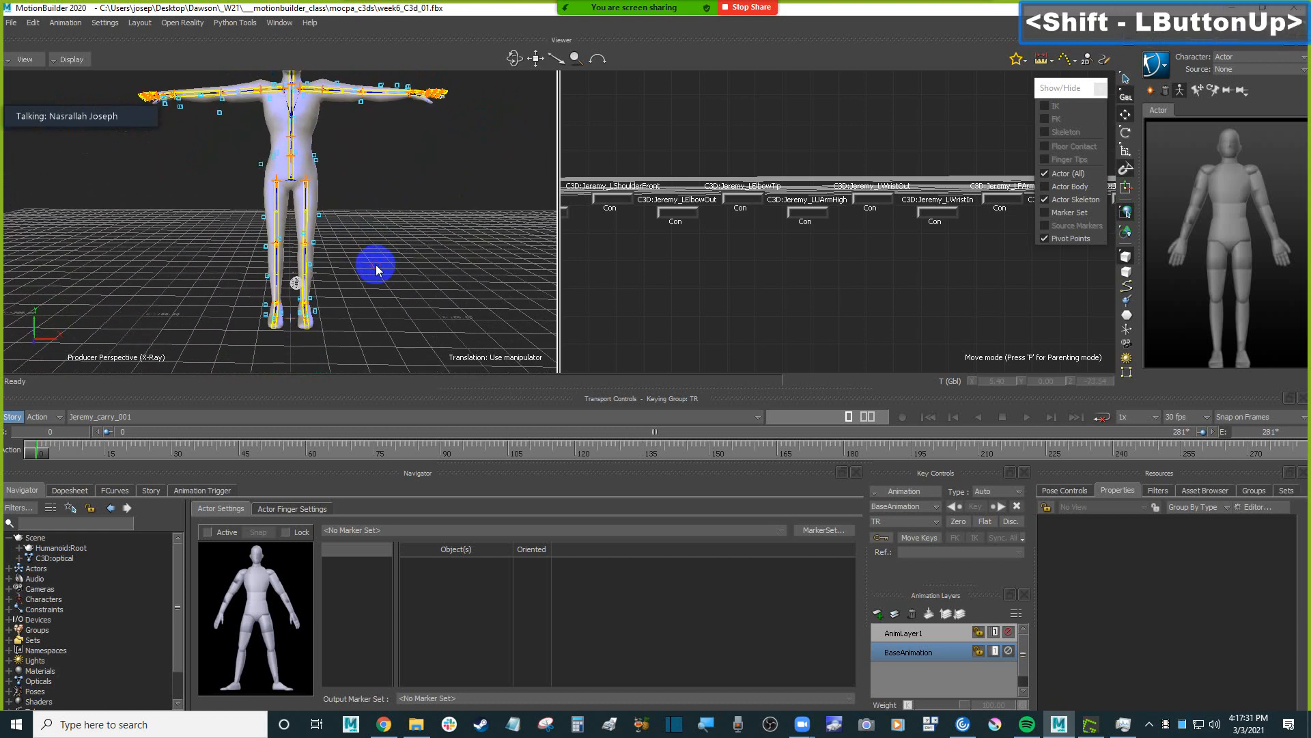
Select the C3D:optical root and scale it uniformly to about 1.05 to fit the Humanoid's body.
left_click(300, 280)
left_click_drag(297, 282, 425, 255, "ctrl")
key("s")
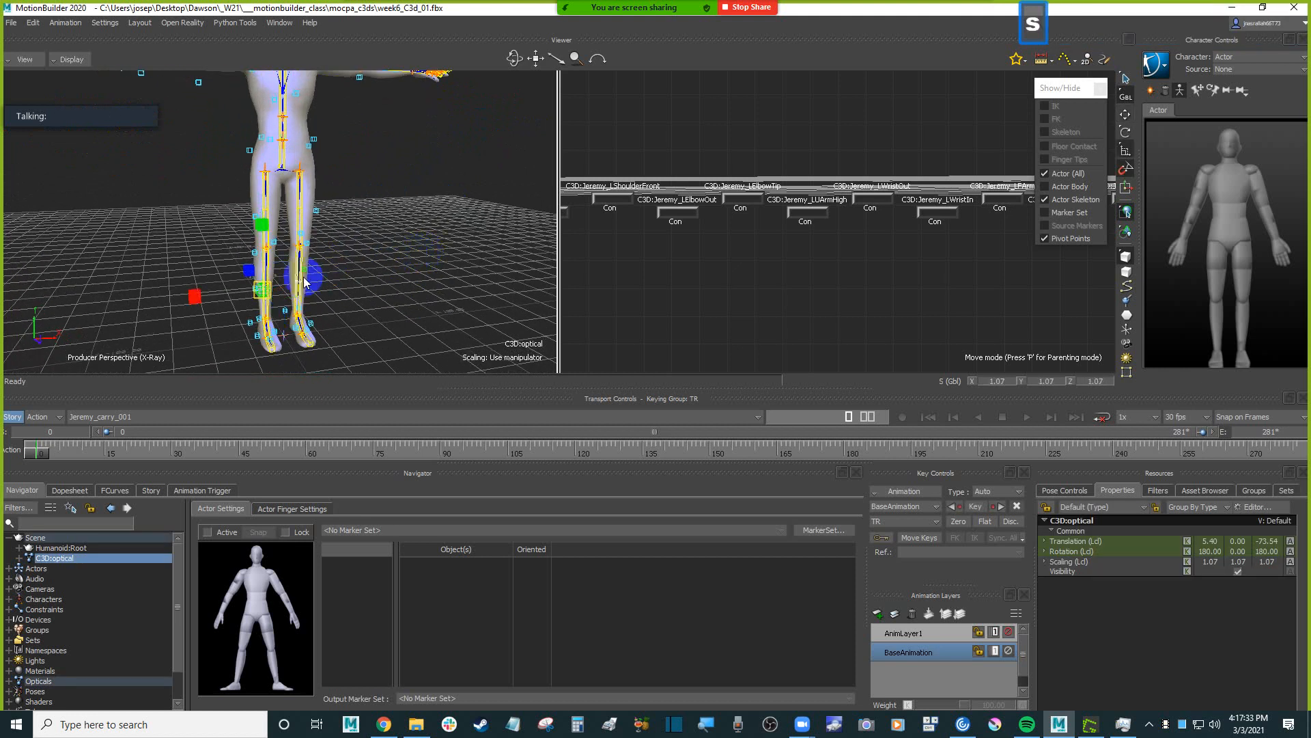
left_click(263, 291)
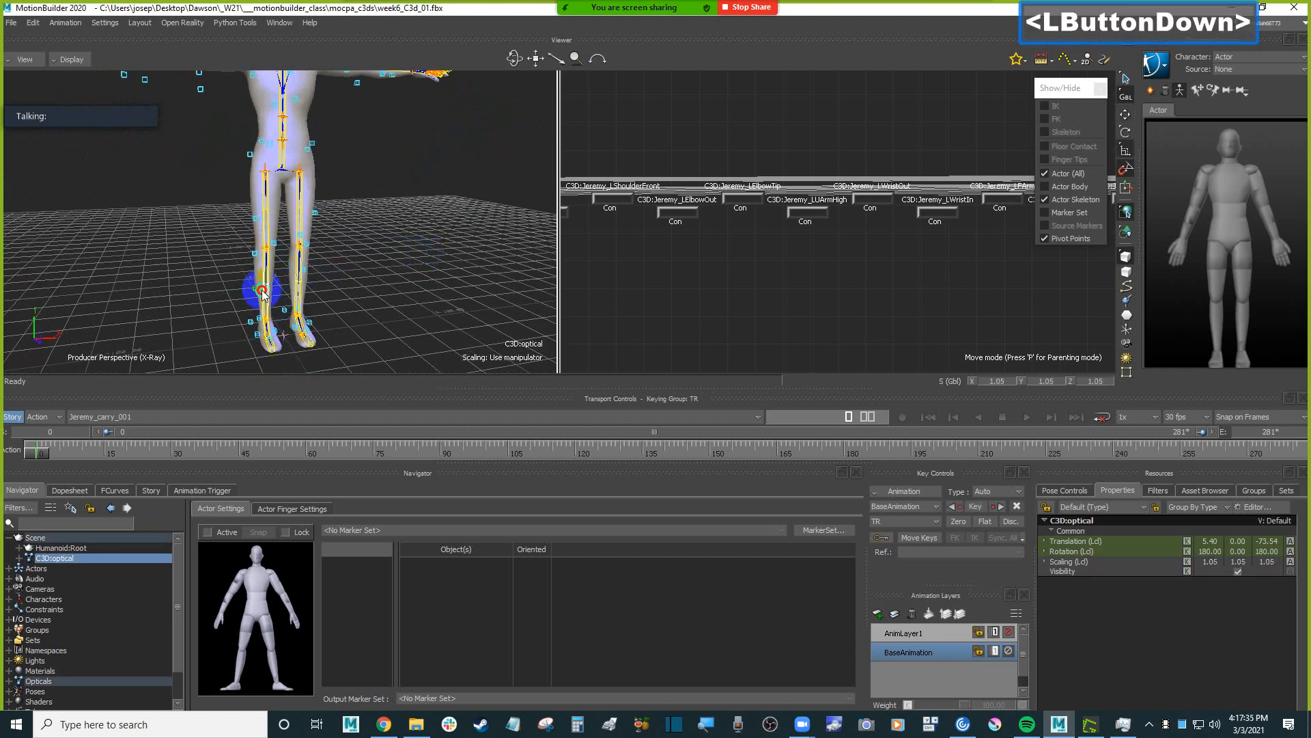
left_click_drag(361, 253, 304, 308, "ctrl+shift")
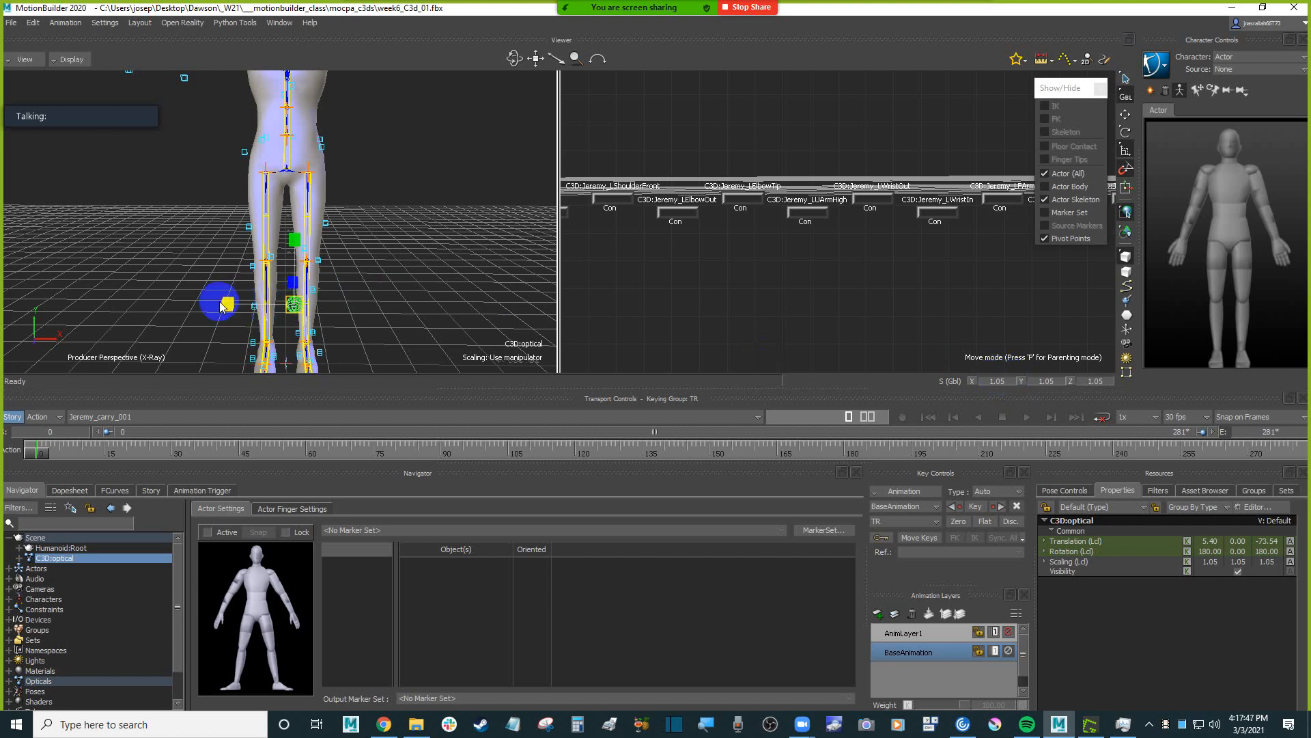
Try scaling the C3D:optical root on X alone to about 1.81, and undo it.
left_click_drag(220, 301, 172, 302)
left_click_drag(486, 314, 452, 298, "ctrl")
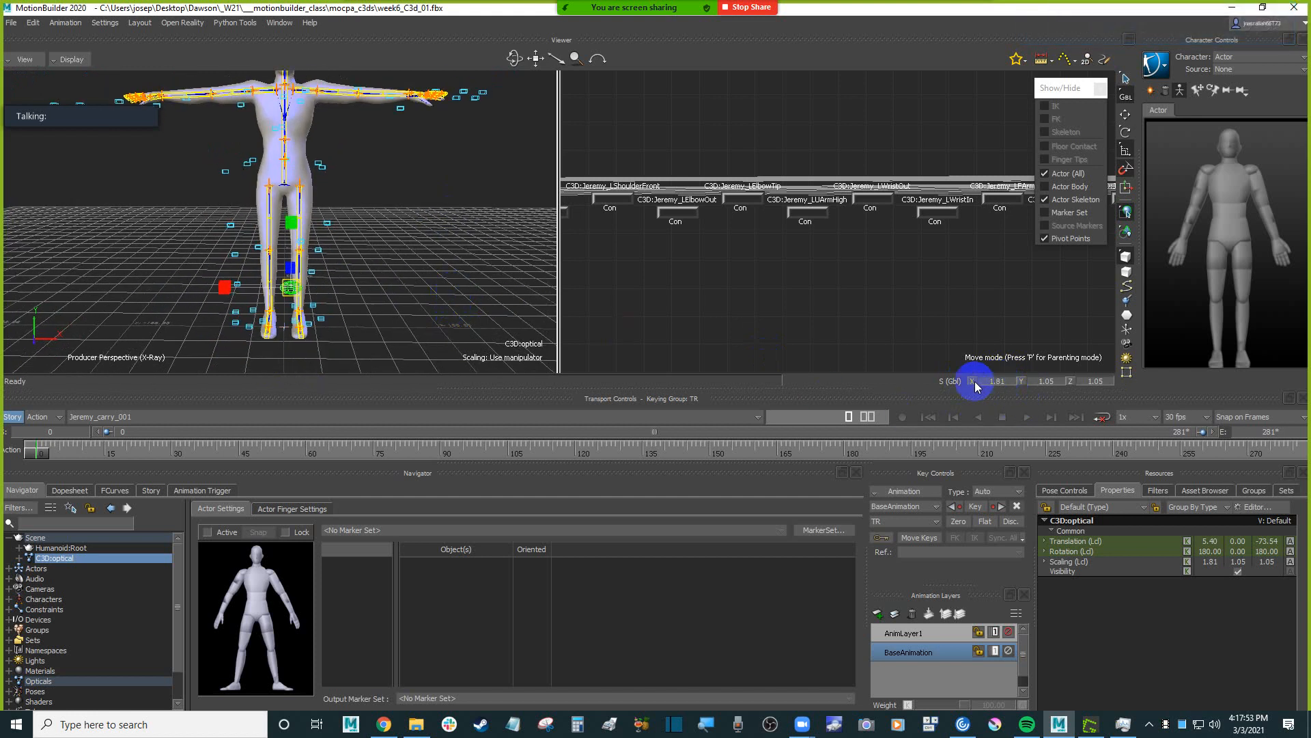
key("ctrl")
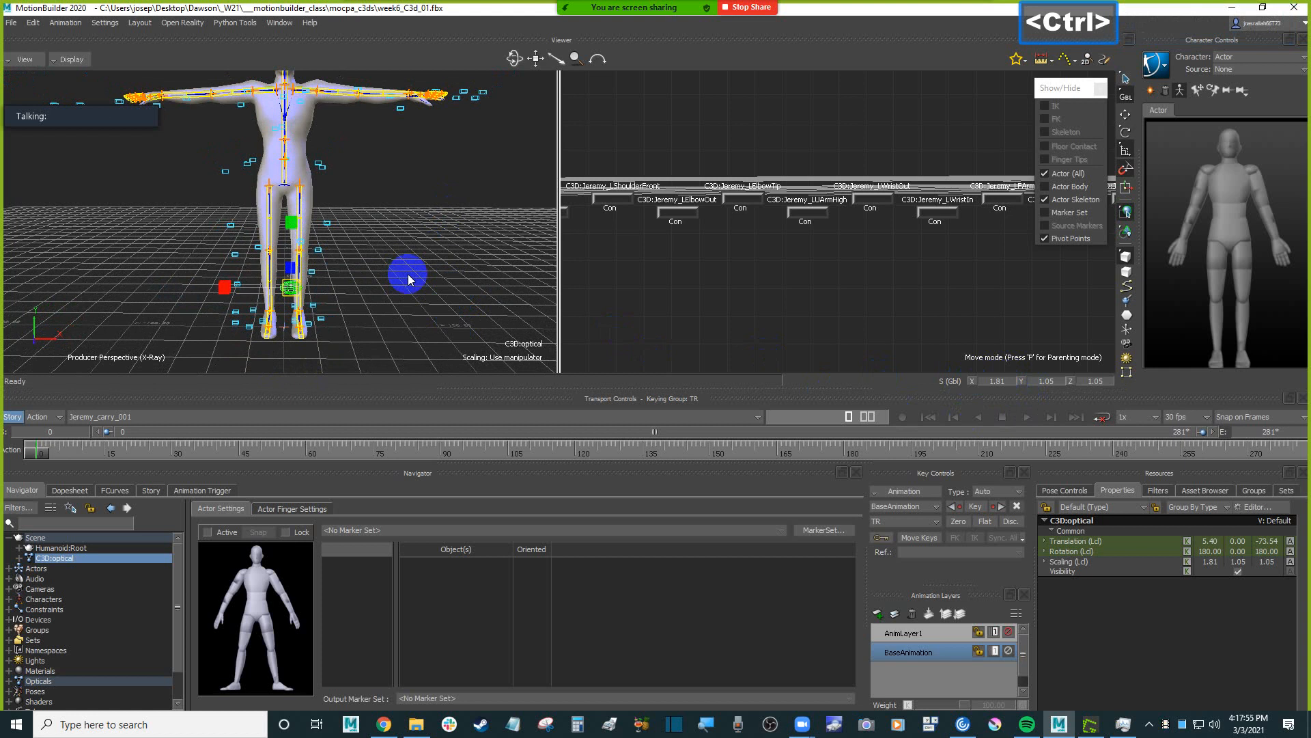
key("ctrl+z")
Translate the C3D:optical root to about 6.3 on X to center the markers sideways on the legs.
left_click_drag(407, 275, 477, 292, "ctrl")
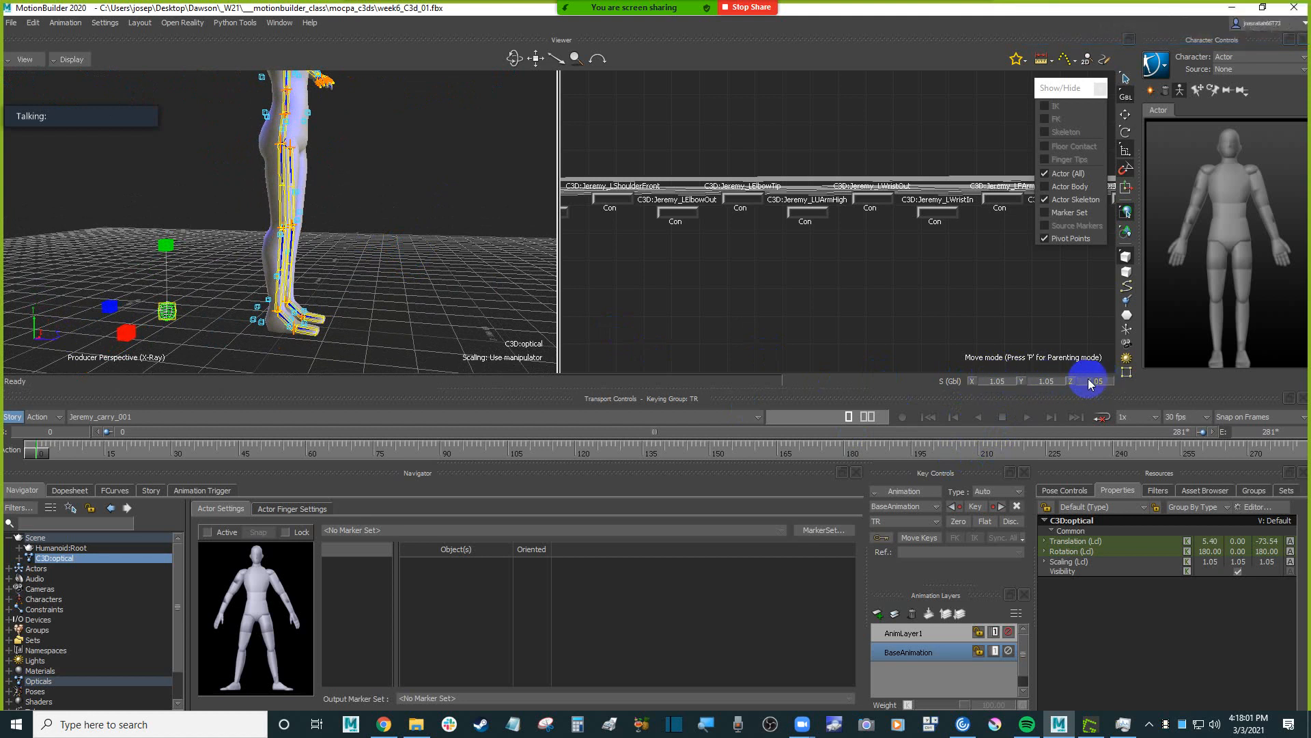
left_click_drag(369, 217, 374, 326, "ctrl")
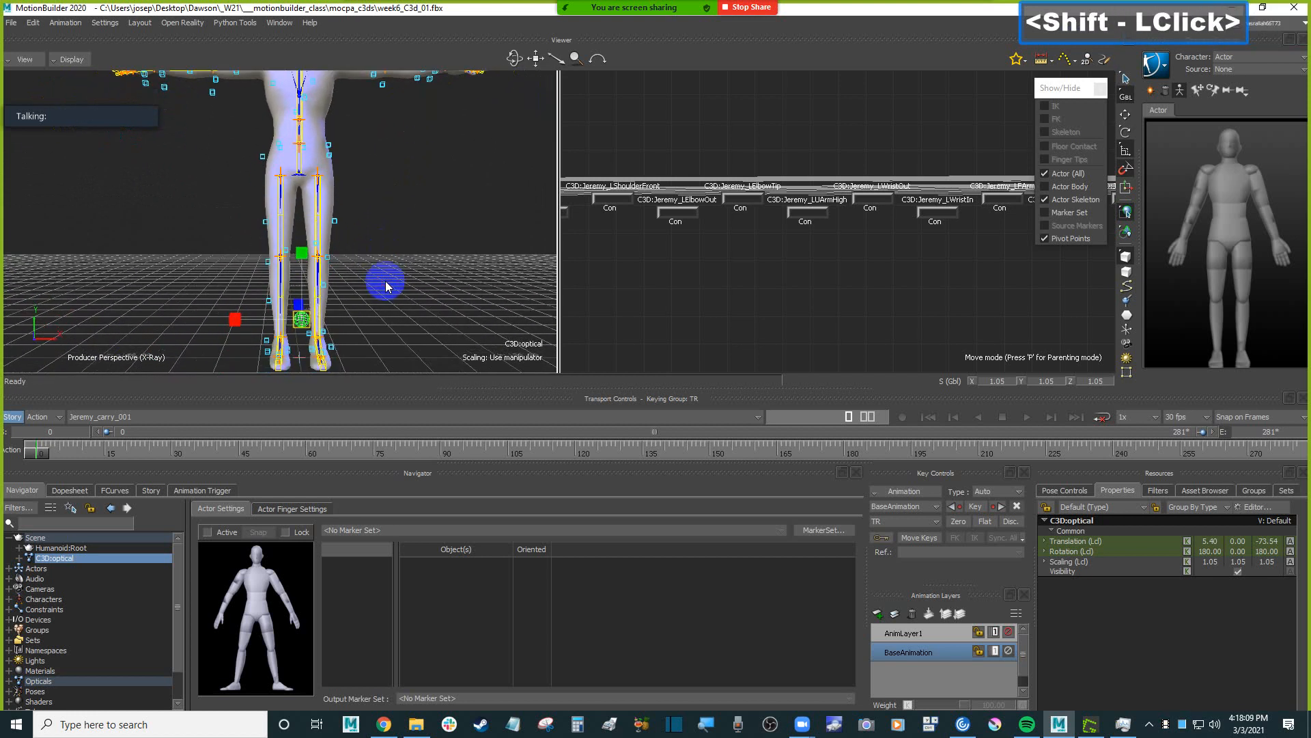
key("t")
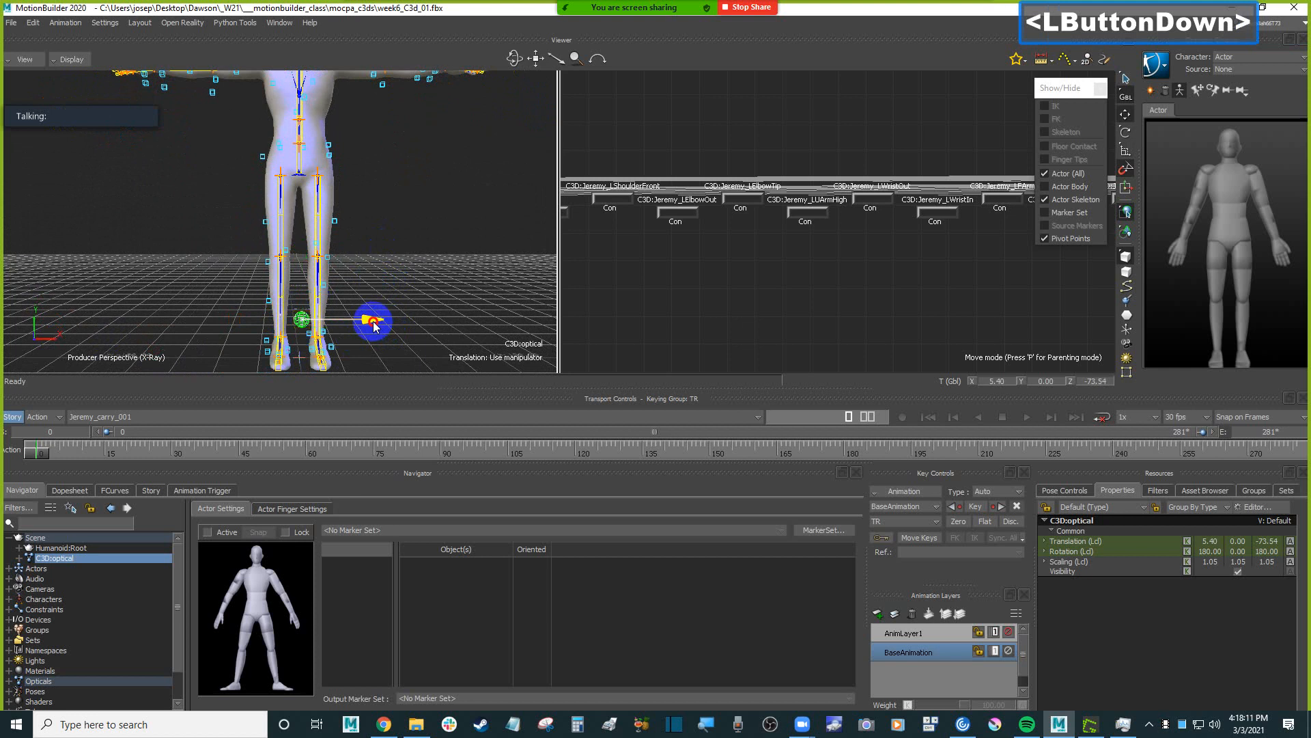
left_click_drag(432, 257, 390, 214, "ctrl+shift")
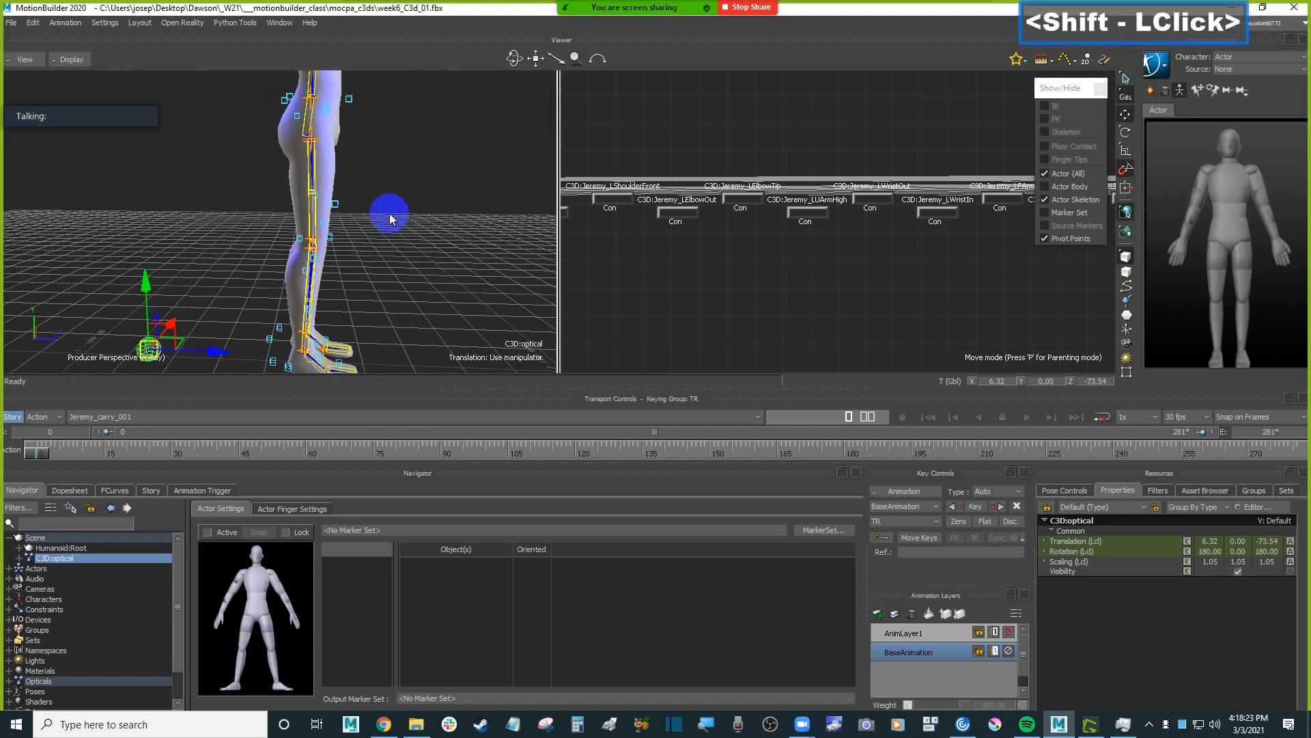
Translate the C3D:optical root to about -70 on Z to align the markers front to back with the body.
left_click_drag(217, 355, 222, 355)
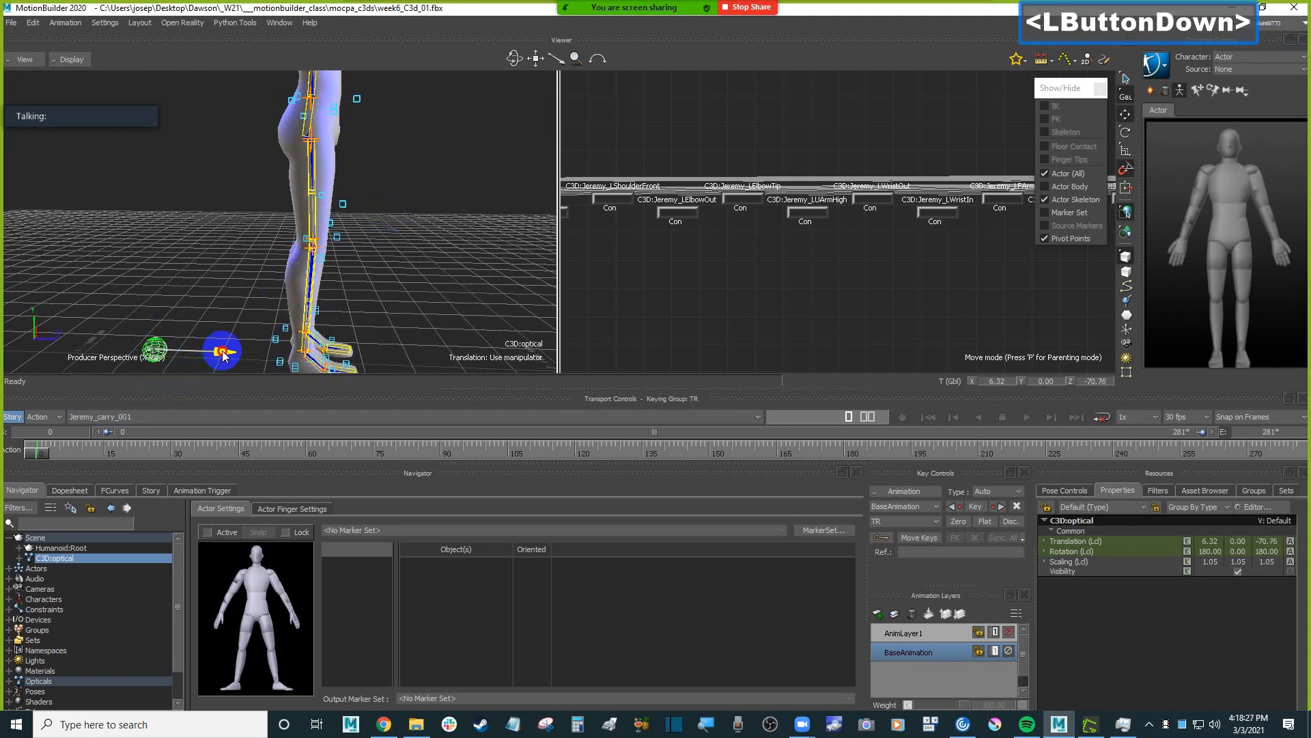
left_click_drag(383, 278, 406, 246, "shift")
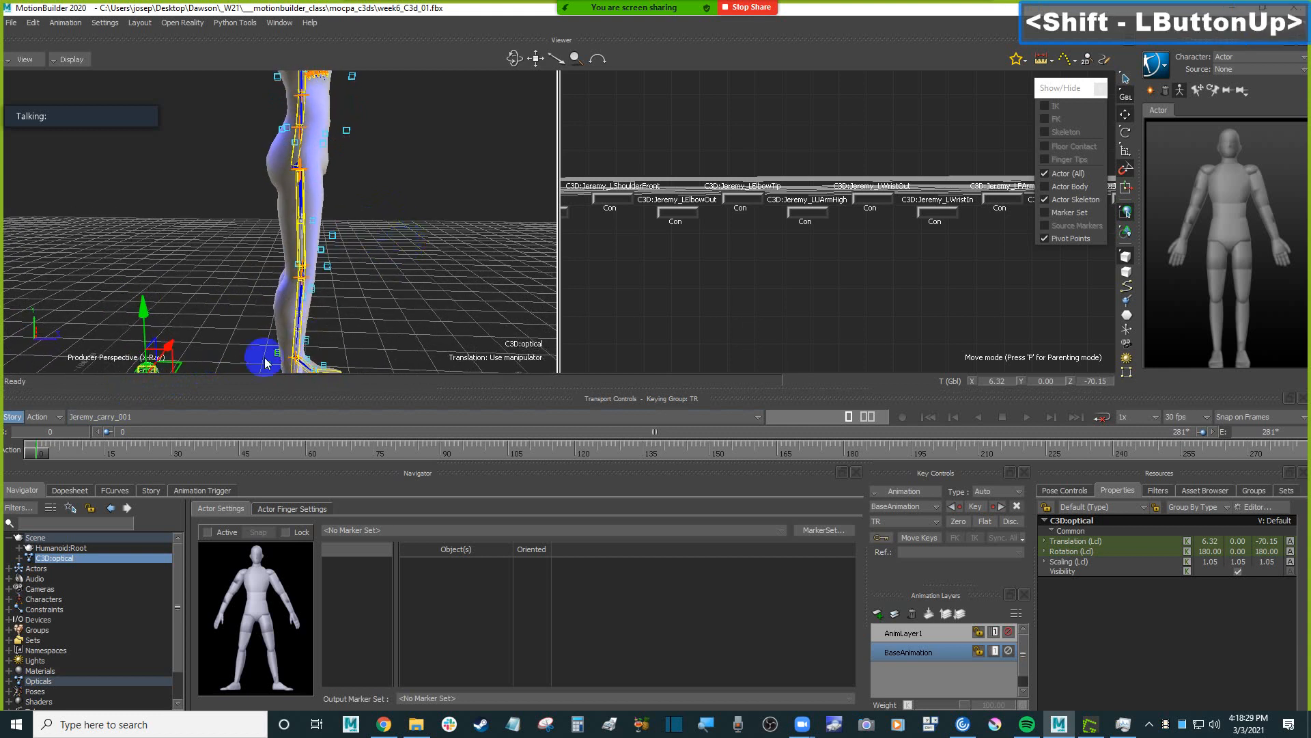
mouse_move(227, 328)
left_mouse_down("shift")
mouse_move(235, 282)
mouse_move(221, 341)
left_mouse_up("shift")
Examine how the shoulder and arm markers line up with the Actor's left collar and arm bones.
left_click_drag(392, 277, 403, 290, "ctrl+shift")
left_click_drag(403, 281, 299, 285, "shift")
left_click_drag(391, 240, 383, 291, "shift")
left_click_drag(420, 323, 368, 318, "ctrl+shift")
left_click(409, 311)
left_click(275, 226)
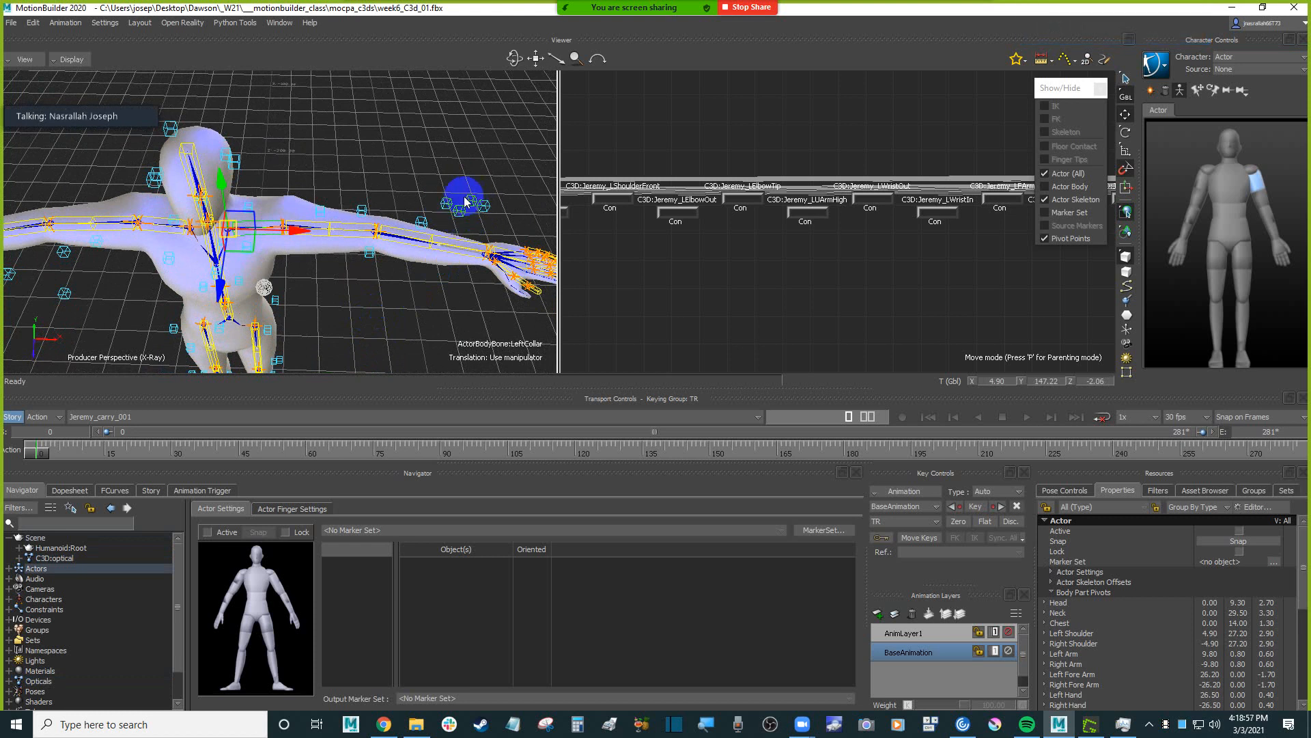
mouse_move(357, 301)
left_mouse_down("ctrl+shift")
mouse_move(362, 264)
mouse_move(365, 280)
left_mouse_up("ctrl+shift")
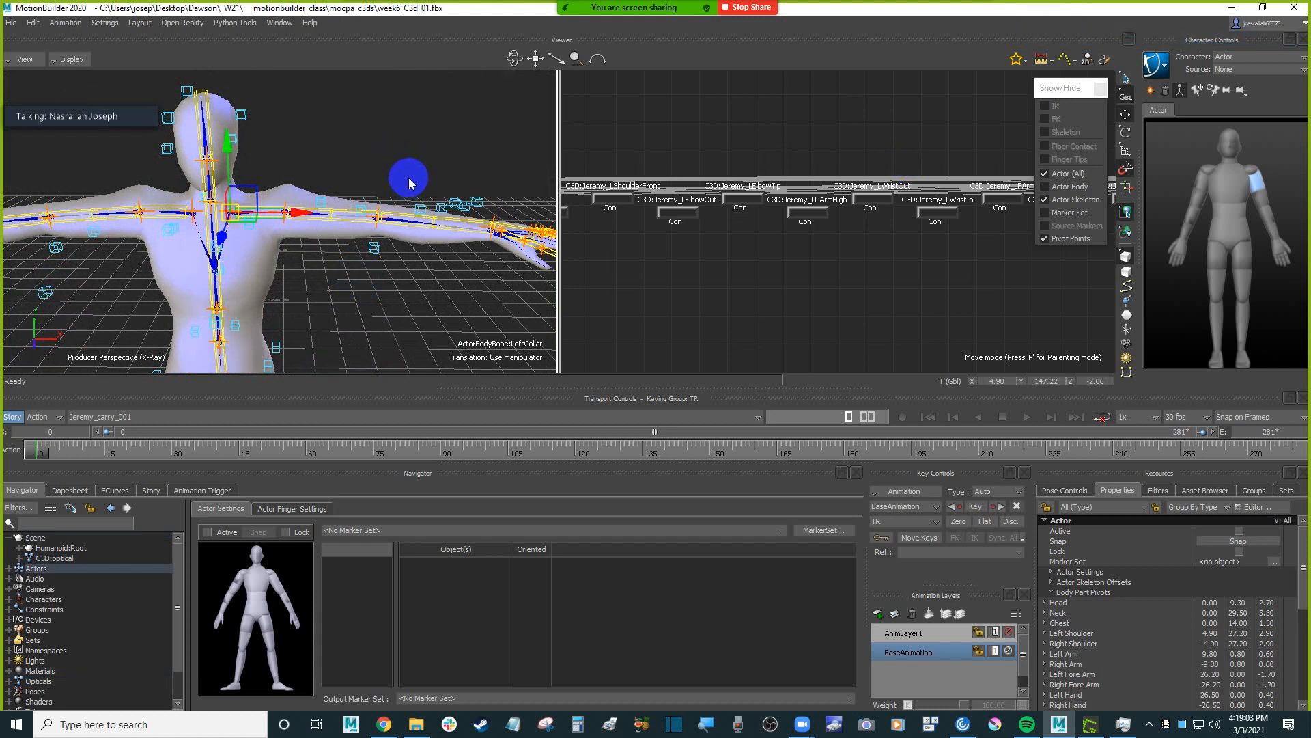
left_click(412, 127)
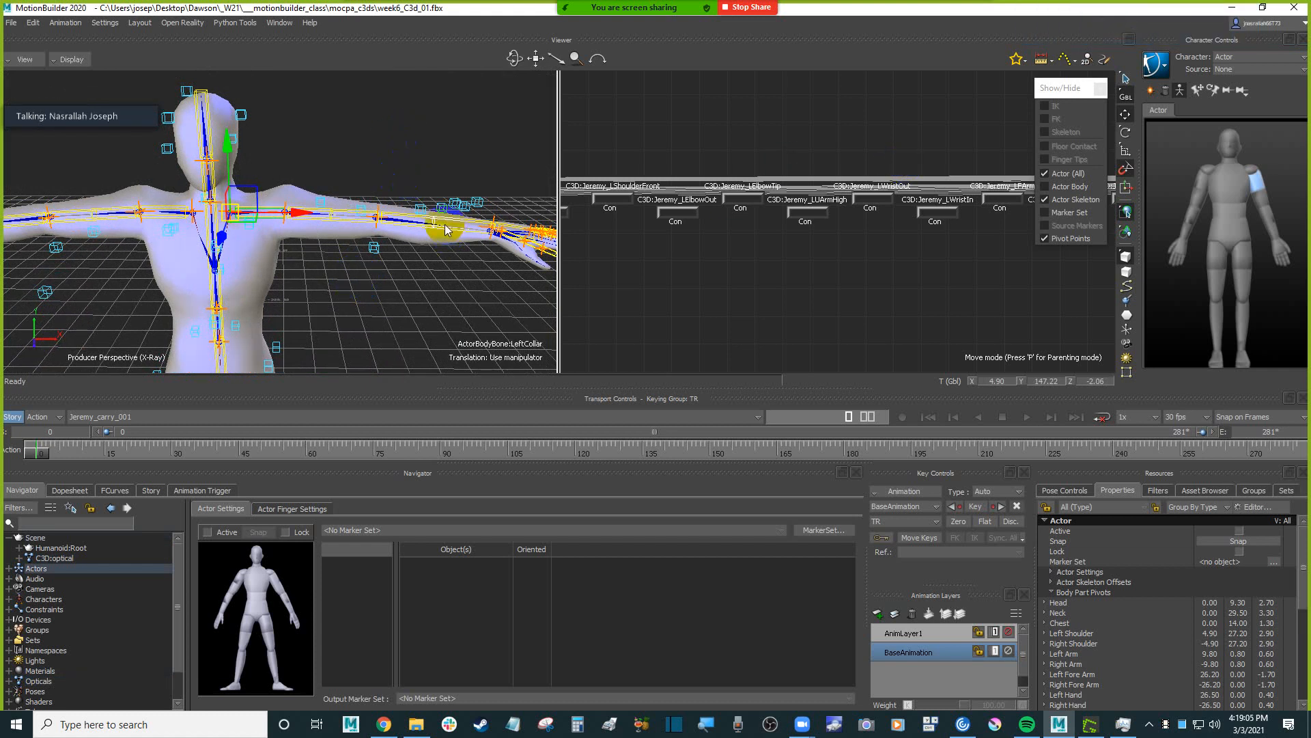
left_click(442, 149)
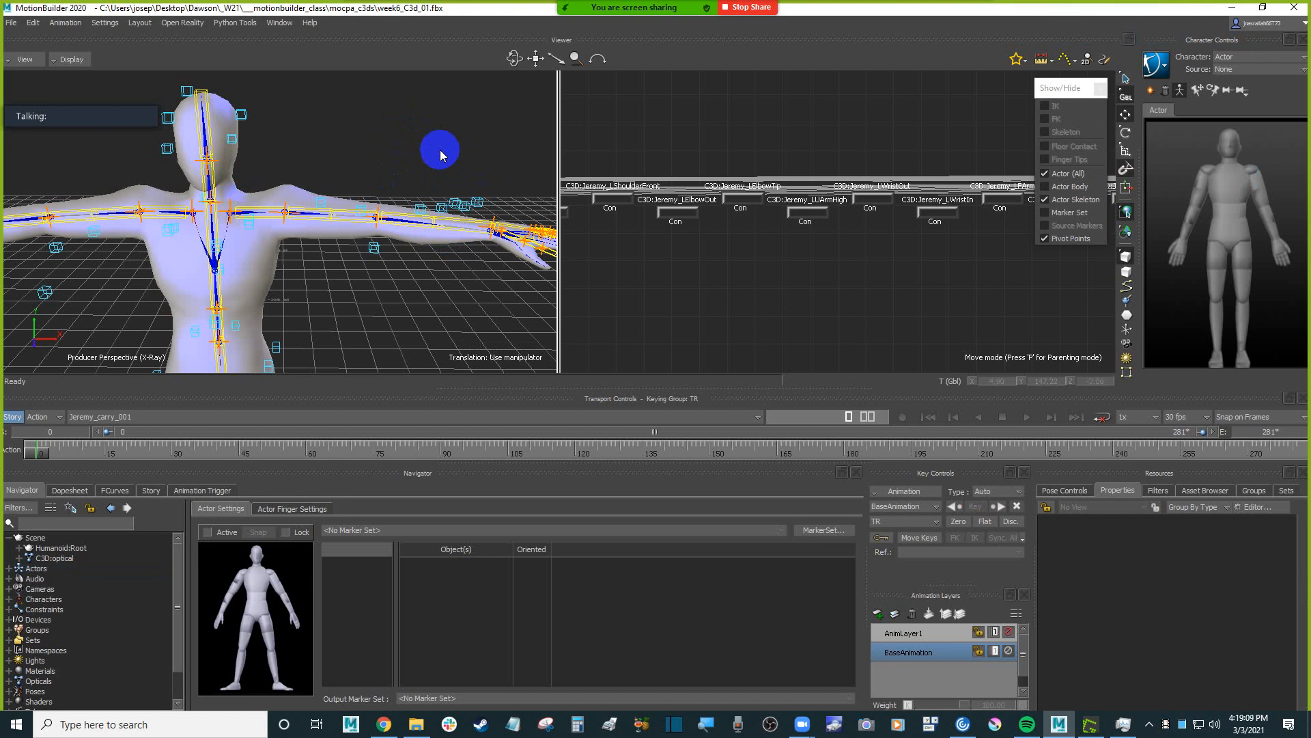
Make the Humanoid the current character and set its source to Actor.
left_click(1260, 69)
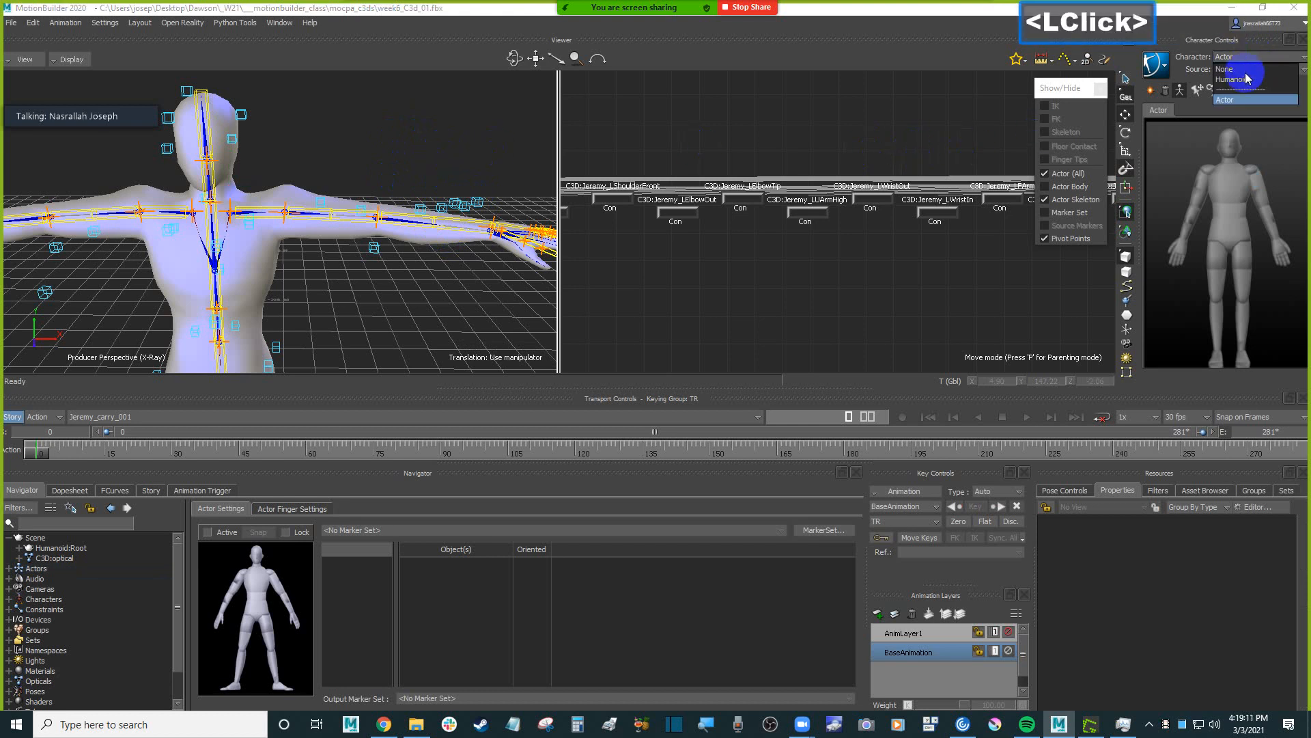
left_click(1253, 79)
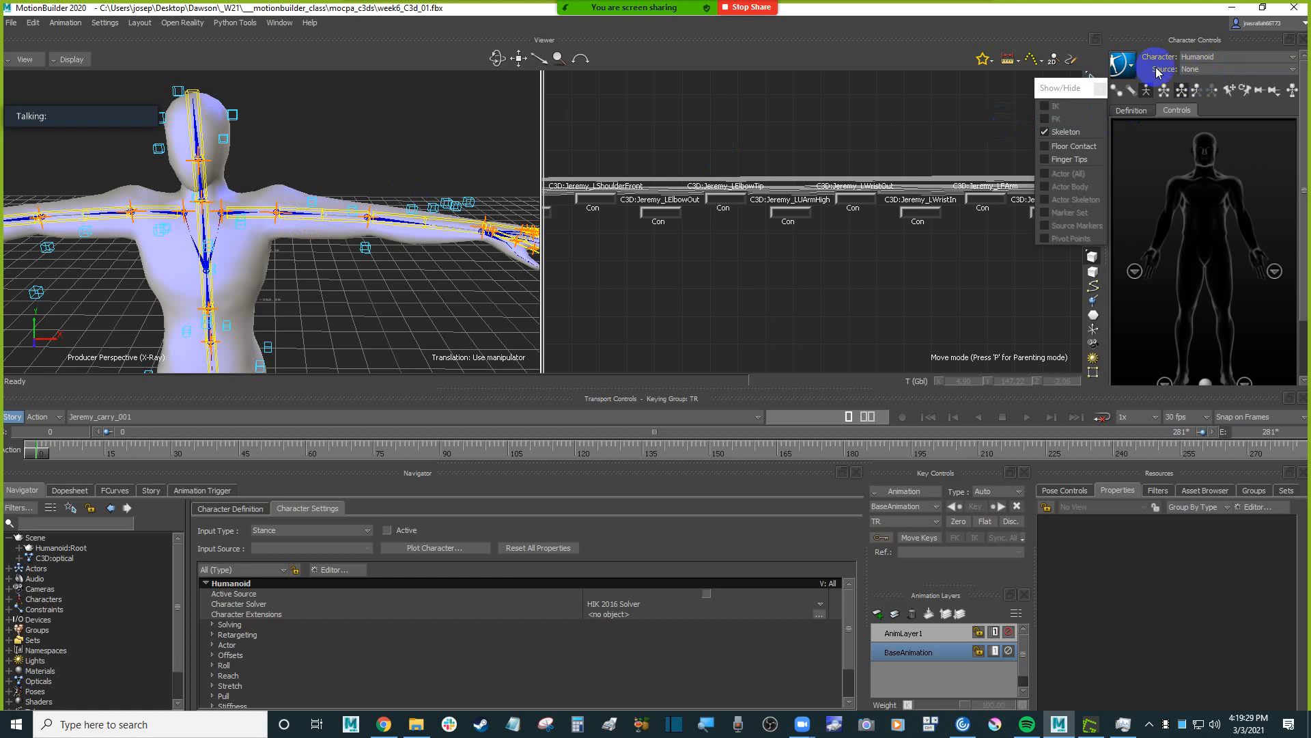
left_click(1191, 69)
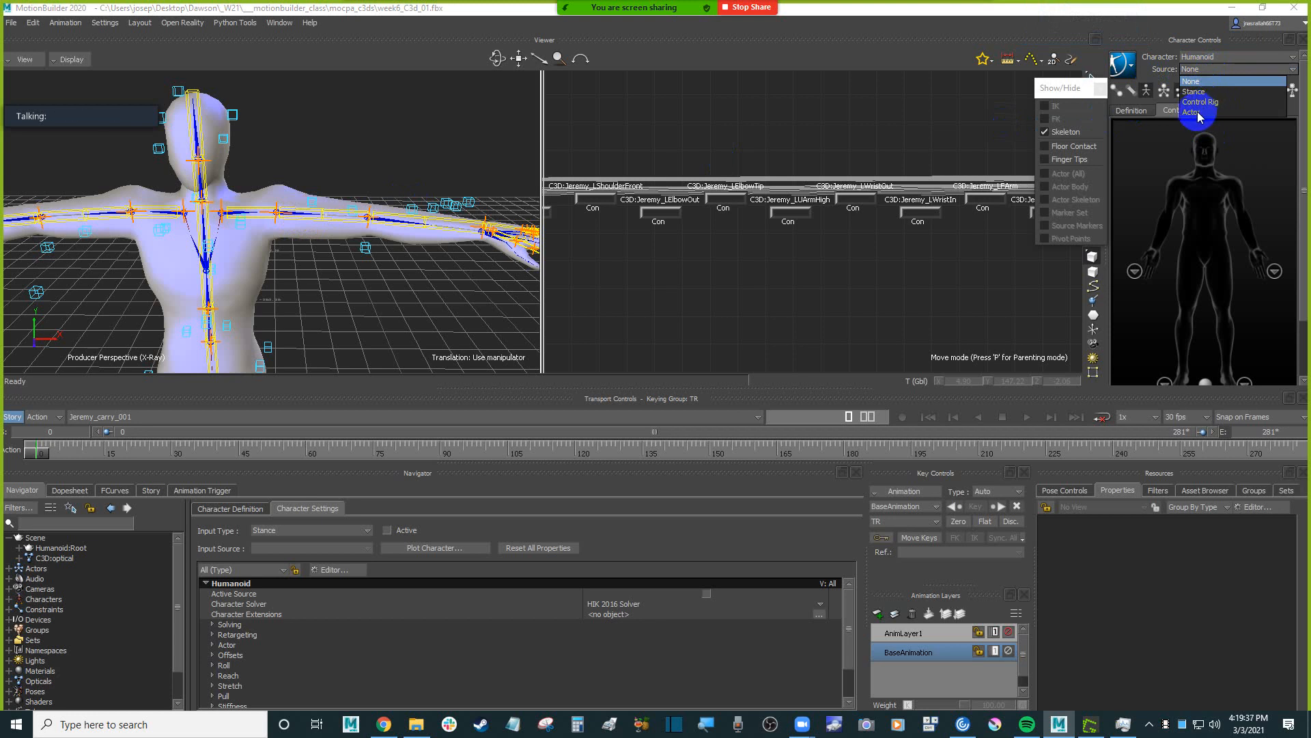
left_click(1198, 113)
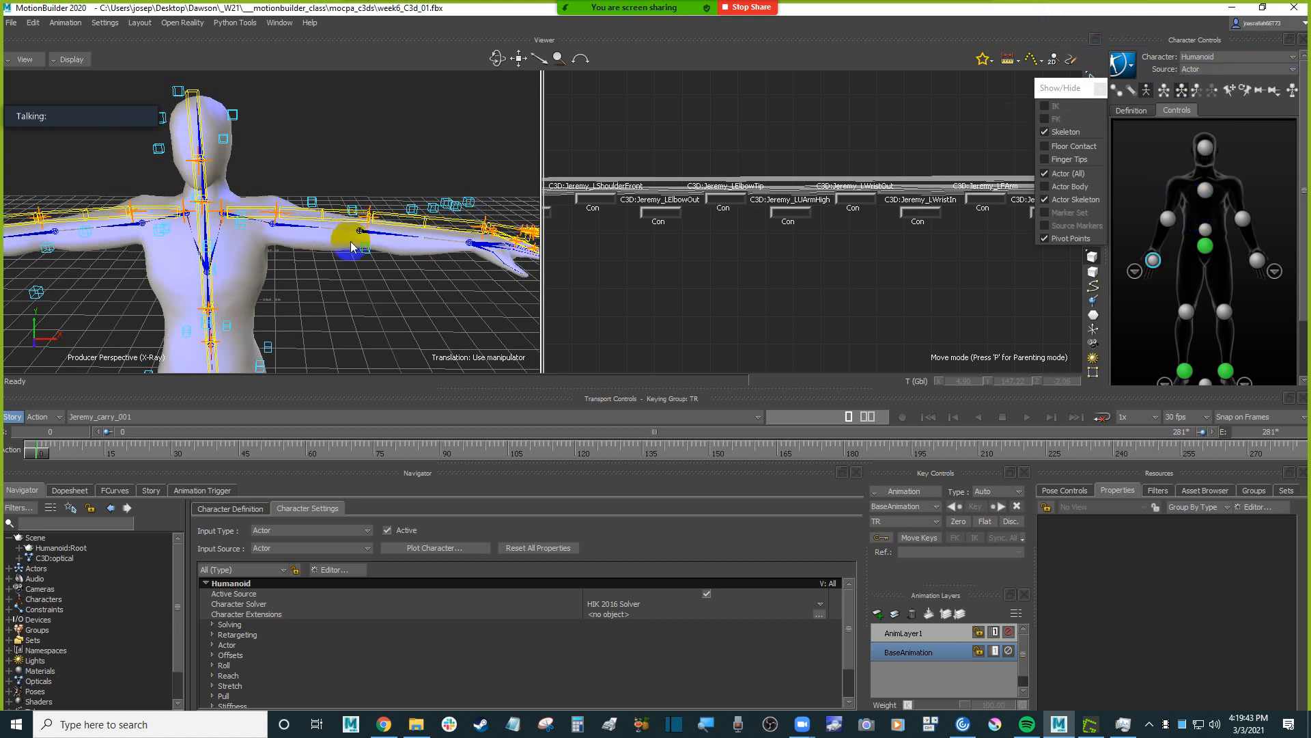
Try rotating the Actor's left collar bone to see its effect on the Humanoid's arm, and undo it.
left_click_drag(350, 247, 307, 233, "ctrl+shift")
left_click(306, 234)
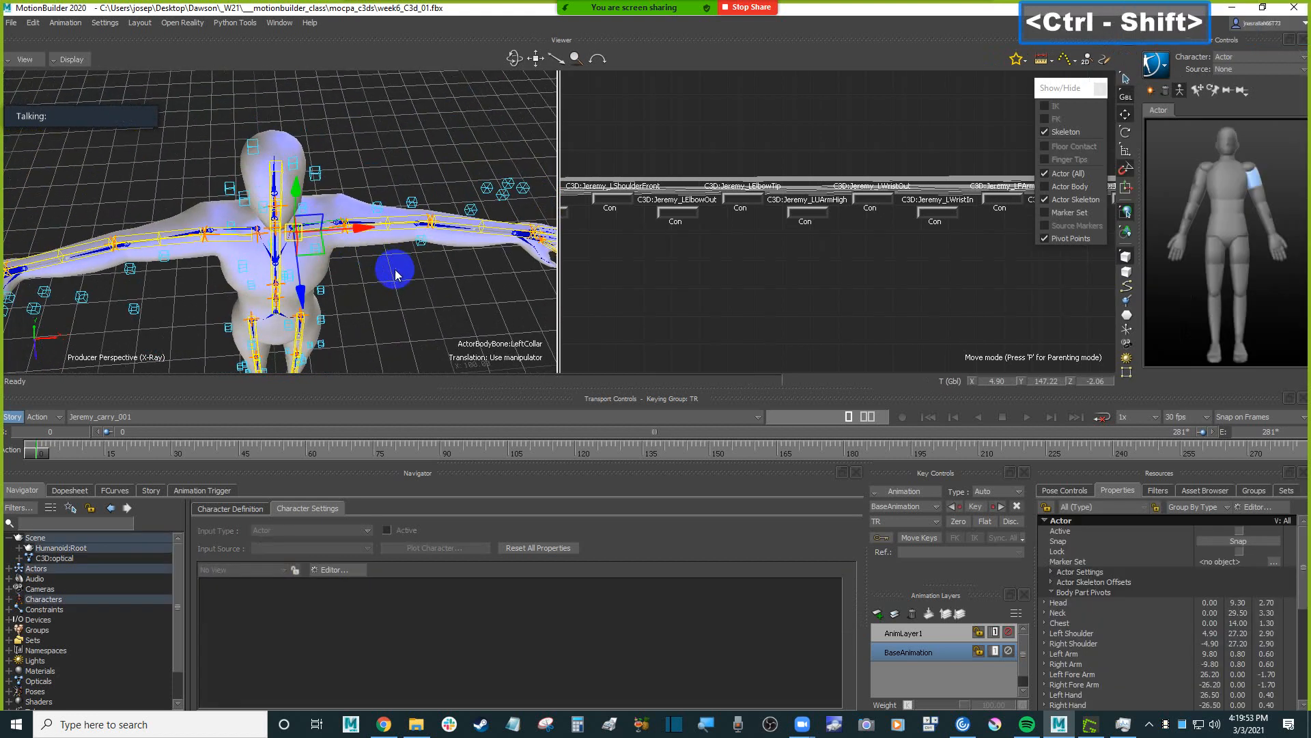
mouse_move(395, 271)
left_mouse_down("ctrl+shift")
mouse_move(375, 219)
mouse_move(401, 234)
mouse_move(376, 271)
mouse_move(393, 278)
left_mouse_up("ctrl+shift")
key("r")
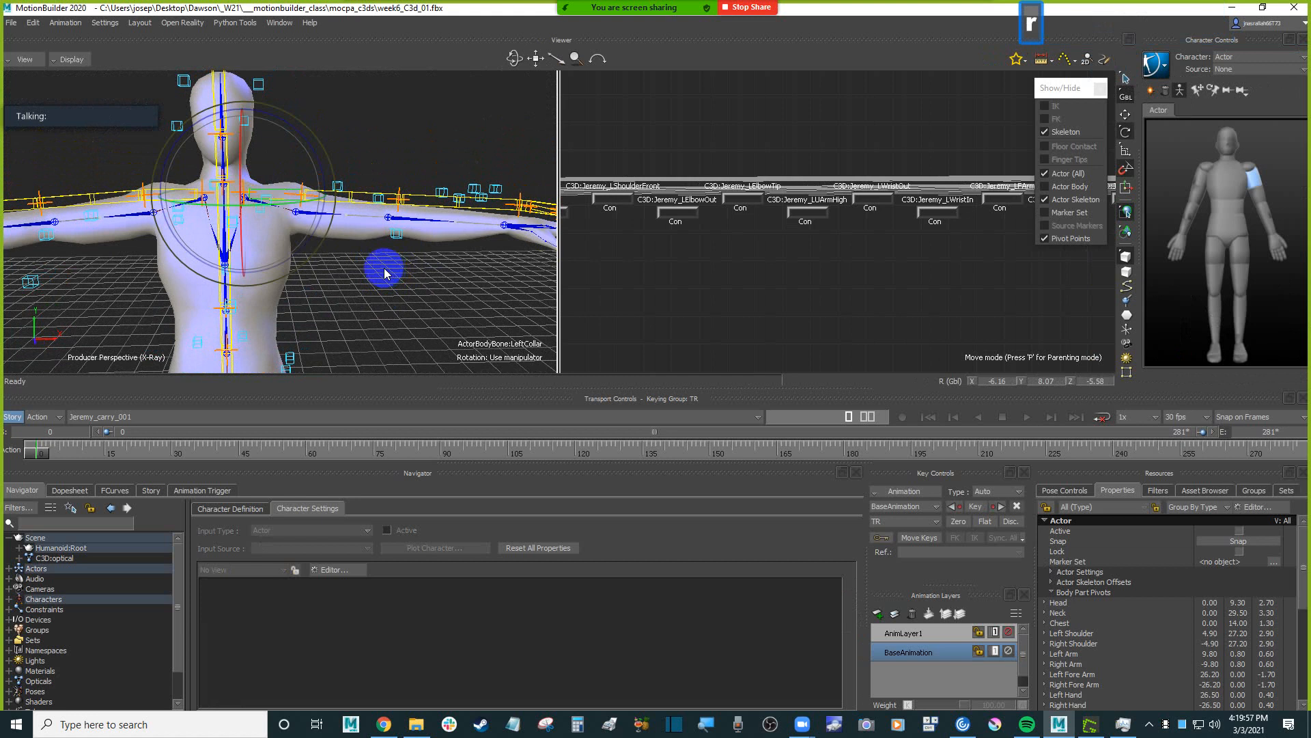
left_click_drag(321, 166, 328, 168)
key("ctrl+z")
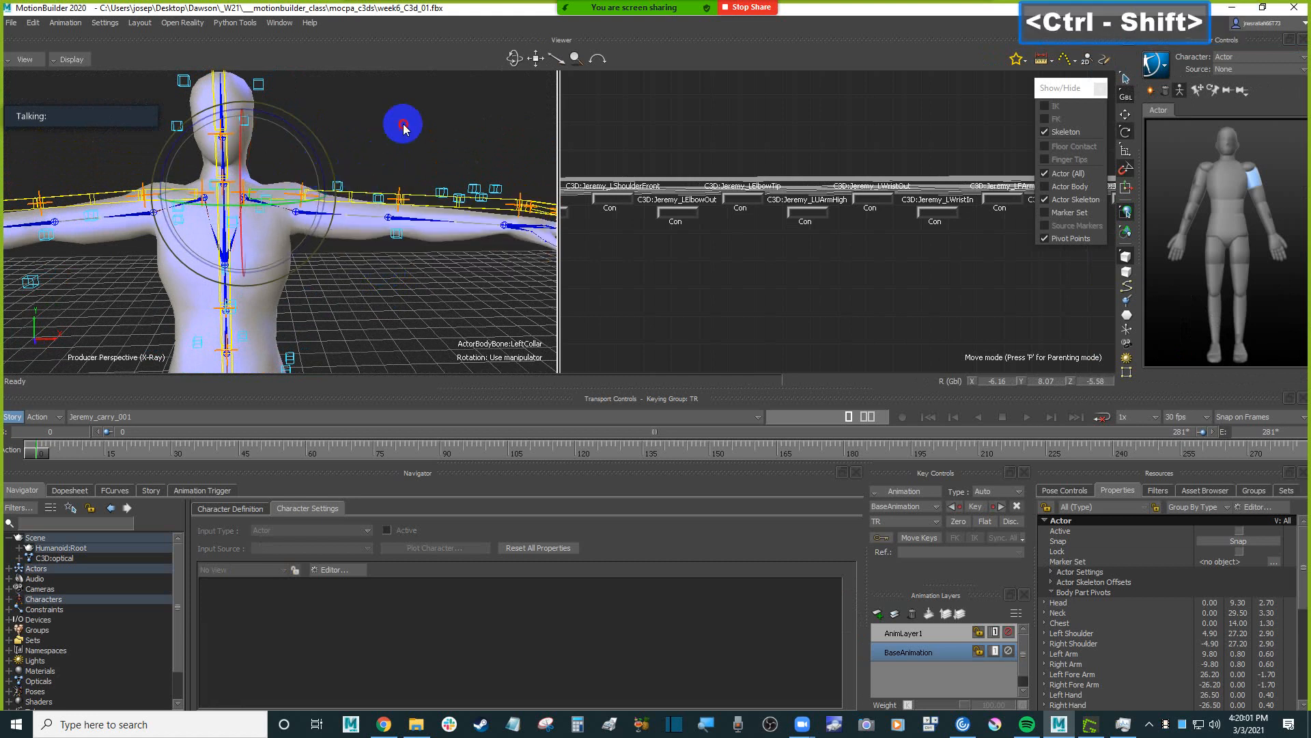
Compare the Actor's bones with the Humanoid's shoulders and arms, and make the Humanoid the current character again.
left_click_drag(400, 123, 300, 203, "ctrl+shift")
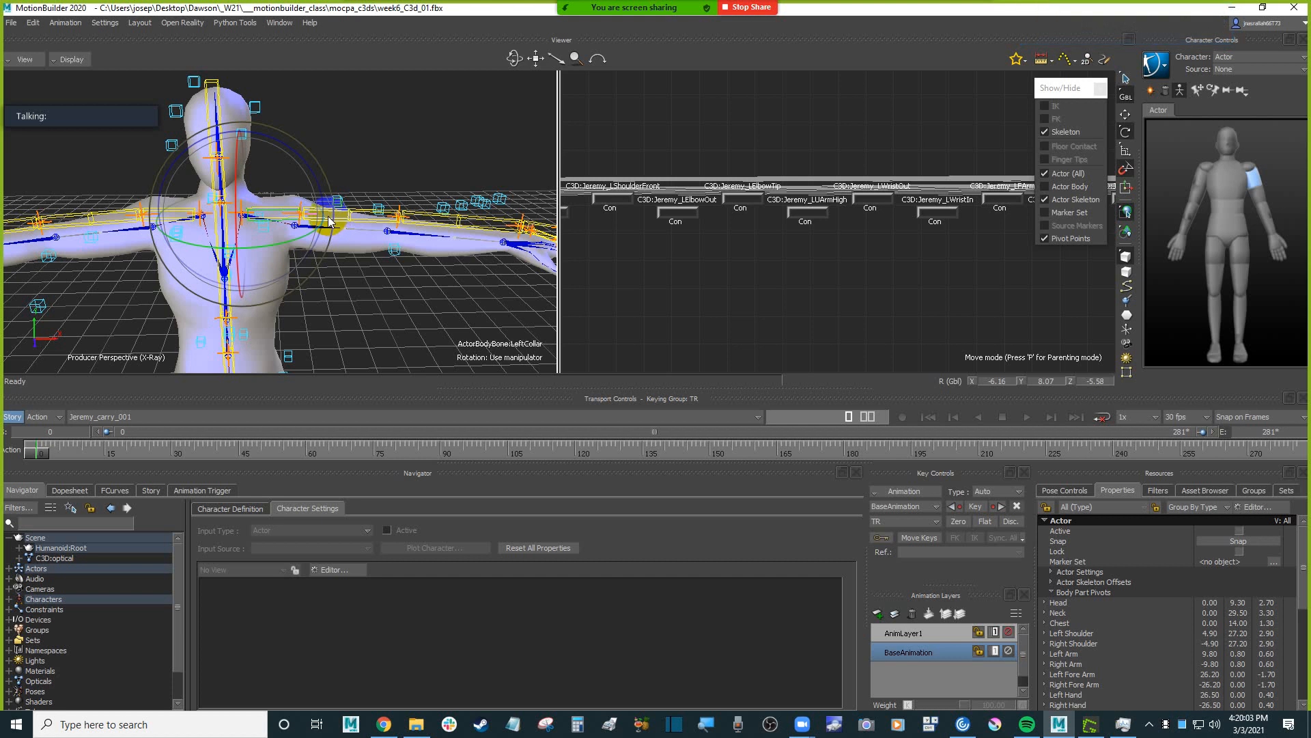
left_click_drag(372, 297, 362, 258, "ctrl+shift")
left_click_drag(362, 258, 347, 290, "ctrl+shift")
left_click_drag(345, 287, 362, 273, "shift")
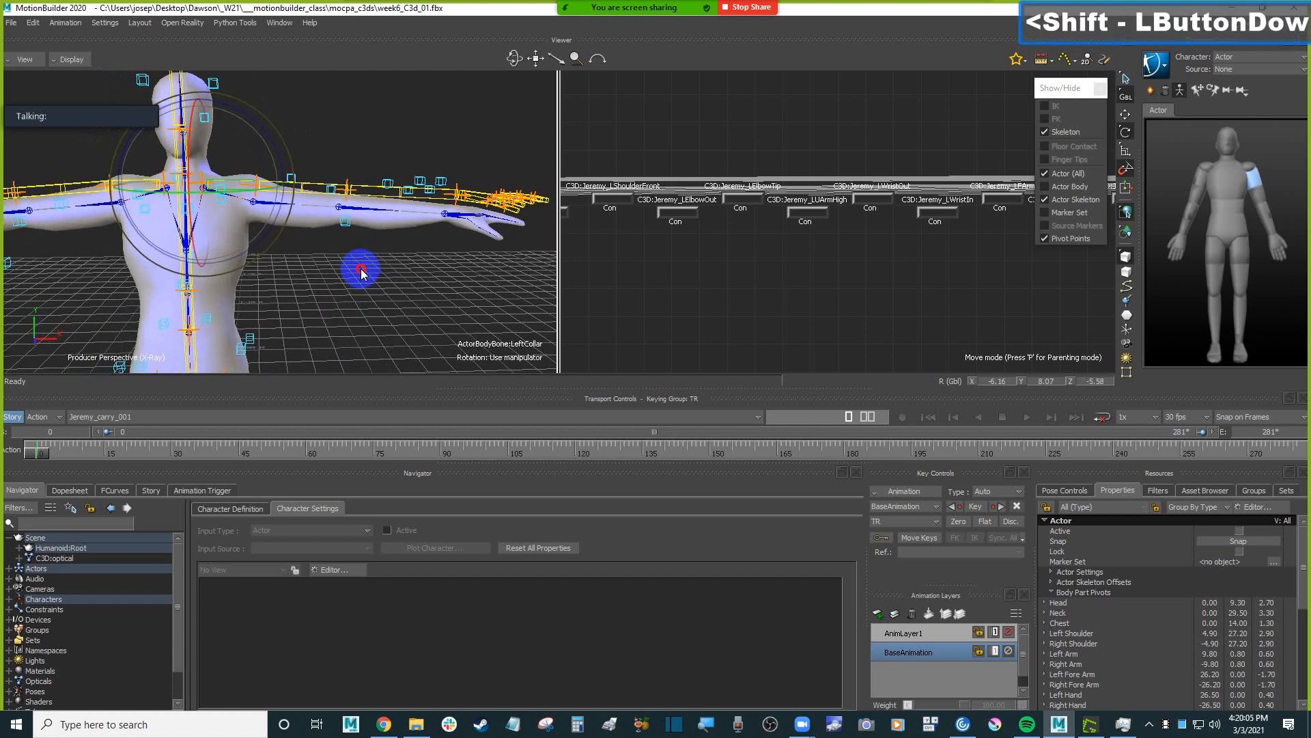
mouse_move(439, 133)
left_mouse_down("ctrl")
mouse_move(440, 188)
mouse_move(413, 112)
mouse_move(513, 111)
mouse_move(437, 115)
left_mouse_up("ctrl")
left_click(1243, 69)
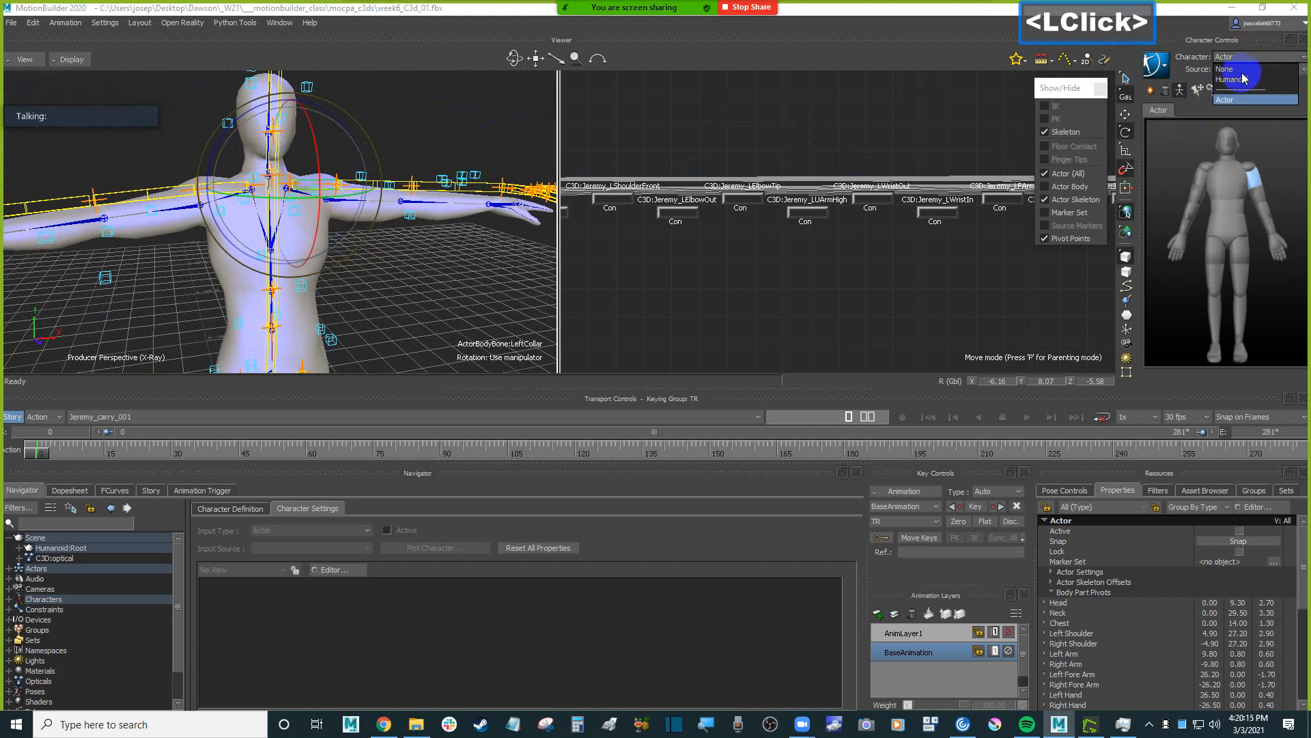
left_click(1250, 79)
Select both of the Humanoid's wrist effectors and raise their IK Blend T to about 86.
left_click(1200, 232)
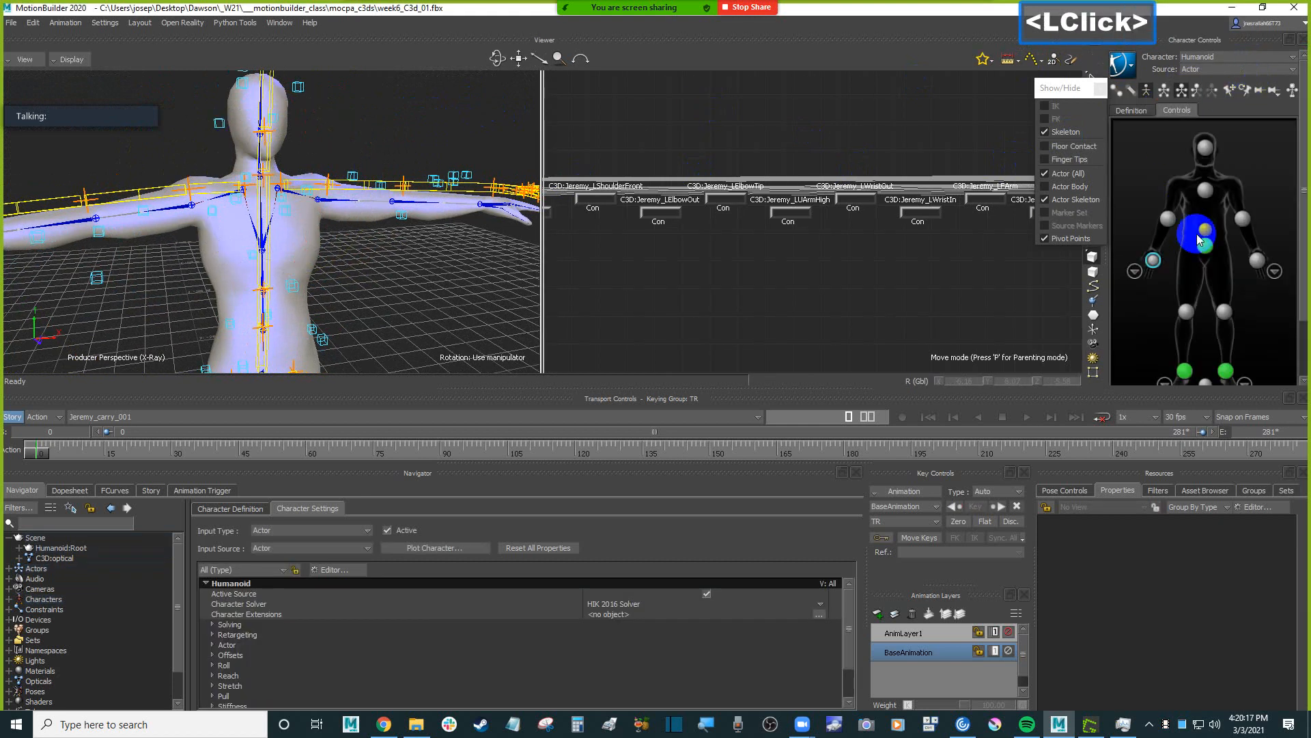
left_click(1273, 270)
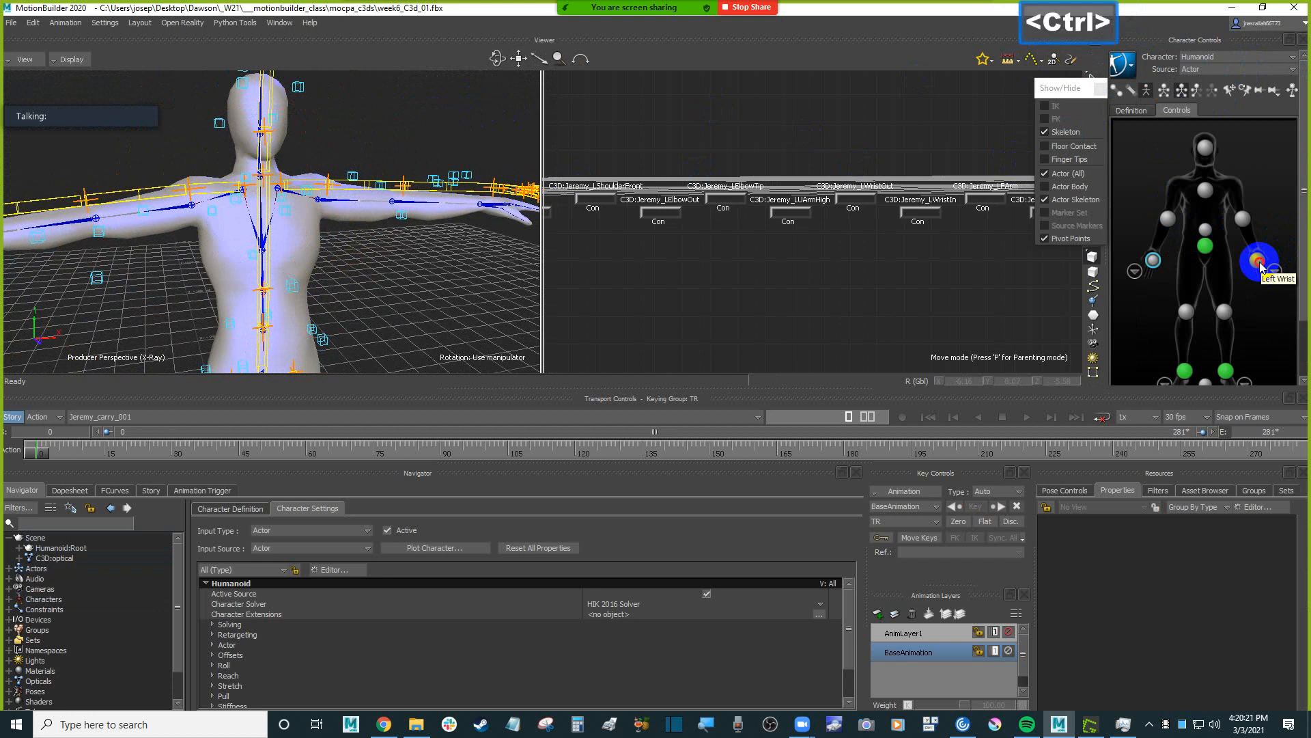
left_click(1258, 263, "ctrl")
left_click_drag(1305, 304, 1304, 361)
left_click_drag(1193, 338, 1227, 338)
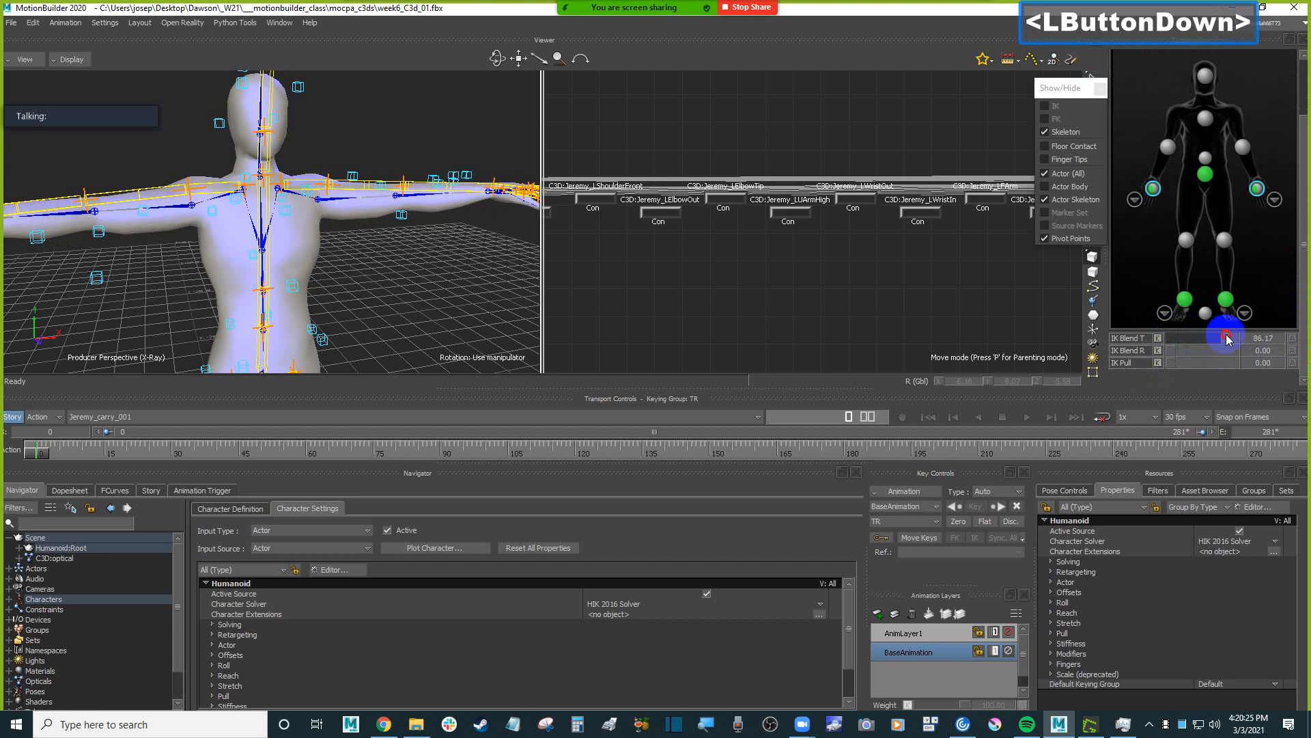
Select both of the Humanoid's elbow effectors and raise their IK Blend T to 100.
left_click(1168, 146)
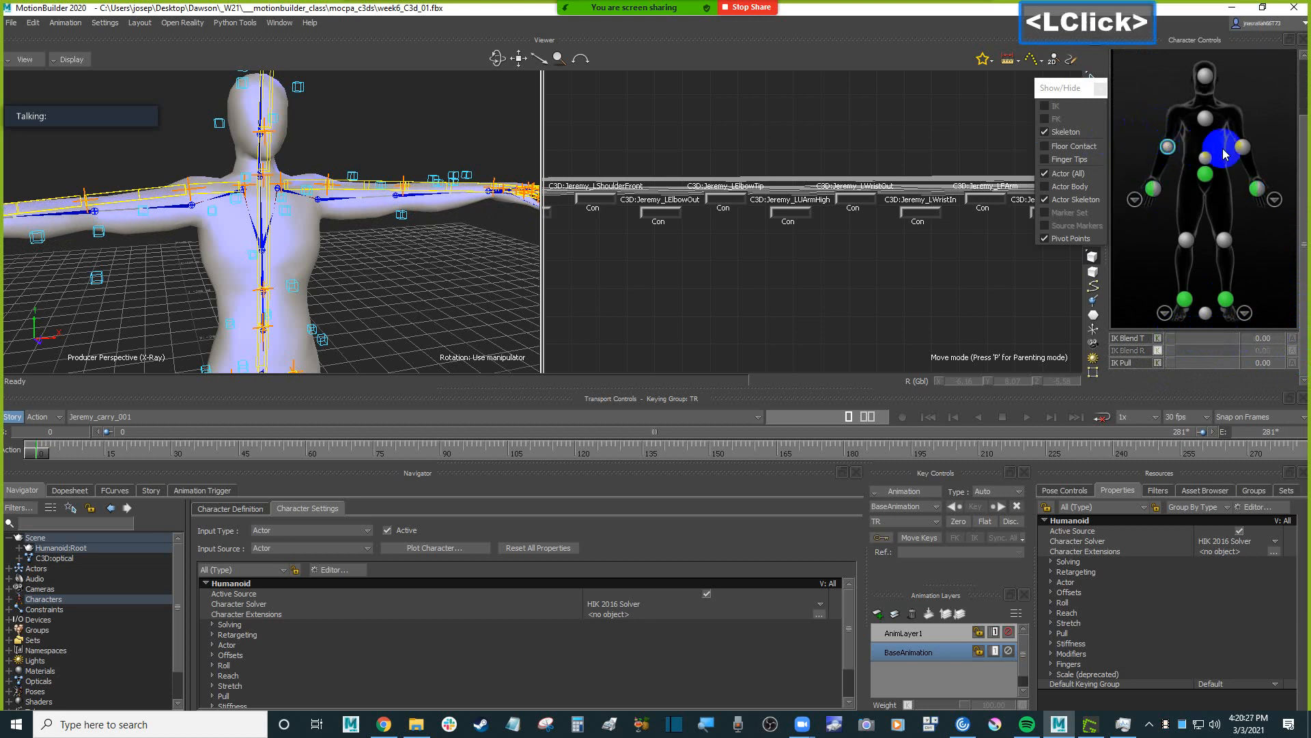
left_click(1243, 146, "ctrl")
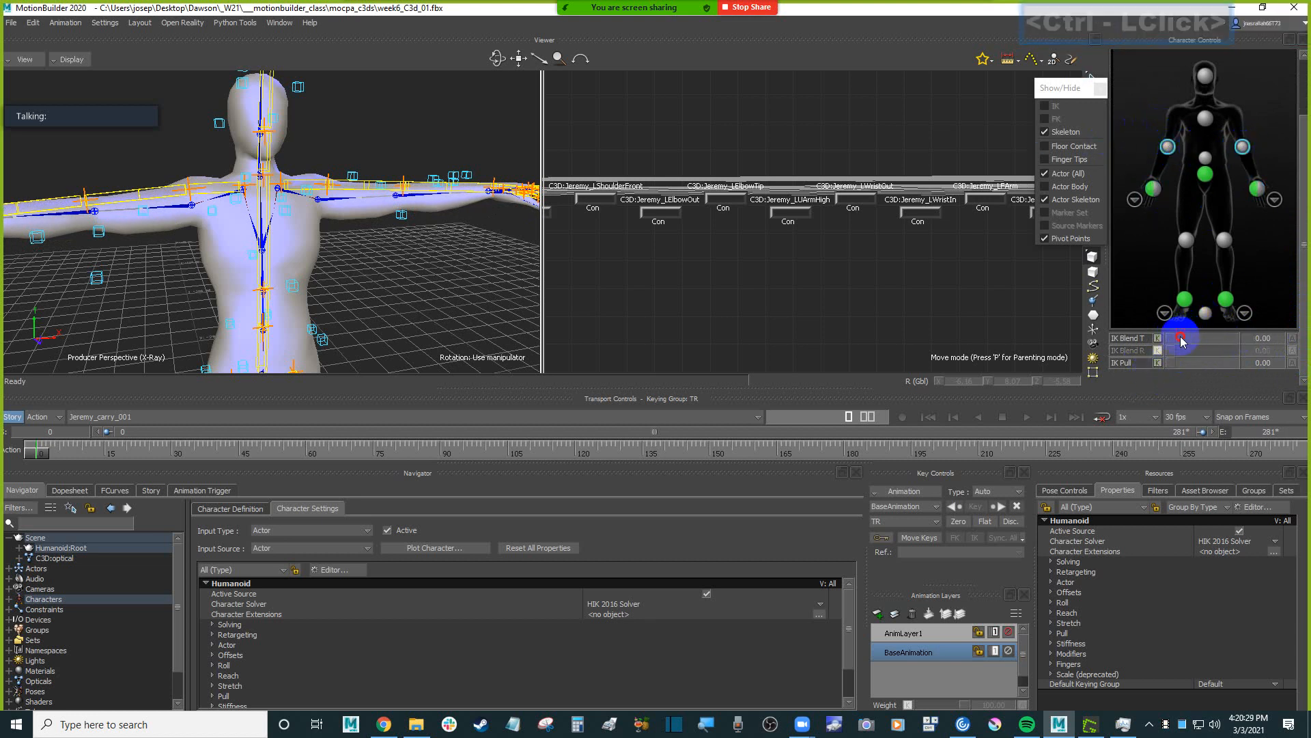
left_click_drag(1185, 338, 1269, 339)
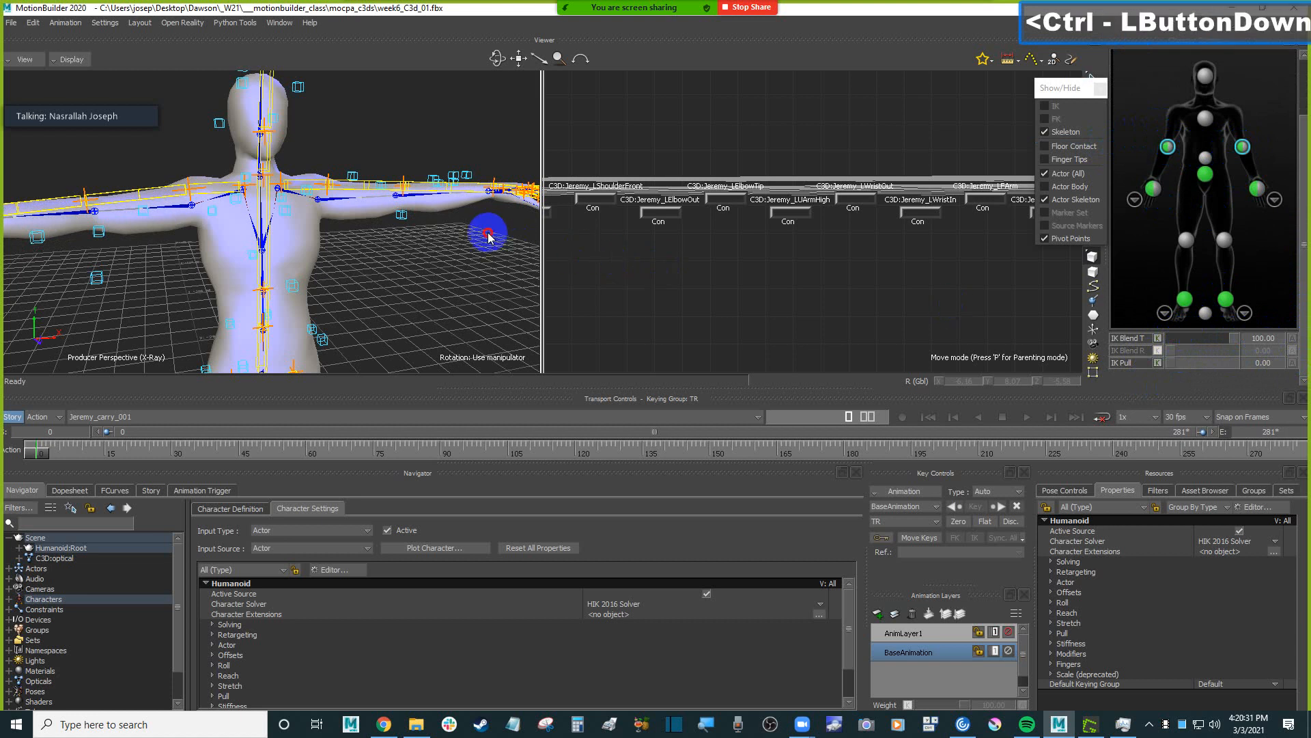
left_click_drag(483, 228, 429, 258, "ctrl+shift")
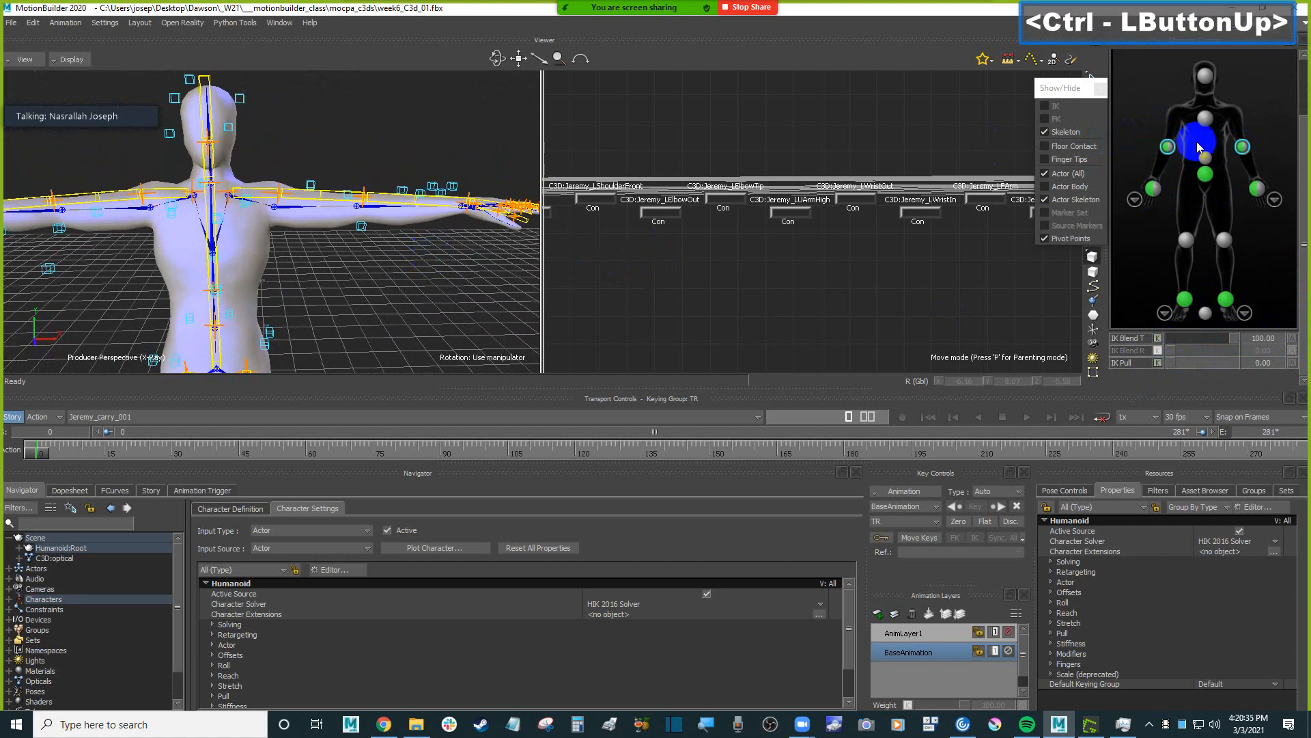
left_click_drag(1304, 127, 1302, 65)
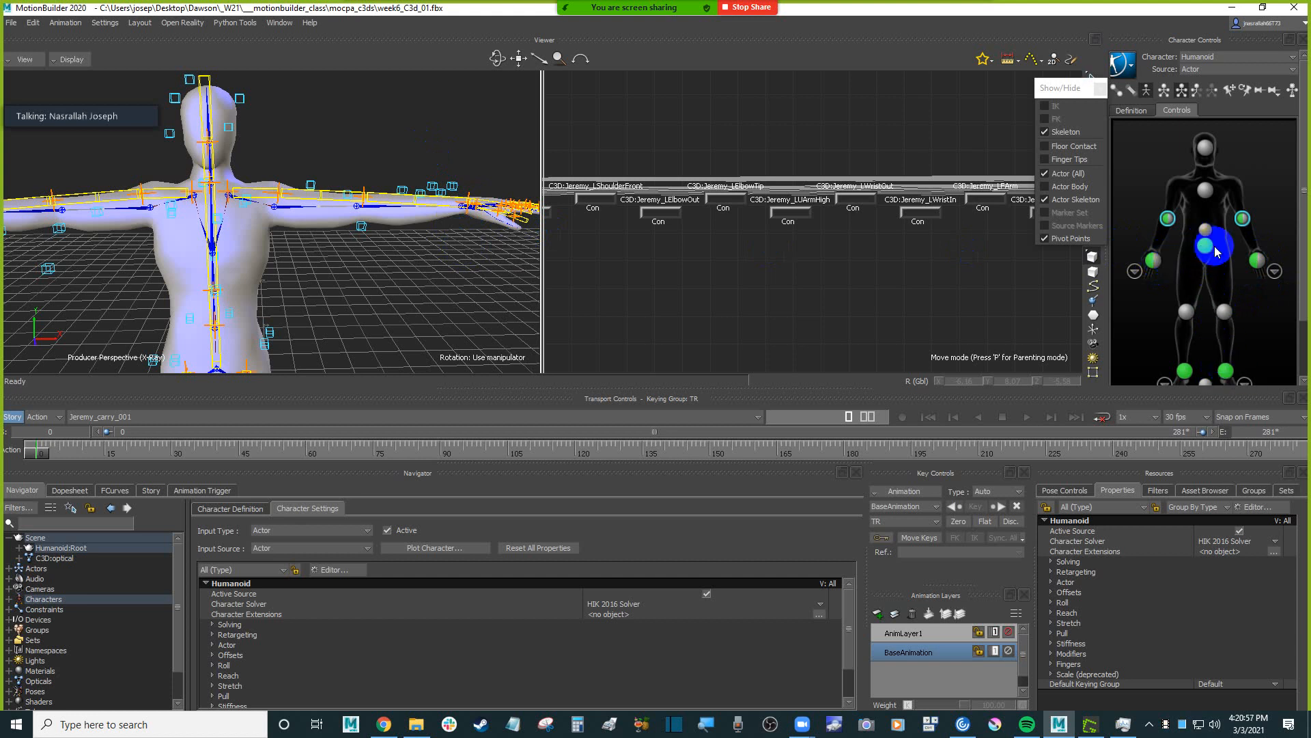
left_click(1305, 297)
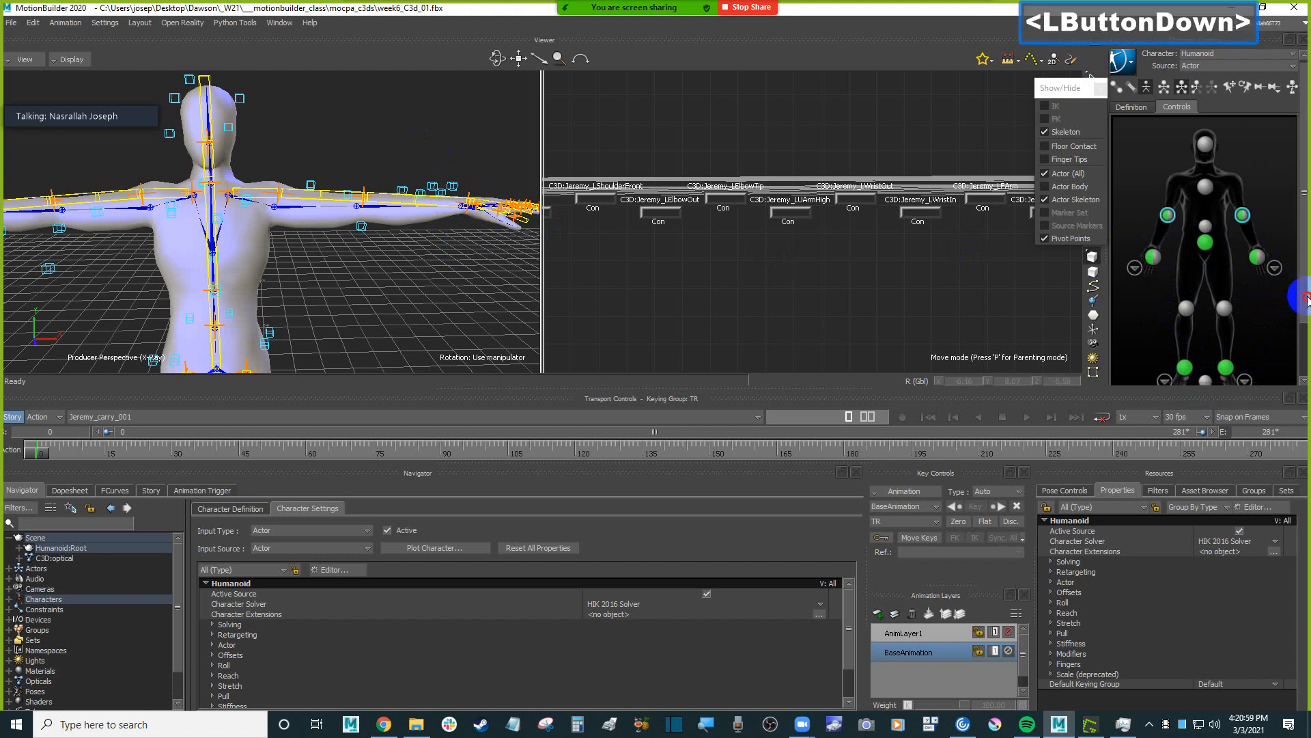
left_click_drag(1306, 297, 1303, 338)
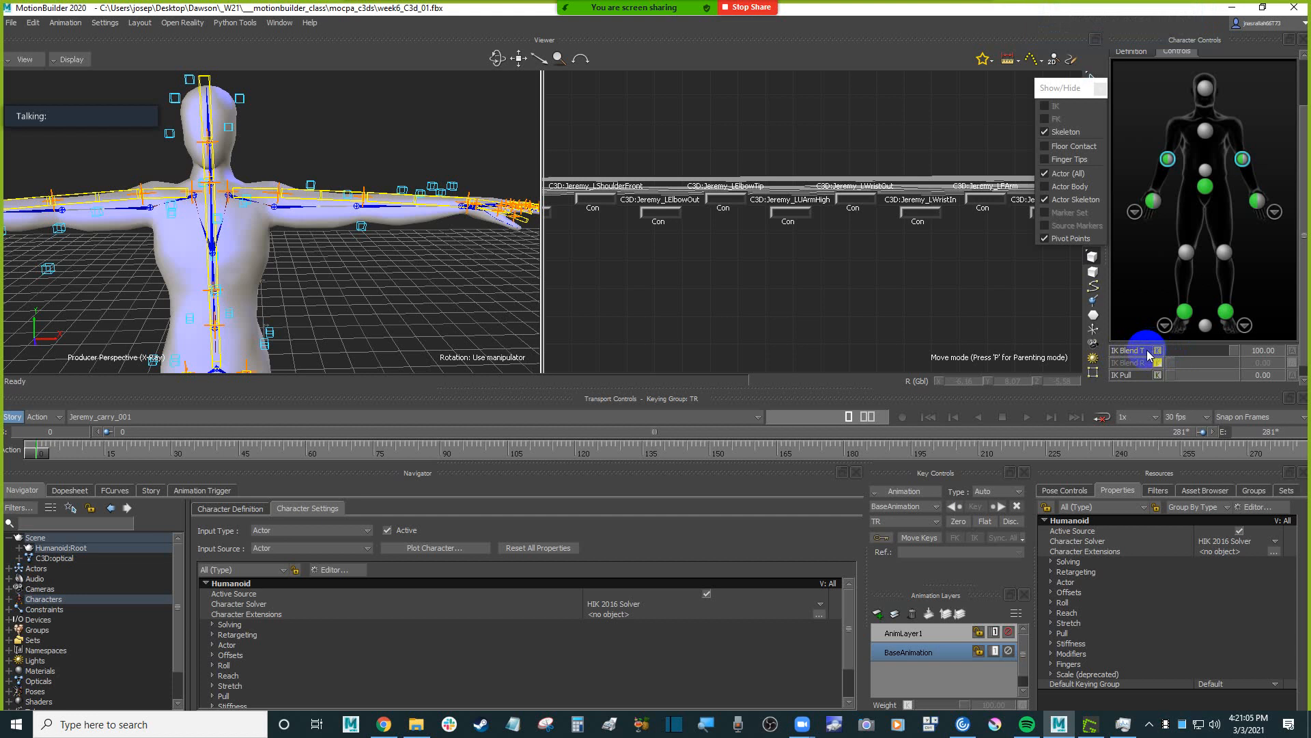
left_click_drag(1306, 263, 1306, 174)
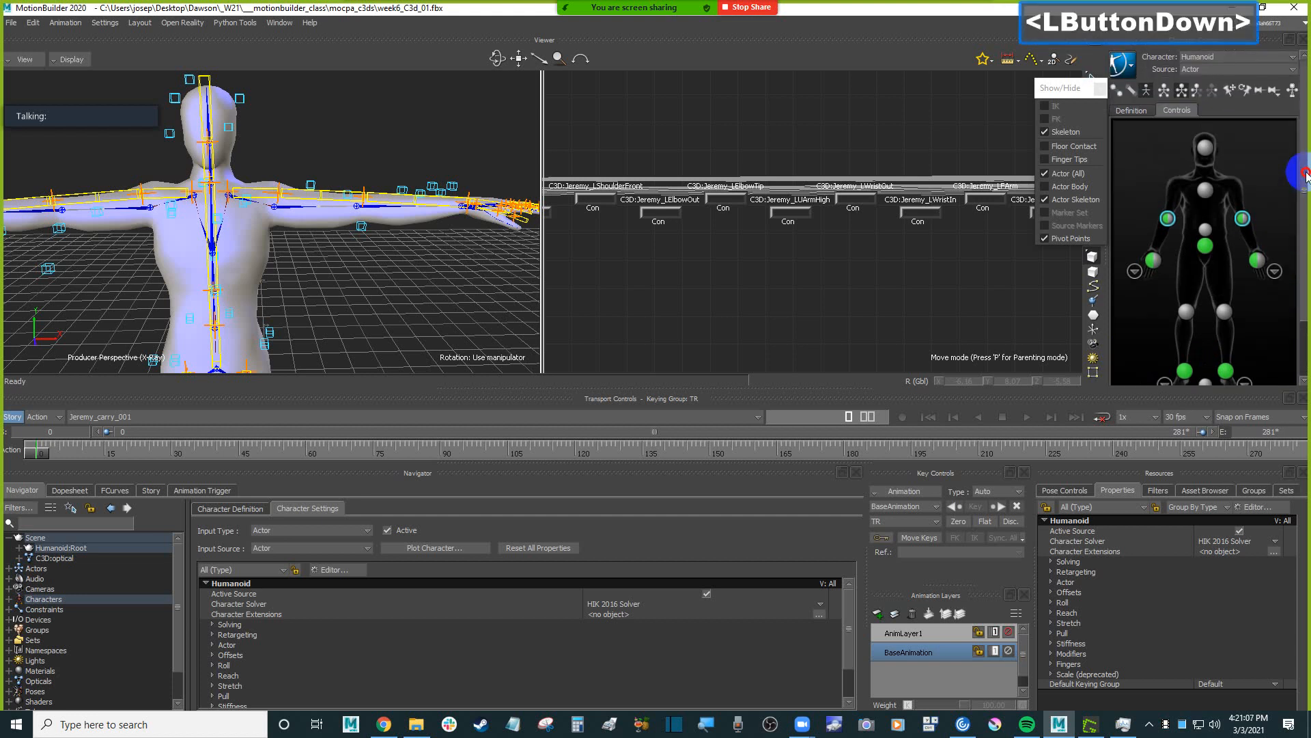
left_click_drag(354, 117, 375, 175, "ctrl")
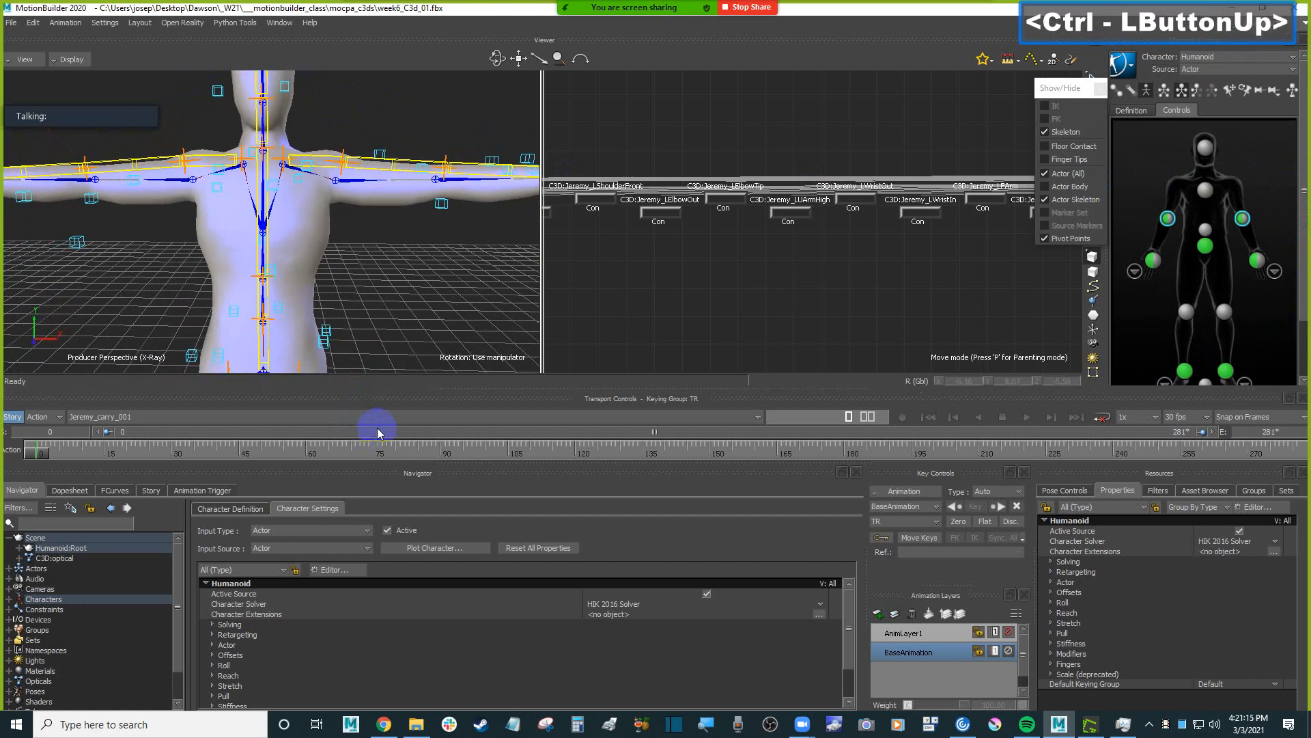
Expand the Humanoid's Solving settings and select the Realistic Shoulder Solving property.
left_click(212, 624)
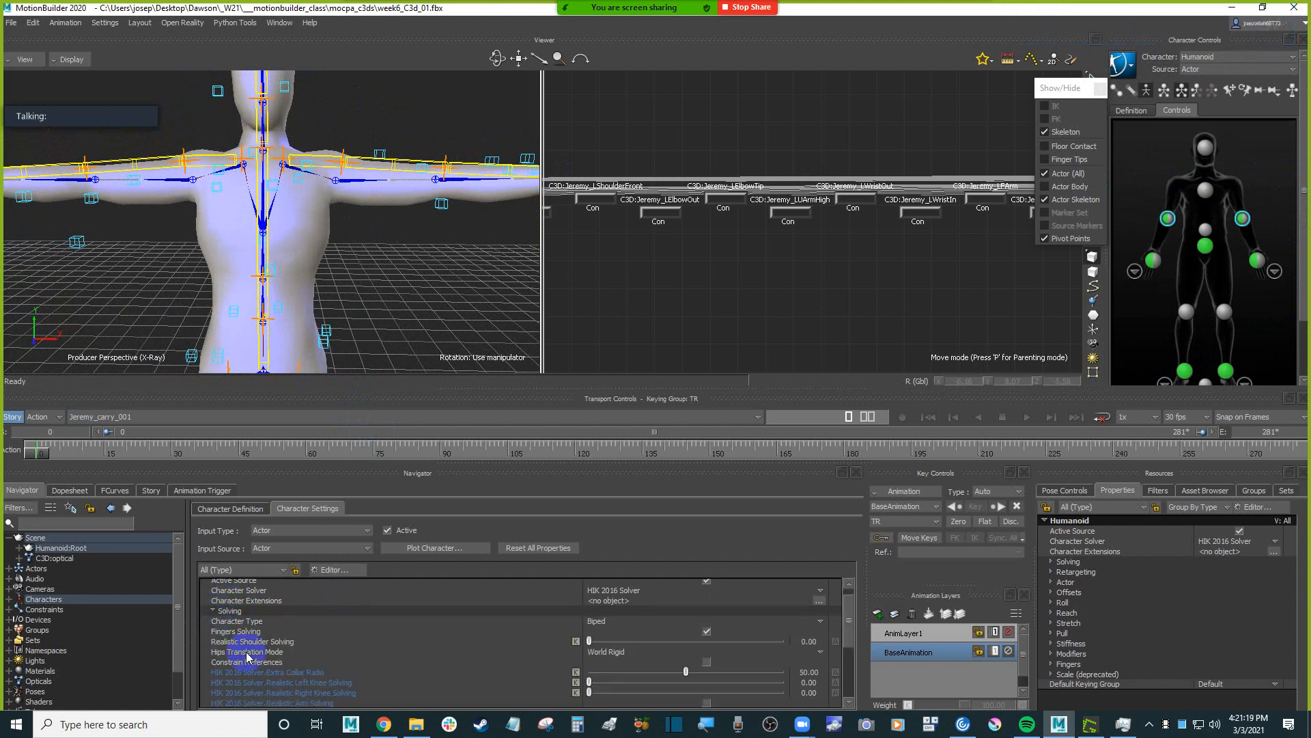
left_click(263, 641)
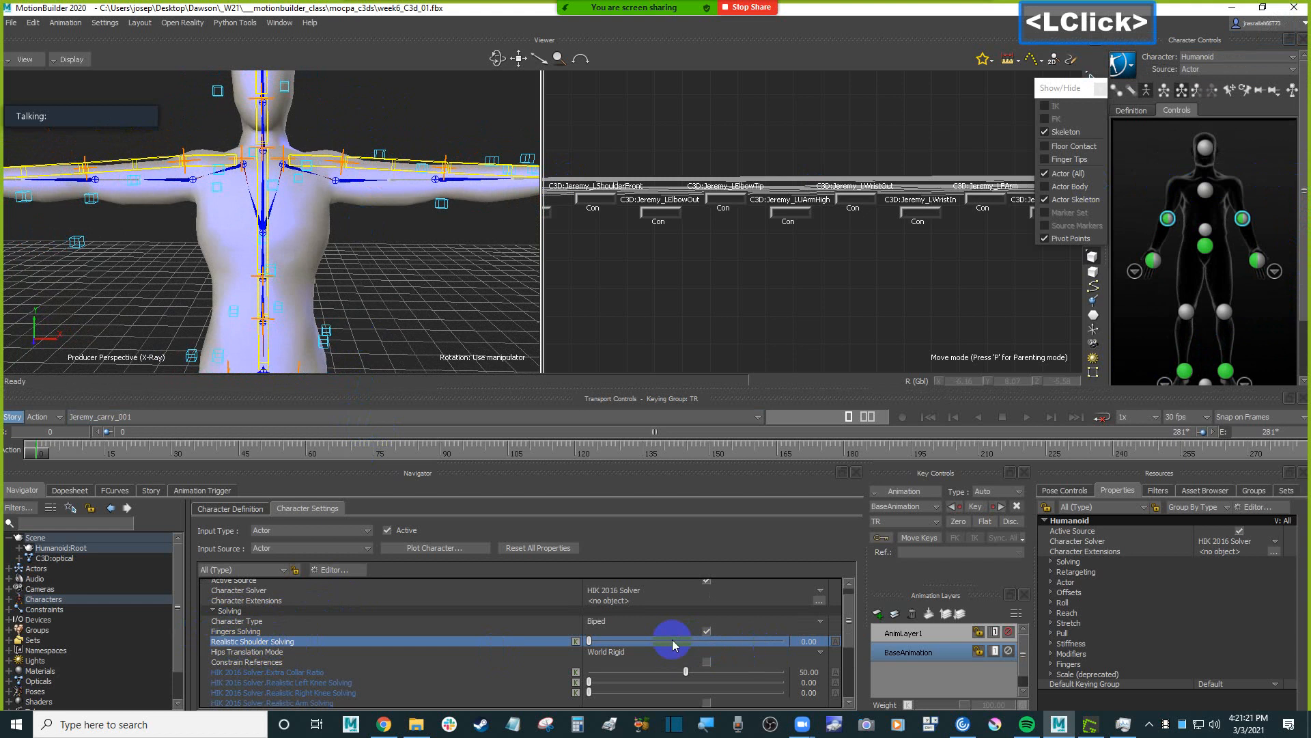
left_click_drag(588, 642, 146, 615)
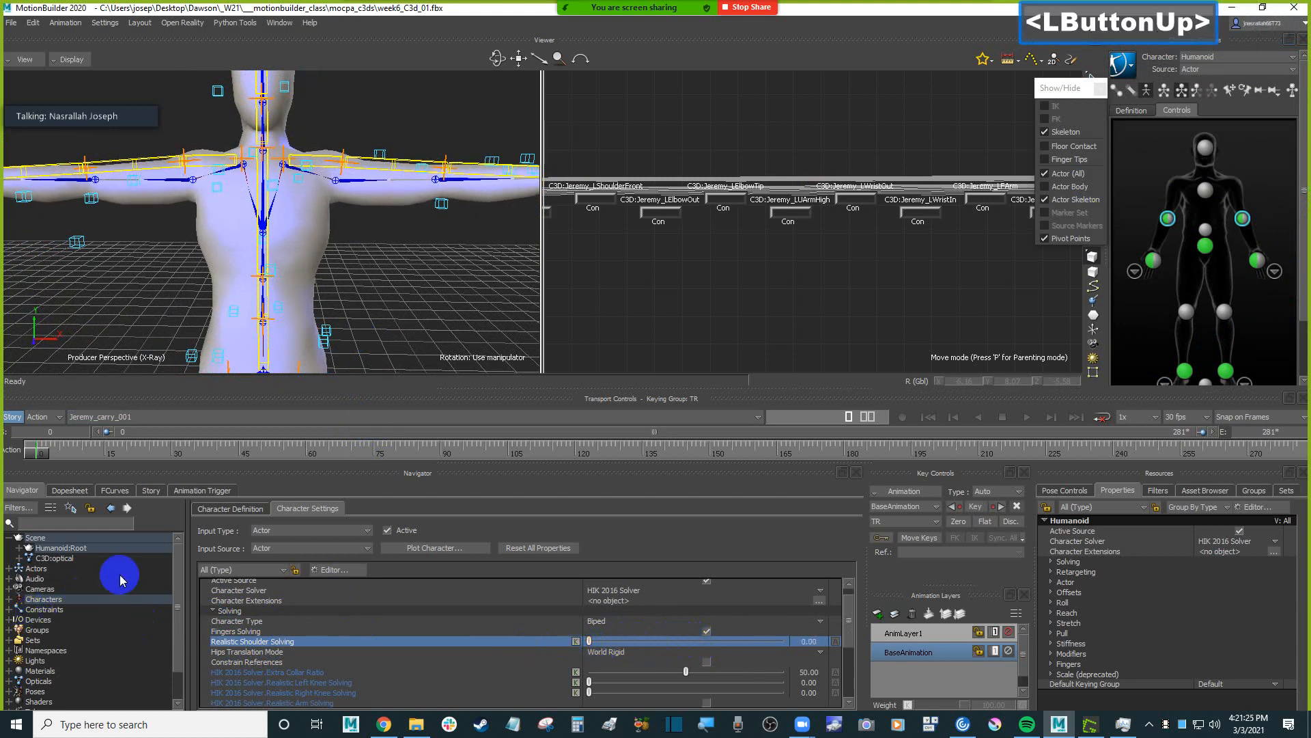
Expand the scene's Characters and open the Humanoid character from there.
scroll(108, 571, "up", 3)
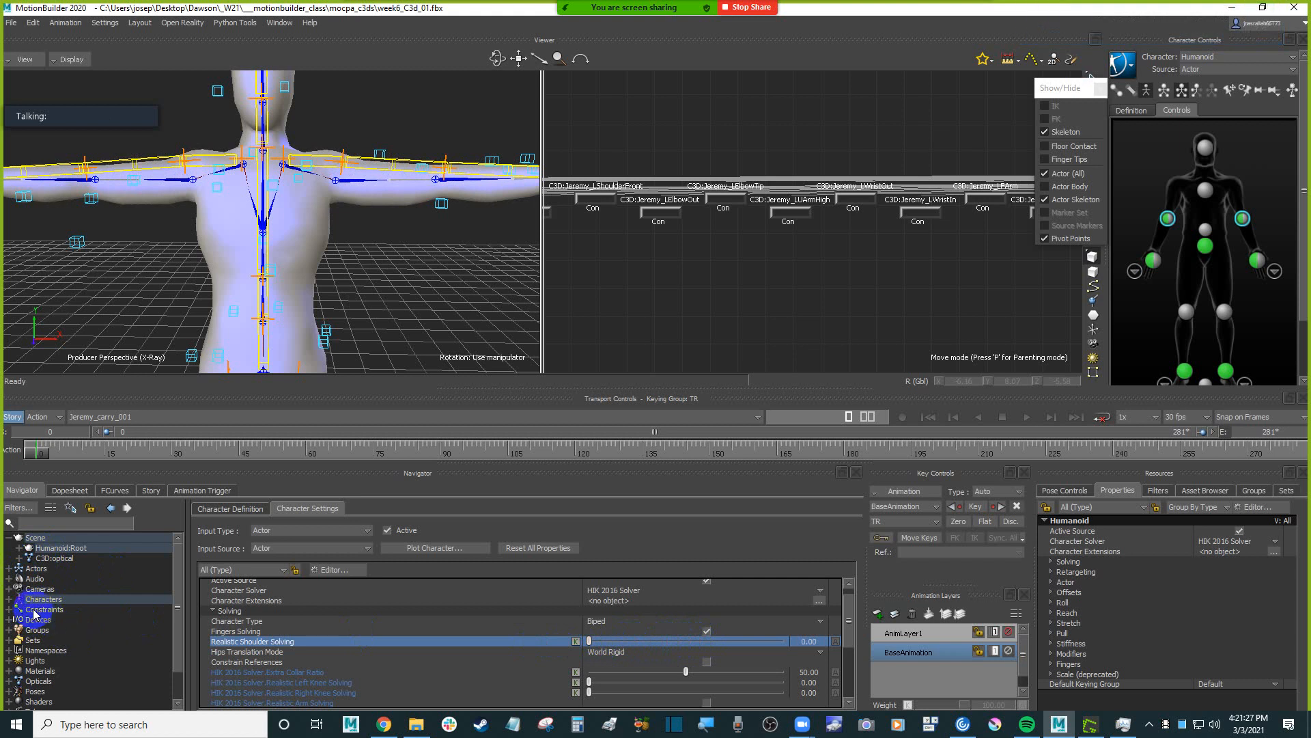
left_click(10, 604)
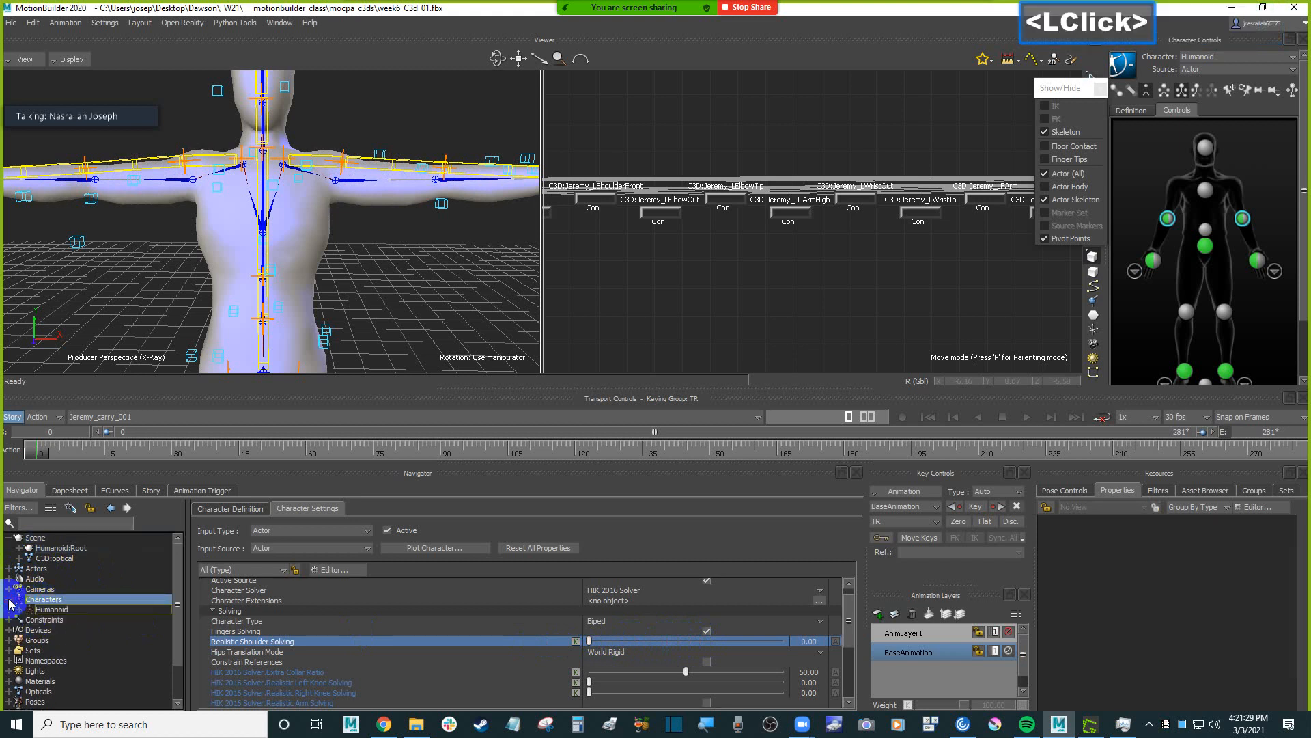
double_click(68, 610)
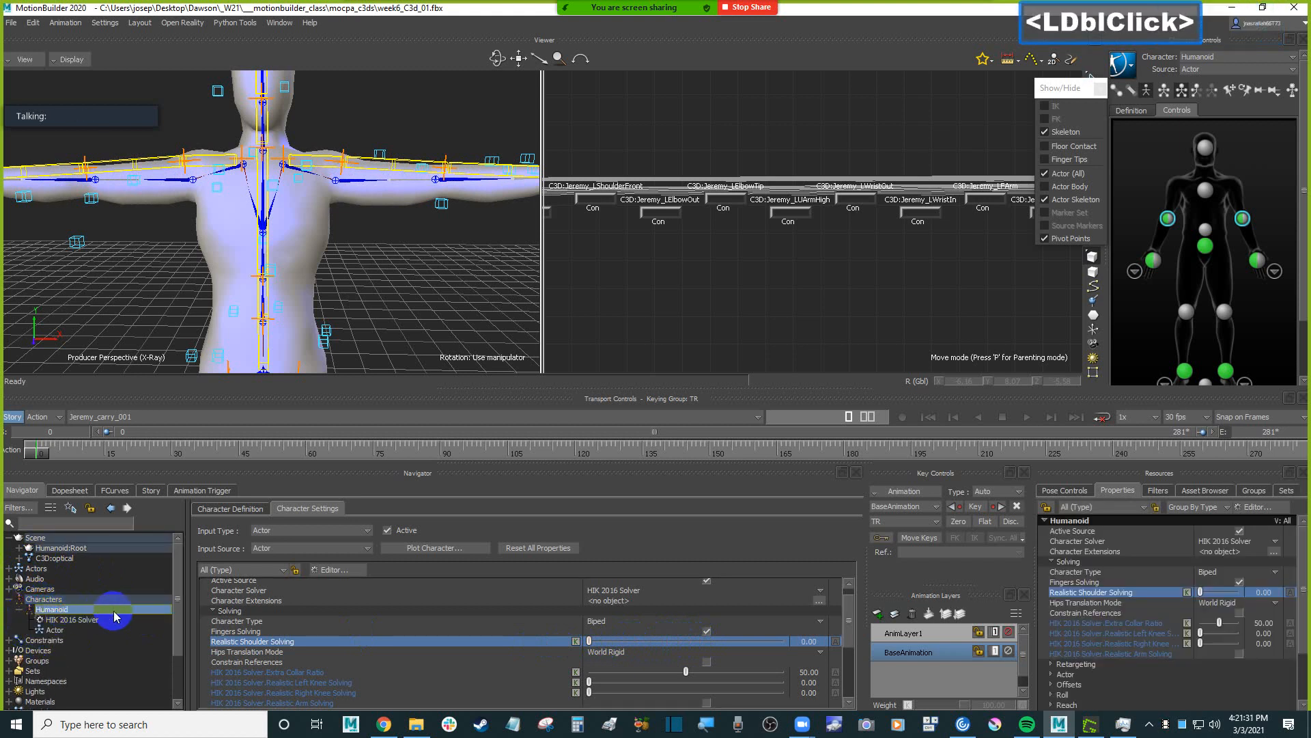
double_click(71, 619)
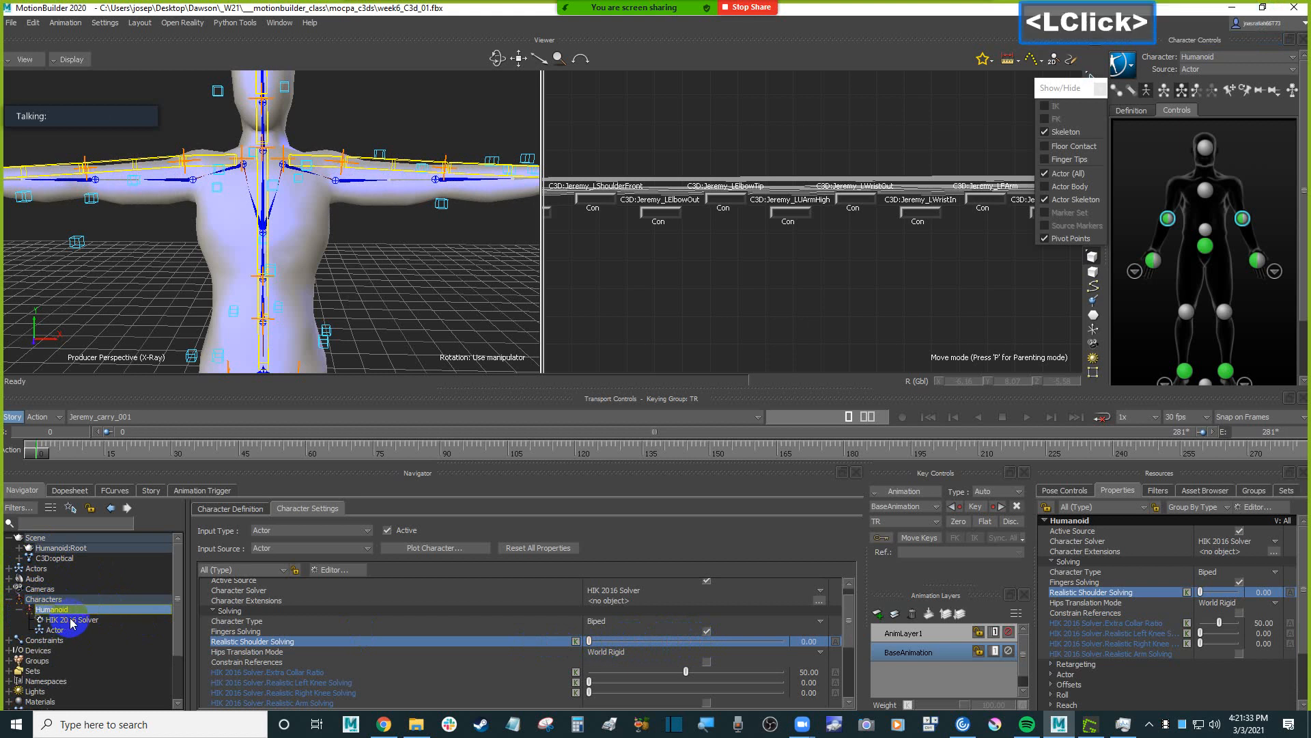
double_click(53, 608)
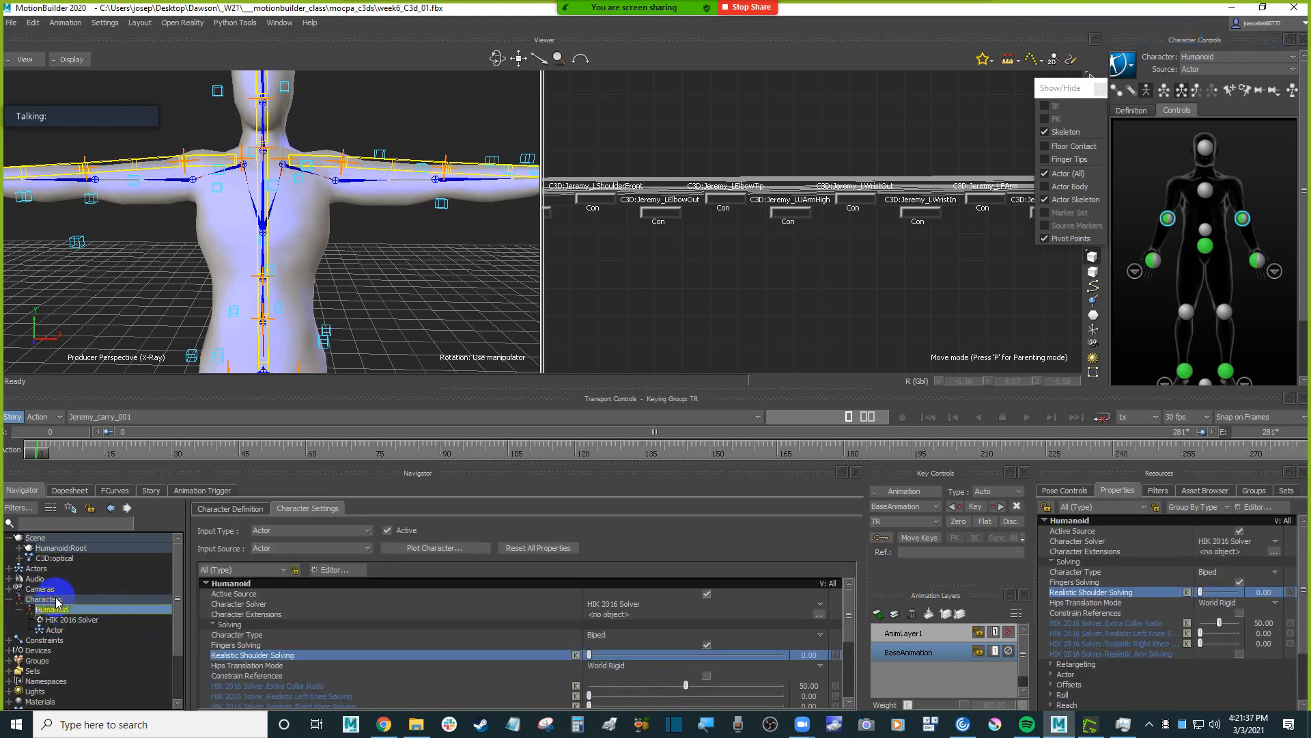
double_click(66, 612)
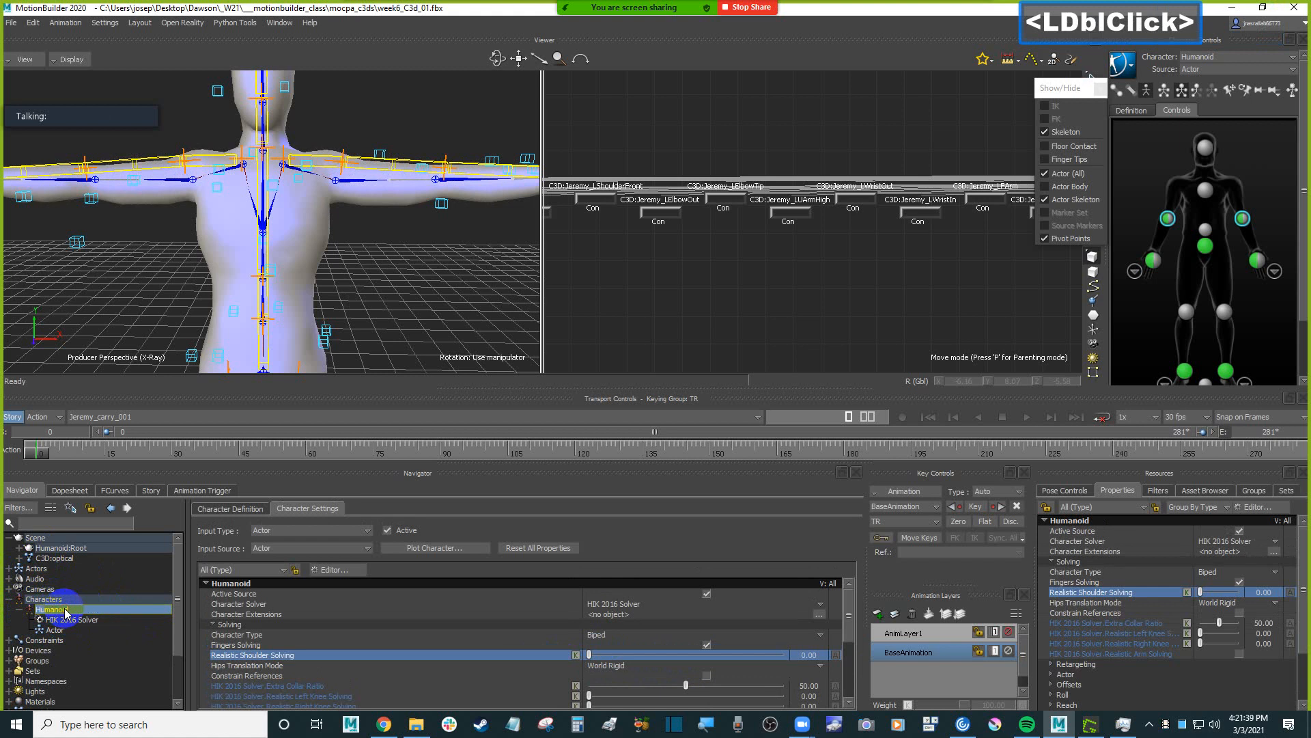
In the Humanoid's character settings, set Realistic Shoulder Solving to 60.
scroll(338, 599, "up", 2)
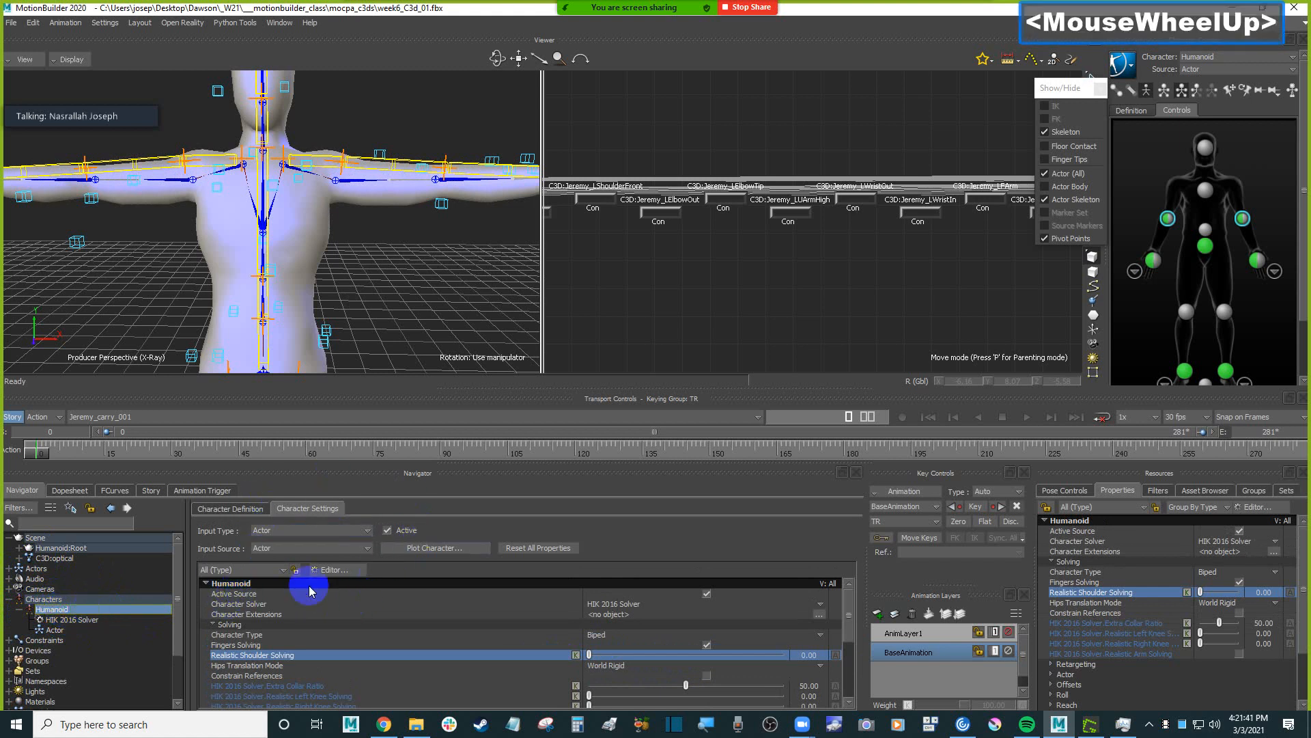
left_click(313, 510)
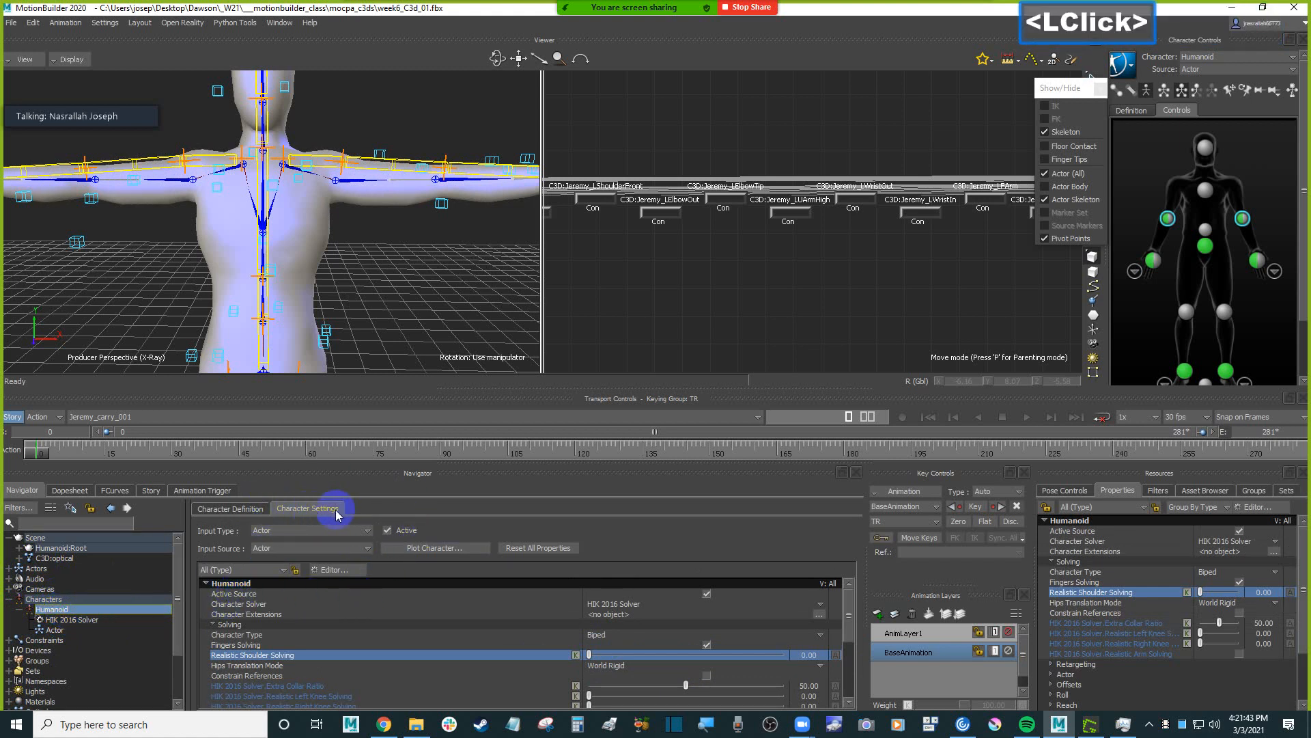
scroll(305, 640, "up", 2)
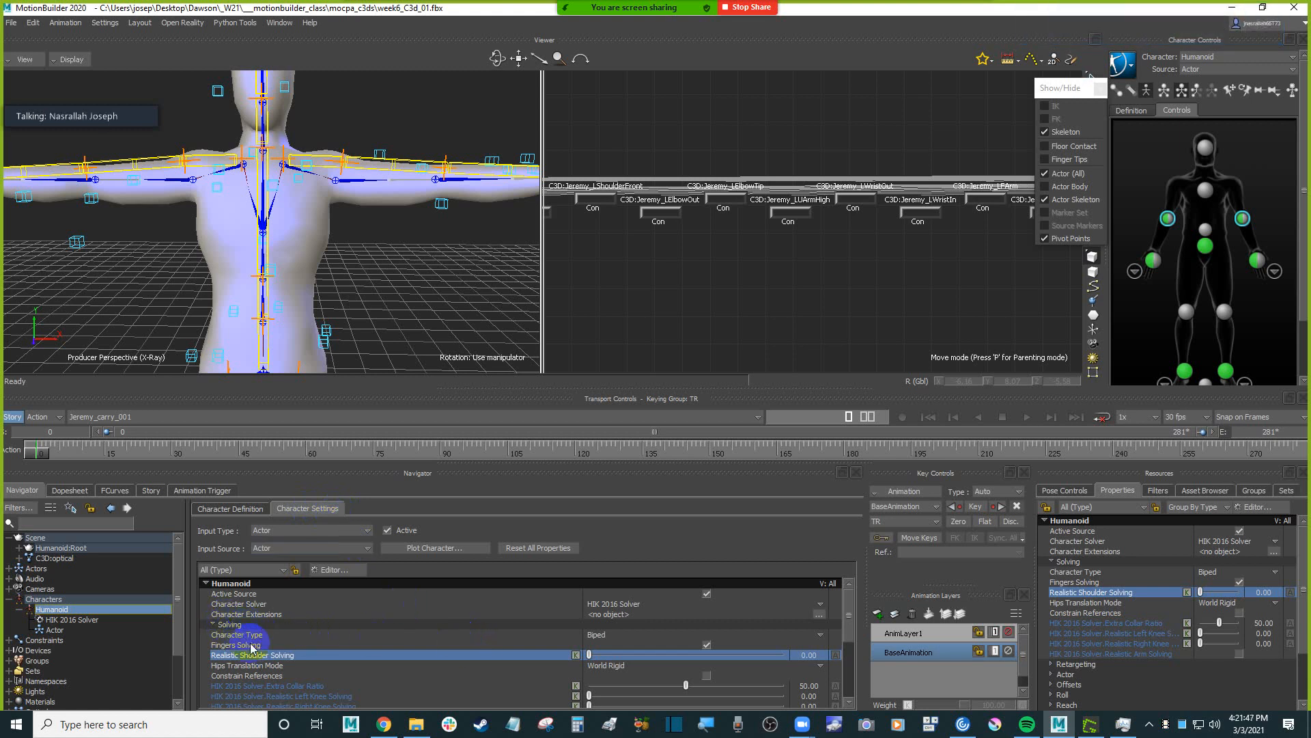
left_click(287, 655)
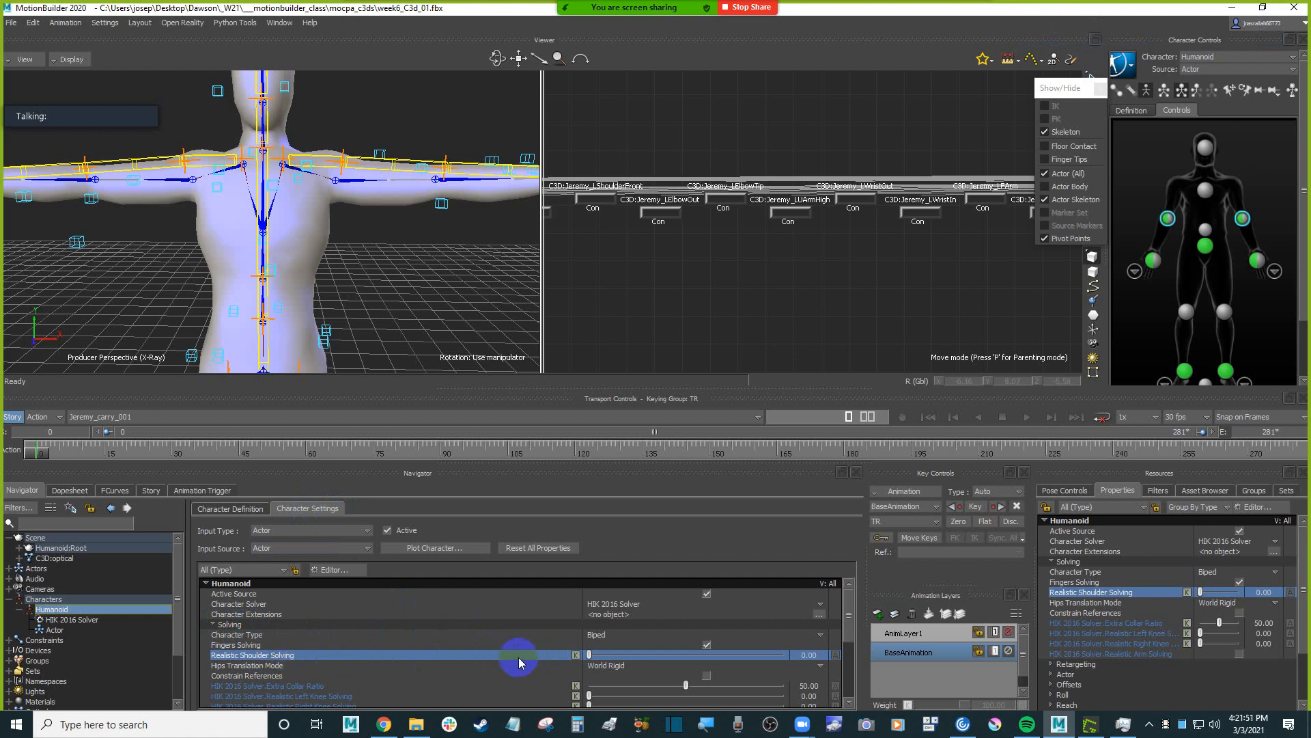
left_click(294, 658)
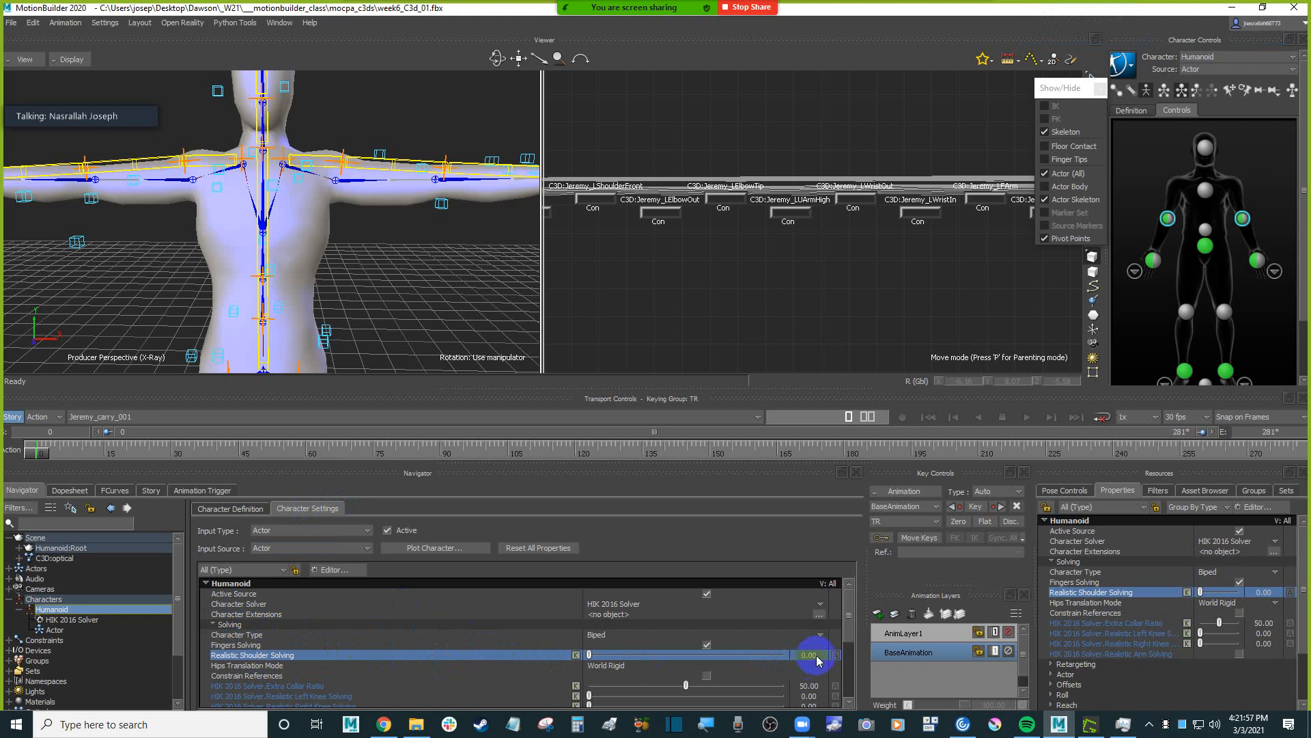
left_click_drag(589, 657, 716, 658)
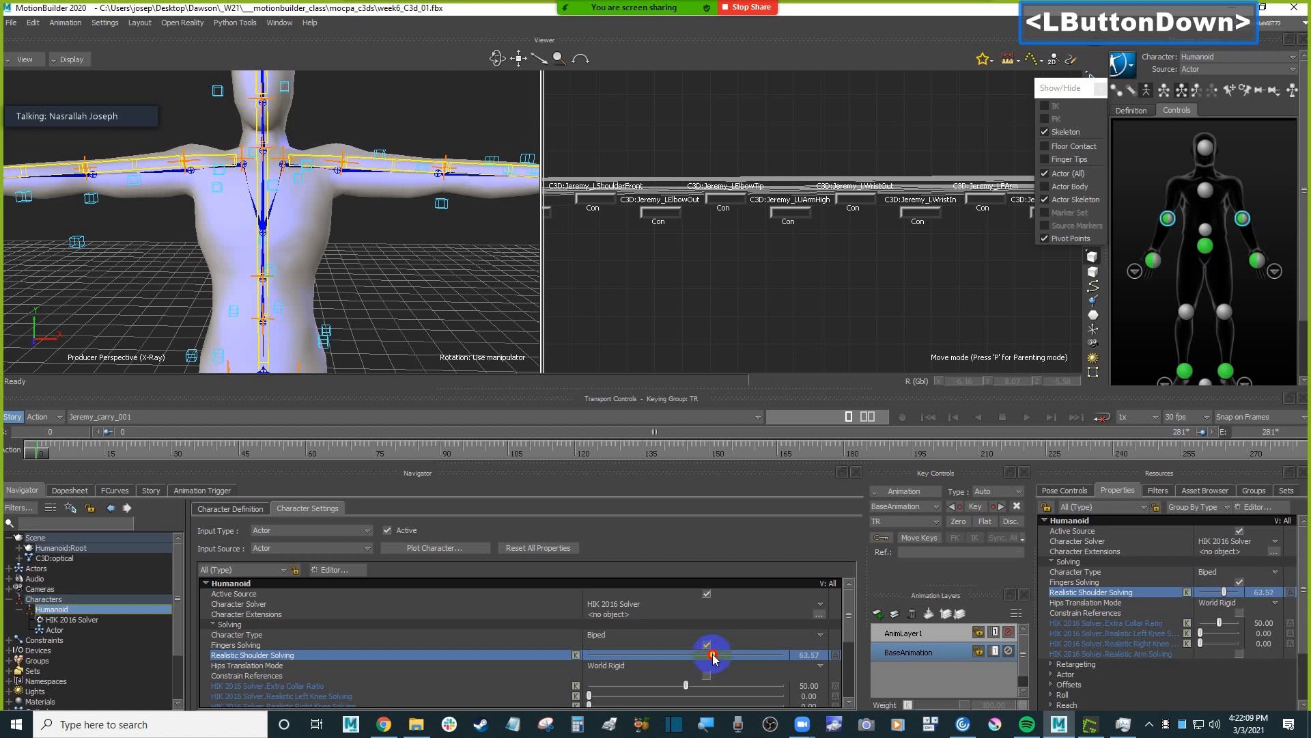
double_click(809, 656)
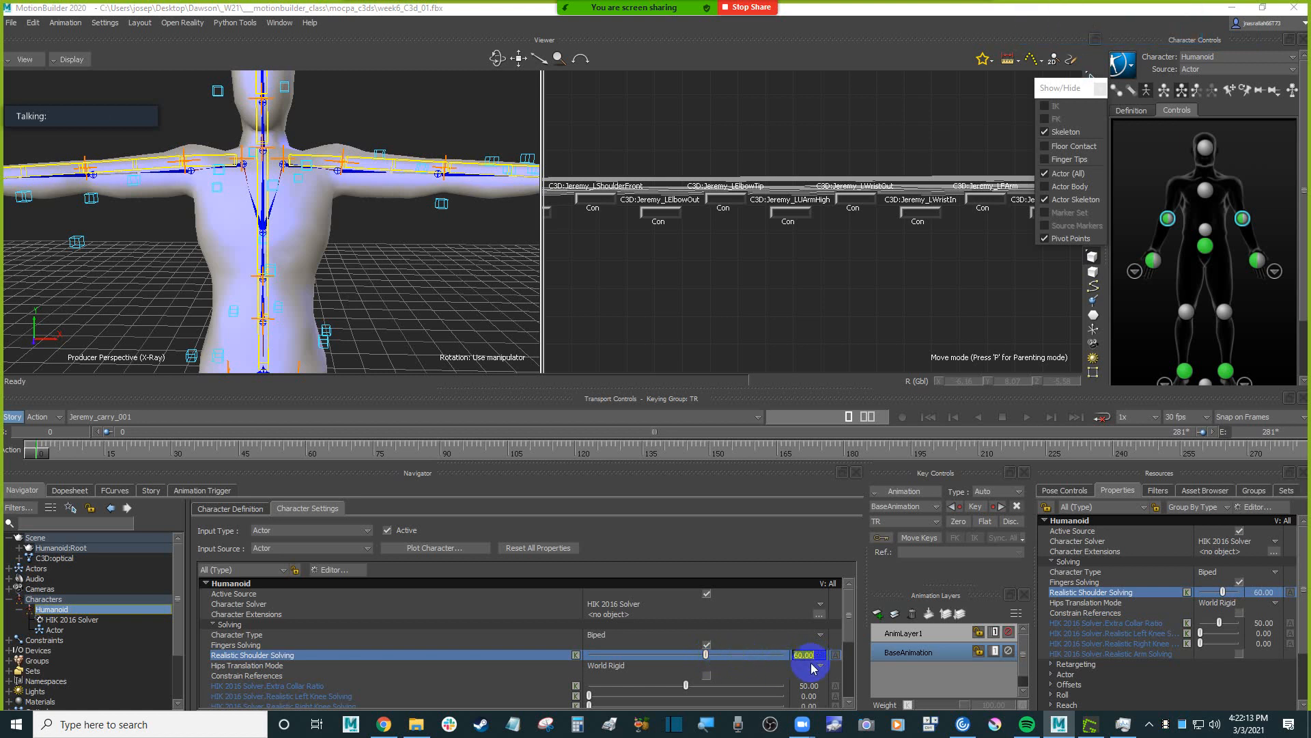
left_click(536, 656)
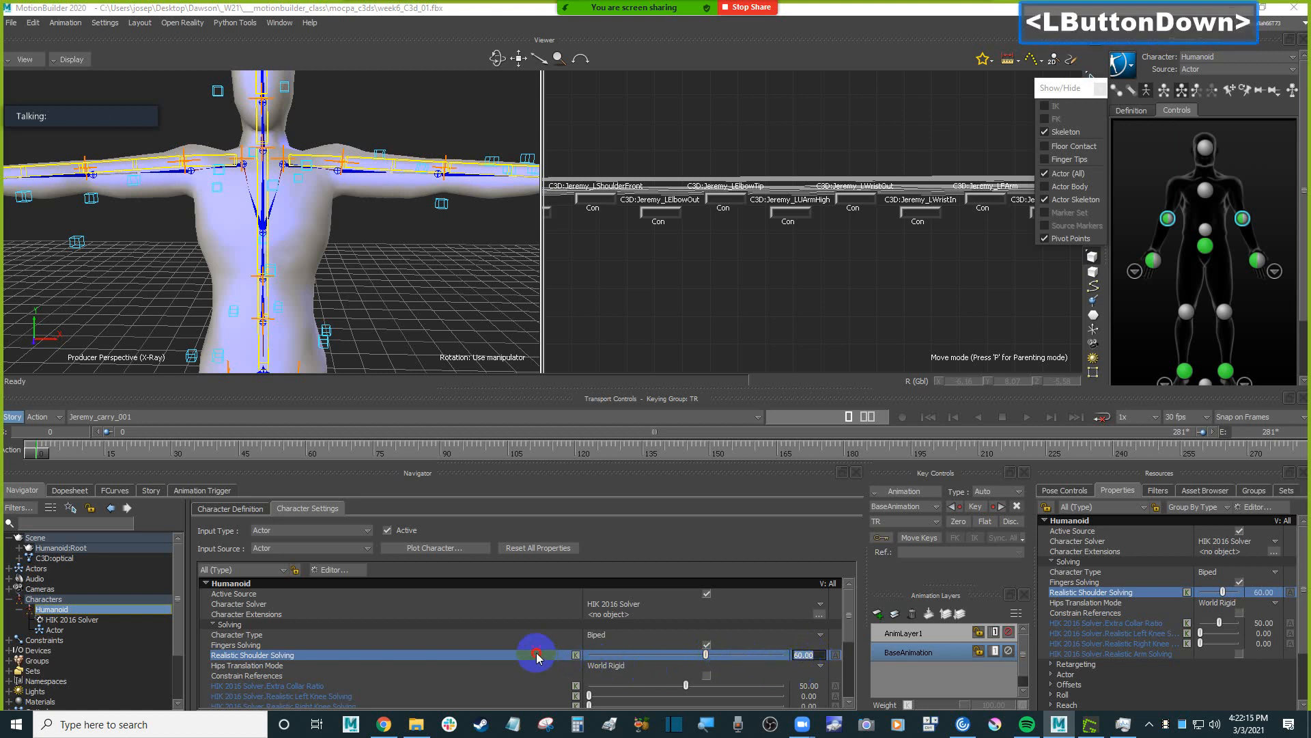
Inspect the Humanoid's shoulders and arms against the Actor's bones, and make the Humanoid the current character again.
left_click_drag(337, 174, 372, 239, "ctrl")
left_click_drag(373, 252, 339, 232, "shift")
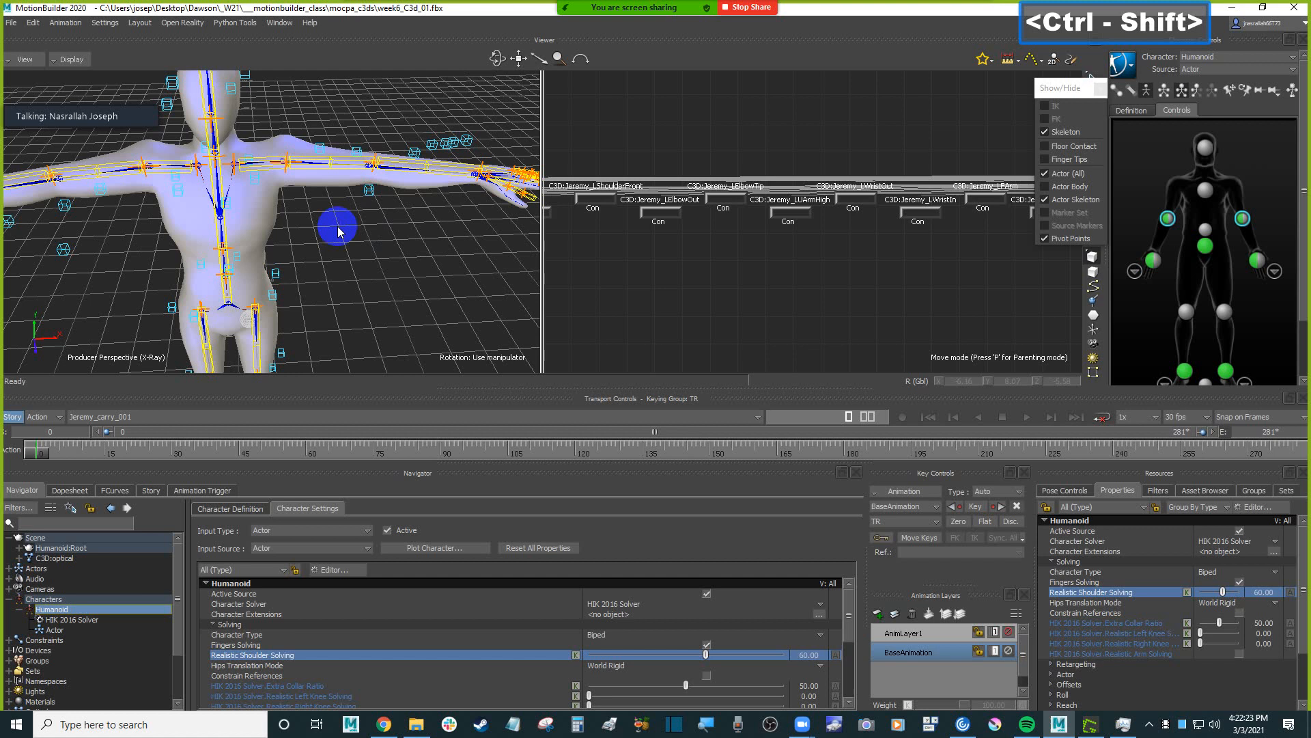
left_click(280, 173)
left_click_drag(378, 106, 872, 172, "ctrl+shift")
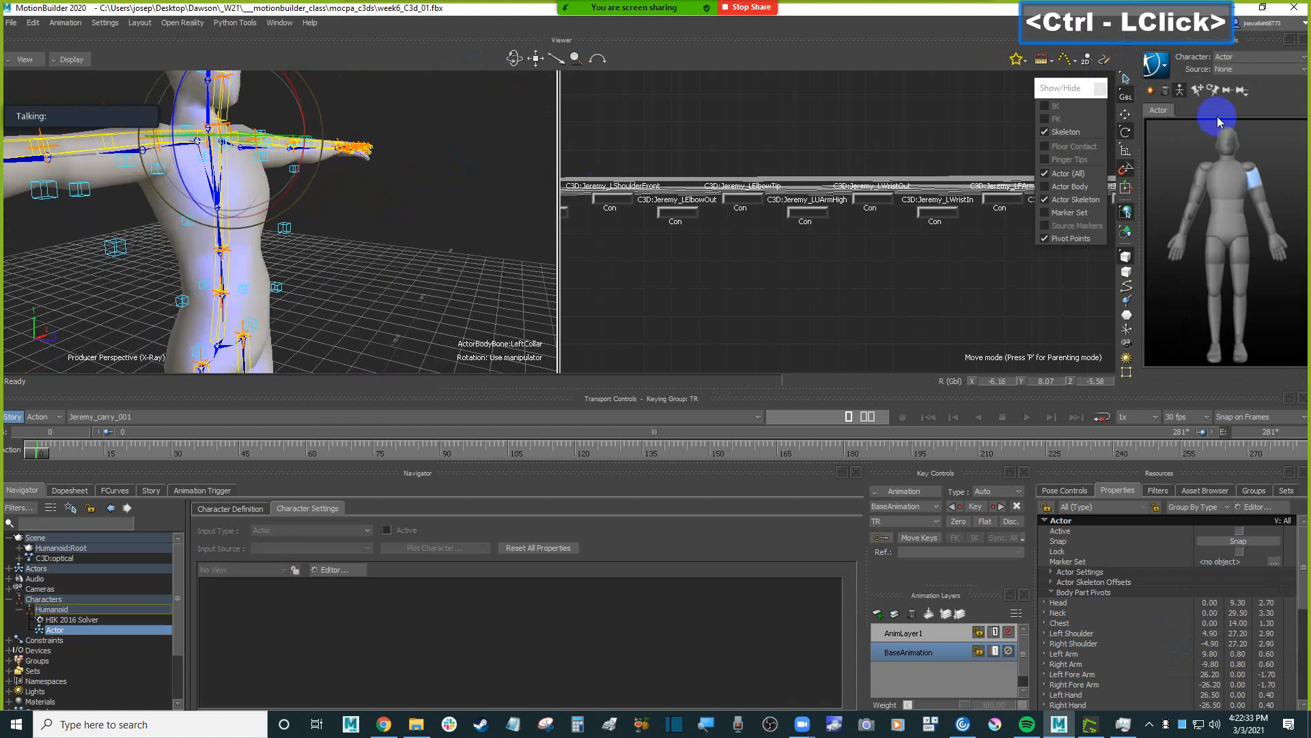
left_click(1246, 61)
left_click(1240, 80)
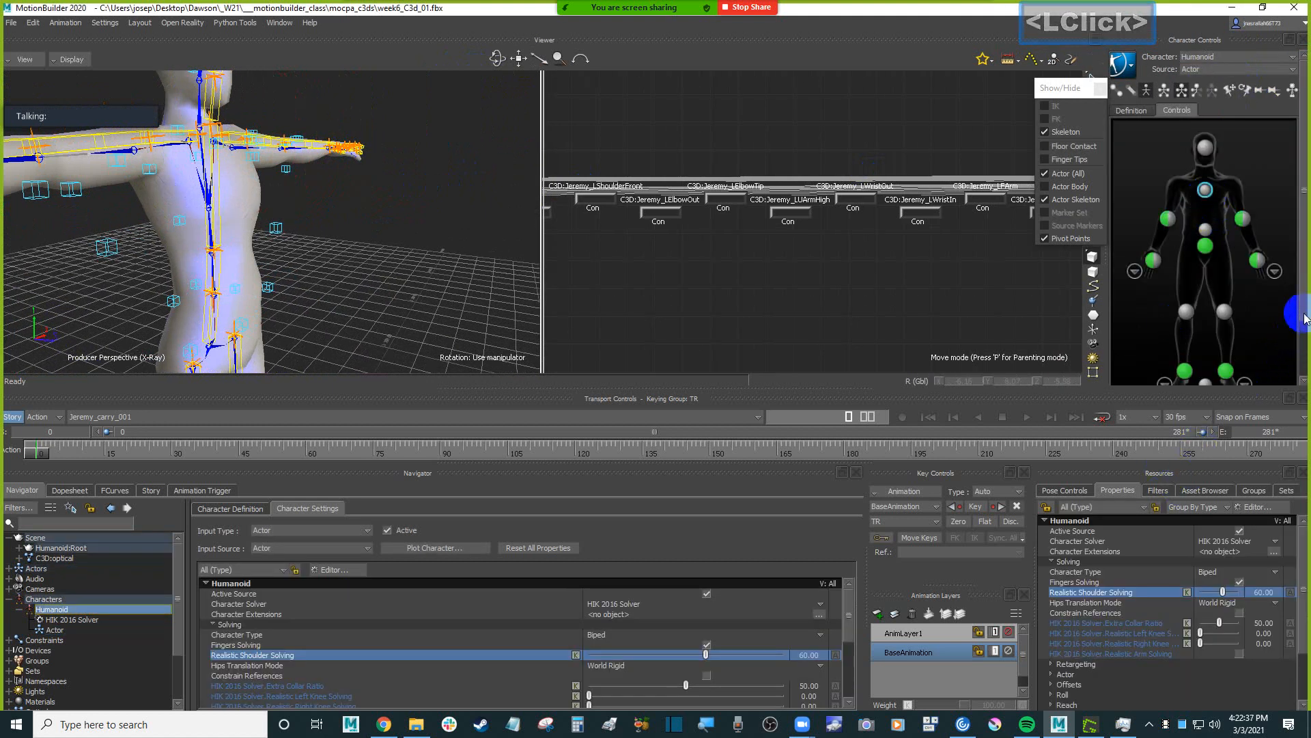
Try different IK Blend T and IK Blend R amounts on the Humanoid's chest effector.
left_click_drag(1305, 318, 1281, 367)
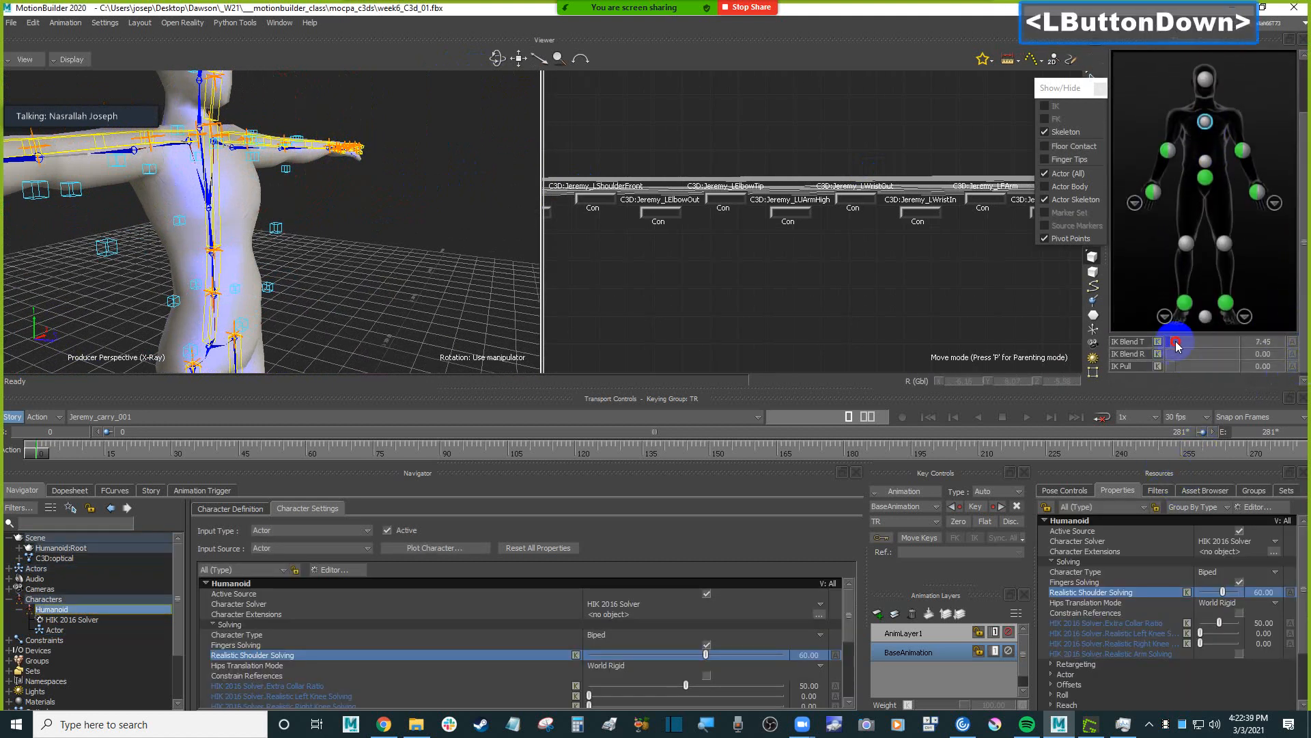
left_click_drag(1177, 344, 1211, 344)
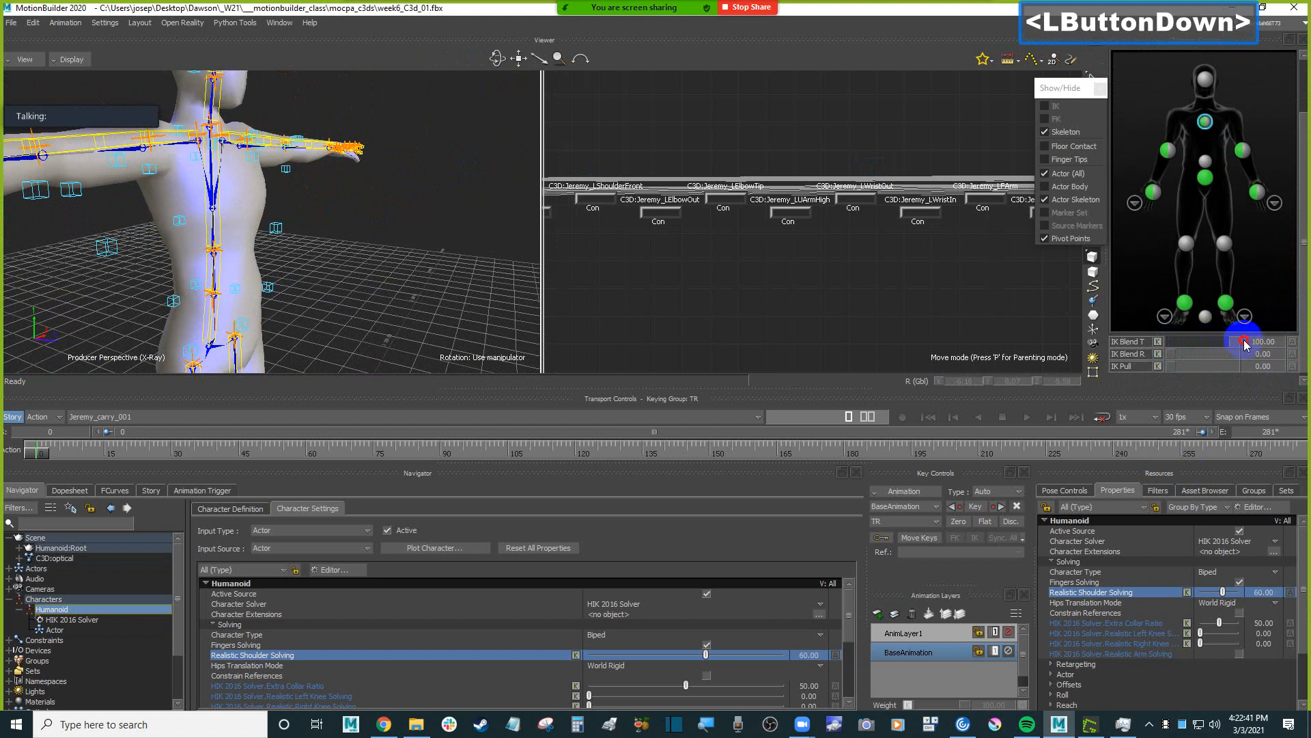
left_click_drag(1178, 356, 1188, 352)
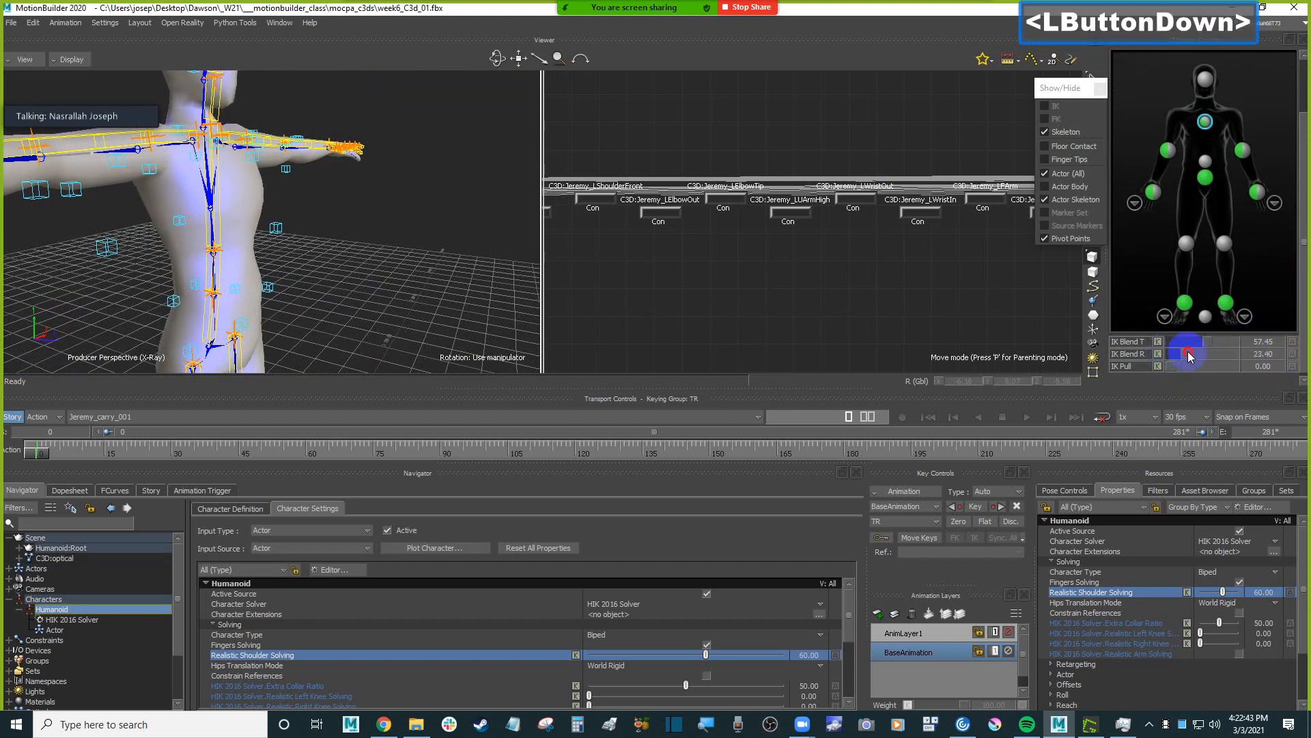
left_click_drag(442, 257, 478, 229, "ctrl")
left_click_drag(1201, 339, 1142, 340)
left_click_drag(474, 268, 1212, 344, "ctrl+shift")
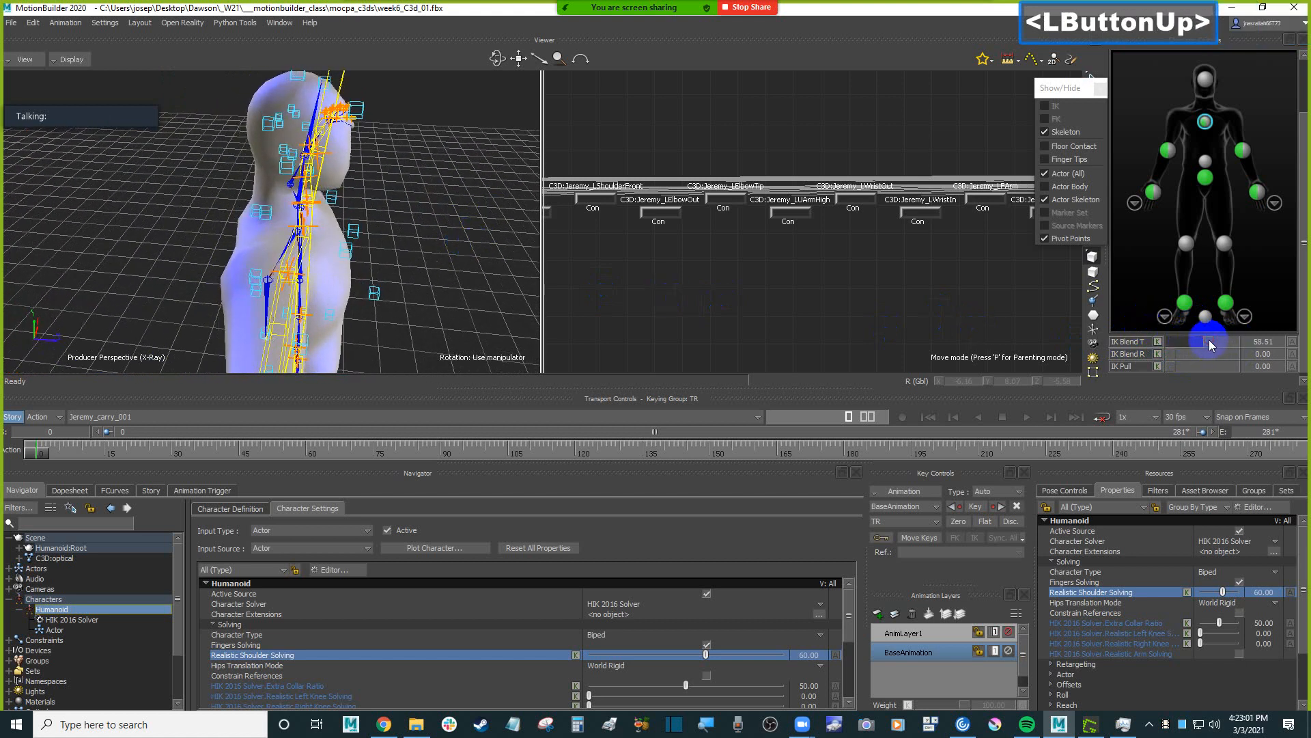
Set the chest effector's IK Blend T to 60 and check the upper body from the side.
left_click(1271, 341)
type("60")
key("Return")
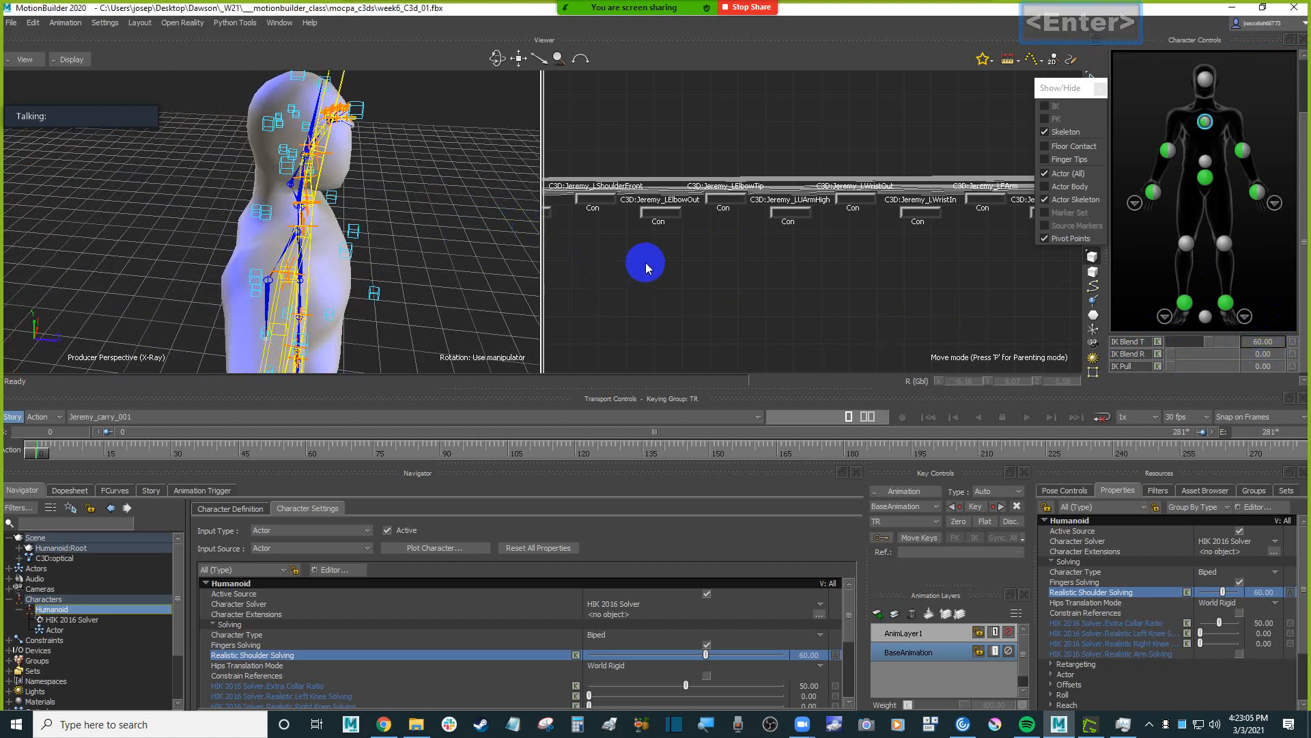
left_click_drag(497, 221, 437, 212, "ctrl")
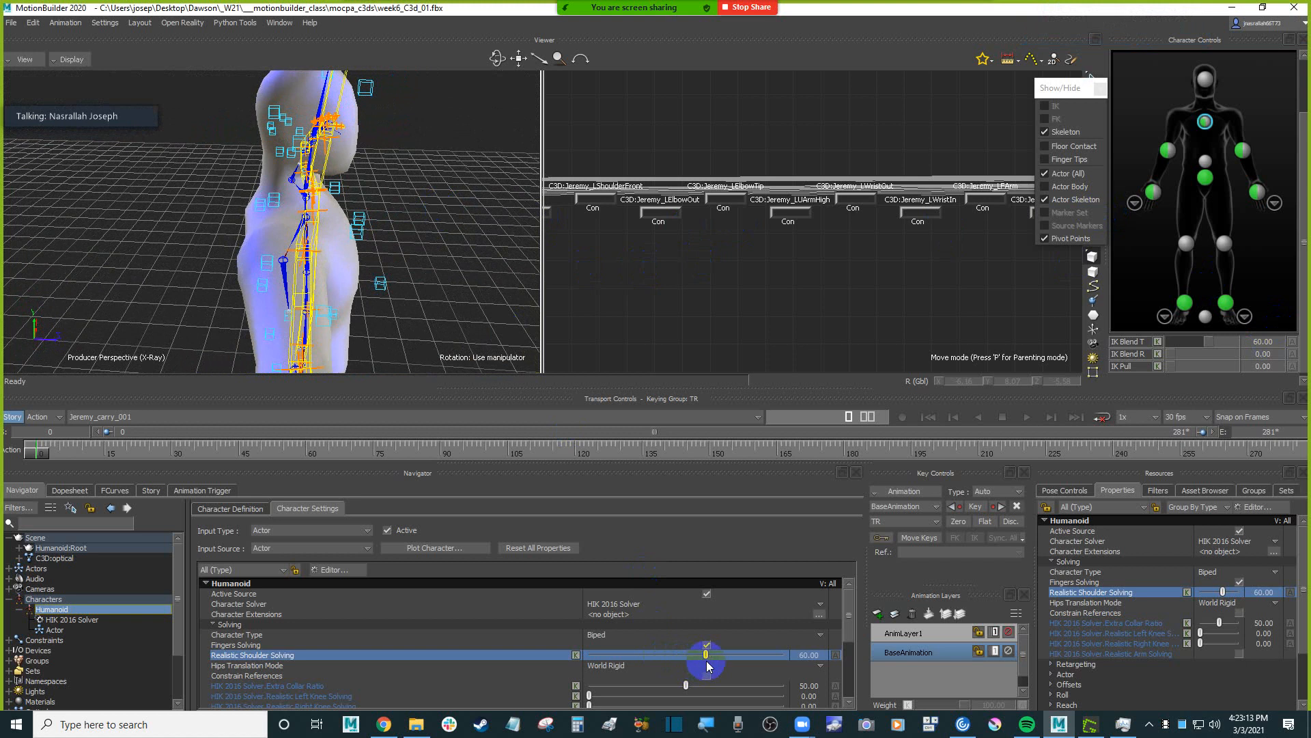
Fine-tune the Humanoid's Realistic Shoulder Solving around 60.
left_click_drag(708, 655, 704, 658)
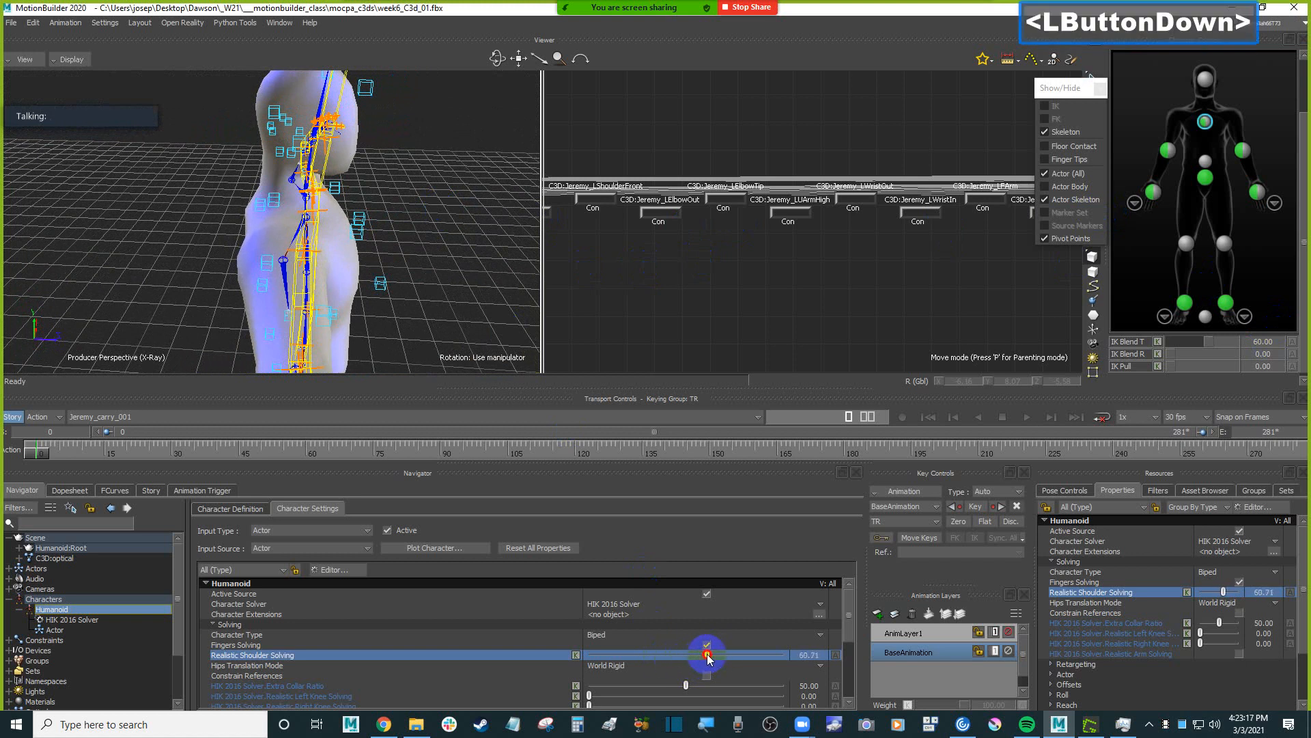
Try a small rotation of the Actor's left collar from a high view of the shoulders, and undo it.
left_click_drag(458, 273, 343, 316, "ctrl+shift")
left_click(239, 224)
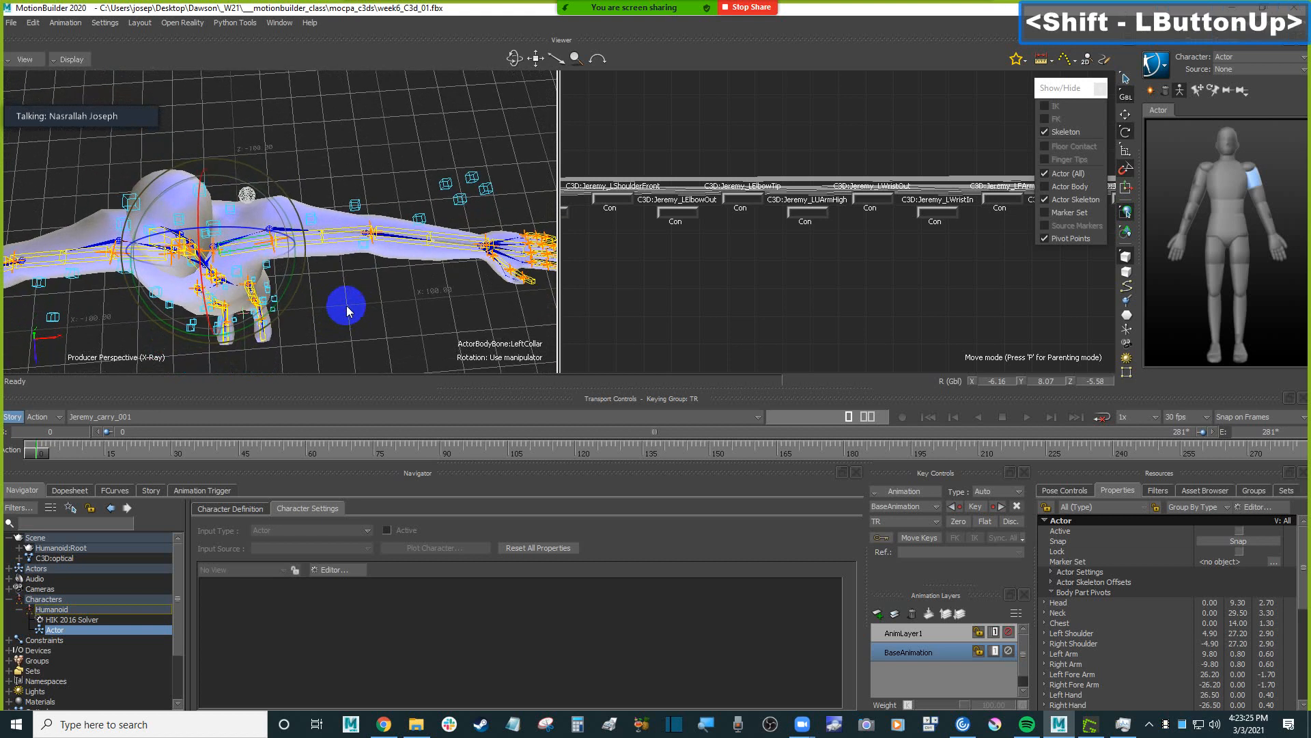
left_click(292, 284)
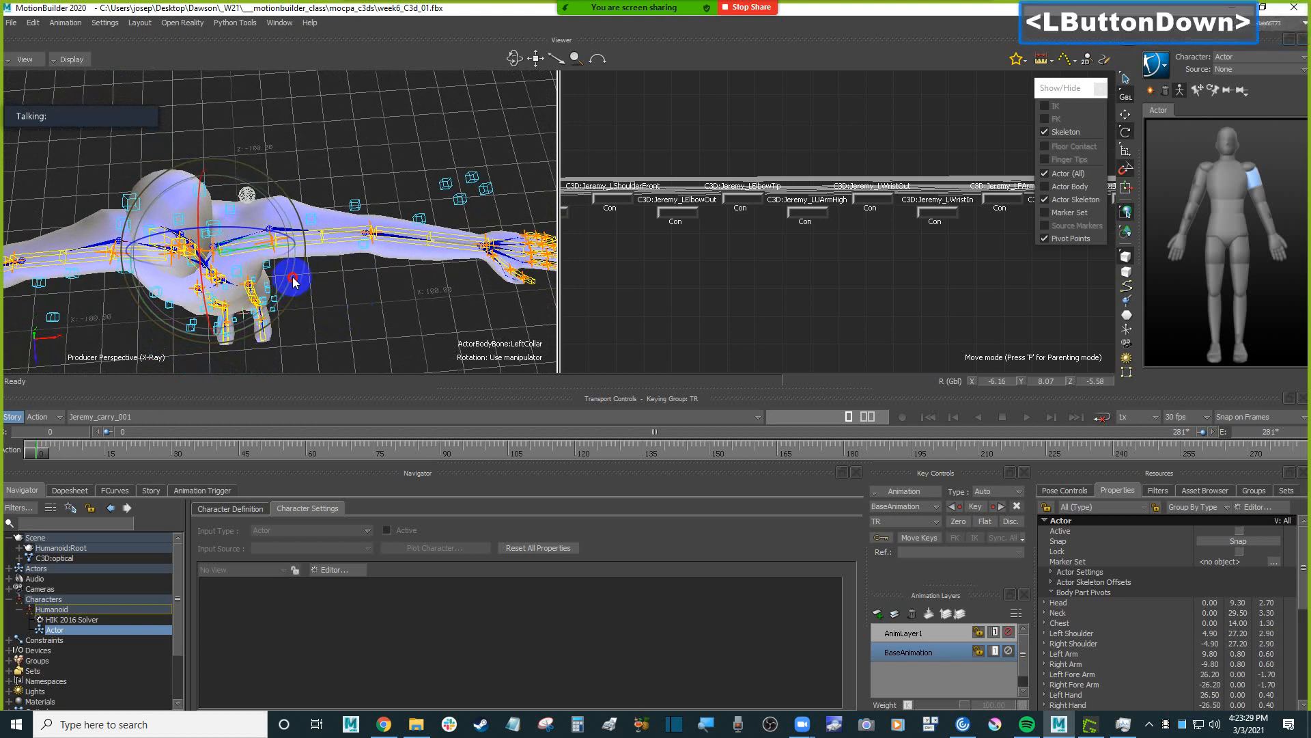
left_click_drag(294, 282, 295, 280)
key("ctrl+z")
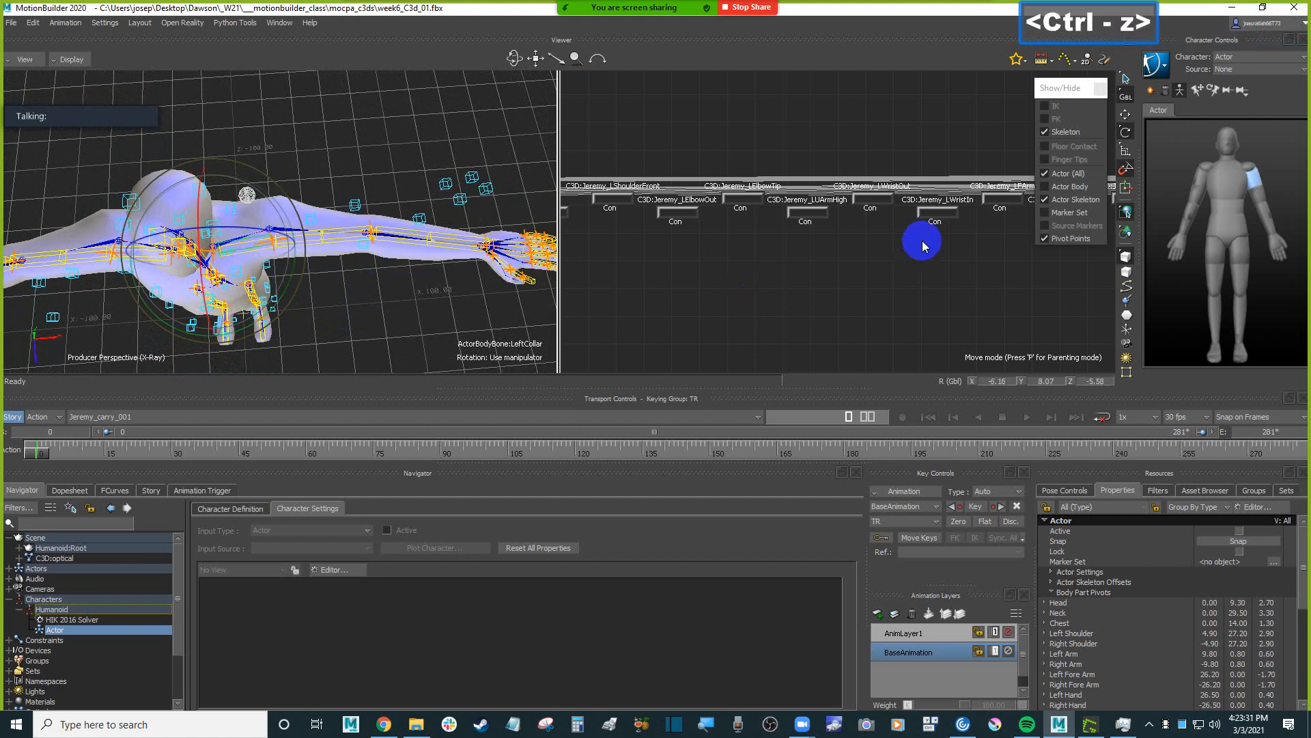
Rotate the Actor's left collar to bring the left arm closer to its wrist and arm markers.
left_click(1125, 168)
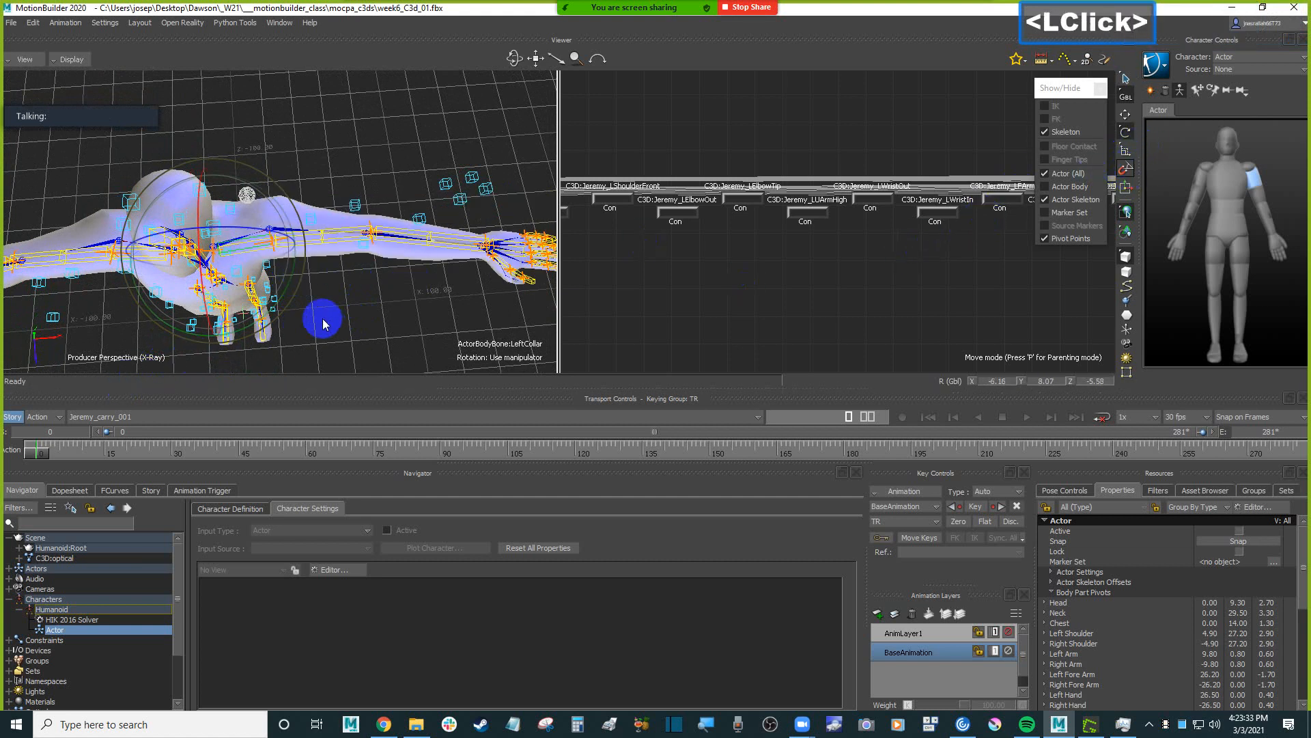
left_click_drag(497, 265, 439, 268, "shift")
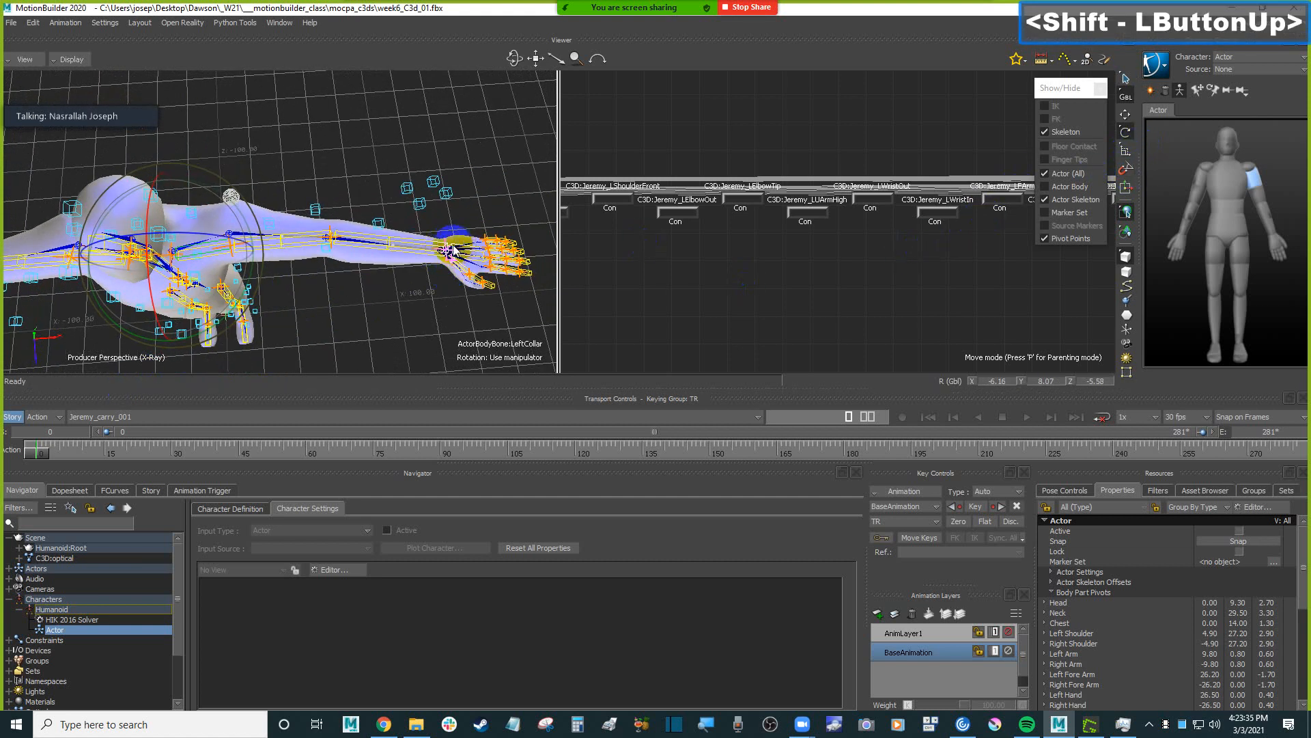
left_click(413, 207)
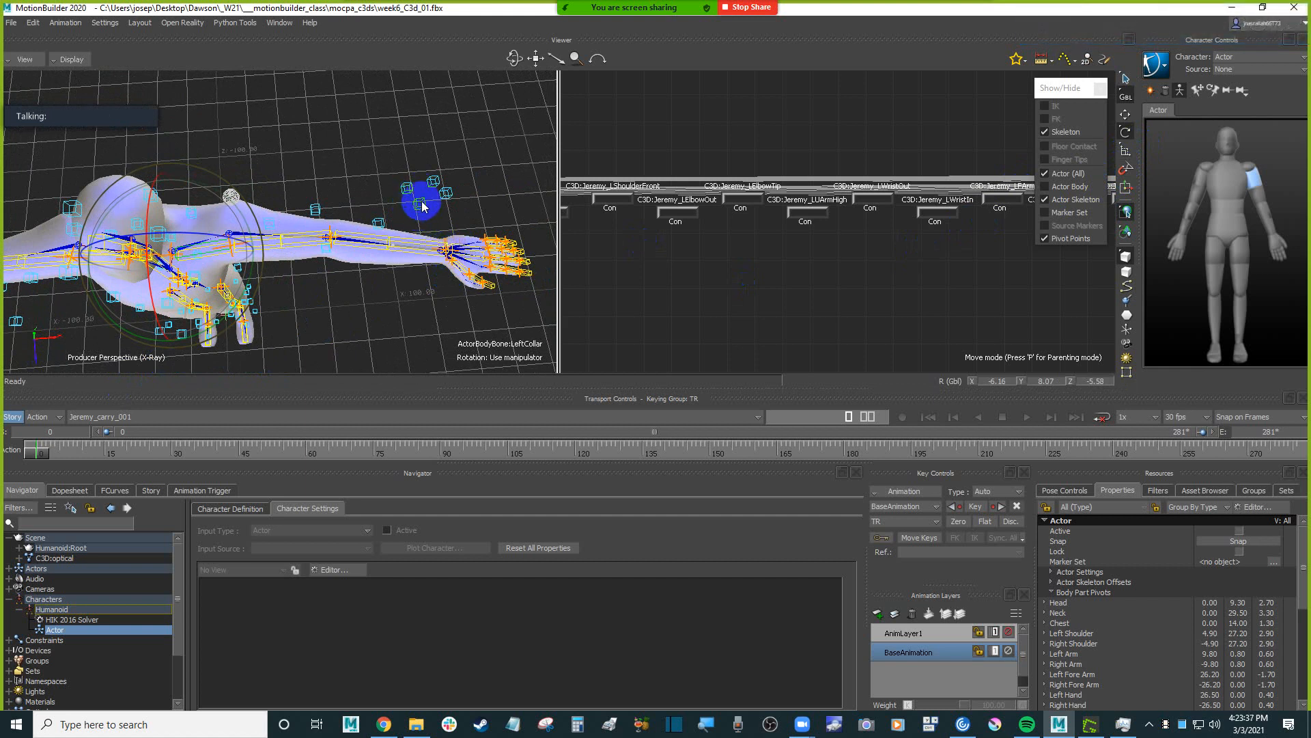
left_click(423, 207)
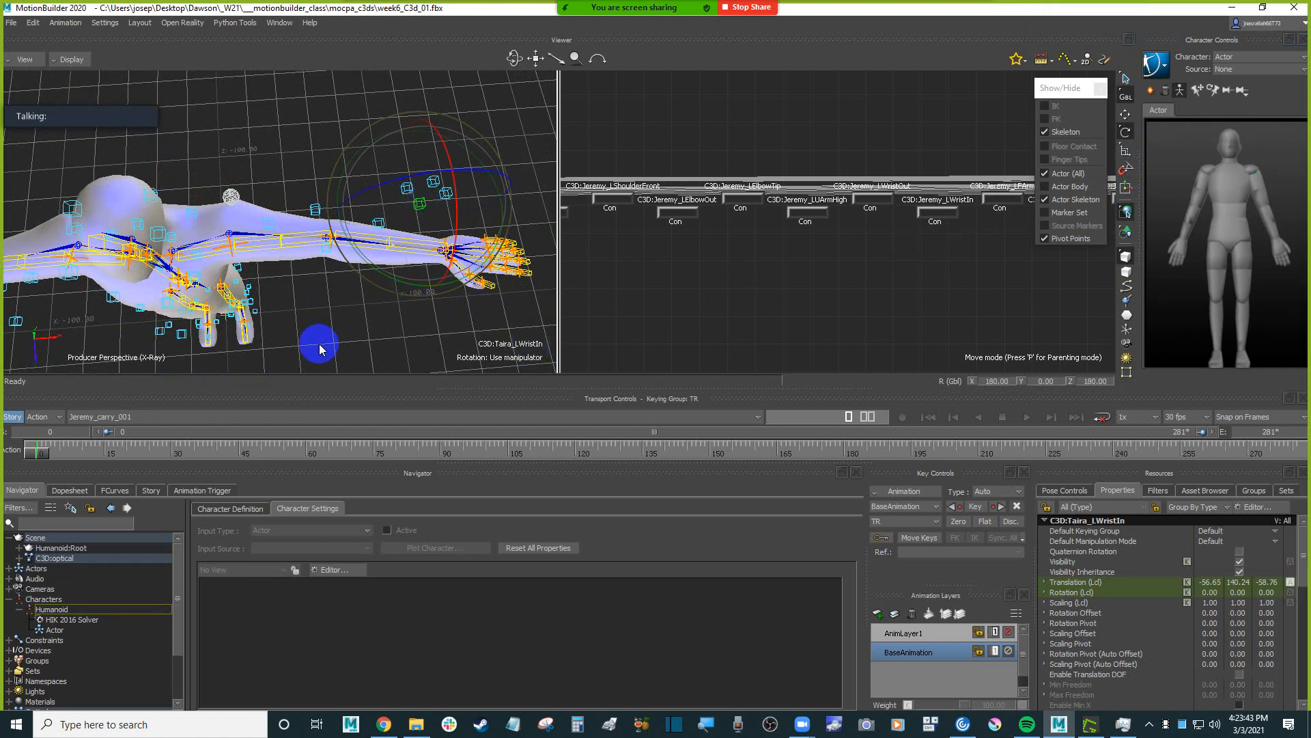
left_click(244, 270)
left_click(216, 260)
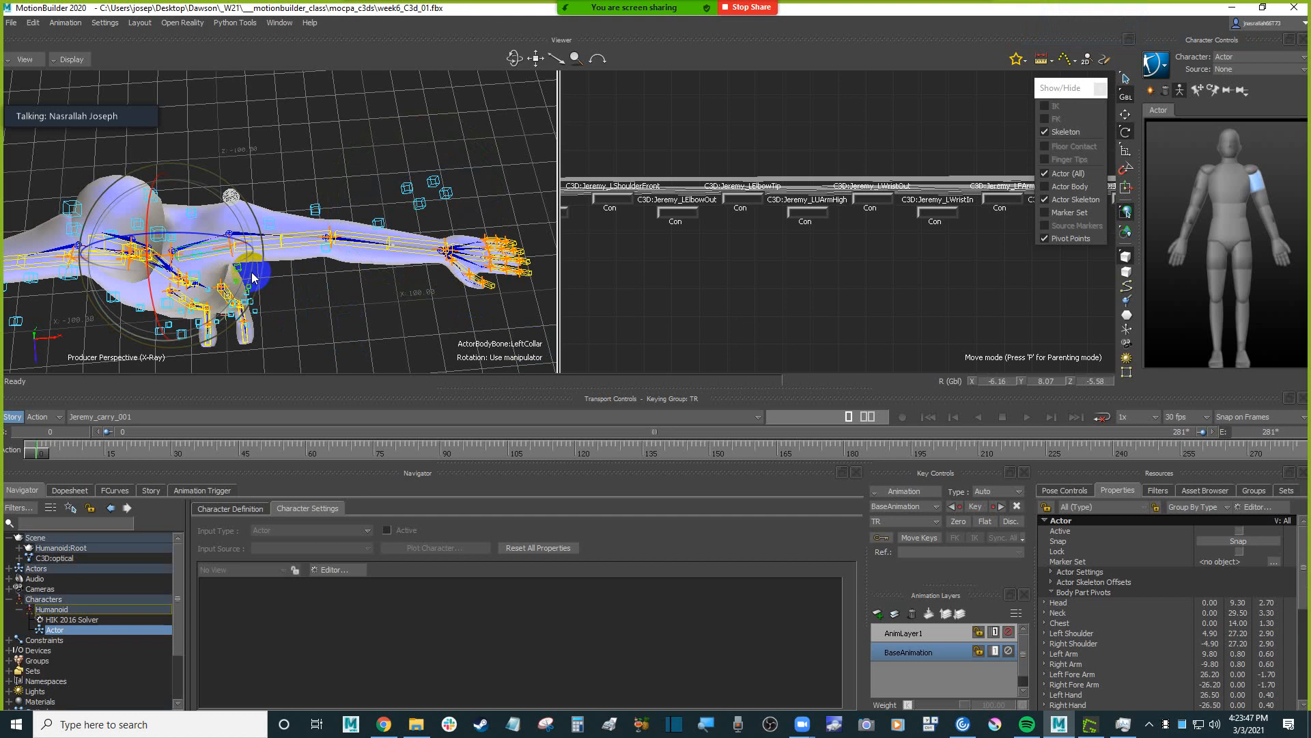
left_click_drag(252, 276, 254, 264)
Rotate the Actor's right collar to about X -5.64, Y -2.21, Z 9.22 so the right arm follows its markers.
left_click_drag(436, 310, 462, 287, "ctrl+shift")
left_click_drag(306, 276, 281, 330, "ctrl+shift")
left_click_drag(245, 208, 219, 210, "shift")
left_click(271, 205)
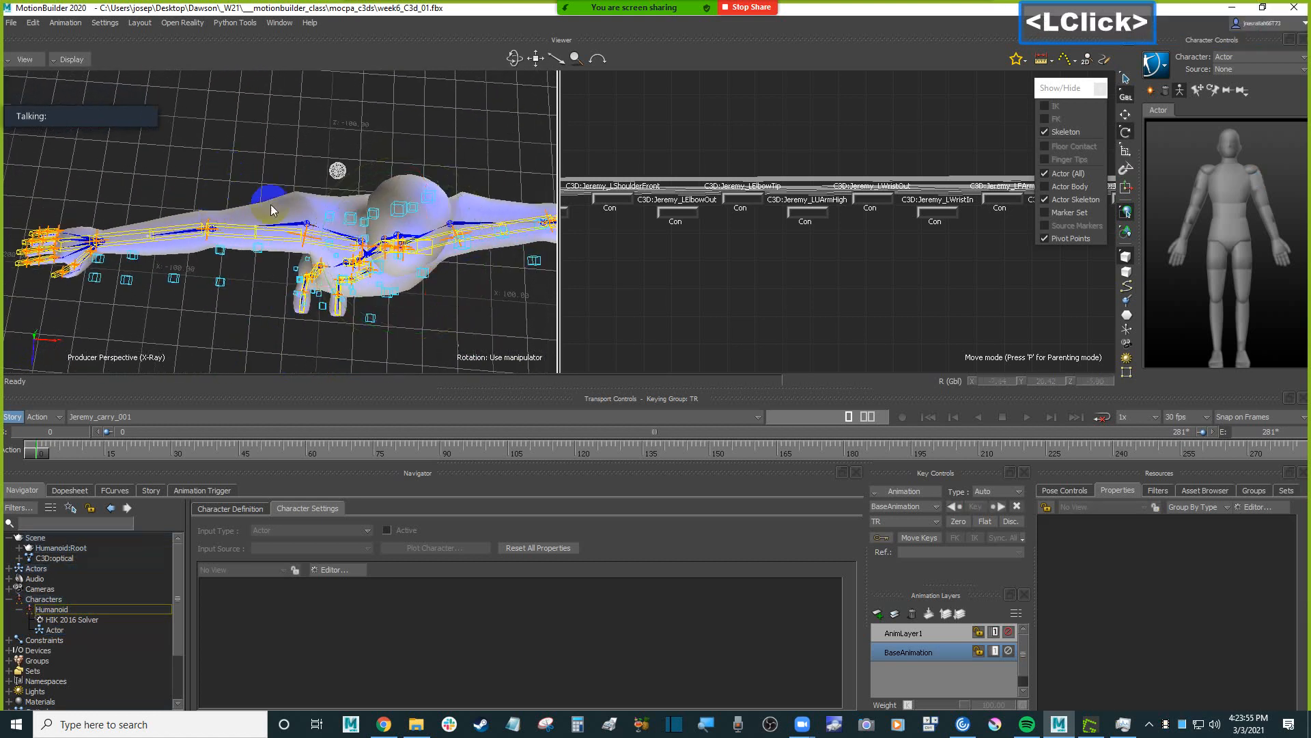
left_click(345, 247)
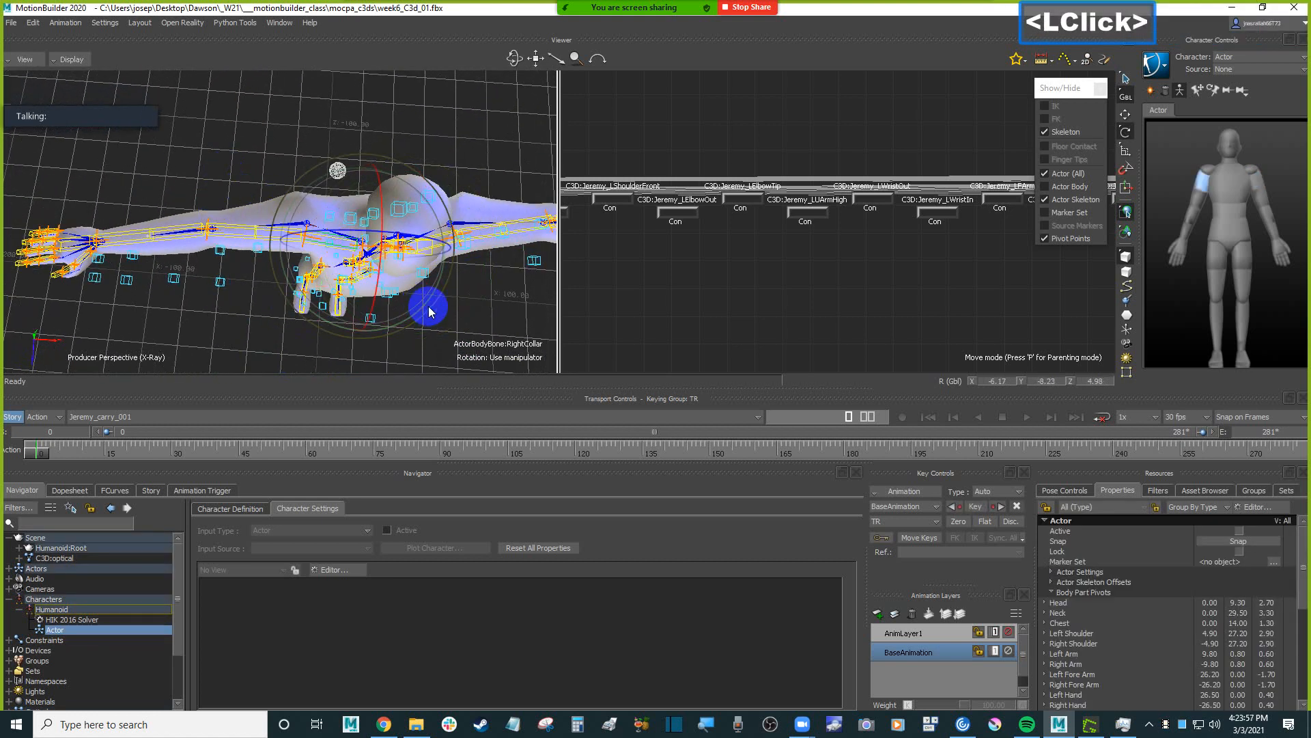
left_click_drag(429, 312, 428, 300)
Inspect the Humanoid from the upper body down to the legs, comparing the Actor's bones with the surrounding markers.
left_click_drag(172, 315, 270, 290, "ctrl+shift")
left_click_drag(360, 131, 268, 153)
scroll(267, 157, "down", 3)
left_click_drag(422, 270, 410, 301, "ctrl+shift")
left_click_drag(409, 301, 393, 270, "shift")
mouse_move(393, 270)
left_mouse_down("shift")
mouse_move(390, 256)
mouse_move(386, 290)
mouse_move(386, 224)
mouse_move(389, 290)
left_mouse_up("shift")
left_click_drag(402, 225, 409, 281, "shift")
left_click_drag(414, 192, 420, 327, "ctrl")
left_click_drag(421, 246, 412, 208, "ctrl+shift")
left_click_drag(409, 306, 403, 252, "shift")
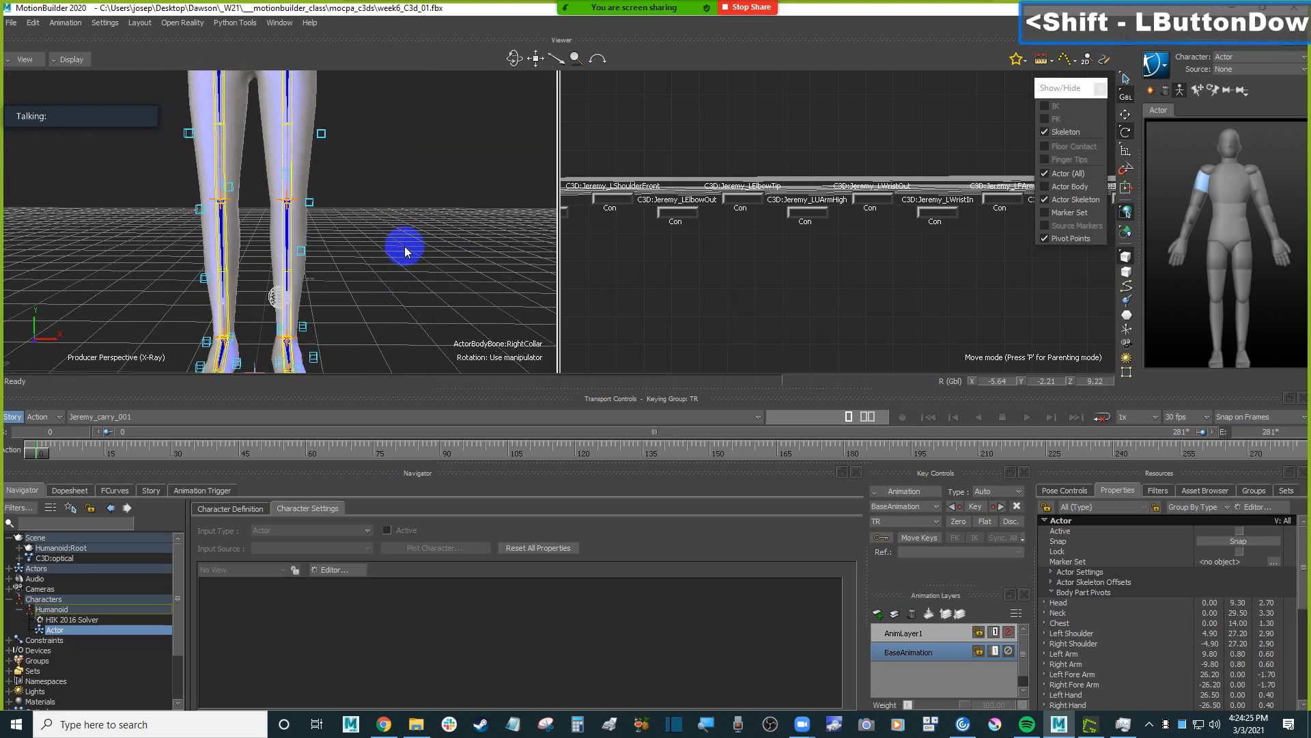
left_click_drag(409, 195, 319, 167, "shift")
Rotate the Actor's left hip to about X 0.88, Y 0, Z 1.78 to align the left leg with its markers.
left_click(320, 188)
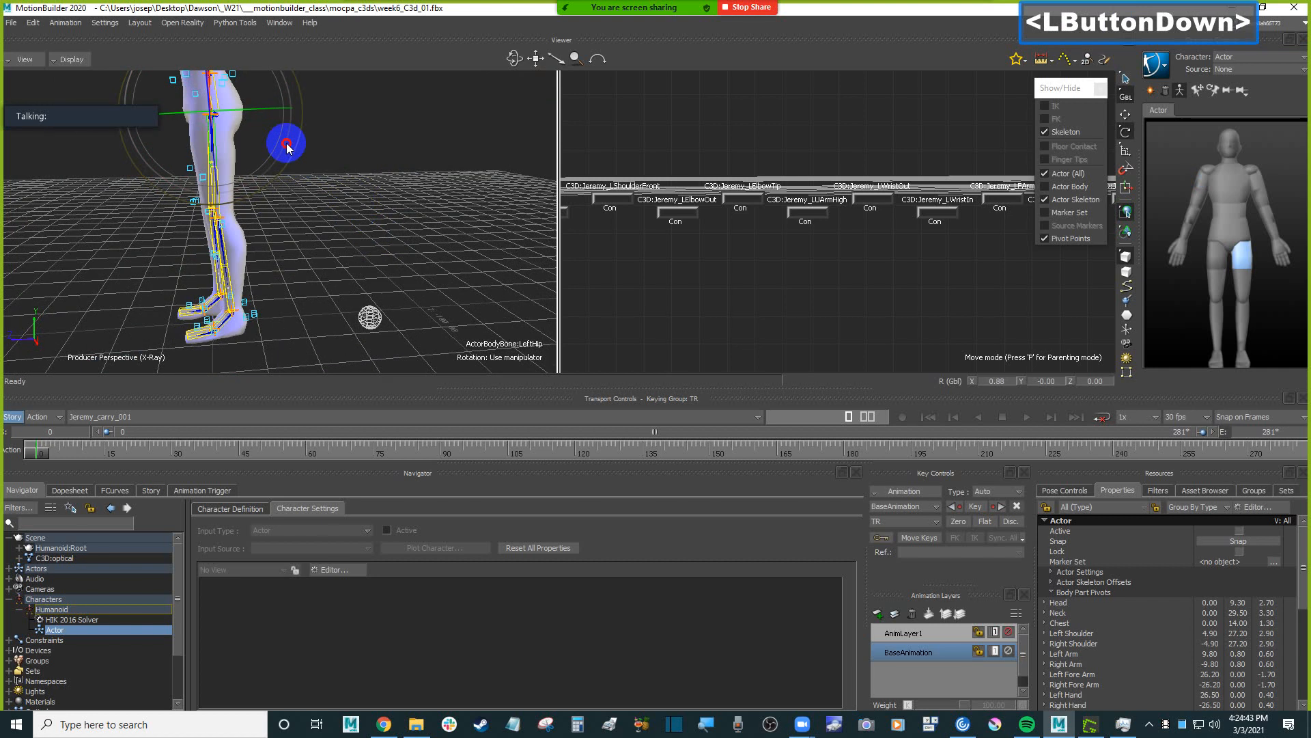
left_click_drag(288, 148, 446, 223, "ctrl+shift")
left_click_drag(445, 223, 439, 258, "shift")
left_click_drag(387, 106, 389, 103)
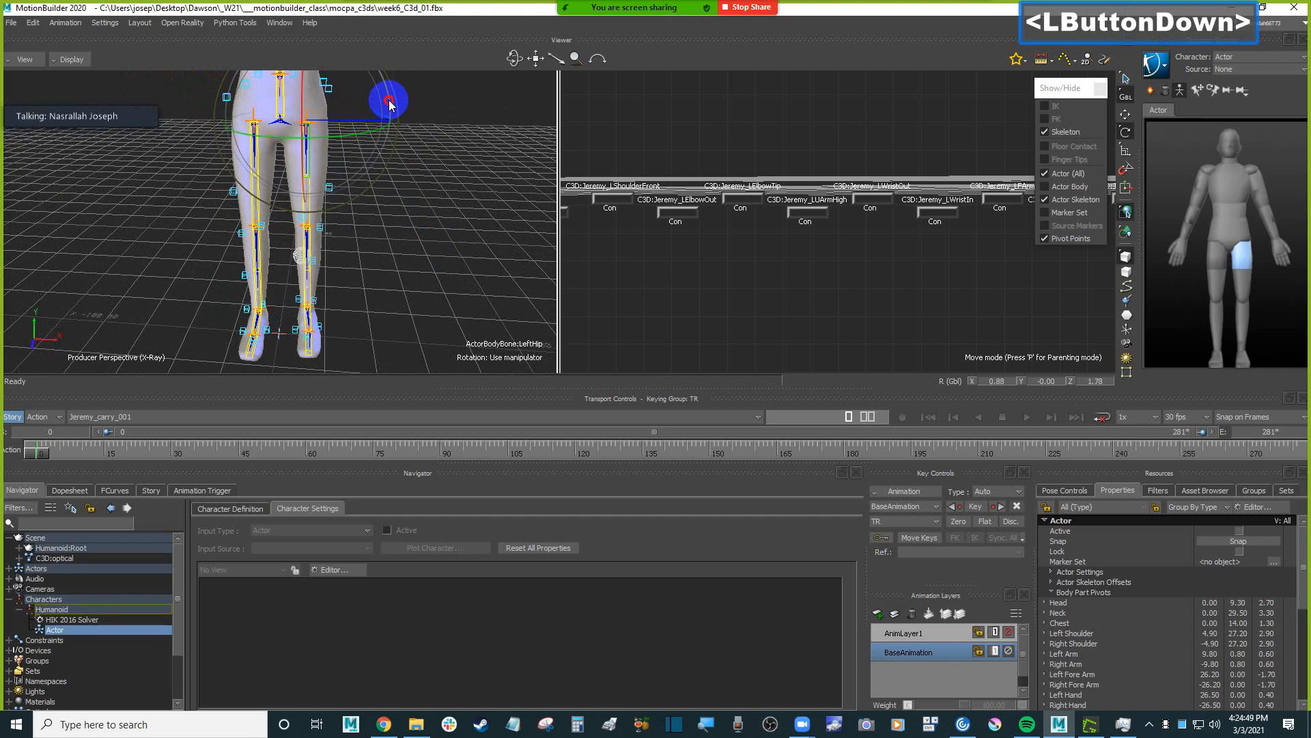
Rotate the Actor's left ankle to about X 0.66, Y 5.09, Z 1.84 to align the foot with its markers.
left_click_drag(412, 268, 418, 209, "shift")
left_click_drag(418, 209, 394, 241, "ctrl+shift")
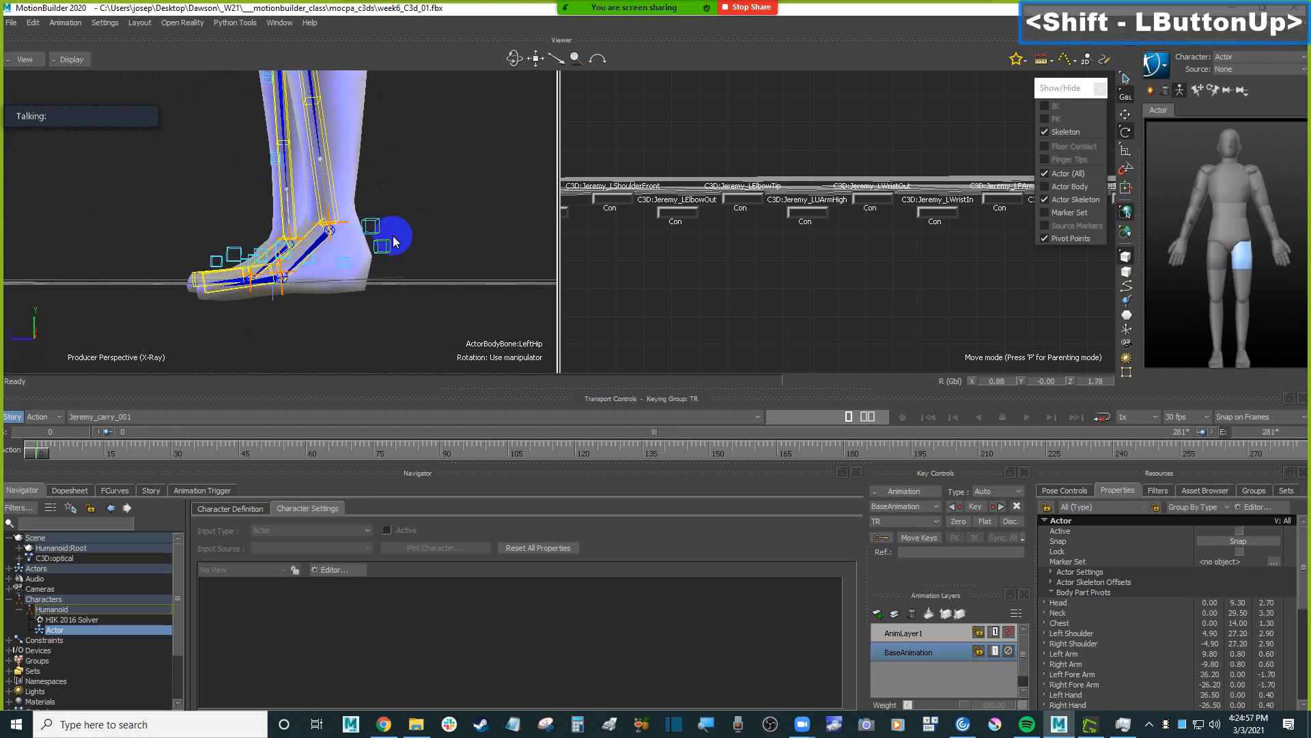
left_click(312, 236)
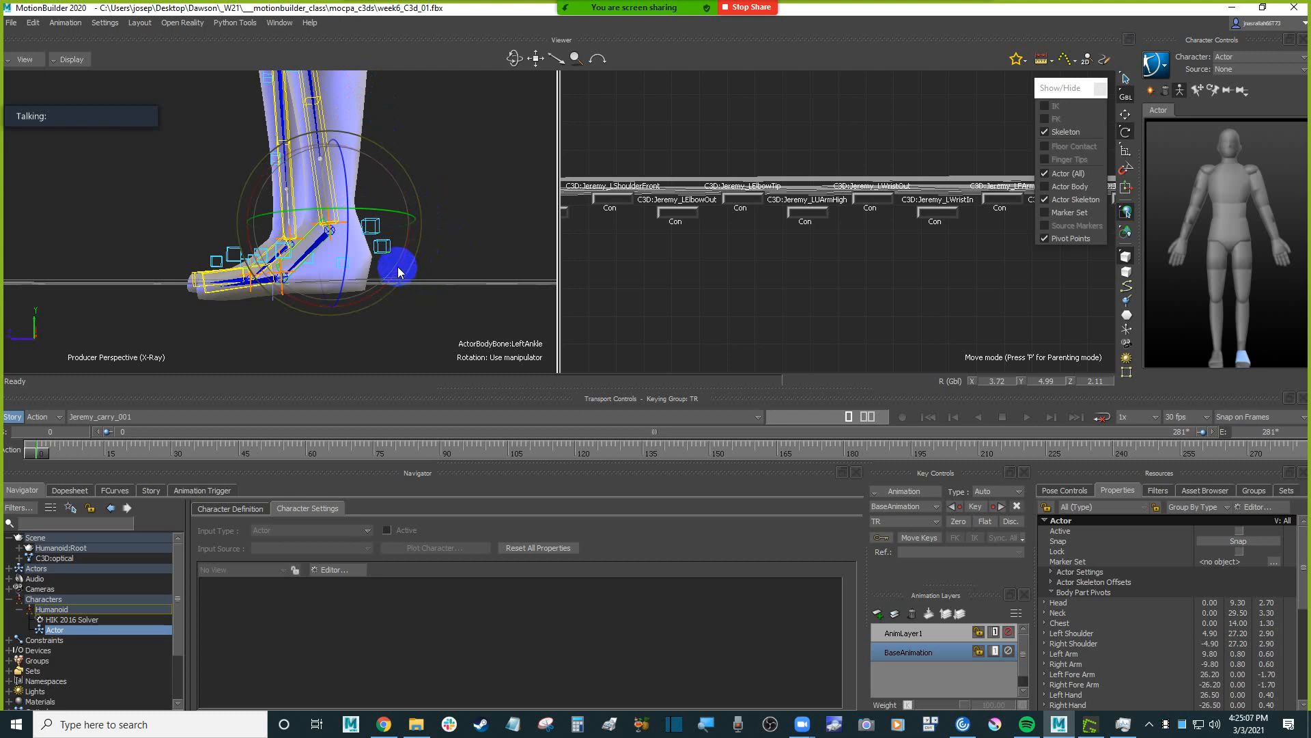
left_click_drag(400, 272, 429, 341)
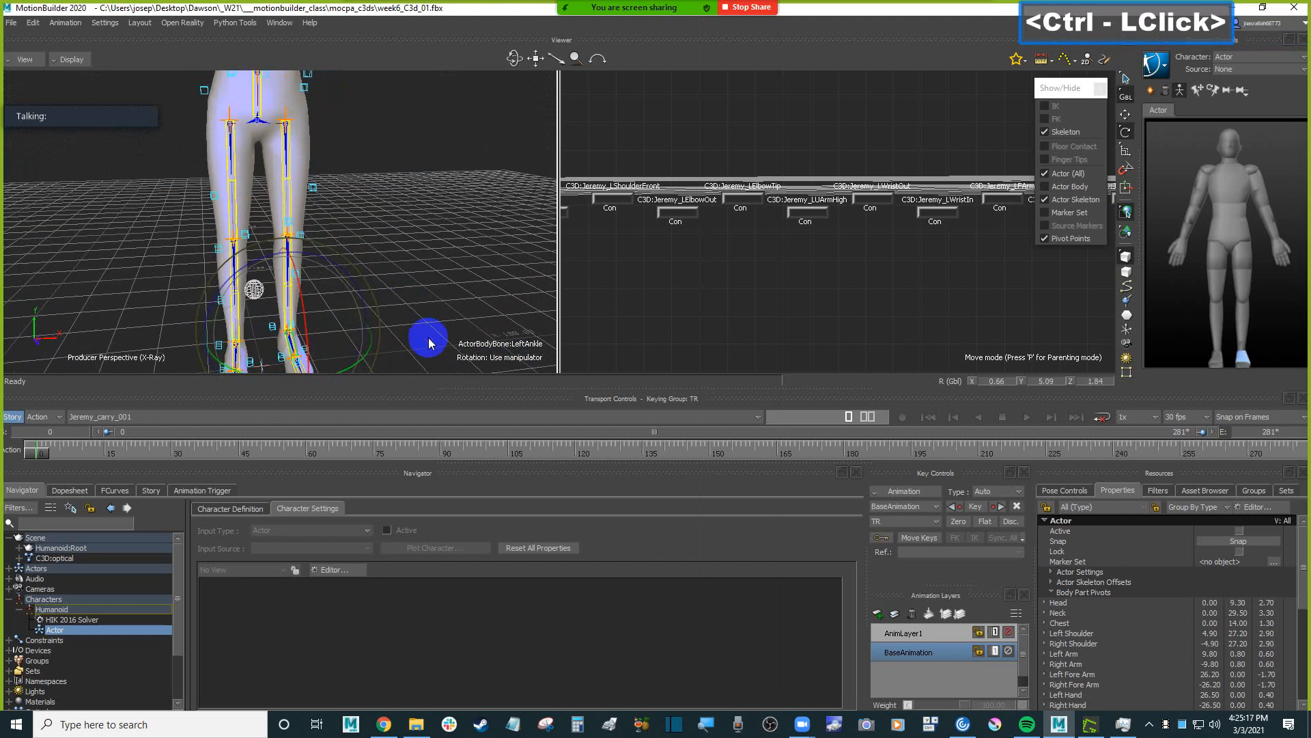
Rotate the Actor's right hip to about X -0.11, Y 0.03, Z -0.87 to align the right leg with its markers.
left_click(230, 154)
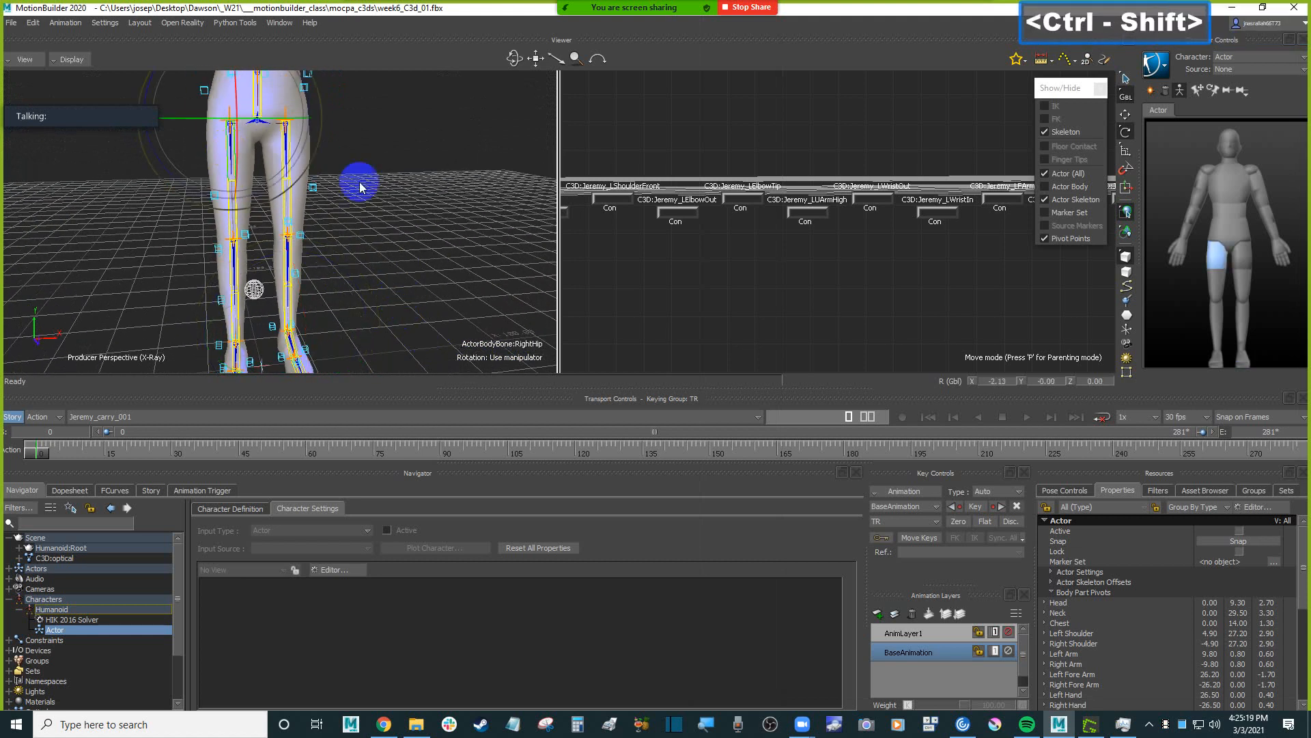
left_click_drag(360, 183, 383, 210, "shift")
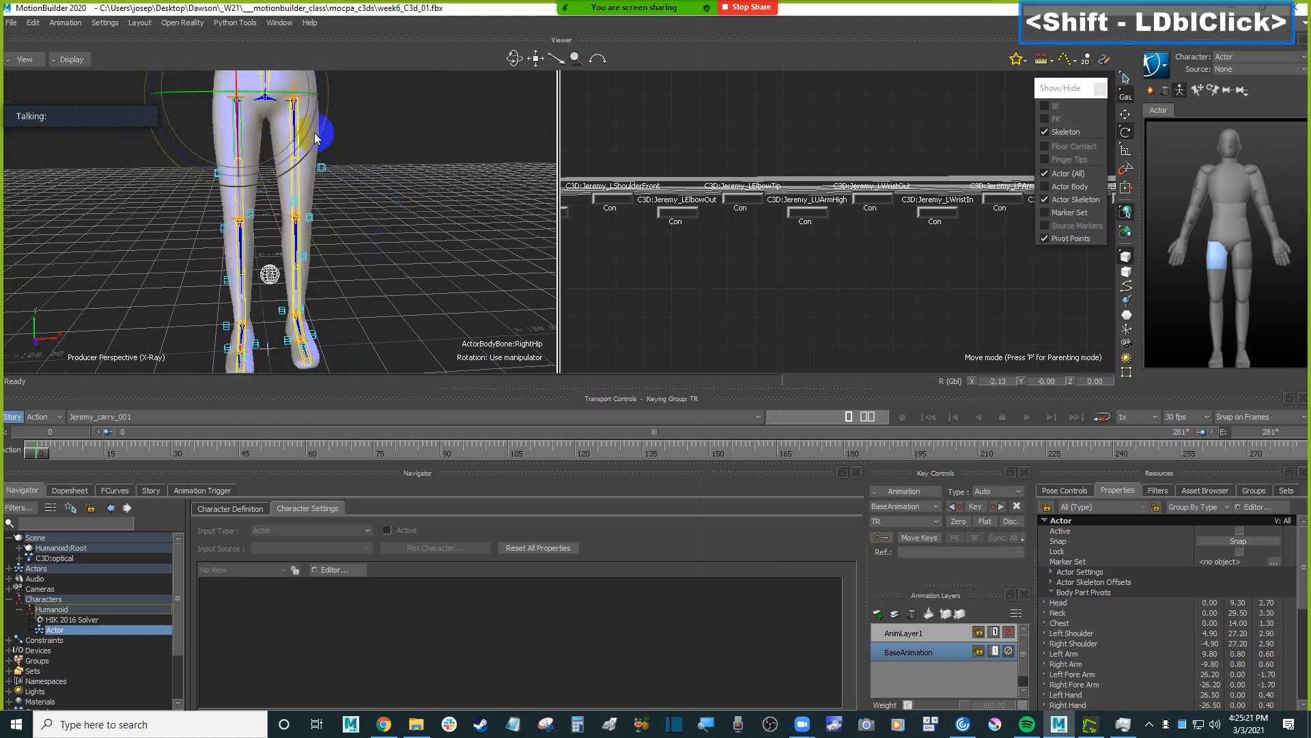
left_click_drag(312, 137, 311, 137)
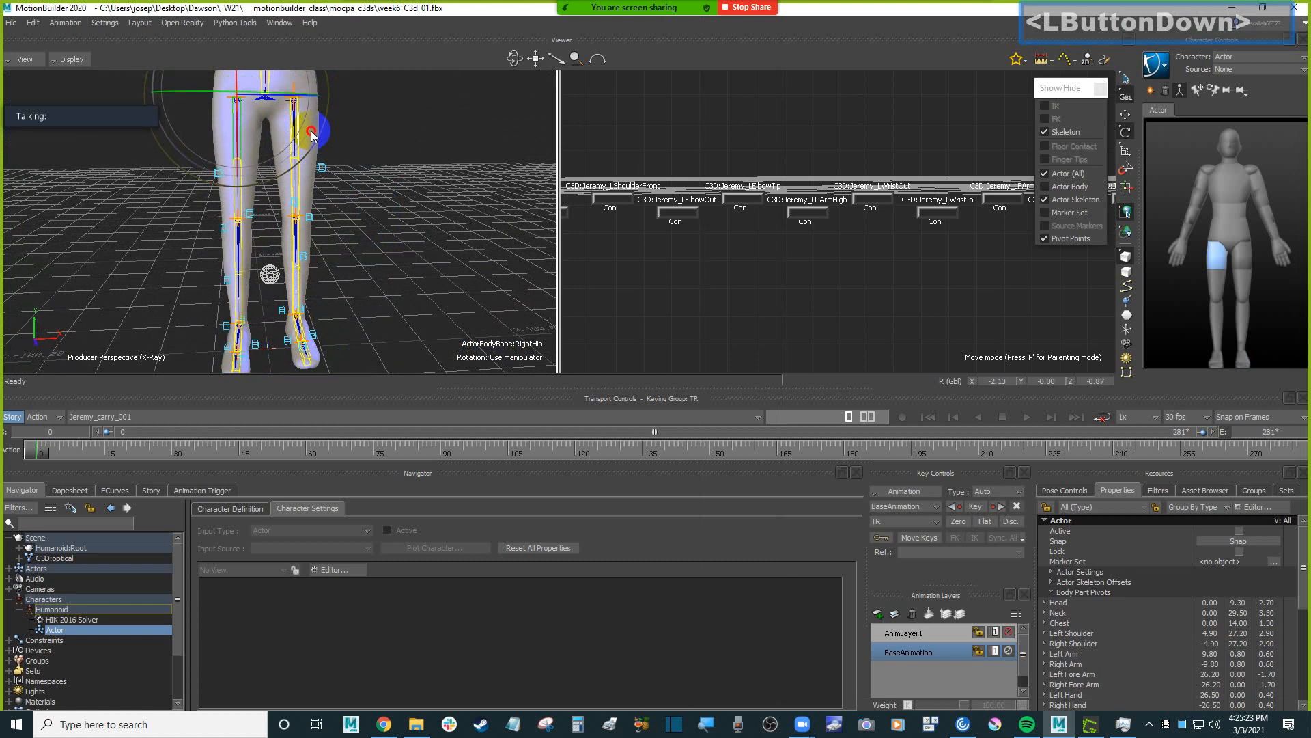
mouse_move(311, 133)
left_mouse_down("ctrl+shift")
mouse_move(375, 167)
mouse_move(374, 187)
mouse_move(332, 142)
left_mouse_up("ctrl+shift")
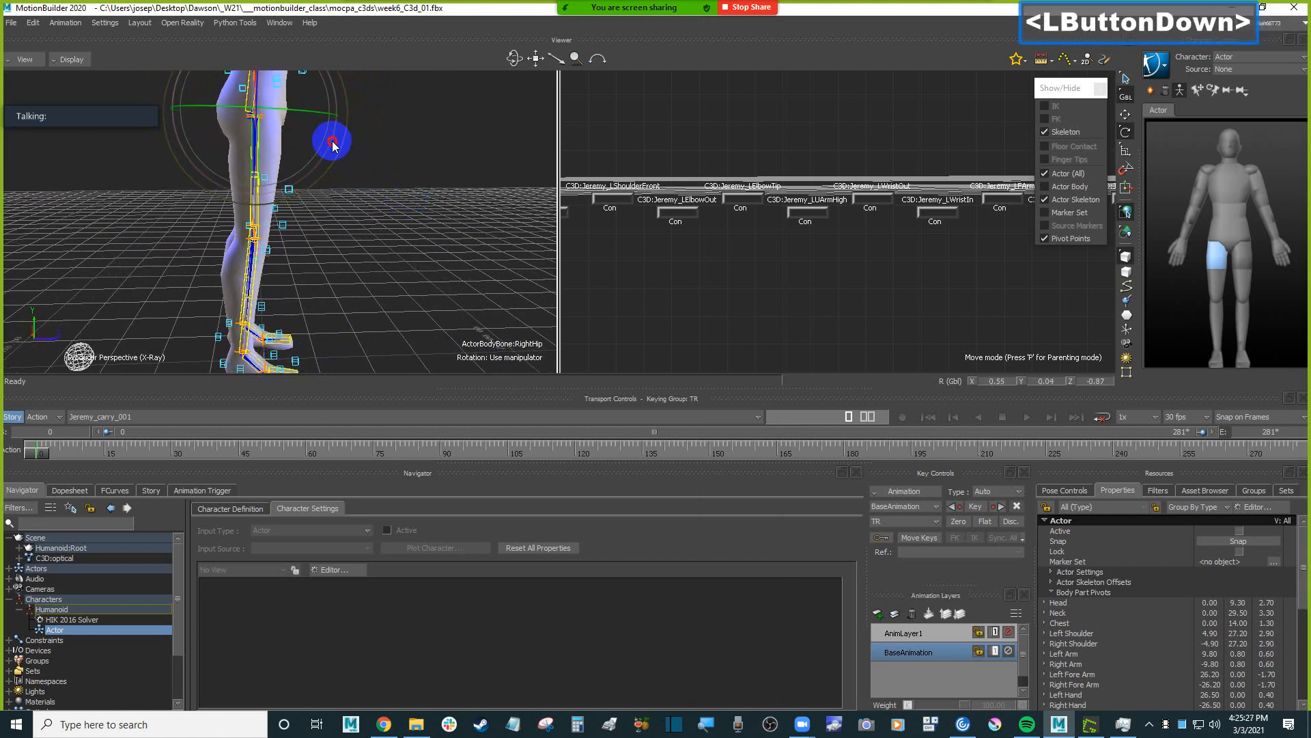
Rotate the Actor's right ankle so the right foot lines up with its markers.
left_click_drag(388, 274, 386, 177, "shift")
left_click_drag(383, 205, 369, 180, "ctrl")
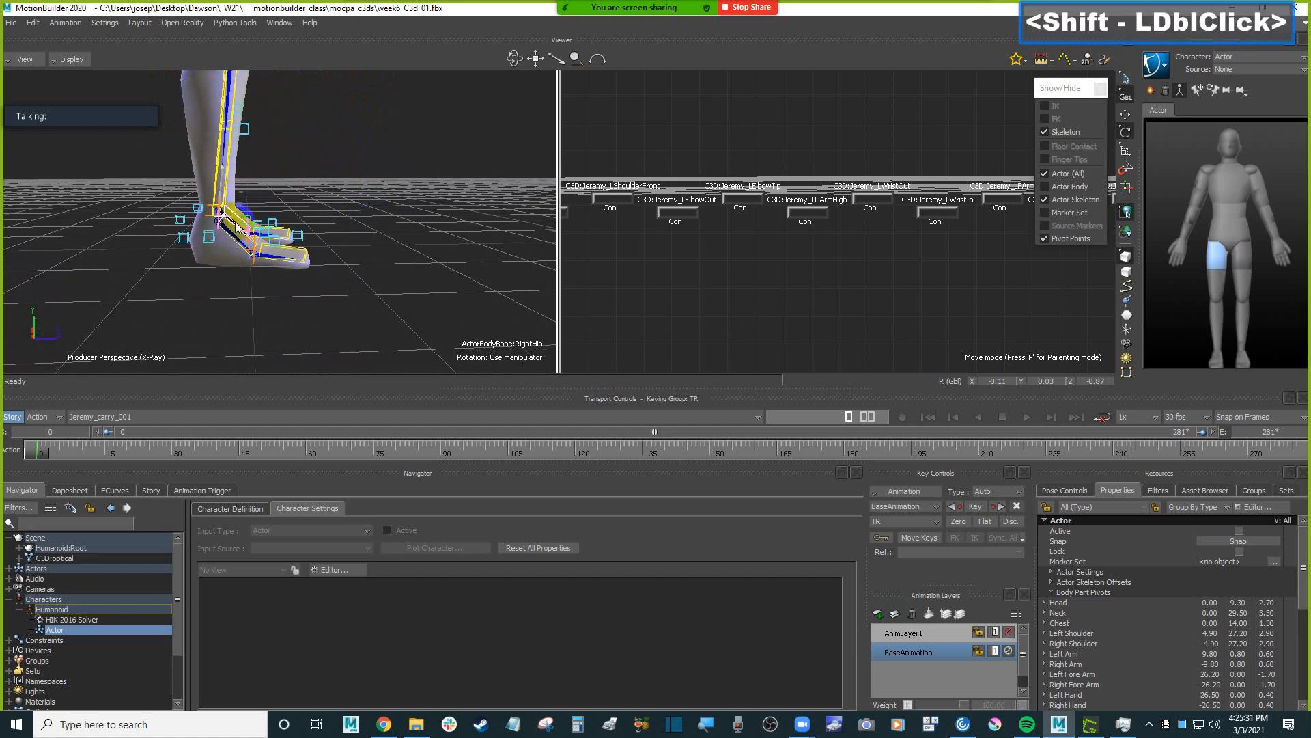
left_click(237, 227)
left_click_drag(345, 231, 363, 195, "ctrl+shift")
Deselect the Actor's bones, frame the whole figure from the front, and save the scene.
scroll(365, 201, "down", 4)
left_click_drag(425, 151, 378, 243, "shift")
left_click(377, 243, "ctrl")
left_click_drag(411, 286, 410, 249, "ctrl")
key("ctrl+s")
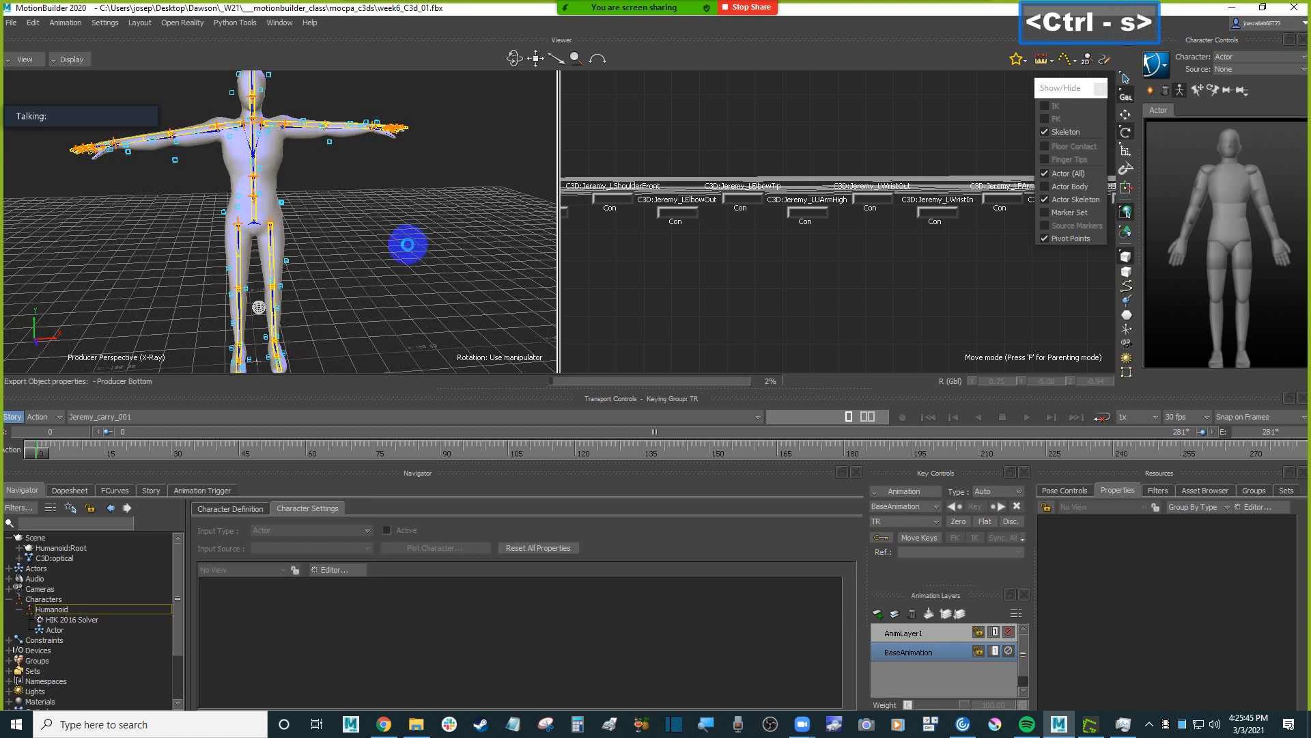
Expand the Actors group and open the Actor's settings, keeping Actor as the current character.
scroll(398, 213, "down", 2)
mouse_move(398, 214)
left_mouse_down("ctrl")
mouse_move(418, 217)
mouse_move(273, 205)
mouse_move(440, 205)
mouse_move(389, 257)
mouse_move(354, 217)
mouse_move(385, 226)
left_mouse_up("ctrl")
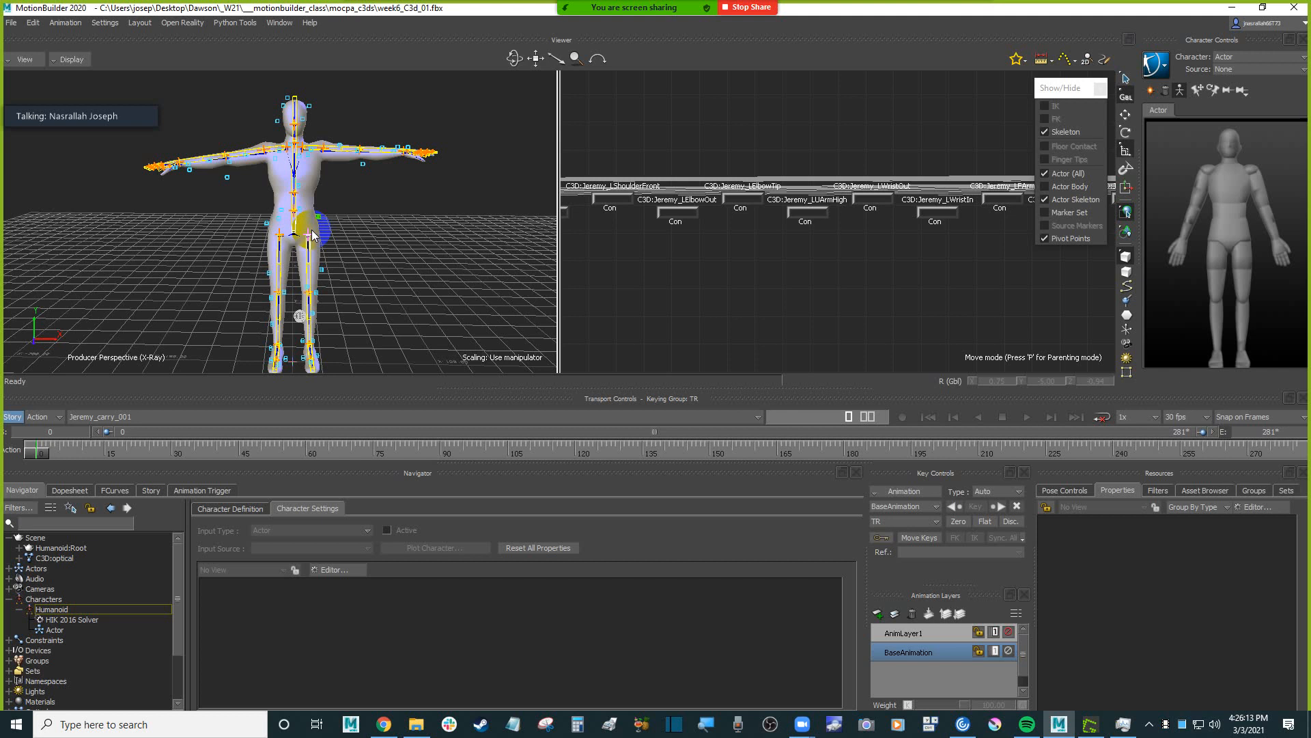
scroll(96, 585, "up", 1)
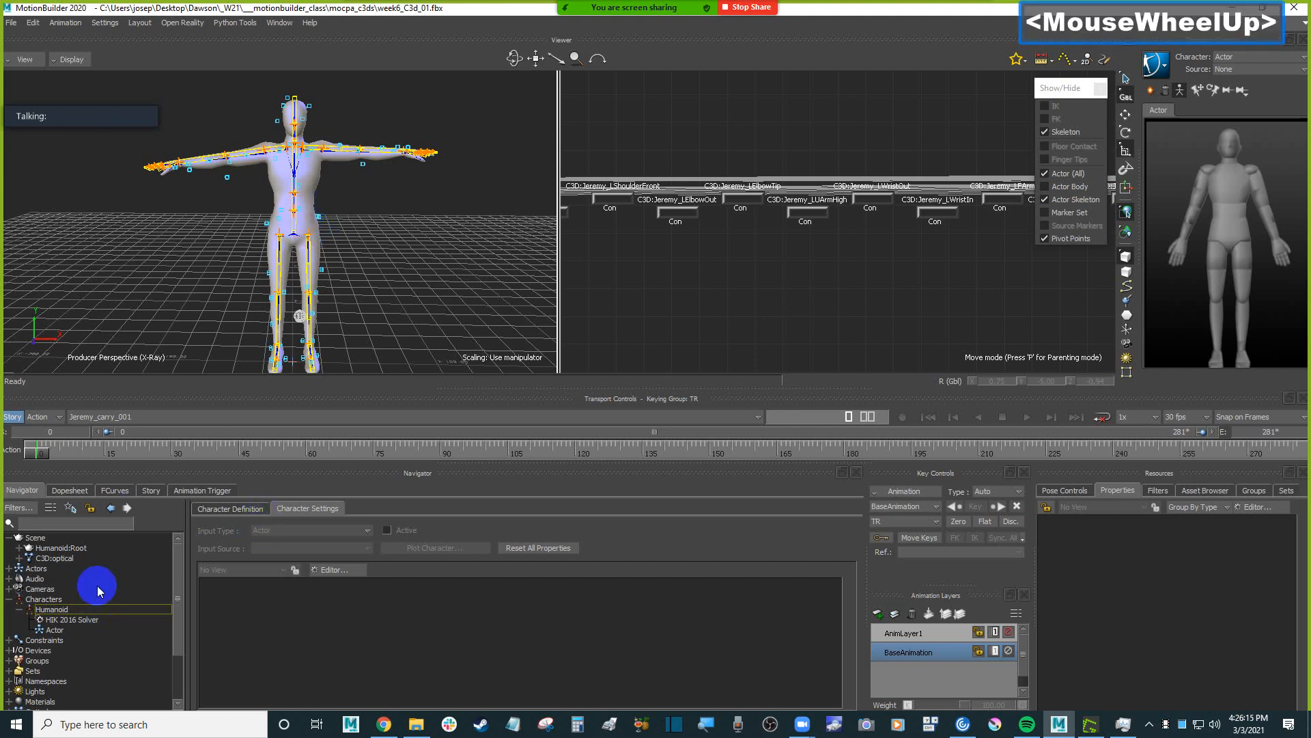
double_click(38, 569)
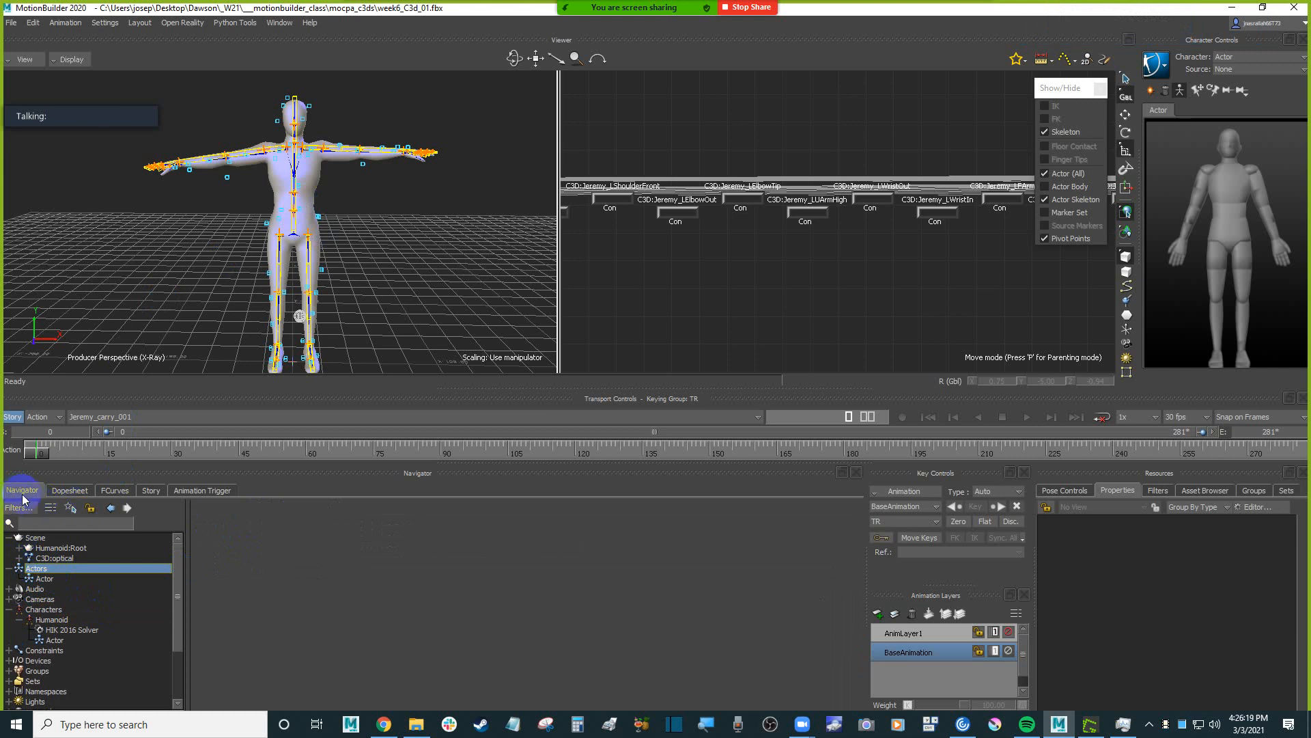
double_click(47, 578)
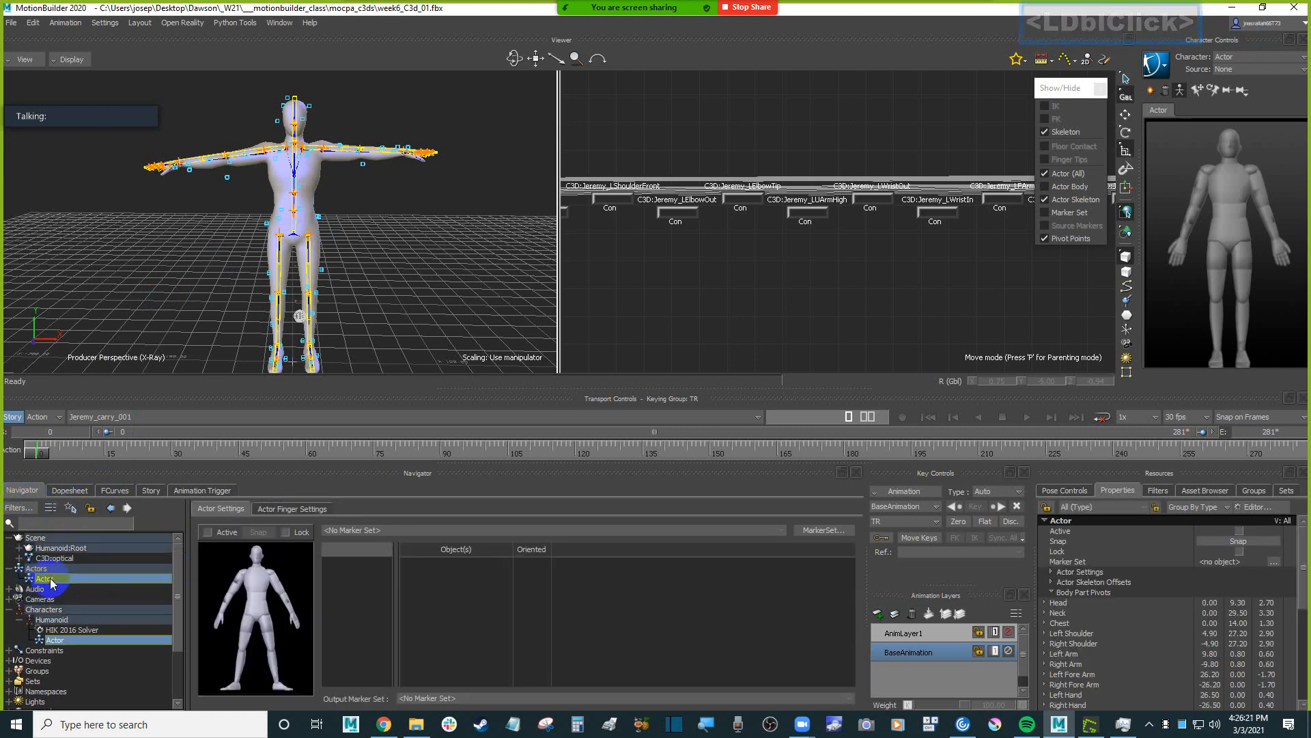
left_click(1252, 54)
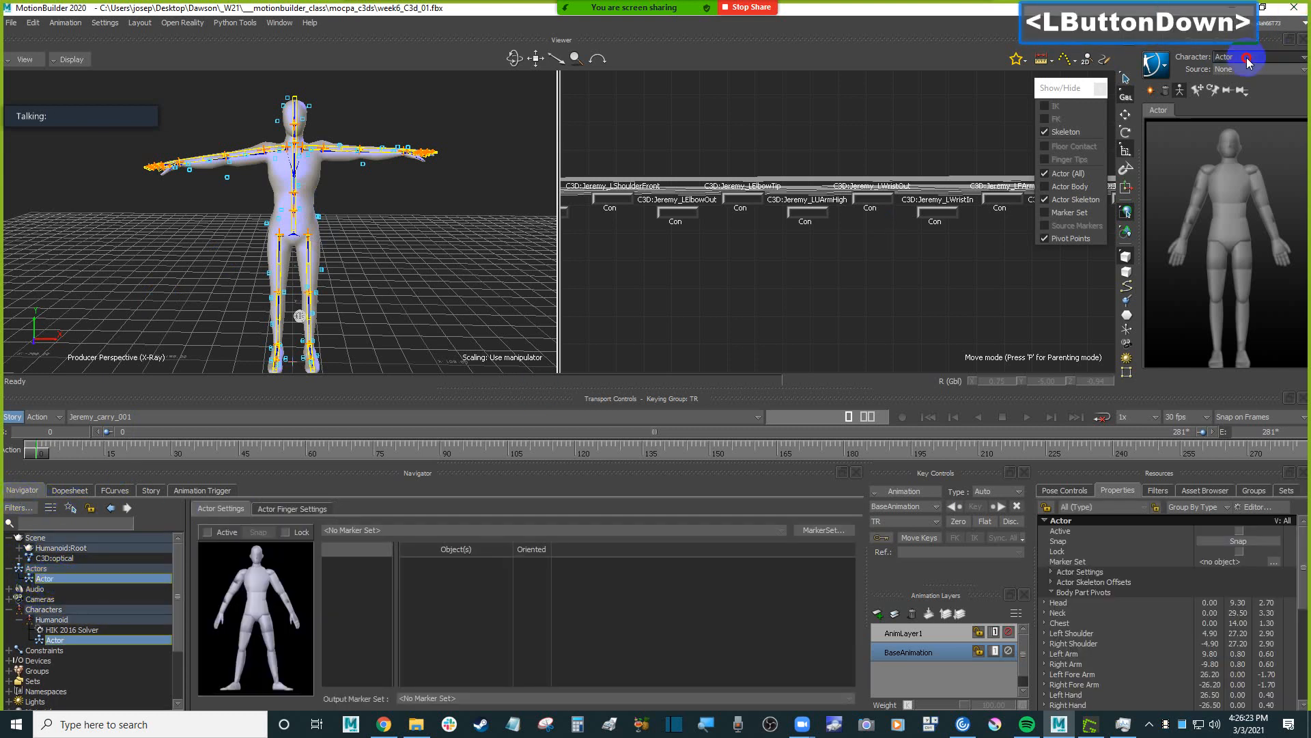
left_click(1234, 95)
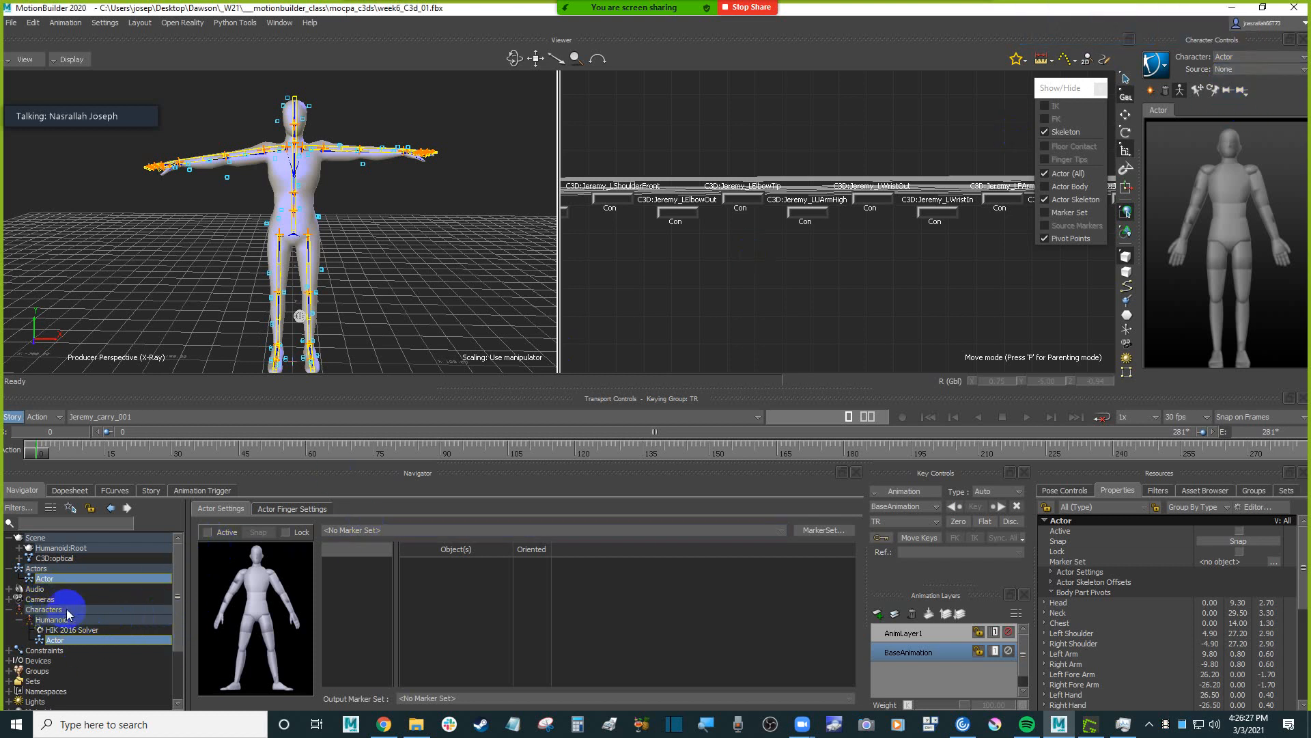
left_click(46, 579)
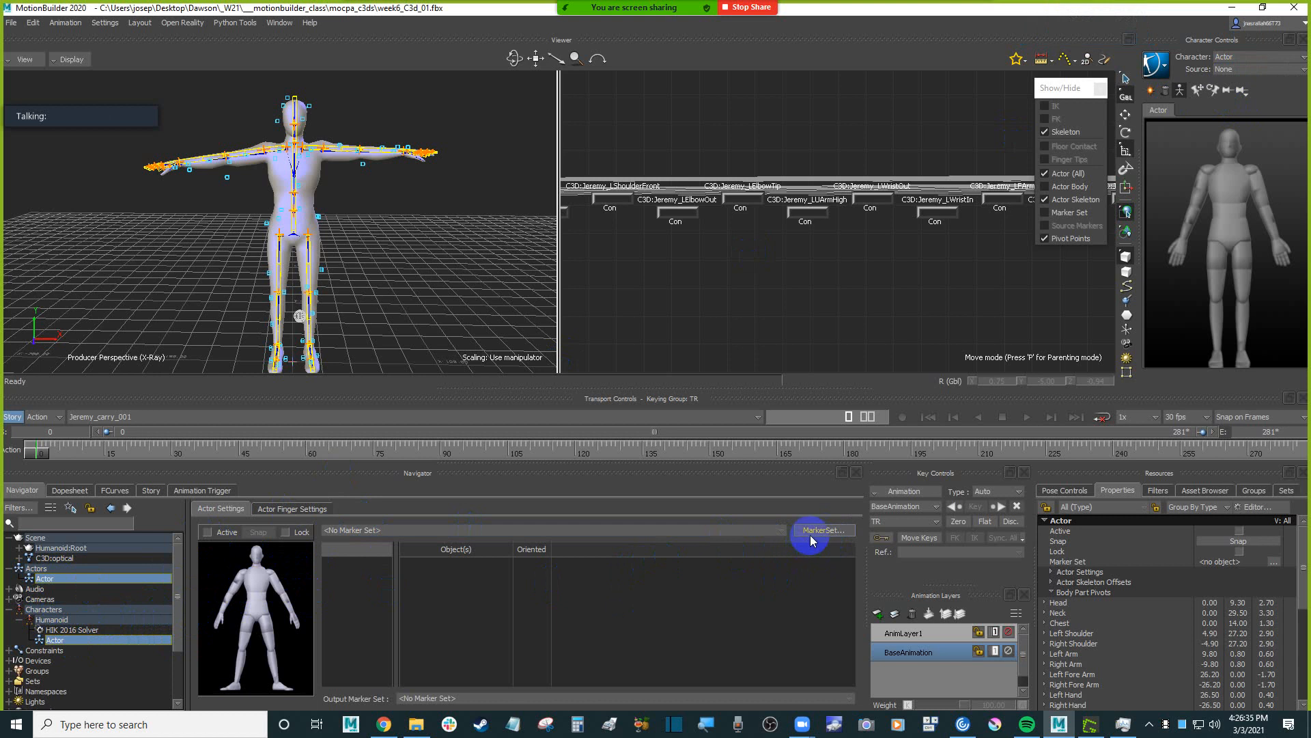
Enlarge the area showing the Actor settings and create a new marker set for the Actor.
left_click_drag(577, 384, 578, 372)
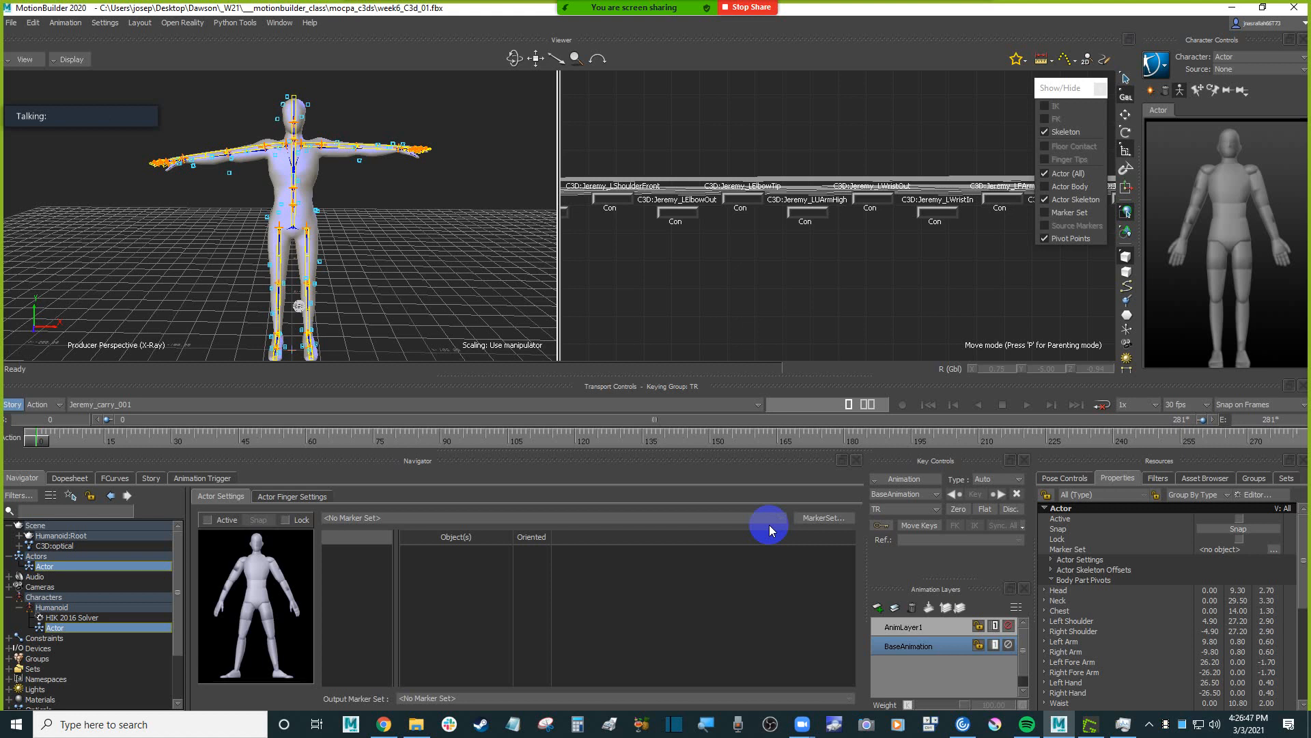
left_click(821, 518)
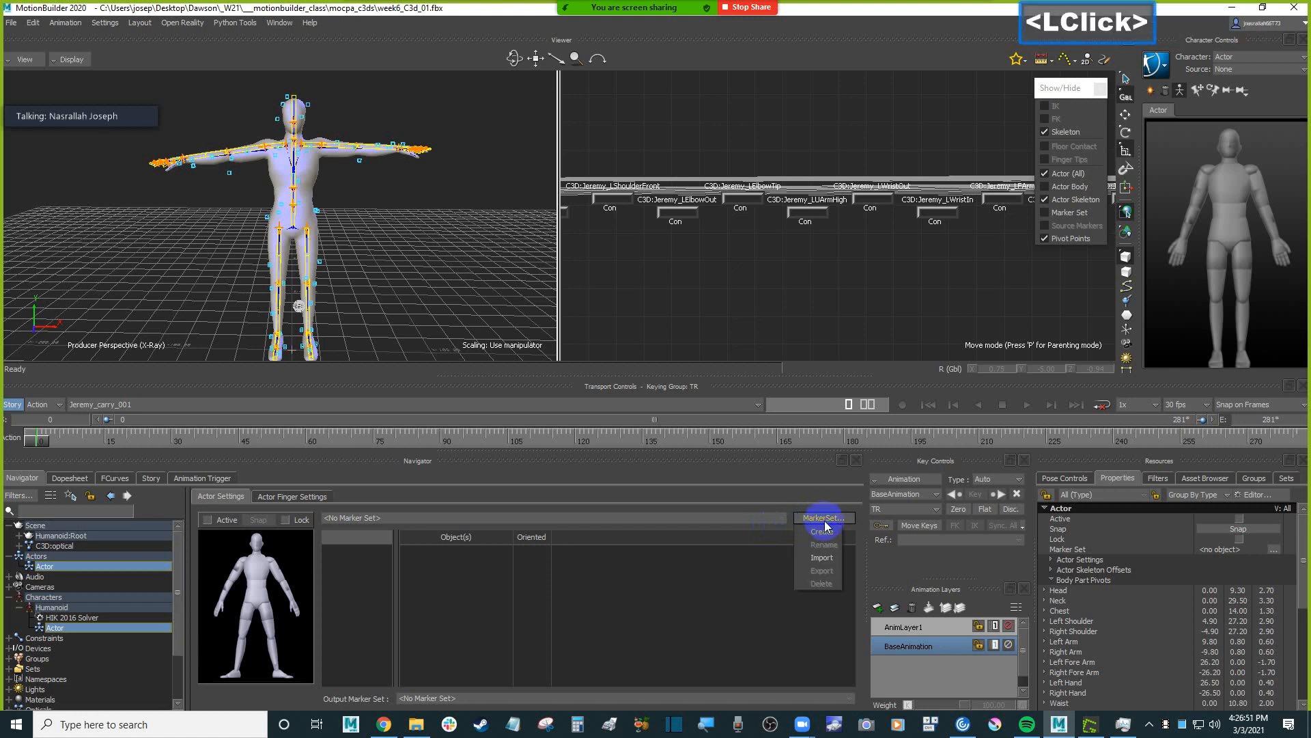
left_click(825, 534)
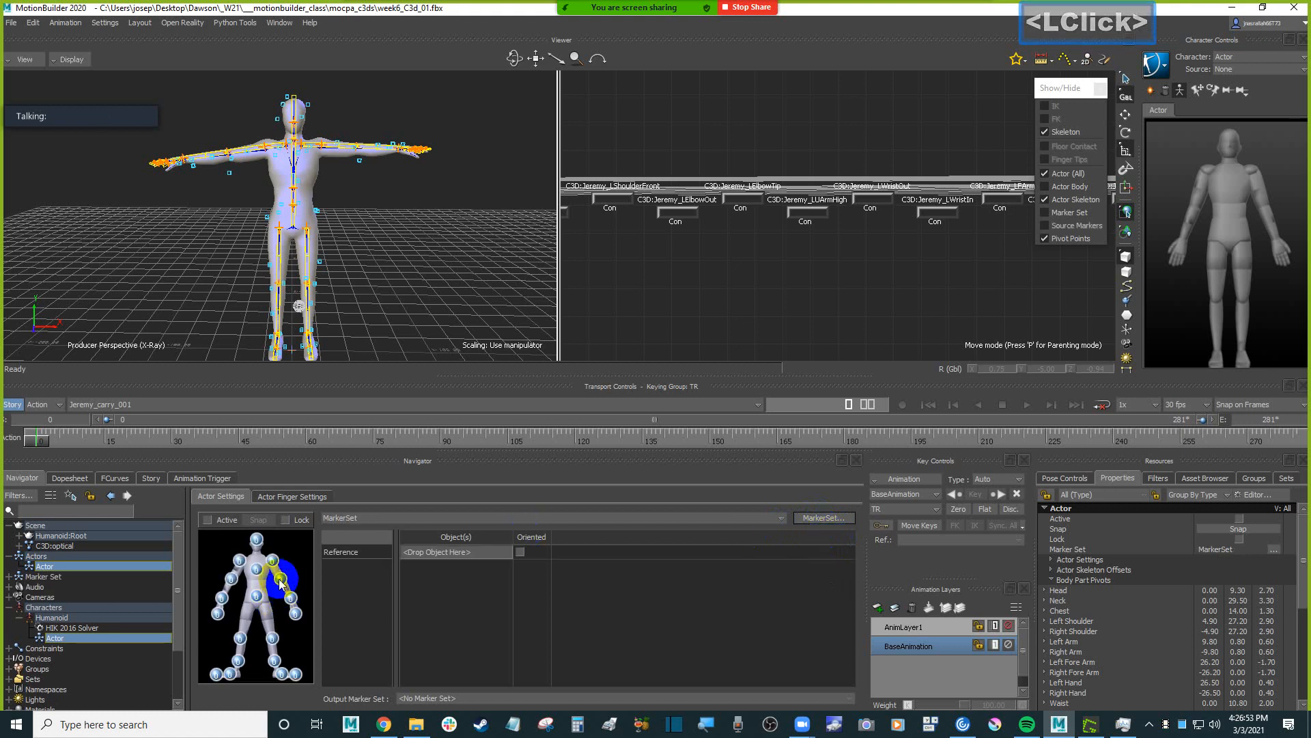
left_click(269, 541)
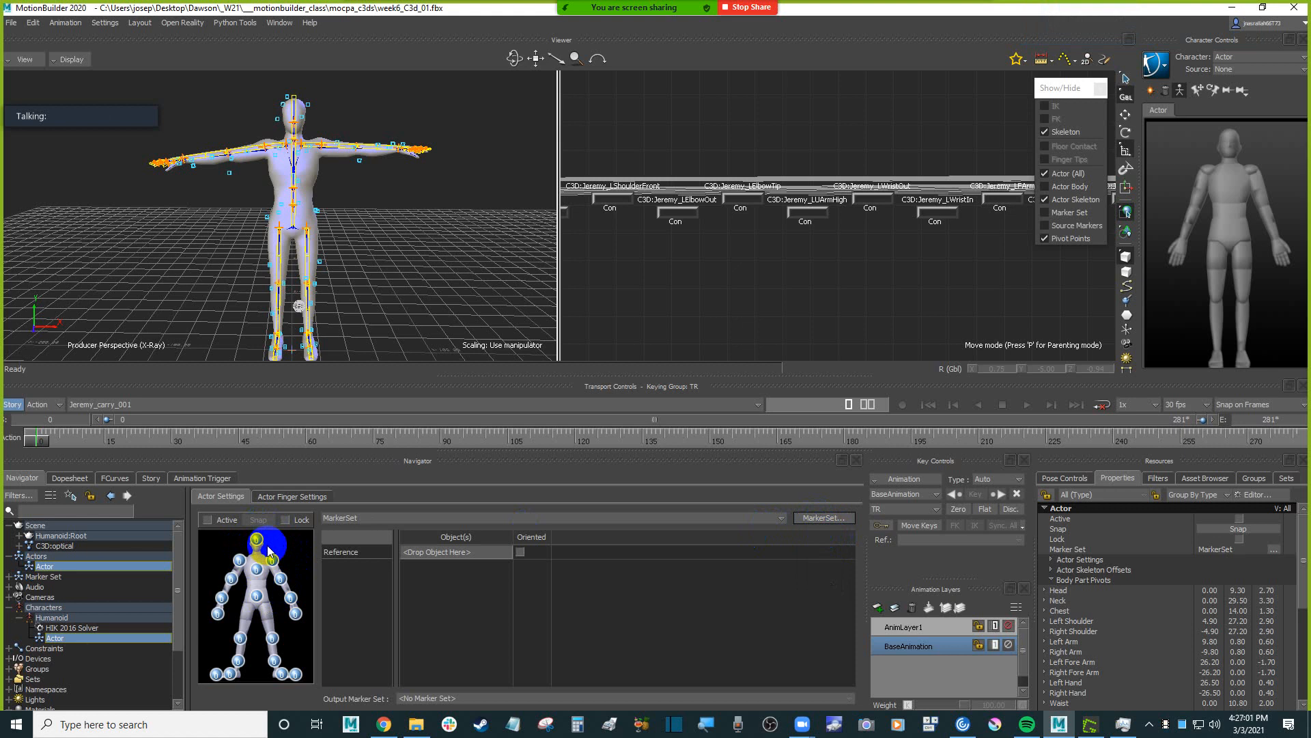
left_click_drag(389, 167, 450, 283, "ctrl")
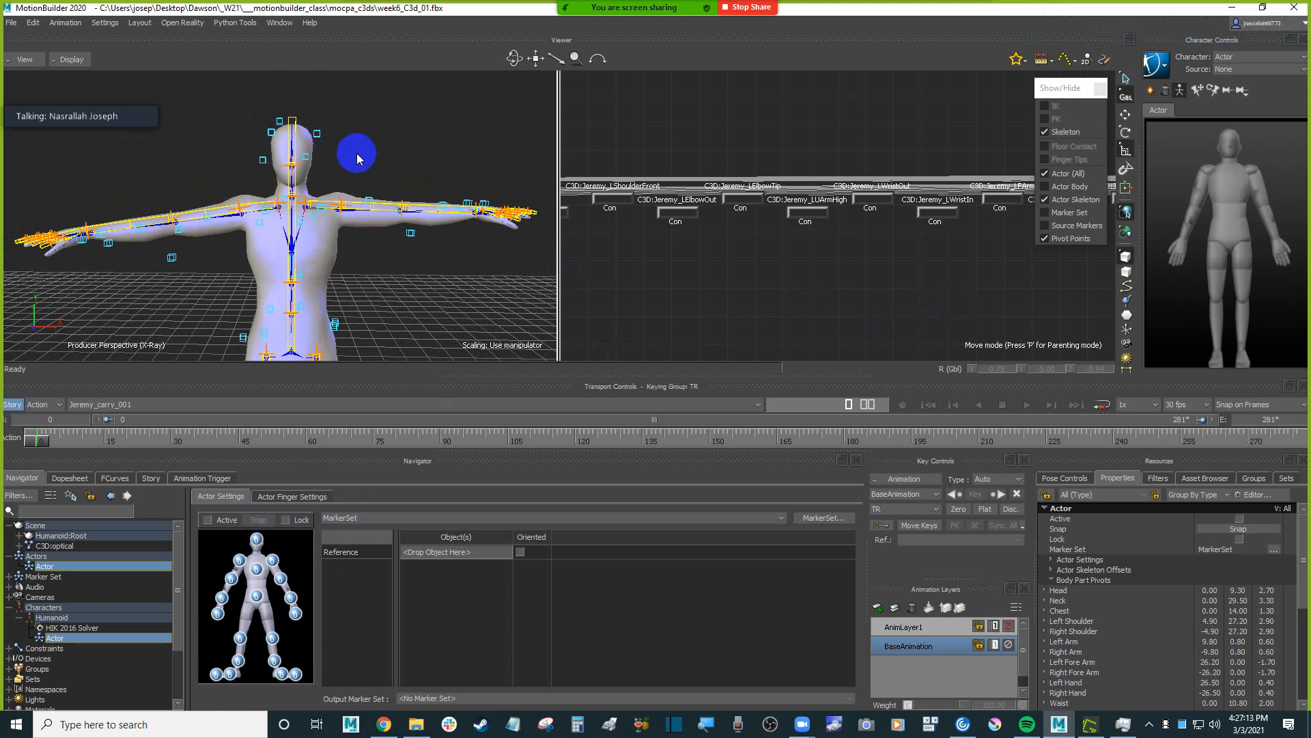
left_click_drag(357, 152, 363, 122, "ctrl")
left_click(267, 128)
left_click_drag(268, 127, 365, 169)
left_click(260, 116)
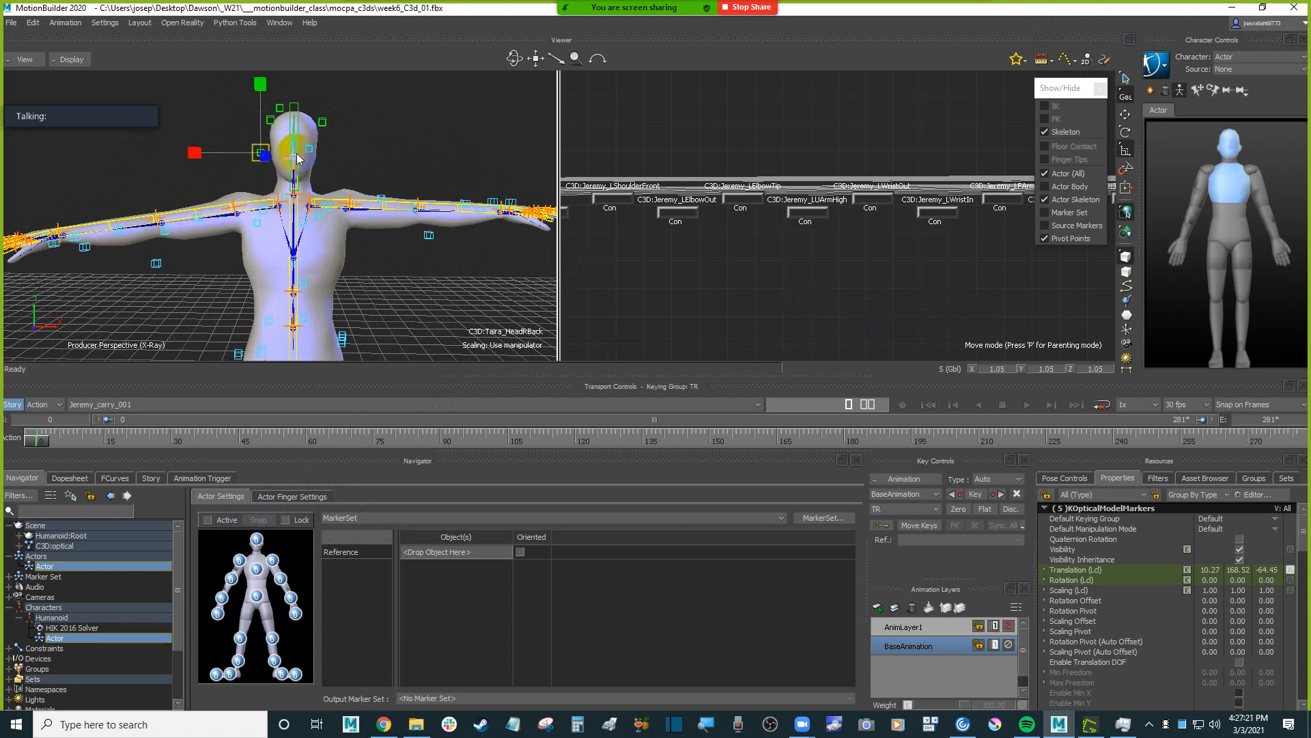
left_click(403, 133)
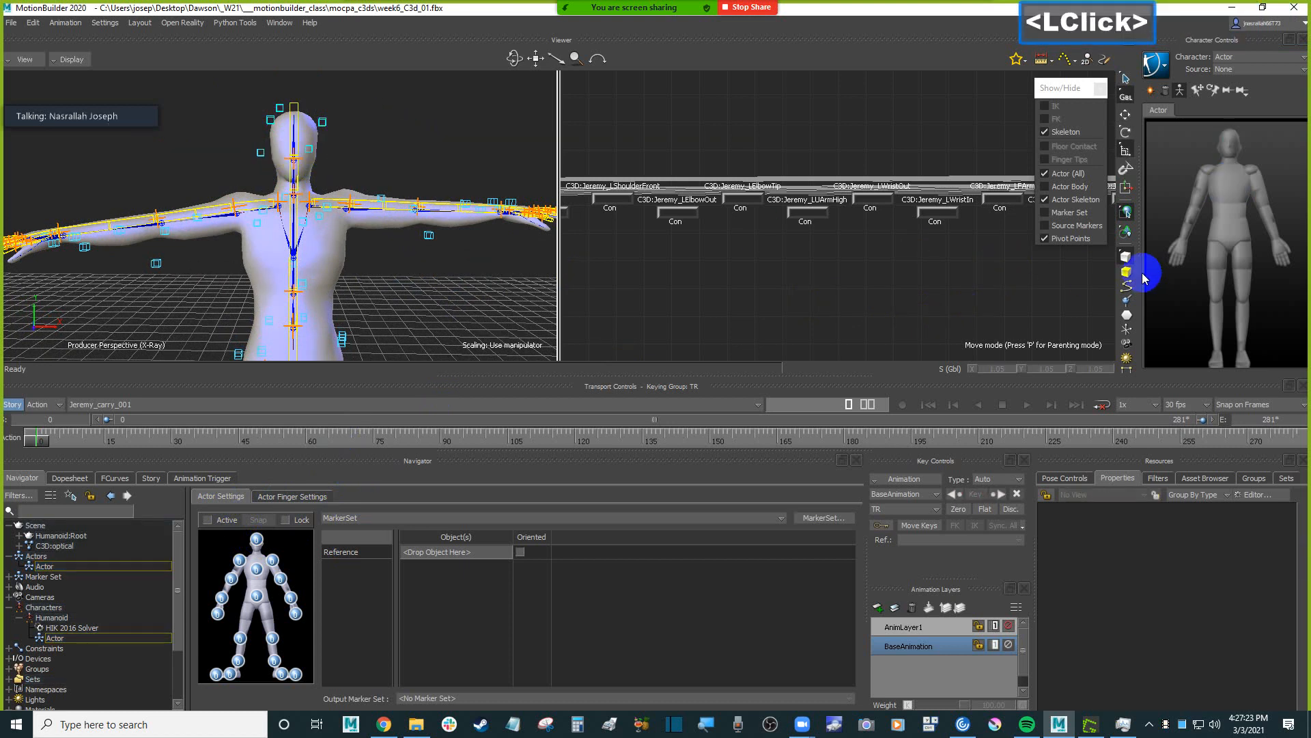
Limit viewer selection to markers, select the five Taira head markers, and assign them to the Actor's head.
left_click(1127, 315)
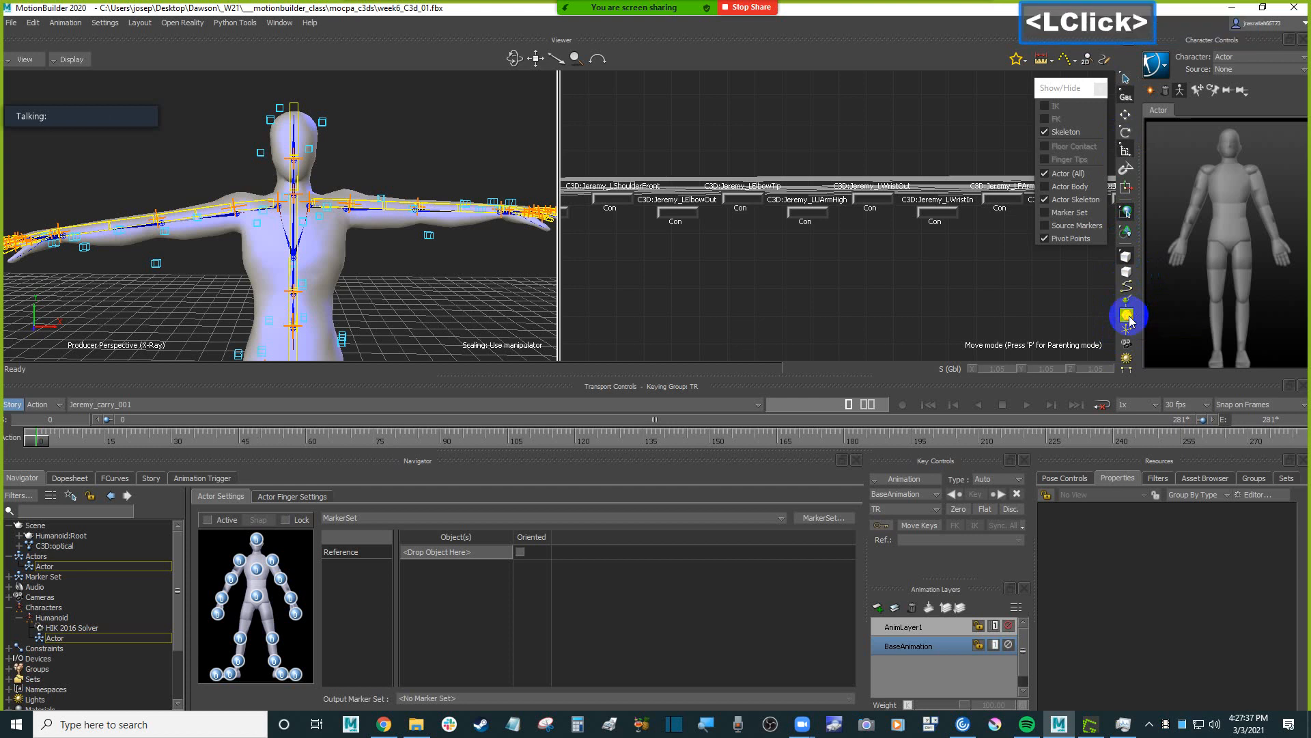
left_click_drag(236, 99, 362, 158)
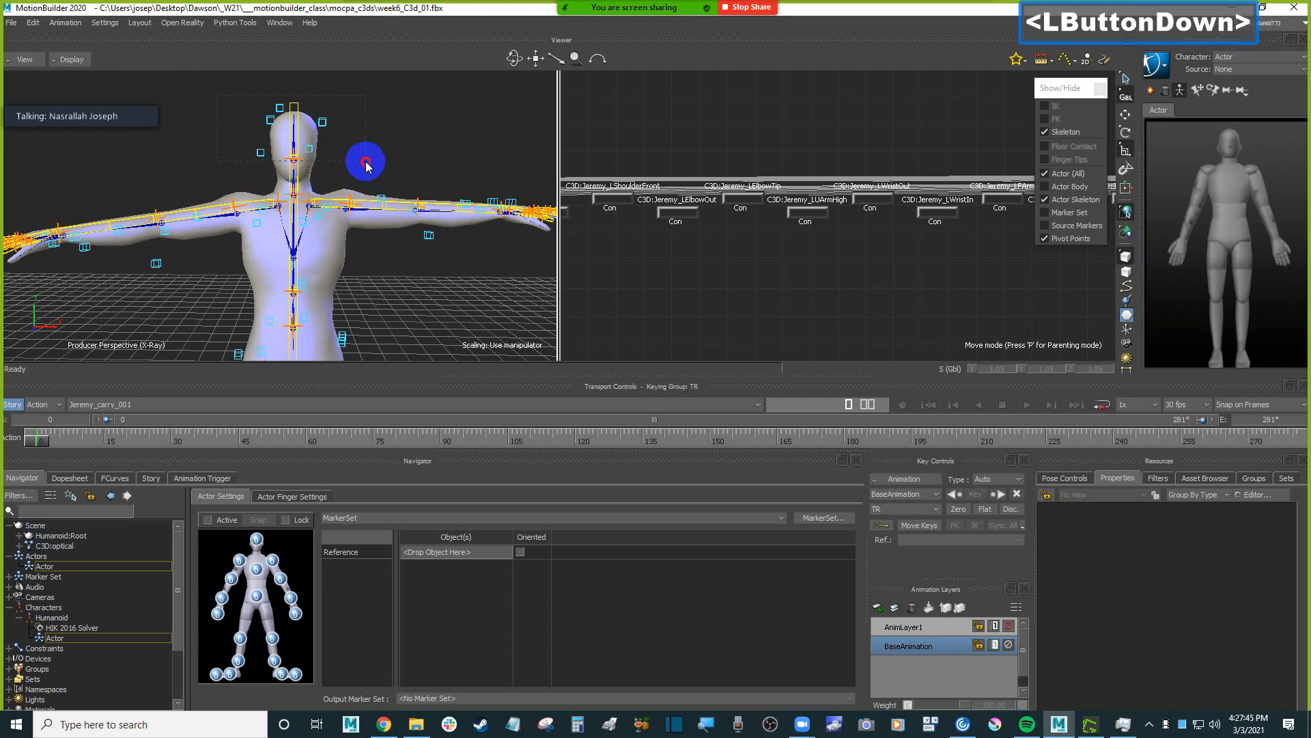
mouse_move(366, 166)
left_mouse_down()
mouse_move(386, 136)
mouse_move(366, 141)
mouse_move(386, 149)
mouse_move(314, 313)
mouse_move(299, 548)
mouse_move(258, 538)
left_mouse_up()
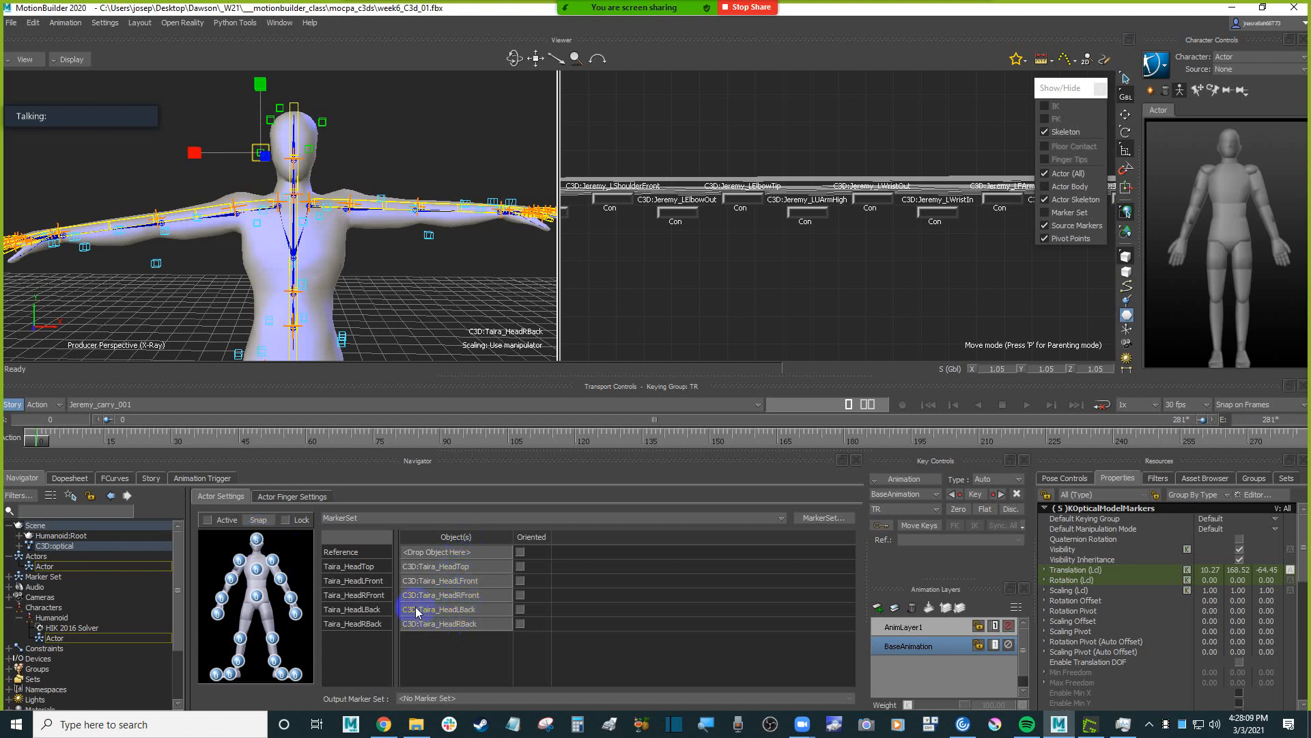
Assign the Taira_LShoulderFront and Taira_LShoulderBack markers to the Actor's left shoulder.
left_click_drag(418, 295, 388, 266, "shift")
left_click(375, 214, "ctrl")
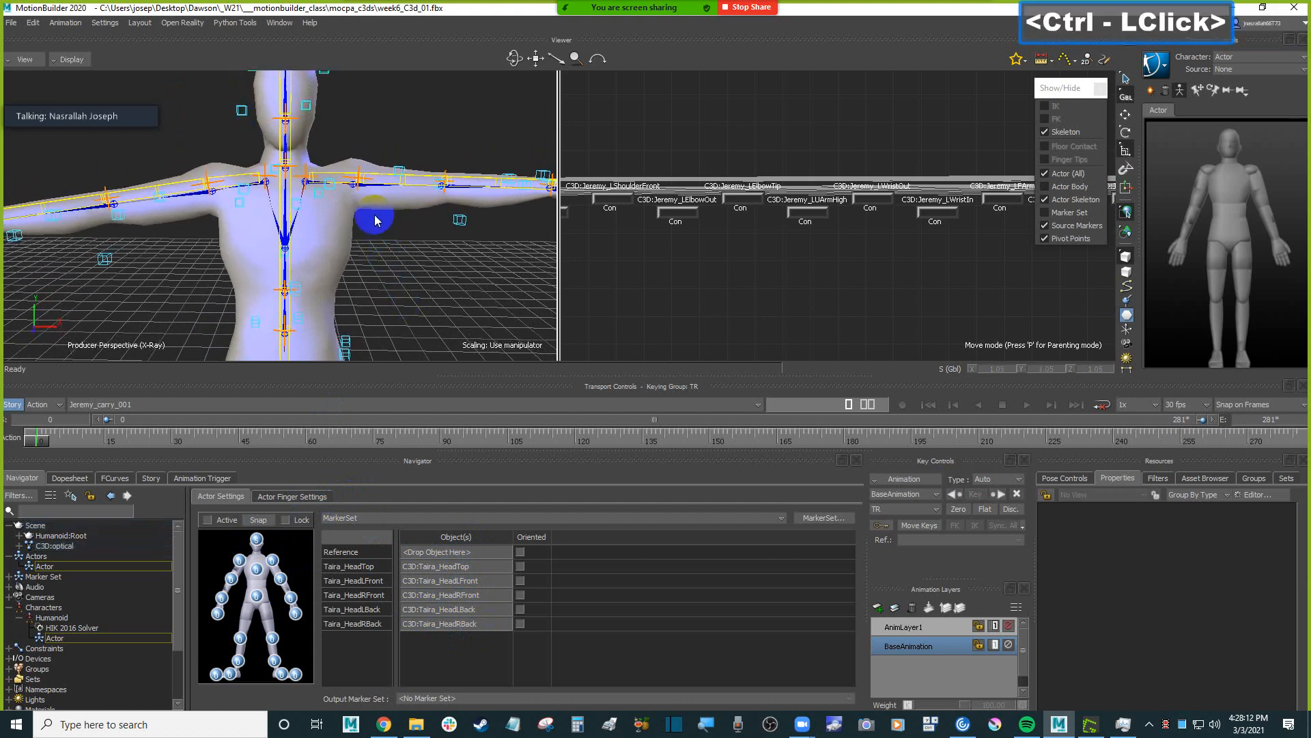
left_click(321, 186)
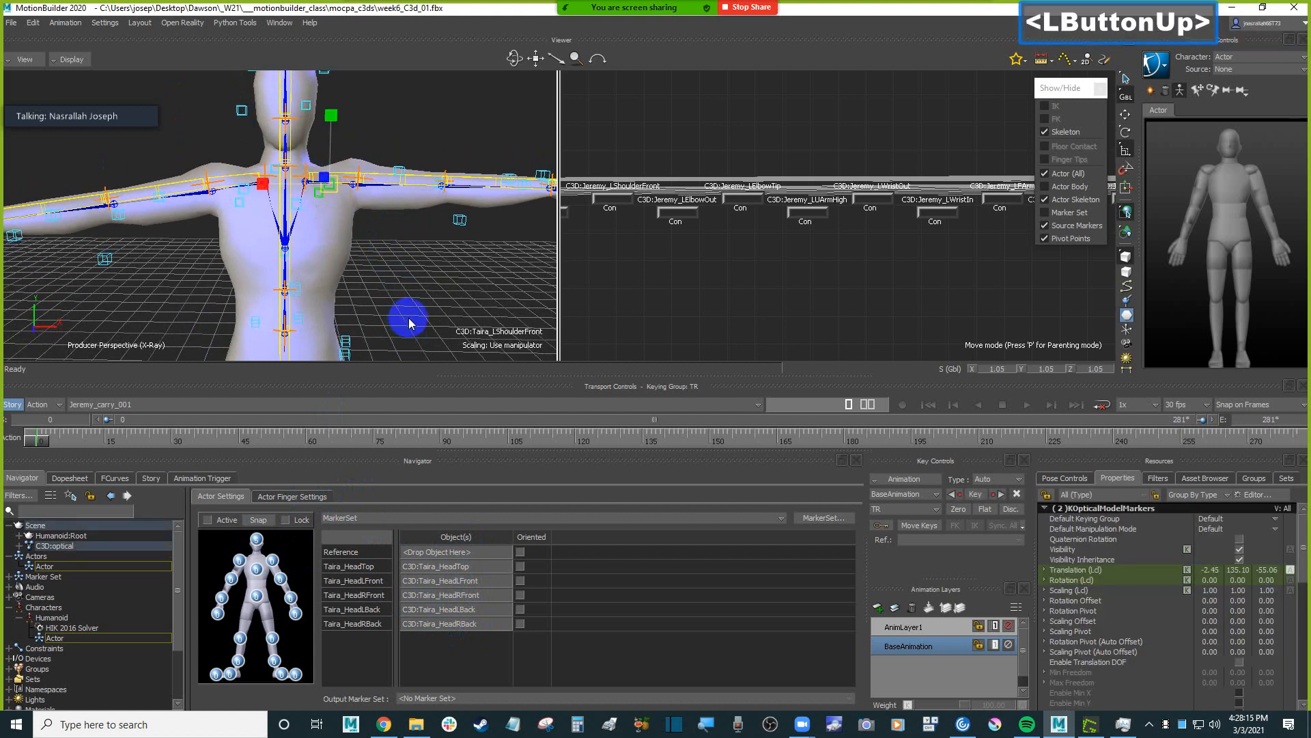
mouse_move(409, 323)
left_mouse_down("ctrl")
mouse_move(399, 238)
mouse_move(407, 250)
mouse_move(301, 274)
mouse_move(208, 277)
mouse_move(411, 255)
mouse_move(400, 222)
left_mouse_up("ctrl")
left_click(394, 249)
left_click_drag(325, 145, 344, 172)
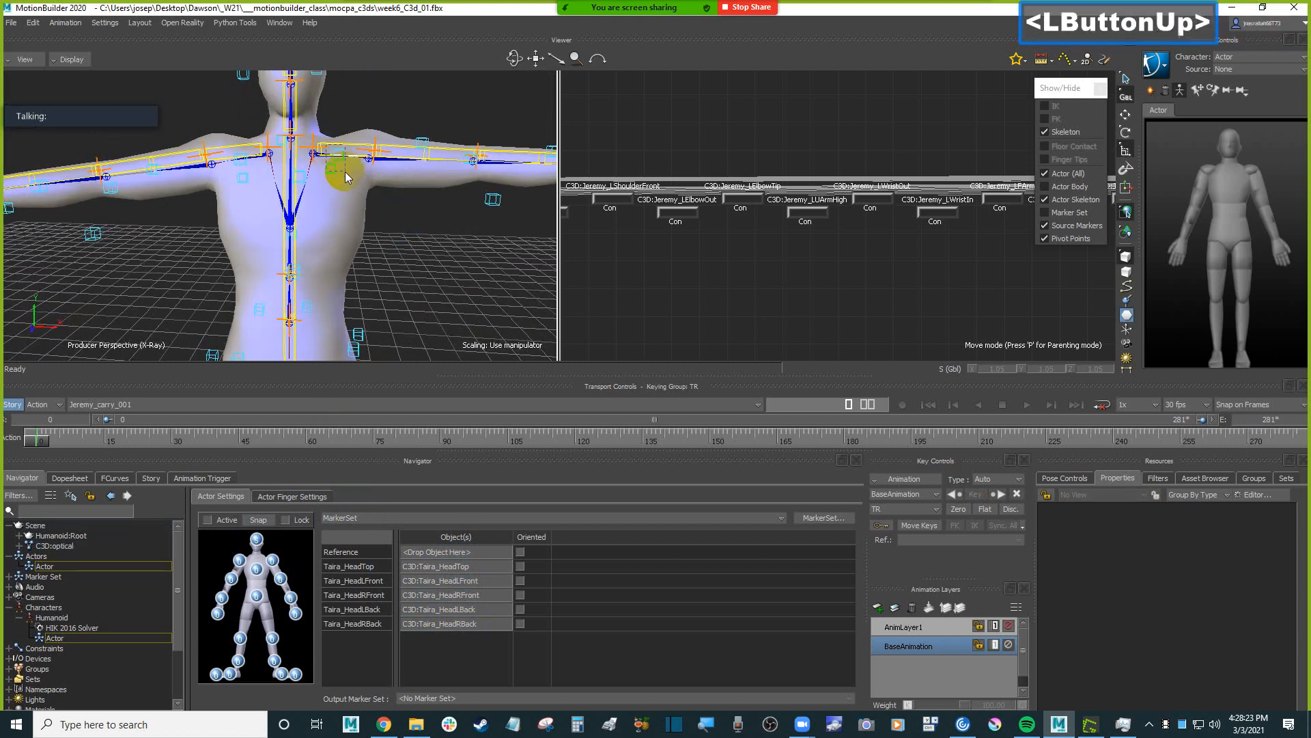
left_click_drag(442, 253, 276, 567, "alt")
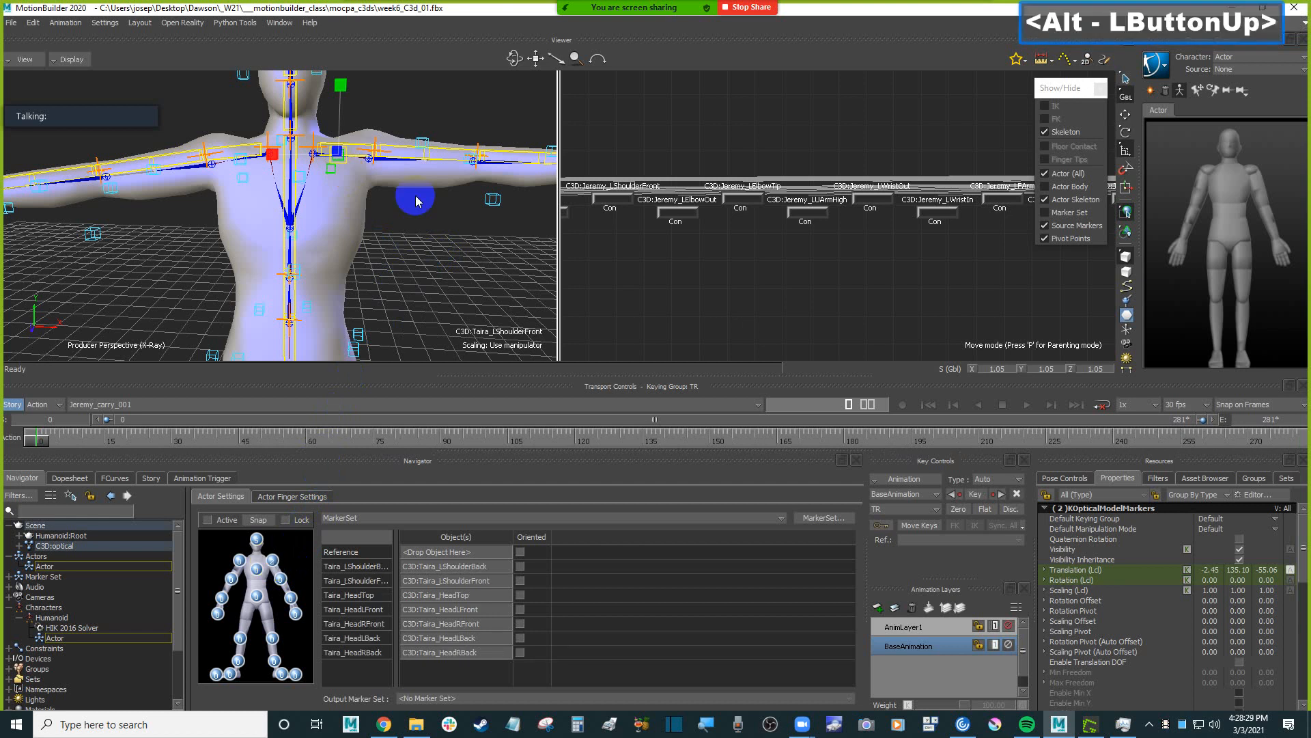
Examine the marker placement around the shoulders, torso, hips and arms from the front and back.
scroll(415, 219, "down", 3)
left_click(412, 246, "ctrl")
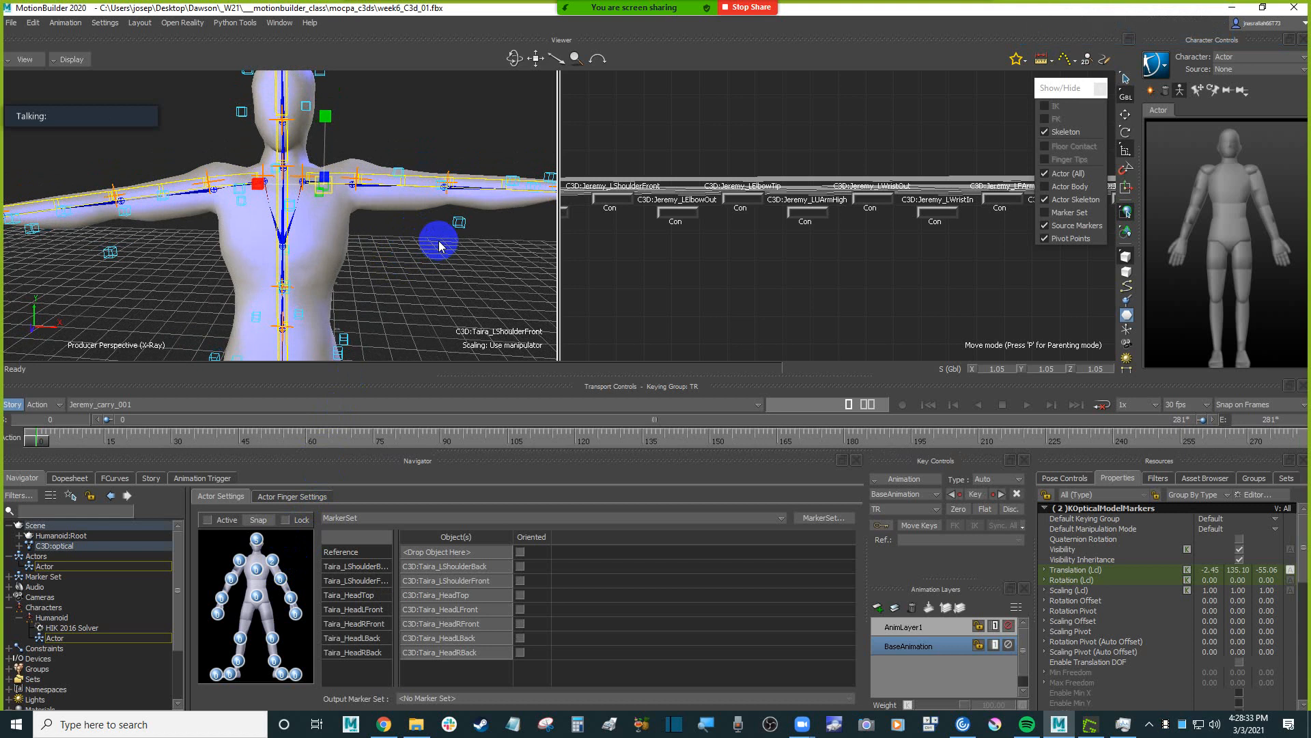
scroll(439, 246, "down", 2)
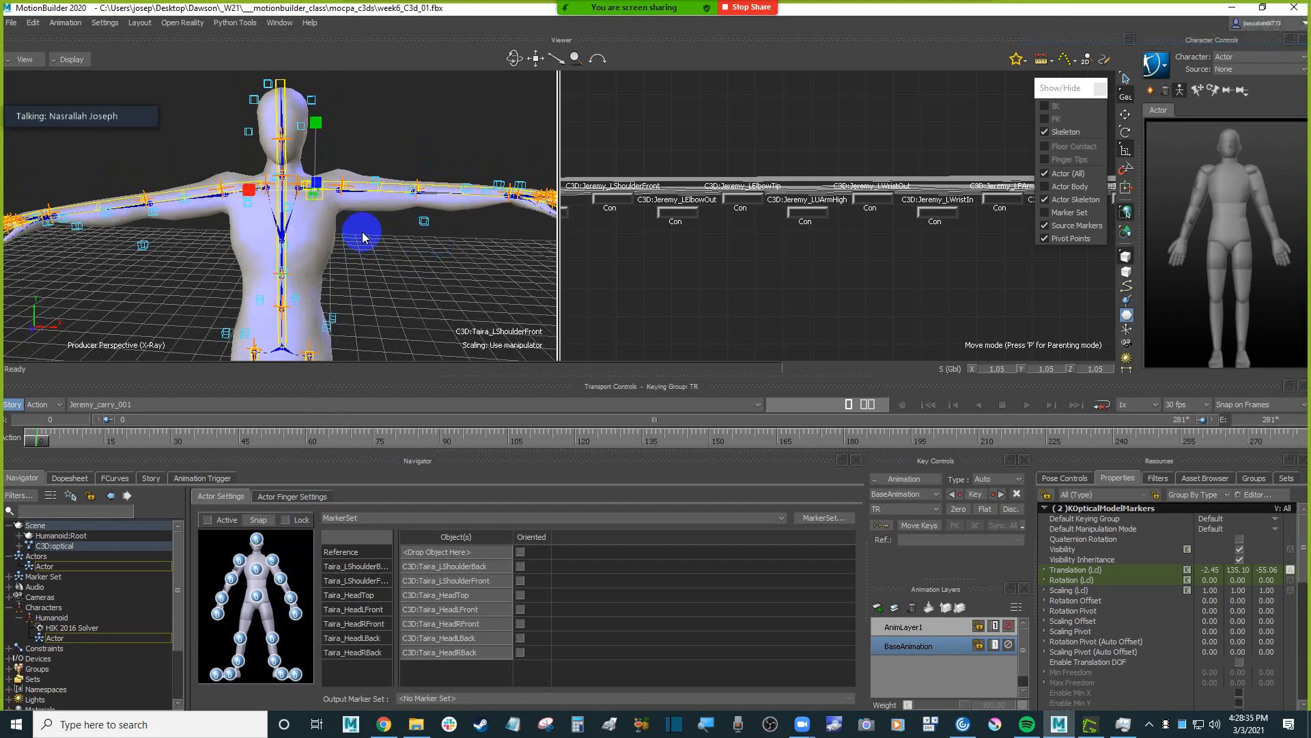
scroll(362, 237, "down", 2)
left_click_drag(365, 239, 383, 268, "ctrl")
left_click_drag(383, 268, 114, 213, "shift")
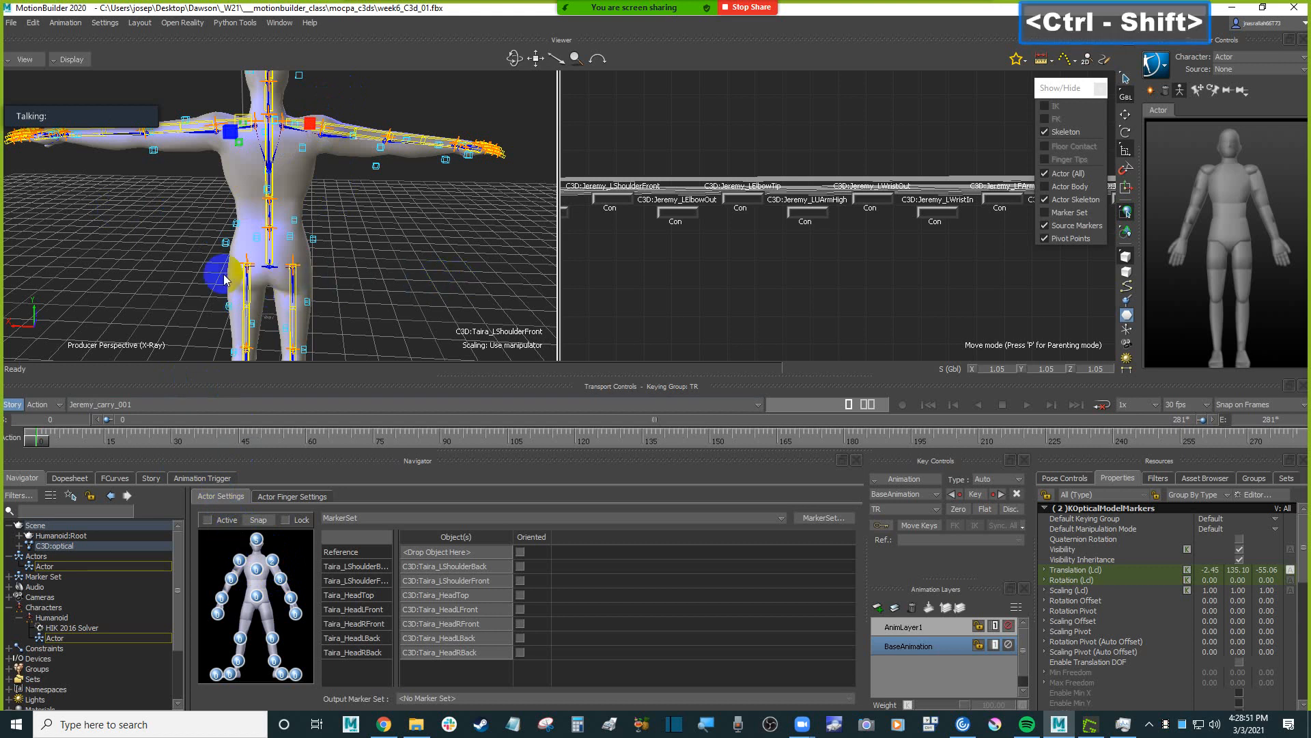
left_click_drag(168, 251, 389, 330, "ctrl+shift")
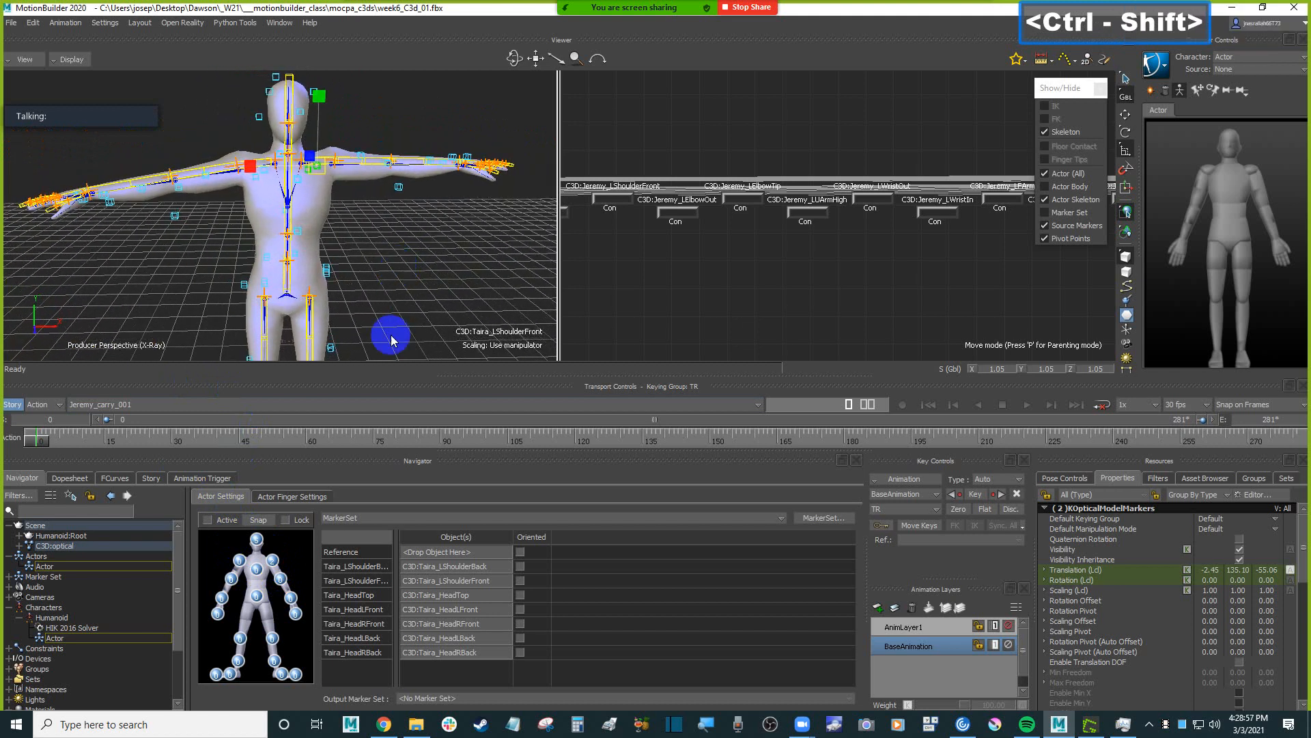
left_click(265, 611)
left_click_drag(506, 277, 420, 275, "ctrl")
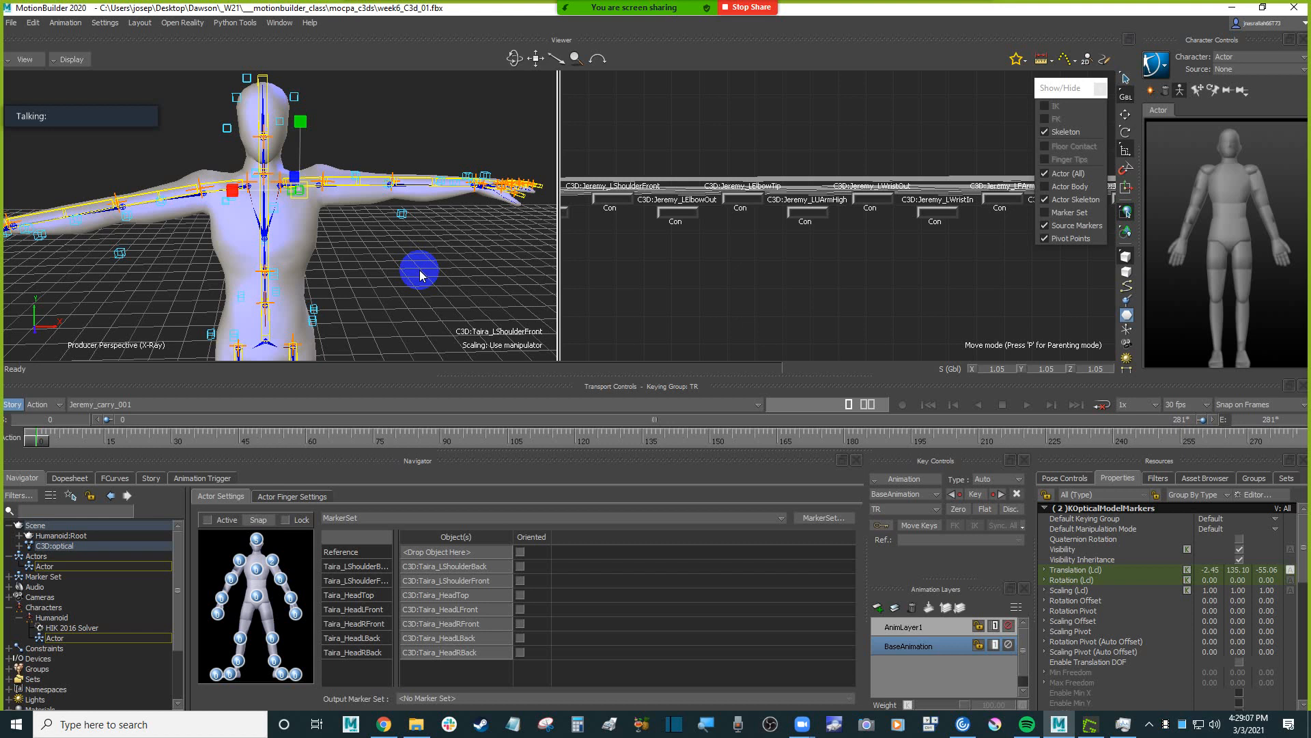
left_click_drag(419, 273, 371, 500, "ctrl")
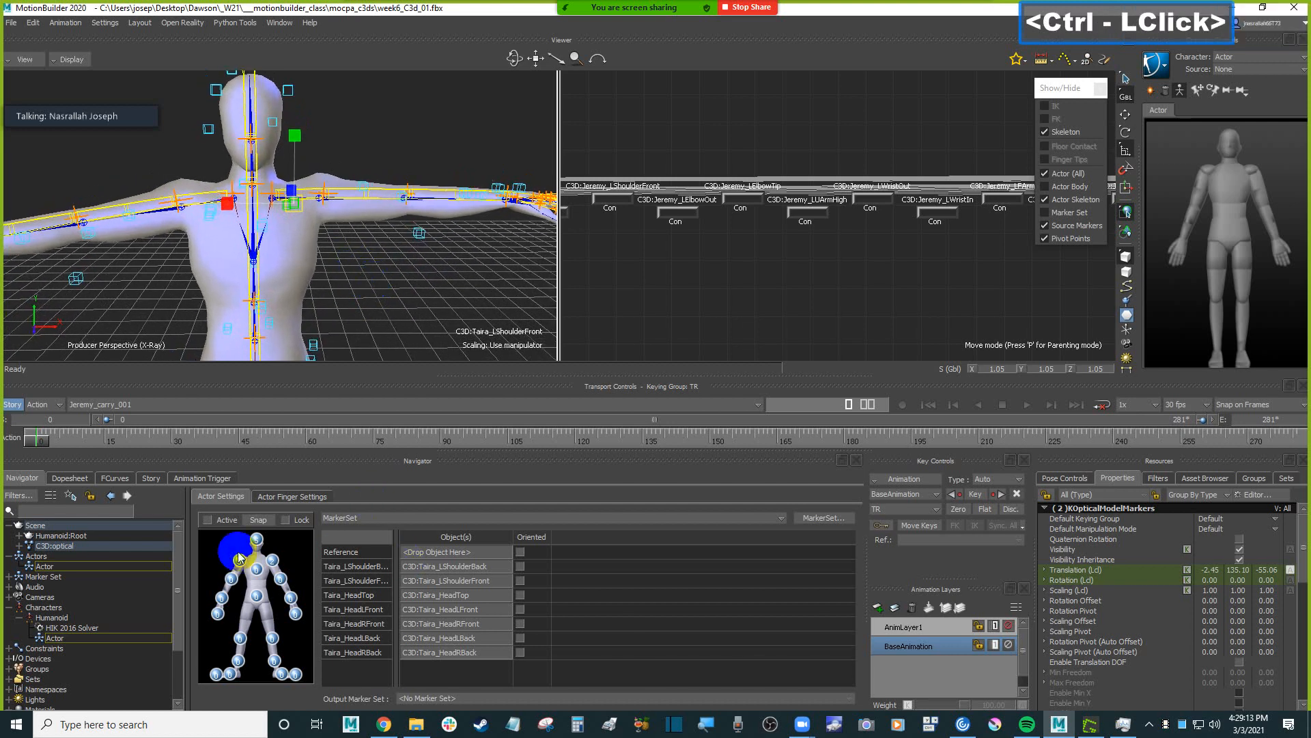
Widen the marker name column and remove Taira_LShoulderBack and Taira_LShoulderFront from the Actor's left shoulder.
left_click(273, 563)
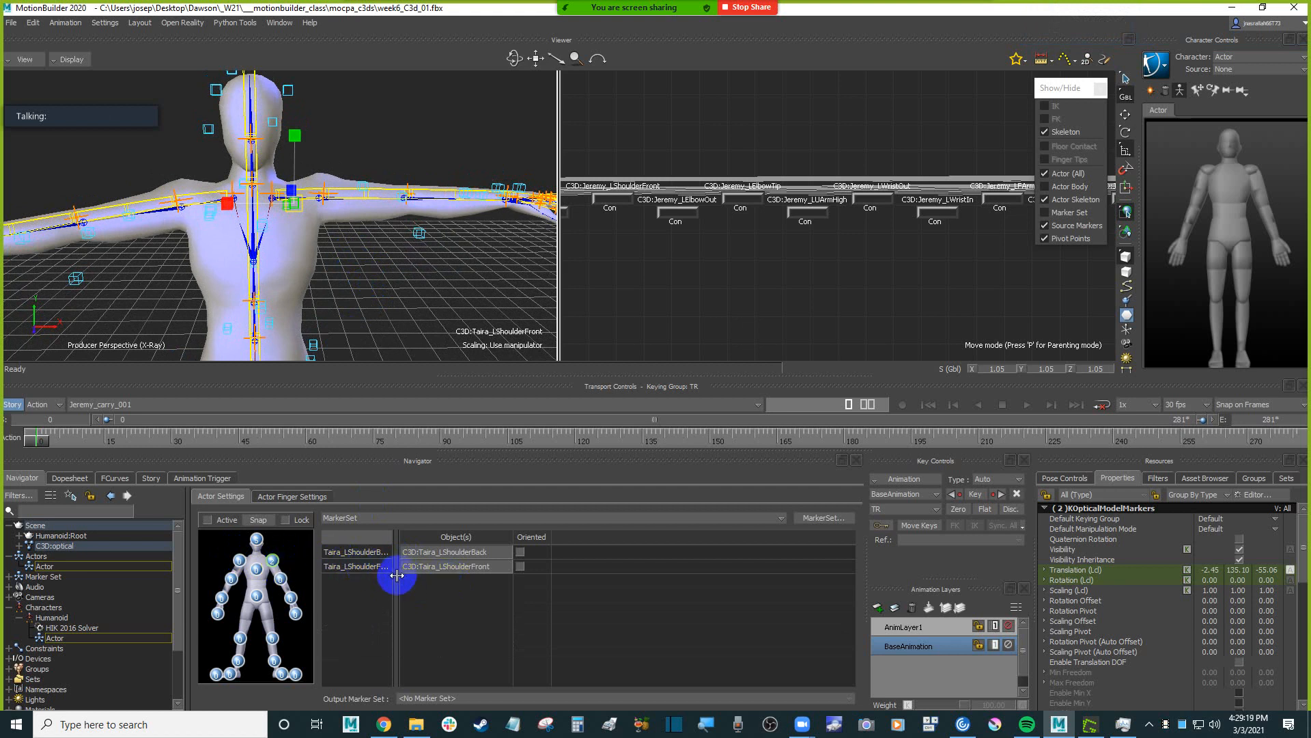
left_click_drag(397, 575, 443, 572)
left_click(393, 554)
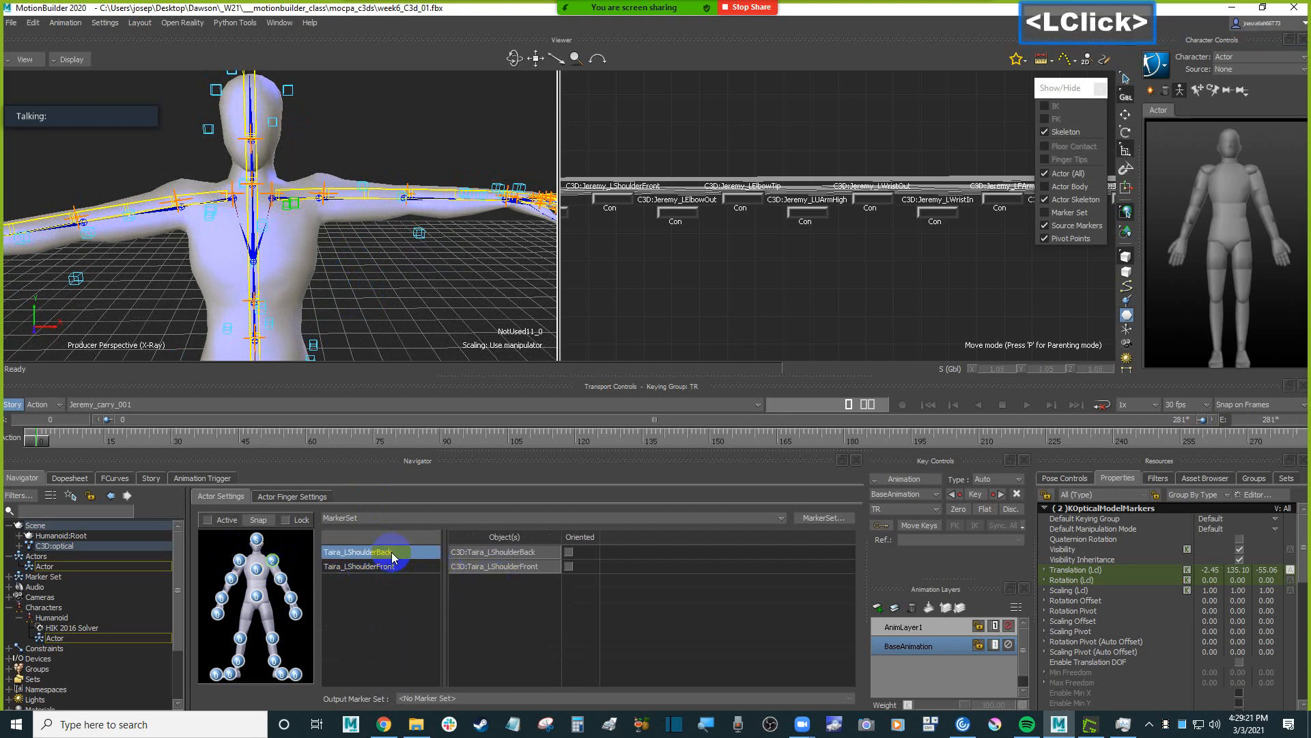
key("Delete")
left_click(395, 552)
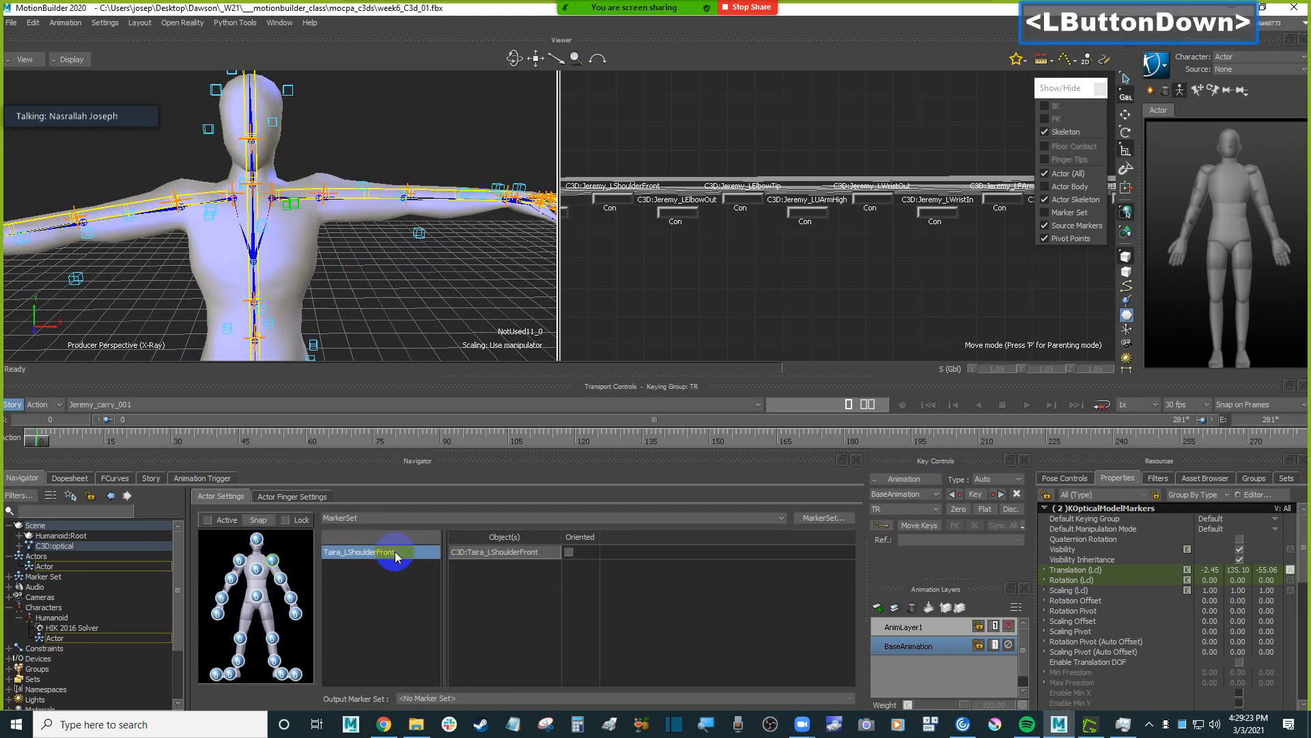
key("Delete")
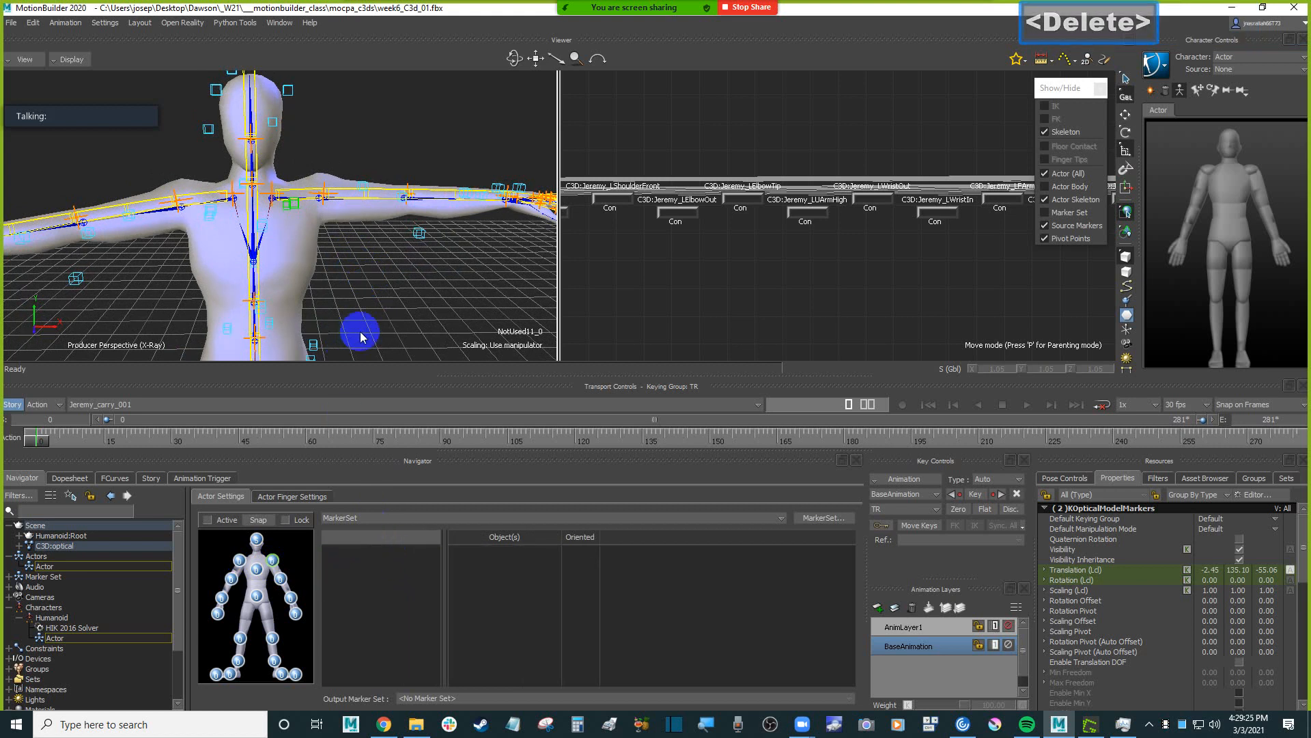
Review the markers assigned to the Actor's head.
left_click(384, 275)
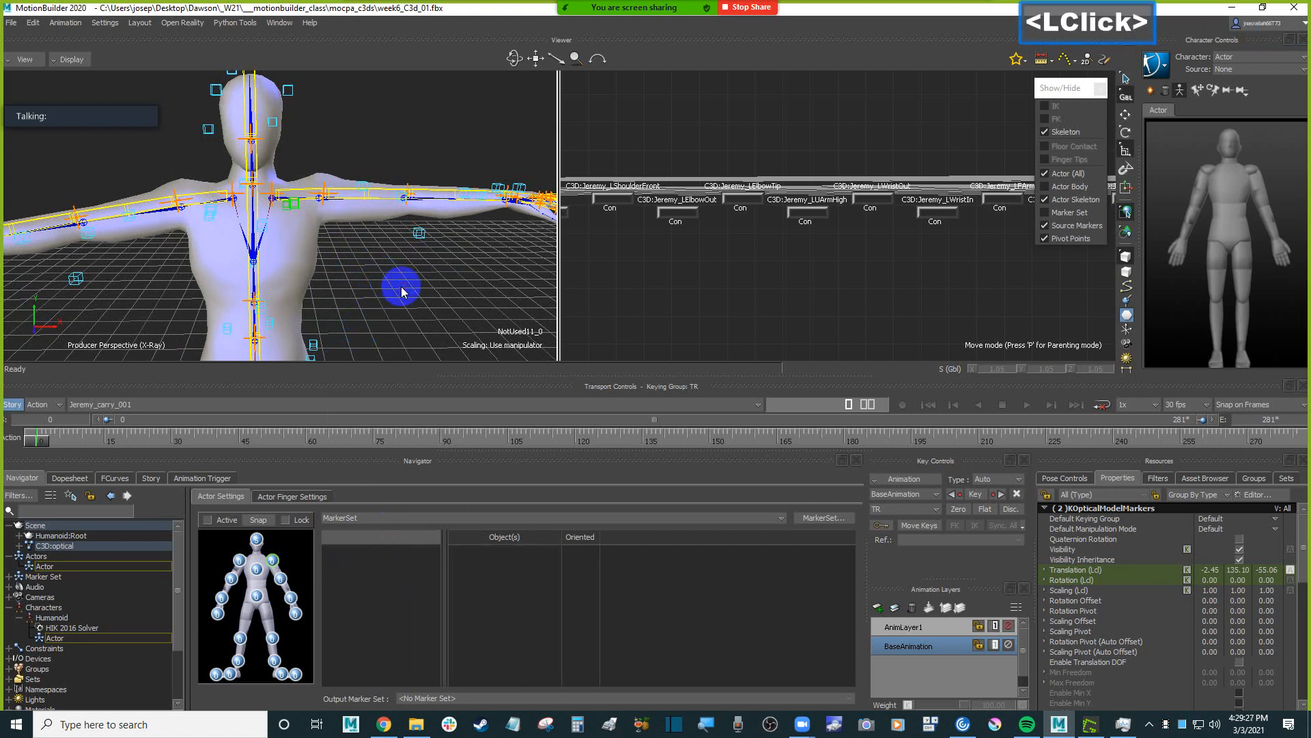
left_click_drag(402, 292, 383, 300, "shift")
left_click(256, 543)
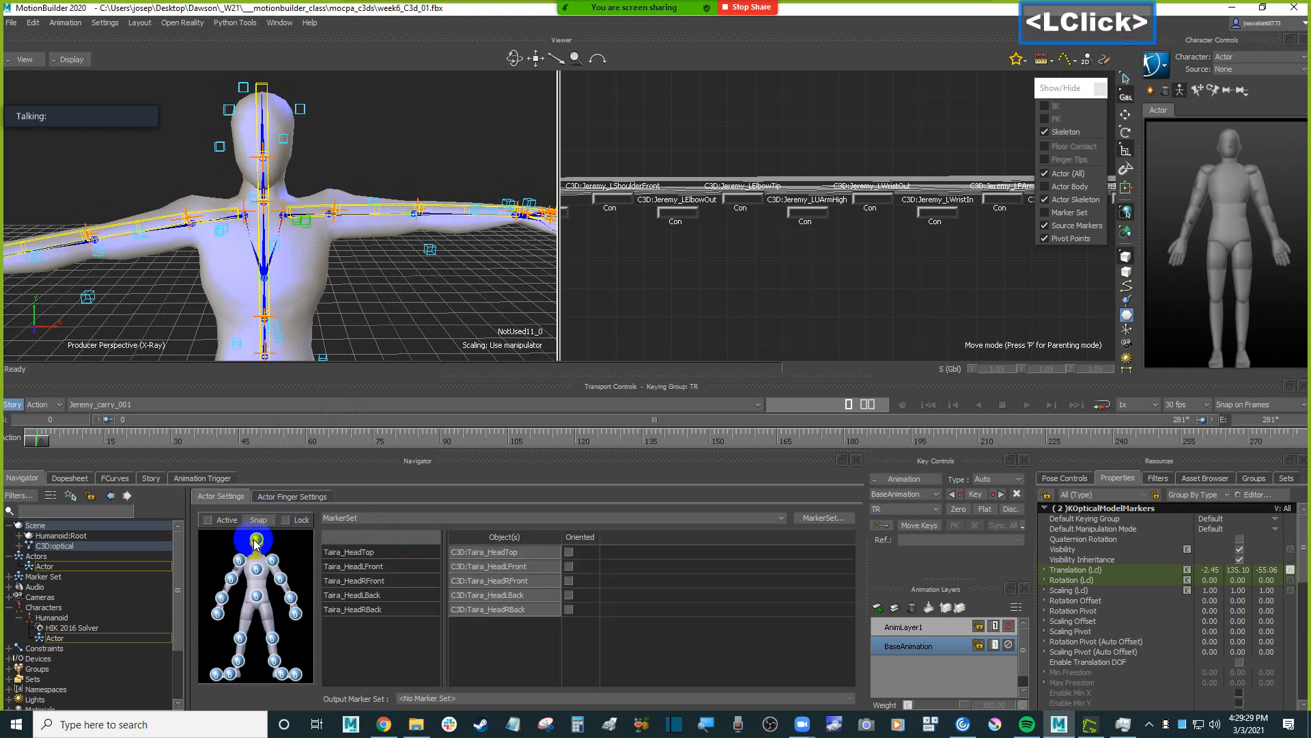
left_click_drag(333, 233, 385, 225, "ctrl+shift")
left_click_drag(369, 292, 368, 277, "ctrl+shift")
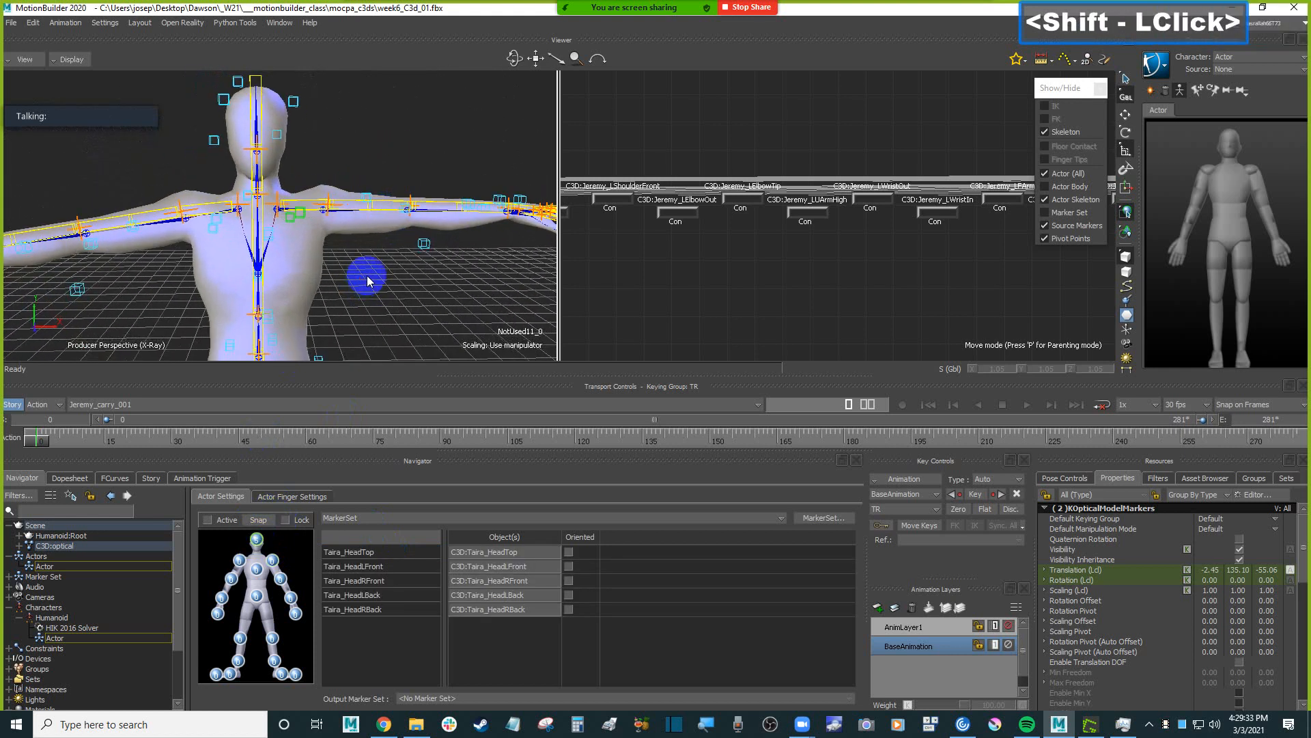
Clear the selection, then select the front and back Taira left shoulder markers and assign them to the Actor's left shoulder.
double_click(378, 277)
left_click(266, 614)
left_click(273, 560)
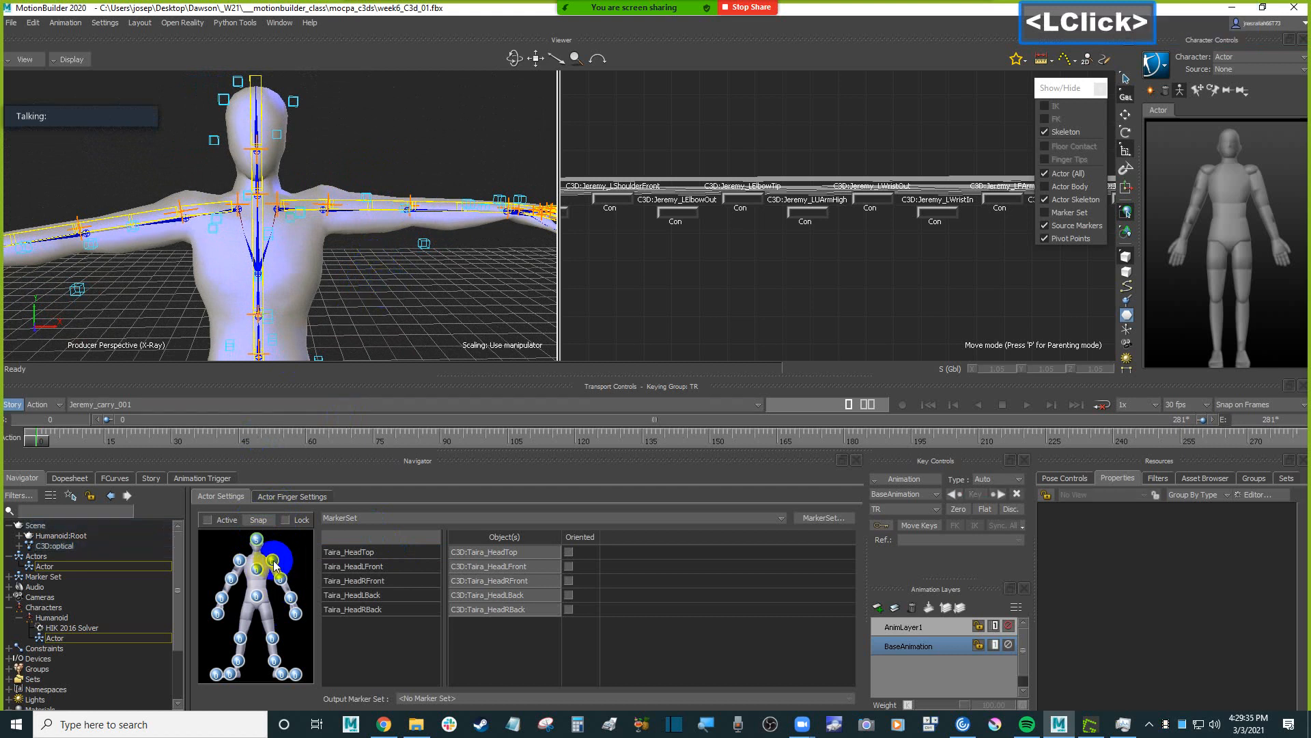
left_click(375, 308)
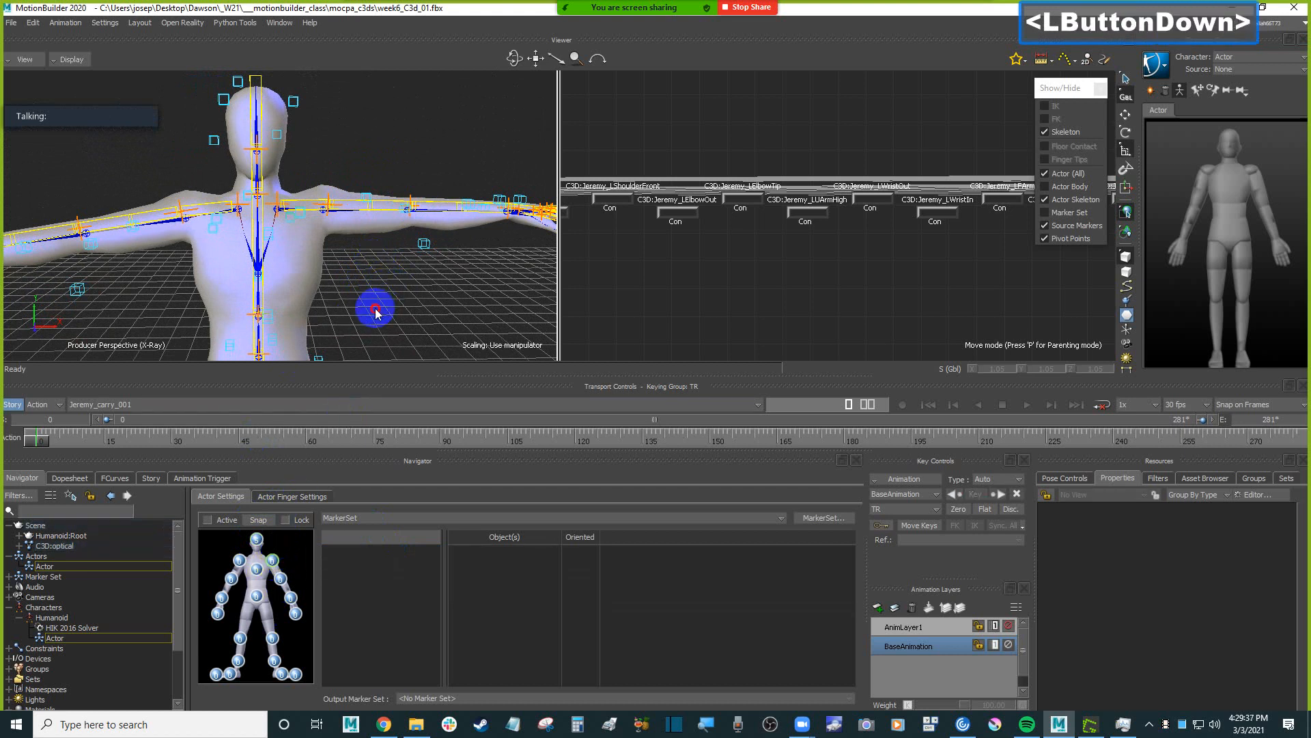
left_click(295, 208)
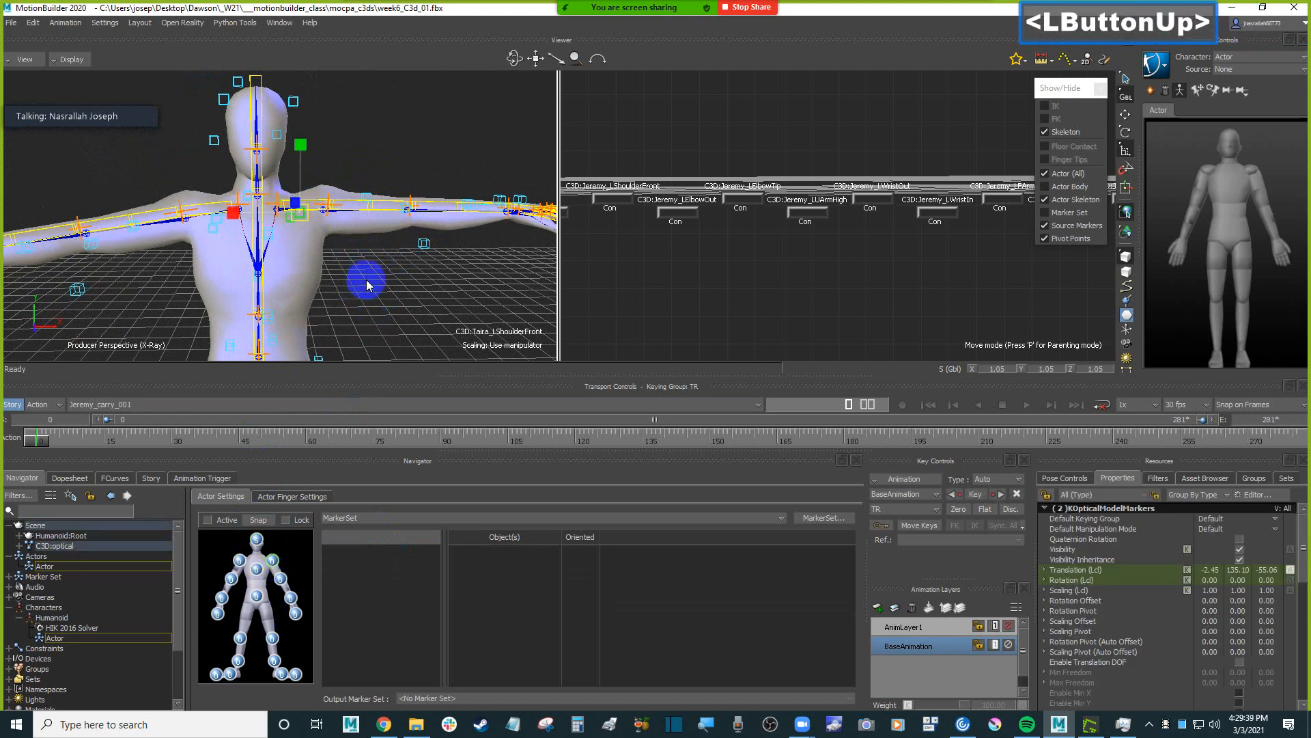
left_click_drag(367, 277, 273, 566, "alt")
Select the Taira_LElbowOut and Taira_LElbowTip markers and assign them to the Actor's left upper arm.
left_click_drag(443, 307, 383, 300, "shift")
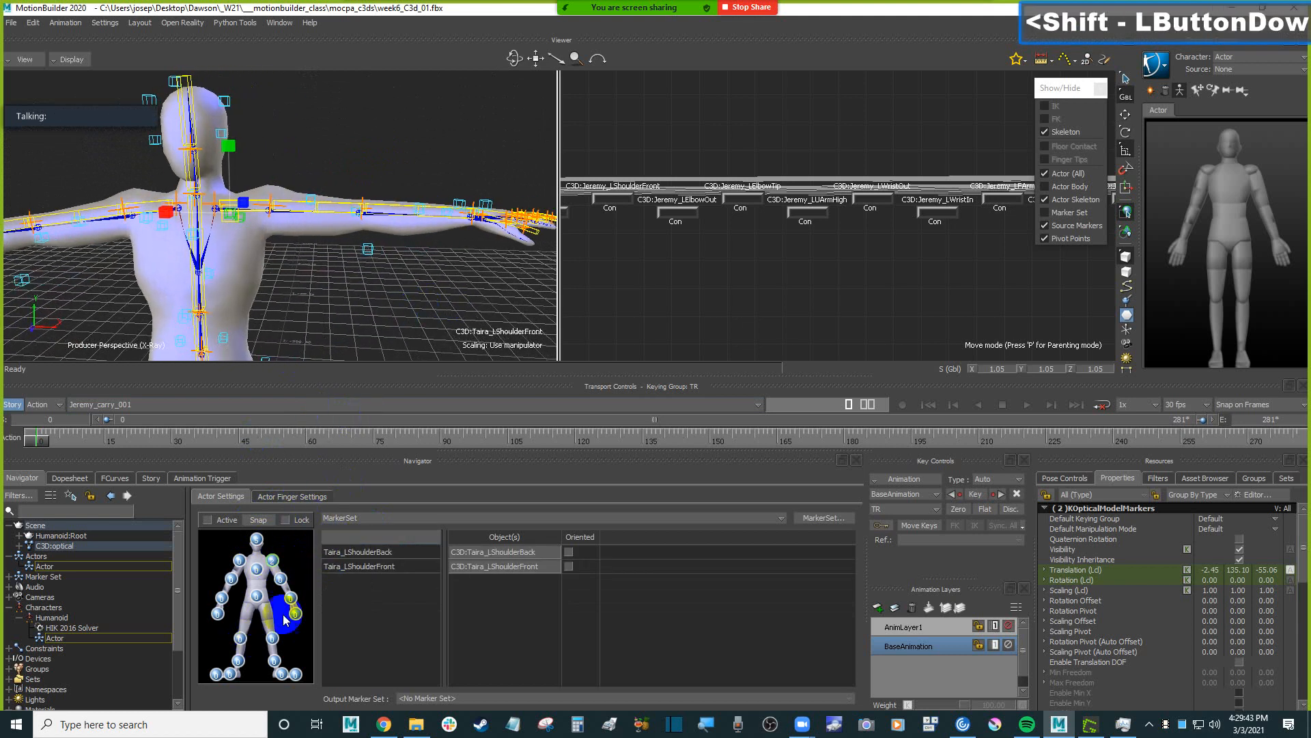
left_click_drag(401, 251, 325, 216, "ctrl+shift")
left_click(328, 216)
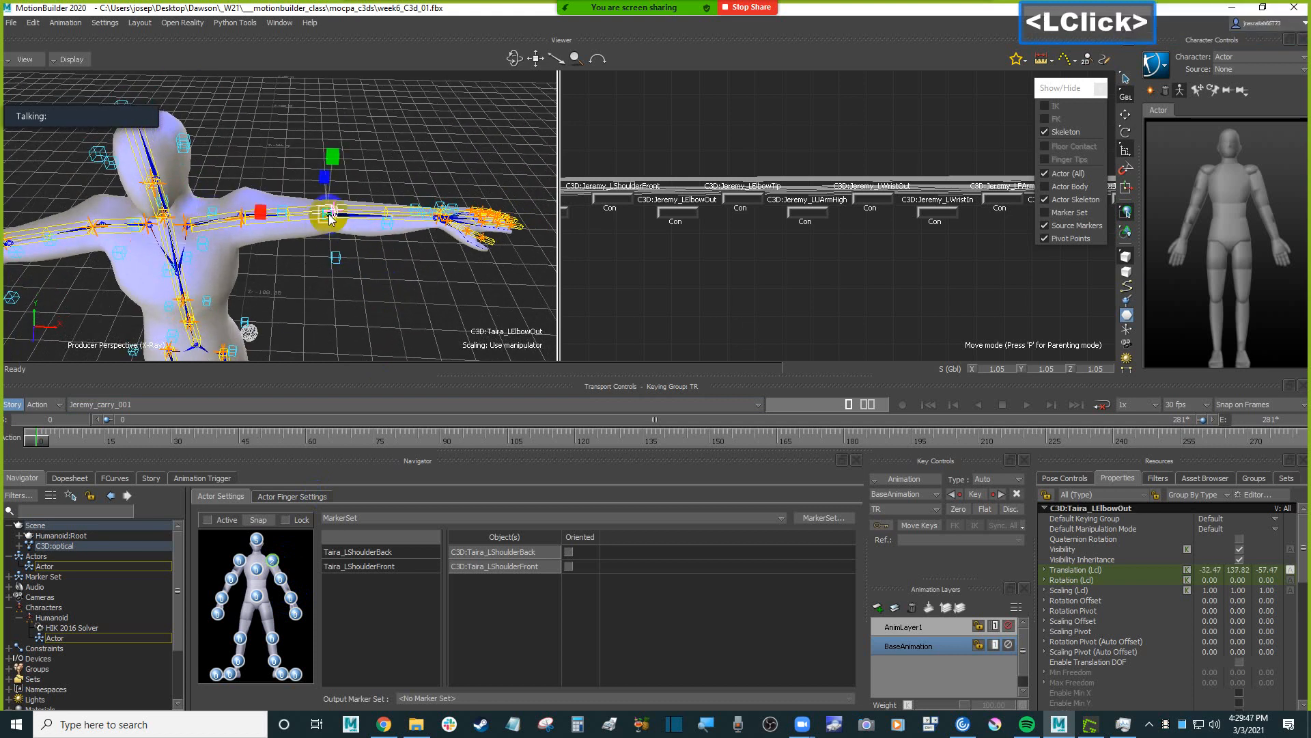
left_click(336, 259, "ctrl")
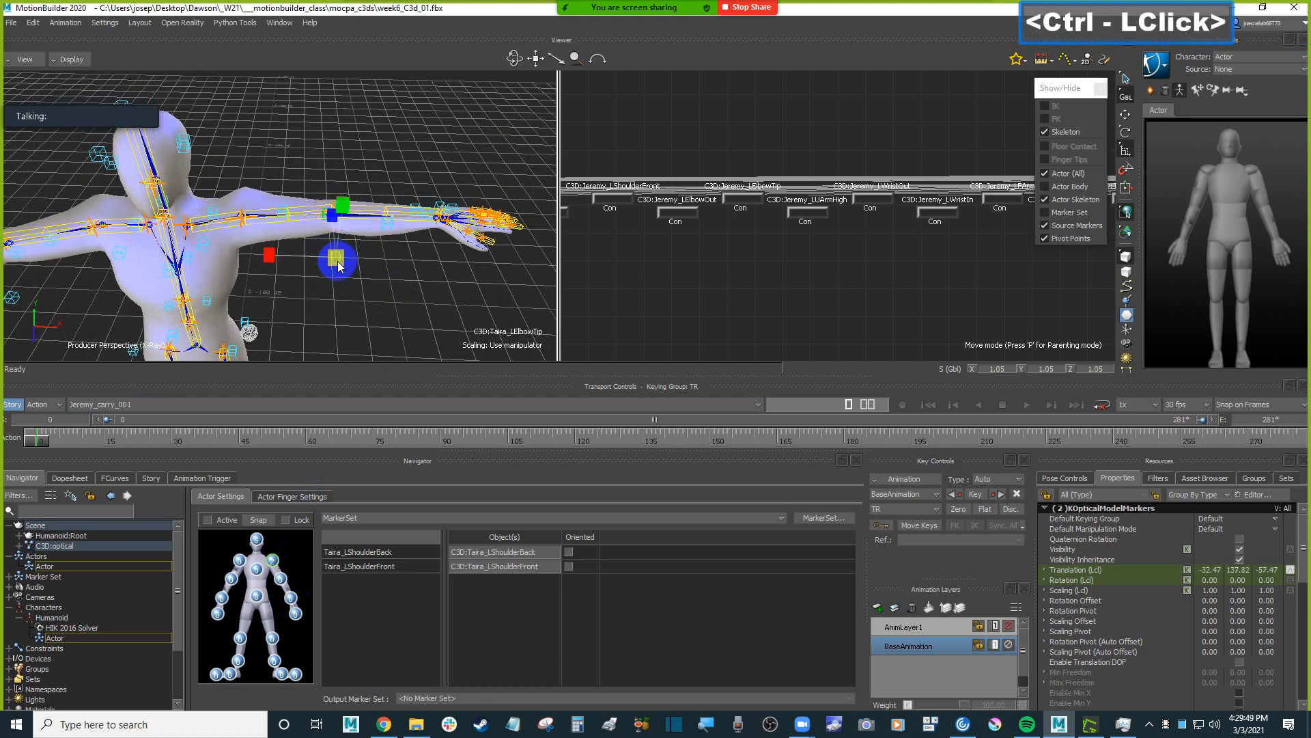
mouse_move(338, 259)
left_mouse_down("ctrl")
mouse_move(416, 239)
mouse_move(282, 581)
left_mouse_up("ctrl")
Select the two left wrist markers, including Taira_LWristIn, and assign them to the Actor's left forearm.
left_click_drag(446, 236, 309, 123, "shift")
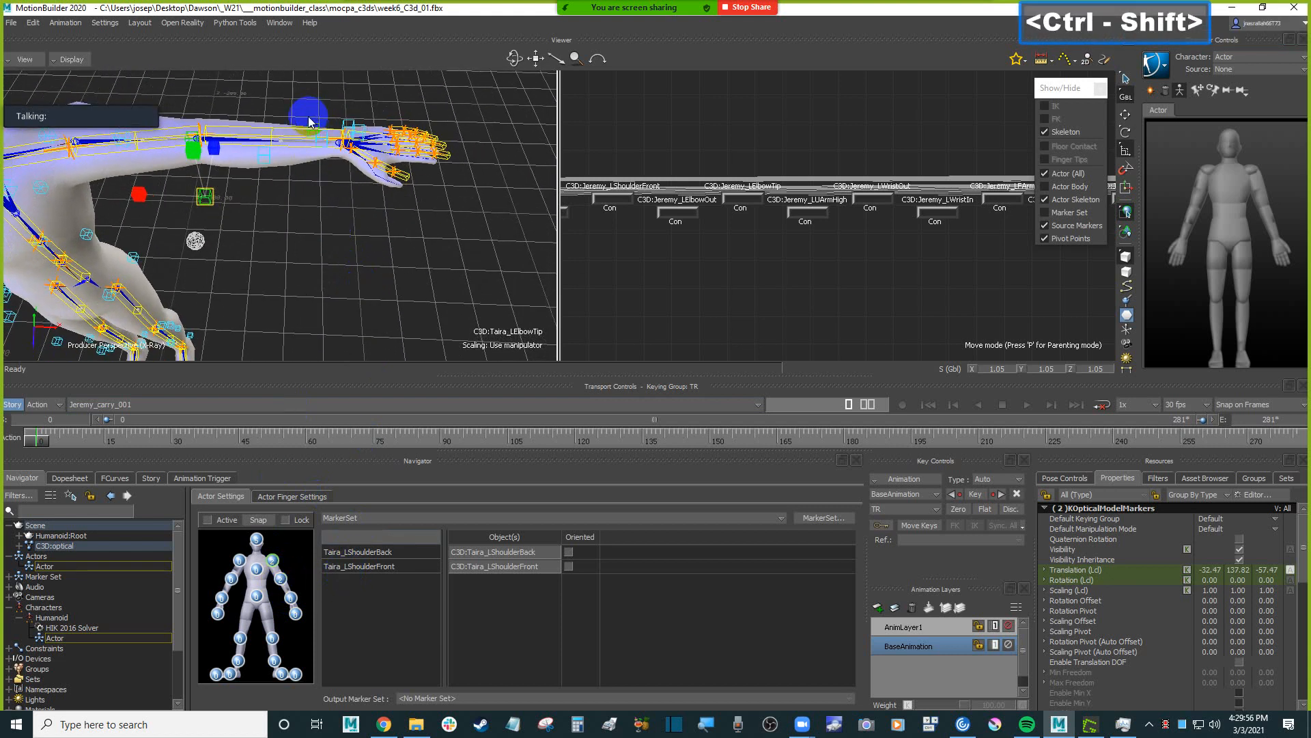
left_click(321, 140)
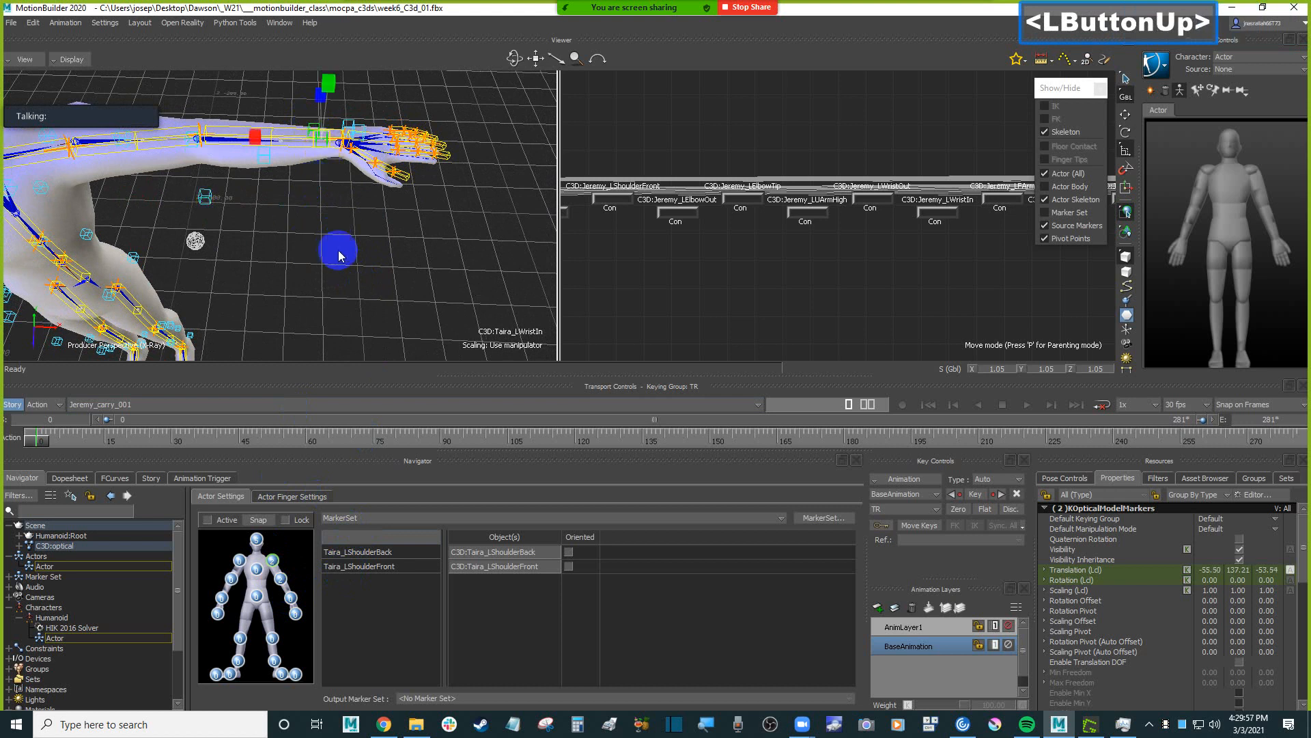
left_click_drag(359, 233, 295, 606, "alt")
Select the two left hand markers, including Taira_LHandIn, and assign them to the Actor's left hand.
left_click_drag(399, 214, 375, 234, "shift")
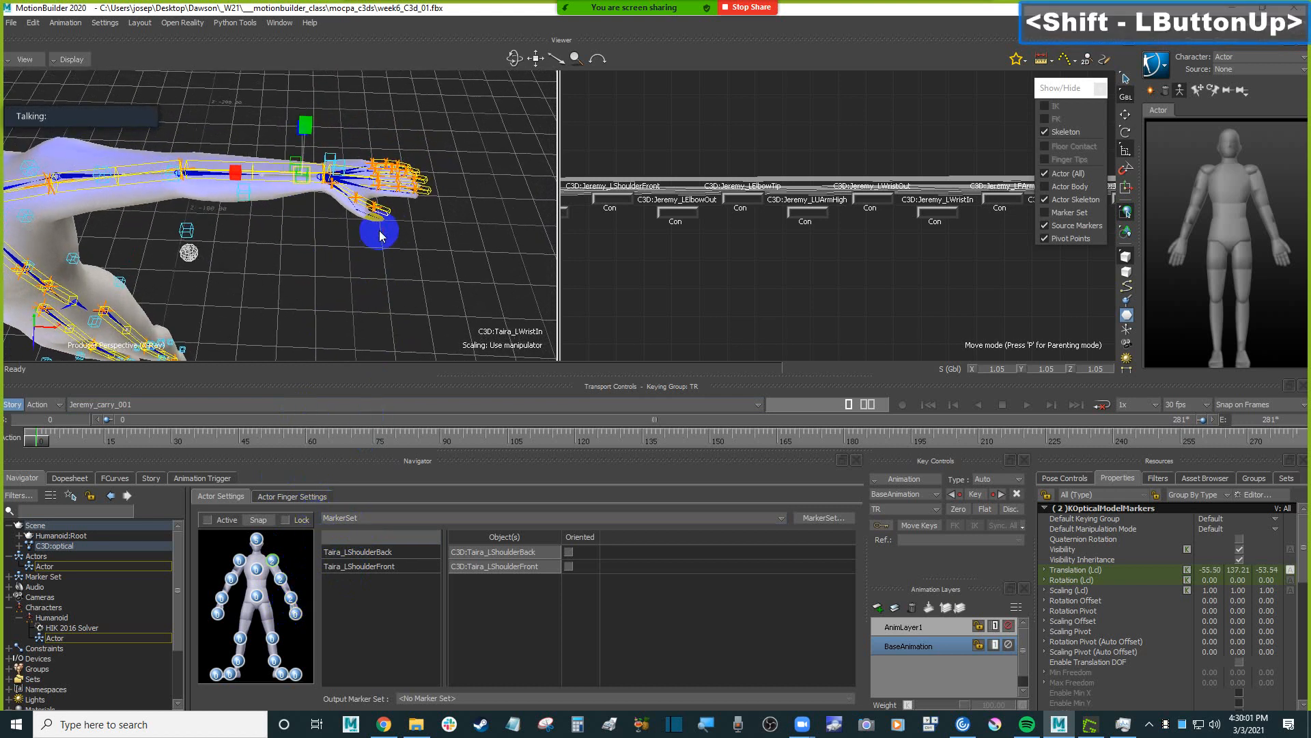
left_click(328, 141)
left_click_drag(466, 232, 331, 525, "alt")
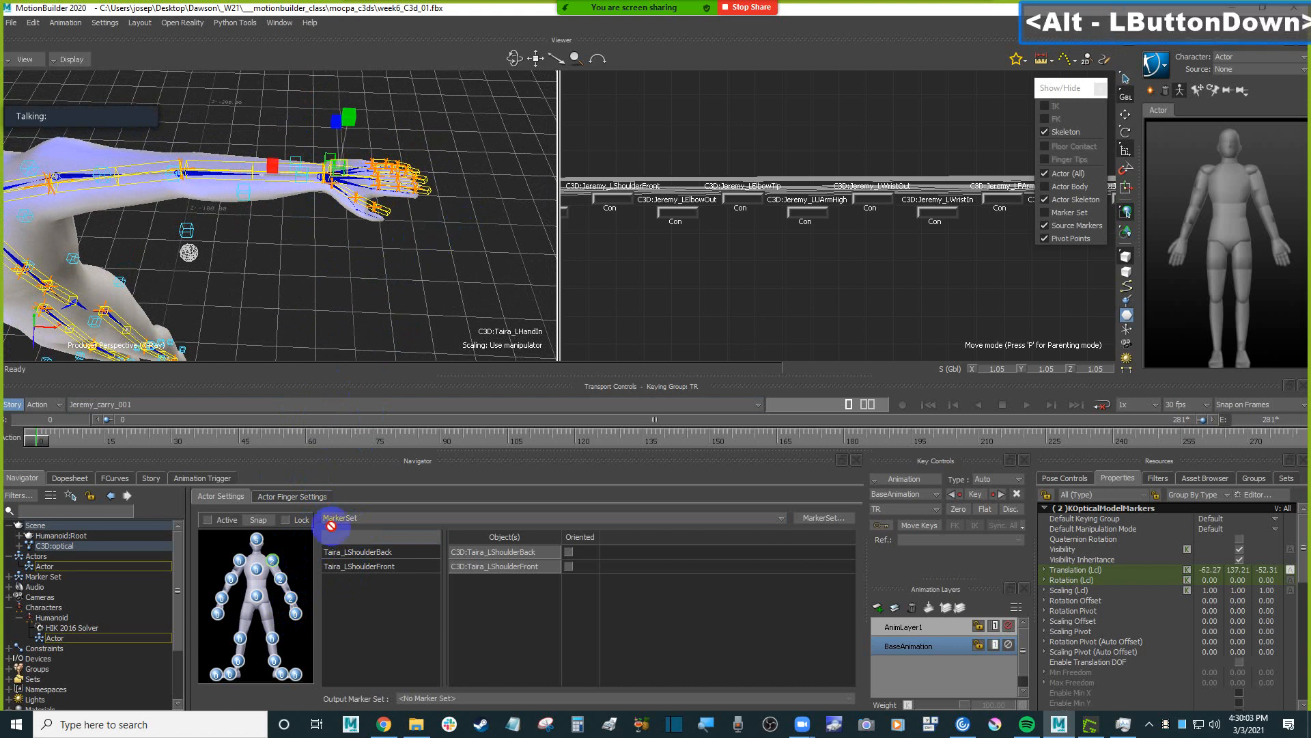
left_click_drag(293, 627, 299, 618, "alt")
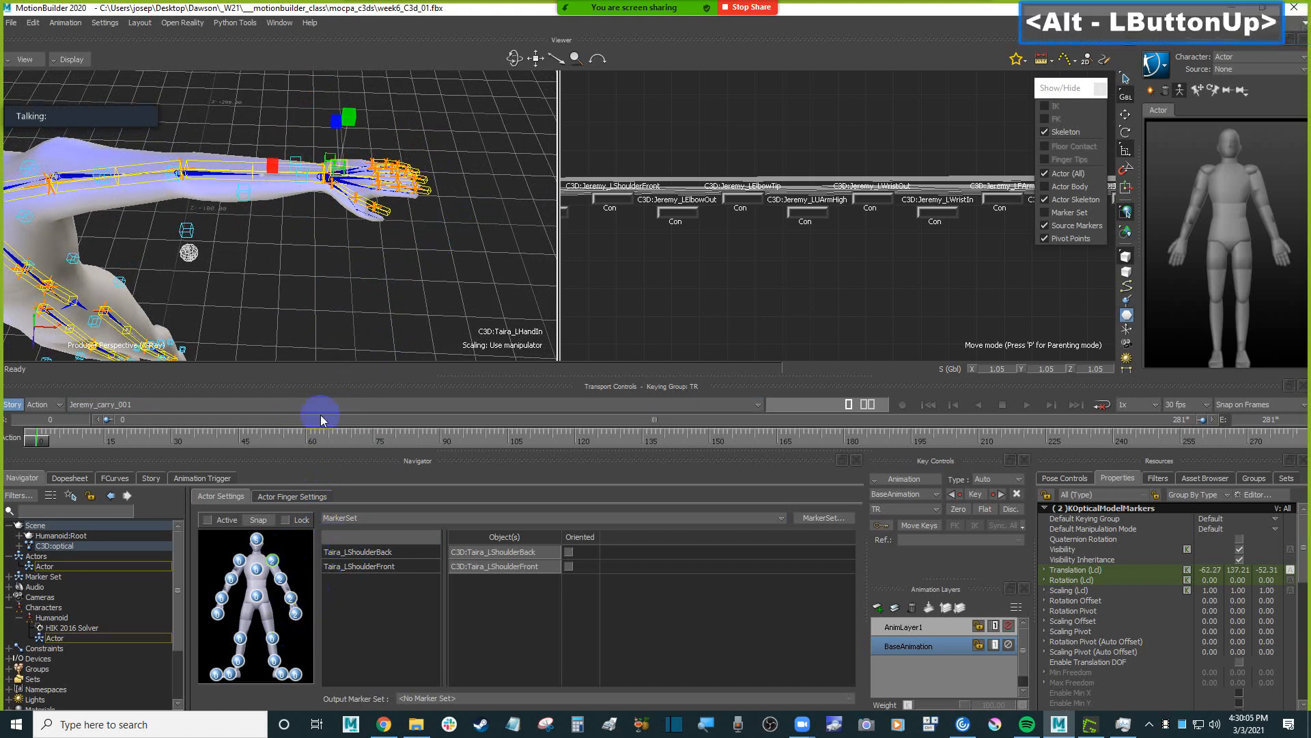
mouse_move(330, 304)
left_mouse_down("shift")
mouse_move(358, 281)
mouse_move(439, 305)
left_mouse_up("shift")
left_click(295, 617)
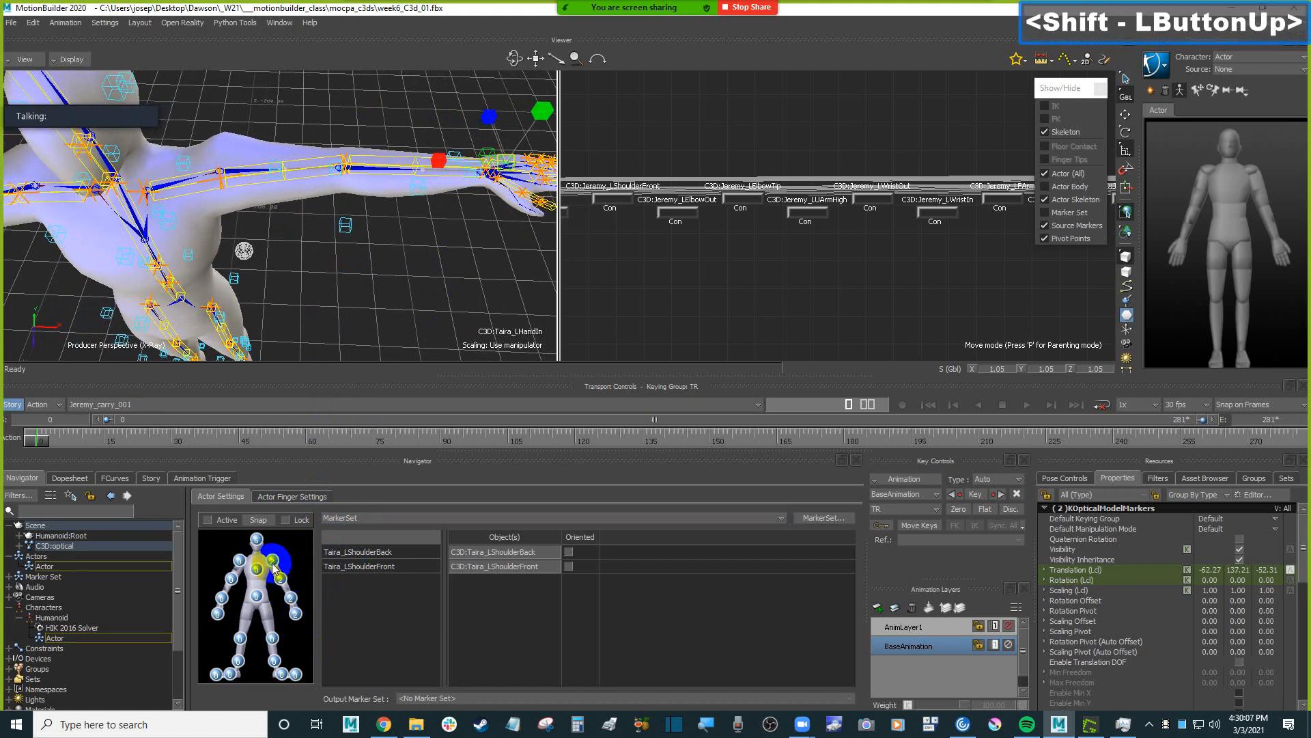
Select the unassigned marker on the left forearm, Taira_LFArm, to identify it.
left_click_drag(342, 298, 374, 255, "shift")
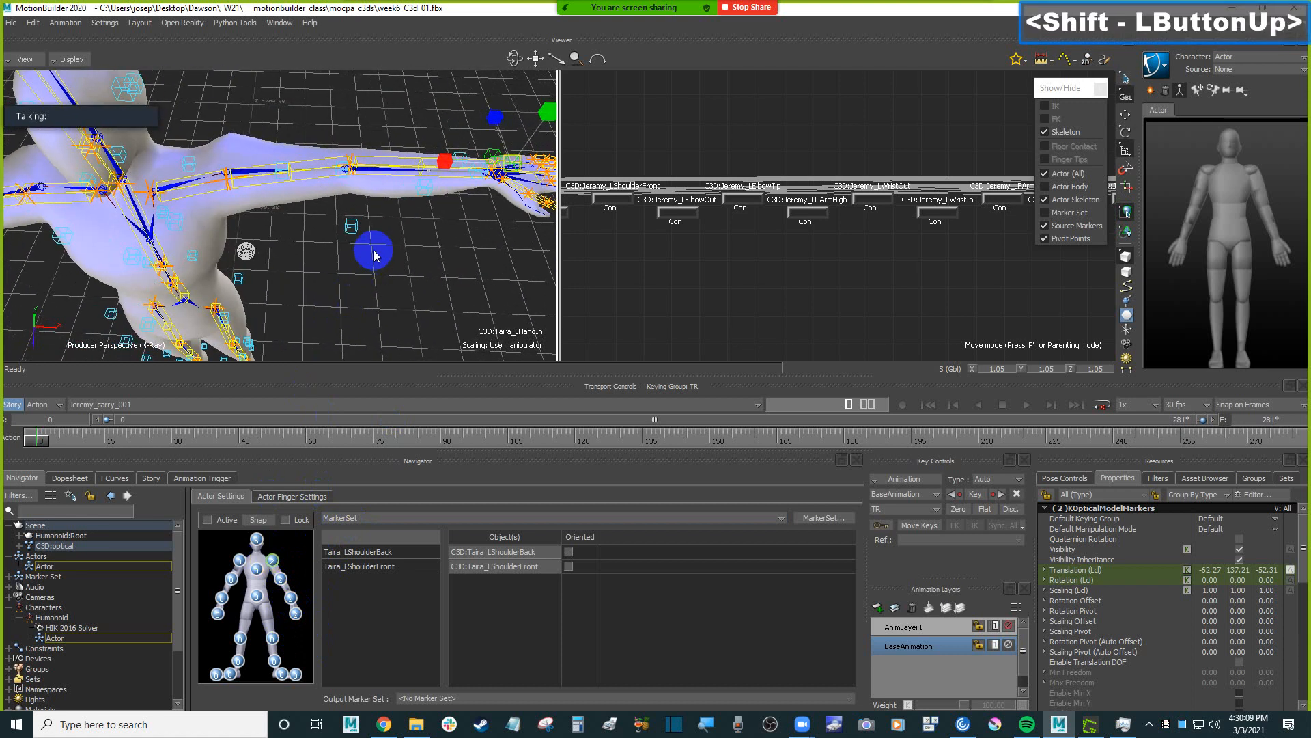
left_click(424, 195)
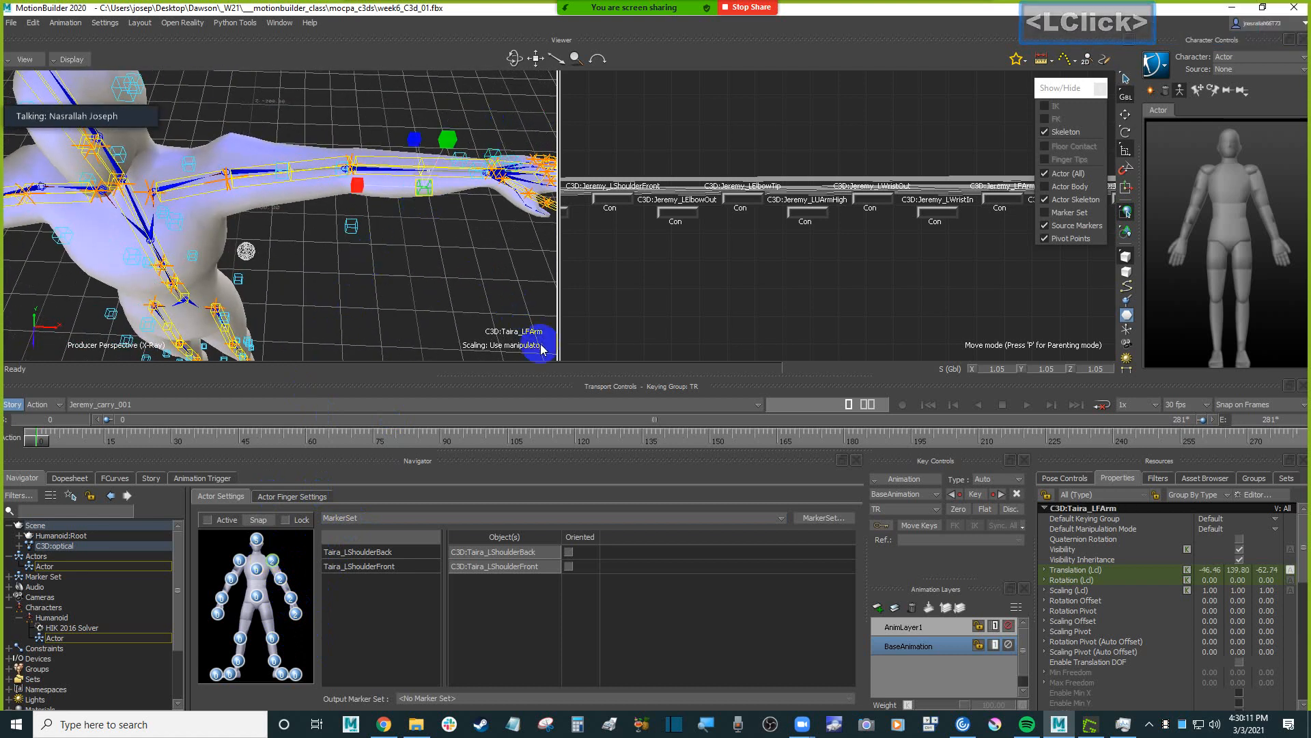
left_click_drag(453, 292, 429, 258, "shift")
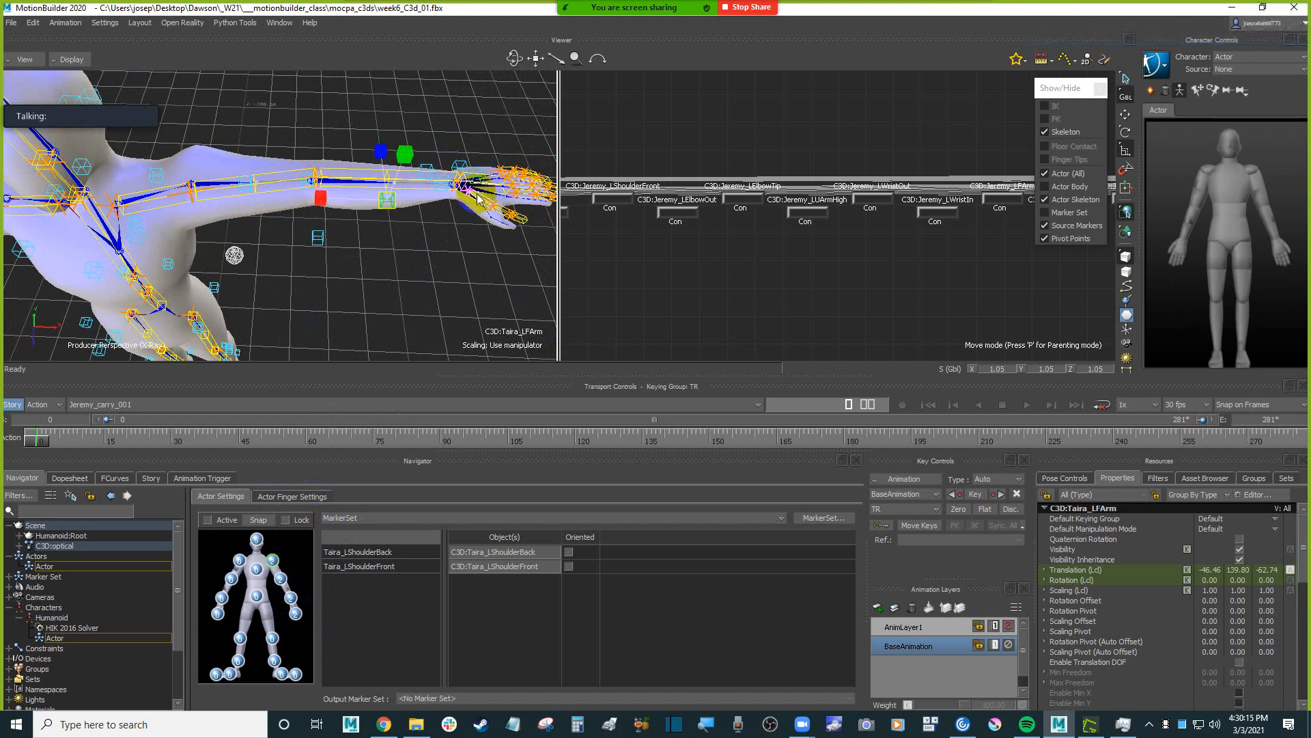
Clear the selection, then select Taira_RShoulderFront and Taira_RShoulderBack and assign them to the Actor's right shoulder.
left_click_drag(344, 248, 247, 221, "ctrl+shift")
left_click(292, 212)
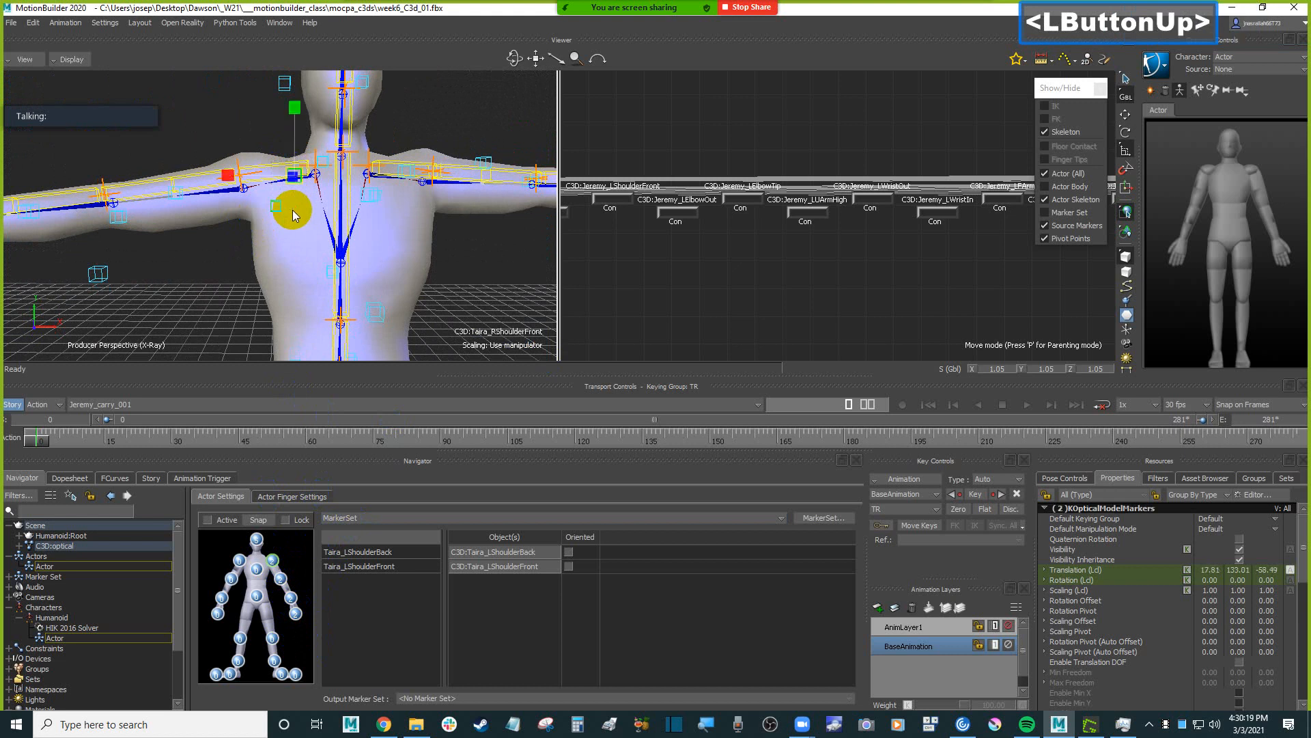
left_click(284, 257)
left_click(292, 228, "alt")
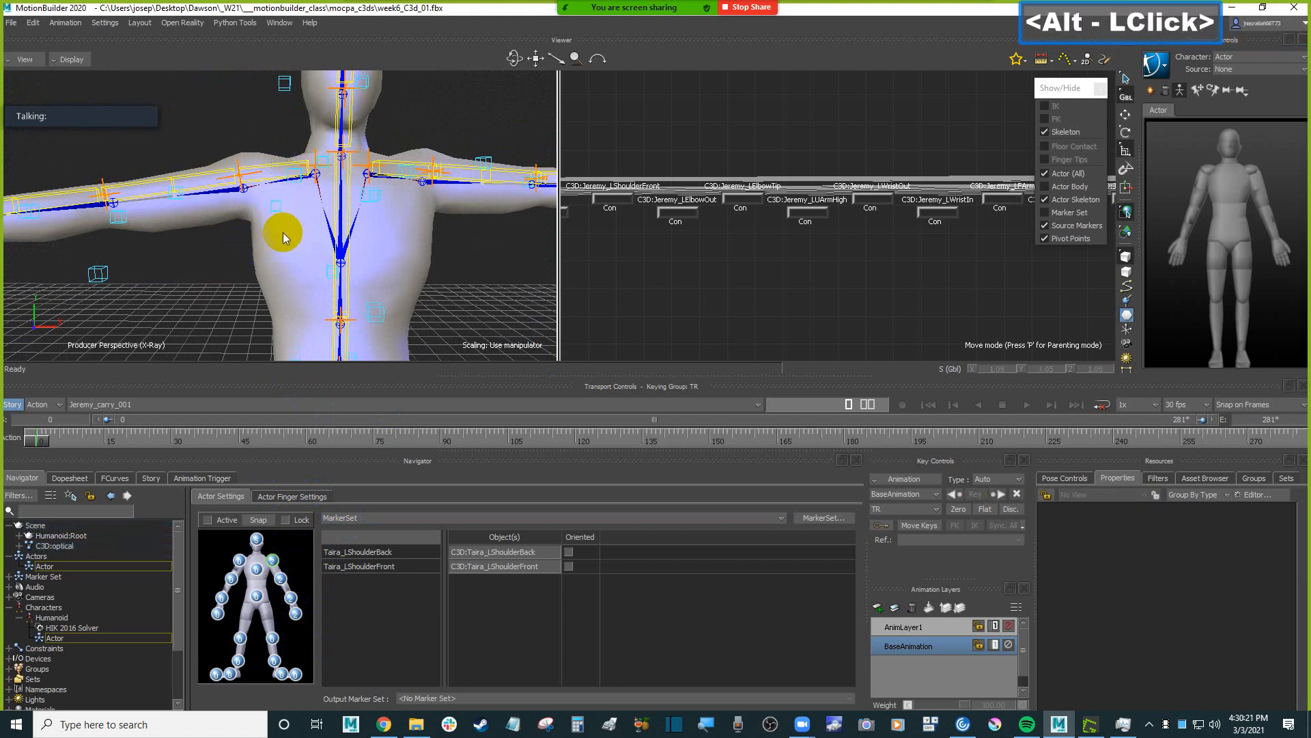
left_click_drag(284, 228, 292, 249, "ctrl+shift")
left_click(295, 184)
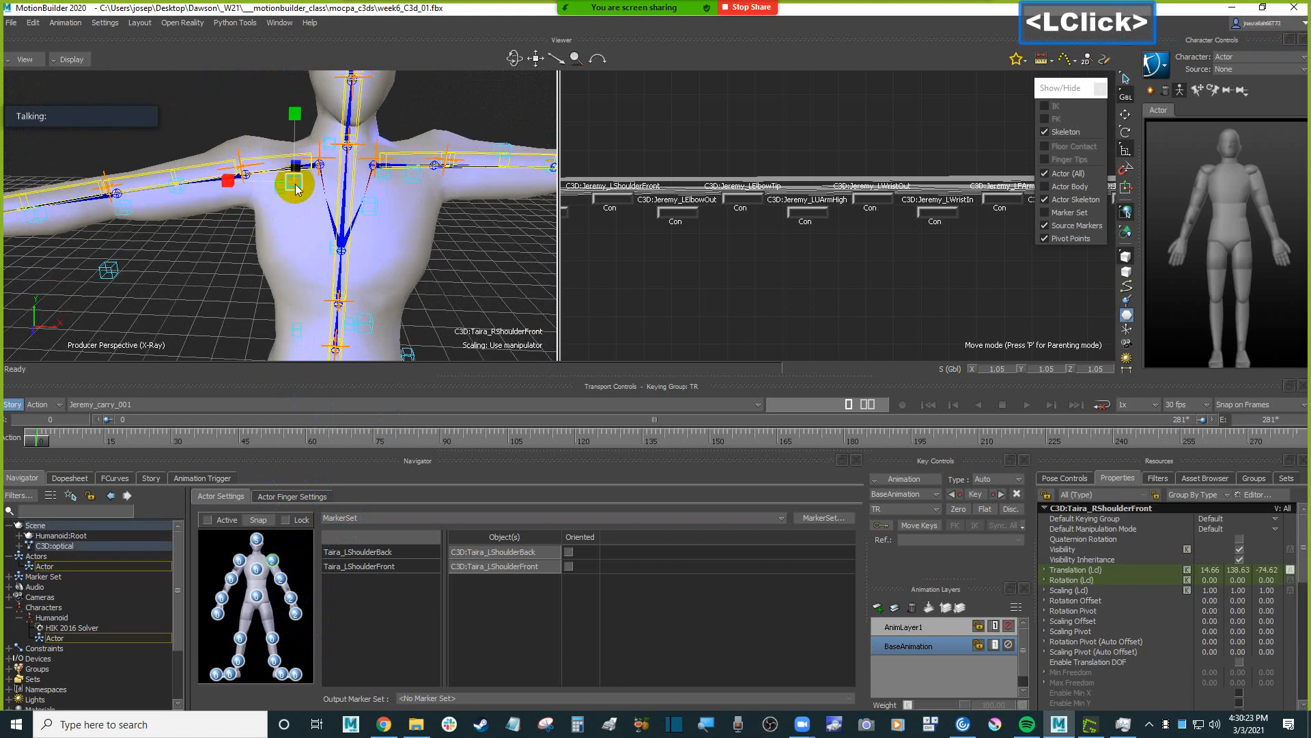
left_click(277, 191, "ctrl")
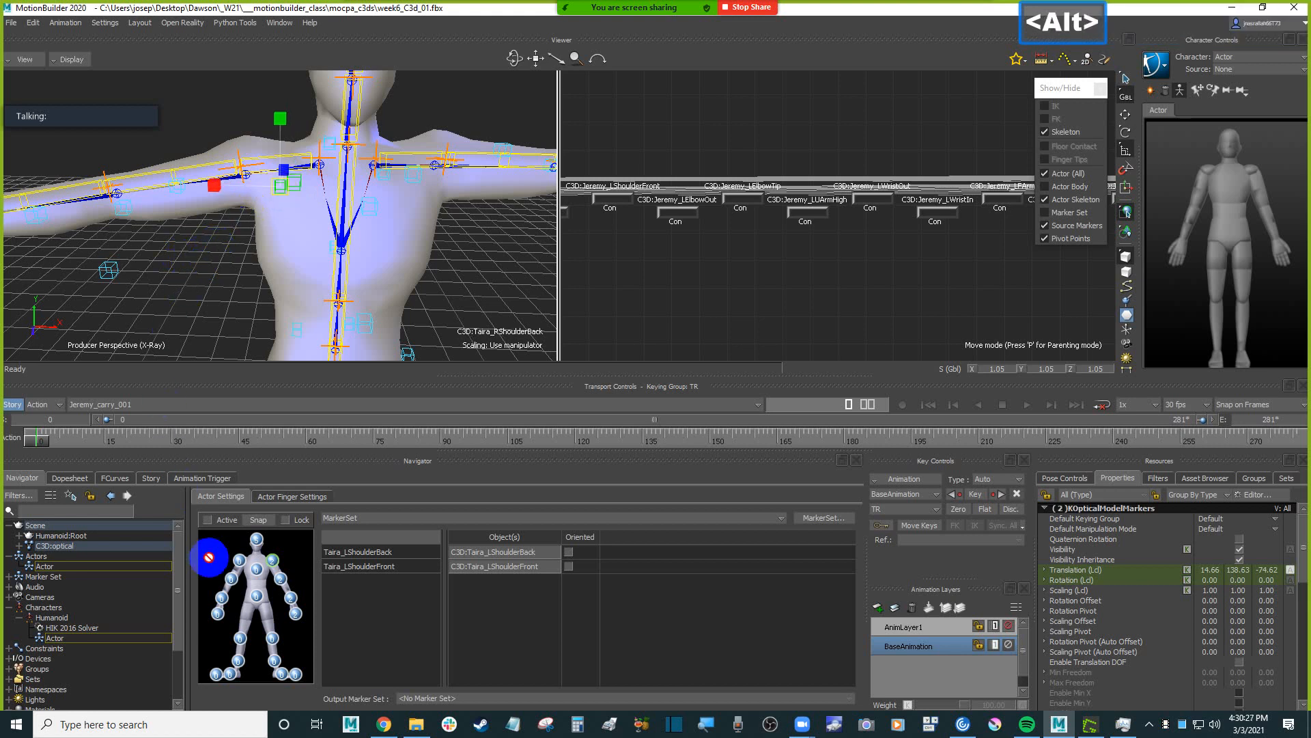
Assign Taira_RElbowOut and Taira_RElbowTip to the Actor's right upper arm, and the two right wrist markers, including Taira_RWristIn, to the right forearm.
left_click_drag(203, 269, 290, 239, "shift")
left_click(315, 214)
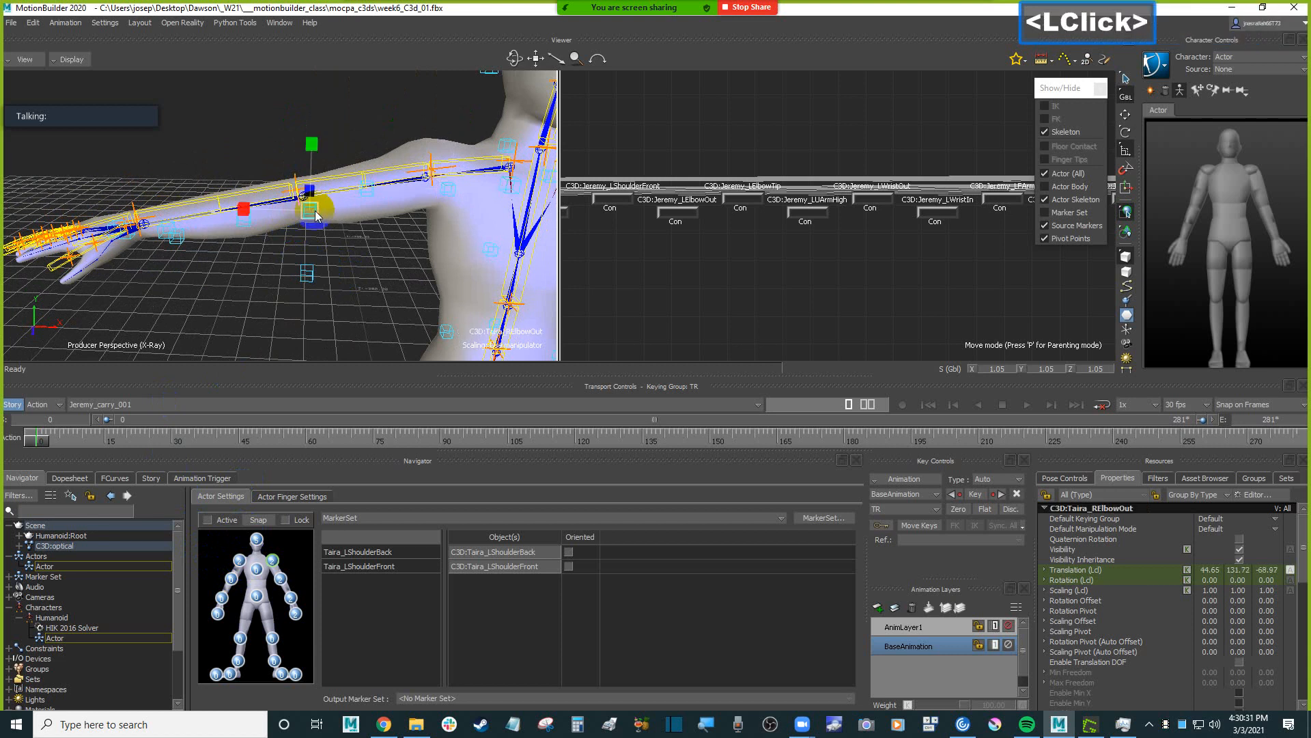
left_click(310, 276, "ctrl")
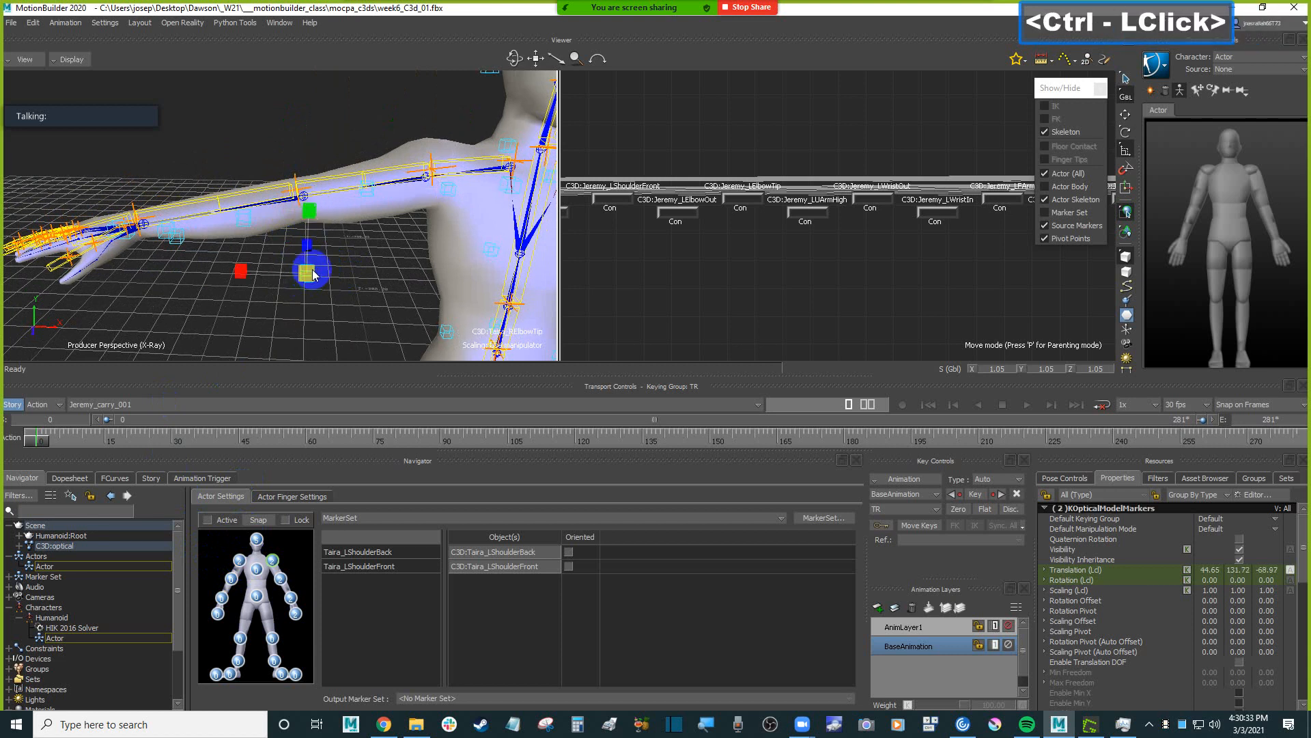
mouse_move(352, 267)
left_mouse_down("alt")
mouse_move(254, 605)
mouse_move(238, 582)
left_mouse_up("alt")
mouse_move(244, 266)
left_mouse_down("shift")
mouse_move(191, 278)
mouse_move(295, 261)
mouse_move(313, 234)
mouse_move(238, 498)
left_mouse_up("shift")
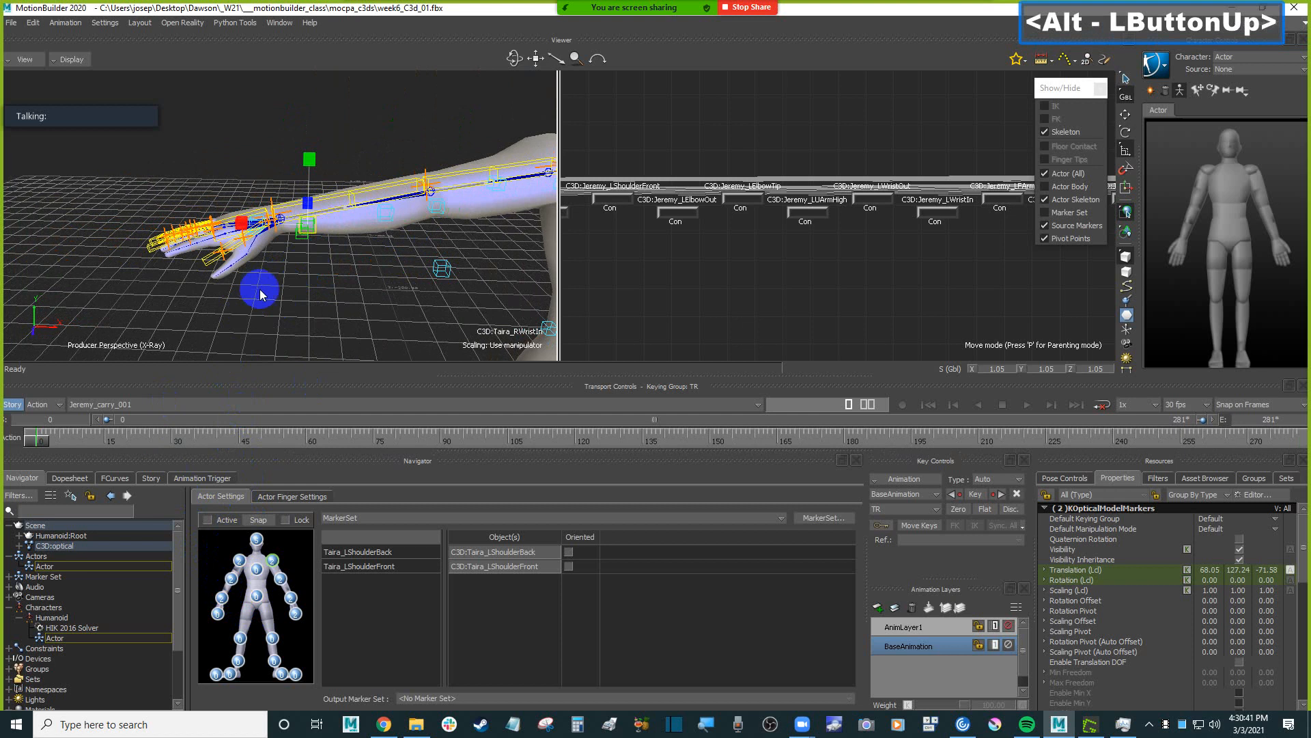
Assign the Taira_RHandIn and Taira_RHandOut markers to the Actor's right hand and show that body part's marker list.
left_click_drag(260, 290, 300, 322, "ctrl+shift")
left_click(257, 224)
mouse_move(106, 201)
left_mouse_down("alt")
mouse_move(96, 181)
mouse_move(189, 574)
left_mouse_up("alt")
left_click_drag(222, 620, 221, 618, "alt")
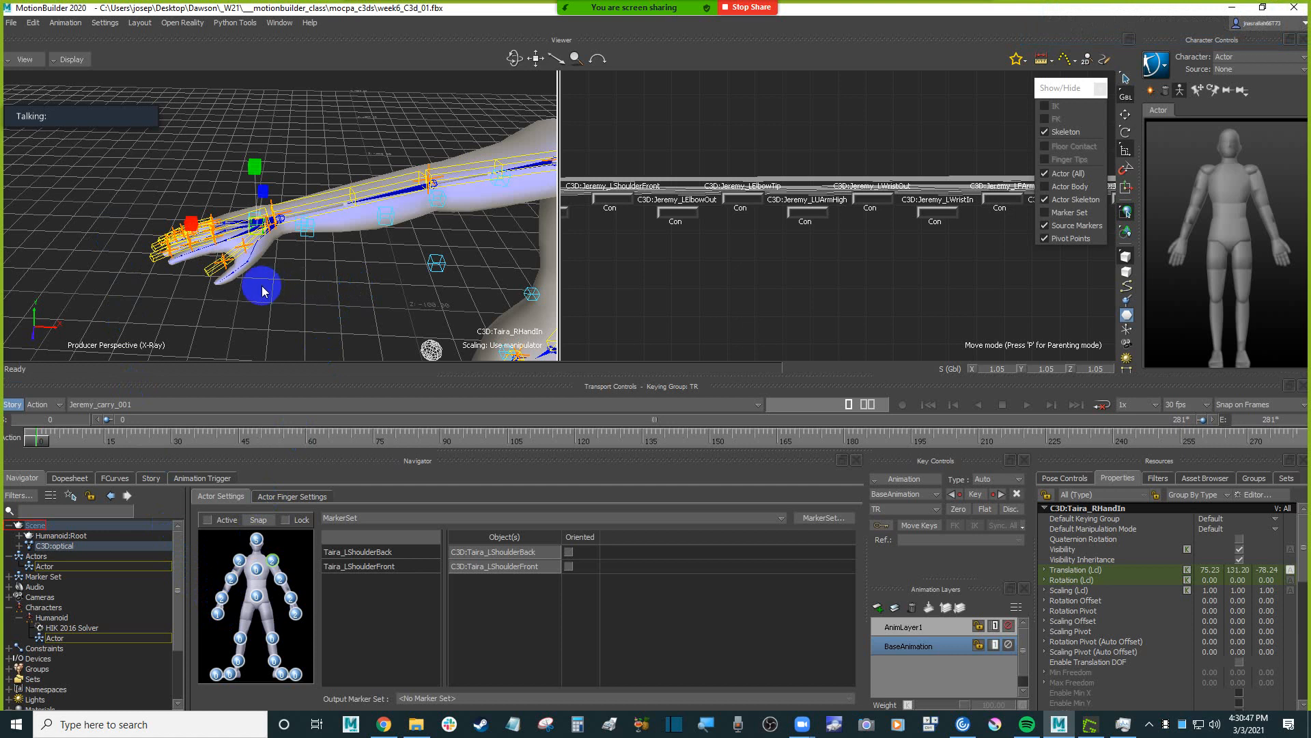
left_click_drag(282, 288, 303, 317, "ctrl")
left_click(201, 162)
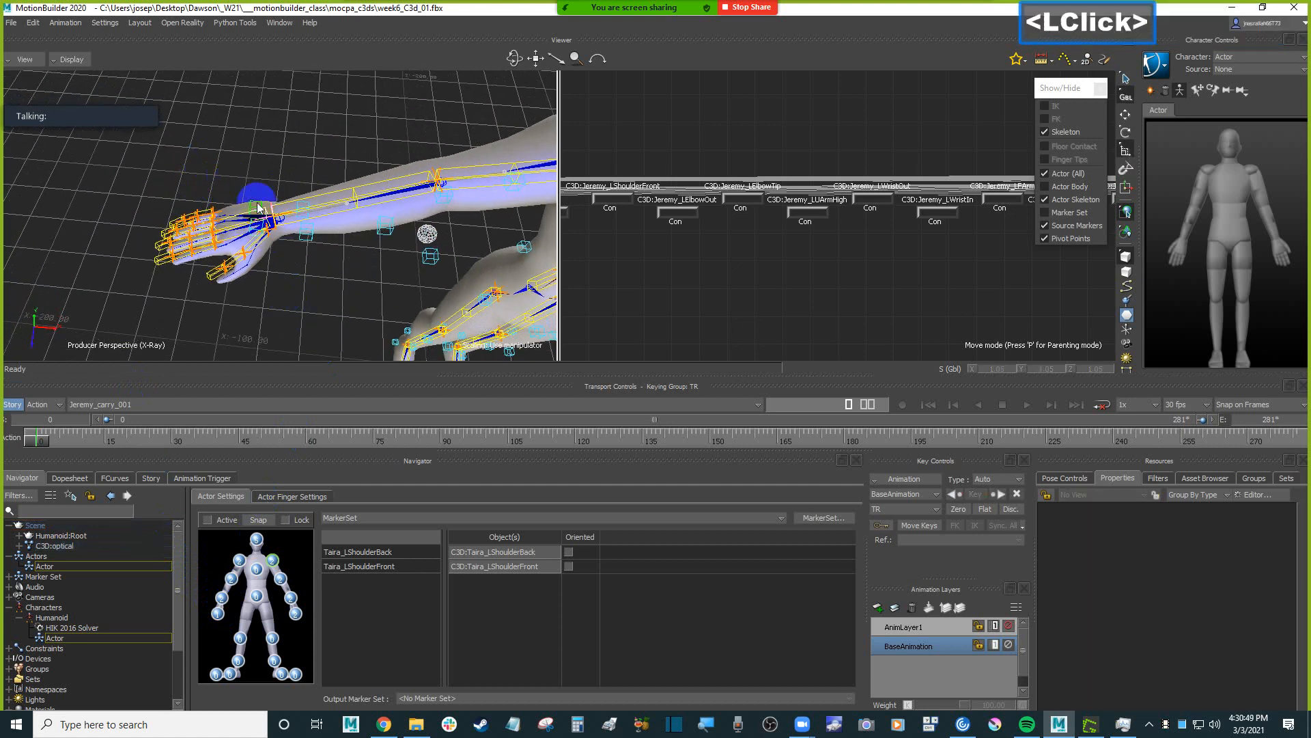
left_click(257, 208)
left_click_drag(257, 207, 115, 207, "alt")
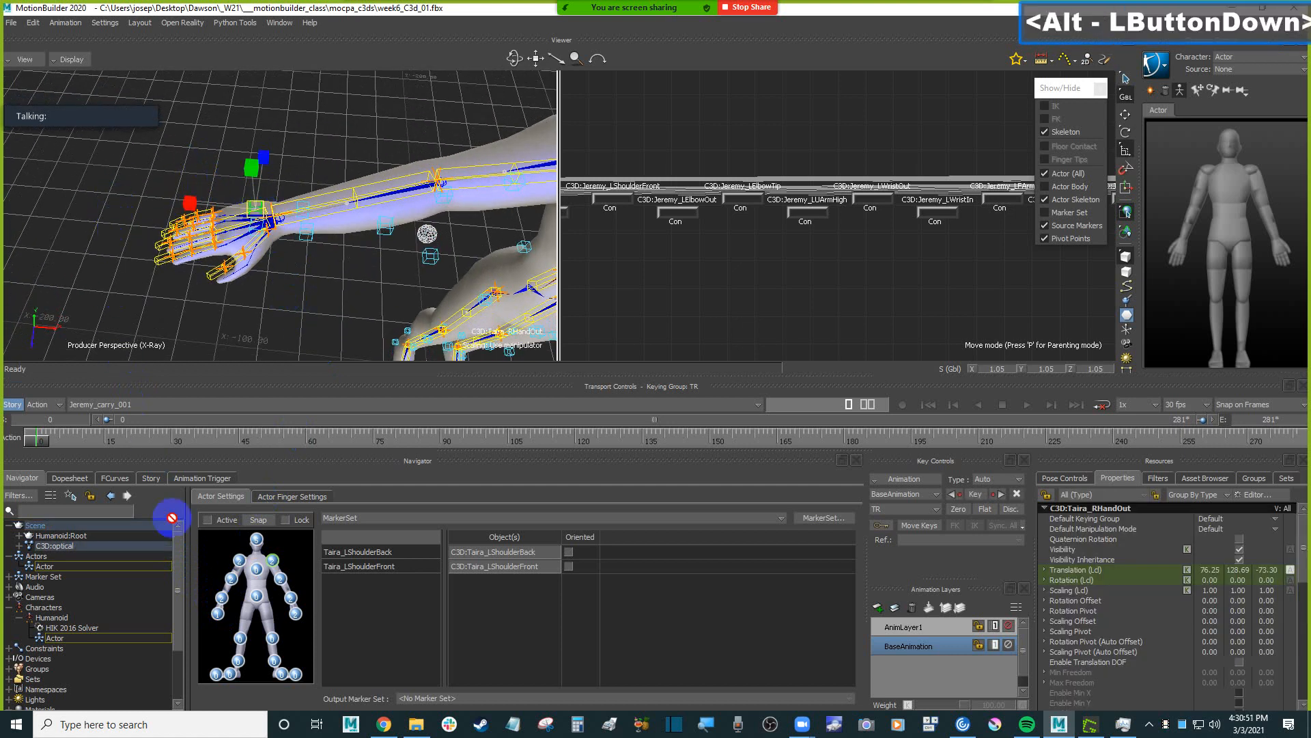
left_click_drag(172, 517, 218, 616, "alt")
left_click(218, 616)
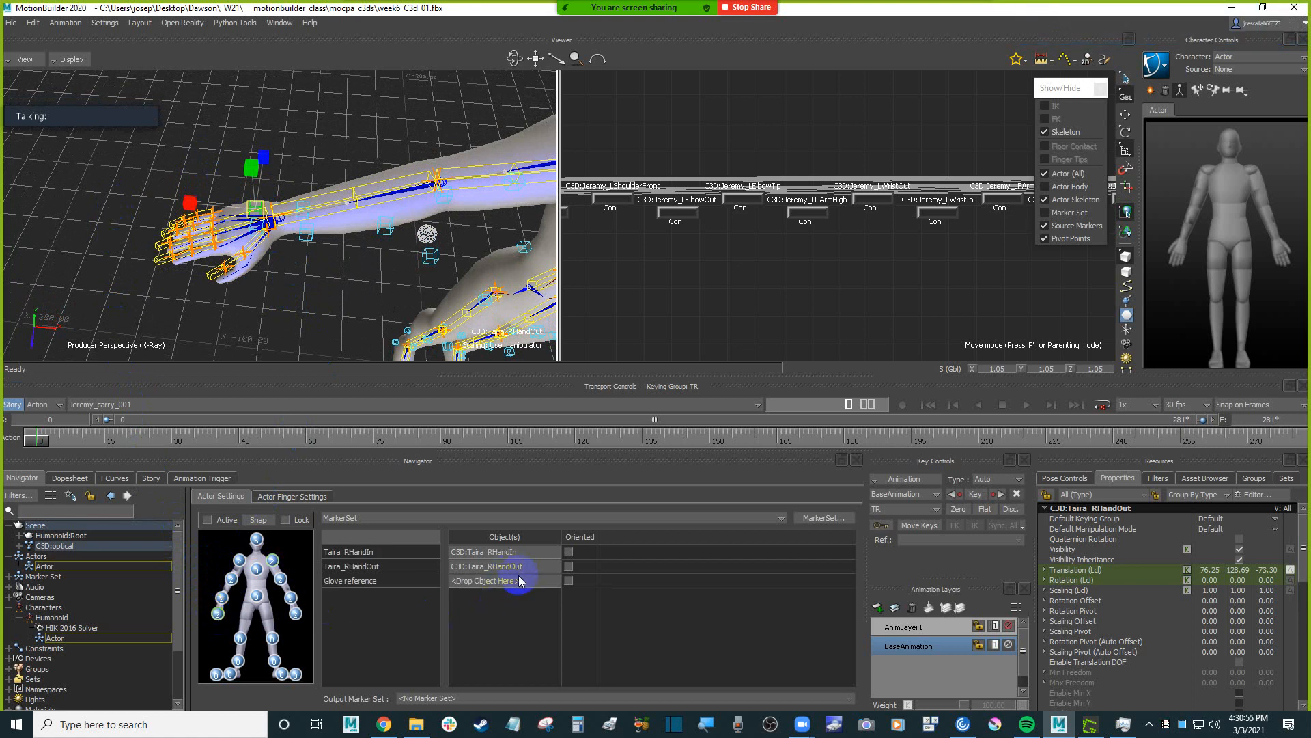
Select the Taira_BackTop, Taira_ChestTop, Taira_BackLow and Taira_ChestLow markers and assign them to the Actor's chest.
left_click_drag(342, 245, 351, 220, "shift")
scroll(229, 249, "down", 2)
left_click_drag(328, 269, 350, 210, "ctrl")
left_click_drag(345, 222, 375, 227, "ctrl")
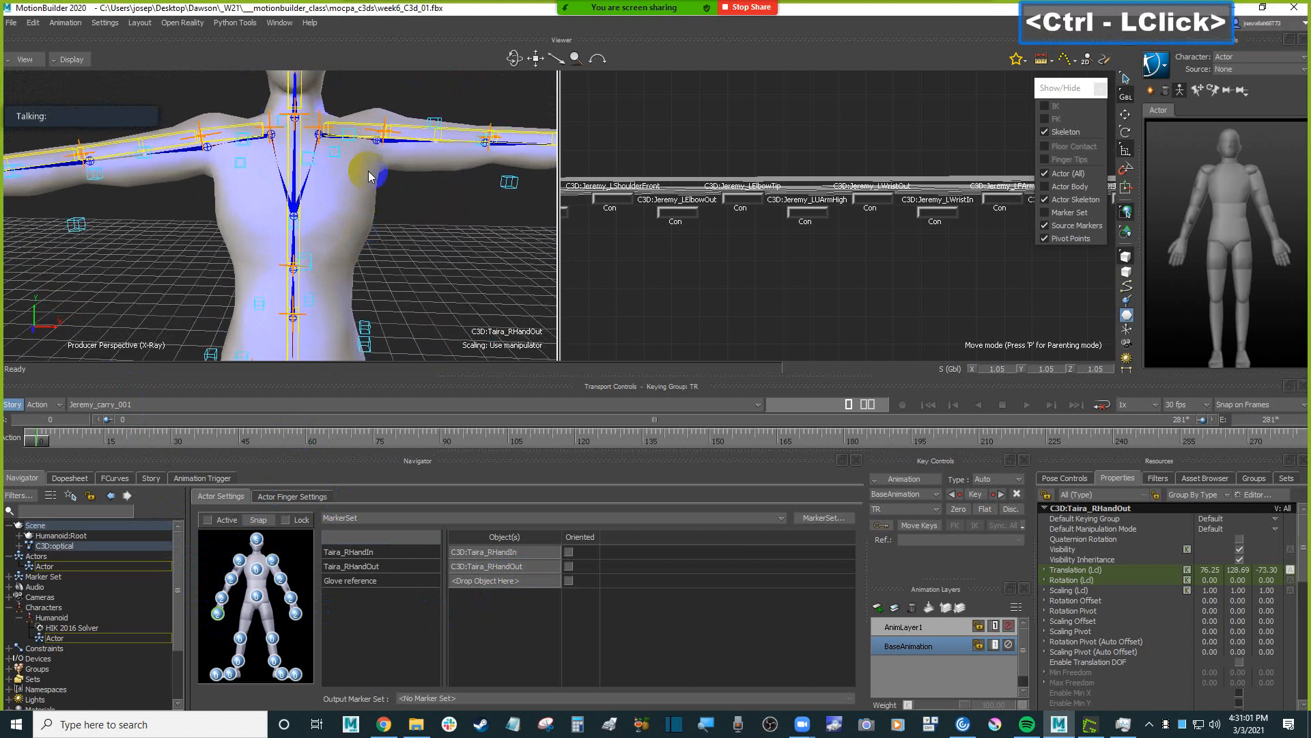
mouse_move(368, 171)
left_mouse_down("ctrl")
mouse_move(293, 219)
mouse_move(358, 225)
mouse_move(351, 196)
mouse_move(372, 182)
left_mouse_up("ctrl")
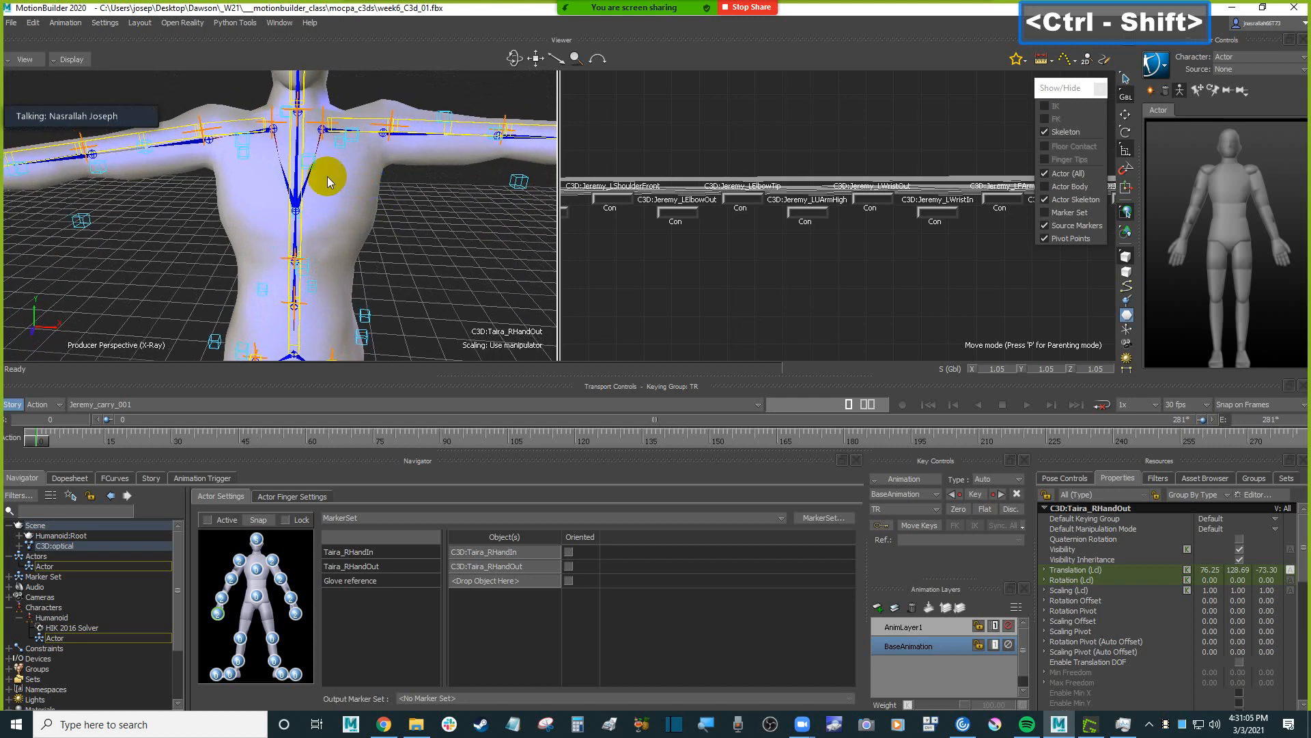
left_click(286, 117)
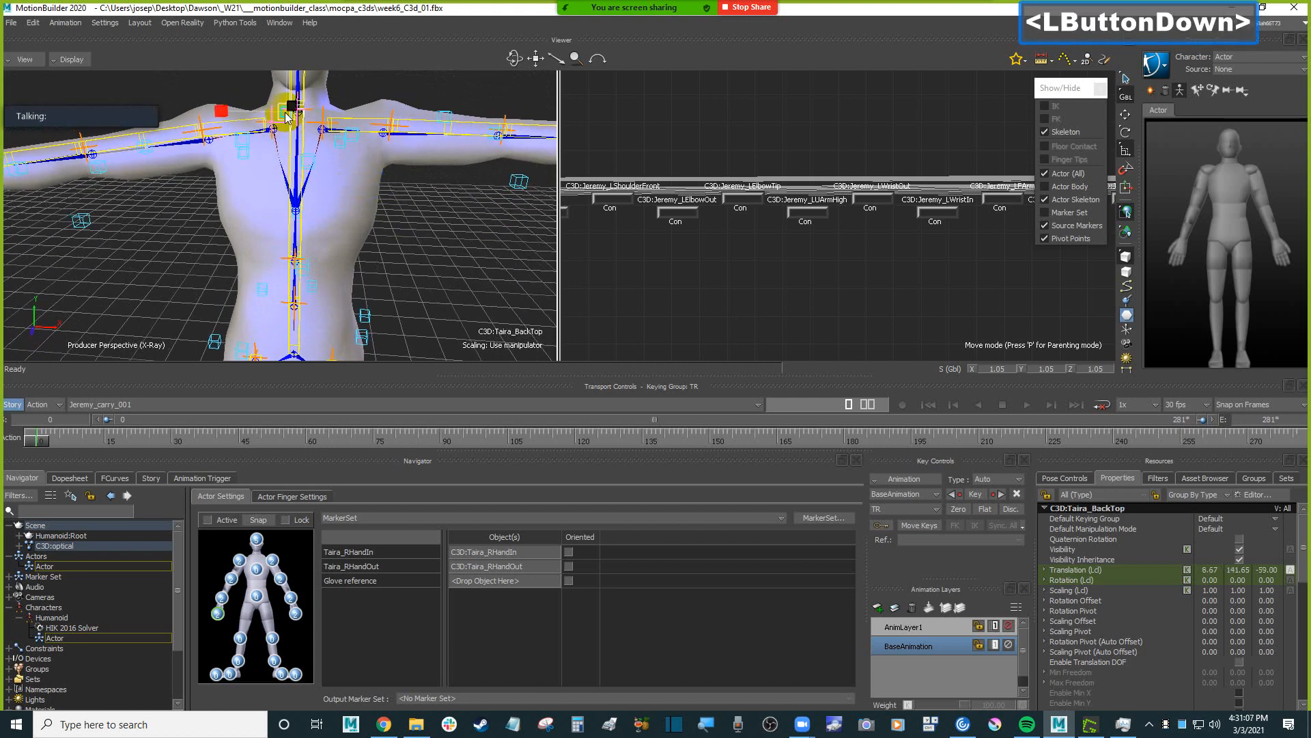
left_click(307, 164, "ctrl")
left_click_drag(304, 191, 429, 204, "ctrl+shift")
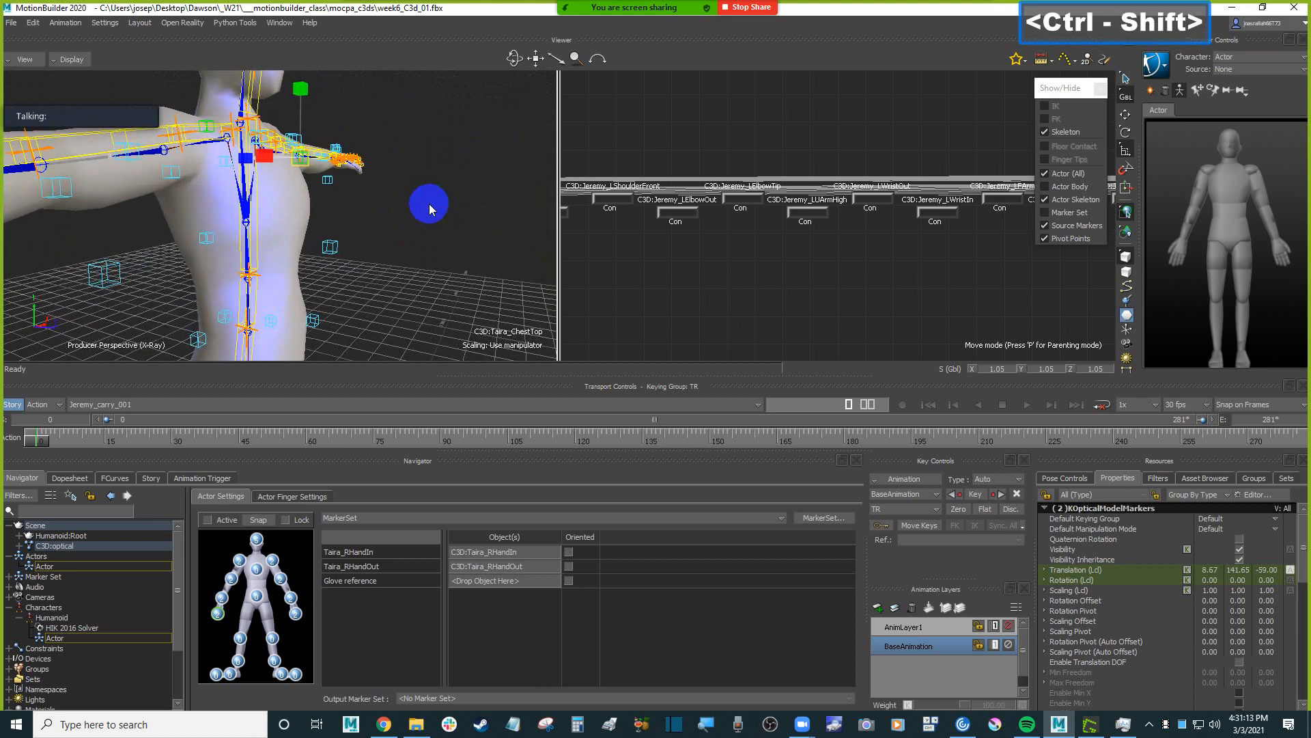
left_click(208, 239, "ctrl")
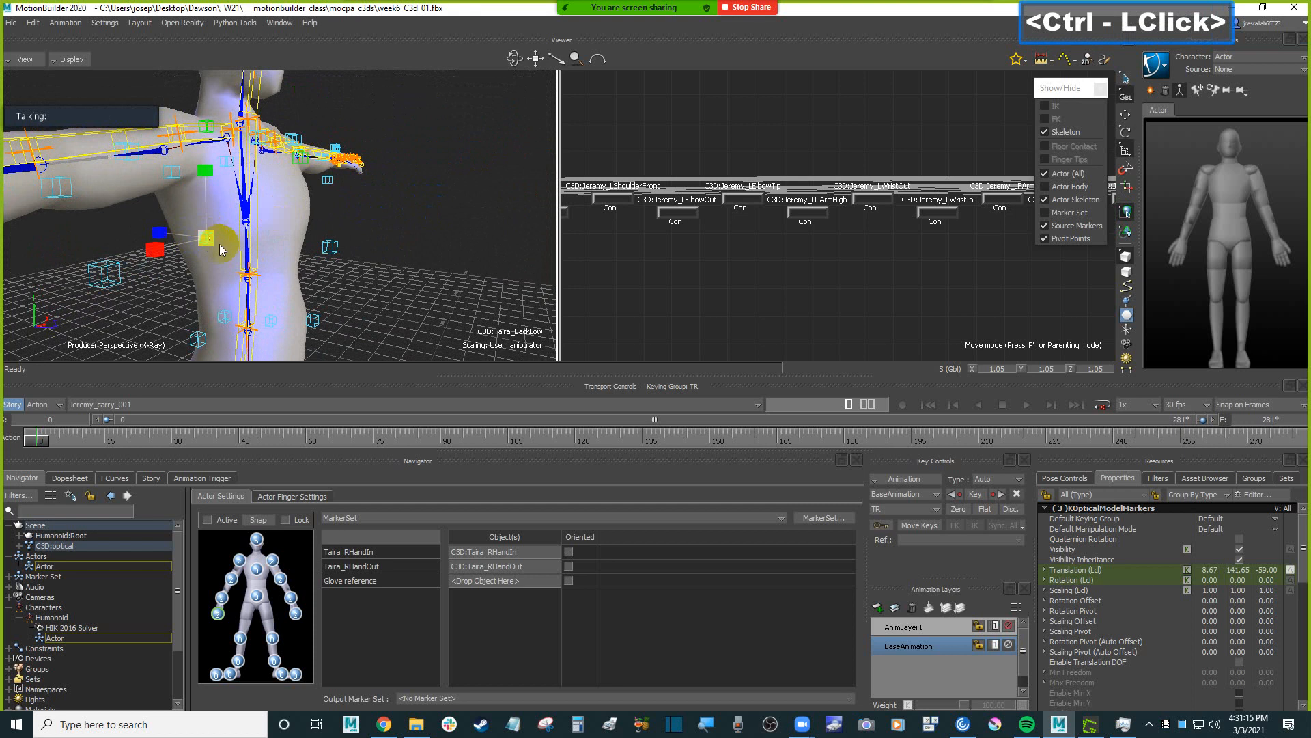
left_click(330, 247, "ctrl")
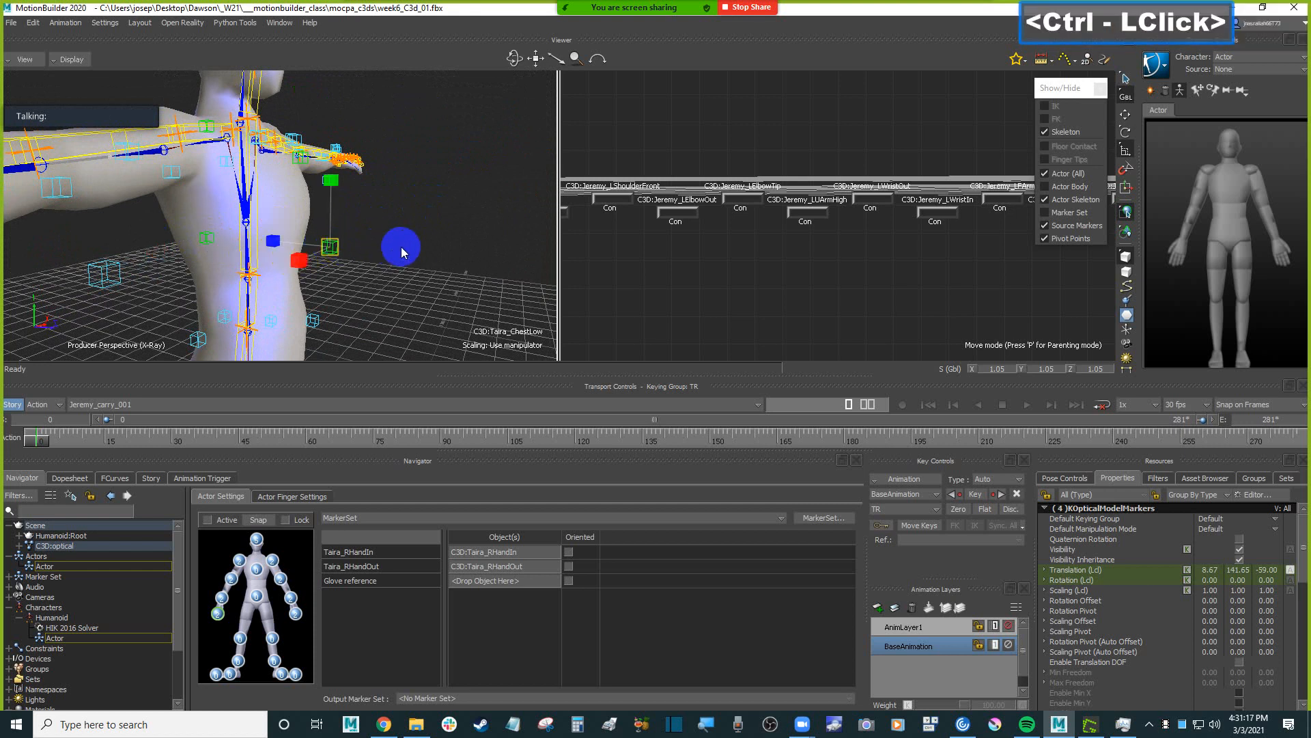
mouse_move(422, 247)
left_mouse_down("ctrl+shift")
mouse_move(399, 249)
mouse_move(392, 204)
mouse_move(366, 208)
mouse_move(427, 212)
mouse_move(296, 530)
mouse_move(258, 572)
left_mouse_up("ctrl+shift")
Select the six waist markers, including Taira_WaistRBack, and try to assign them to the Actor's hips.
left_click_drag(372, 255, 416, 216, "shift")
left_click(152, 156)
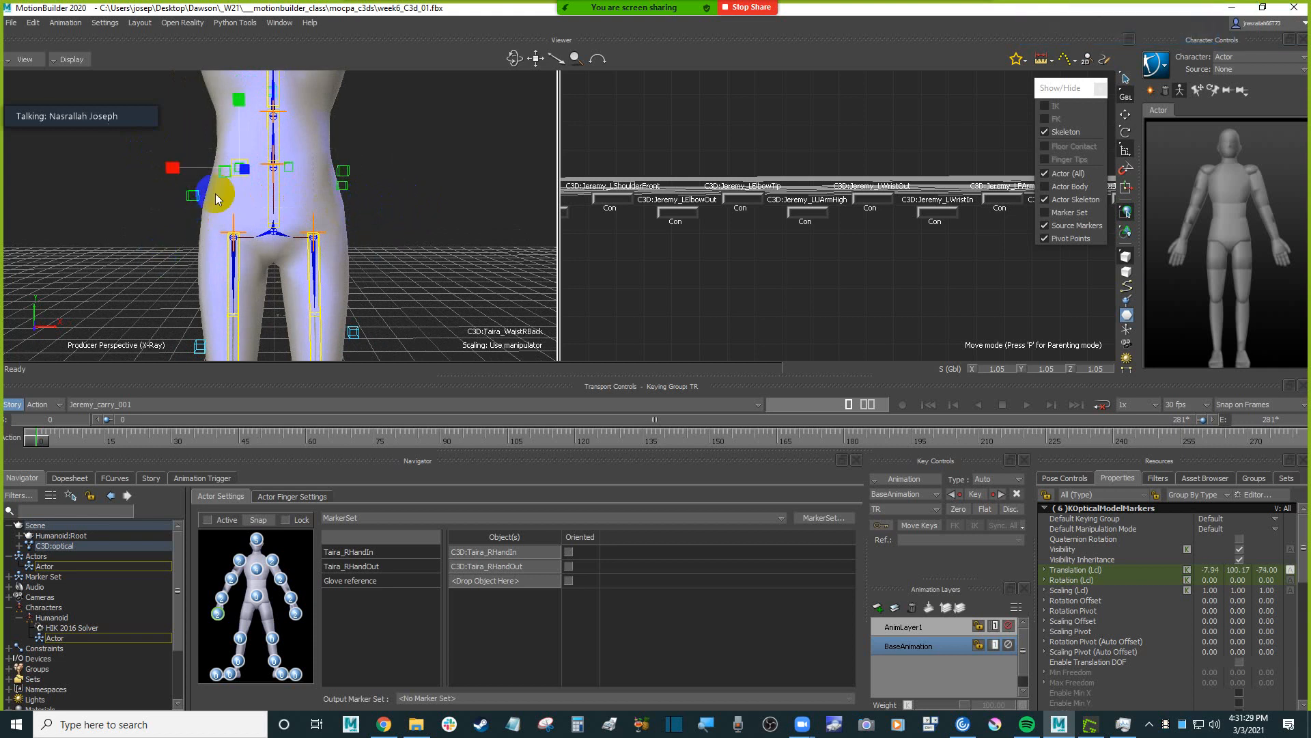
left_click_drag(215, 193, 433, 198, "ctrl")
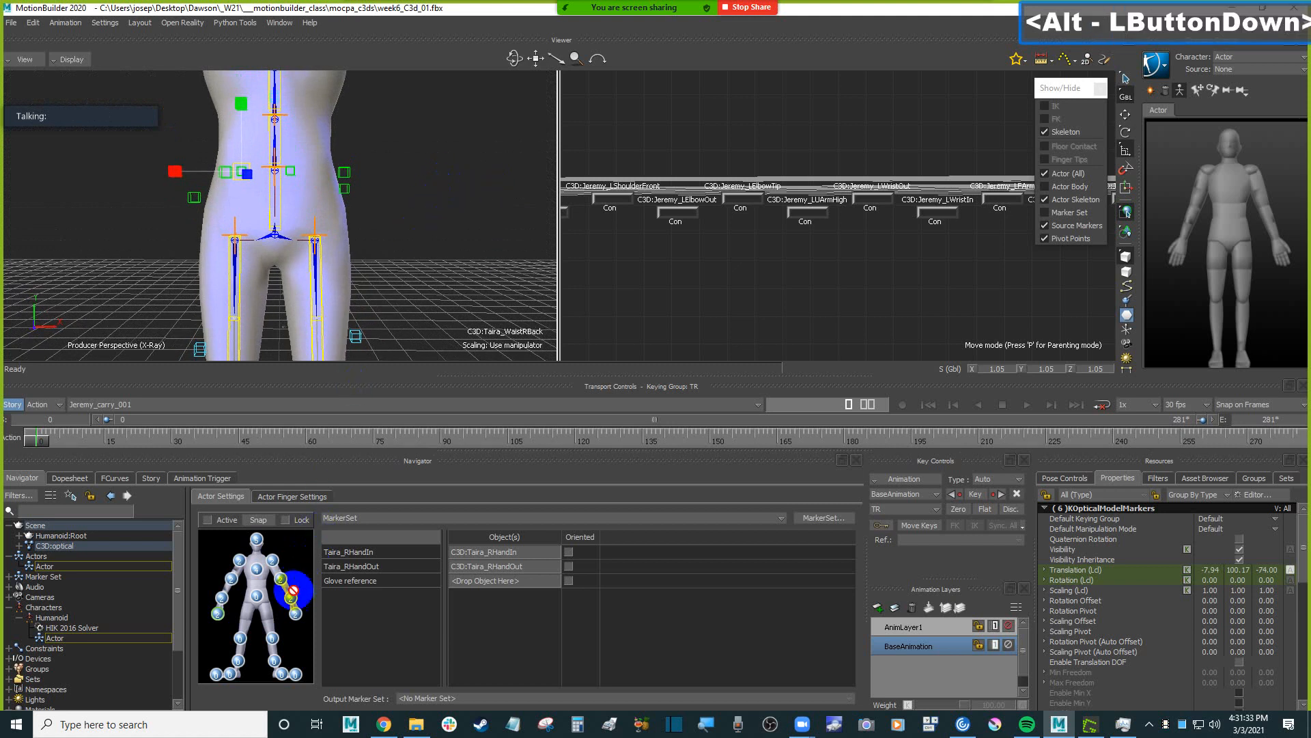
left_click_drag(294, 588, 256, 595, "alt")
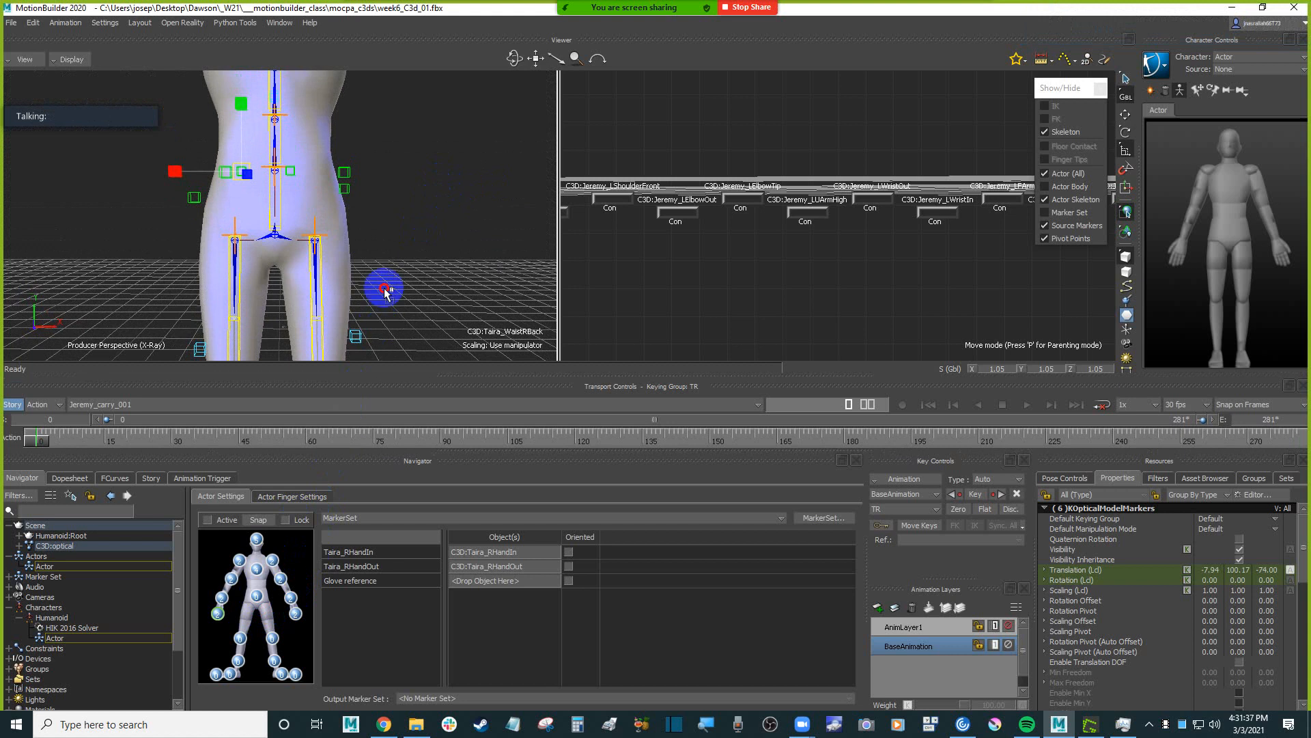
left_click_drag(429, 188, 484, 209, "ctrl+shift")
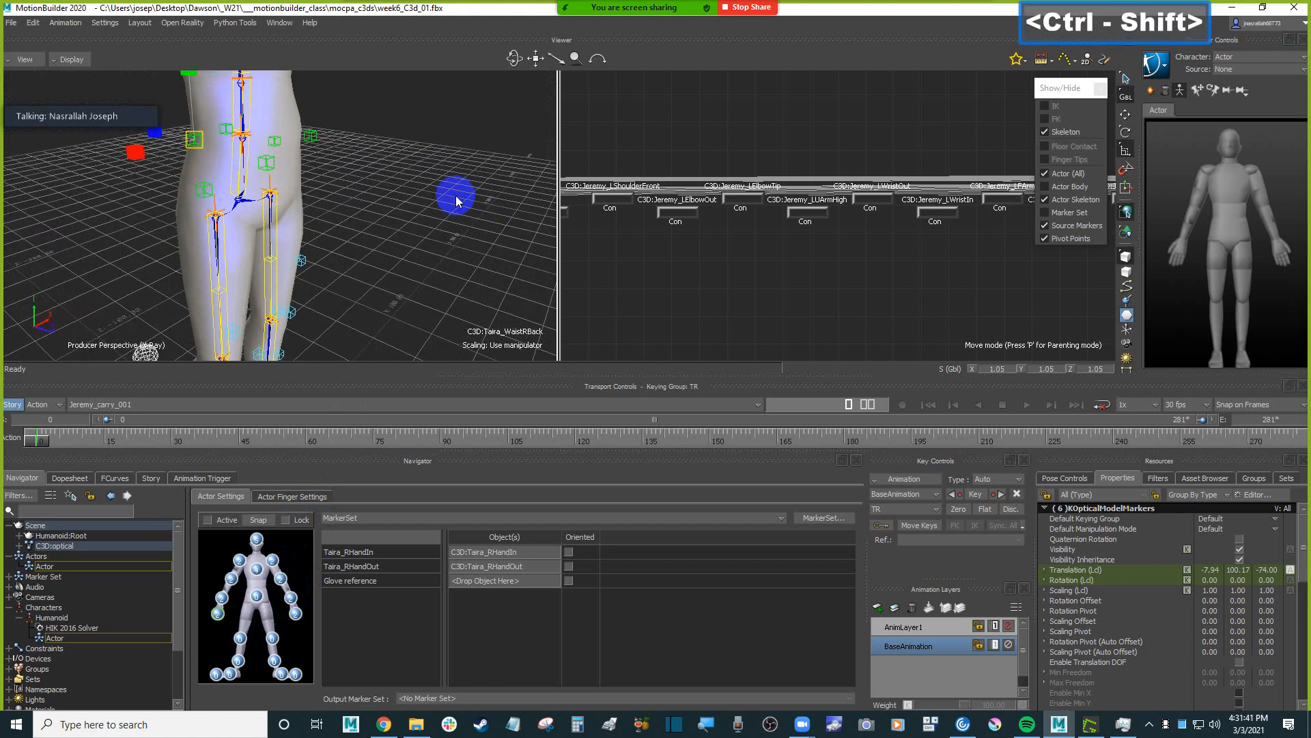
left_click(254, 597)
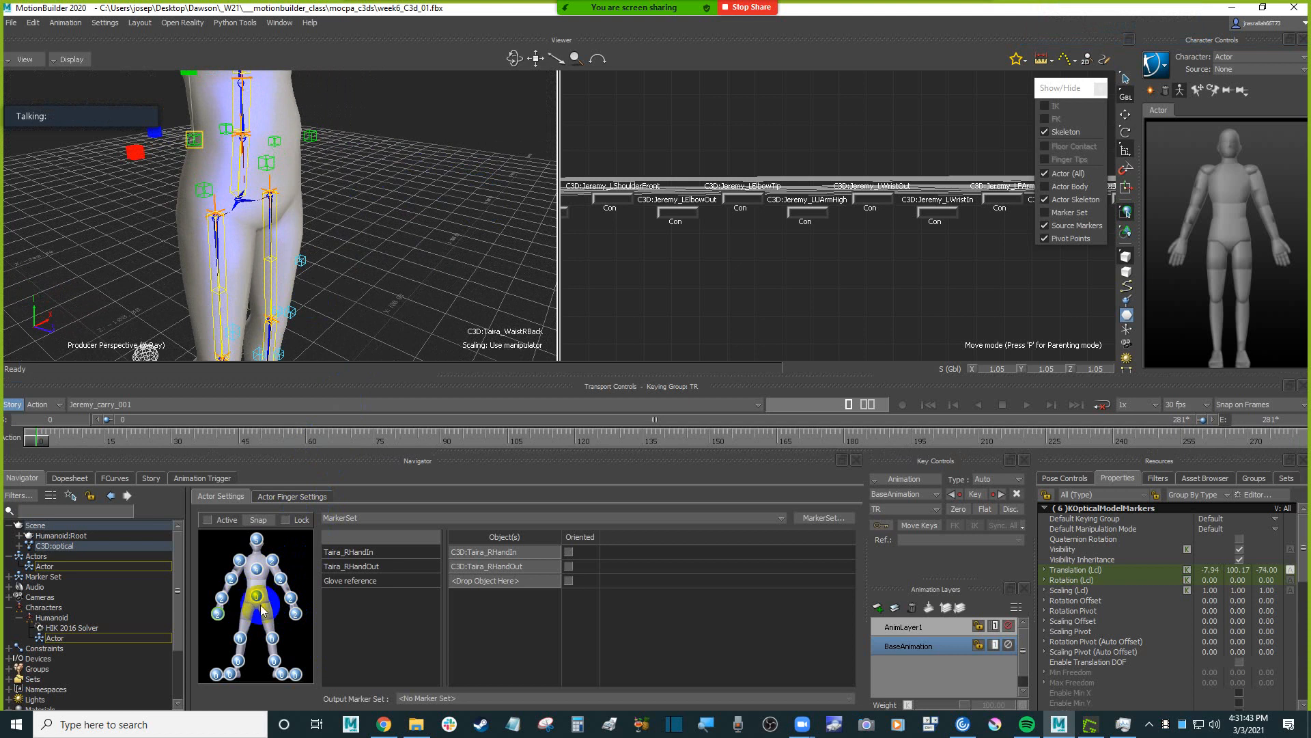
Remove the right front waist marker from the selection and assign the remaining five waist markers to the Actor's hips.
mouse_move(462, 205)
left_mouse_down("ctrl+shift")
mouse_move(398, 176)
mouse_move(440, 191)
mouse_move(439, 220)
mouse_move(489, 199)
mouse_move(470, 189)
left_mouse_up("ctrl+shift")
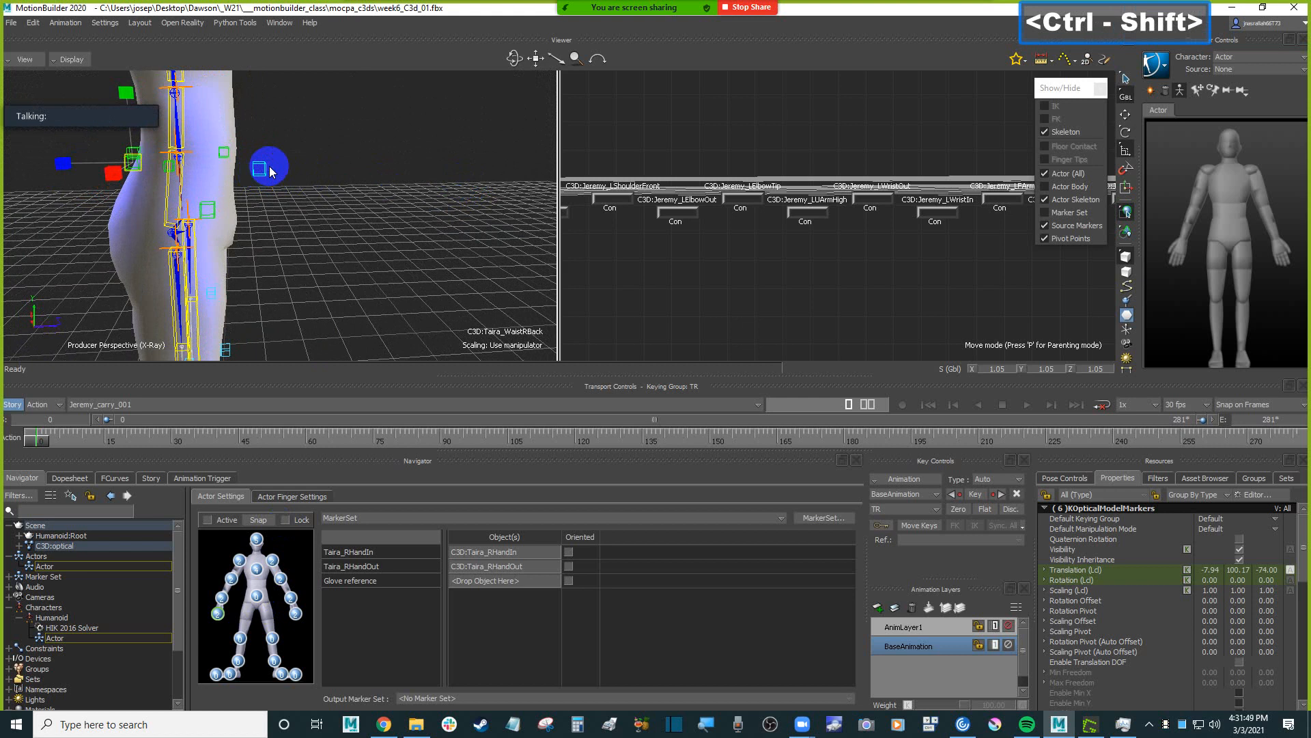
mouse_move(269, 168)
left_mouse_down("ctrl+shift")
mouse_move(405, 204)
mouse_move(270, 177)
mouse_move(366, 167)
mouse_move(289, 179)
left_mouse_up("ctrl+shift")
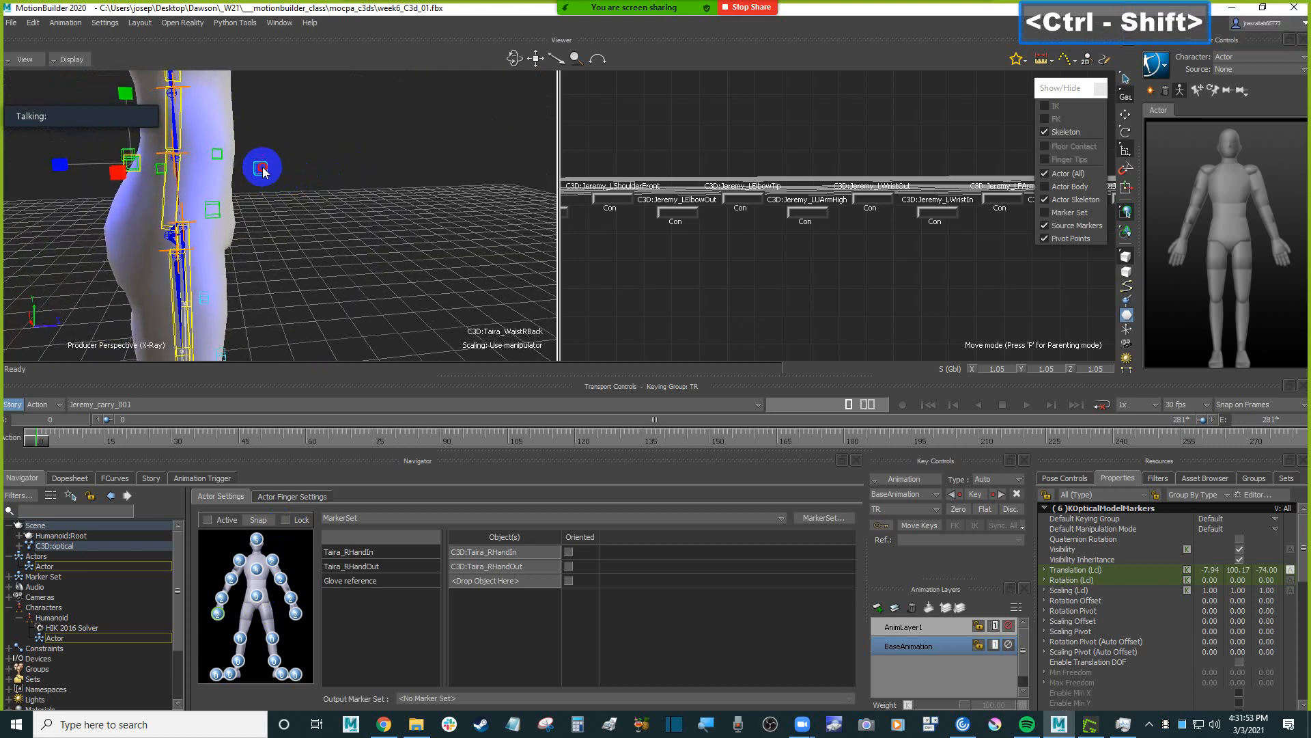
left_click(263, 168, "ctrl")
mouse_move(385, 189)
left_mouse_down("ctrl+shift")
mouse_move(304, 173)
mouse_move(439, 217)
mouse_move(424, 237)
mouse_move(433, 175)
mouse_move(444, 215)
mouse_move(363, 150)
left_mouse_up("ctrl+shift")
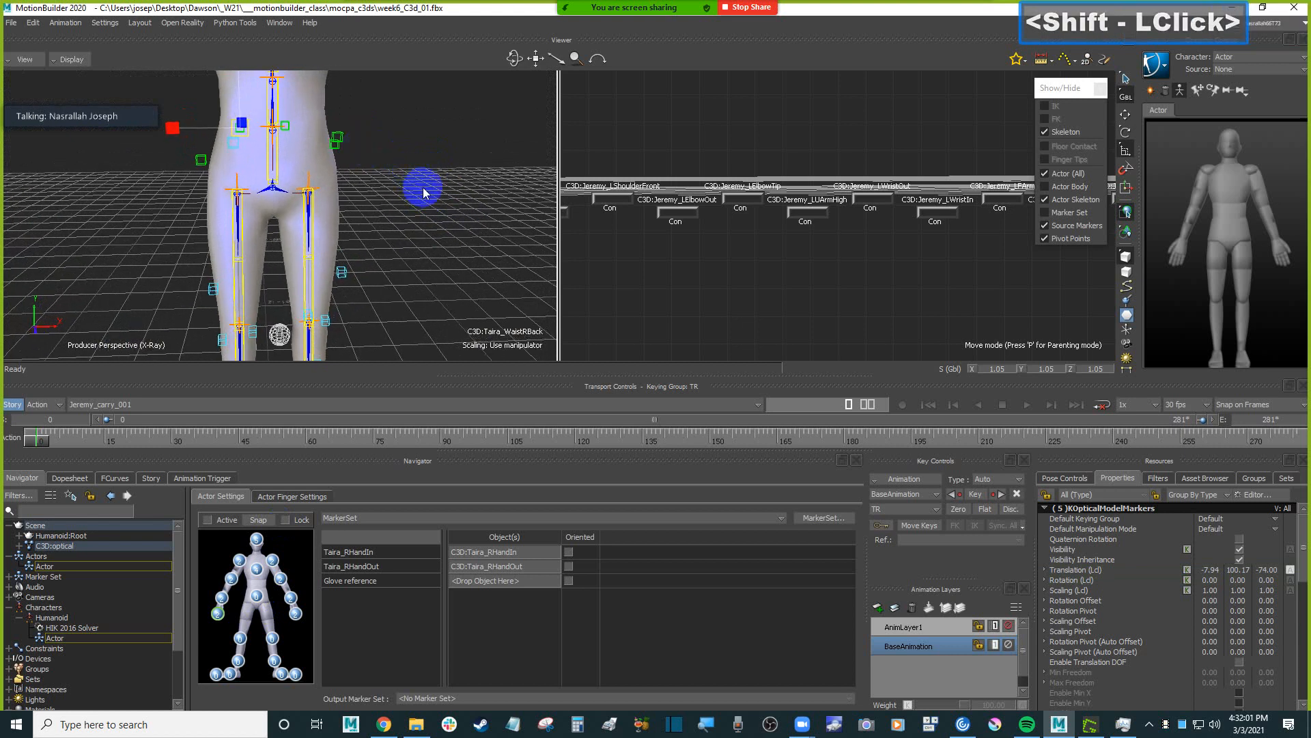
left_click_drag(489, 176, 491, 177, "alt")
left_click_drag(260, 597, 257, 596, "alt")
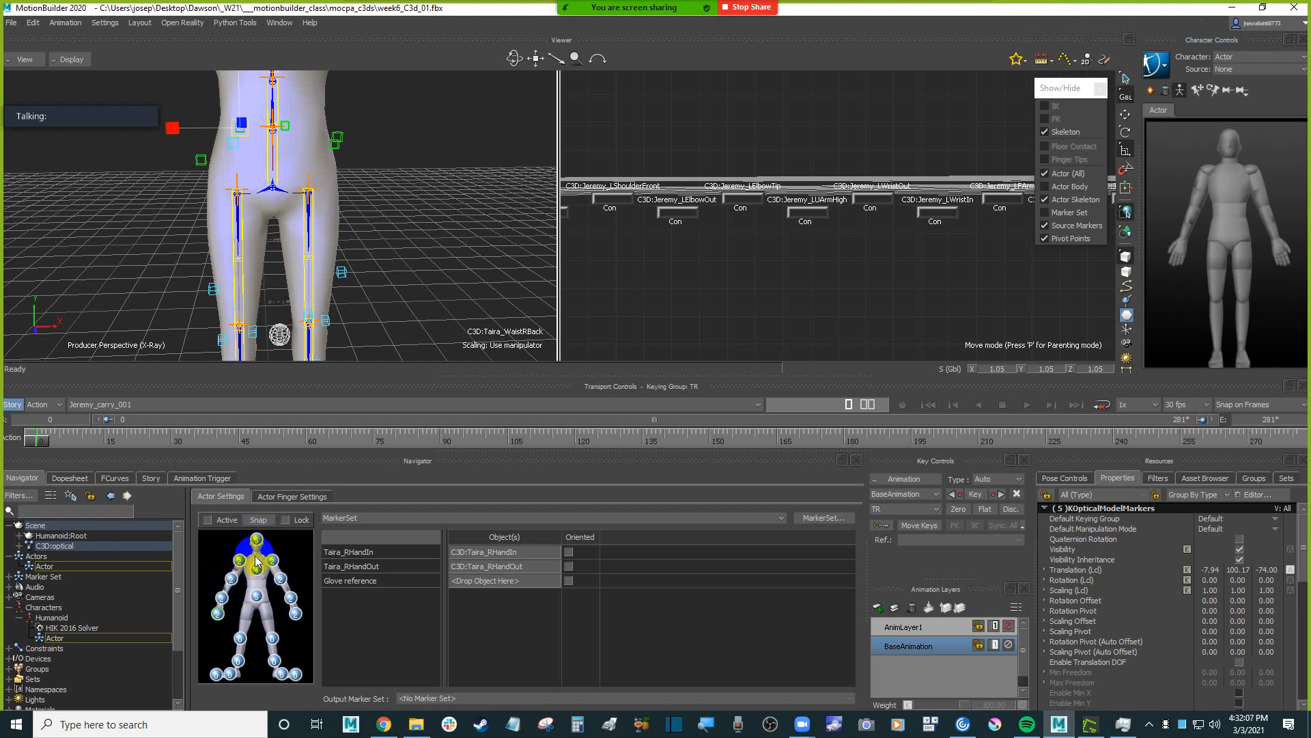
Select the two left knee markers, including Taira_LKneeFront, and assign them to the Actor's left upper leg.
left_click_drag(464, 208, 349, 199, "shift")
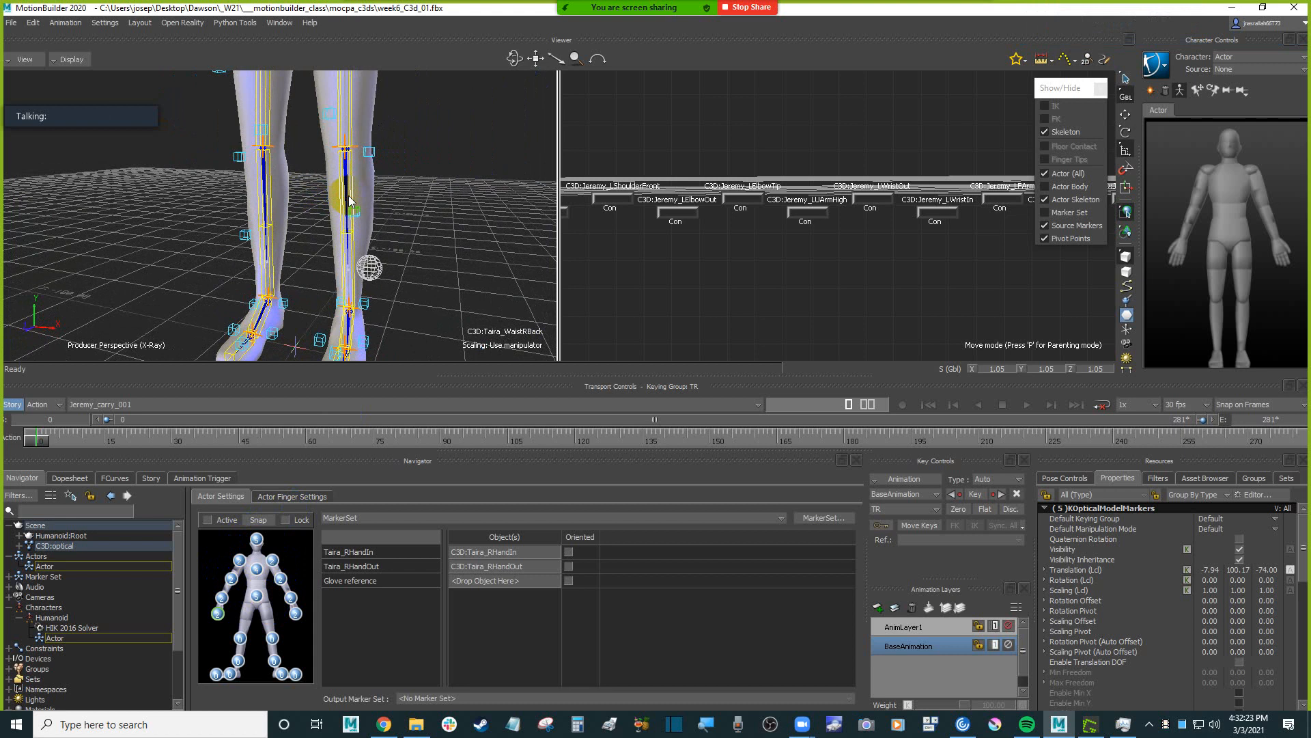
left_click(424, 151)
mouse_move(424, 151)
left_mouse_down("ctrl+shift")
mouse_move(407, 161)
mouse_move(472, 141)
mouse_move(383, 187)
mouse_move(404, 186)
mouse_move(339, 190)
mouse_move(418, 172)
left_mouse_up("ctrl+shift")
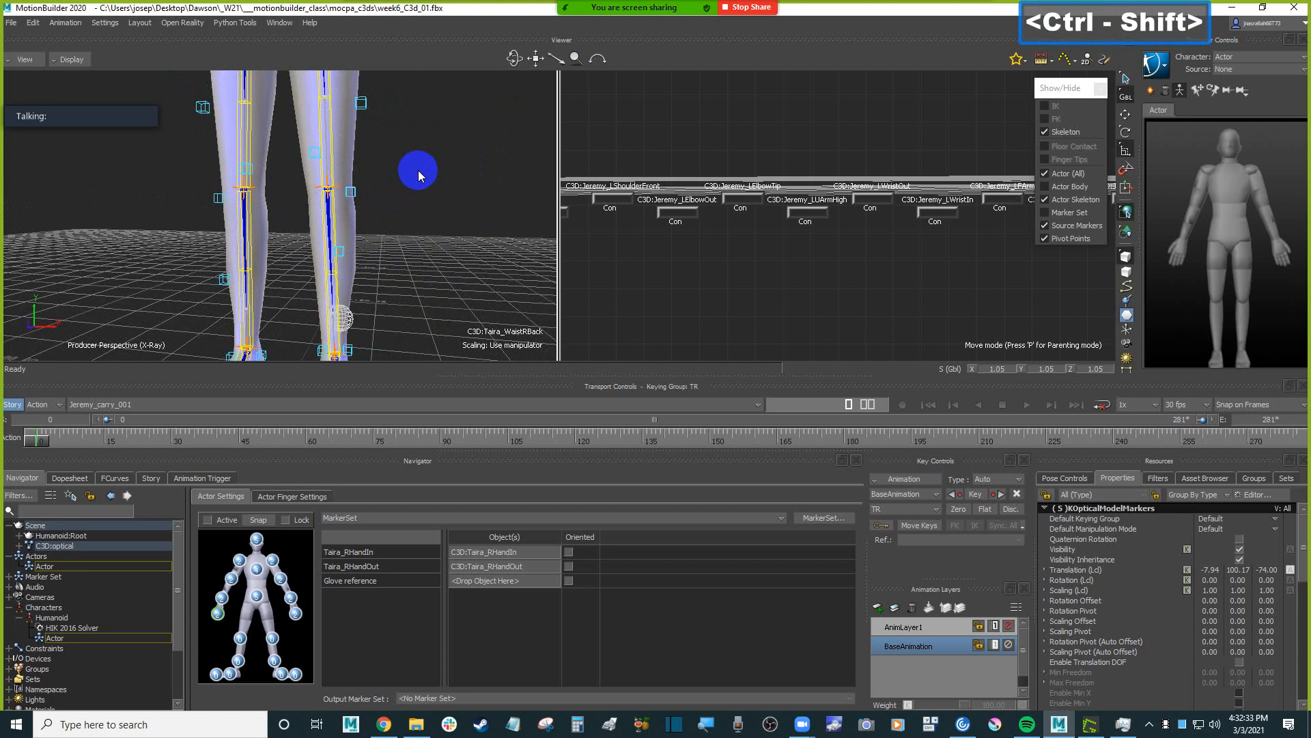
mouse_move(296, 146)
left_mouse_down()
mouse_move(365, 211)
mouse_move(428, 199)
left_mouse_up()
left_click(375, 133)
left_click_drag(394, 133, 305, 104, "ctrl+shift")
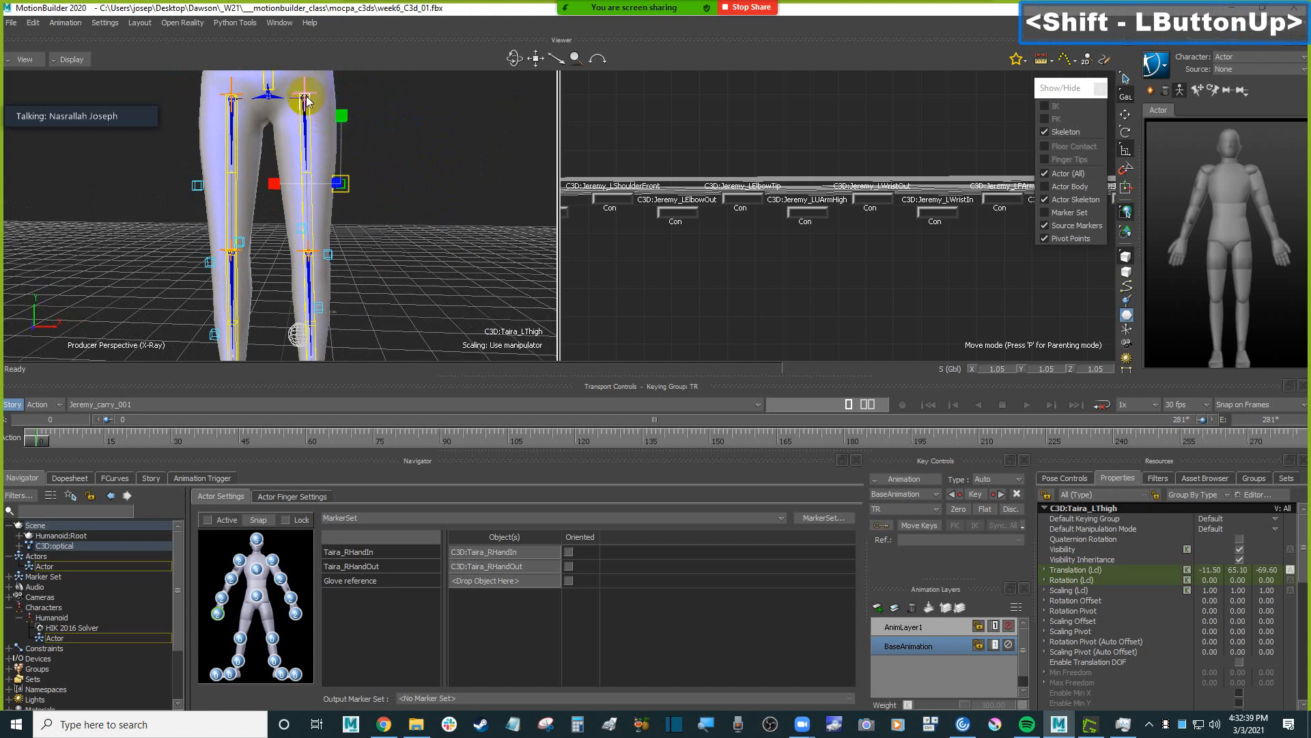
left_click_drag(431, 223, 285, 177, "shift")
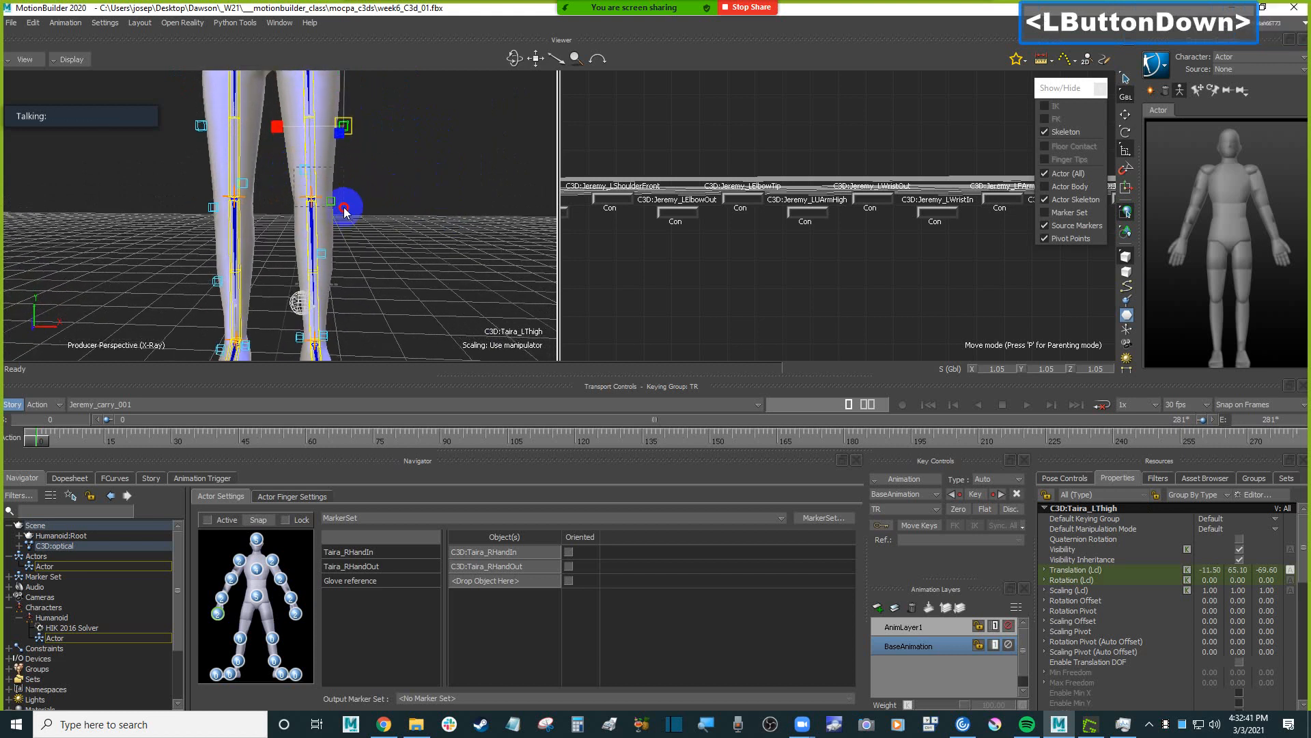
left_click(345, 205)
left_click_drag(404, 223, 430, 198, "shift")
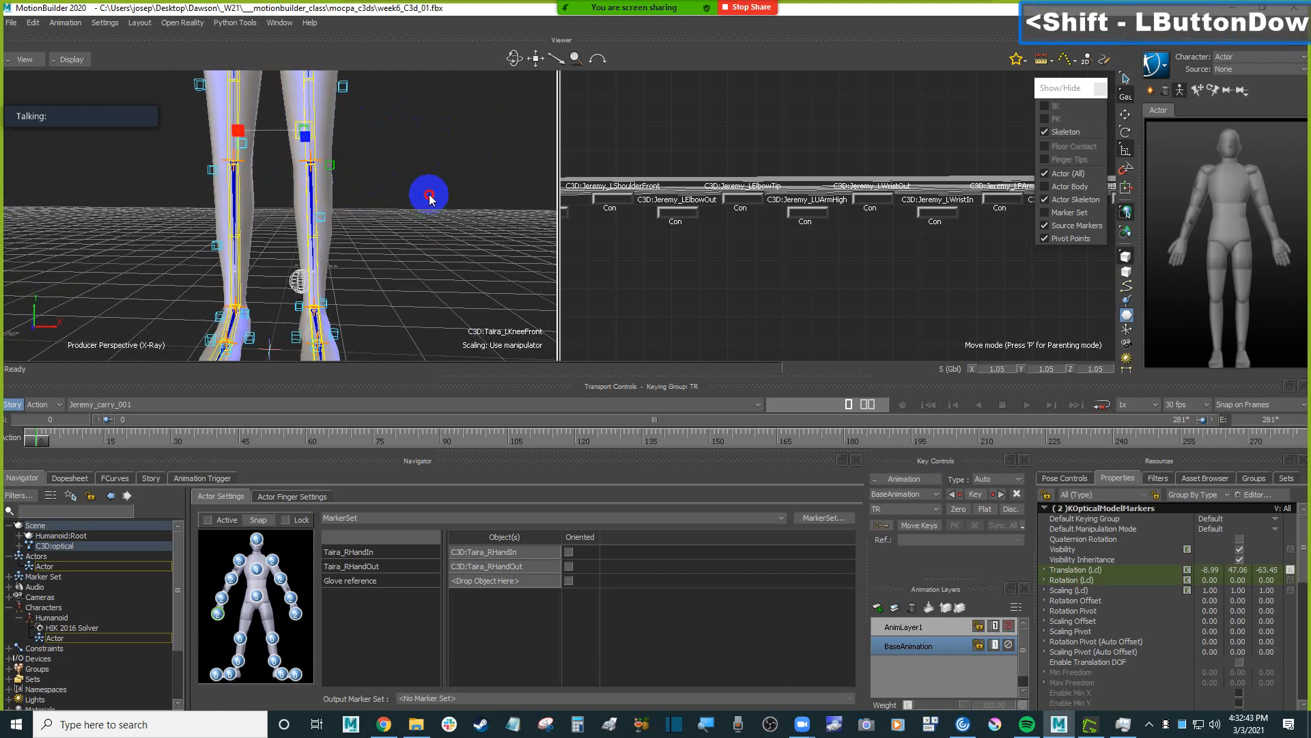
left_click_drag(430, 248, 271, 642, "alt")
Select the Taira_LAnkleOut marker at the left ankle and assign it to the Actor's left lower leg.
scroll(338, 200, "down", 4)
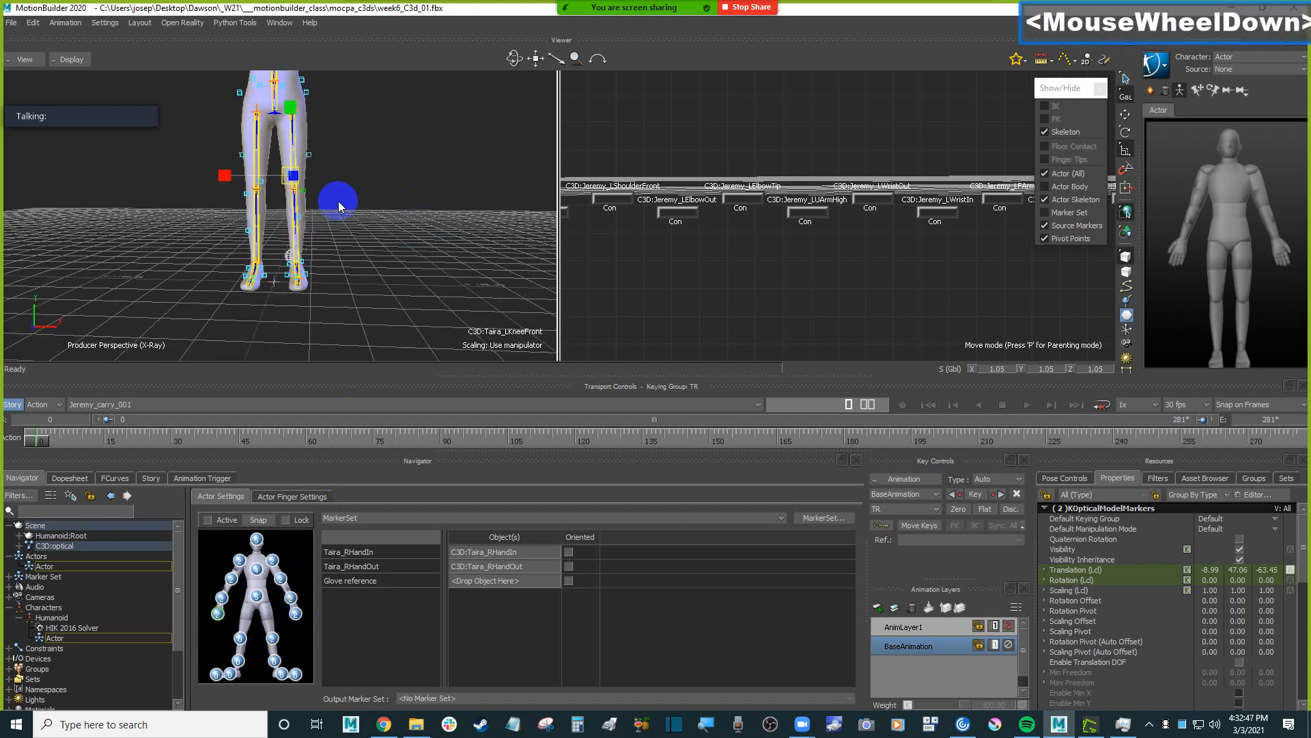
left_click_drag(338, 201, 417, 247, "shift")
left_click_drag(444, 274, 394, 209, "ctrl")
scroll(394, 254, "up", 2)
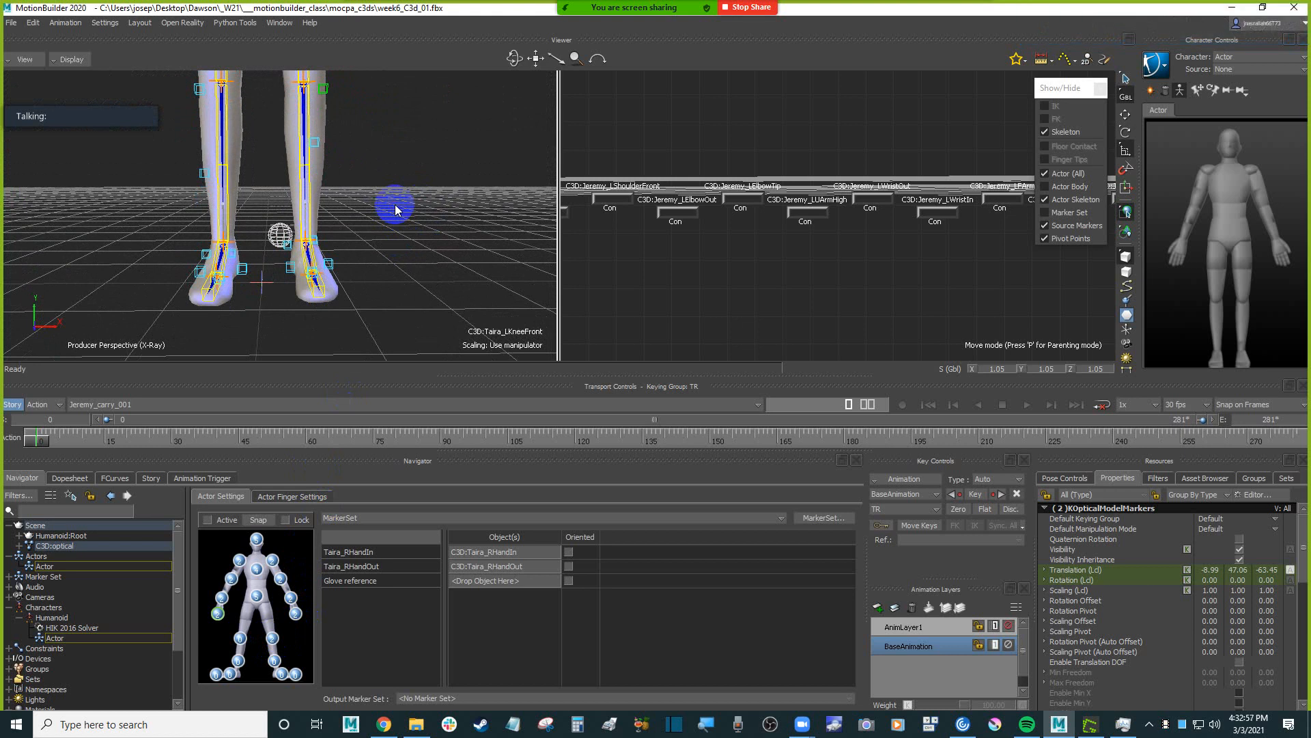
left_click(316, 244)
mouse_move(386, 237)
left_mouse_down("shift")
mouse_move(413, 225)
mouse_move(395, 226)
left_mouse_up("shift")
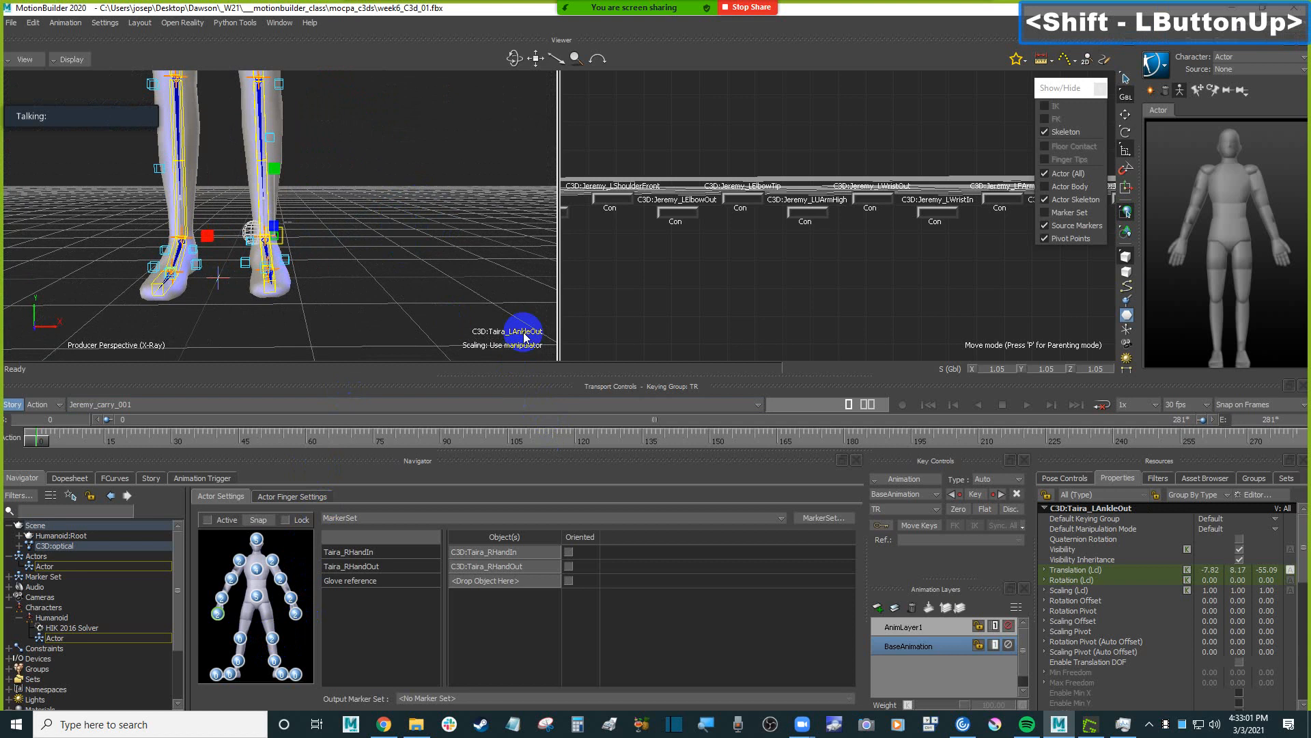
left_click(371, 271)
left_click_drag(371, 271, 292, 234, "ctrl+shift")
scroll(375, 283, "up", 1)
scroll(305, 273, "down", 2)
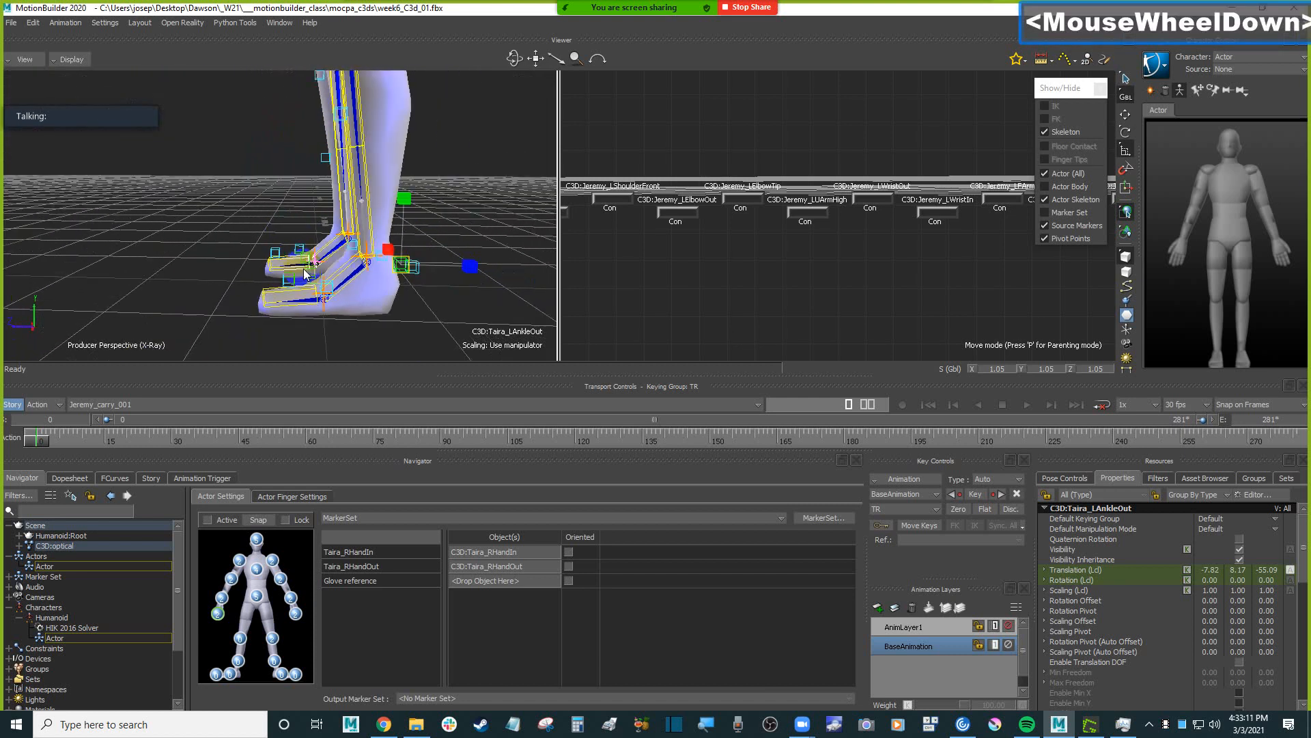
left_click_drag(372, 278, 465, 287, "ctrl+shift")
mouse_move(464, 287)
left_mouse_down("shift")
mouse_move(416, 272)
mouse_move(437, 274)
mouse_move(410, 287)
mouse_move(296, 650)
mouse_move(273, 661)
left_mouse_up("shift")
Select the markers around the left foot, including Taira_LToeIn, and assign them to the Actor's left foot.
mouse_move(381, 185)
left_mouse_down("ctrl")
mouse_move(412, 204)
mouse_move(411, 231)
left_mouse_up("ctrl")
scroll(411, 224, "up", 1)
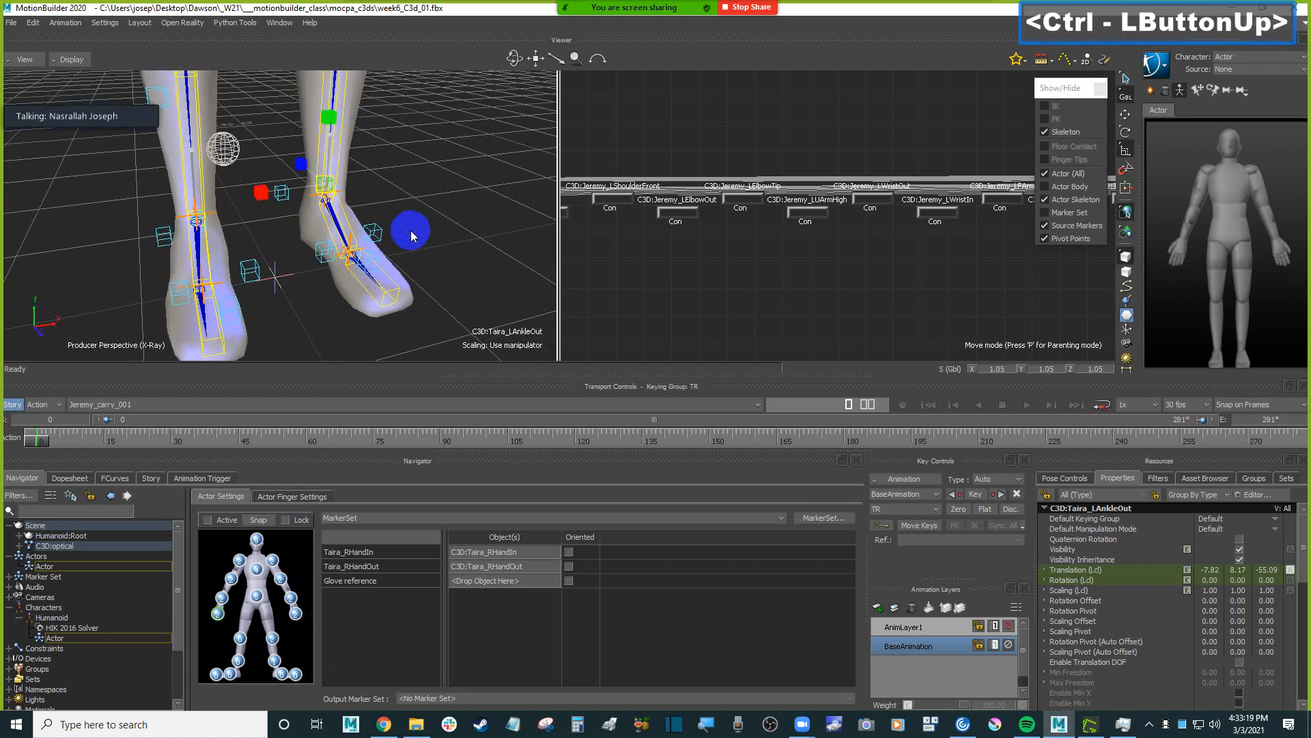
left_click(281, 195)
left_click(324, 253, "ctrl")
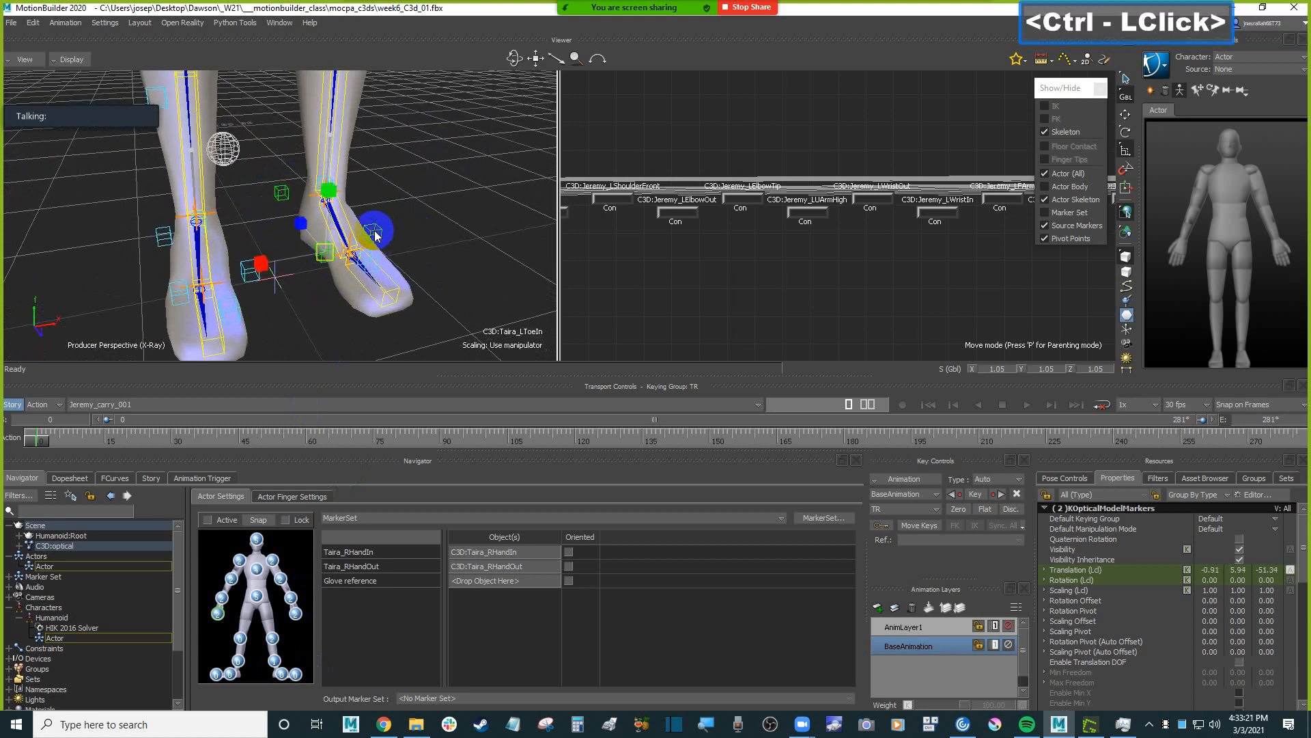
left_click(416, 233, "ctrl")
left_click_drag(454, 234, 280, 671, "alt")
Assign the left toe tip marker to the Actor's left toes and Taira_RToeTip to the Actor's right toes.
left_click(366, 266)
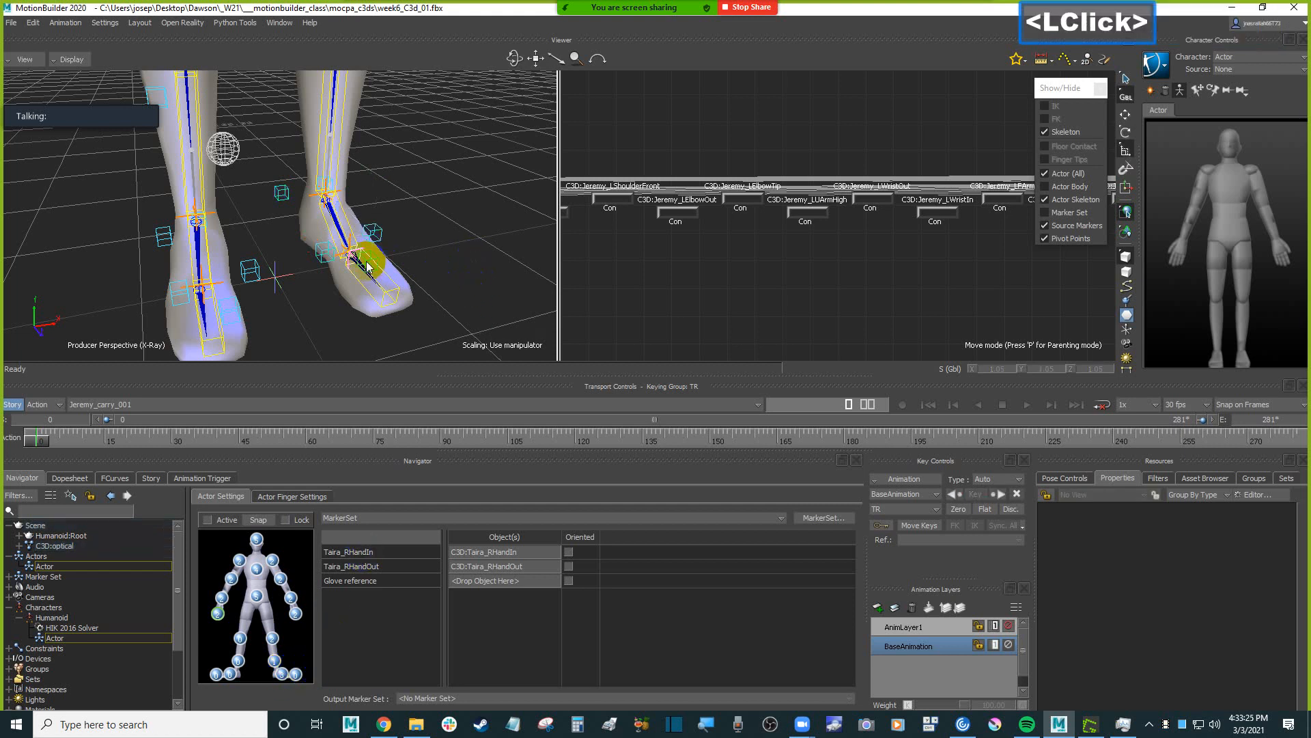
left_click(366, 266)
mouse_move(515, 258)
left_mouse_down("alt")
mouse_move(292, 632)
mouse_move(293, 669)
left_mouse_up("alt")
left_click_drag(347, 313, 309, 283, "shift")
left_click(372, 313)
left_click_drag(371, 313, 218, 676, "alt")
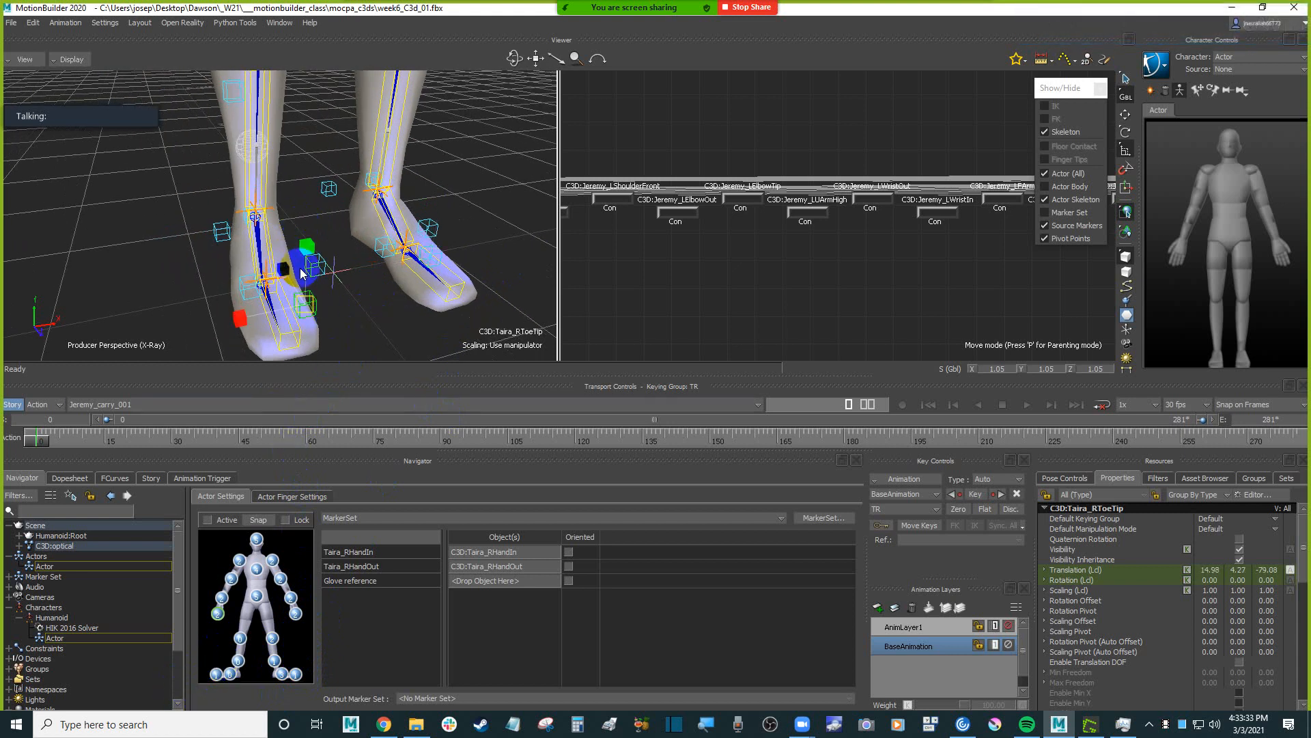
Select Taira_RHeel and the two side markers of the right forefoot and assign them to the Actor's right foot.
left_click_drag(355, 308, 356, 321, "ctrl")
mouse_move(346, 295)
left_mouse_down("shift")
mouse_move(369, 308)
mouse_move(368, 281)
mouse_move(384, 281)
mouse_move(205, 248)
mouse_move(198, 230)
mouse_move(242, 240)
mouse_move(152, 287)
mouse_move(234, 676)
left_mouse_up("shift")
left_click(344, 269)
left_click(272, 285, "ctrl")
left_click(244, 237, "ctrl")
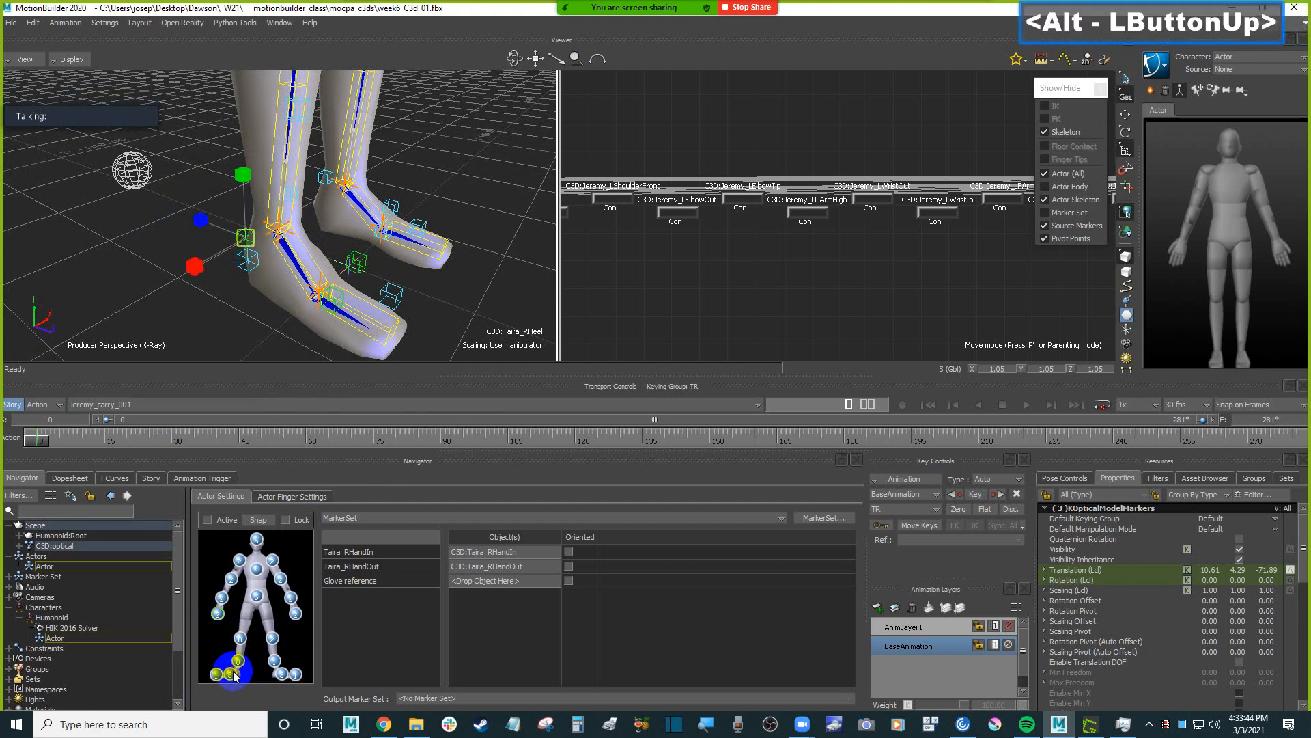
Select the Taira_RAnkleOut marker and assign it to the Actor's right lower leg.
left_click(244, 261)
left_click_drag(129, 234, 328, 246, "ctrl")
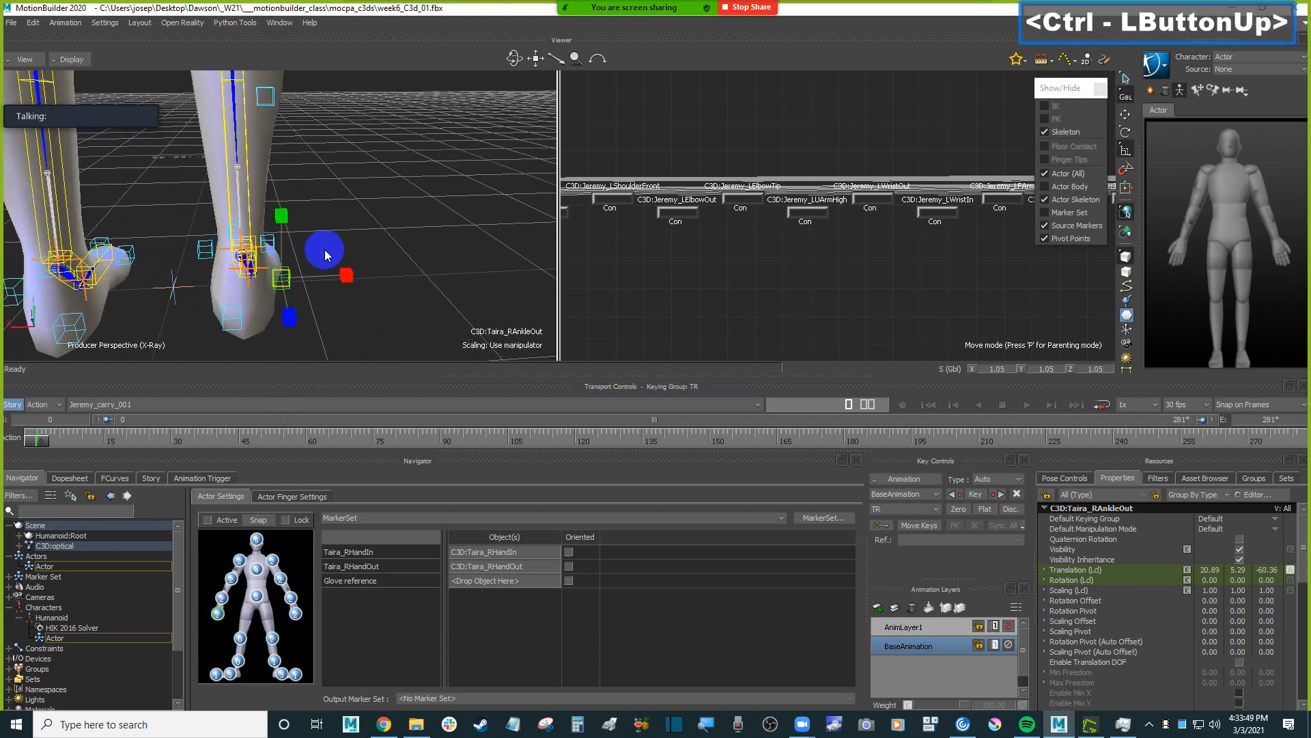
left_click_drag(453, 233, 241, 666, "alt")
Select the two right knee markers, including Taira_RKneeFront, and assign them to the Actor's right upper leg.
scroll(375, 246, "down", 3)
left_click_drag(375, 246, 372, 215, "ctrl")
left_click_drag(372, 215, 261, 218, "shift")
left_click_drag(88, 205, 244, 642, "alt")
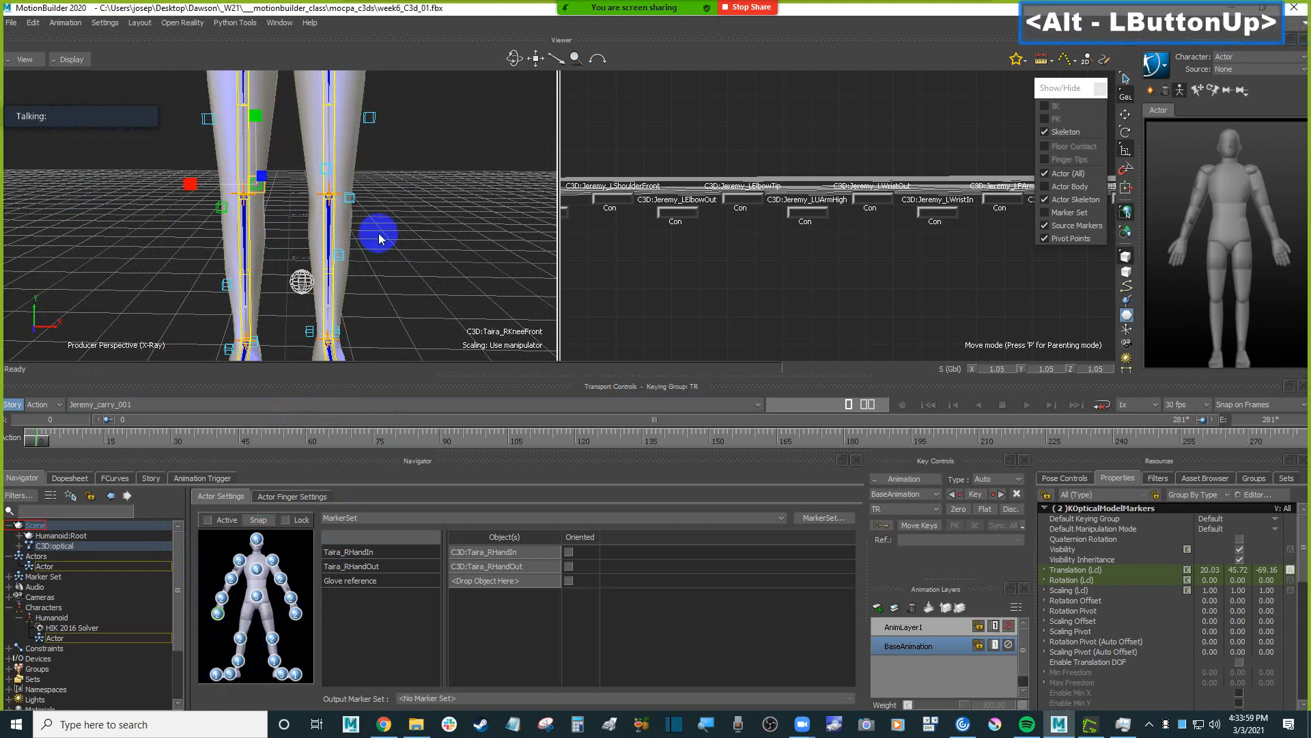
Save the scene with nothing selected and activate the Actor so that the assigned markers drive it.
scroll(418, 222, "down", 5)
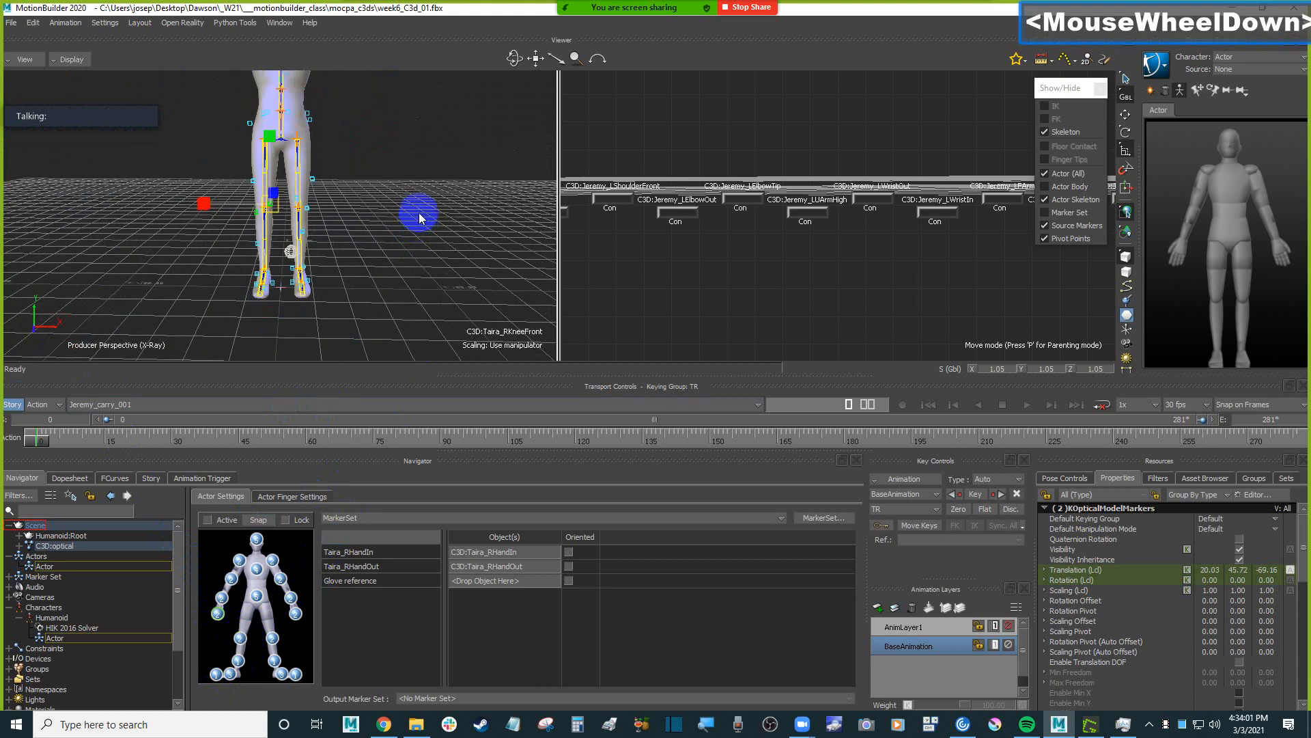
left_click_drag(418, 214, 384, 264, "shift")
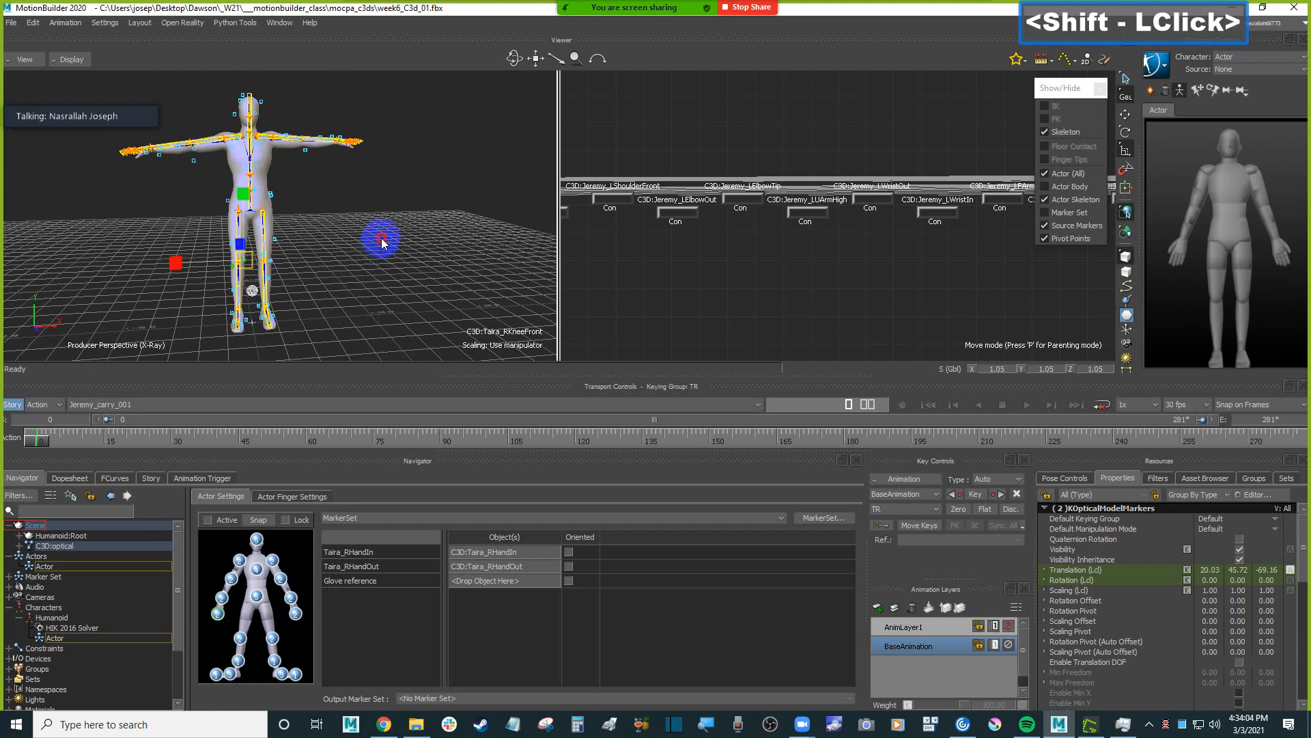
left_click(383, 240)
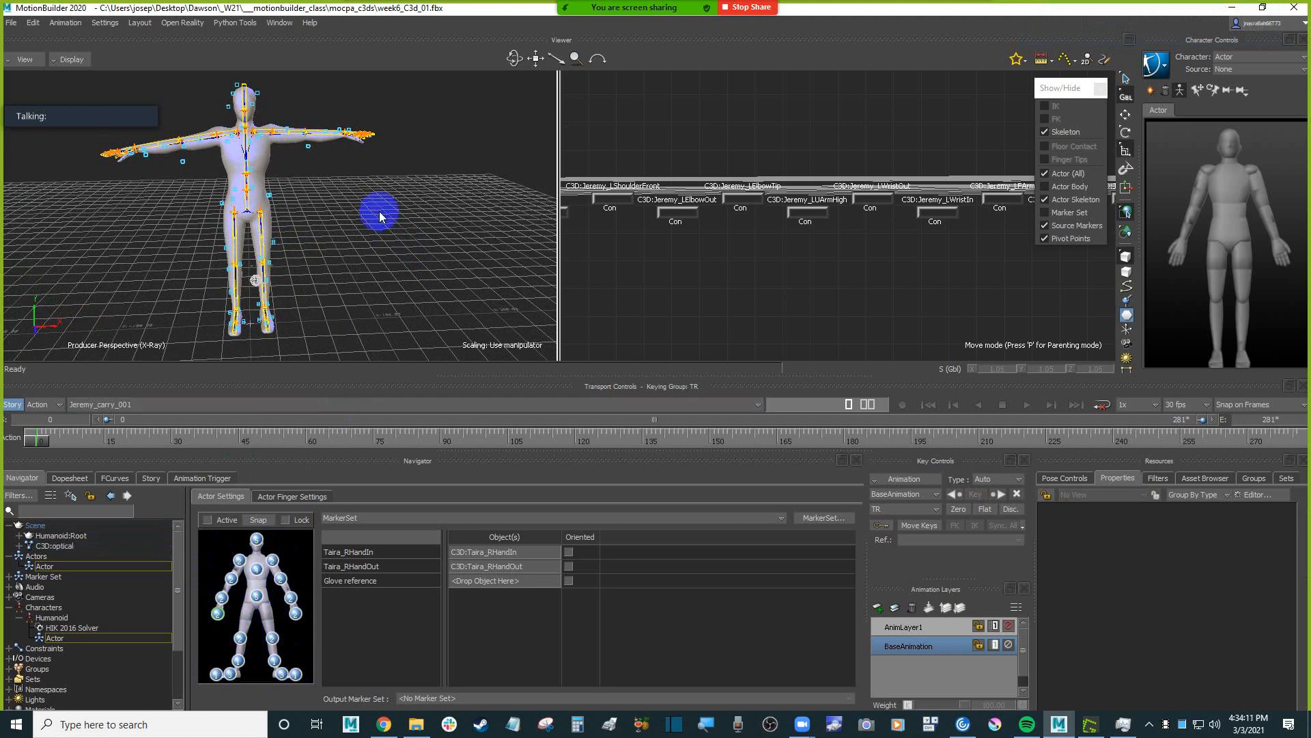
mouse_move(362, 211)
left_mouse_down("ctrl")
mouse_move(351, 211)
mouse_move(364, 208)
left_mouse_up("ctrl")
key("ctrl+s")
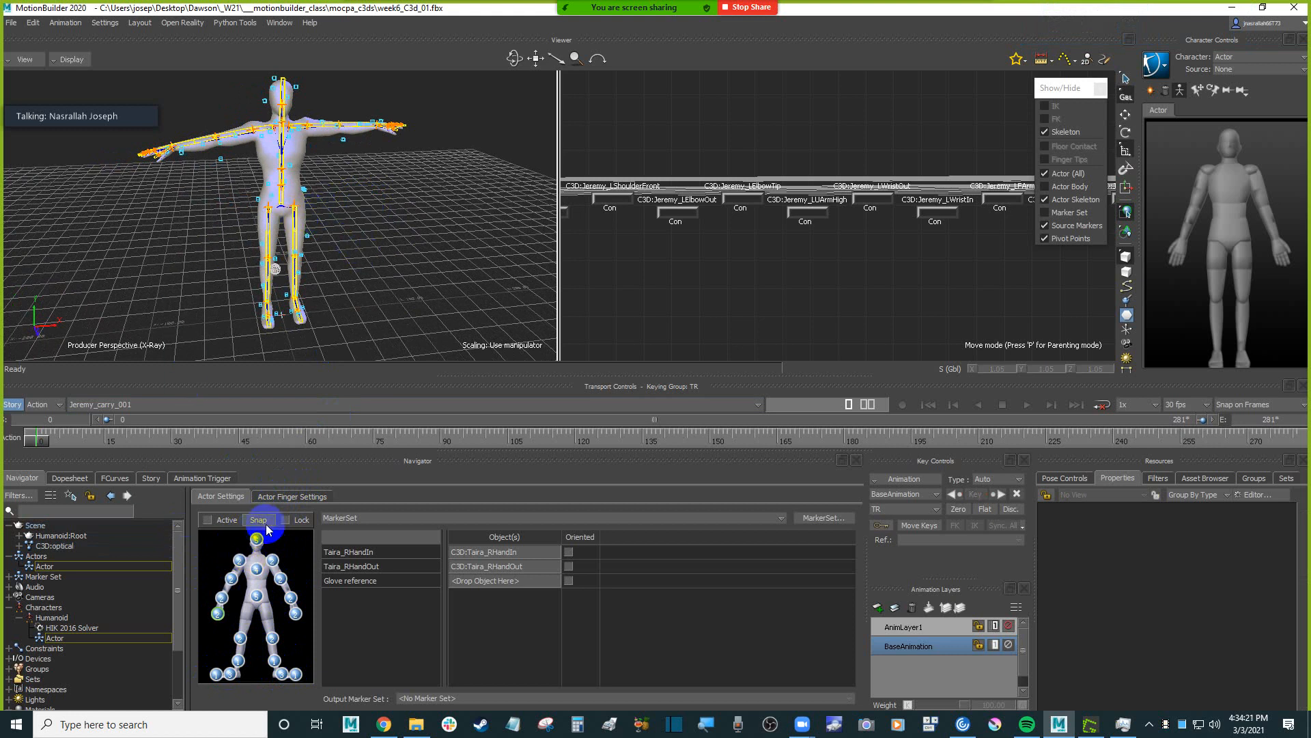
left_click(208, 520)
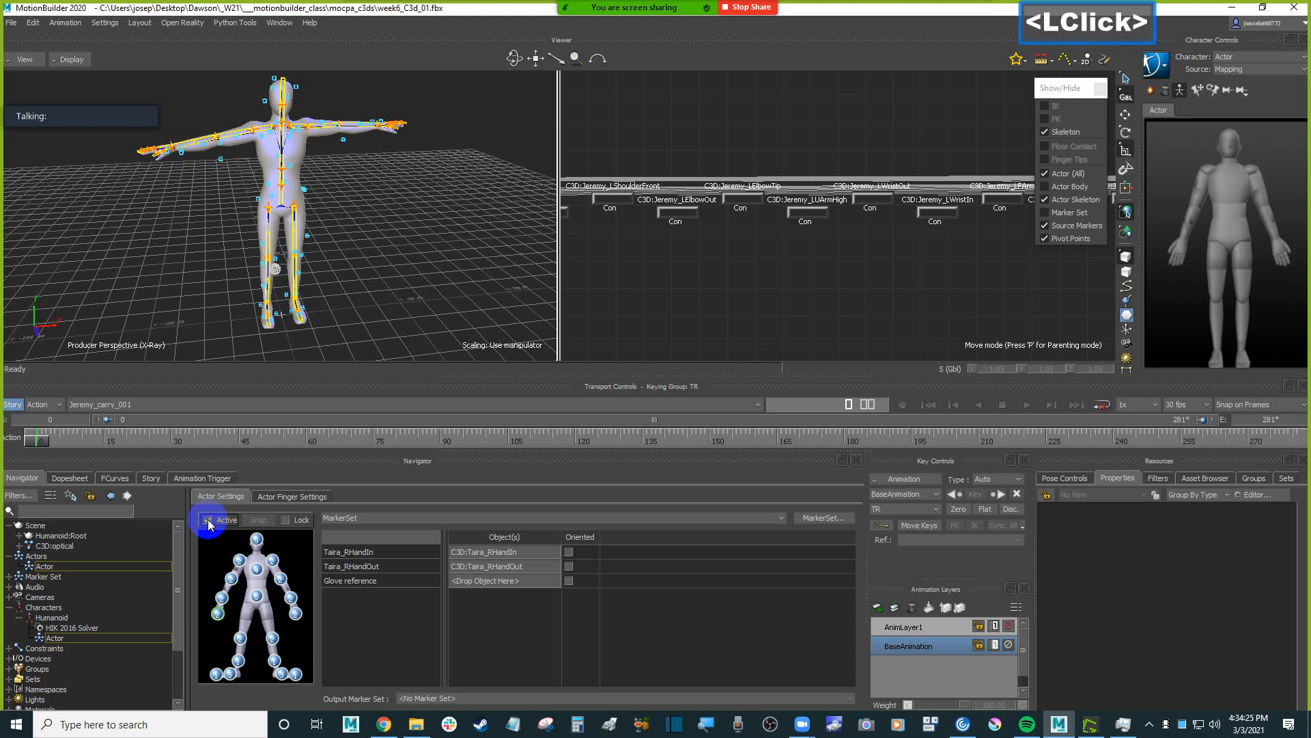
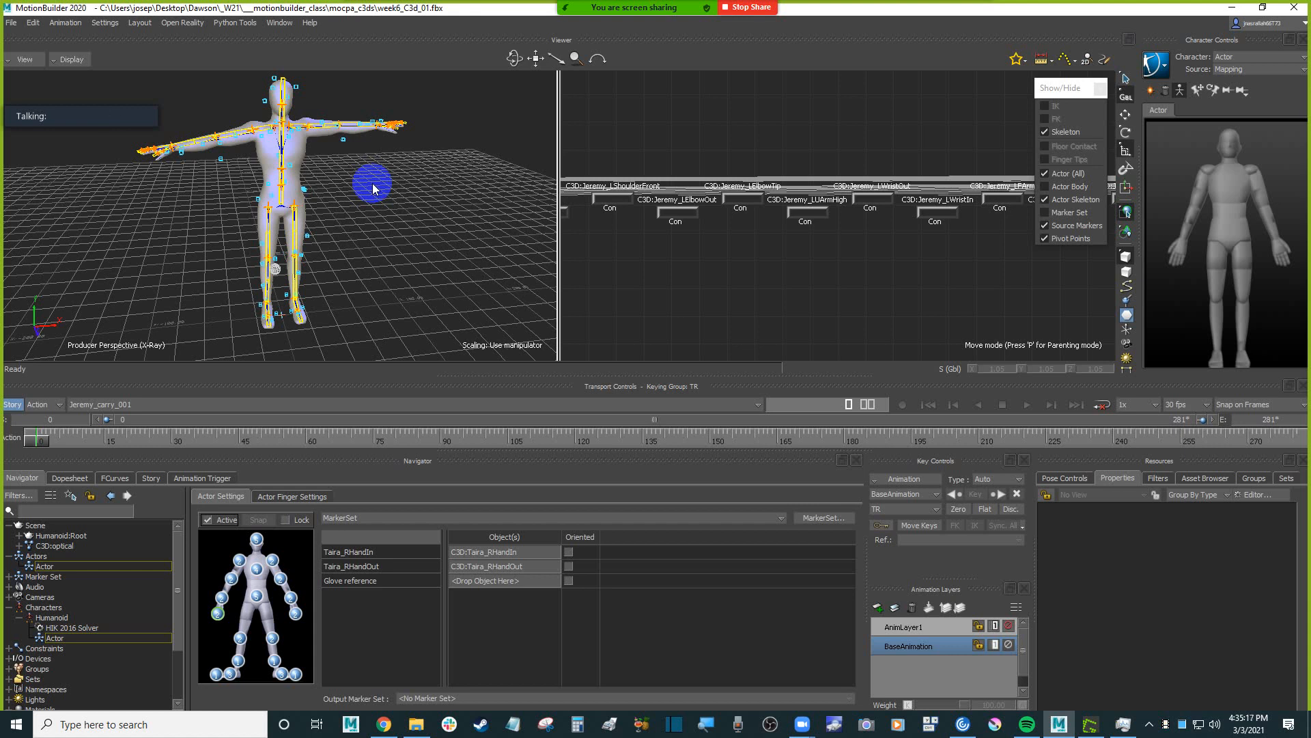
Show only the models in the perspective view and play the take to check the character's motion.
left_click_drag(363, 178, 385, 245, "ctrl")
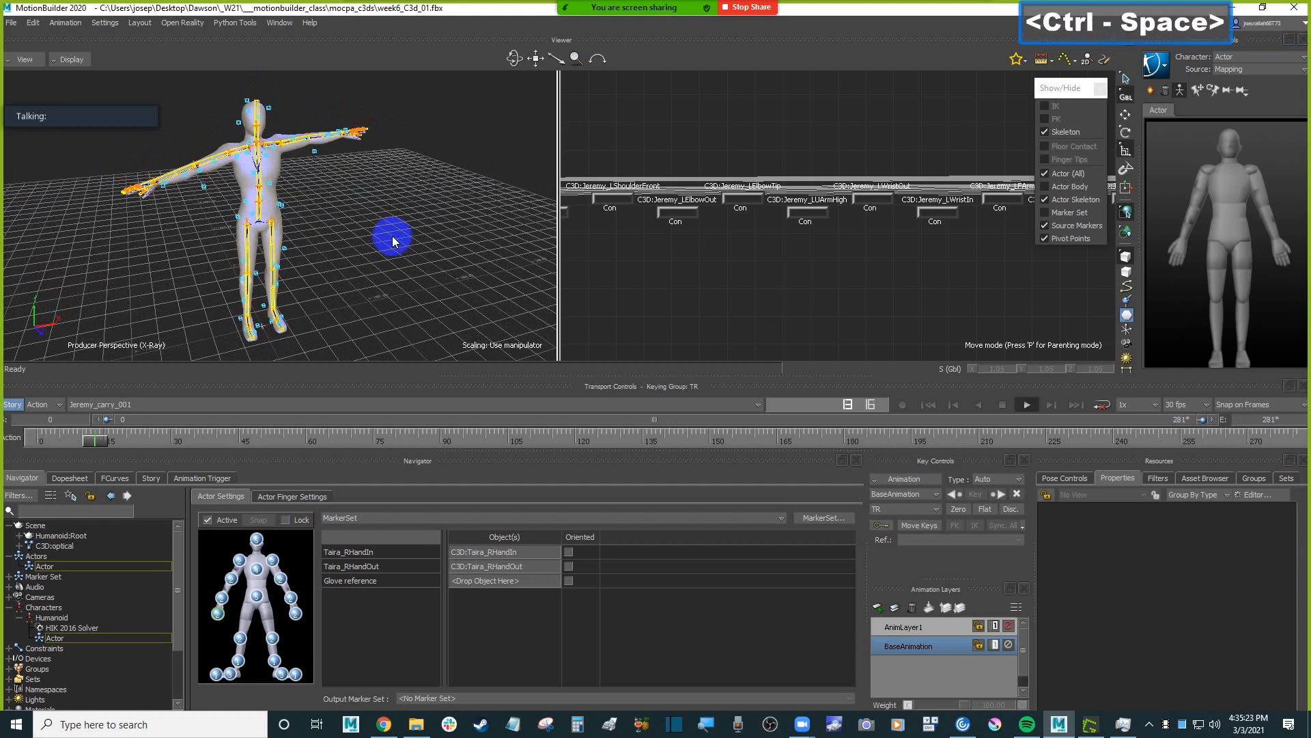
key("ctrl+a")
scroll(390, 224, "down", 1)
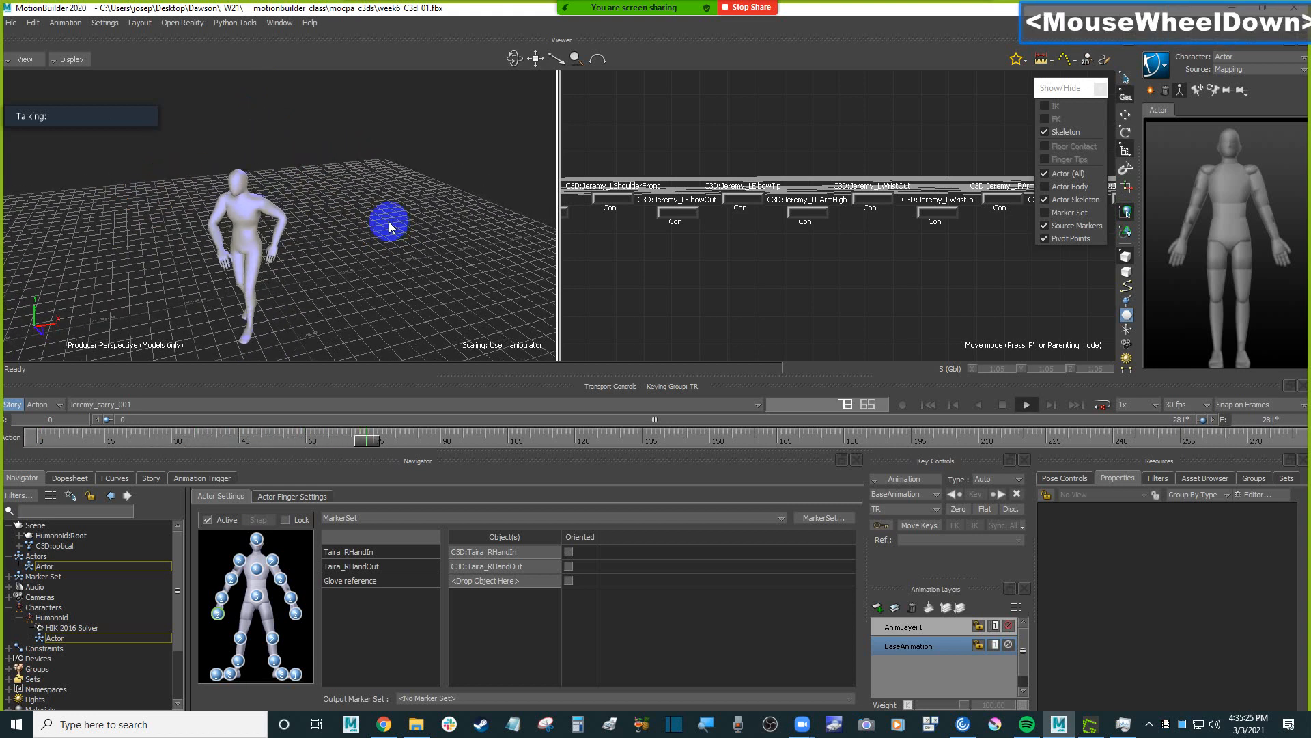
left_click_drag(409, 204, 414, 236, "shift")
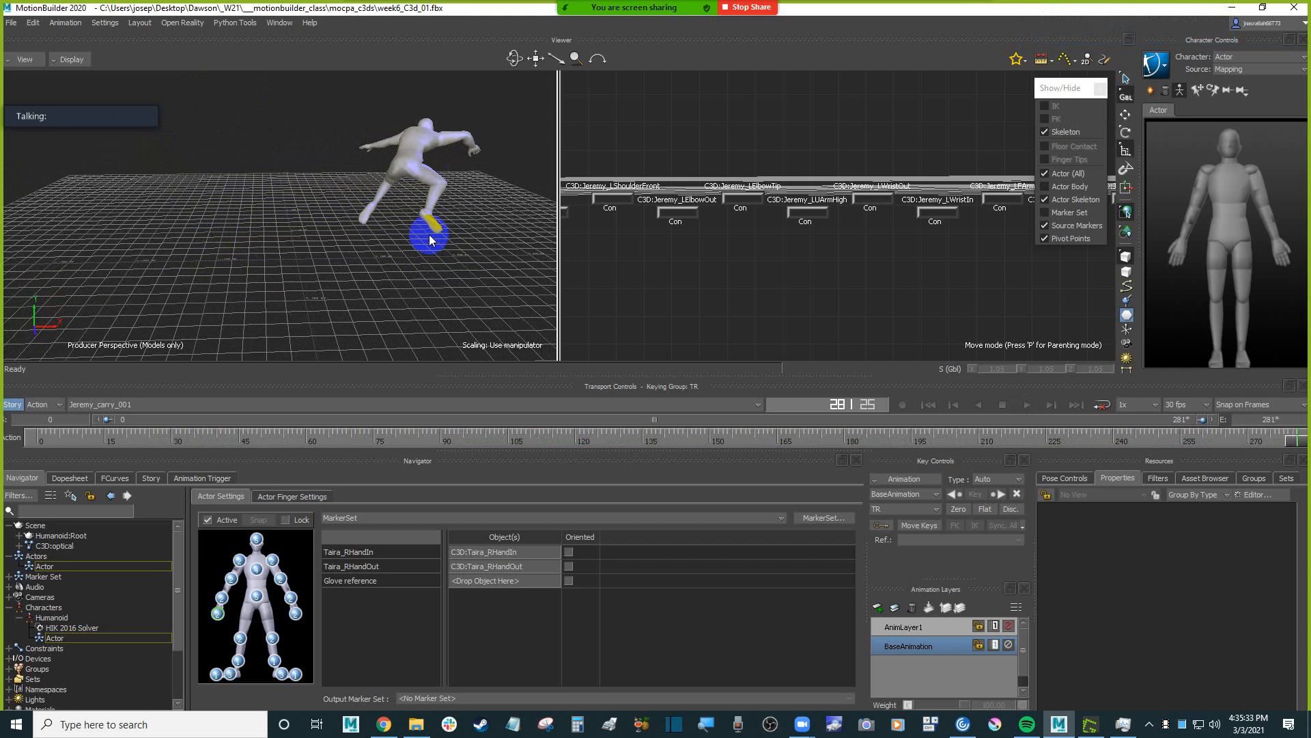
Replay the take from a changed viewing angle and stop at frame 124 to examine the character's crouching pose.
key("ctrl+space")
mouse_move(430, 235)
left_mouse_down("ctrl+shift")
mouse_move(404, 229)
mouse_move(441, 251)
mouse_move(446, 235)
left_mouse_up("ctrl+shift")
key("ctrl+a")
key("ctrl+a")
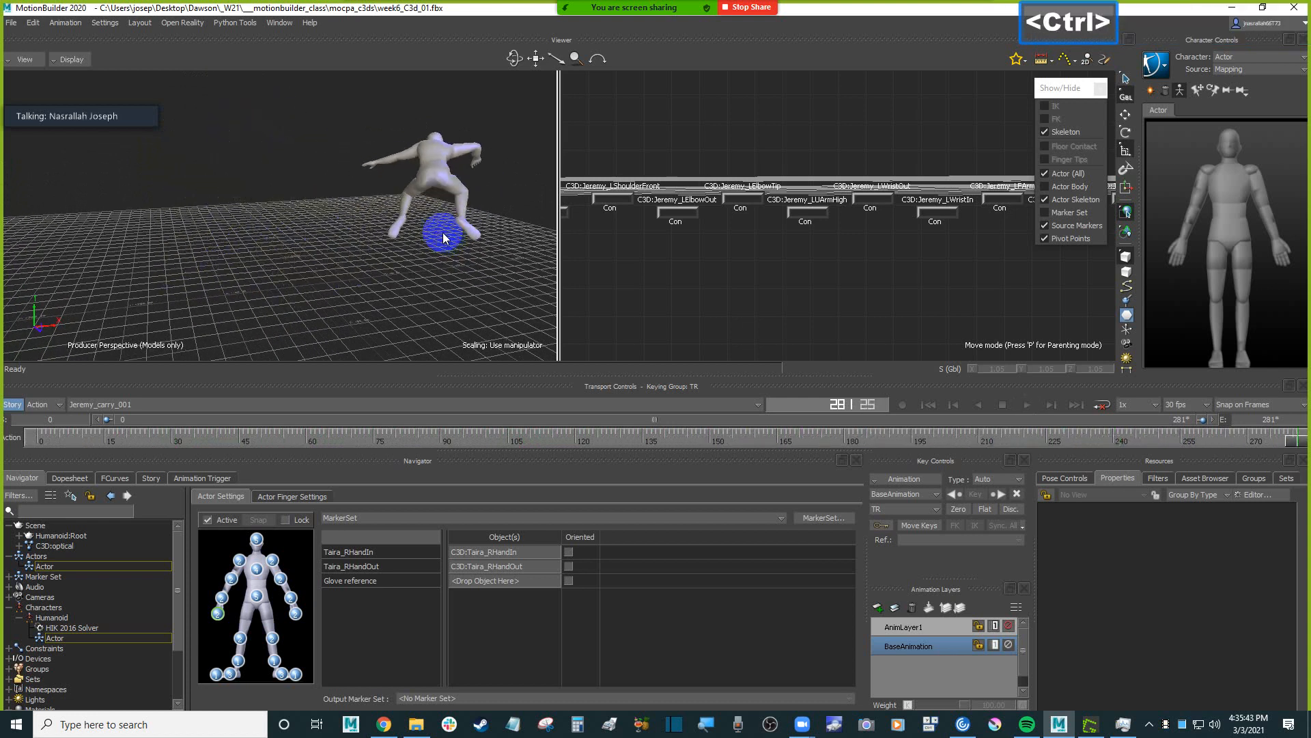
key("ctrl+space")
left_click(449, 235, "ctrl")
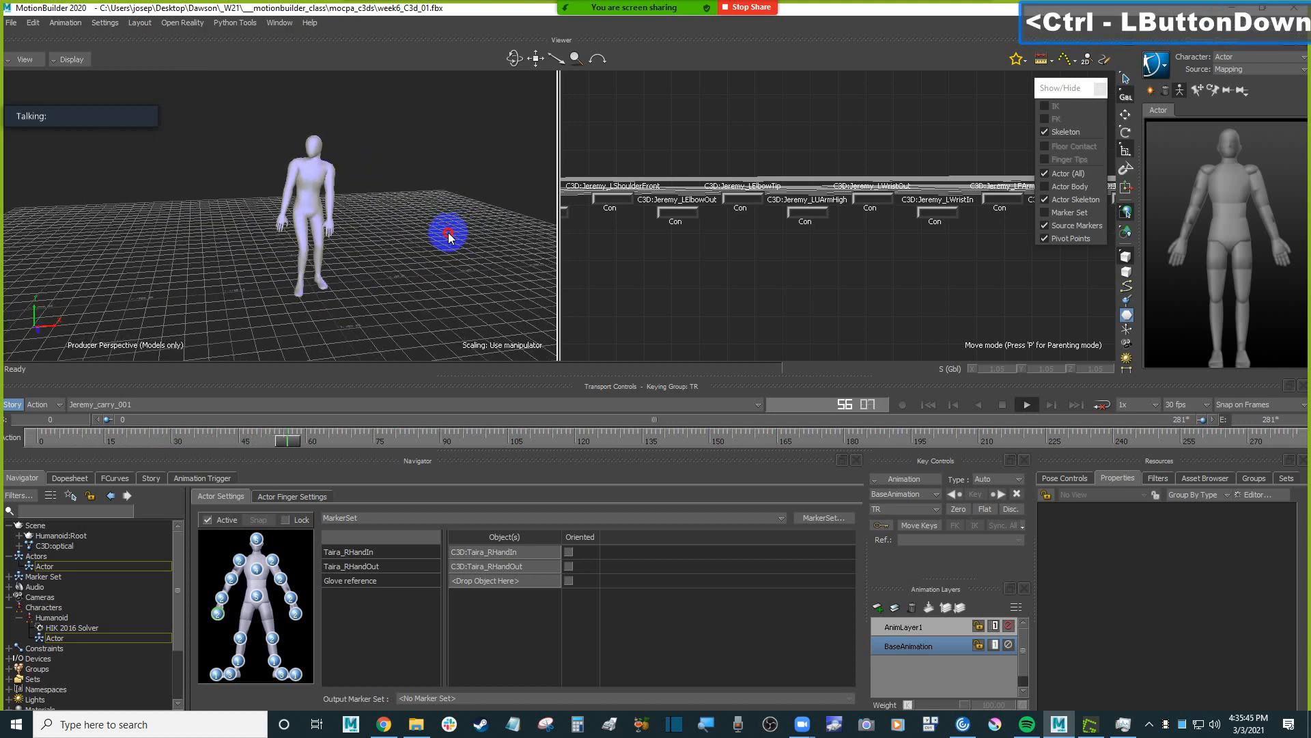
left_click_drag(449, 235, 435, 236, "ctrl")
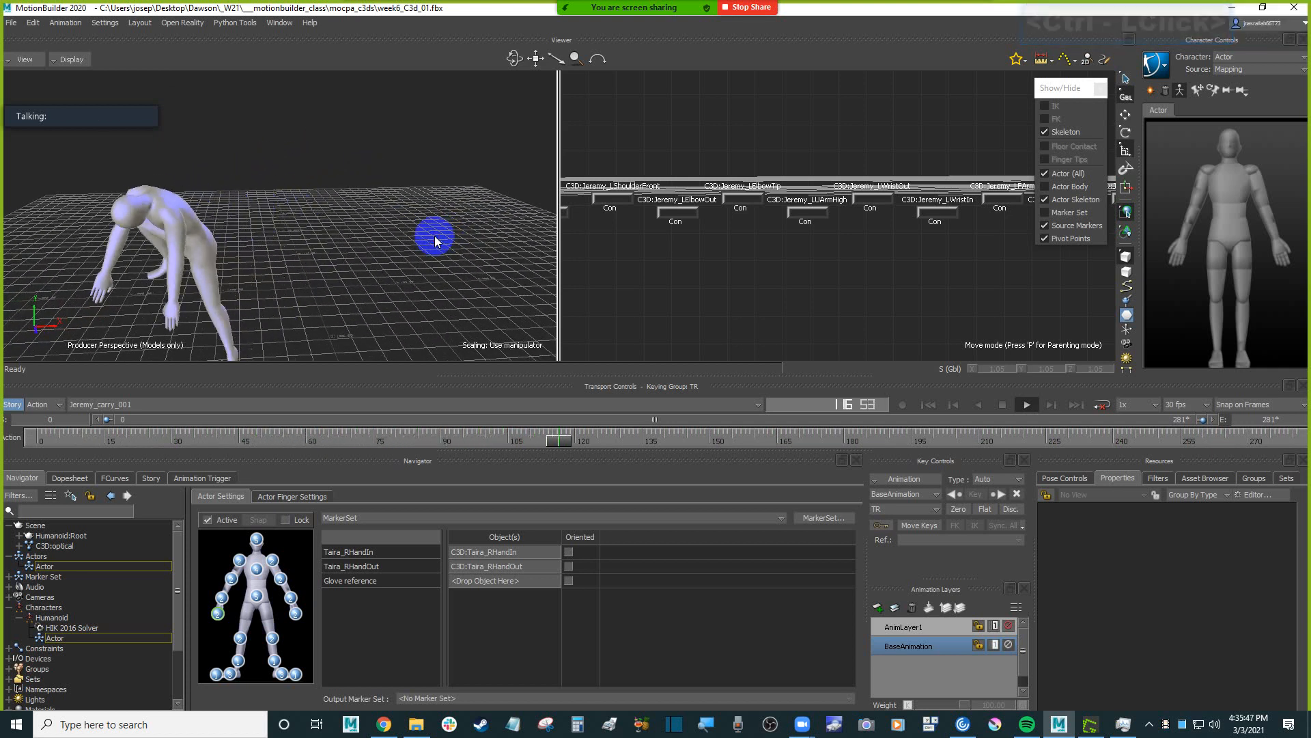
key("ctrl+space")
Open the Zoom meeting chat, read the newest messages and close the chat window.
left_click(955, 34)
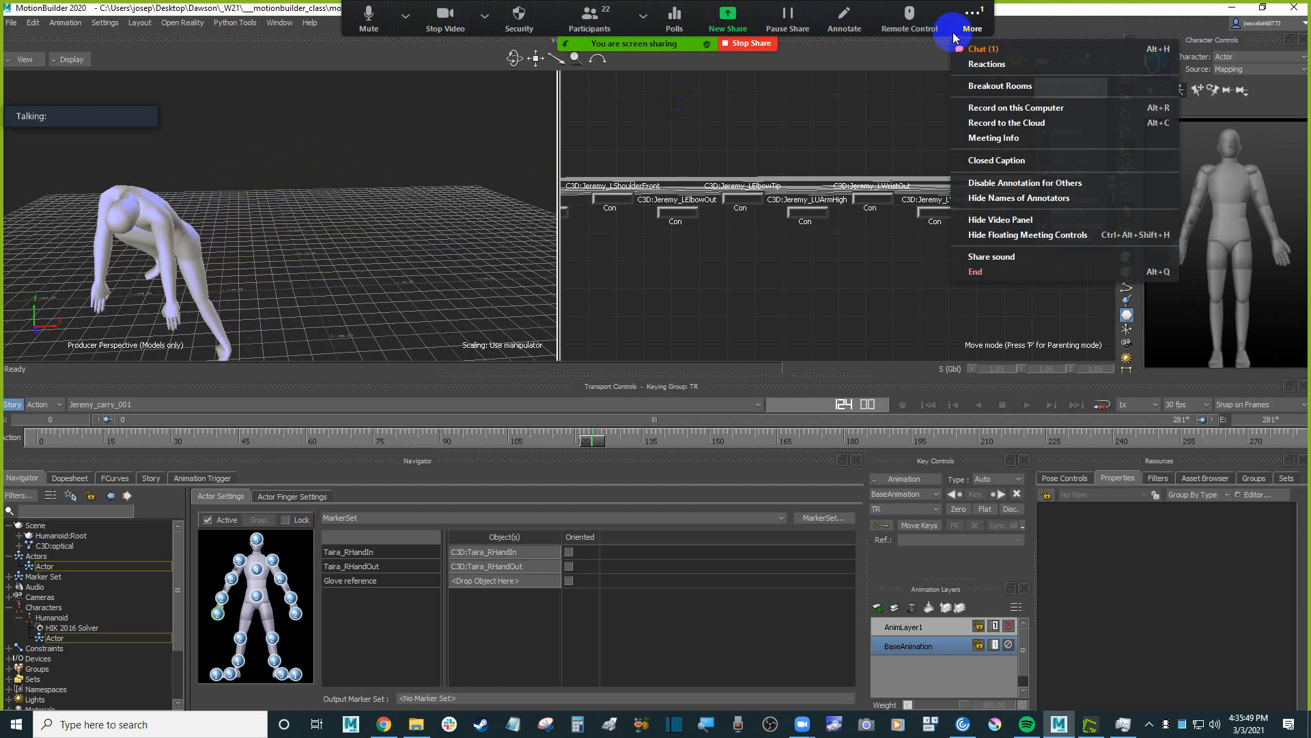
left_click(984, 48)
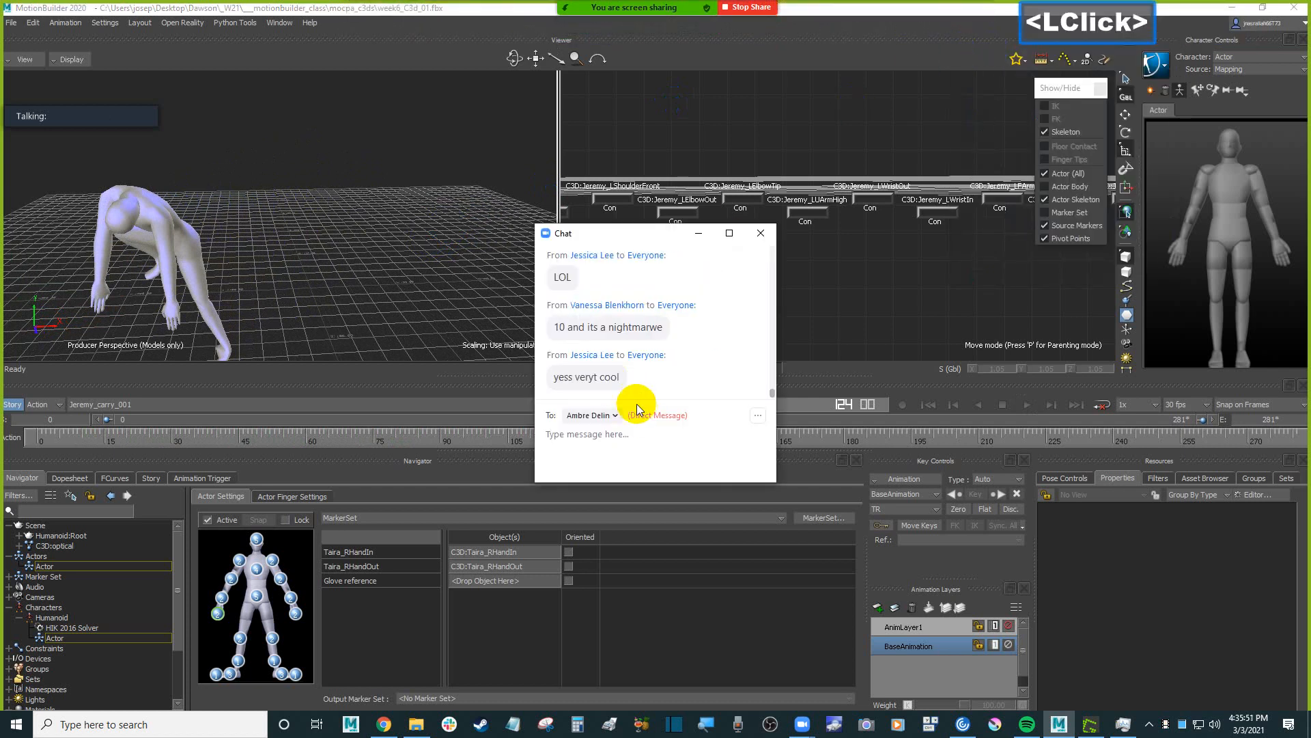
scroll(621, 383, "down", 1)
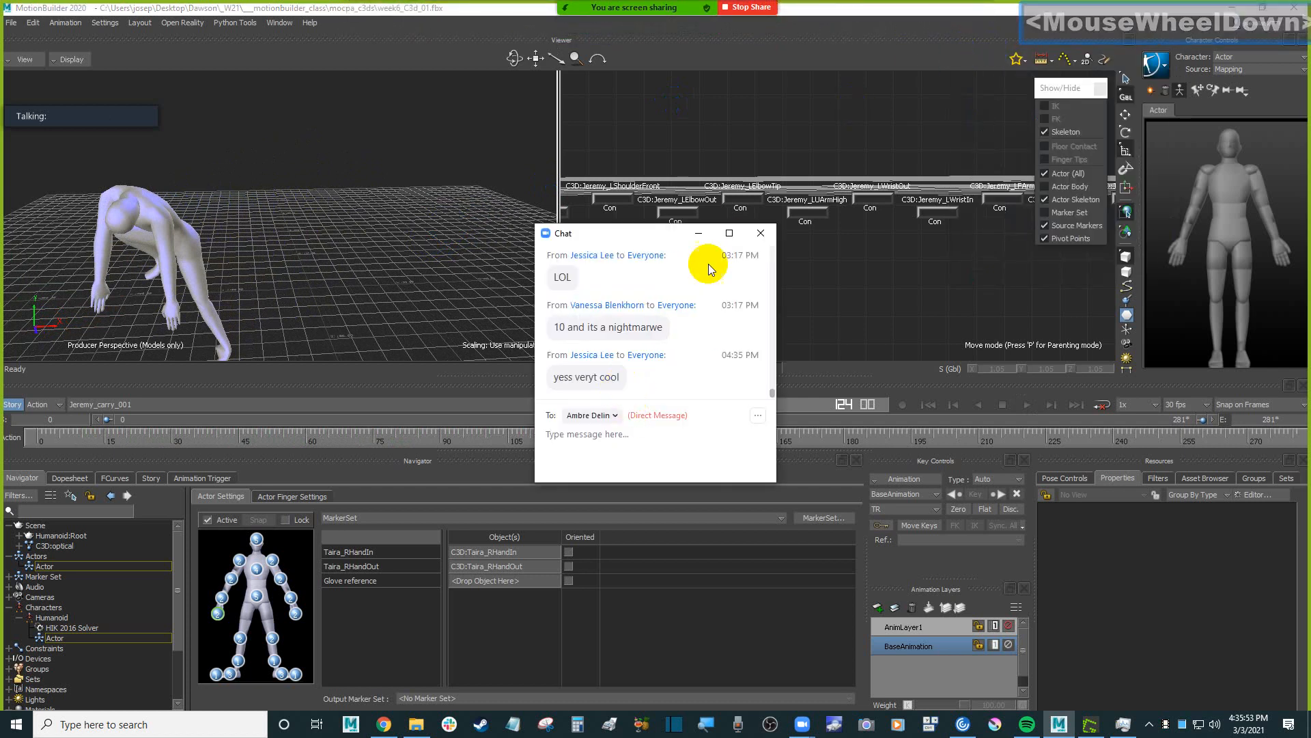
left_click(762, 234)
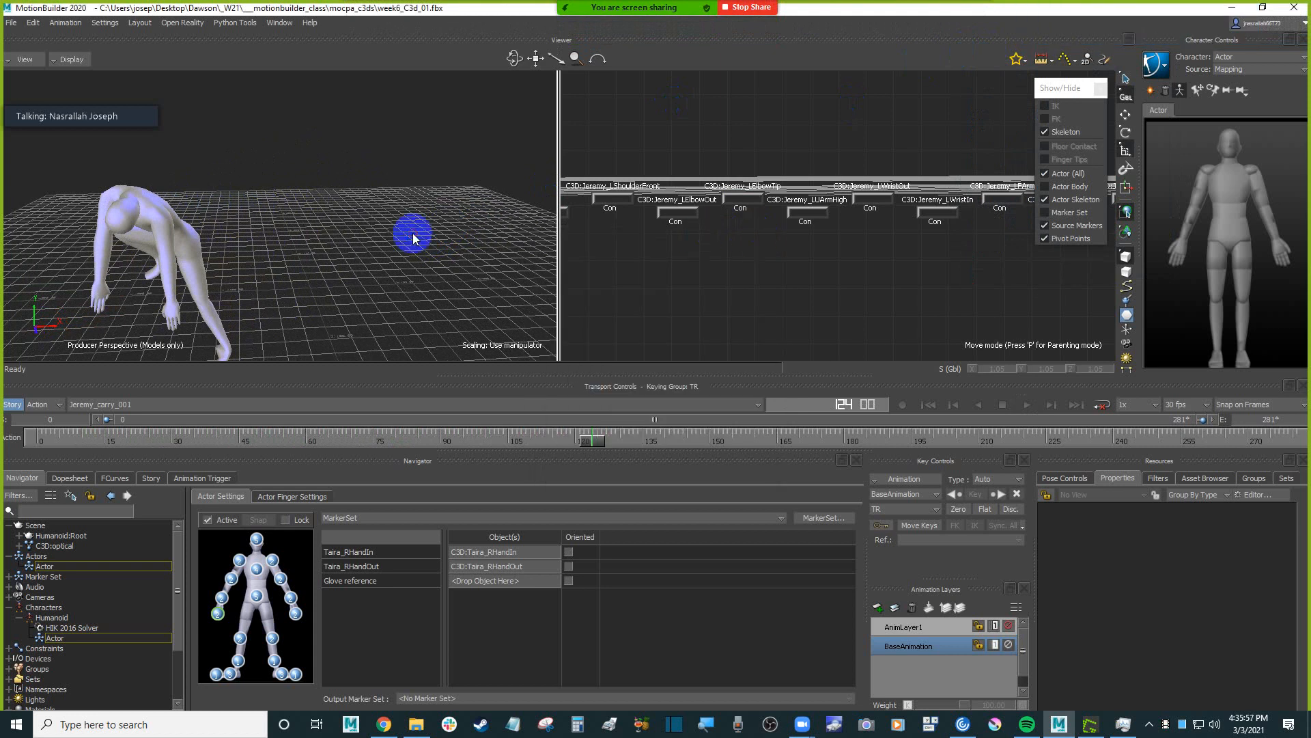
left_click(420, 240)
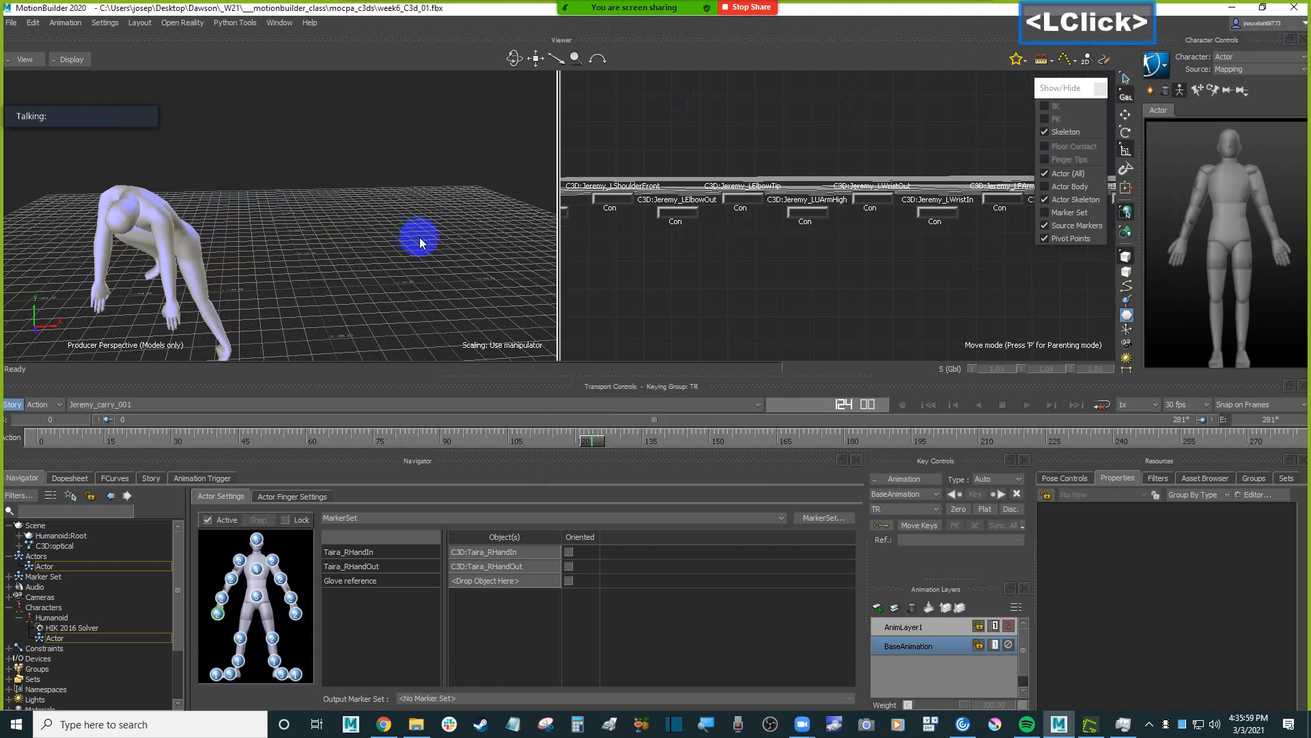
Return to the first frame and play the motion again through the bending section, stopping at frame 124.
key("ctrl+Home")
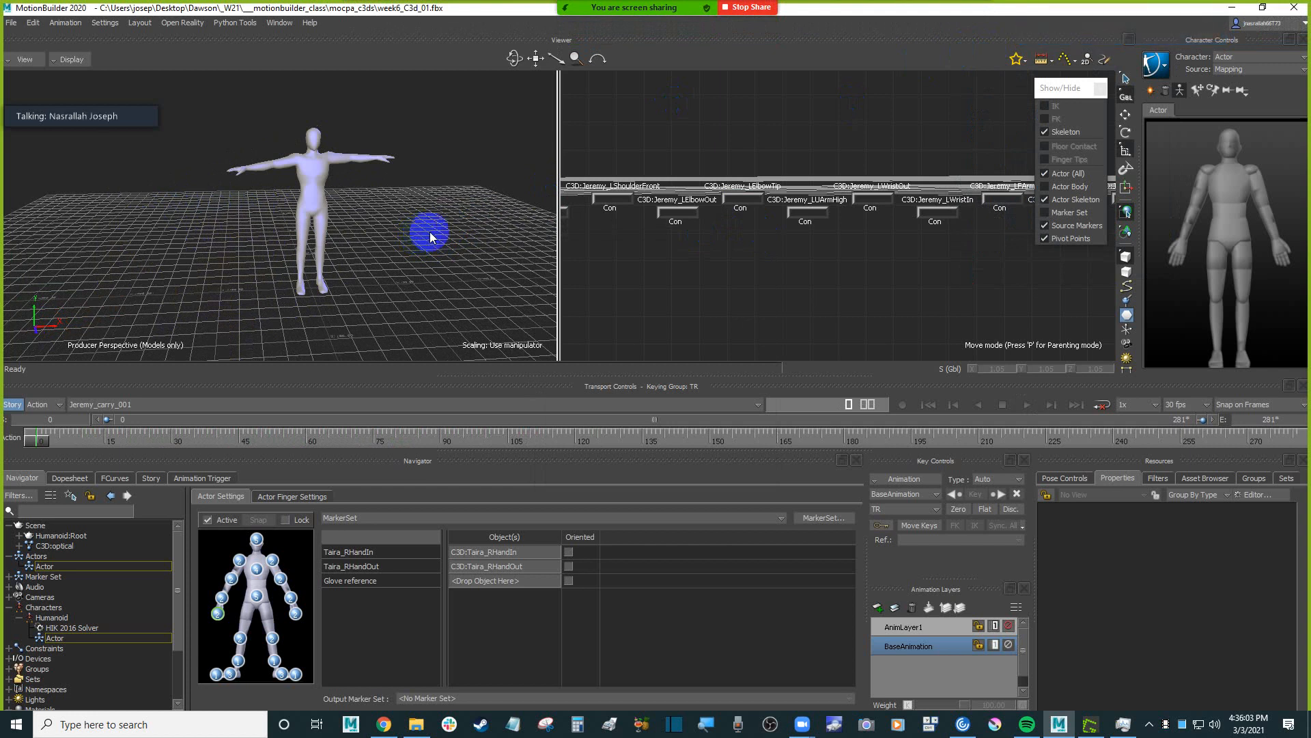
mouse_move(429, 232)
left_mouse_down("ctrl")
mouse_move(419, 257)
mouse_move(414, 231)
left_mouse_up("ctrl")
left_click_drag(414, 231, 391, 270, "shift")
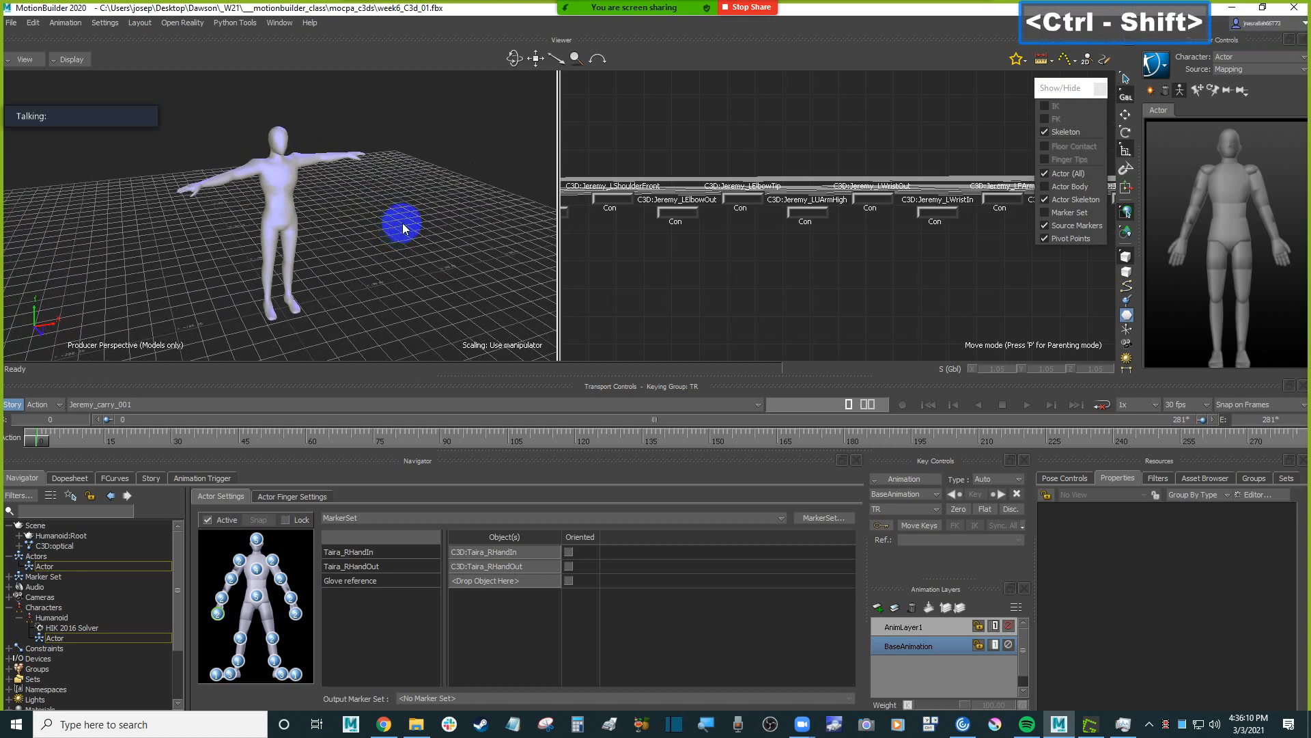
key("ctrl+a")
key("ctrl+a")
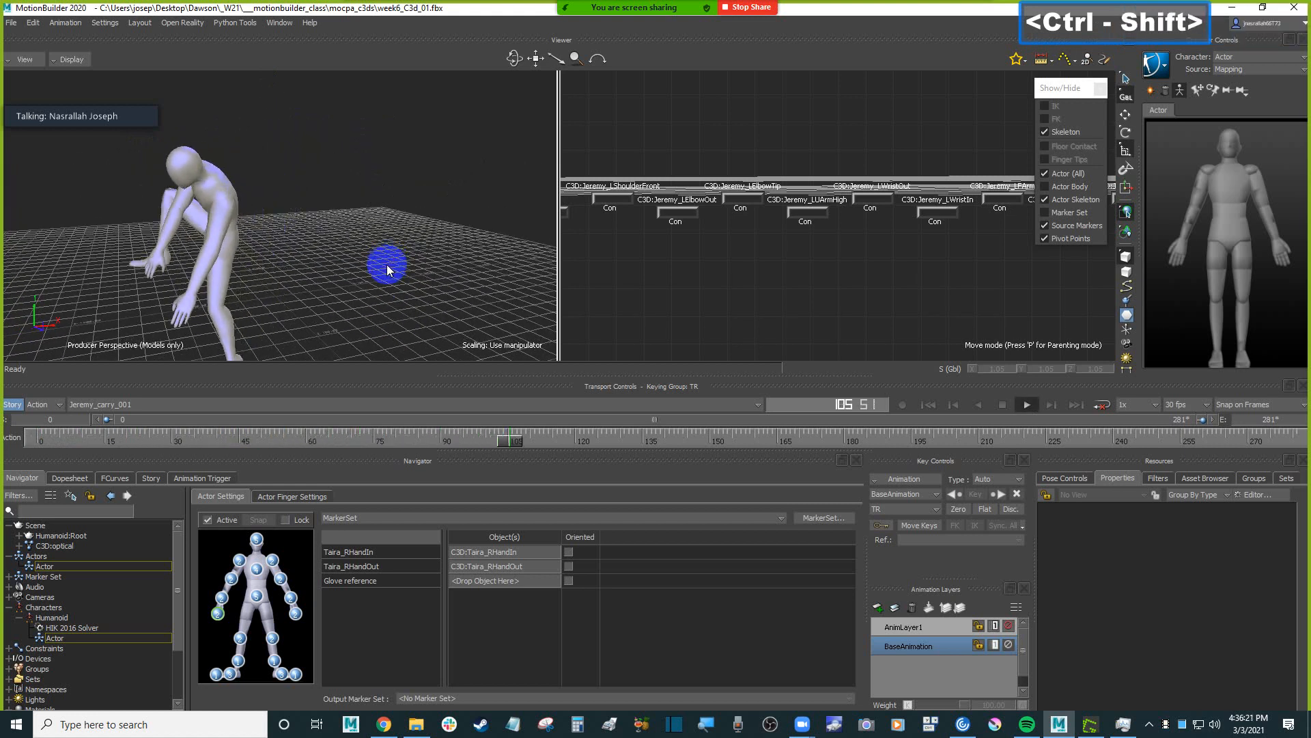
key("ctrl+space")
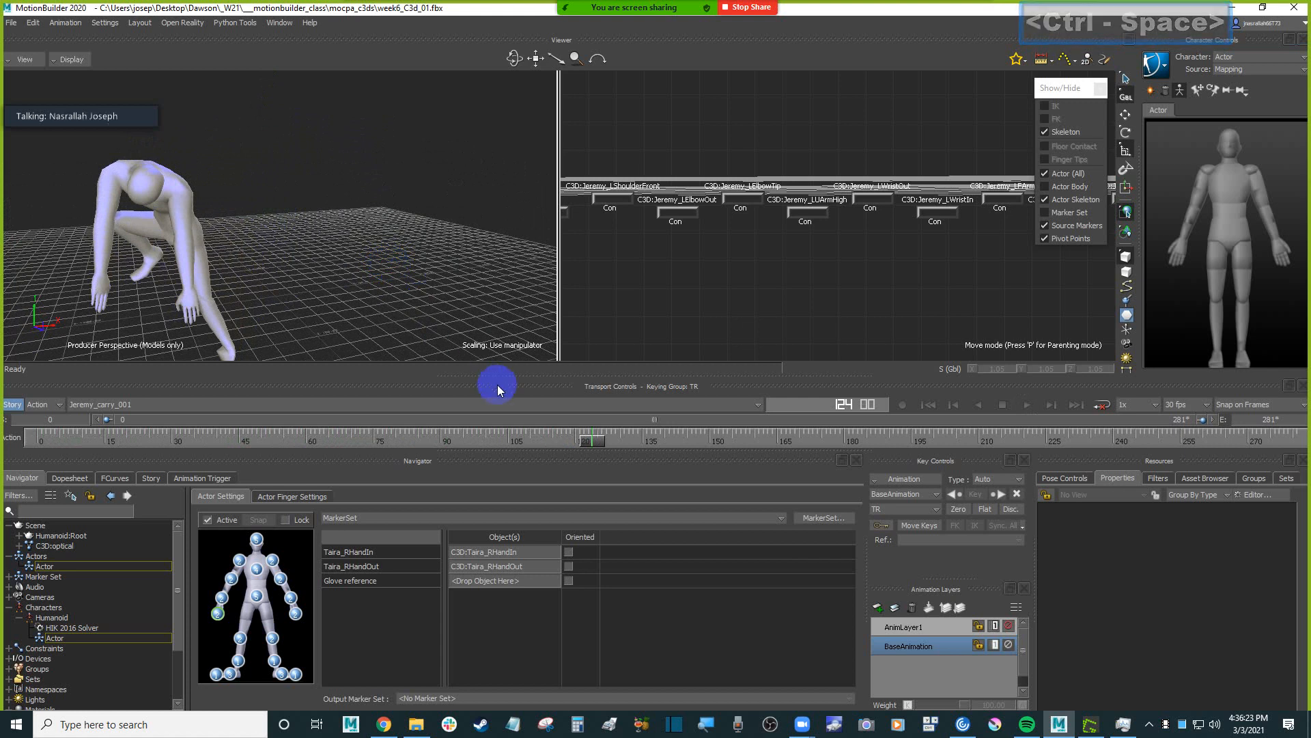
Scrub from frame 124 to frame 192 and examine the character's pose from behind.
left_click_drag(585, 441, 690, 444)
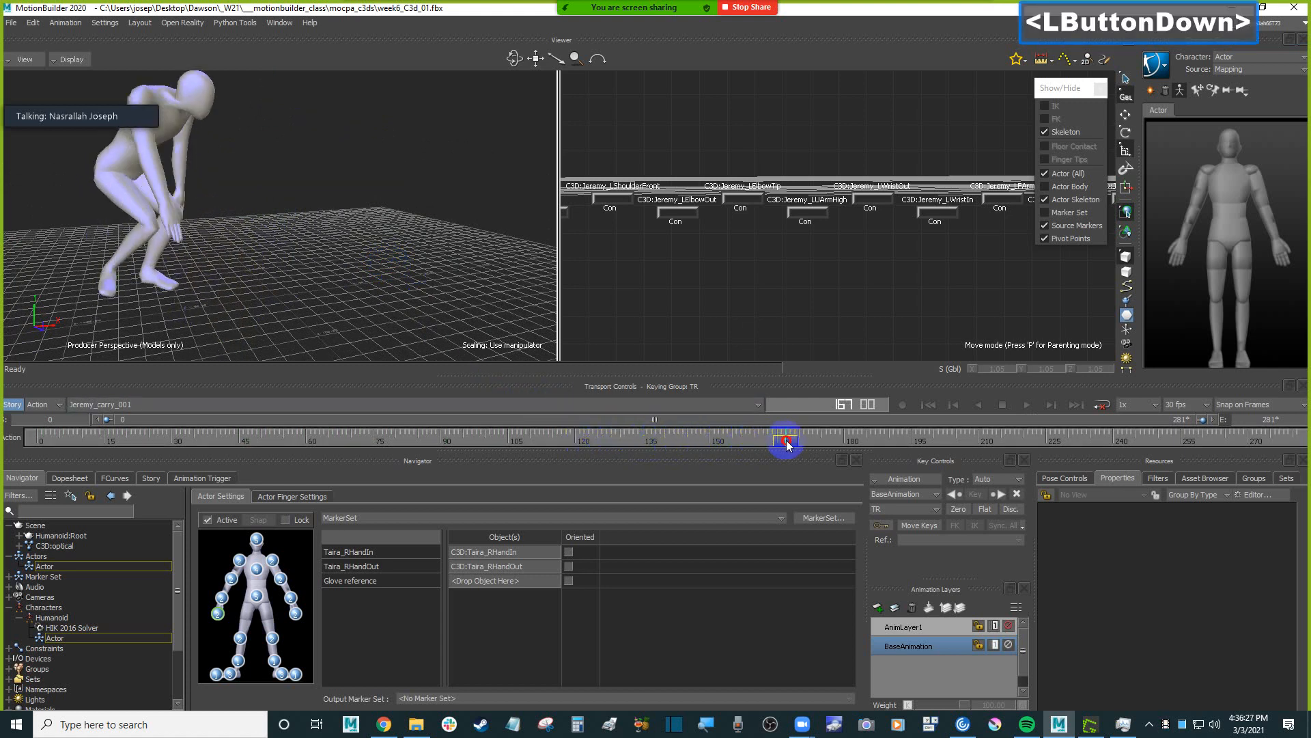
mouse_move(787, 444)
left_mouse_down()
mouse_move(1291, 441)
mouse_move(838, 439)
mouse_move(933, 431)
mouse_move(897, 429)
left_mouse_up()
left_click_drag(263, 186, 562, 266, "ctrl+shift")
Set the take's end frame to 333 and scrub towards its end to view the additional motion.
left_click(1282, 419)
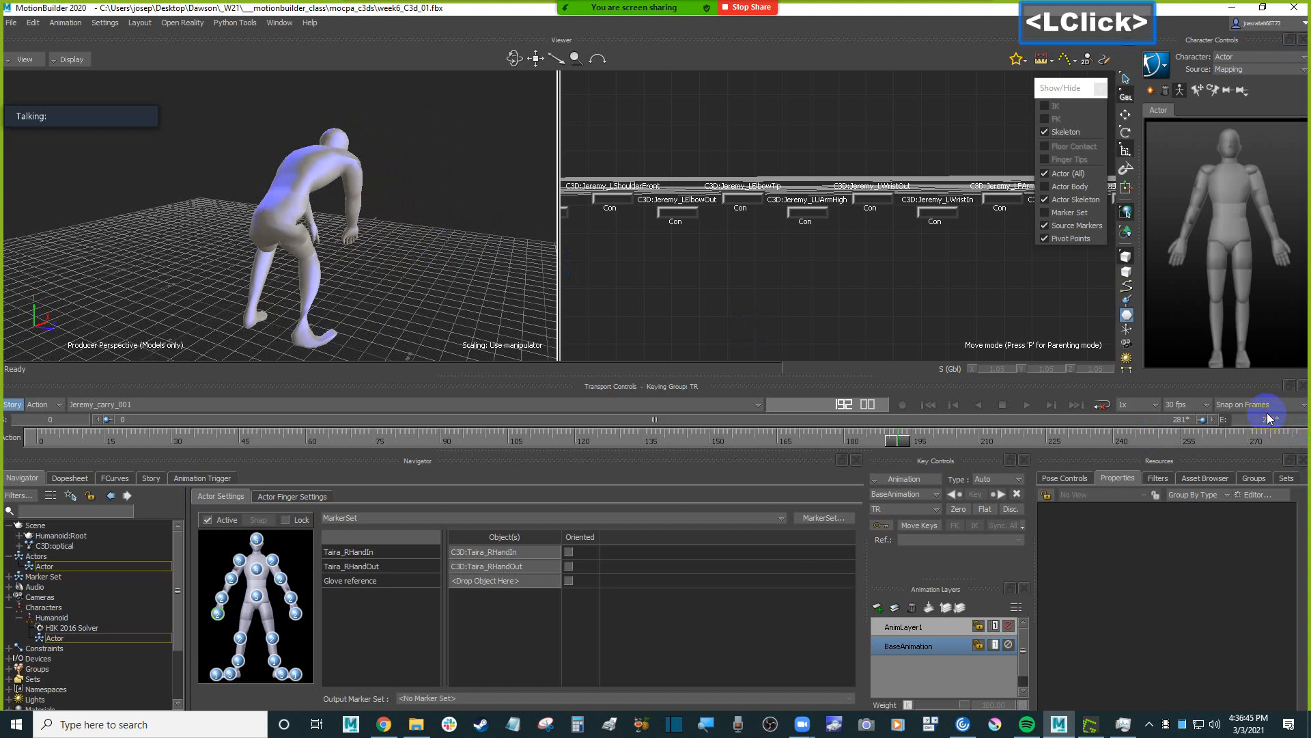
left_click(1288, 421)
type("33")
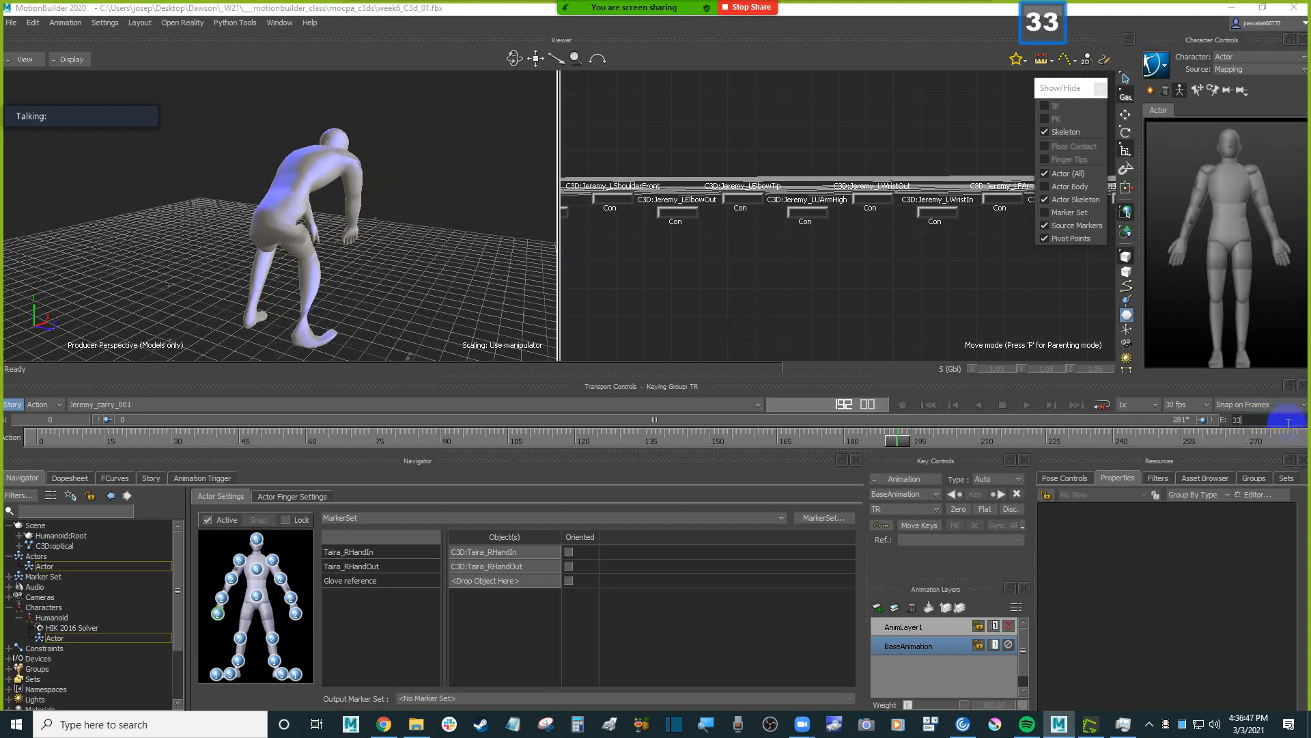
type("3")
key("Return")
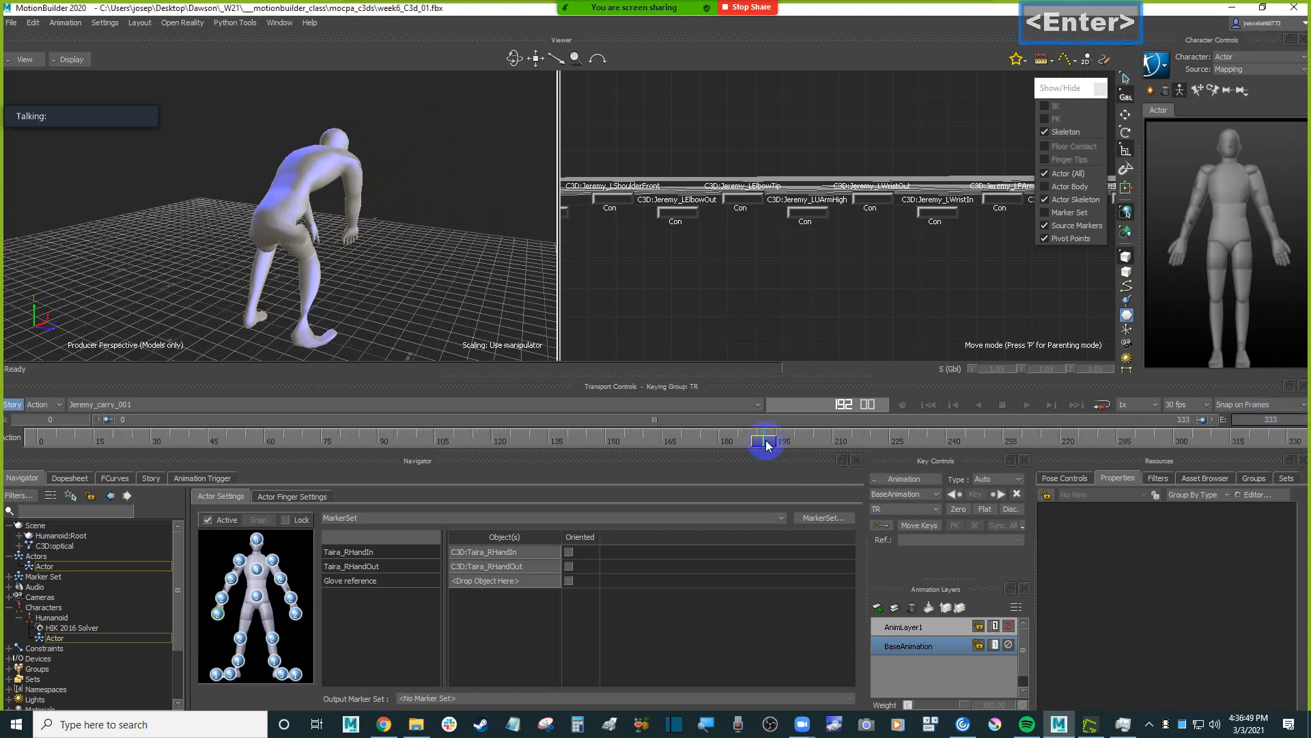
left_click_drag(766, 444, 1230, 441)
left_click_drag(389, 287, 339, 258, "ctrl")
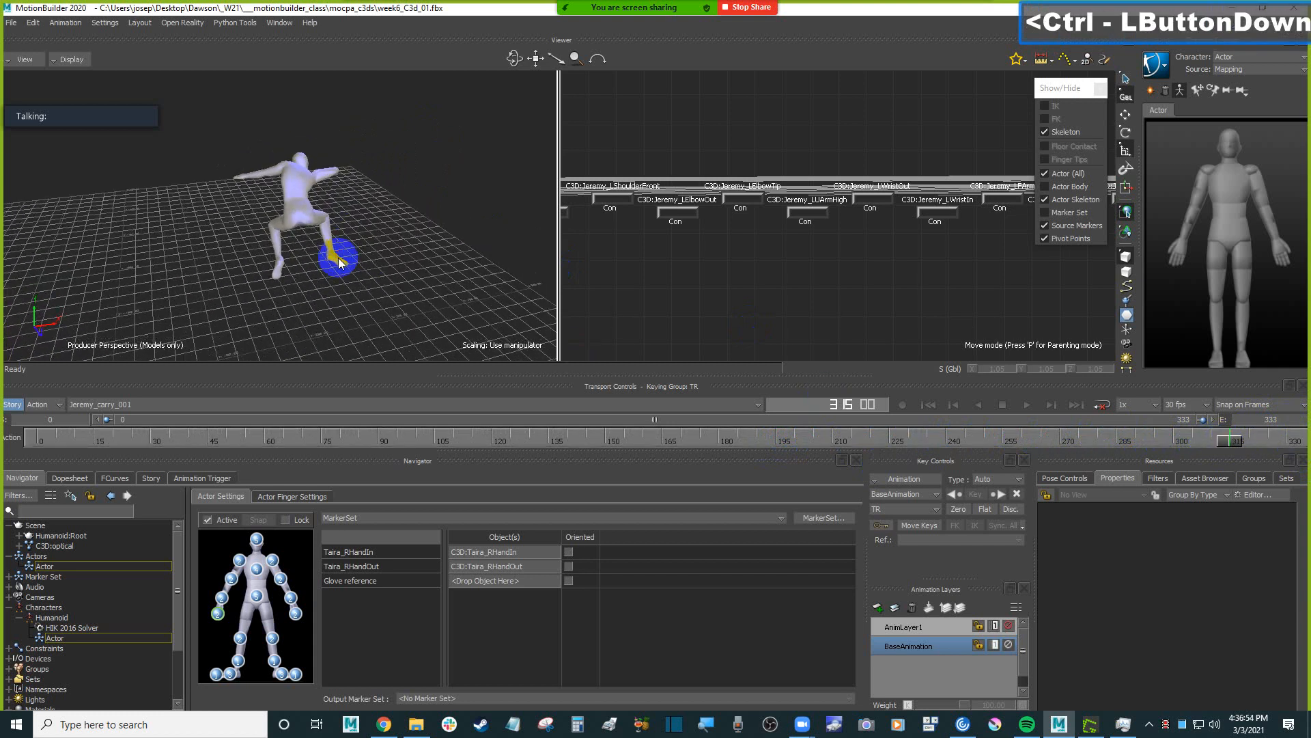
Set the take's end frame to 444 and scrub to frame 367 to view the jumping pose.
double_click(1265, 419)
type("444")
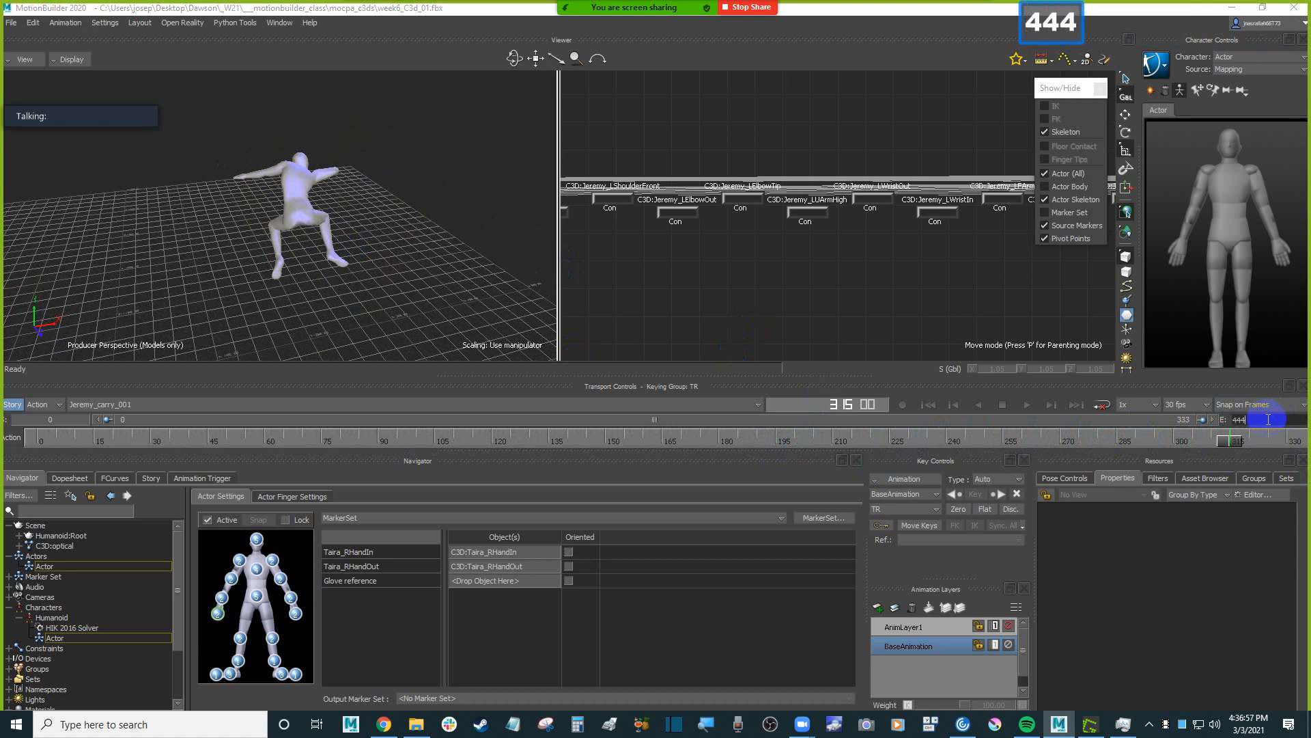
key("Return")
left_click_drag(930, 444, 1073, 437)
left_click_drag(418, 243, 448, 223, "ctrl")
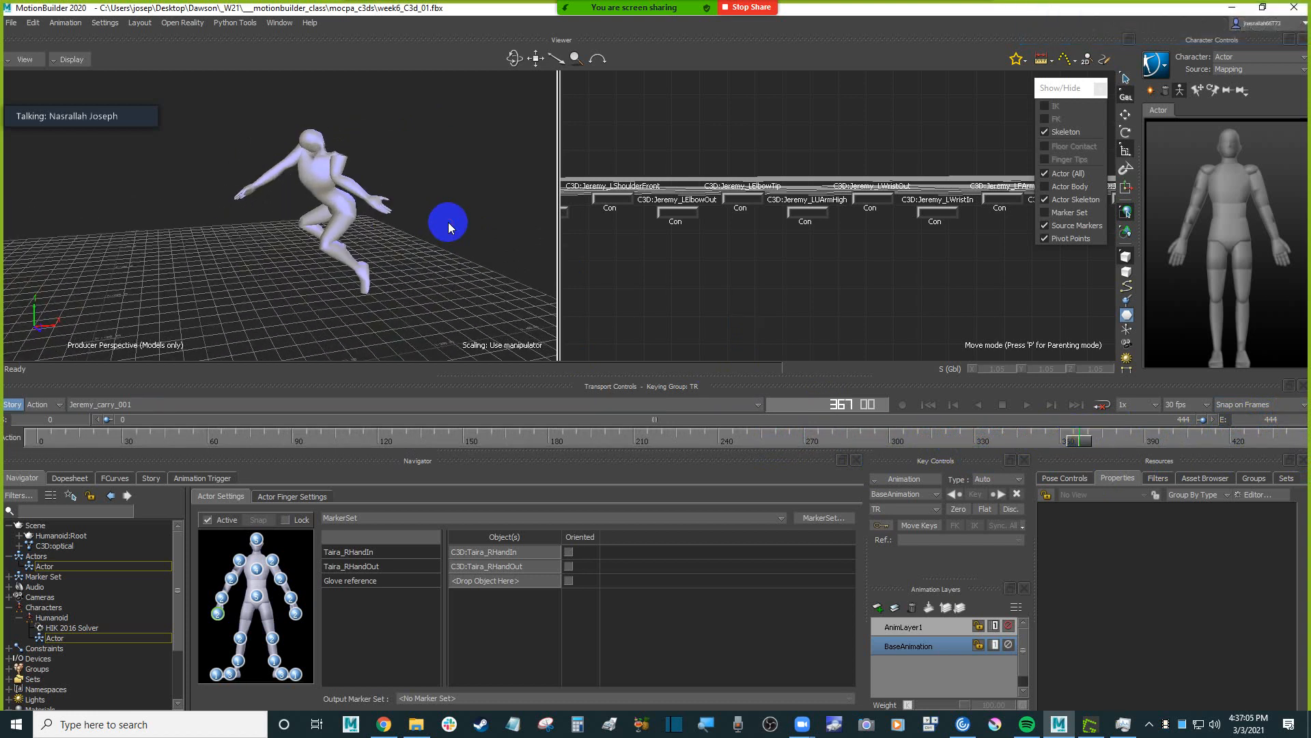
Switch the view to X-Ray display, return to the first frame and play the extended take to frame 444.
key("ctrl+a")
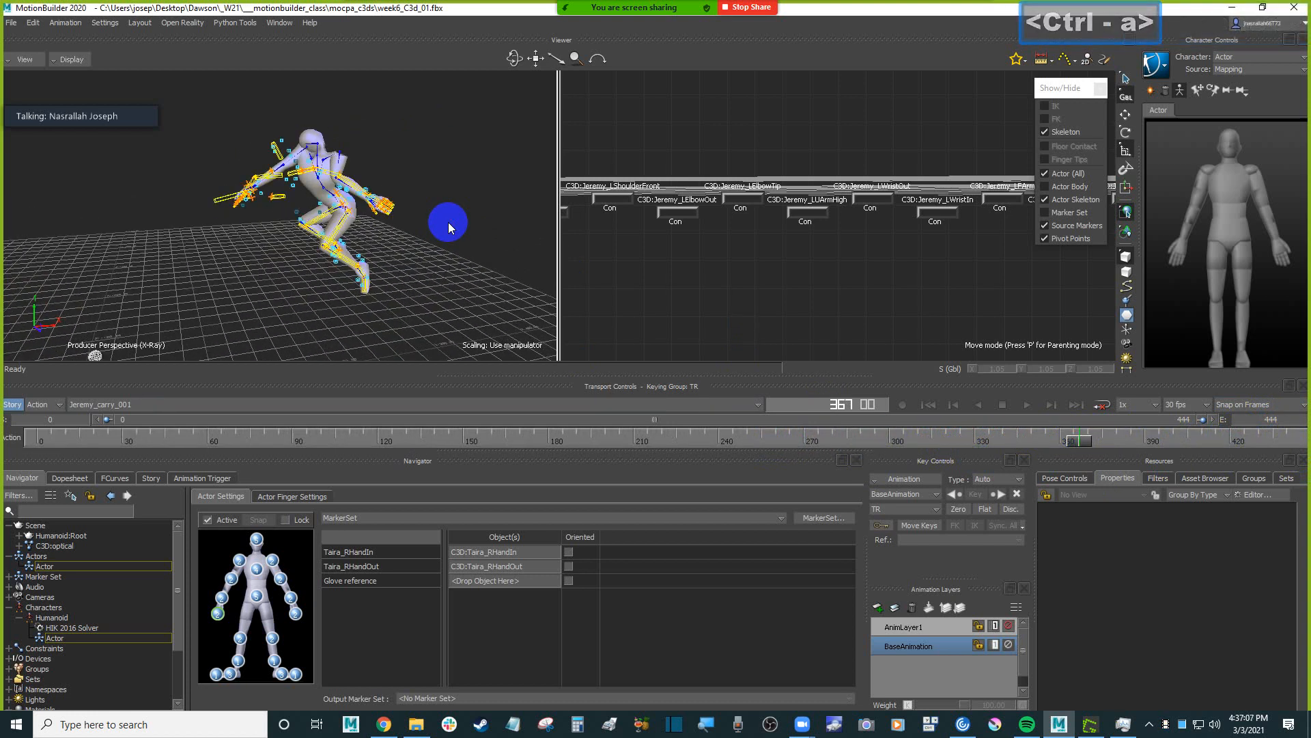
key("ctrl+Home")
scroll(366, 196, "down", 2)
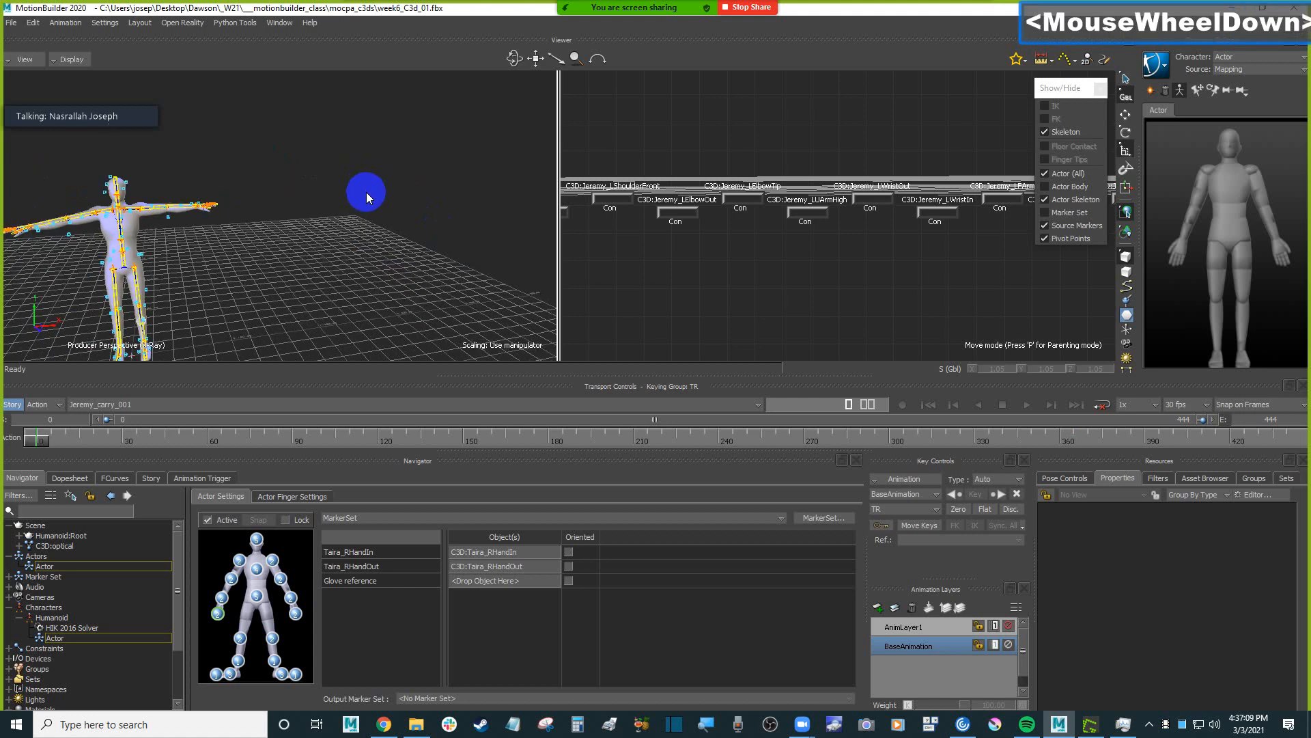
left_click_drag(336, 283, 375, 231, "shift")
mouse_move(374, 231)
left_mouse_down("ctrl")
mouse_move(372, 273)
mouse_move(303, 268)
mouse_move(287, 286)
mouse_move(366, 239)
left_mouse_up("ctrl")
key("ctrl+space")
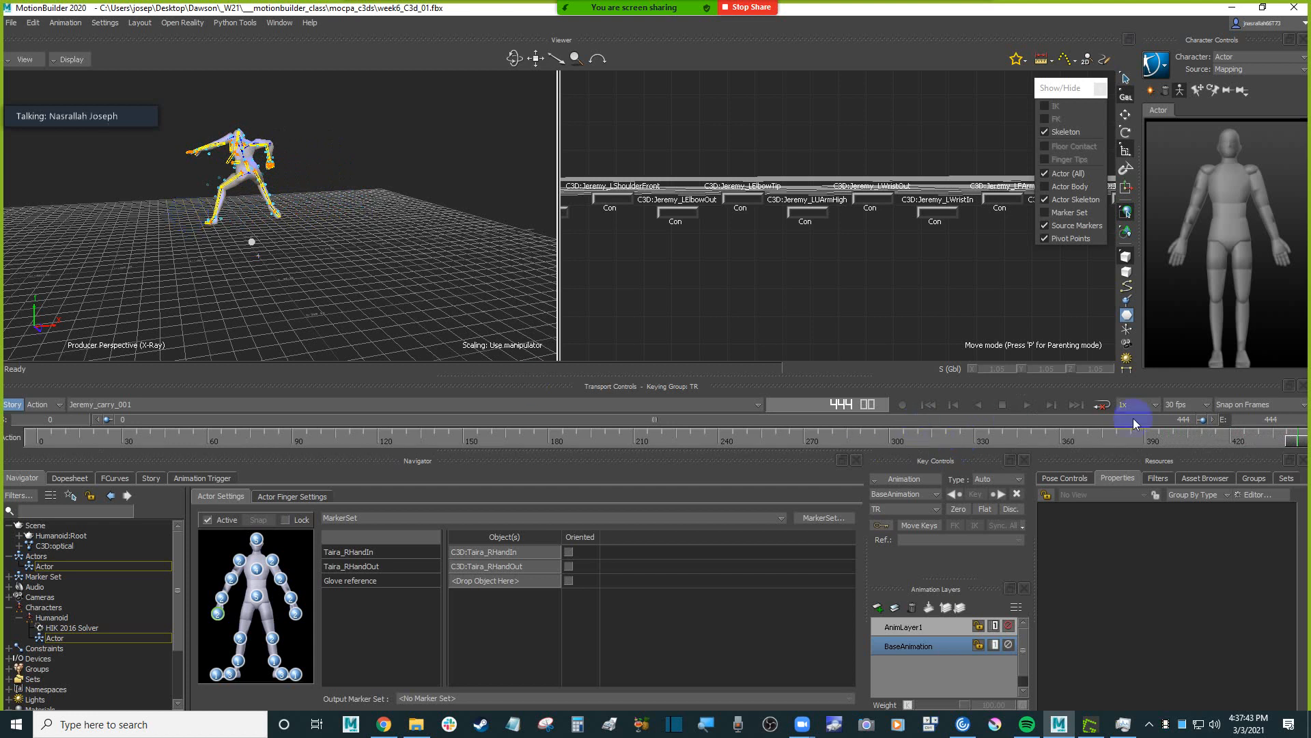
Show only the models, scrub through frames 421, 363 and 375, and inspect the character's poses up close.
left_click_drag(1288, 443, 1239, 442)
left_click_drag(397, 304, 325, 272, "ctrl+shift")
key("ctrl+a")
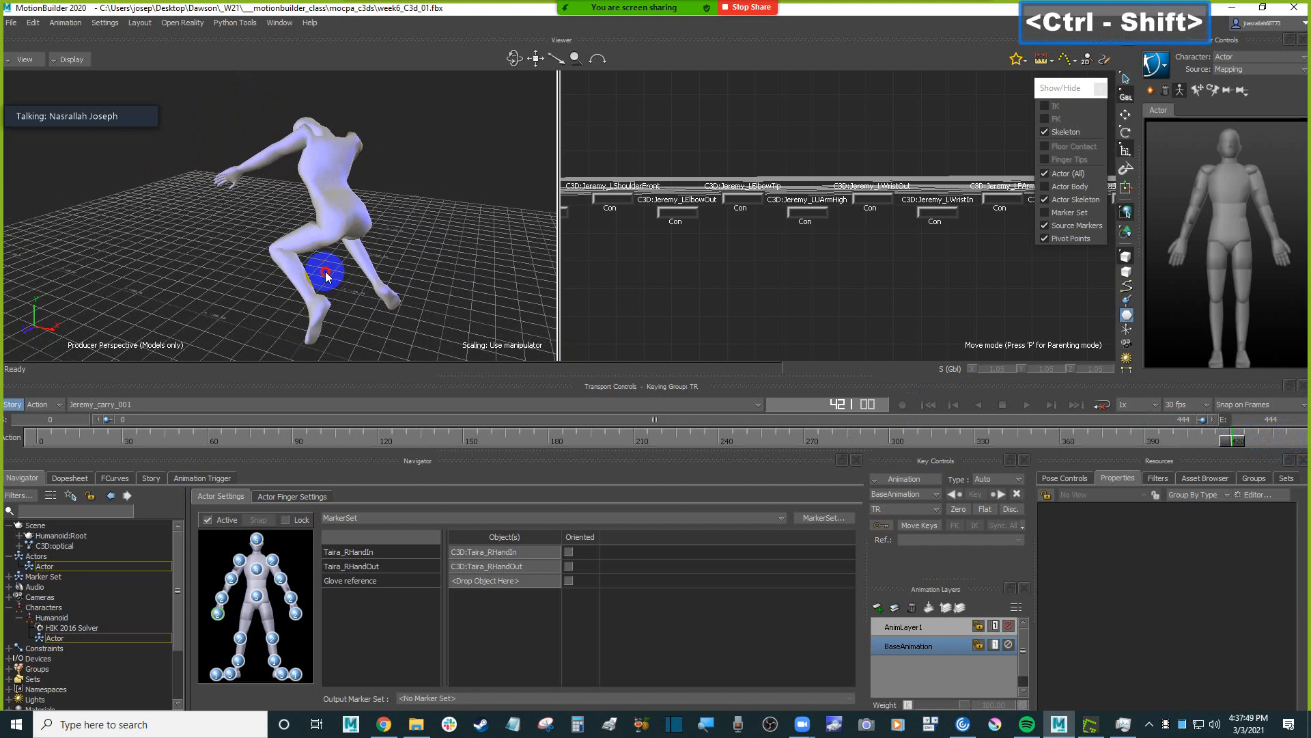
left_click_drag(1233, 442, 1068, 443)
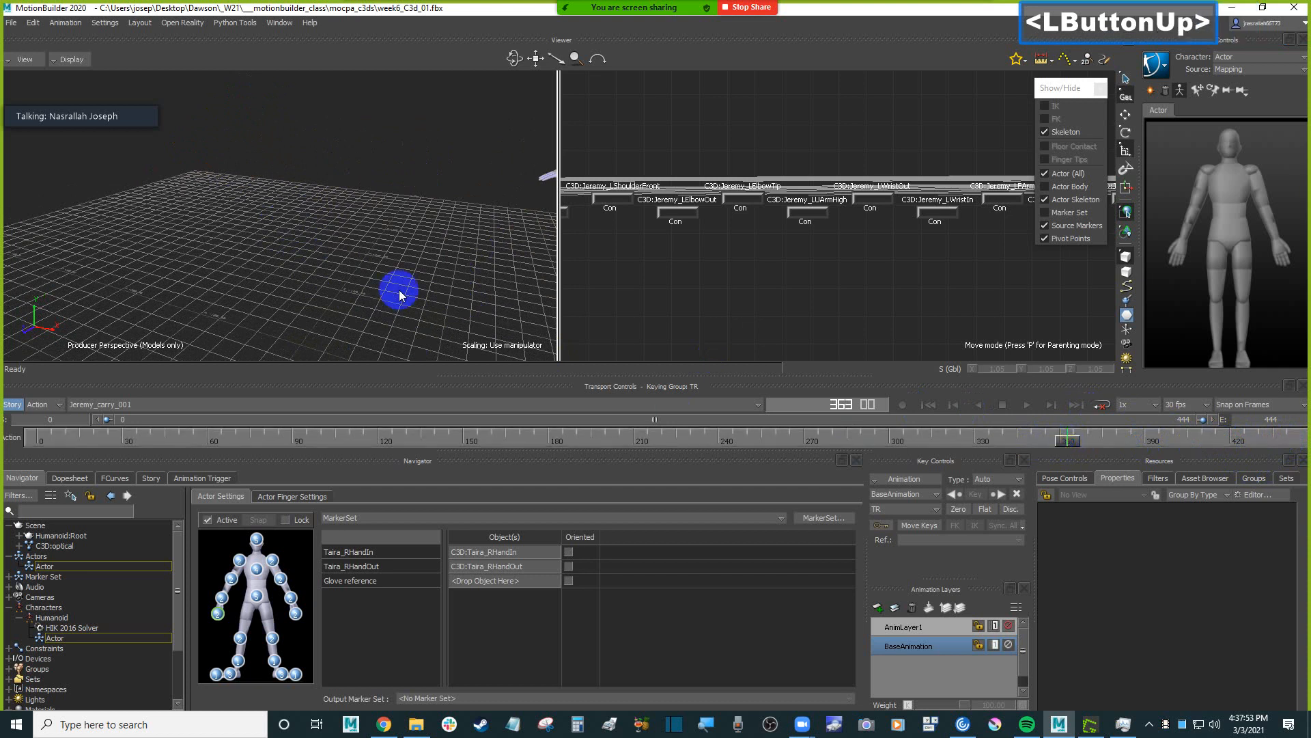
scroll(441, 275, "down", 5)
left_click_drag(442, 276, 960, 487, "shift")
left_click_drag(1072, 442, 1100, 445)
left_click_drag(454, 194, 538, 179, "ctrl+shift")
left_click_drag(494, 225, 480, 232, "ctrl+shift")
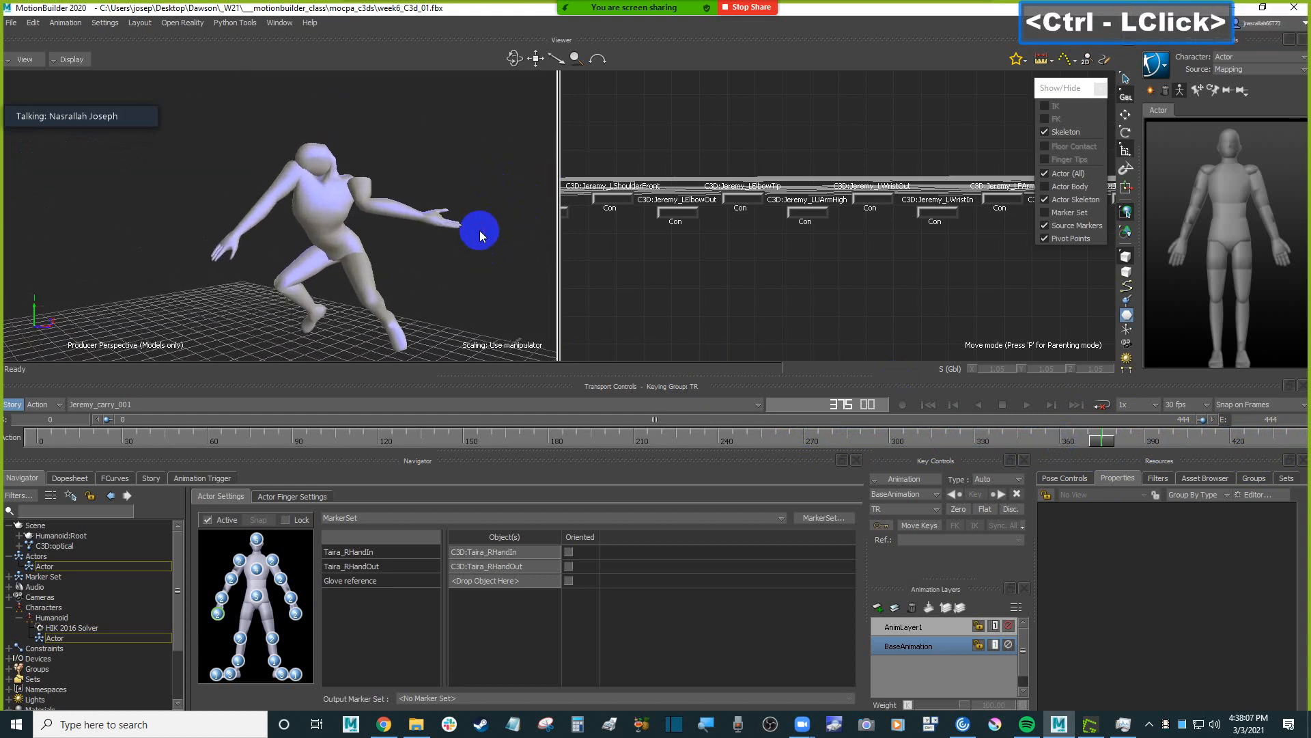
left_click(476, 250)
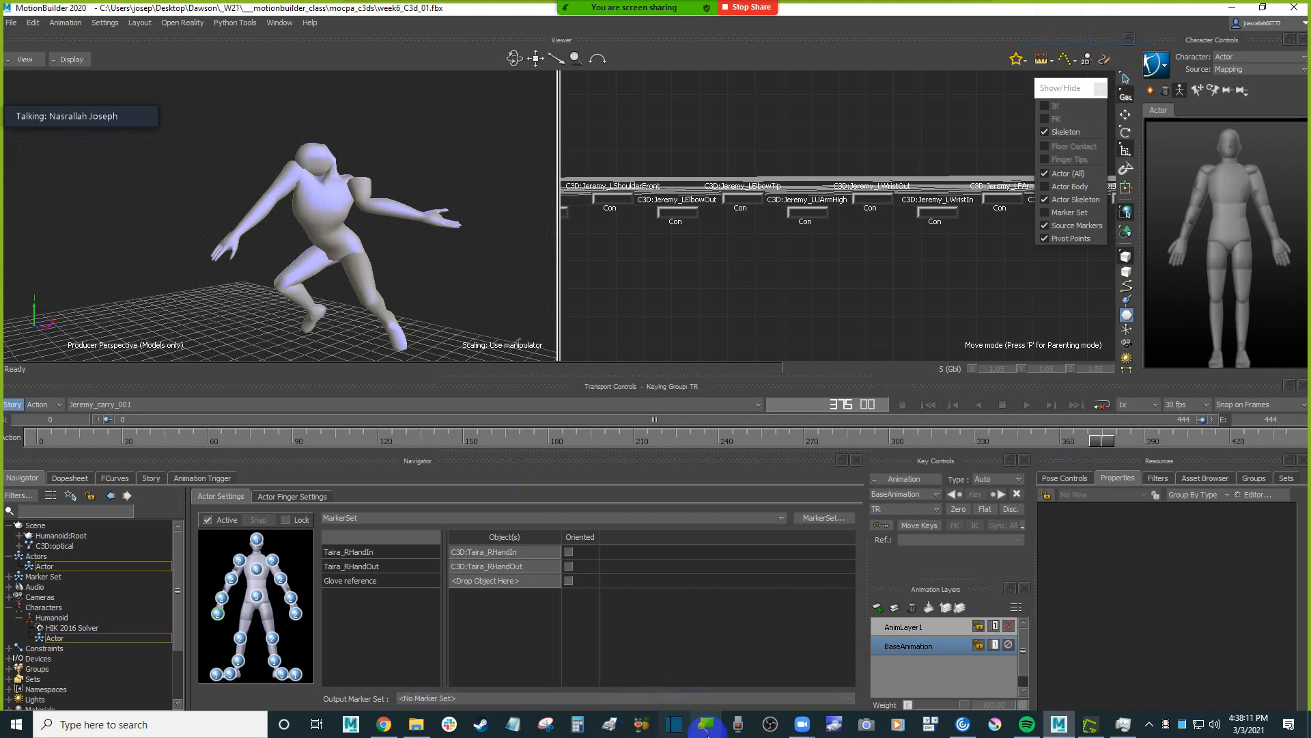
Capture the character's pose at frame 375 with the Snipping Tool and return to MotionBuilder.
left_click(570, 668)
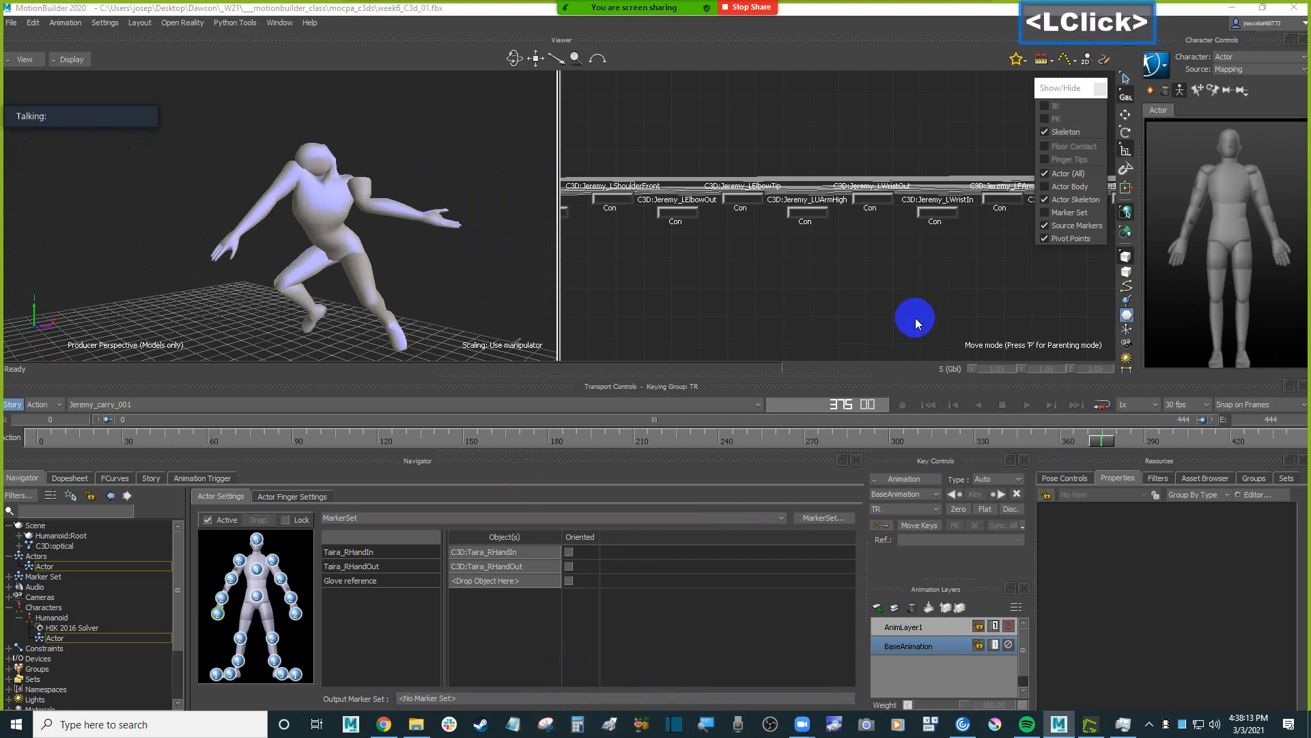
left_click(1028, 555)
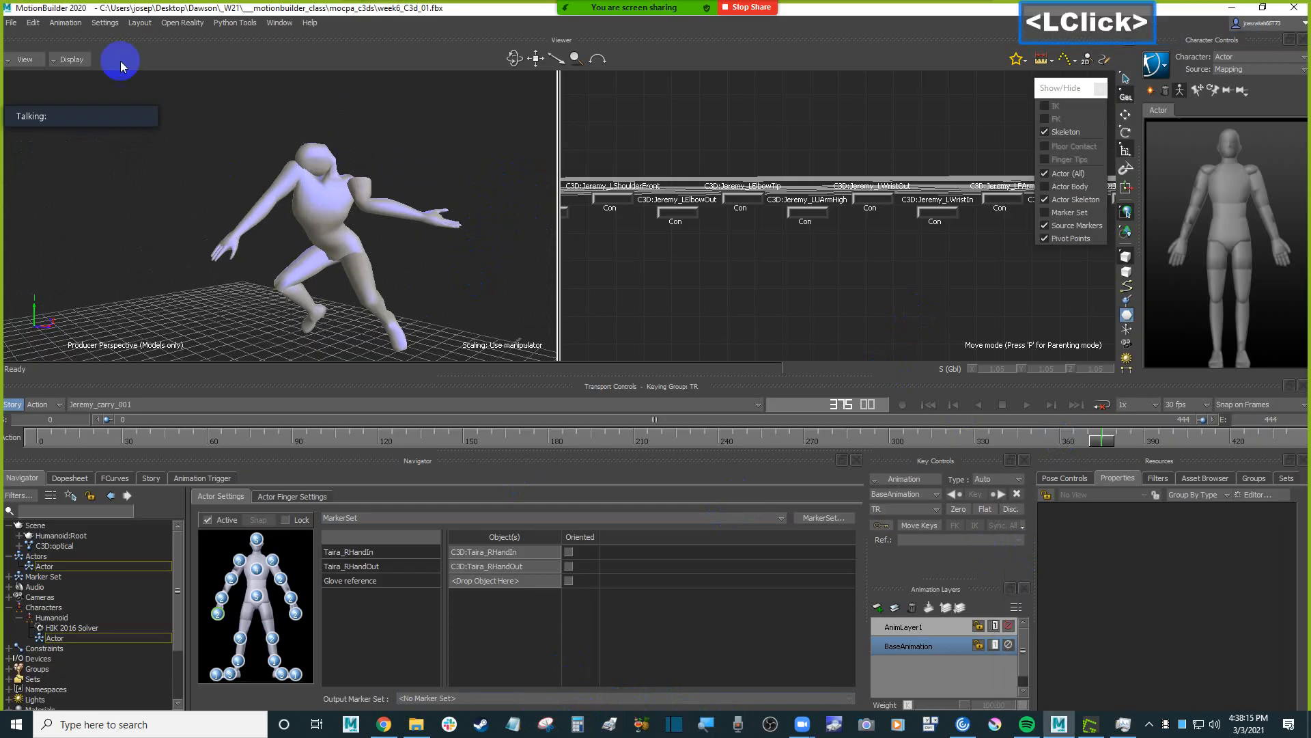
left_click_drag(183, 97, 912, 446)
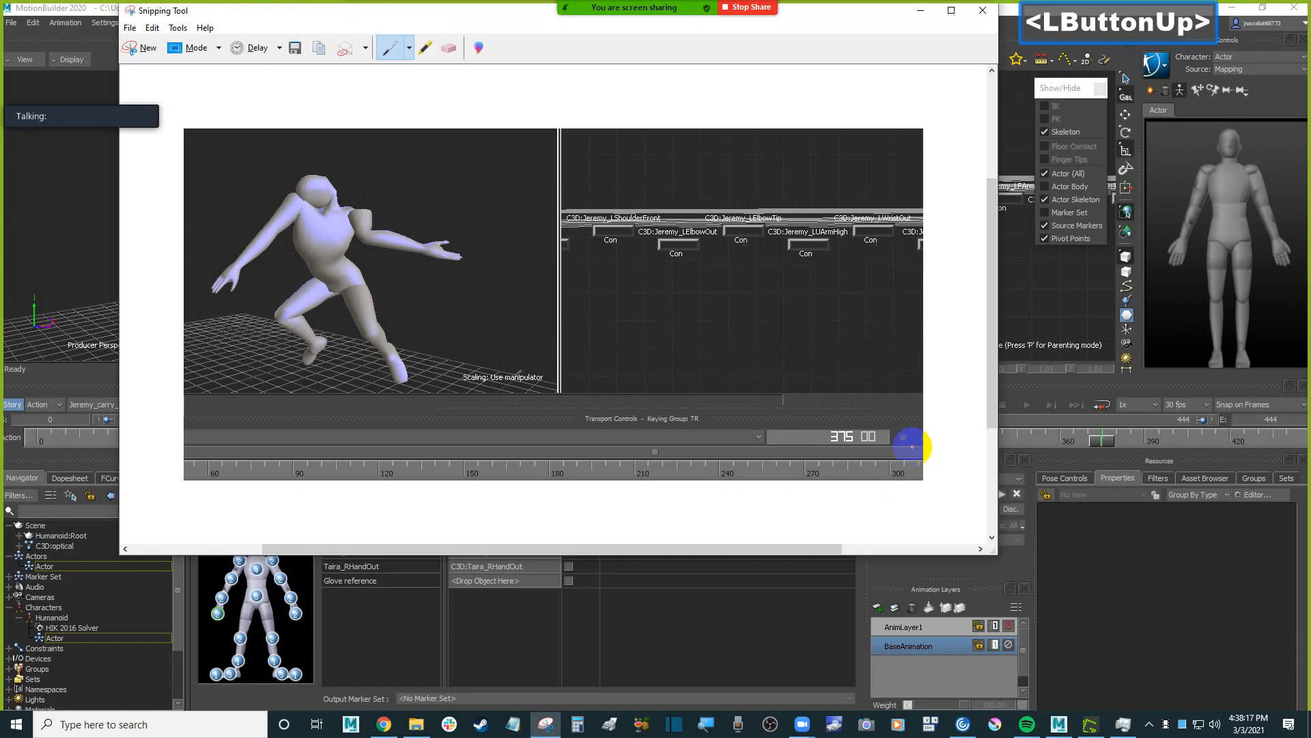
left_click(49, 247)
Return to the first frame, switch to X-Ray display and select the optical markers around the character's head.
key("ctrl")
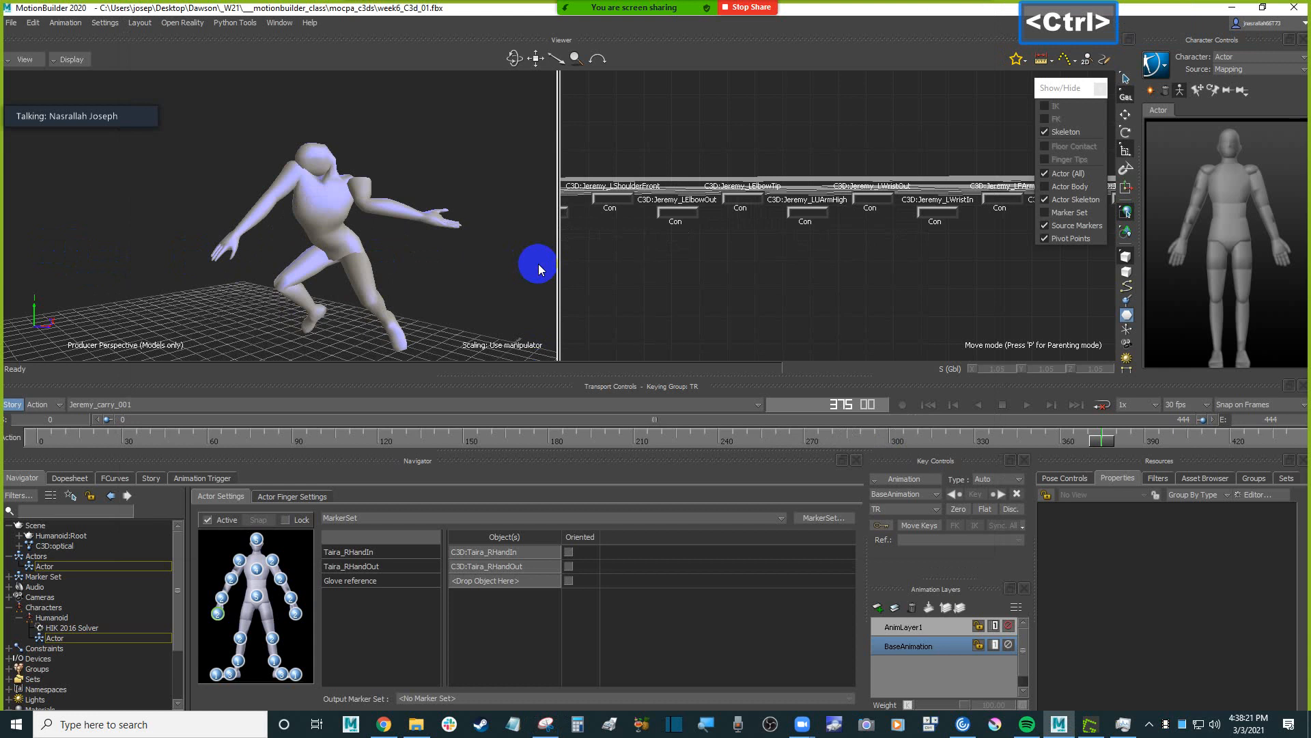
key("ctrl+Home")
left_click_drag(194, 264, 325, 266, "shift")
left_click_drag(325, 267, 287, 311, "shift")
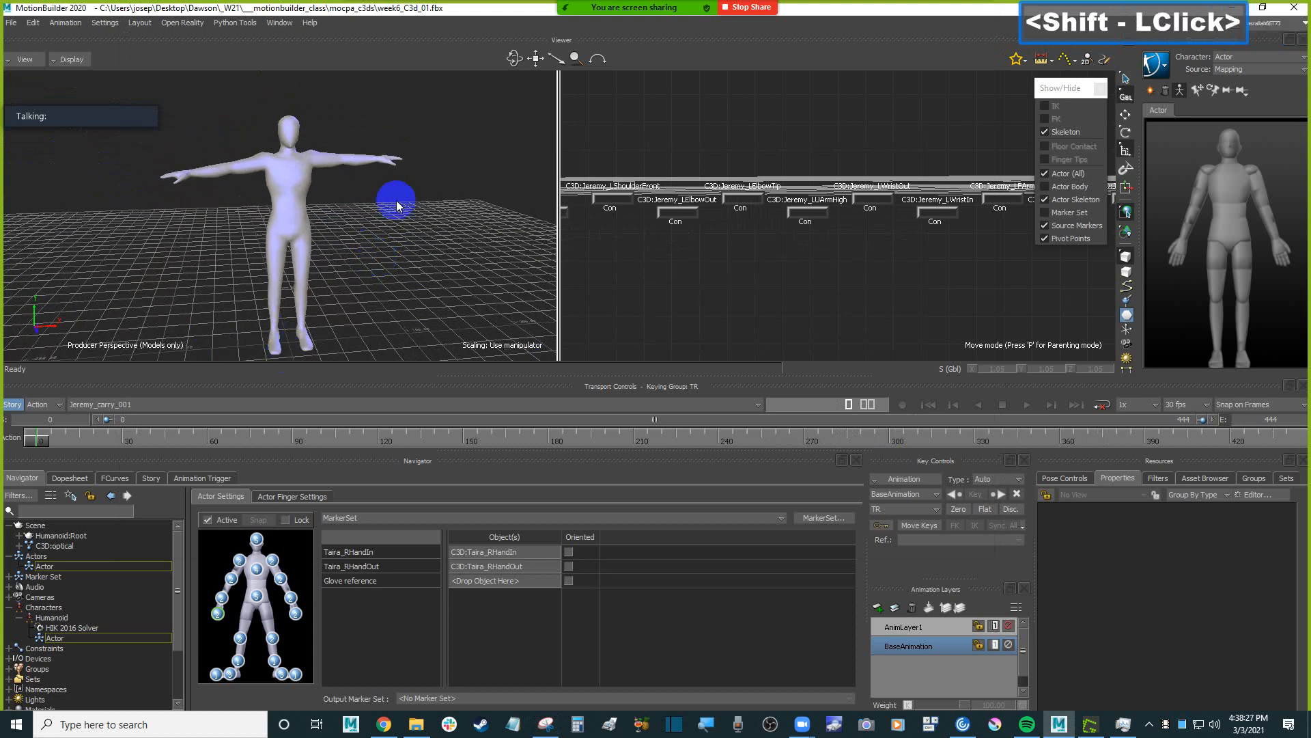
scroll(393, 208, "up", 3)
key("ctrl+a")
left_click_drag(395, 218, 468, 277, "ctrl")
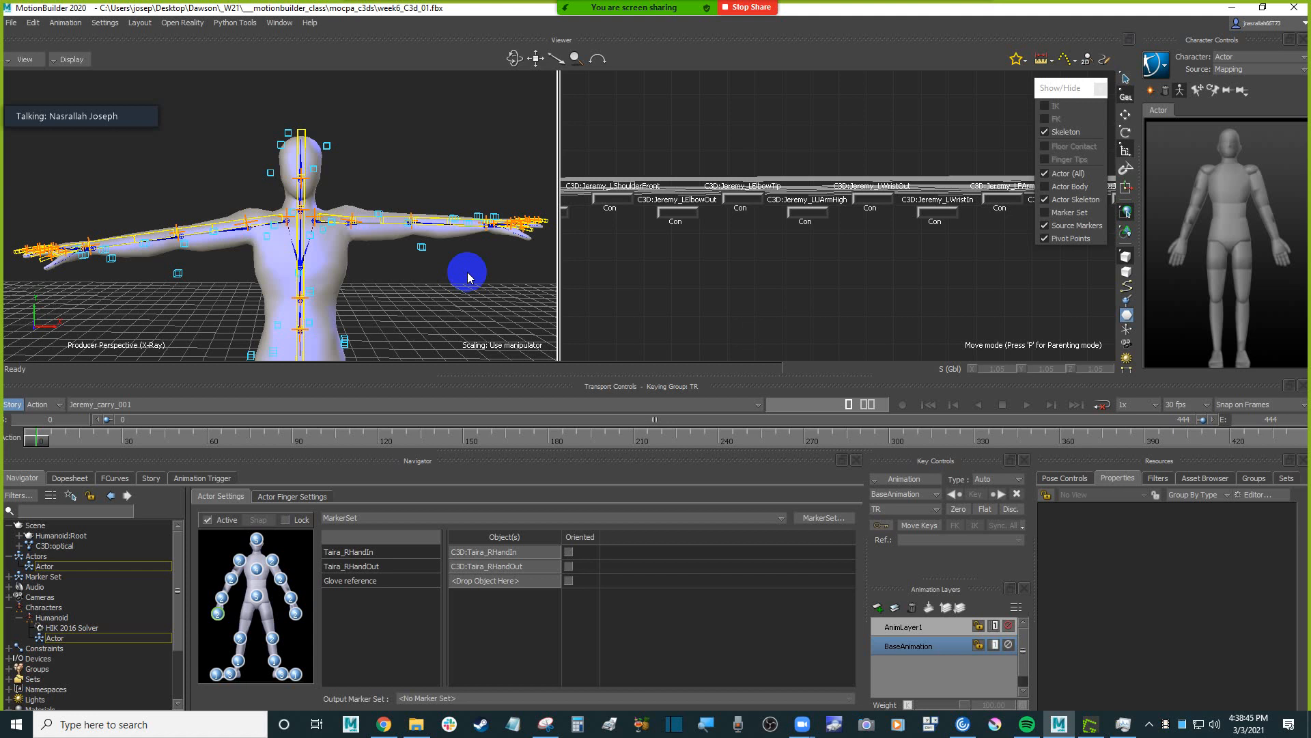
left_click_drag(241, 122, 367, 189)
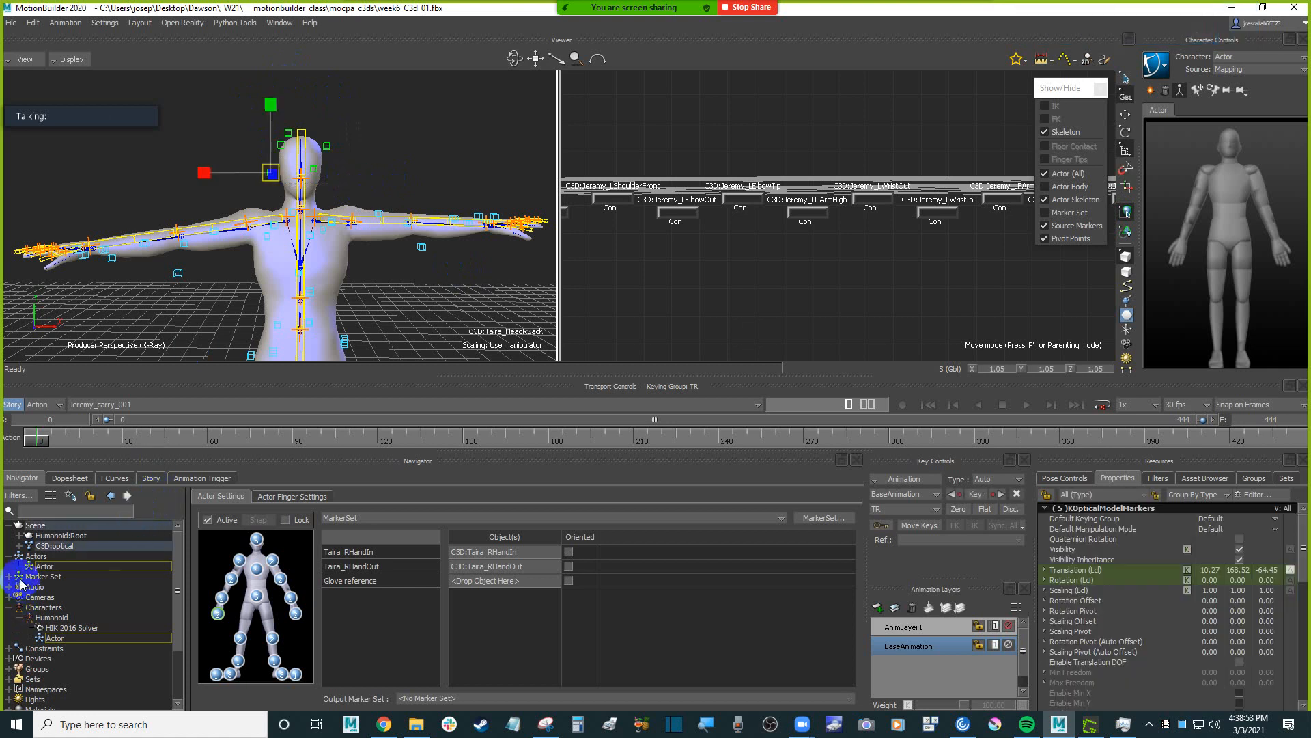
Expand the Marker Set category in the scene tree and check the properties of its MarkerSet entry.
left_click(179, 561)
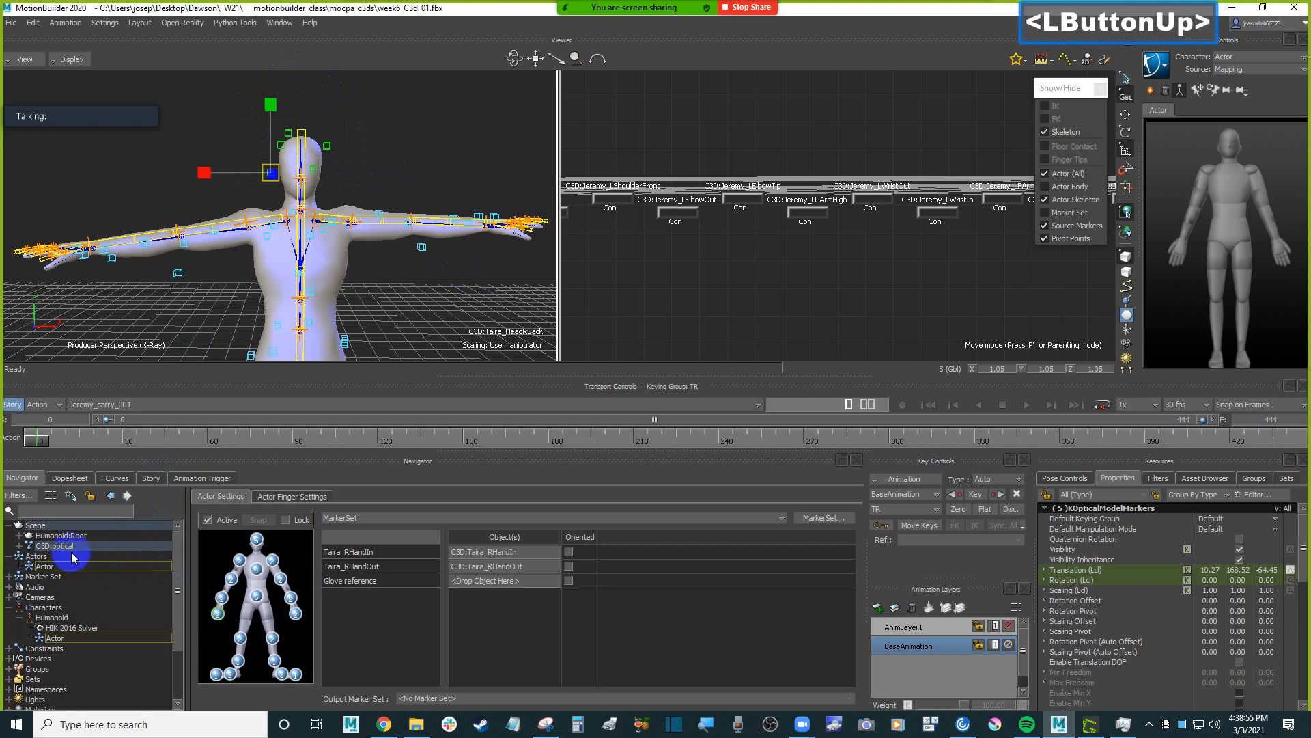
scroll(14, 568, "up", 1)
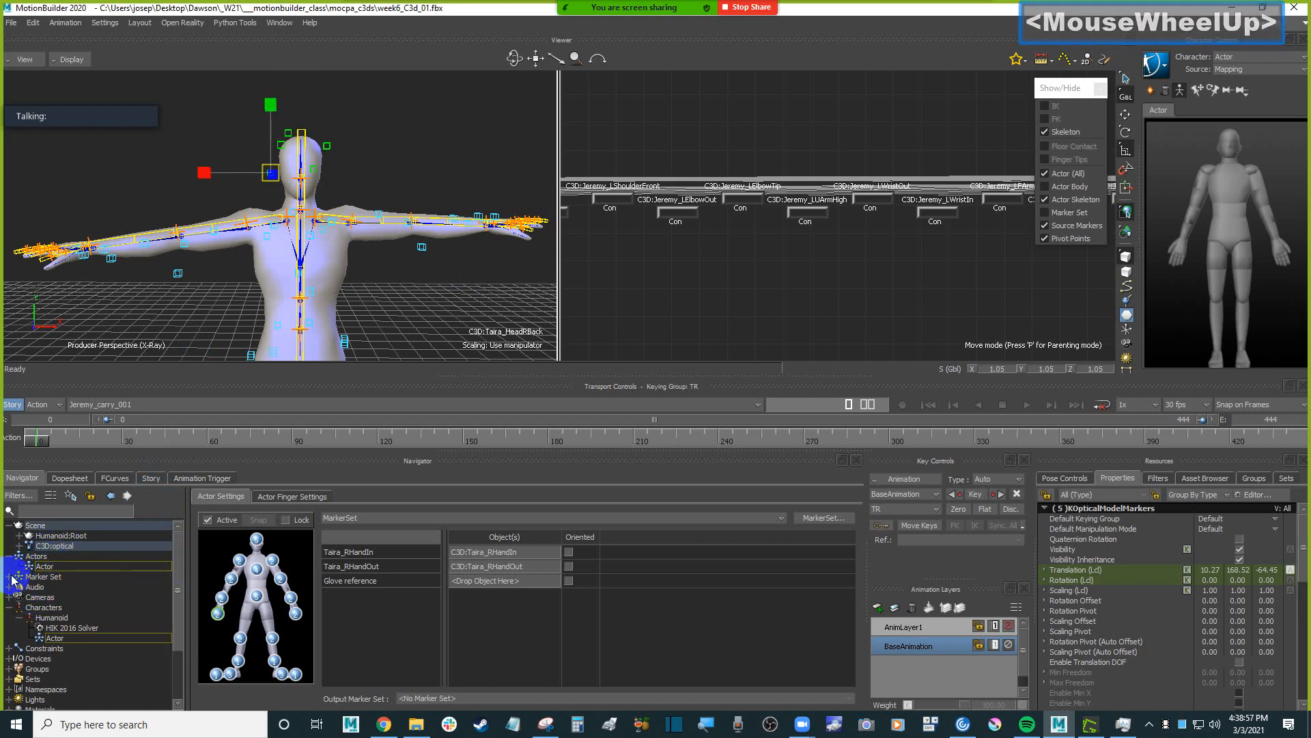
left_click(11, 577)
left_click(47, 577)
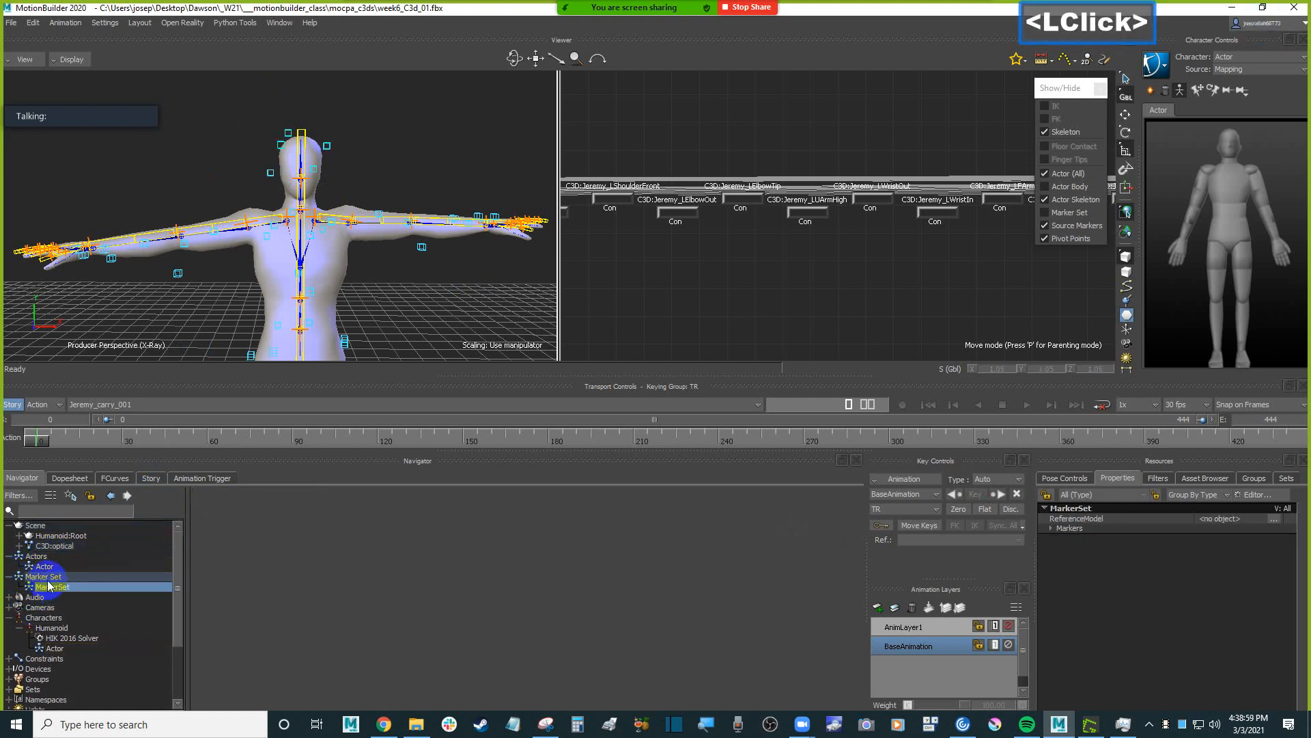
left_click(53, 587)
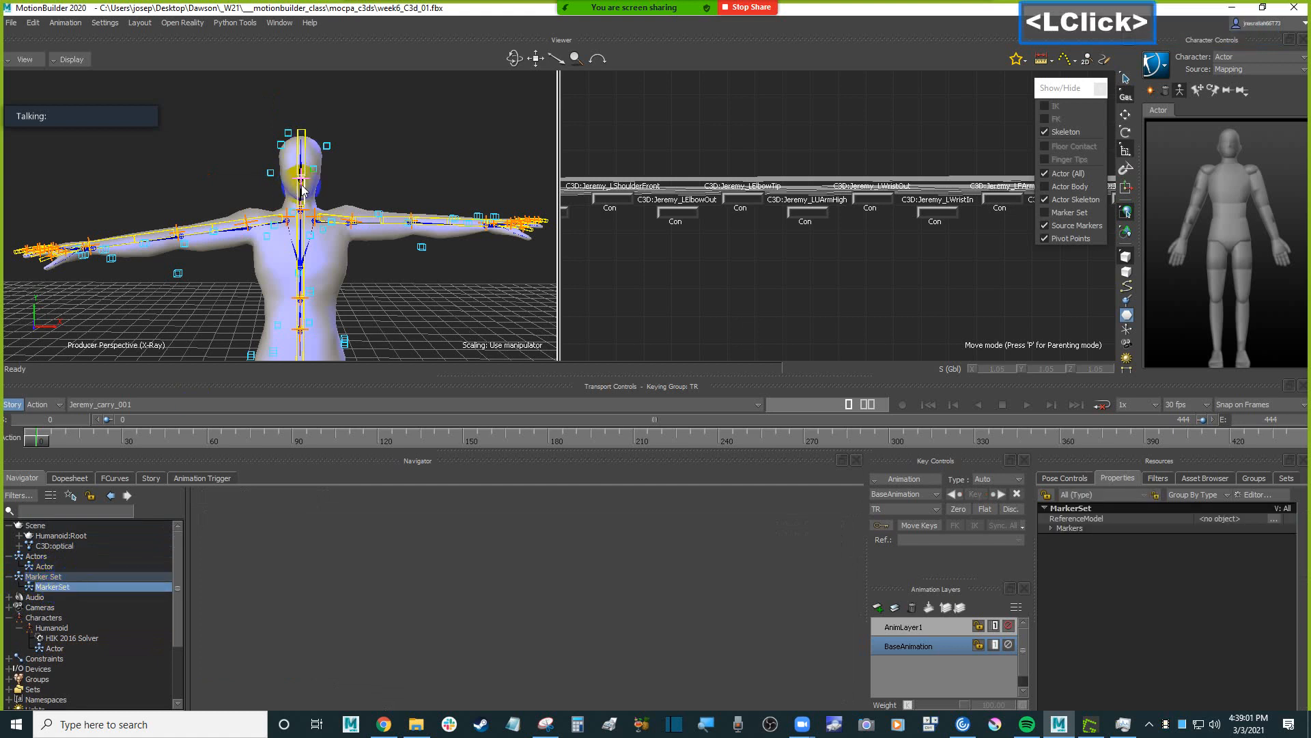
Select the optical markers around the head, widen the optical data pane and show its rigid bodies list.
left_click(328, 152)
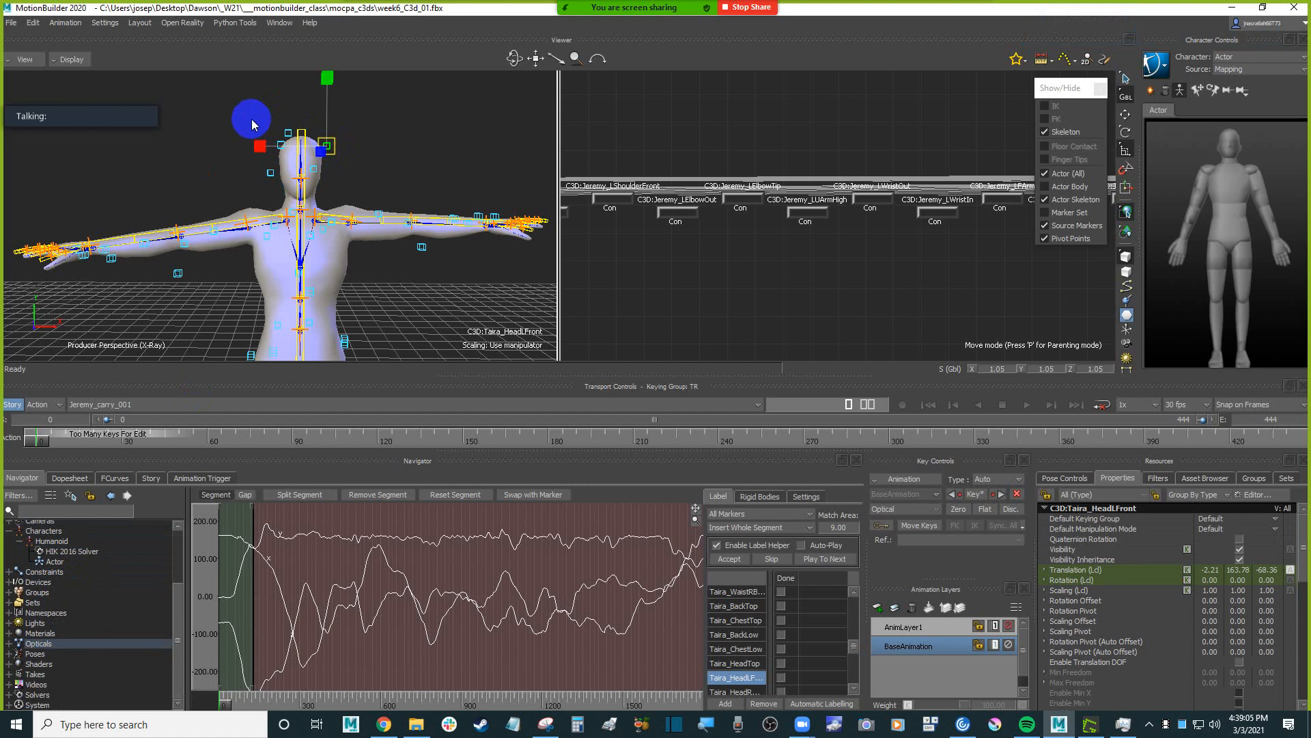
left_click_drag(251, 123, 344, 186)
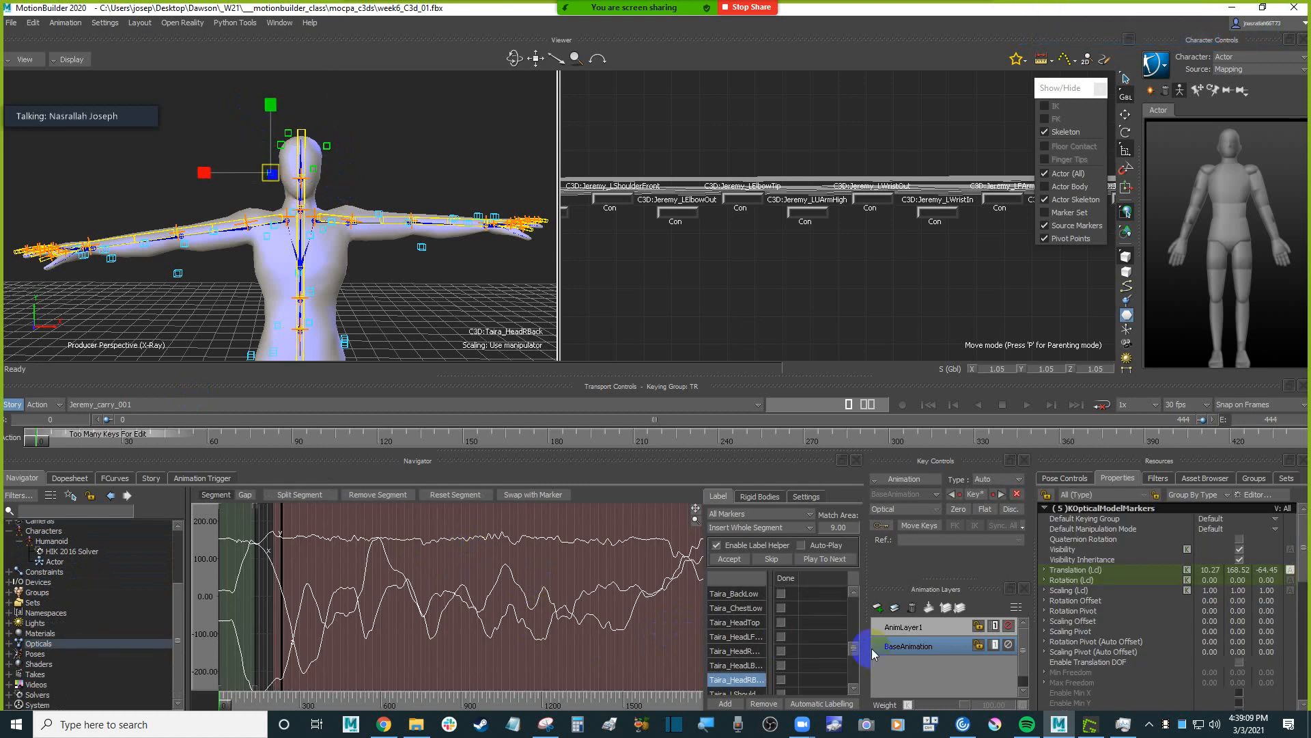
left_click_drag(863, 649, 892, 632)
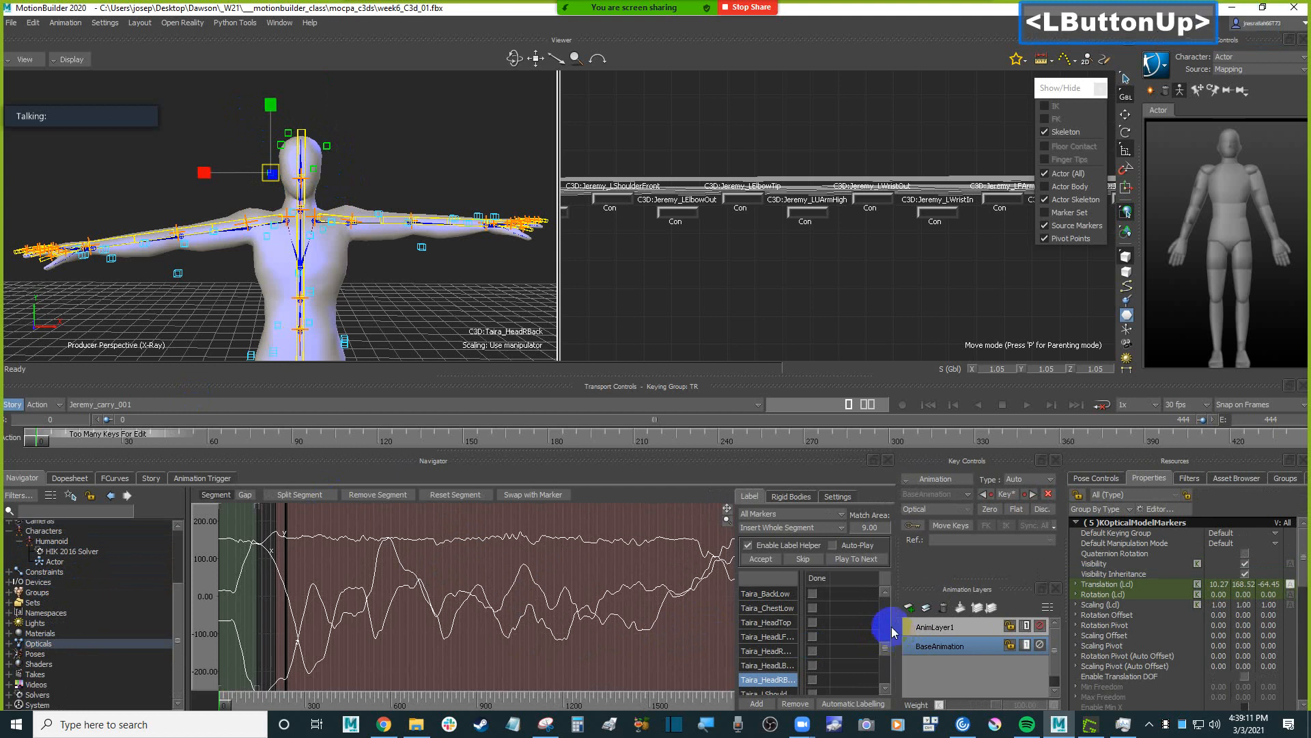
left_click(790, 496)
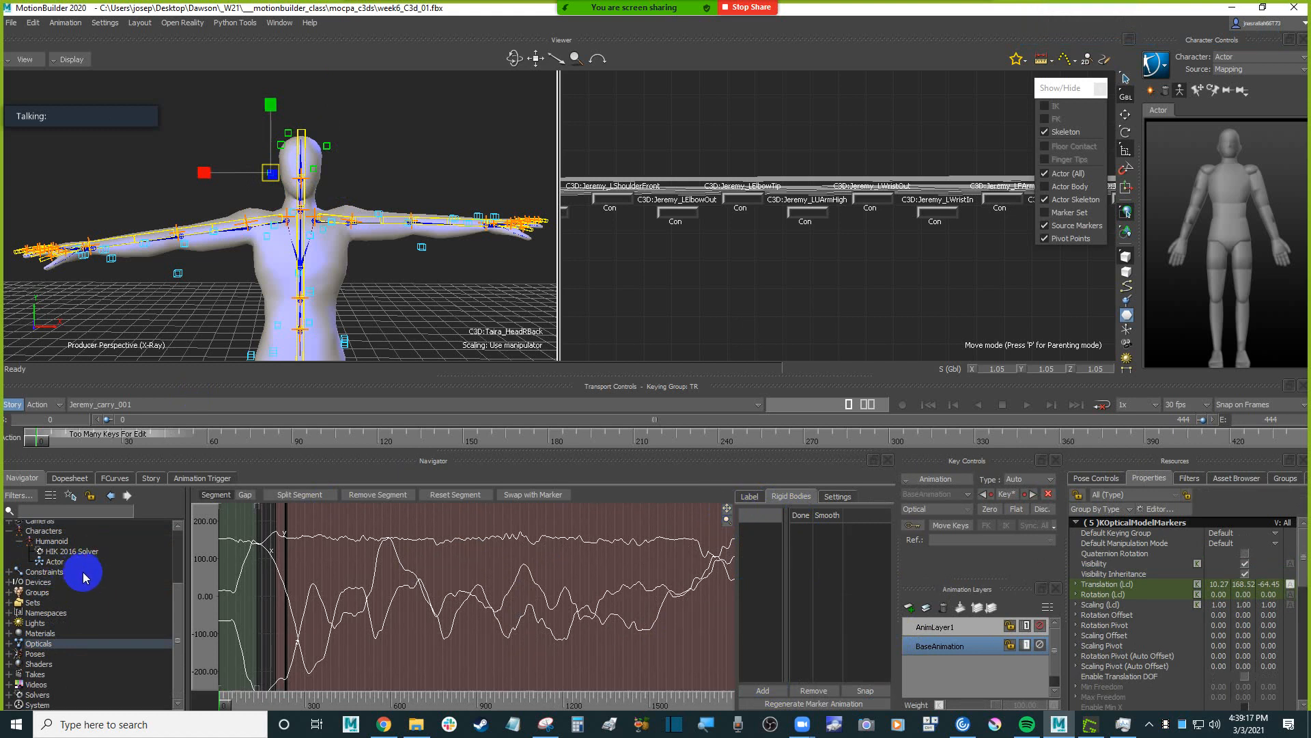
Reselect all the optical markers around the head and create a rigid body from them.
left_click(380, 174)
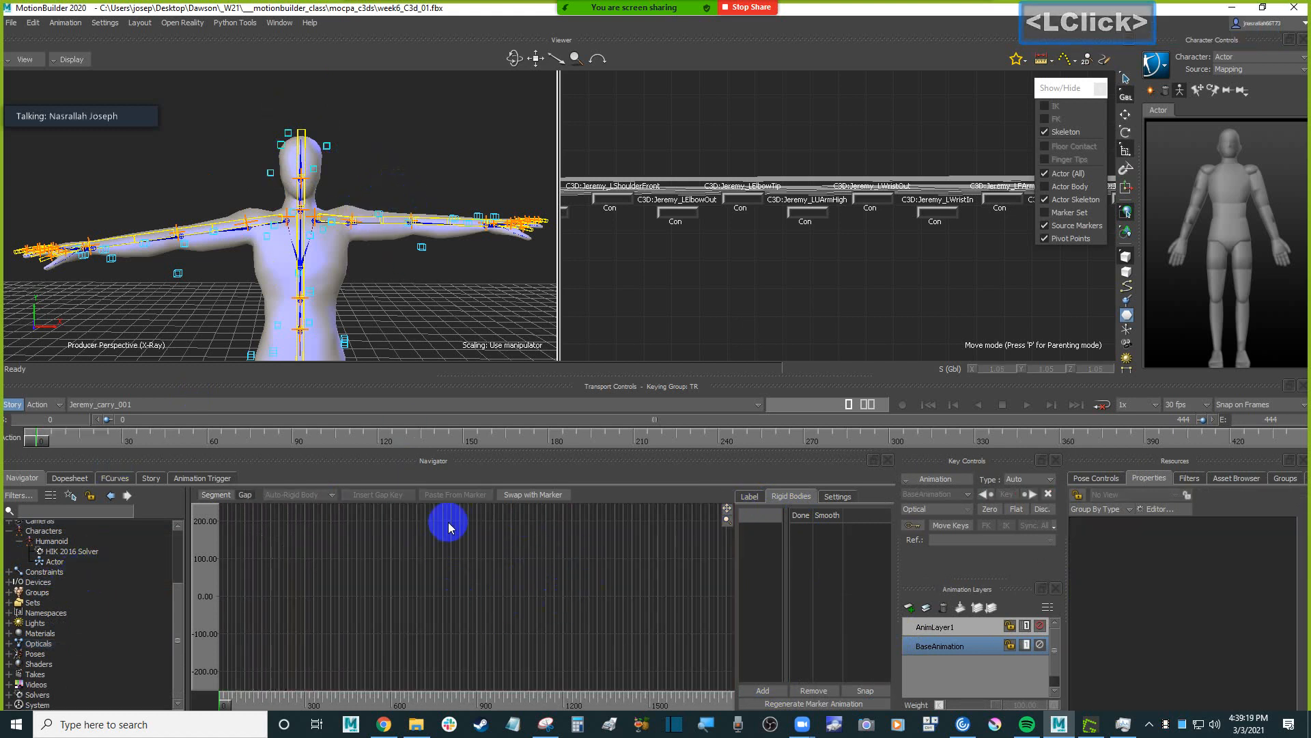
double_click(327, 148)
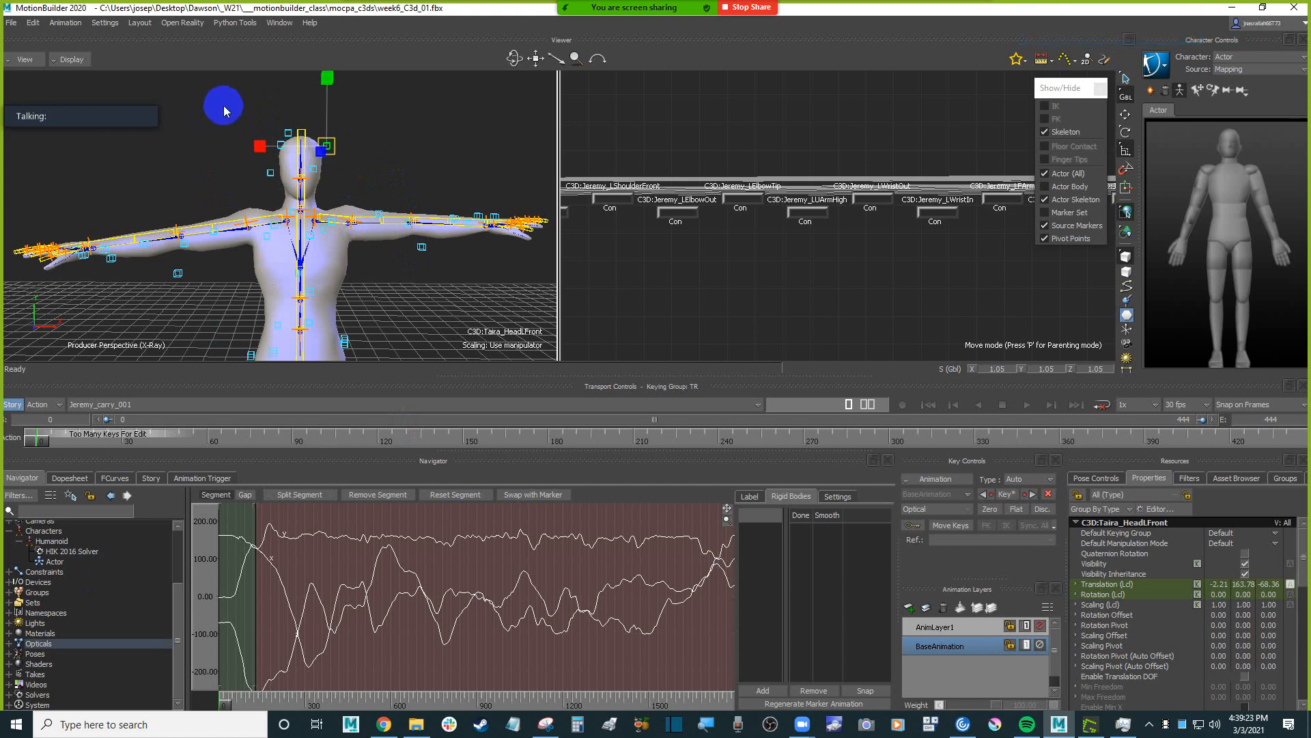
left_click_drag(228, 109, 367, 183)
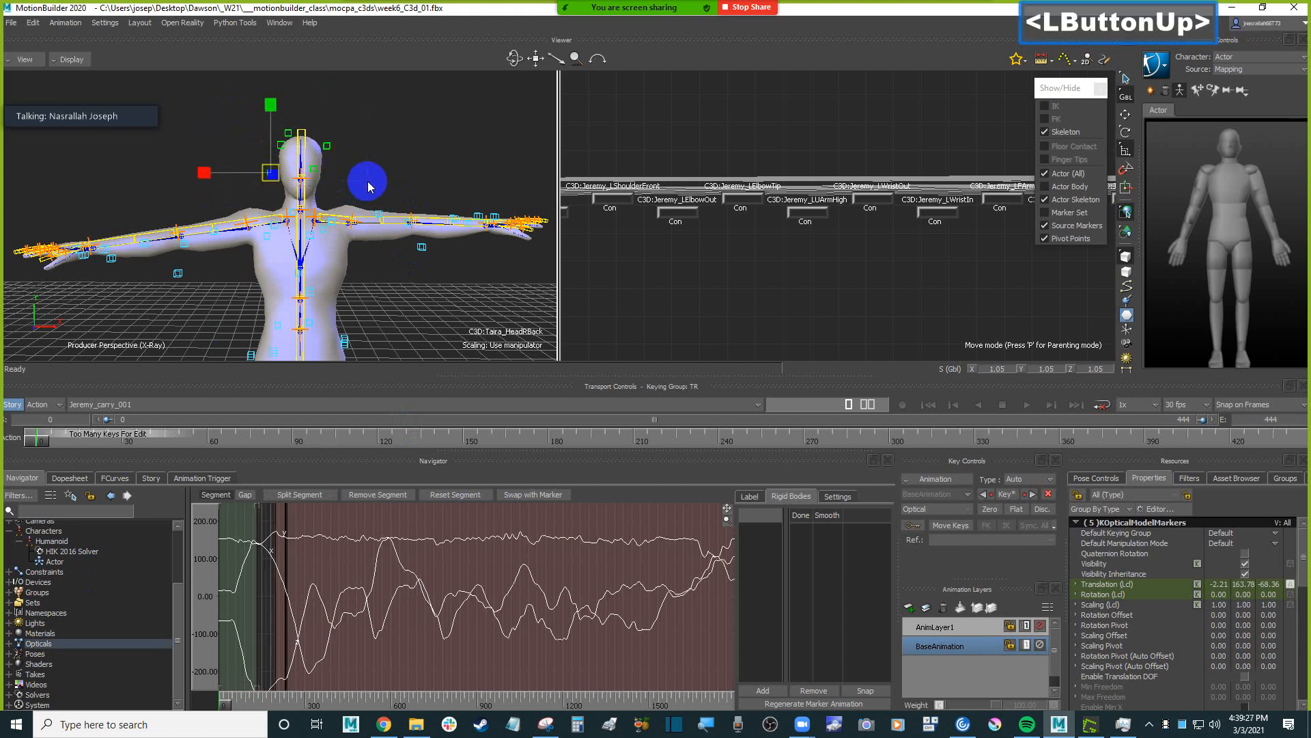
left_click(752, 499)
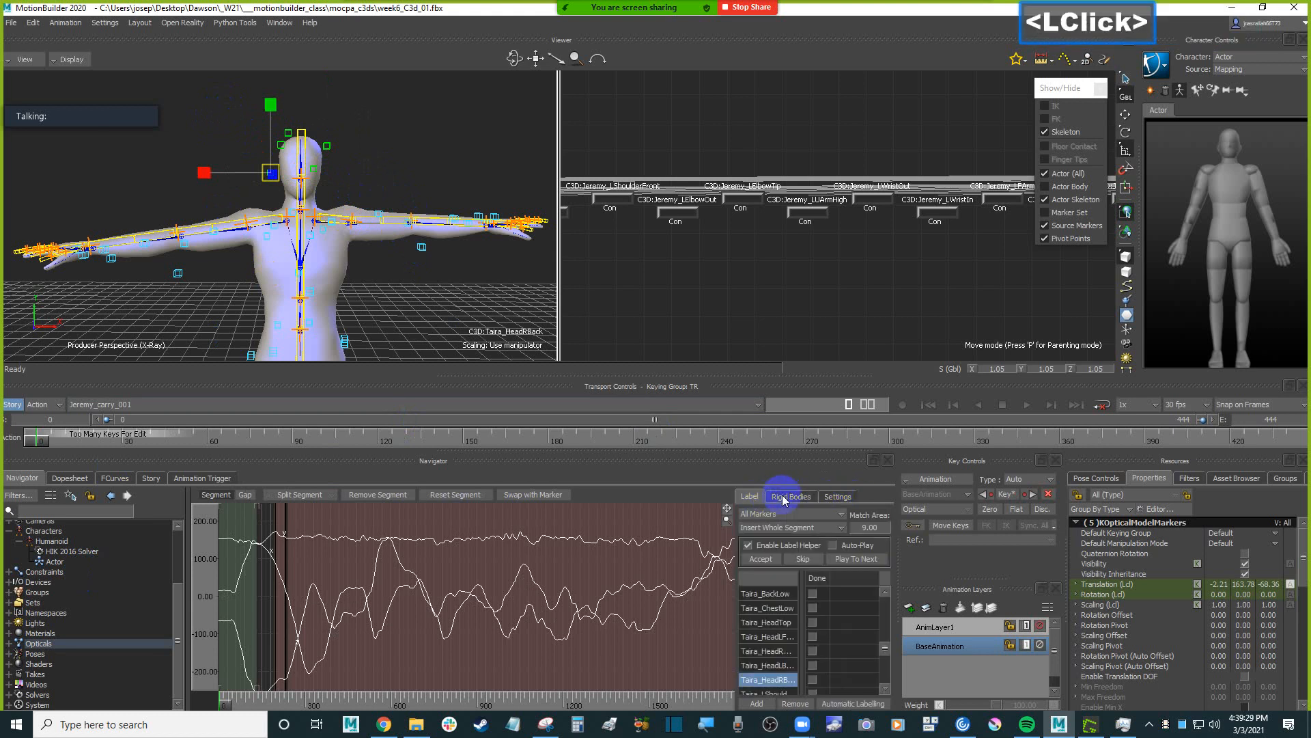
left_click(790, 497)
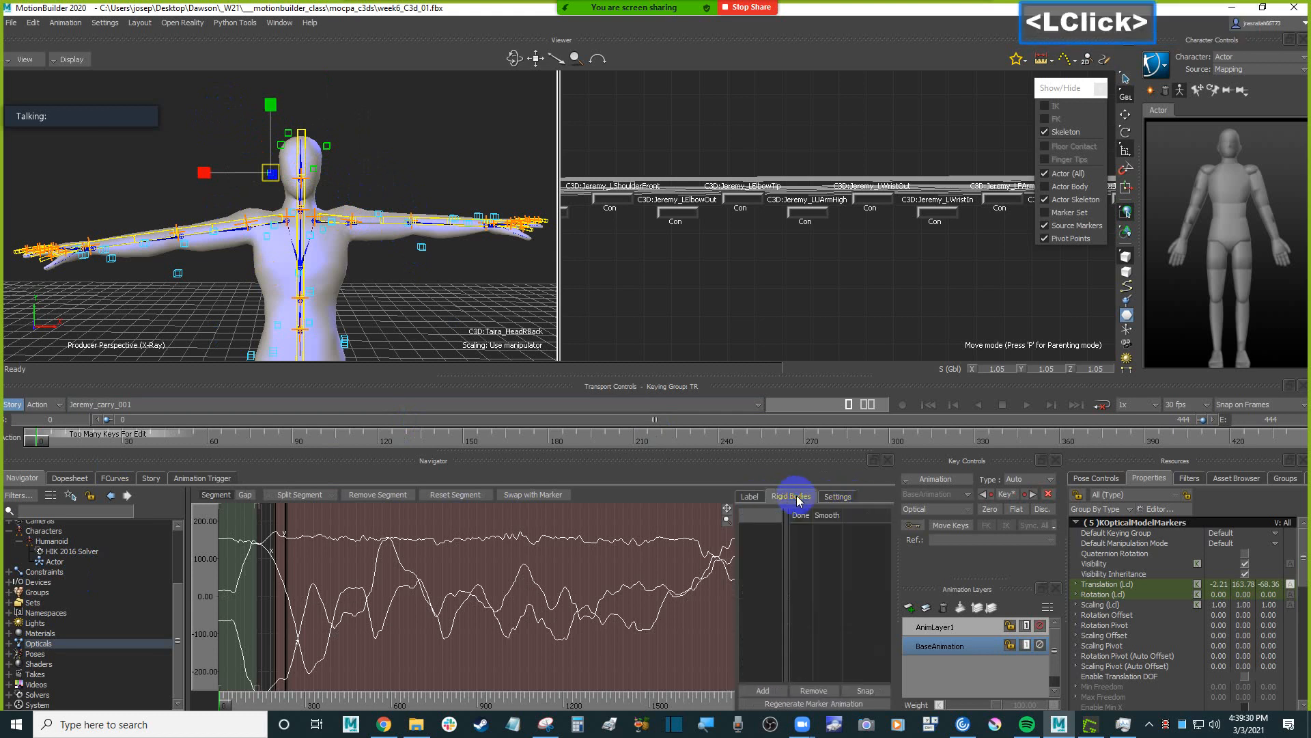
left_click(763, 692)
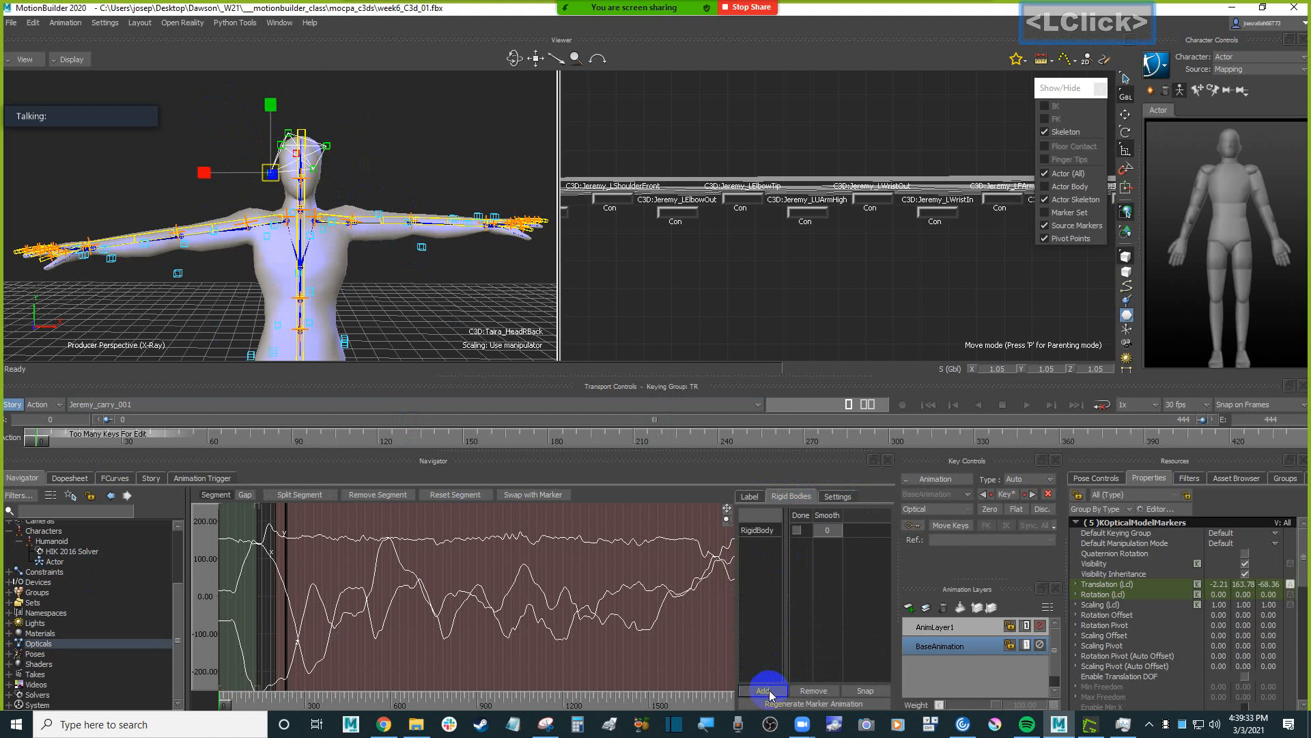
Rename the new head marker rigid body as "head".
left_click(781, 557)
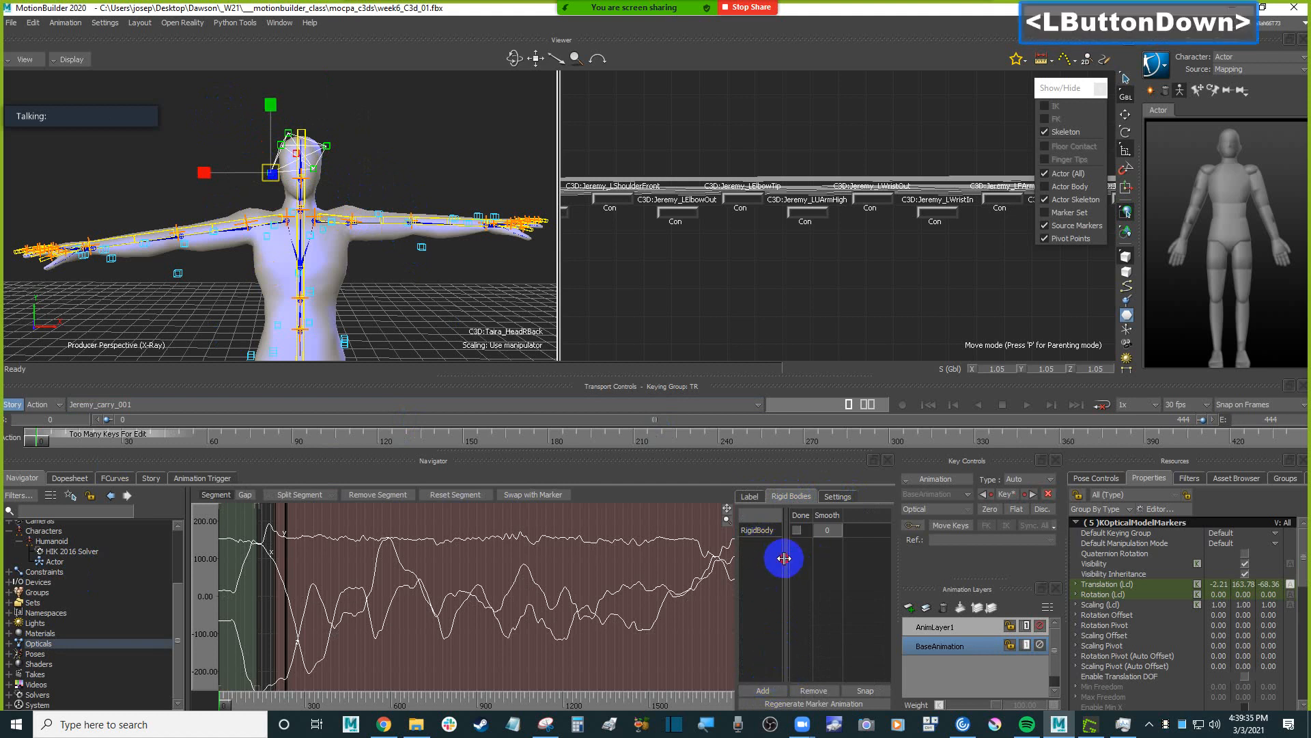
left_click(777, 532)
left_click(772, 531)
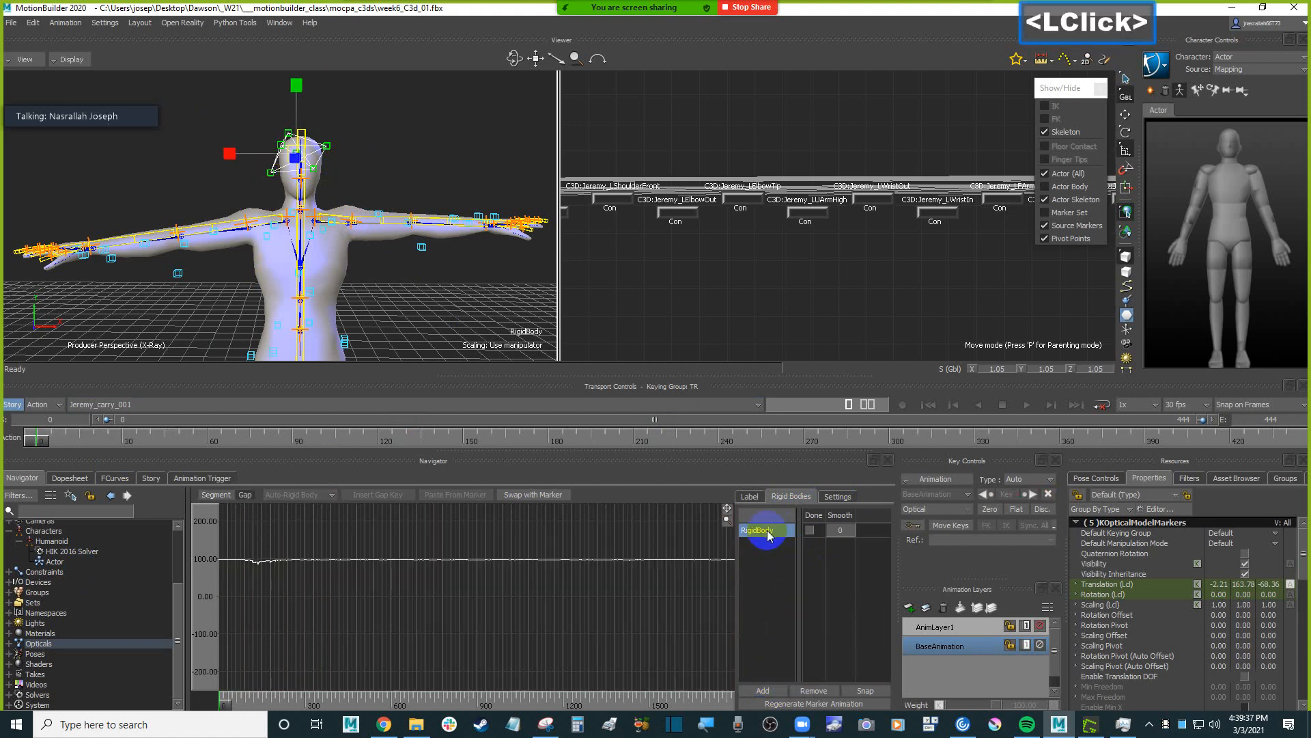
type("hea")
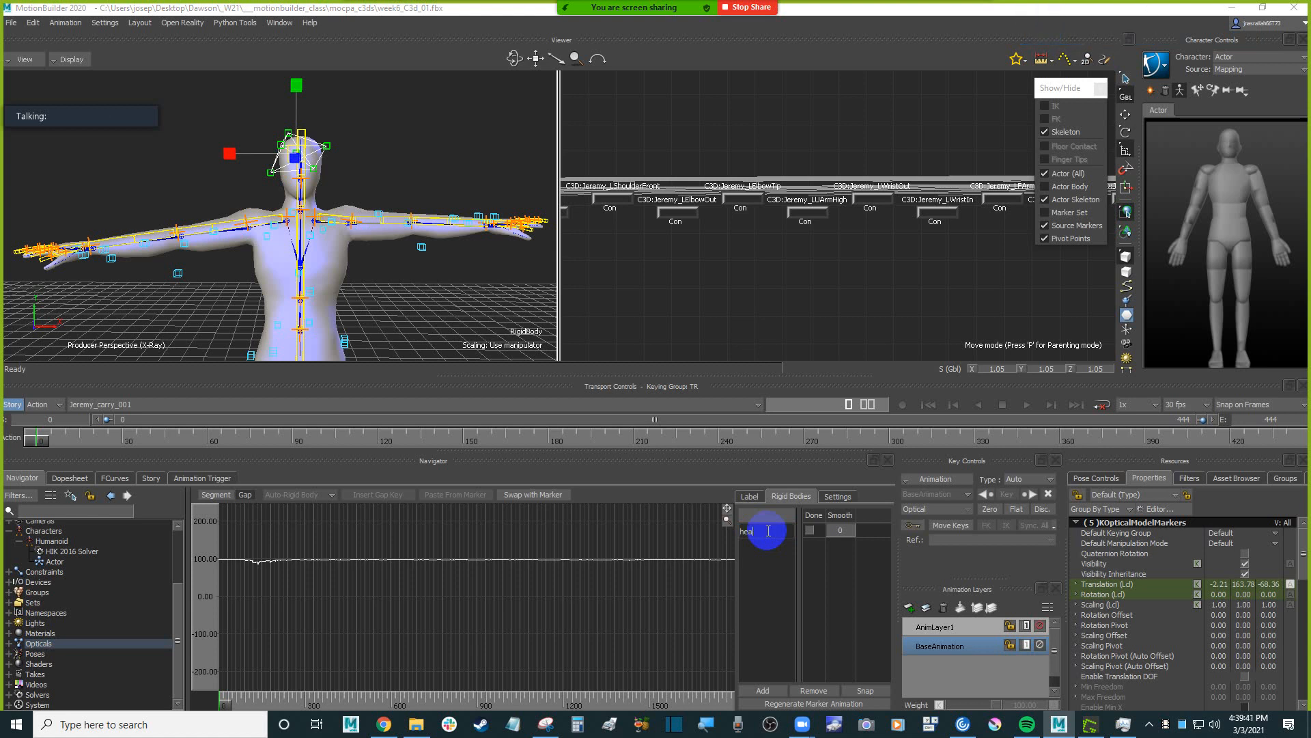
type("d")
key("Return")
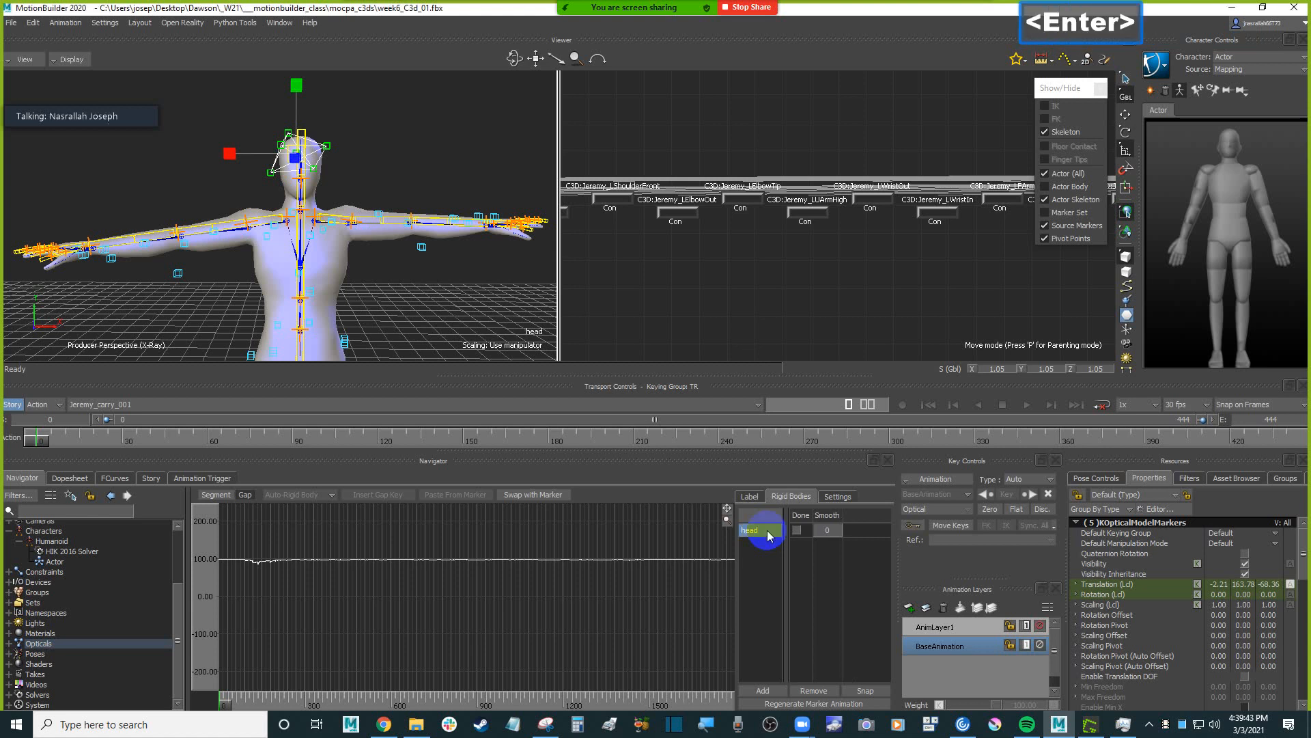
Examine the head rigid body up close and pick its Taira_HeadLFront marker.
left_click(365, 169)
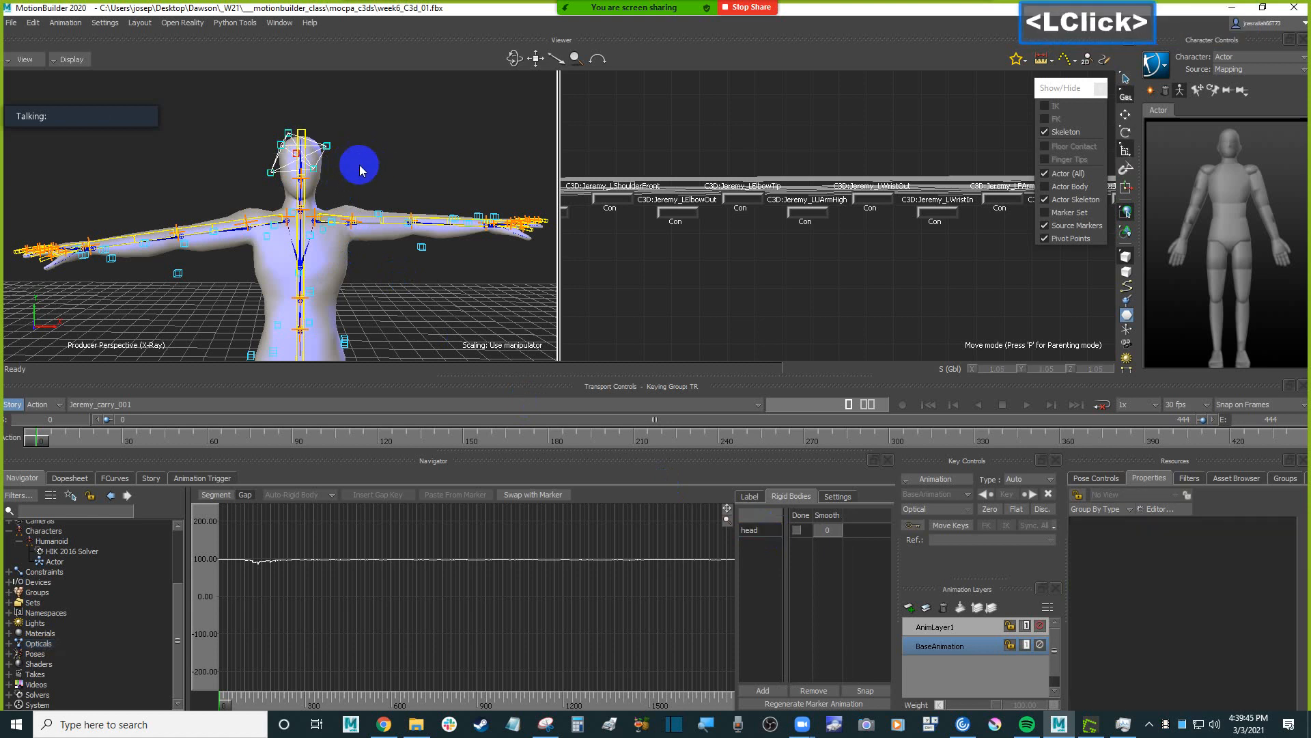
left_click_drag(321, 168, 345, 178, "ctrl+shift")
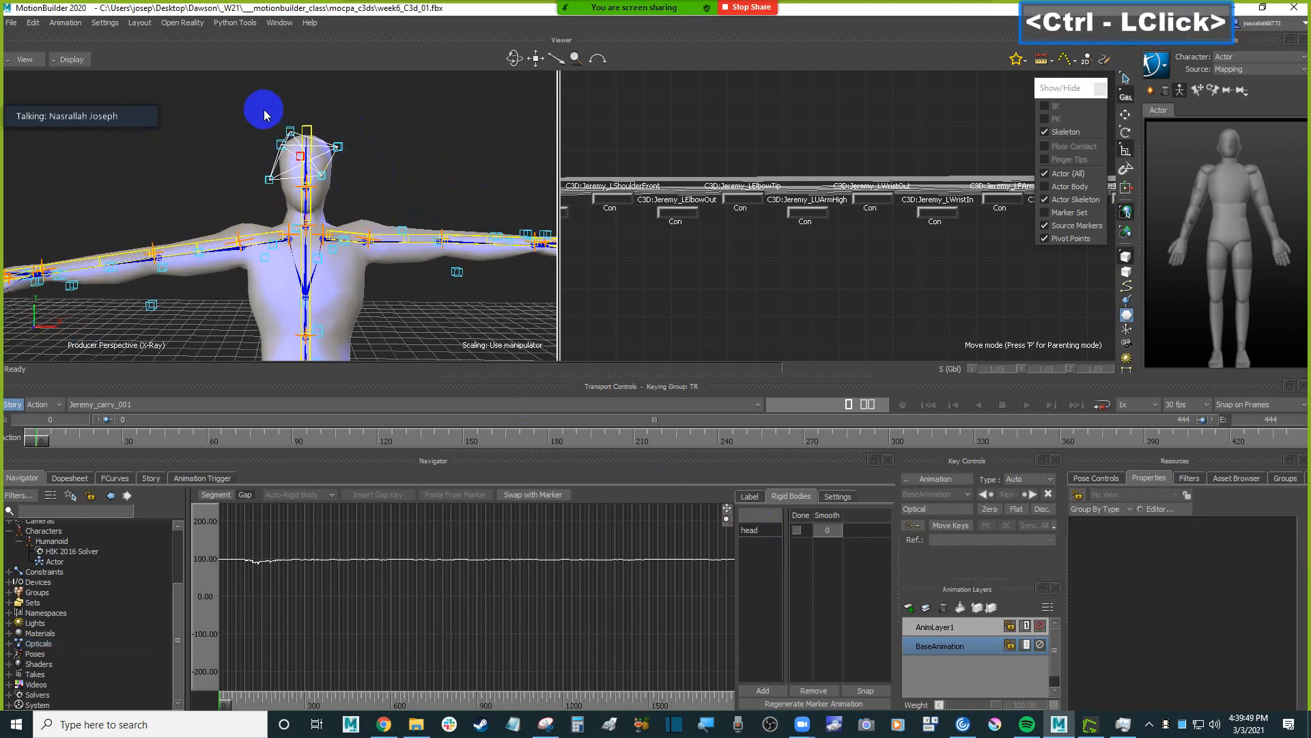
left_click(339, 147)
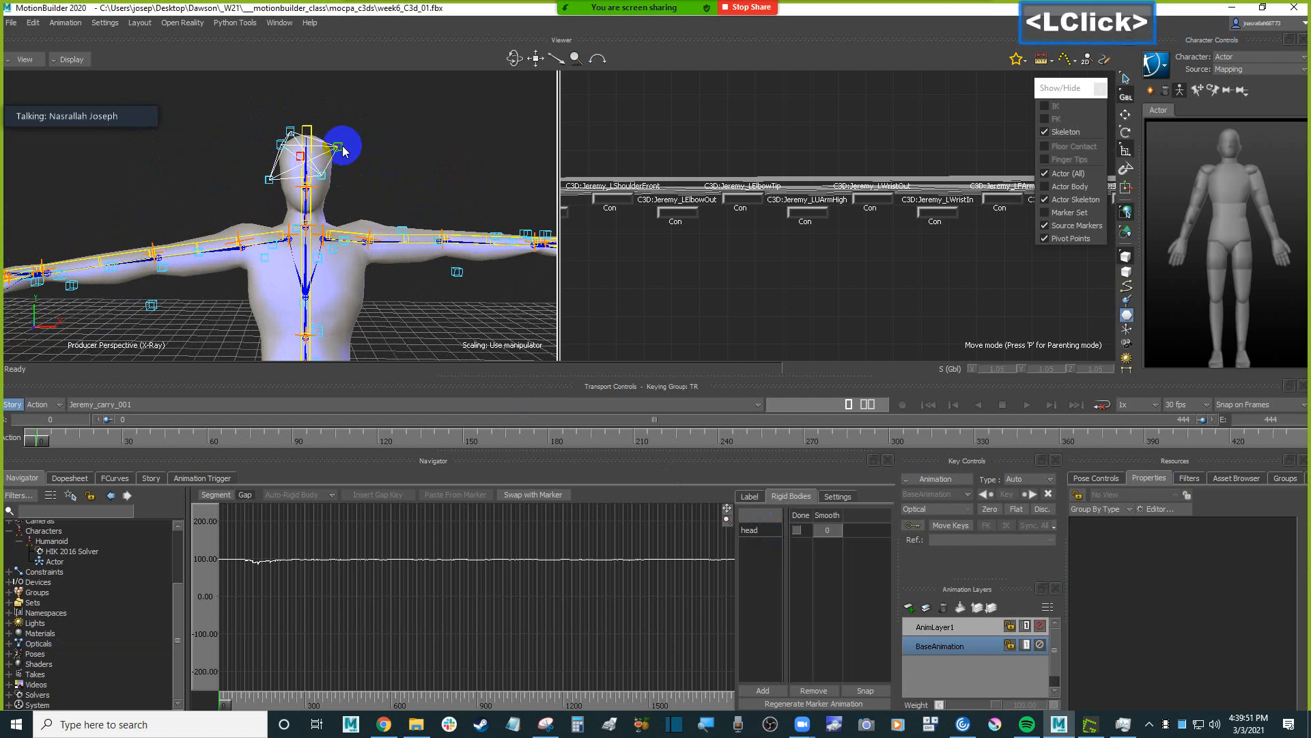
left_click(338, 146)
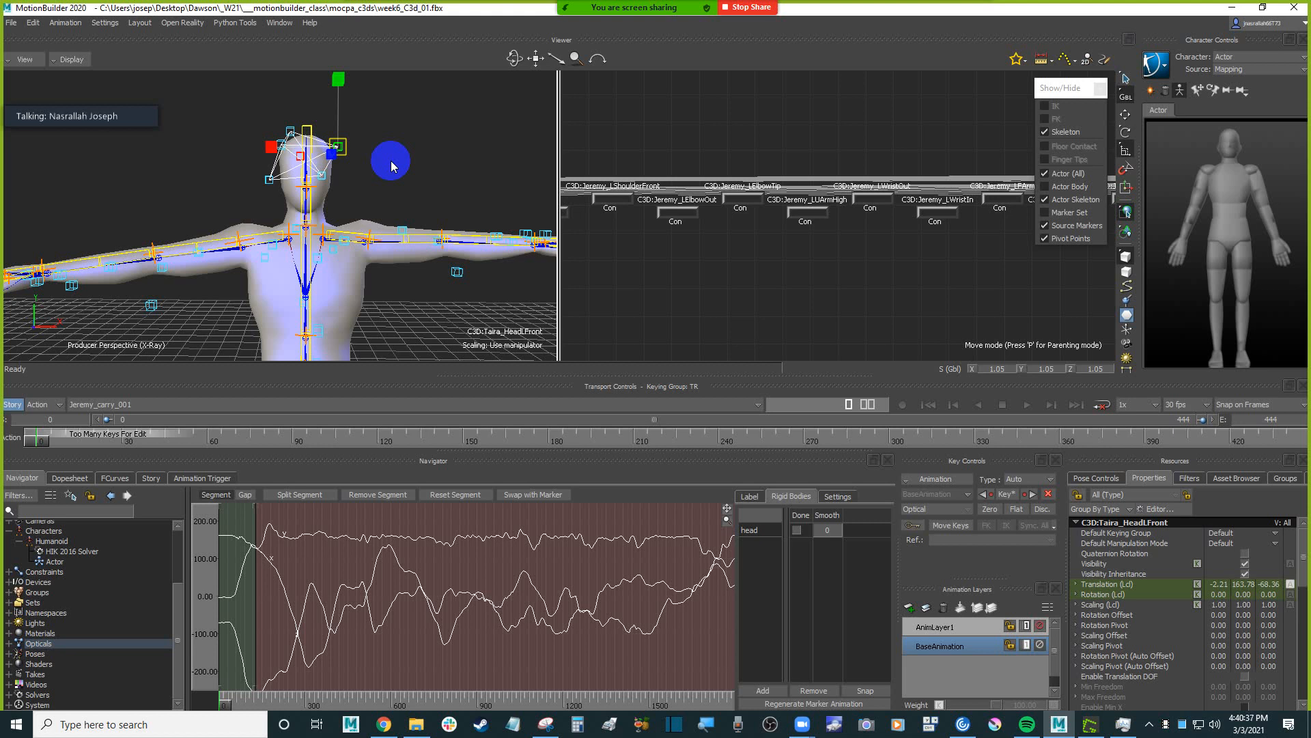
Select the optical markers on the front of the shoulders, the chest and the upper back.
scroll(391, 161, "down", 3)
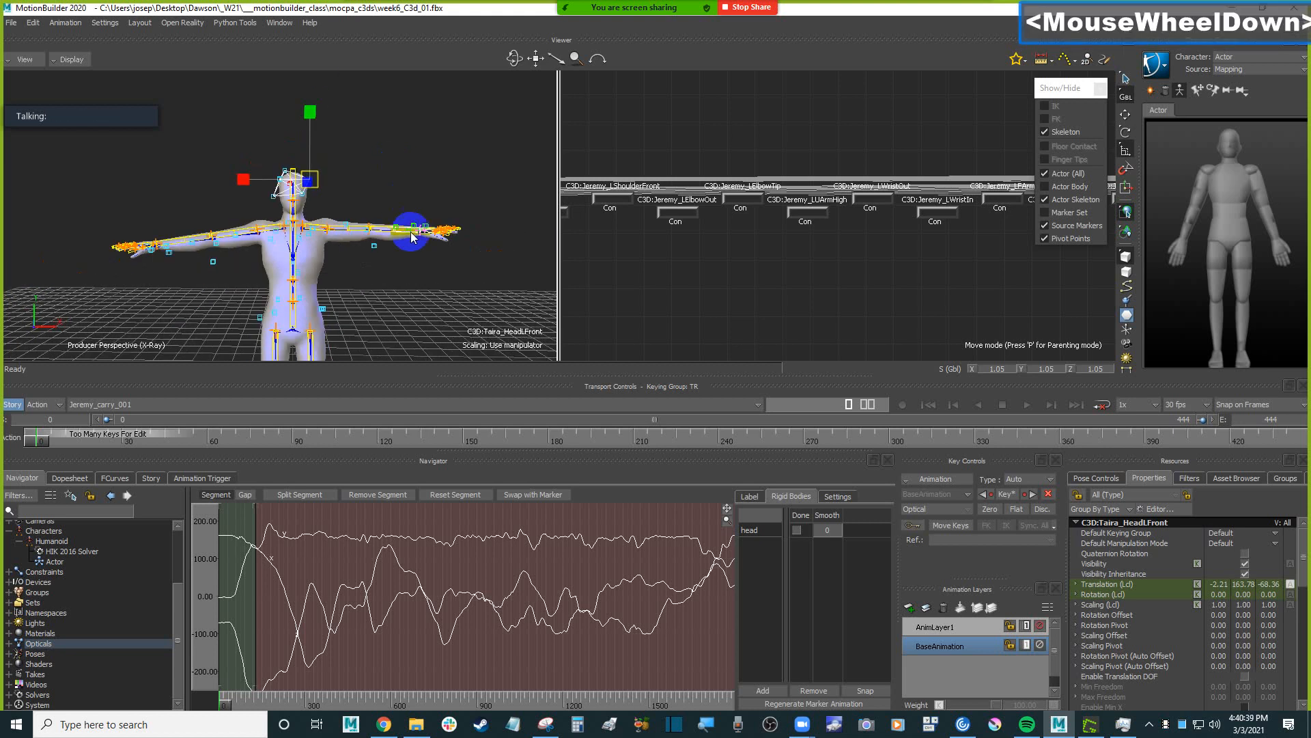
left_click_drag(445, 295, 448, 286, "shift")
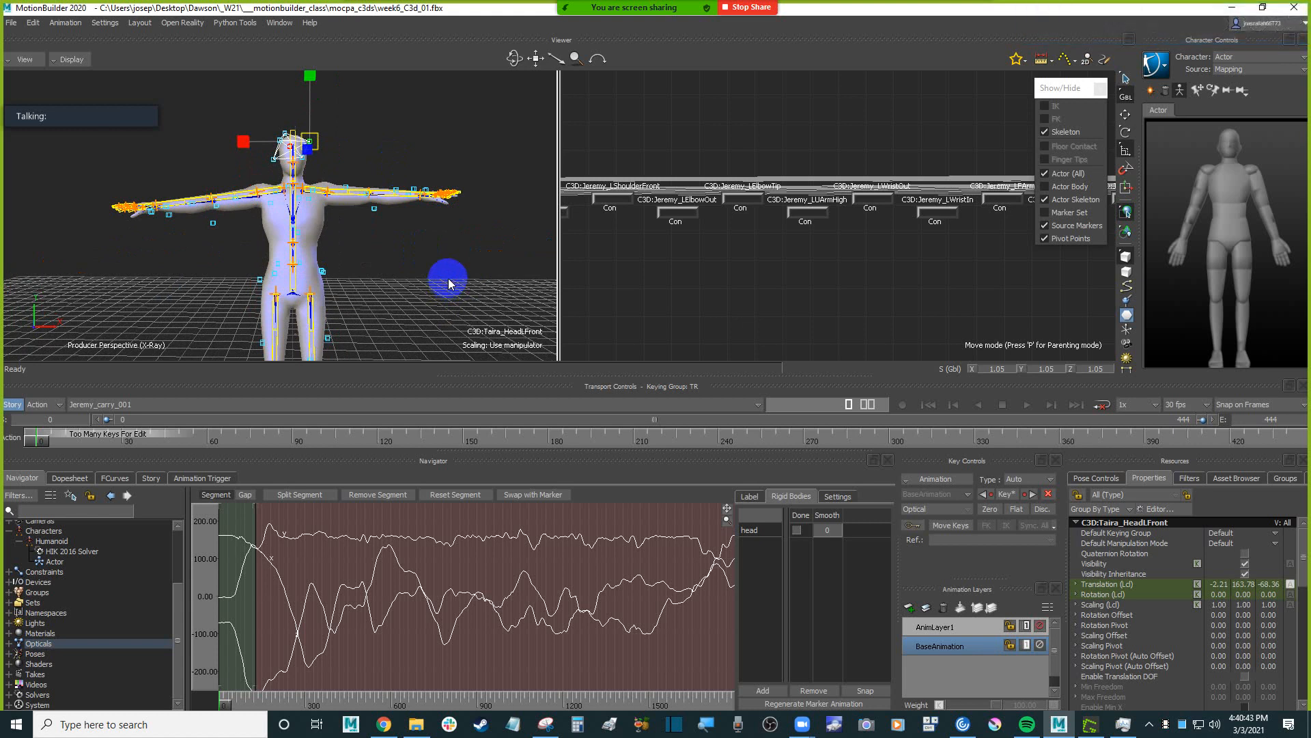
scroll(418, 237, "up", 2)
mouse_move(418, 237)
left_mouse_down("ctrl")
mouse_move(389, 250)
mouse_move(396, 261)
mouse_move(419, 245)
left_mouse_up("ctrl")
left_click(419, 245)
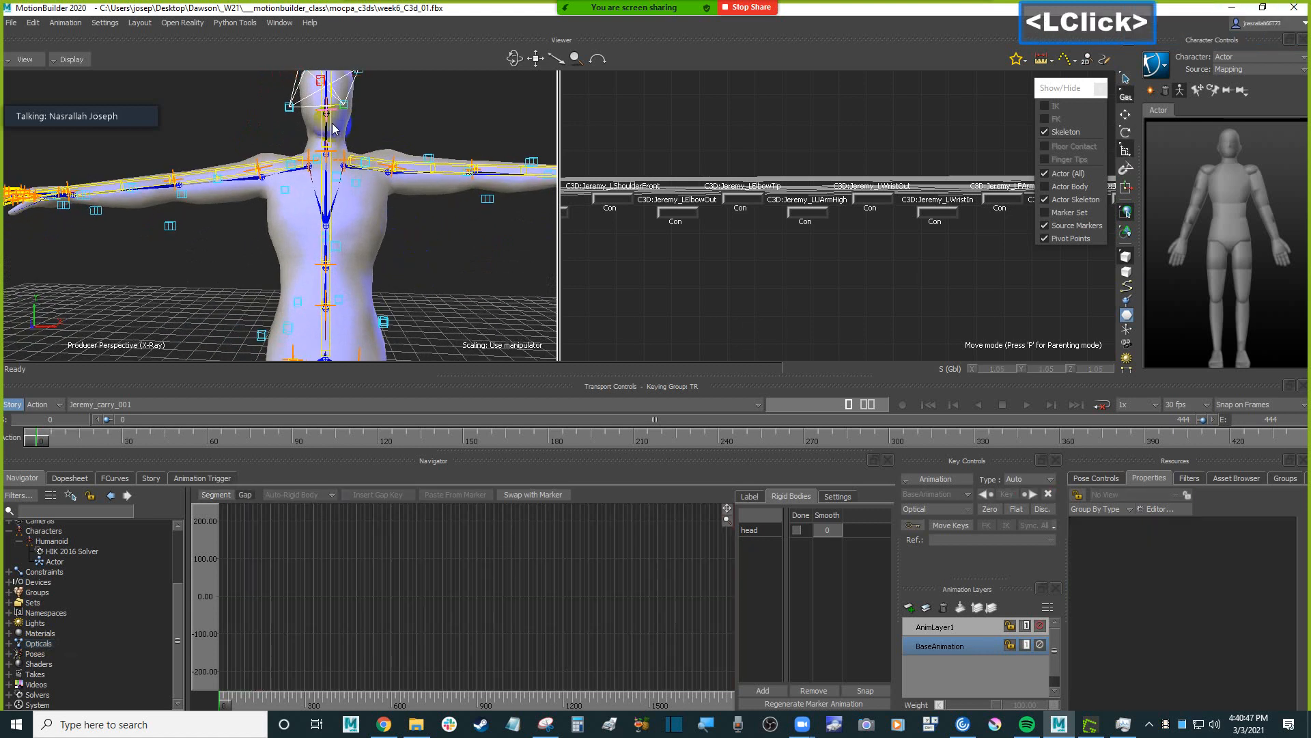
left_click_drag(285, 176, 425, 332, "ctrl")
scroll(425, 332, "down", 4)
left_click_drag(478, 294, 471, 232, "shift")
left_click_drag(375, 229, 321, 218, "ctrl")
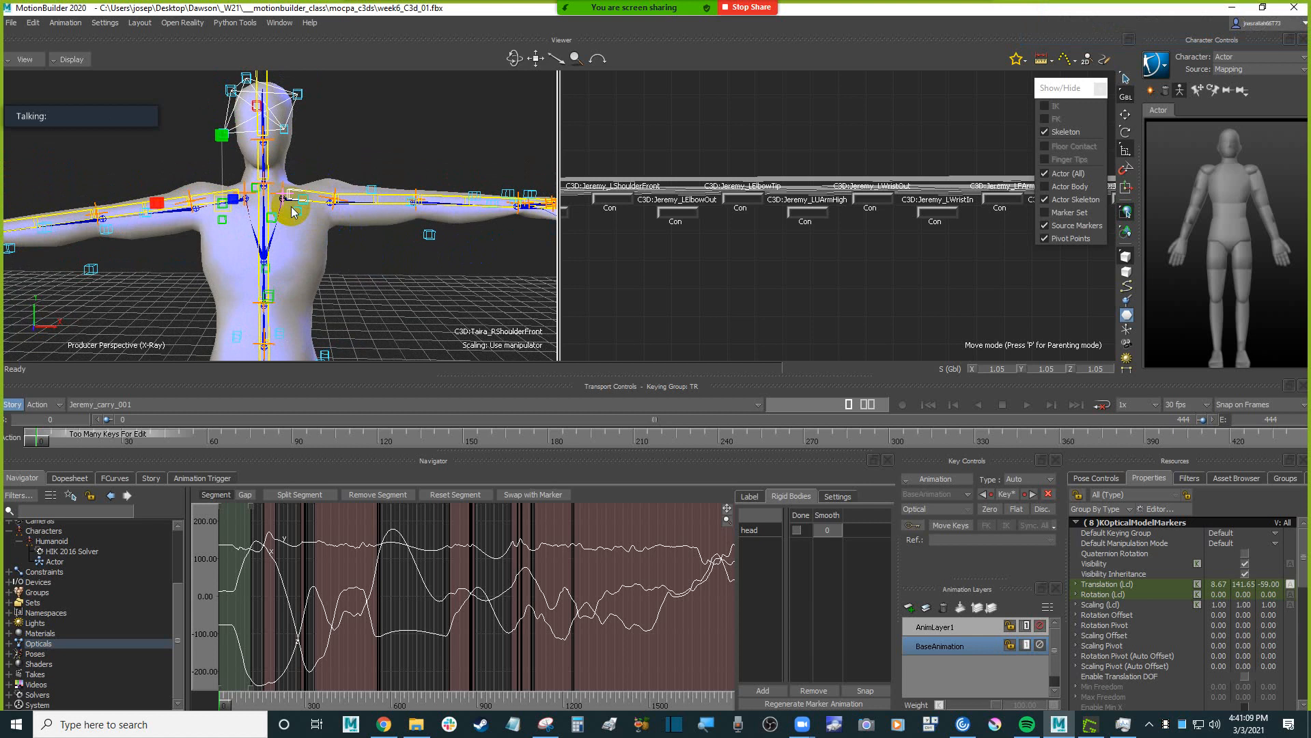
left_click(321, 257)
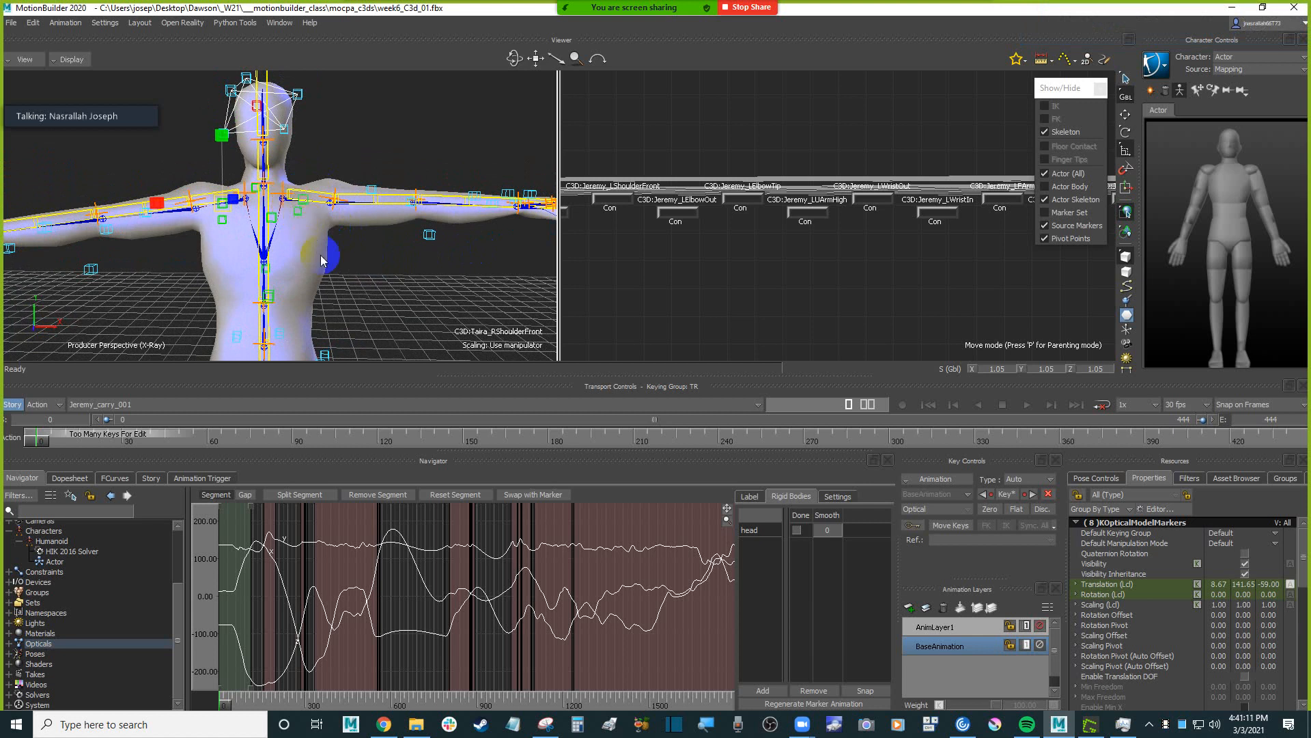
left_click_drag(341, 263, 383, 258, "shift")
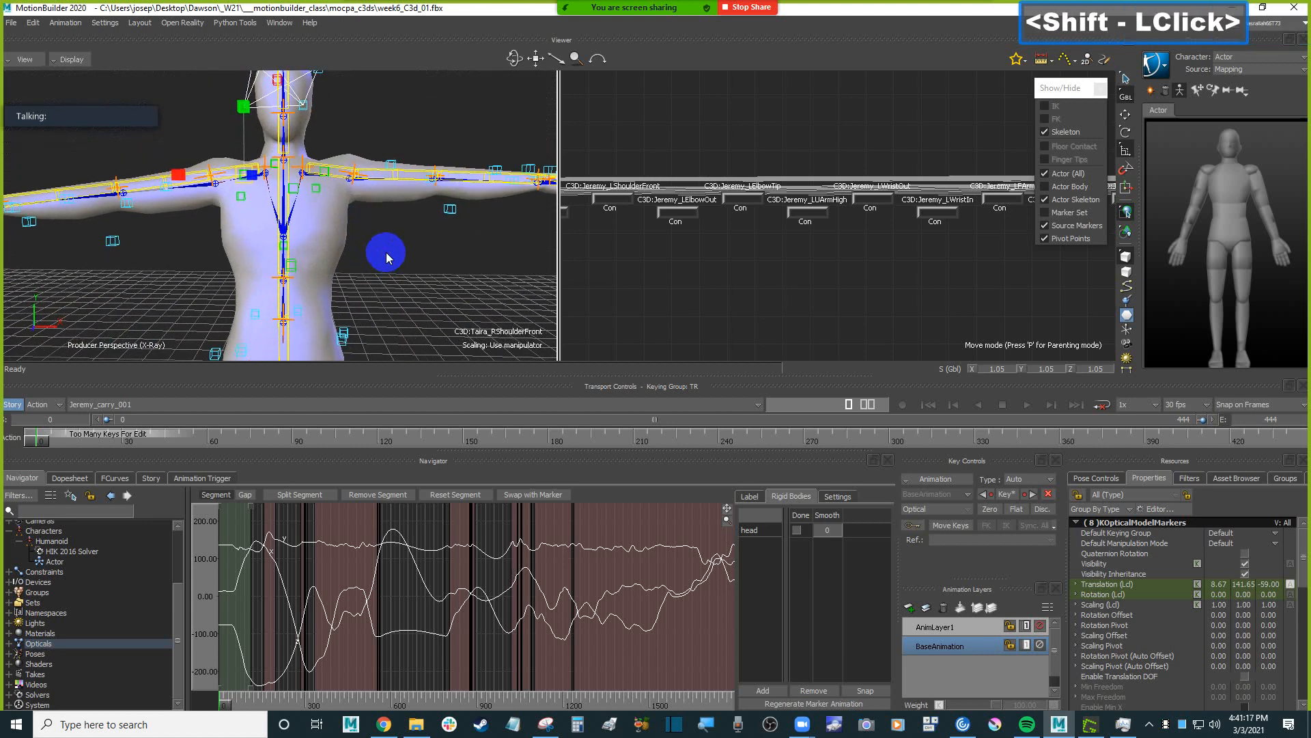
Create a rigid body from the selected torso markers and name it "spine".
left_click(853, 608, "shift")
left_click(763, 689)
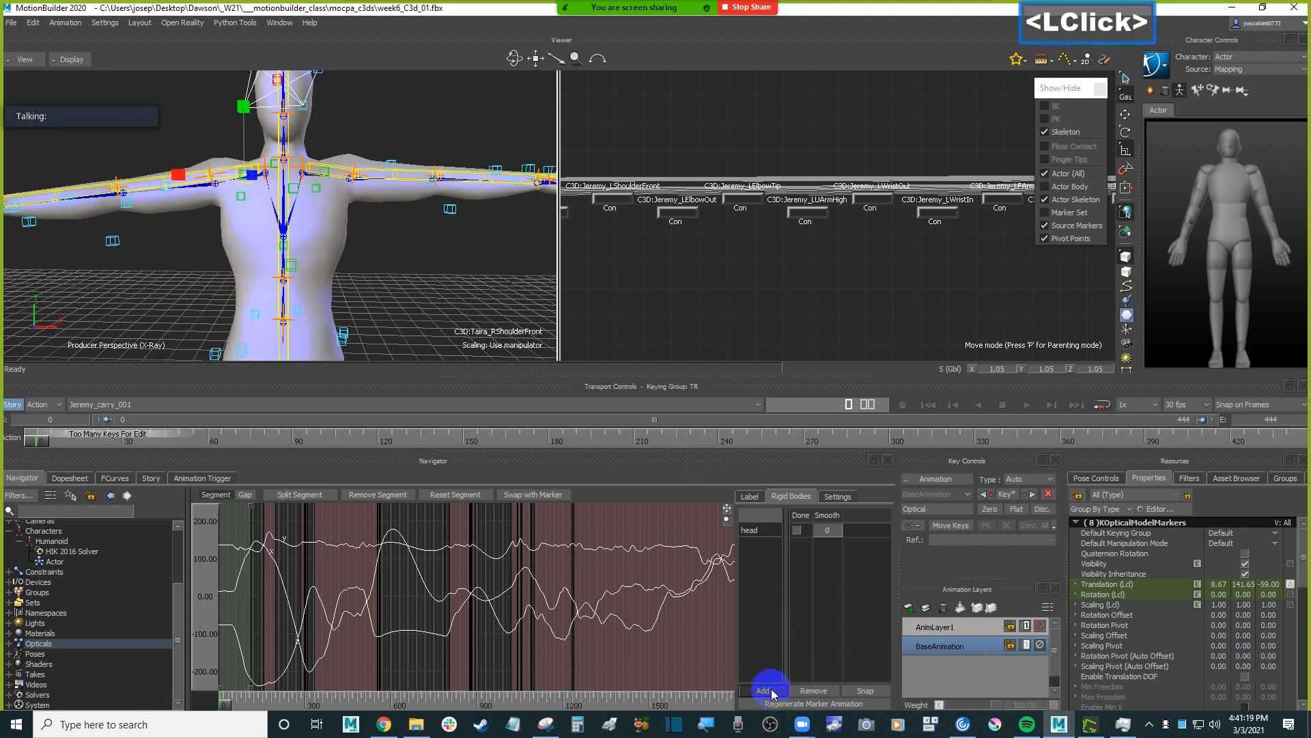
double_click(758, 545)
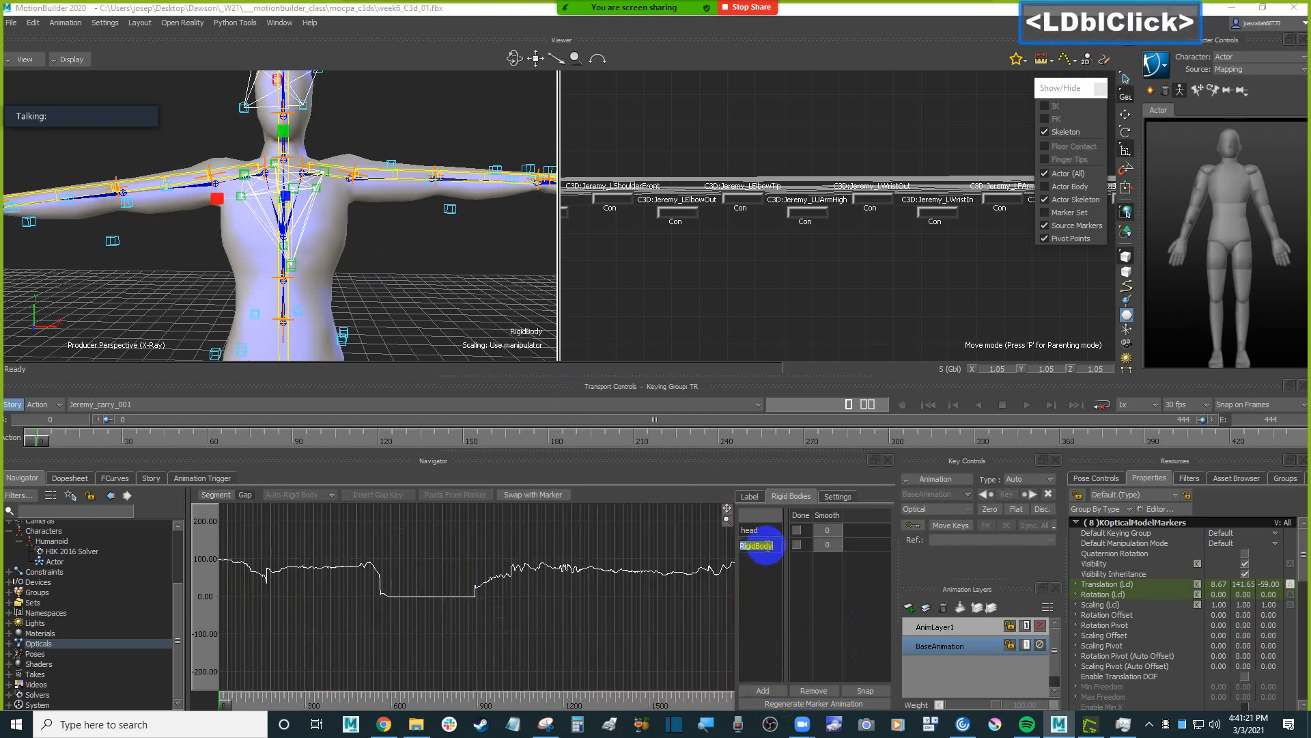
type("spine")
key("Return")
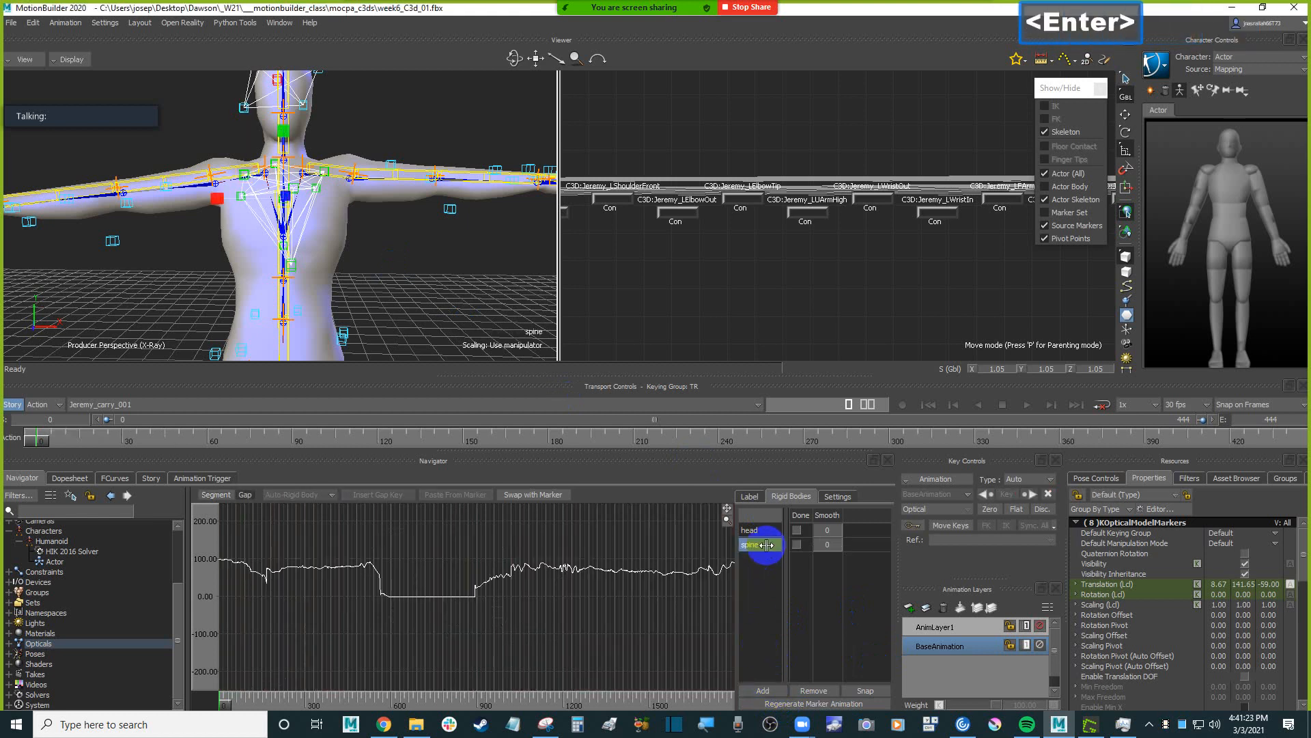
Select all the optical markers along the character's left arm, from the upper arm to the hand.
scroll(444, 254, "down", 3)
left_click_drag(462, 252, 326, 192, "shift")
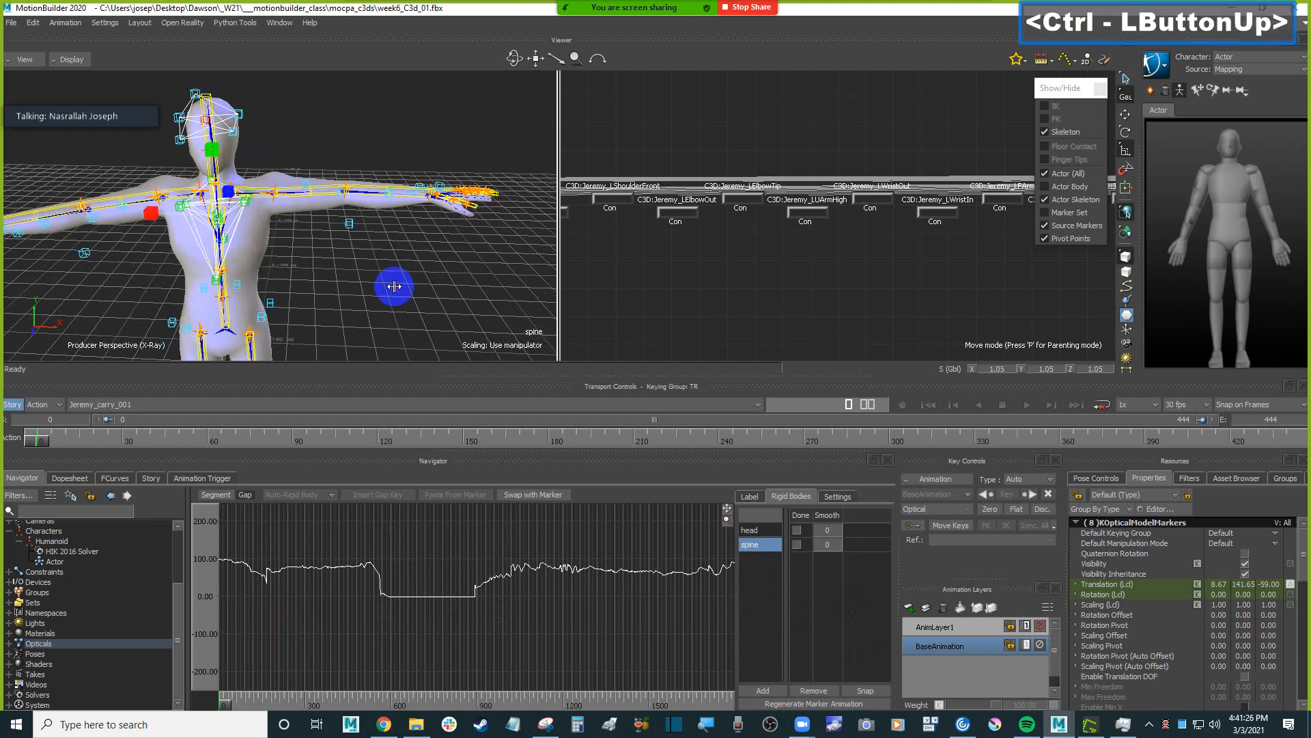
left_click_drag(294, 141, 433, 244)
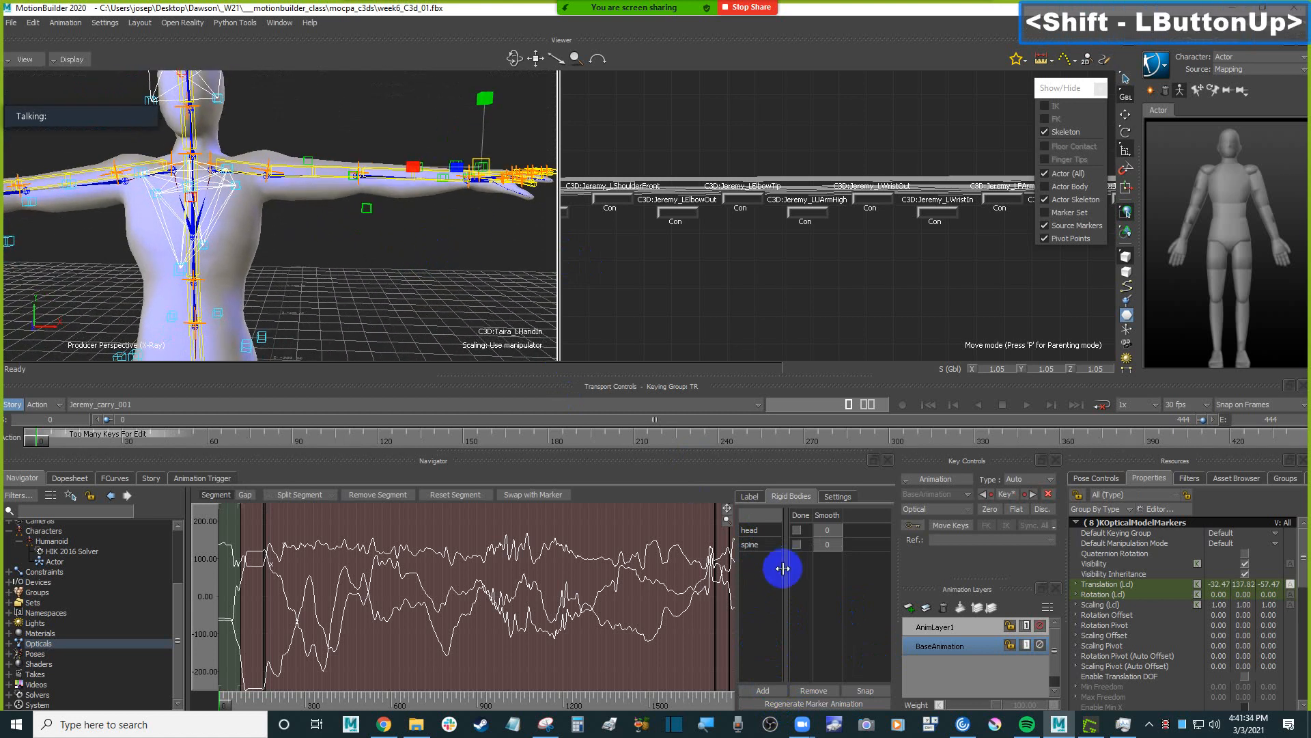
Create a rigid body from the selected arm markers and name it "left arm".
left_click(762, 689)
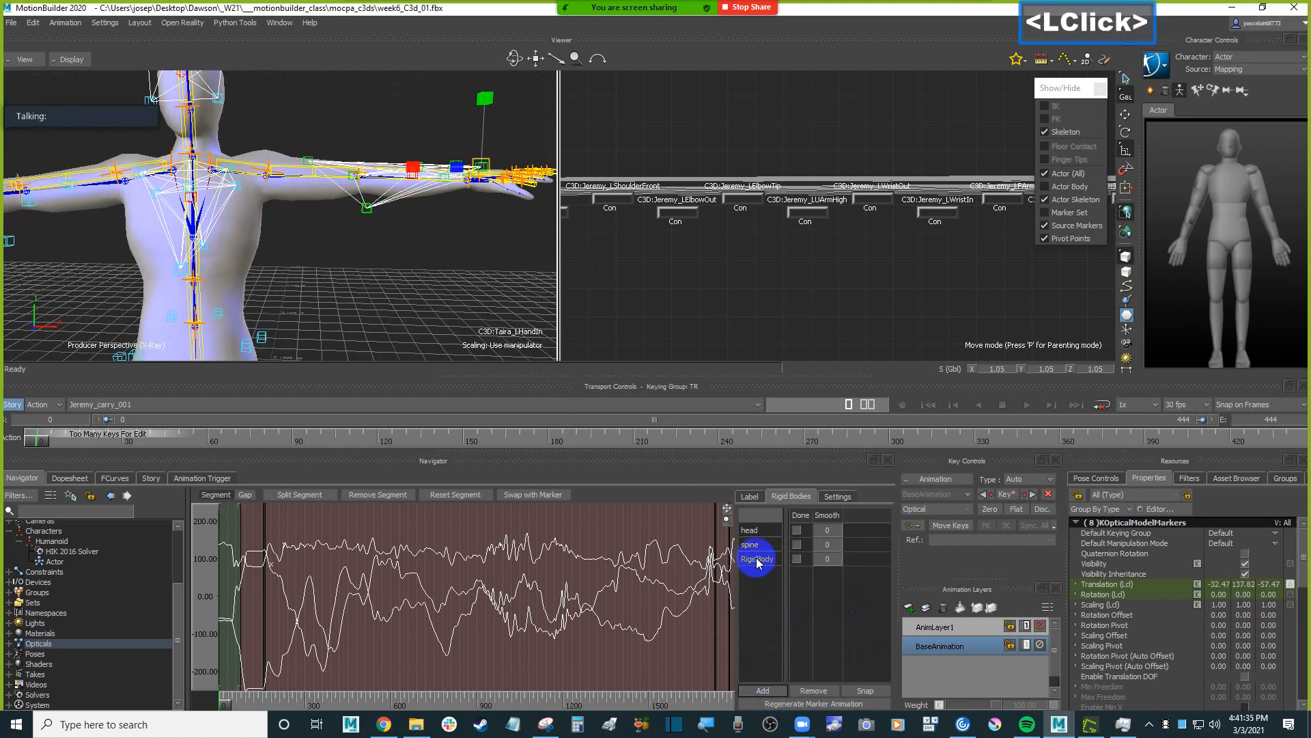
left_click(764, 558)
left_click(765, 559)
type("left arm")
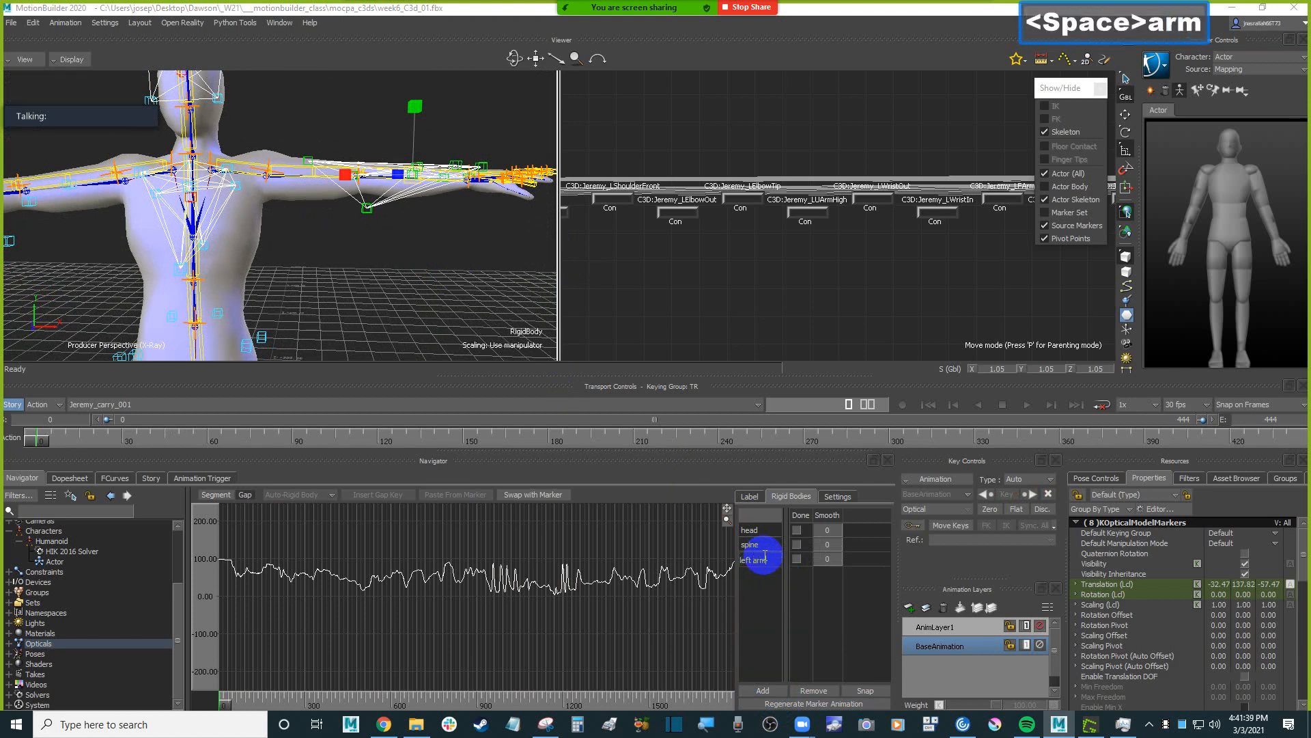
key("Return")
Select all the optical markers along the character's right arm, from the upper arm to the hand.
left_click_drag(366, 278, 302, 152, "shift")
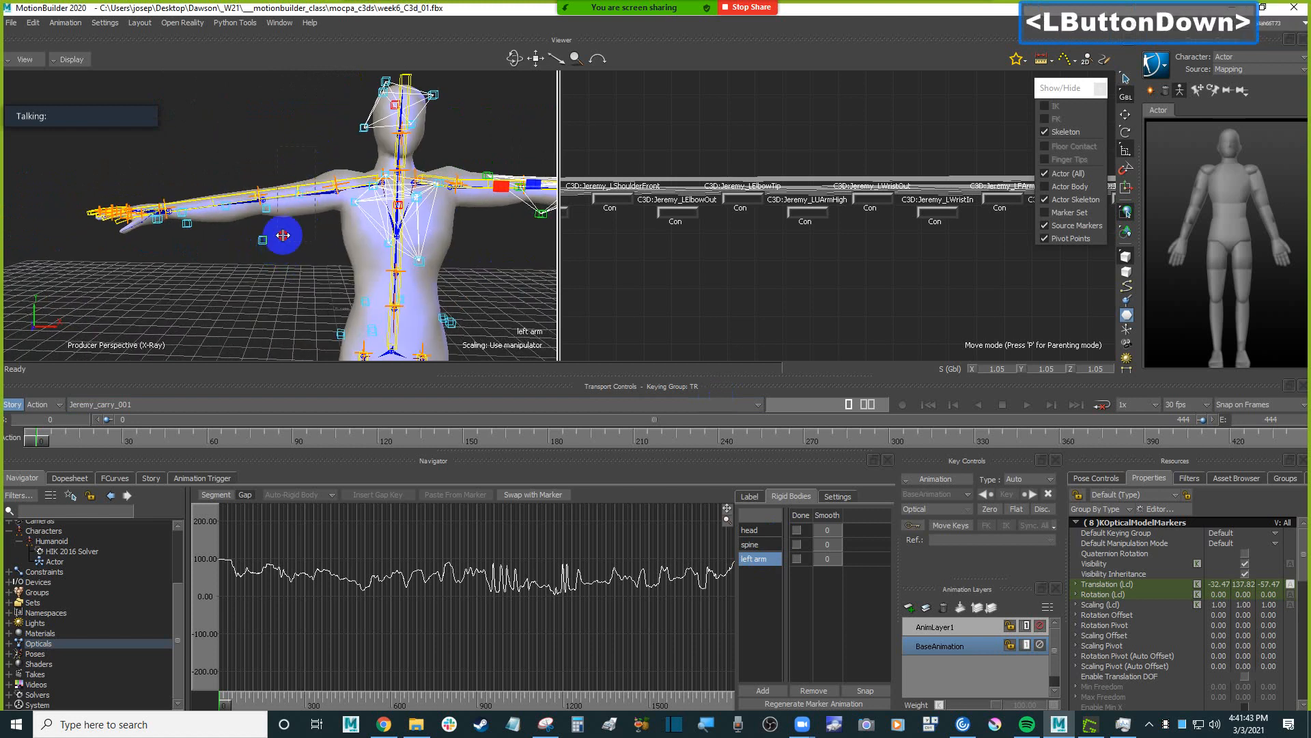
left_click_drag(282, 235, 121, 275)
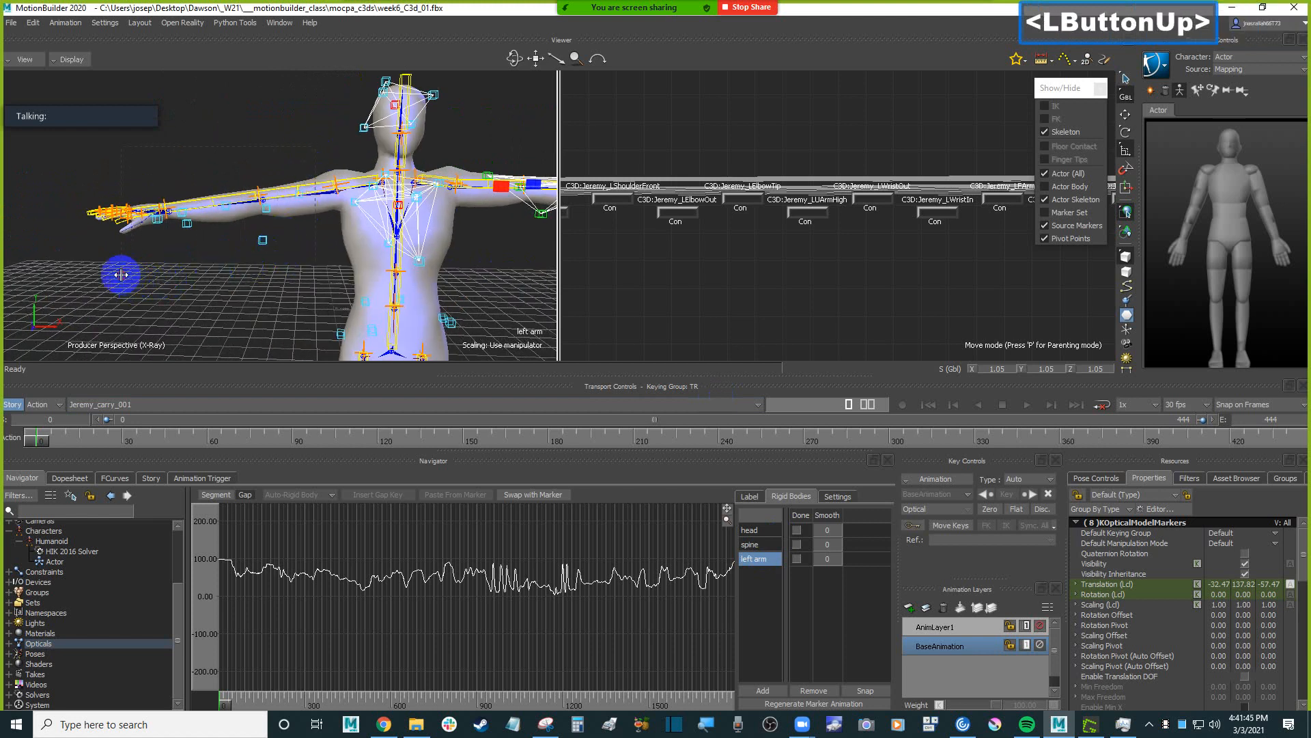
left_click_drag(375, 318, 293, 229, "ctrl+shift")
scroll(306, 309, "down", 5)
Create a rigid body from the selected arm markers and name it "right arm".
left_click(762, 691)
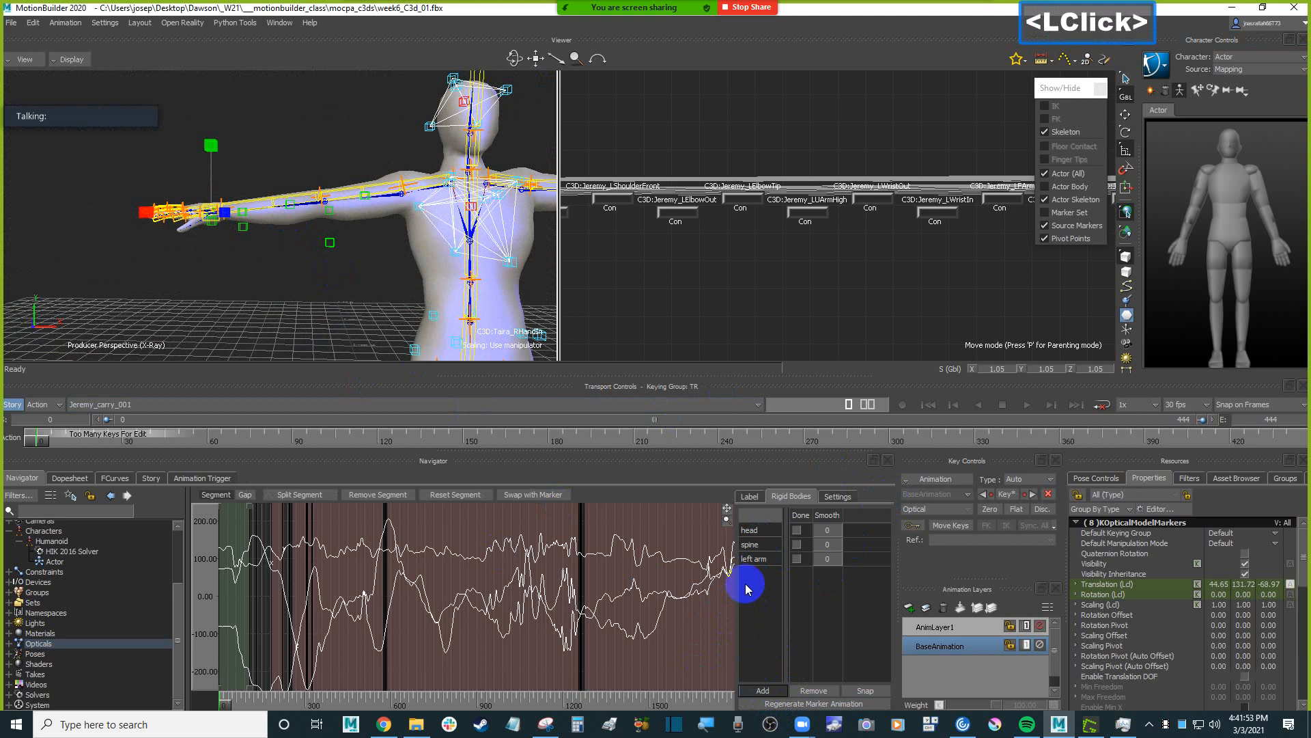
left_click(757, 573)
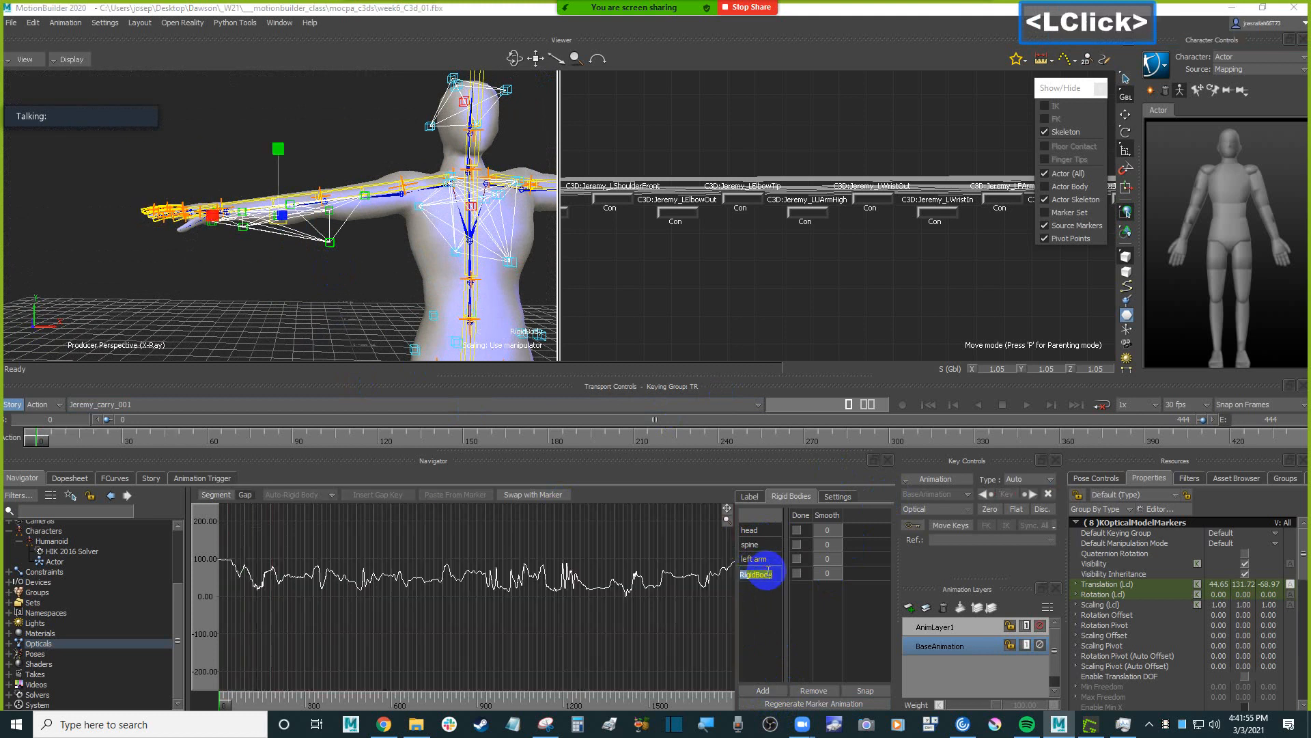
type("right arm")
key("Return")
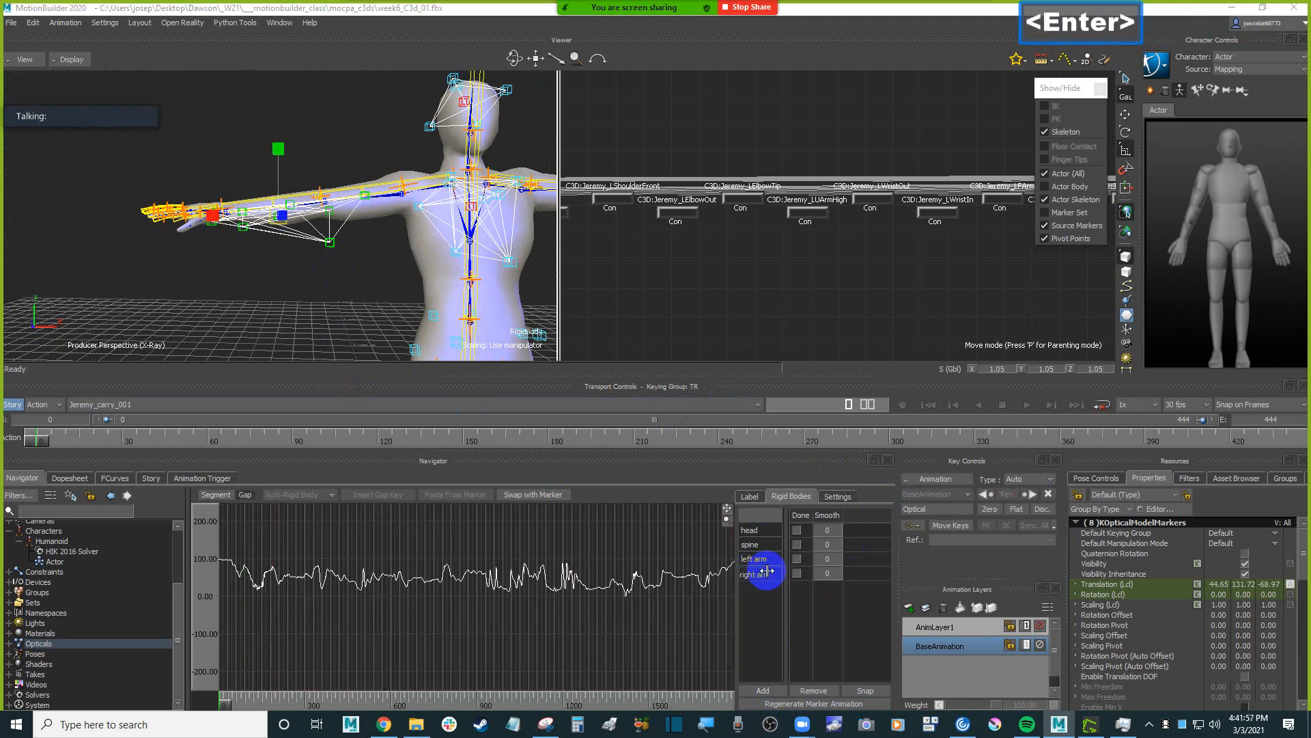
Select the optical markers around the hips and group them into a rigid body named "waist".
left_click_drag(369, 284, 450, 236, "shift")
mouse_move(448, 239)
left_mouse_down("shift")
mouse_move(439, 281)
mouse_move(437, 239)
left_mouse_up("shift")
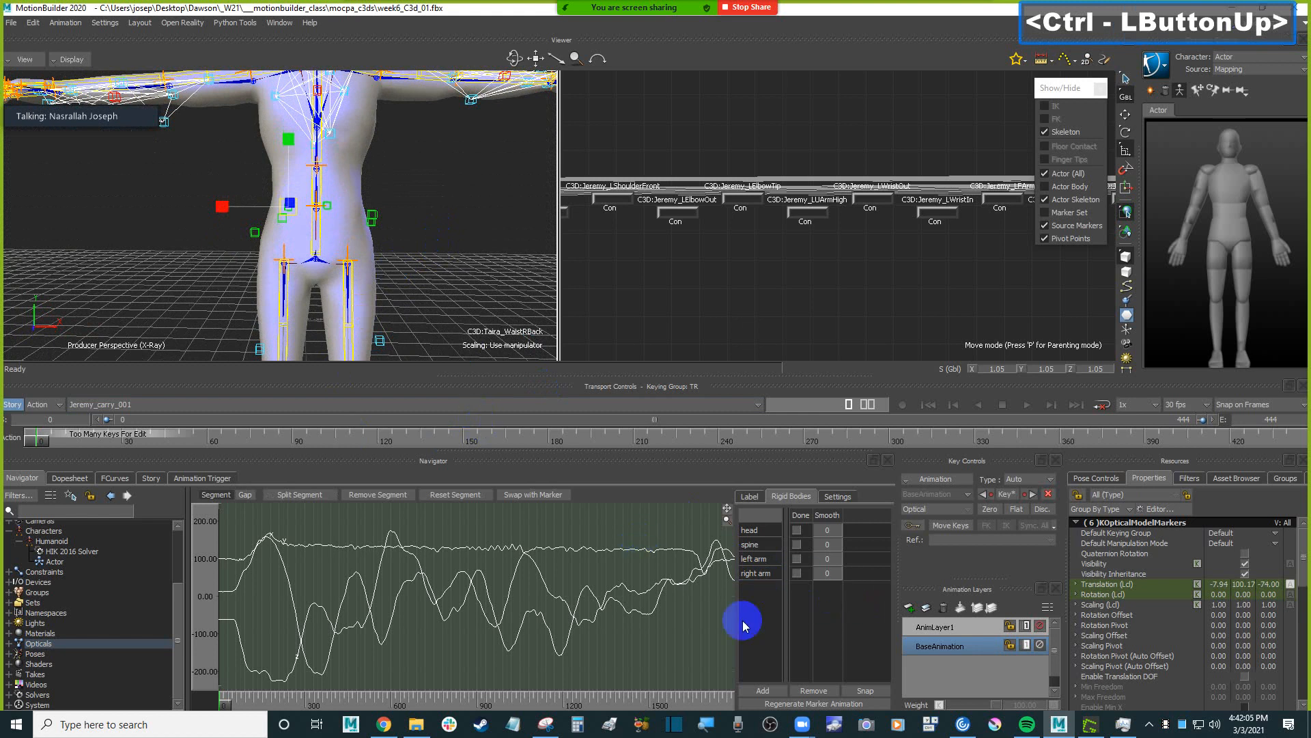
left_click(763, 691)
left_click(756, 587)
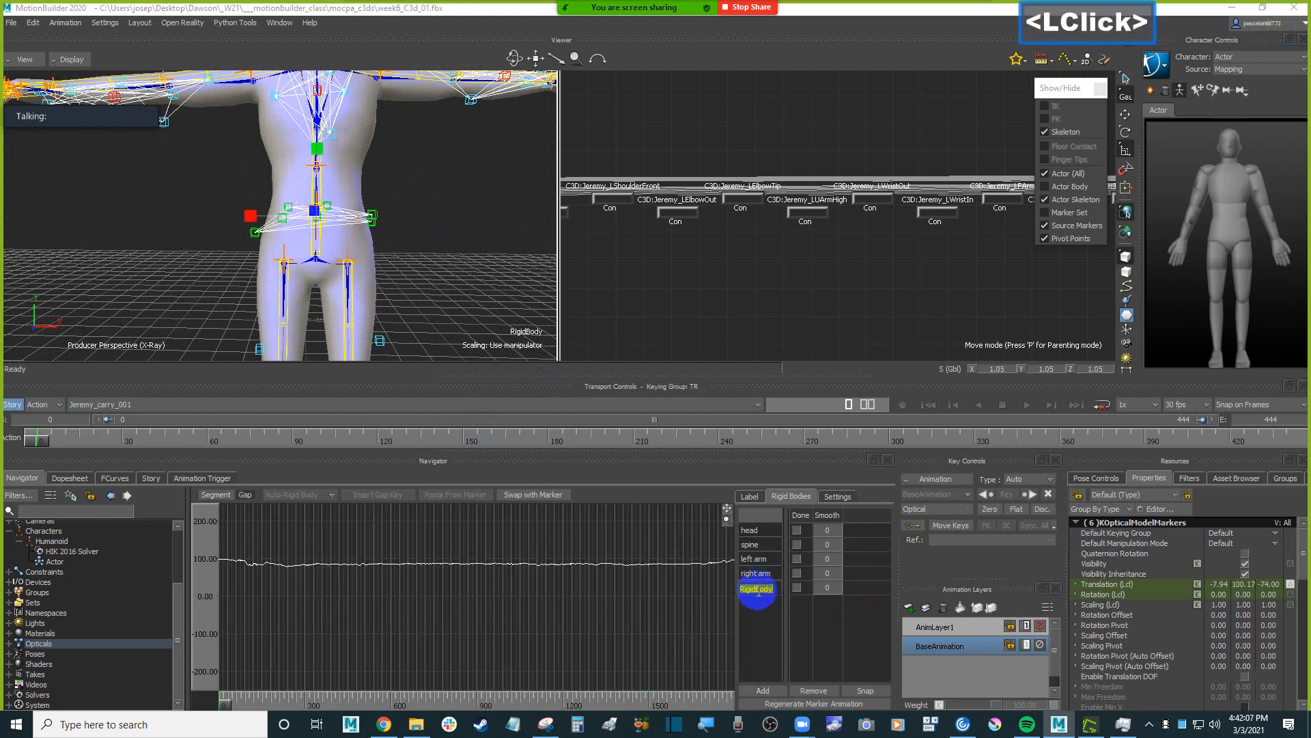
type("waist")
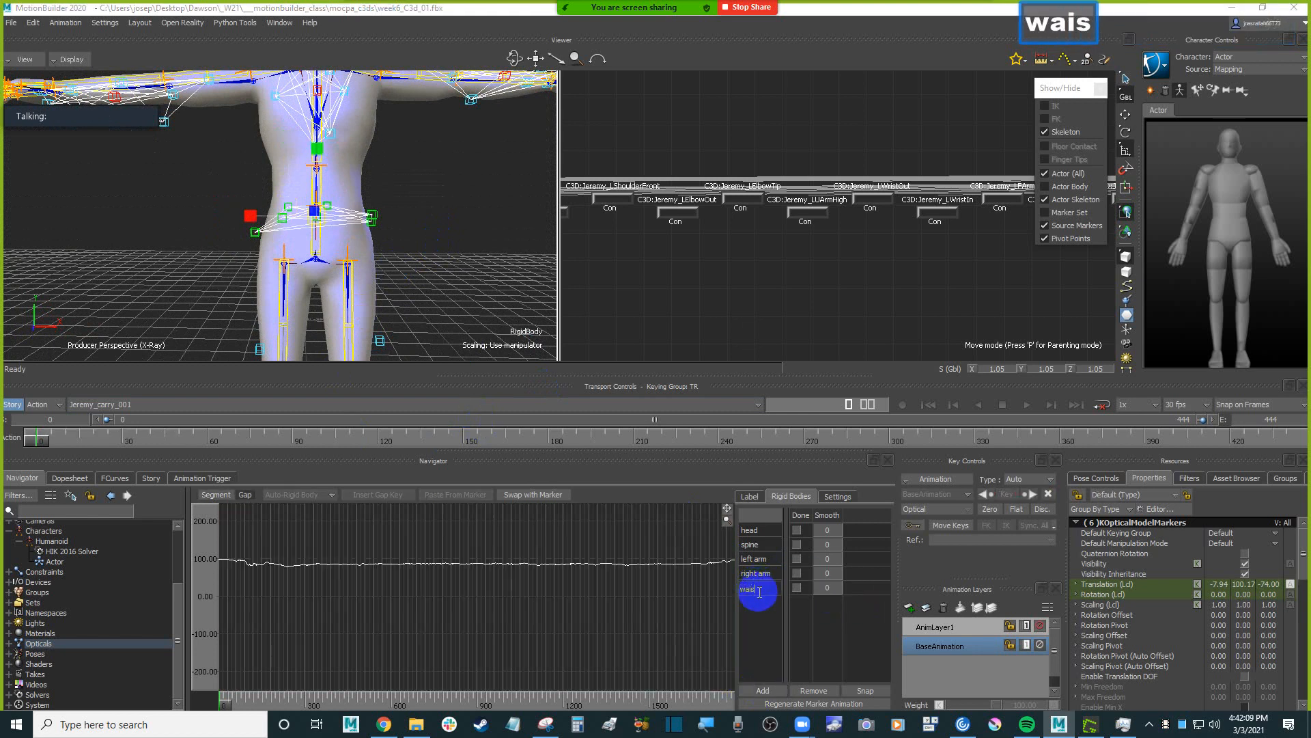
key("Return")
left_click_drag(468, 264, 423, 265, "shift")
left_click_drag(423, 265, 419, 182, "shift")
left_click_drag(417, 238, 410, 198, "shift")
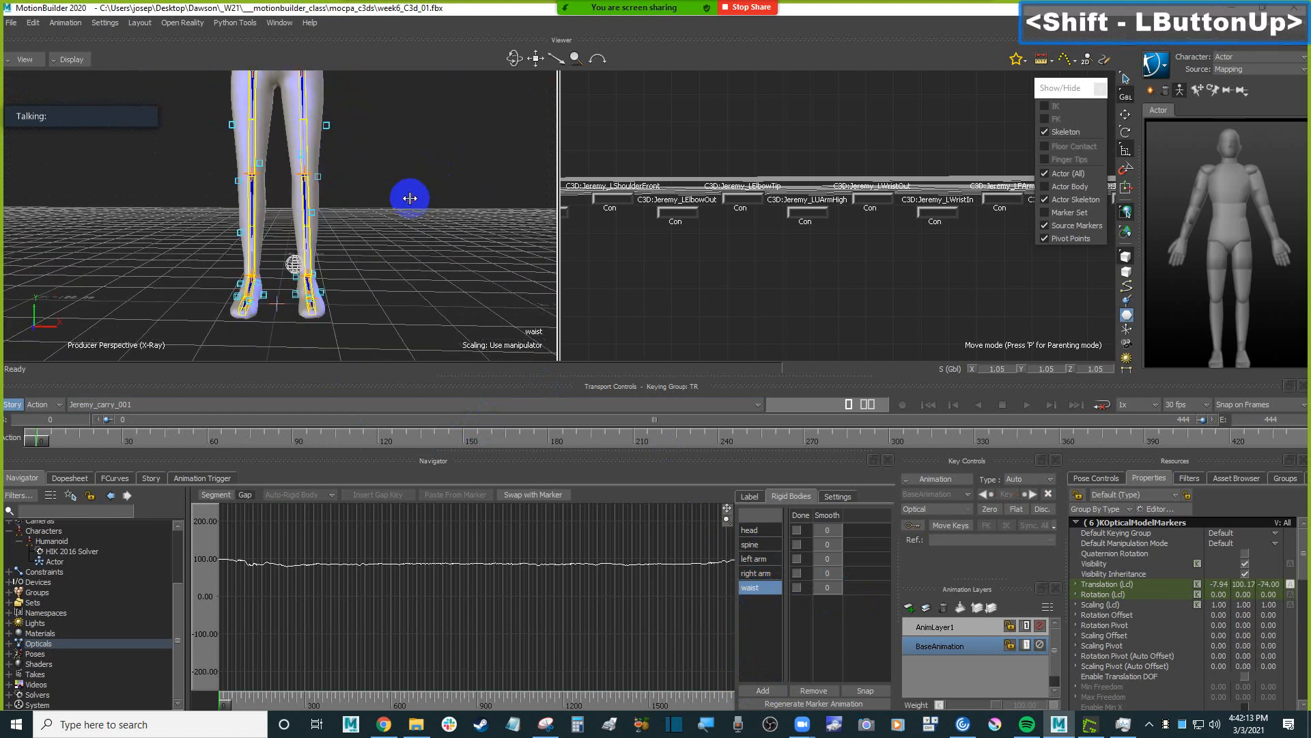
left_click_drag(369, 107, 288, 331)
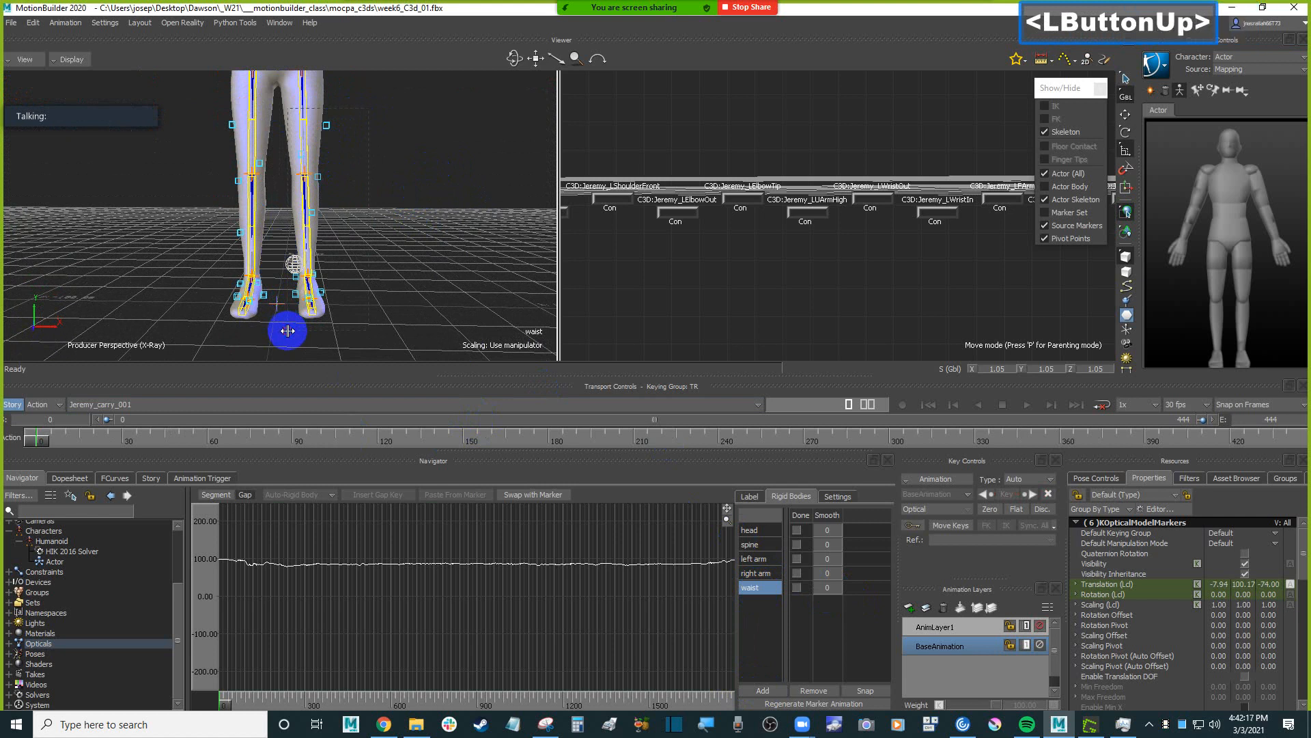
mouse_move(389, 252)
left_mouse_down("ctrl")
mouse_move(401, 252)
mouse_move(392, 235)
mouse_move(401, 258)
mouse_move(416, 239)
mouse_move(384, 265)
left_mouse_up("ctrl")
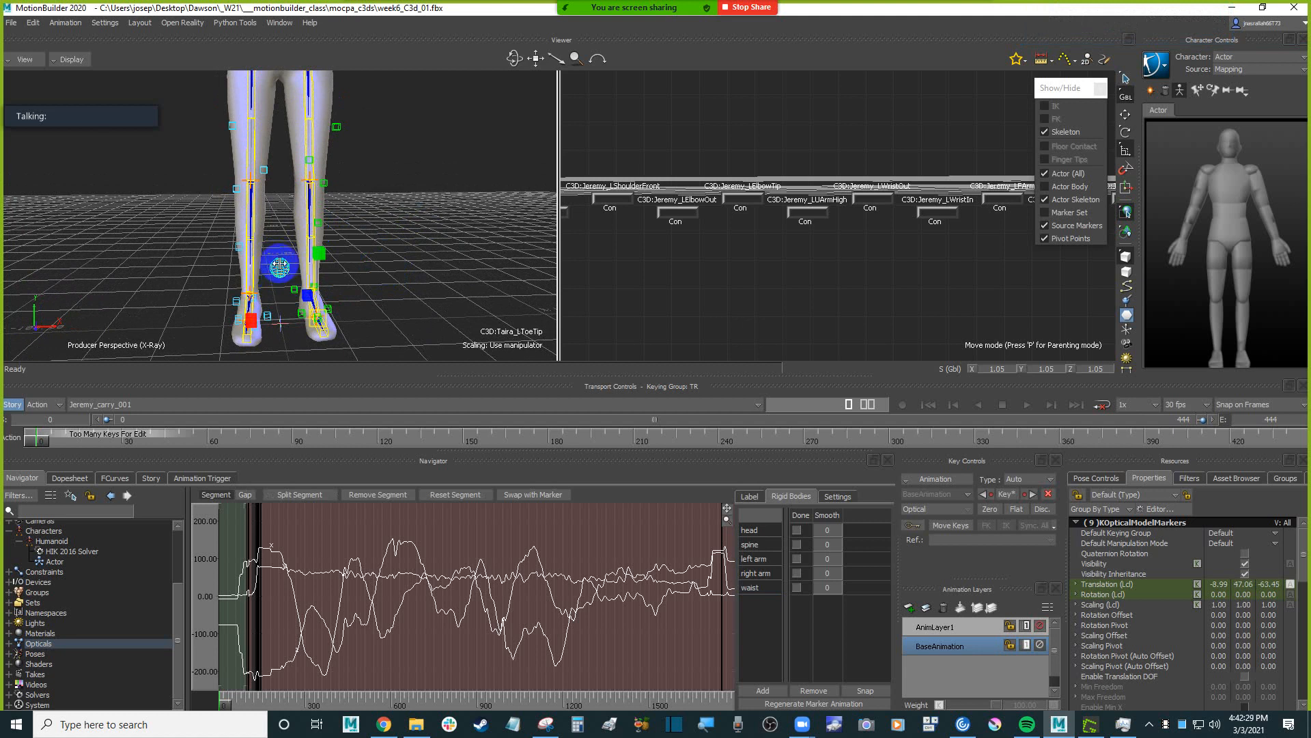
left_click(280, 267, "ctrl")
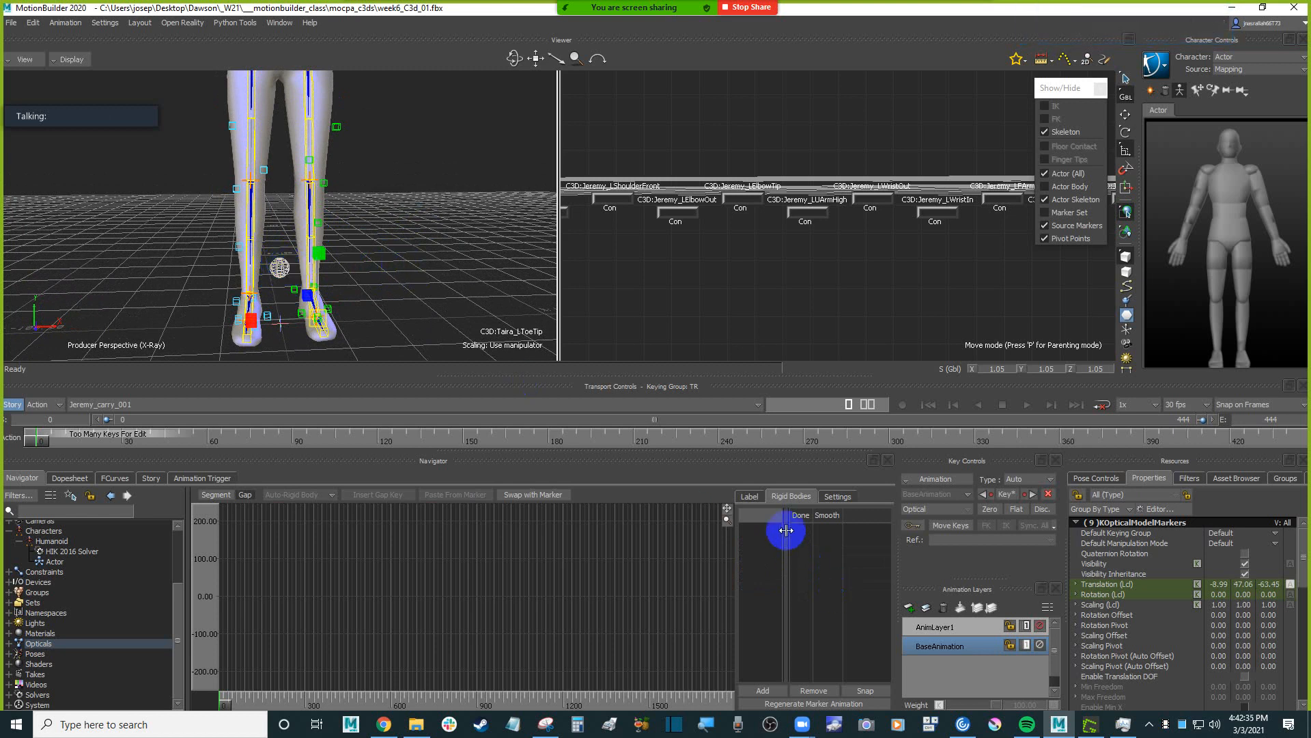
left_click(754, 496)
double_click(791, 497)
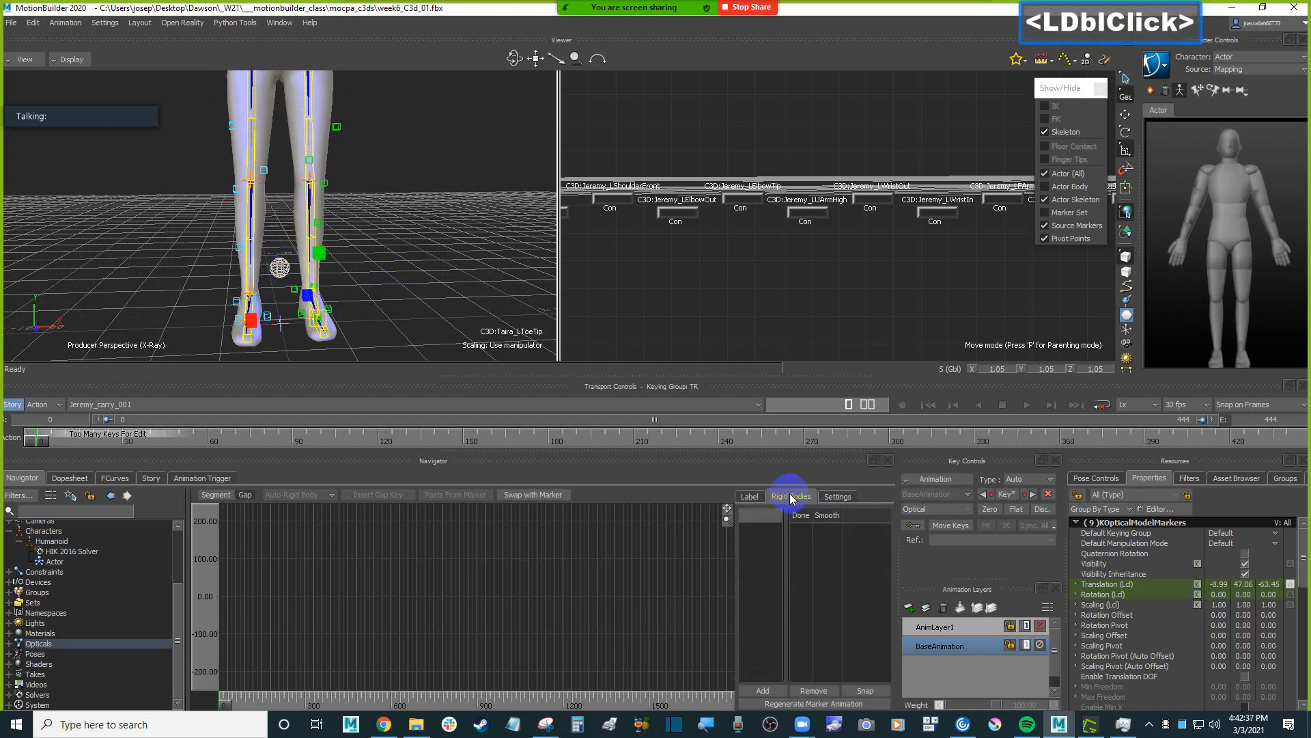
left_click(434, 245)
left_click_drag(434, 245, 401, 239, "ctrl")
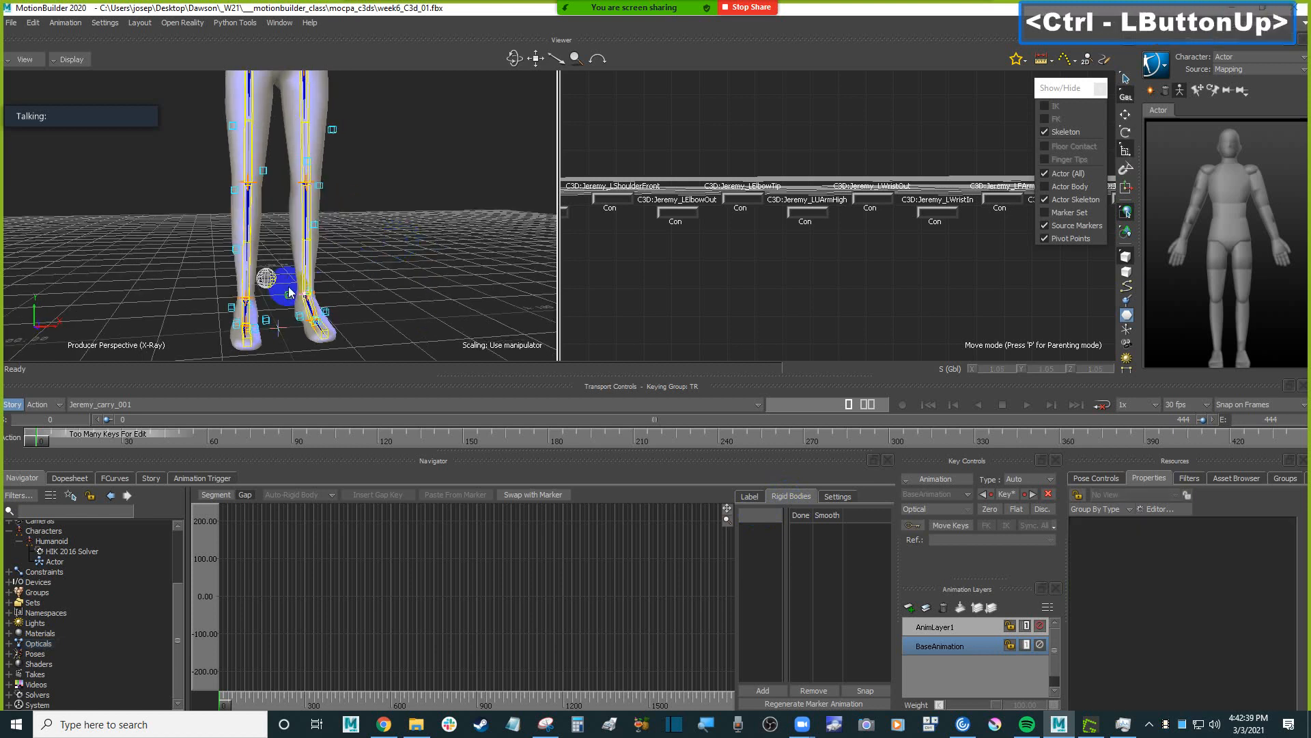
Select all the optical markers along the character's left leg, from the thigh to the foot.
left_click_drag(281, 287, 353, 332)
left_click_drag(385, 249, 372, 218, "shift")
key("space")
left_click_drag(349, 146, 279, 280)
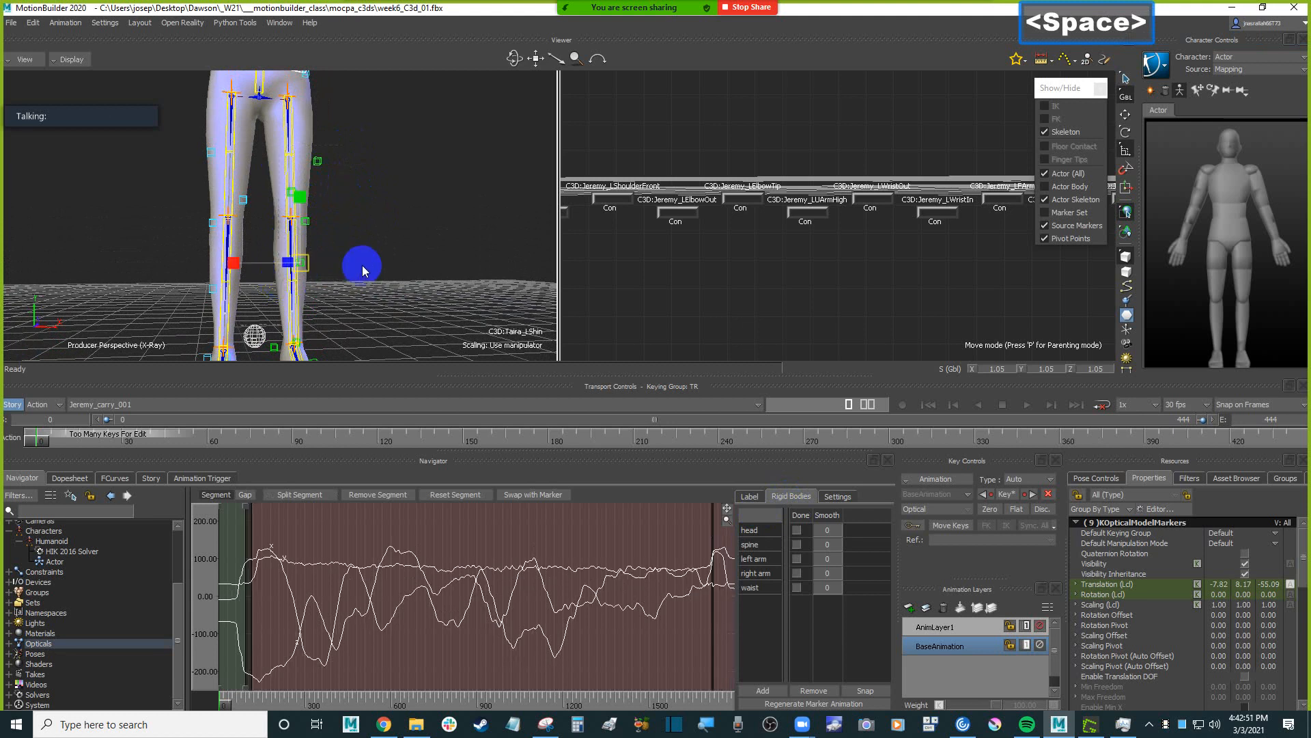
left_click_drag(399, 241, 400, 273, "ctrl")
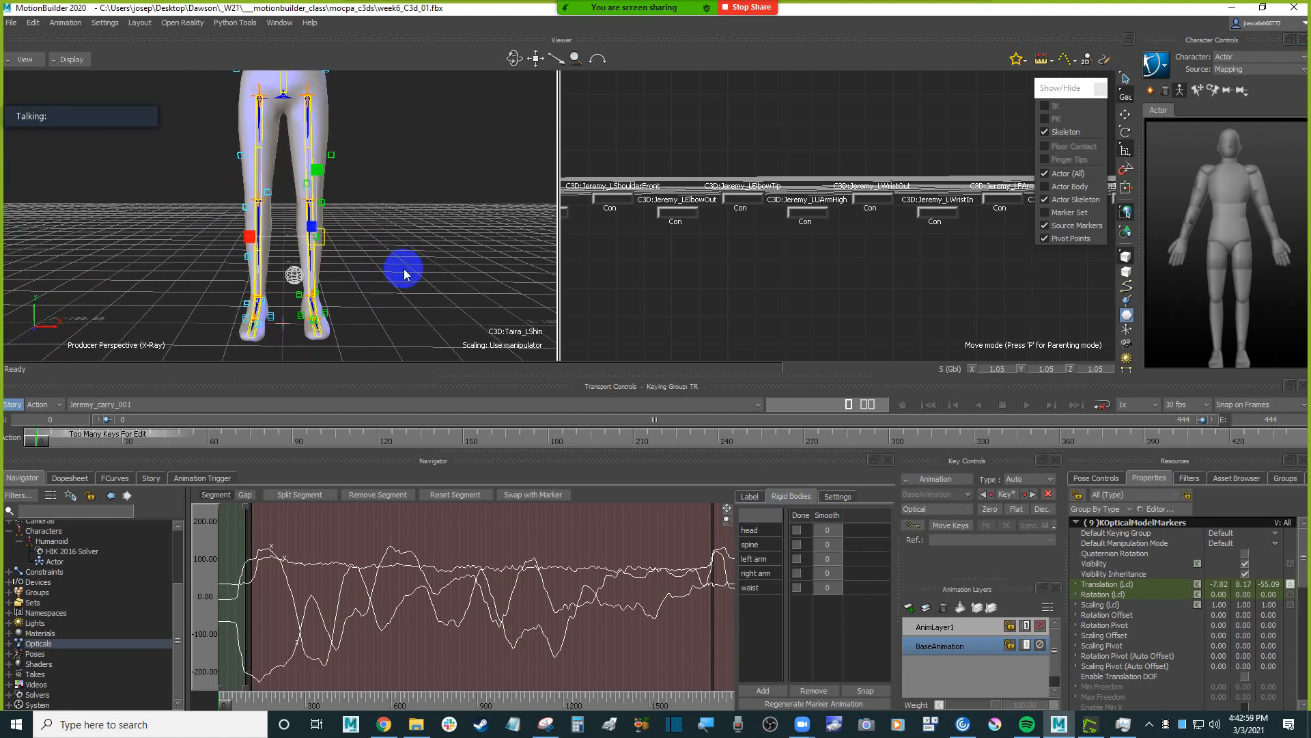
Create a rigid body from the selected leg markers and name it "left leg".
left_click(763, 690)
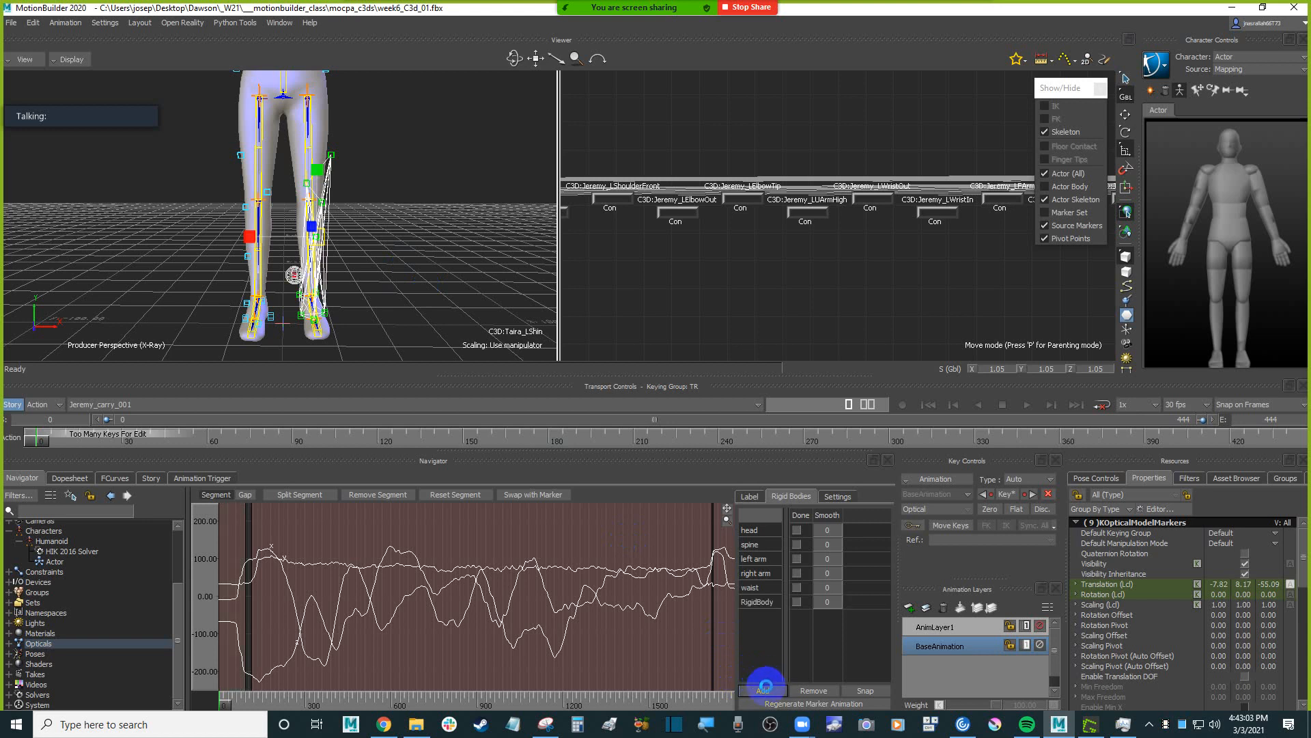
left_click(759, 601)
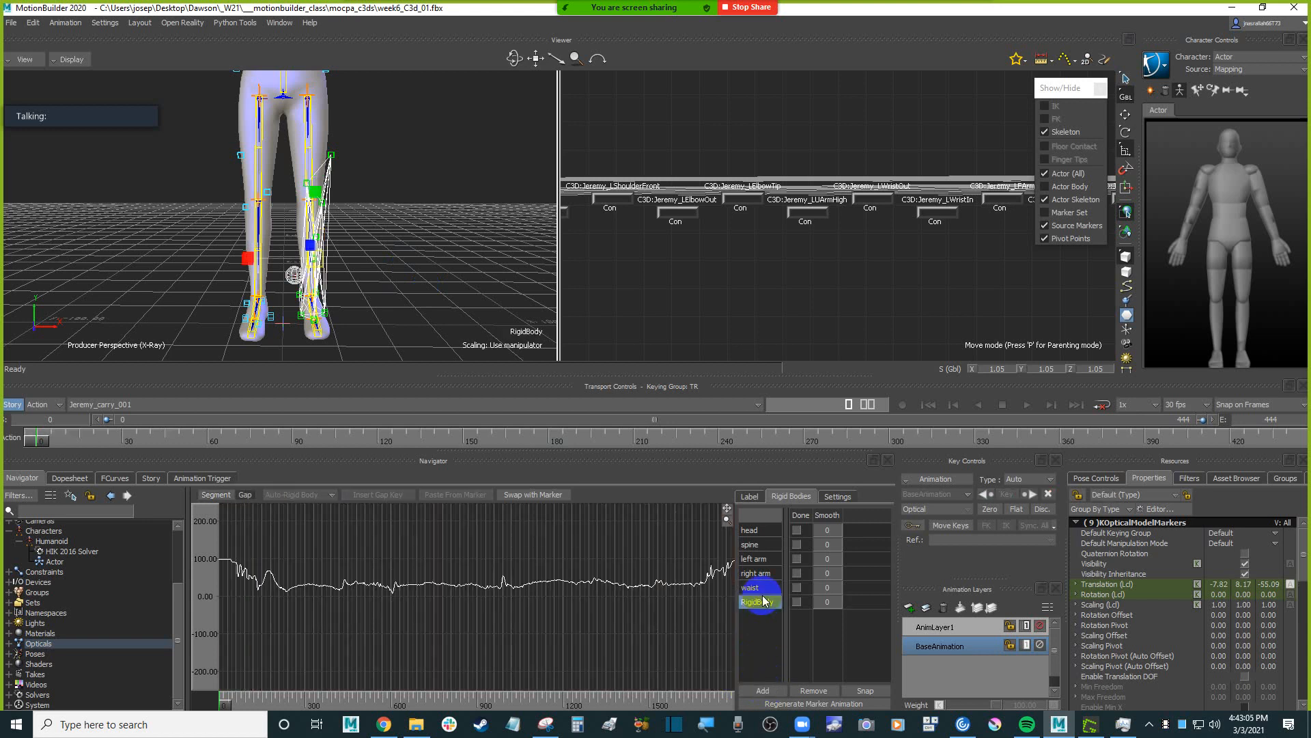
double_click(761, 602)
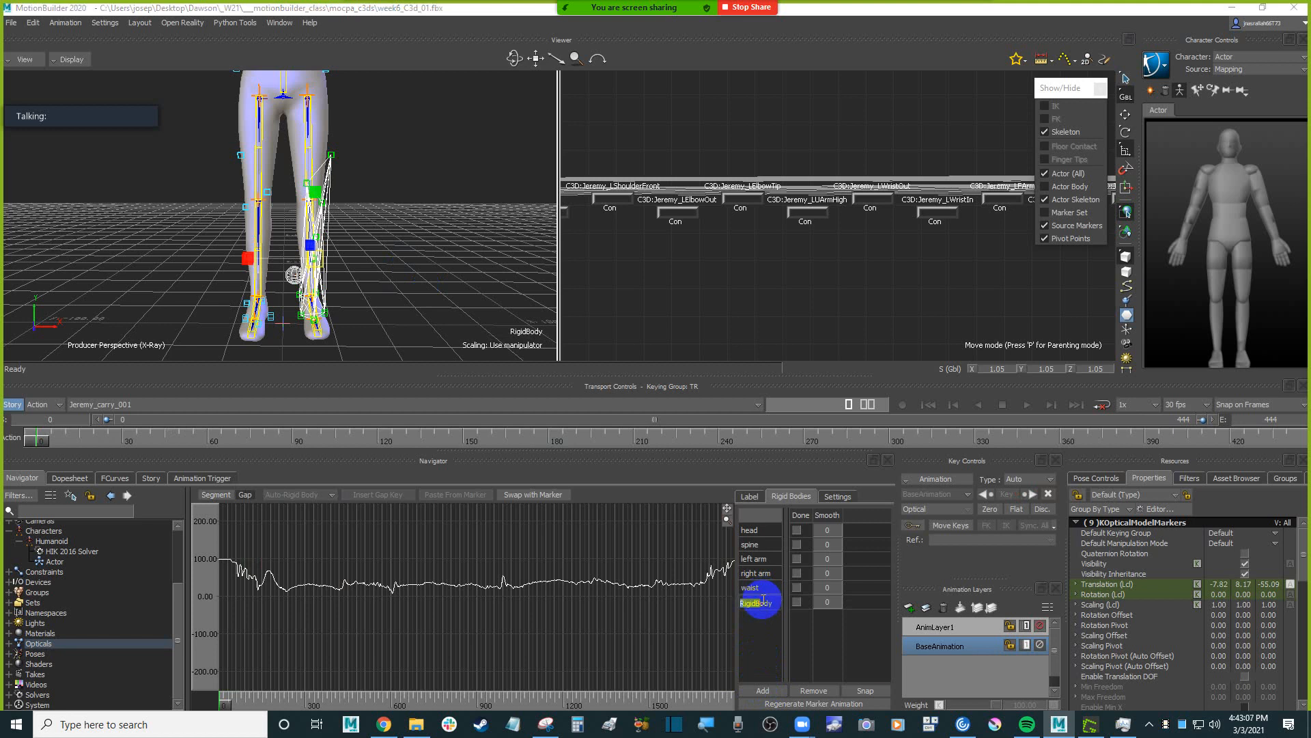
mouse_move(434, 216)
left_mouse_down("shift")
mouse_move(439, 263)
mouse_move(410, 295)
mouse_move(436, 310)
mouse_move(437, 236)
left_mouse_up("shift")
left_click(763, 691)
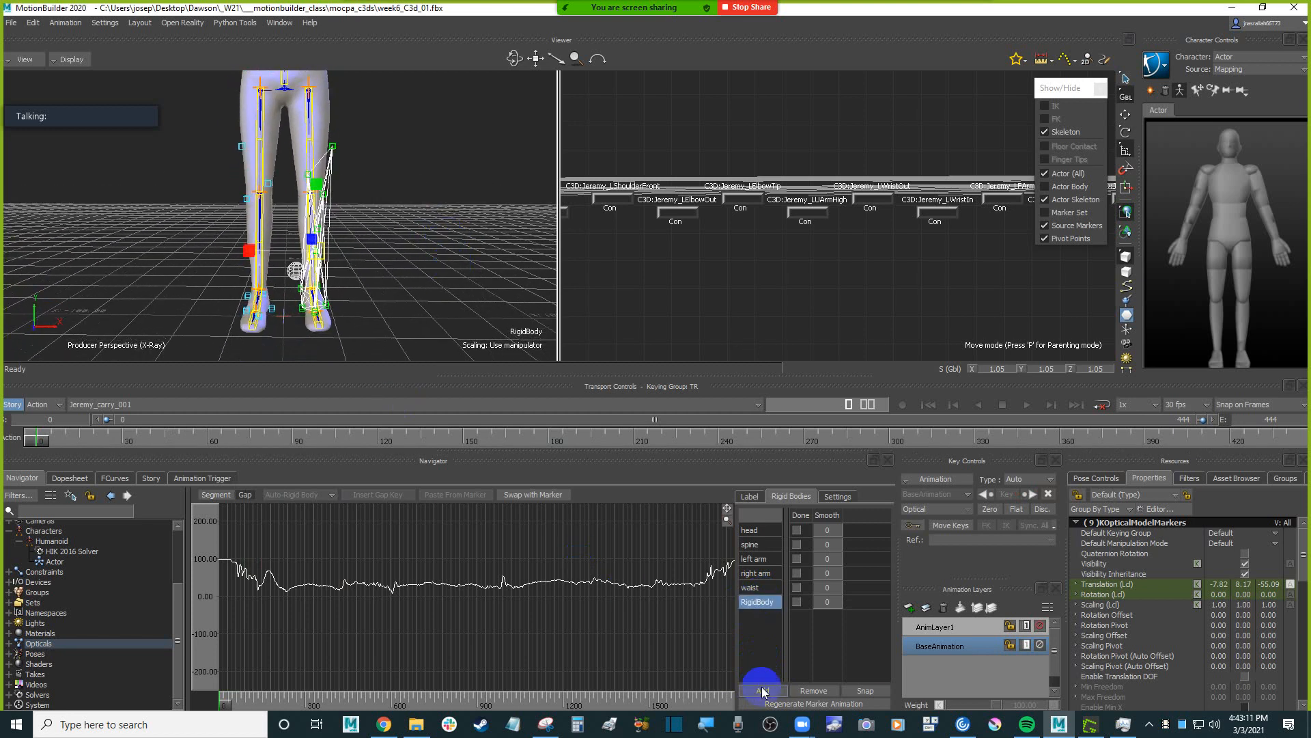
double_click(759, 602)
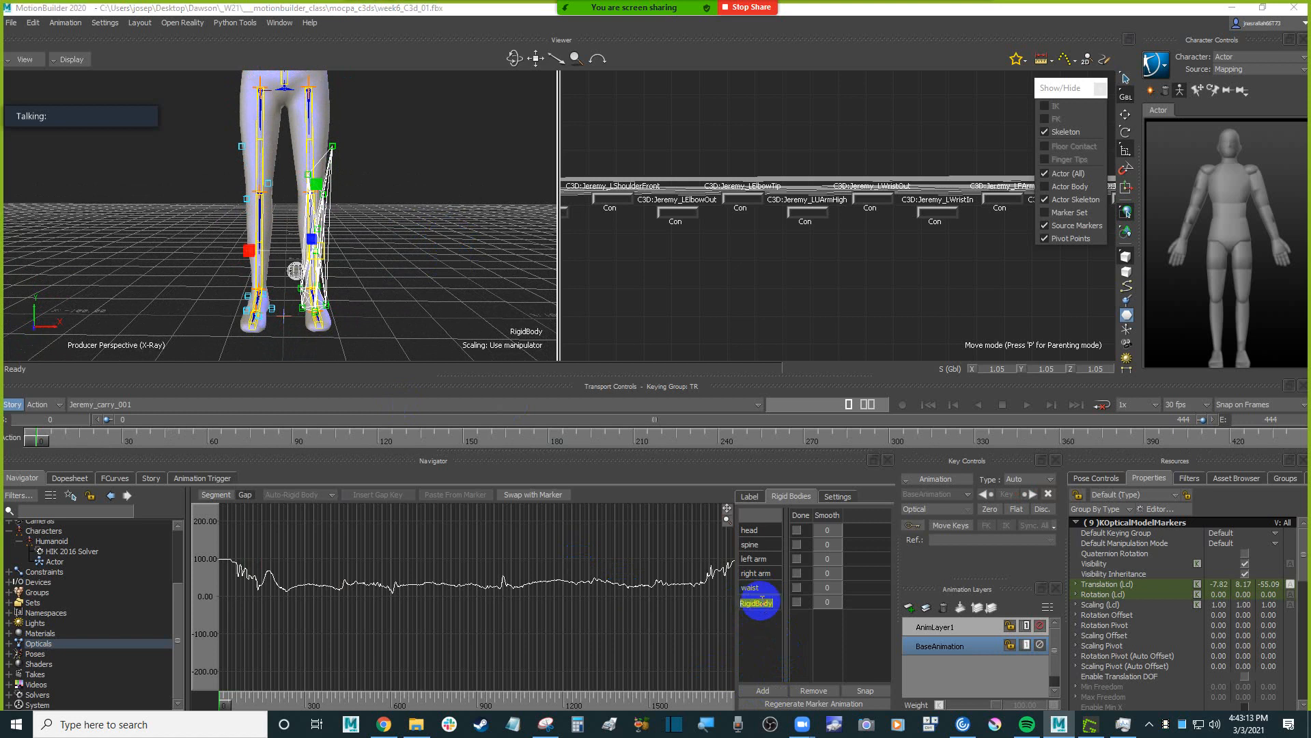
type("left leg")
key("Return")
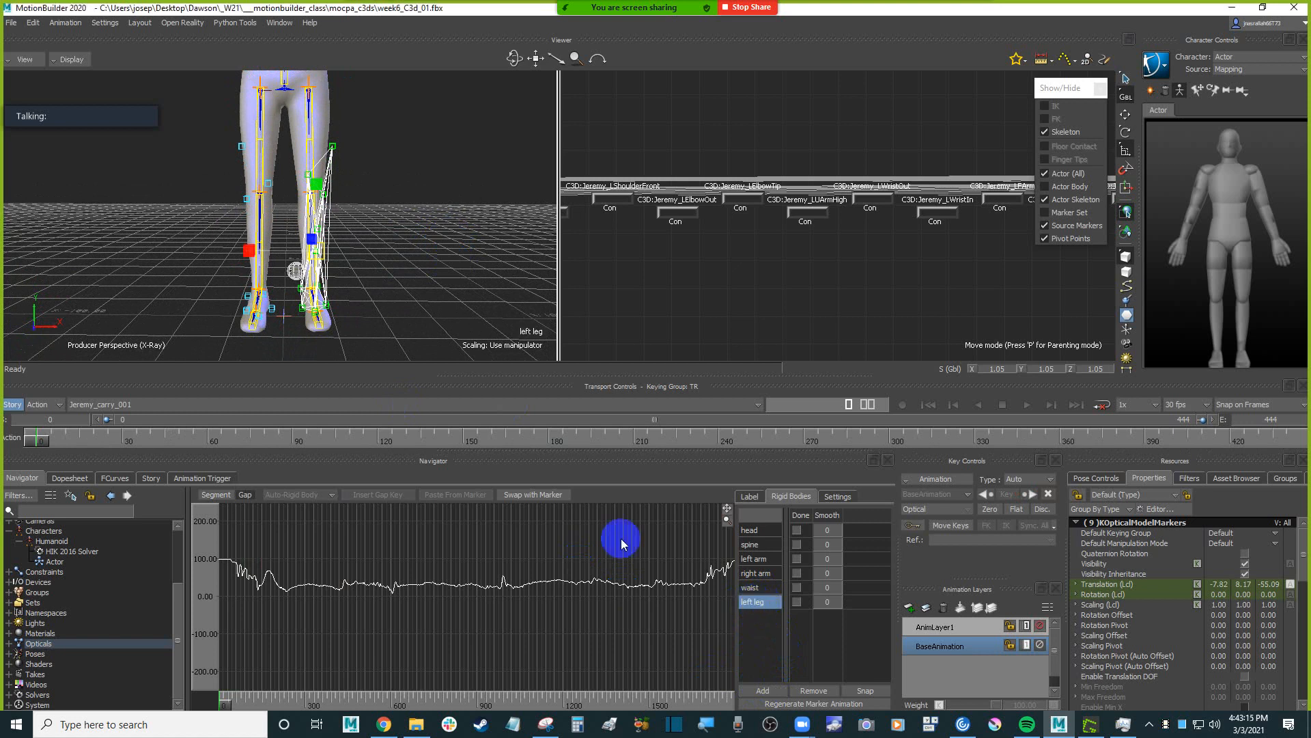
Select all the optical markers along the character's right leg, from the thigh to the foot.
left_click_drag(387, 231, 403, 222, "shift")
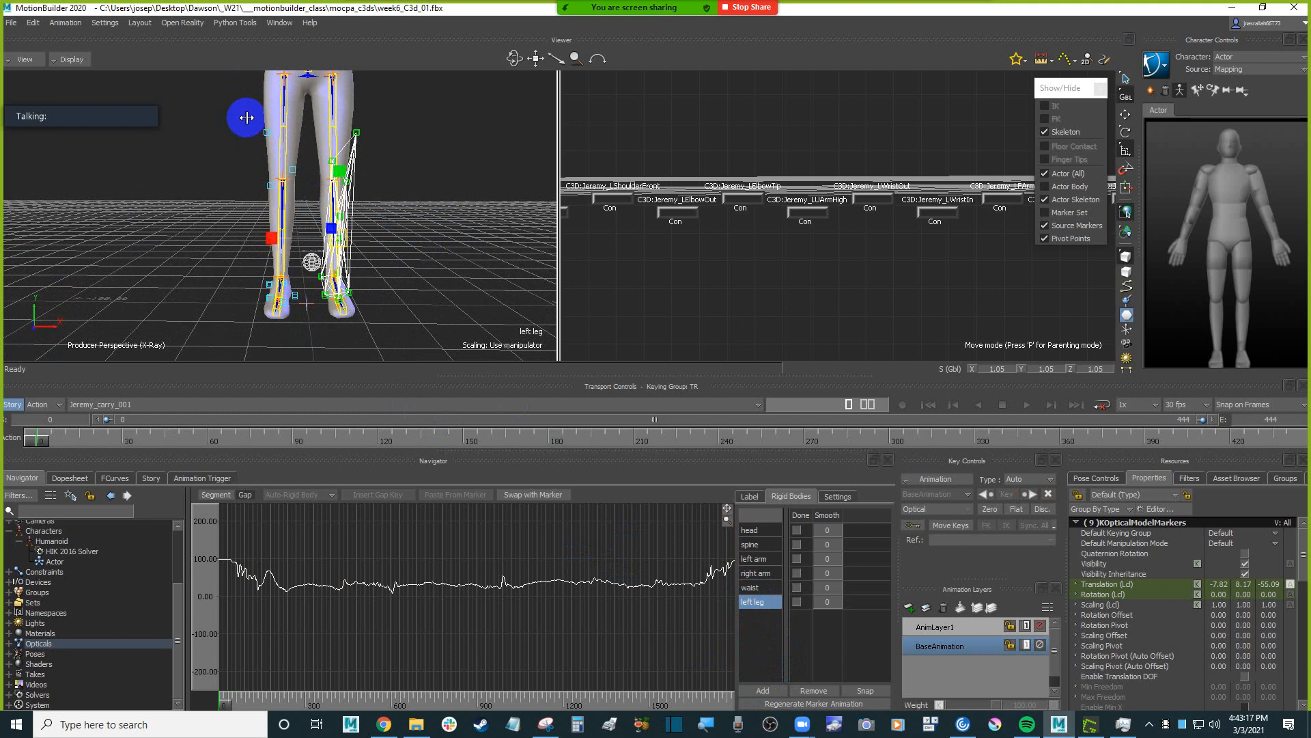
left_click_drag(267, 179, 247, 235, "ctrl+shift")
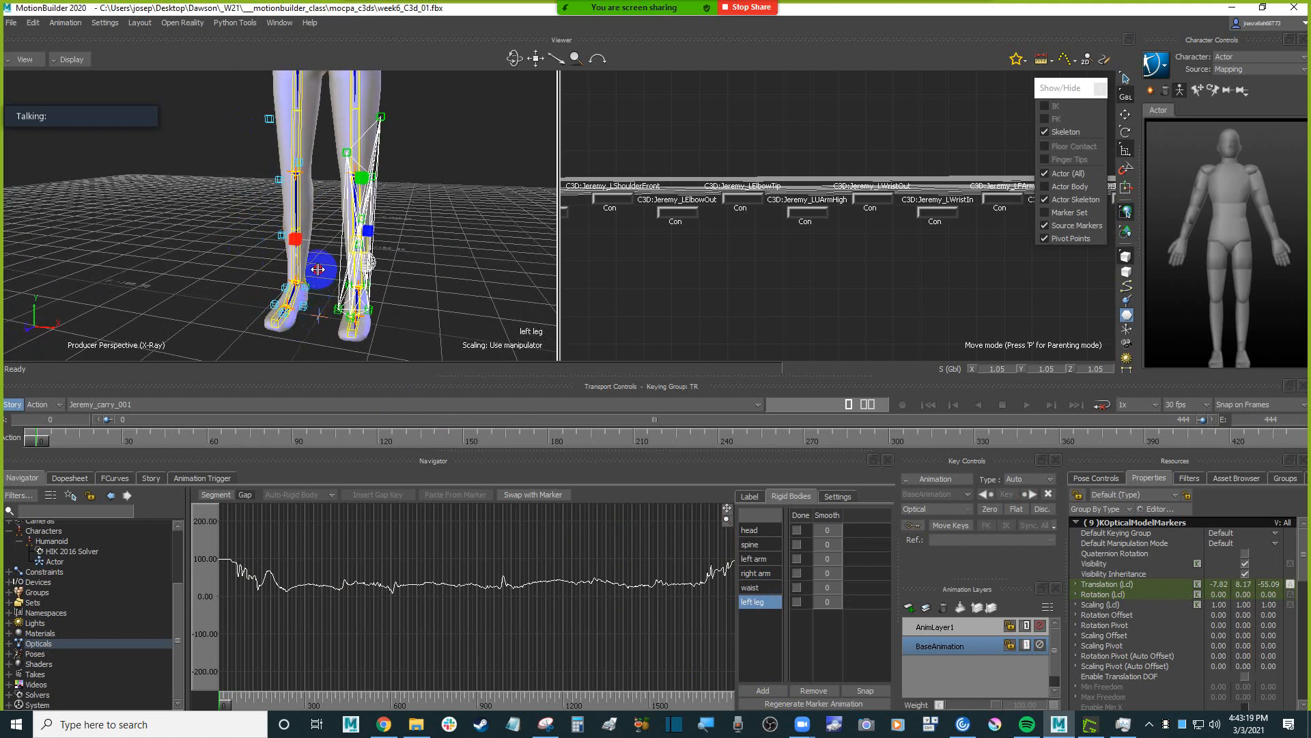
left_click(328, 270)
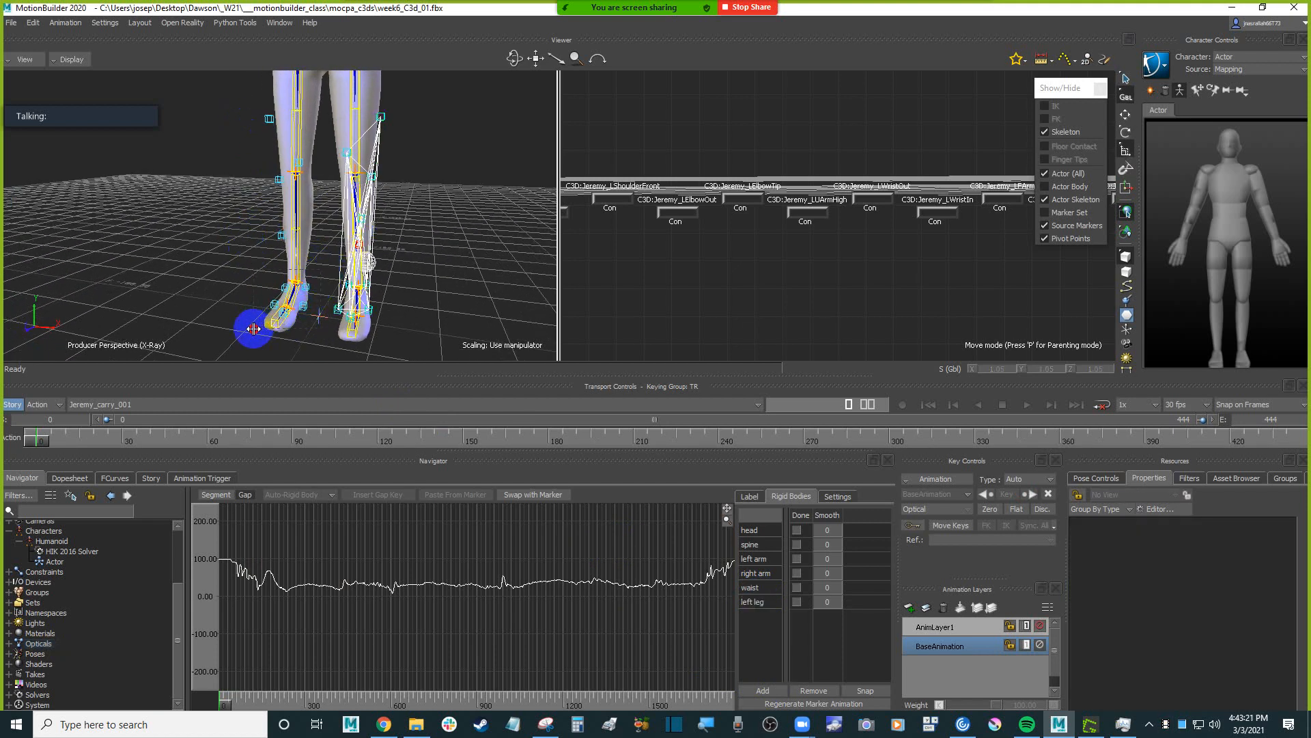
left_click_drag(253, 328, 253, 328)
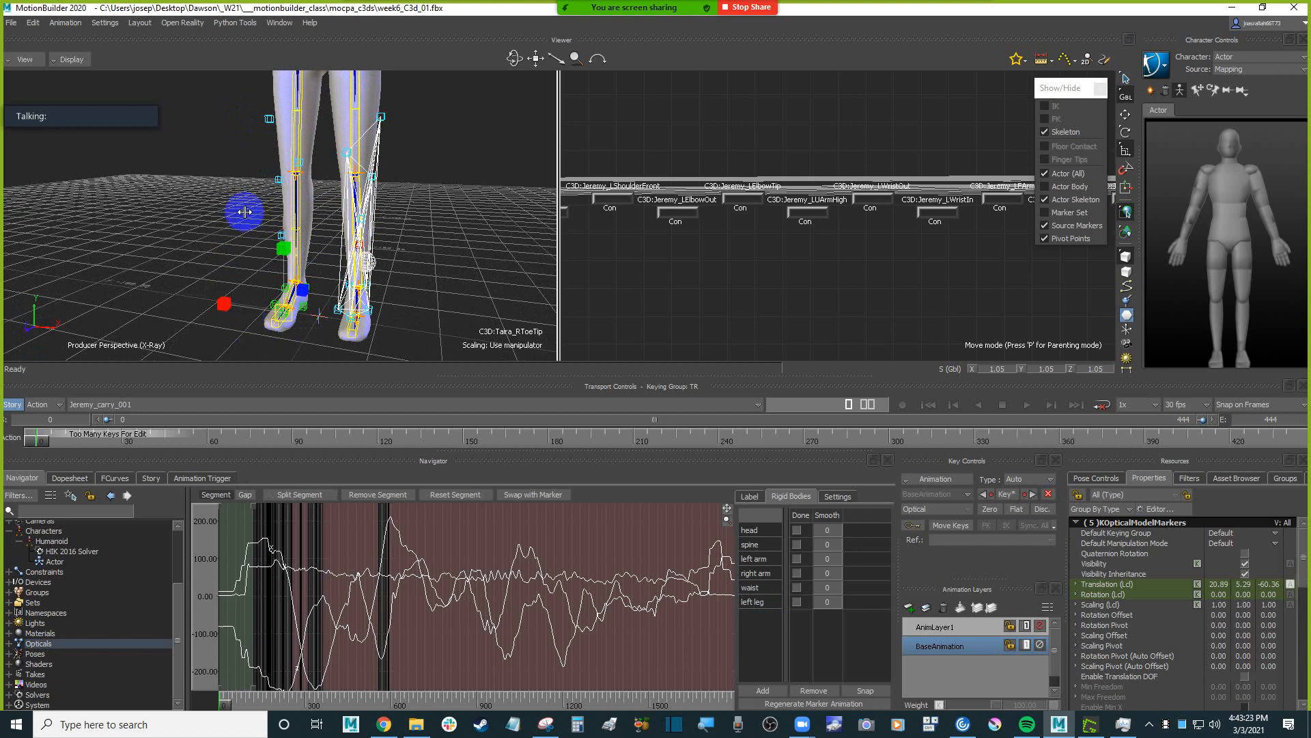
left_click_drag(247, 164, 253, 193, "shift")
left_click_drag(237, 132, 191, 177)
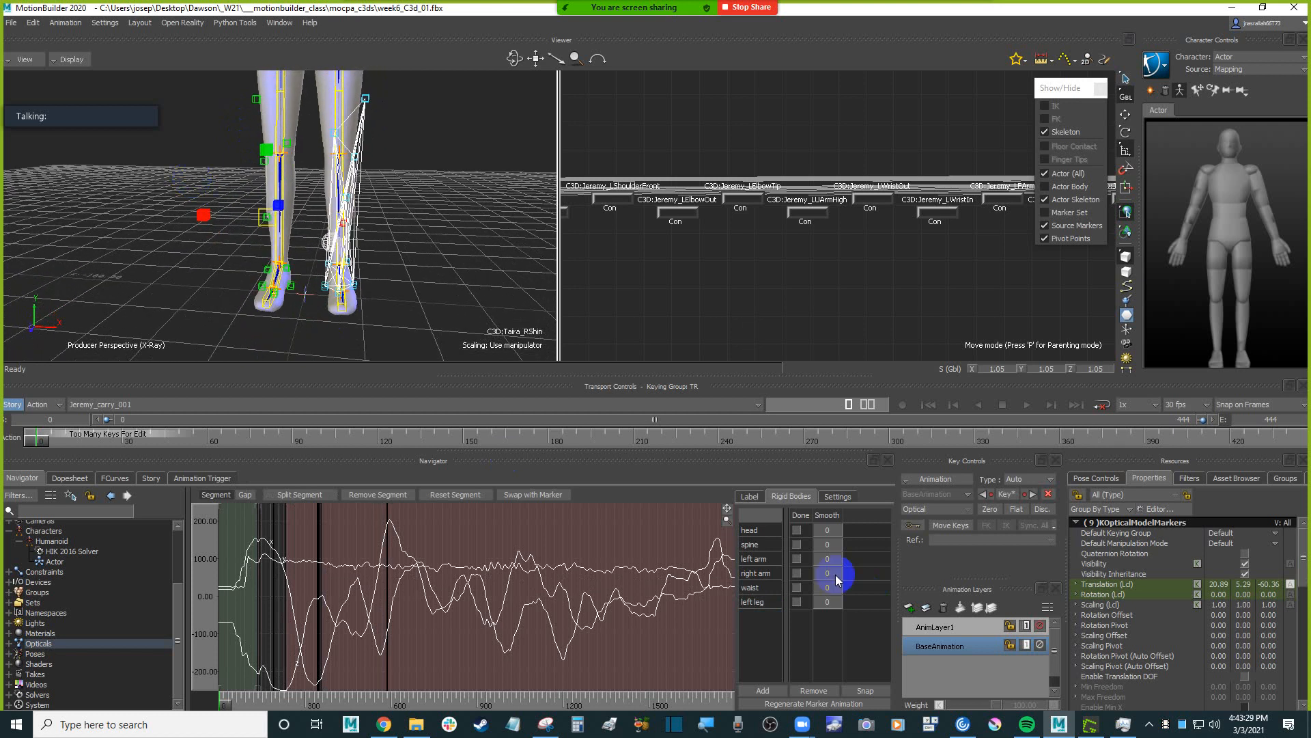
Create a rigid body from the selected leg markers and name it "right leg".
left_click(761, 690)
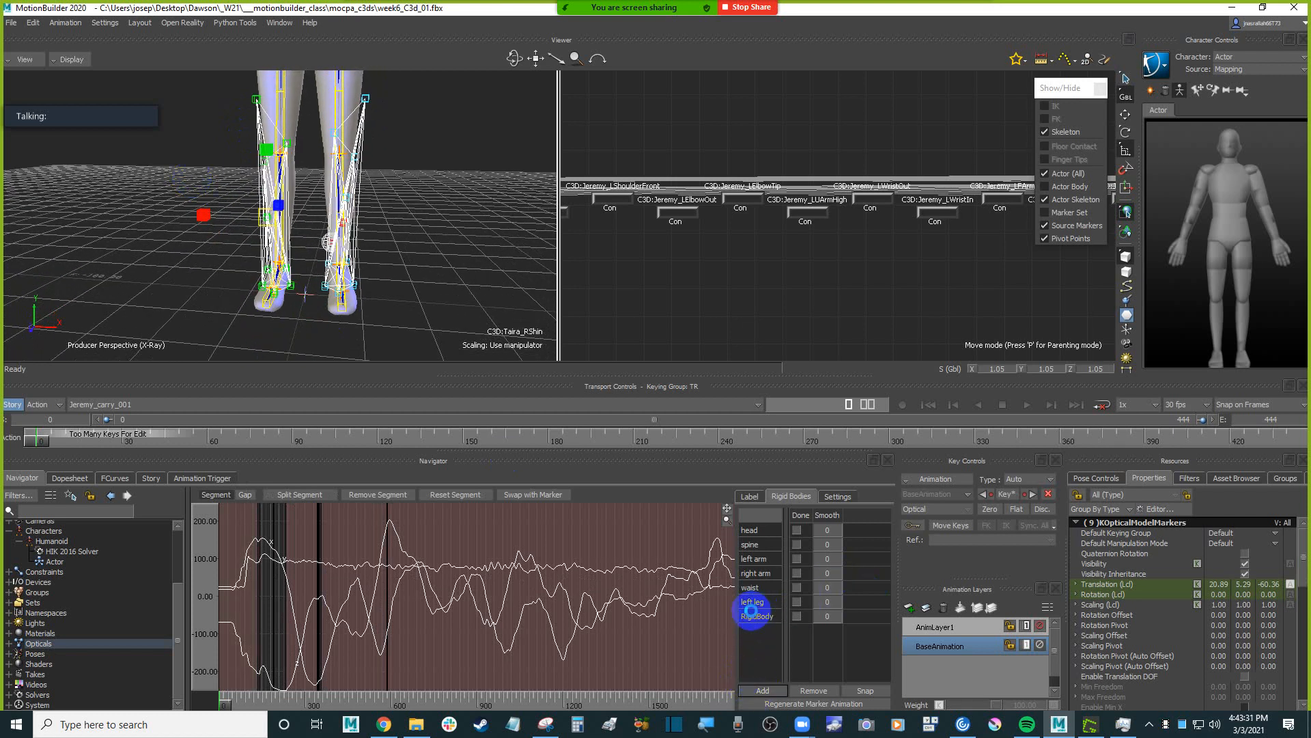
double_click(759, 620)
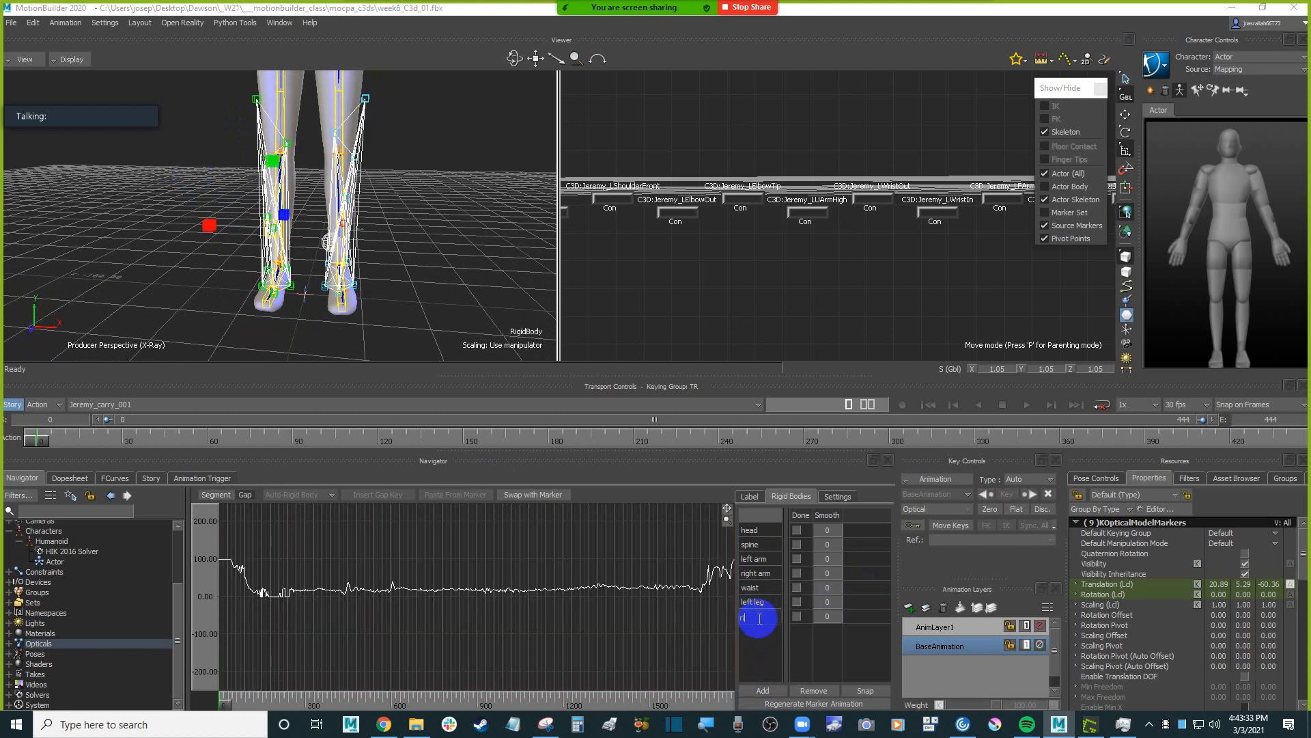
type("right leg")
key("Return")
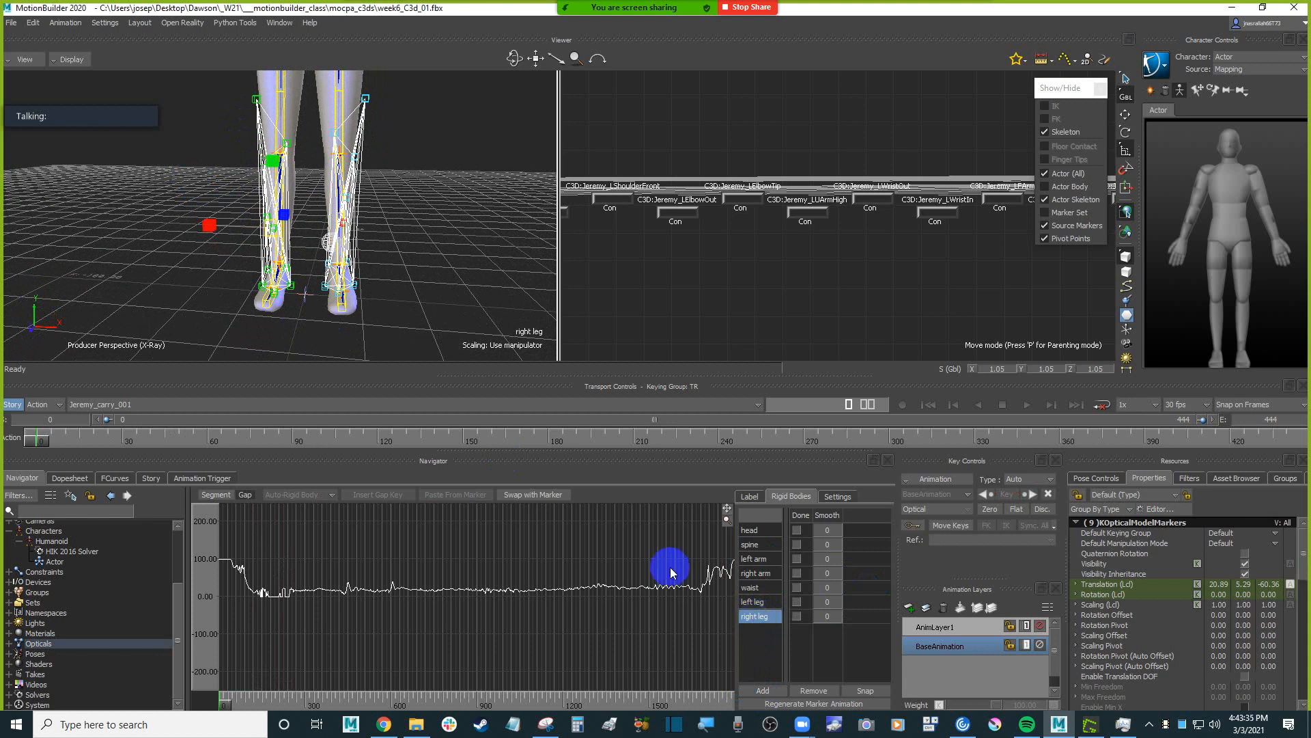
Clear the selection and switch the perspective view from X-Ray to the Models only display.
left_click(422, 225)
scroll(426, 220, "down", 4)
mouse_move(428, 219)
left_mouse_down("shift")
mouse_move(435, 278)
mouse_move(422, 302)
mouse_move(410, 257)
mouse_move(417, 283)
mouse_move(393, 266)
left_mouse_up("shift")
key("ctrl+a")
key("ctrl+a")
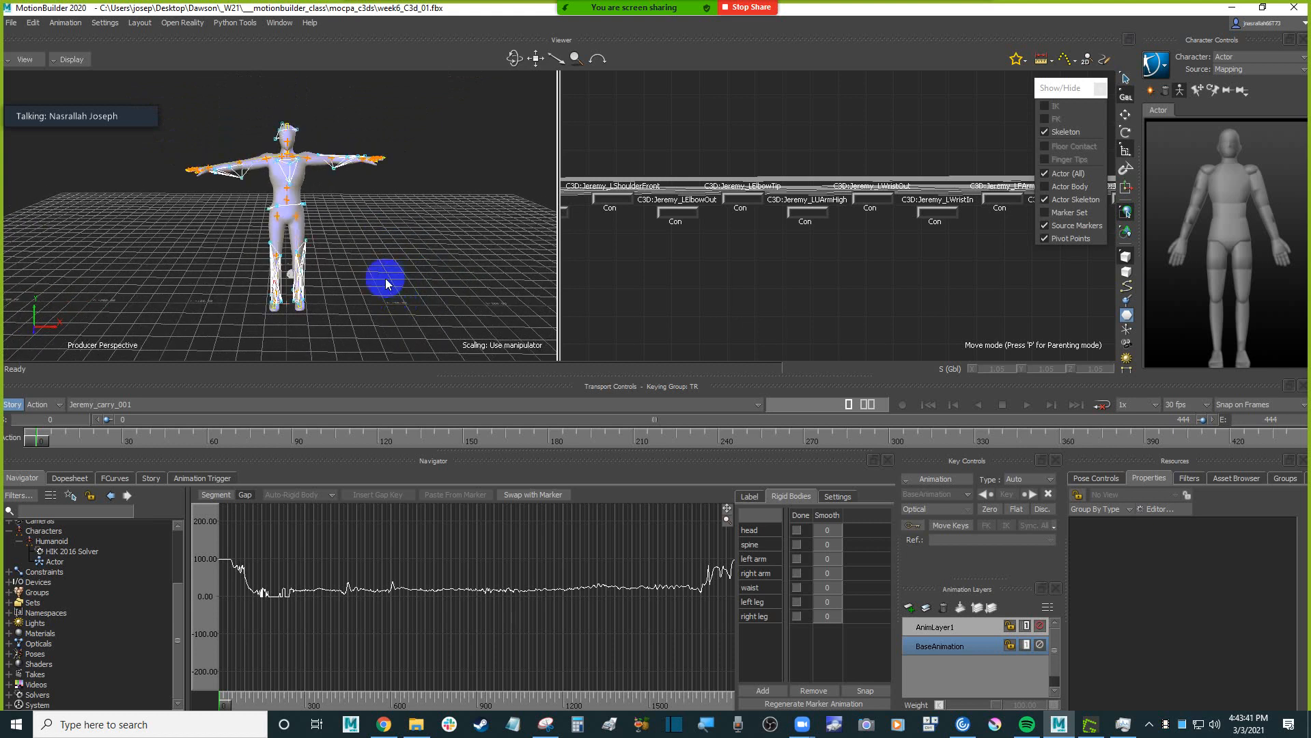
key("ctrl+a")
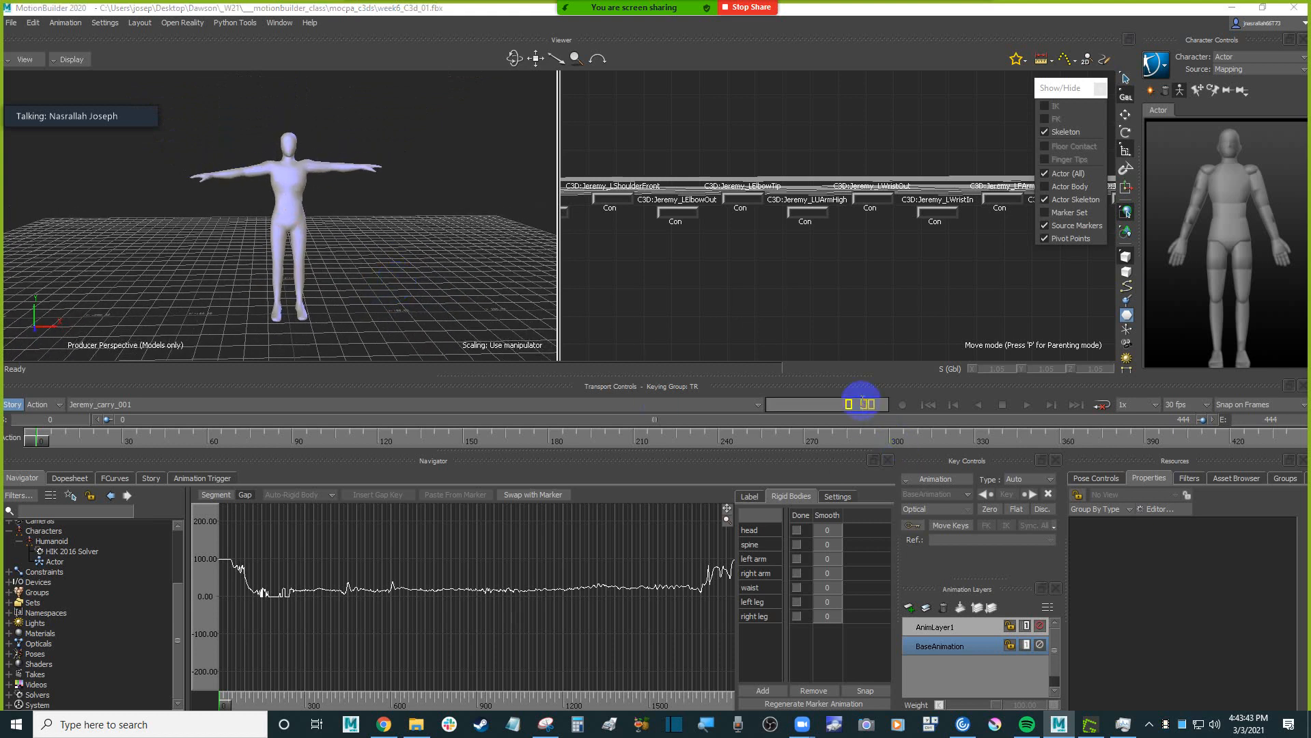
Move the take's current time to frame 375.
left_click(881, 403)
type("37")
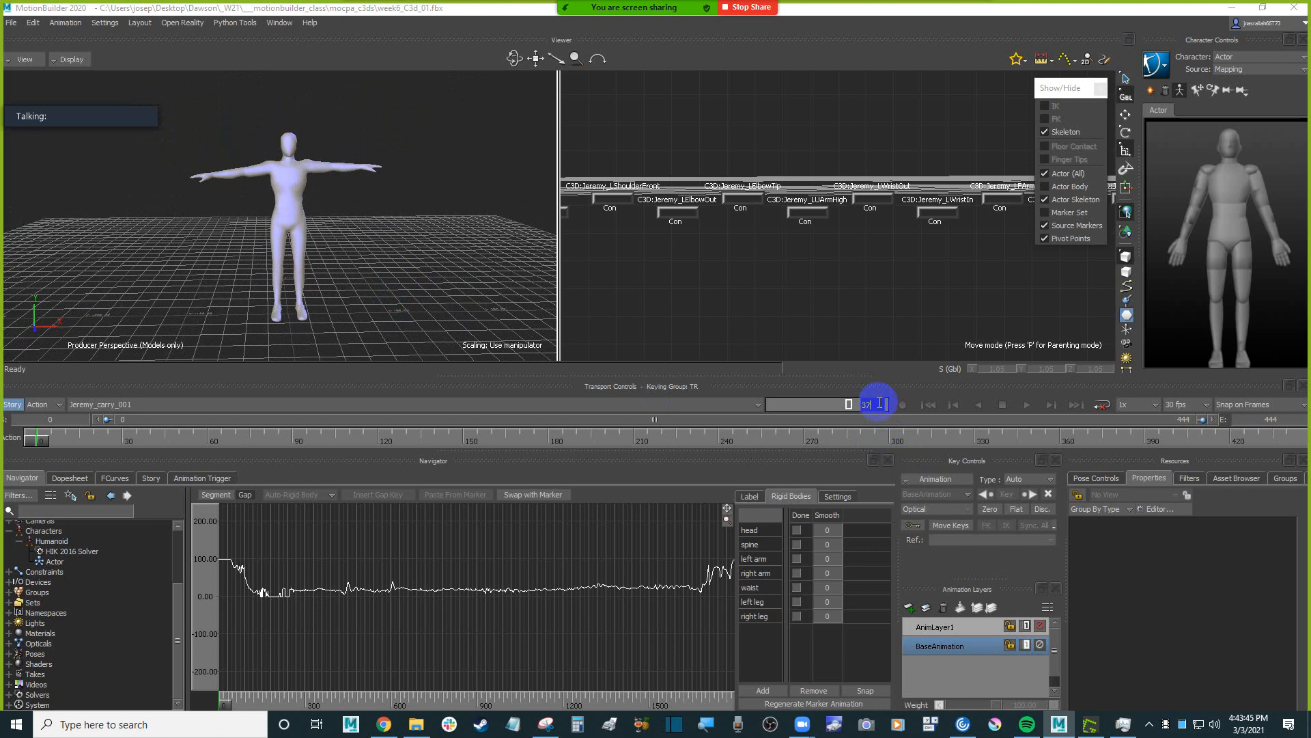
type("0")
key("Return")
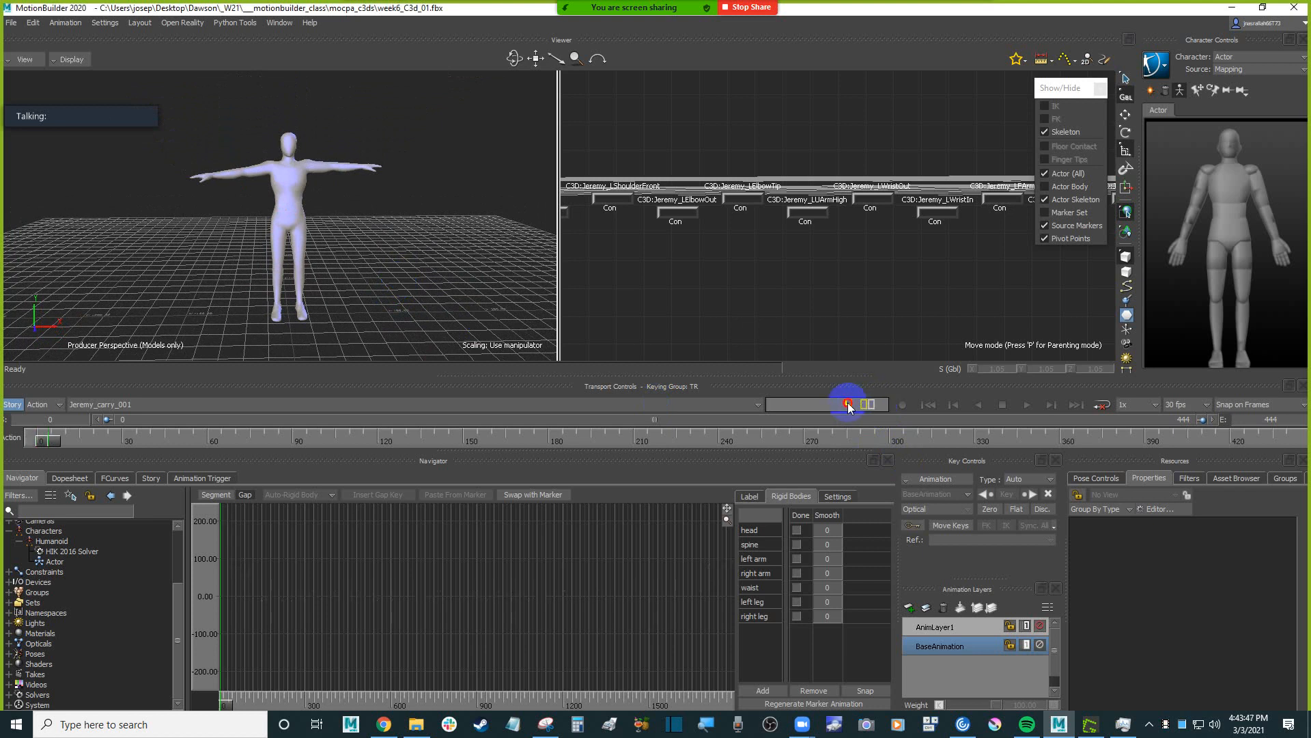
left_click(849, 403)
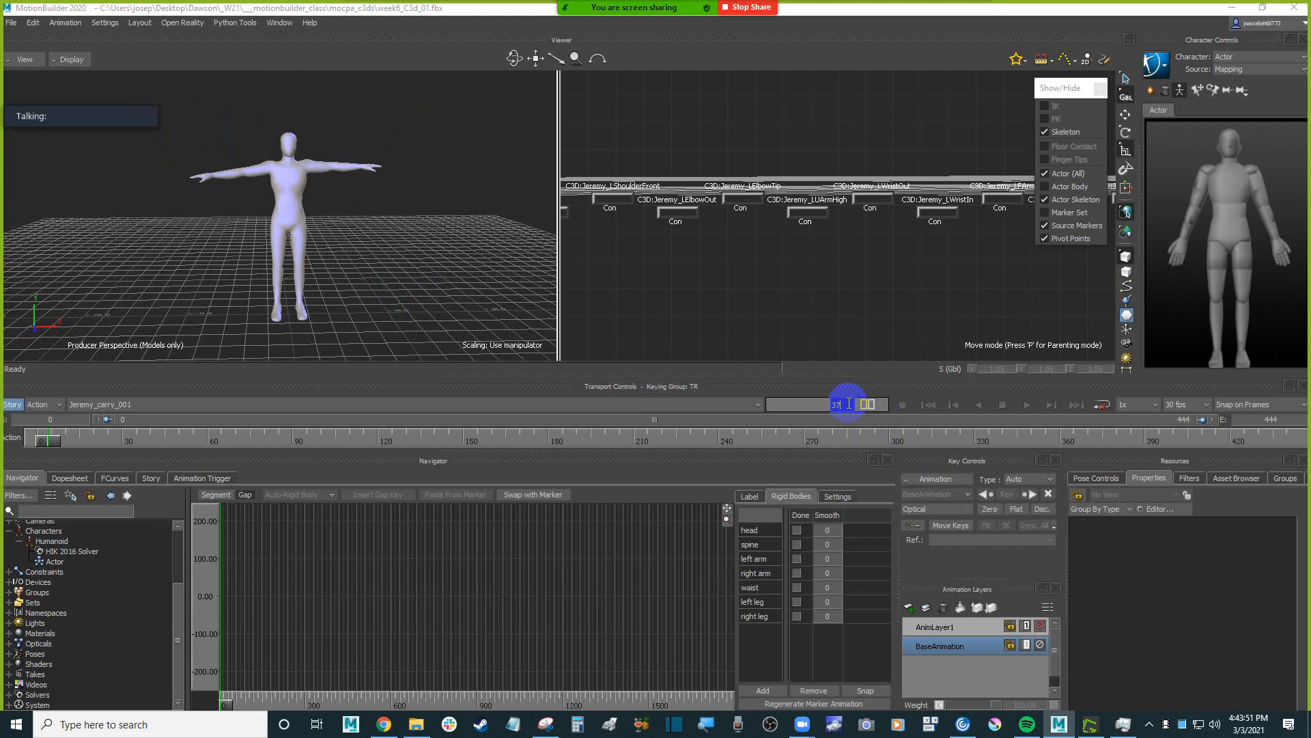
key("Return")
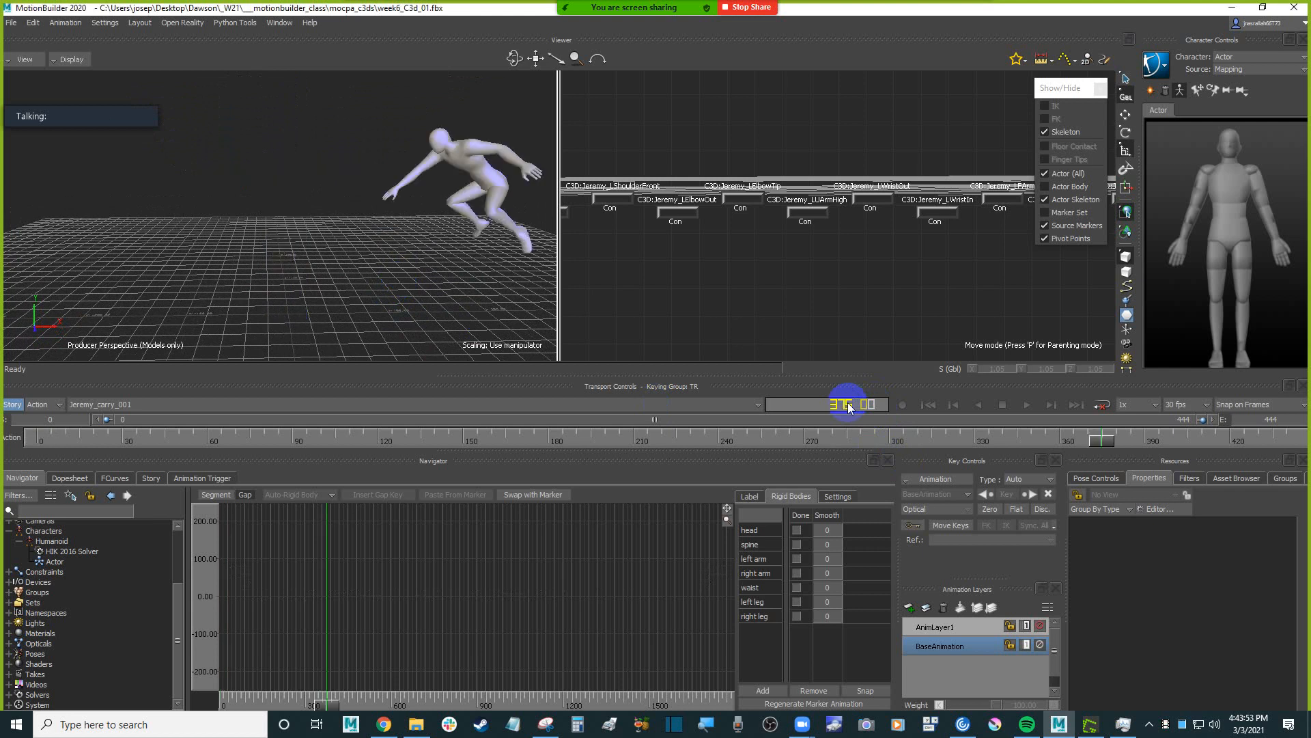
Compare the character's pose at frame 375 with the saved capture in the Snipping Tool, and minimise the capture.
left_click_drag(375, 209, 484, 235, "ctrl+shift")
left_click(546, 725)
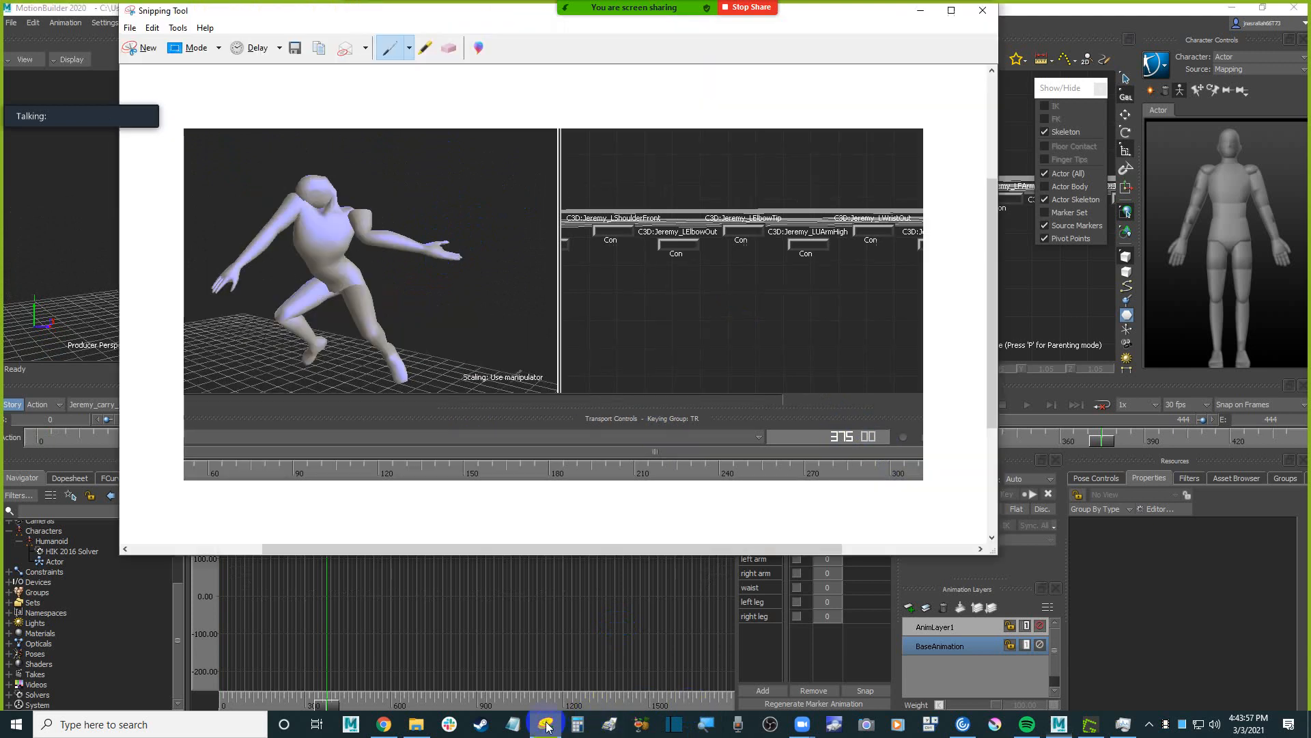
left_click_drag(297, 18, 618, 42)
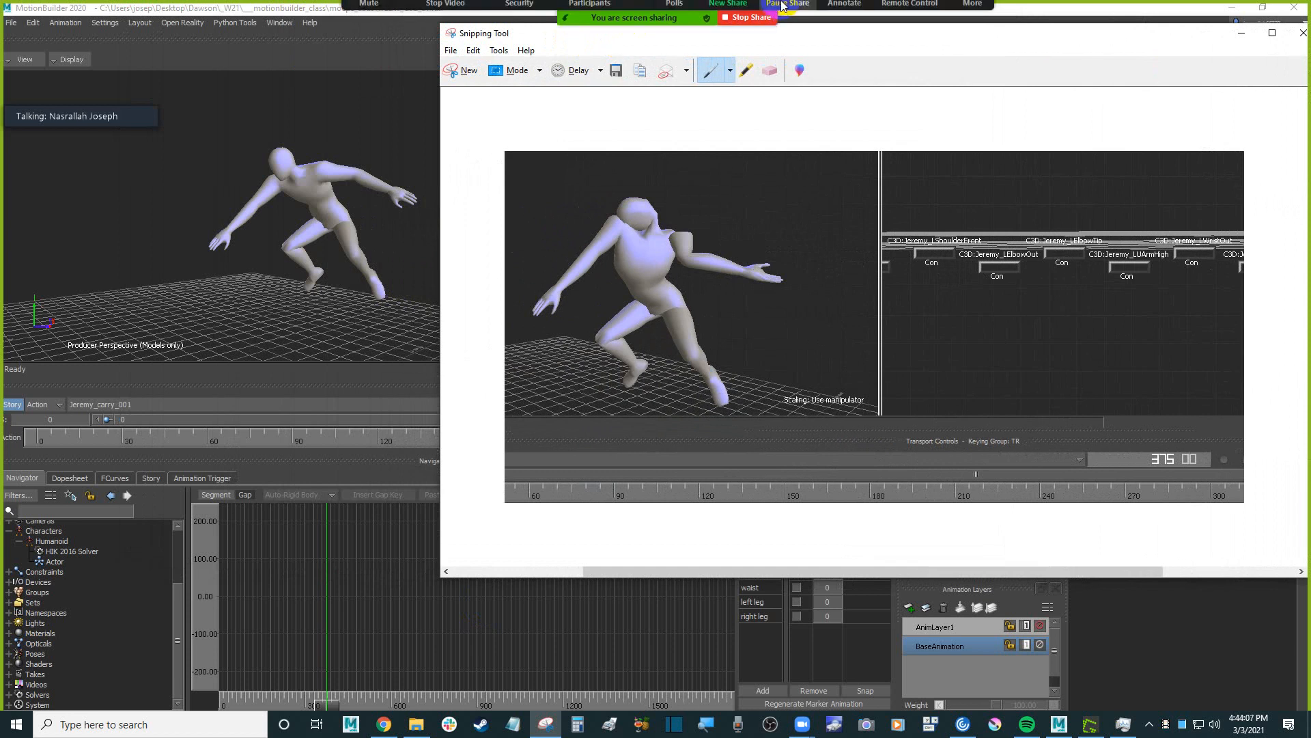
left_click_drag(1089, 38, 1062, 60)
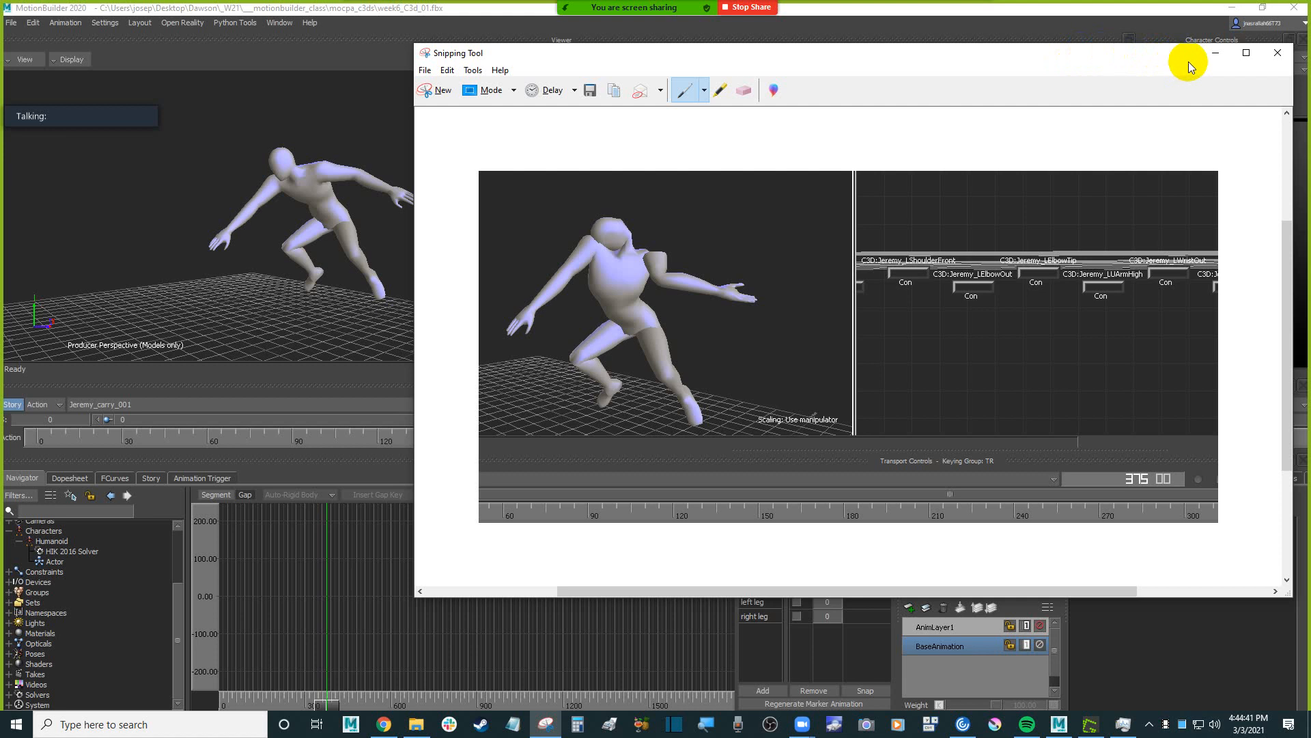
left_click(1213, 59)
Play the character's motion from frame 375, return to the start of the take and examine the character.
left_click_drag(424, 255, 440, 225, "ctrl+shift")
key("Home")
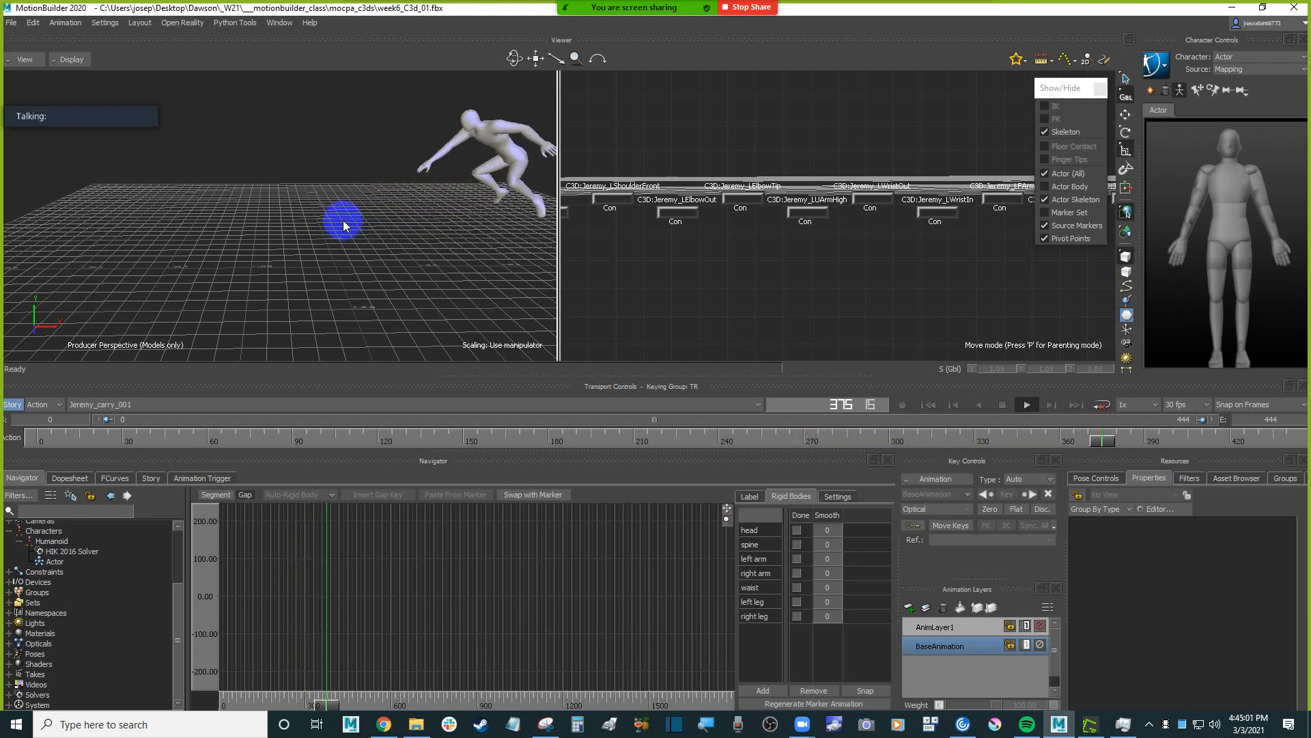
left_click_drag(359, 235, 383, 250, "ctrl+shift")
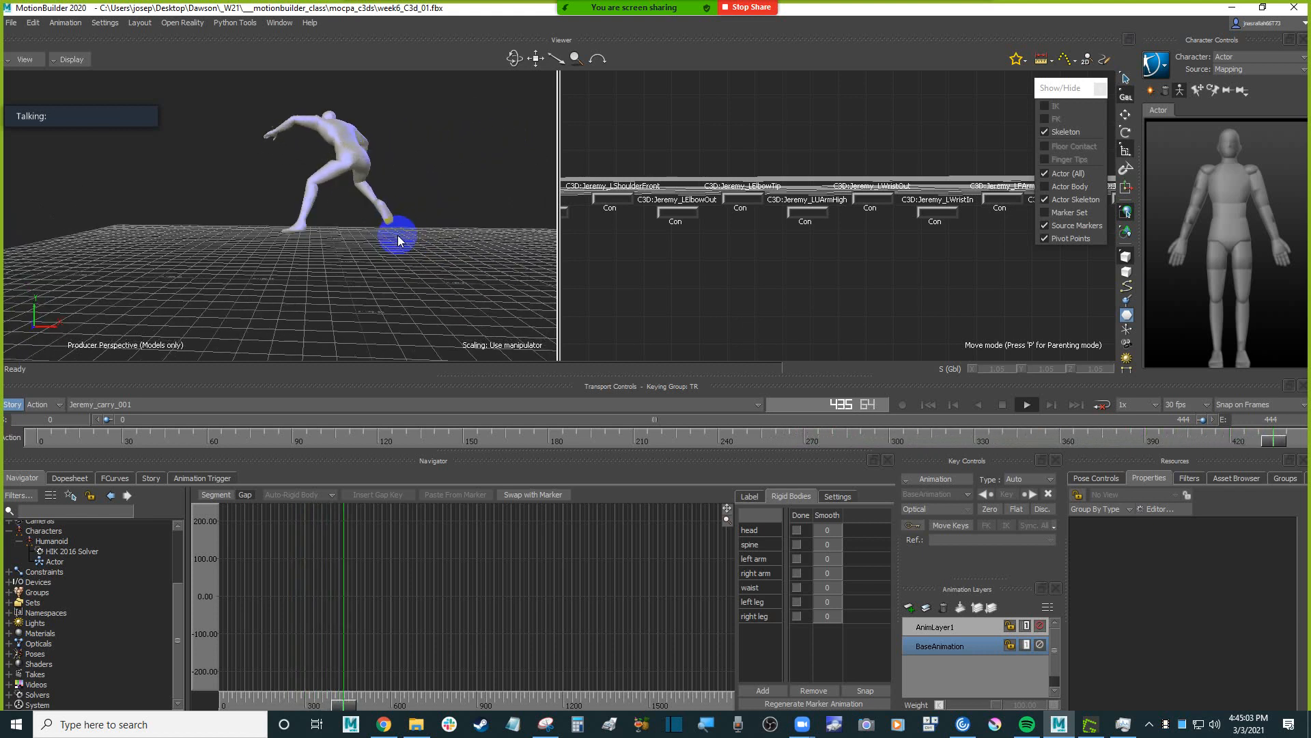
key("Home")
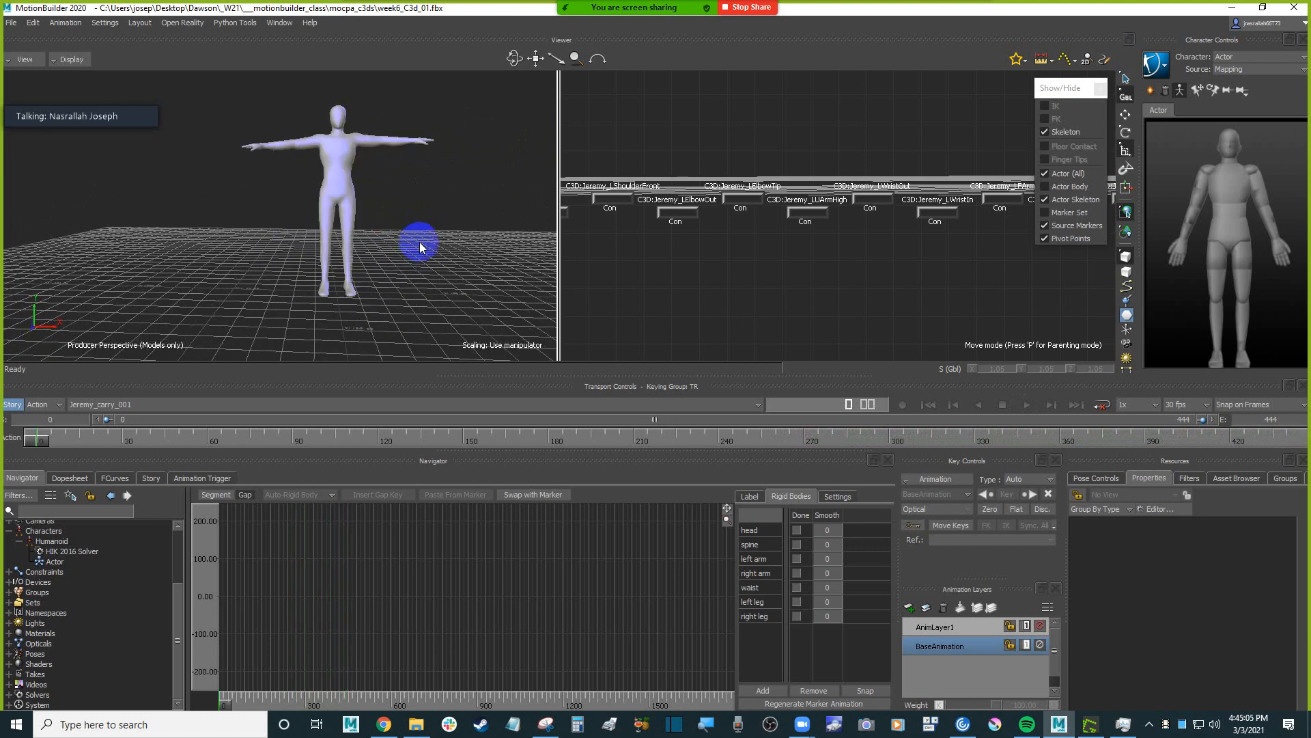
mouse_move(419, 242)
left_mouse_down("ctrl+shift")
mouse_move(400, 217)
mouse_move(423, 256)
left_mouse_up("ctrl+shift")
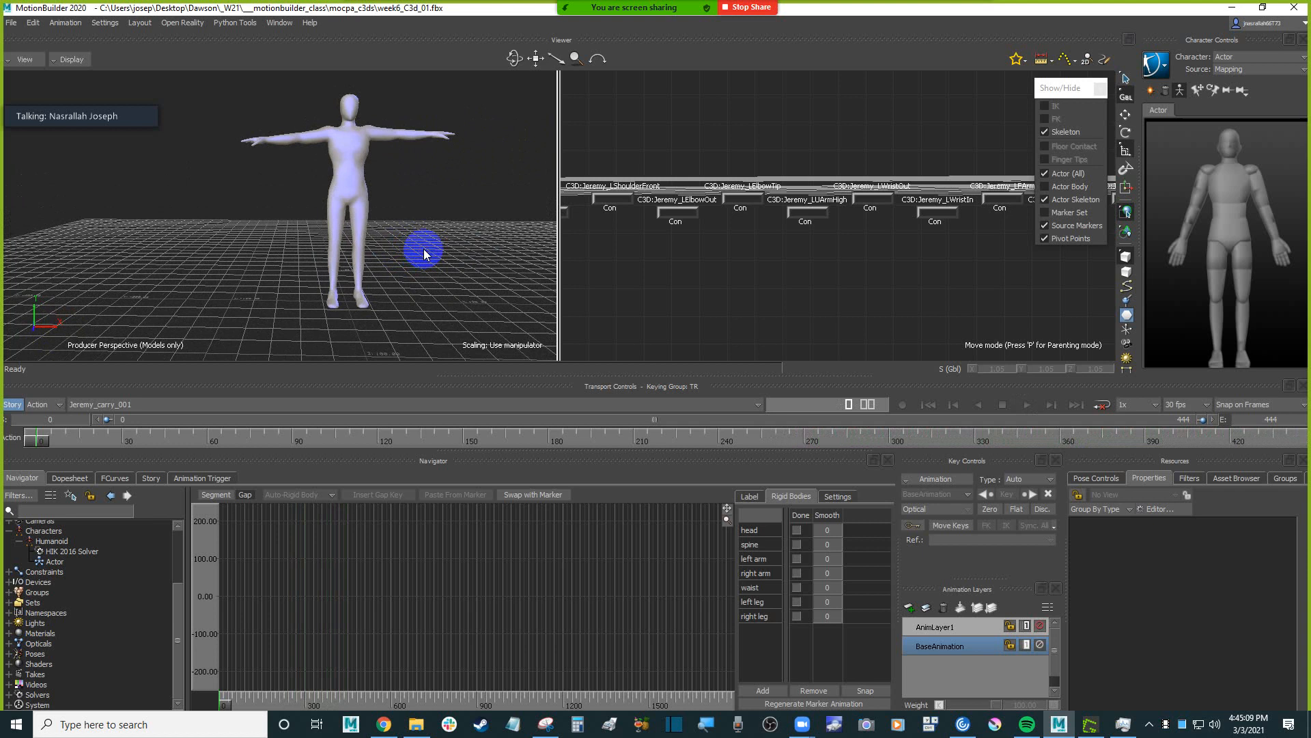
left_click_drag(428, 240, 575, 232, "ctrl+shift")
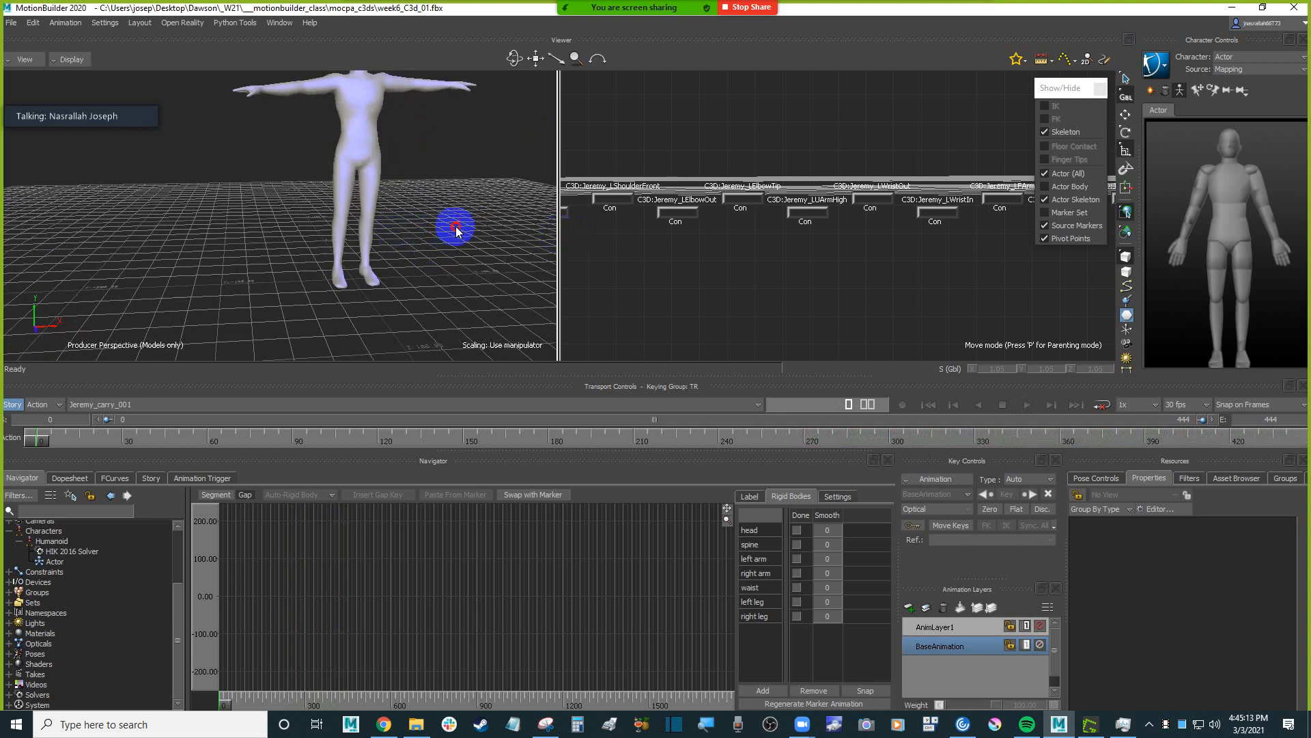
Scrub the take forward to about frame 118 and examine the character's crouching pose up close.
left_click(40, 442)
left_click_drag(40, 443, 247, 439)
left_click_drag(311, 357, 386, 293, "ctrl+shift")
left_click_drag(246, 445, 378, 441)
left_click_drag(376, 442, 374, 444)
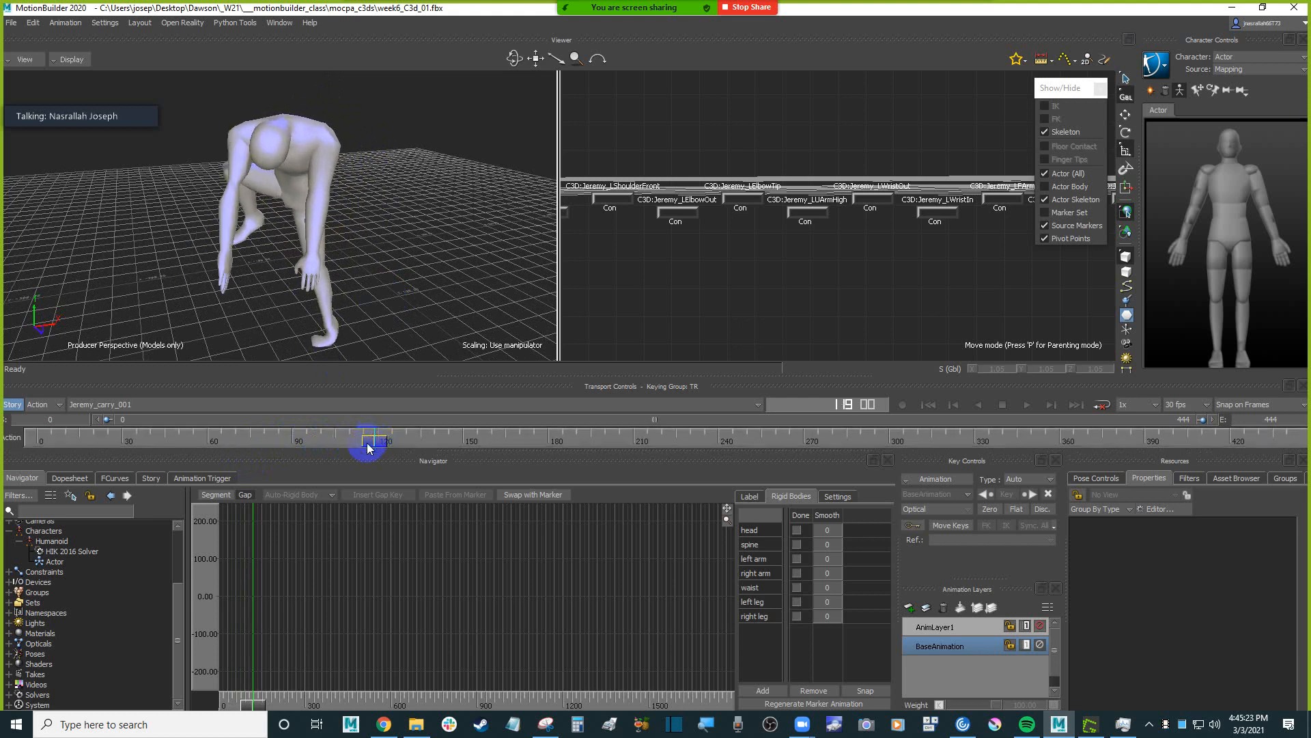
scroll(401, 273, "up", 3)
left_click_drag(402, 263, 470, 299, "shift")
scroll(431, 324, "down", 2)
Switch the perspective view to the X-Ray display and hide the actor skeleton and pivot points.
key("ctrl+a")
key("ctrl+a")
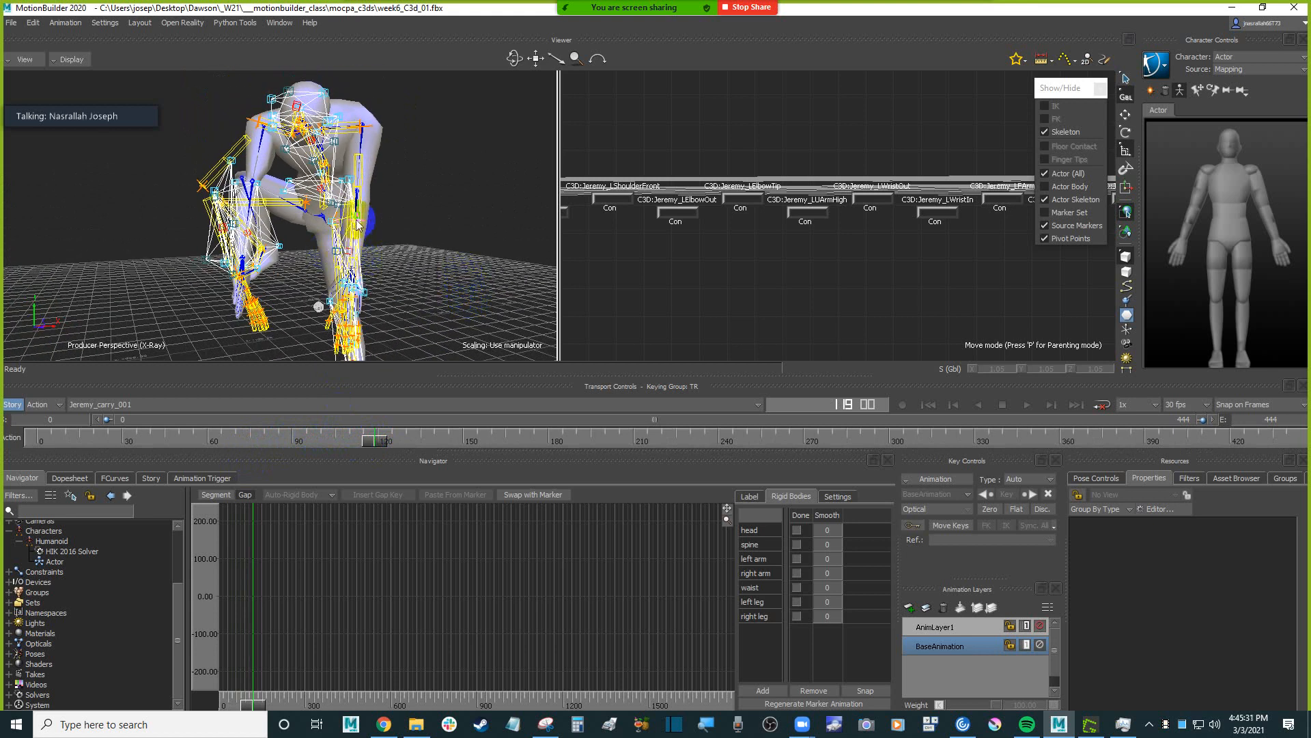
left_click(1089, 203)
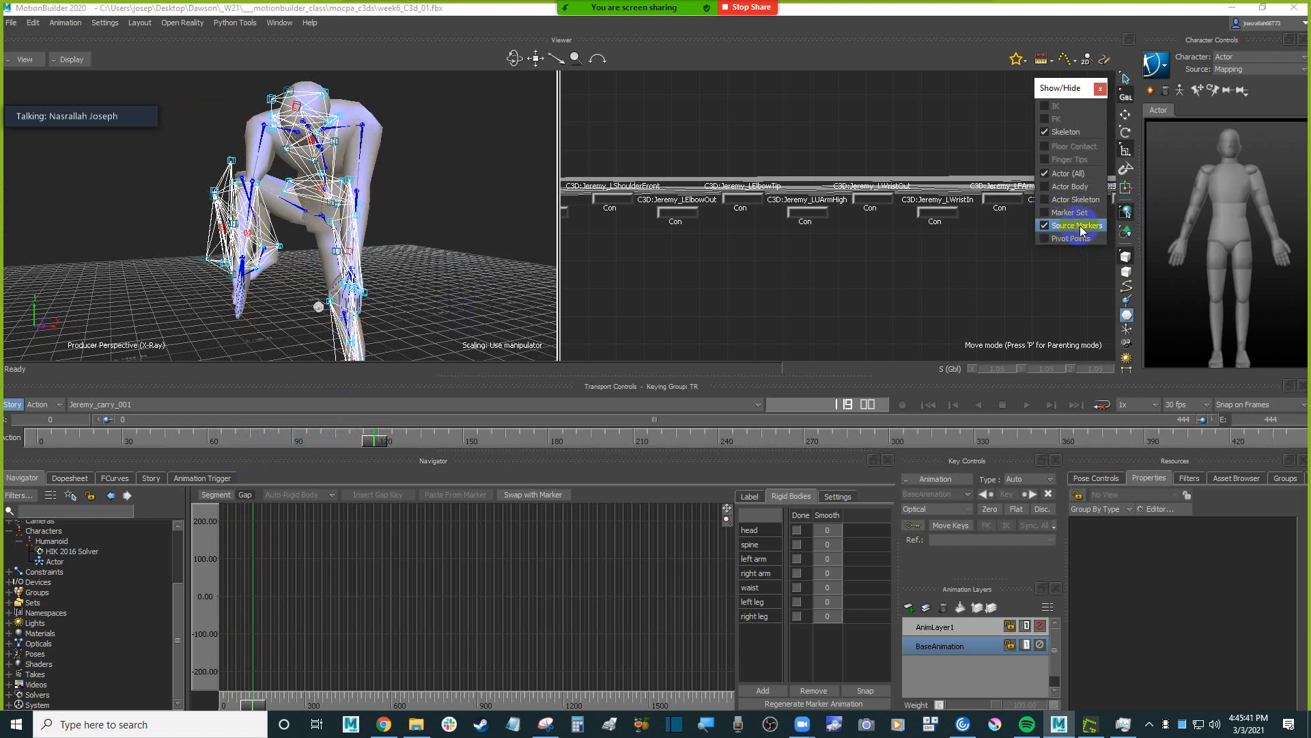
Toggle the source markers and the skeleton off and on to check what each option displays.
left_click(1083, 229)
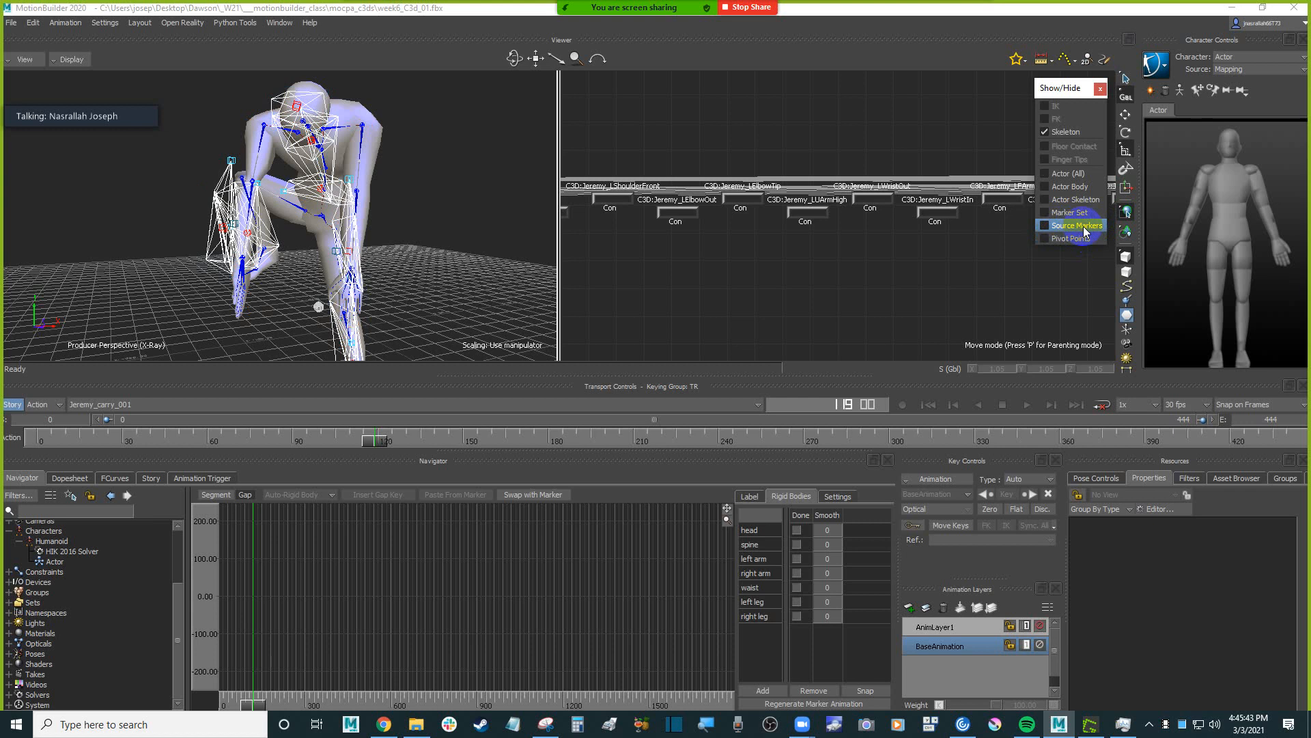
left_click(1083, 230)
left_click(1083, 229)
left_click(1083, 229)
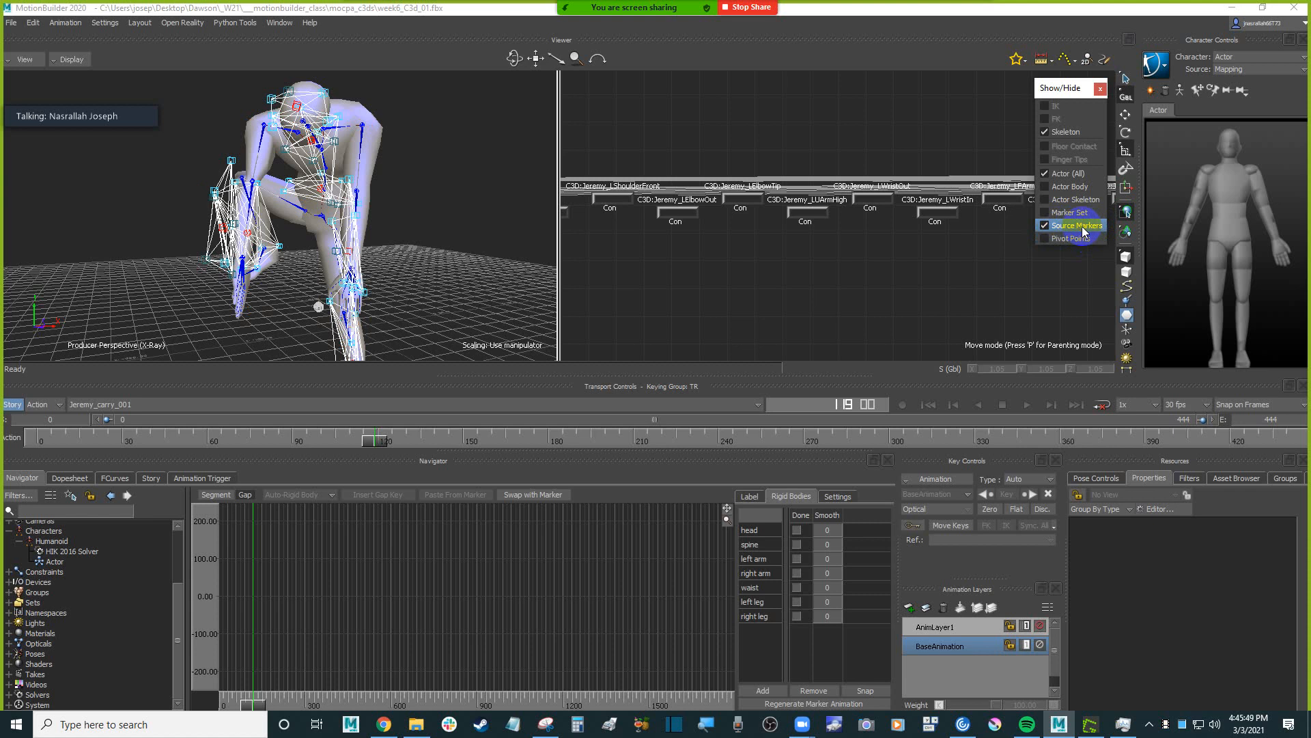
left_click(1070, 133)
left_click(1070, 134)
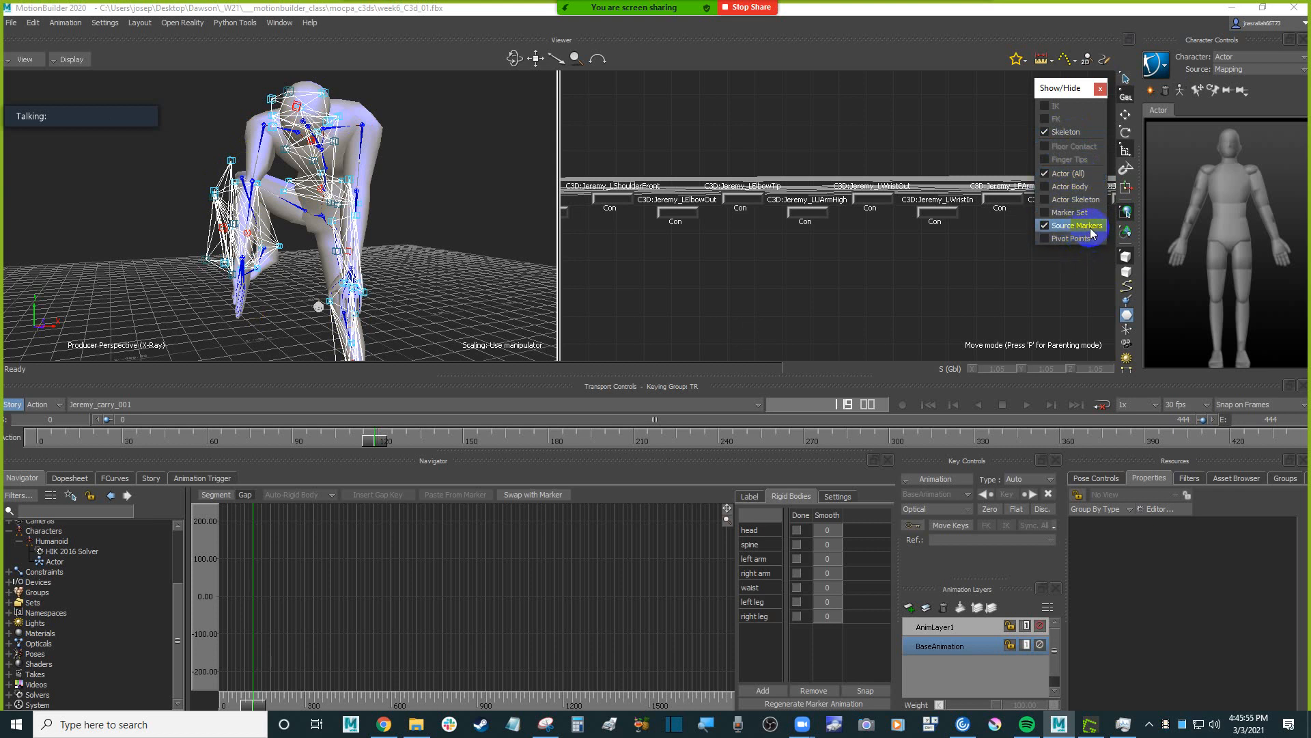
Make Humanoid the current character and hide its skeleton in the view.
left_click(425, 200)
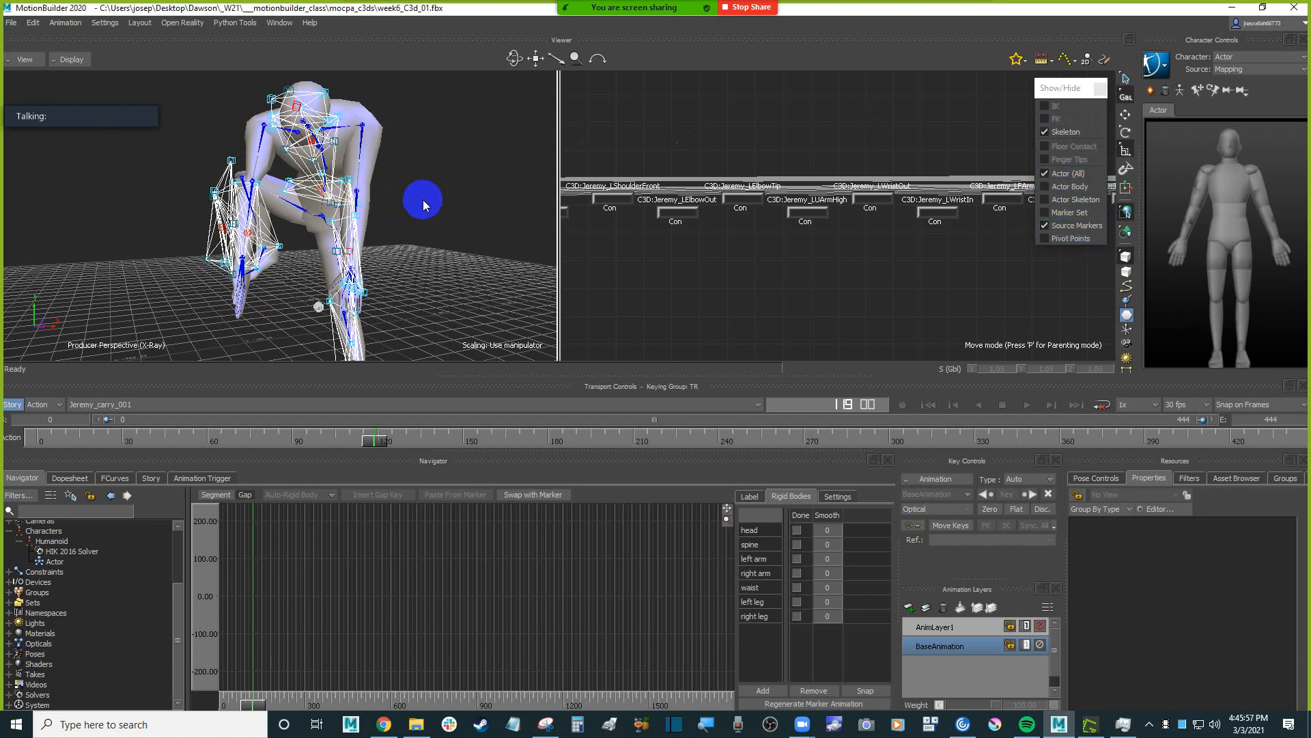
mouse_move(440, 216)
left_mouse_down("alt")
mouse_move(453, 210)
mouse_move(460, 225)
left_mouse_up("alt")
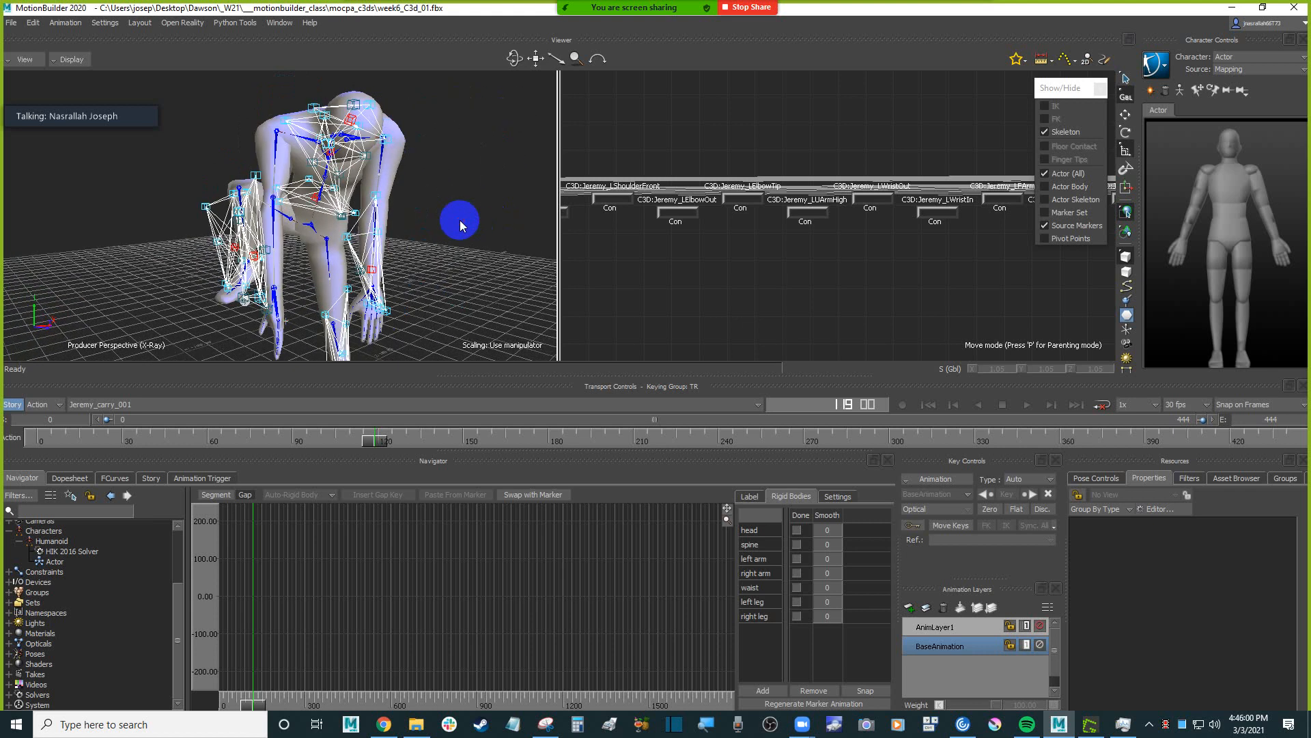
left_click(1255, 57)
left_click(1238, 80)
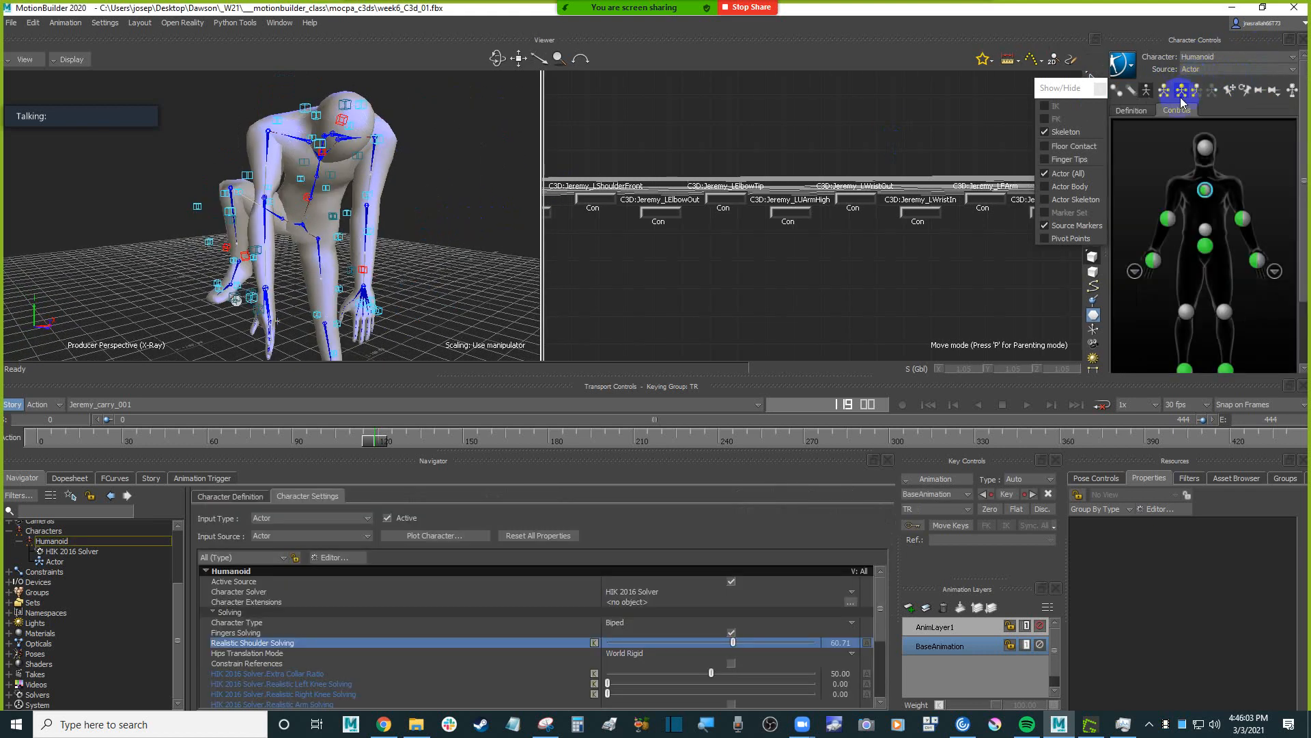
left_click(1148, 90)
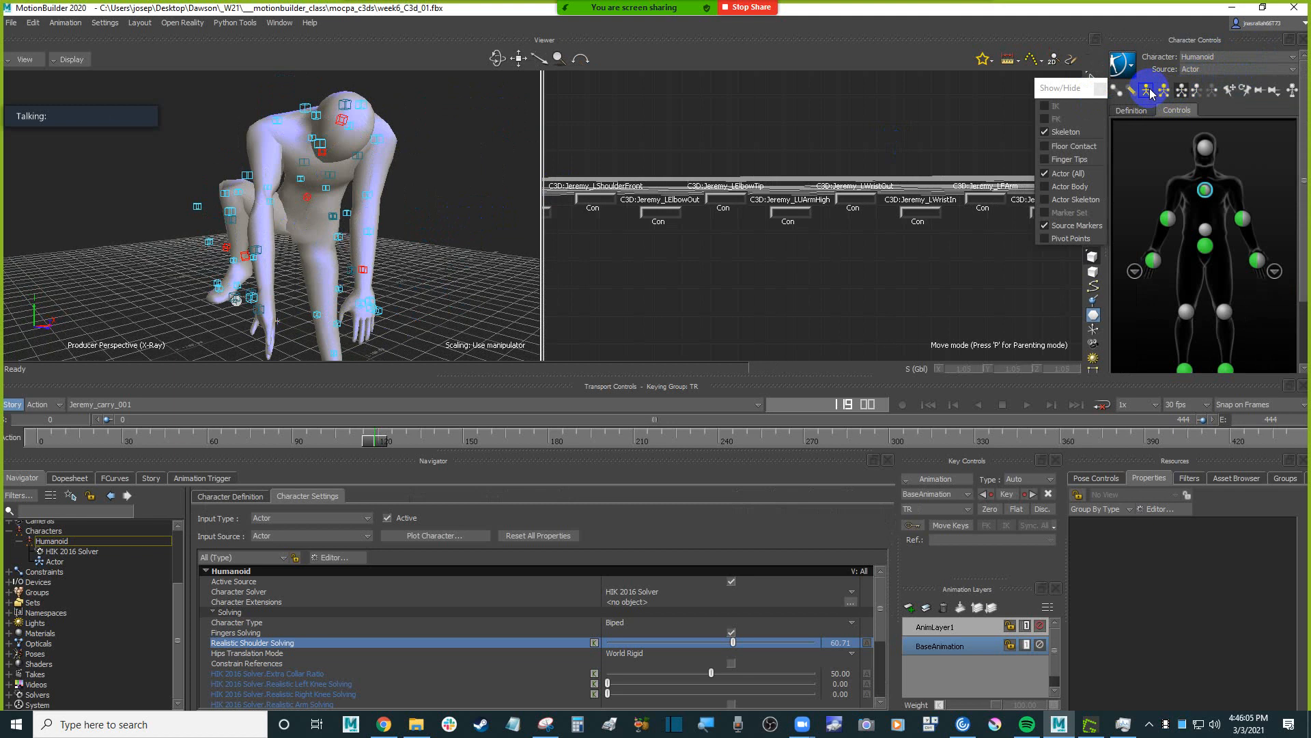
Enlarge the viewer and scrub back to frame 104 to examine the source markers around the crouching character.
left_click_drag(521, 161, 499, 179, "alt")
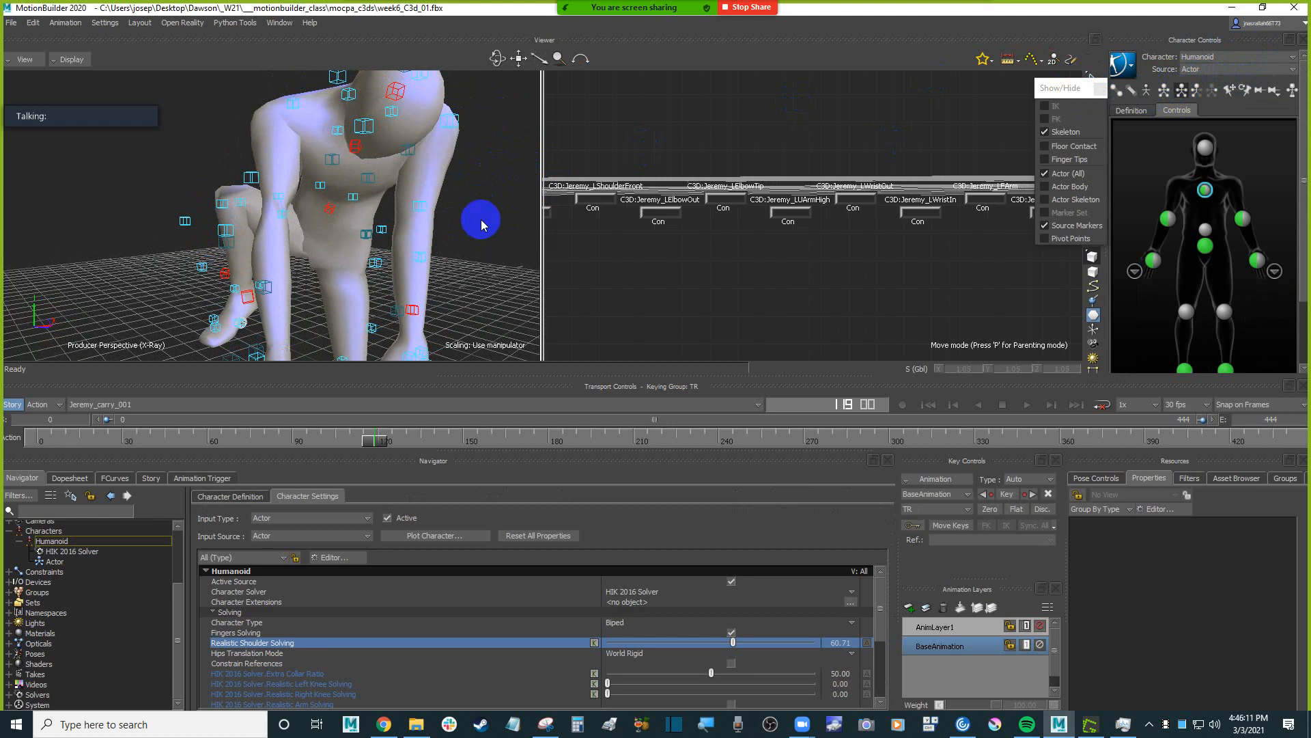
left_click_drag(480, 220, 469, 224, "alt")
left_click_drag(654, 377, 654, 429)
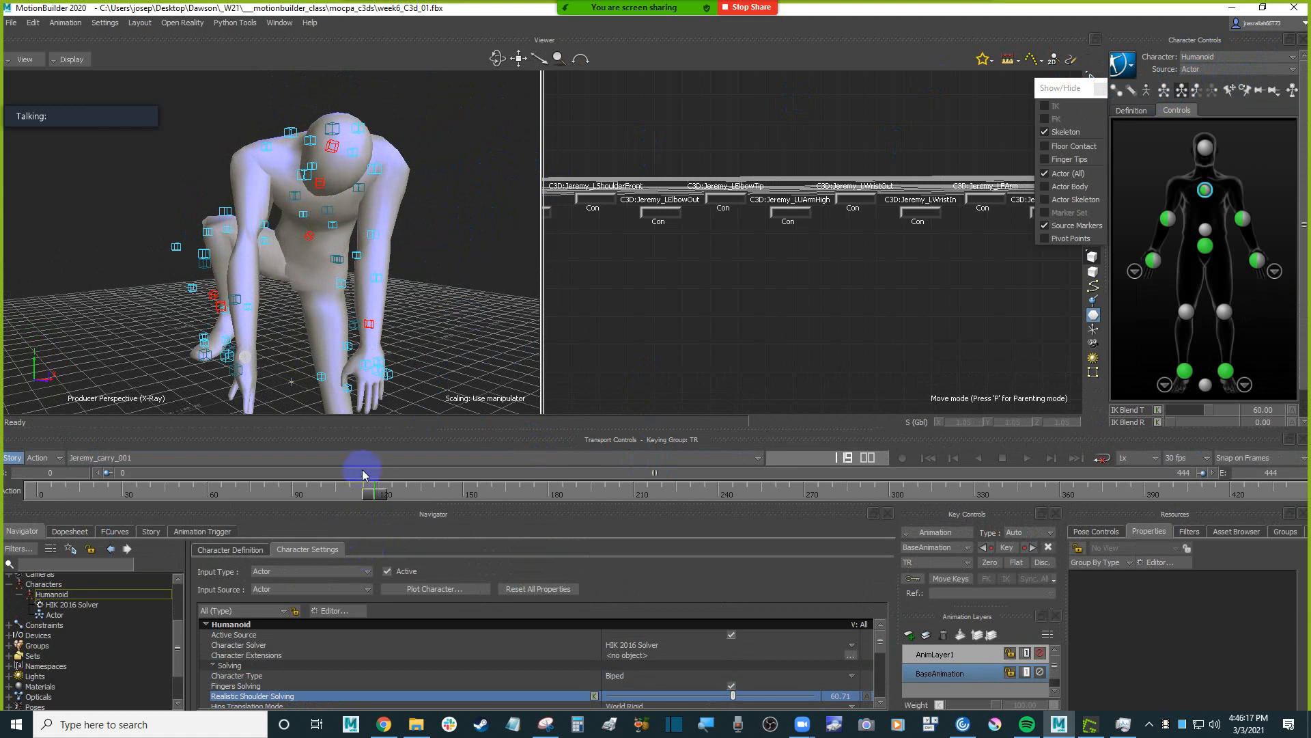
left_click_drag(374, 498, 333, 493)
scroll(383, 257, "up", 4)
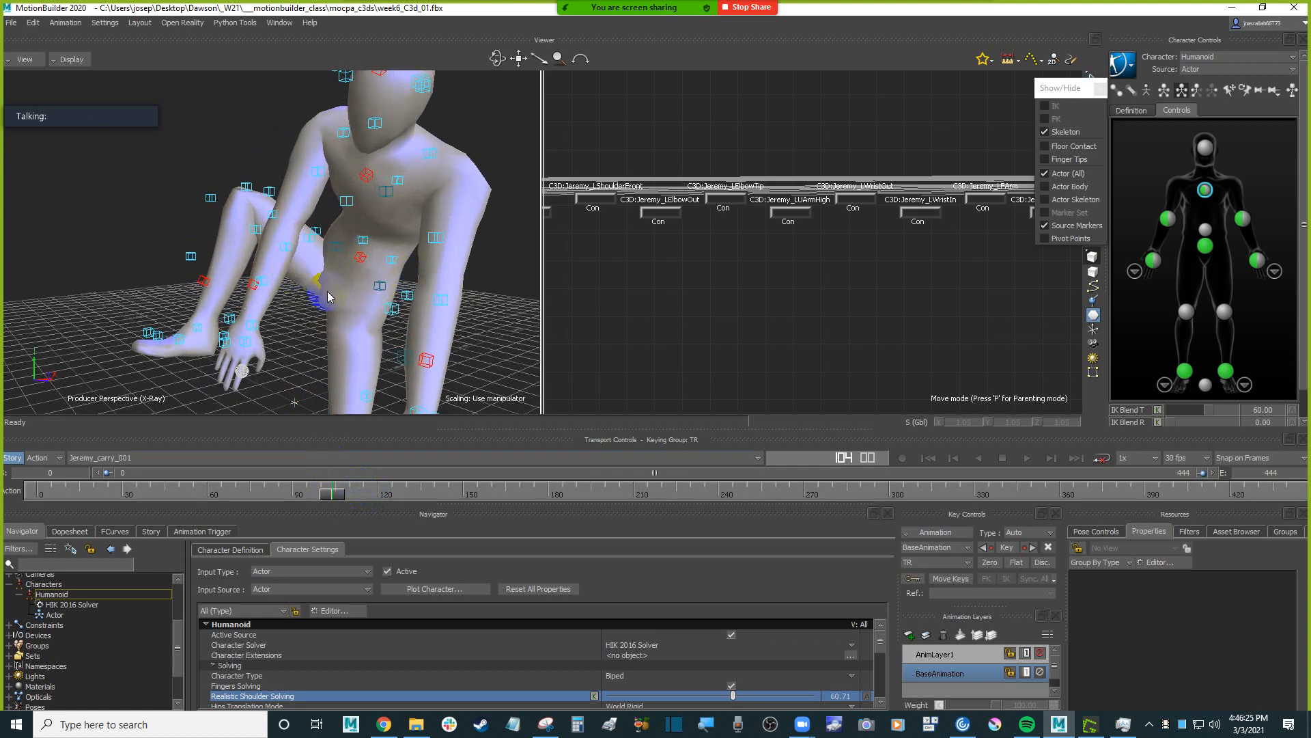
Scrub back to frame 28 and forward to frame 110, examining how the source markers follow the arm and leg.
left_click_drag(337, 492, 118, 493)
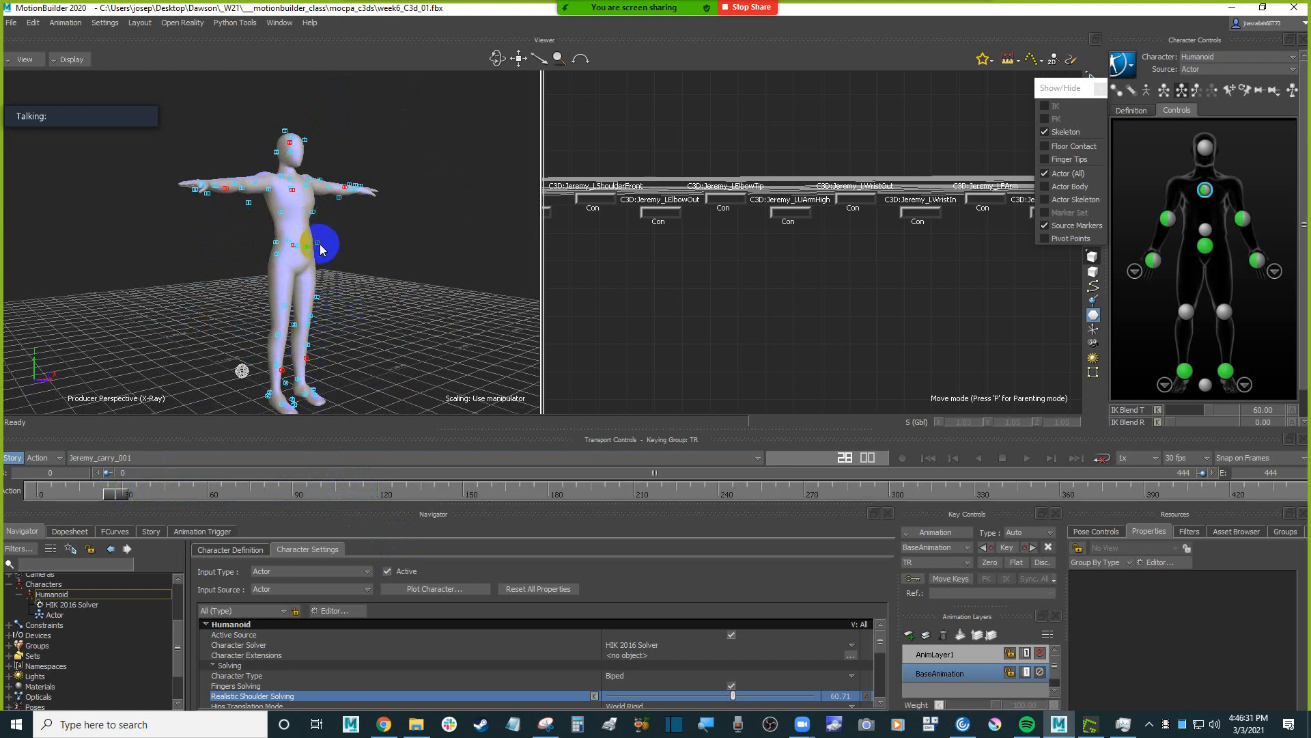
left_click_drag(122, 493, 351, 487)
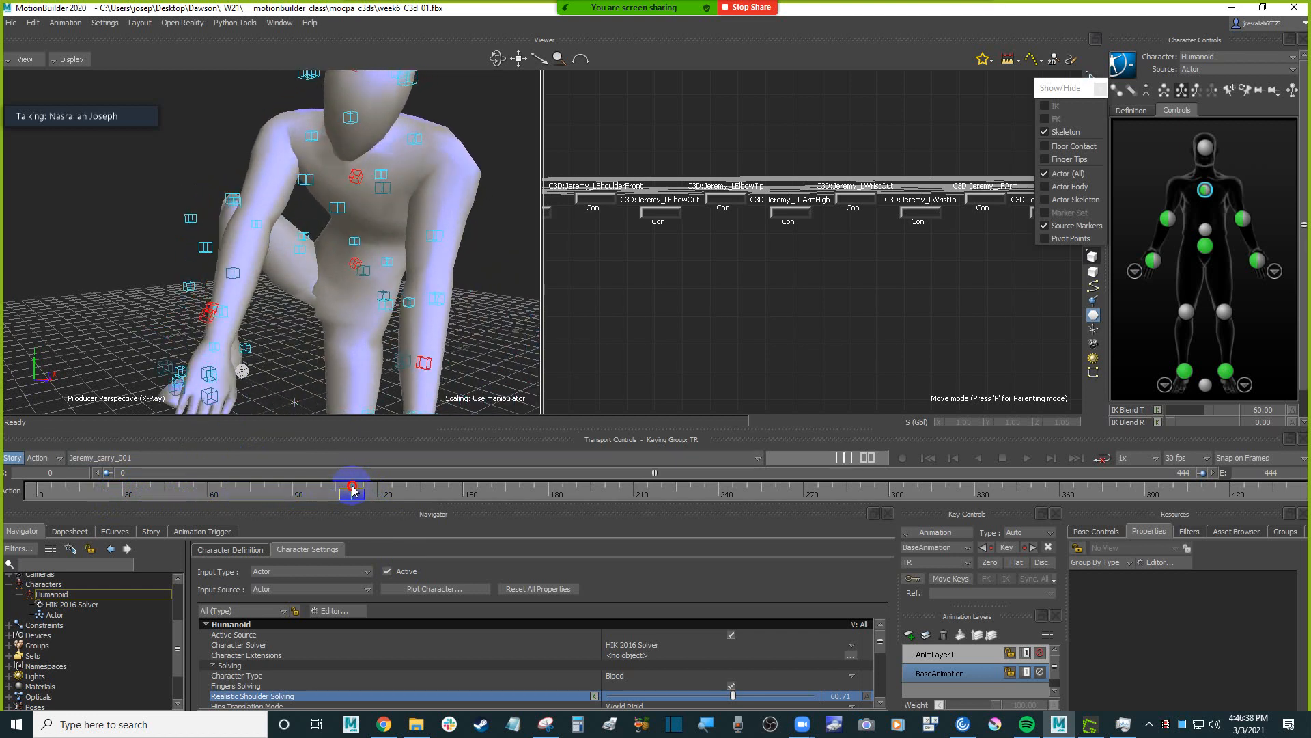
left_click(234, 275)
left_click(274, 322)
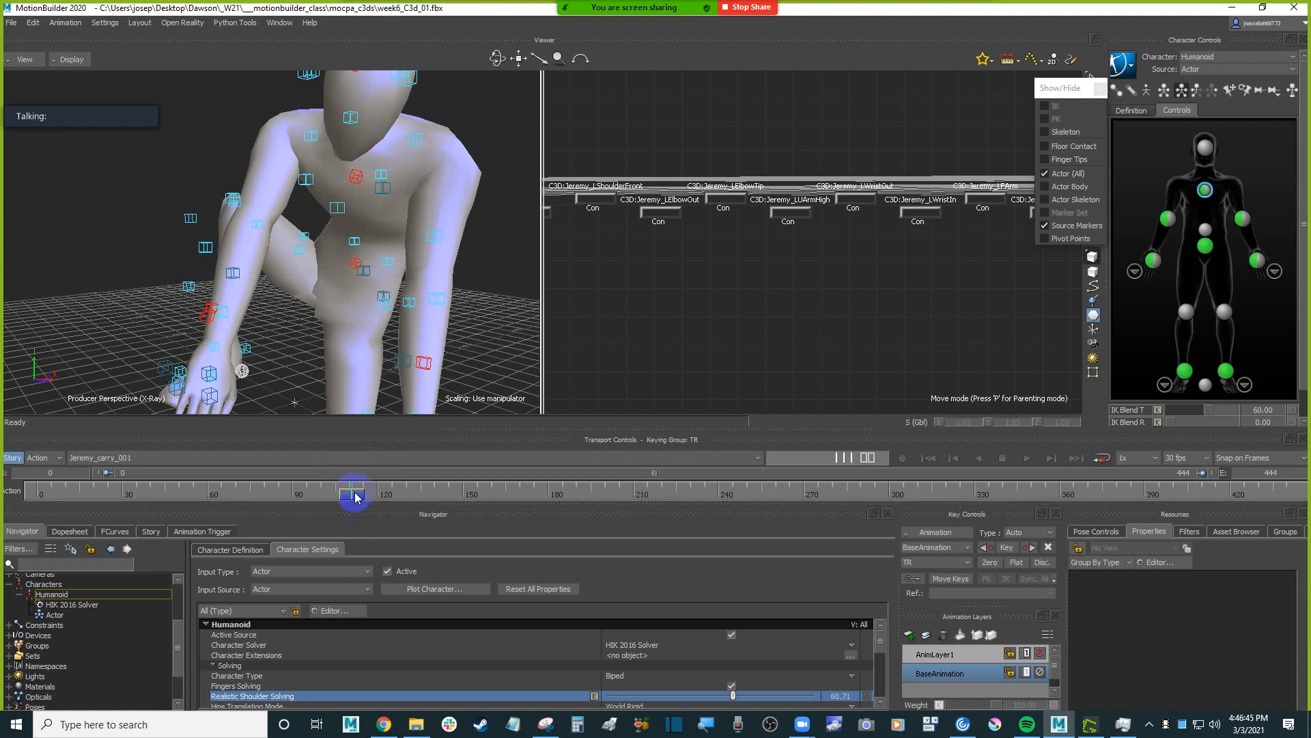
left_click_drag(355, 497, 349, 499)
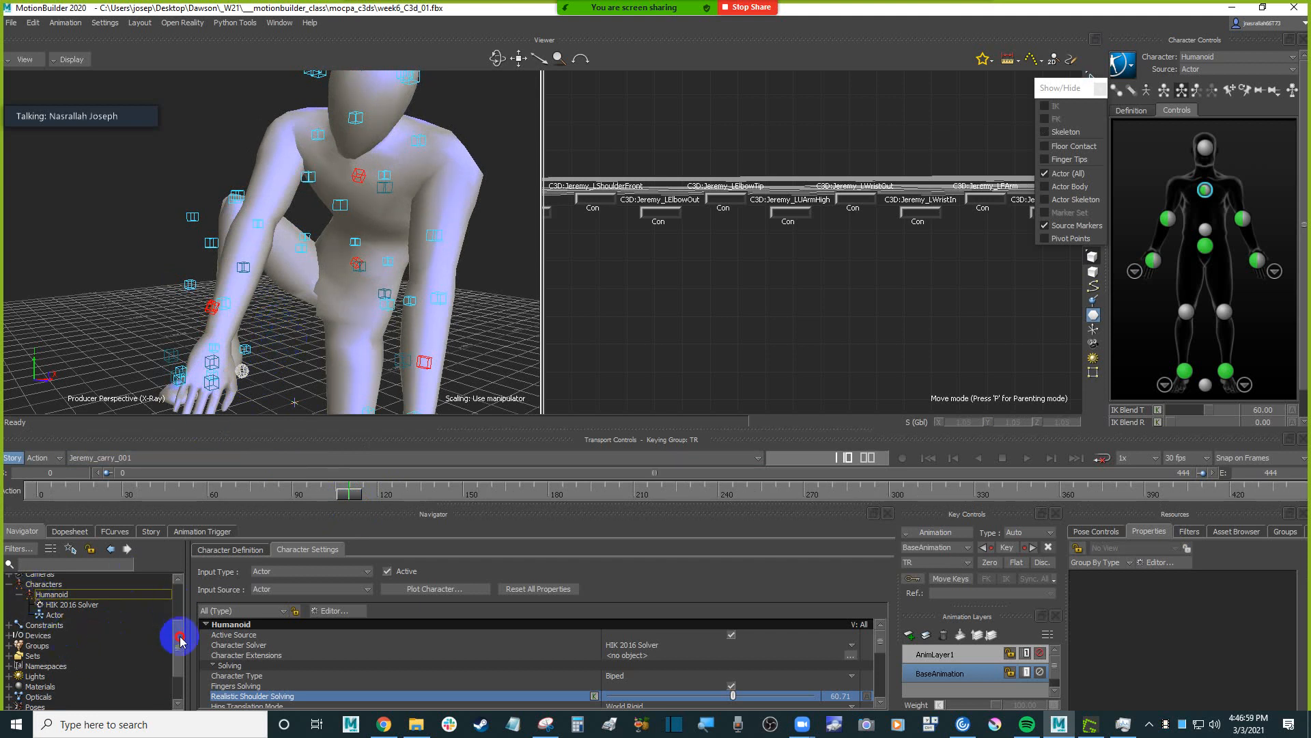
Open the Producer Perspective camera's settings and enlarge the settings area.
scroll(181, 631, "up", 3)
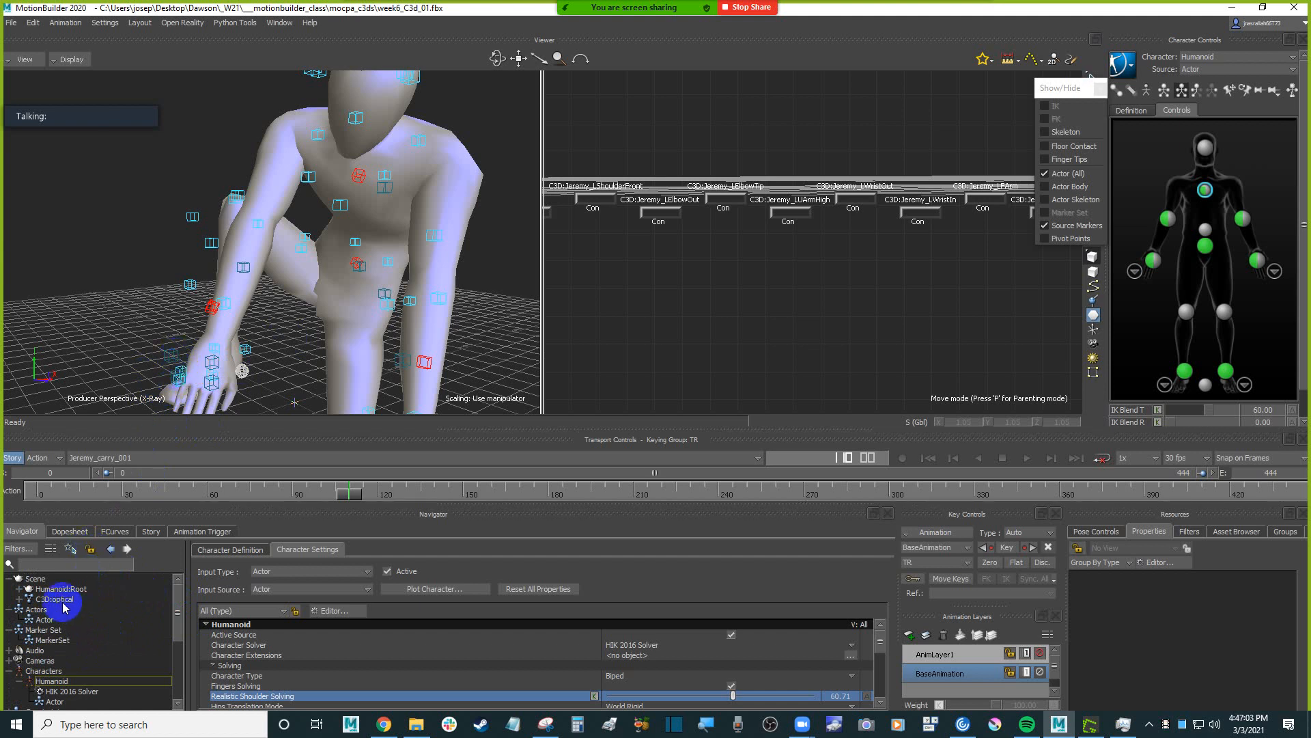
double_click(57, 661)
left_click(103, 622)
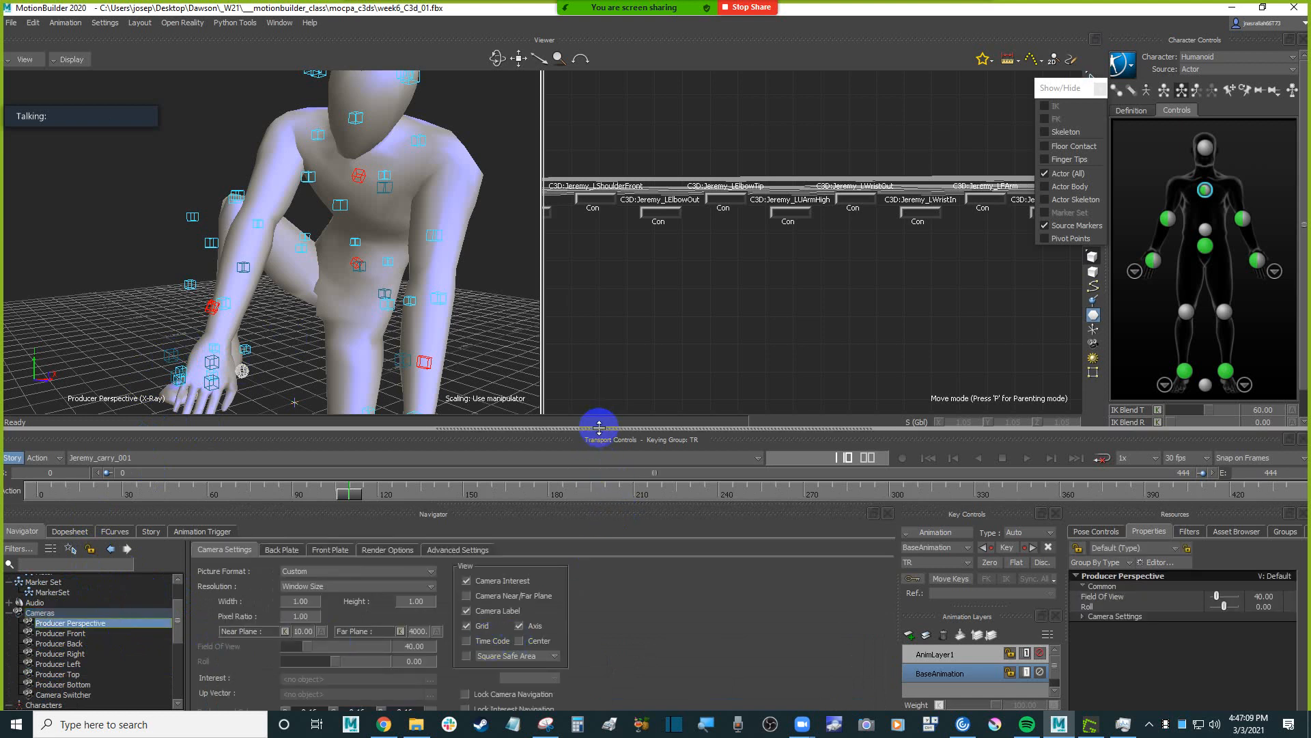
left_click_drag(594, 428, 592, 376)
Try several palette colors for the Producer Perspective camera's background and settle on light purple (0.68, 0.53, 0.72).
left_click(430, 646)
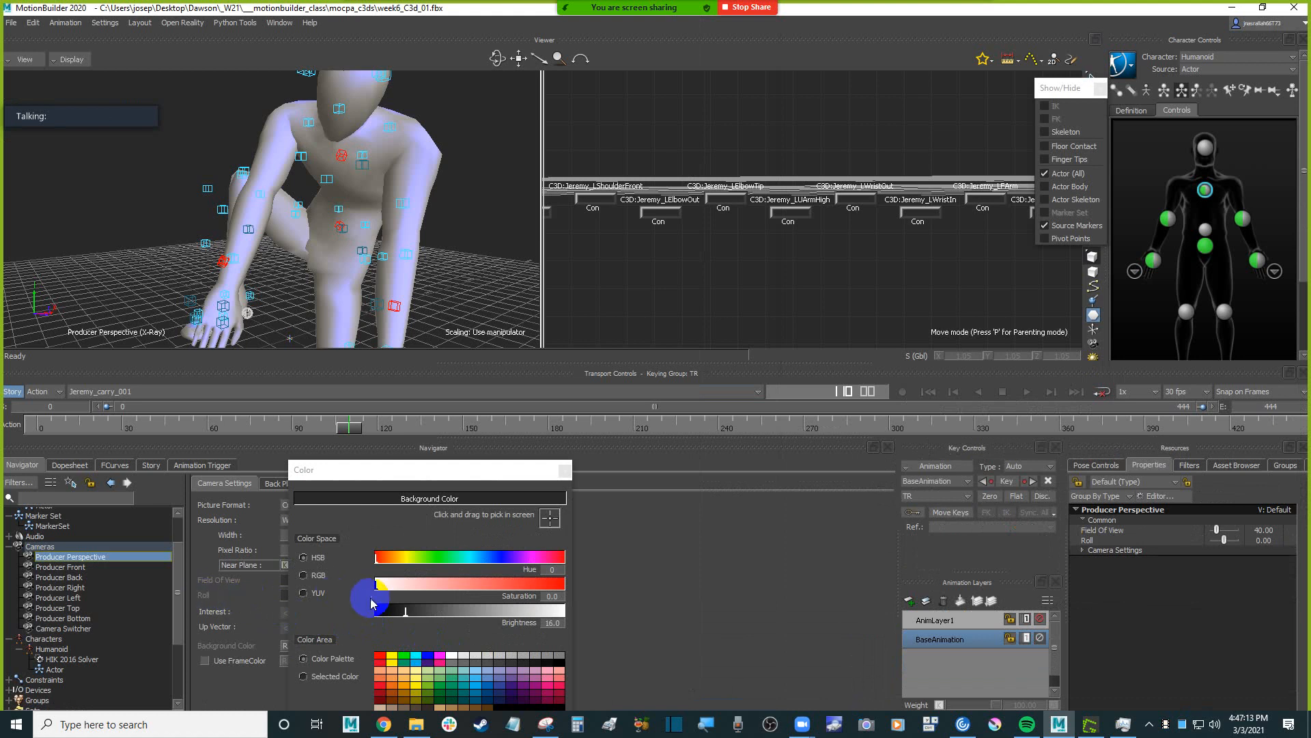
left_click(391, 656)
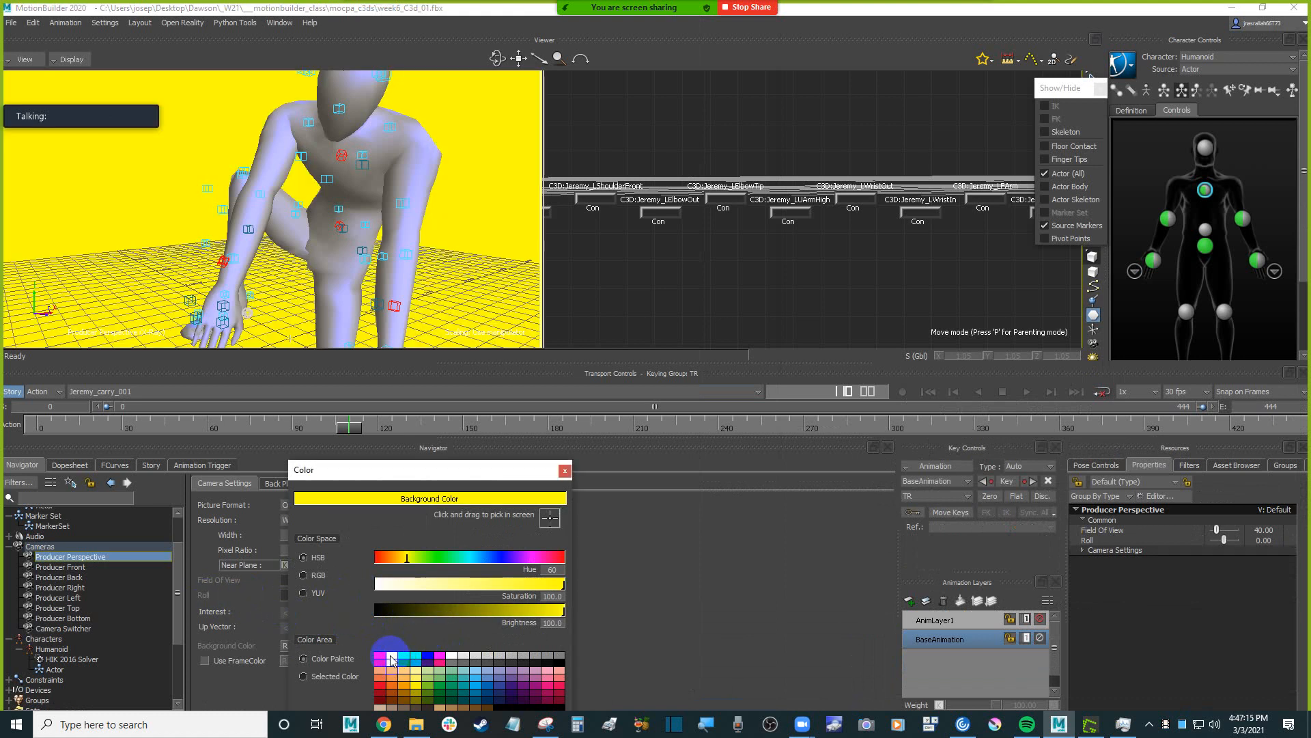
left_click(478, 670)
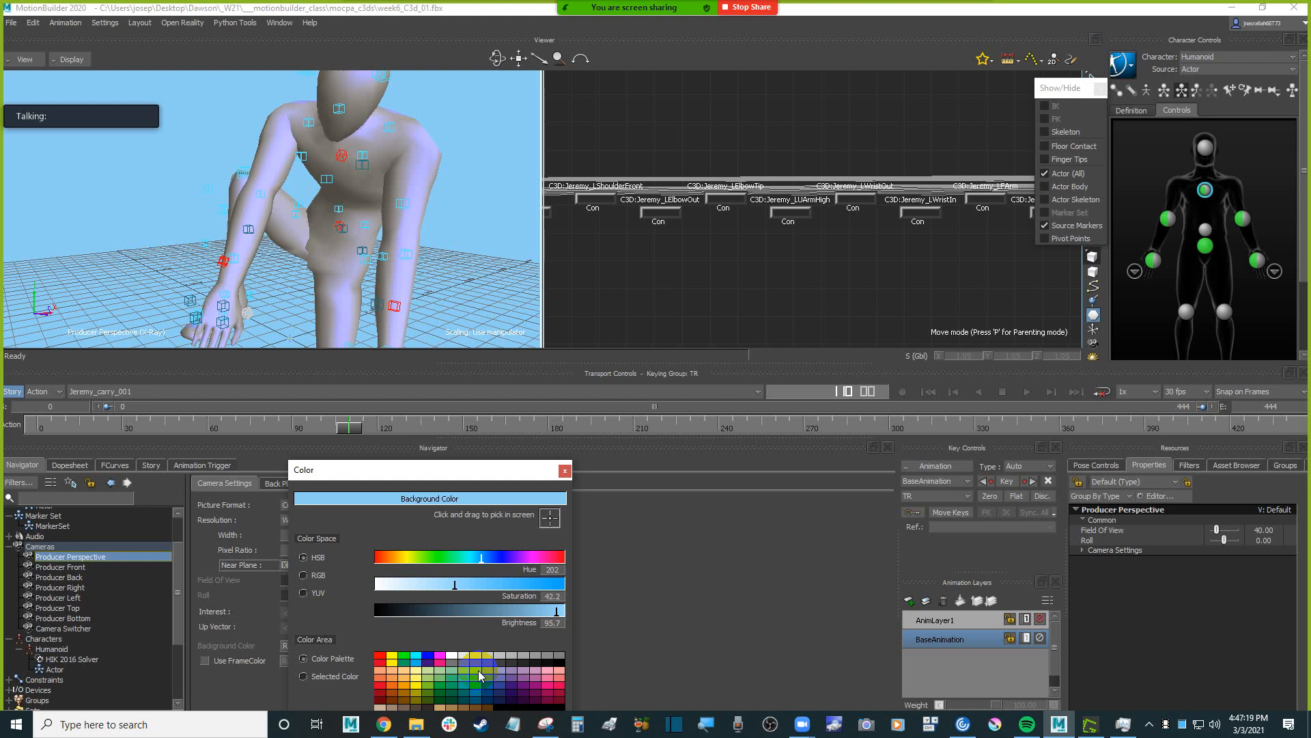
left_click(411, 673)
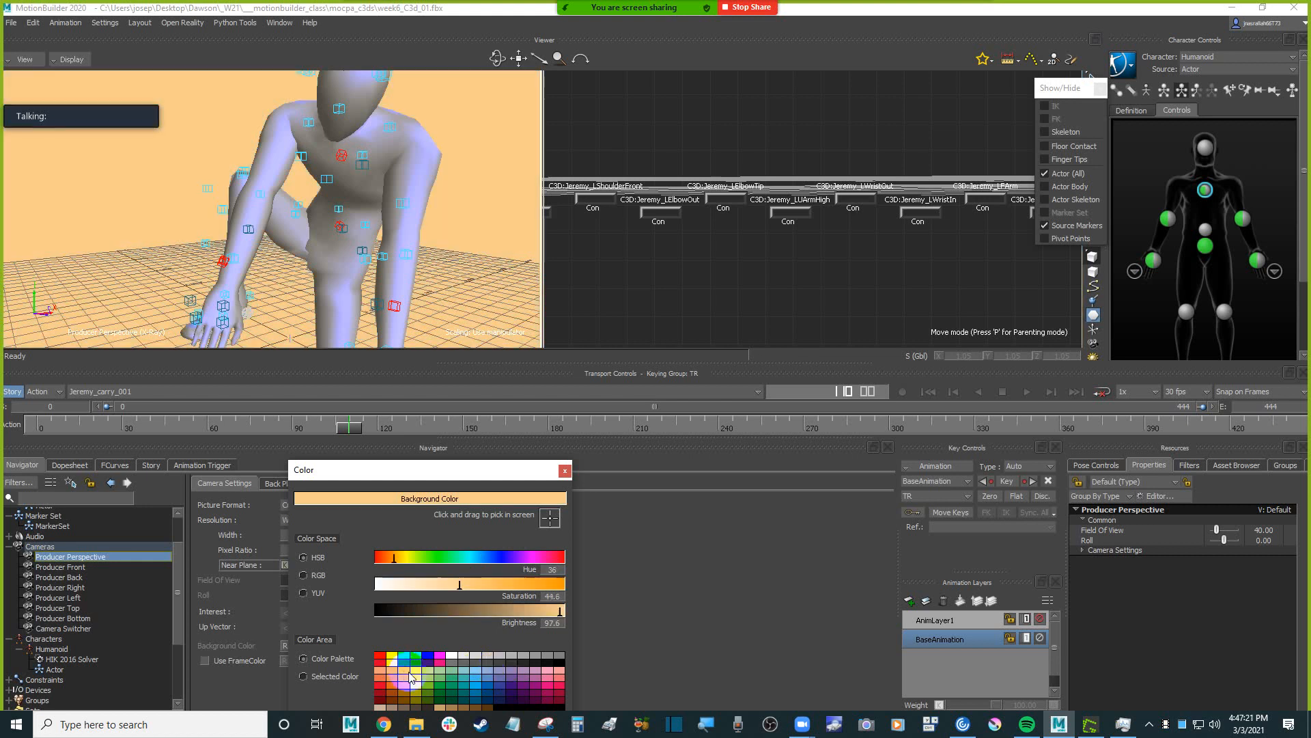
left_click(424, 676)
left_click(452, 687)
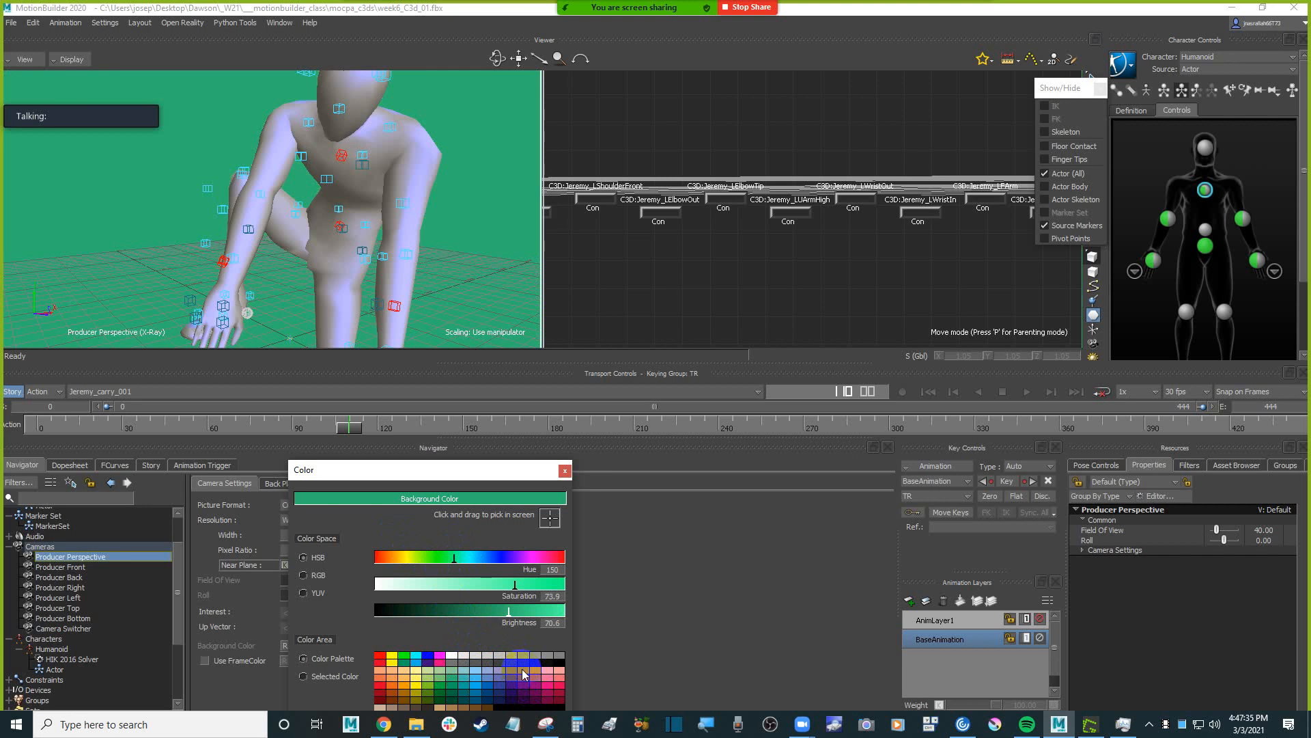
left_click(522, 674)
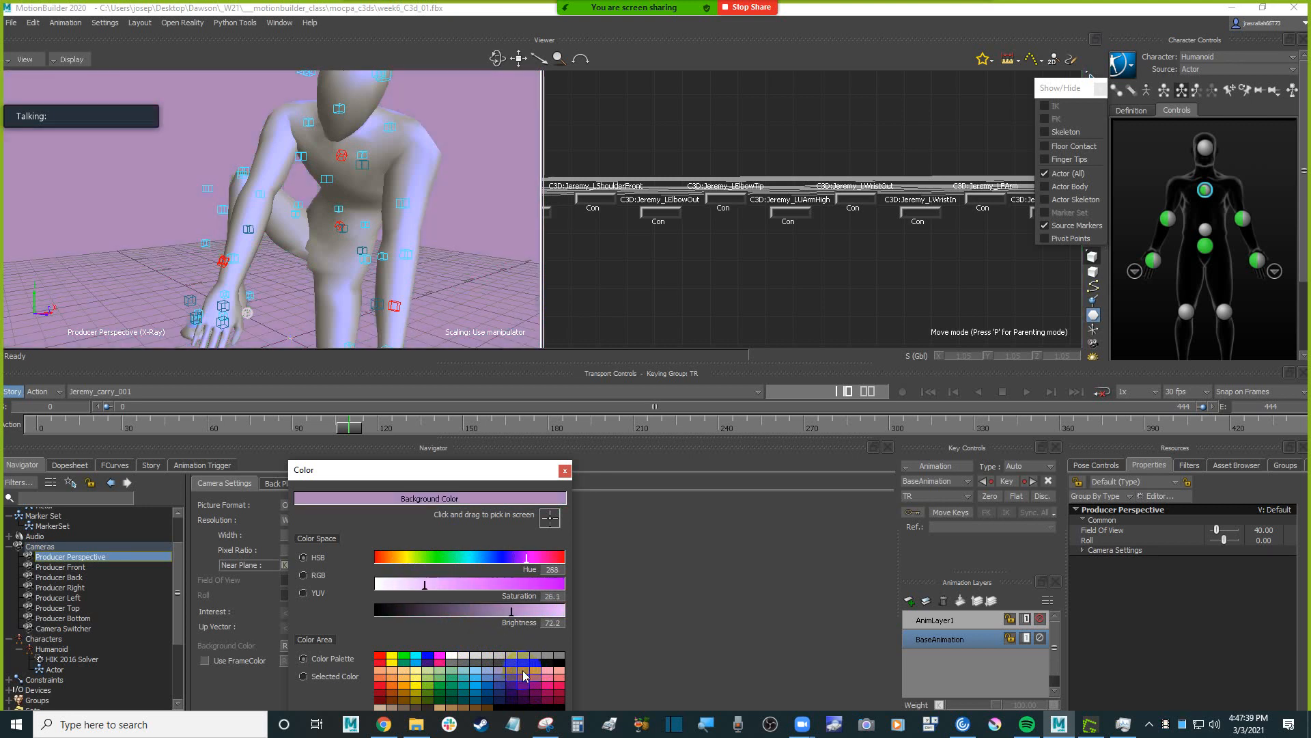
left_click(549, 671)
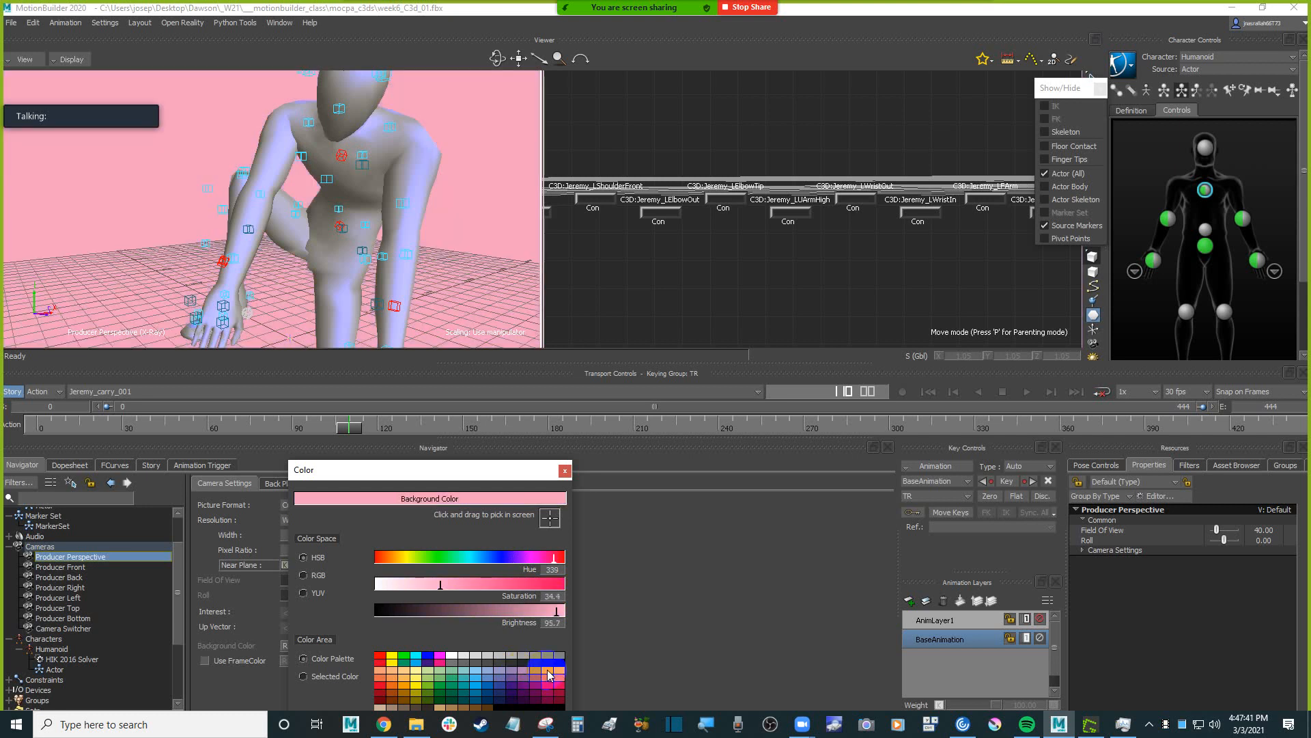
left_click(526, 670)
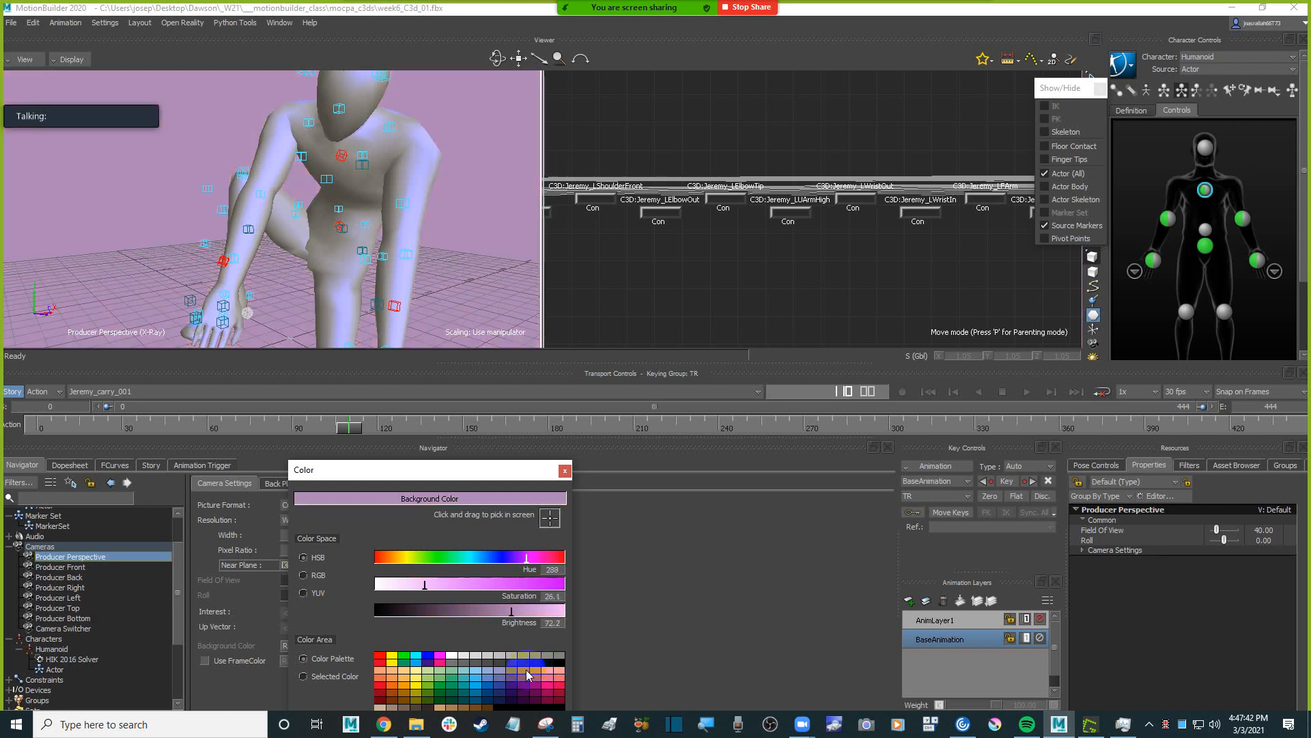
left_click(565, 470)
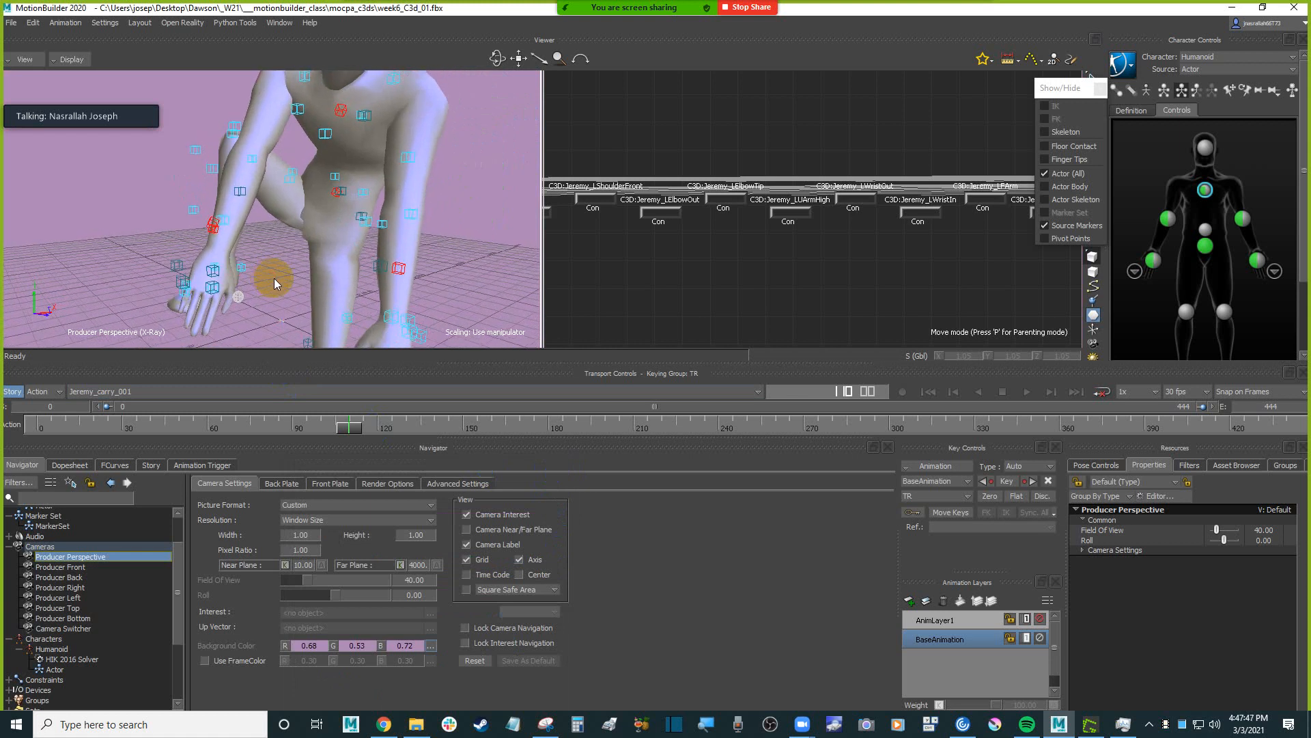
Select the RElbowTip marker and scrub between about frames 106 and 111 to examine how it shifts against the character's arm.
mouse_move(348, 428)
left_mouse_down()
mouse_move(327, 429)
mouse_move(345, 427)
left_mouse_up()
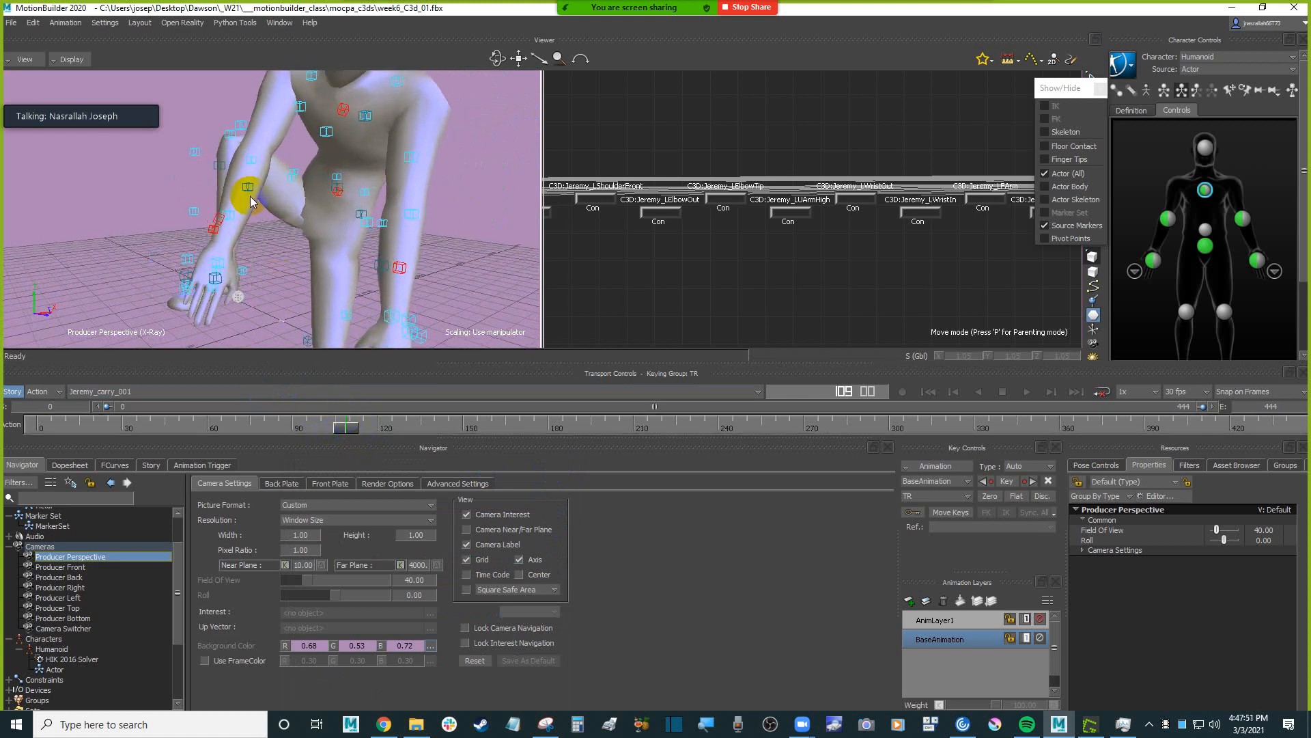
left_click_drag(258, 180, 262, 209, "shift")
left_click(238, 225)
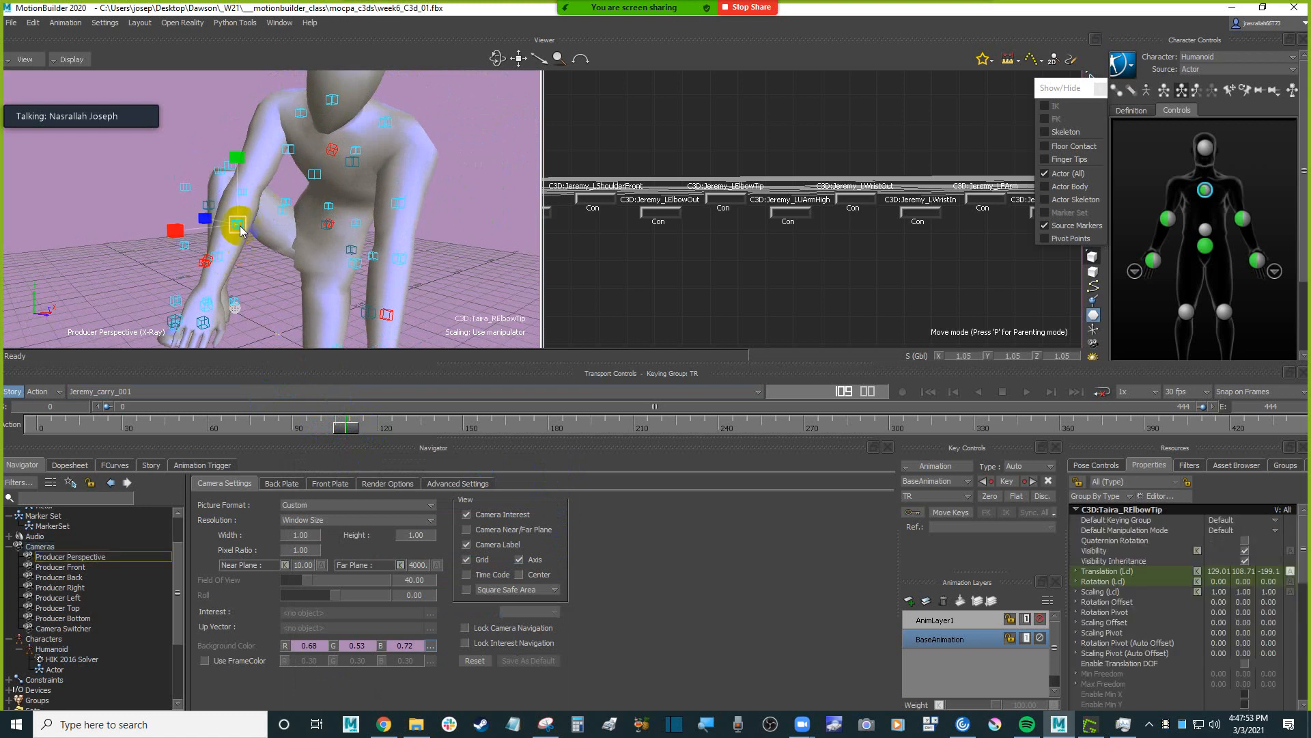
mouse_move(343, 429)
left_mouse_down()
mouse_move(398, 419)
mouse_move(360, 424)
left_mouse_up()
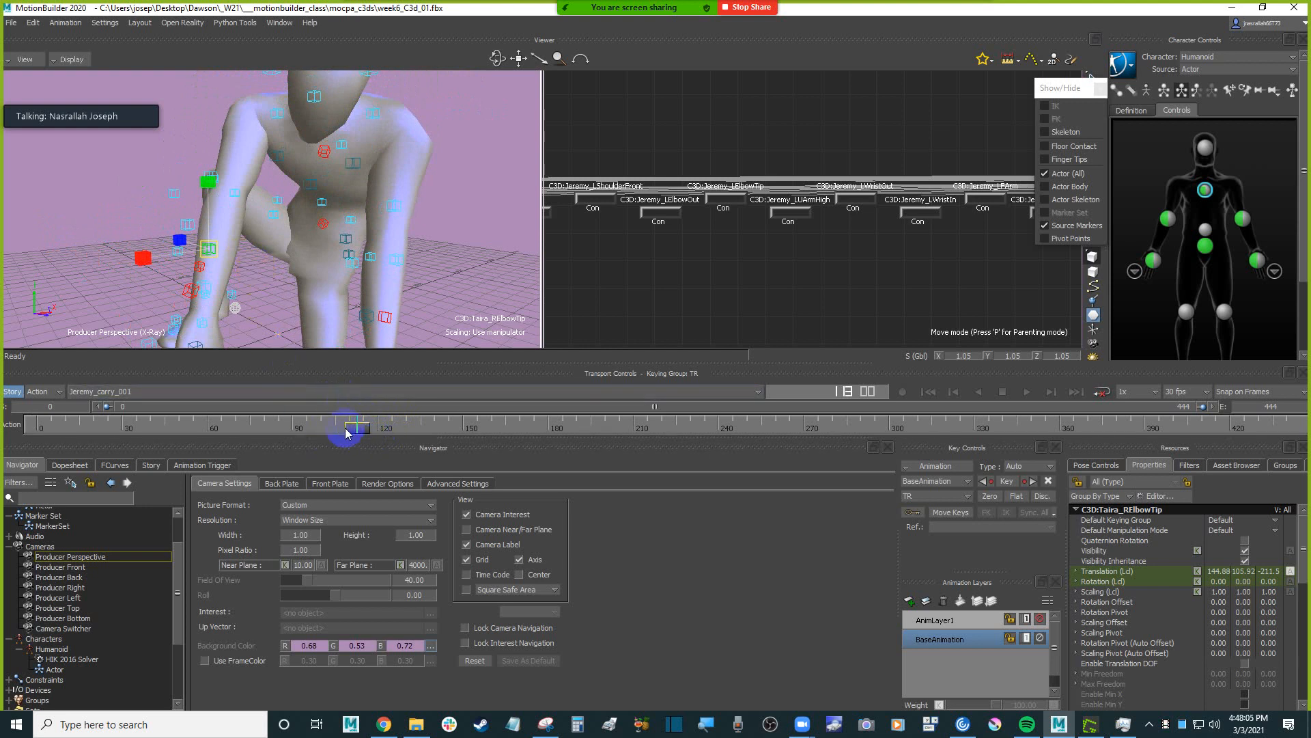
mouse_move(347, 427)
left_mouse_down()
mouse_move(316, 433)
mouse_move(366, 430)
mouse_move(346, 428)
left_mouse_up()
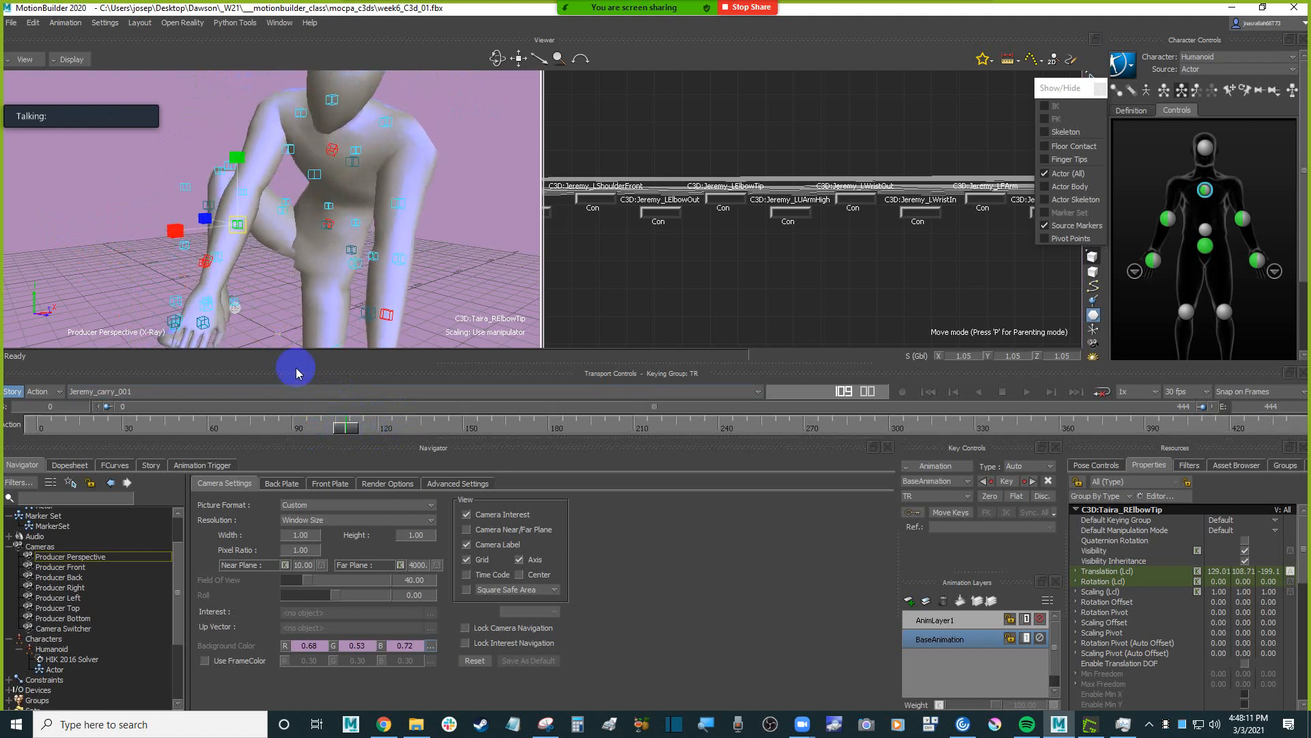
left_click(275, 295)
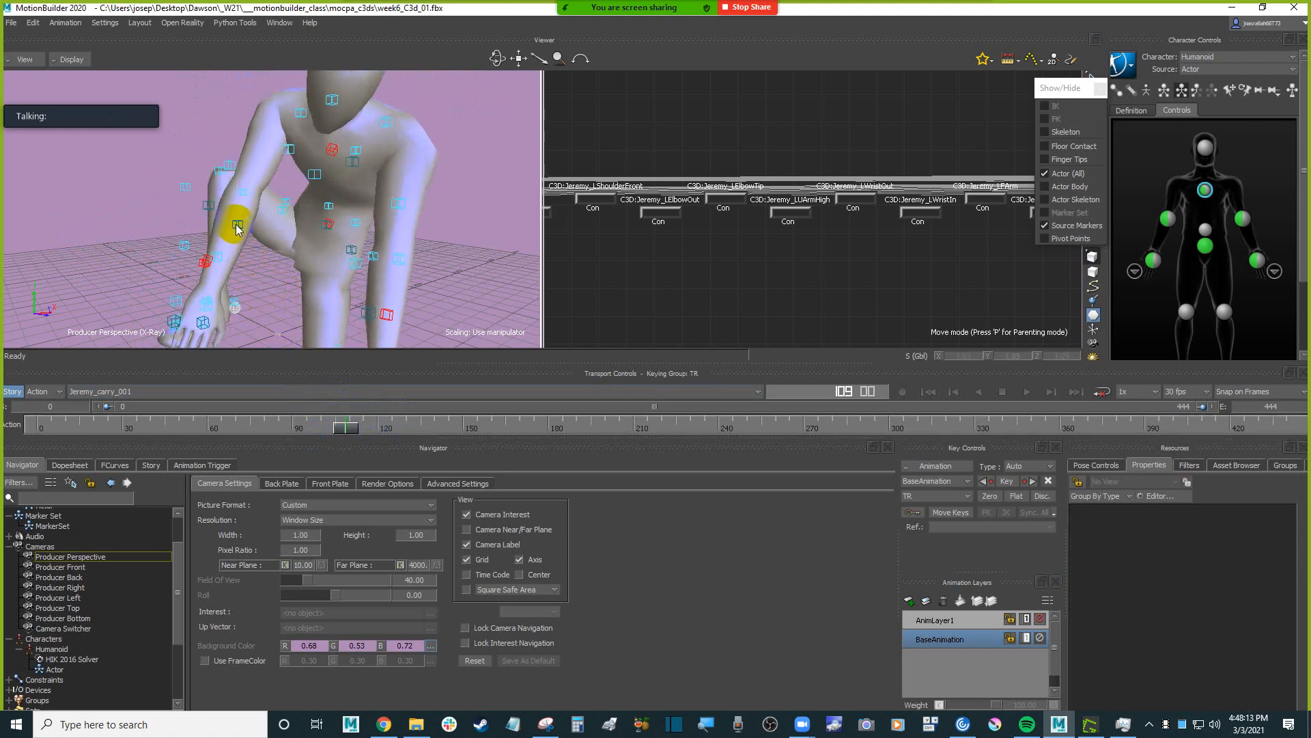
mouse_move(345, 423)
left_mouse_down()
mouse_move(337, 430)
mouse_move(358, 424)
left_mouse_up()
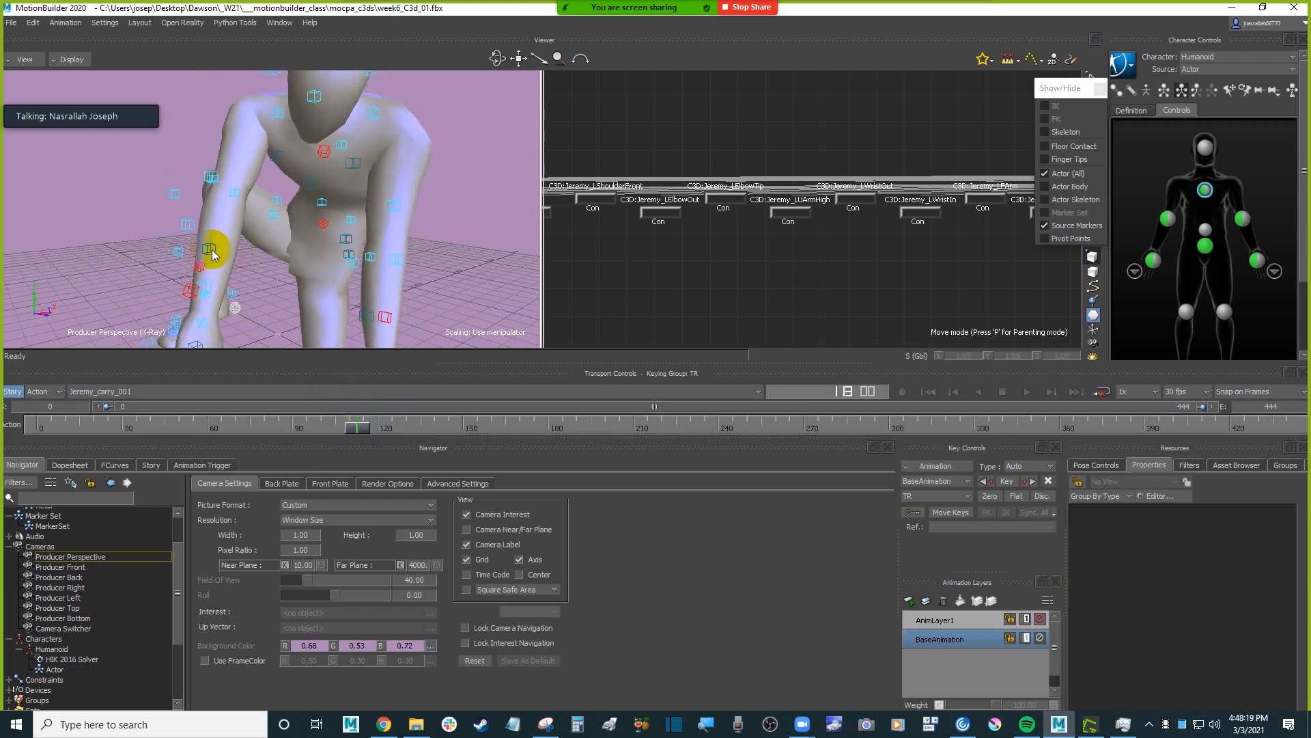
Open the optical data of the RElbowTip marker and examine its translation curves over the first 270 frames.
double_click(213, 254)
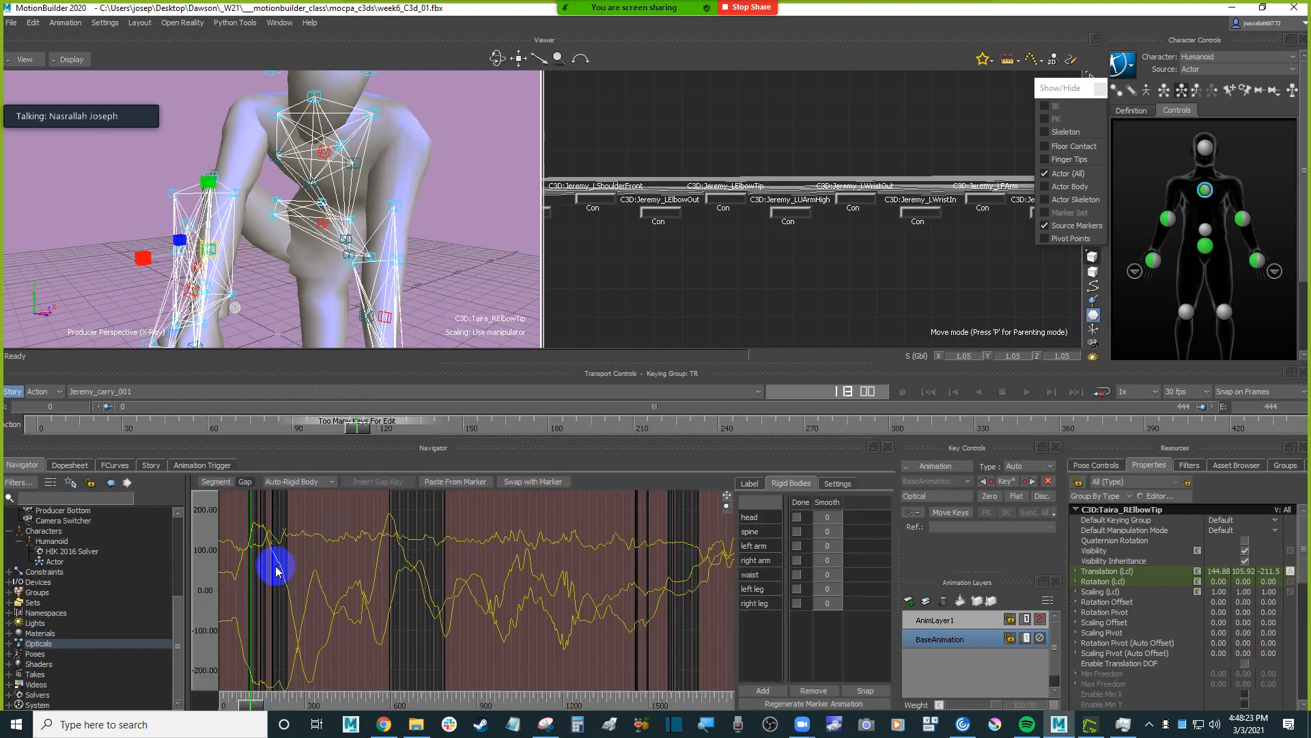
left_click_drag(276, 566, 508, 550, "ctrl")
left_click_drag(380, 554, 602, 546, "ctrl")
left_click_drag(421, 575, 384, 588, "ctrl")
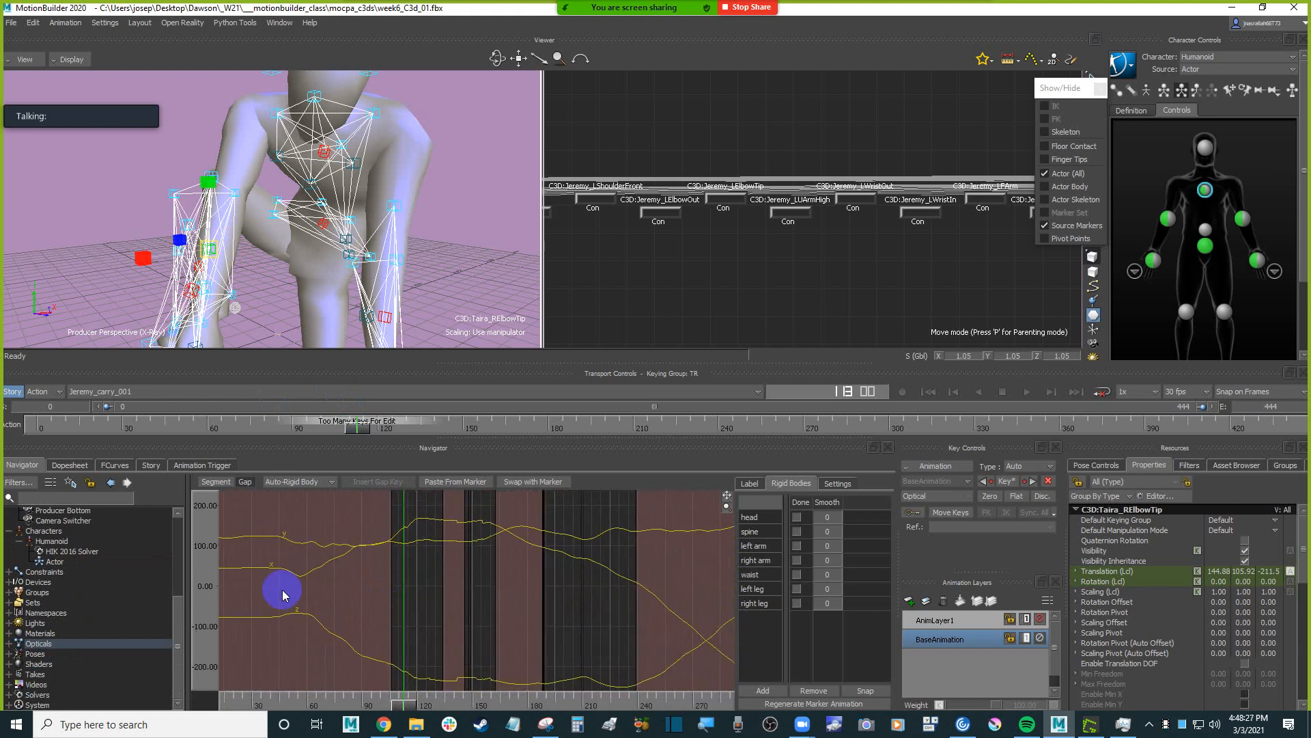
left_click_drag(500, 601, 503, 545, "ctrl")
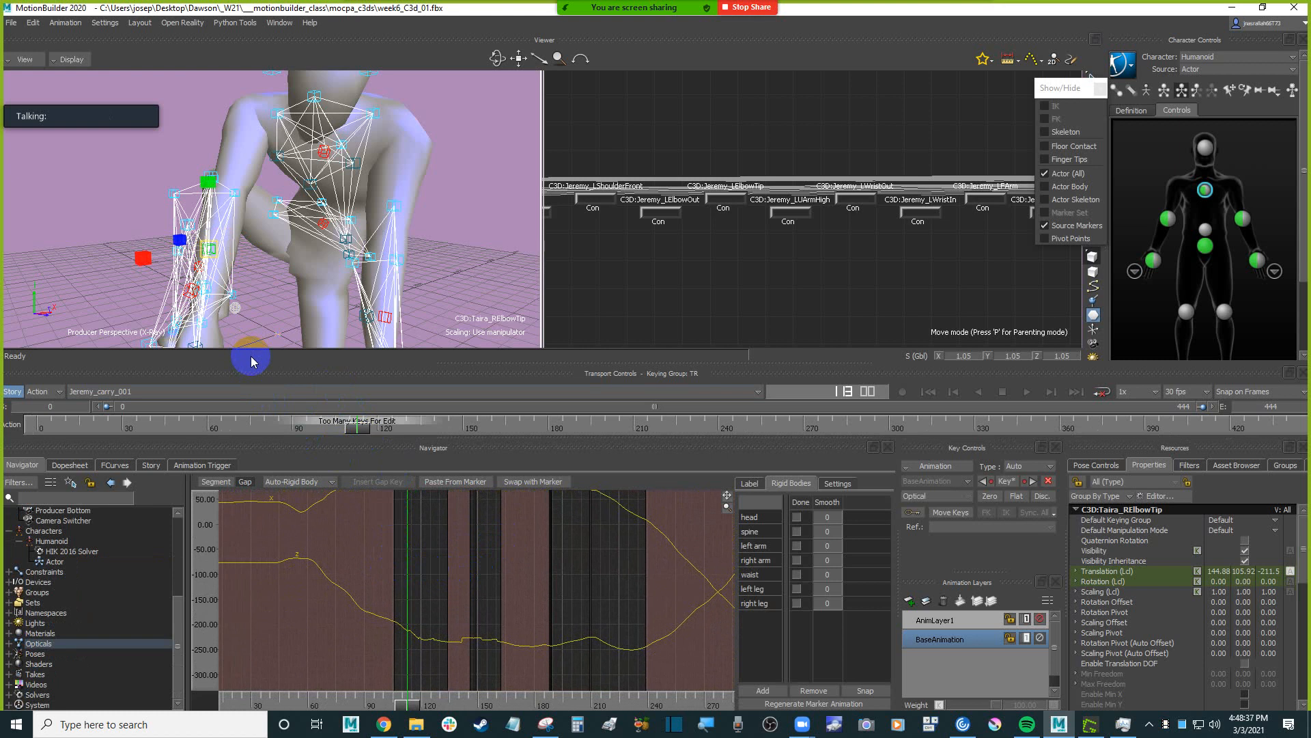
Examine the RElbowTip marker's X, Y and Z curves closely across the gap and neighbouring segments between about frames 105 and 150.
mouse_move(434, 521)
left_mouse_down("shift")
mouse_move(471, 504)
mouse_move(474, 565)
mouse_move(442, 565)
mouse_move(446, 521)
left_mouse_up("shift")
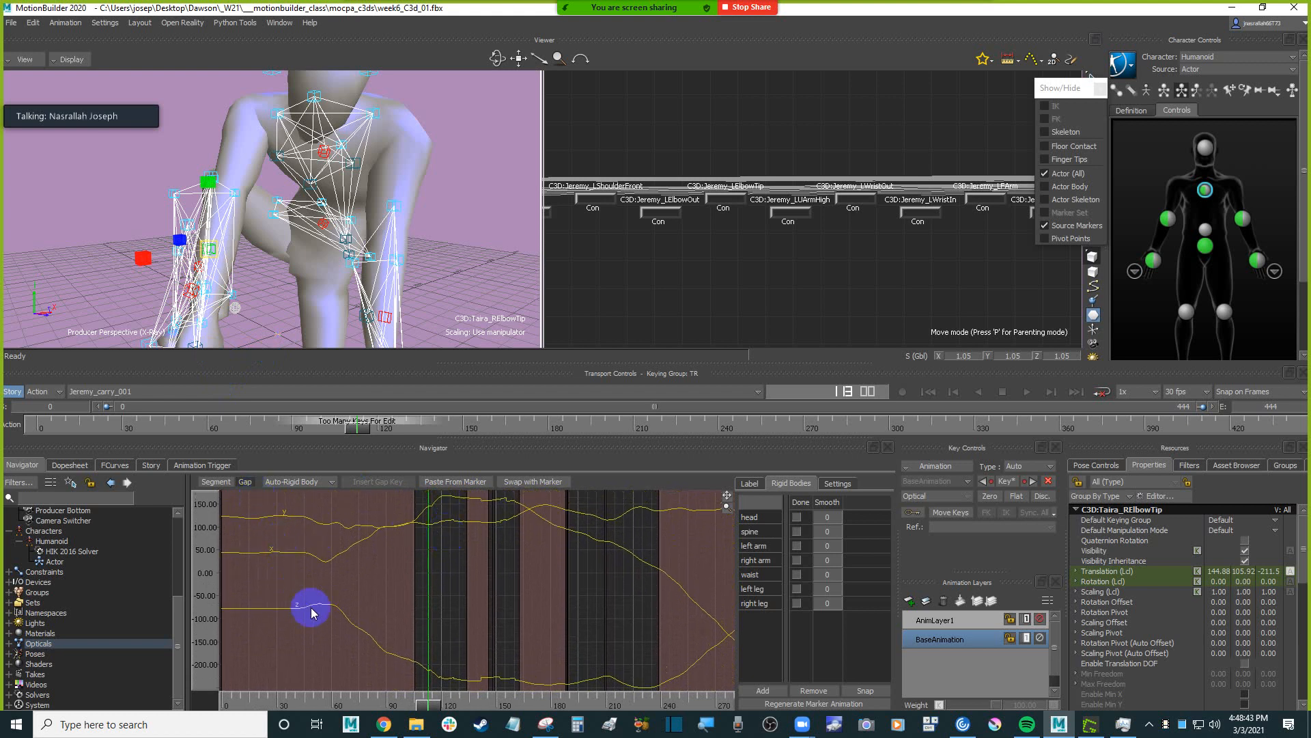
left_click_drag(446, 585, 548, 583, "ctrl")
left_click_drag(399, 588, 432, 560, "ctrl")
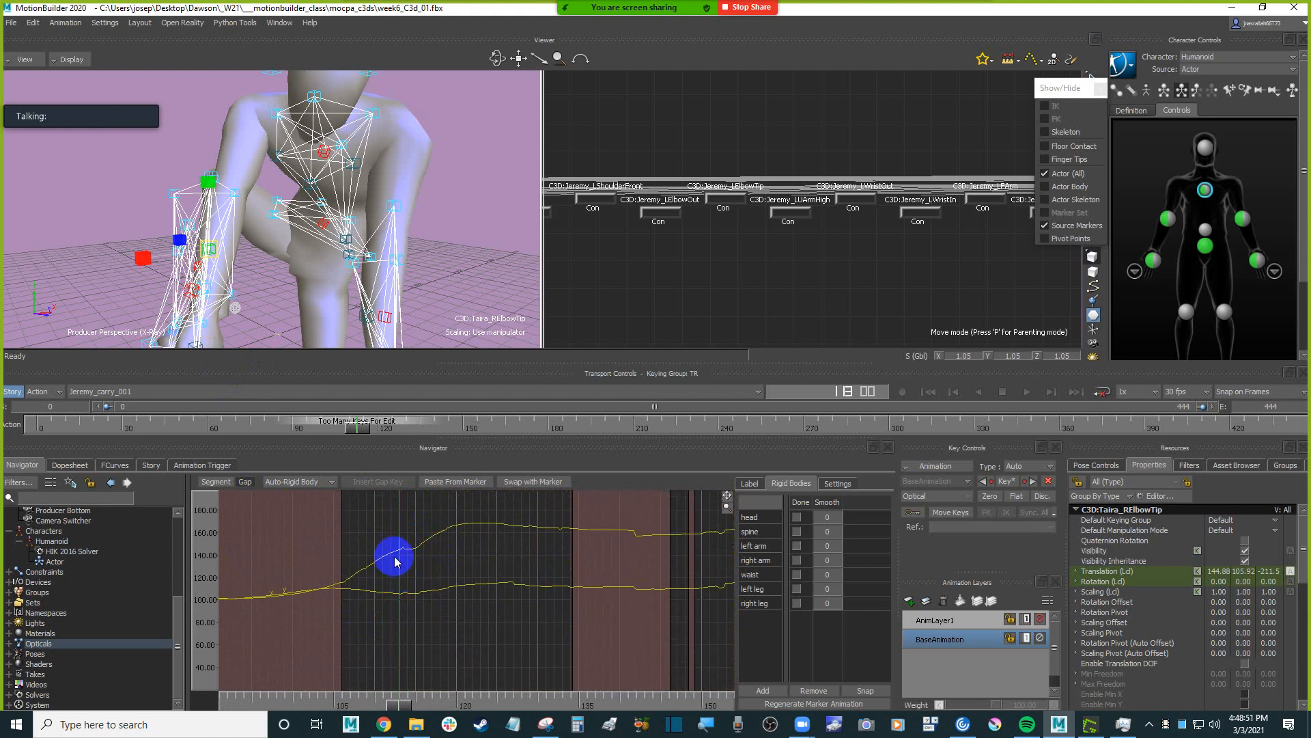
left_click_drag(439, 574, 444, 506, "shift")
left_click_drag(449, 636, 435, 489, "shift")
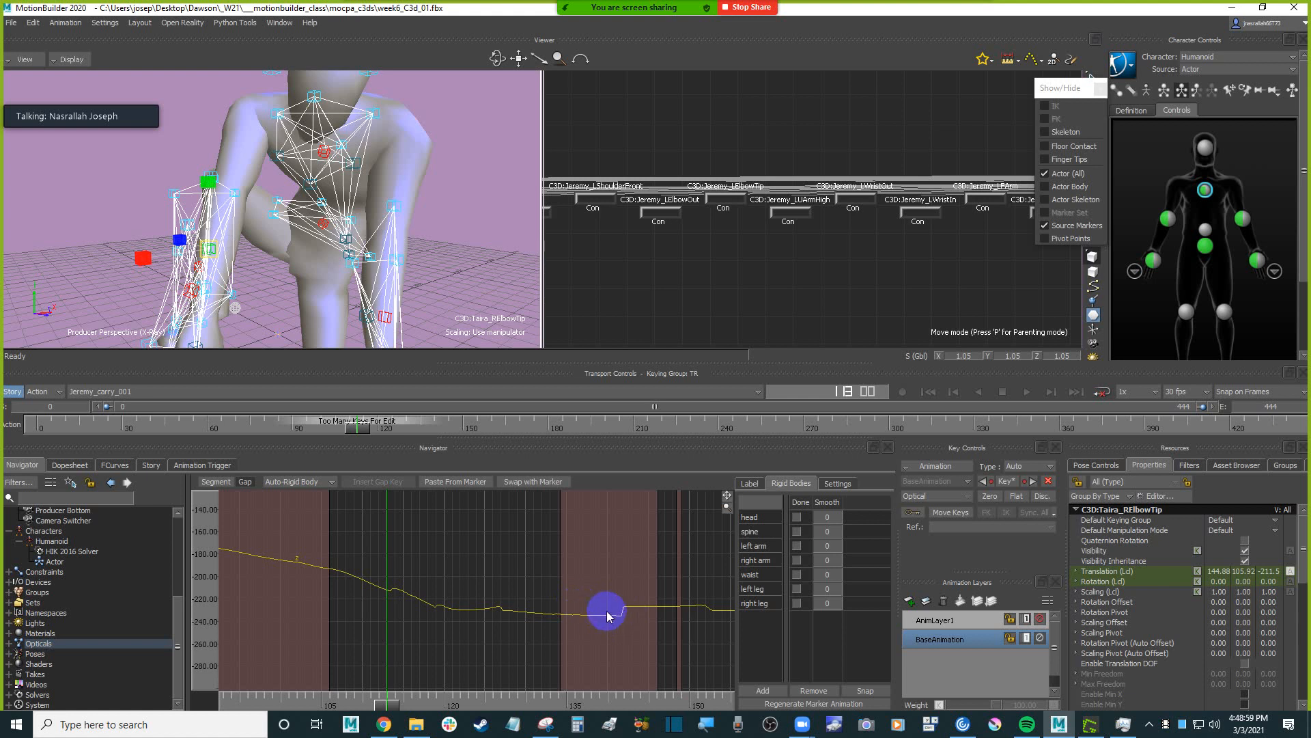
mouse_move(414, 569)
left_mouse_down("shift")
mouse_move(400, 579)
mouse_move(497, 556)
mouse_move(413, 567)
mouse_move(460, 568)
mouse_move(424, 582)
left_mouse_up("shift")
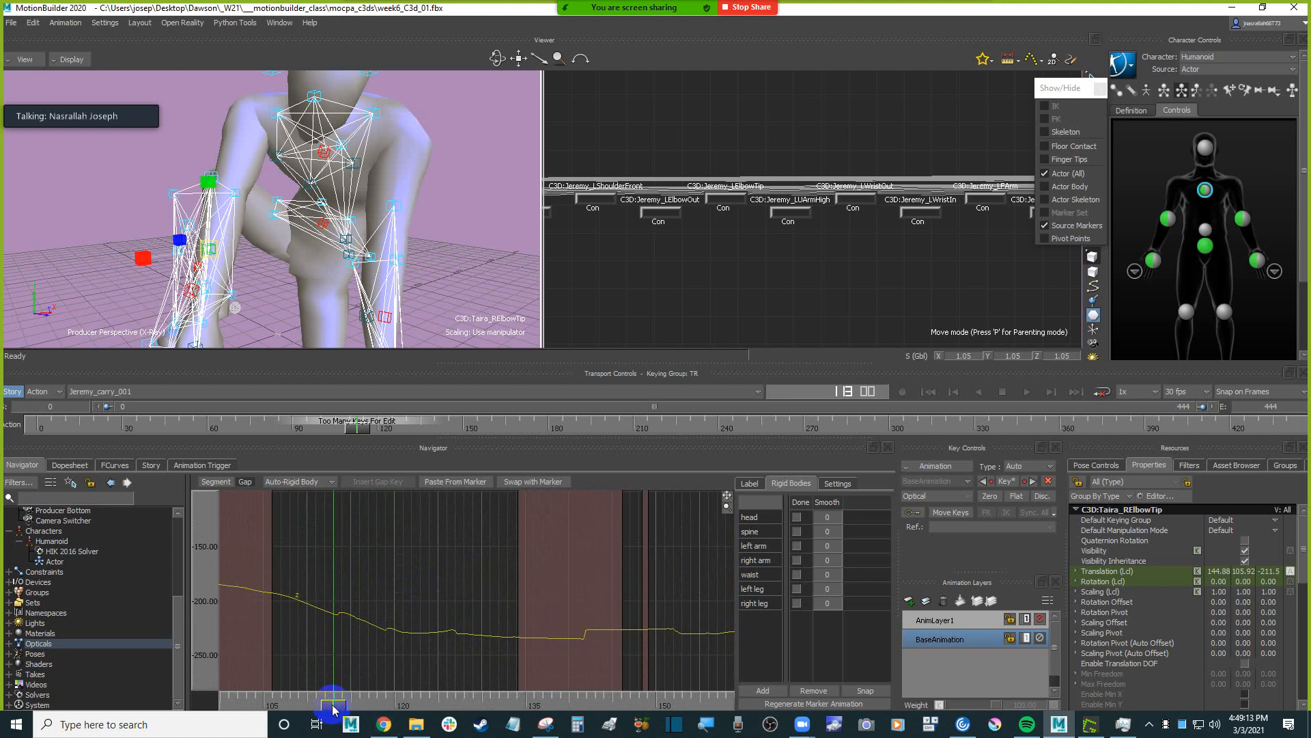
mouse_move(330, 703)
left_mouse_down()
mouse_move(306, 704)
mouse_move(333, 704)
left_mouse_up()
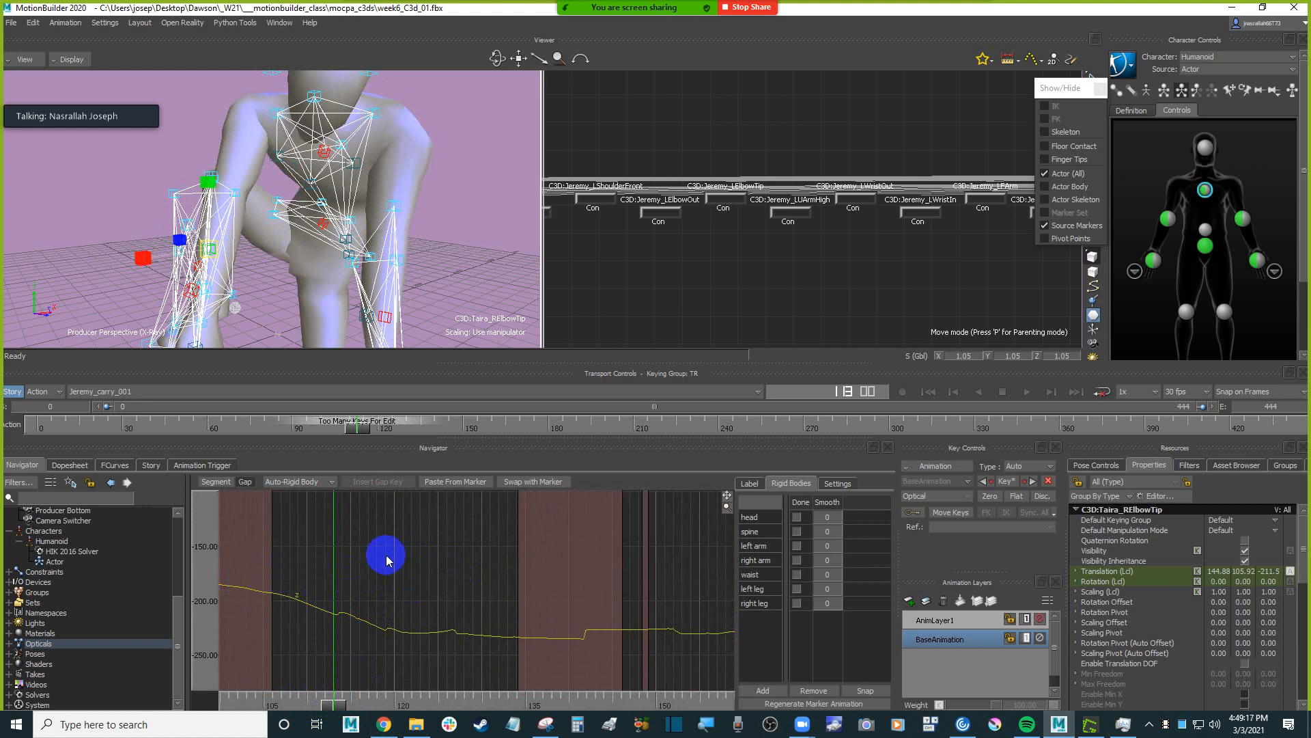
Set the interpolation of the RElbowTip marker's gap around frame 112 to Auto-Bezier.
left_click_drag(434, 536, 418, 620, "ctrl")
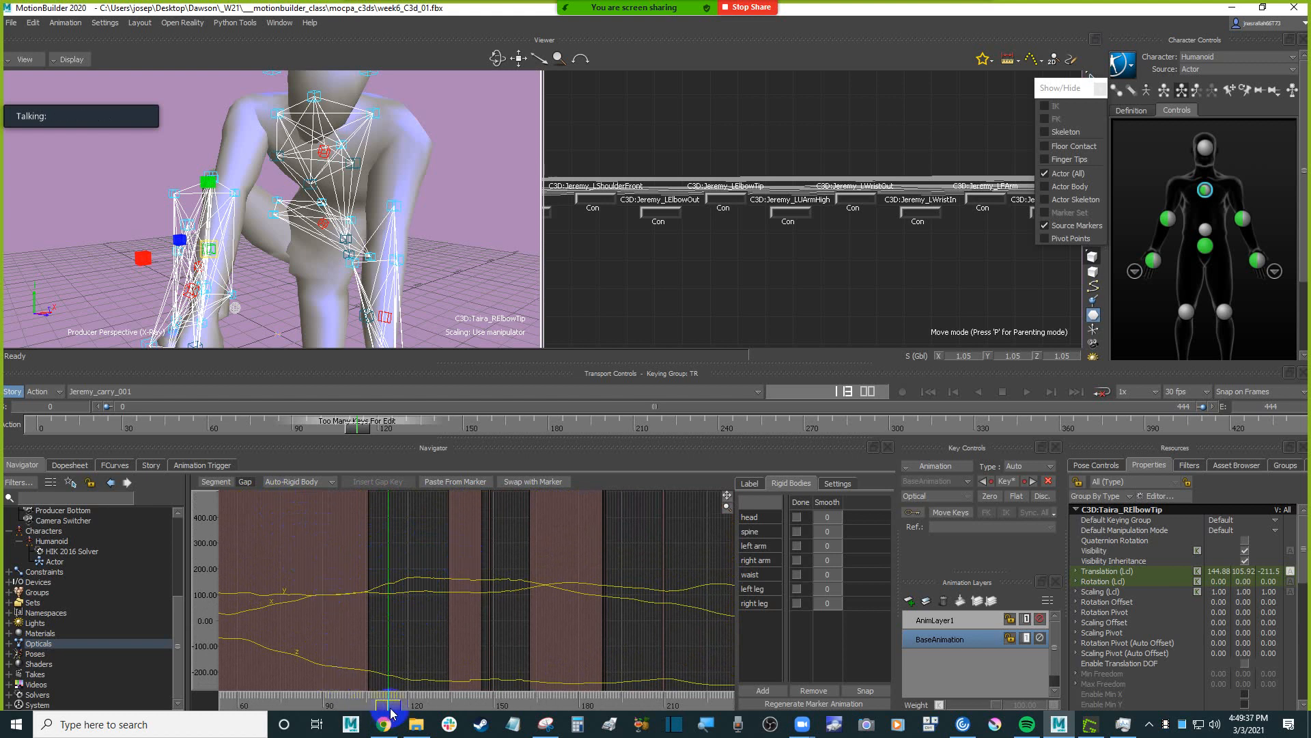
left_click_drag(385, 709, 348, 703)
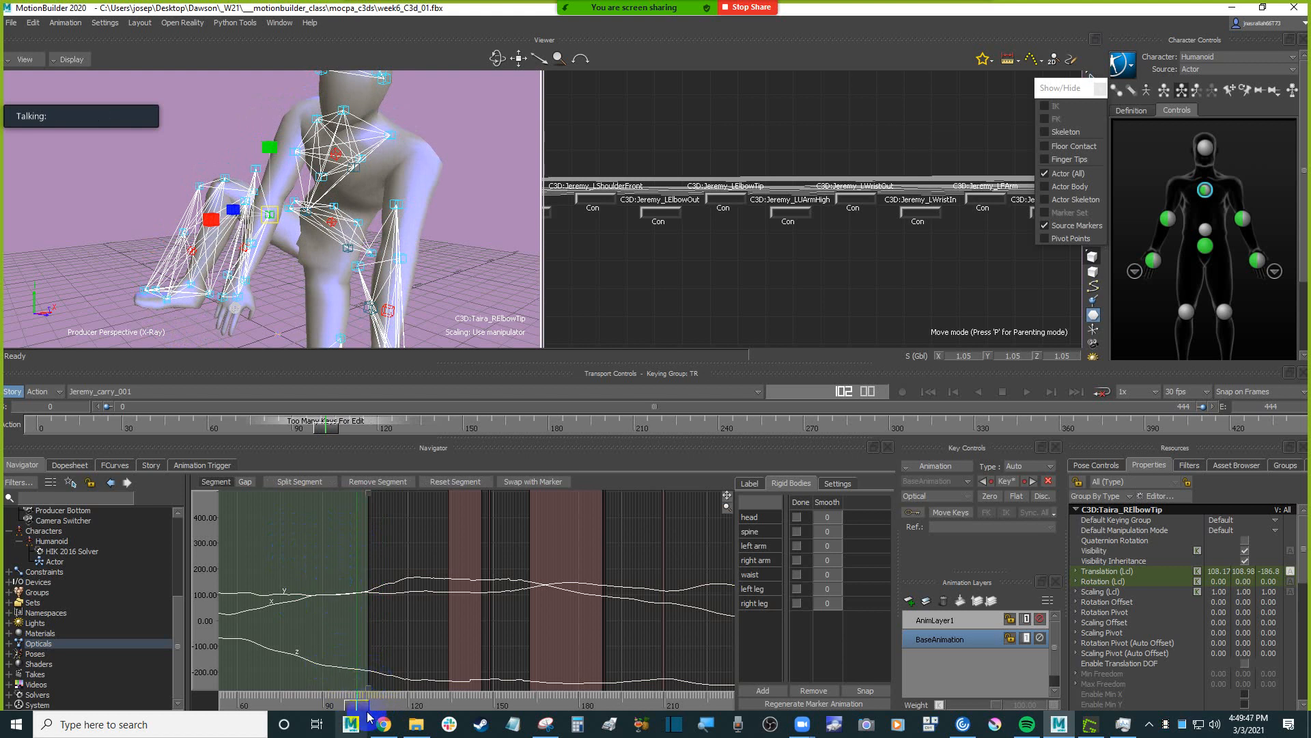
left_click_drag(354, 709, 391, 702)
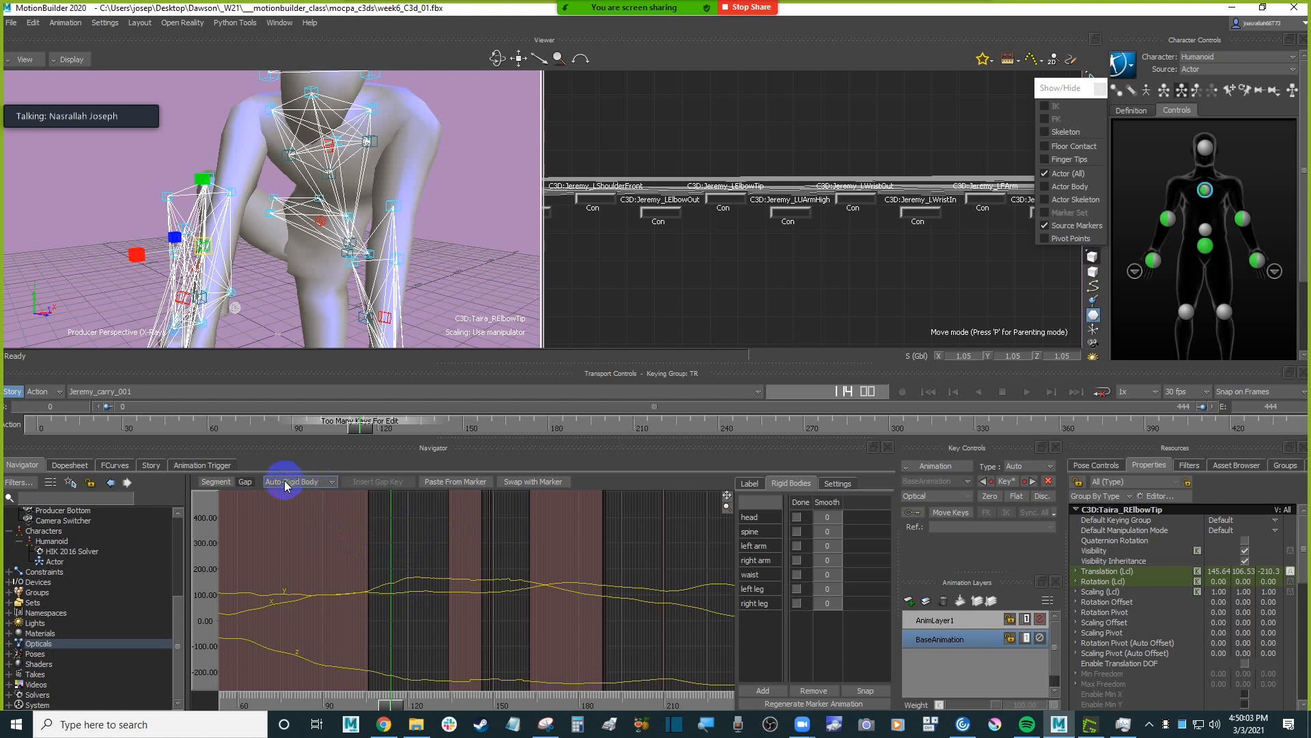
left_click(331, 483)
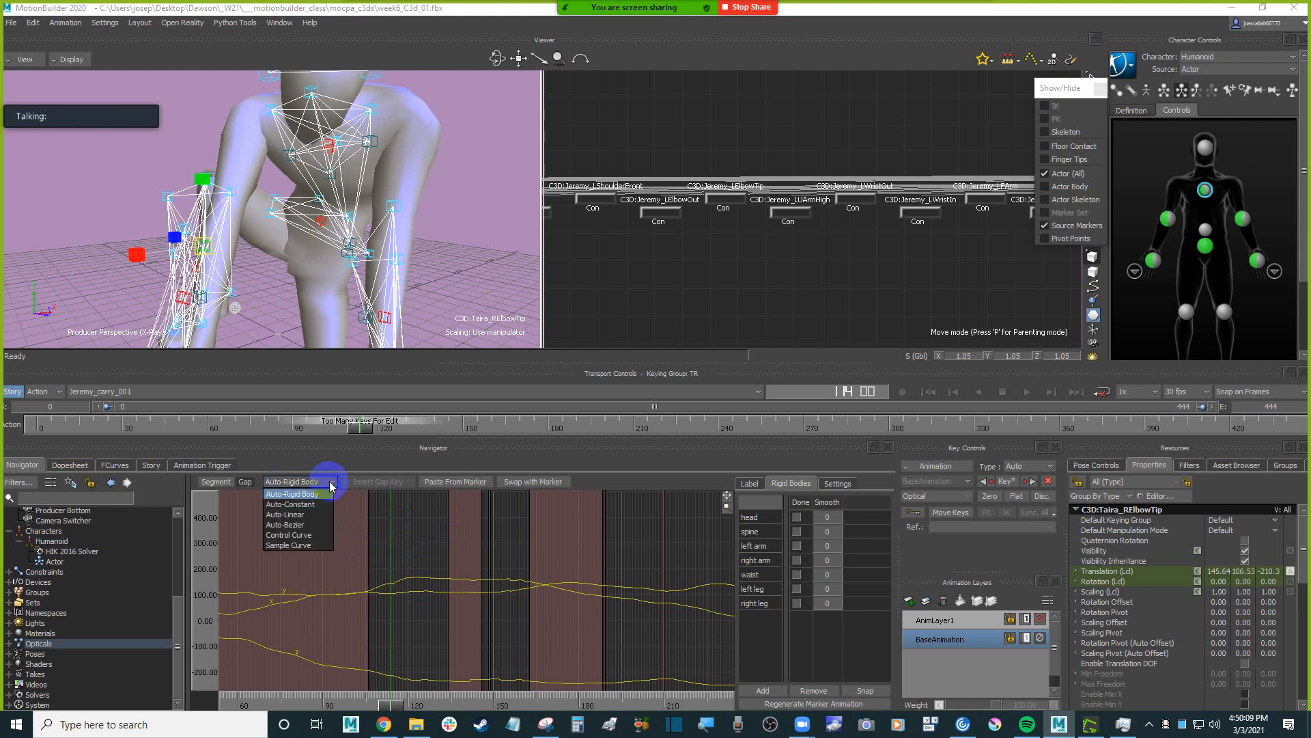
left_click(301, 525)
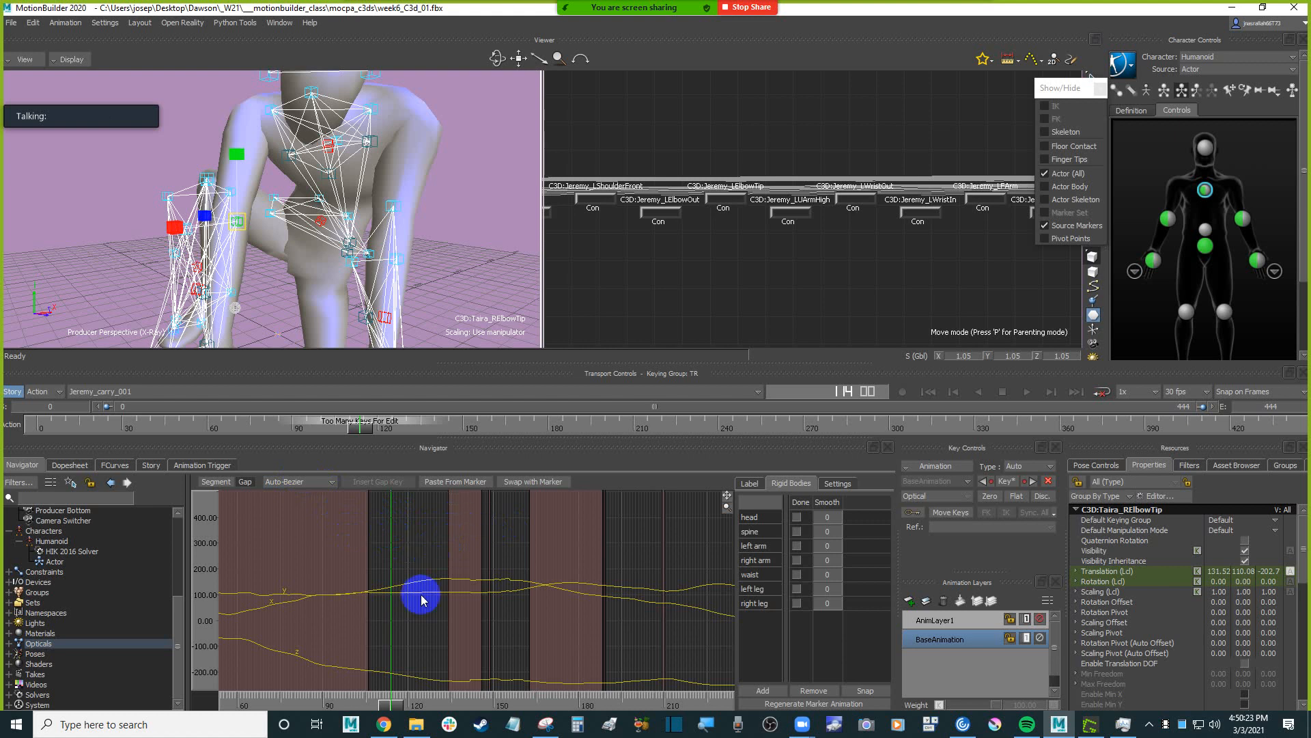
Scrub through the Auto-Bezier gap and examine the RElbowTip marker's curves for jumps up to about frame 195.
left_click(384, 706)
mouse_move(385, 705)
left_mouse_down()
mouse_move(372, 704)
mouse_move(416, 701)
left_mouse_up()
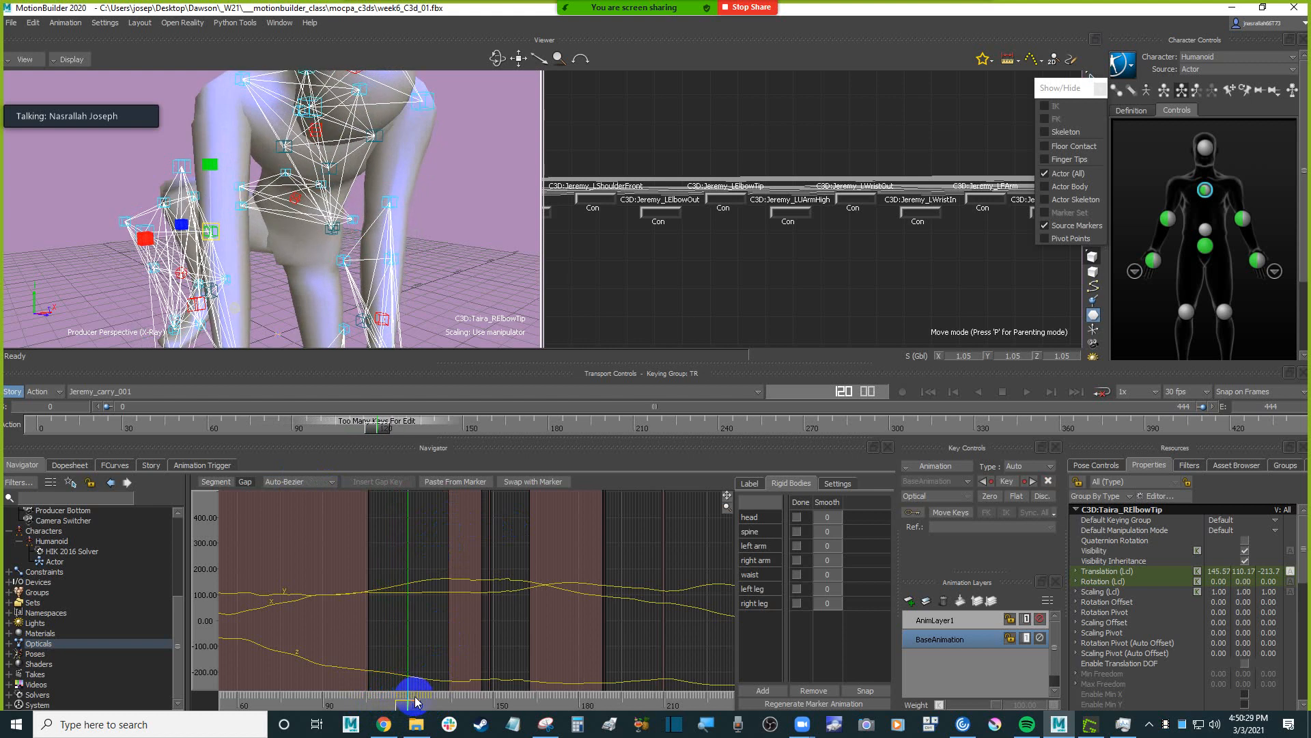
left_click_drag(475, 644, 442, 566, "shift")
left_click_drag(415, 613, 433, 652, "ctrl")
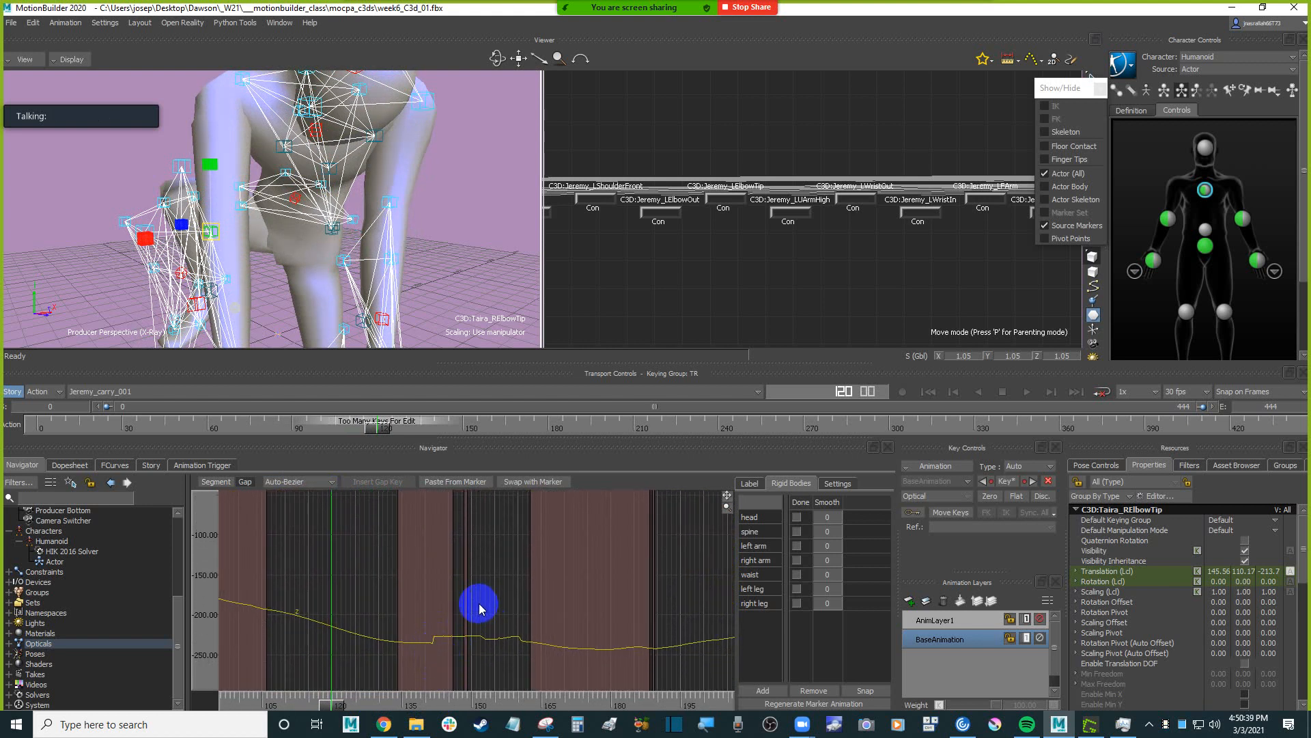
mouse_move(468, 548)
left_mouse_down("shift")
mouse_move(450, 647)
mouse_move(448, 637)
left_mouse_up("shift")
left_click_drag(431, 571, 427, 557, "shift")
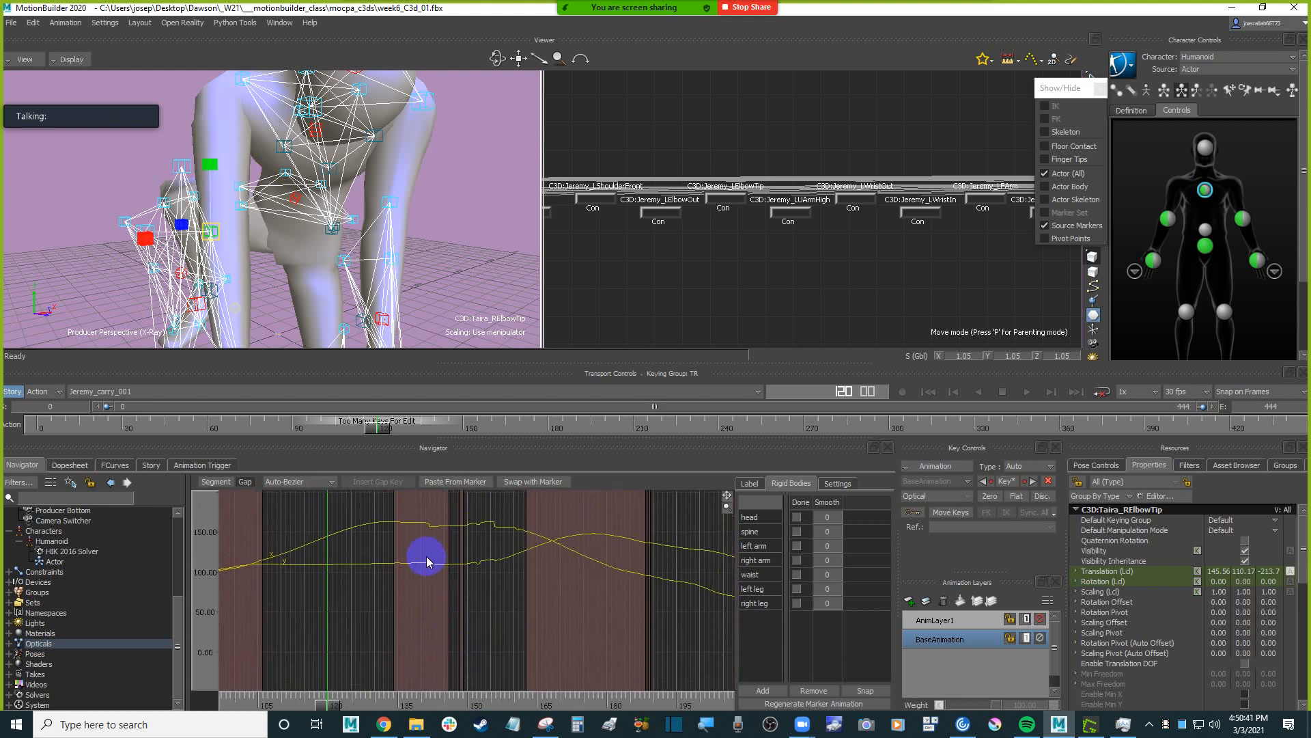
left_click_drag(448, 612, 415, 512, "ctrl")
left_click_drag(412, 603, 409, 546, "shift")
left_click_drag(402, 572, 440, 572, "ctrl")
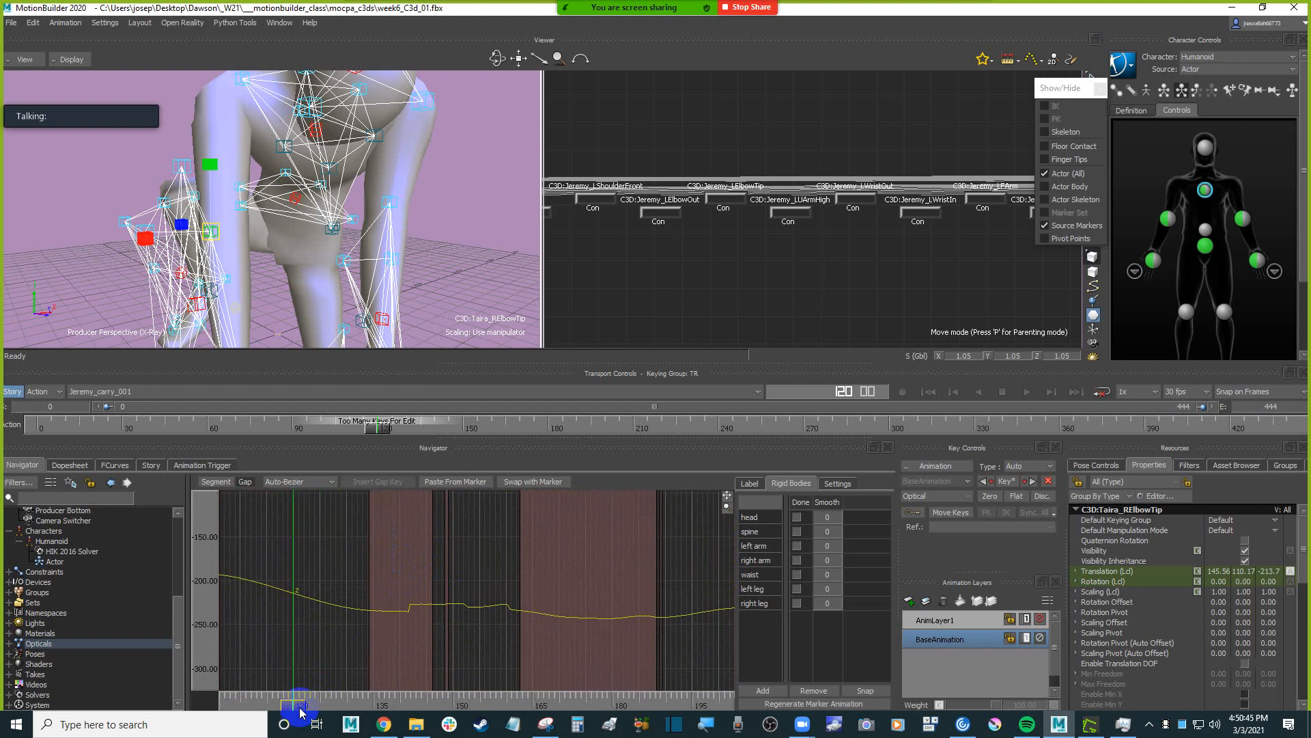
Split the RElbowTip marker's segment at frame 140, just before the jump in its translation curve.
left_click_drag(300, 710, 394, 698)
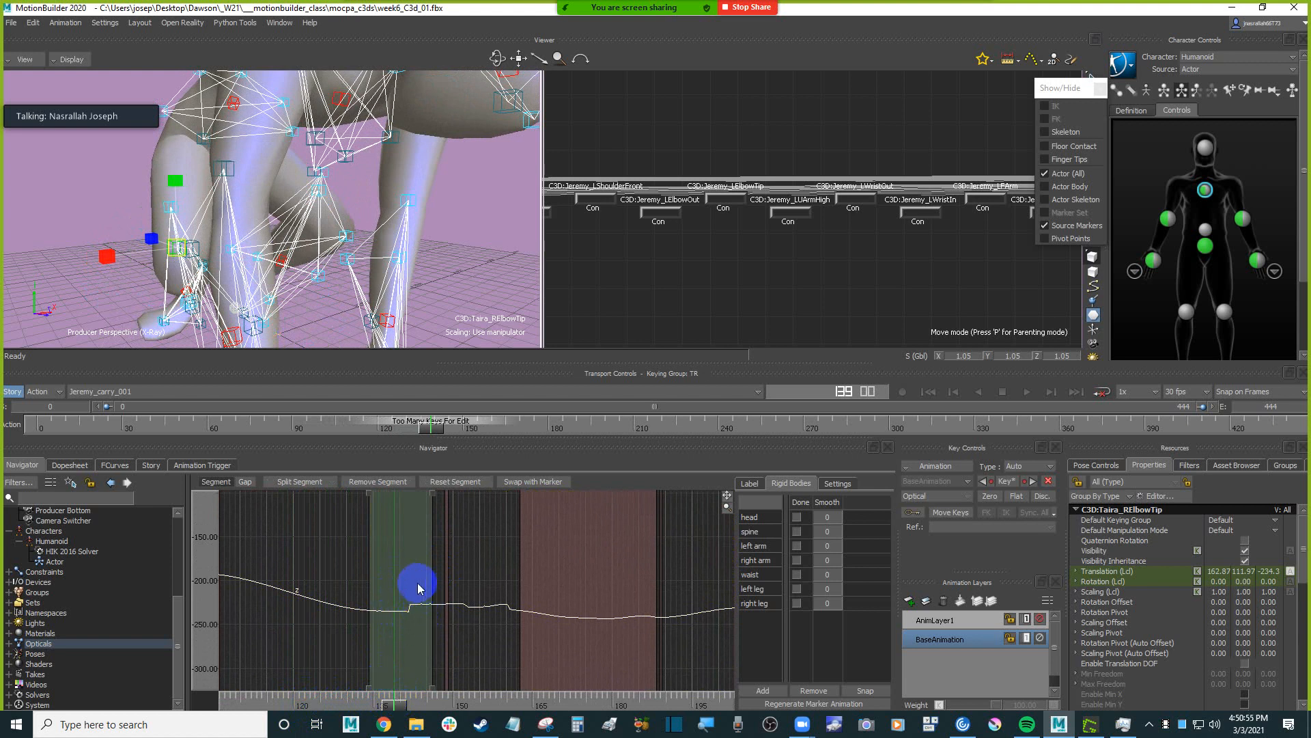
left_click_drag(392, 701, 394, 706)
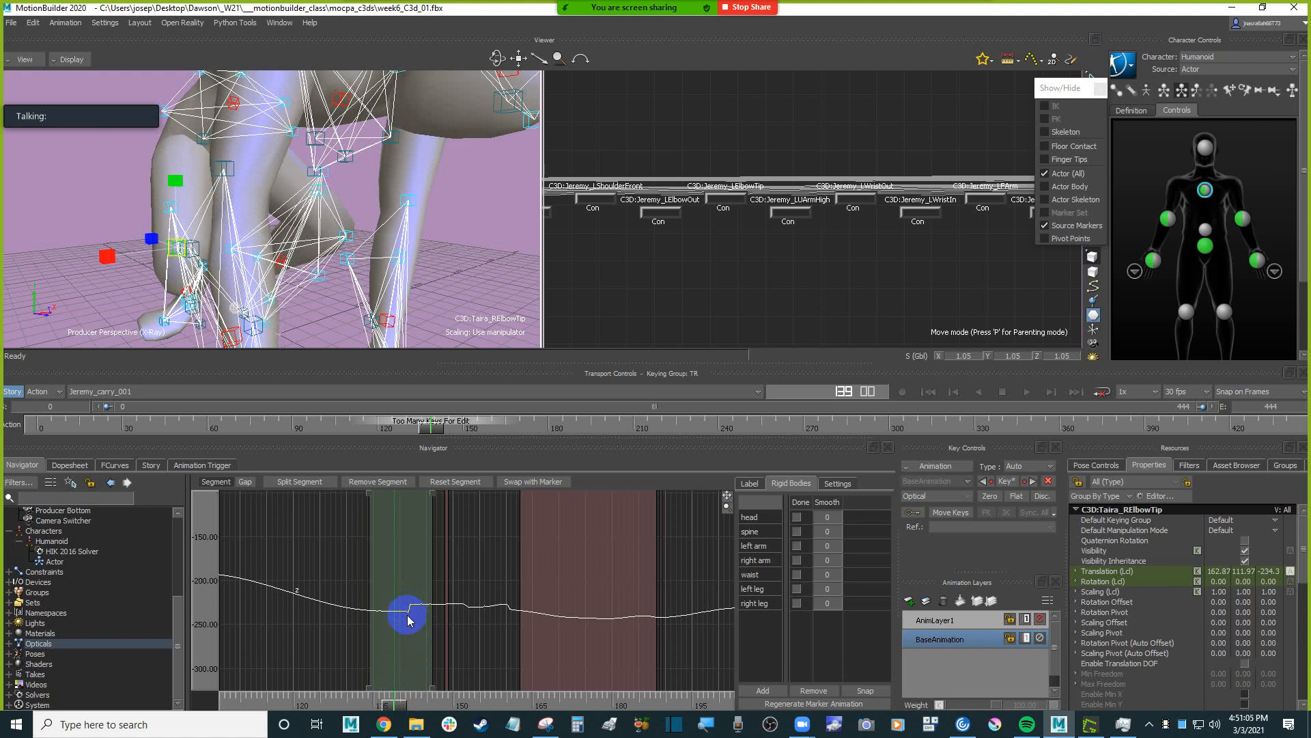
left_click_drag(395, 702, 401, 702)
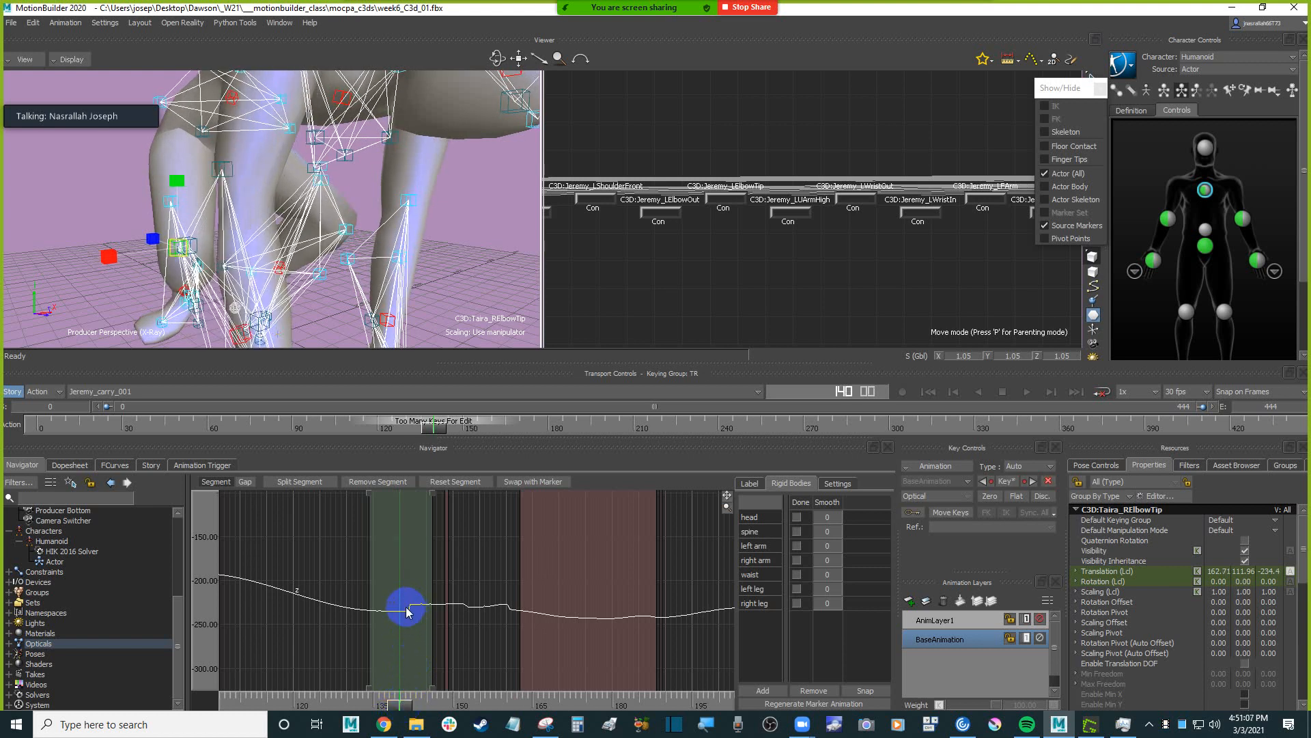
left_click(300, 483)
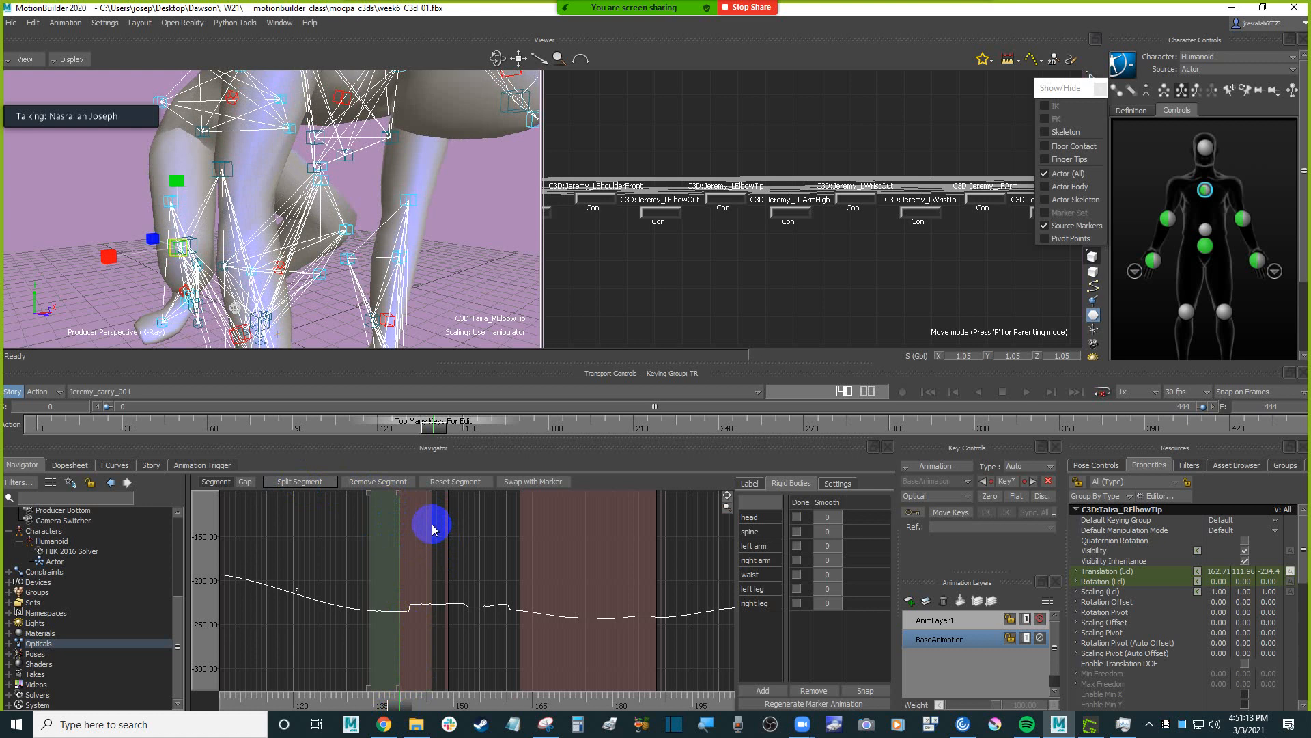
Remove the RElbowTip segment piece after the split, around frame 143, and set the gap's interpolation to Auto-Bezier.
mouse_move(399, 705)
left_mouse_down()
mouse_move(446, 706)
mouse_move(415, 704)
left_mouse_up()
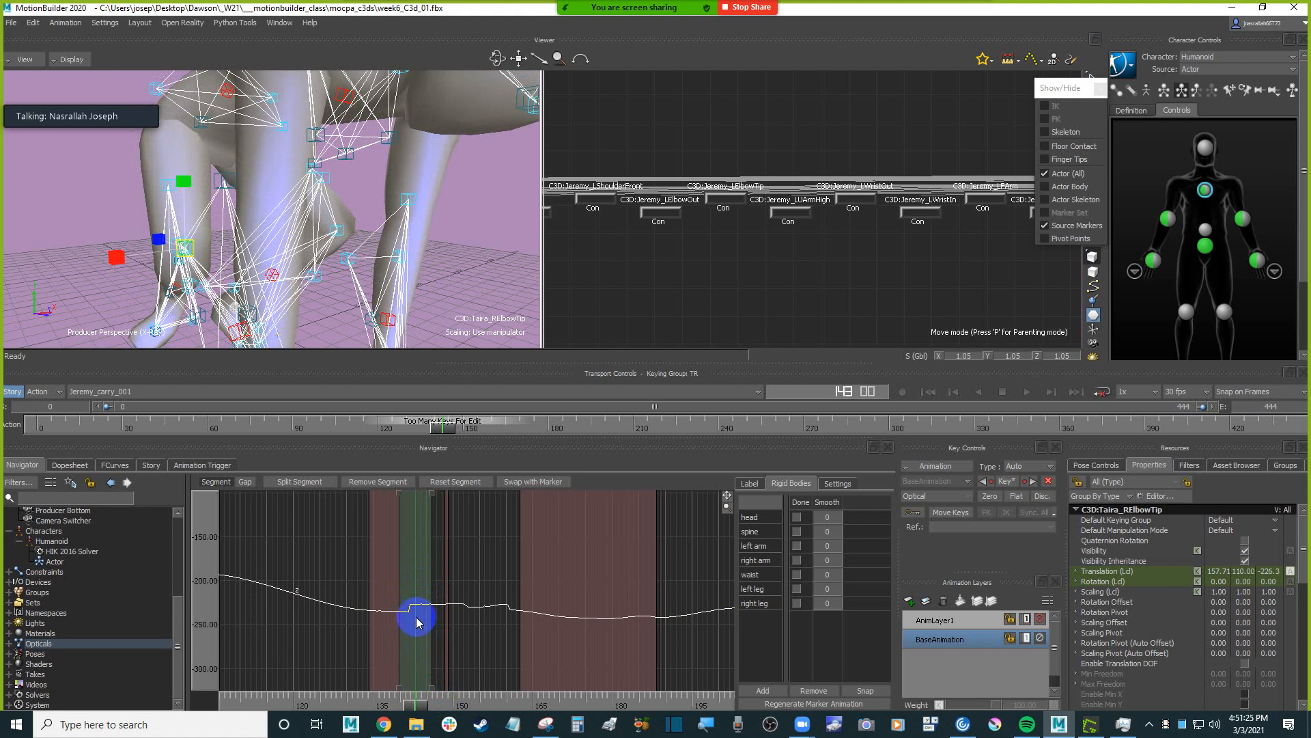
left_click(377, 482)
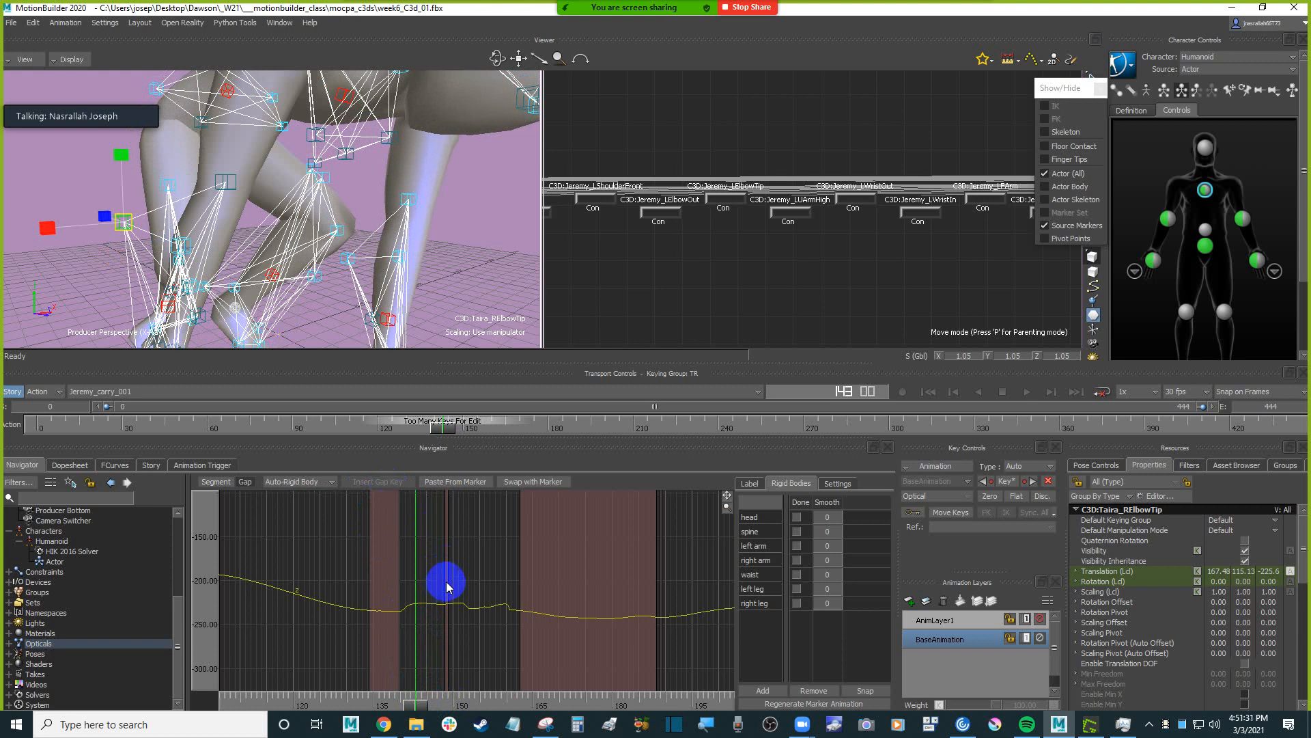
mouse_move(414, 709)
left_mouse_down()
mouse_move(386, 705)
mouse_move(411, 703)
left_mouse_up()
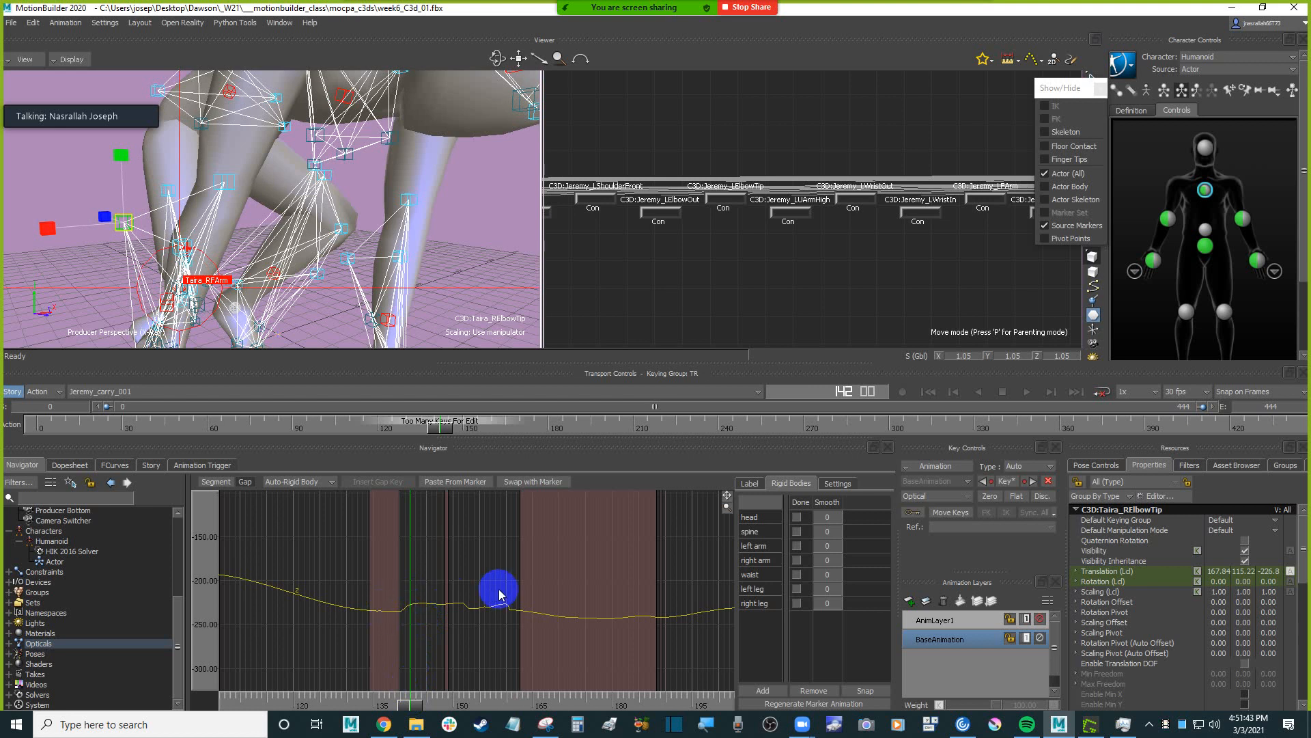
left_click(312, 483)
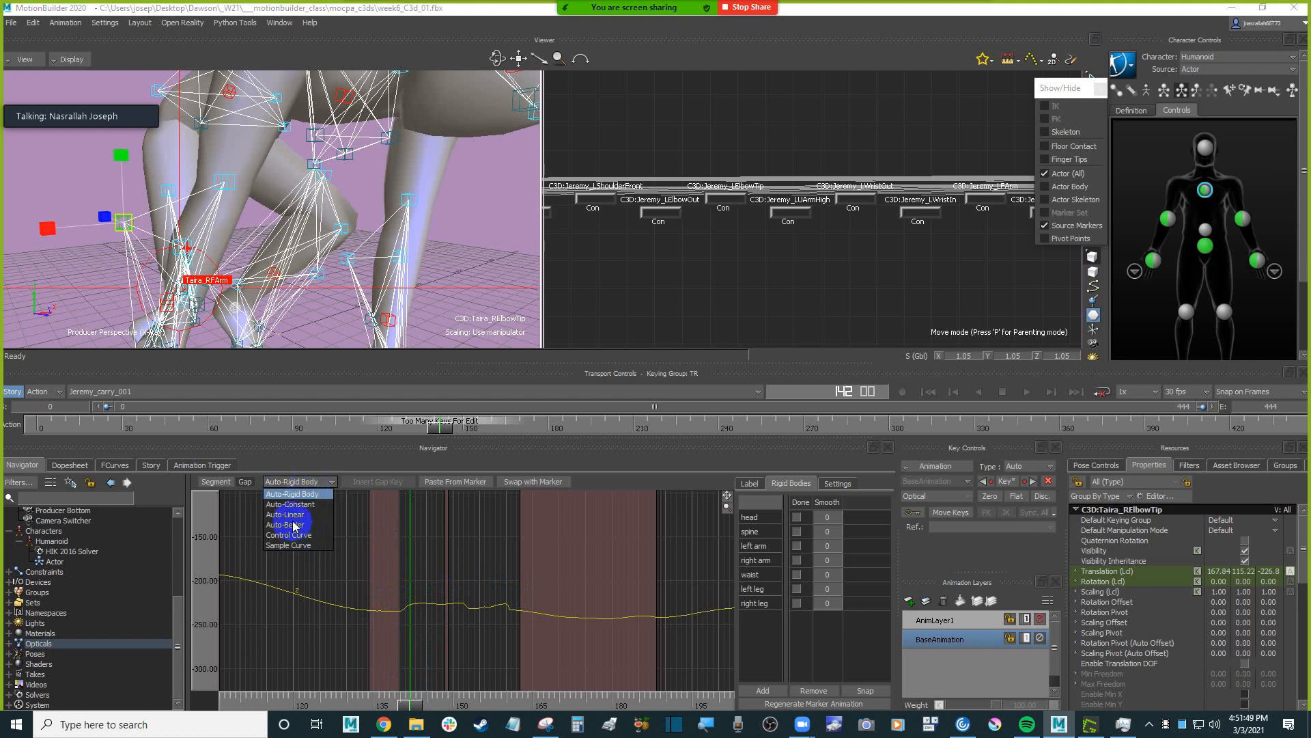
left_click(295, 526)
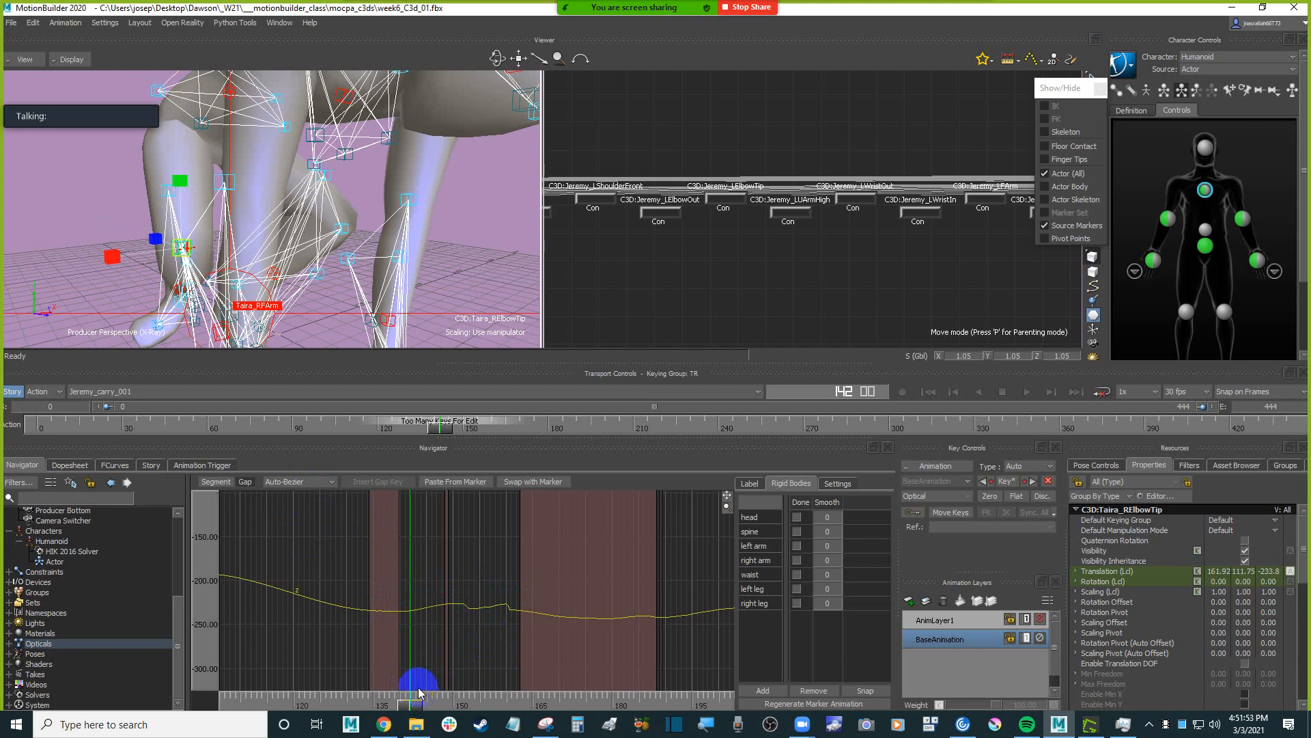
Examine the RElbowTip marker's translation curves around the narrow segment near frame 149 and across the gap that follows.
left_click_drag(411, 709, 451, 703)
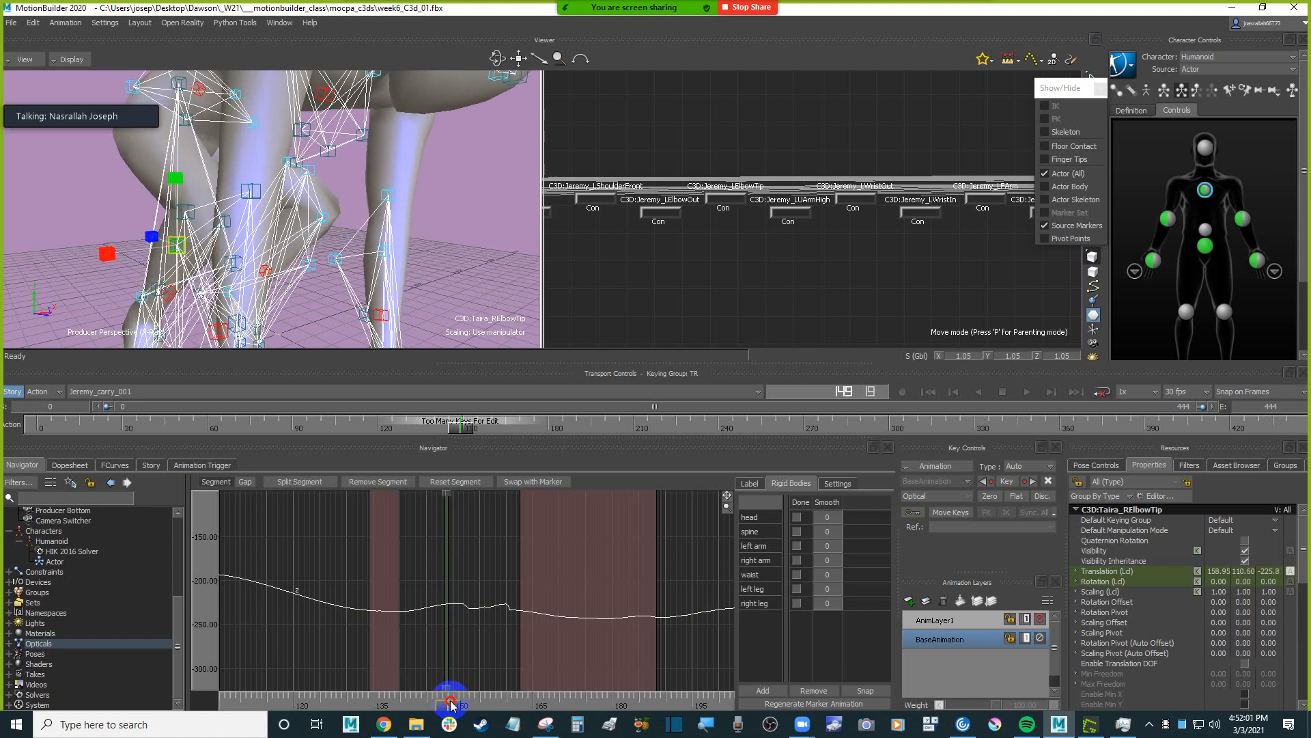
left_click_drag(451, 705, 449, 705)
left_click_drag(449, 704, 449, 704)
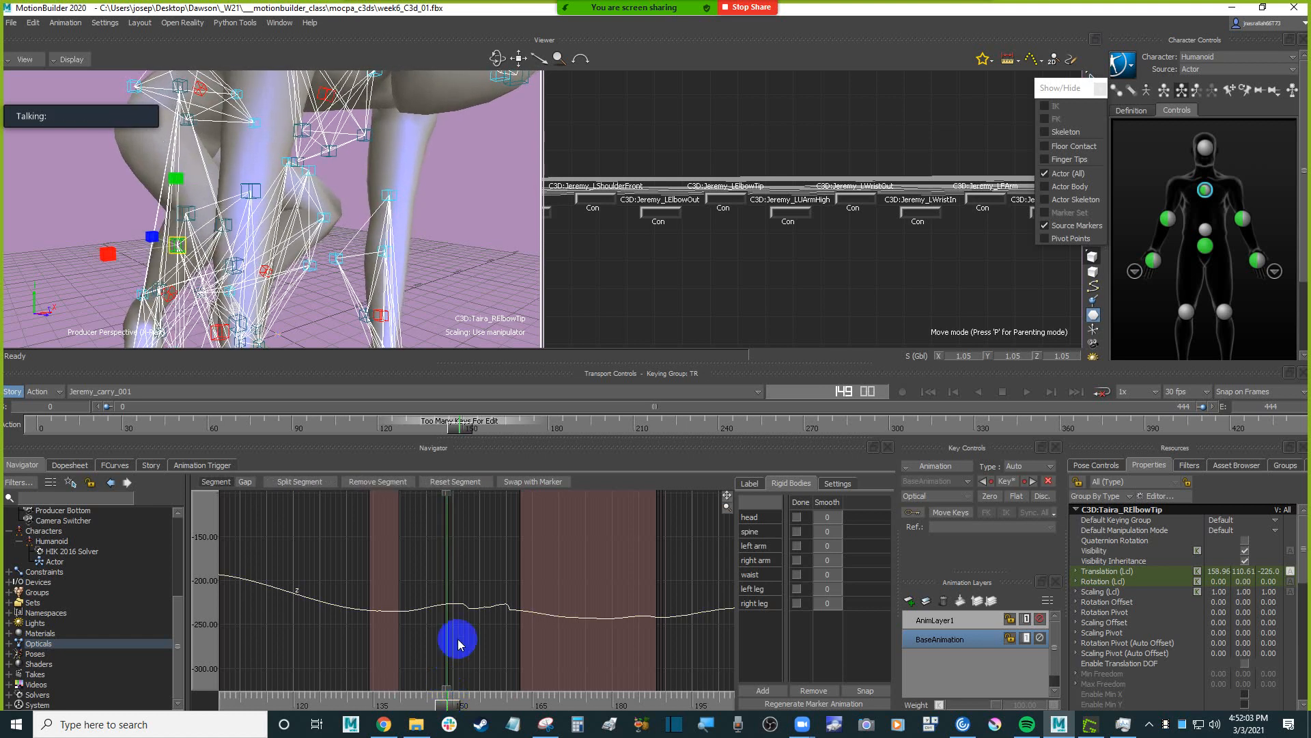
left_click_drag(436, 632, 563, 628, "ctrl")
left_click_drag(437, 633, 501, 638, "ctrl")
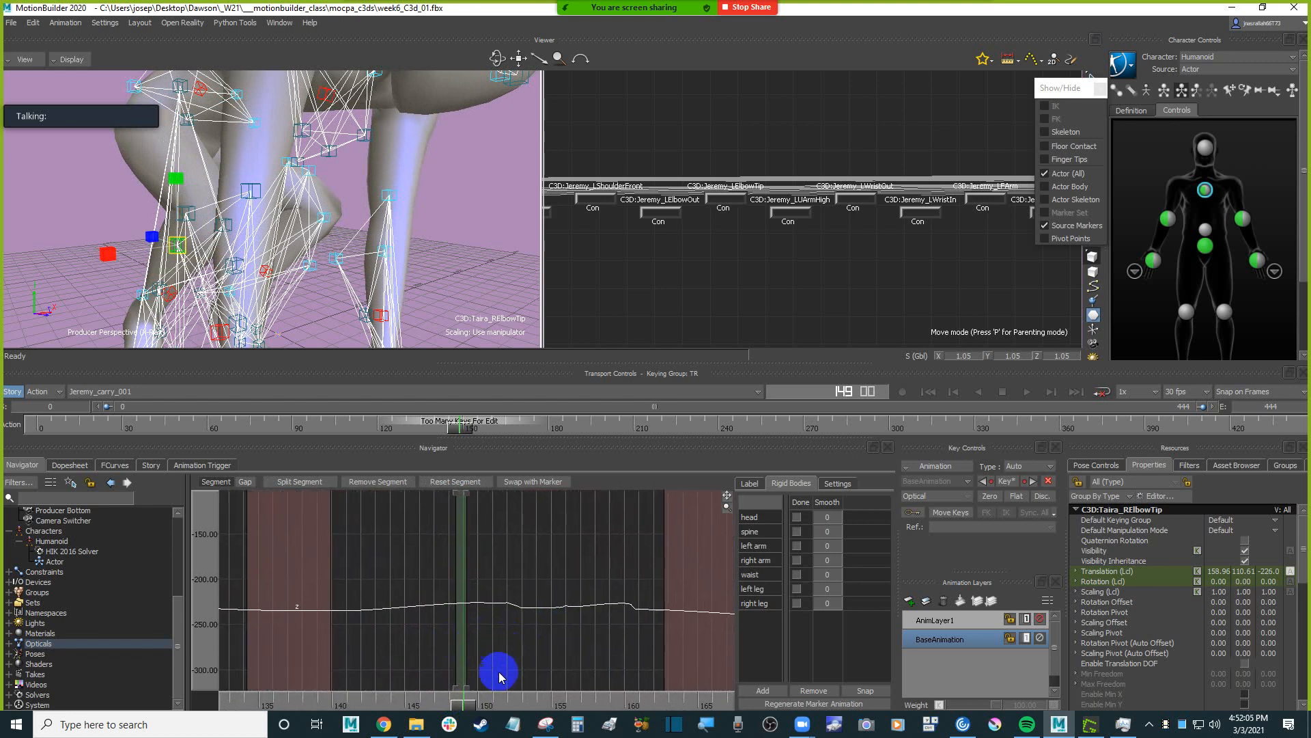
mouse_move(466, 711)
left_mouse_down()
mouse_move(439, 704)
mouse_move(474, 705)
mouse_move(461, 704)
left_mouse_up()
left_click_drag(460, 635, 394, 632, "ctrl")
left_click_drag(545, 564, 515, 646, "shift")
mouse_move(503, 568)
left_mouse_down("shift")
mouse_move(493, 635)
mouse_move(488, 553)
left_mouse_up("shift")
left_click_drag(503, 643, 421, 652, "shift")
left_click_drag(468, 594, 423, 589, "ctrl")
Set the interpolation of the RElbowTip marker's gap around frame 155 to Auto-Bezier.
left_click_drag(394, 706, 430, 709)
left_click(295, 511)
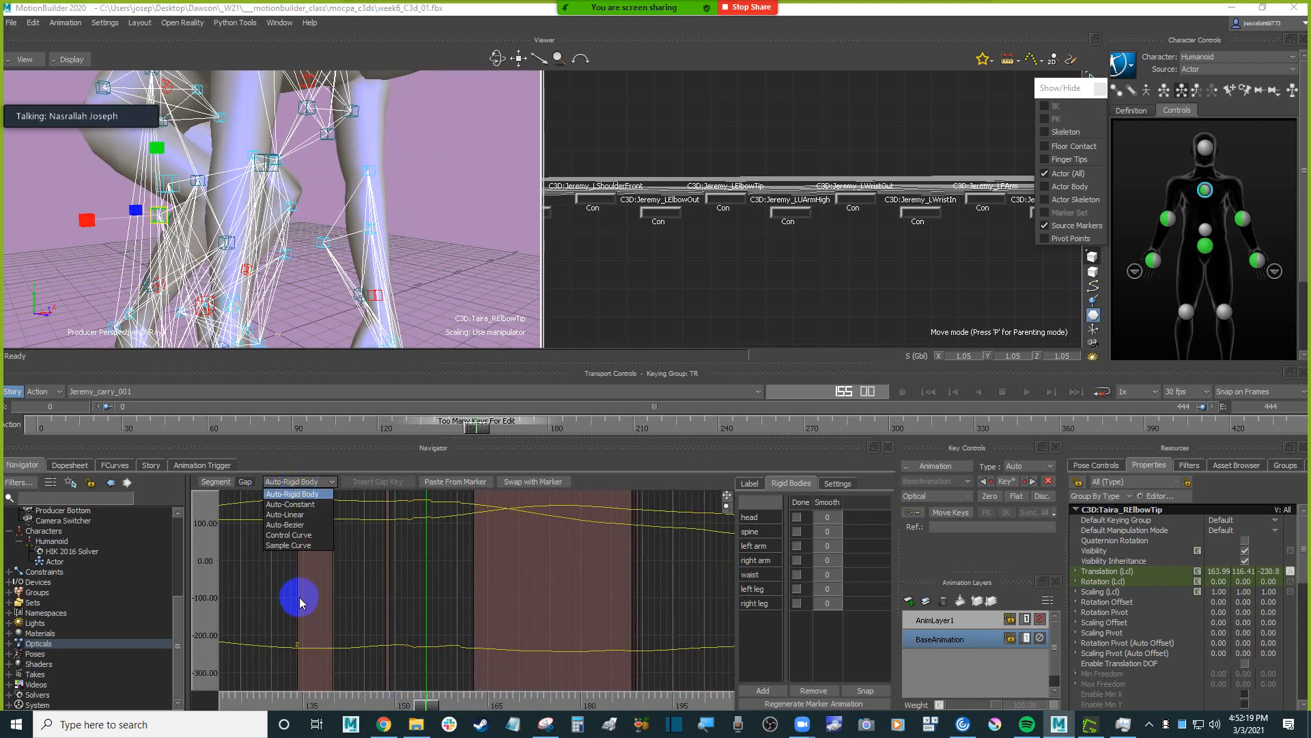
left_click(290, 526)
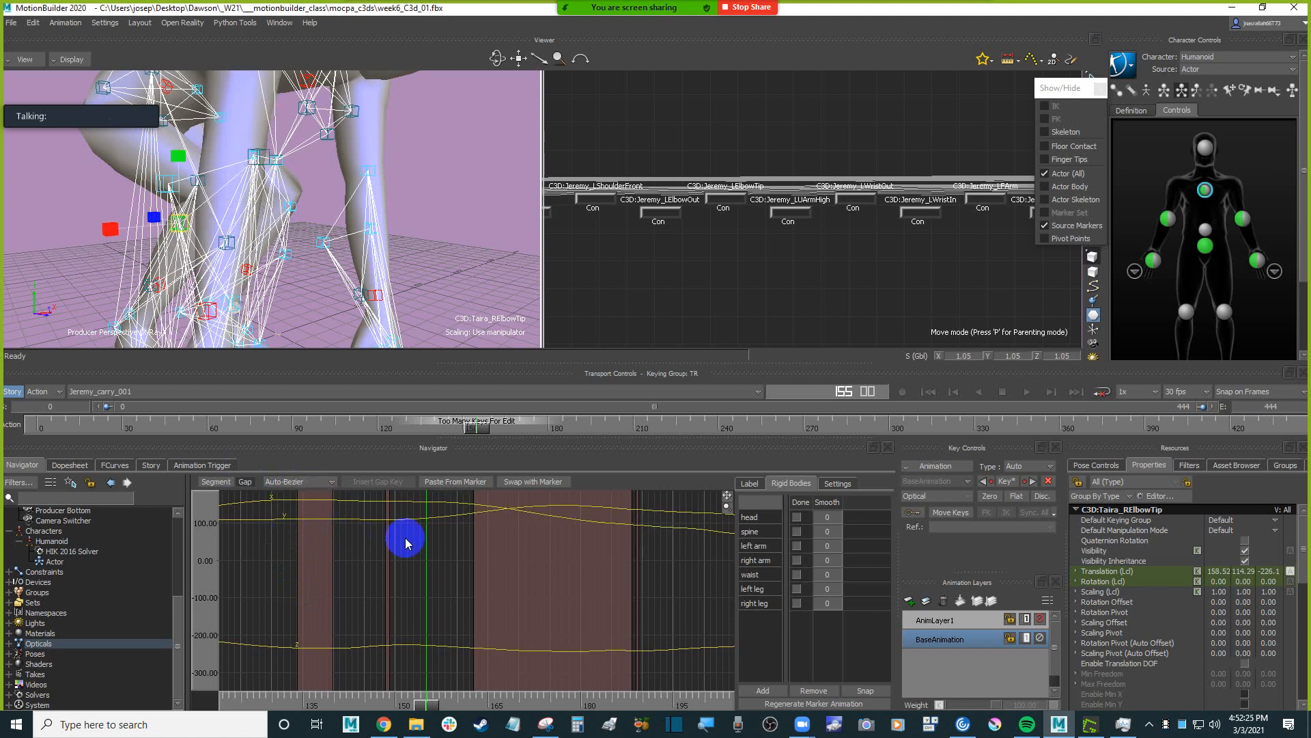
Examine the repaired RElbowTip marker against the character's right arm from several angles, scrubbing between frames 155 and 125.
mouse_move(429, 709)
left_mouse_down()
mouse_move(375, 702)
mouse_move(448, 696)
mouse_move(415, 696)
mouse_move(431, 693)
left_mouse_up()
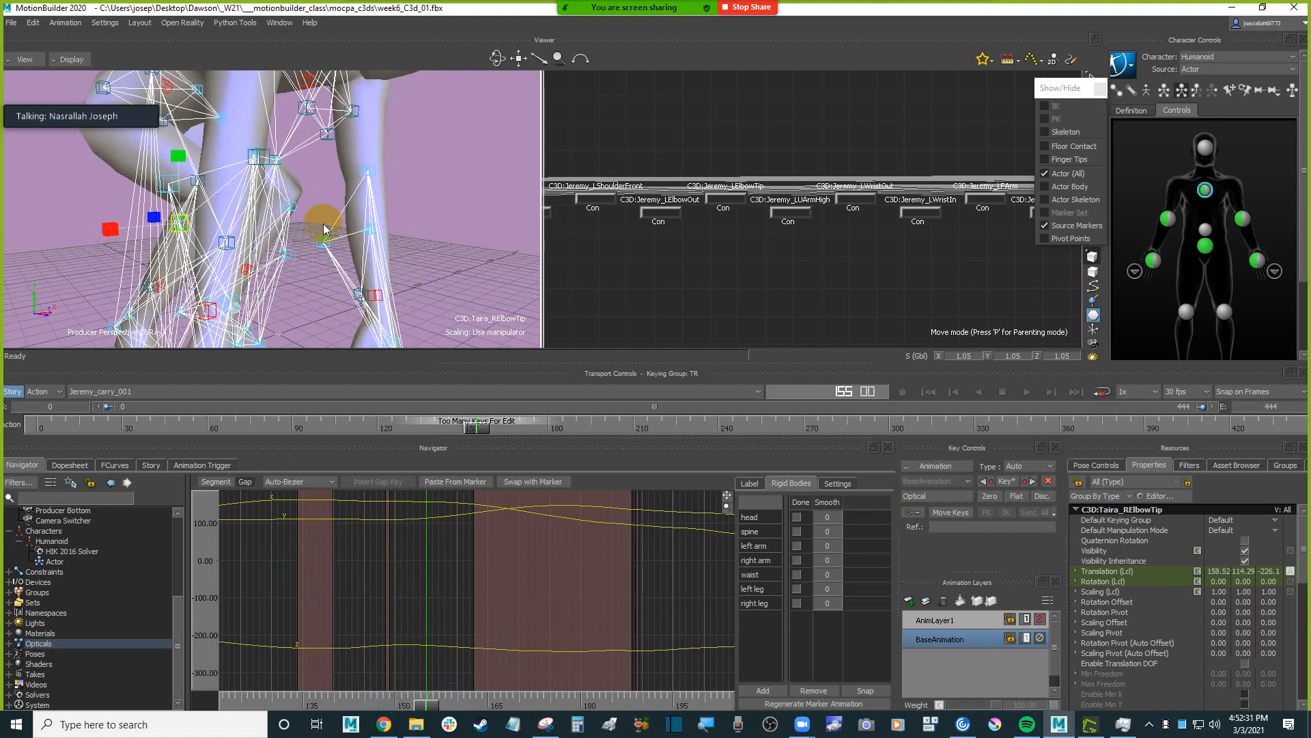
left_click_drag(335, 250, 456, 267, "alt")
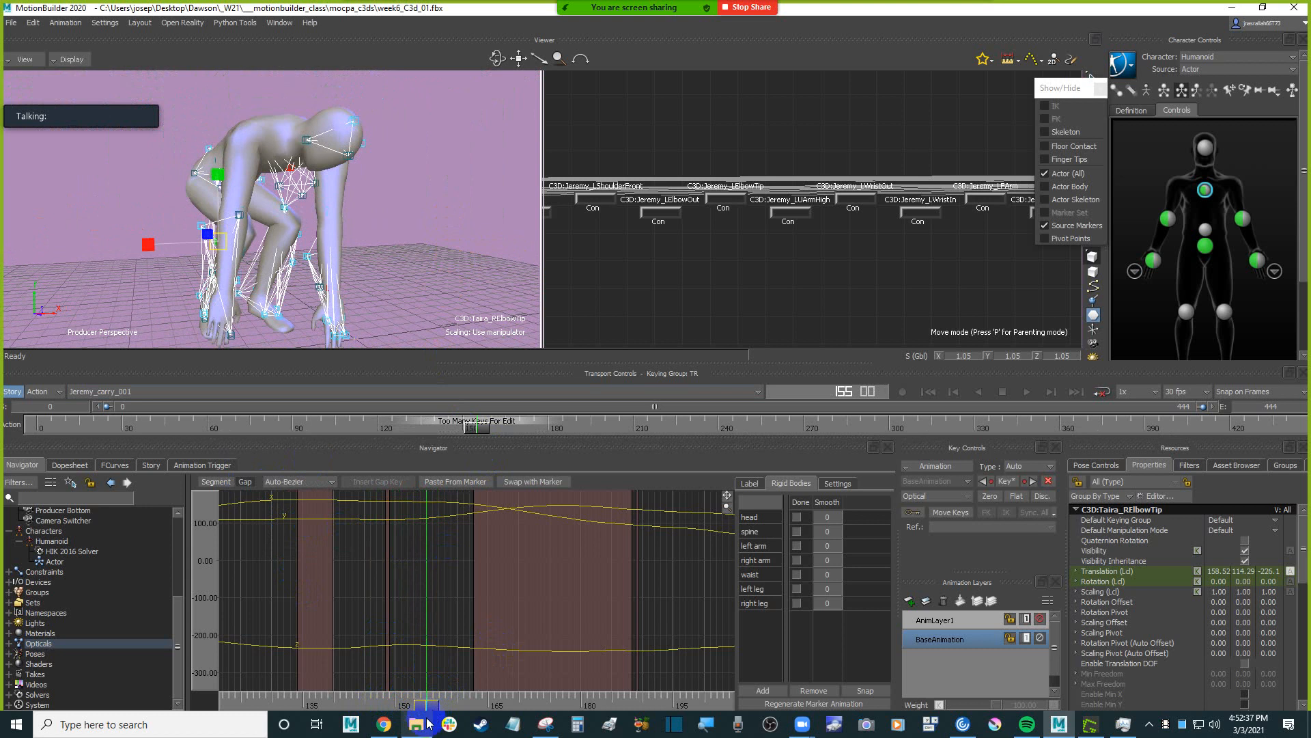
mouse_move(429, 709)
left_mouse_down()
mouse_move(325, 697)
mouse_move(433, 679)
mouse_move(322, 679)
mouse_move(332, 678)
left_mouse_up()
left_click_drag(369, 225, 460, 272, "ctrl+shift")
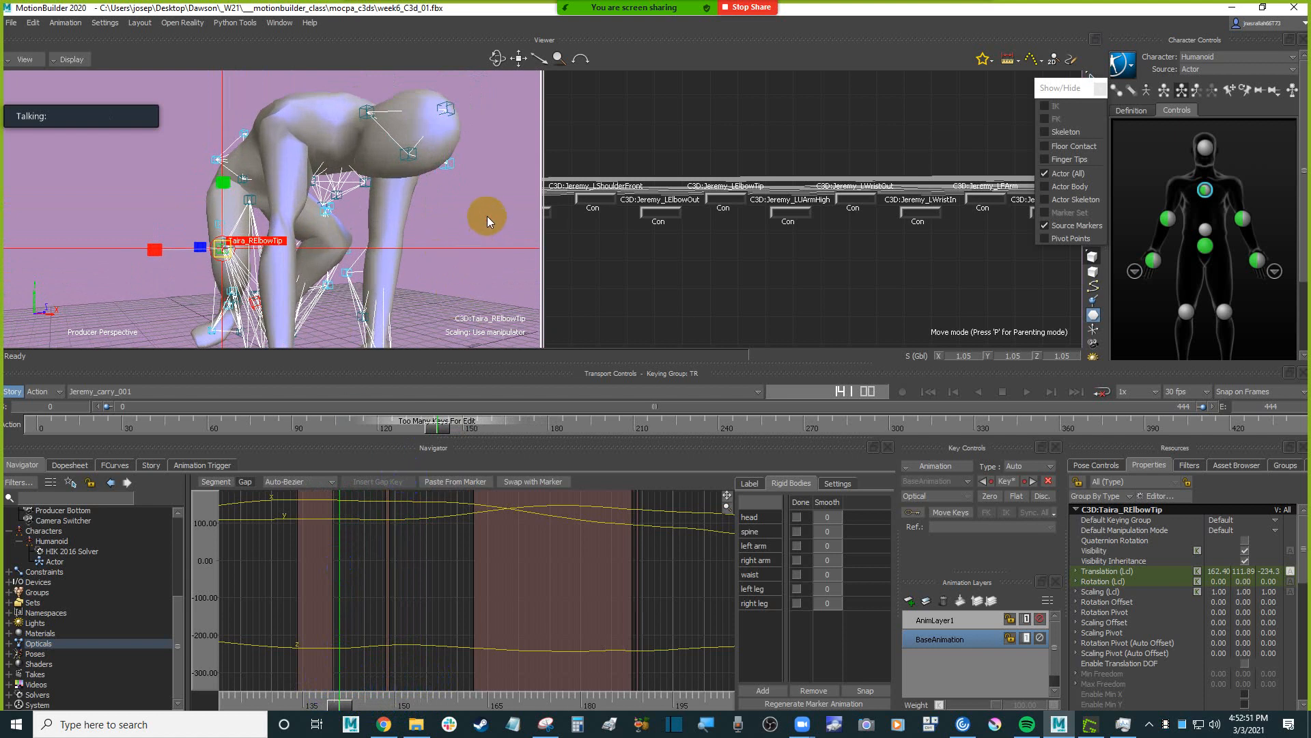
key("ctrl+a")
key("ctrl+a")
left_click_drag(476, 223, 419, 241, "ctrl+shift")
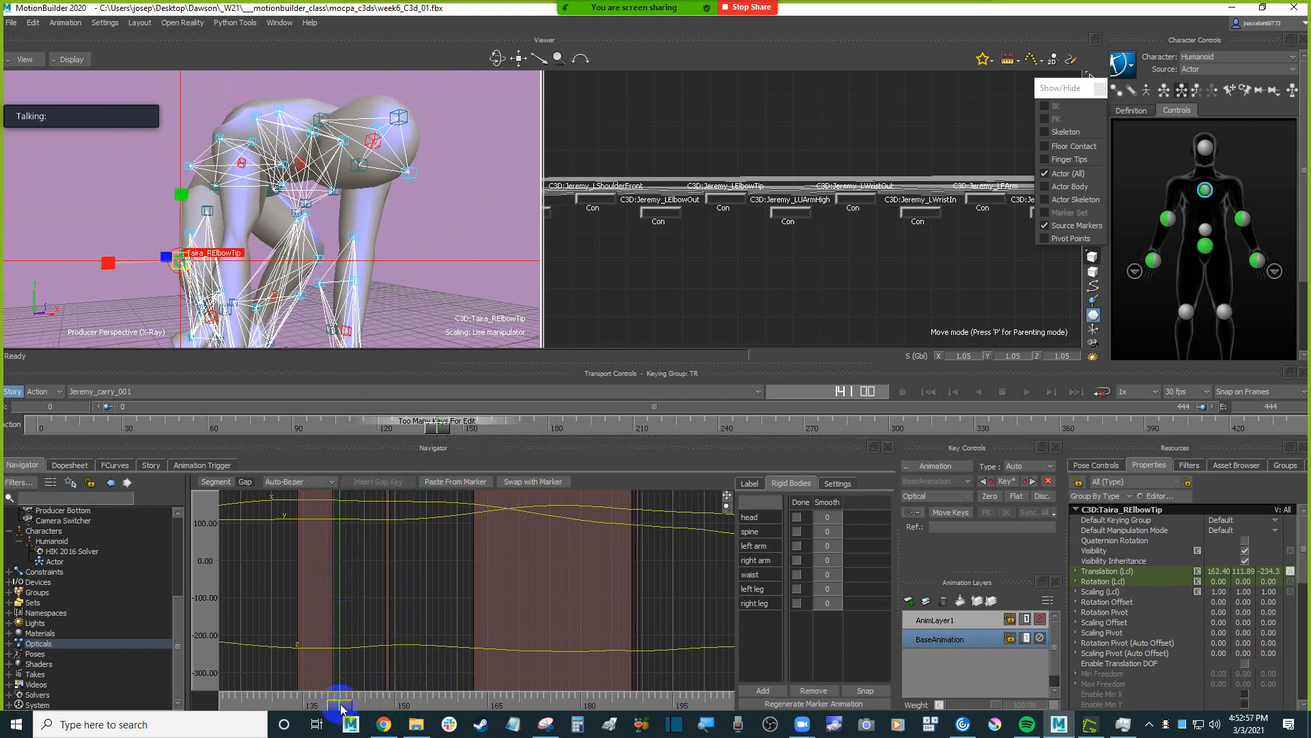
left_click_drag(343, 709, 334, 704)
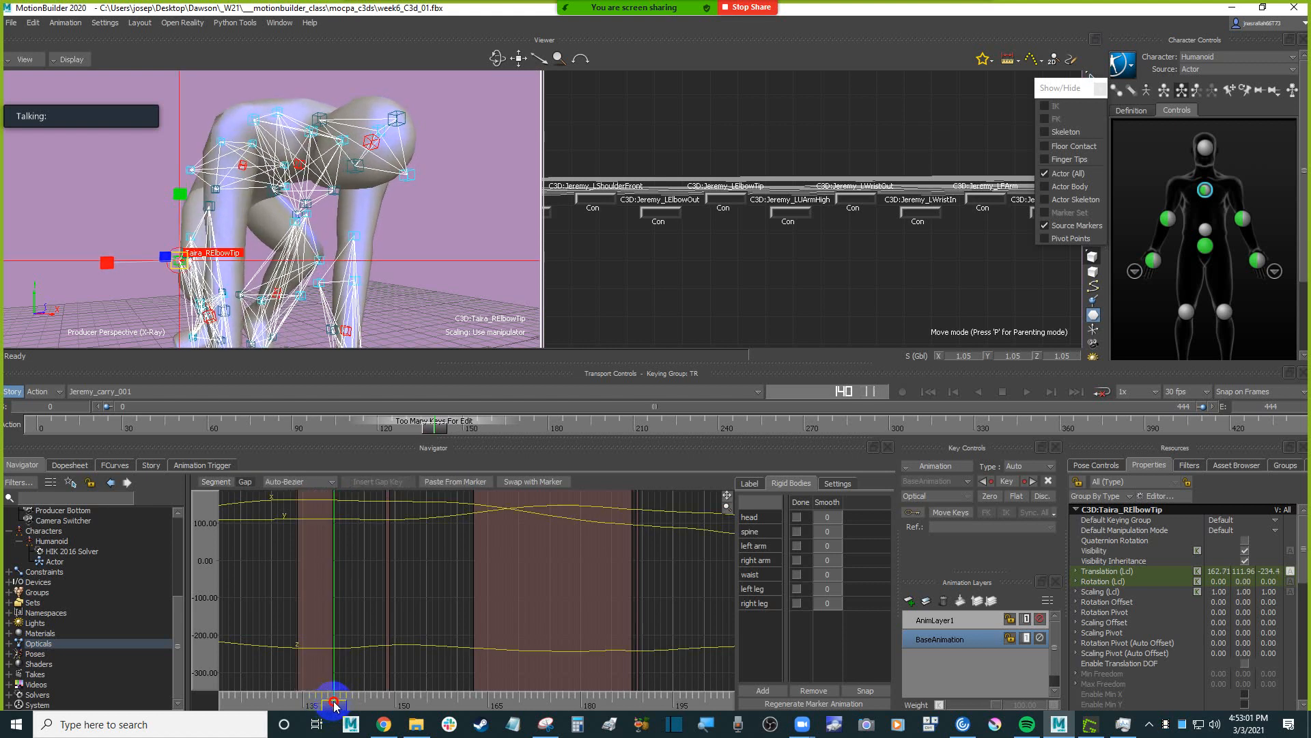
left_click(334, 705)
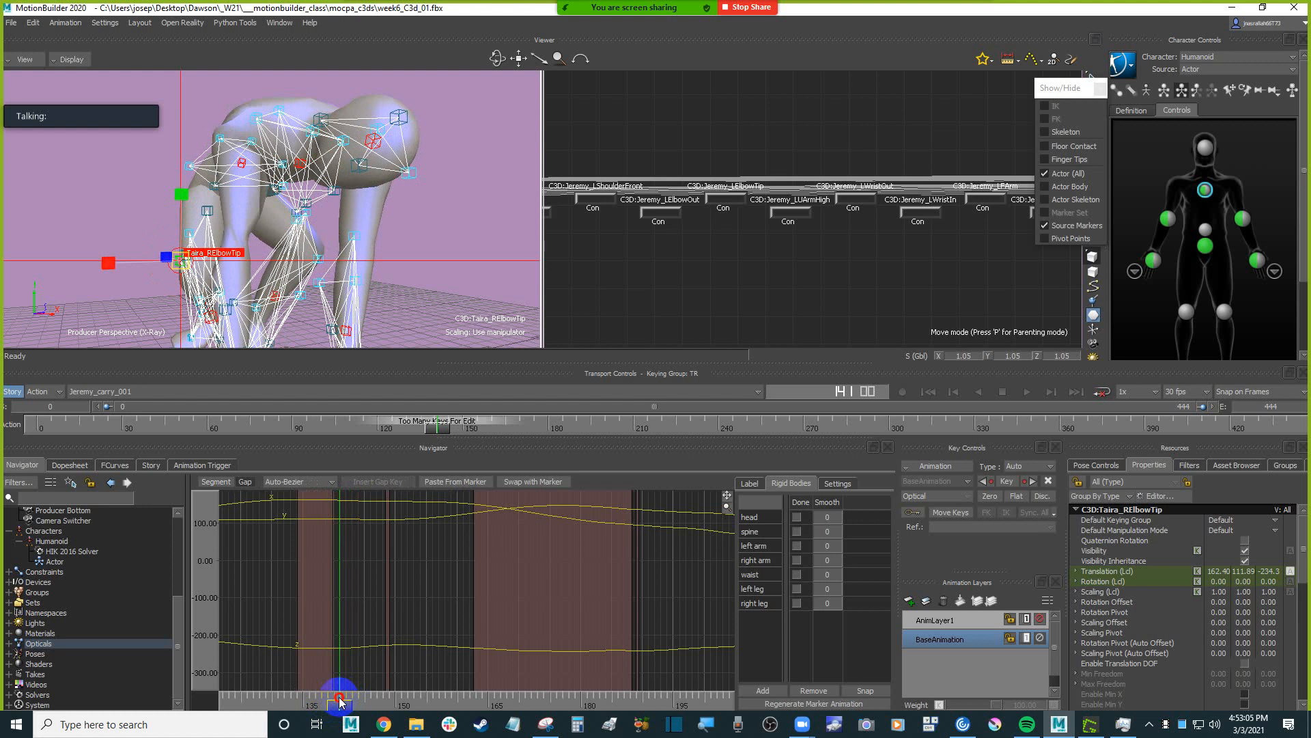
mouse_move(401, 300)
left_mouse_down("ctrl+shift")
mouse_move(424, 264)
mouse_move(425, 282)
mouse_move(409, 281)
mouse_move(439, 292)
mouse_move(430, 284)
mouse_move(437, 308)
left_mouse_up("ctrl+shift")
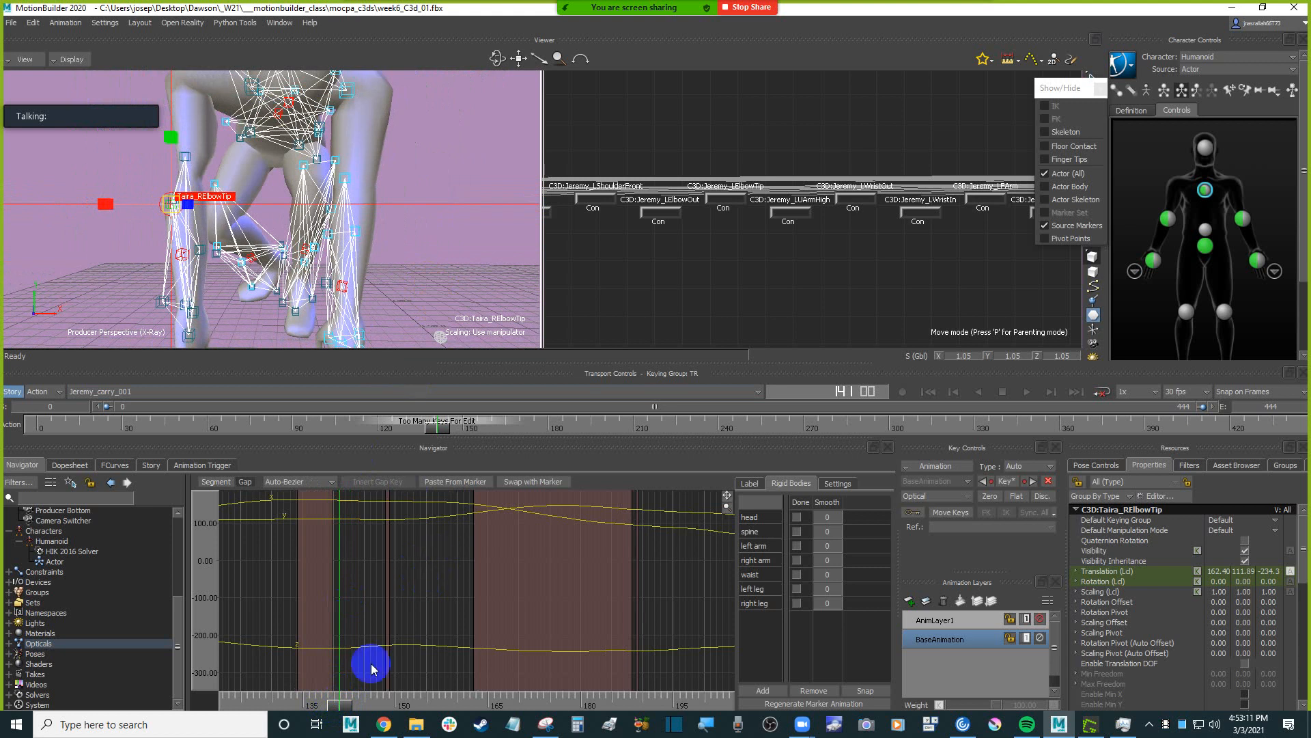
left_click_drag(336, 707, 226, 683)
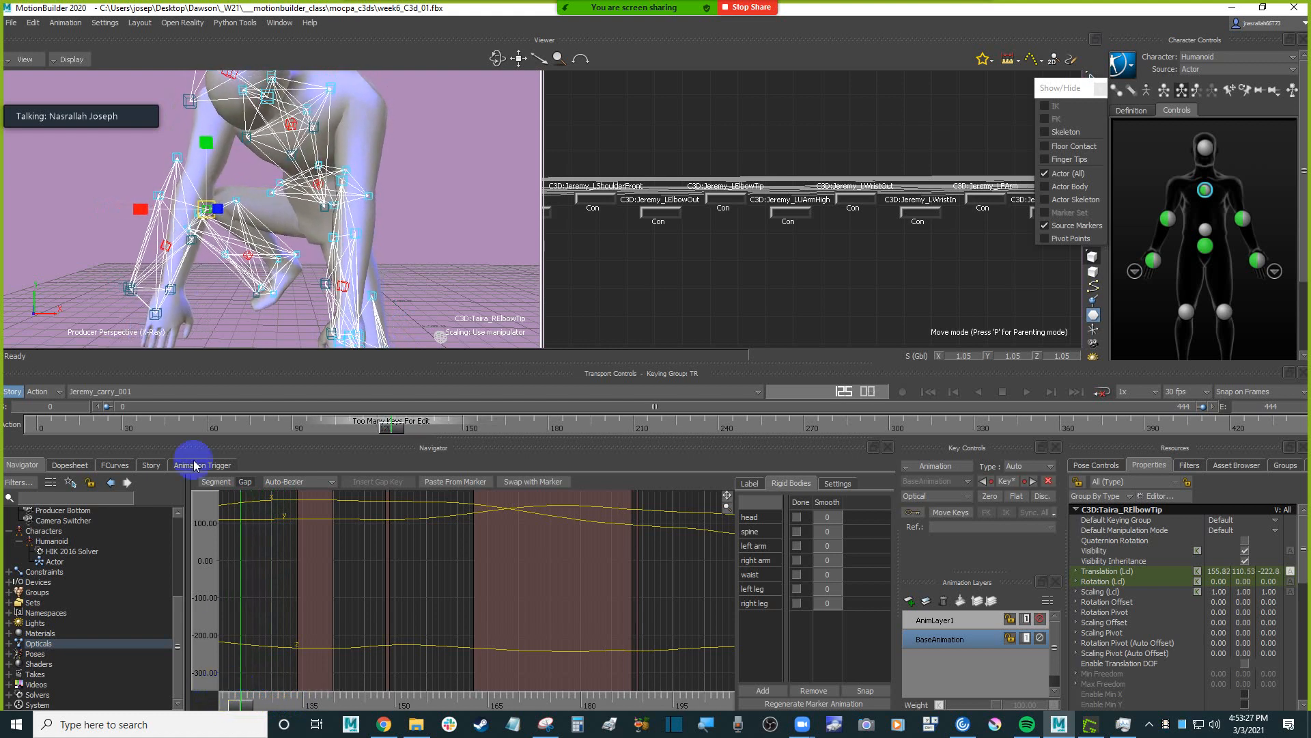
left_click_drag(176, 299, 168, 237, "shift")
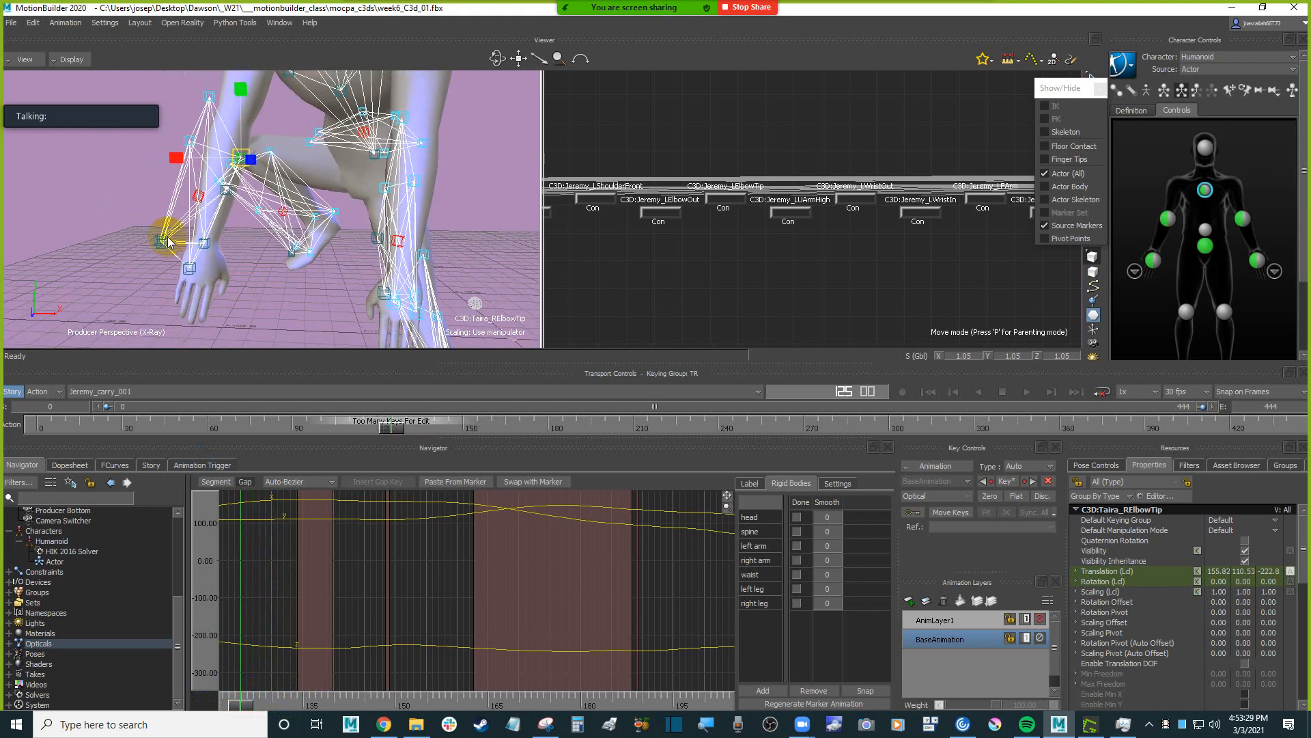
Scrub back to frame 114 and select the RHandOut marker on the character's right hand.
left_click_drag(308, 700, 487, 572)
left_click_drag(399, 703, 330, 705)
mouse_move(310, 313)
left_mouse_down("ctrl+shift")
mouse_move(322, 314)
mouse_move(302, 320)
mouse_move(304, 299)
left_mouse_up("ctrl+shift")
left_click(284, 279)
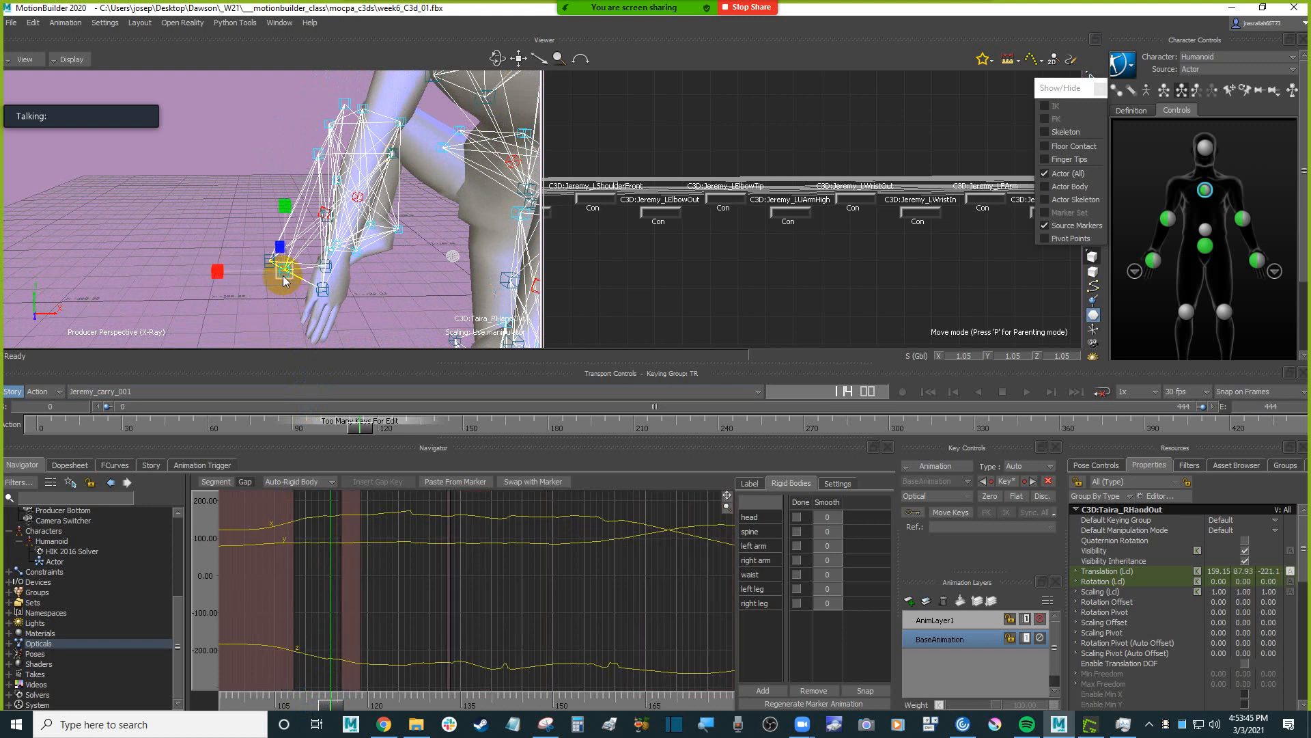
Set the interpolation of the RHandOut marker's gap around frame 114 to Auto-Bezier.
left_click_drag(417, 587, 460, 681, "shift")
left_click_drag(459, 602, 432, 625, "ctrl")
left_click_drag(447, 579, 452, 657, "shift")
left_click_drag(453, 600, 430, 623, "ctrl")
left_click_drag(440, 677, 445, 536, "shift")
left_click_drag(408, 616, 414, 551, "ctrl")
left_click_drag(435, 554, 467, 620, "shift")
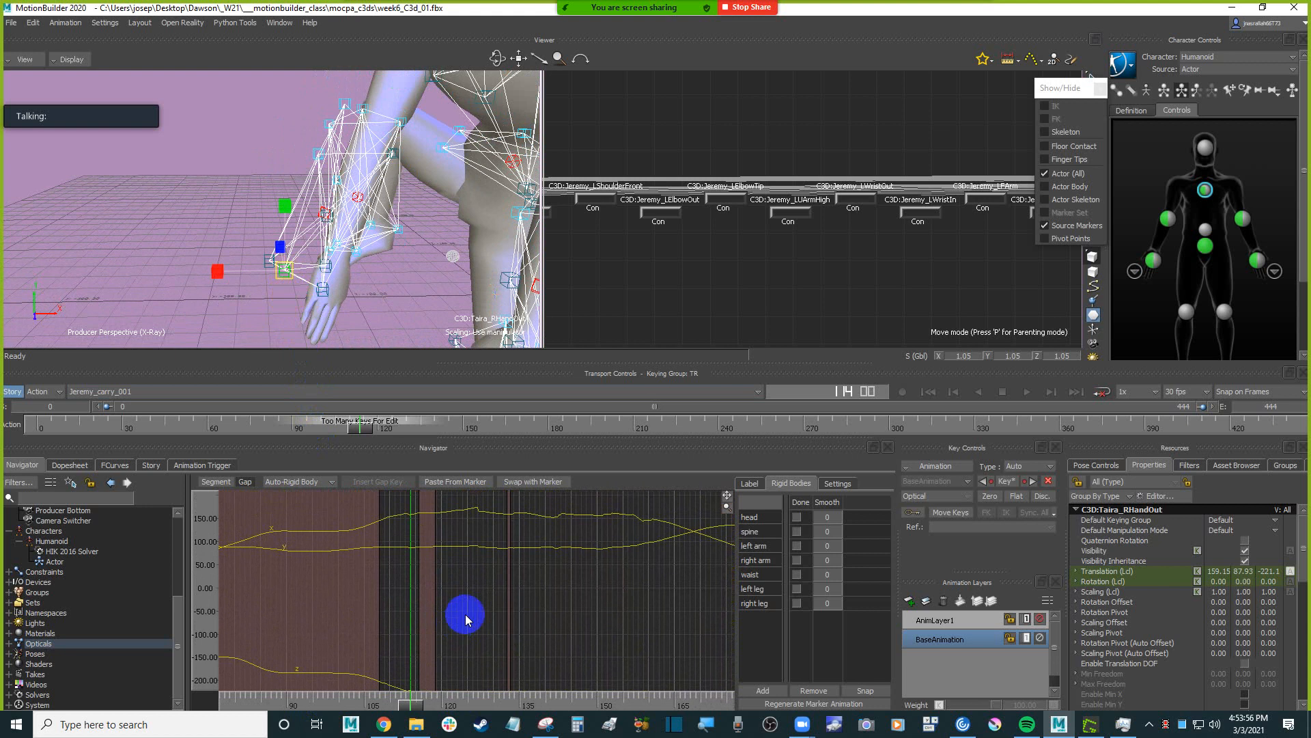
left_click(295, 525)
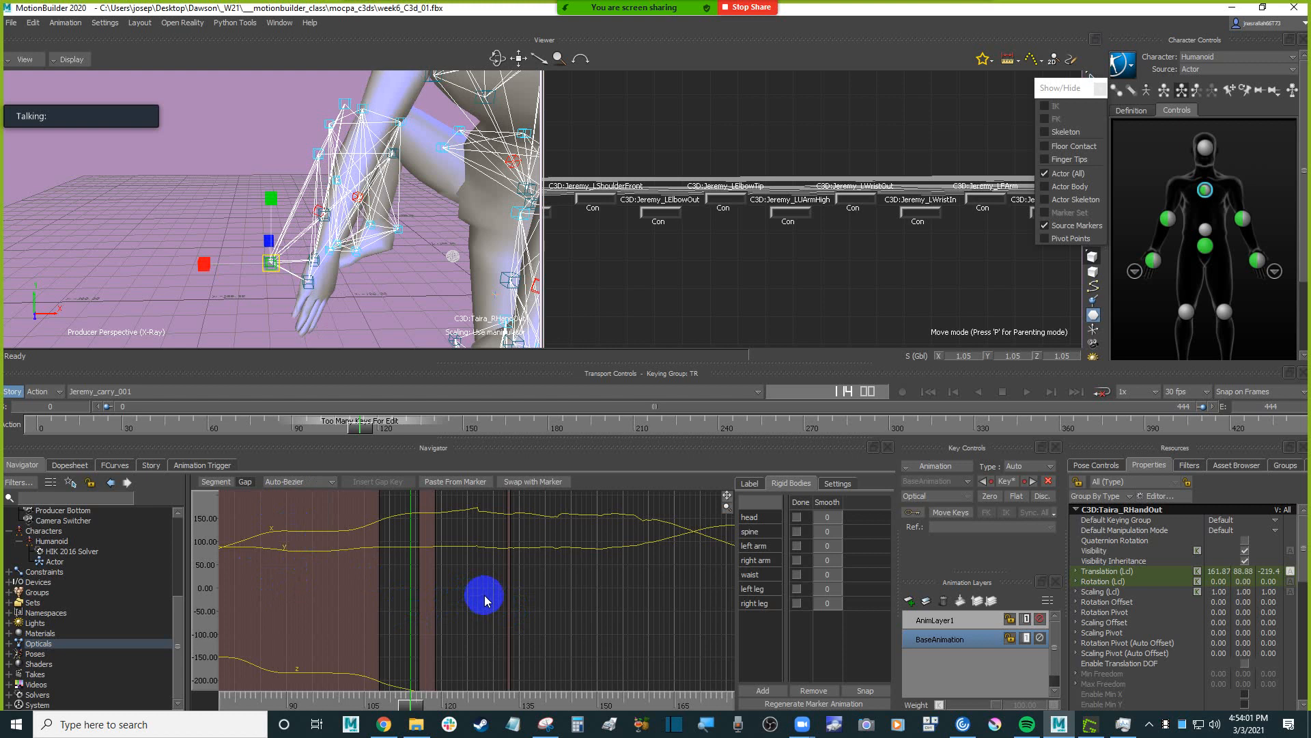
Set the interpolation of the RHandOut marker's gaps around frames 126 and 142 to Auto-Bezier.
left_click_drag(485, 599, 462, 633, "ctrl")
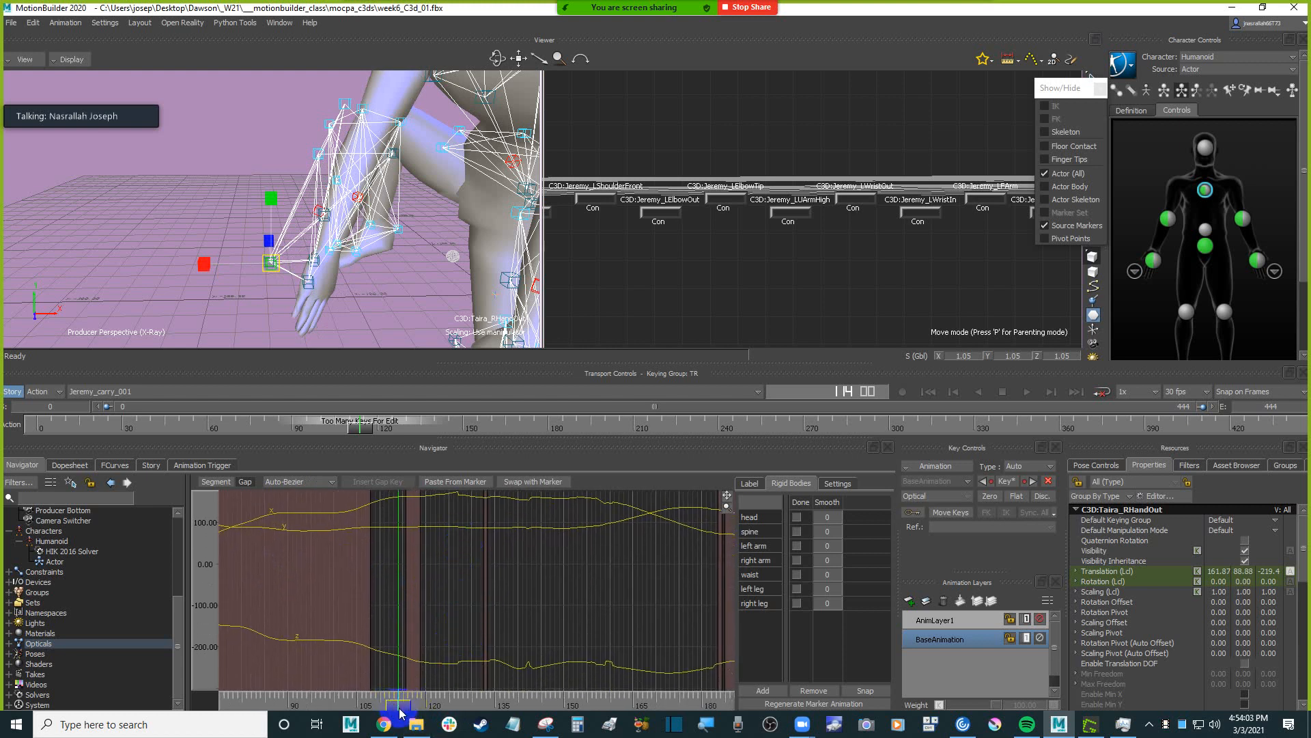
left_click_drag(401, 714, 458, 707)
left_click_drag(497, 602, 436, 606, "shift")
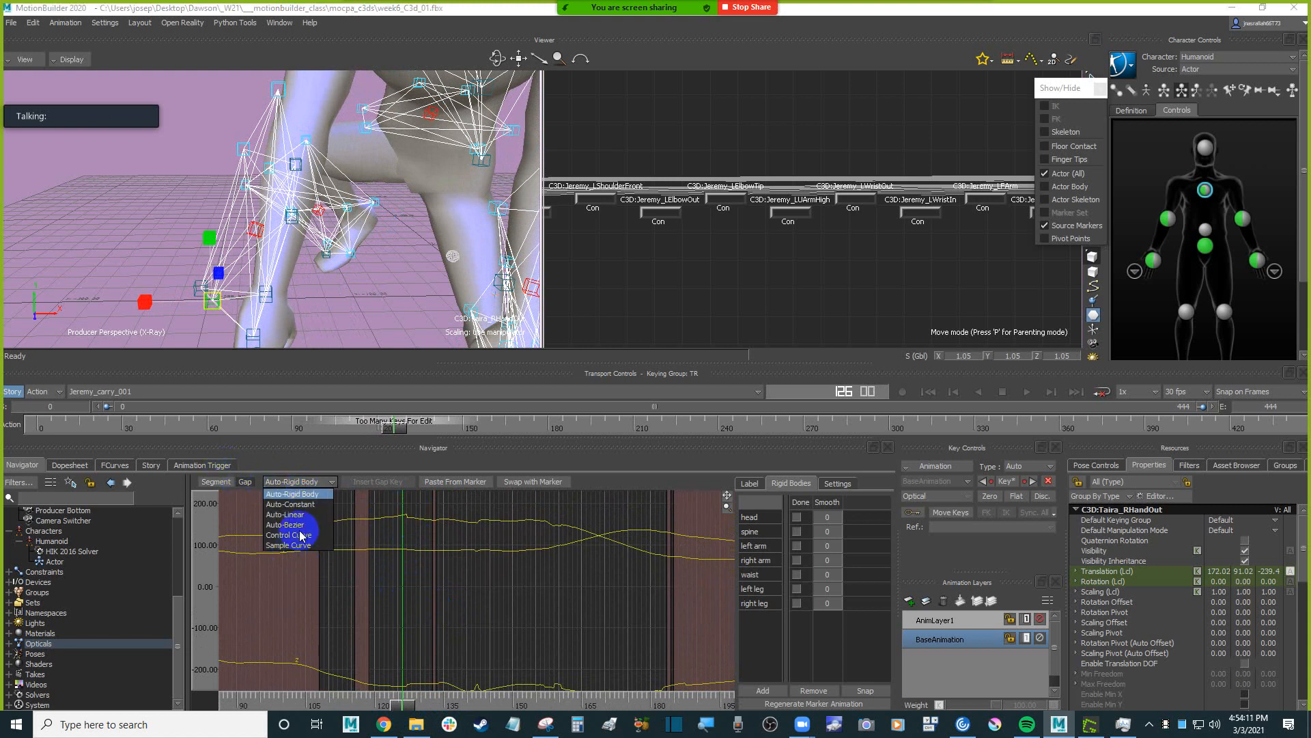
left_click(300, 525)
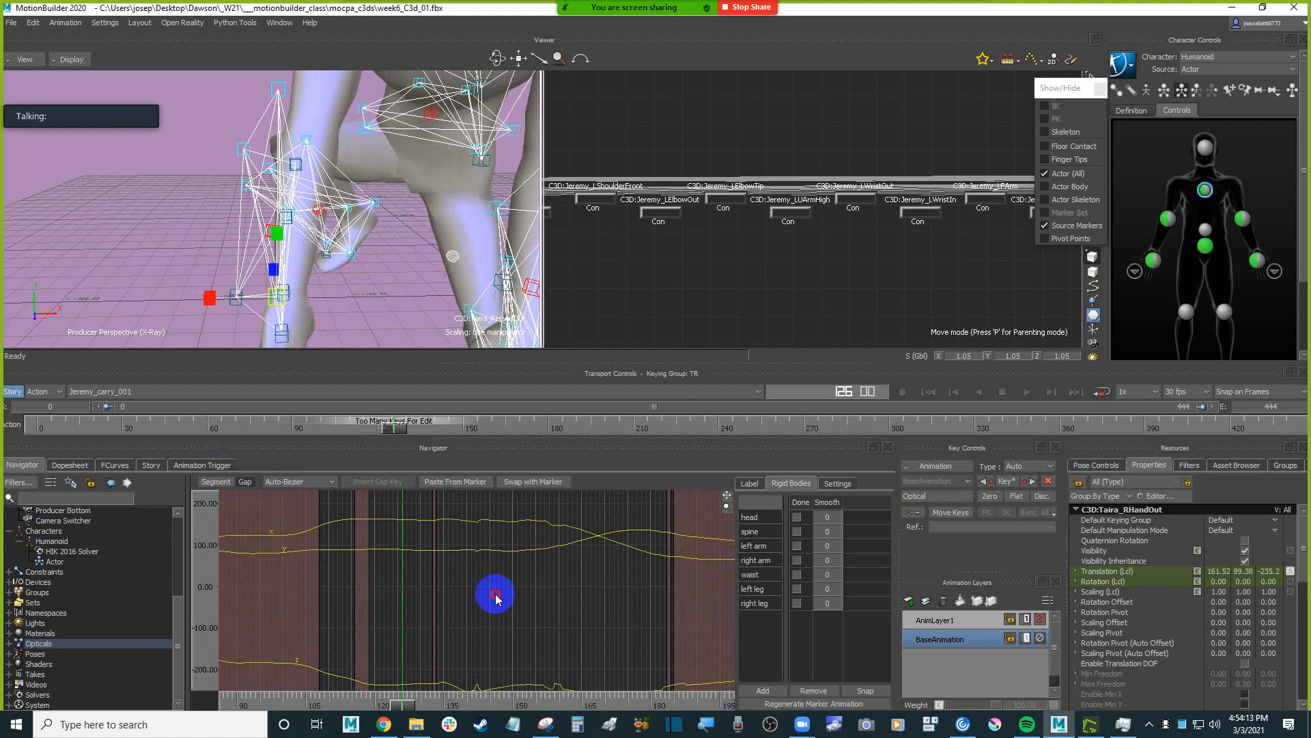
mouse_move(497, 599)
left_mouse_down("shift")
mouse_move(478, 573)
mouse_move(396, 684)
mouse_move(423, 709)
mouse_move(460, 709)
mouse_move(483, 653)
mouse_move(478, 601)
mouse_move(410, 664)
left_mouse_up("shift")
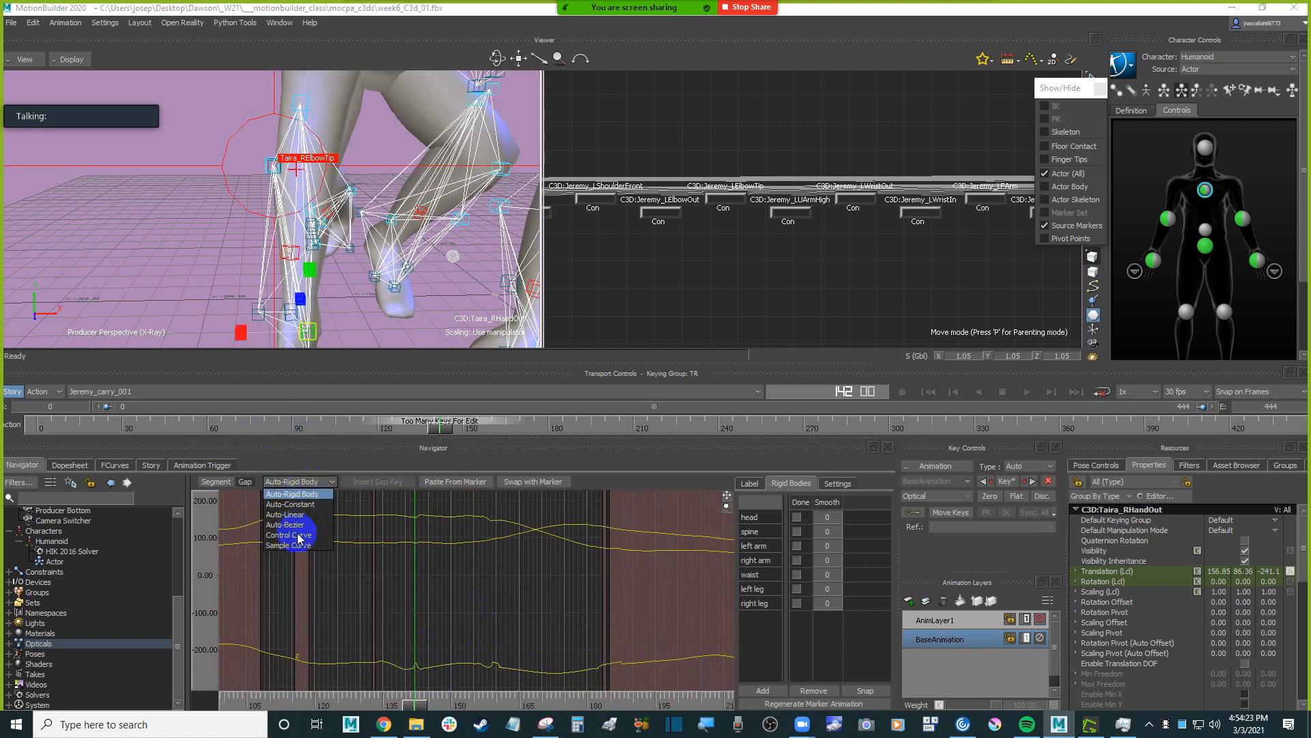
left_click(301, 526)
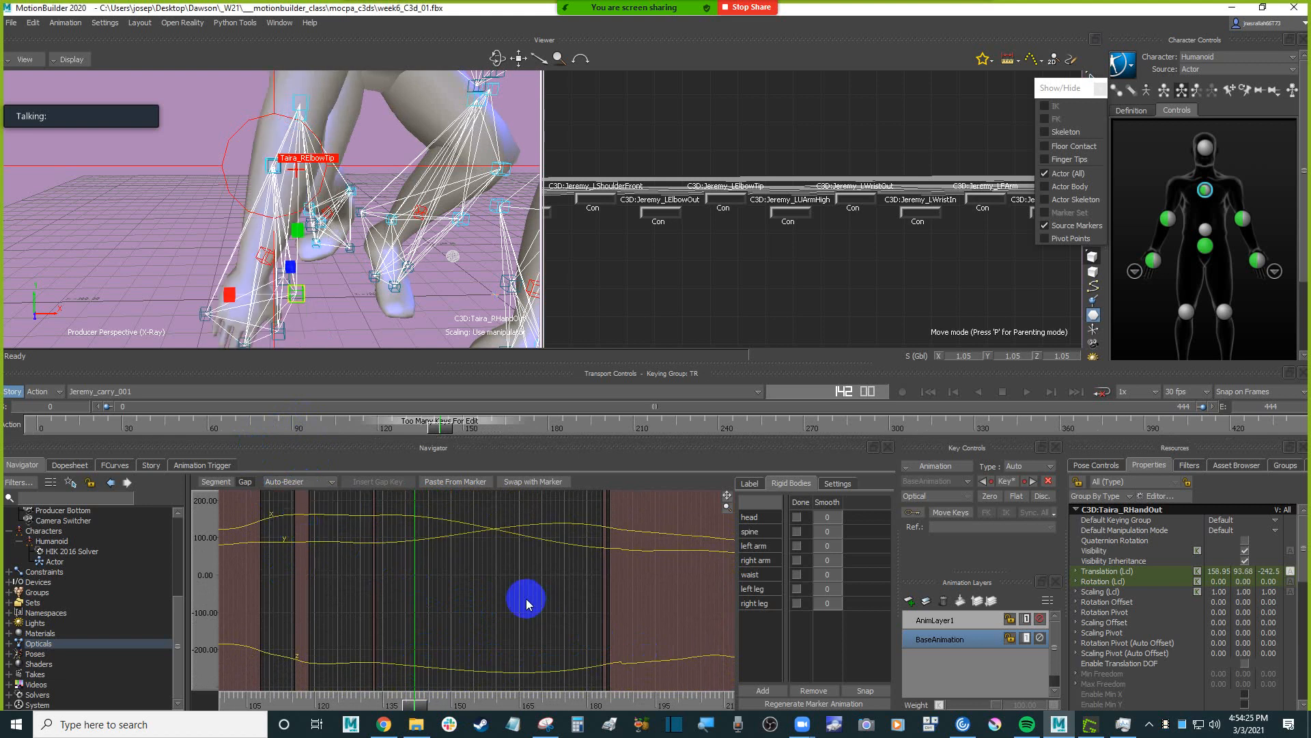
Examine the RHandOut marker's motion at the character's right hand, scrubbing back from frame 142 to 132.
left_click_drag(419, 712, 387, 688)
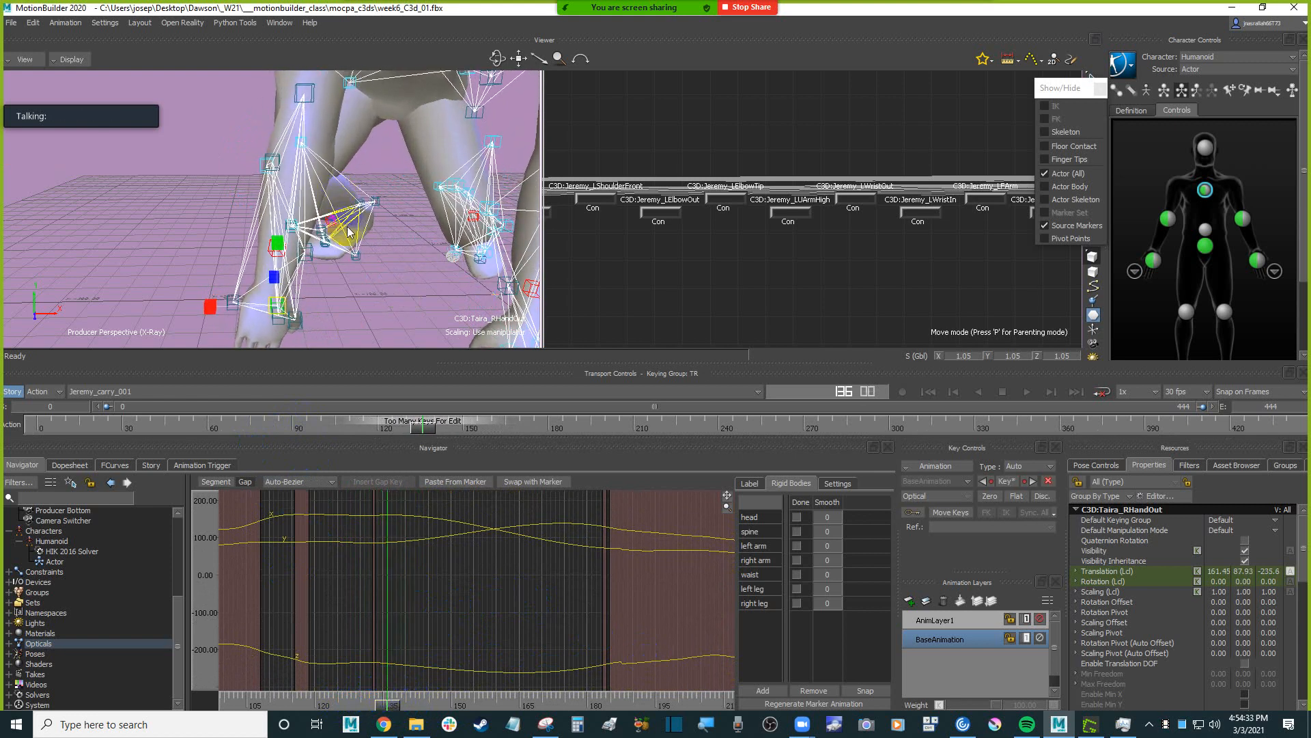
left_click_drag(350, 232, 331, 266, "ctrl")
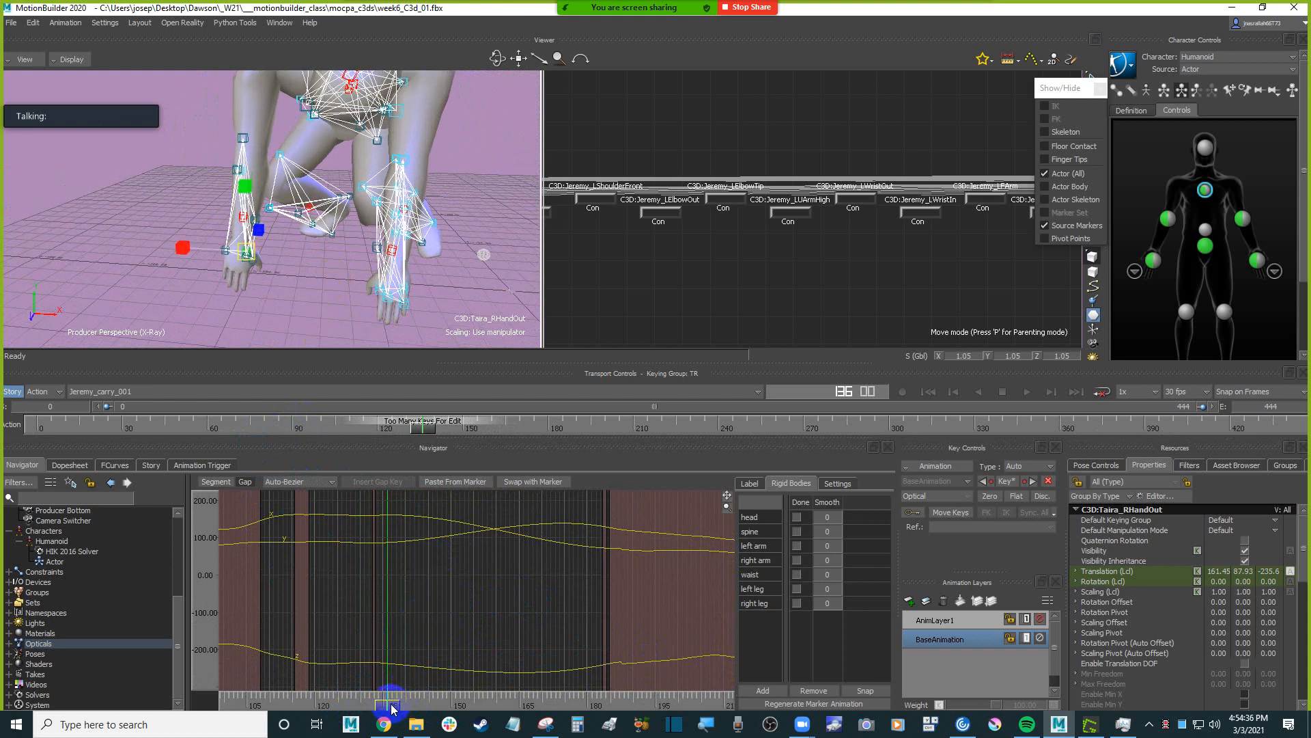
mouse_move(393, 708)
left_mouse_down()
mouse_move(339, 702)
mouse_move(379, 697)
left_mouse_up()
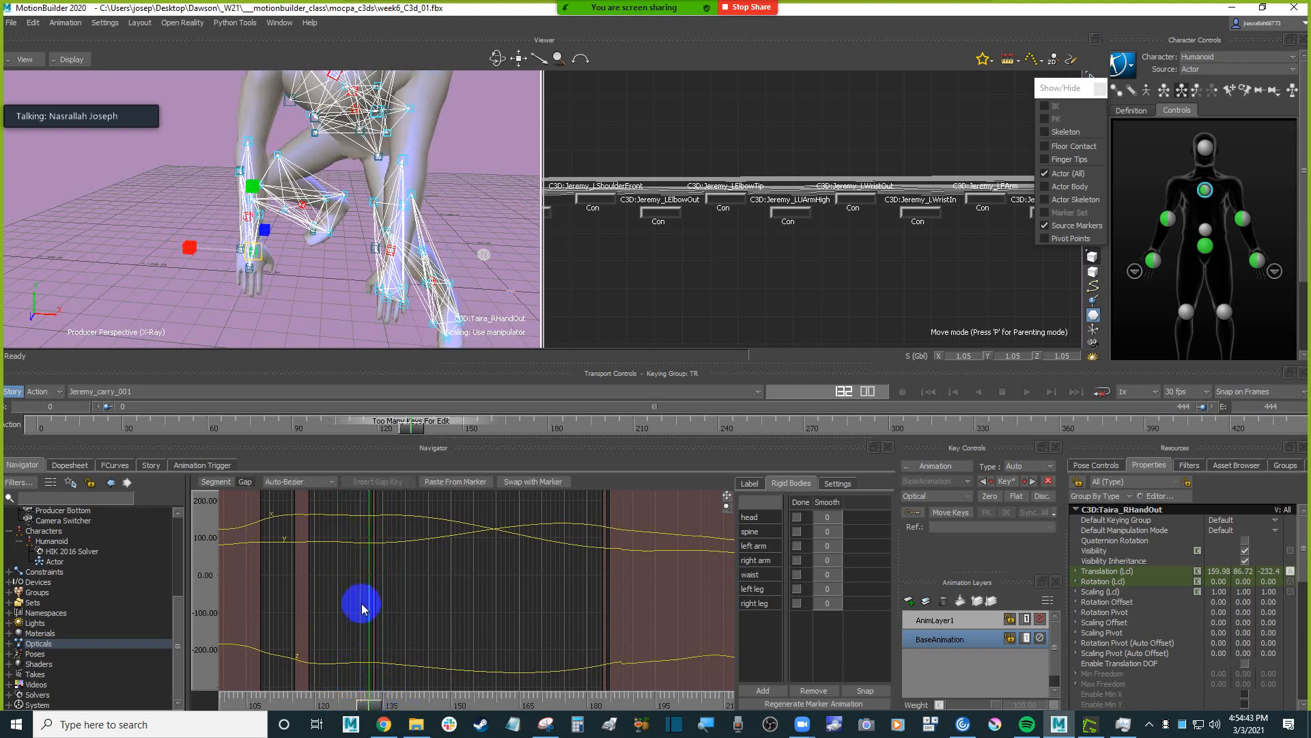
mouse_move(304, 219)
left_mouse_down("shift")
mouse_move(342, 305)
mouse_move(331, 269)
mouse_move(353, 297)
left_mouse_up("shift")
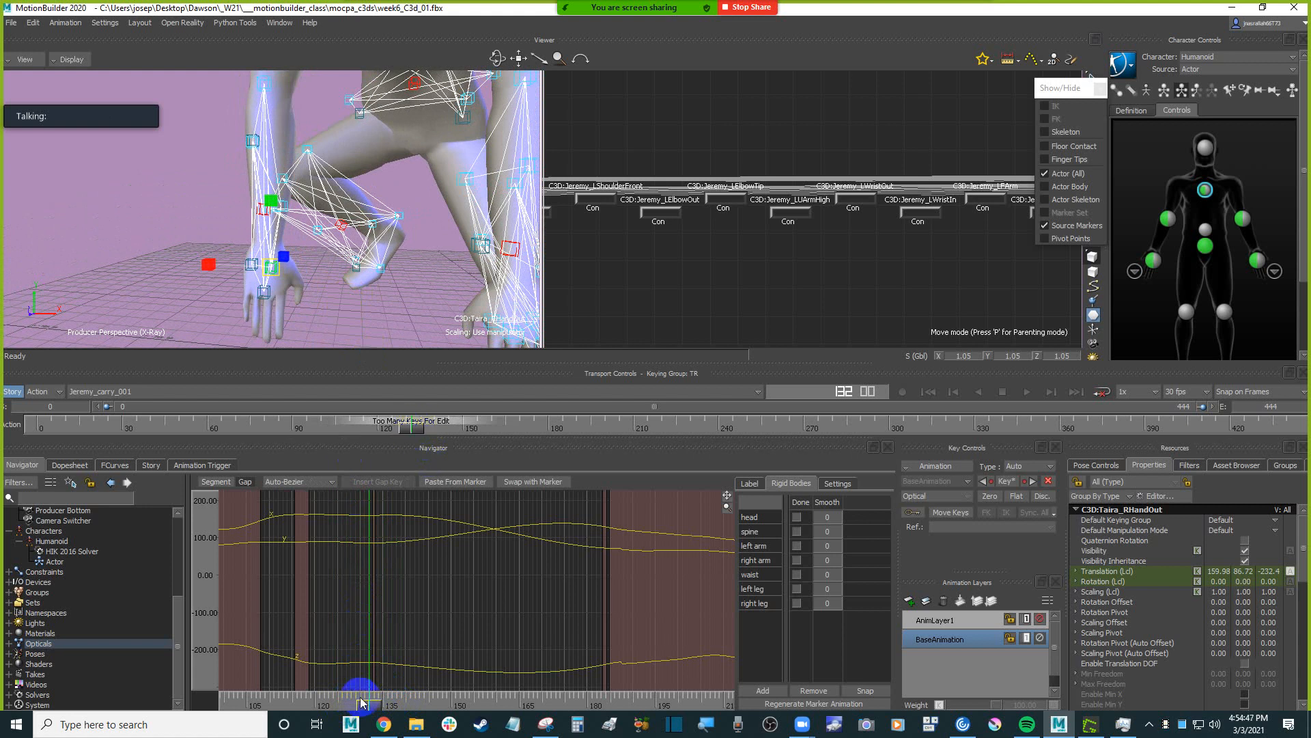
Check the RHandOut marker's motion around the right hand and select the RWristIn marker at the right wrist.
mouse_move(373, 710)
left_mouse_down()
mouse_move(293, 698)
mouse_move(372, 695)
left_mouse_up()
scroll(343, 287, "up", 4)
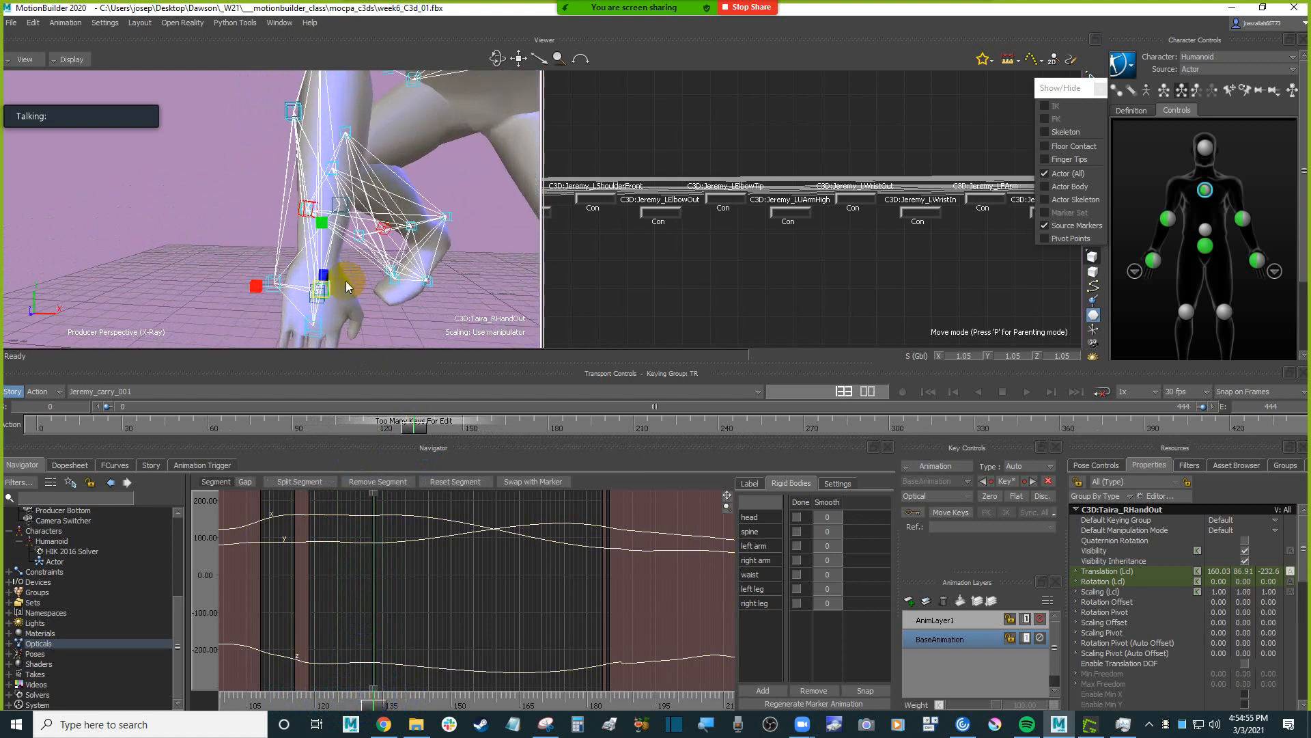
left_click_drag(345, 280, 448, 327, "shift")
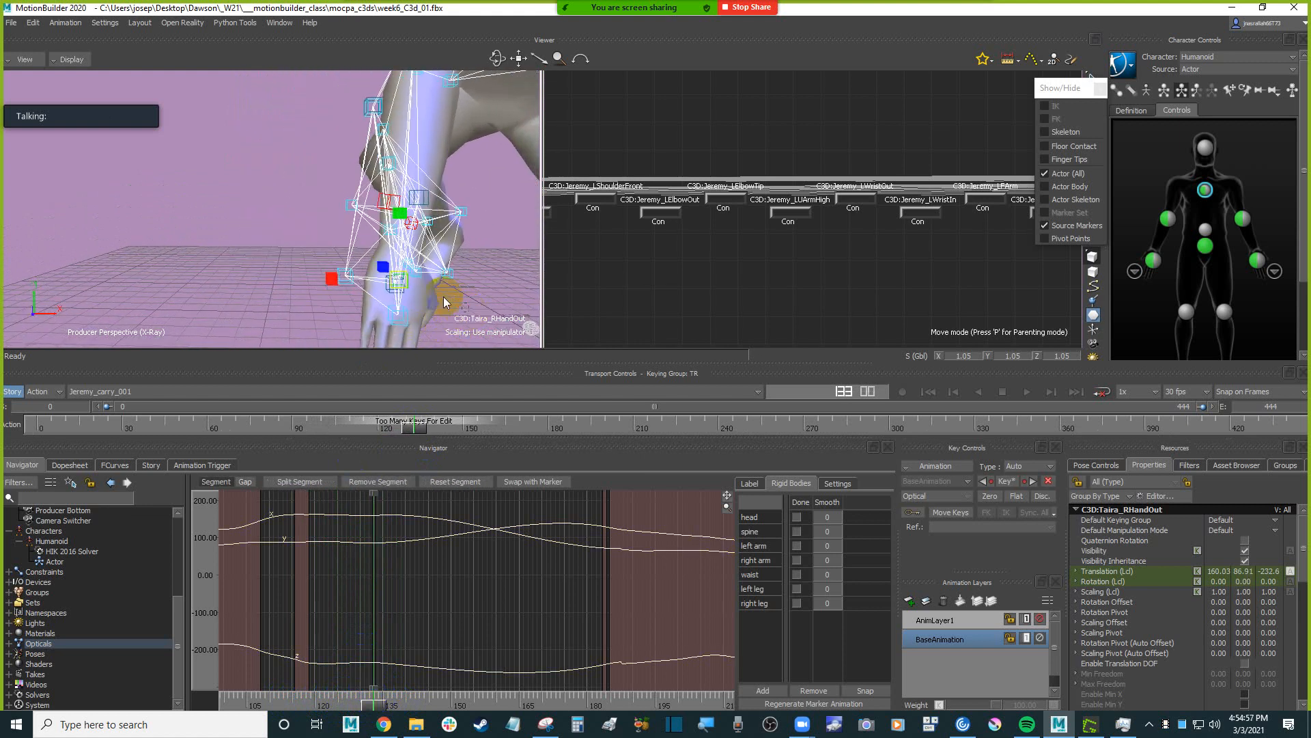
left_click(393, 293)
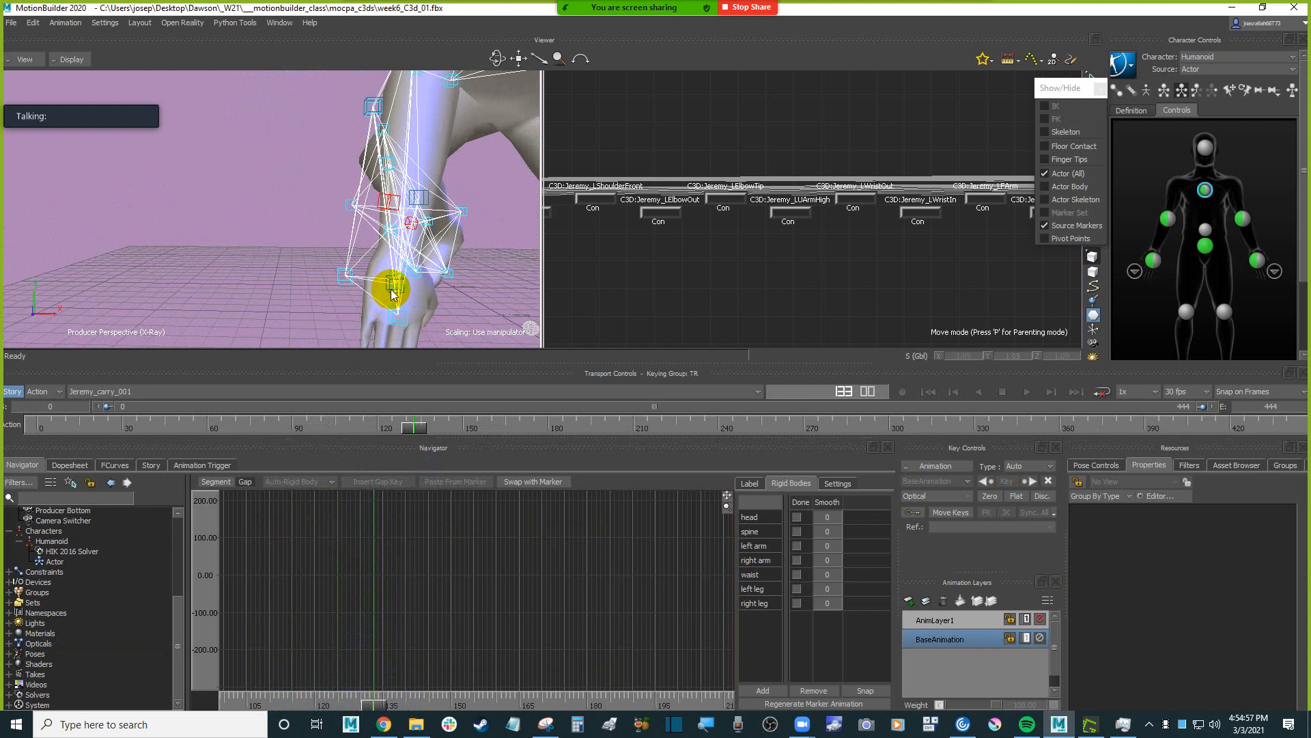
left_click(391, 292)
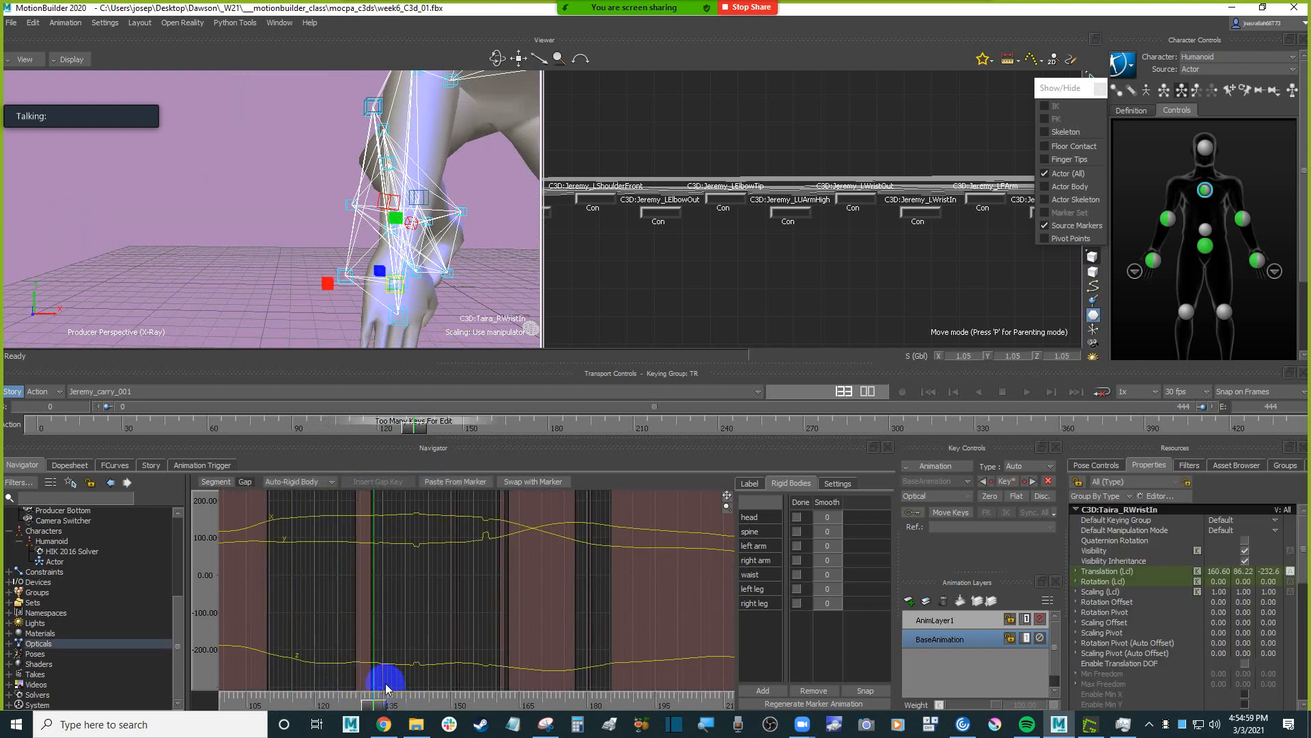
Set the interpolation of the RWristIn marker's gap around frame 135 to Auto-Bezier.
mouse_move(363, 708)
left_mouse_down()
mouse_move(307, 705)
mouse_move(383, 704)
mouse_move(290, 697)
mouse_move(373, 694)
left_mouse_up()
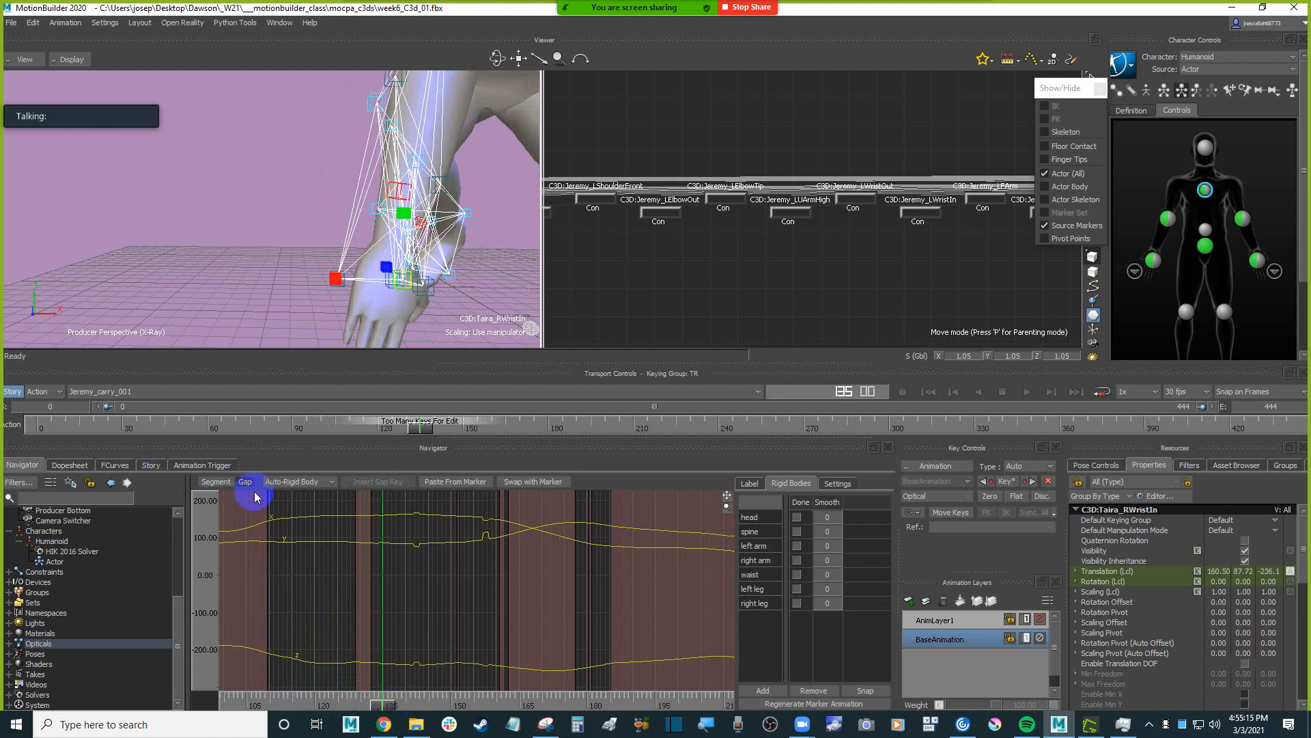
left_click(296, 525)
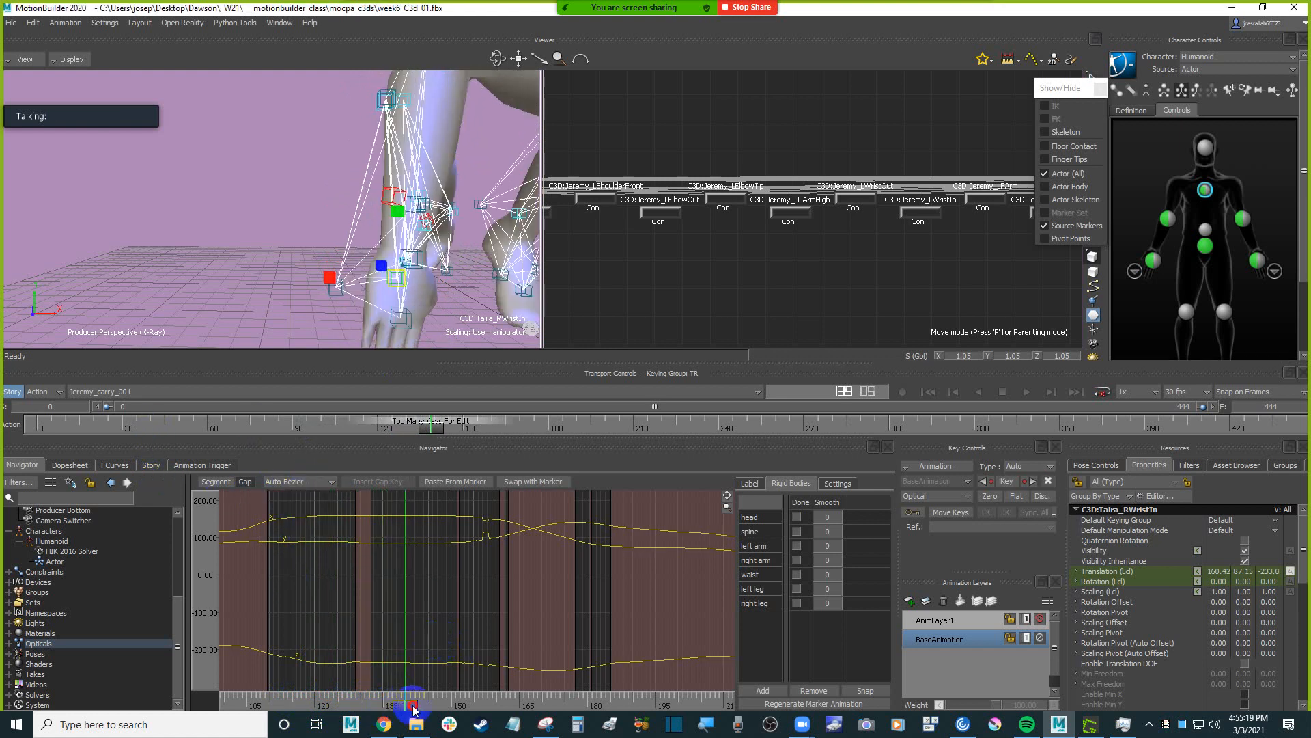
Scrub to frame 156 and set the interpolation of the RWristIn marker's gap there to Auto-Bezier.
left_click_drag(413, 708, 496, 702)
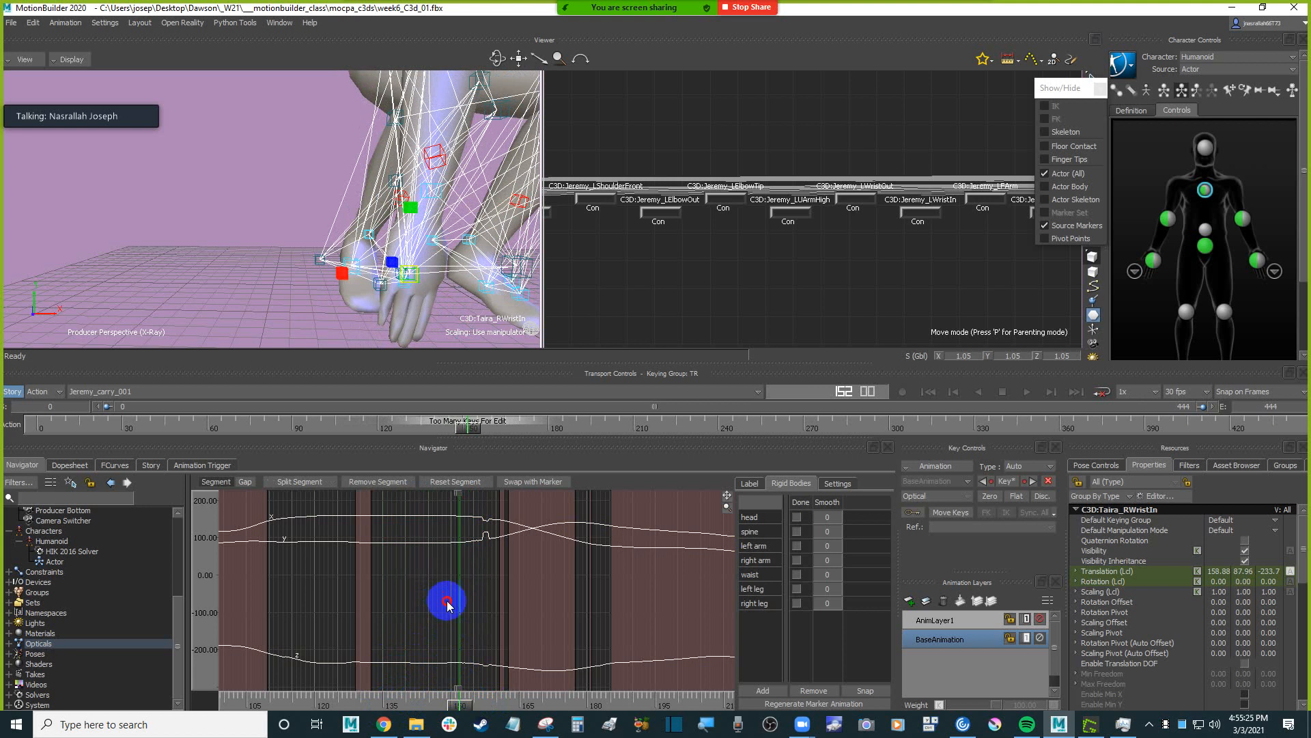
left_click_drag(448, 604, 476, 601, "ctrl")
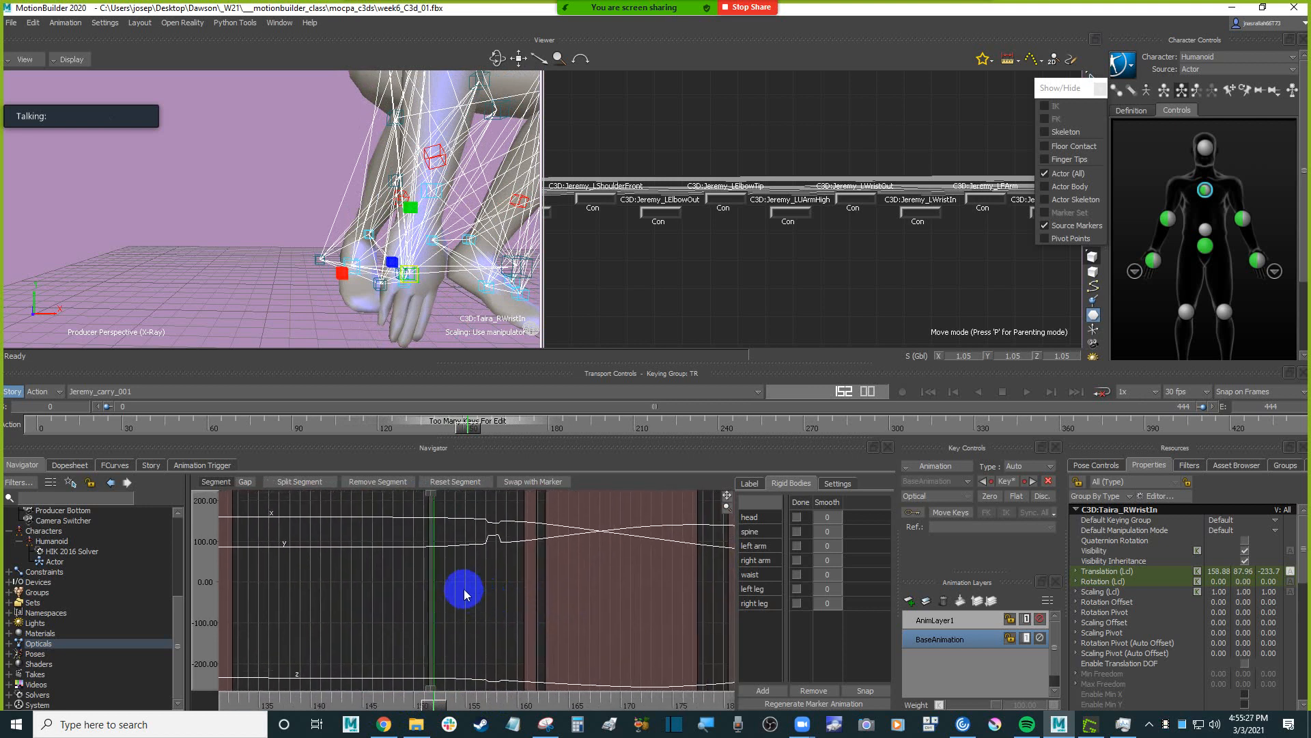
left_click_drag(435, 709, 476, 704)
left_click(245, 481)
left_click(301, 482)
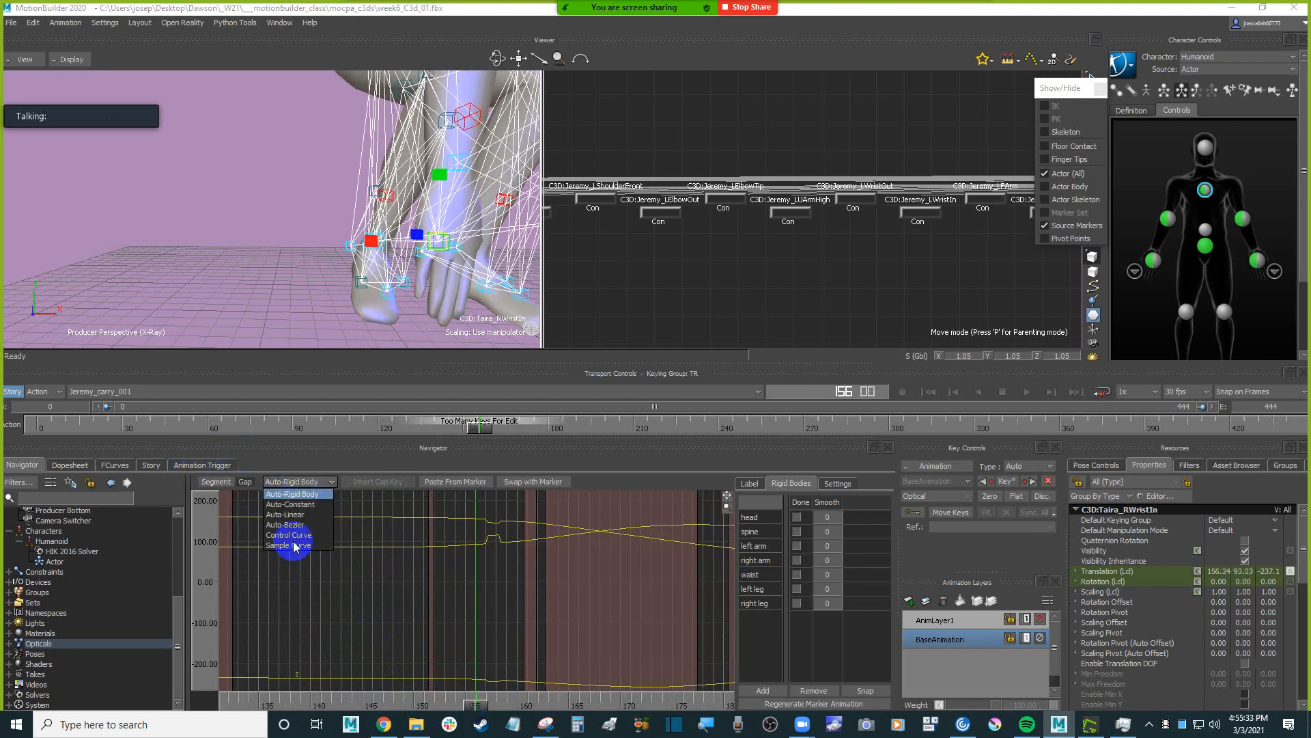
left_click(285, 525)
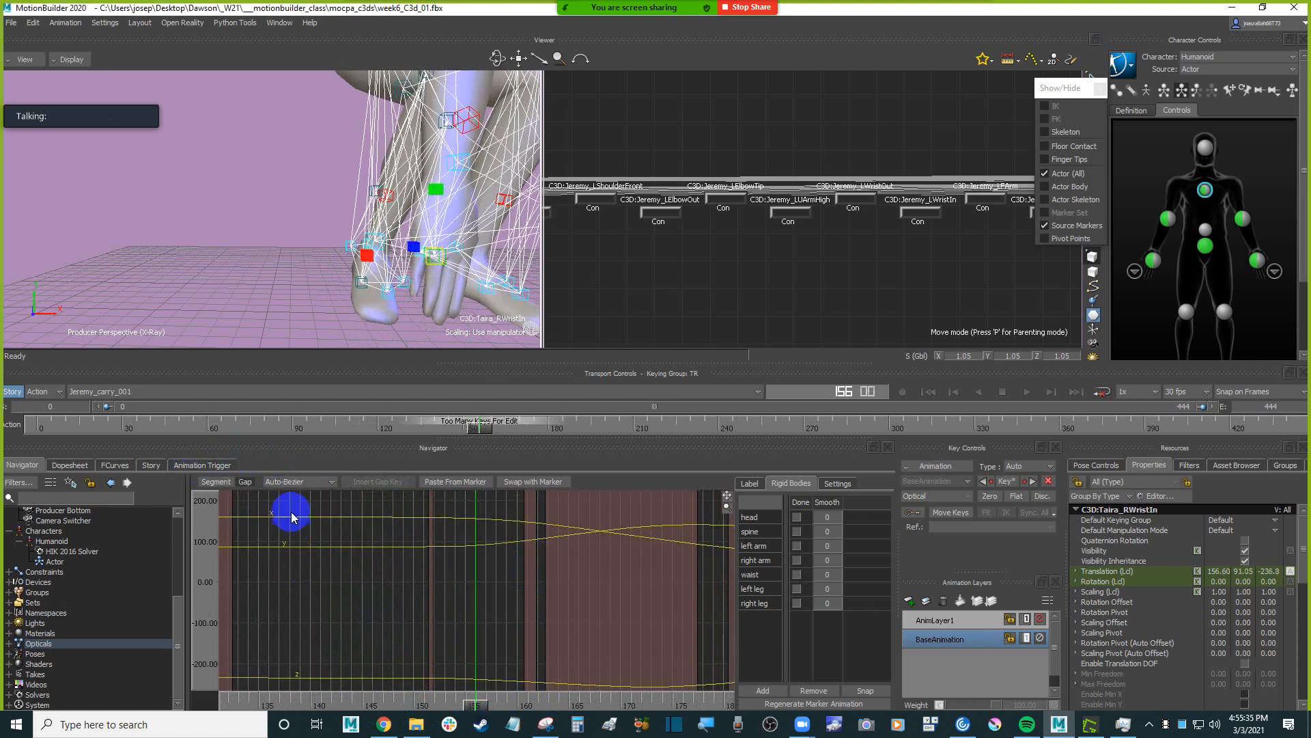
Switch the viewer to models-only display and examine the hands' motion from frame 156 back to 136.
left_click_drag(326, 248, 234, 234, "alt")
right_click_drag(235, 234, 383, 284, "alt")
left_click_drag(383, 285, 368, 254, "alt")
right_click_drag(368, 254, 380, 218, "alt")
key("ctrl+a")
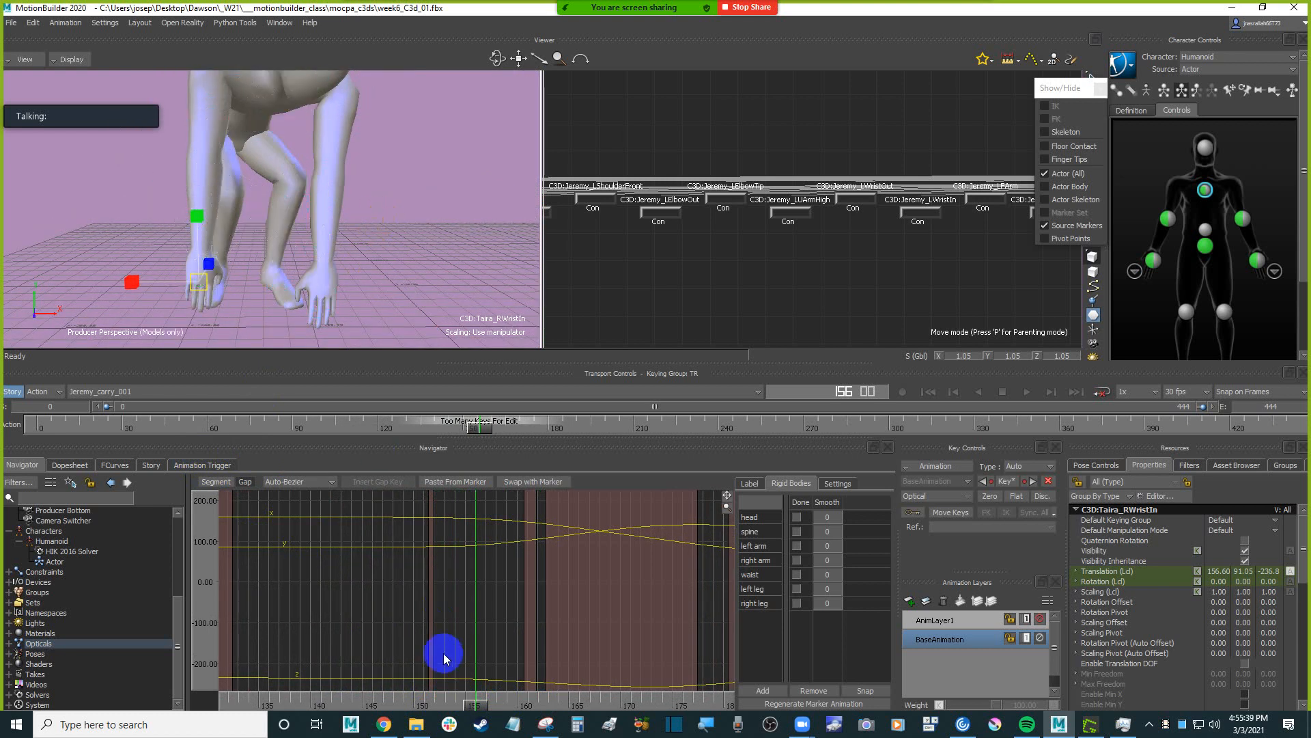
left_click_drag(478, 704, 234, 678)
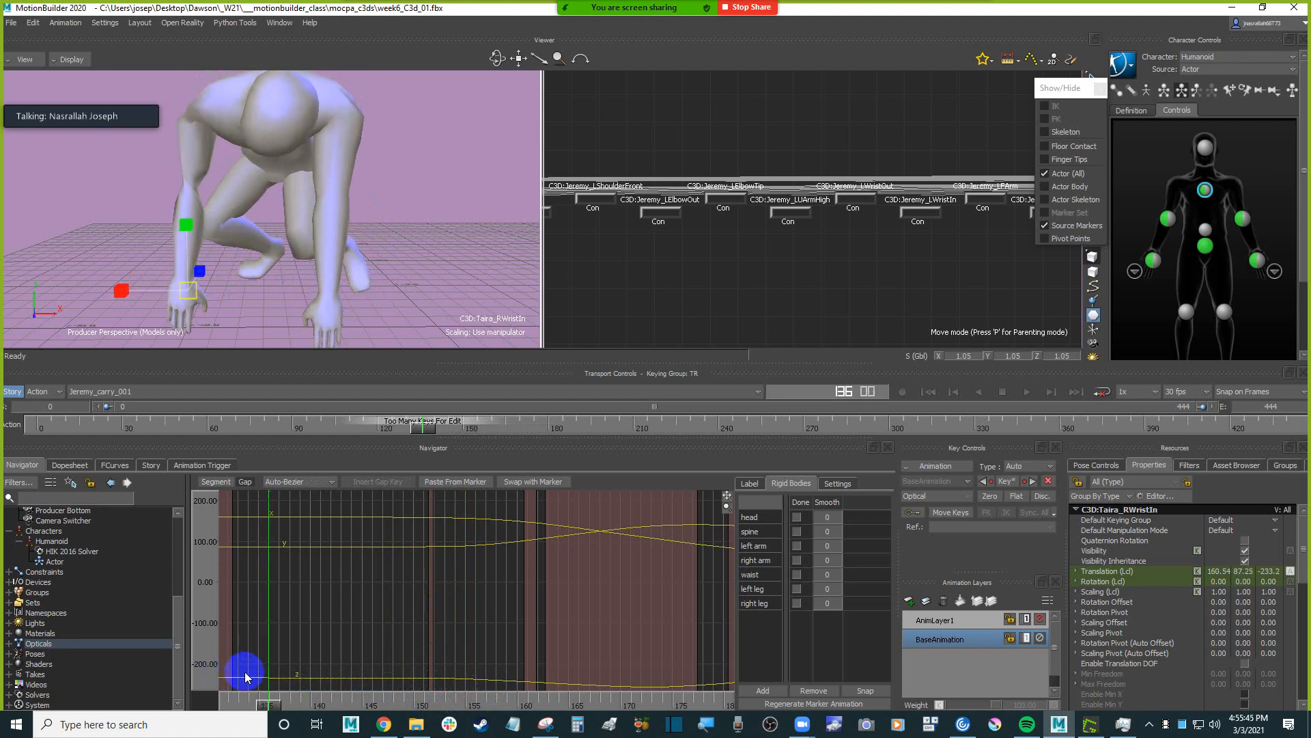
left_click_drag(333, 246, 381, 249, "ctrl+shift")
Select the right wrist effector in the character controls and check its IK Blend settings, clearing the marker selection.
left_click(1153, 260)
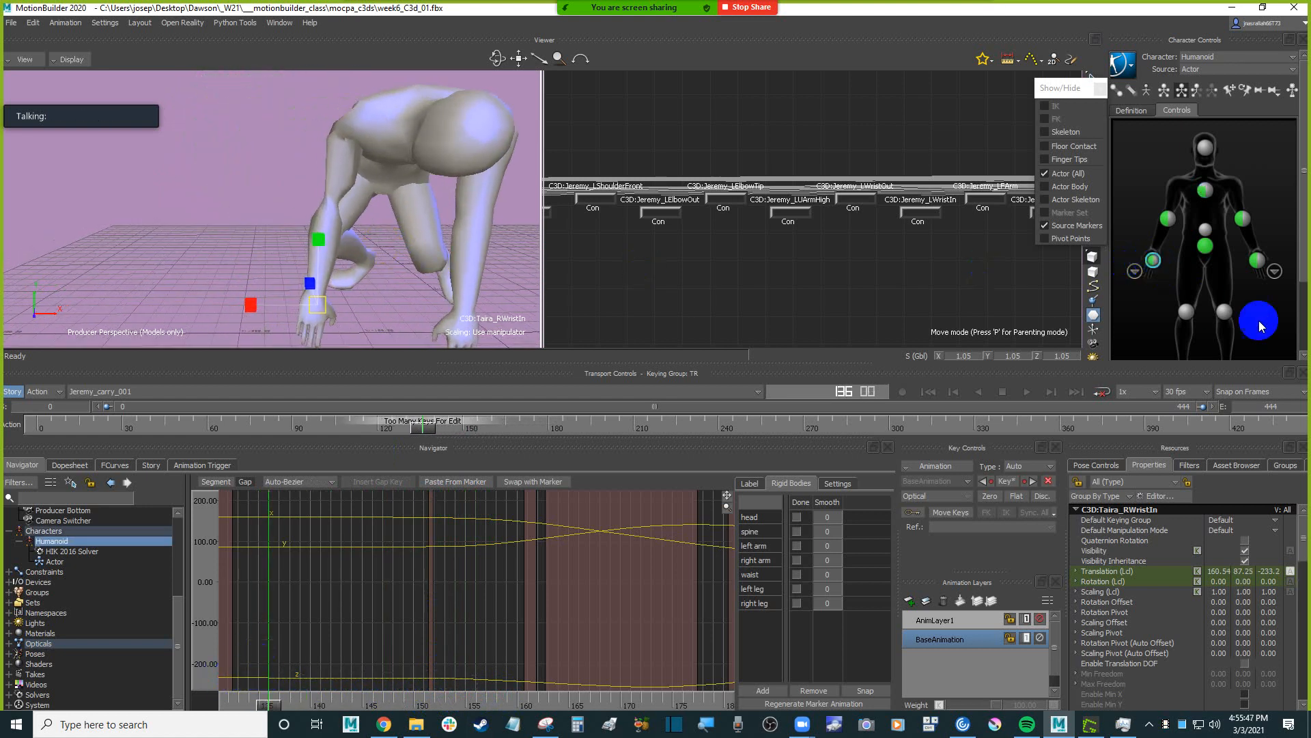
left_click_drag(1307, 274, 1307, 334)
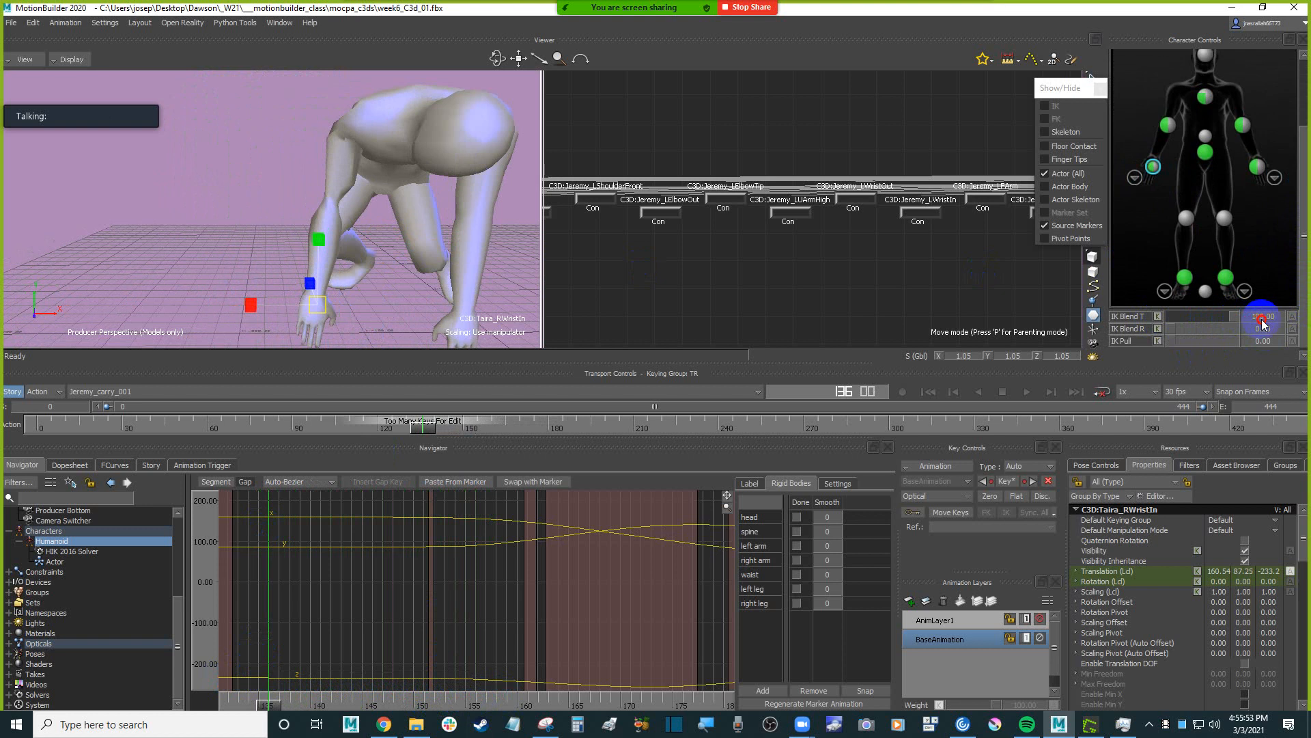
left_click(235, 205)
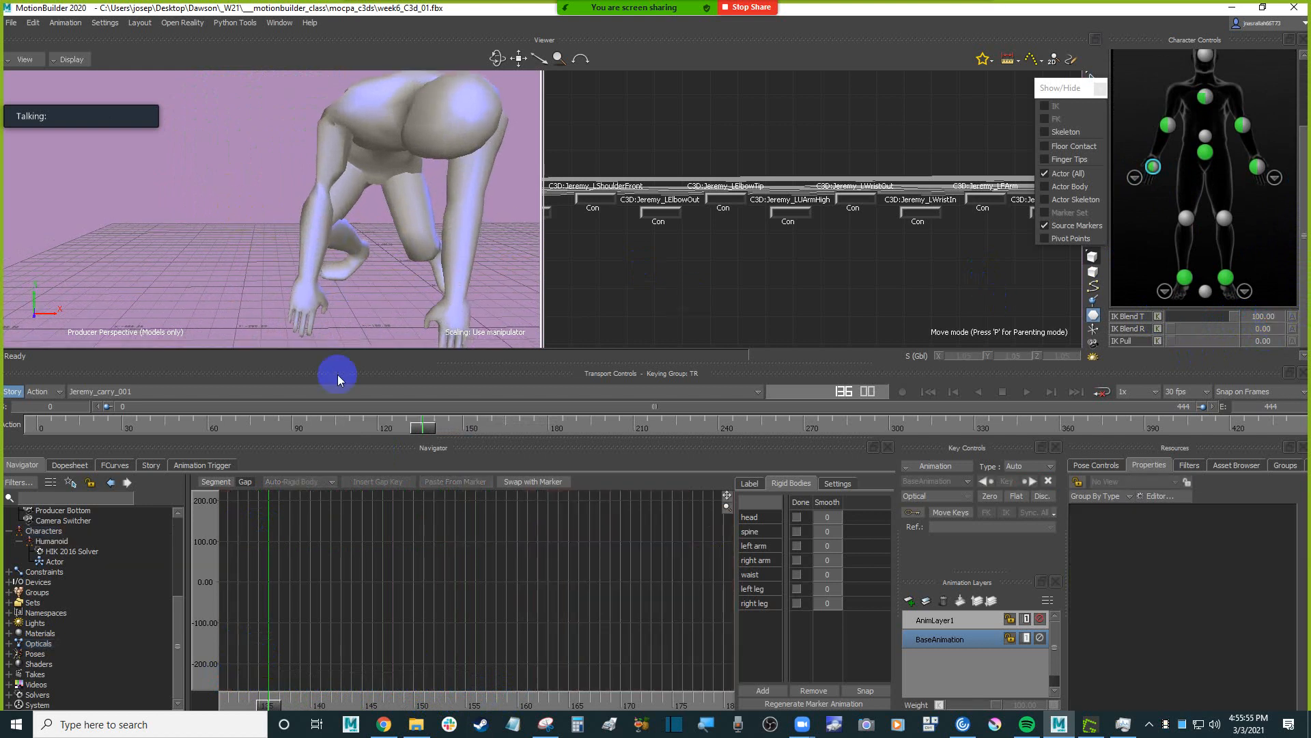
Scrub through the whole character's bending motion and review it from the side, stopping at frame 155.
mouse_move(264, 710)
left_mouse_down()
mouse_move(235, 700)
mouse_move(257, 698)
mouse_move(270, 702)
mouse_move(169, 707)
mouse_move(265, 701)
left_mouse_up()
key("a")
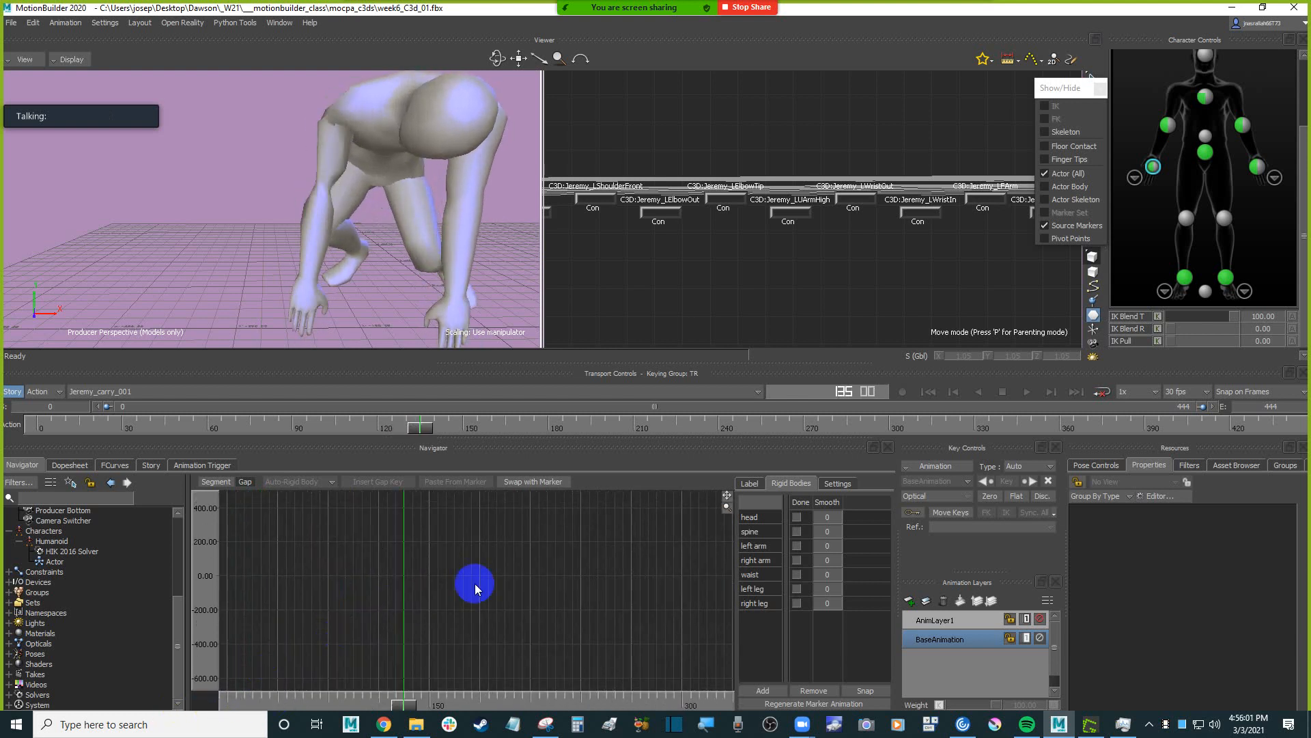
left_click_drag(471, 694, 495, 668)
scroll(396, 234, "down", 5)
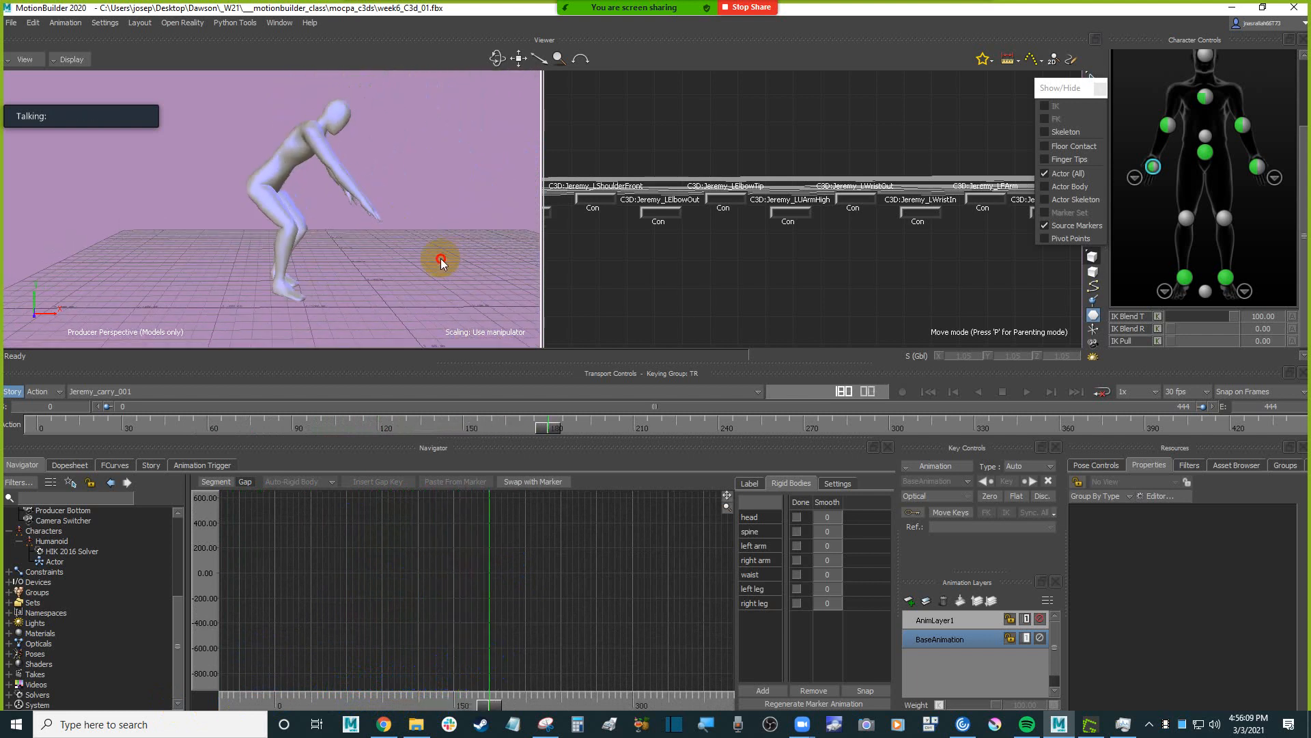
left_click_drag(441, 258, 431, 292, "shift")
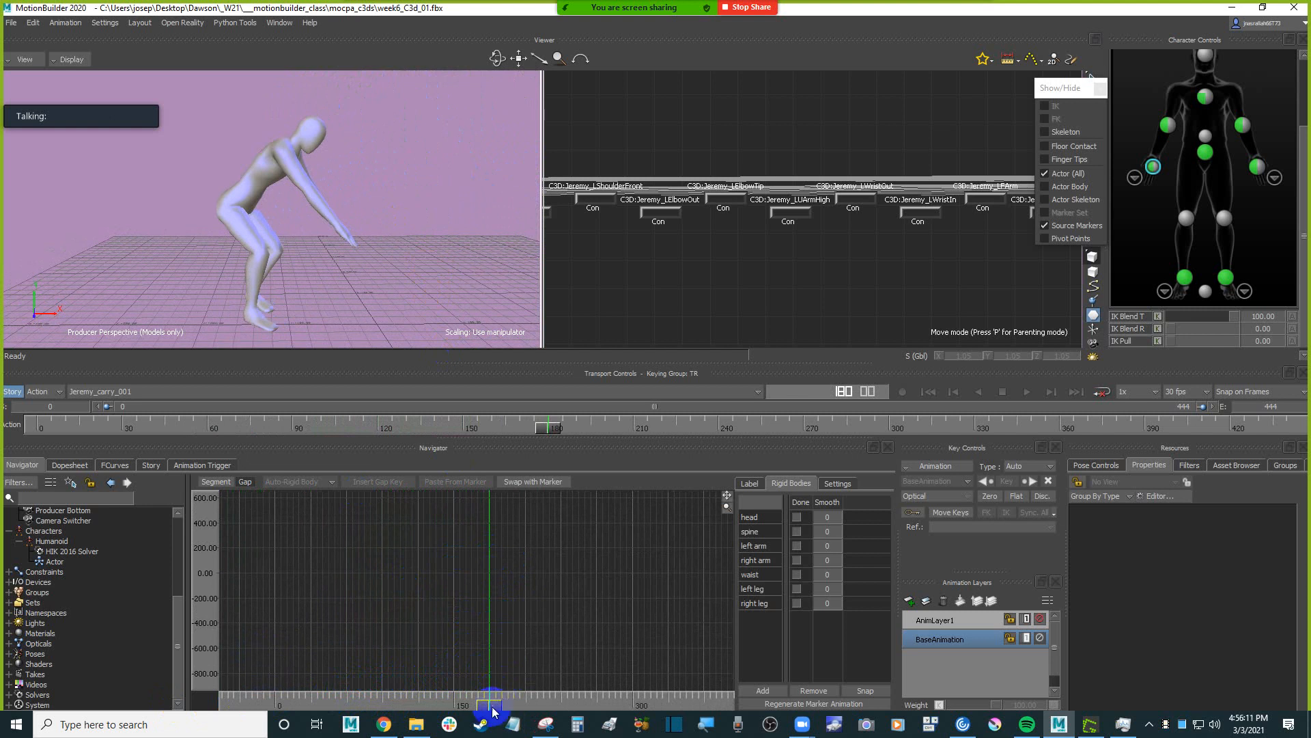
left_click_drag(491, 709, 458, 663)
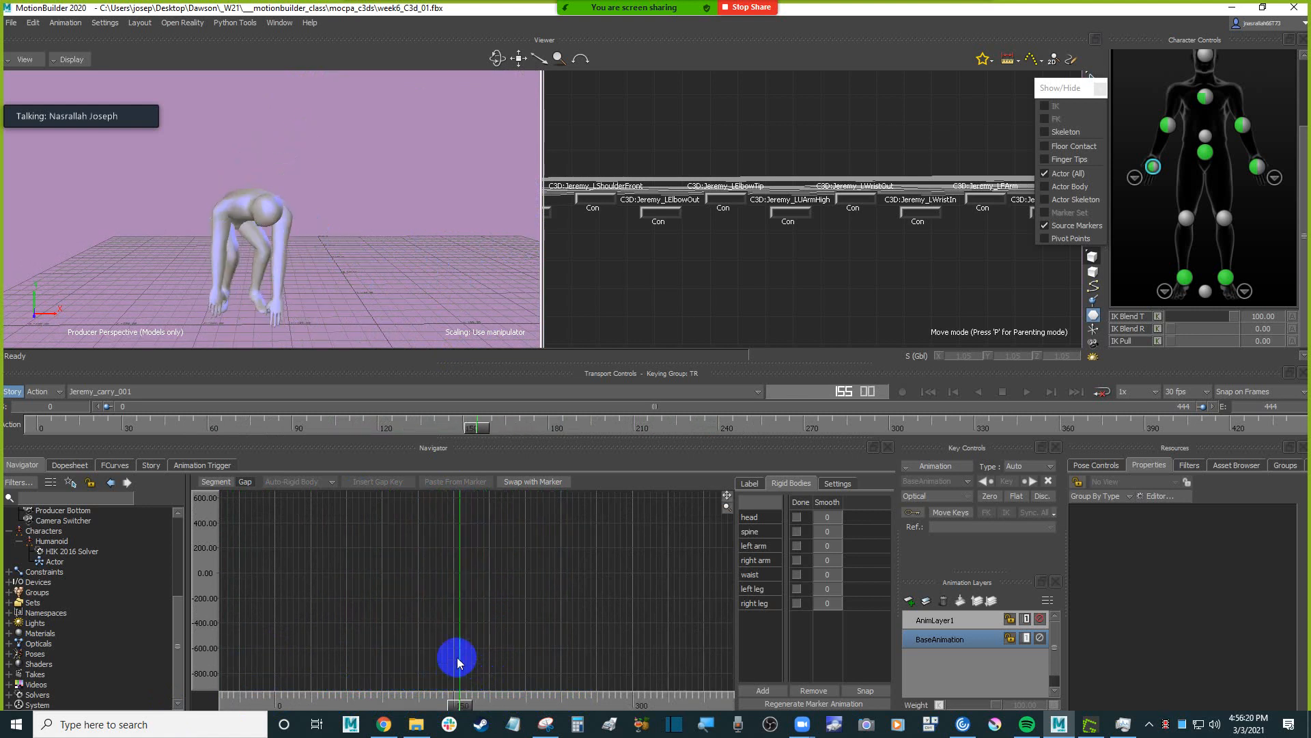
Set the end frame of the take to 250.
double_click(1281, 408)
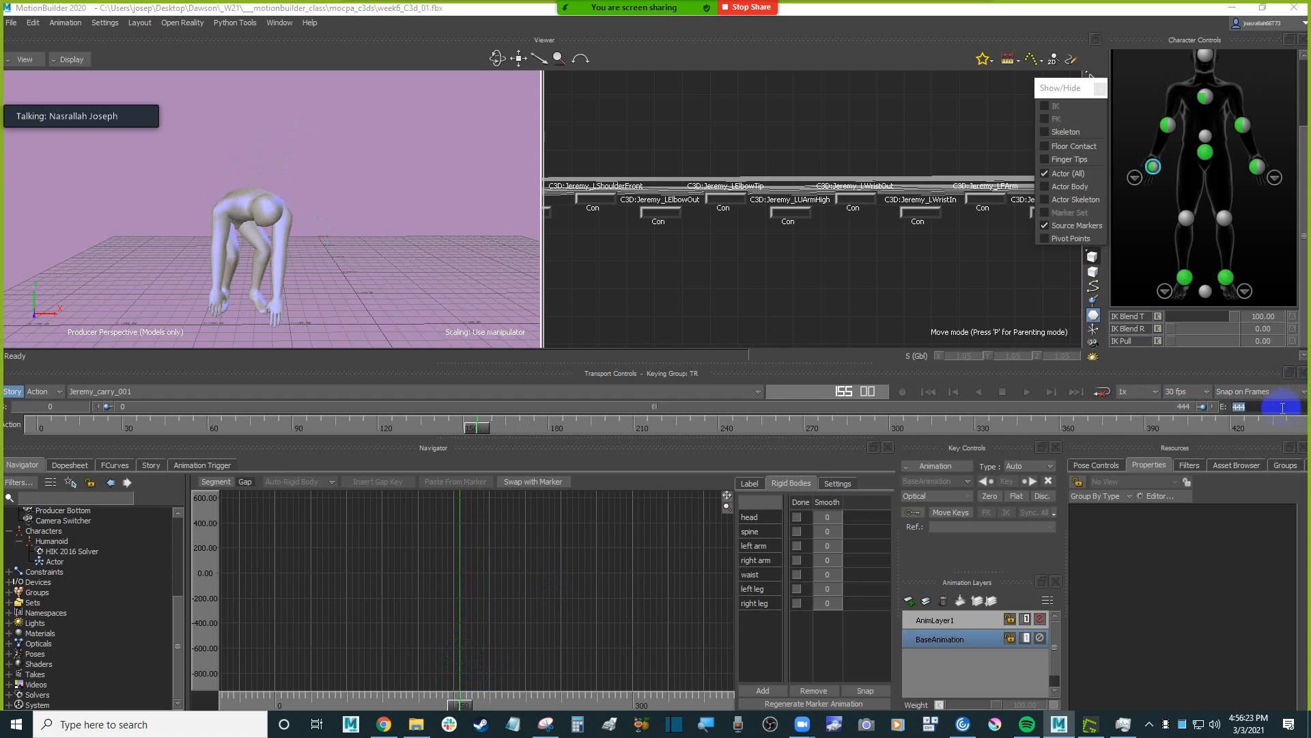
type("250")
key("Return")
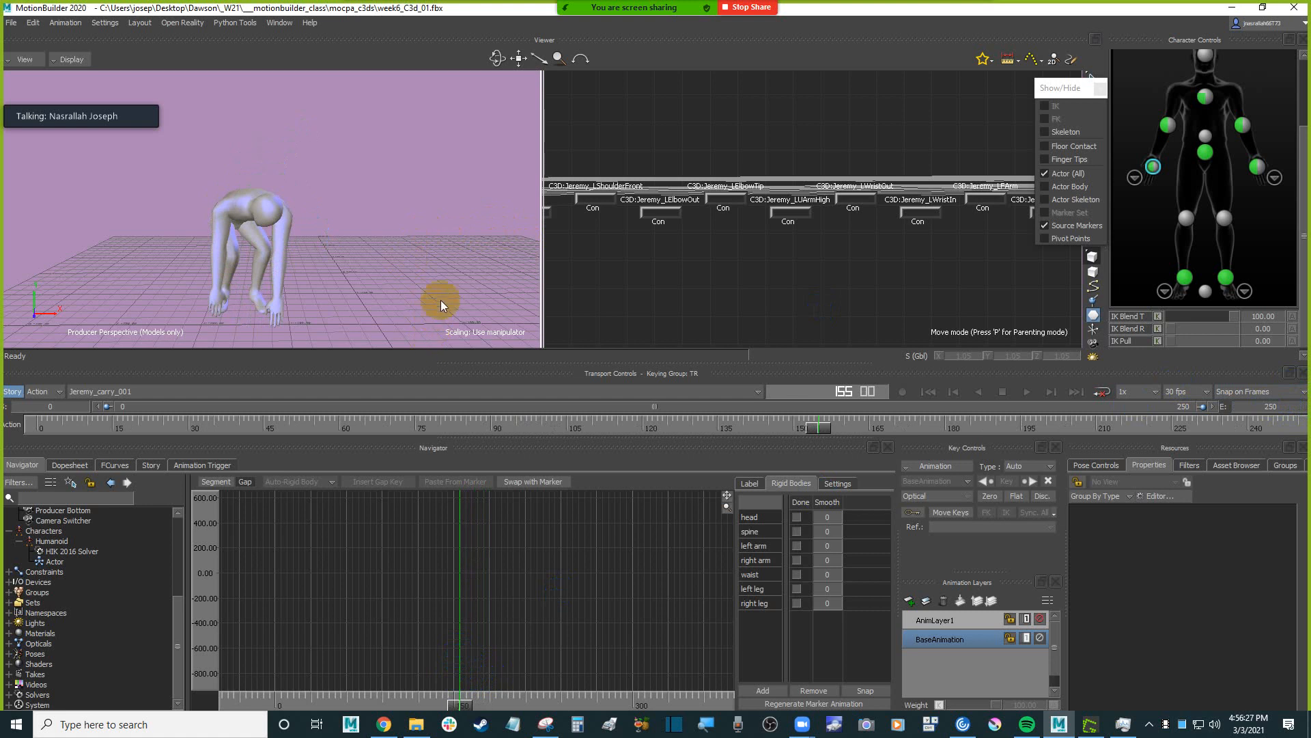
Play the take and watch the character's full motion, stopping playback when done.
left_click_drag(401, 282, 413, 265, "ctrl+shift")
key("ctrl+space")
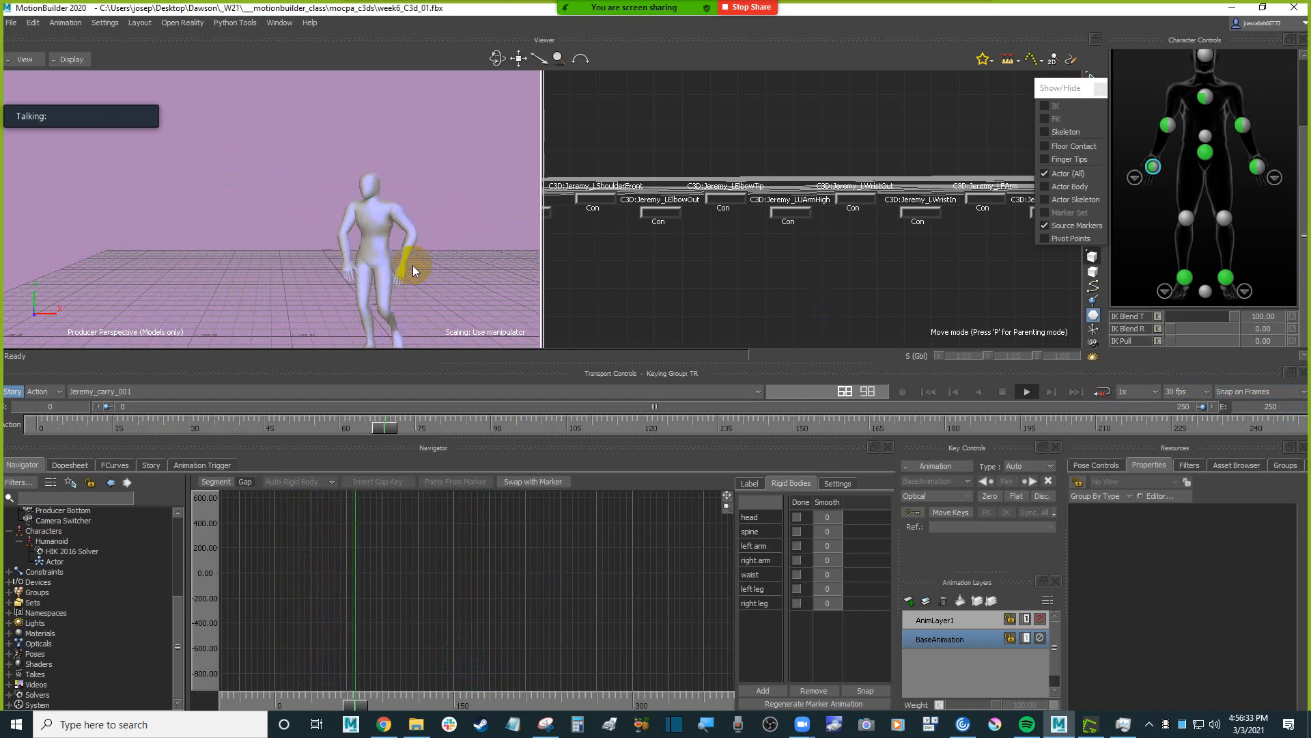
mouse_move(412, 265)
left_mouse_down("ctrl+shift")
mouse_move(394, 263)
mouse_move(423, 268)
left_mouse_up("ctrl+shift")
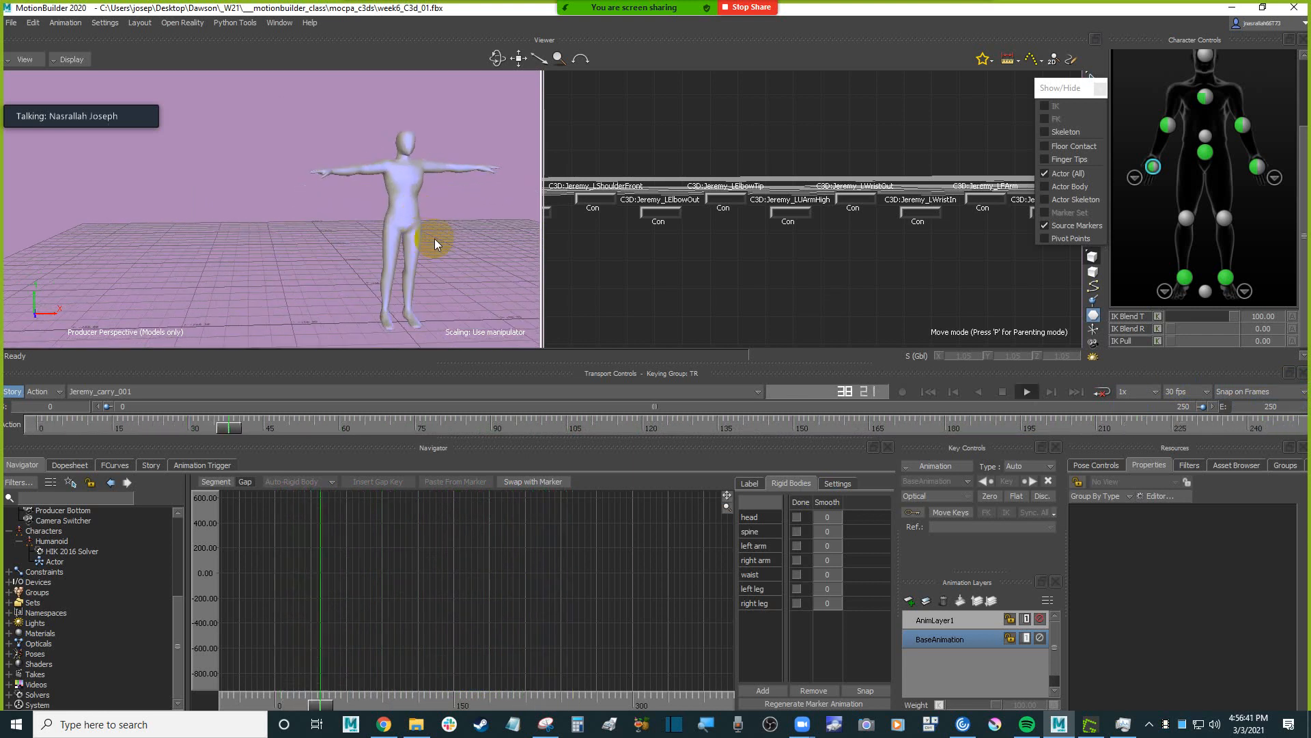
key("ctrl+space")
Scrub to frame 199 with X-ray display on and select the RThigh marker near the character's hip.
left_click_drag(352, 702, 512, 680)
key("ctrl+a")
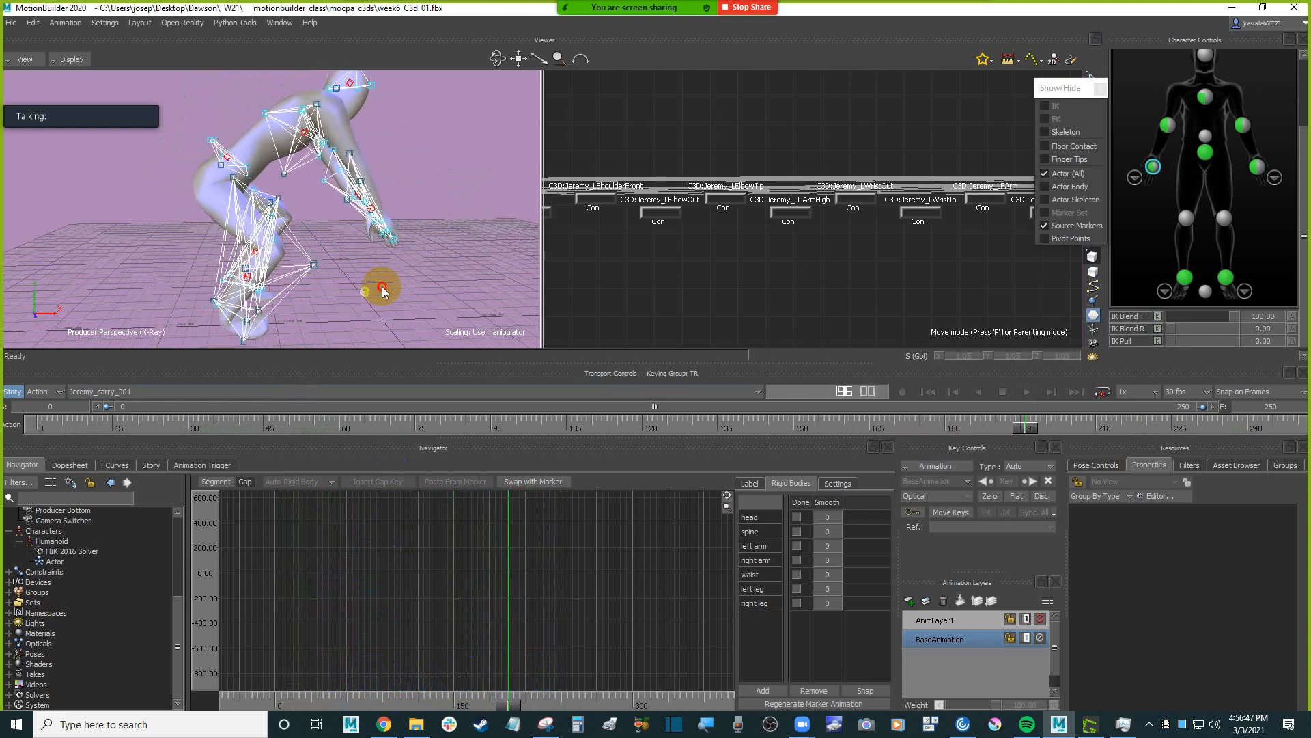
left_click_drag(383, 288, 417, 349, "ctrl+shift")
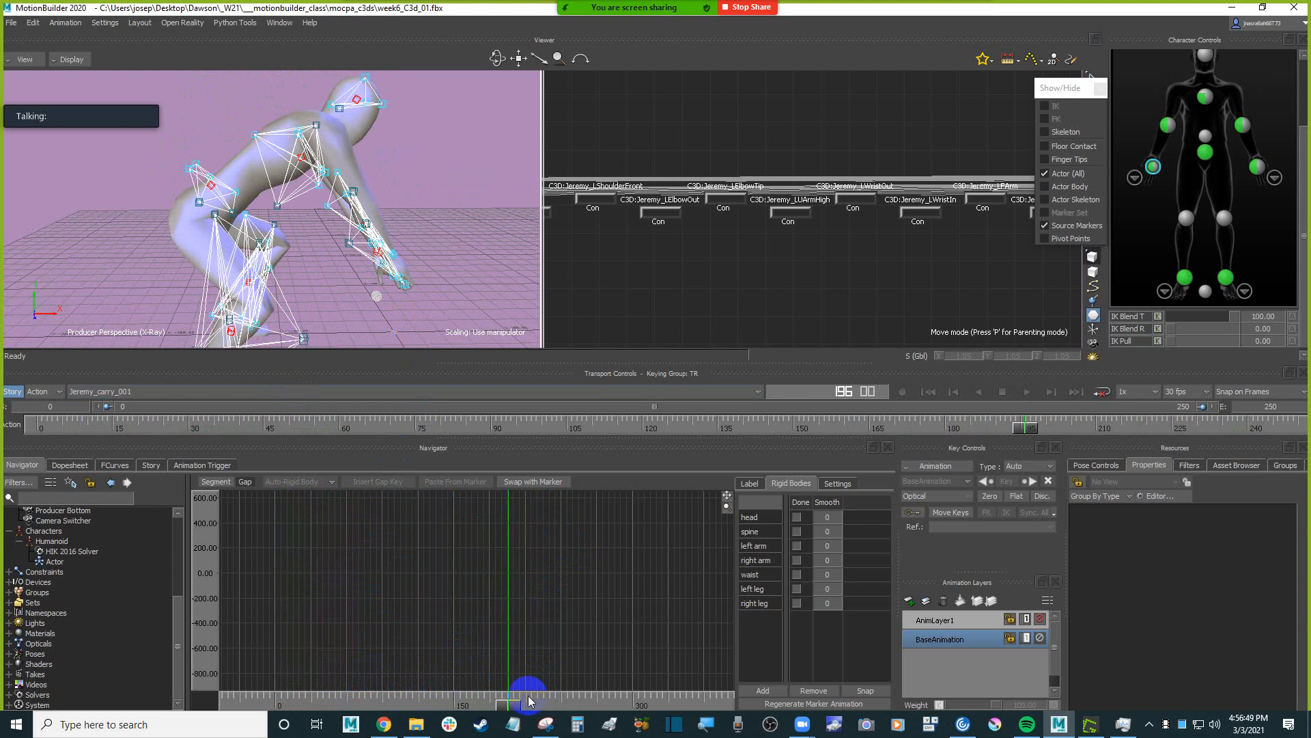
mouse_move(519, 712)
left_mouse_down()
mouse_move(460, 707)
mouse_move(516, 696)
left_mouse_up()
left_click(257, 291)
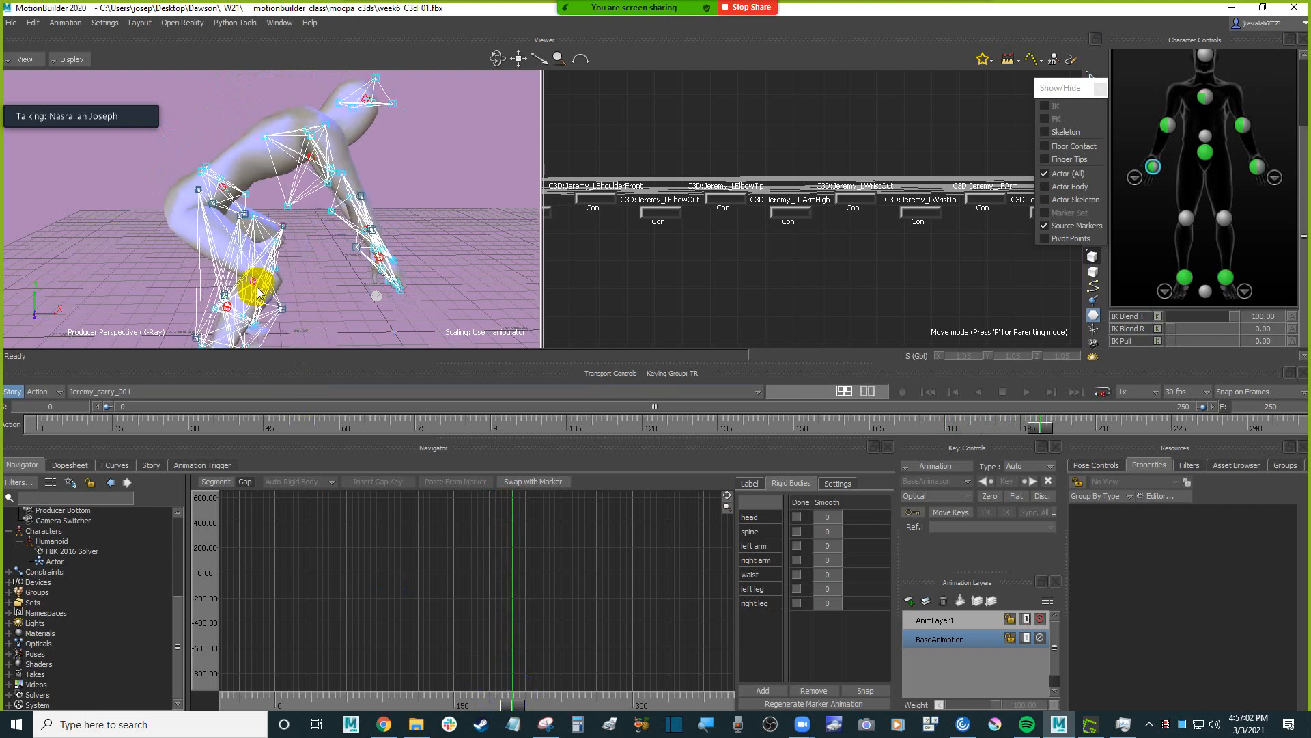
left_click(199, 193)
Set the interpolation of the RThigh marker's gap around frame 175 to Auto-Bezier.
mouse_move(511, 707)
left_mouse_down()
mouse_move(462, 706)
mouse_move(527, 704)
mouse_move(465, 709)
mouse_move(486, 705)
left_mouse_up()
scroll(612, 627, "up", 2)
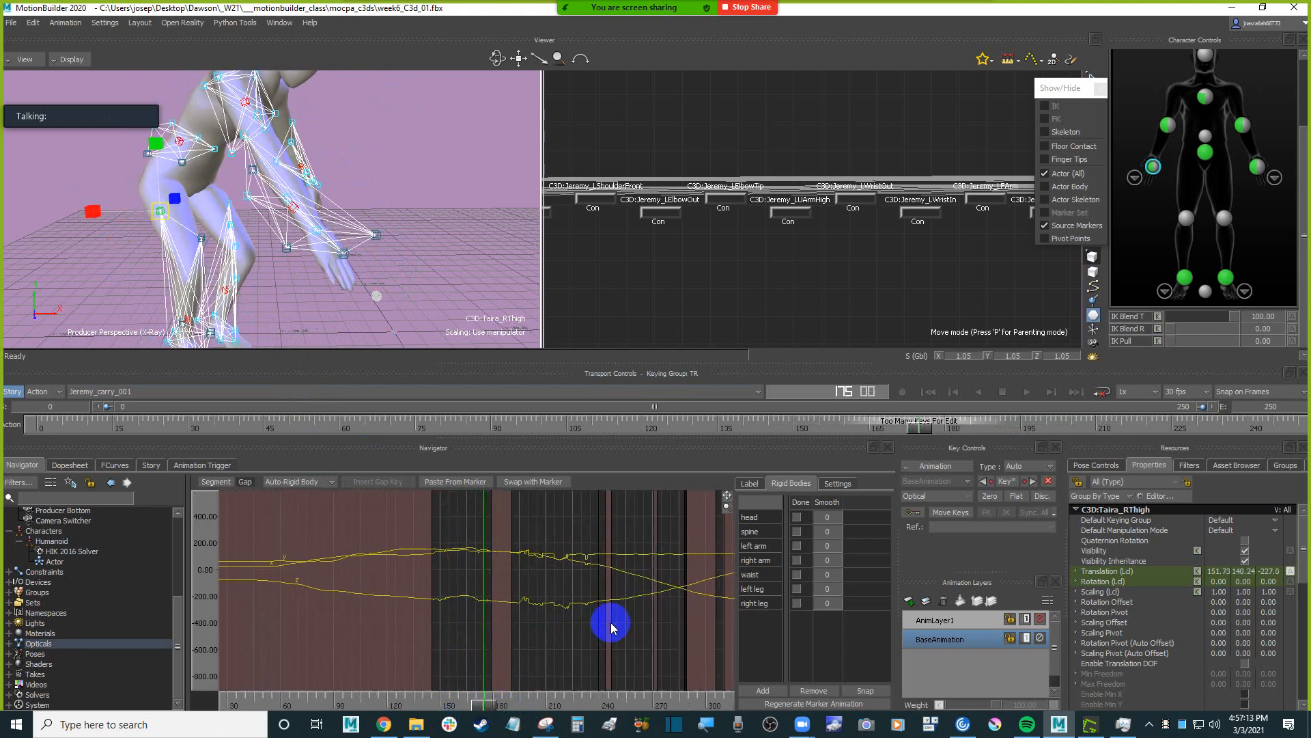
left_click_drag(611, 623, 547, 650, "ctrl")
left_click(536, 601)
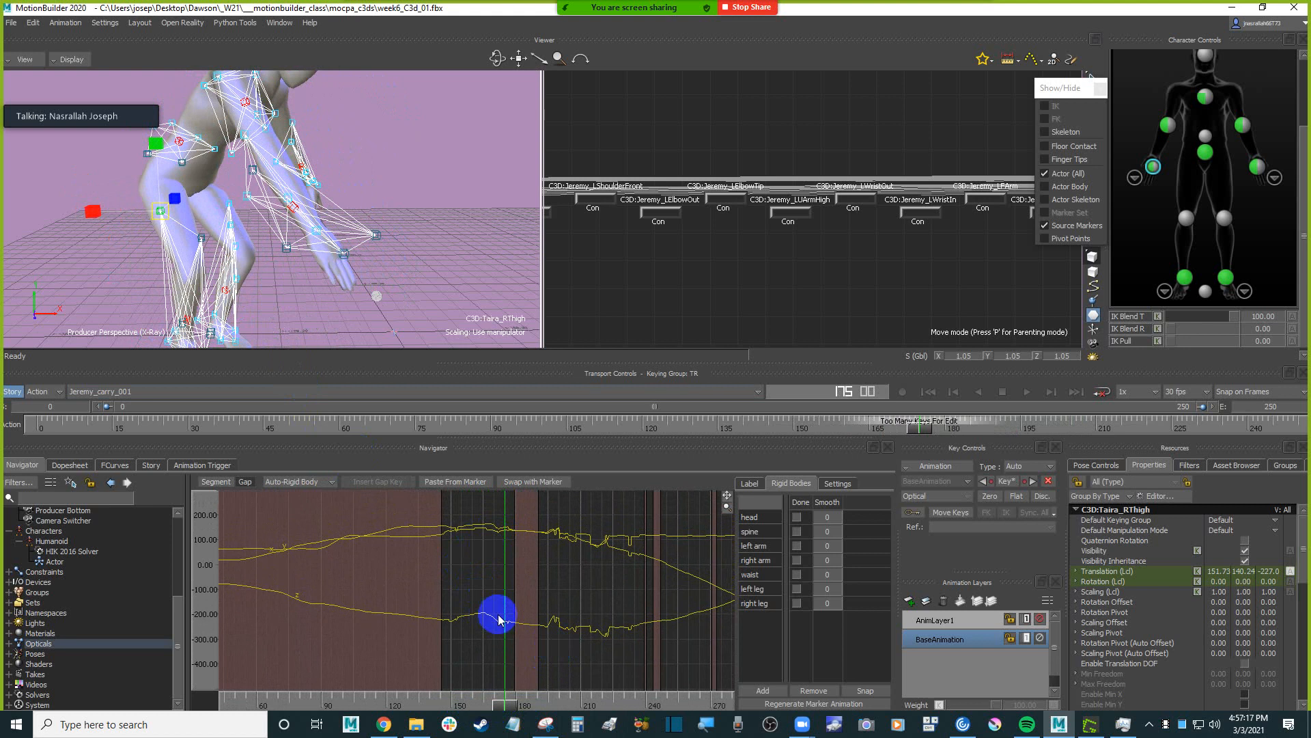
left_click(302, 482)
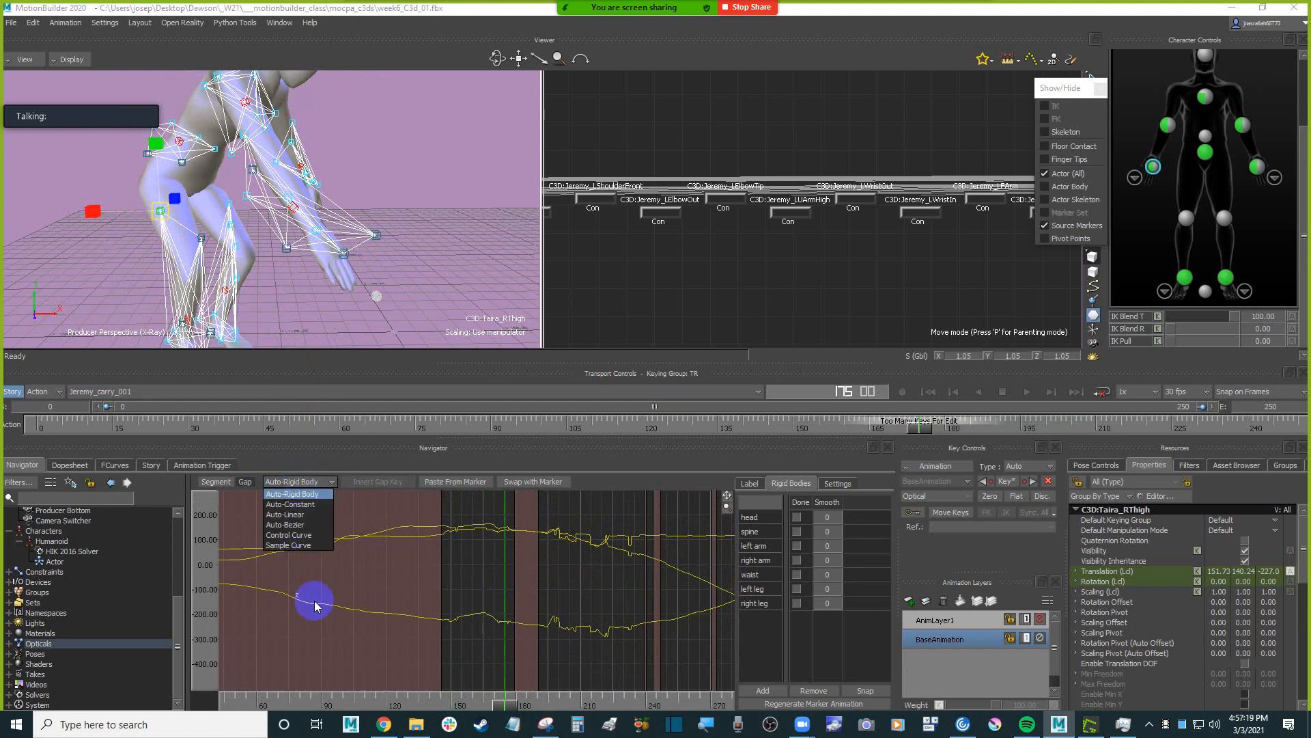
left_click(302, 525)
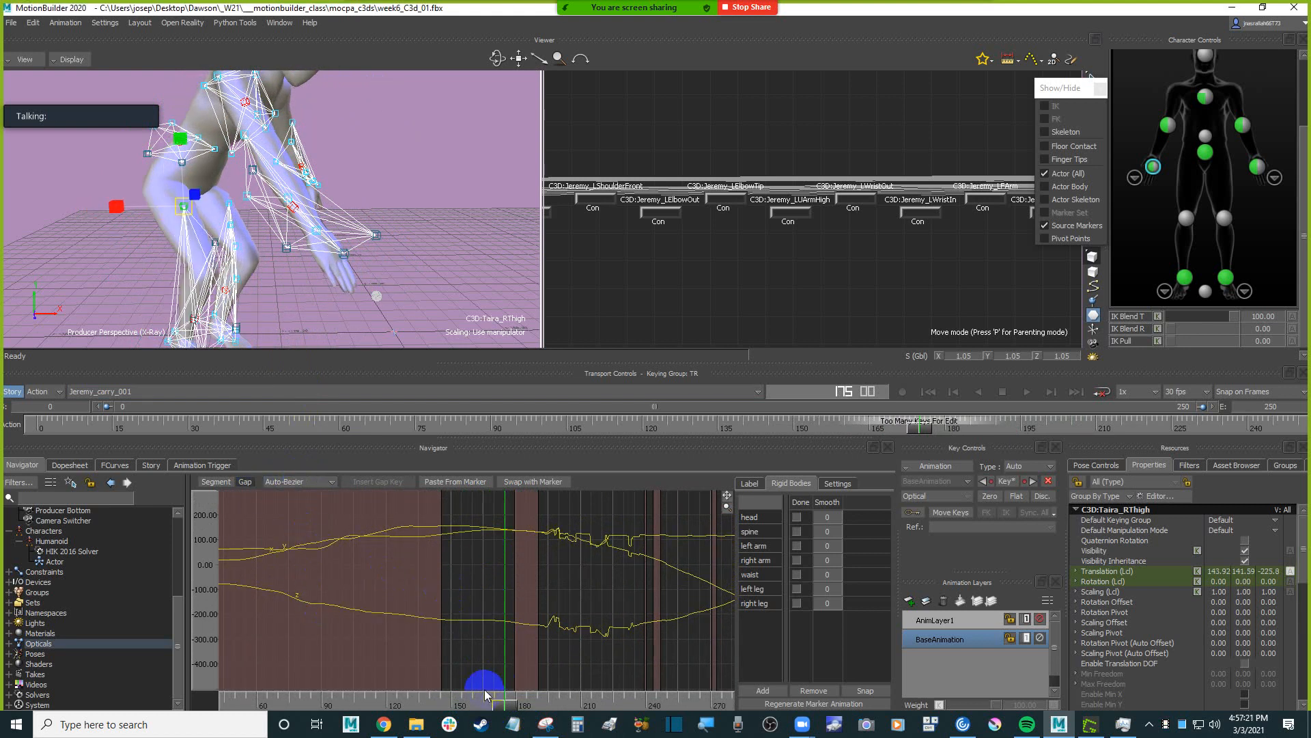
Set the interpolation of the RThigh marker's gap around frame 196 to Auto-Bezier and review the motion back to frame 150.
left_click_drag(517, 709, 548, 709)
left_click(301, 482)
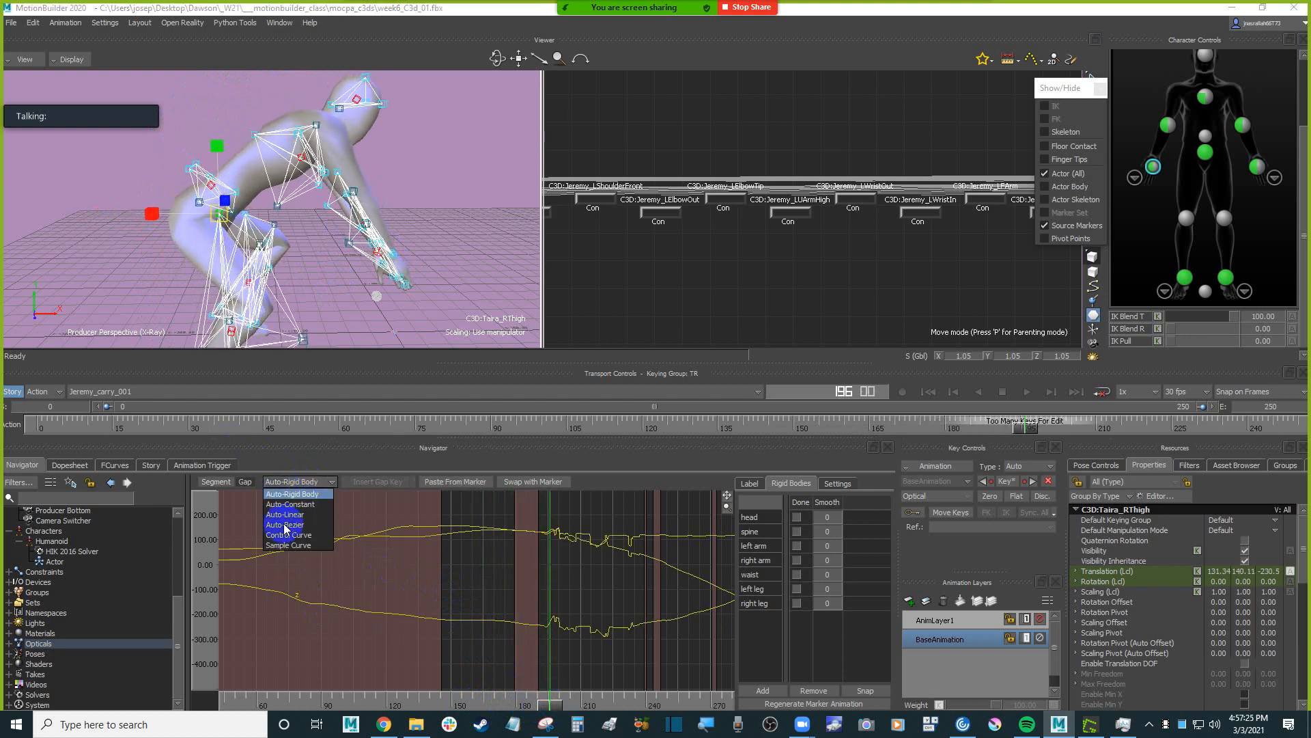
left_click(299, 525)
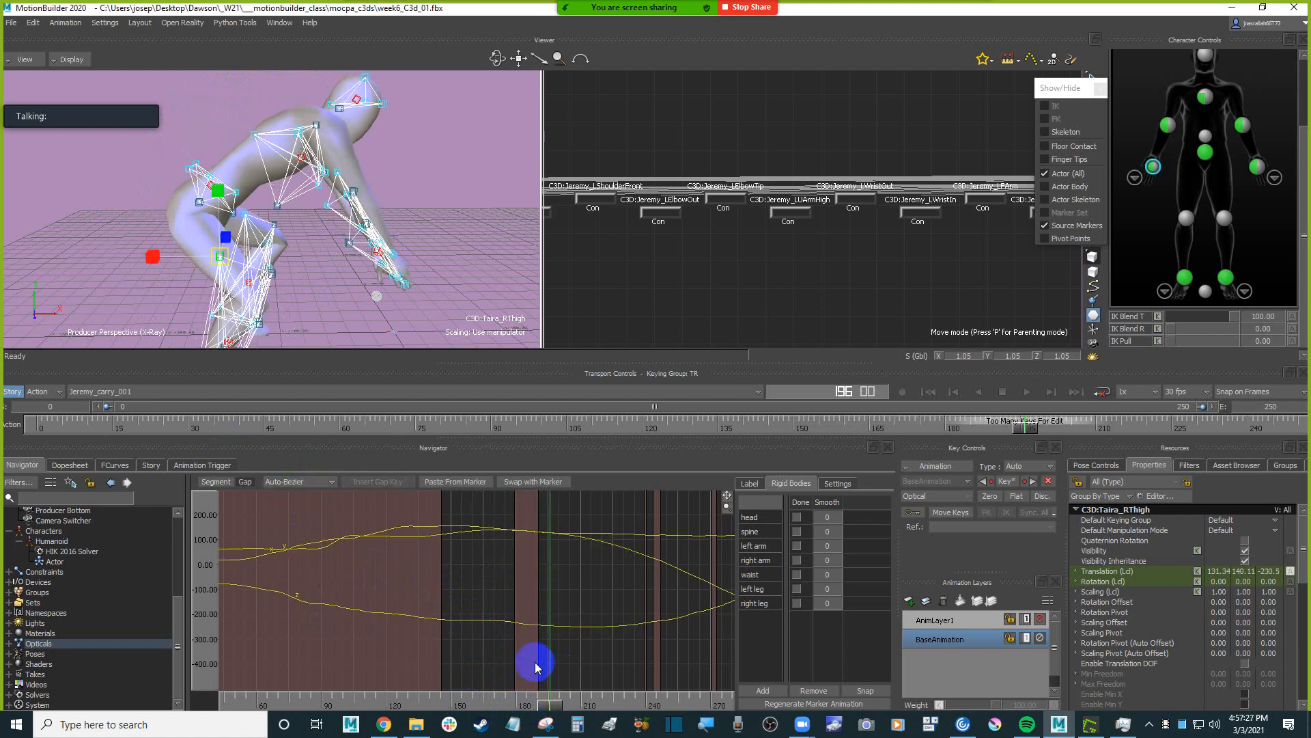
left_click_drag(560, 710, 474, 634)
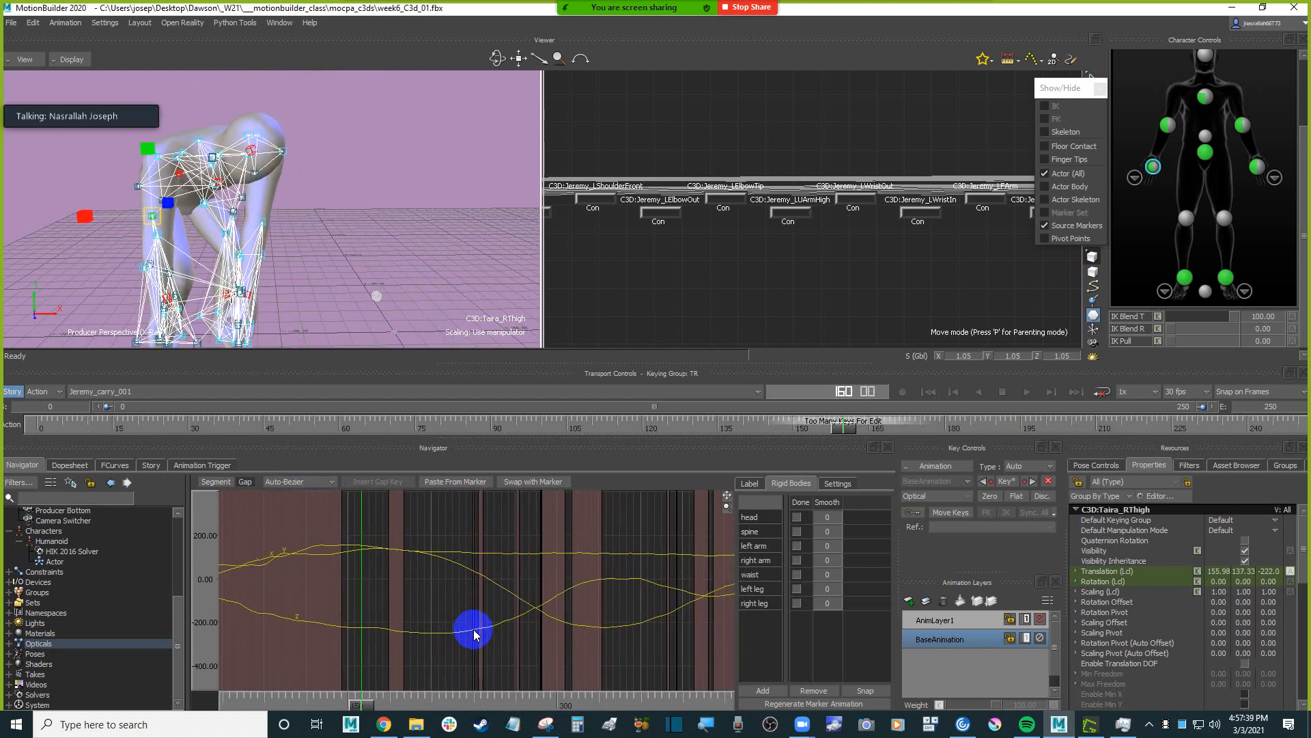
Return to frame 0 and select the RElbowTip marker on the character's right arm.
left_click(418, 262)
scroll(418, 263, "down", 3)
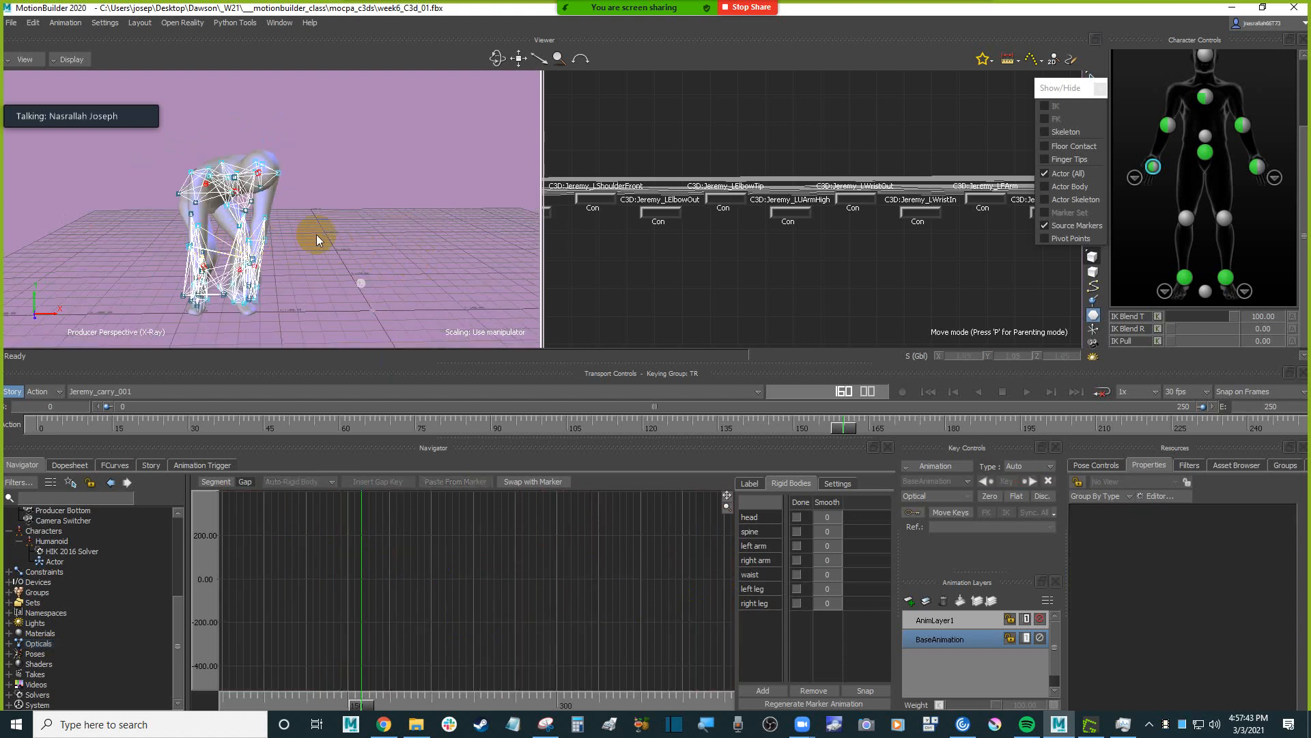
left_click_drag(362, 230, 424, 240, "ctrl+shift")
scroll(411, 249, "up", 3)
key("Home")
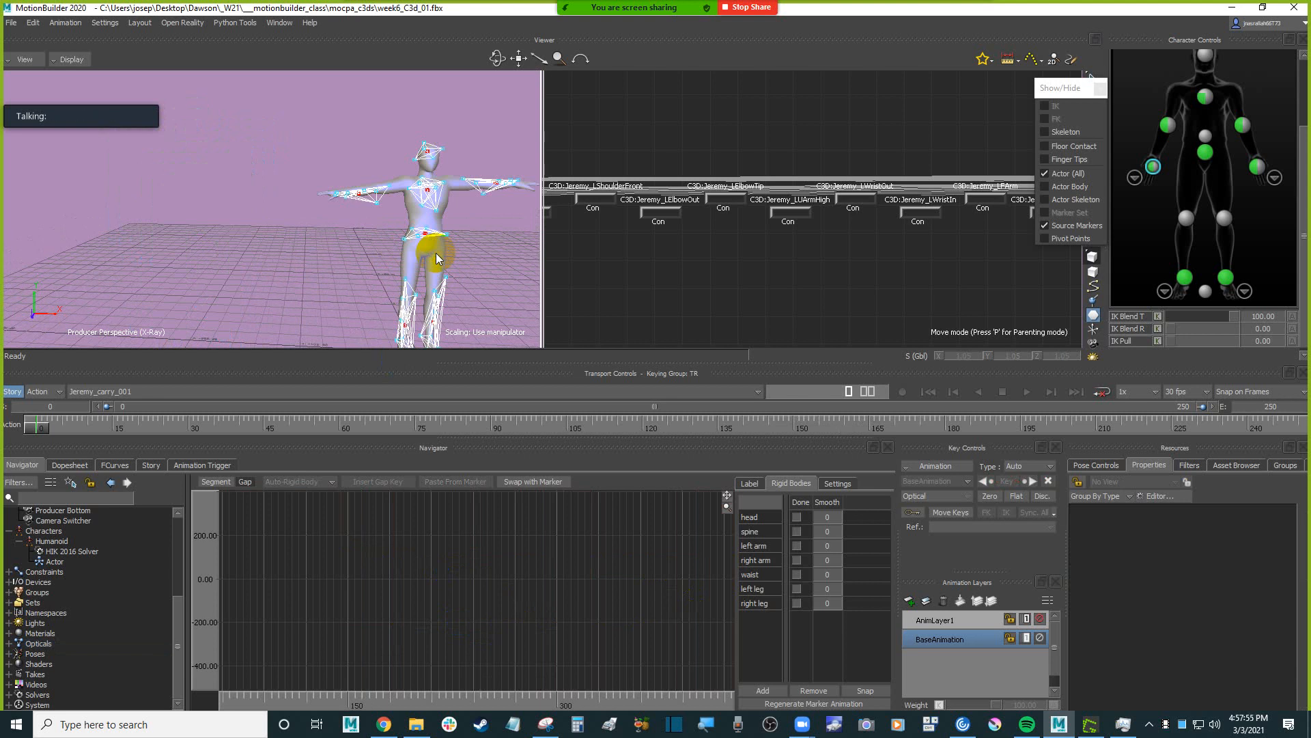
left_click_drag(436, 252, 423, 215)
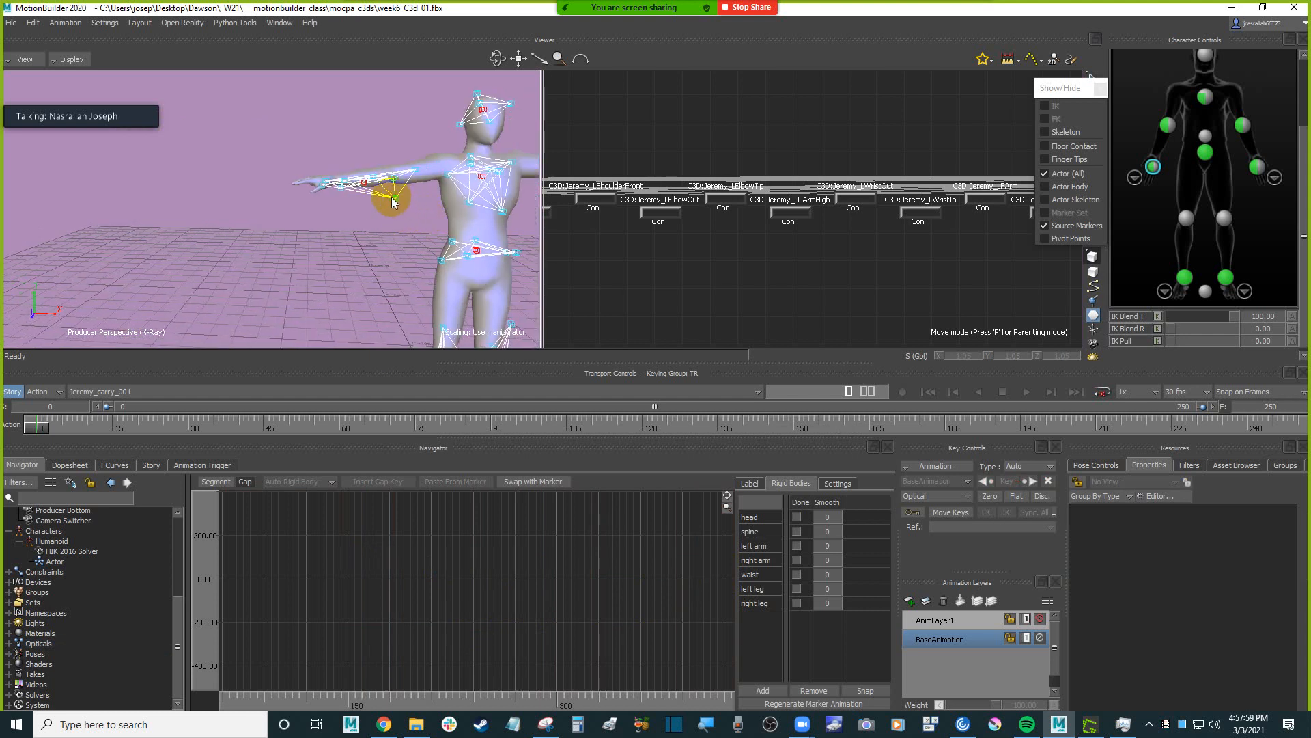
left_click(396, 199)
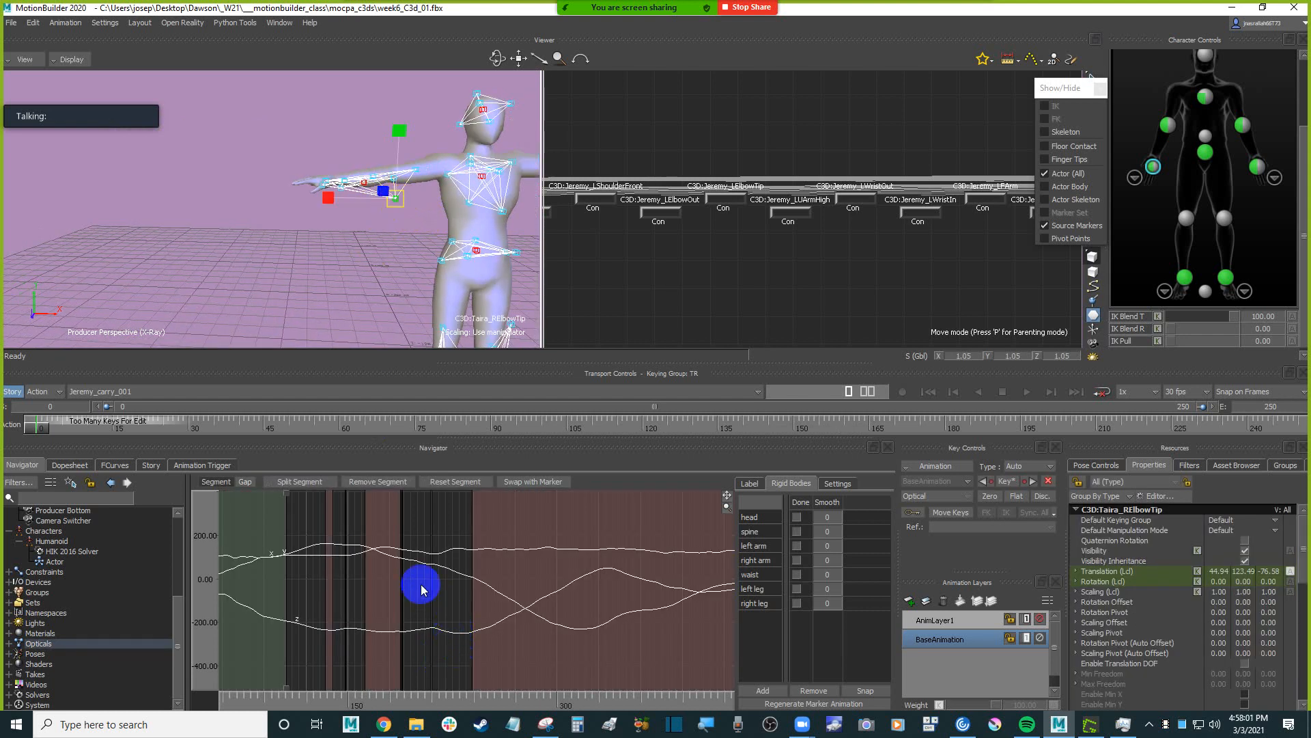
Open the Zoom meeting chat, read back through the earlier class messages, and close the chat window.
left_click_drag(287, 313, 462, 284)
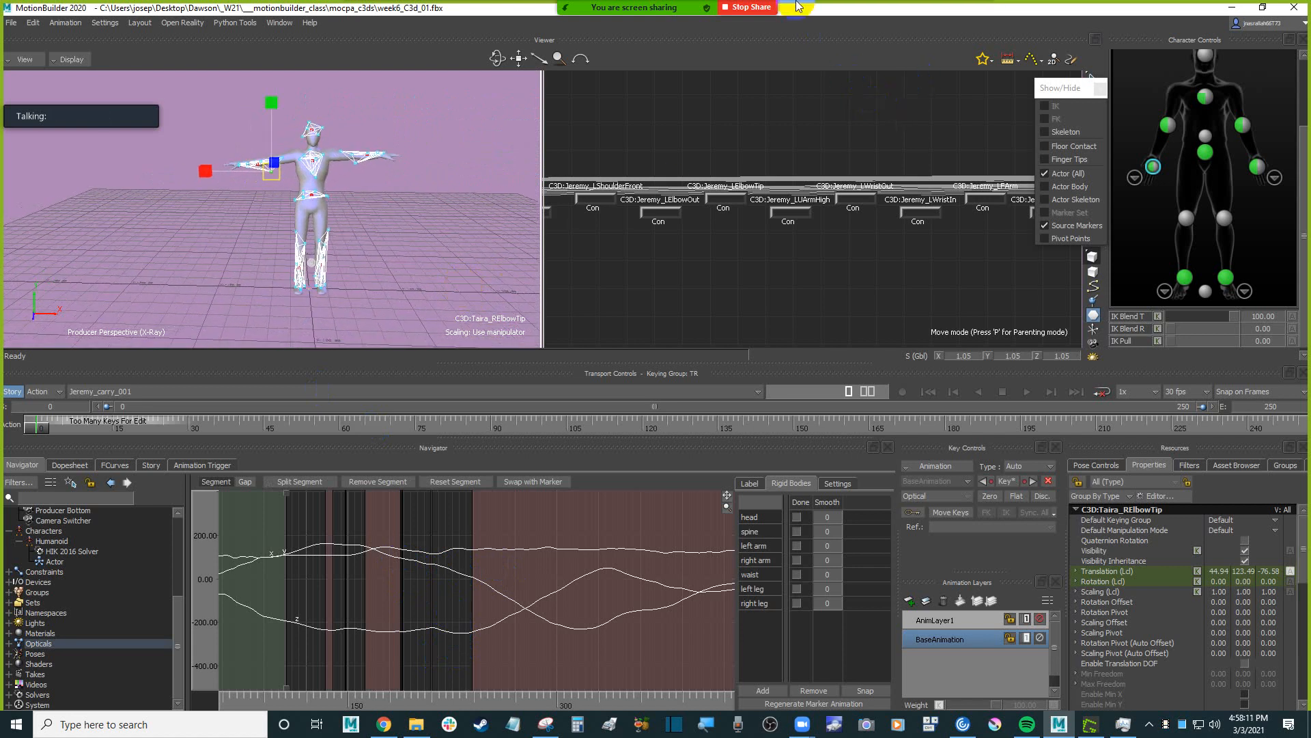
mouse_move(753, 6)
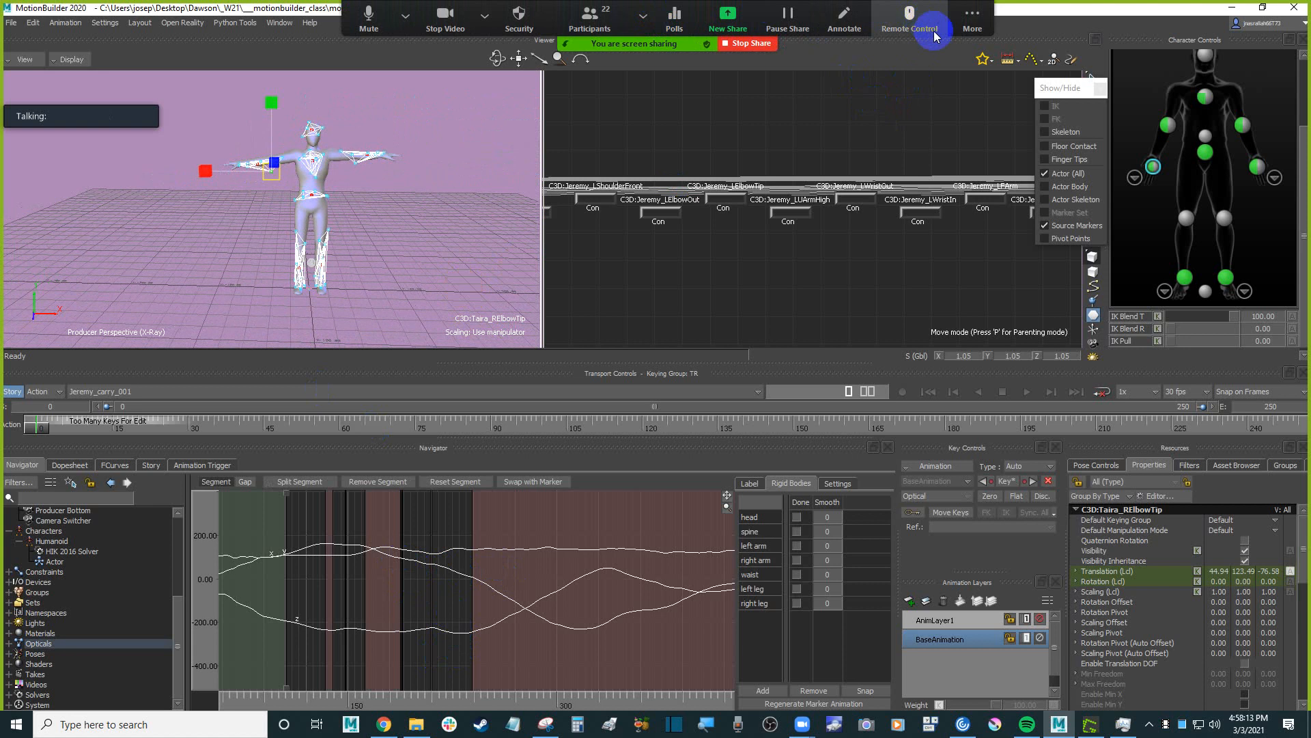
left_click(958, 30)
left_click(977, 49)
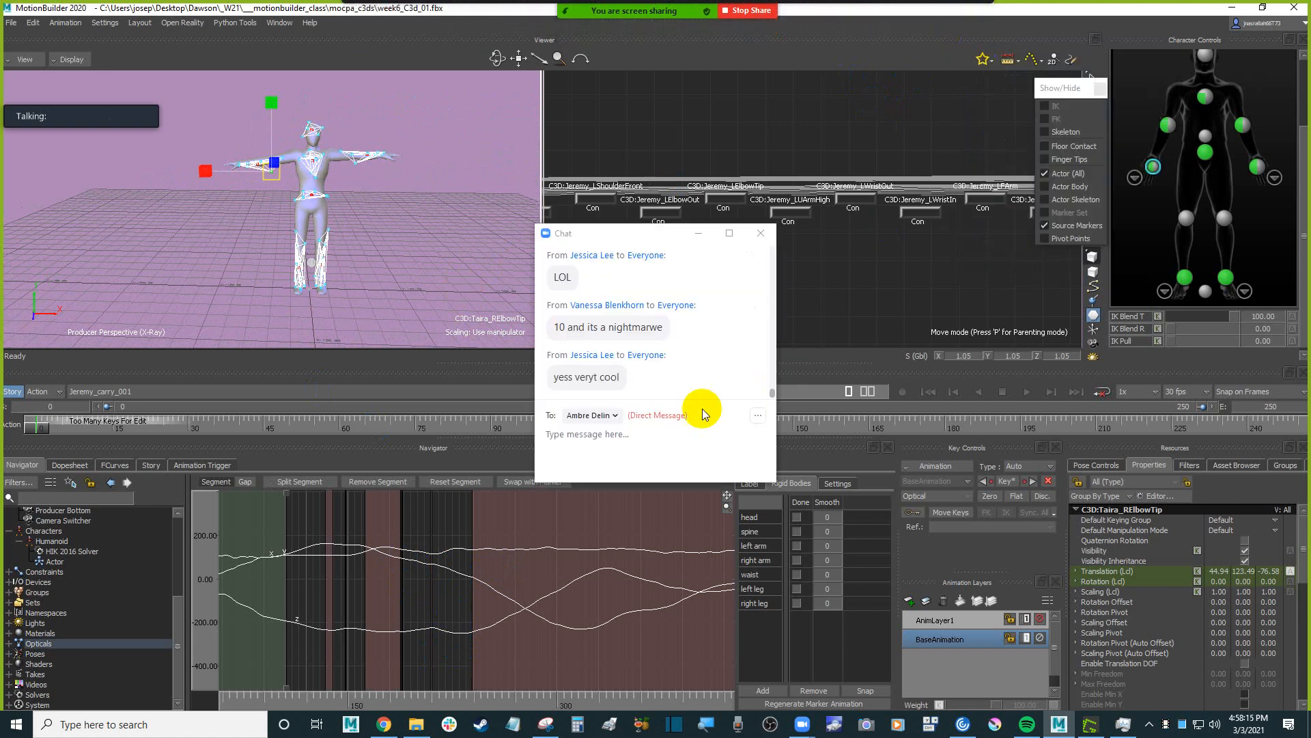
scroll(670, 375, "up", 1)
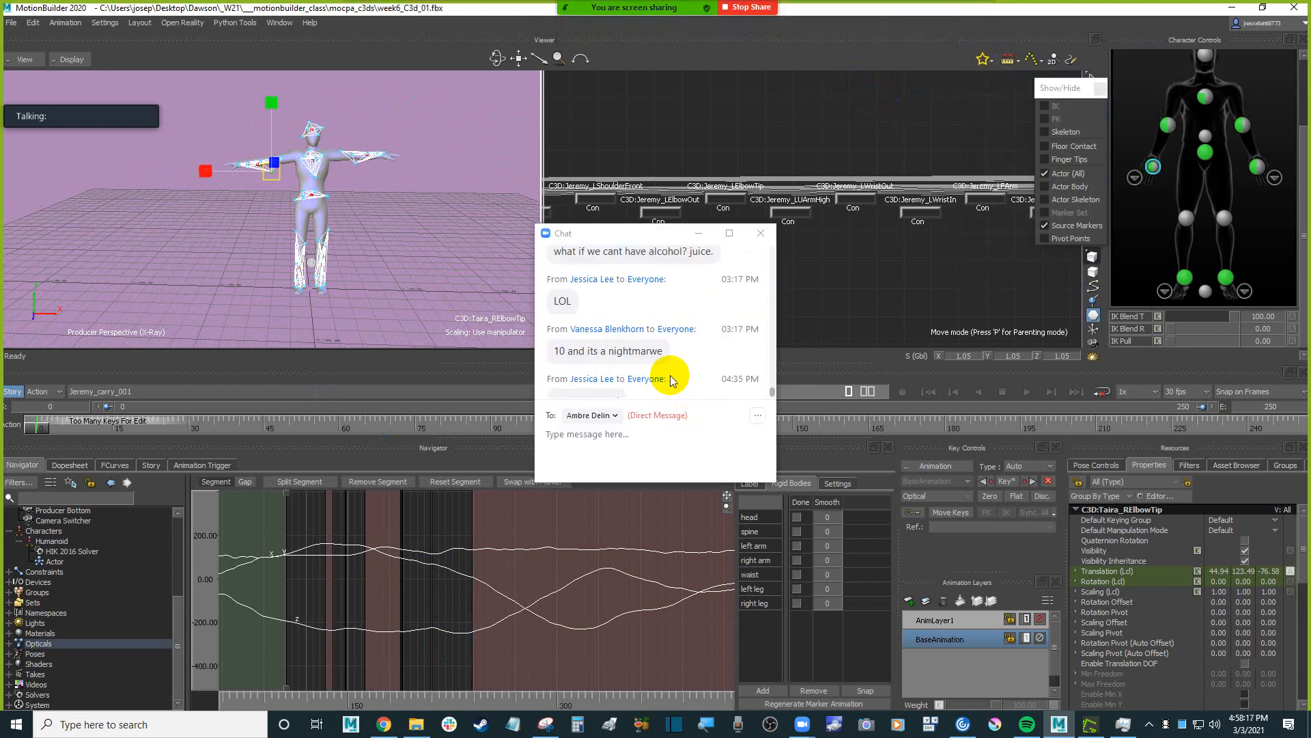
scroll(669, 375, "down", 1)
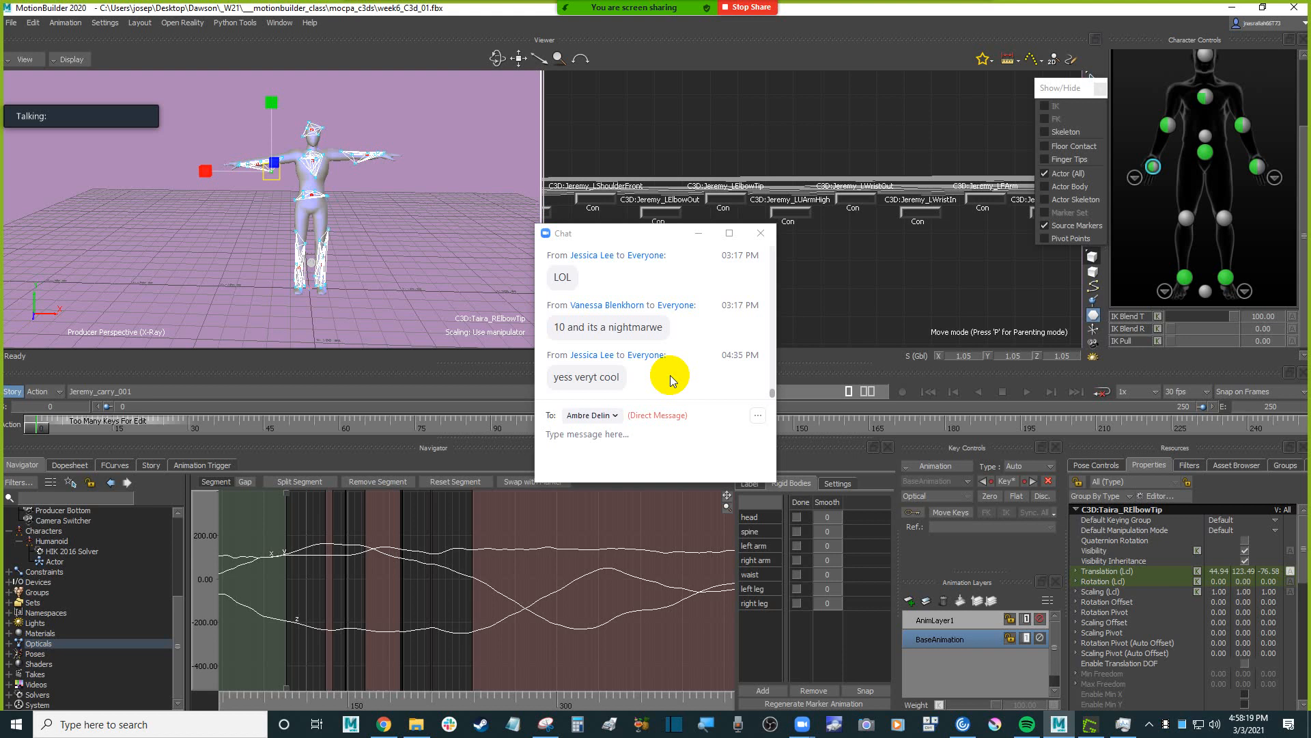
scroll(670, 375, "up", 1)
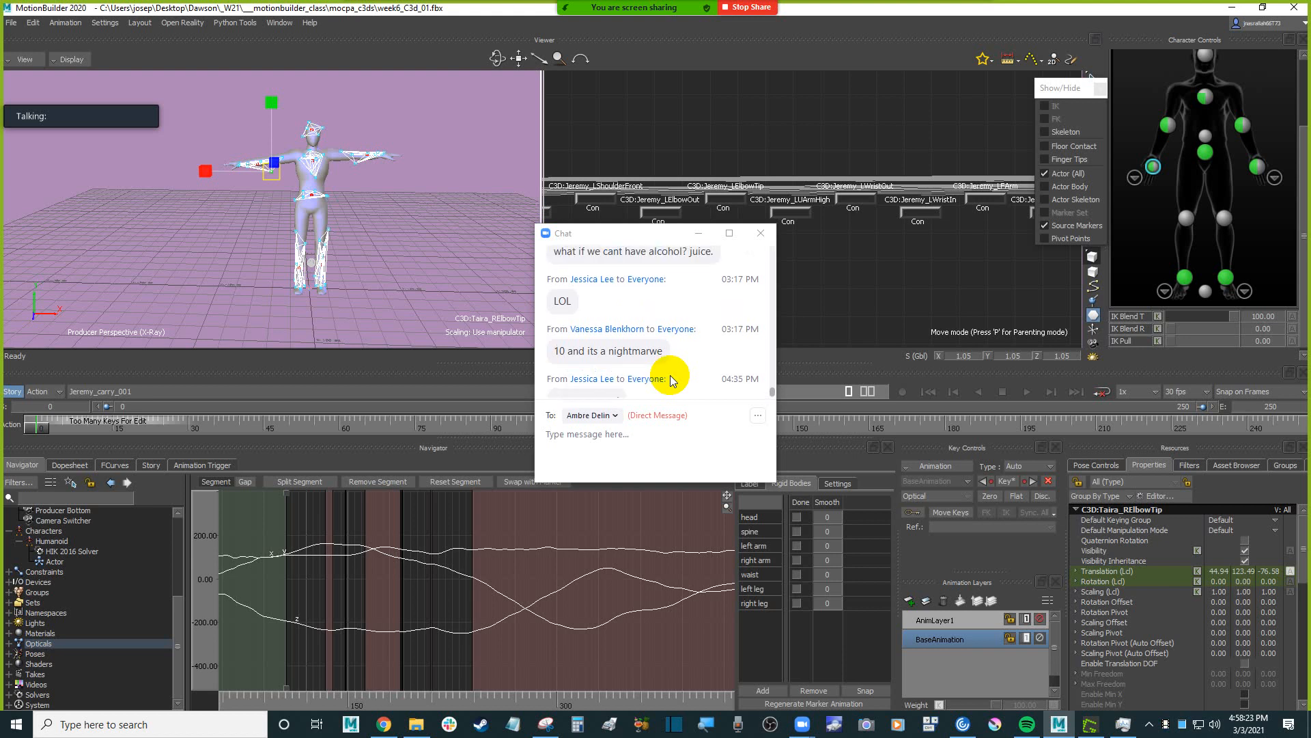
scroll(670, 375, "up", 1)
scroll(670, 380, "up", 1)
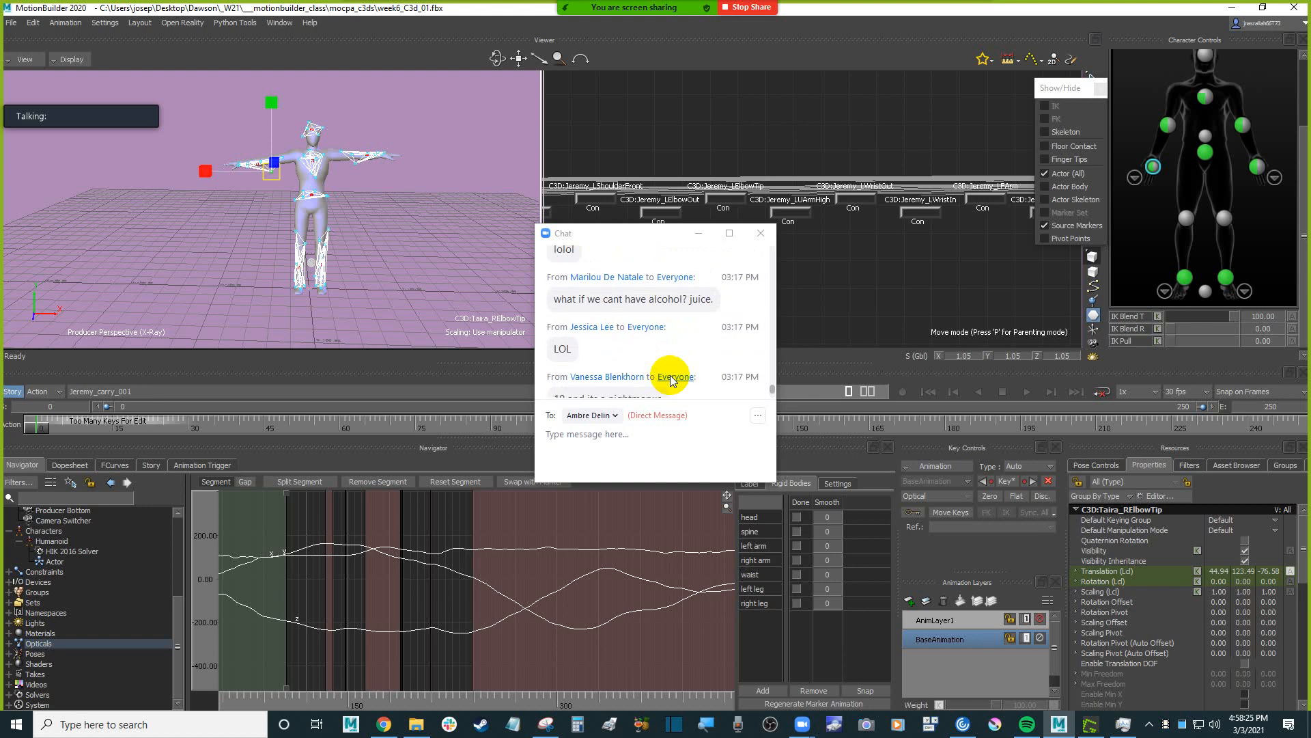
scroll(670, 380, "up", 4)
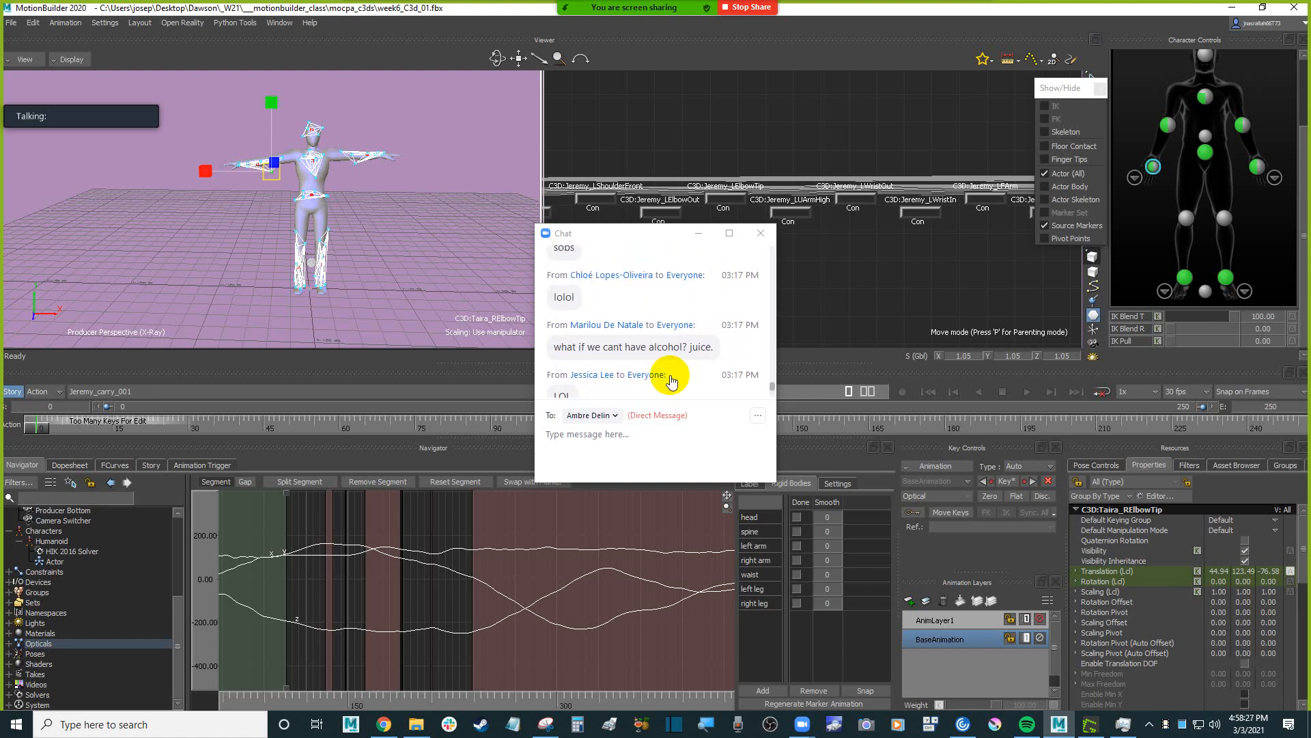
scroll(670, 381, "up", 2)
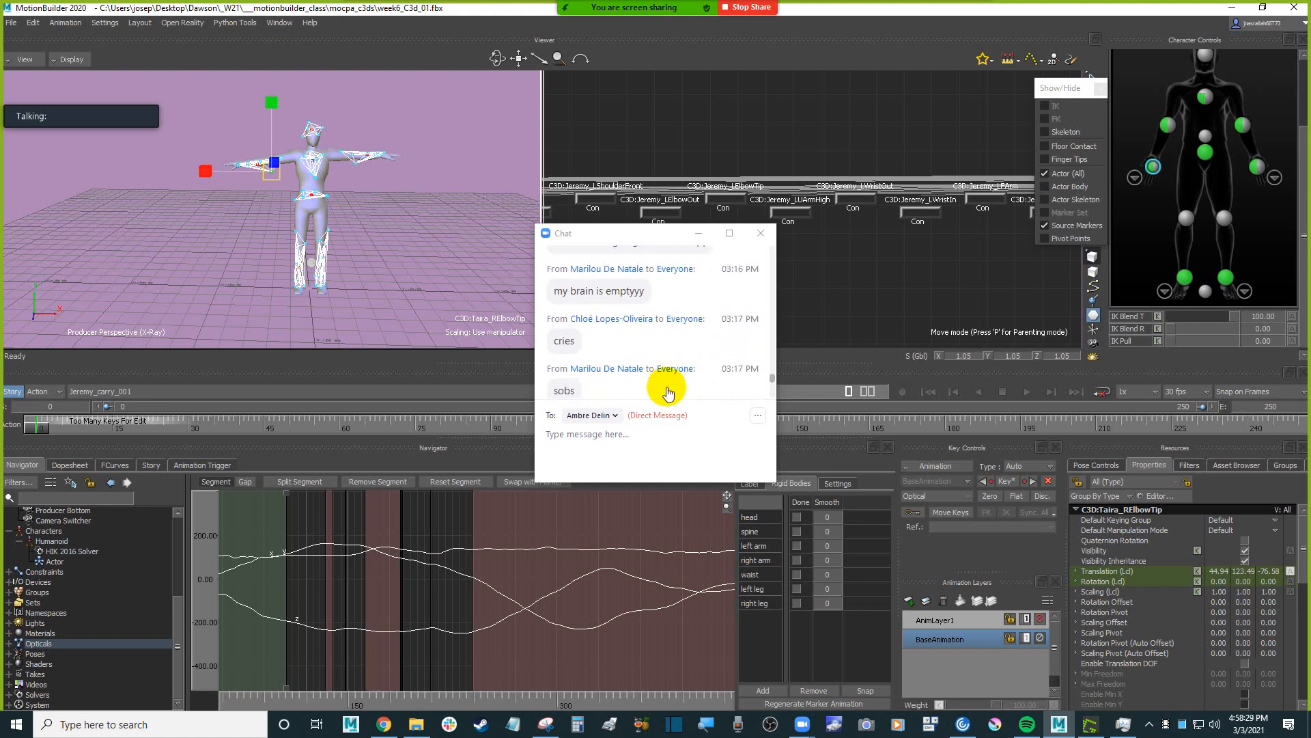
left_click(761, 233)
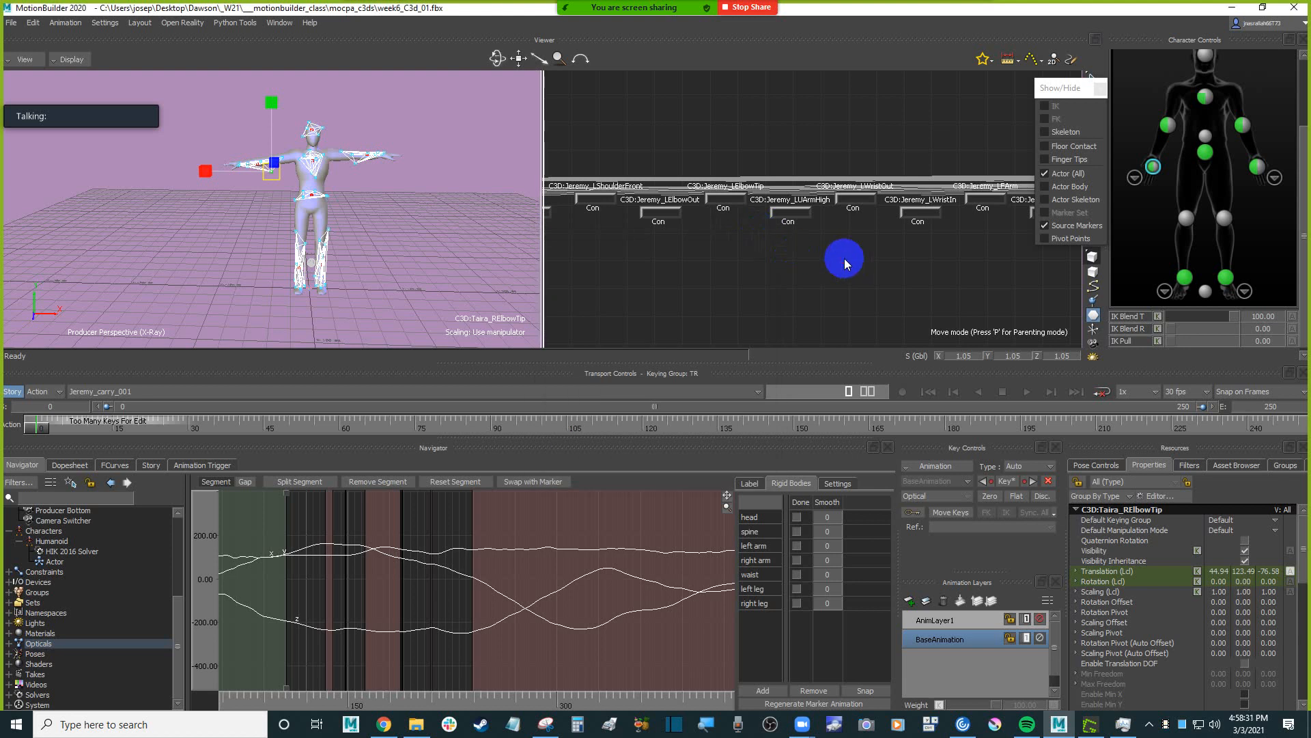